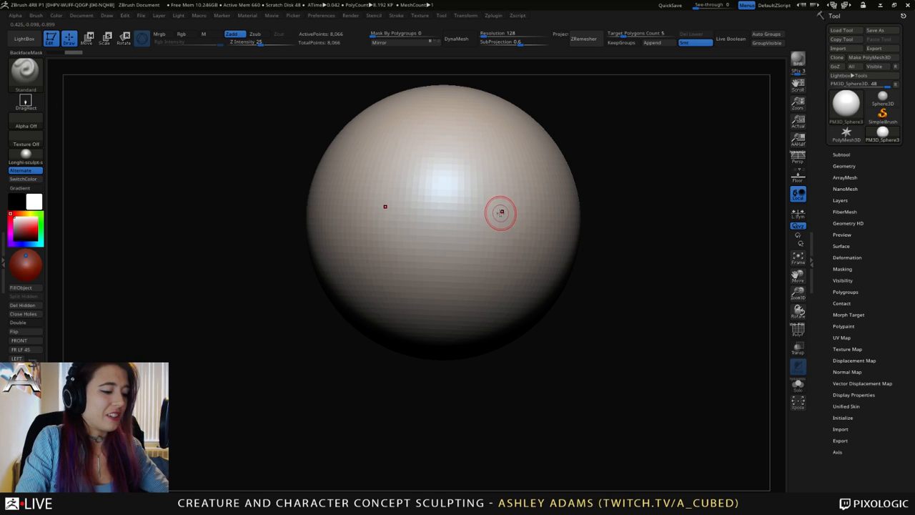
Shrink the sphere on all axes with two passes of the Size deformation.
mouse_move(523, 263)
ctrl+right_down()
mouse_move(542, 243)
mouse_move(501, 271)
ctrl+right_up()
key(w)
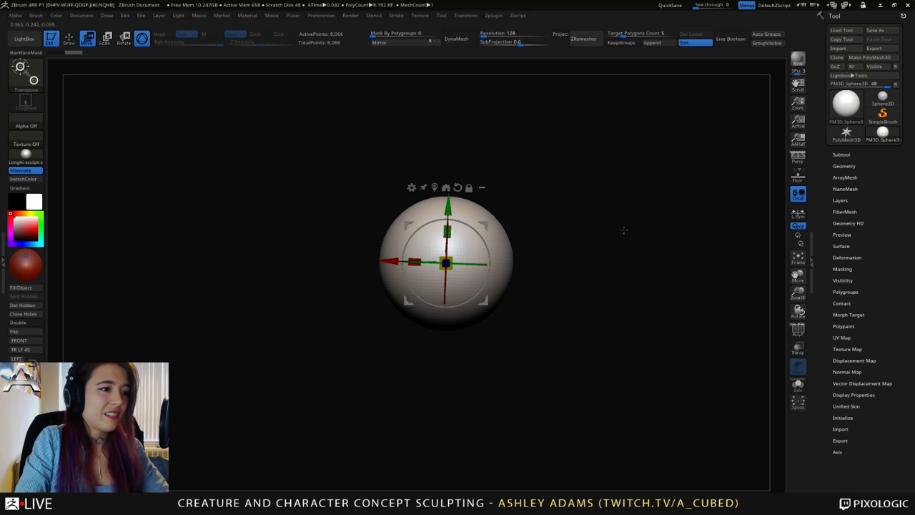
click(846, 155)
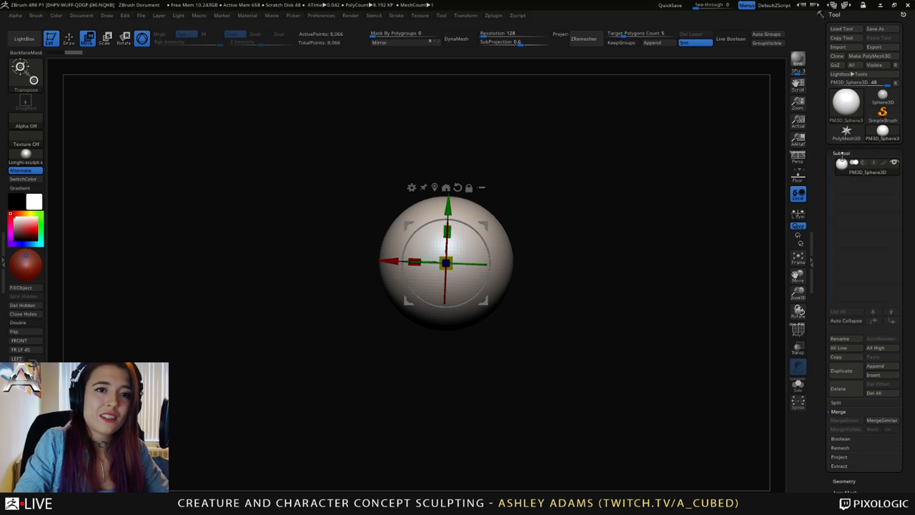
click(845, 153)
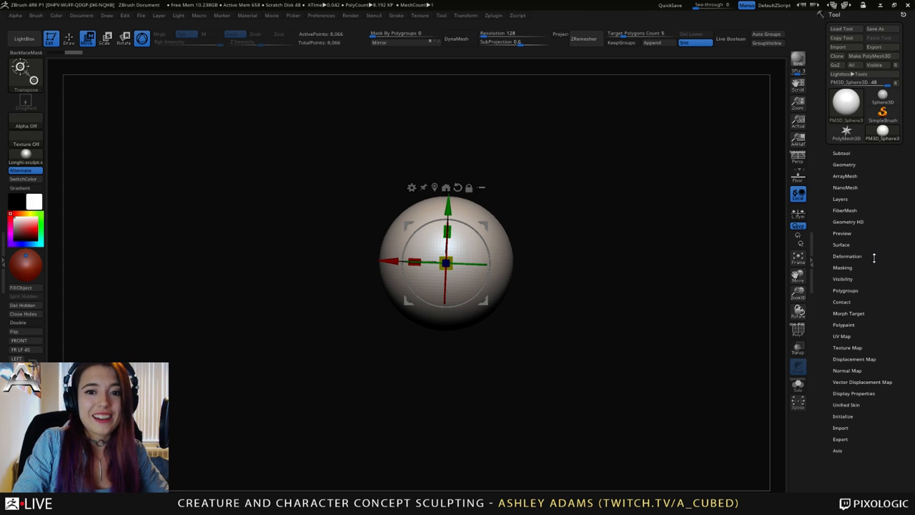
drag(834, 201, 834, 203)
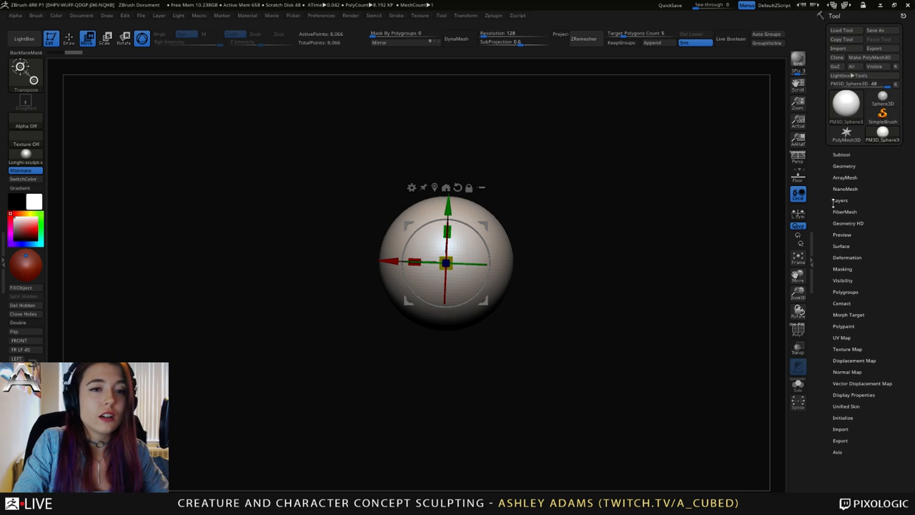
click(847, 257)
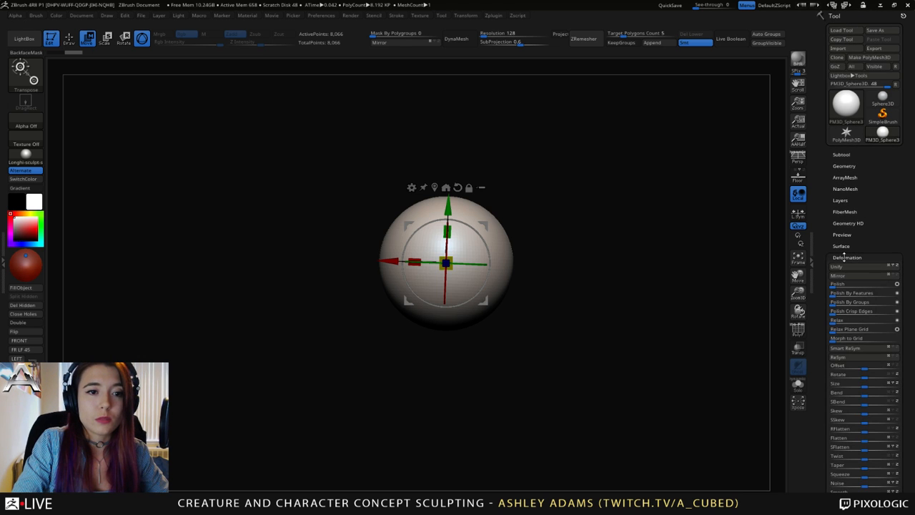
drag(844, 255, 845, 205)
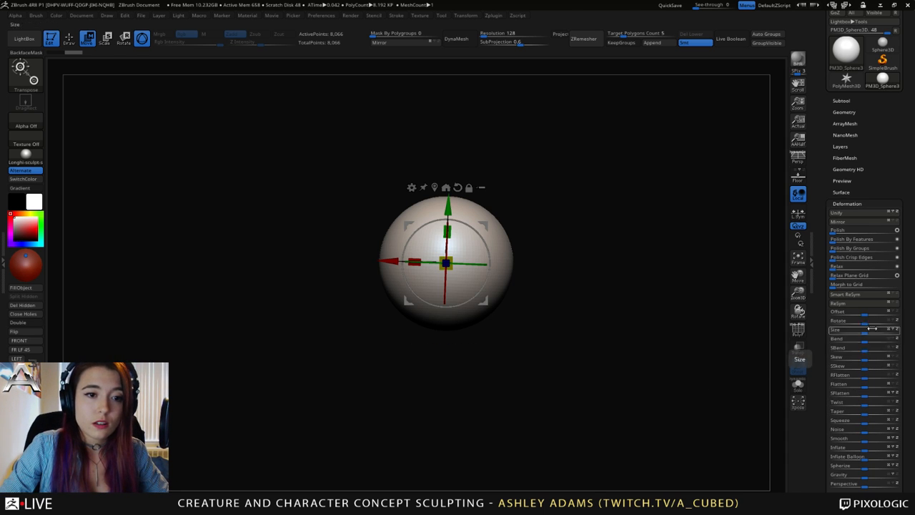
drag(872, 329, 722, 318)
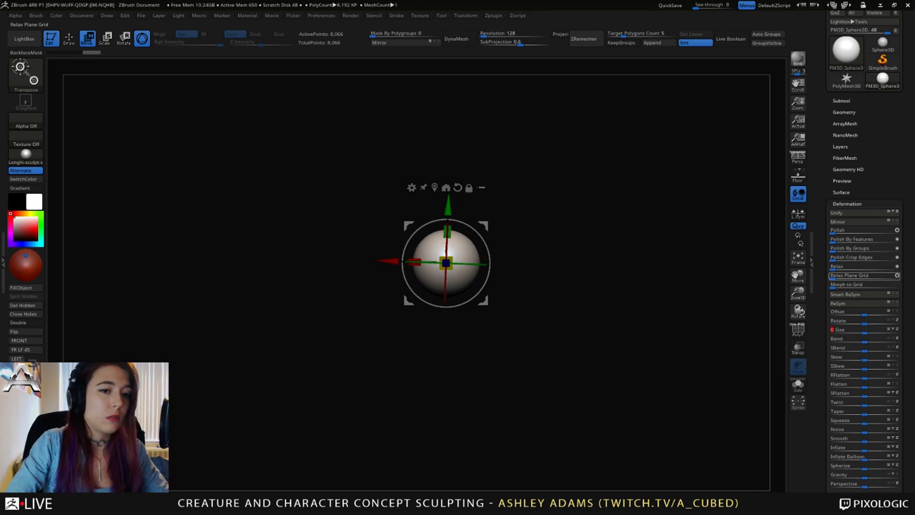
drag(867, 329, 837, 334)
ctrl+right_drag(487, 276, 474, 310)
ctrl+right_drag(469, 273, 494, 272)
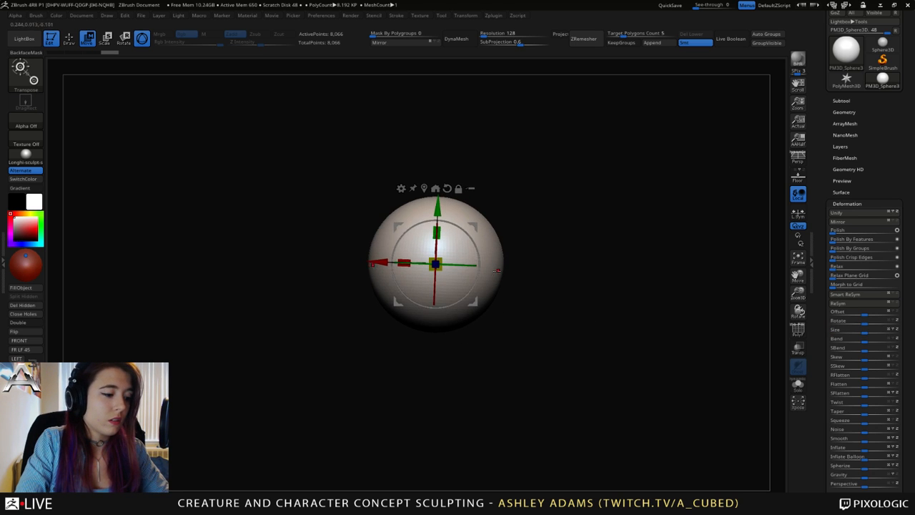
With an enlarged SnakeHook brush, pull the sphere's lower side down and outward into an elongated lump.
key(q)
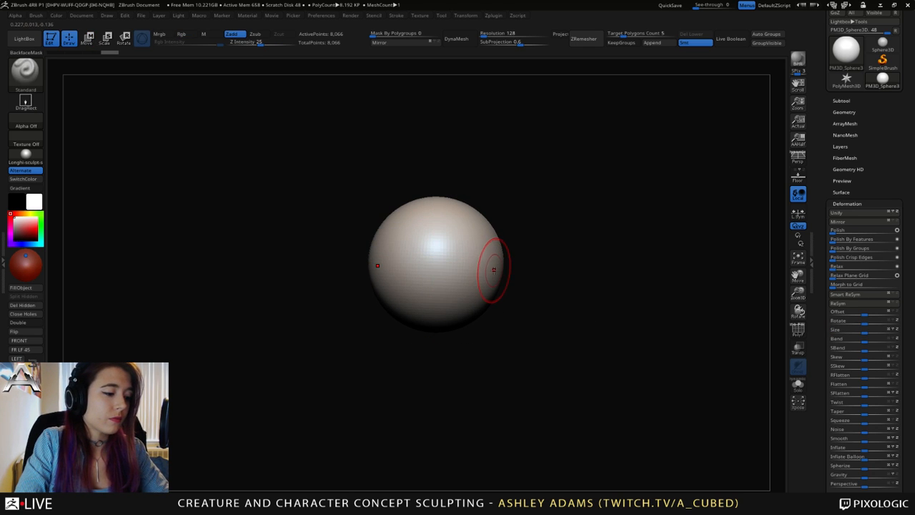
key(b)
key(s)
key(h)
key(space)
drag(460, 262, 476, 254)
mouse_move(475, 254)
right_down()
mouse_move(510, 264)
mouse_move(456, 265)
mouse_move(473, 285)
mouse_move(465, 307)
right_up()
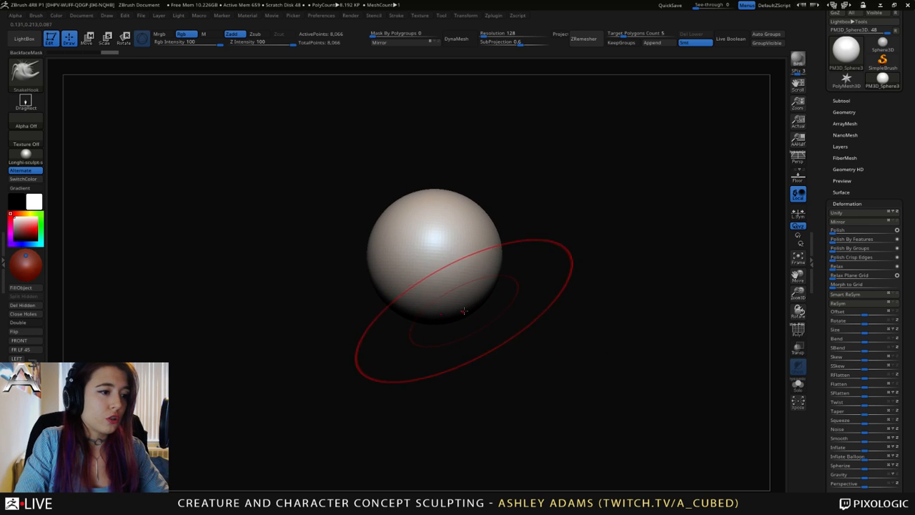
mouse_move(465, 309)
mouse_down()
mouse_move(484, 333)
mouse_move(480, 346)
mouse_move(502, 337)
mouse_move(472, 355)
mouse_move(550, 353)
mouse_move(505, 368)
mouse_up()
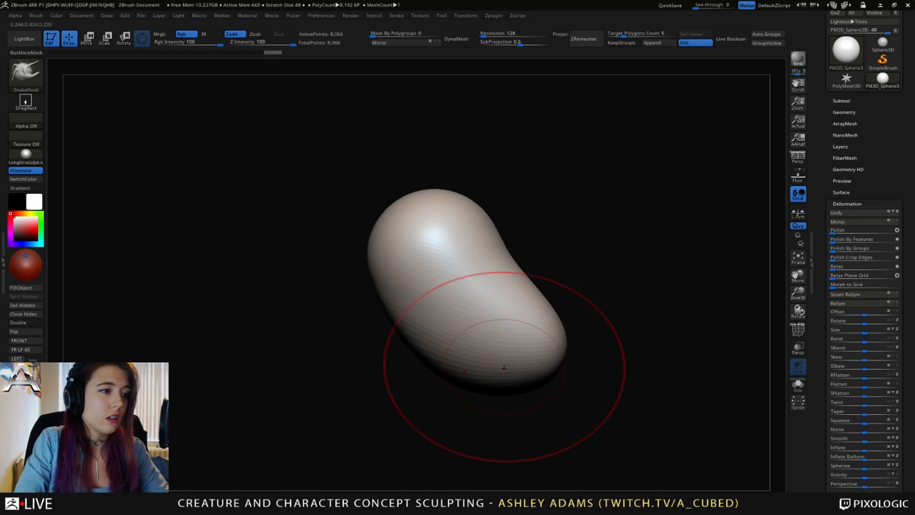
Stretch the lump lengthwise with SnakeHook into a longer, rounded sausage-like body, working from several angles.
mouse_move(505, 368)
ctrl+right_down()
mouse_move(501, 306)
mouse_move(545, 285)
mouse_move(422, 372)
mouse_move(423, 348)
ctrl+right_up()
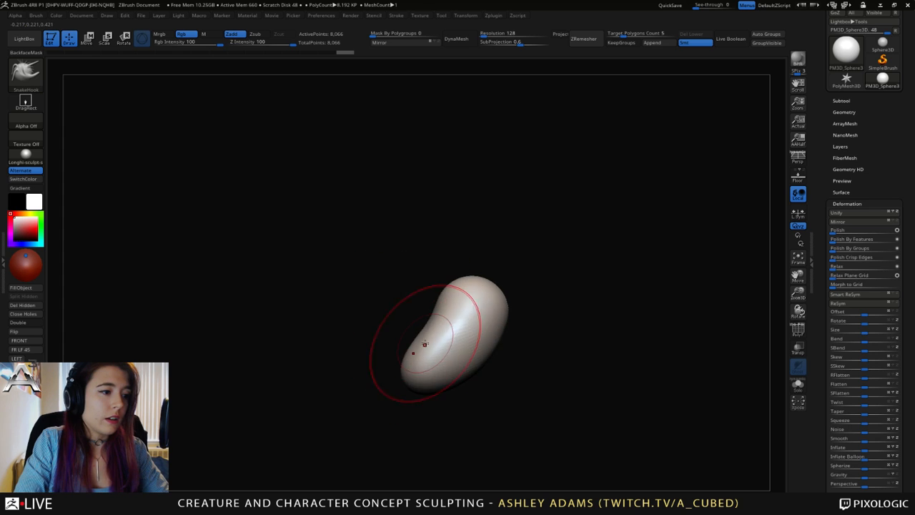
shift+drag(423, 347, 434, 333)
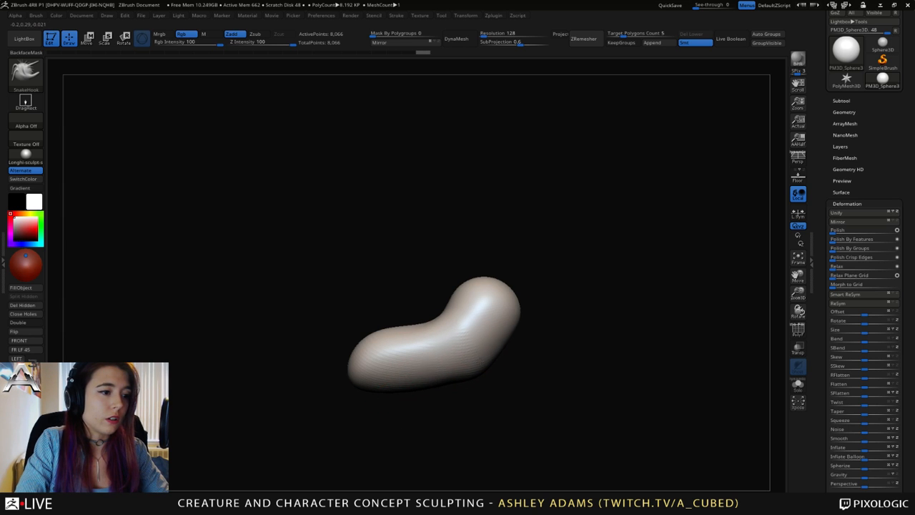
drag(491, 336, 504, 343)
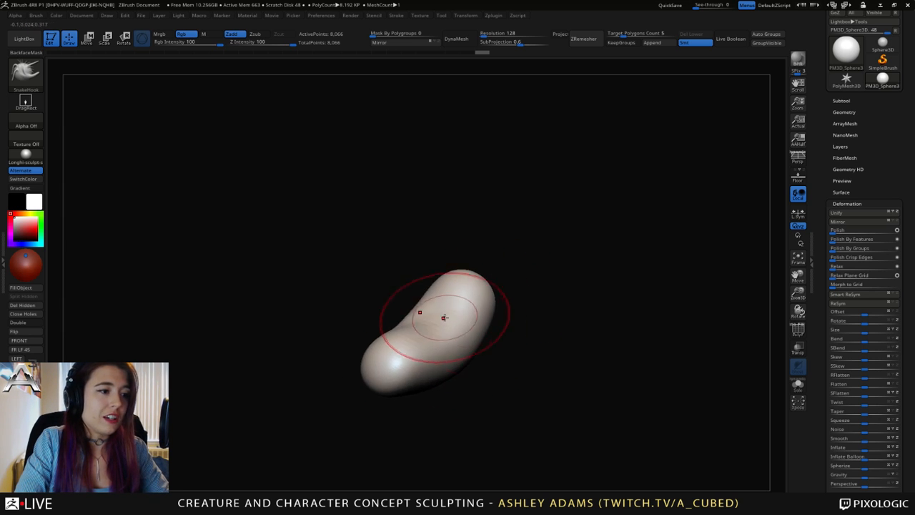
drag(439, 312, 459, 340)
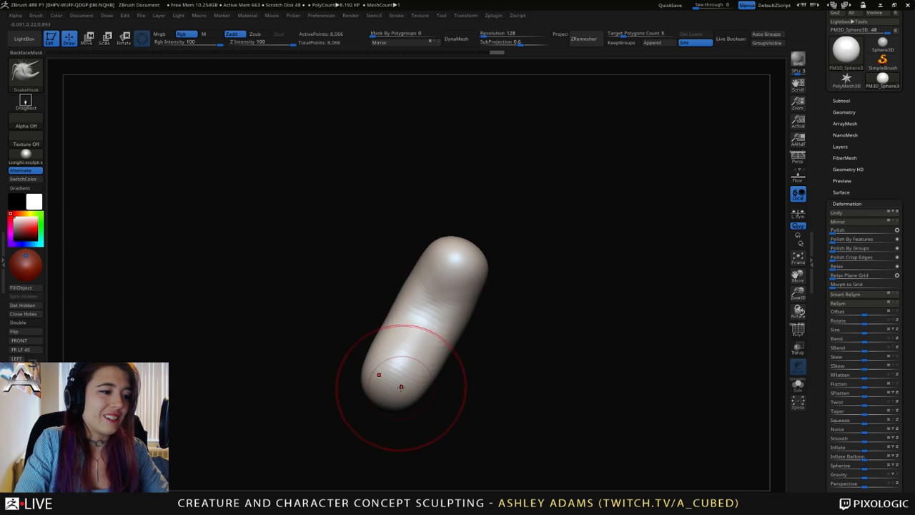
mouse_move(401, 387)
mouse_down()
mouse_move(408, 348)
mouse_move(591, 382)
mouse_up()
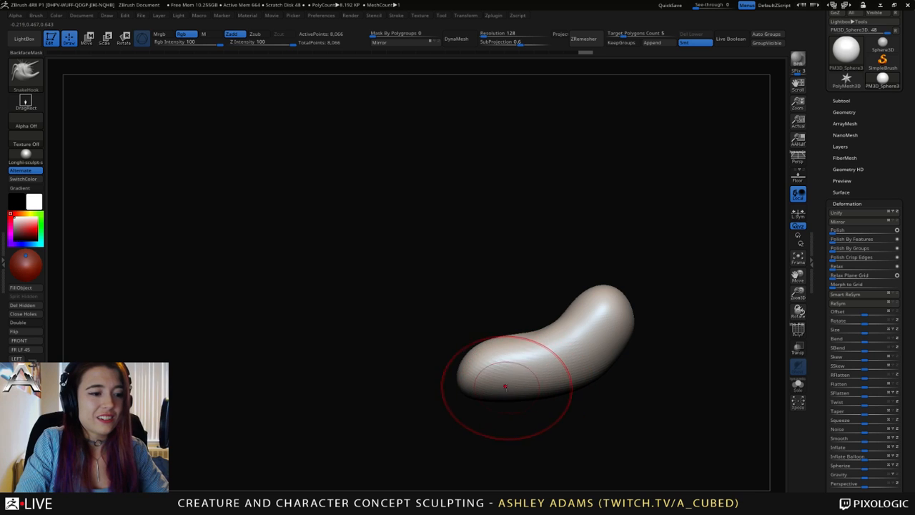
alt+drag(506, 387, 467, 330)
mouse_move(398, 339)
mouse_down()
mouse_move(402, 368)
mouse_move(415, 370)
mouse_up()
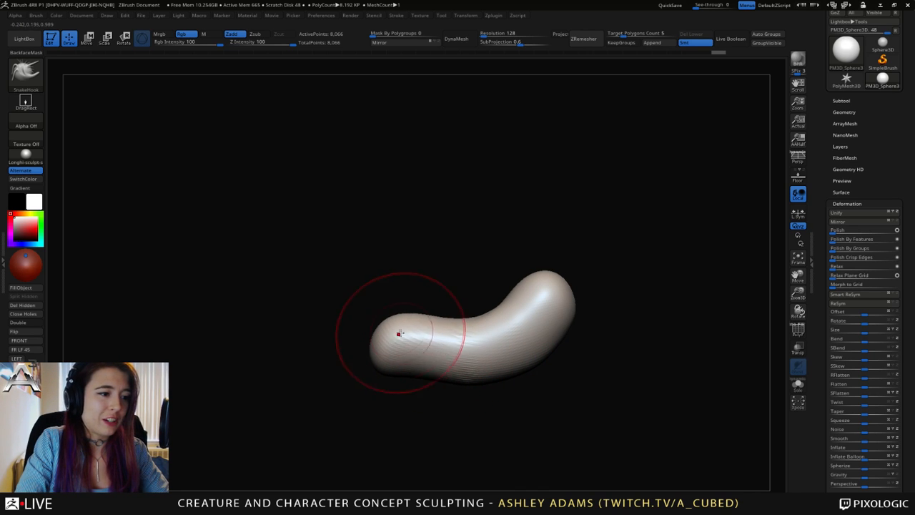
Lift and extend both ends of the body with SnakeHook so it bends into a shallow upward curve.
mouse_move(399, 334)
mouse_down()
mouse_move(385, 319)
mouse_move(397, 316)
mouse_move(372, 341)
mouse_up()
mouse_move(429, 343)
mouse_down()
mouse_move(339, 333)
mouse_move(240, 340)
mouse_up()
drag(368, 335, 358, 287)
mouse_move(329, 250)
mouse_down()
mouse_move(389, 260)
mouse_move(417, 296)
mouse_move(496, 260)
mouse_up()
drag(458, 293, 443, 338)
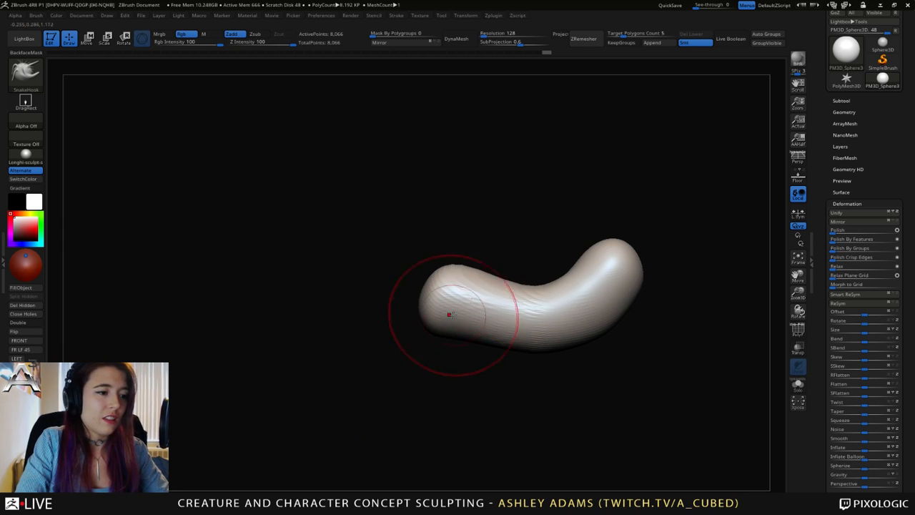
drag(439, 287, 423, 276)
mouse_move(617, 248)
mouse_down()
mouse_move(630, 247)
mouse_move(644, 266)
mouse_up()
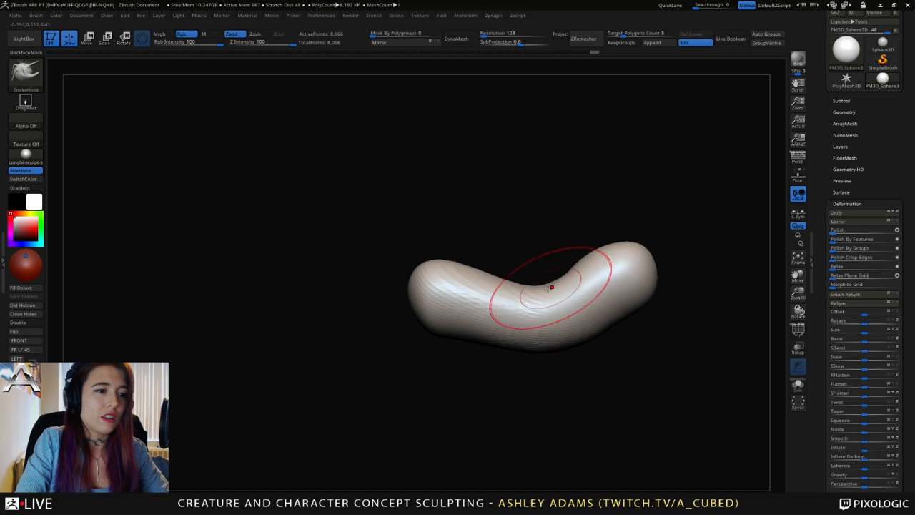
Refine the curved body's middle dip and rounded ends with SnakeHook strokes from different views.
drag(551, 287, 509, 286)
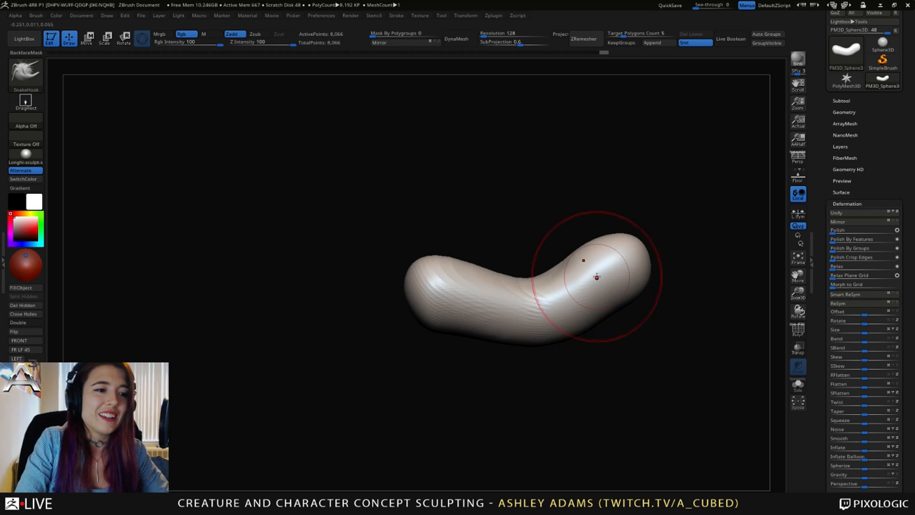
mouse_move(608, 304)
mouse_down()
mouse_move(617, 317)
mouse_move(595, 266)
mouse_move(619, 238)
mouse_up()
drag(599, 187, 602, 237)
mouse_move(639, 270)
mouse_down()
mouse_move(657, 268)
mouse_move(619, 292)
mouse_move(633, 283)
mouse_move(627, 307)
mouse_move(582, 282)
mouse_move(531, 286)
mouse_move(460, 271)
mouse_move(525, 265)
mouse_move(527, 279)
mouse_move(552, 262)
mouse_move(595, 306)
mouse_move(645, 398)
mouse_up()
mouse_move(630, 361)
mouse_down()
mouse_move(593, 307)
mouse_move(580, 323)
mouse_move(527, 331)
mouse_up()
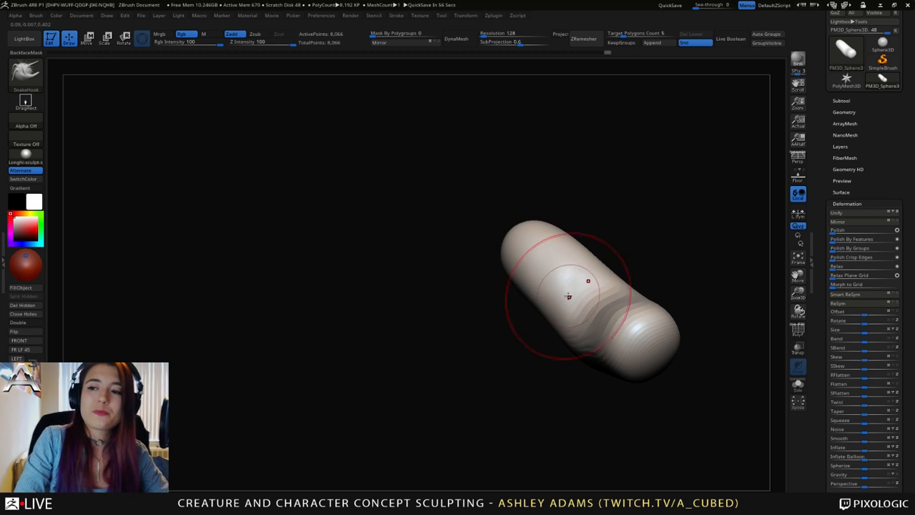
Set the DynaMesh resolution to 56 and convert the curved body to a DynaMesh.
mouse_move(611, 253)
mouse_down()
mouse_move(658, 272)
mouse_move(594, 289)
mouse_up()
mouse_move(540, 358)
shift+mouse_down()
mouse_move(597, 362)
mouse_move(574, 370)
mouse_move(620, 355)
mouse_move(606, 308)
mouse_move(681, 265)
mouse_move(484, 148)
shift+mouse_up()
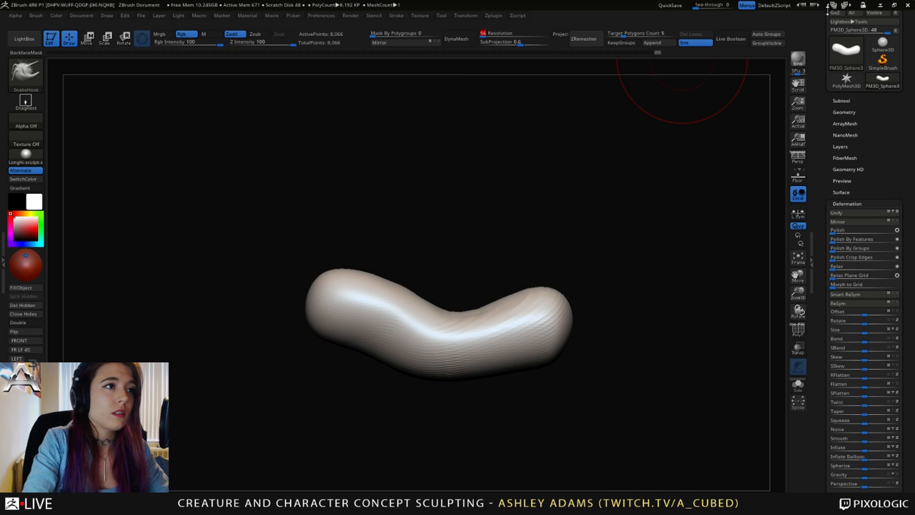
click(457, 38)
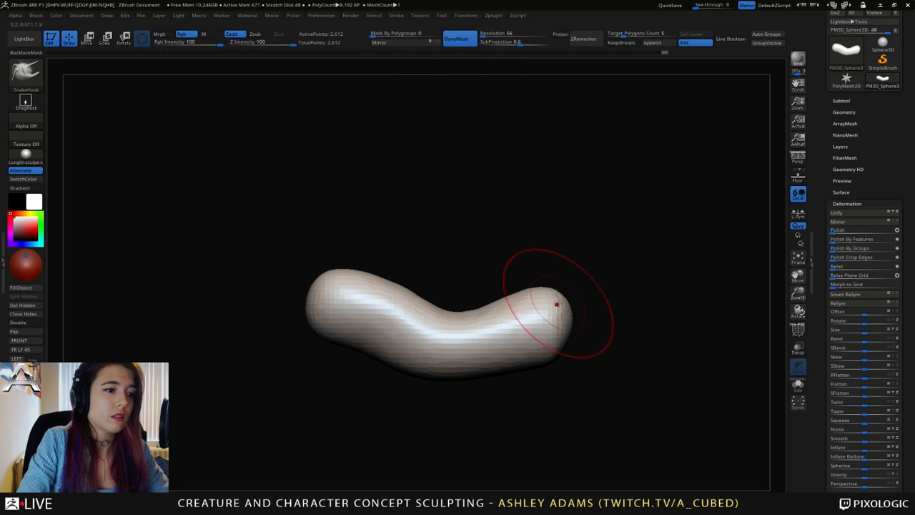
Pull one end of the body outward and down with SnakeHook, and raise a tall hump where it bends.
key(space)
mouse_move(556, 300)
mouse_down()
mouse_move(572, 300)
mouse_move(521, 302)
mouse_move(558, 292)
mouse_move(583, 302)
mouse_move(600, 288)
mouse_move(613, 315)
mouse_move(659, 342)
mouse_up()
mouse_move(606, 257)
mouse_down()
mouse_move(621, 259)
mouse_move(591, 253)
mouse_move(585, 236)
mouse_move(538, 265)
mouse_up()
drag(572, 339, 576, 326)
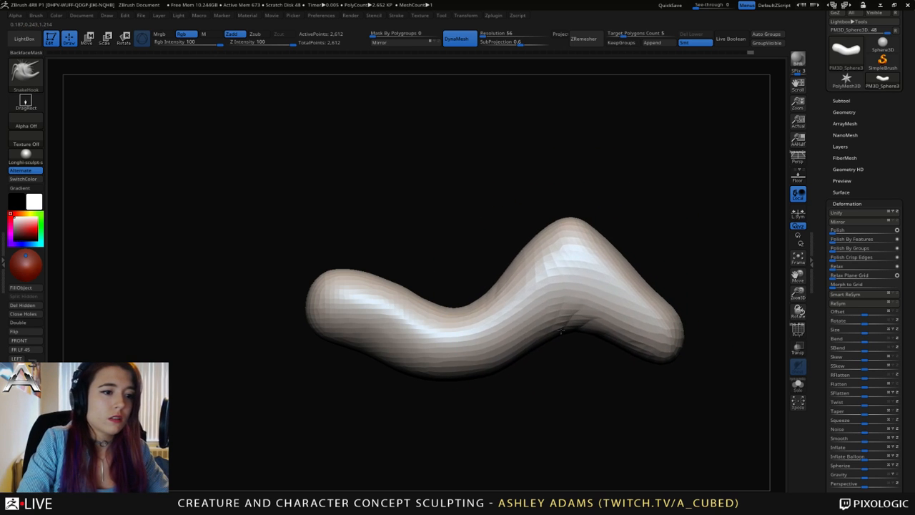
mouse_move(514, 284)
mouse_down()
mouse_move(492, 270)
mouse_move(414, 263)
mouse_up()
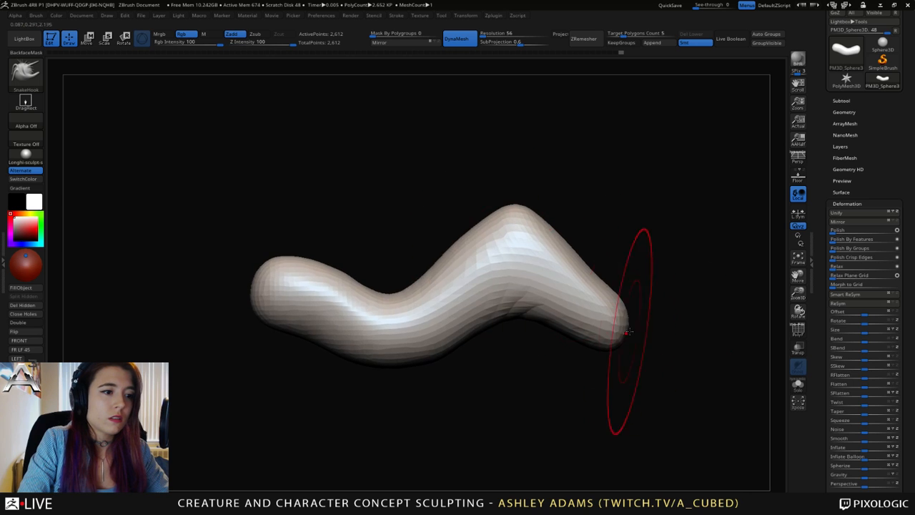
mouse_move(634, 332)
mouse_down()
mouse_move(653, 334)
mouse_move(619, 328)
mouse_move(661, 338)
mouse_up()
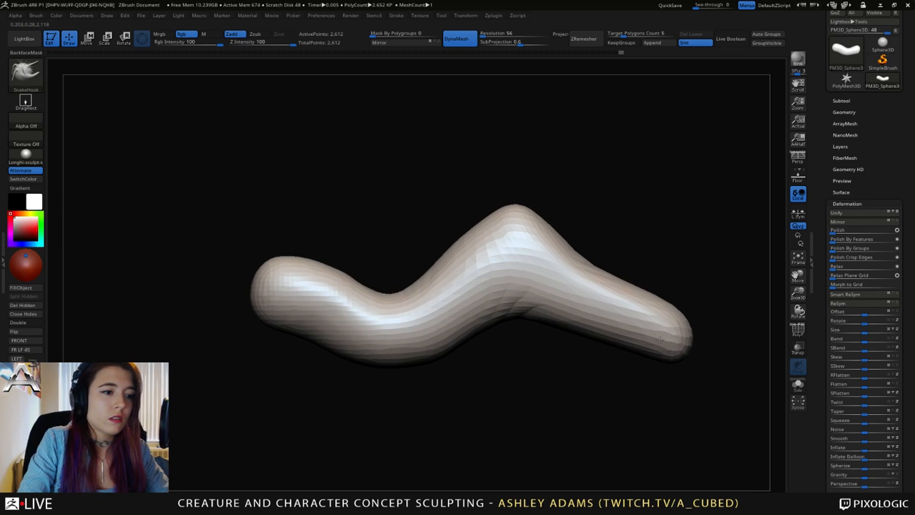
mouse_move(562, 256)
mouse_down()
mouse_move(553, 244)
mouse_move(570, 244)
mouse_move(504, 218)
mouse_move(457, 234)
mouse_up()
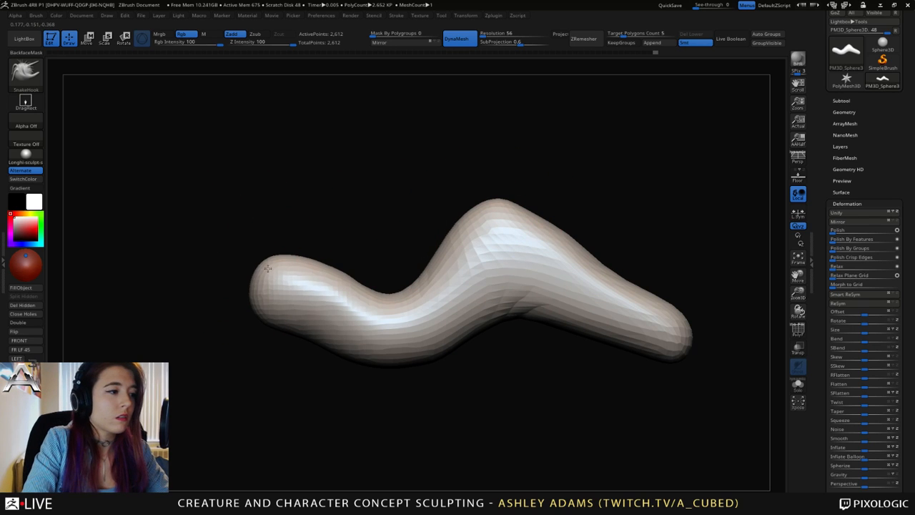
Extend and thicken the opposite rounded end with SnakeHook, and push the belly below the dip downward.
drag(280, 283, 260, 260)
mouse_move(259, 297)
mouse_down()
mouse_move(231, 300)
mouse_move(276, 330)
mouse_up()
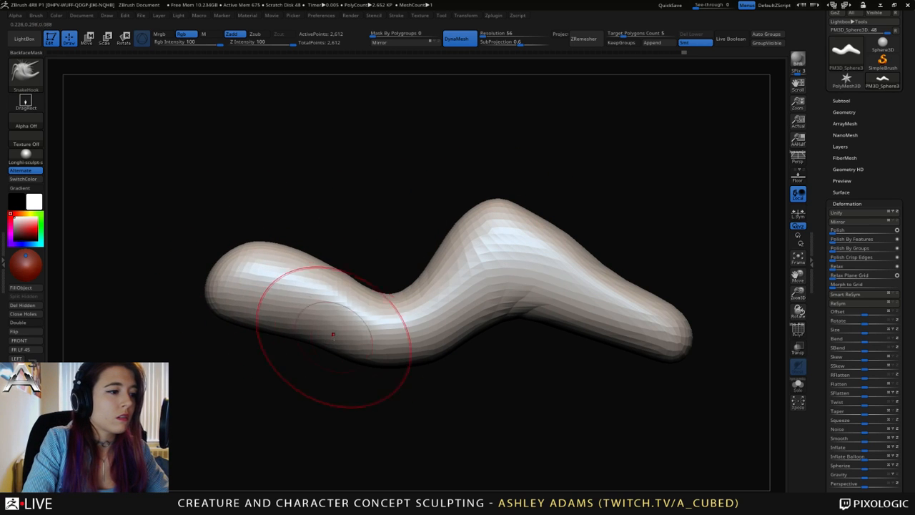
mouse_move(386, 354)
mouse_down()
mouse_move(384, 366)
mouse_move(352, 366)
mouse_up()
drag(415, 359, 418, 368)
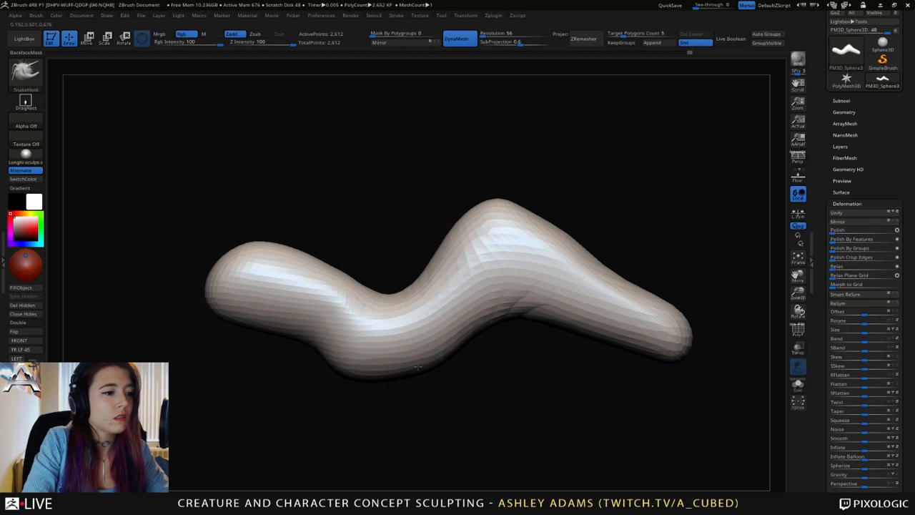
Flip to the model's opposite side and reshape the tapered end beyond the hump into a fuller, upturned tip.
right_drag(428, 301, 501, 298)
shift+right_drag(376, 298, 398, 296)
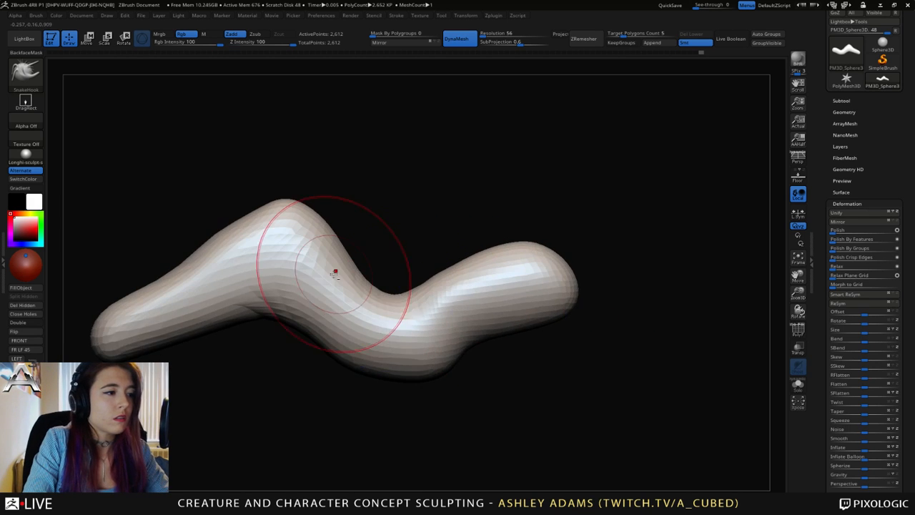
alt+right_drag(335, 270, 427, 271)
alt+right_drag(260, 278, 364, 291)
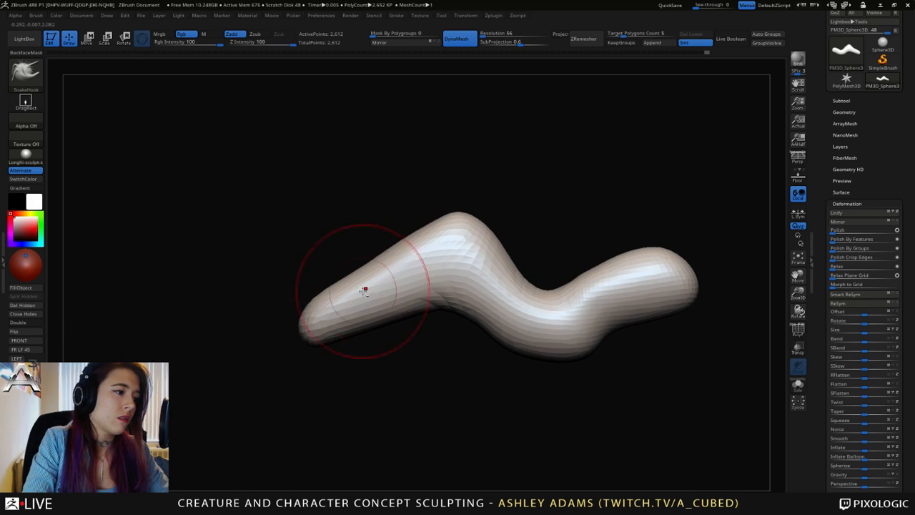
drag(289, 326, 283, 317)
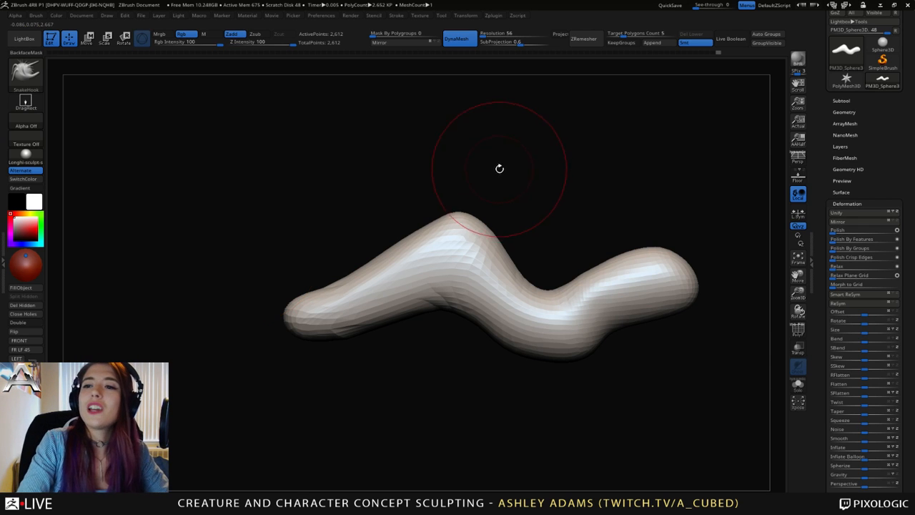
mouse_move(309, 302)
mouse_down()
mouse_move(314, 282)
mouse_move(335, 279)
mouse_up()
Remesh the stretched body with DynaMesh, and slim the slope and underside beside the hump with SnakeHook.
ctrl+drag(518, 150, 558, 222)
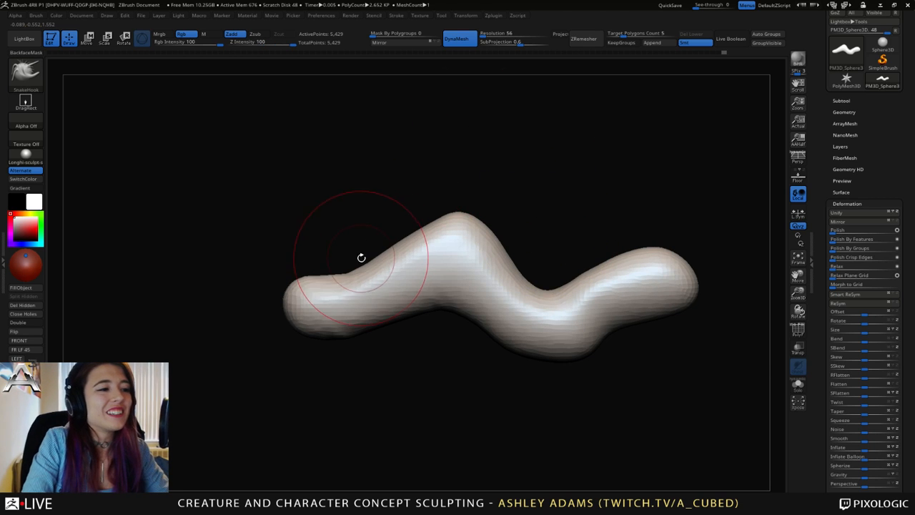
mouse_move(392, 253)
mouse_down()
mouse_move(412, 249)
mouse_move(429, 272)
mouse_up()
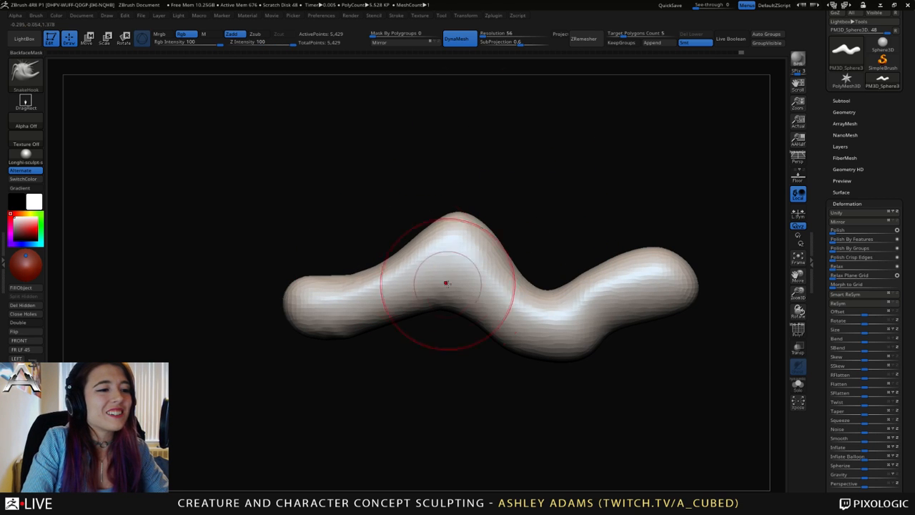
drag(465, 300, 474, 300)
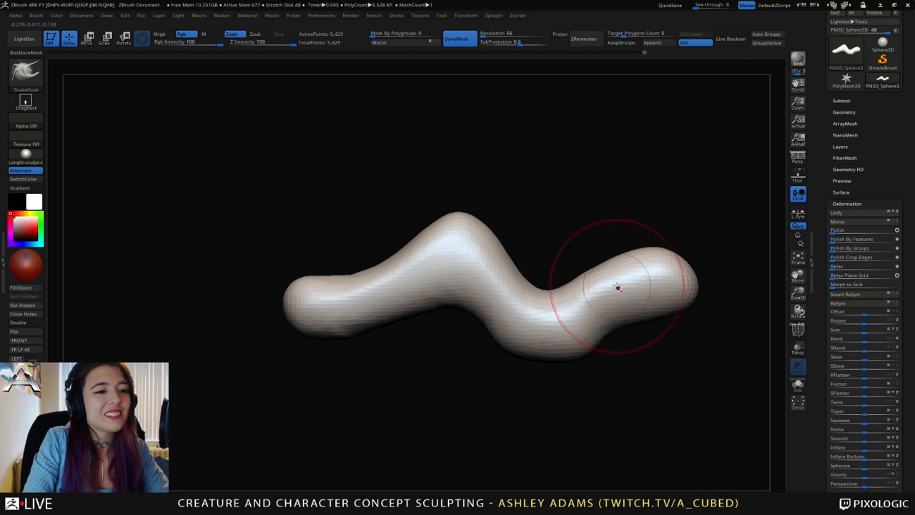
Thicken the end beside the hump into a rounded bulb with SnakeHook, pulling its neck and underside downward.
alt+right_drag(608, 286, 490, 251)
mouse_move(508, 250)
mouse_down()
mouse_move(435, 235)
mouse_move(345, 184)
mouse_move(359, 185)
mouse_move(344, 190)
mouse_up()
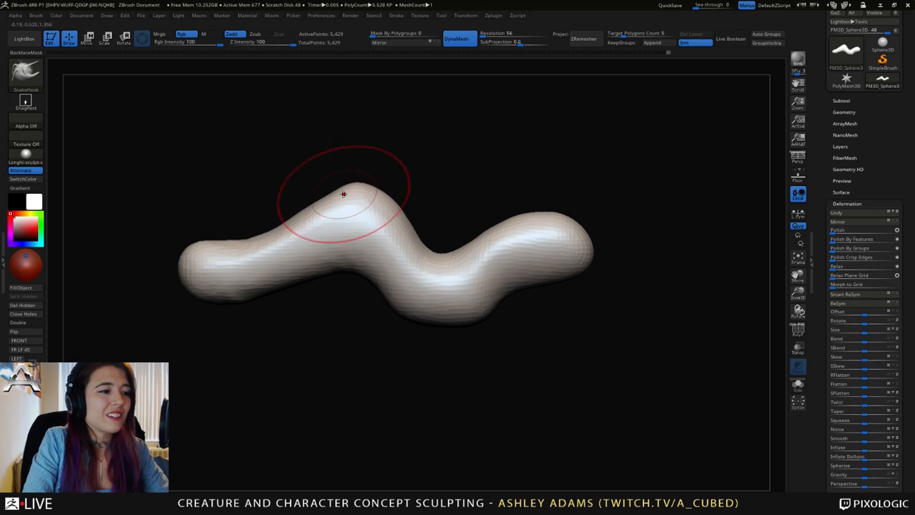
mouse_move(276, 210)
mouse_down()
mouse_move(286, 236)
mouse_move(276, 243)
mouse_up()
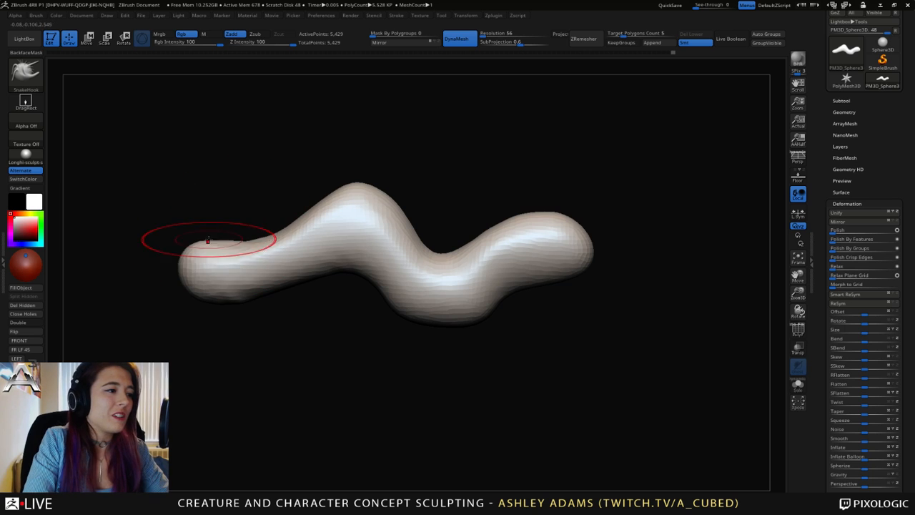
mouse_move(205, 241)
mouse_down()
mouse_move(194, 272)
mouse_move(207, 303)
mouse_move(215, 298)
mouse_move(187, 295)
mouse_move(204, 286)
mouse_up()
drag(270, 261, 278, 301)
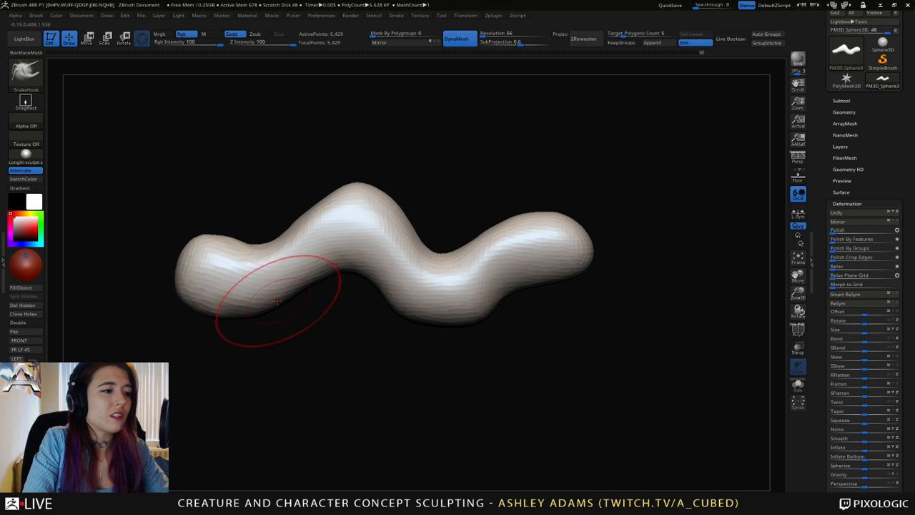
Raise the hump and its underside higher, and pull the far end outward and down with SnakeHook.
key(space)
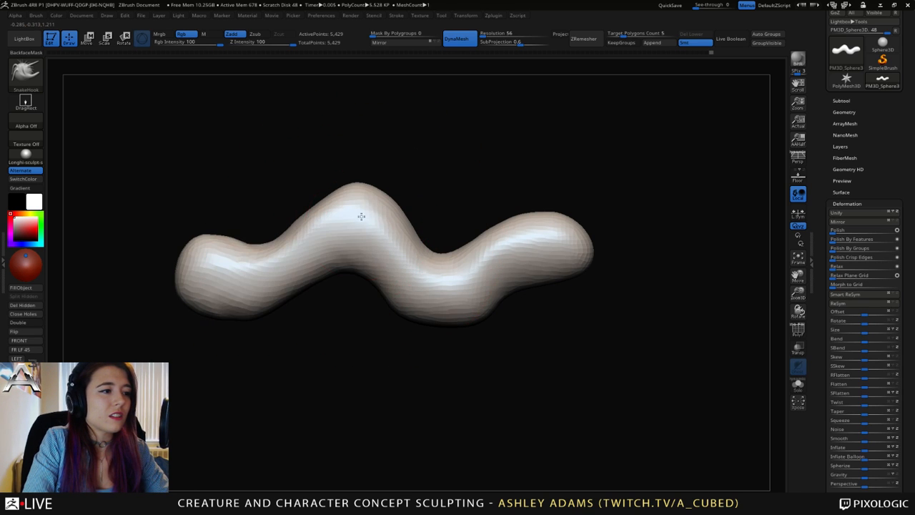
drag(361, 216, 356, 181)
drag(571, 239, 585, 252)
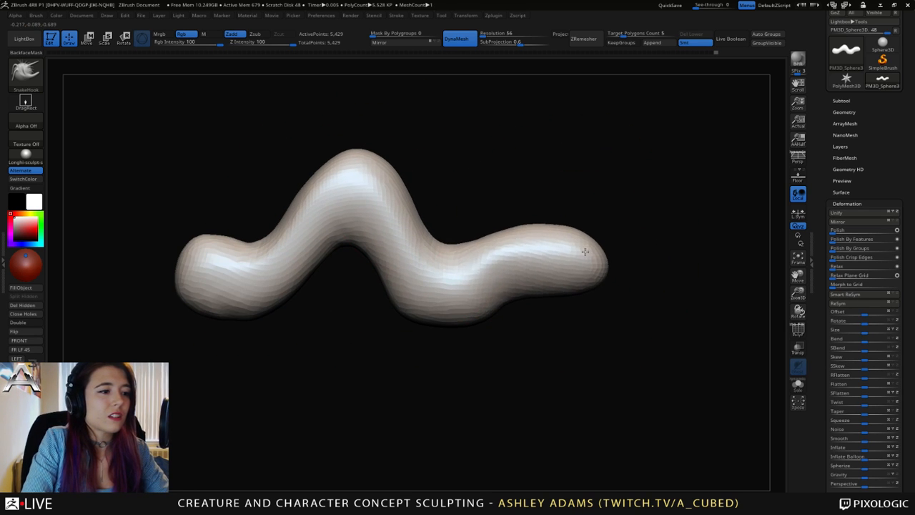
key(space)
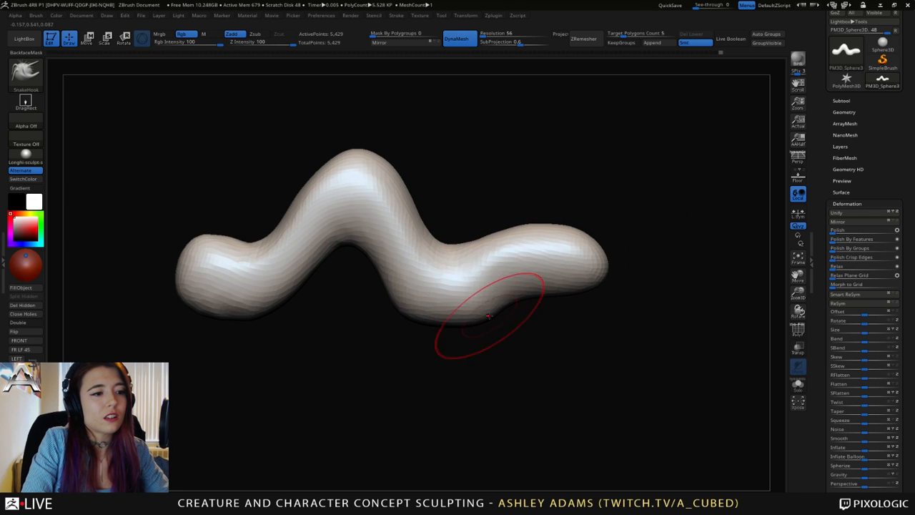
alt+right_drag(256, 263, 336, 261)
mouse_move(312, 280)
mouse_down()
mouse_move(301, 276)
mouse_move(337, 246)
mouse_up()
alt+right_drag(388, 251, 285, 255)
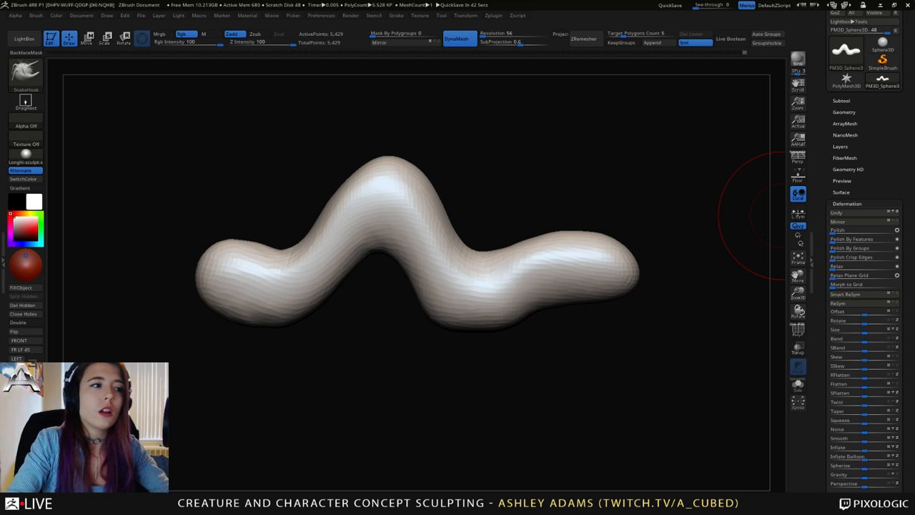
Remesh the body with DynaMesh and smooth the rounded end.
ctrl+drag(751, 214, 748, 222)
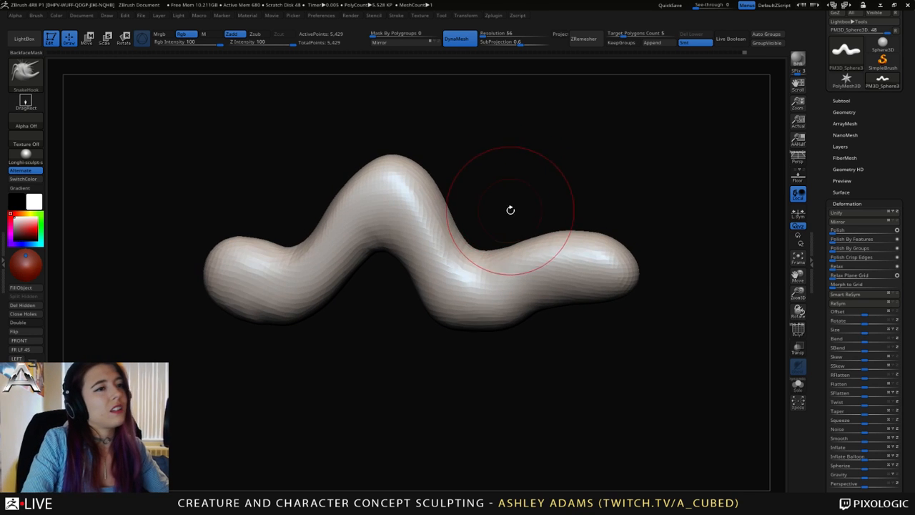
right_drag(418, 227, 380, 238)
mouse_move(248, 272)
shift+mouse_down()
mouse_move(269, 294)
mouse_move(280, 283)
shift+mouse_up()
right_drag(286, 260, 269, 266)
Swell both ends of the body with the Inflat brush, and smooth the far end's underside.
key(b)
key(i)
key(n)
mouse_move(268, 268)
mouse_down()
mouse_move(259, 266)
mouse_move(301, 262)
mouse_move(359, 226)
mouse_move(374, 199)
mouse_move(411, 185)
mouse_move(506, 271)
mouse_up()
right_drag(506, 271, 468, 256)
key(space)
drag(468, 256, 465, 256)
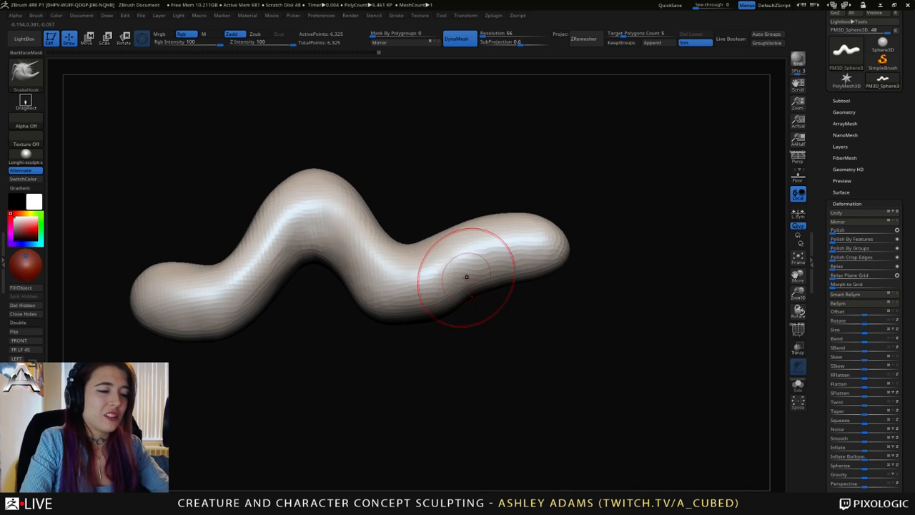
shift+drag(442, 309, 465, 282)
right_drag(478, 295, 468, 285)
shift+drag(464, 286, 480, 277)
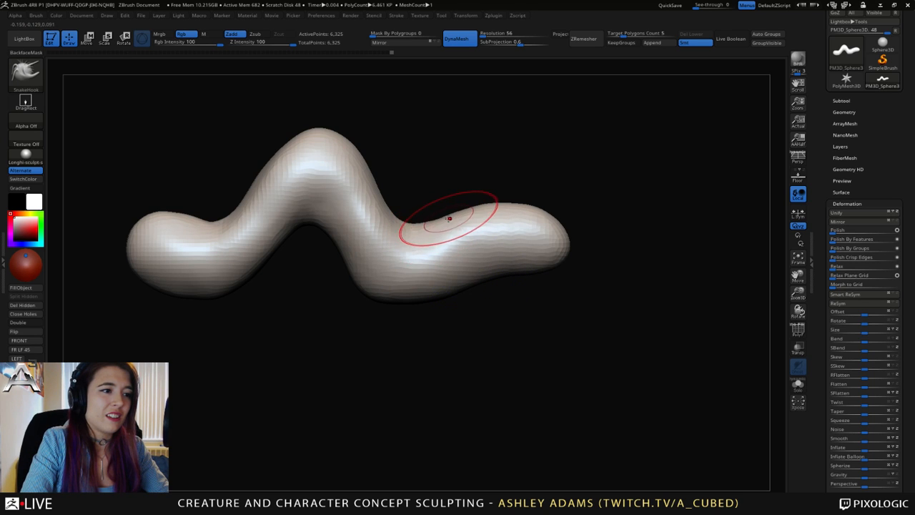
Push the hump's far slope outward and adjust its inner curve with SnakeHook.
key(space)
drag(450, 217, 459, 216)
drag(365, 184, 371, 166)
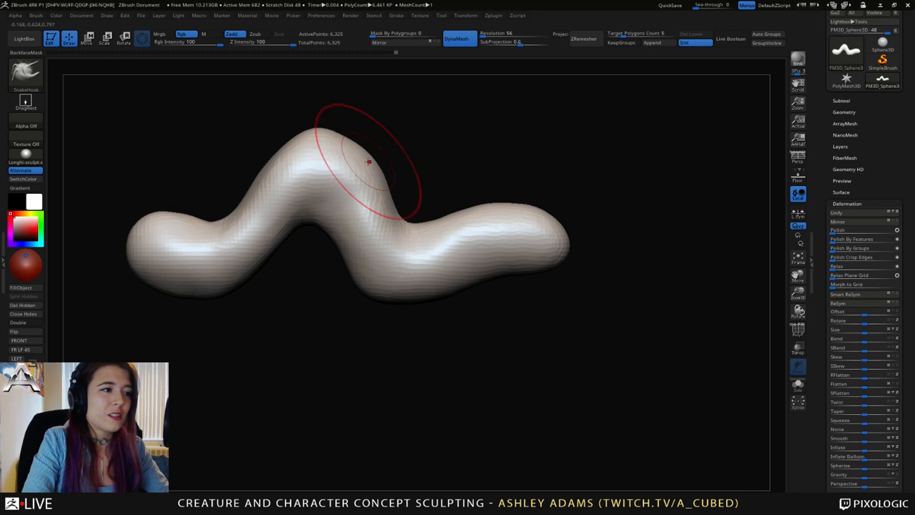
drag(332, 222, 338, 233)
Fill the hollow under the hump's far slope with a smaller ClayBuildup brush, and smooth the strokes.
key(space)
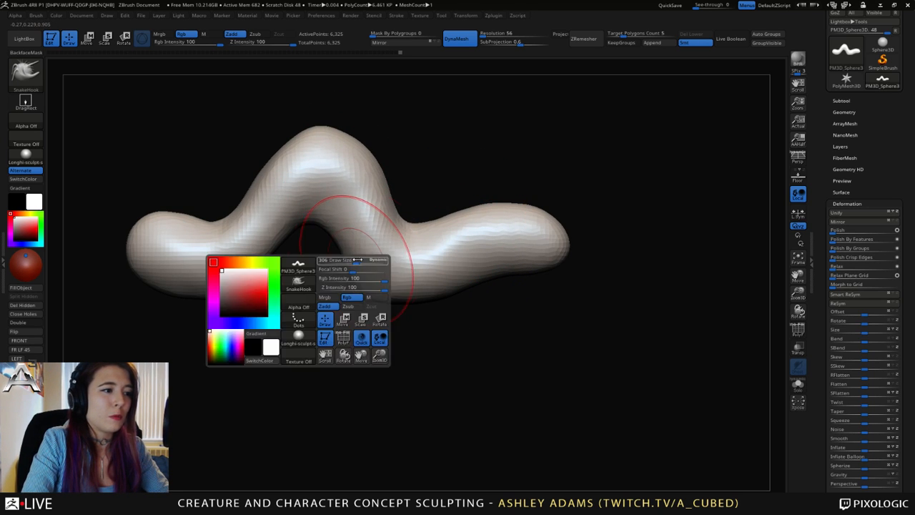
mouse_move(357, 261)
mouse_down()
mouse_move(349, 262)
mouse_move(355, 281)
mouse_up()
mouse_move(315, 312)
mouse_down()
mouse_move(364, 313)
mouse_move(347, 309)
mouse_up()
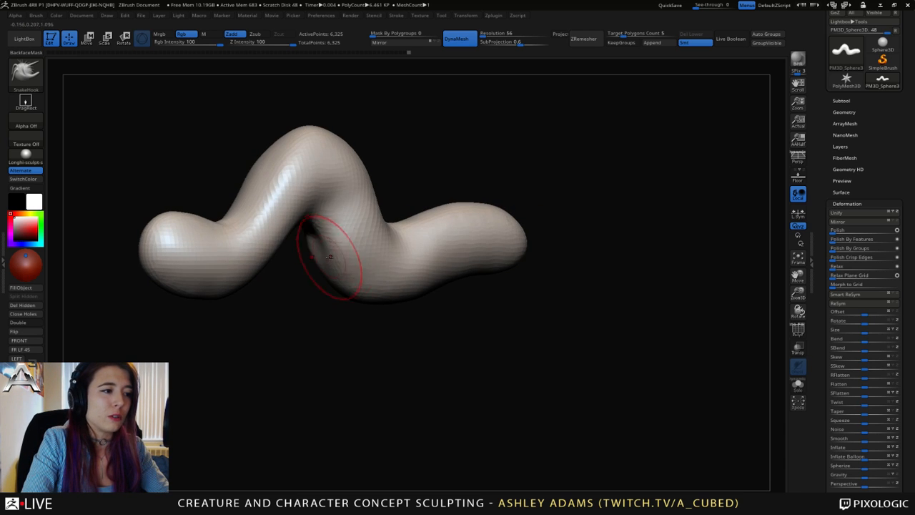
key(b)
key(c)
key(b)
mouse_move(314, 235)
mouse_down()
mouse_move(320, 265)
mouse_move(337, 249)
mouse_move(331, 226)
mouse_up()
drag(344, 313, 312, 312)
shift+drag(314, 223, 349, 260)
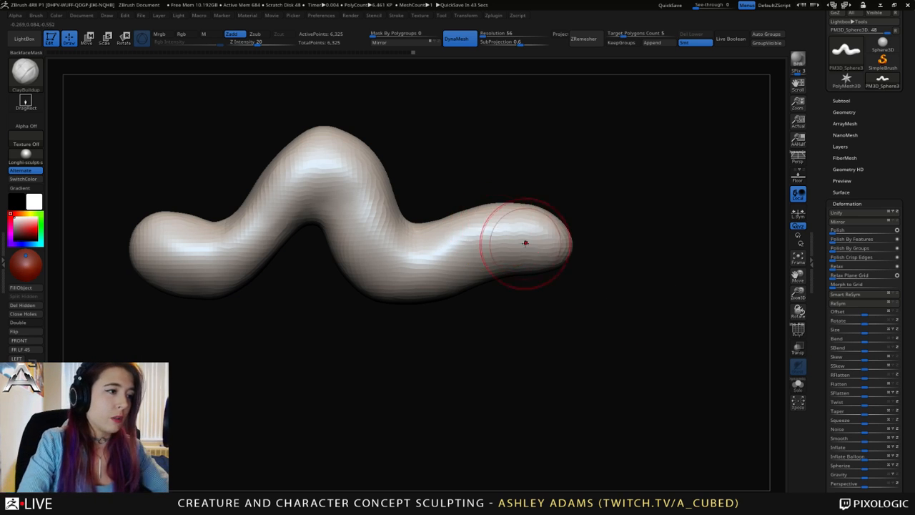
Build up volume on the slope between the rounded end and the hump with ClayBuildup, and smooth the hump's top.
mouse_move(408, 206)
right_down()
mouse_move(433, 203)
mouse_move(431, 228)
mouse_move(455, 227)
right_up()
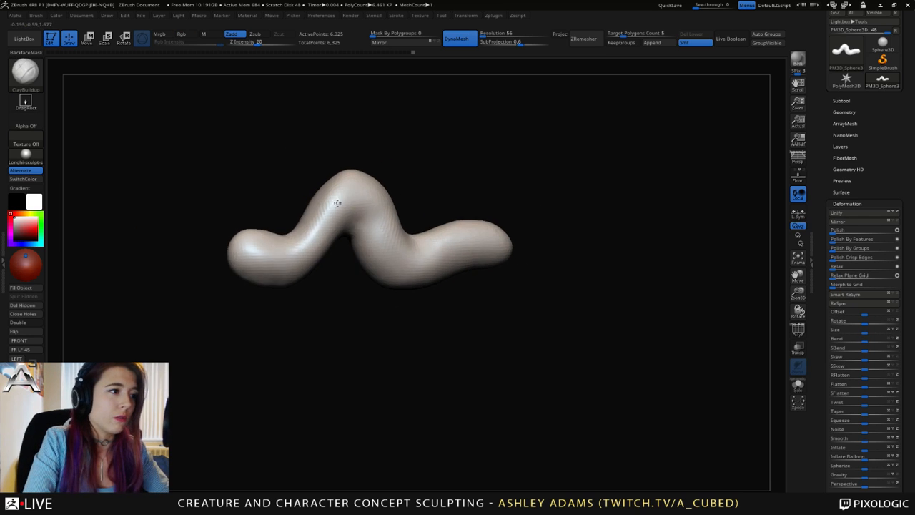
key(space)
drag(322, 203, 331, 203)
right_drag(307, 206, 335, 216)
mouse_move(326, 188)
mouse_down()
mouse_move(306, 221)
mouse_move(331, 173)
mouse_move(298, 221)
mouse_move(326, 188)
mouse_up()
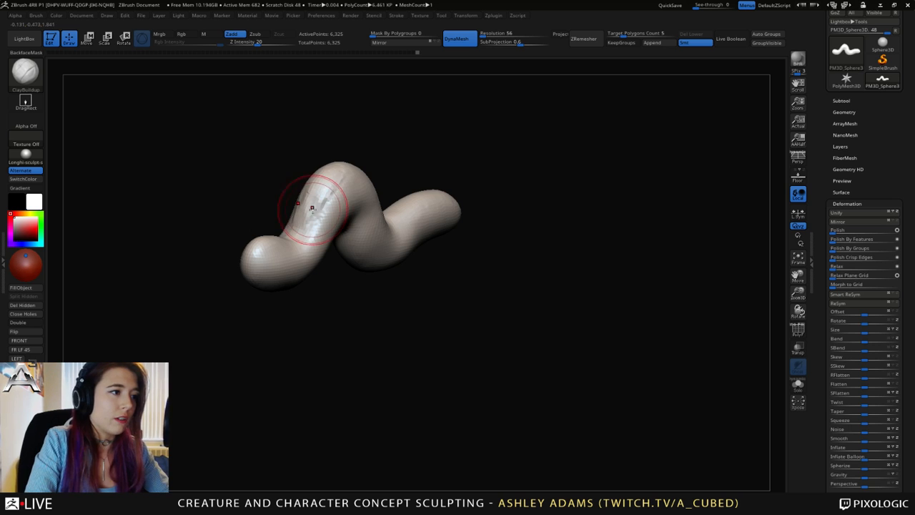
mouse_move(316, 233)
mouse_down()
mouse_move(344, 188)
mouse_move(321, 216)
mouse_up()
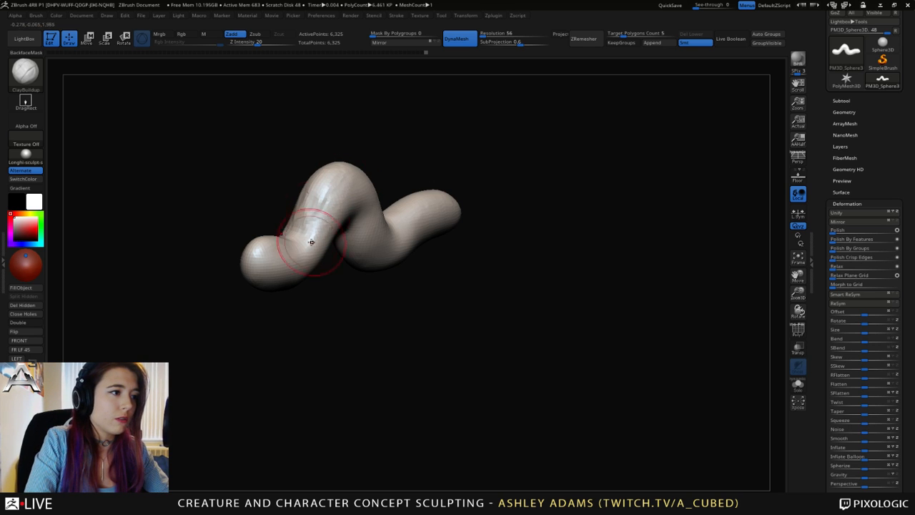
right_drag(311, 241, 288, 242)
shift+drag(326, 191, 364, 186)
Add ClayBuildup strokes over the rounded end and along the side of the slope up to the hump.
mouse_move(365, 187)
right_down()
mouse_move(318, 227)
mouse_move(293, 219)
right_up()
mouse_move(293, 218)
mouse_down()
mouse_move(291, 225)
mouse_move(310, 203)
mouse_up()
right_drag(308, 193, 279, 178)
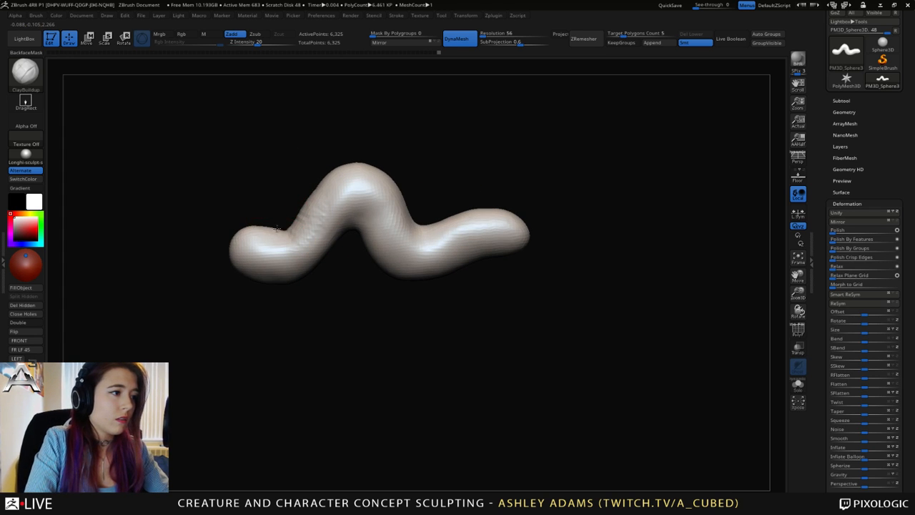
mouse_move(277, 234)
mouse_down()
mouse_move(249, 235)
mouse_move(247, 244)
mouse_up()
drag(257, 250, 267, 257)
right_drag(286, 247, 312, 257)
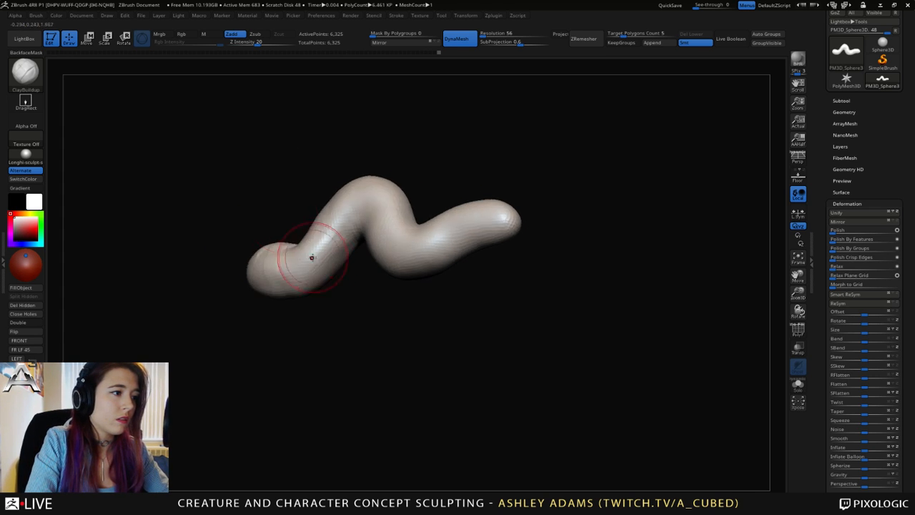
mouse_move(312, 259)
mouse_down()
mouse_move(322, 264)
mouse_move(350, 223)
mouse_up()
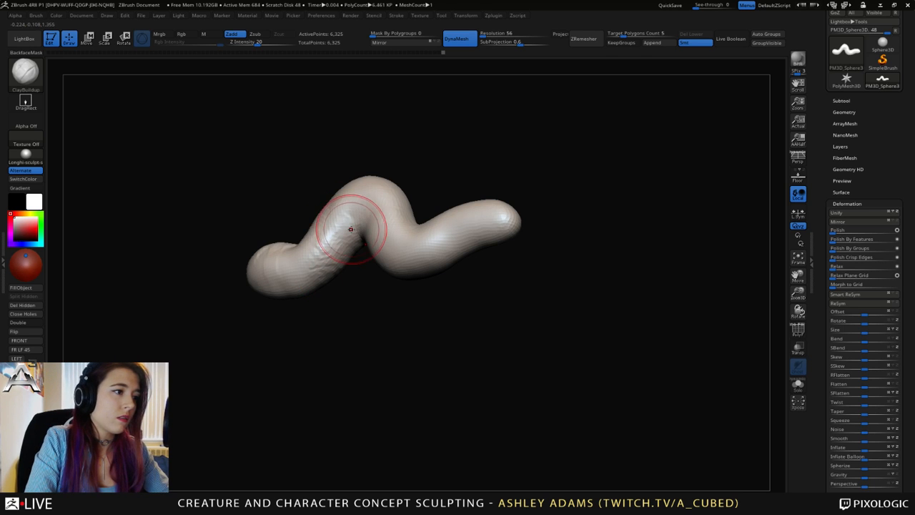
mouse_move(351, 229)
right_down()
mouse_move(365, 216)
mouse_move(412, 251)
right_up()
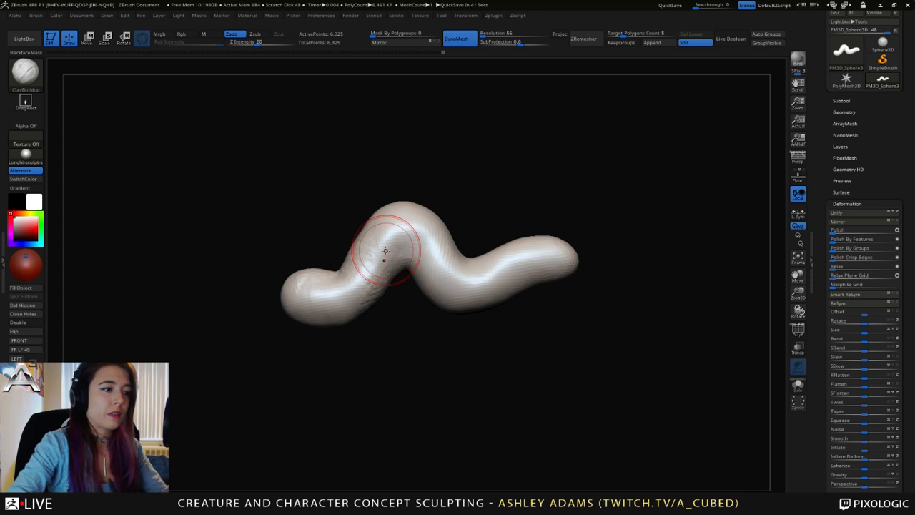
Flip to the opposite side and stretch the far end into a longer, arched tail with SnakeHook.
mouse_move(578, 271)
mouse_down()
mouse_move(461, 331)
mouse_move(420, 231)
mouse_move(573, 227)
mouse_up()
key(space)
key(b)
key(s)
key(h)
mouse_move(426, 282)
mouse_down()
mouse_move(404, 262)
mouse_move(379, 274)
mouse_move(319, 265)
mouse_move(334, 270)
mouse_move(331, 288)
mouse_up()
mouse_move(381, 240)
mouse_down()
mouse_move(374, 251)
mouse_move(390, 251)
mouse_up()
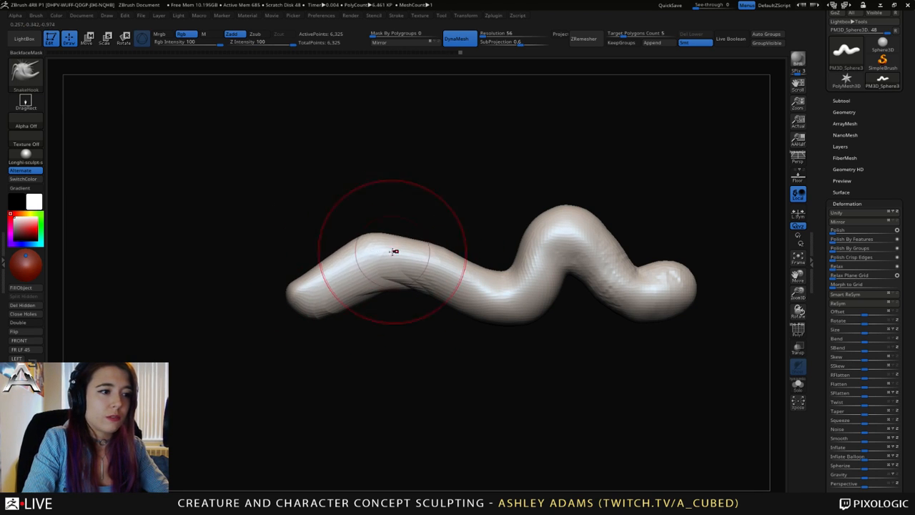
Remesh the lengthened body with DynaMesh and make SnakeHook the active brush.
alt+drag(509, 255, 402, 253)
drag(403, 253, 430, 254)
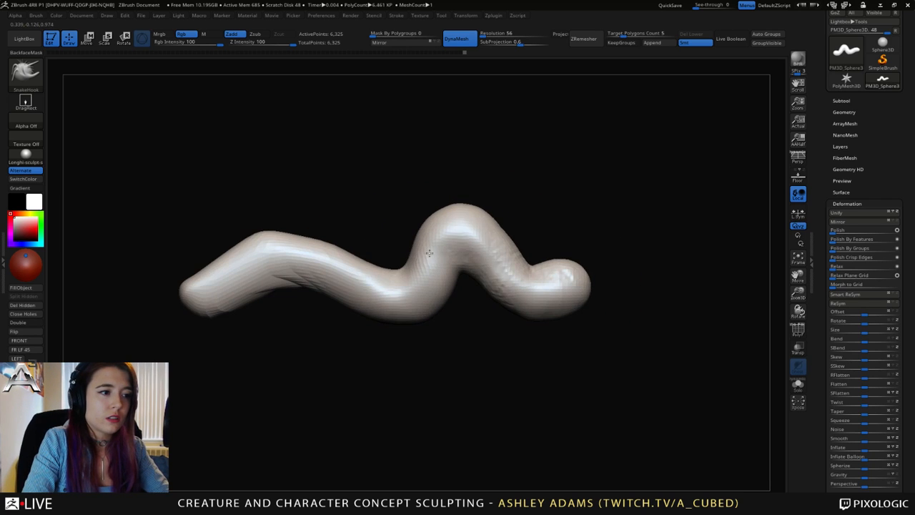
key(b)
key(i)
key(n)
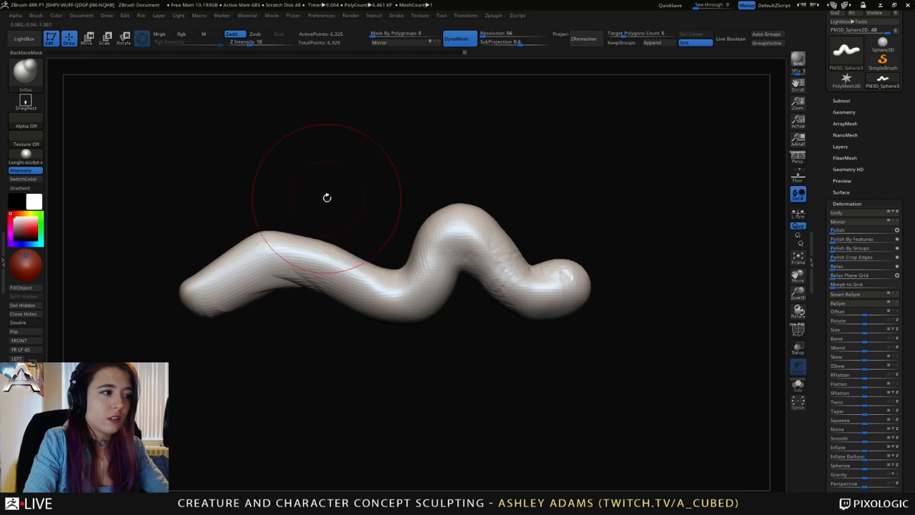
key(b)
key(s)
key(h)
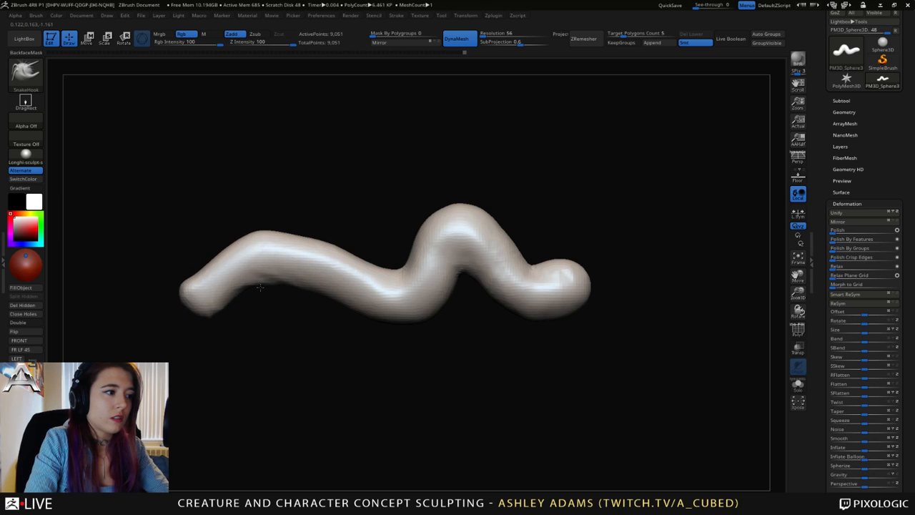
Raise the tail's arch, enlarge the hump up toward the tail, and draw the tail tip outward with SnakeHook.
mouse_move(260, 288)
shift+mouse_down()
mouse_move(236, 272)
mouse_move(300, 236)
mouse_move(229, 265)
mouse_move(204, 286)
mouse_move(300, 233)
shift+mouse_up()
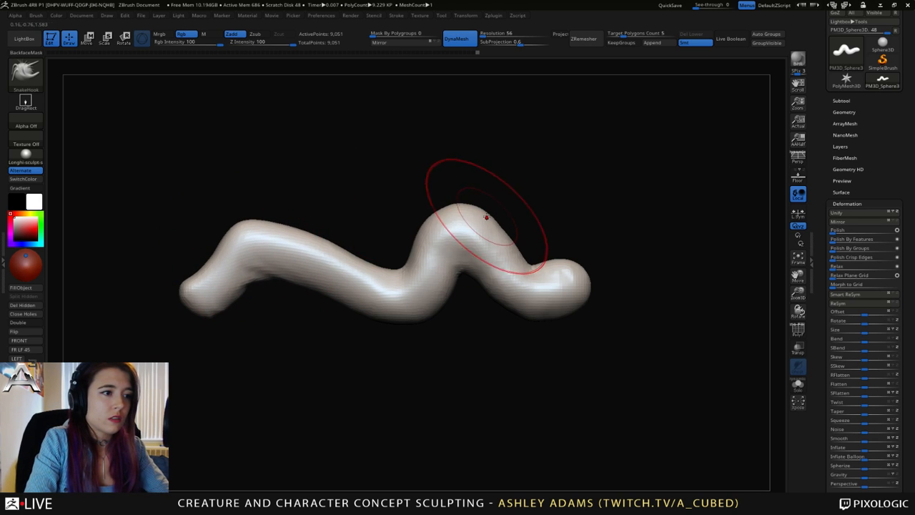
mouse_move(480, 218)
mouse_down()
mouse_move(456, 200)
mouse_move(464, 198)
mouse_move(426, 227)
mouse_move(405, 229)
mouse_up()
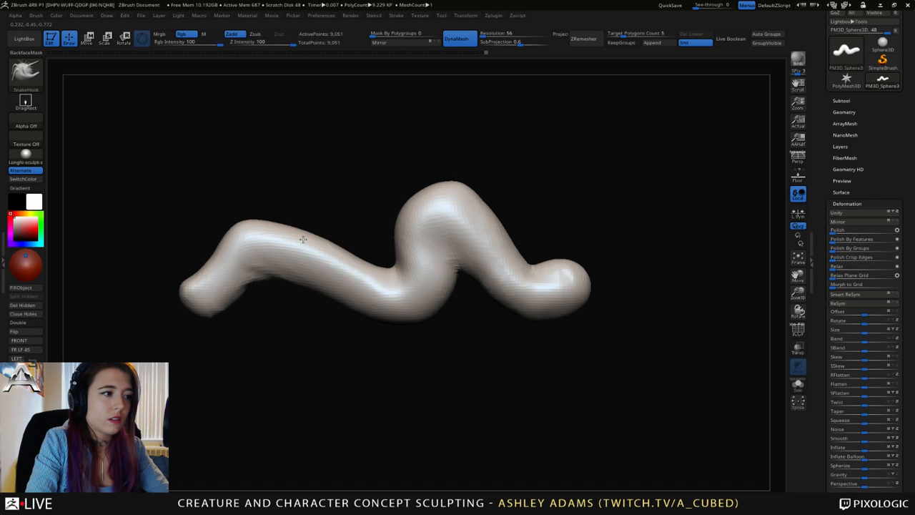
drag(303, 239, 299, 238)
key(space)
drag(262, 272, 253, 272)
mouse_move(188, 298)
mouse_down()
mouse_move(158, 300)
mouse_move(229, 295)
mouse_up()
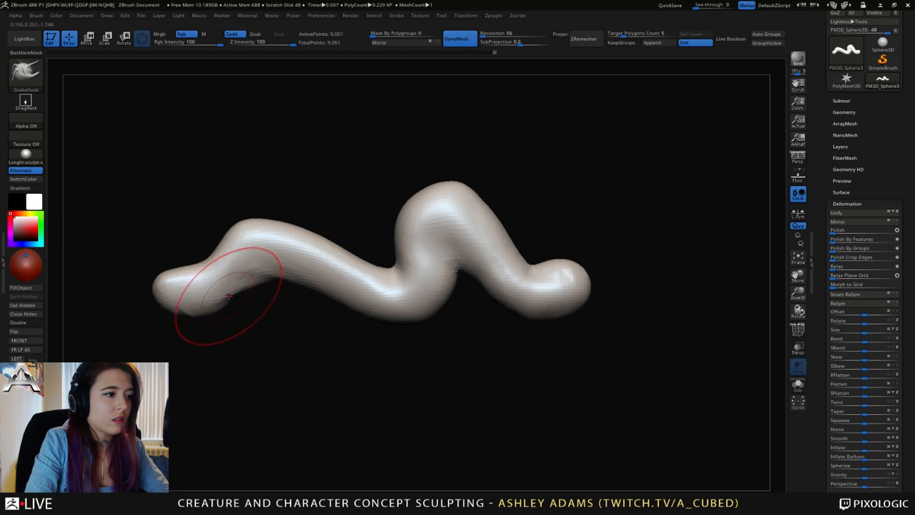
Flip to the other side and swell the rounded end and the tail tip with the Inflat brush.
mouse_move(367, 266)
right_down()
mouse_move(404, 264)
mouse_move(351, 233)
right_up()
key(b)
key(i)
key(n)
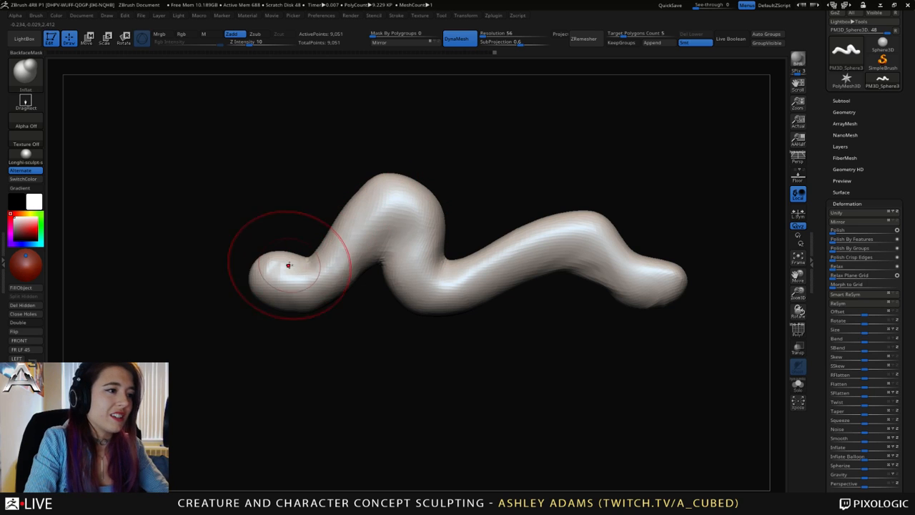
mouse_move(289, 265)
mouse_down()
mouse_move(333, 254)
mouse_move(336, 272)
mouse_move(388, 204)
mouse_move(422, 265)
mouse_move(482, 265)
mouse_move(561, 240)
mouse_move(664, 276)
mouse_up()
Inflate the hump and the crease where it meets the dip, viewed from a tilted angle.
mouse_move(664, 276)
right_down()
mouse_move(588, 275)
mouse_move(578, 211)
mouse_move(501, 370)
right_up()
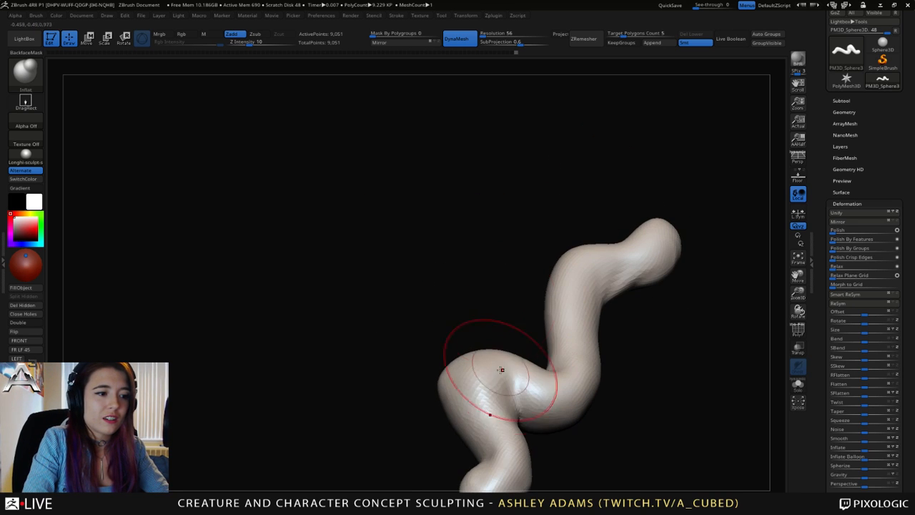
mouse_move(501, 370)
mouse_down()
mouse_move(465, 372)
mouse_move(530, 390)
mouse_move(521, 386)
mouse_up()
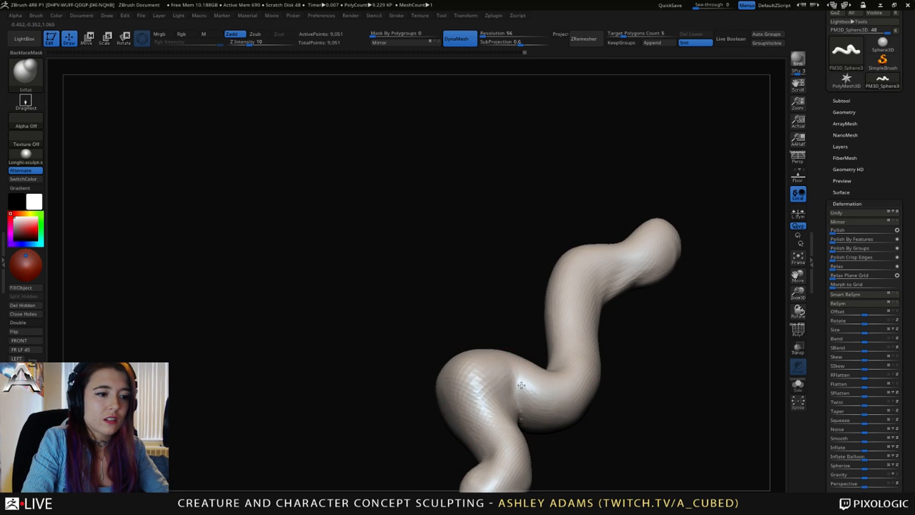
mouse_move(562, 376)
right_down()
mouse_move(516, 370)
mouse_move(504, 350)
mouse_move(484, 364)
mouse_move(532, 374)
mouse_move(491, 327)
right_up()
key(shift)
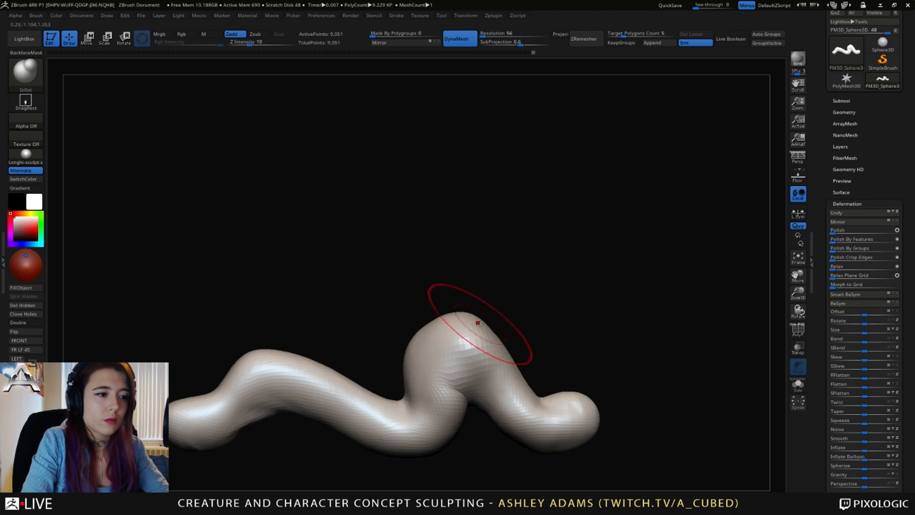
Pull the rounded end beside the hump farther outward with SnakeHook.
key(b)
key(s)
key(h)
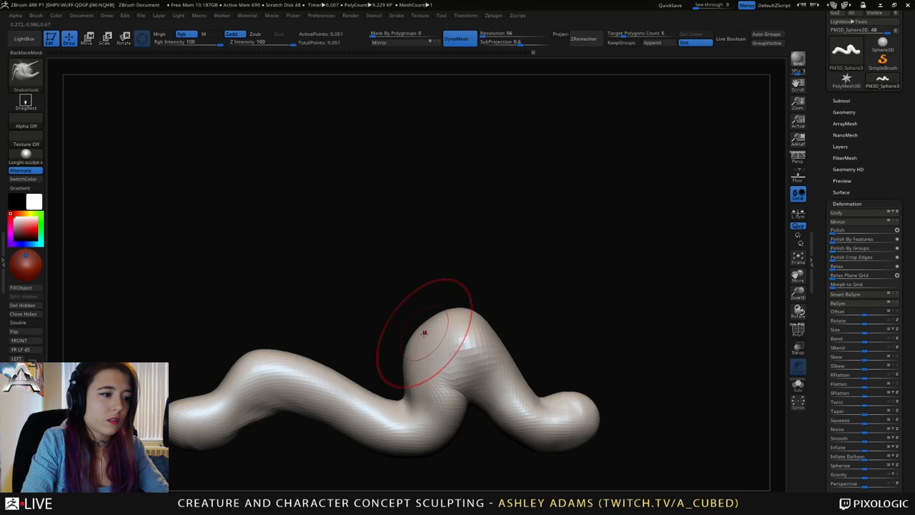
right_drag(425, 332, 435, 286)
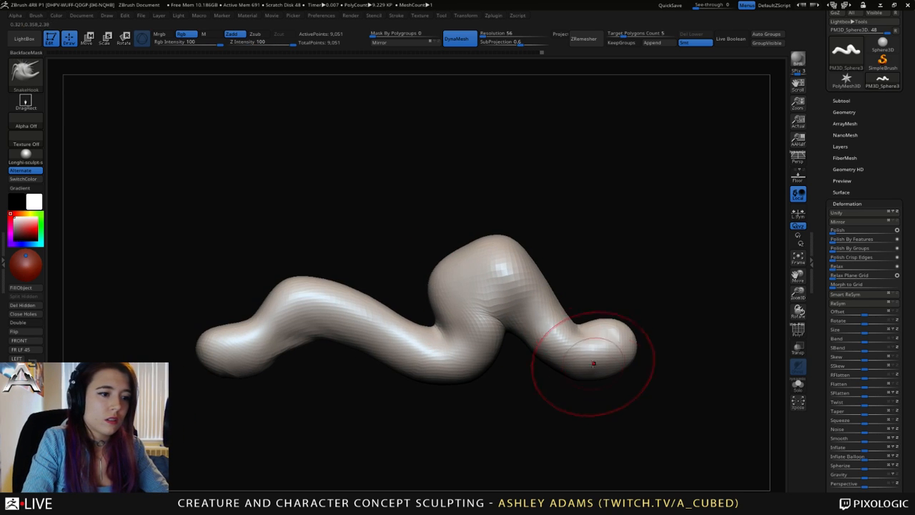
mouse_move(594, 364)
mouse_down()
mouse_move(619, 342)
mouse_move(609, 357)
mouse_move(641, 346)
mouse_move(622, 337)
mouse_up()
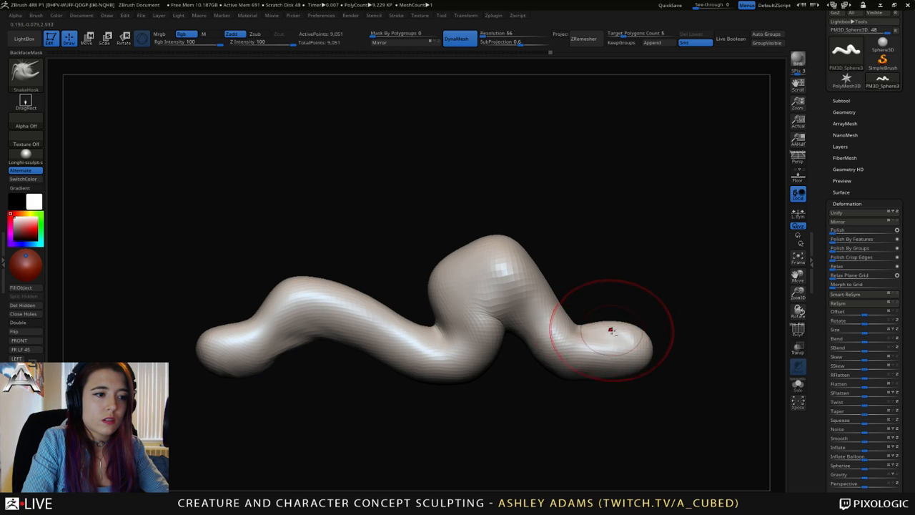
Swell the section joining the hump to the rounded end with the Inflat brush and smooth its surface.
alt+right_drag(611, 330, 551, 317)
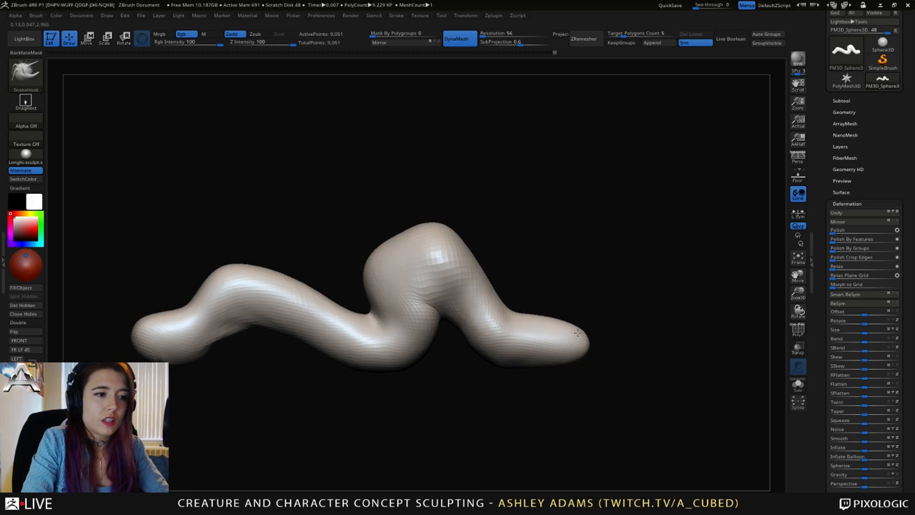
right_drag(544, 315, 533, 317)
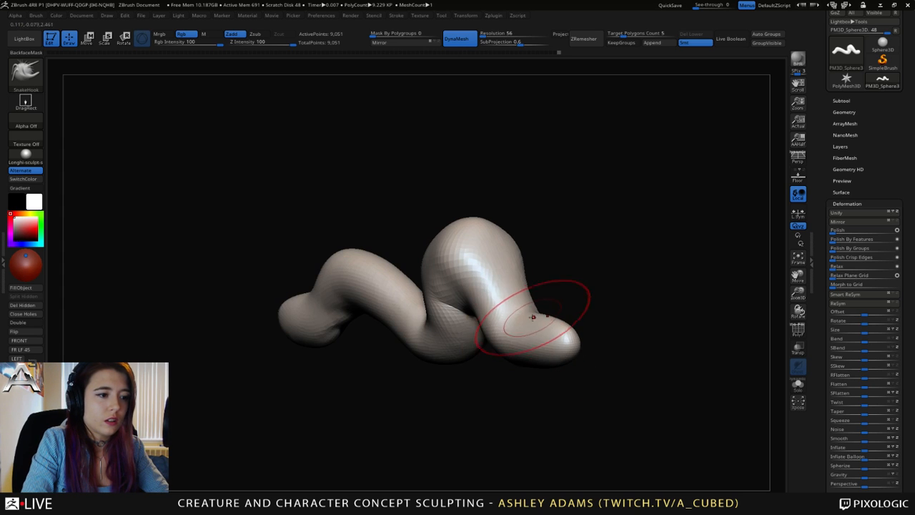
key(b)
key(i)
key(n)
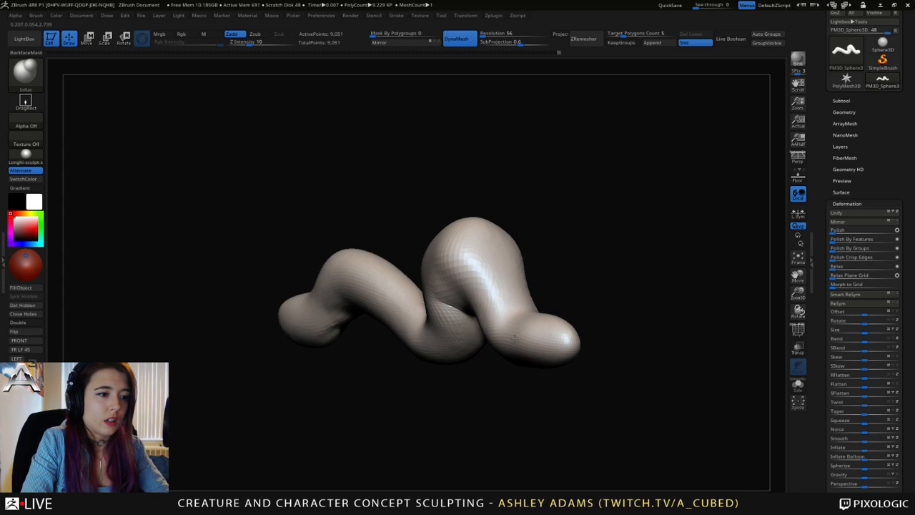
drag(485, 302, 490, 299)
right_drag(522, 268, 511, 265)
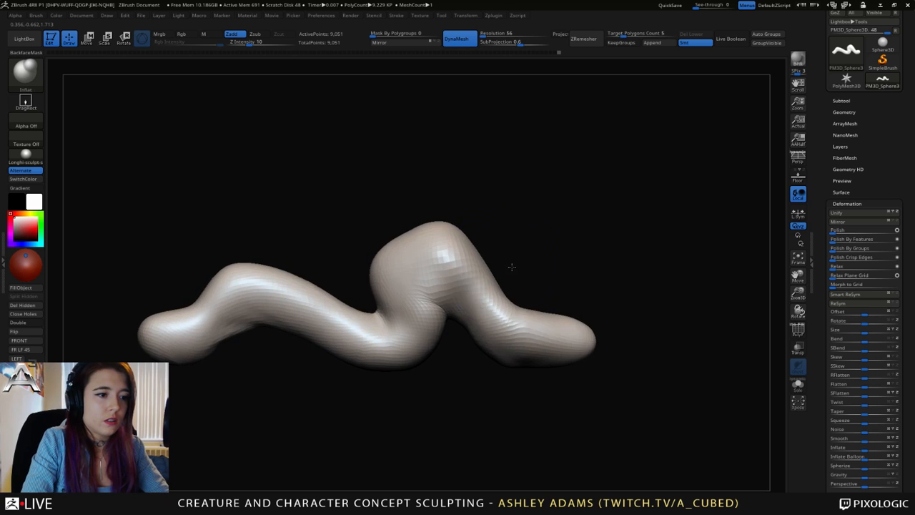
shift+drag(515, 319, 525, 330)
right_drag(525, 331, 560, 303)
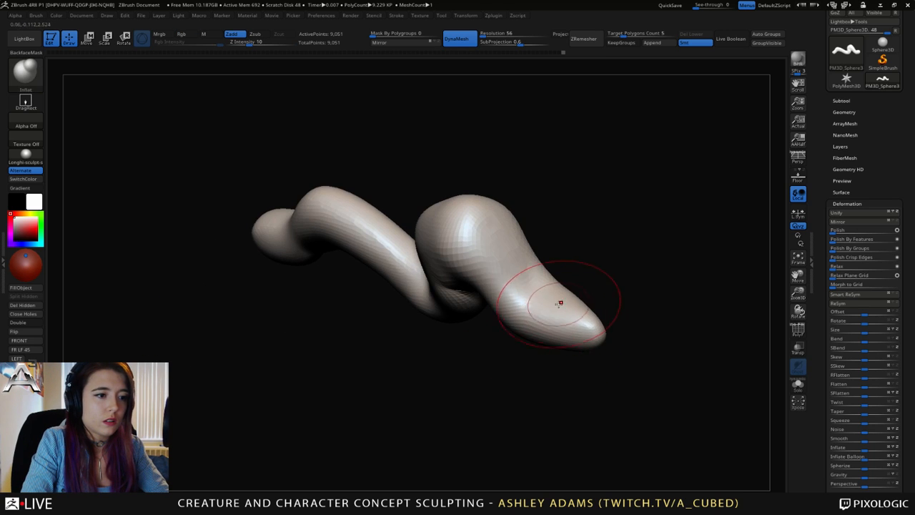
Smooth the tip of the rounded end and shape it into a blunter form with SnakeHook.
mouse_move(512, 279)
right_down()
mouse_move(560, 356)
mouse_move(549, 357)
right_up()
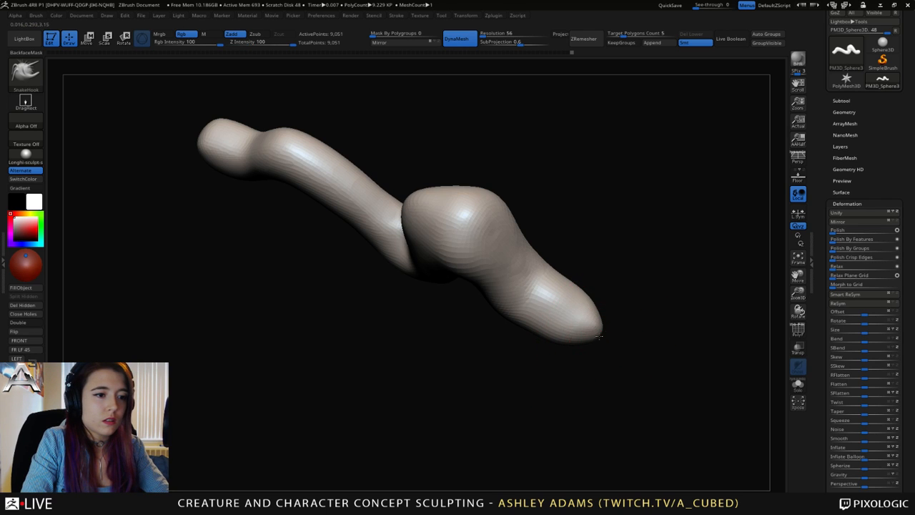
shift+right_drag(583, 314, 592, 249)
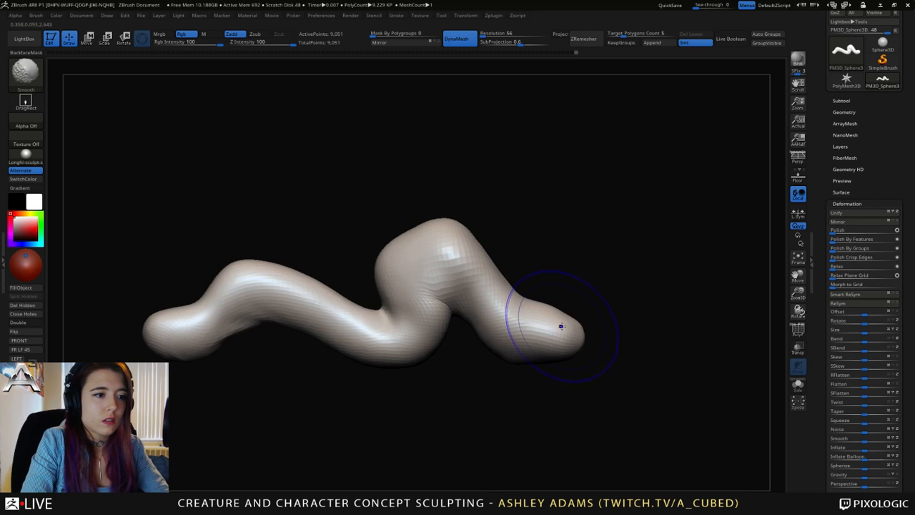
shift+drag(561, 327, 561, 325)
key(b)
key(s)
key(h)
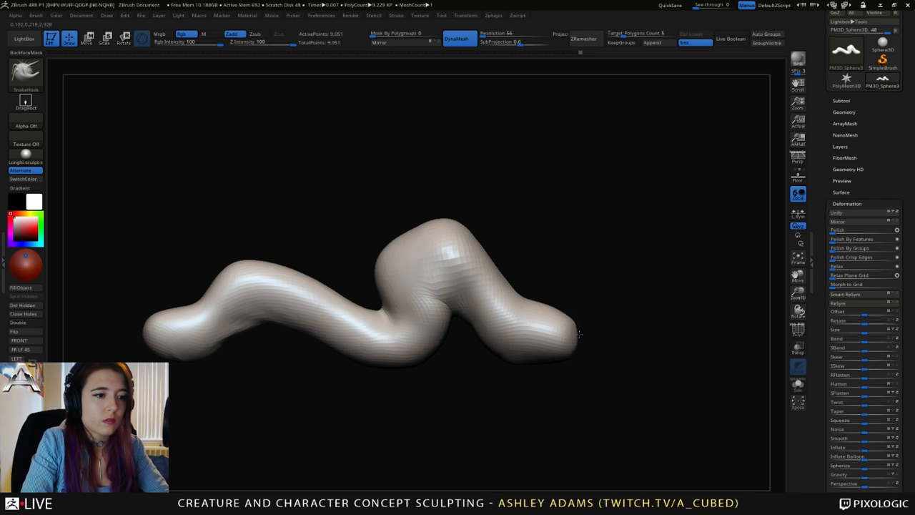
right_drag(439, 265, 406, 265)
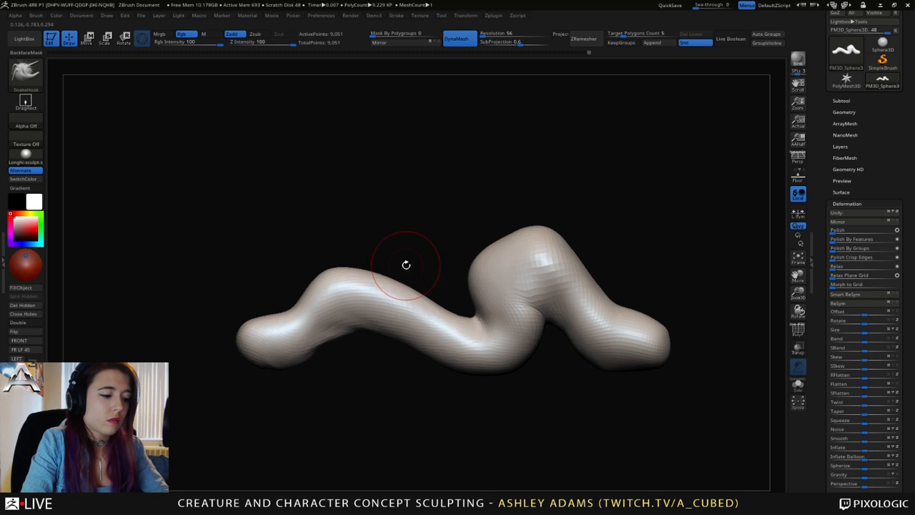
Adjust the brush size and refine the tail's arch and its underside with SnakeHook, from the side and from a tilted angle.
key(b)
key(i)
key(n)
key(b)
key(s)
key(h)
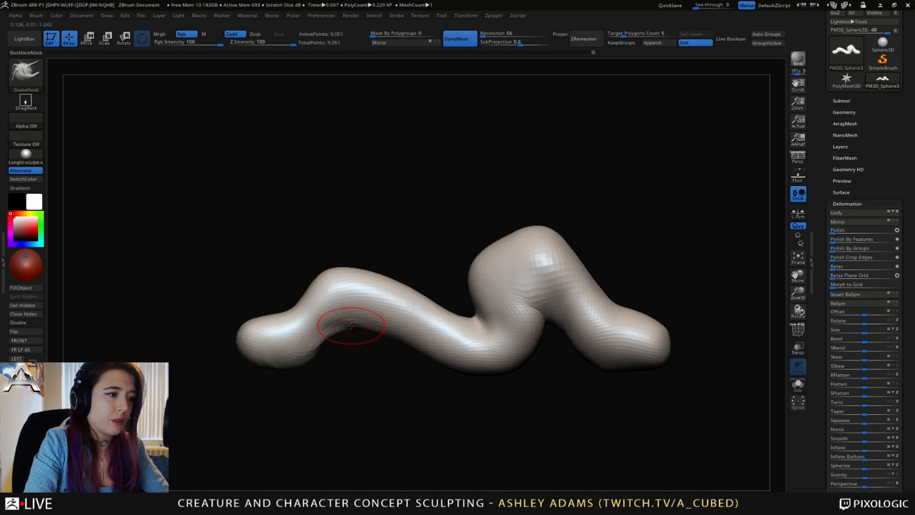
key(space)
mouse_move(347, 323)
mouse_down()
mouse_move(332, 333)
mouse_move(388, 337)
mouse_move(443, 364)
mouse_up()
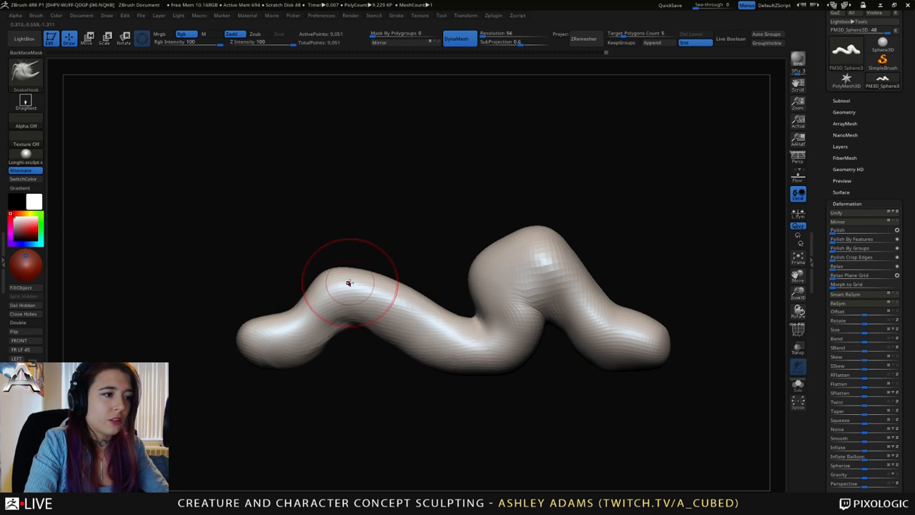
mouse_move(348, 284)
mouse_down()
mouse_move(355, 269)
mouse_move(391, 276)
mouse_move(337, 265)
mouse_up()
mouse_move(361, 265)
right_down()
mouse_move(455, 284)
mouse_move(445, 315)
right_up()
drag(456, 308, 450, 311)
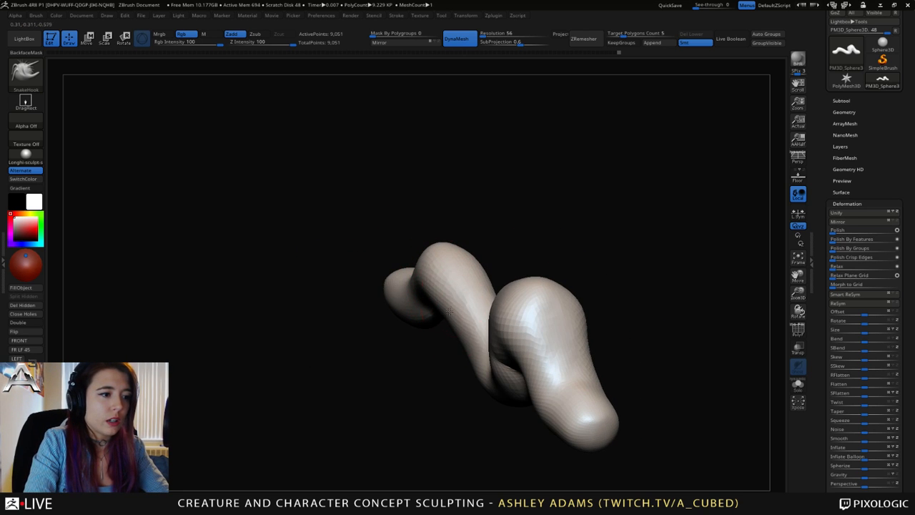
right_drag(460, 351, 493, 273)
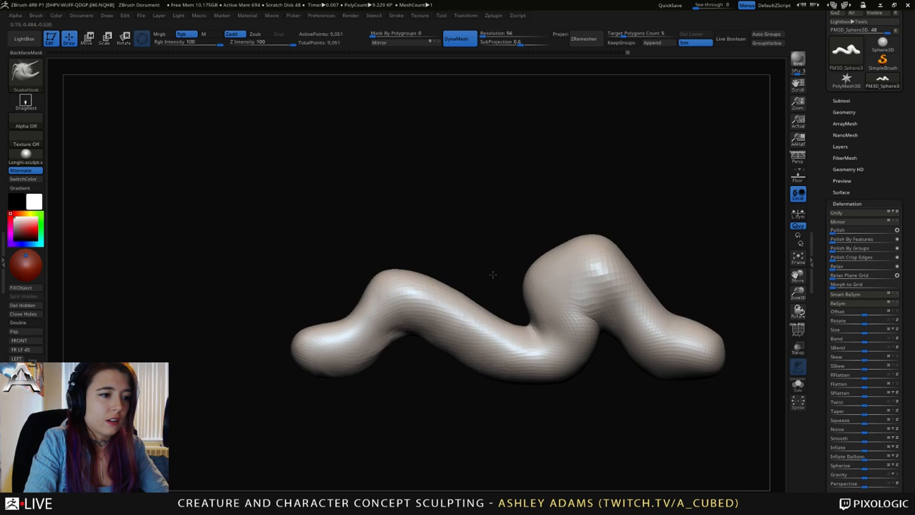
right_drag(317, 209, 415, 198)
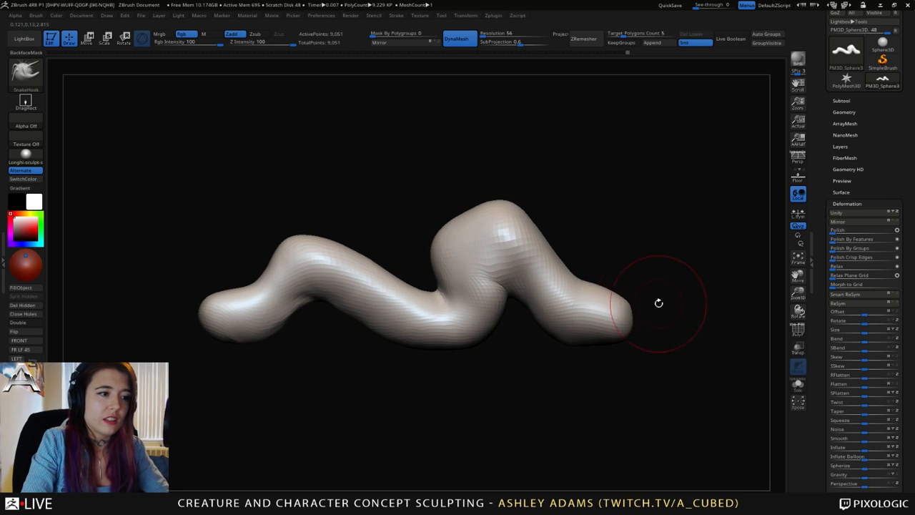
right_drag(600, 306, 612, 288)
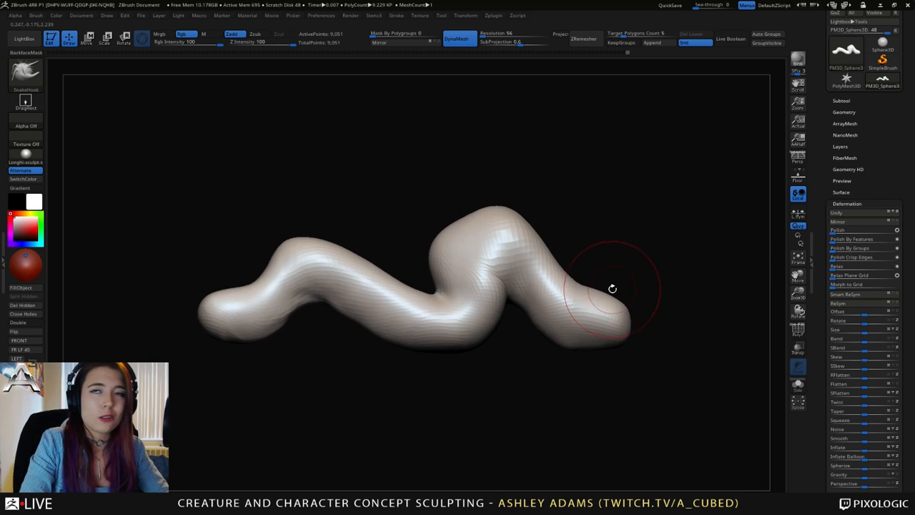
right_drag(516, 247, 511, 262)
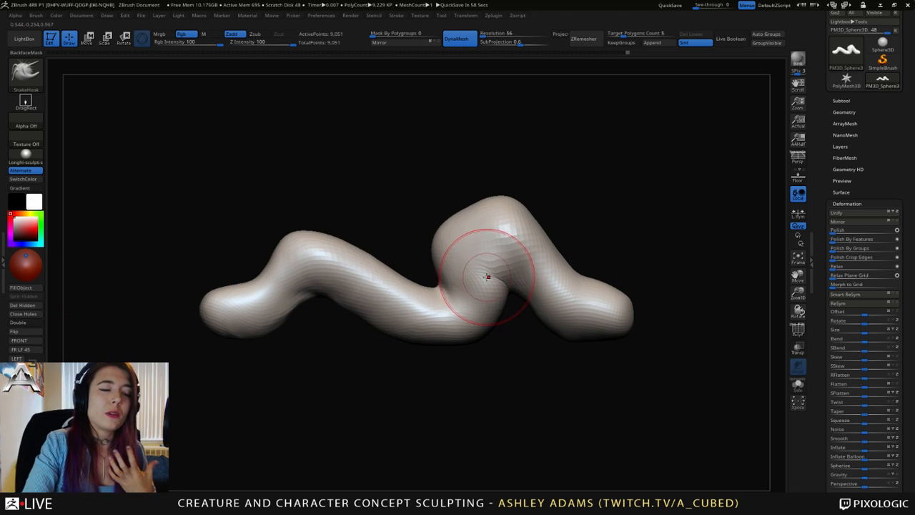
right_drag(510, 273, 507, 277)
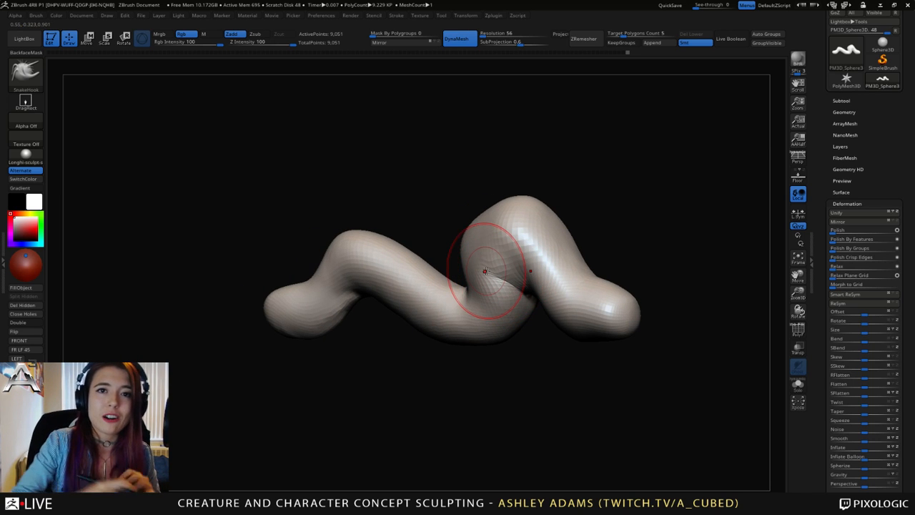
shift+drag(485, 271, 484, 236)
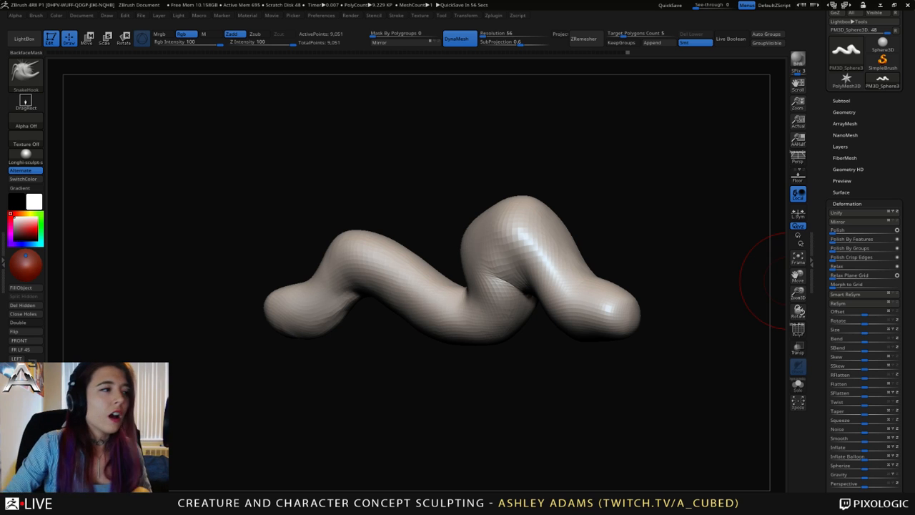
drag(776, 275, 473, 238)
Inflate the underside of the slope between the hump and the rounded end.
key(b)
key(i)
key(n)
right_drag(538, 263, 500, 268)
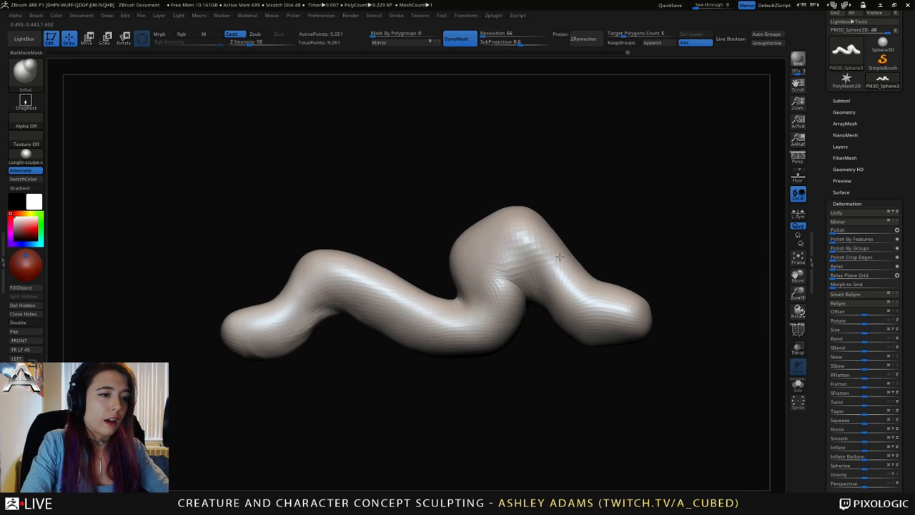
drag(542, 286, 583, 288)
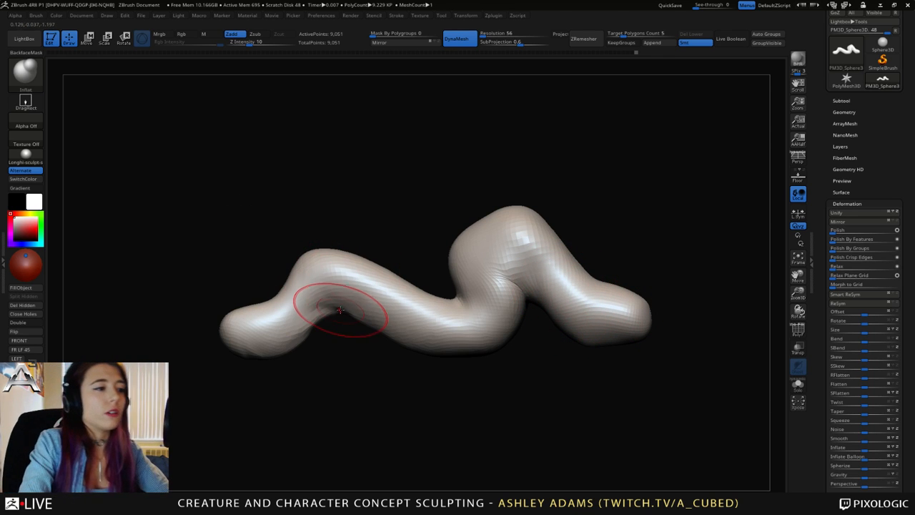
Nudge the tail's bend and side contour into shape with SnakeHook, working from the side and from the tail end.
key(b)
key(s)
key(h)
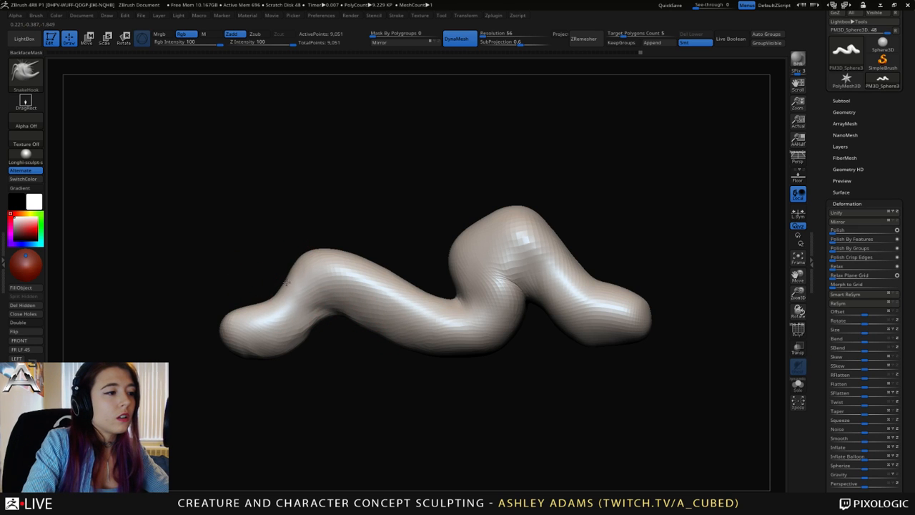
mouse_move(281, 282)
mouse_down()
mouse_move(325, 301)
mouse_move(223, 285)
mouse_up()
drag(250, 323, 240, 326)
mouse_move(214, 282)
mouse_down()
mouse_move(271, 292)
mouse_move(274, 264)
mouse_up()
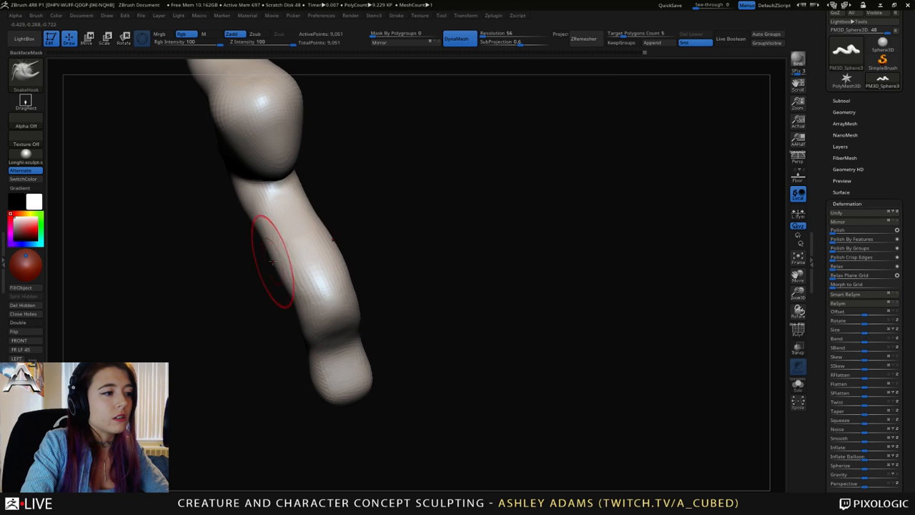
drag(306, 310, 296, 312)
mouse_move(233, 250)
mouse_down()
mouse_move(260, 225)
mouse_move(266, 184)
mouse_move(293, 241)
mouse_up()
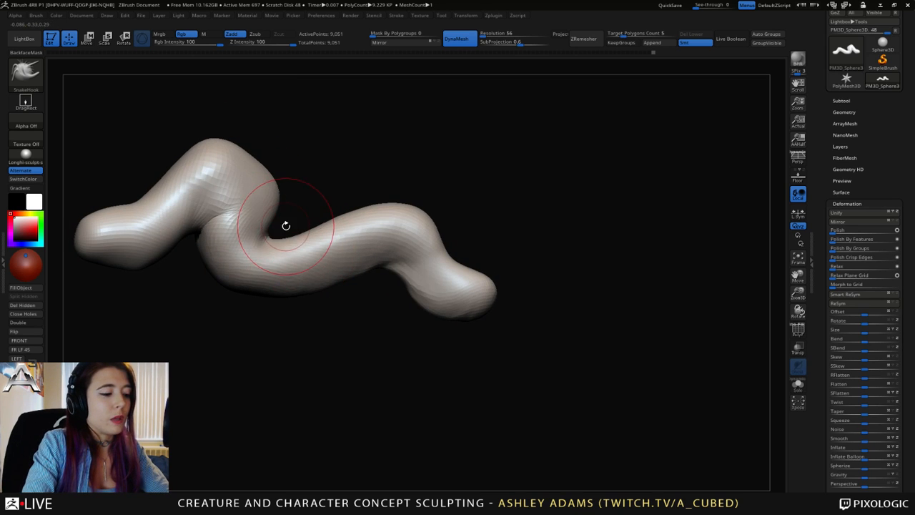
Inflate the body from the dip beside the hump up along the tail's arch, working on the opposite side.
key(b)
key(i)
key(n)
right_drag(317, 241, 301, 233)
mouse_move(277, 246)
mouse_down()
mouse_move(337, 214)
mouse_move(398, 203)
mouse_up()
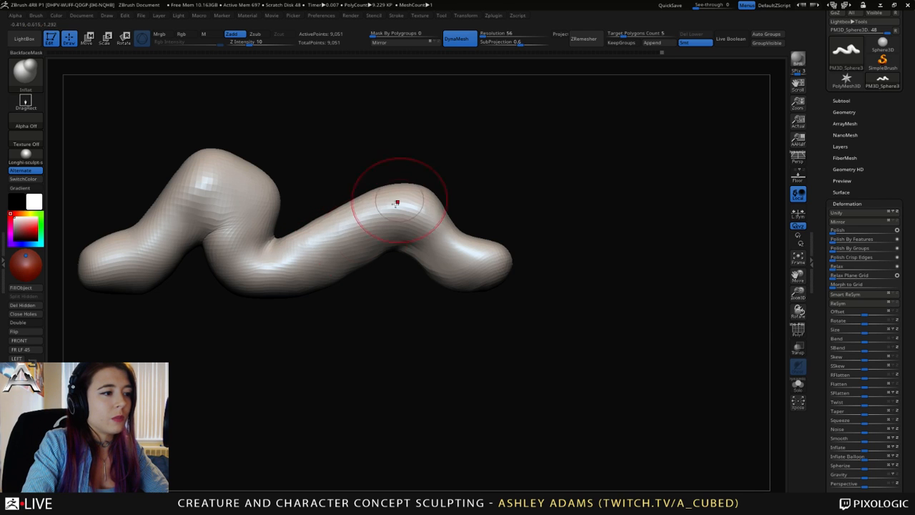
key(shift)
right_drag(374, 256, 450, 262)
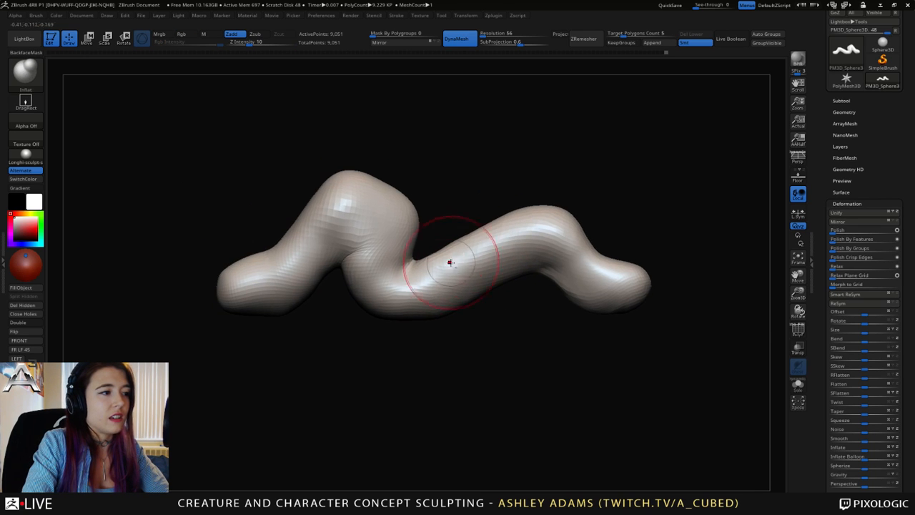
key(space)
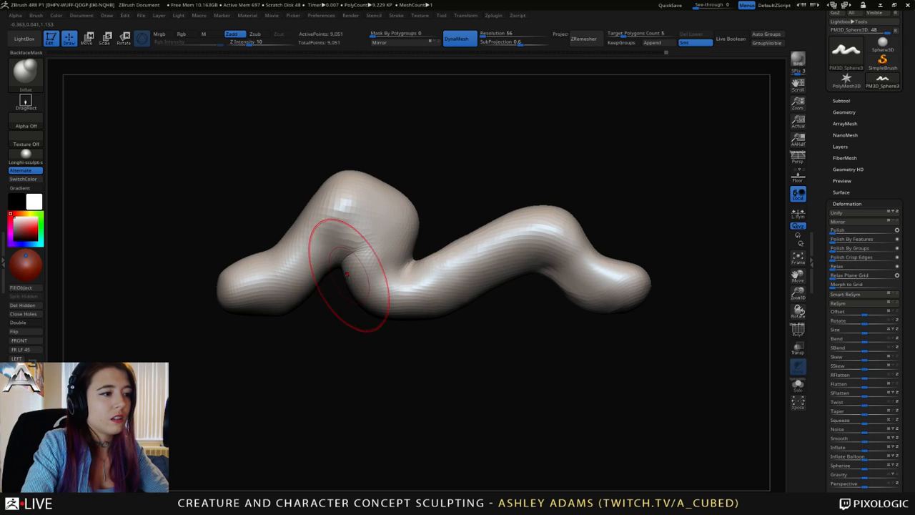
Reshape the inner bend below the hump, the dip's underside and the rounded end with a larger SnakeHook brush.
key(b)
key(s)
key(h)
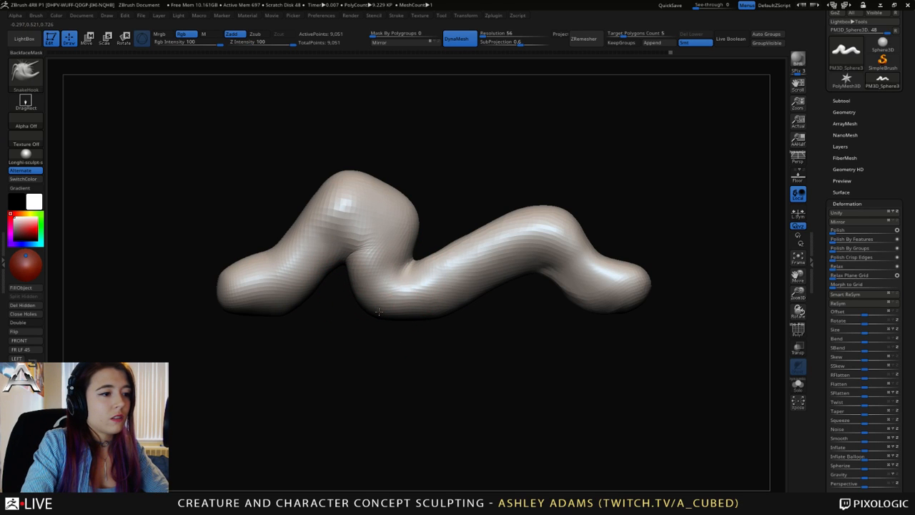
alt+right_drag(467, 276, 386, 273)
key(space)
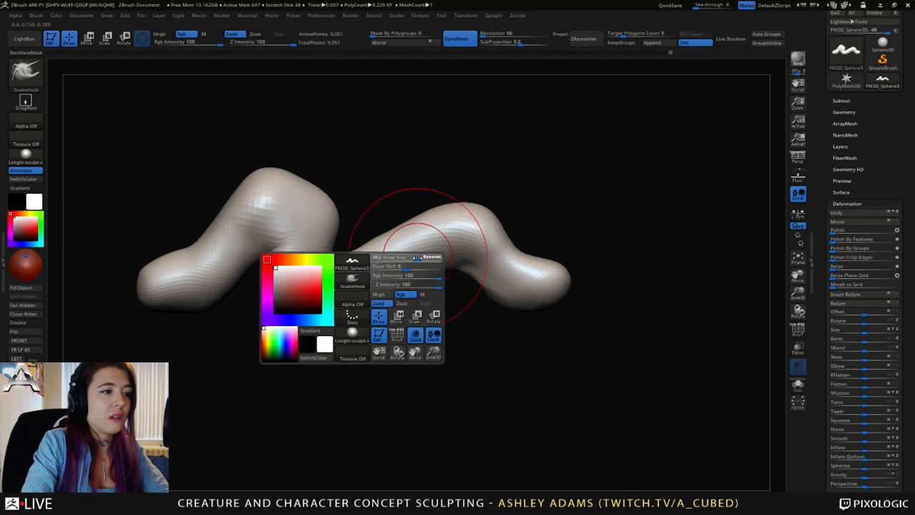
drag(417, 265, 413, 261)
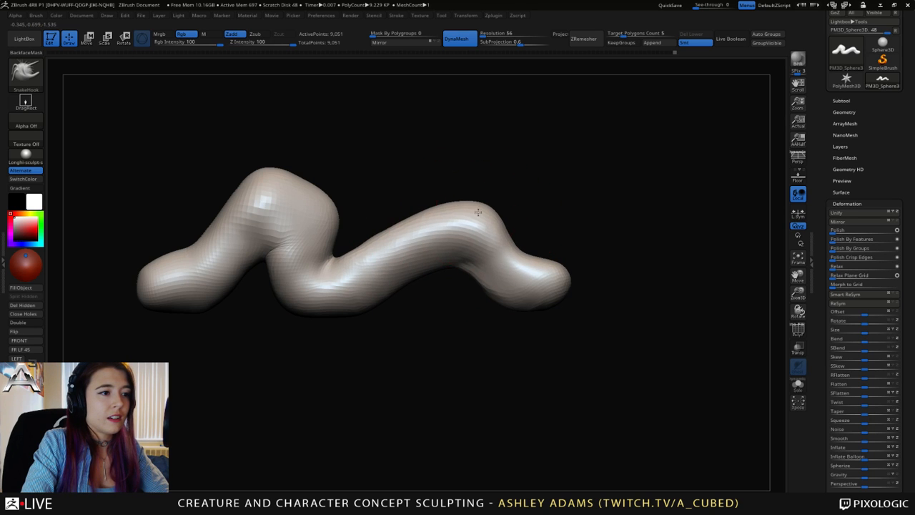
key(space)
drag(376, 298, 325, 316)
drag(164, 305, 158, 314)
Reduce SnakeHook's draw size and pull the hump's top and tail-side shoulder into a rounder profile.
alt+right_drag(185, 265, 257, 286)
key(space)
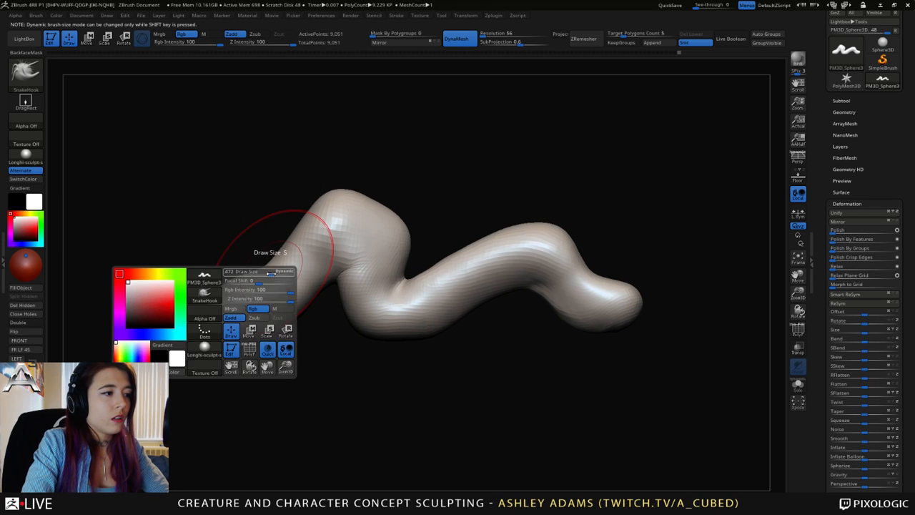
drag(272, 271, 262, 269)
key(space)
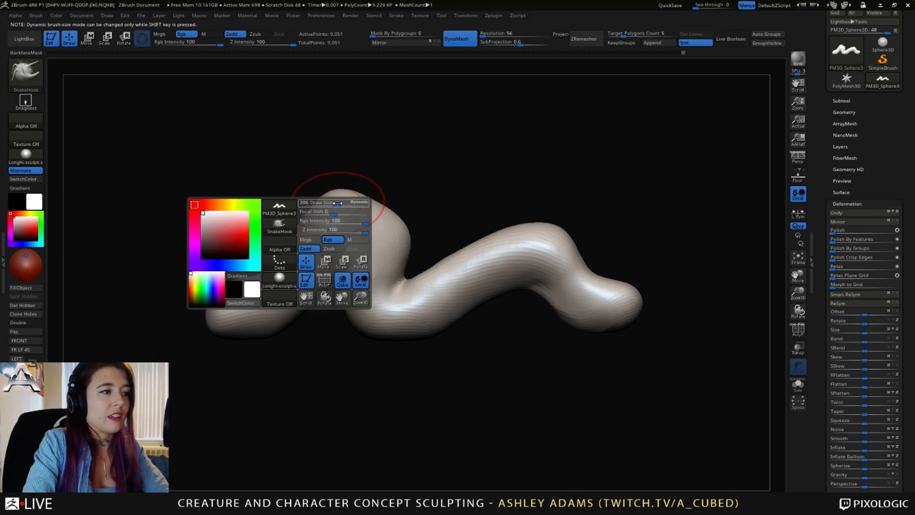
drag(343, 203, 343, 193)
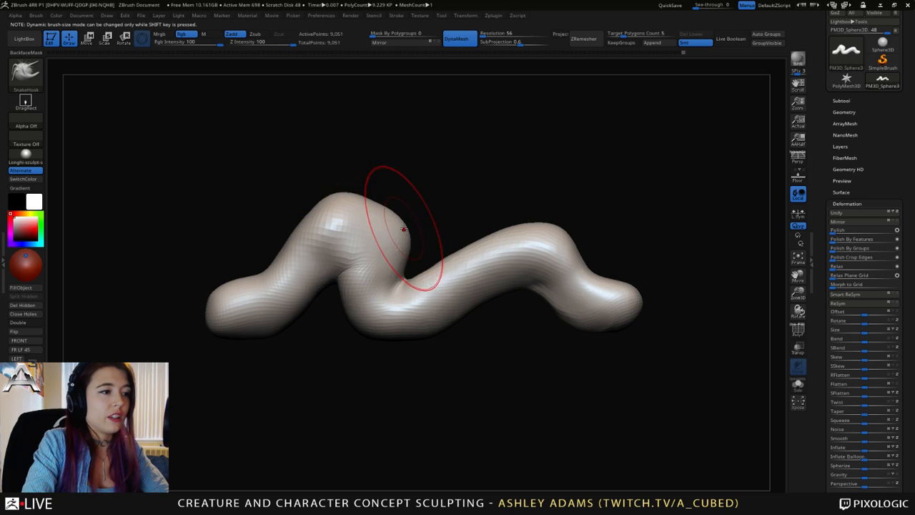
drag(406, 229, 404, 230)
drag(387, 221, 370, 206)
alt+drag(504, 223, 375, 198)
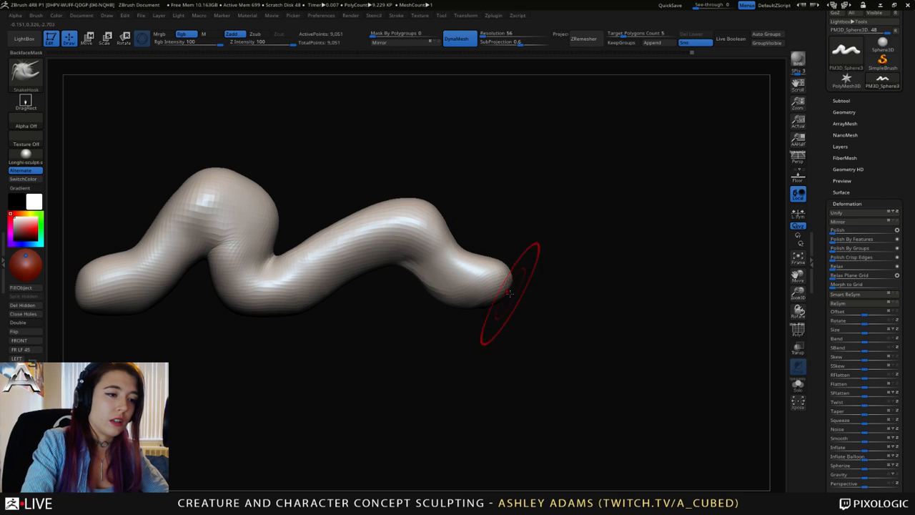
Adjust the tail tip and the nearby arch with small SnakeHook pulls.
drag(502, 293, 510, 296)
drag(572, 272, 457, 269)
mouse_move(422, 179)
mouse_down()
mouse_move(329, 193)
mouse_move(435, 203)
mouse_up()
Inflate the tail tip and the inner bend below the hump with the Inflat brush.
key(b)
key(i)
key(n)
mouse_move(570, 244)
alt+right_down()
mouse_move(480, 260)
mouse_move(491, 245)
alt+right_up()
mouse_move(407, 280)
mouse_down()
mouse_move(400, 294)
mouse_move(432, 287)
mouse_move(527, 301)
mouse_up()
right_drag(597, 247, 622, 265)
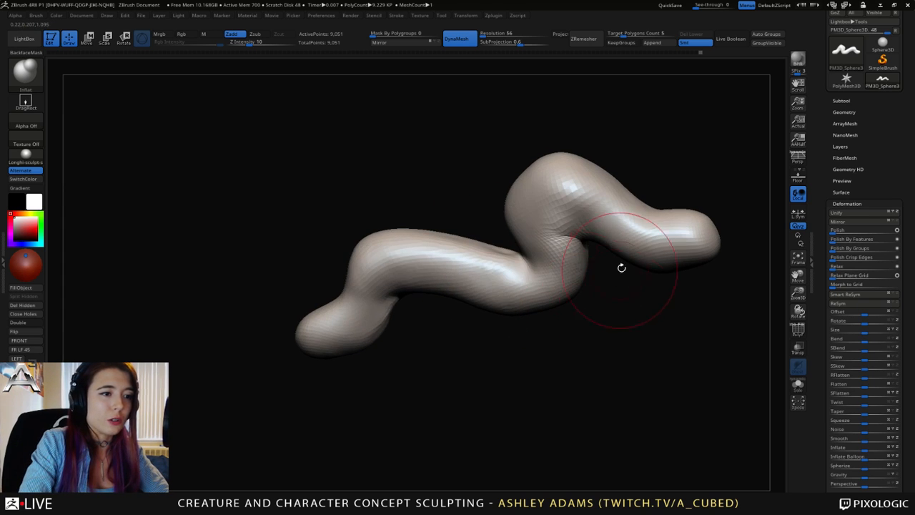
key(space)
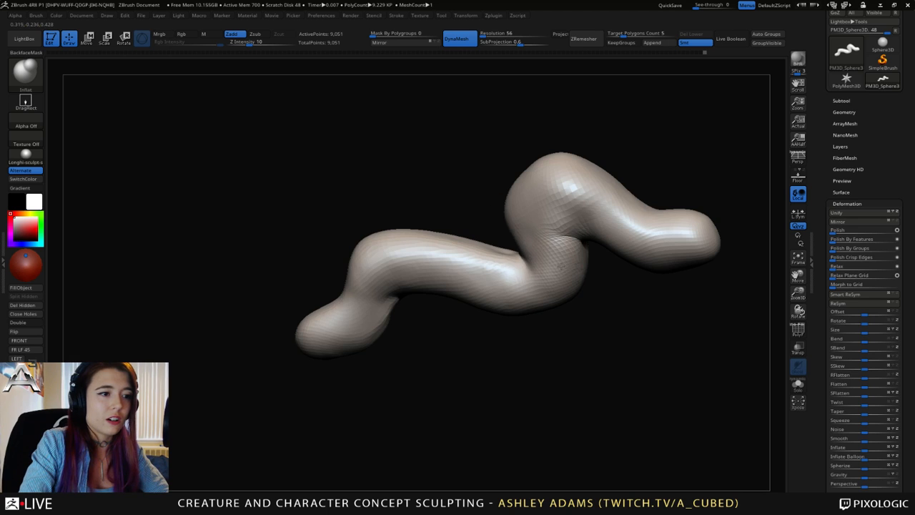
mouse_move(534, 272)
right_down()
mouse_move(532, 230)
mouse_move(547, 205)
mouse_move(476, 214)
mouse_move(449, 248)
mouse_move(453, 227)
mouse_move(493, 241)
mouse_move(491, 230)
right_up()
key(space)
right_drag(504, 261, 508, 250)
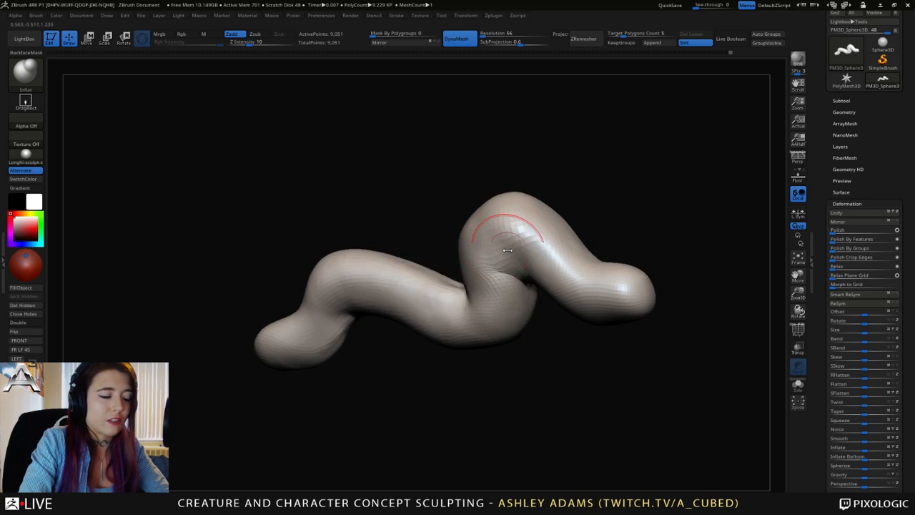
Carve and flatten the fold beneath the hump with the MAHcut Mech A brush.
key(b)
key(m)
key(a)
mouse_move(469, 225)
right_down()
mouse_move(505, 265)
mouse_move(496, 262)
mouse_move(536, 283)
right_up()
key(space)
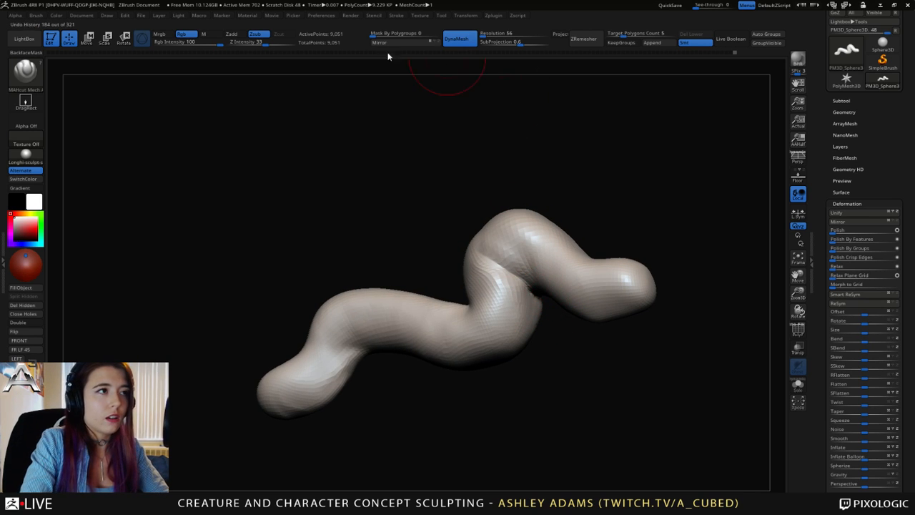
click(397, 15)
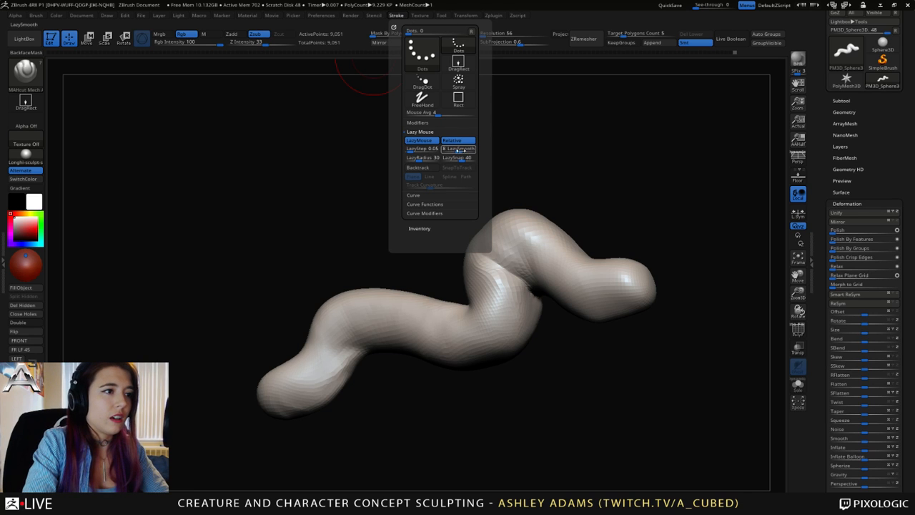
mouse_move(545, 245)
right_down()
mouse_move(520, 282)
mouse_move(543, 302)
right_up()
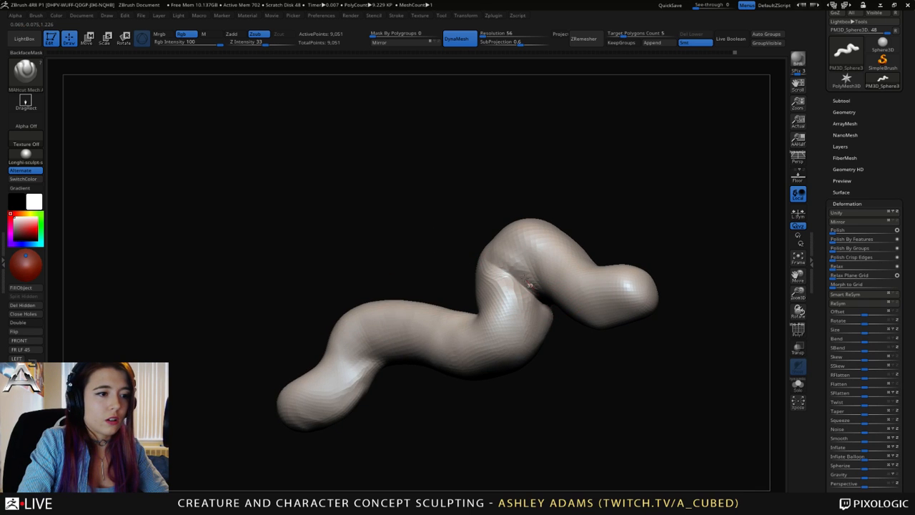
mouse_move(515, 249)
right_down()
mouse_move(542, 255)
mouse_move(527, 231)
mouse_move(436, 286)
right_up()
right_drag(445, 326, 437, 309)
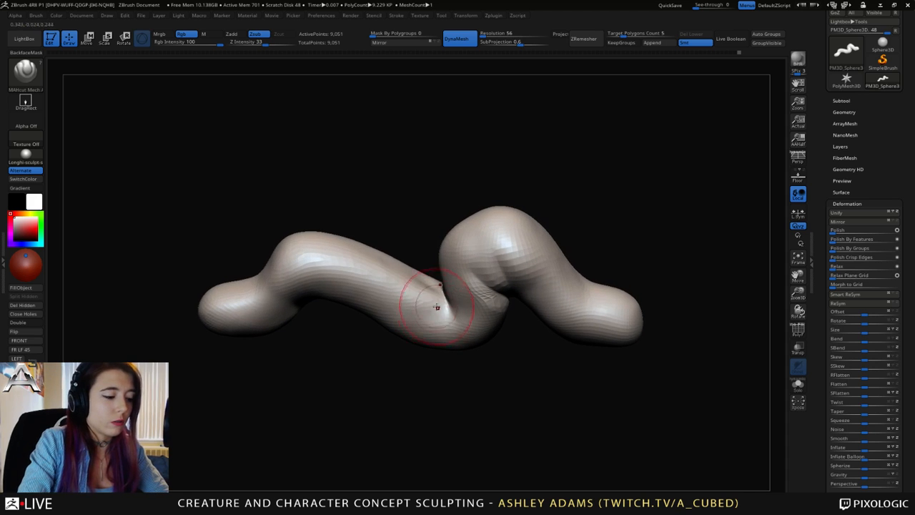
Inflate the upper body between the hump's dip and the tail's arch with Inflat, then smooth the fold below the hump.
key(b)
key(i)
key(n)
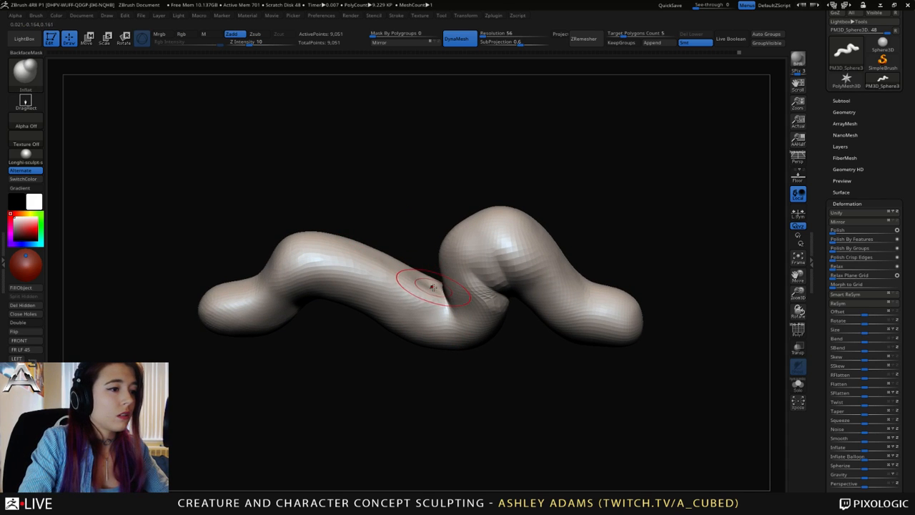
mouse_move(434, 288)
mouse_down()
mouse_move(404, 267)
mouse_move(316, 247)
mouse_up()
drag(306, 244, 378, 259)
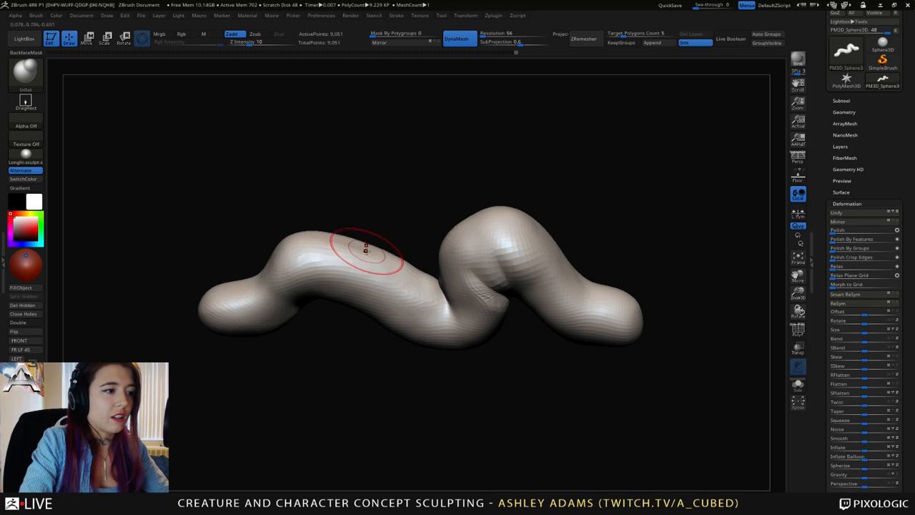
mouse_move(364, 247)
right_down()
mouse_move(408, 221)
mouse_move(419, 266)
right_up()
shift+drag(422, 276, 479, 295)
mouse_move(529, 278)
alt+right_down()
mouse_move(441, 258)
mouse_move(358, 261)
mouse_move(386, 283)
alt+right_up()
right_click(388, 289)
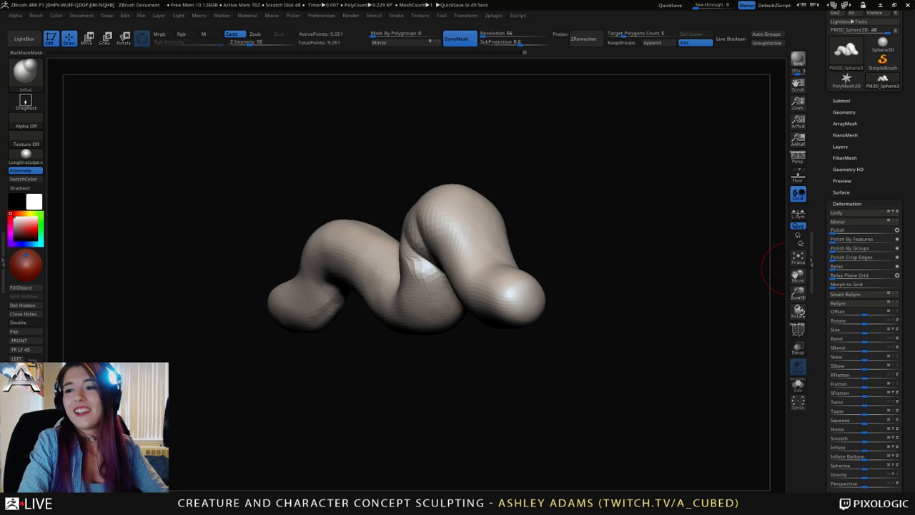
Pull the tail's arch higher and fuller with the SnakeHook brush, adjusting the draw size between pulls.
drag(785, 268, 586, 268)
drag(481, 256, 464, 251)
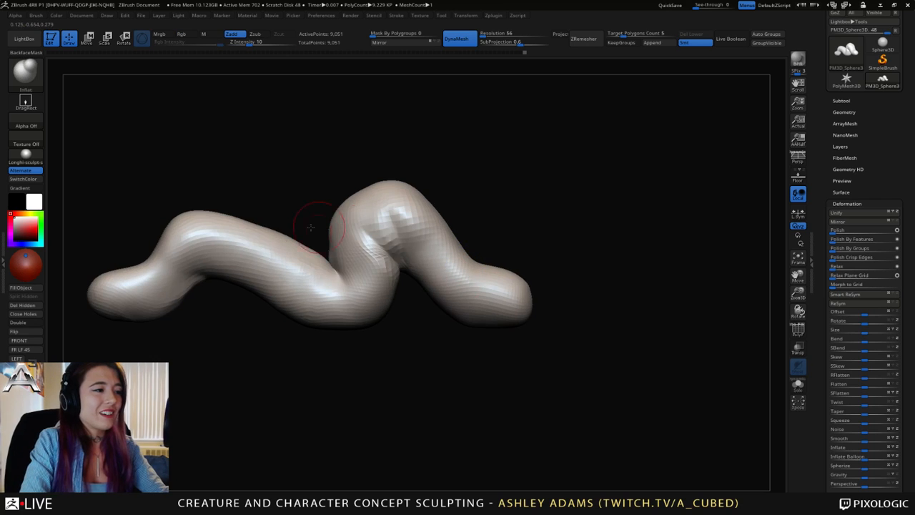
key(b)
key(s)
key(h)
key(space)
drag(229, 214, 315, 259)
key(space)
mouse_move(316, 258)
right_down()
mouse_move(221, 236)
mouse_move(388, 255)
right_up()
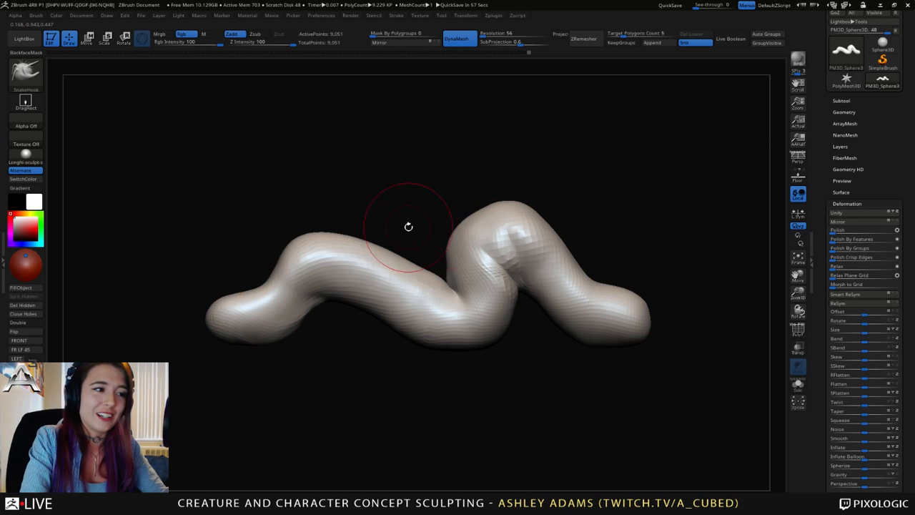
key(space)
drag(357, 236, 366, 226)
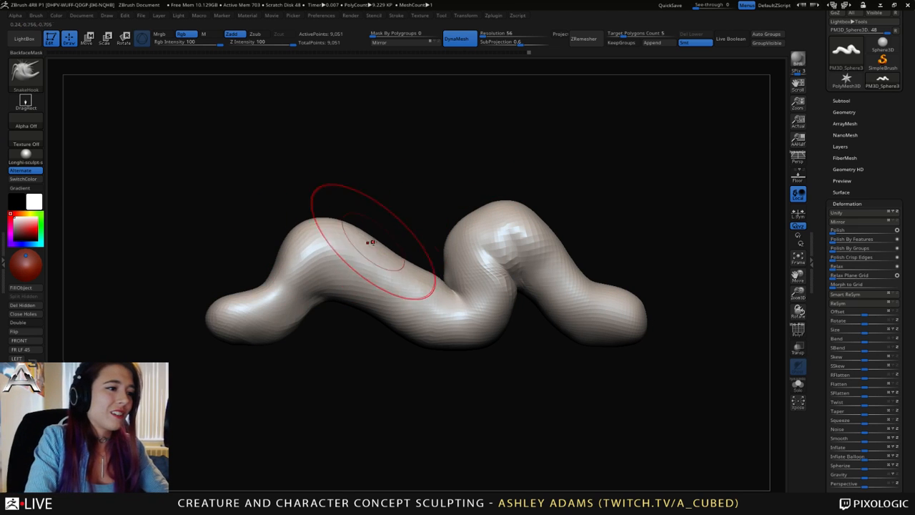
Raise and narrow the hump's top with a large SnakeHook brush, then ease the arch's crest slightly down.
key(space)
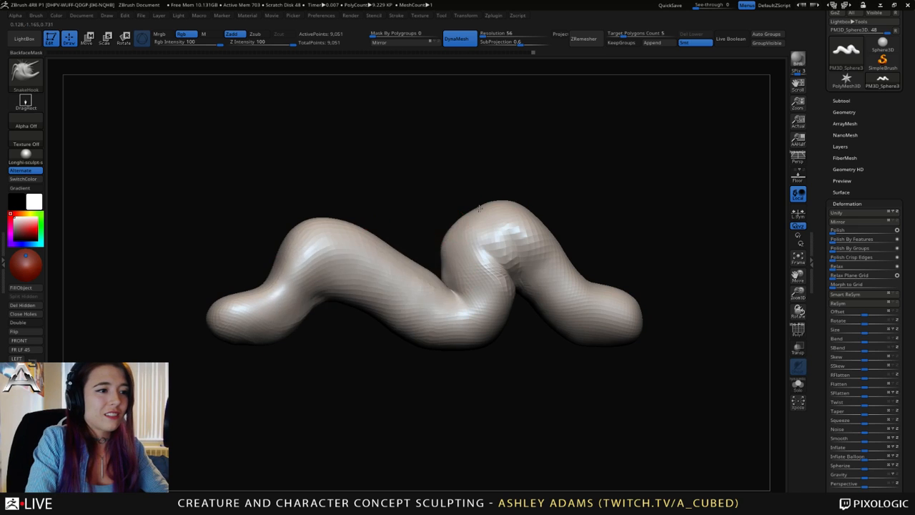
key(space)
mouse_move(484, 201)
mouse_down()
mouse_move(490, 209)
mouse_move(486, 196)
mouse_up()
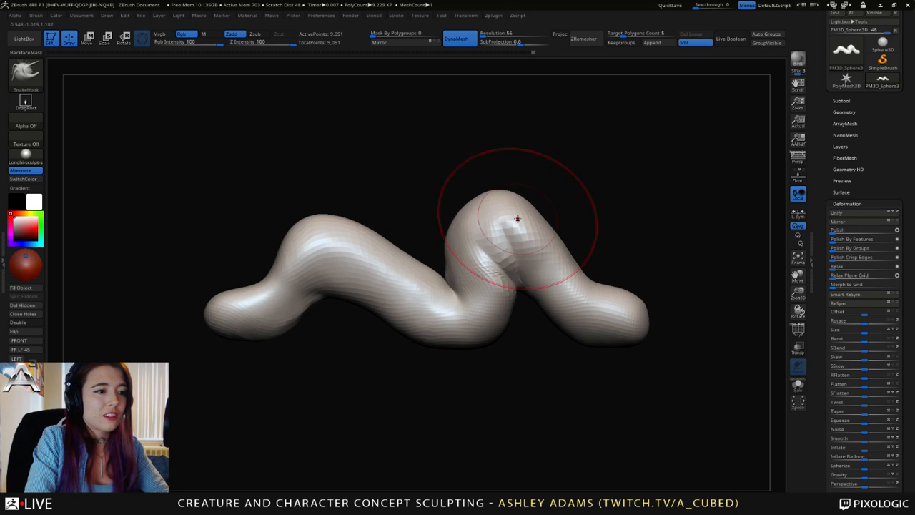
mouse_move(526, 223)
mouse_down()
mouse_move(541, 217)
mouse_move(501, 188)
mouse_move(476, 213)
mouse_up()
drag(324, 223, 319, 231)
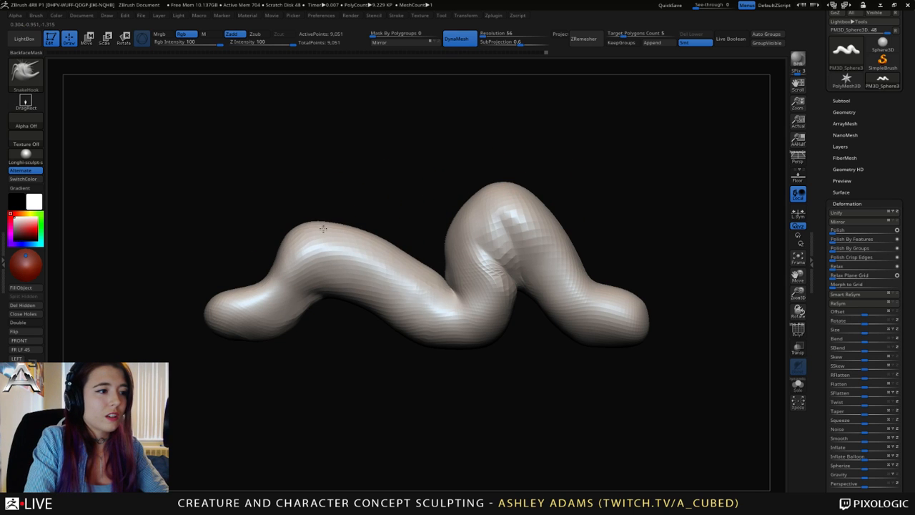
Reshape the underside of the arch and its joint to the tail tip with a smaller SnakeHook brush.
key(space)
drag(398, 302, 365, 303)
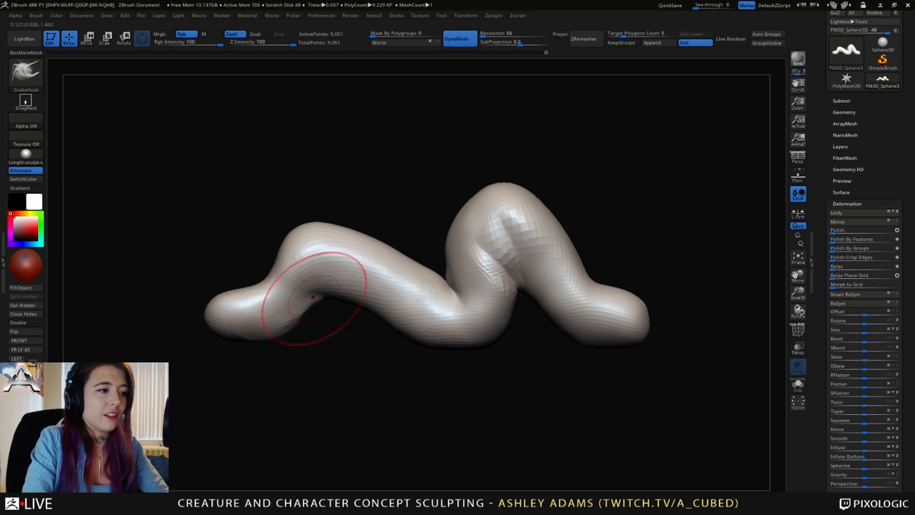
drag(302, 308, 284, 312)
mouse_move(351, 312)
alt+mouse_down()
mouse_move(301, 308)
mouse_move(393, 301)
mouse_move(419, 276)
mouse_move(438, 290)
alt+mouse_up()
Inflate the body's underside between the arch and the hump, working around the fold with the Inflat brush.
key(b)
key(i)
key(n)
mouse_move(376, 305)
mouse_down()
mouse_move(398, 305)
mouse_move(419, 286)
mouse_up()
mouse_move(419, 285)
right_down()
mouse_move(466, 307)
mouse_move(458, 312)
right_up()
drag(480, 303, 469, 316)
right_drag(468, 323, 510, 280)
mouse_move(478, 279)
mouse_down()
mouse_move(495, 304)
mouse_move(493, 296)
mouse_up()
mouse_move(469, 278)
right_down()
mouse_move(468, 311)
mouse_move(465, 291)
right_up()
Inflate the slope from the hump to the rounded end and smooth the neck between them.
drag(494, 215, 537, 245)
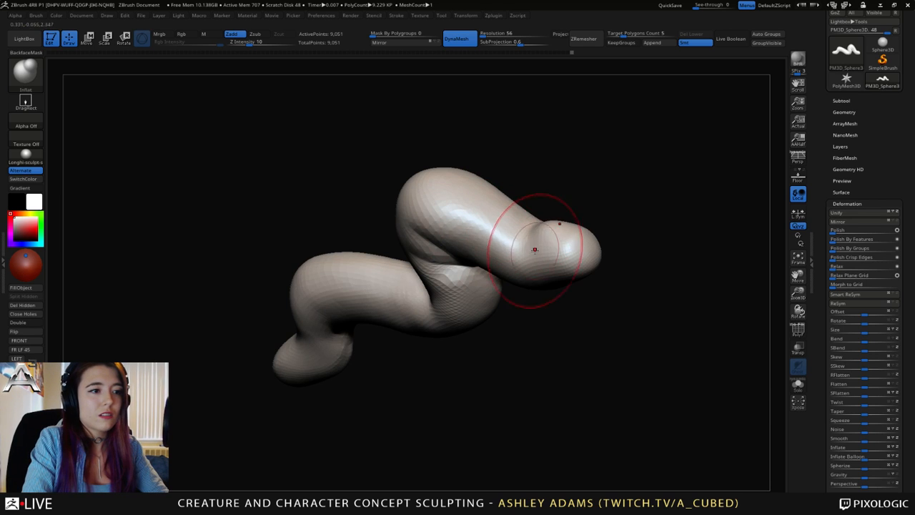
mouse_move(541, 245)
right_down()
mouse_move(570, 234)
mouse_move(533, 215)
right_up()
mouse_move(533, 215)
shift+mouse_down()
mouse_move(527, 235)
mouse_move(503, 207)
mouse_move(510, 215)
shift+mouse_up()
alt+right_drag(520, 233, 605, 287)
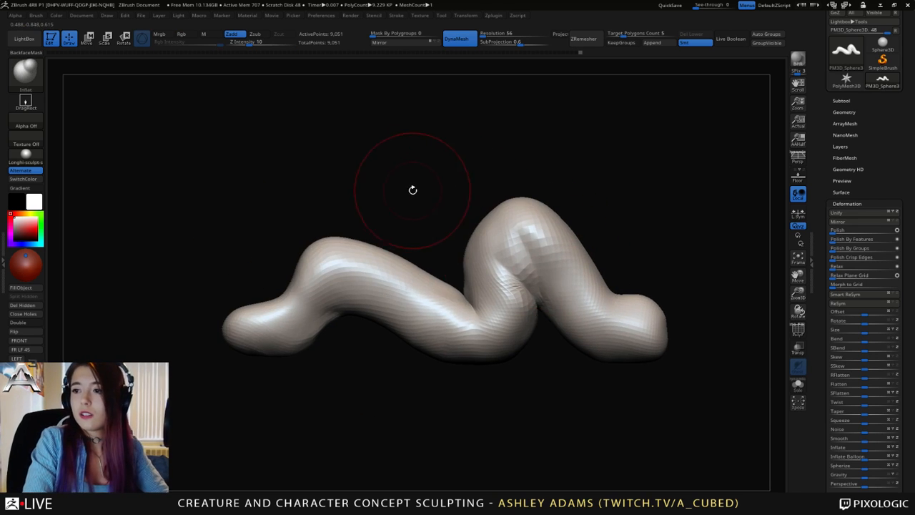
Inflate the tail tip and the neighbouring front of the arch into fuller, rounder volumes.
mouse_move(380, 302)
right_down()
mouse_move(358, 268)
mouse_move(235, 296)
right_up()
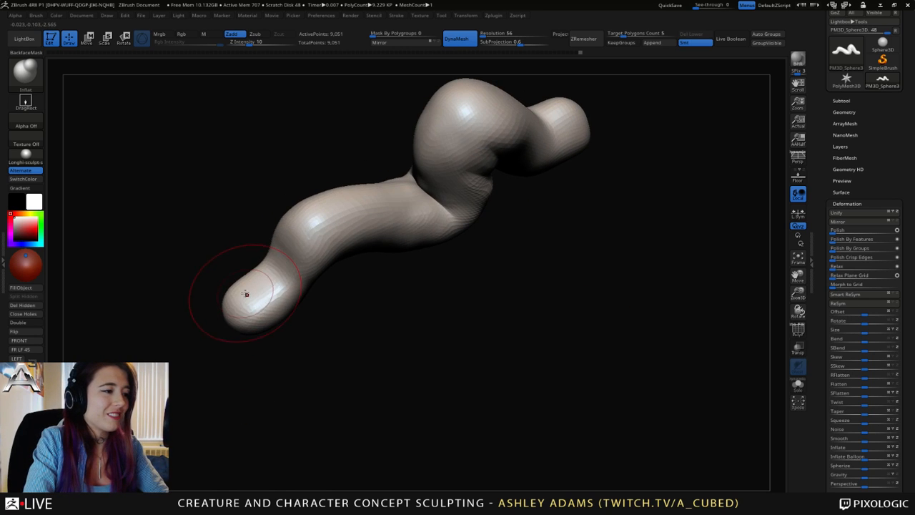
mouse_move(289, 306)
mouse_down()
mouse_move(267, 316)
mouse_move(286, 292)
mouse_move(292, 228)
mouse_up()
mouse_move(327, 266)
right_down()
mouse_move(286, 232)
mouse_move(315, 237)
right_up()
Cut in the neck between the tail tip and the arch from several sides with MAHcut Mech A.
key(3)
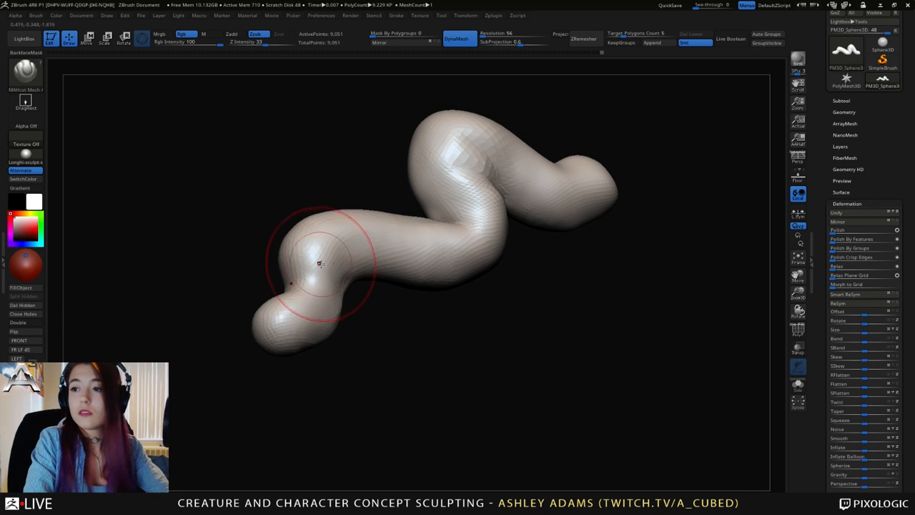
right_drag(369, 263, 333, 271)
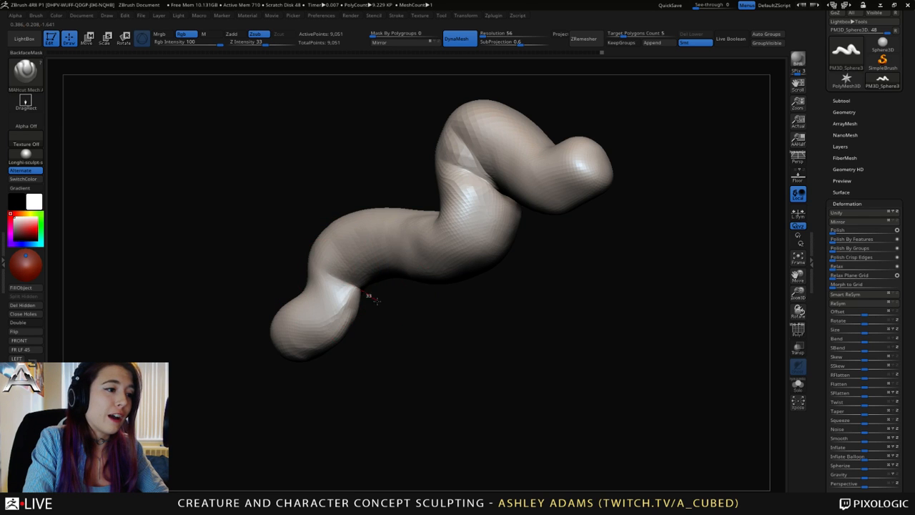
drag(377, 301, 378, 302)
mouse_move(379, 300)
right_down()
mouse_move(378, 274)
mouse_move(365, 269)
right_up()
right_drag(279, 256, 258, 276)
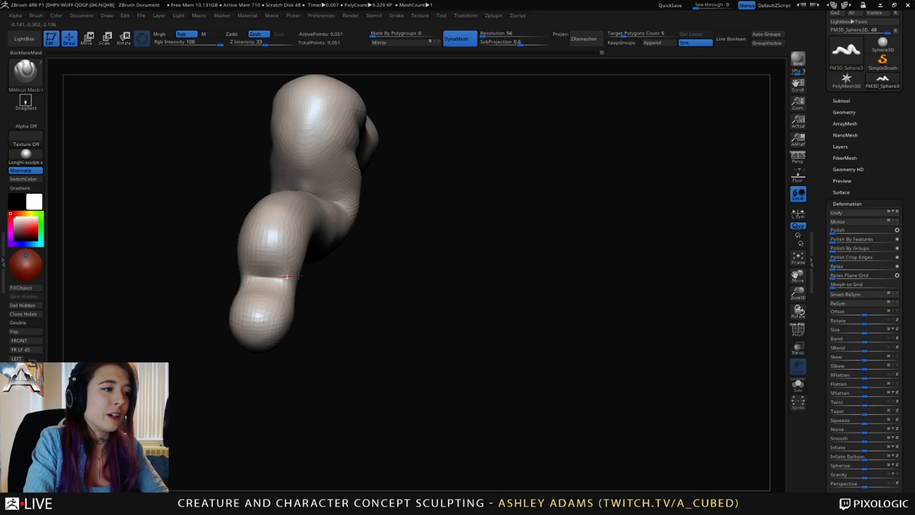
drag(300, 275, 302, 275)
mouse_move(223, 278)
right_down()
mouse_move(286, 243)
mouse_move(344, 255)
right_up()
Switch to SnakeHook and soften the underside and neck where the arch meets the tail tip.
key(b)
key(s)
key(h)
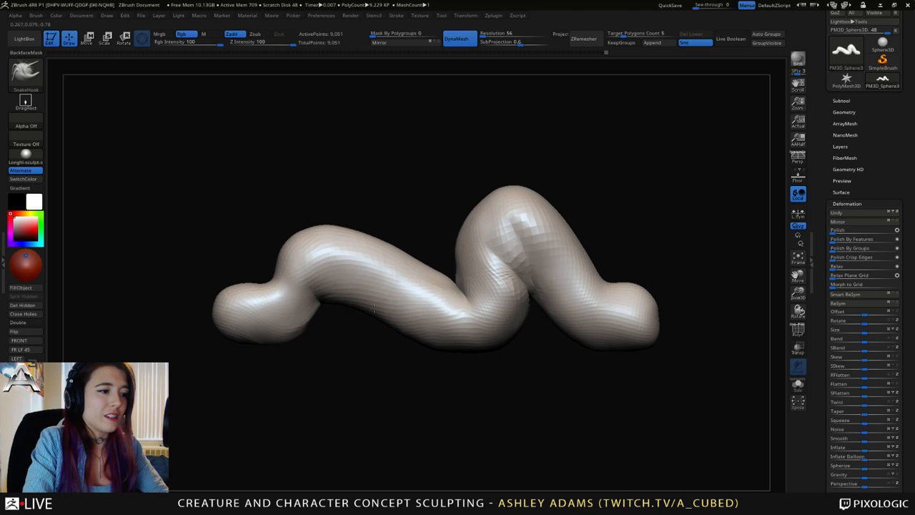
key(shift)
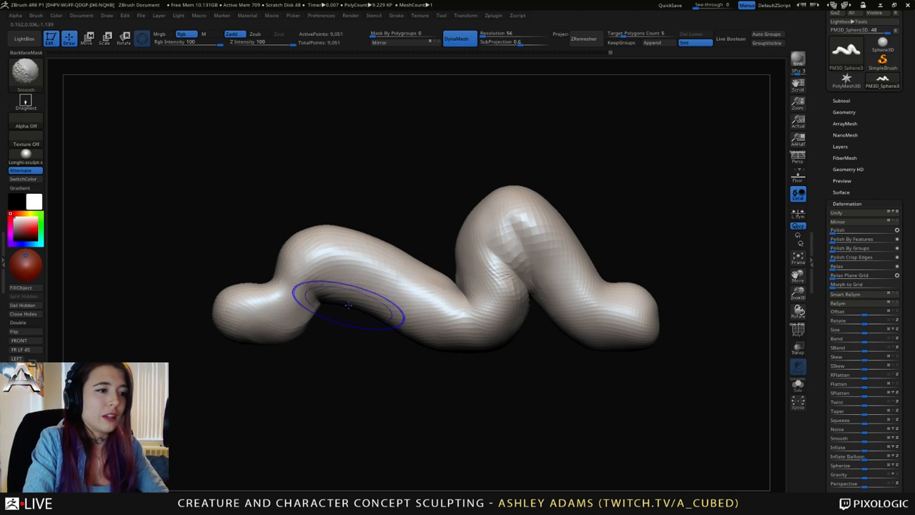
shift+drag(302, 319, 328, 296)
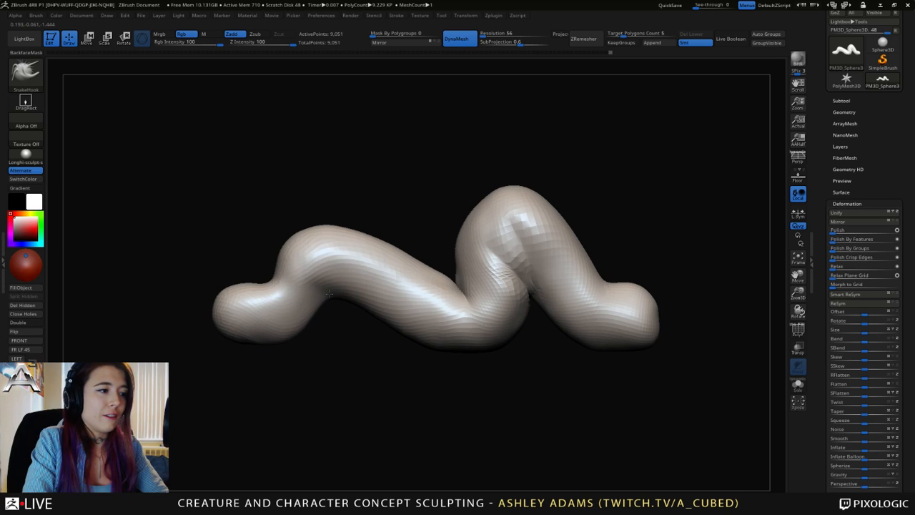
key(space)
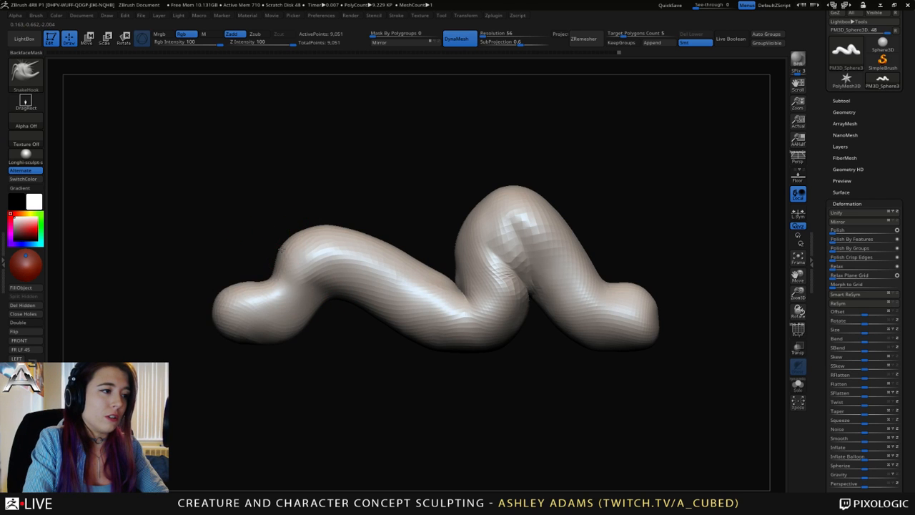
alt+right_drag(341, 236, 321, 274)
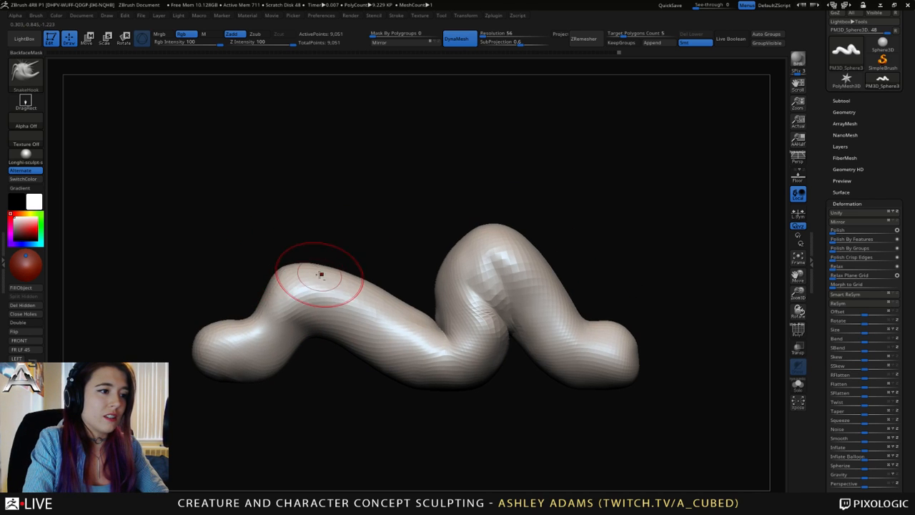
Smooth the arch's crest, its slope toward the hump and the body's underside.
key(space)
key(shift)
shift+drag(281, 277, 297, 268)
key(shift)
shift+drag(366, 288, 410, 324)
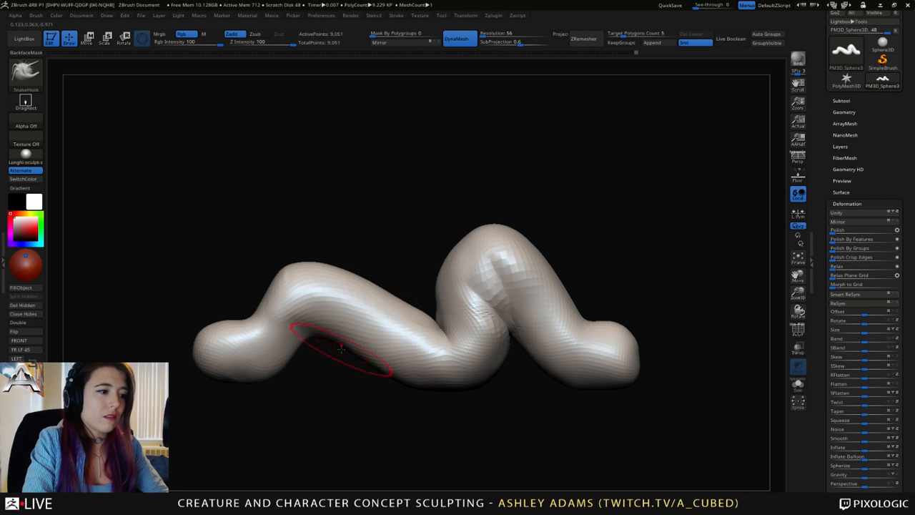
mouse_move(343, 352)
shift+mouse_down()
mouse_move(387, 359)
mouse_move(458, 351)
shift+mouse_up()
Smooth the dip where the body meets the tail-facing side of the hump.
right_drag(506, 332, 406, 294)
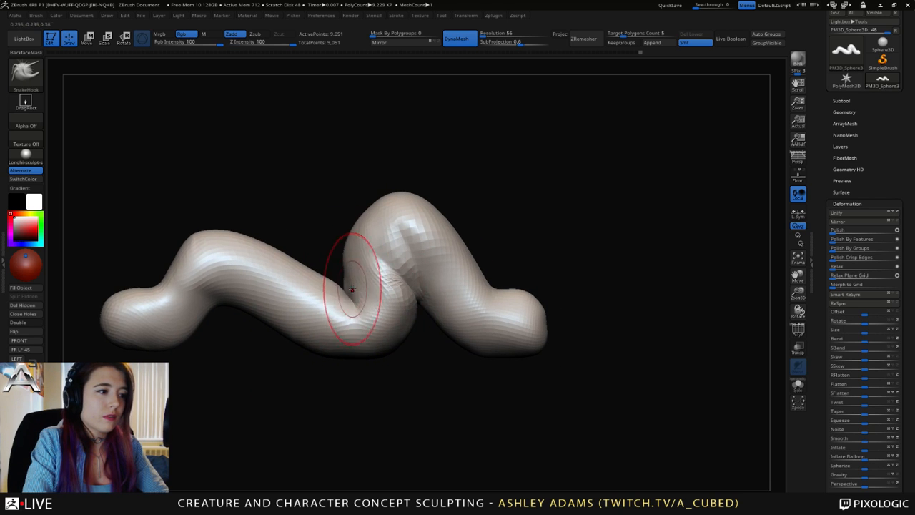
key(shift)
mouse_move(334, 274)
shift+mouse_down()
mouse_move(306, 262)
mouse_move(361, 297)
shift+mouse_up()
right_drag(422, 315, 302, 324)
mouse_move(316, 285)
right_down()
mouse_move(433, 303)
mouse_move(286, 256)
mouse_move(565, 210)
right_up()
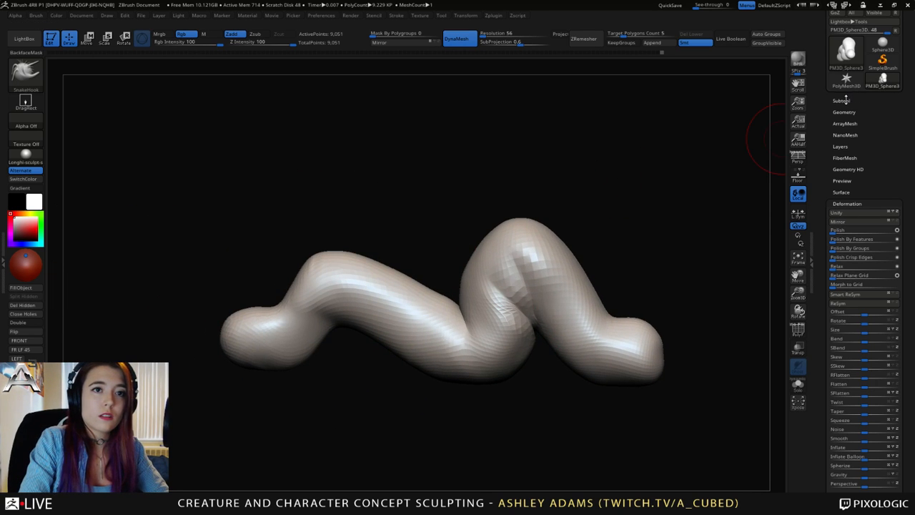
Insert a ZSphere as a new subtool in the body and make it the active subtool.
key(b)
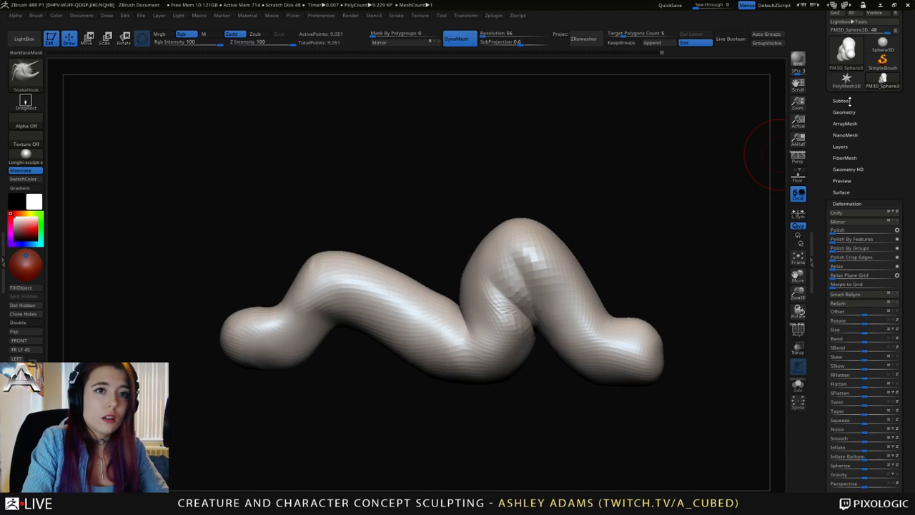
click(842, 101)
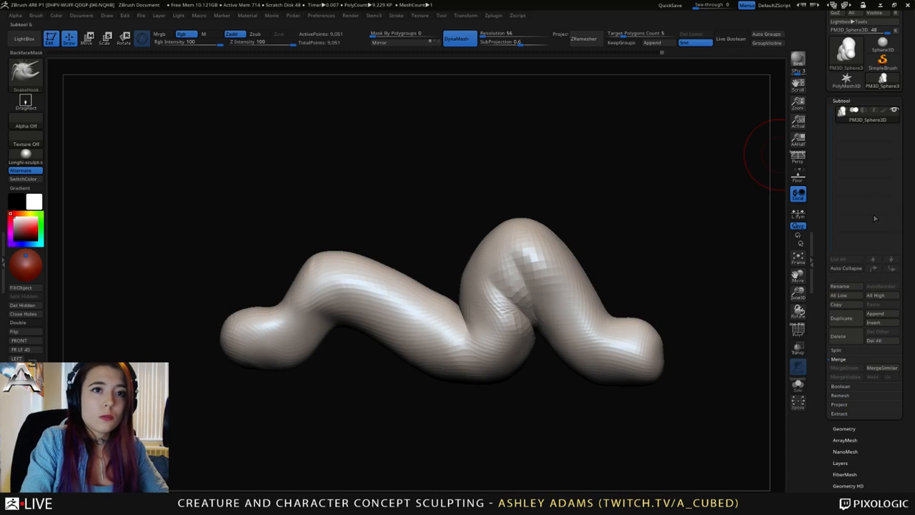
click(873, 321)
click(657, 373)
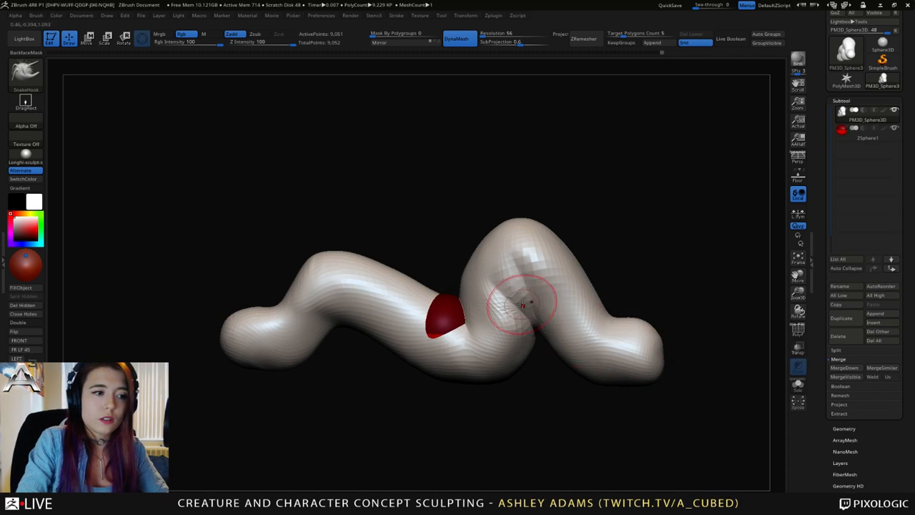
alt+click(432, 325)
ctrl+right_drag(433, 324, 436, 304)
ctrl+right_drag(437, 304, 773, 290)
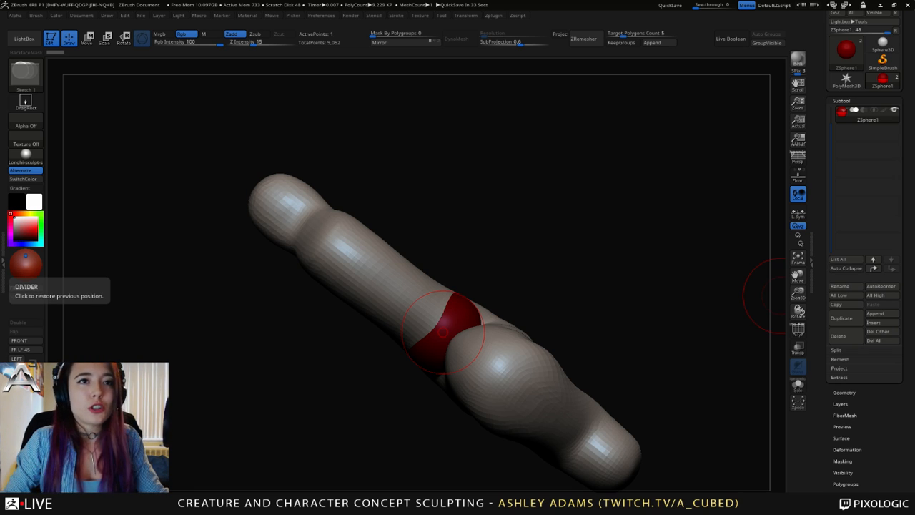
Move the ZSphere out to the side of the body's rounded end below the tall arch and shrink it to a small ball.
drag(444, 330, 572, 315)
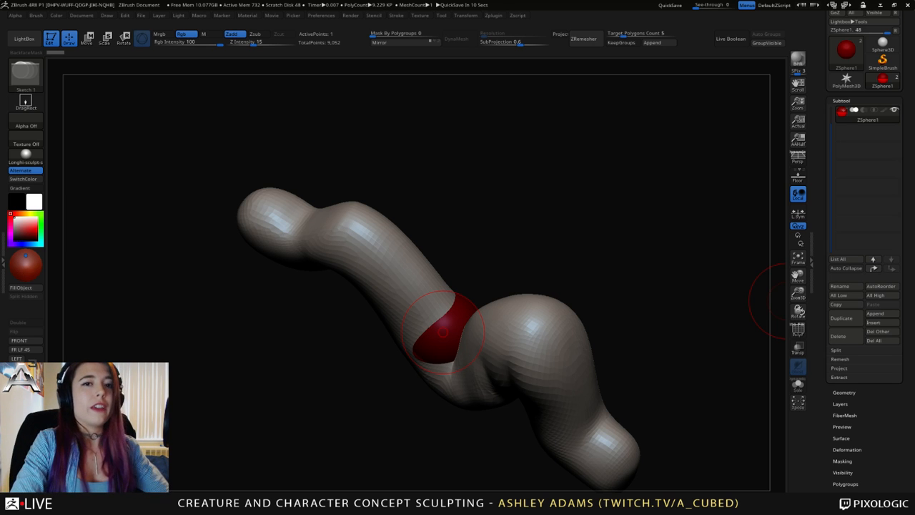
drag(665, 315, 541, 345)
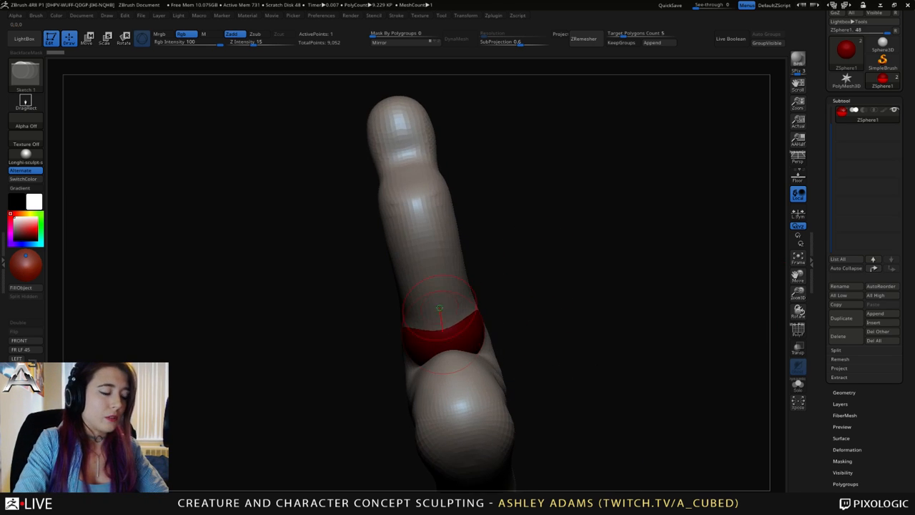
mouse_move(440, 308)
right_down()
mouse_move(439, 268)
mouse_move(443, 304)
right_up()
mouse_move(416, 265)
right_down()
mouse_move(419, 281)
mouse_move(487, 265)
right_up()
key(w)
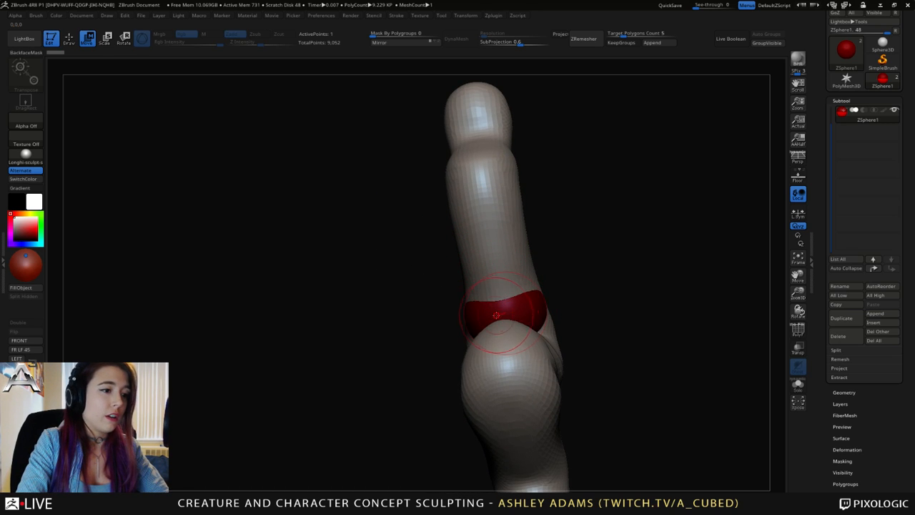
drag(497, 315, 596, 340)
mouse_move(554, 301)
right_down()
mouse_move(537, 263)
mouse_move(492, 286)
mouse_move(563, 296)
right_up()
drag(553, 318, 121, 123)
key(e)
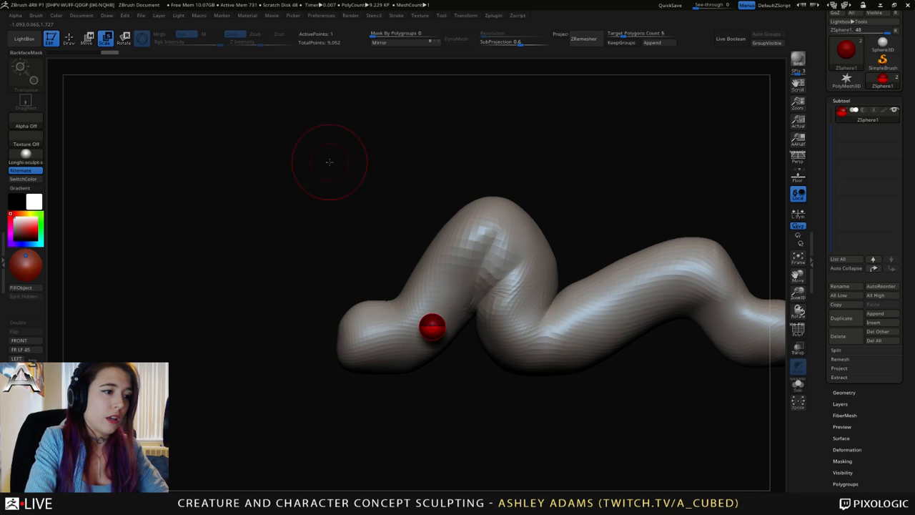
Fine-tune the small ZSphere's position so it sits against the body's side, just behind the rounded end.
right_drag(329, 161, 432, 236)
key(w)
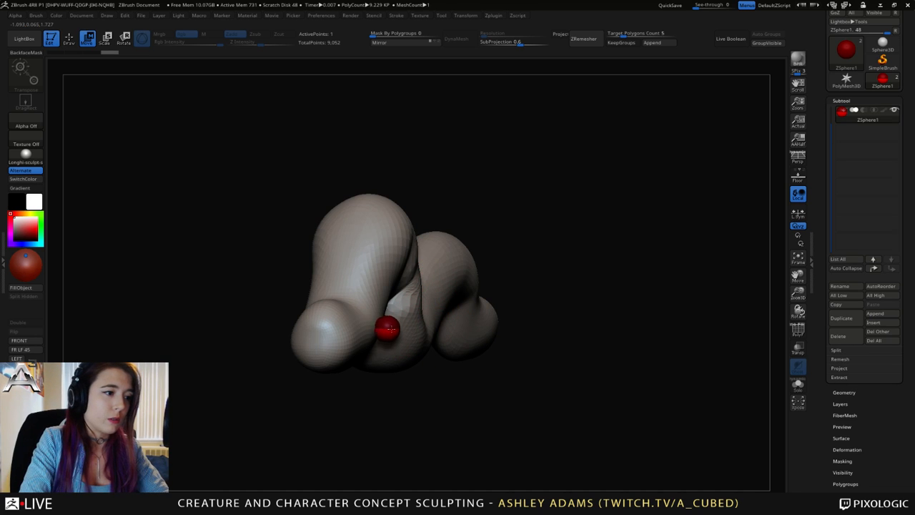
drag(391, 329, 383, 335)
right_drag(423, 288, 343, 272)
alt+right_drag(289, 291, 534, 269)
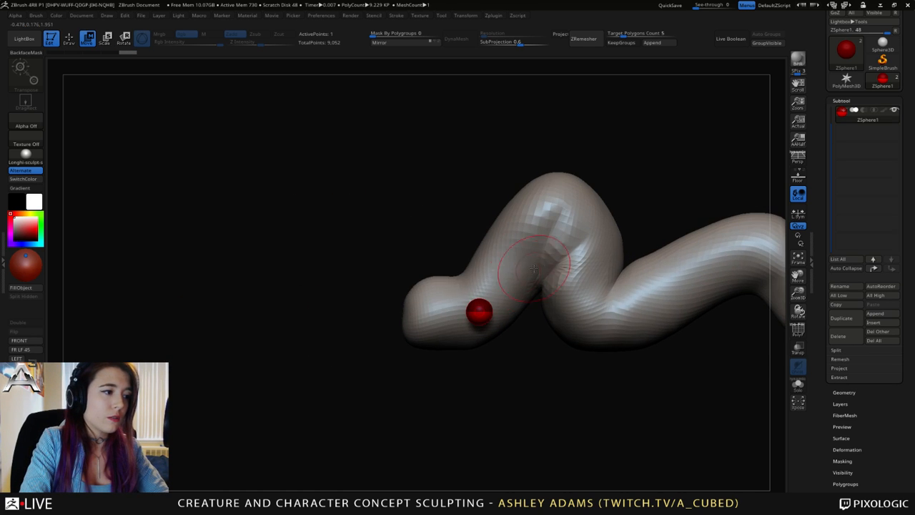
drag(484, 313, 488, 319)
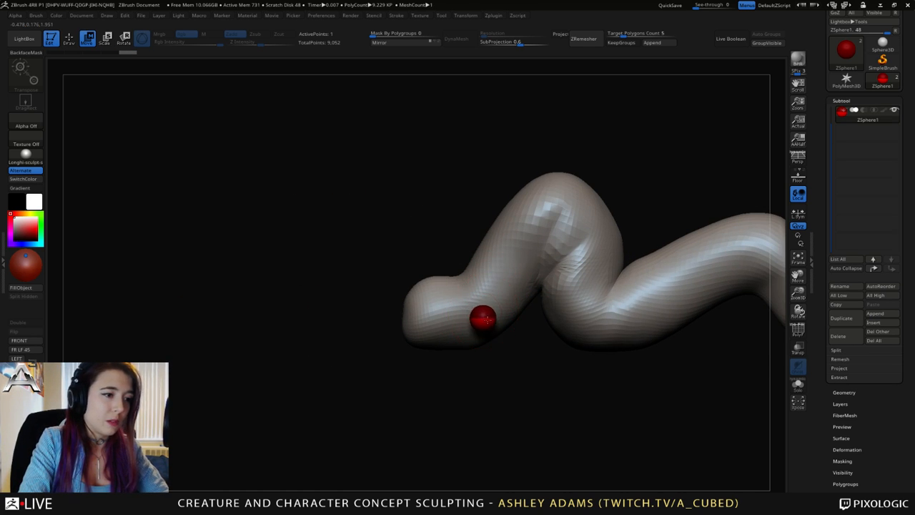
right_drag(502, 266, 520, 269)
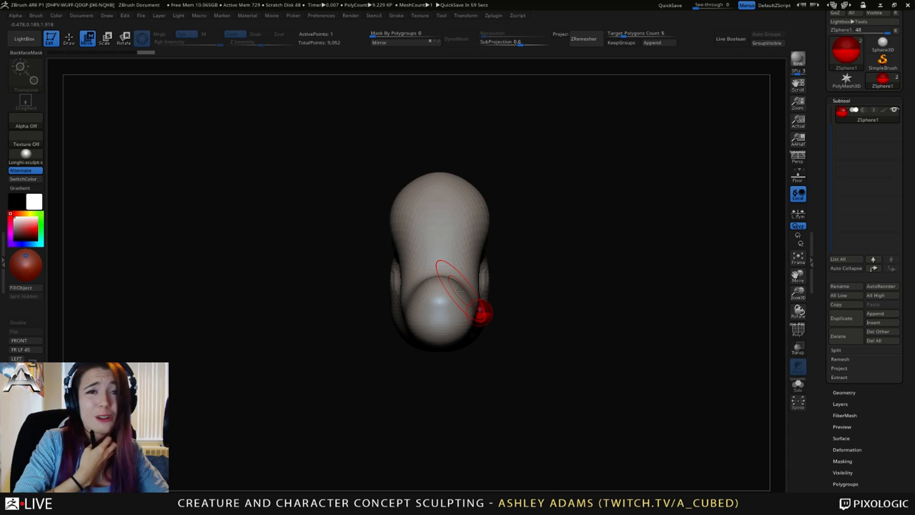
Add a child ZSphere to the small ball and pull it out, down and back to form a straight limb.
right_drag(562, 276, 433, 277)
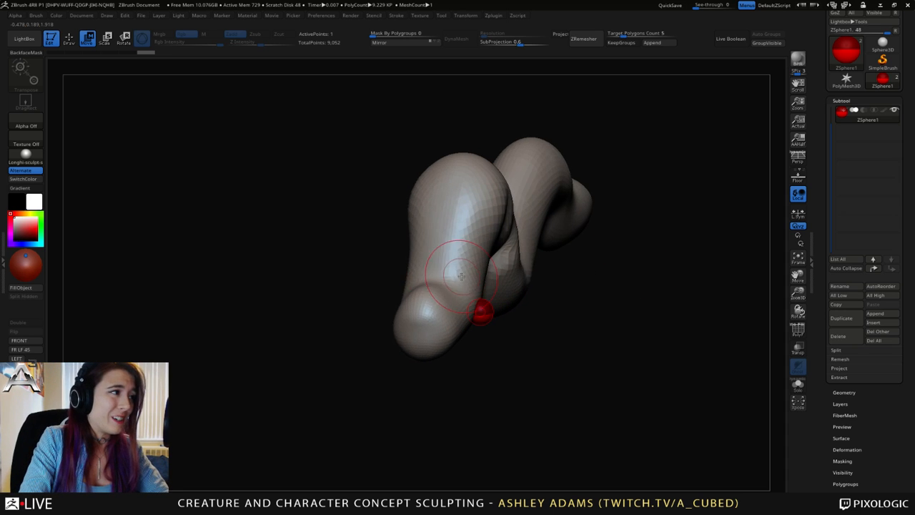
key(q)
right_click(488, 315)
mouse_move(490, 317)
mouse_down()
mouse_move(509, 328)
mouse_move(481, 308)
mouse_up()
key(w)
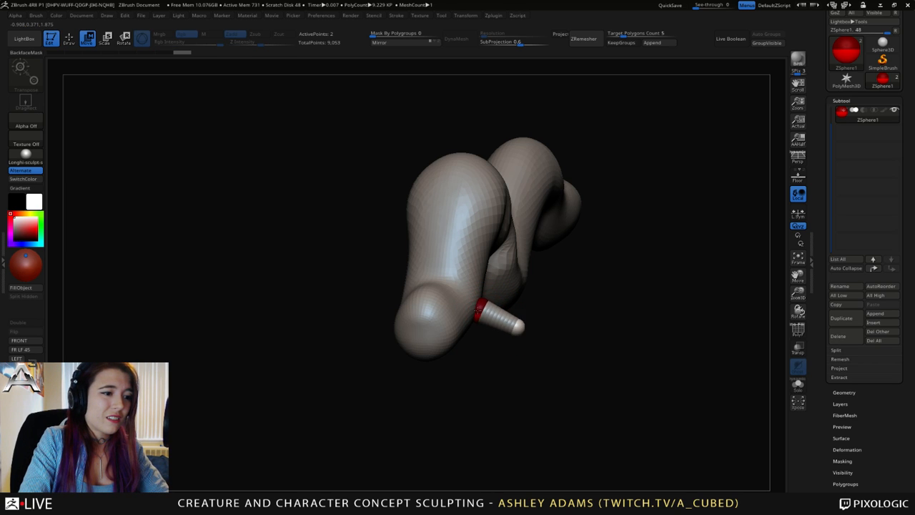
mouse_move(481, 307)
right_down()
mouse_move(489, 317)
mouse_move(485, 297)
right_up()
drag(486, 326, 540, 353)
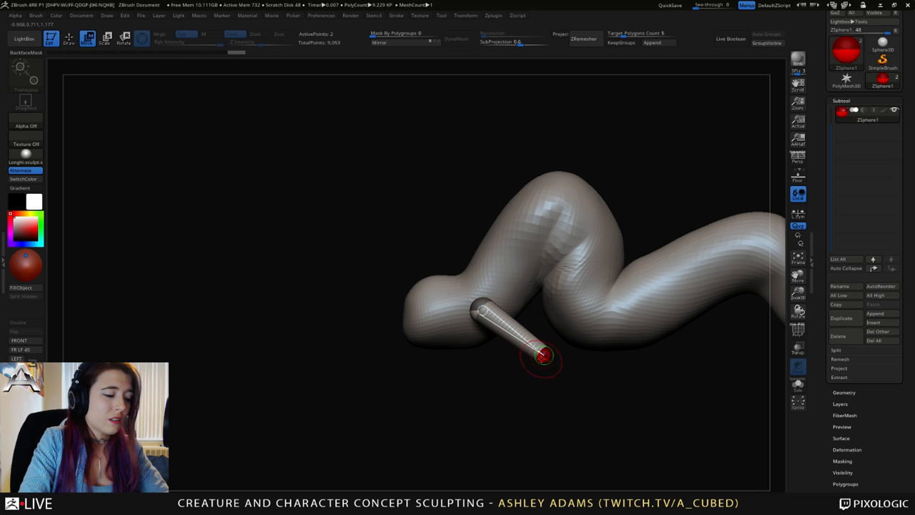
Insert an elbow ZSphere midway along the limb and swing the tip down and forward.
key(q)
click(511, 330)
key(w)
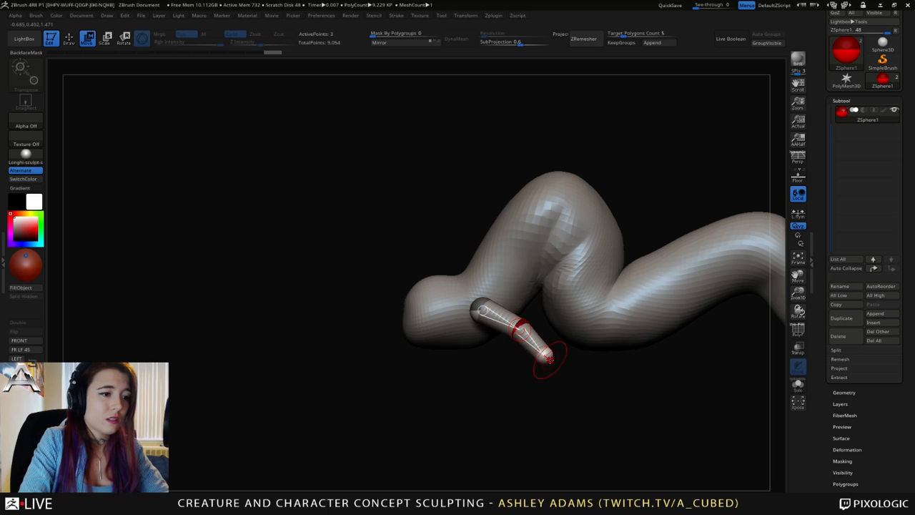
drag(546, 356, 517, 366)
Taper the limb's tip and adjust the elbow and shoulder joints to fit the body's side.
key(e)
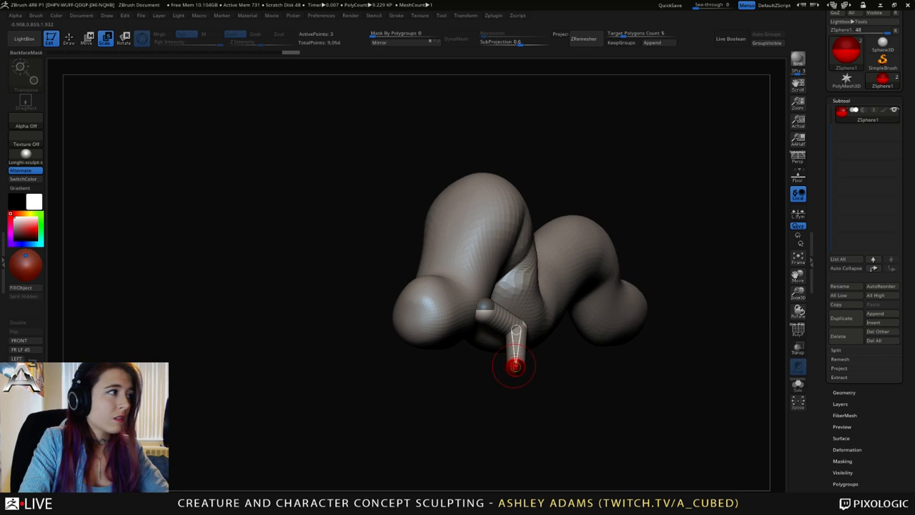
drag(357, 276, 290, 277)
key(w)
drag(560, 327, 548, 328)
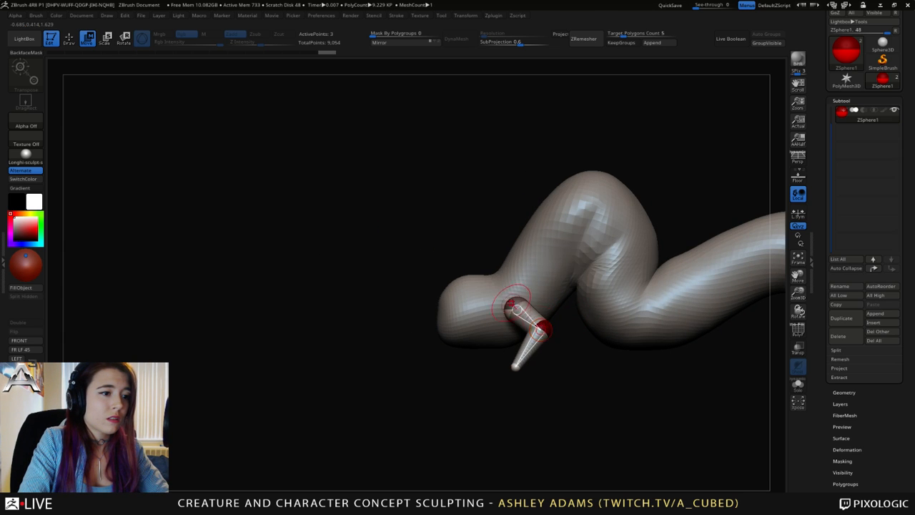
shift+drag(350, 278, 418, 278)
drag(541, 309, 530, 311)
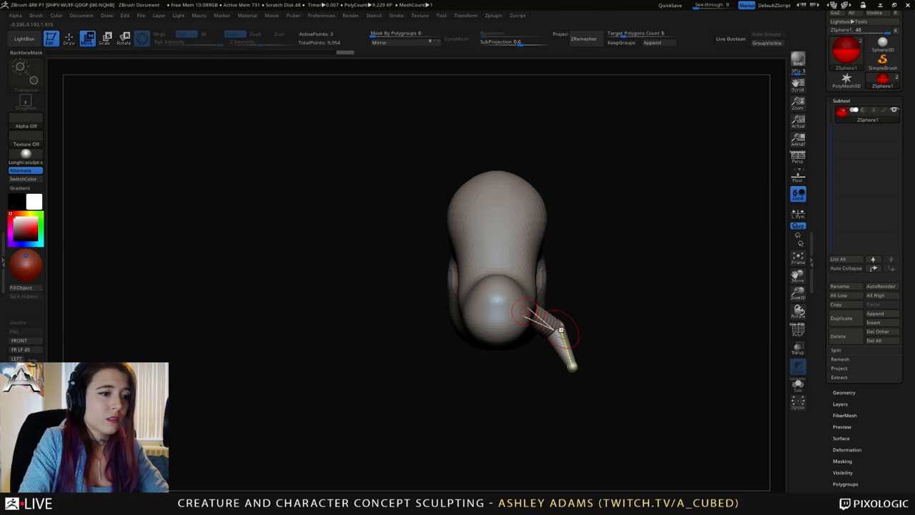
Reposition the limb's shoulder and elbow higher and angle the lower segment outward from the body.
drag(573, 366, 525, 319)
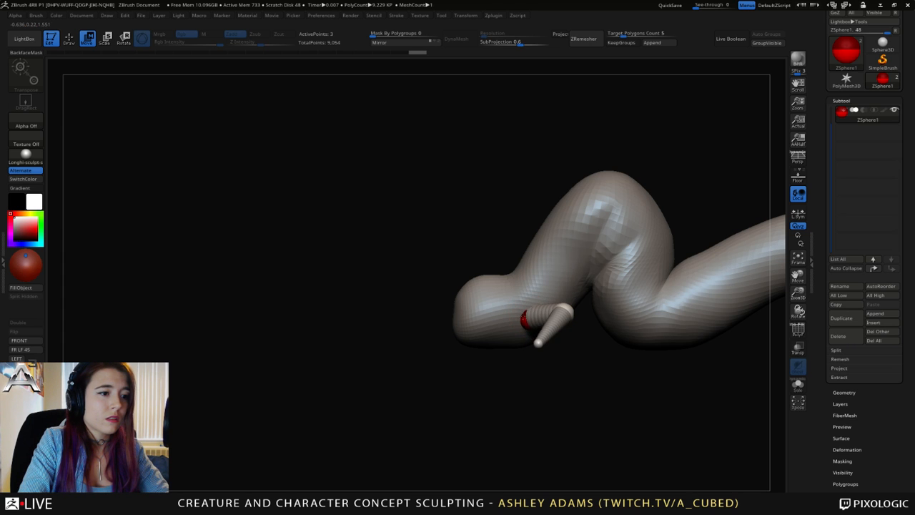
drag(530, 379, 595, 345)
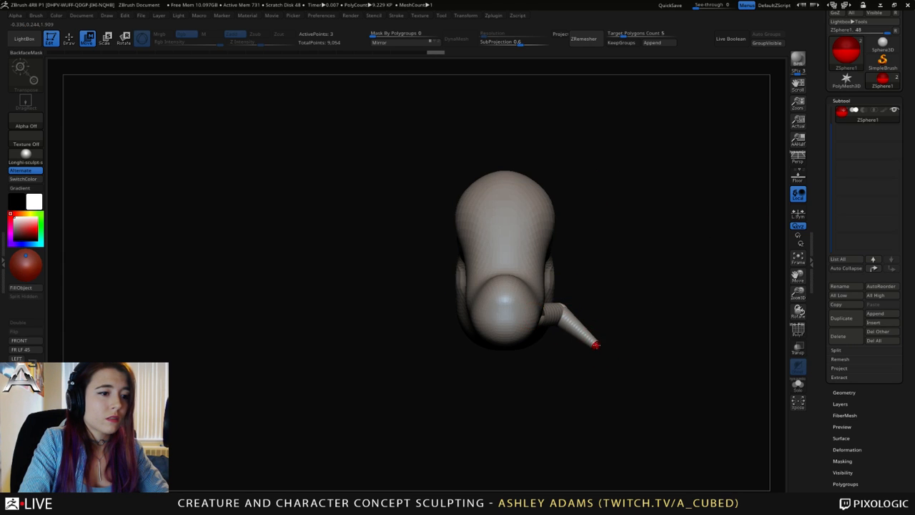
Preview the limb's skinned mesh, return to the ZSpheres and open the Adaptive Skin settings.
shift+drag(629, 293, 565, 279)
alt+drag(563, 245, 489, 264)
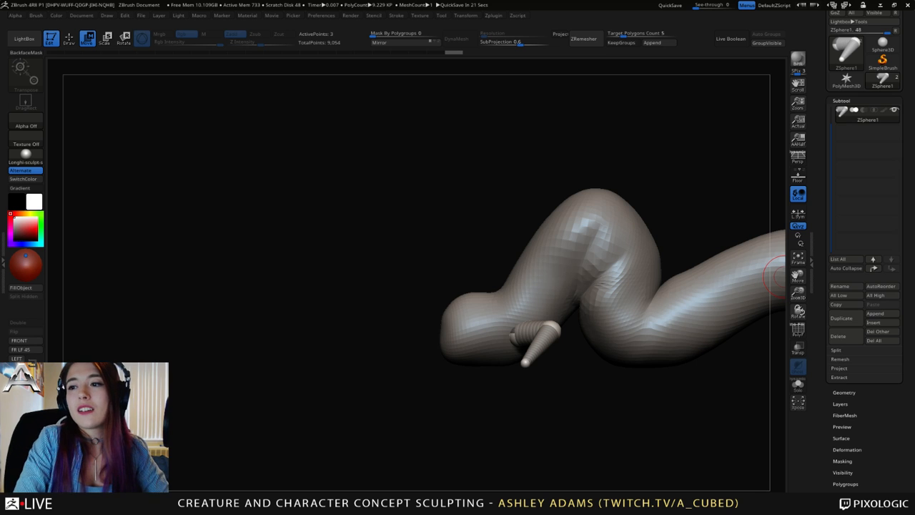
drag(418, 307, 494, 307)
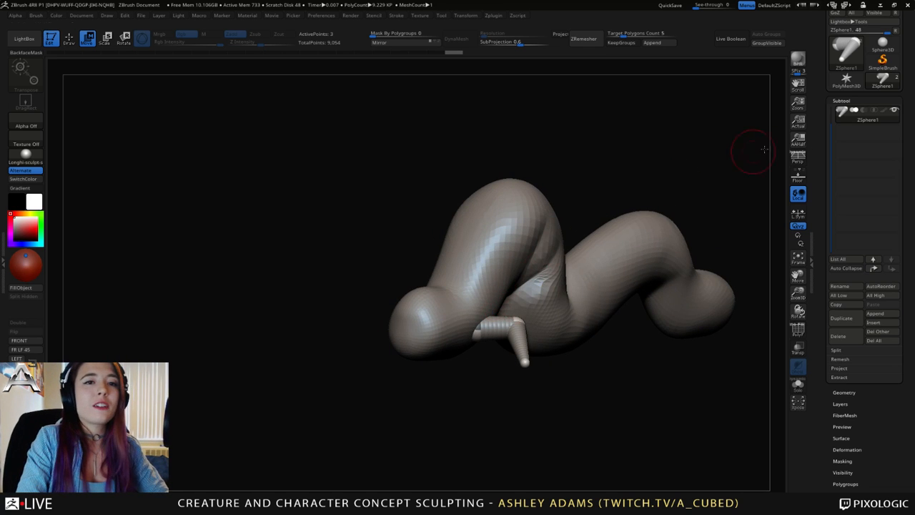
key(a)
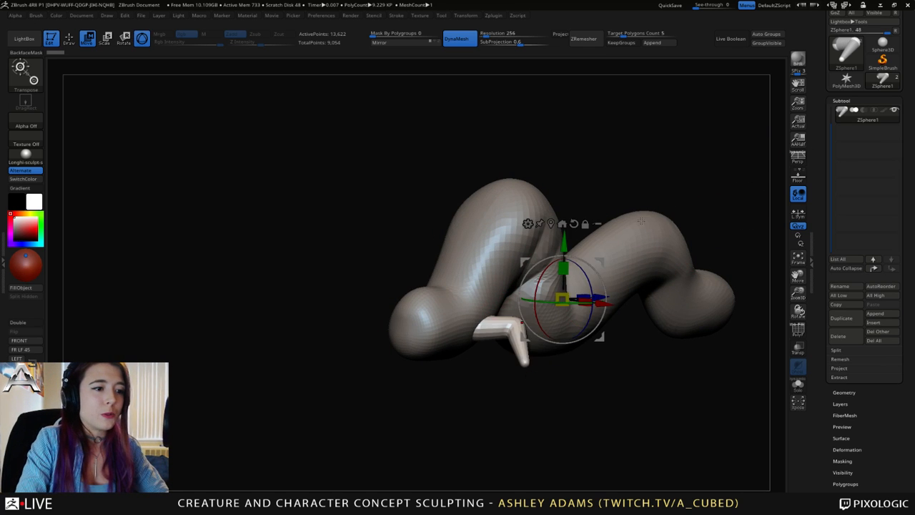
drag(639, 172, 524, 296)
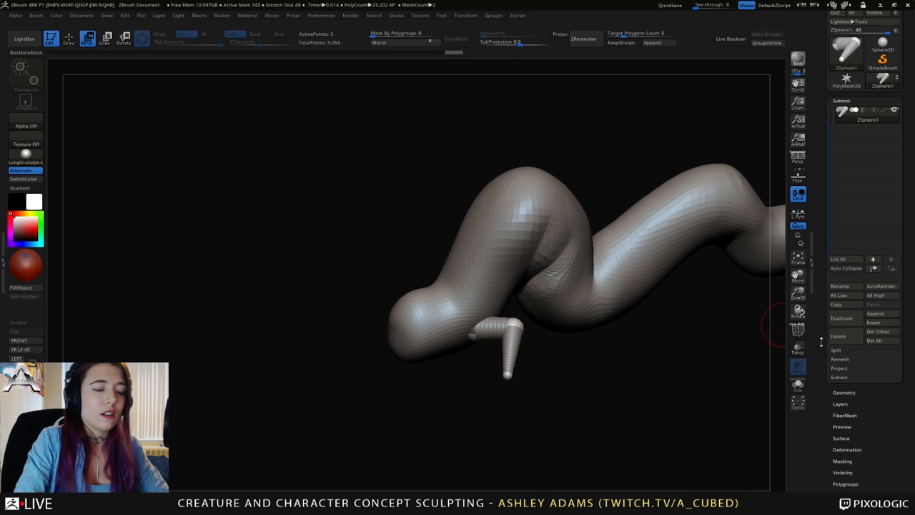
scroll(832, 433, down, 5)
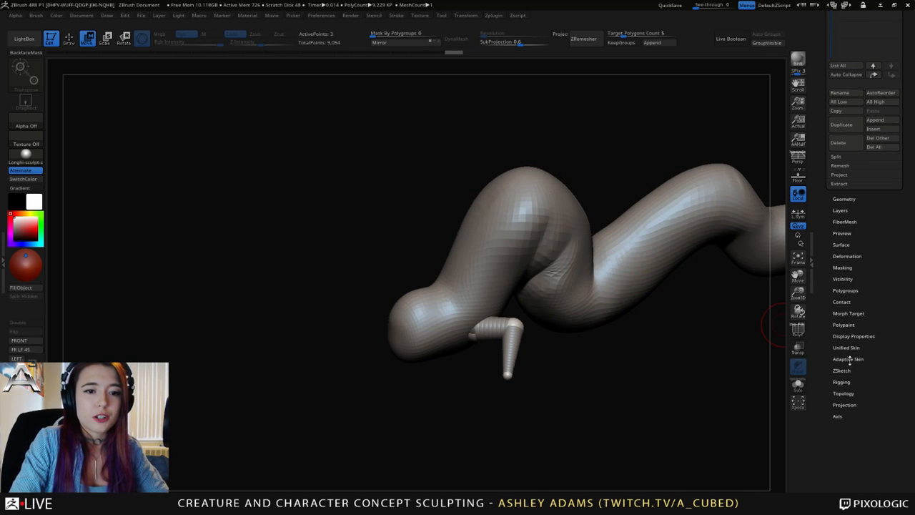
click(849, 359)
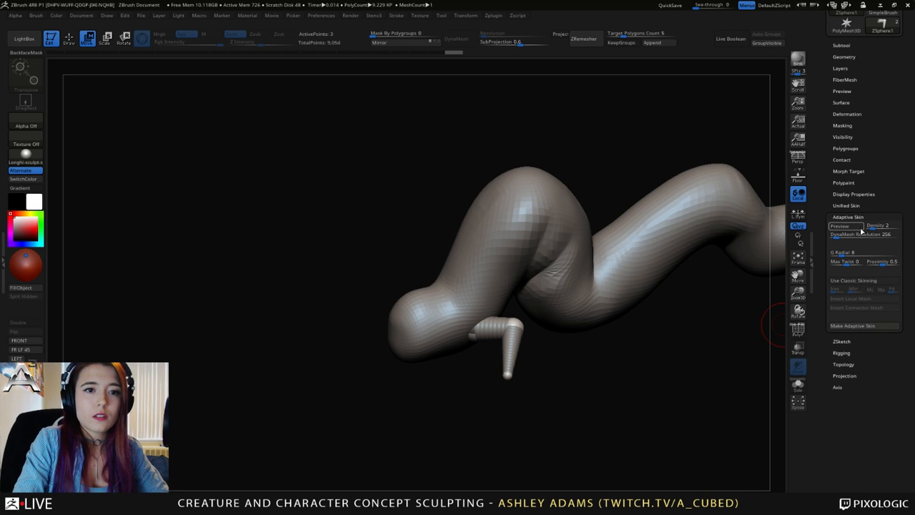
Try classic skinning on the limb, previewing the mesh with Ires set to 1.
click(856, 281)
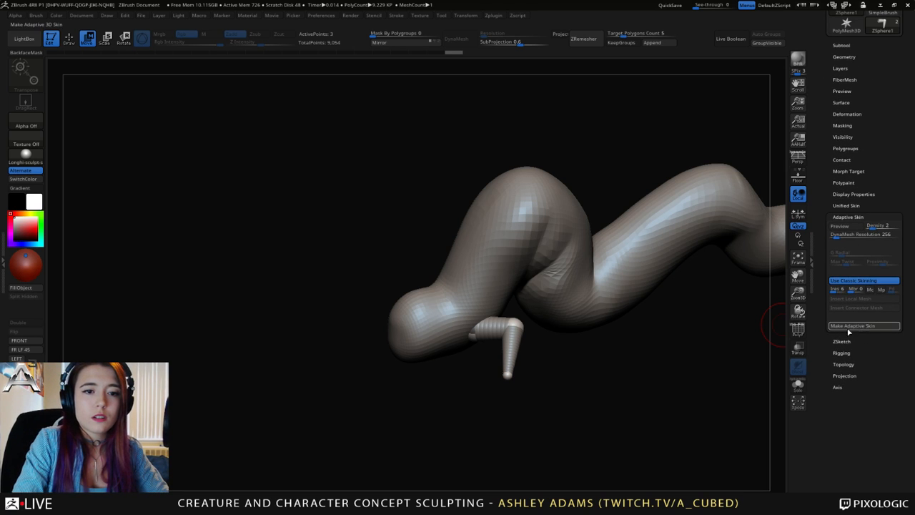
key(a)
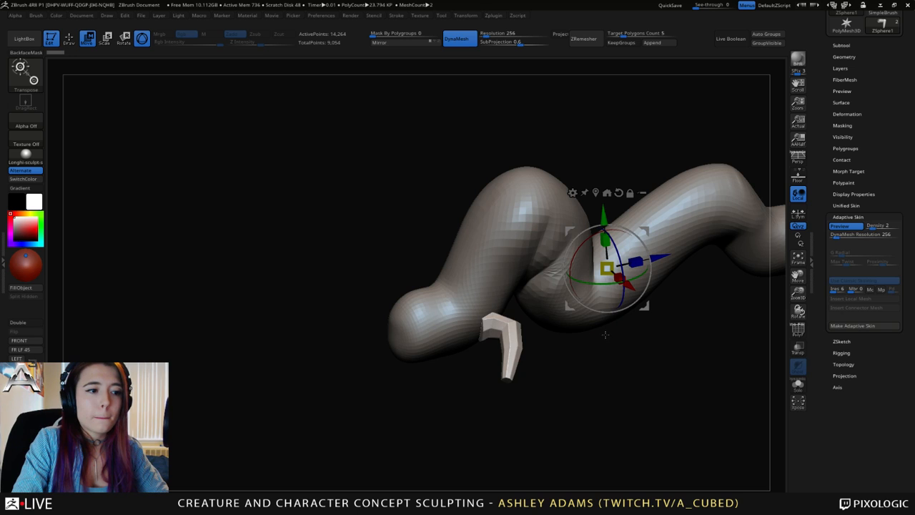
key(a)
key(a)
key(a)
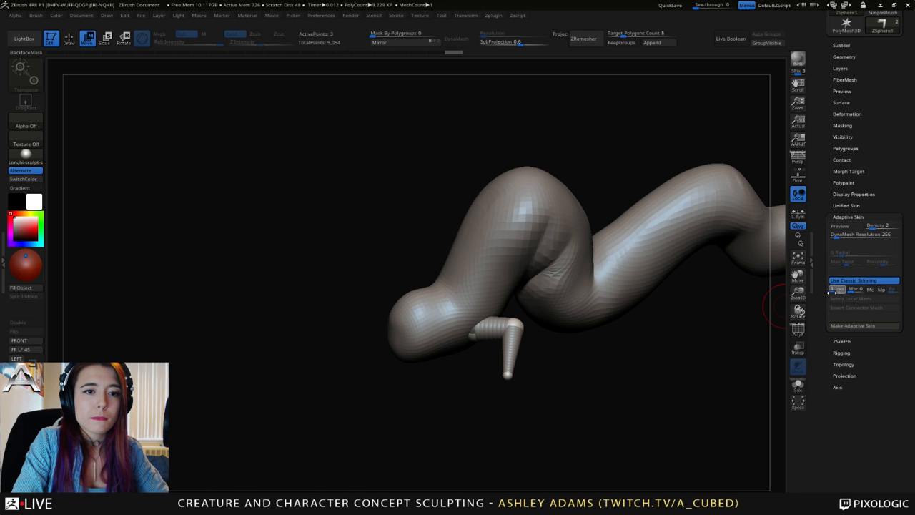
key(a)
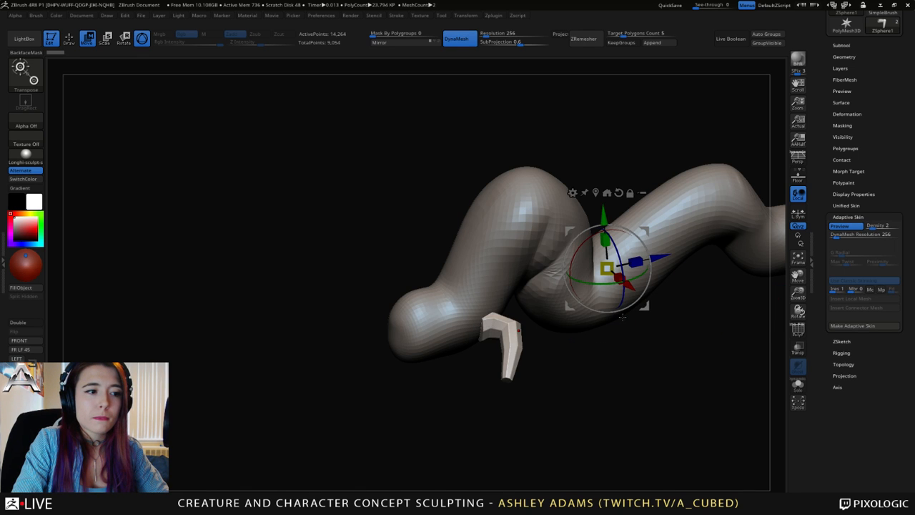
key(a)
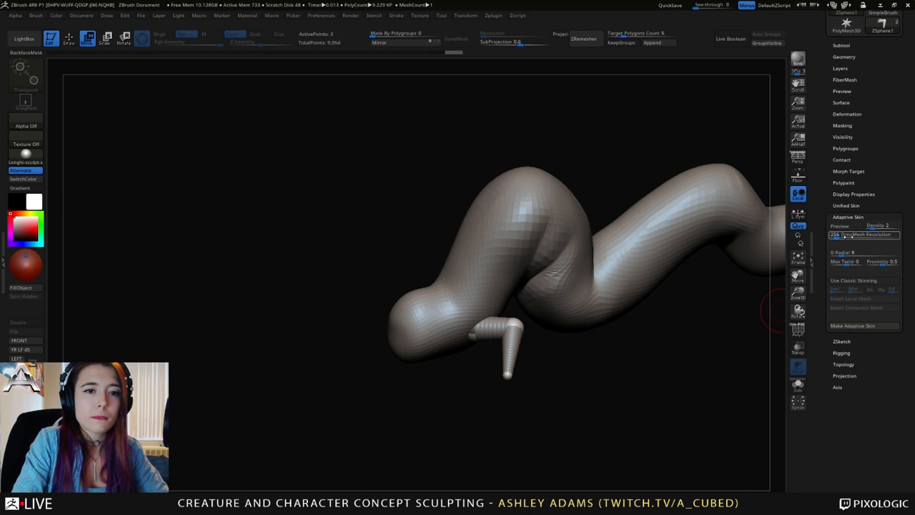
Set the adaptive skin's DynaMesh Resolution to 32 and preview the limb's mesh.
click(848, 236)
text(32)
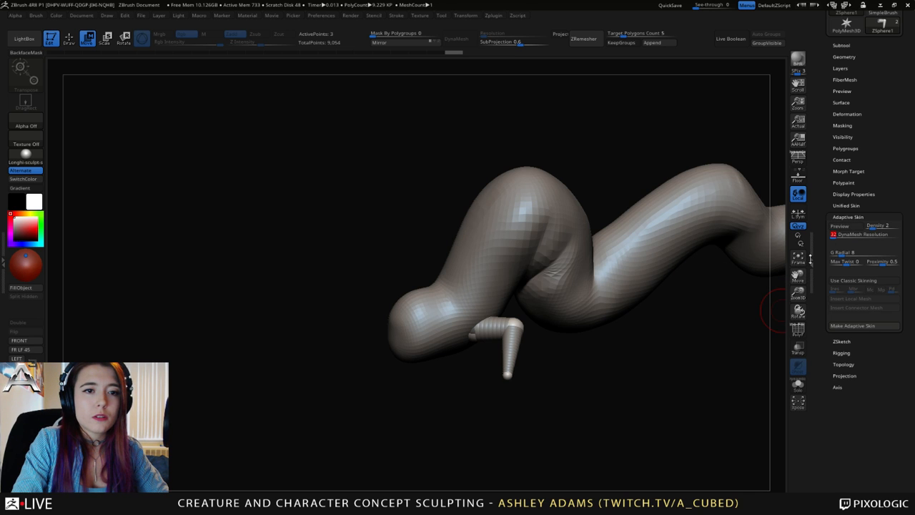
key(Return)
key(a)
key(a)
key(a)
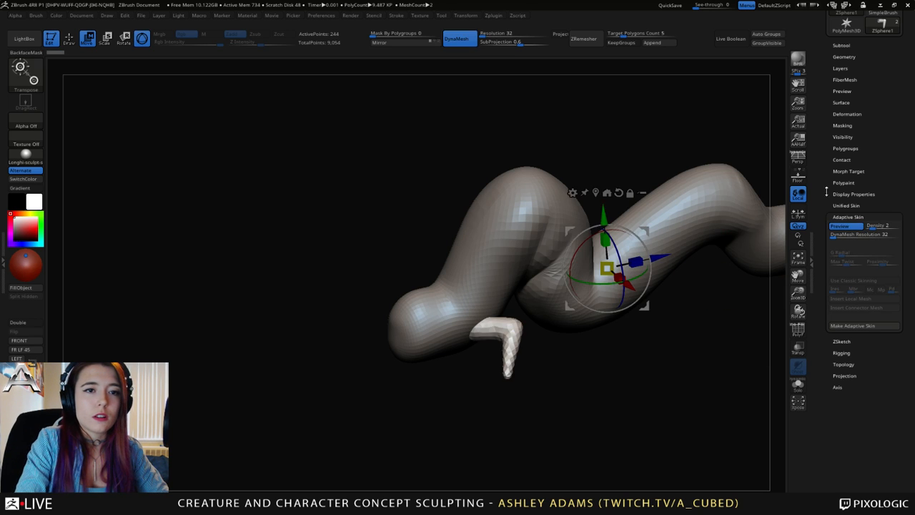
key(a)
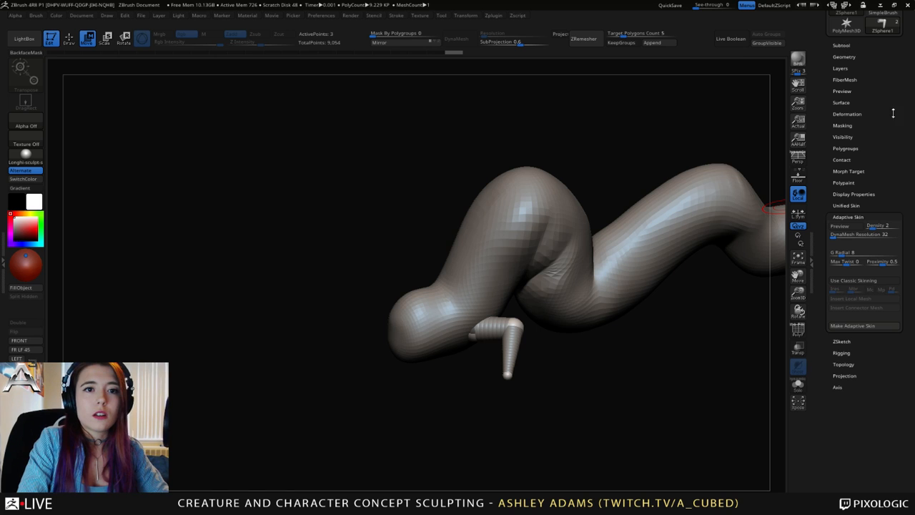
Make an adaptive skin from the limb and append Skin_ZSphere1 as the active subtool.
click(870, 327)
click(842, 45)
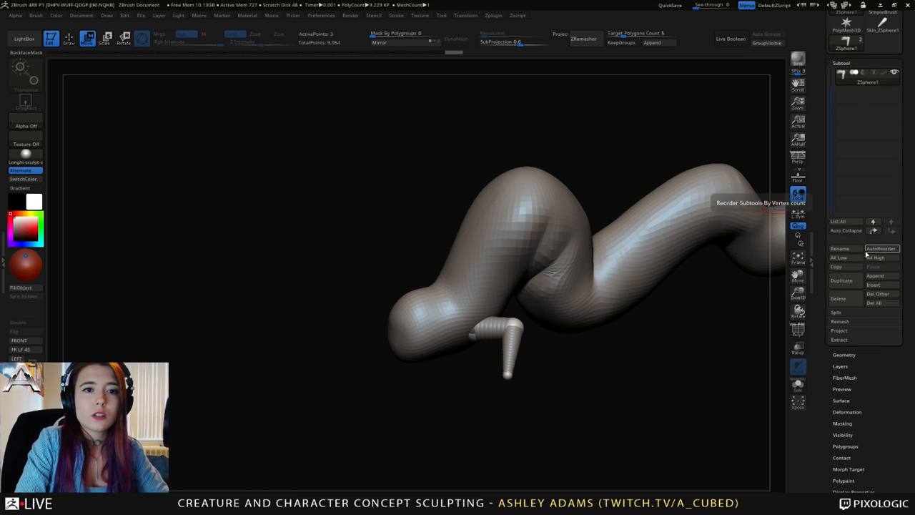
click(878, 279)
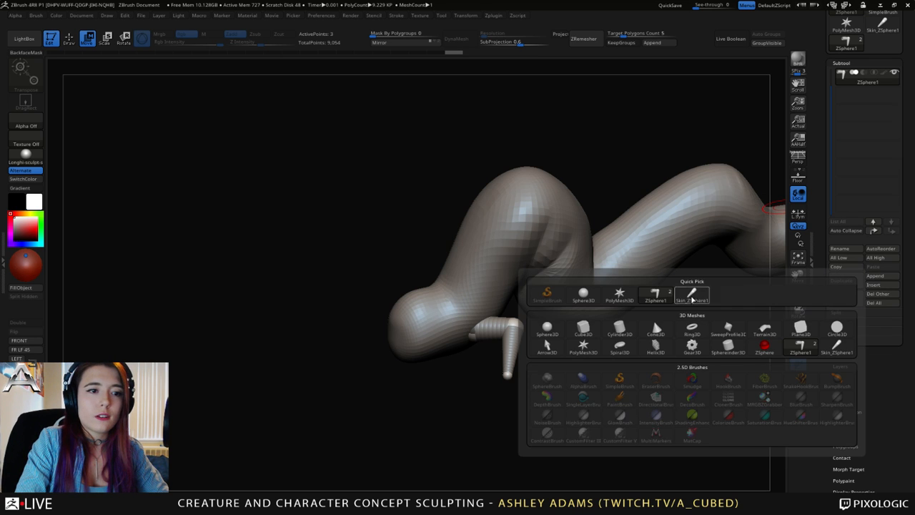
click(697, 292)
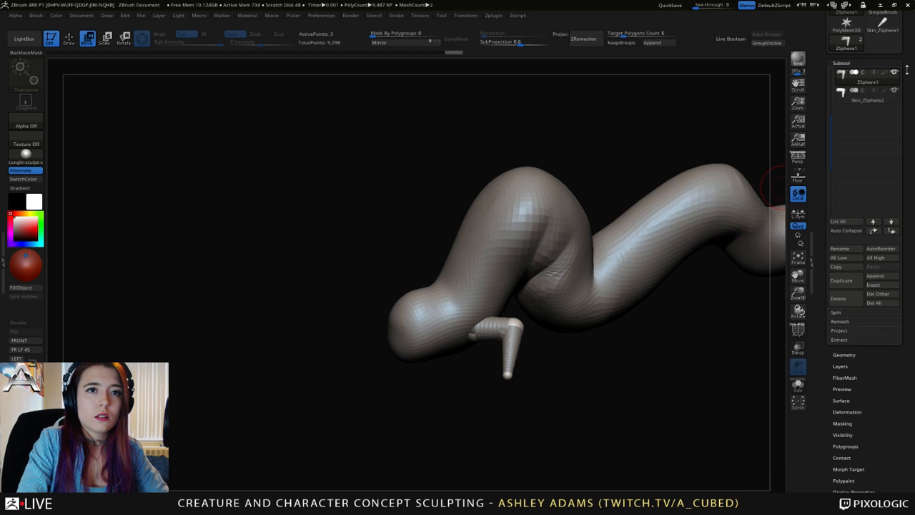
click(867, 98)
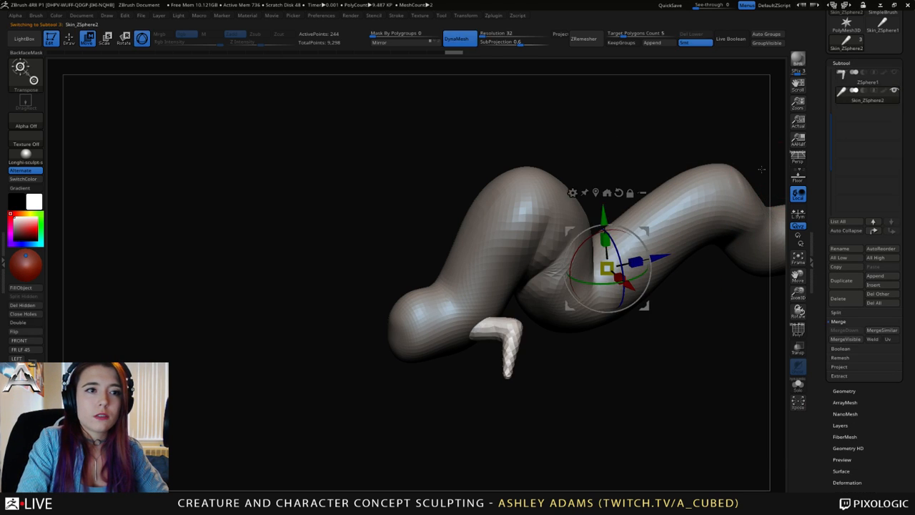
Duplicate the limb subtool and mirror one of the two limbs to the opposite side of the body.
drag(644, 415, 561, 338)
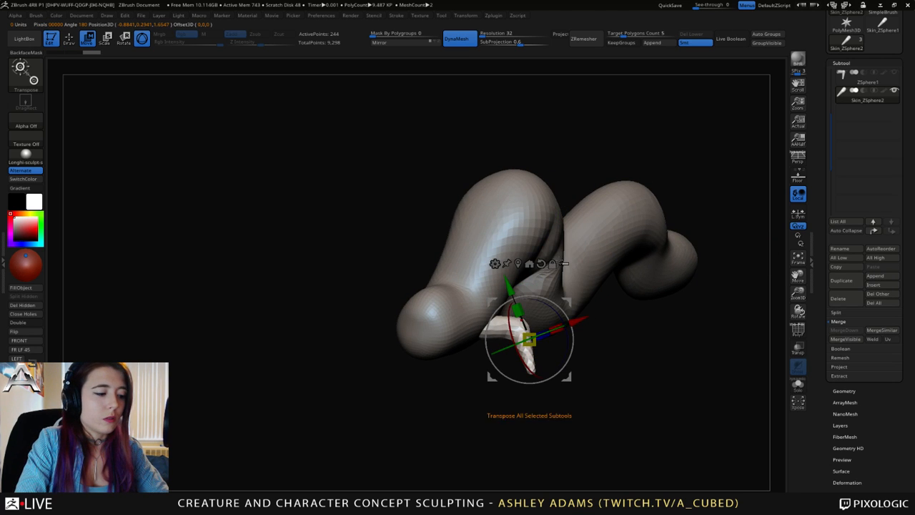
drag(553, 263, 588, 235)
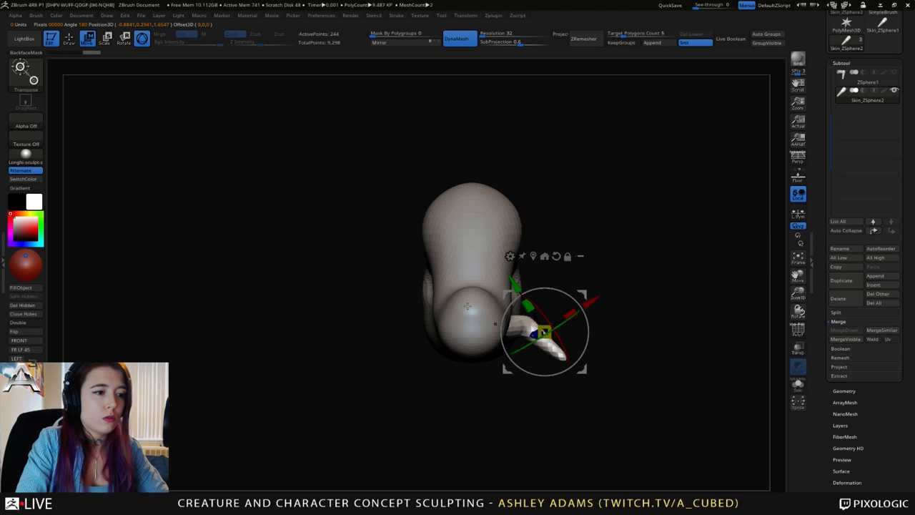
click(509, 255)
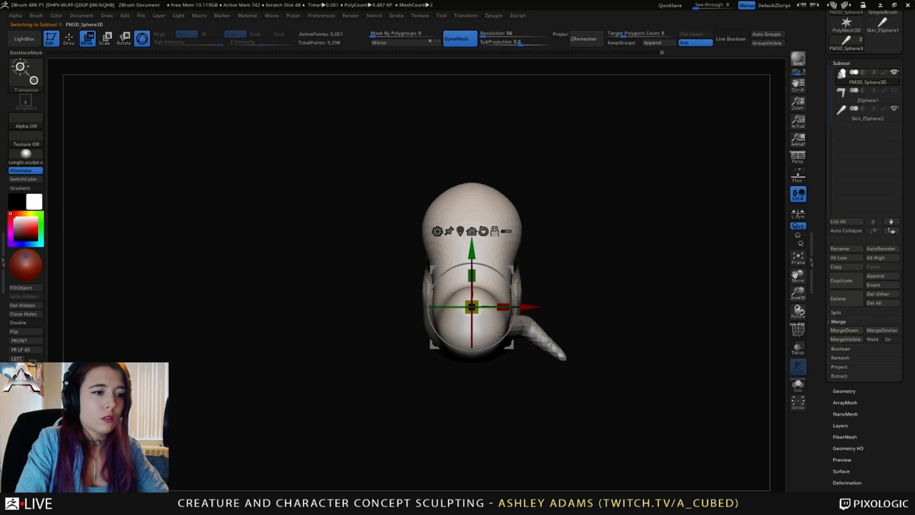
key(ctrl+z)
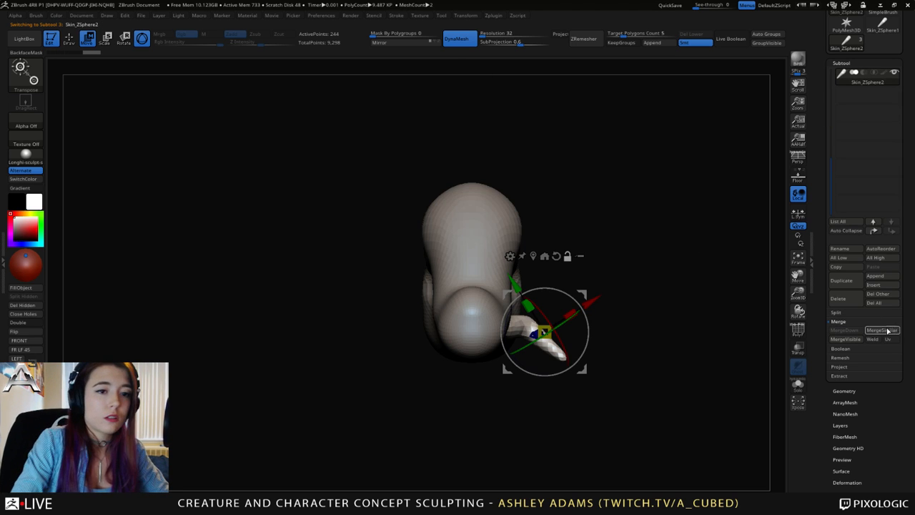
click(844, 283)
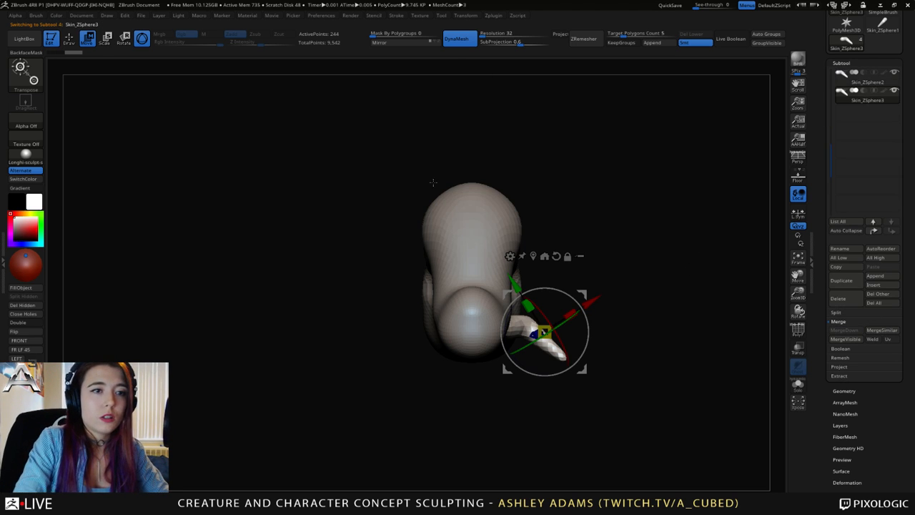
click(383, 42)
key(Up)
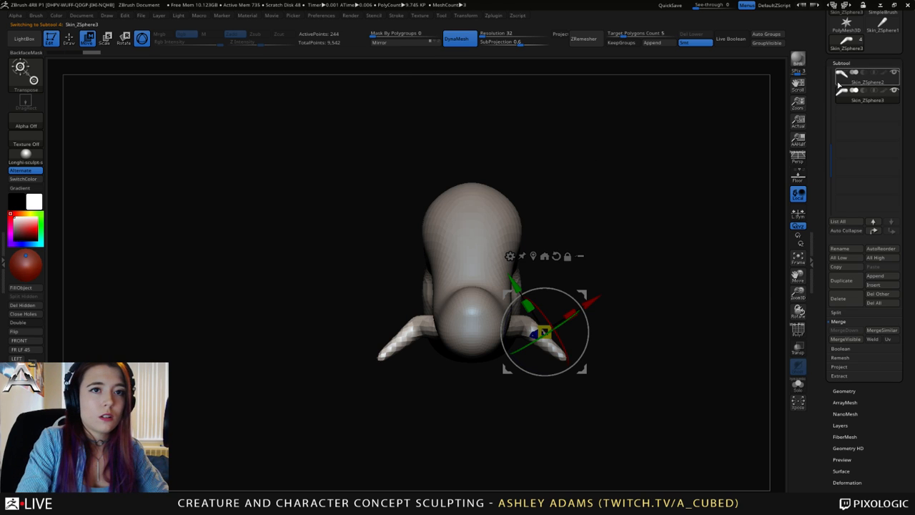
Merge the two mirrored limbs into a single subtool and subdivide the merged mesh once.
click(844, 331)
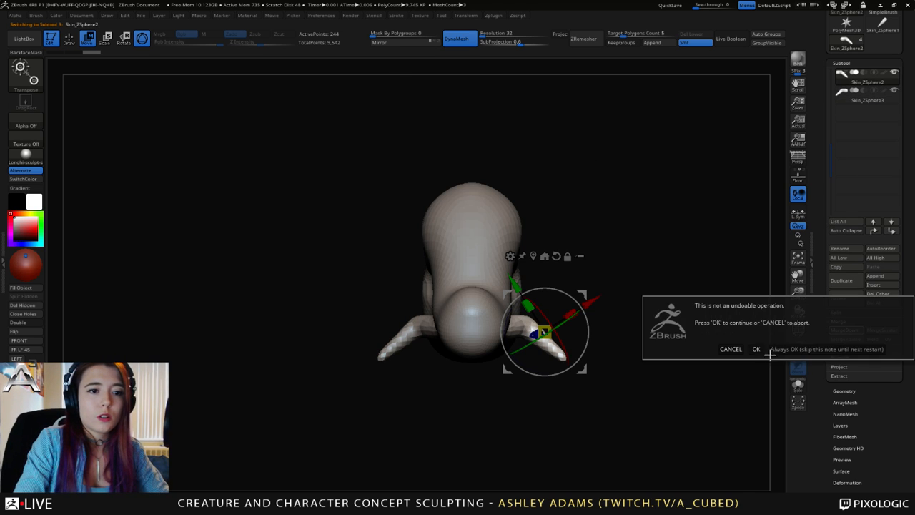
click(756, 348)
shift+drag(616, 286, 492, 286)
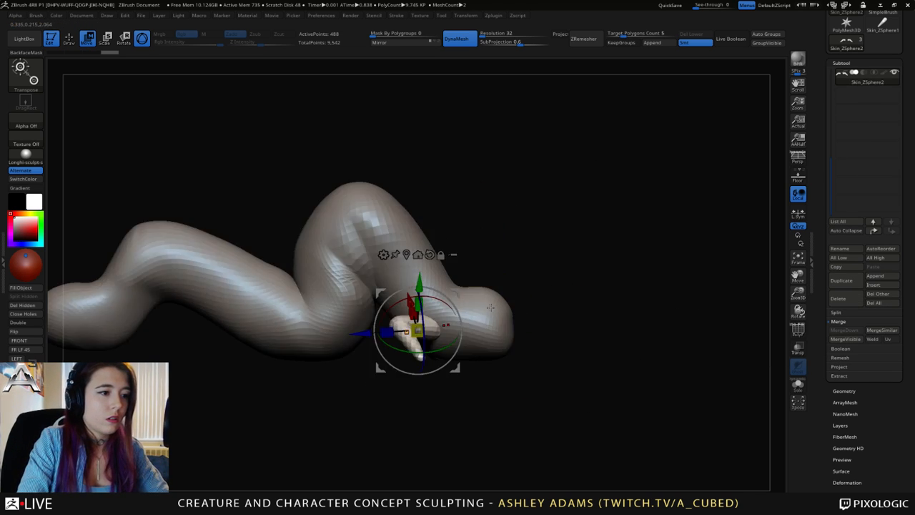
key(q)
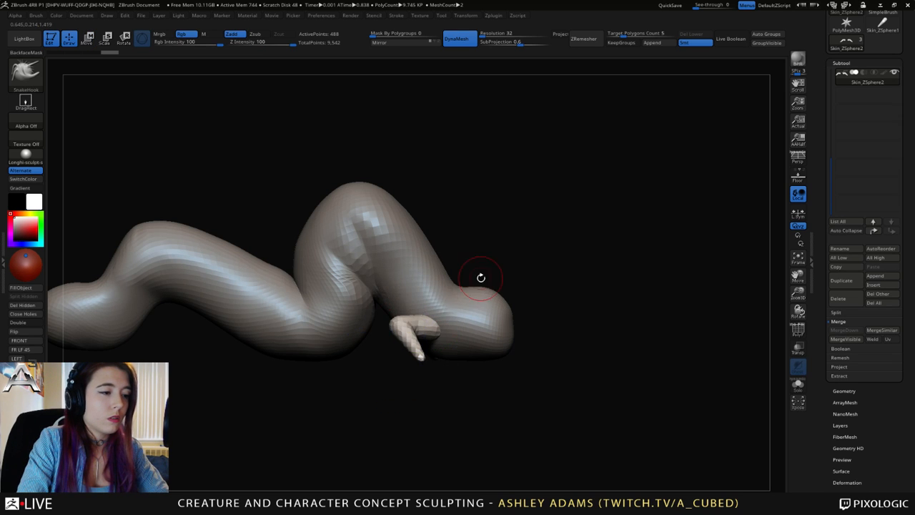
key(space)
key(ctrl+d)
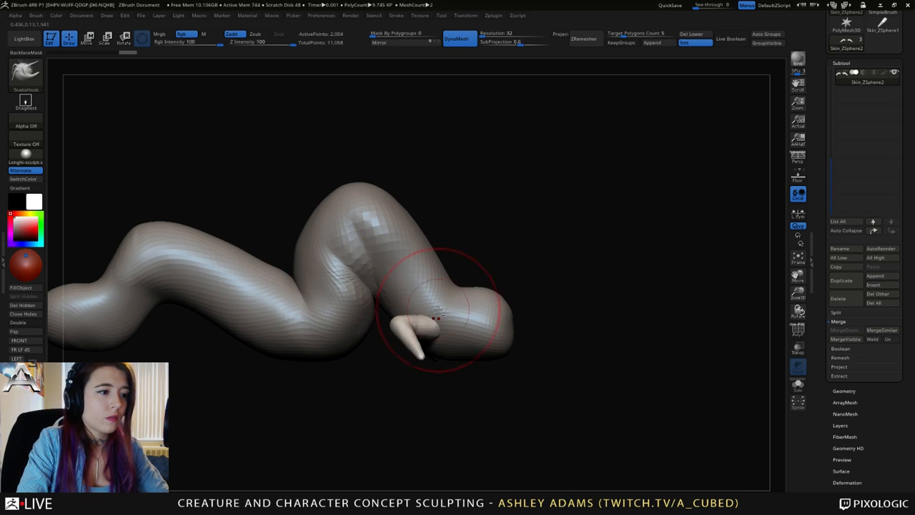
Curve the limbs' lower segments into slender, claw-like hooks using the SnakeHook brush.
drag(511, 375, 439, 368)
right_drag(425, 373, 457, 317)
key(space)
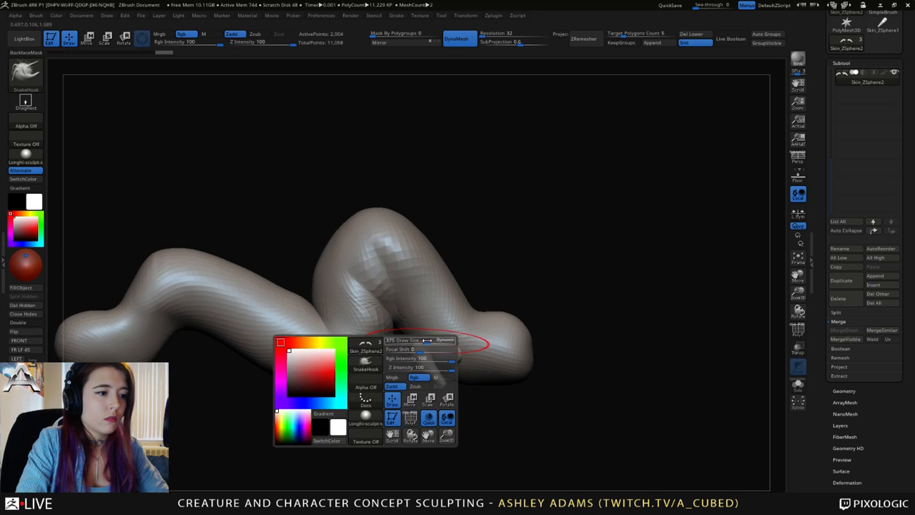
mouse_move(401, 363)
mouse_down()
mouse_move(422, 356)
mouse_move(439, 384)
mouse_move(450, 371)
mouse_up()
mouse_move(452, 372)
right_down()
mouse_move(467, 349)
mouse_move(492, 364)
right_up()
key(space)
mouse_move(481, 369)
mouse_down()
mouse_move(502, 382)
mouse_move(493, 364)
mouse_up()
right_drag(489, 341, 465, 342)
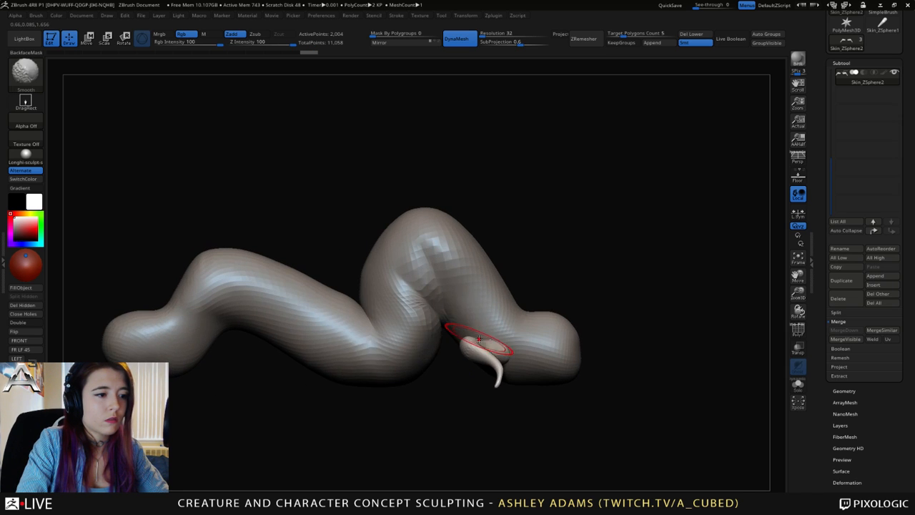
Smooth the limbs' bends and reshape the upper segments where they meet the body.
key(space)
drag(479, 339, 478, 338)
mouse_move(486, 339)
right_down()
mouse_move(465, 340)
mouse_move(482, 343)
right_up()
mouse_move(482, 344)
shift+mouse_down()
mouse_move(466, 349)
mouse_move(483, 340)
mouse_move(479, 354)
shift+mouse_up()
key(space)
key(space)
right_drag(477, 366, 510, 361)
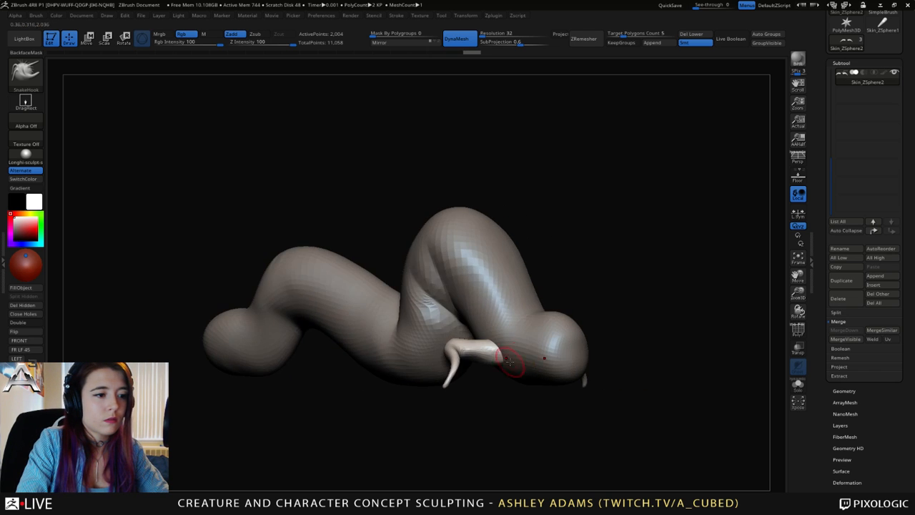
mouse_move(496, 356)
mouse_down()
mouse_move(503, 369)
mouse_move(482, 356)
mouse_move(492, 360)
mouse_up()
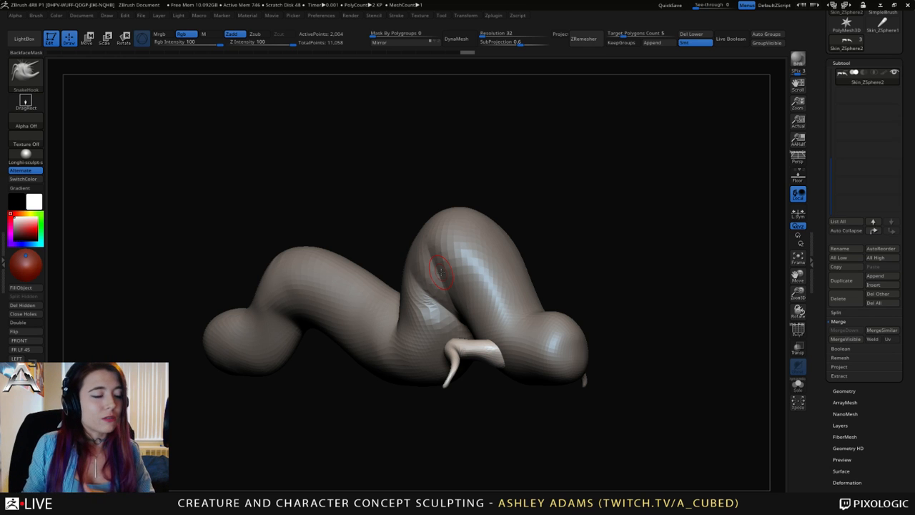
Pull the limbs' lower segments outward with SnakeHook, working from the creature's front and underside.
mouse_move(545, 307)
mouse_down()
mouse_move(609, 327)
mouse_move(566, 321)
mouse_move(547, 340)
mouse_up()
right_click(541, 329)
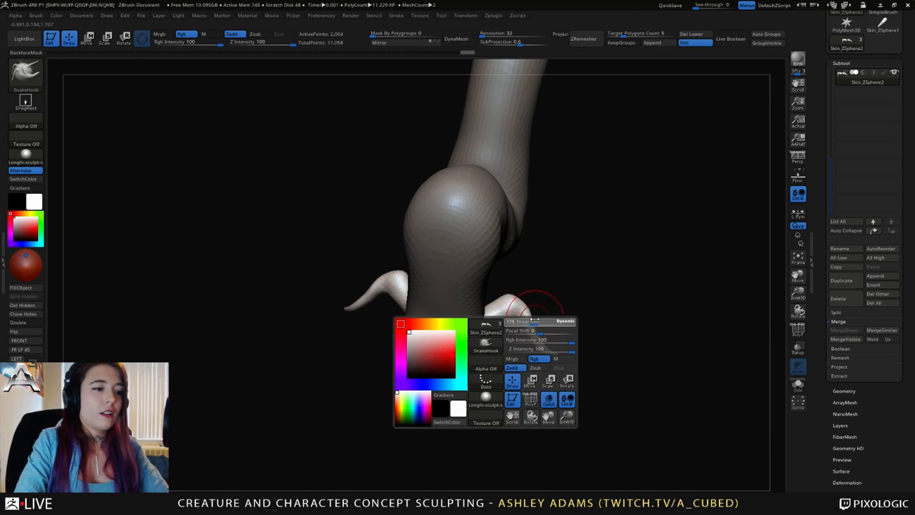
right_drag(523, 344, 540, 323)
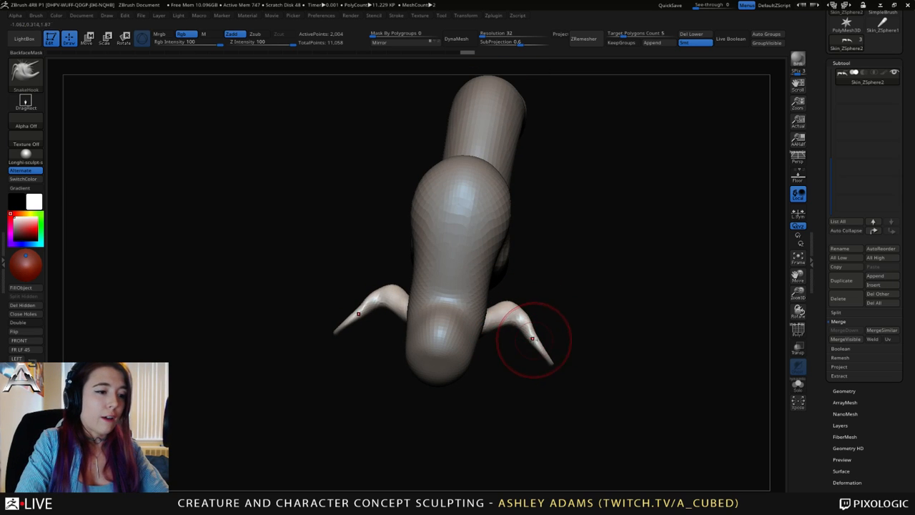
right_click(498, 314)
mouse_move(499, 315)
right_down()
mouse_move(475, 308)
mouse_move(507, 320)
mouse_move(497, 322)
mouse_move(479, 288)
mouse_move(381, 313)
mouse_move(381, 299)
right_up()
right_click(382, 297)
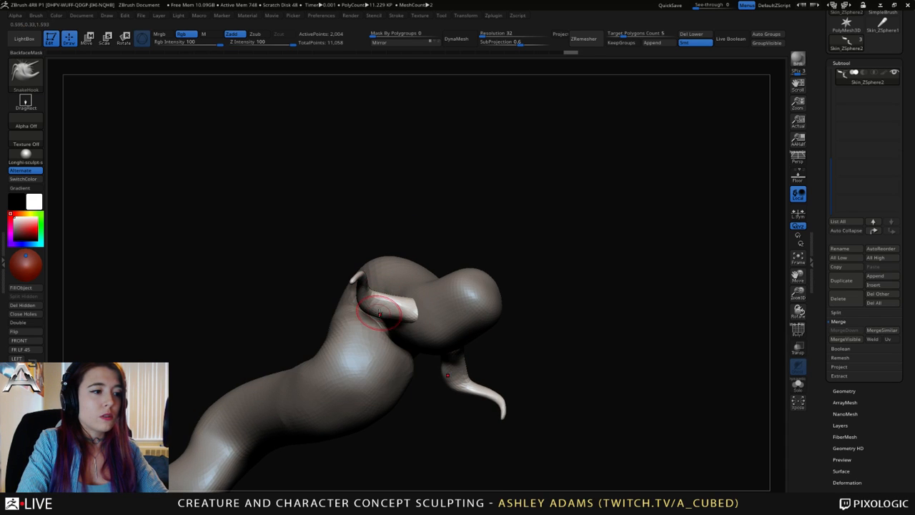
right_drag(387, 311, 397, 318)
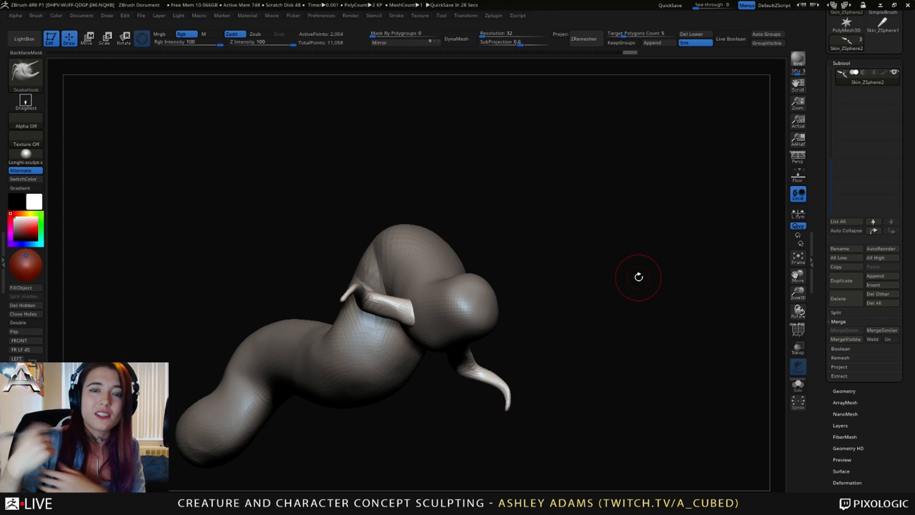
Refine the spread of both limbs and bend their thin tips downward with SnakeHook.
mouse_move(639, 277)
mouse_down()
mouse_move(445, 315)
mouse_move(433, 293)
mouse_move(439, 306)
mouse_up()
mouse_move(427, 335)
mouse_down()
mouse_move(459, 330)
mouse_move(443, 313)
mouse_up()
mouse_move(445, 333)
mouse_down()
mouse_move(424, 333)
mouse_move(437, 323)
mouse_move(416, 326)
mouse_up()
drag(425, 316, 412, 317)
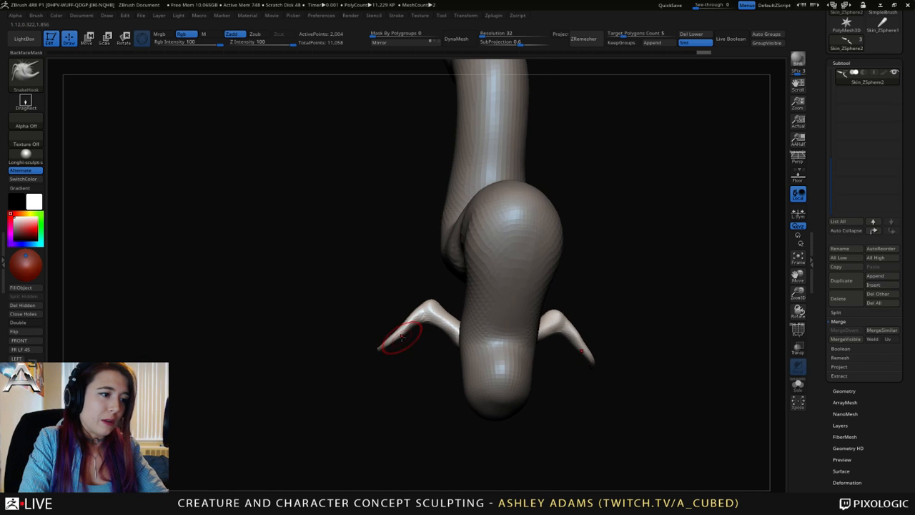
mouse_move(402, 315)
mouse_down()
mouse_move(400, 257)
mouse_move(410, 332)
mouse_move(381, 350)
mouse_up()
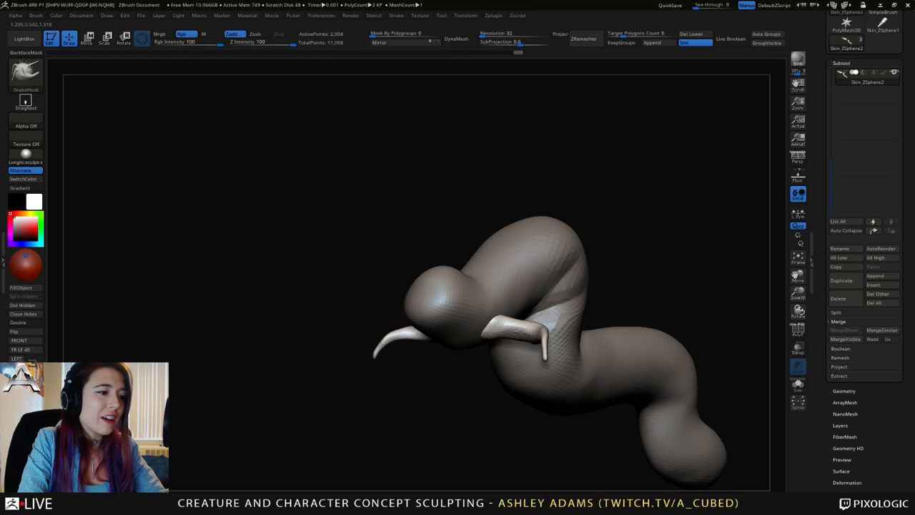
mouse_move(314, 383)
mouse_down()
mouse_move(429, 379)
mouse_move(389, 346)
mouse_up()
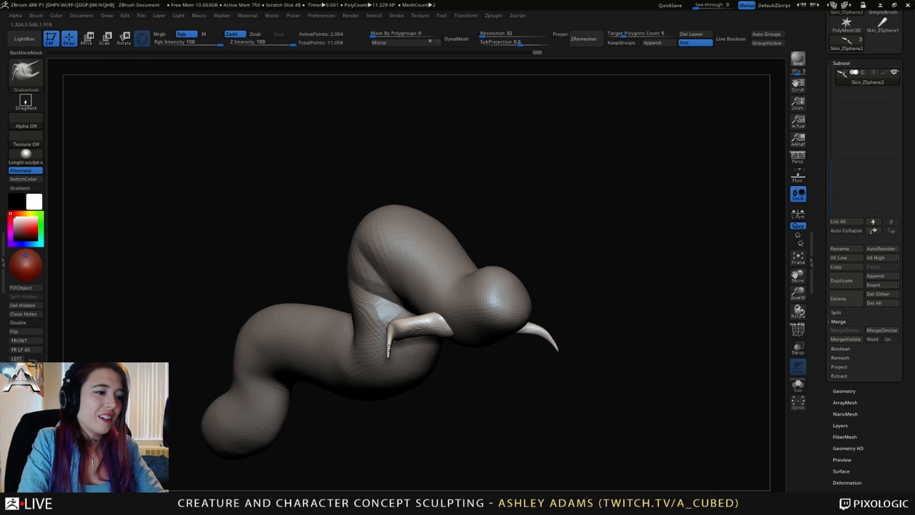
Reshape the limbs' elbows and lower segments into longer, tapering arcs with SnakeHook.
mouse_move(389, 349)
right_down()
mouse_move(403, 367)
mouse_move(394, 339)
right_up()
key(space)
drag(393, 311, 395, 319)
right_drag(397, 328, 400, 316)
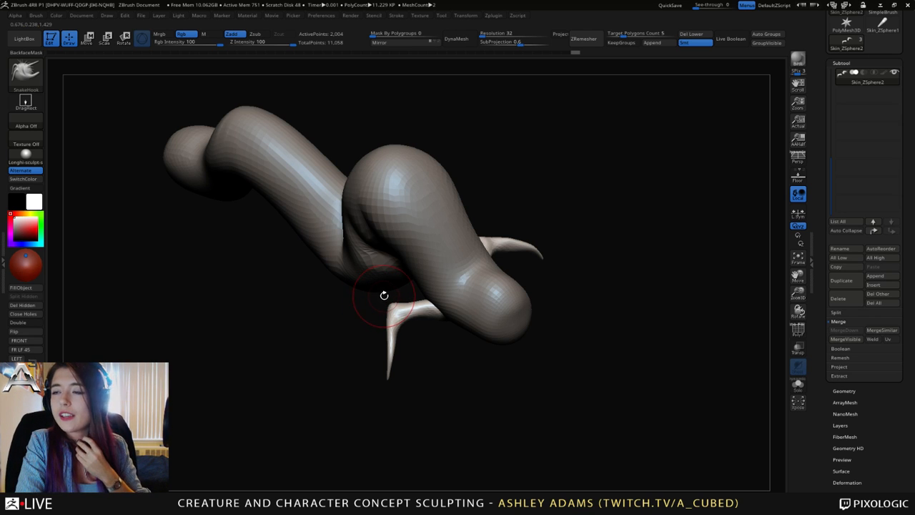
drag(425, 321, 397, 316)
key(space)
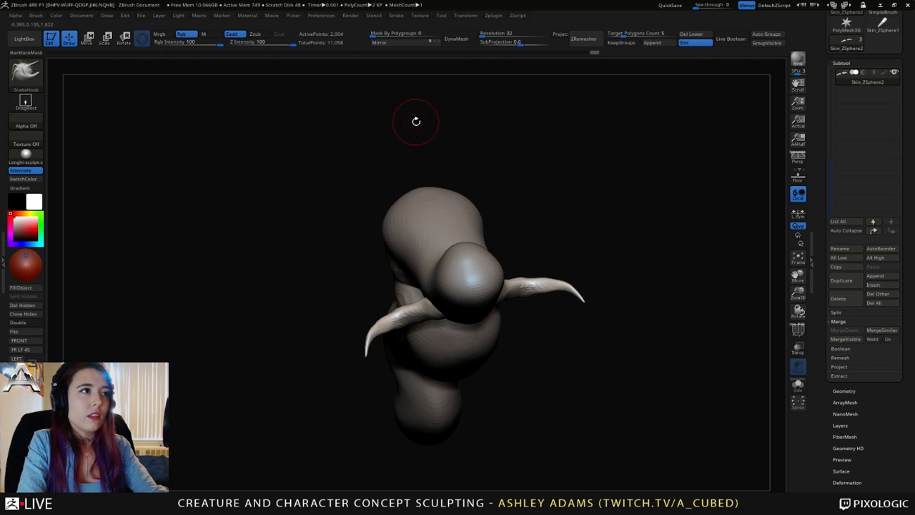
Smooth the limbs' thick upper segments and undersides where they join the body.
key(shift)
shift+drag(392, 324, 419, 317)
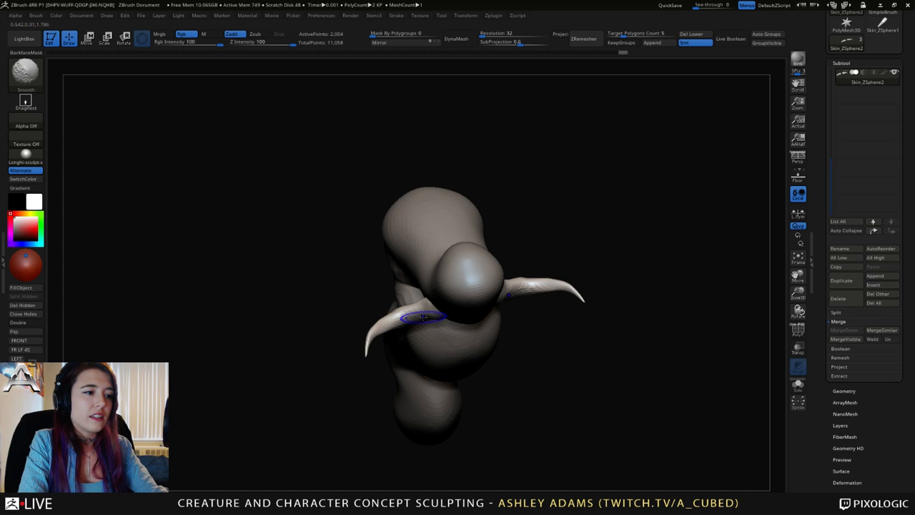
right_drag(395, 319, 370, 324)
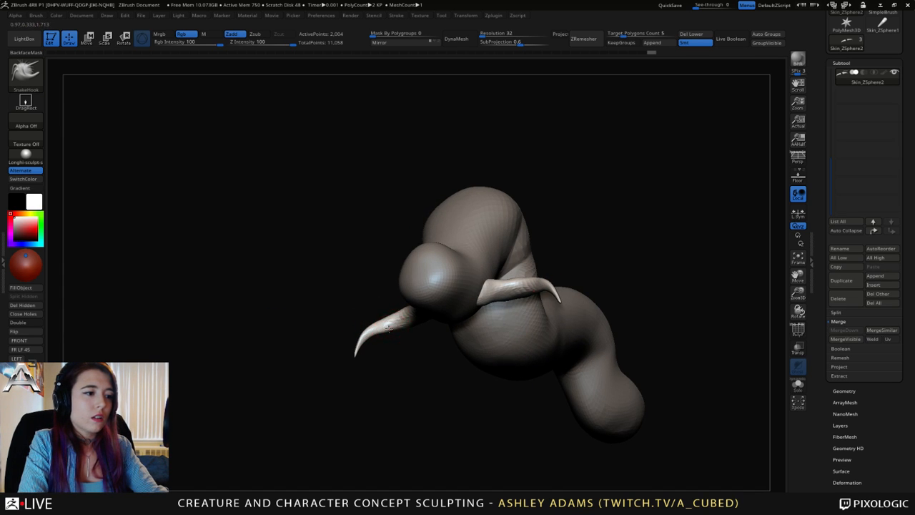
key(shift)
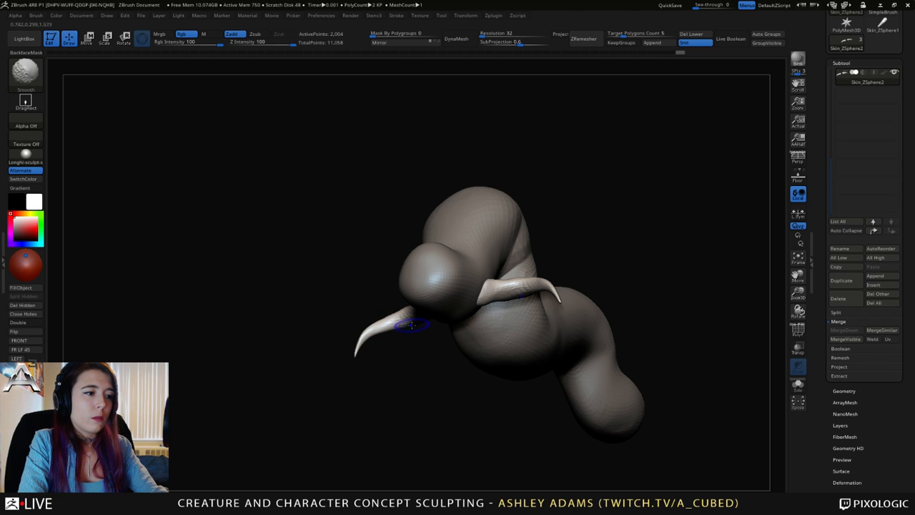
mouse_move(412, 325)
right_down()
mouse_move(404, 311)
mouse_move(419, 303)
mouse_move(408, 288)
mouse_move(389, 357)
mouse_move(378, 313)
mouse_move(390, 289)
right_up()
key(shift)
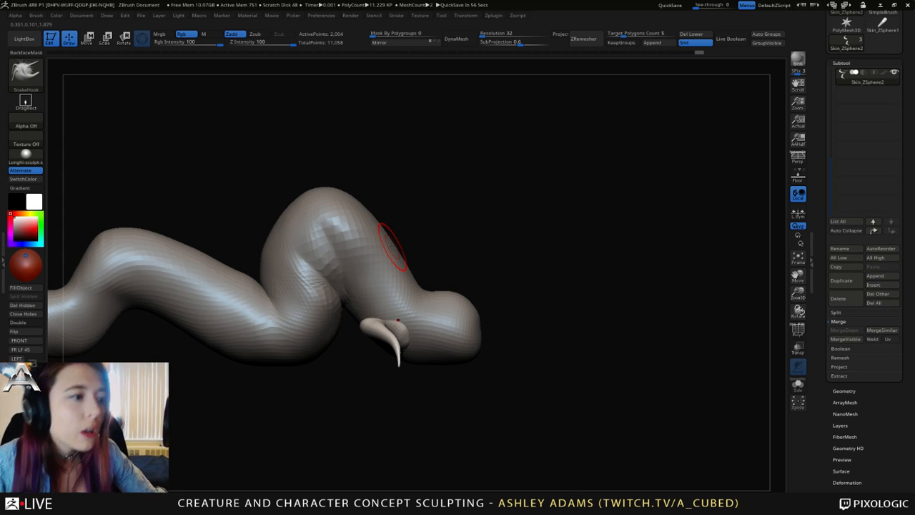
Try to duplicate the limb pair further back along the body with the move gizmo.
right_drag(307, 194, 429, 243)
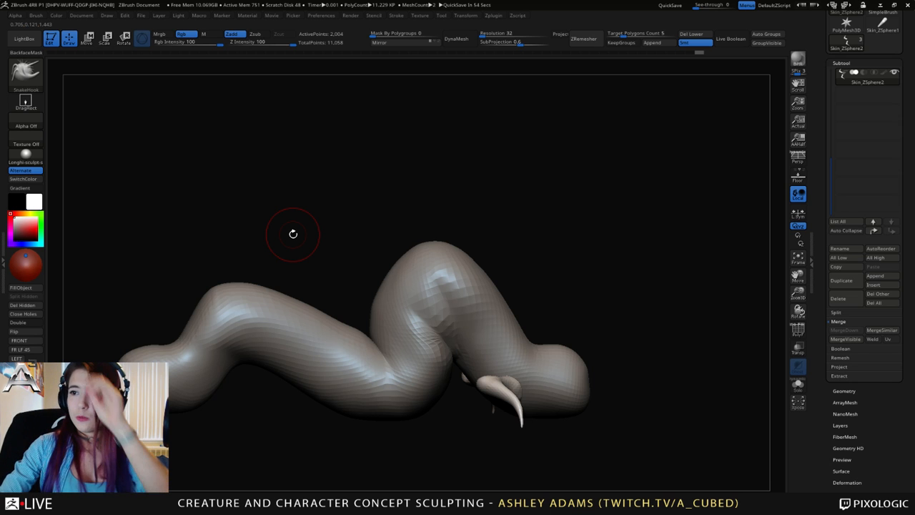
right_drag(512, 331, 504, 277)
key(w)
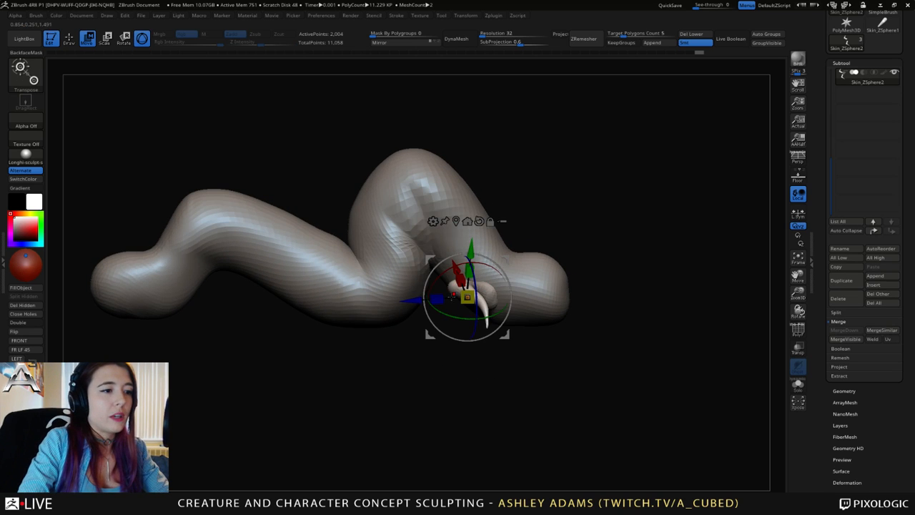
mouse_move(428, 305)
mouse_down()
mouse_move(323, 299)
mouse_move(412, 296)
mouse_move(376, 301)
mouse_up()
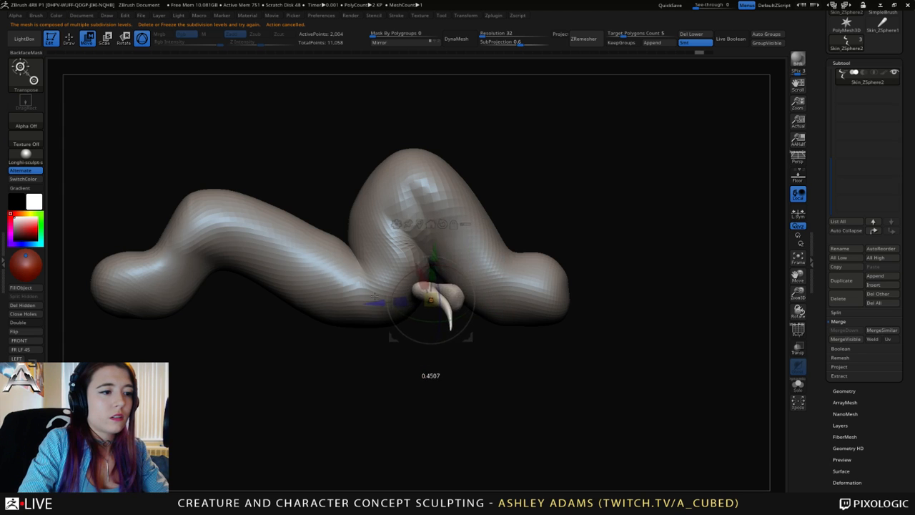
key(ctrl+z)
Delete the limbs' lower subdivision levels and place a tilted copy of the pair behind and above the original.
click(844, 391)
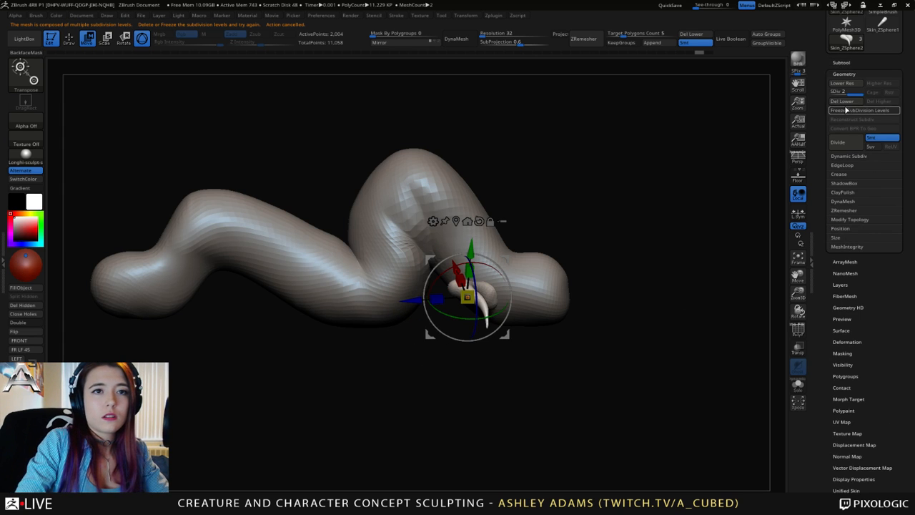
ctrl+drag(407, 301, 372, 293)
drag(438, 266, 446, 263)
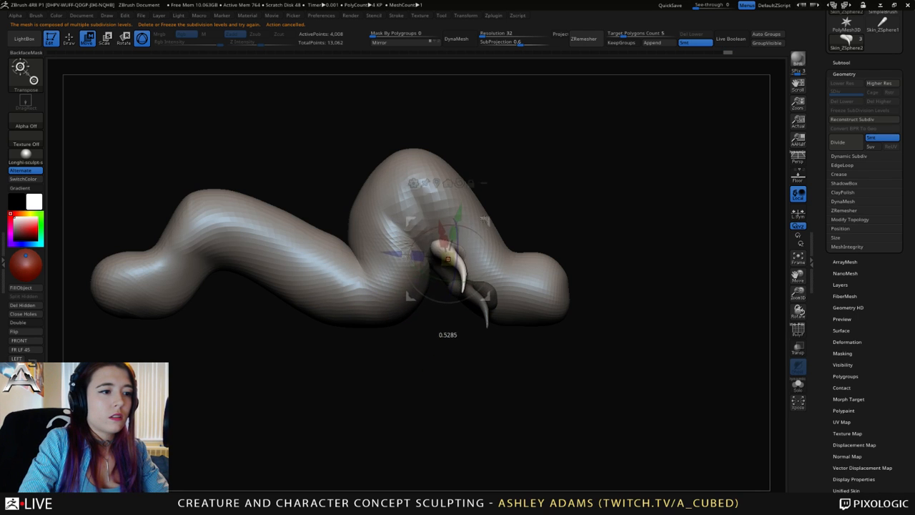
mouse_move(530, 197)
mouse_down()
mouse_move(493, 206)
mouse_move(528, 196)
mouse_move(537, 212)
mouse_move(503, 238)
mouse_move(487, 226)
mouse_move(497, 234)
mouse_up()
drag(500, 272, 487, 300)
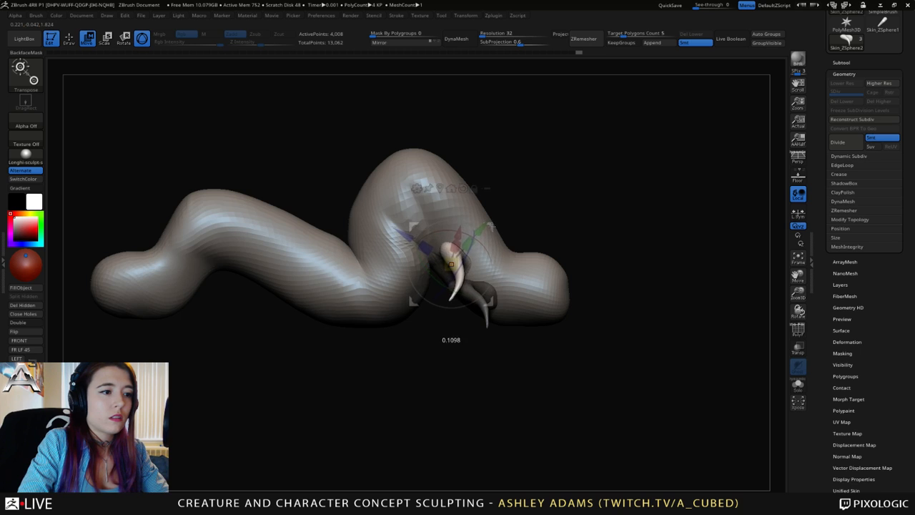
Pull the duplicated limb pair's lower segments in toward the body with SnakeHook and smooth their bends.
drag(547, 250, 503, 243)
key(q)
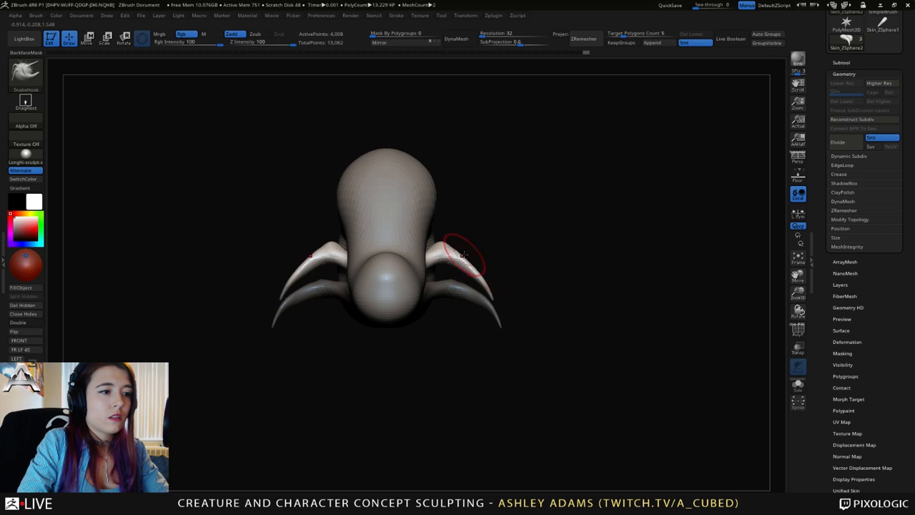
key(space)
drag(488, 290, 464, 275)
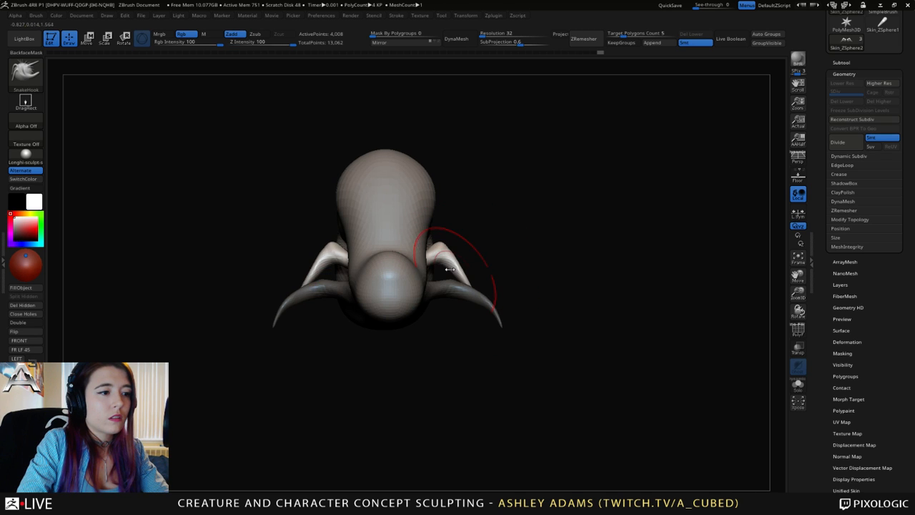
drag(308, 265, 438, 258)
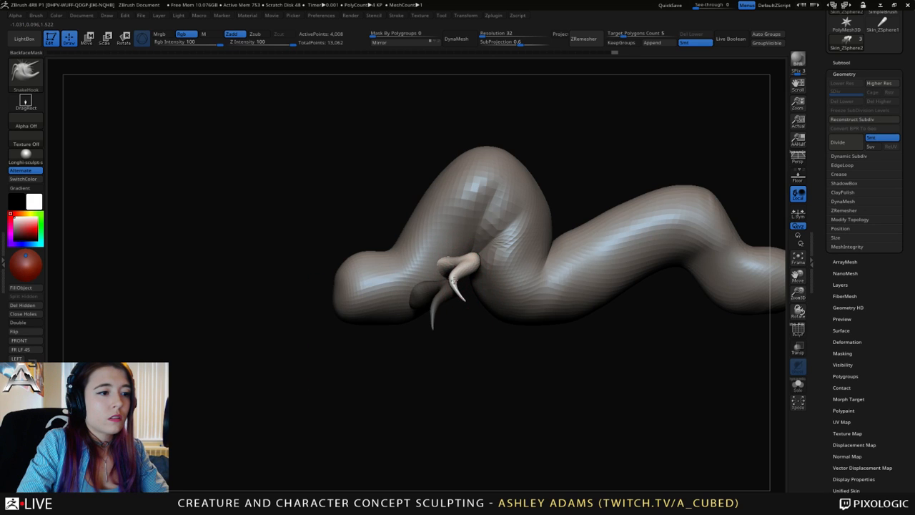
shift+drag(476, 265, 491, 270)
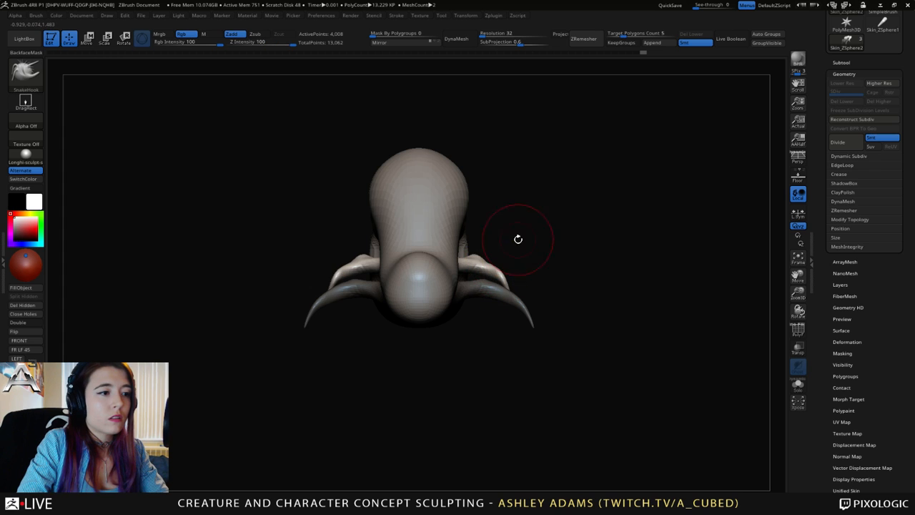
Split the masked limbs from the duplicated pair into a separate subtool.
click(851, 62)
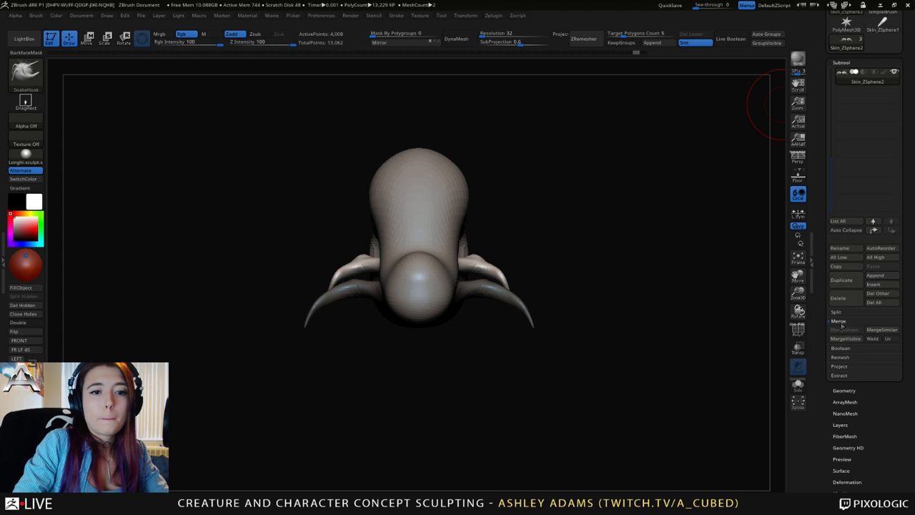
click(839, 312)
click(853, 359)
shift+right_drag(378, 302, 492, 270)
right_click(444, 346)
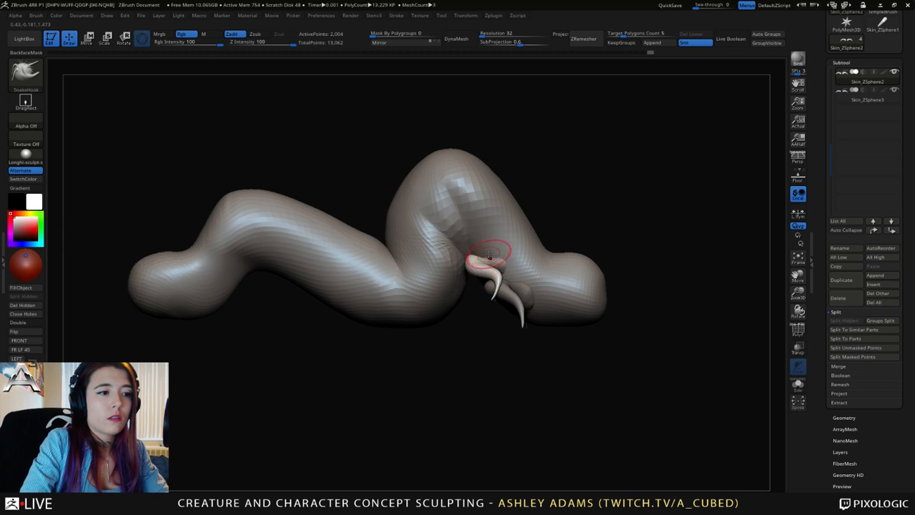
Select the front limb pair and adjust its lower segments and tips with SnakeHook.
mouse_move(492, 300)
right_down()
mouse_move(494, 307)
mouse_move(484, 268)
mouse_move(509, 267)
mouse_move(512, 252)
mouse_move(478, 245)
mouse_move(472, 280)
right_up()
alt+click(469, 307)
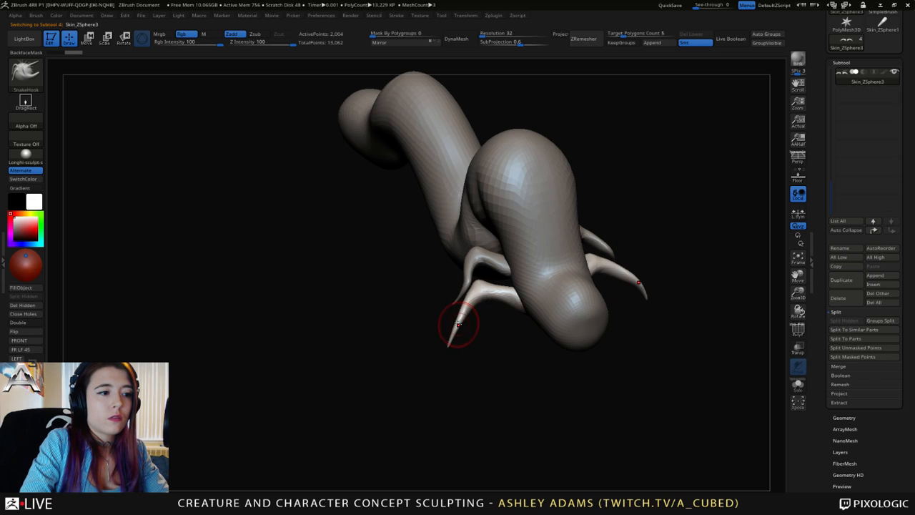
drag(458, 327, 462, 324)
mouse_move(463, 313)
right_down()
mouse_move(477, 307)
mouse_move(460, 322)
right_up()
Select the second limb pair and place a copy of it higher up, on the sides of the body's front hump.
alt+click(464, 306)
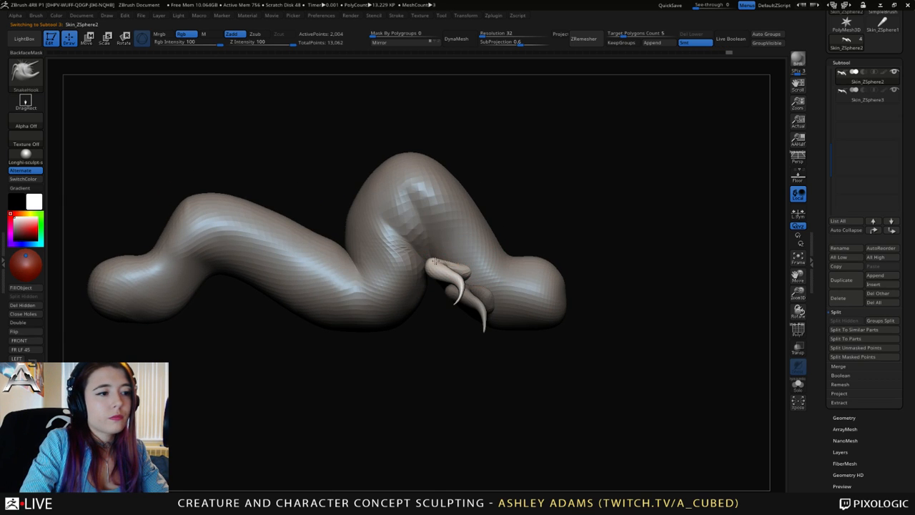
mouse_move(437, 262)
right_down()
mouse_move(530, 221)
mouse_move(530, 187)
mouse_move(511, 156)
mouse_move(602, 114)
mouse_move(603, 122)
right_up()
key(w)
key(q)
key(space)
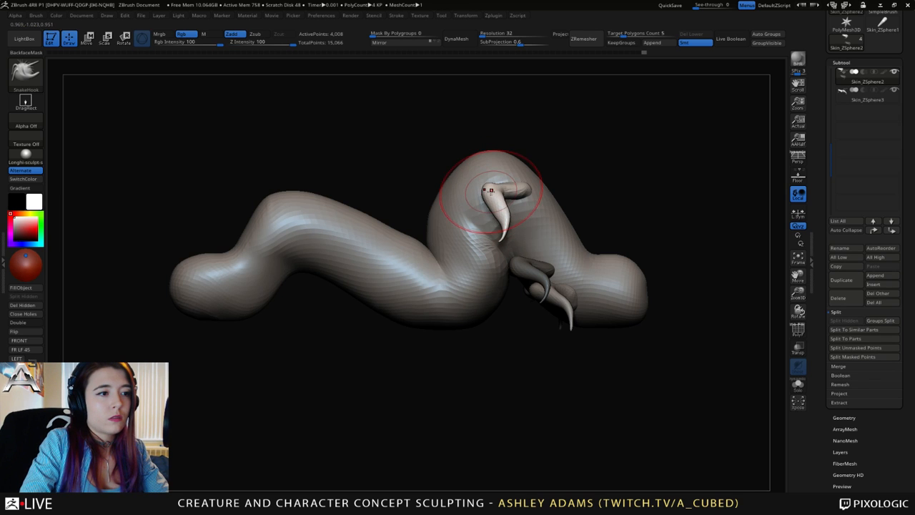
Reshape the hump's limb pair with SnakeHook, spreading it outward and drawing the lower segments into longer, curved arcs.
right_drag(509, 170, 532, 215)
key(space)
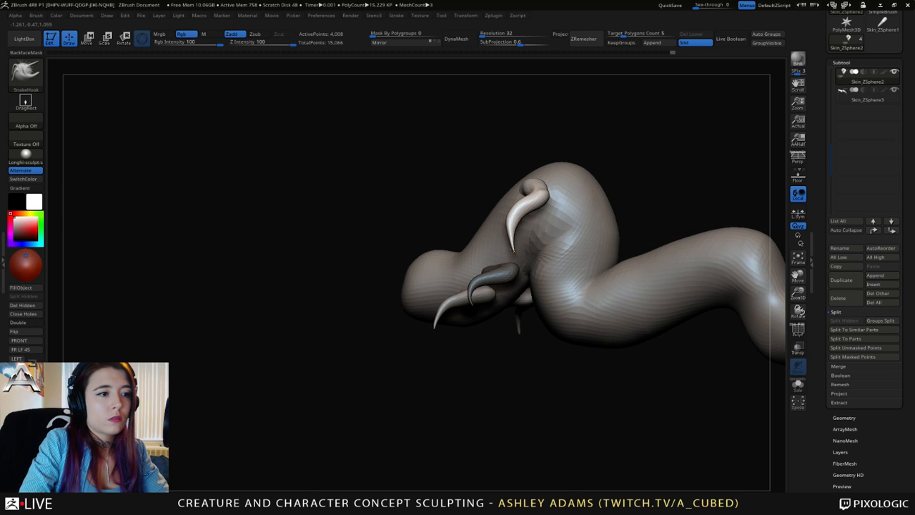
right_drag(507, 242, 439, 190)
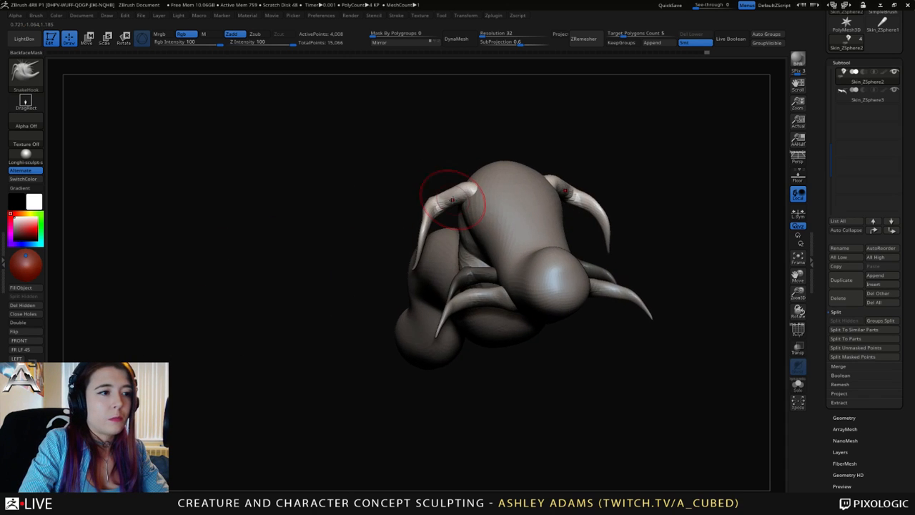
mouse_move(535, 188)
right_down()
mouse_move(482, 236)
mouse_move(459, 215)
right_up()
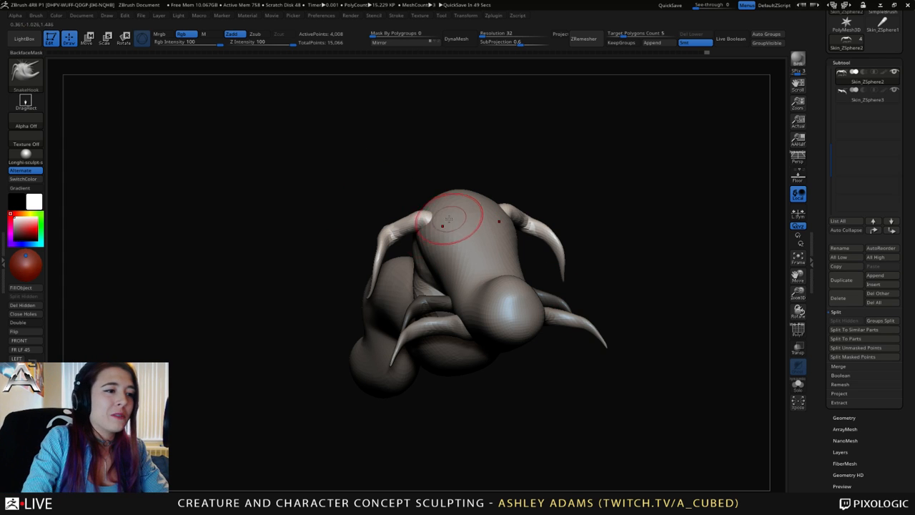
mouse_move(365, 231)
mouse_down()
mouse_move(361, 215)
mouse_move(377, 236)
mouse_move(377, 274)
mouse_move(386, 229)
mouse_up()
key(space)
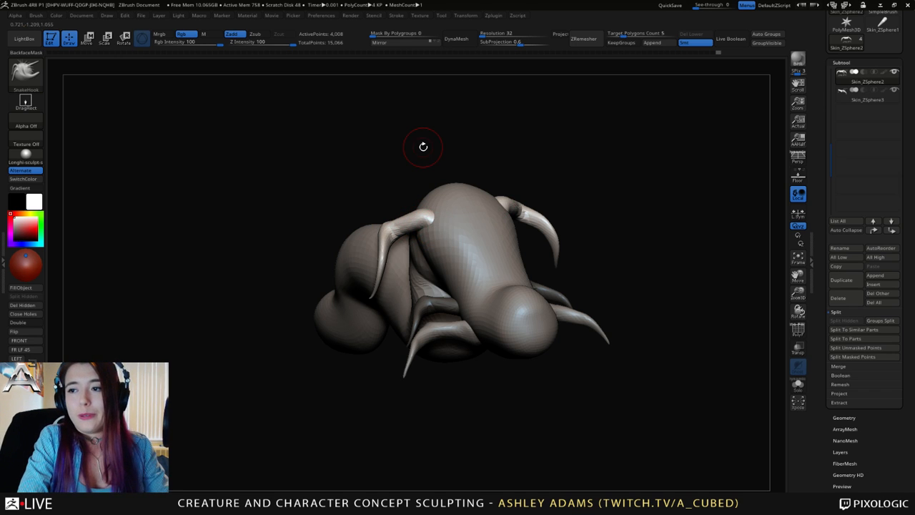
right_drag(383, 217, 329, 268)
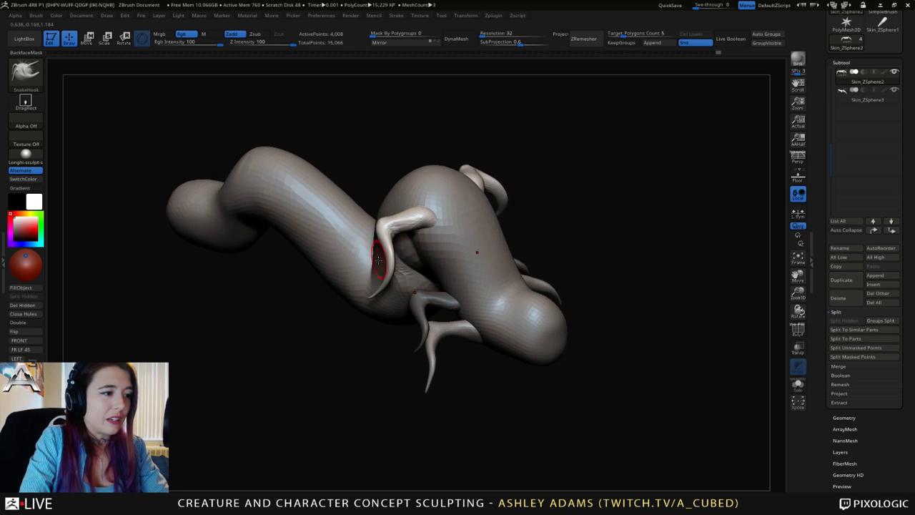
right_drag(479, 251, 341, 248)
key(space)
drag(441, 238, 340, 193)
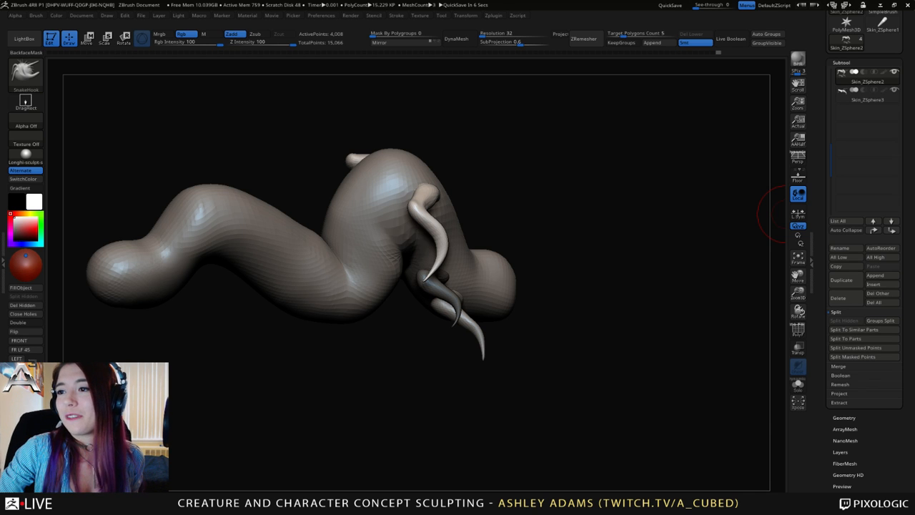
Thicken the upper segments of the hump's limb pair where they join the body with the Inflat brush.
mouse_move(773, 207)
mouse_down()
mouse_move(429, 174)
mouse_move(453, 147)
mouse_move(469, 231)
mouse_up()
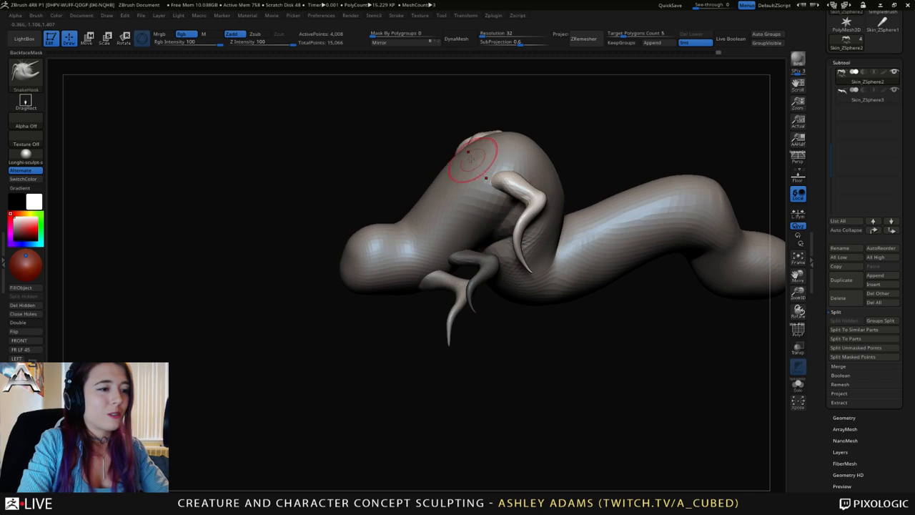
key(b)
key(i)
key(n)
drag(512, 170, 510, 174)
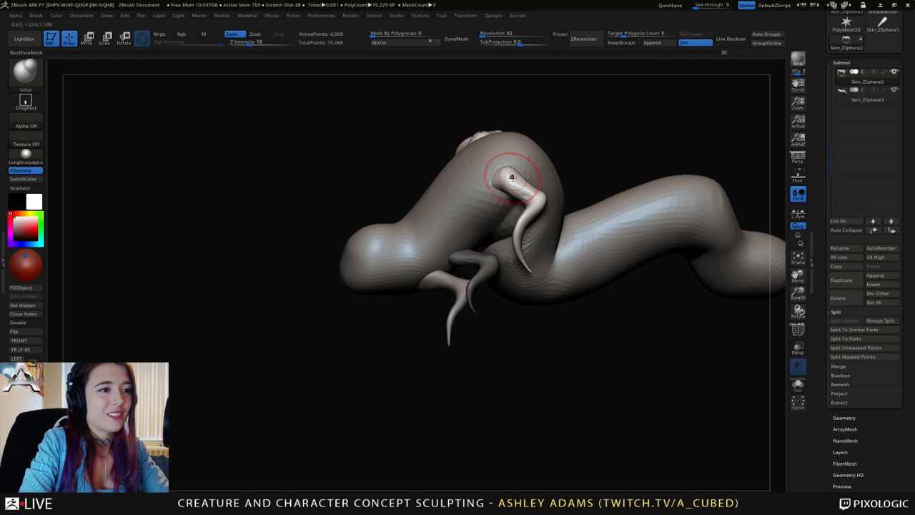
mouse_move(510, 172)
right_down()
mouse_move(572, 176)
mouse_move(445, 165)
mouse_move(458, 179)
right_up()
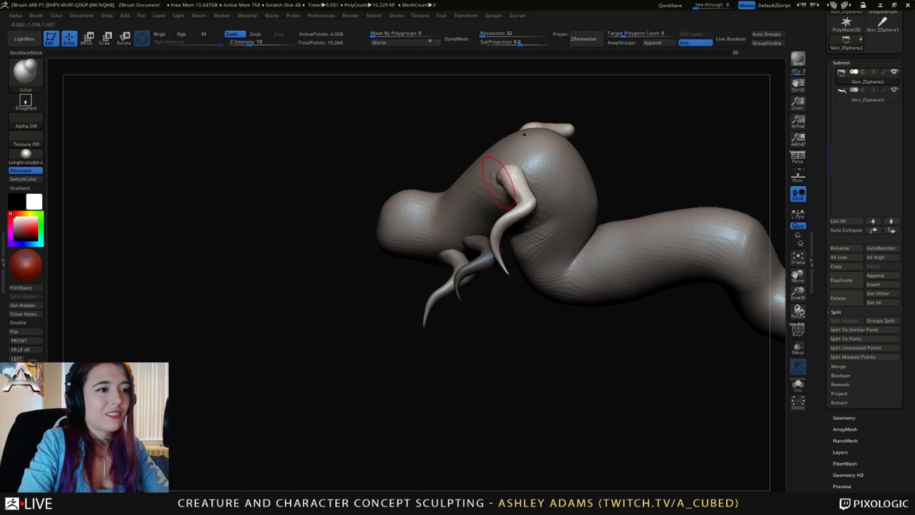
drag(497, 175, 499, 180)
right_drag(499, 180, 513, 184)
mouse_move(514, 184)
mouse_down()
mouse_move(523, 198)
mouse_move(517, 187)
mouse_up()
right_drag(524, 188, 526, 198)
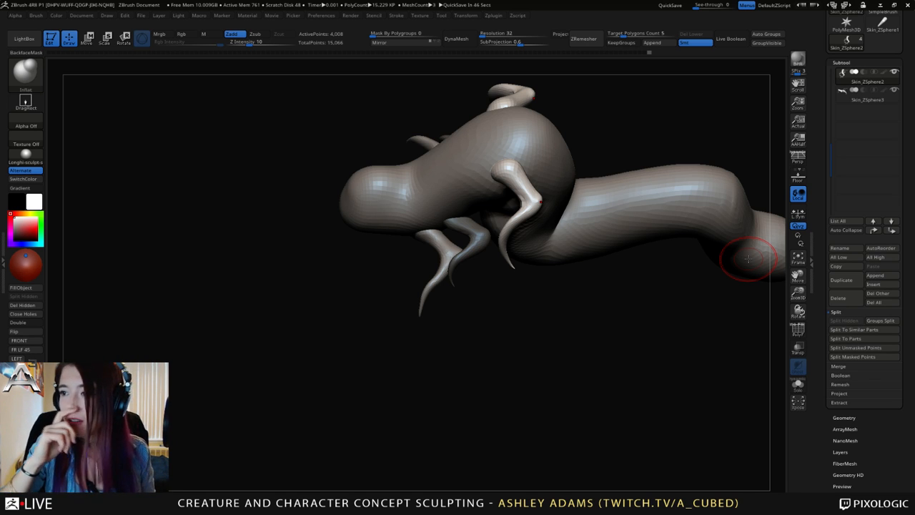
Split the masked second limb pair from the hump's pair into its own subtool.
mouse_move(748, 257)
mouse_down()
mouse_move(564, 204)
mouse_move(546, 231)
mouse_up()
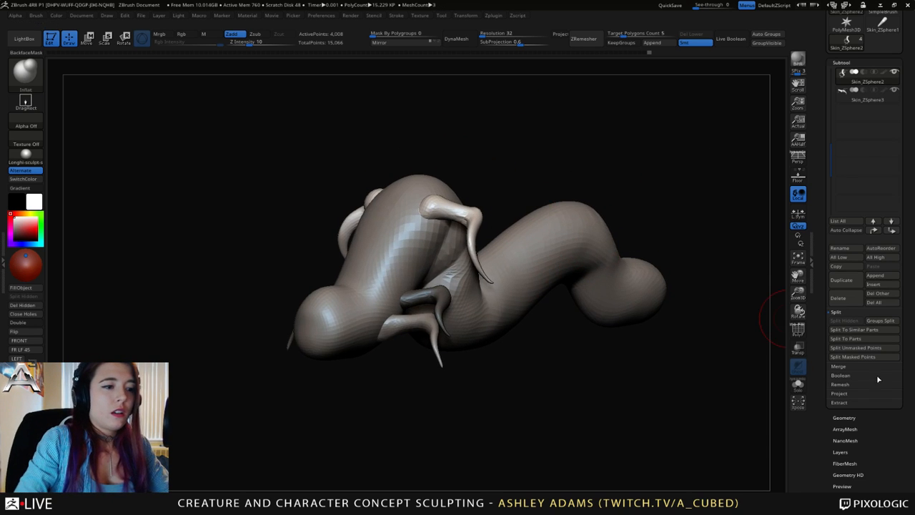
click(856, 357)
mouse_move(591, 290)
mouse_down()
mouse_move(450, 337)
mouse_move(432, 312)
mouse_up()
Select the small second limb pair and place a copy of it near the rear bend of the body.
alt+click(439, 290)
key(w)
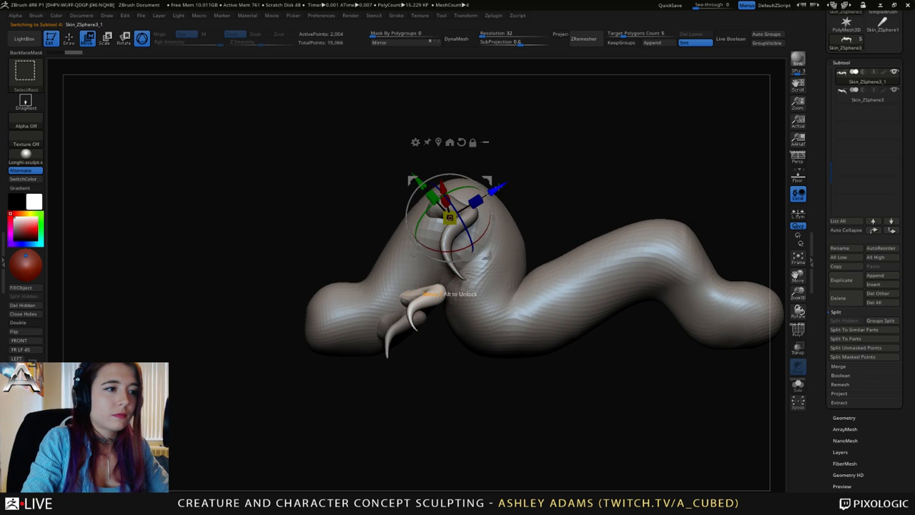
ctrl+drag(492, 181, 738, 137)
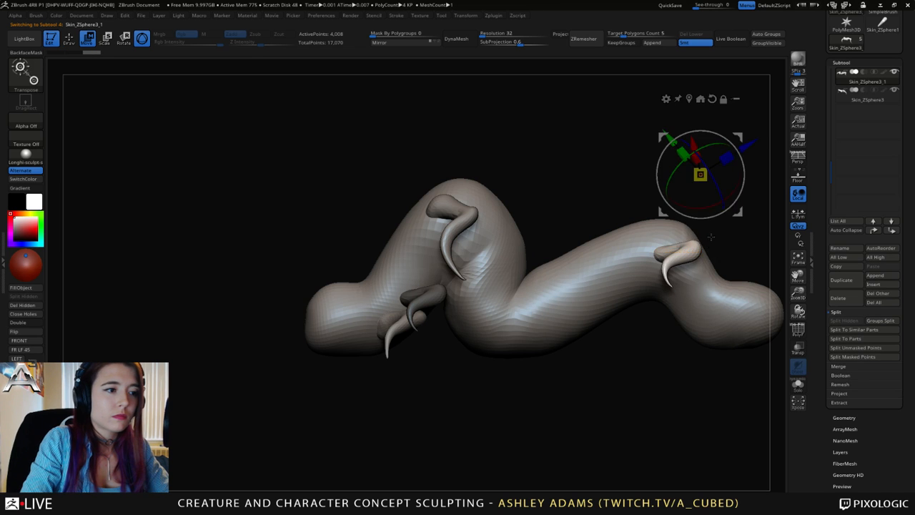
Pull the rear limb pair outward from the body with the SnakeHook brush.
key(q)
key(space)
key(b)
key(s)
key(h)
mouse_move(629, 204)
mouse_down()
mouse_move(698, 260)
mouse_move(687, 286)
mouse_up()
drag(658, 259, 664, 251)
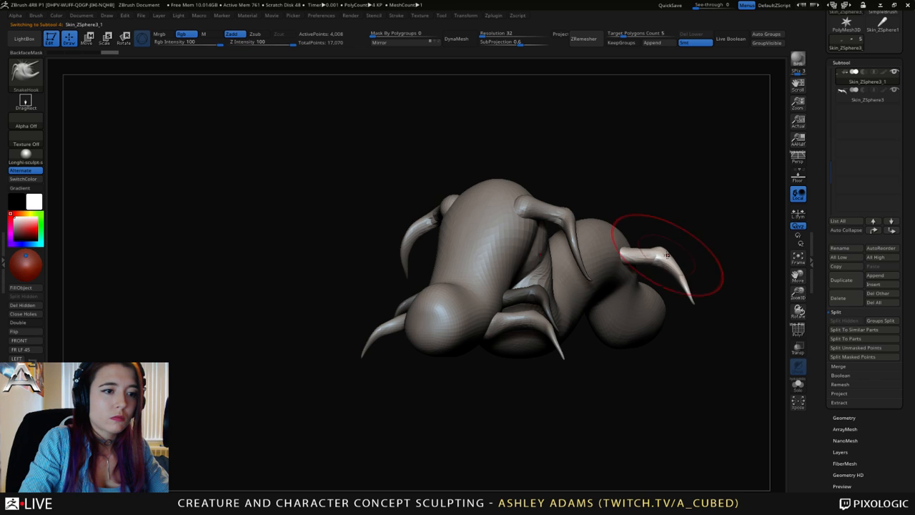
Place the gizmo at the rear limb's base, reset its orientation, and rotate the pair downward about 24 degrees.
key(r)
click(622, 251)
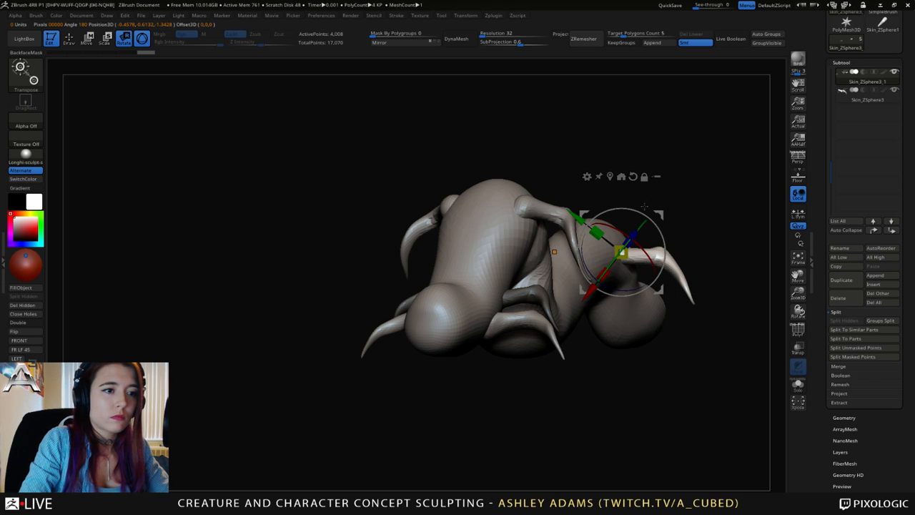
click(633, 176)
drag(651, 222, 627, 222)
drag(665, 260, 667, 265)
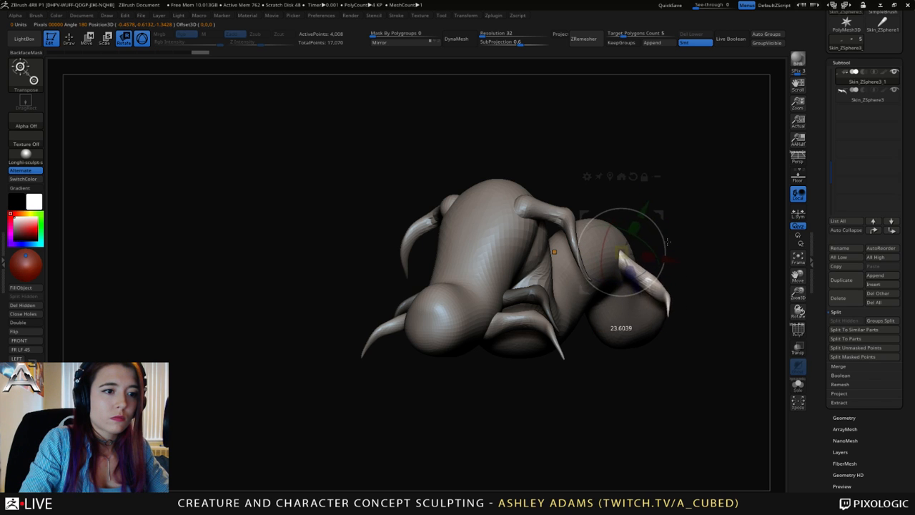
Lengthen the rear limb pair's lower segments and push its joints and tips outward with SnakeHook.
key(q)
drag(669, 307, 670, 317)
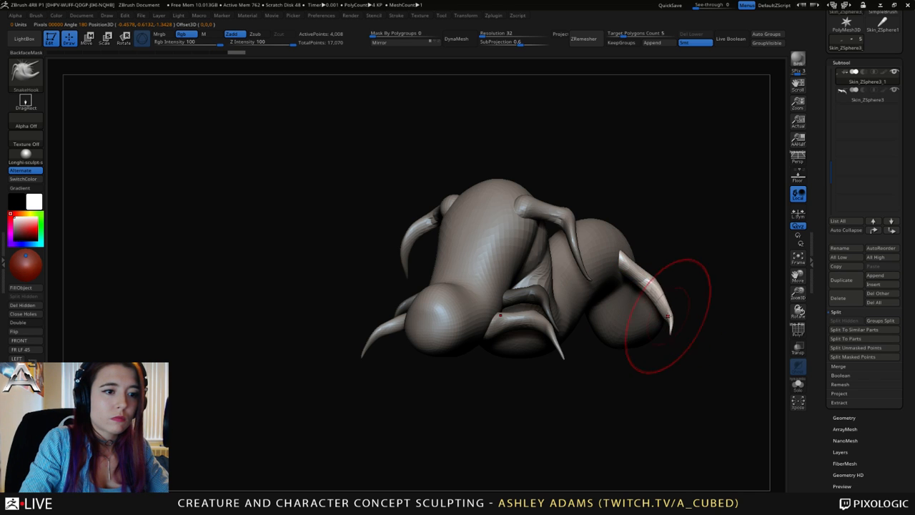
right_drag(670, 317, 573, 308)
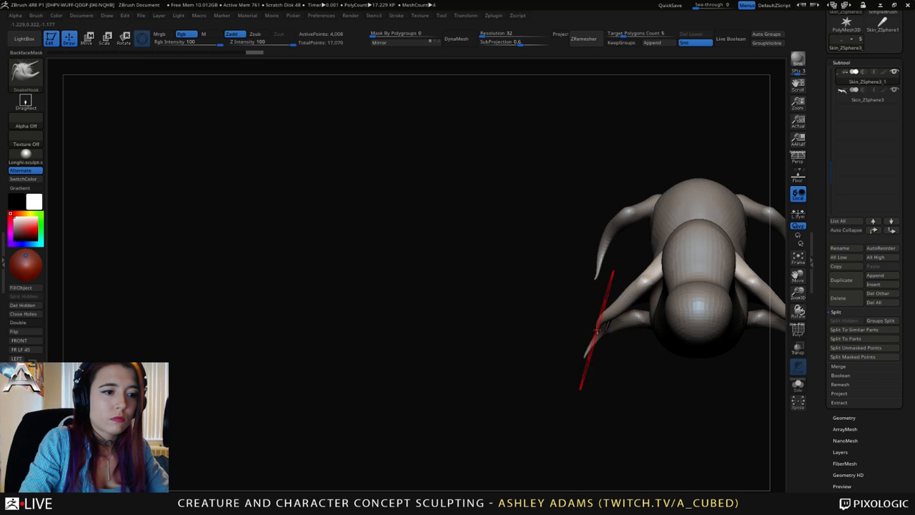
drag(602, 319, 592, 336)
alt+right_drag(624, 298, 541, 309)
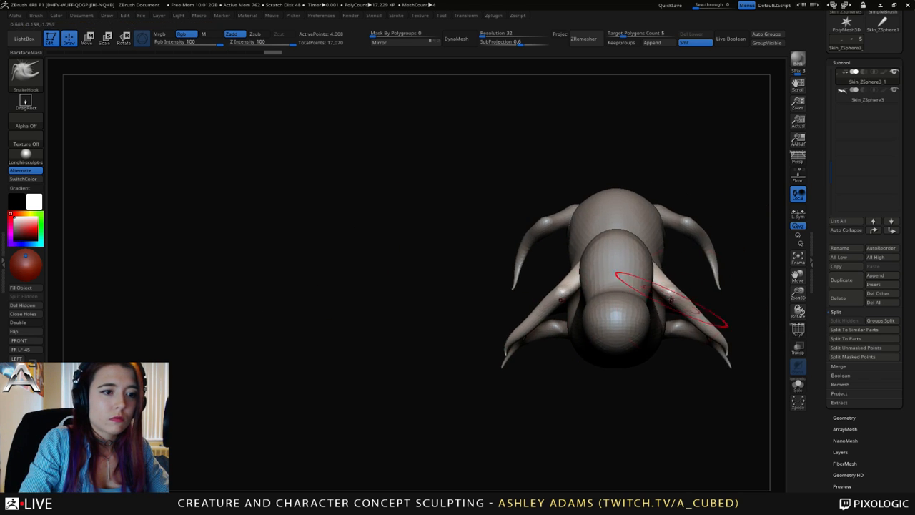
drag(670, 292, 683, 296)
drag(713, 333, 722, 338)
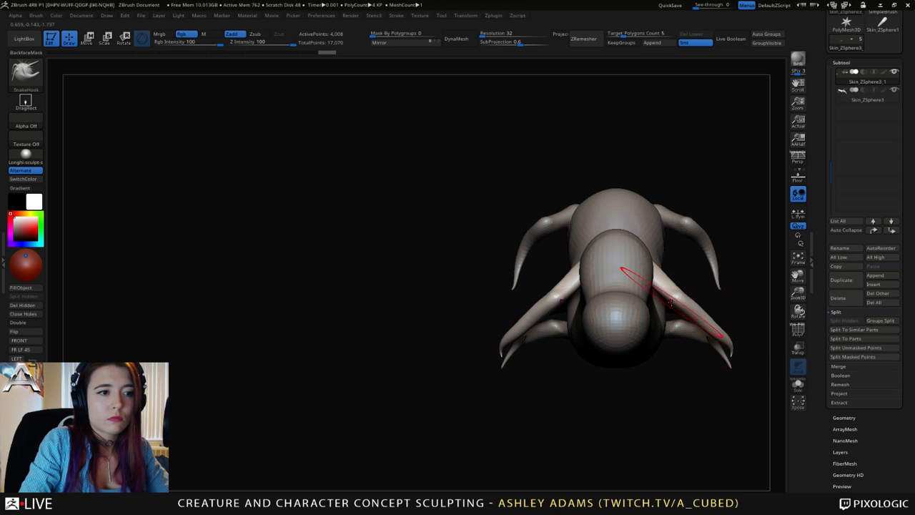
Bend the rear limb pair in side view with SnakeHook, sweeping its lower segments forward from the elbow into tapered tips.
right_drag(675, 304, 528, 311)
key(space)
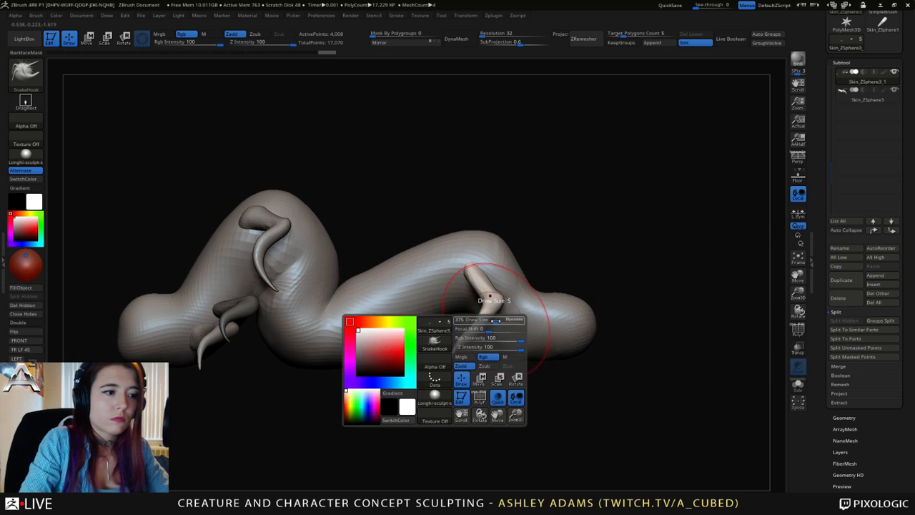
mouse_move(489, 321)
mouse_down()
mouse_move(458, 335)
mouse_move(448, 363)
mouse_up()
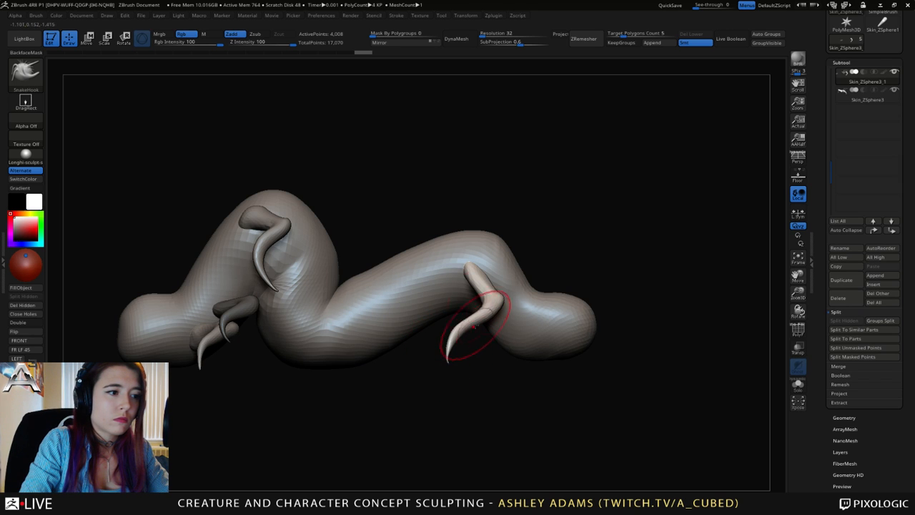
mouse_move(459, 337)
right_down()
mouse_move(491, 306)
mouse_move(509, 316)
mouse_move(500, 314)
right_up()
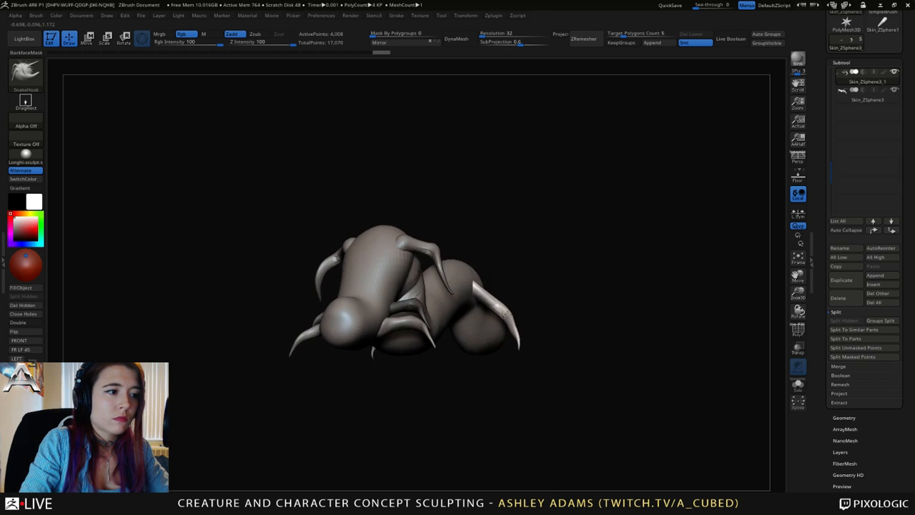
Select the body and thicken its front arch around the limb bases with the Inflat brush, undoing the last stroke.
alt+right_drag(432, 308, 445, 384)
alt+click(393, 298)
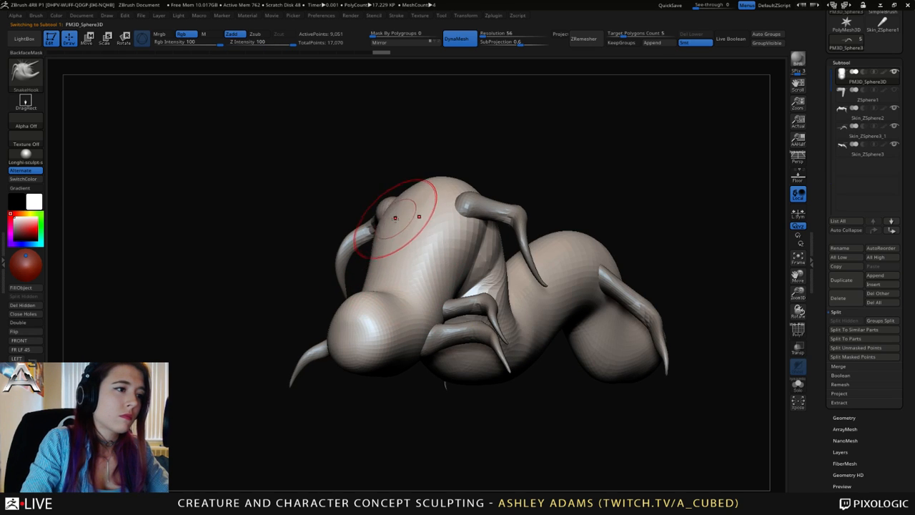
key(b)
key(i)
key(n)
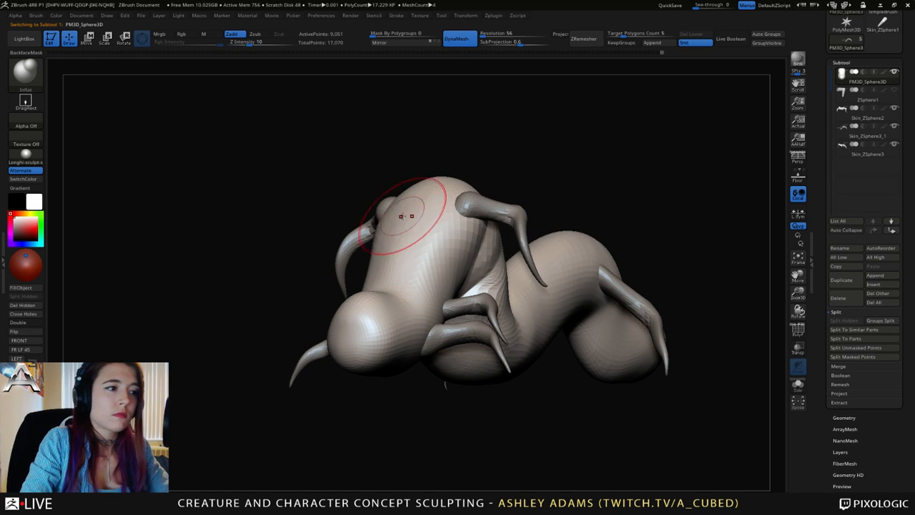
alt+right_drag(408, 246, 516, 241)
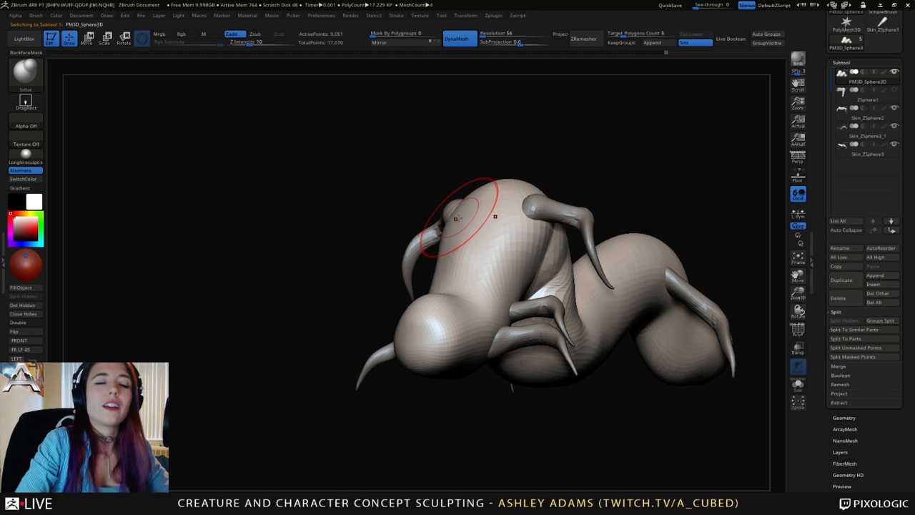
shift+right_drag(501, 194, 480, 219)
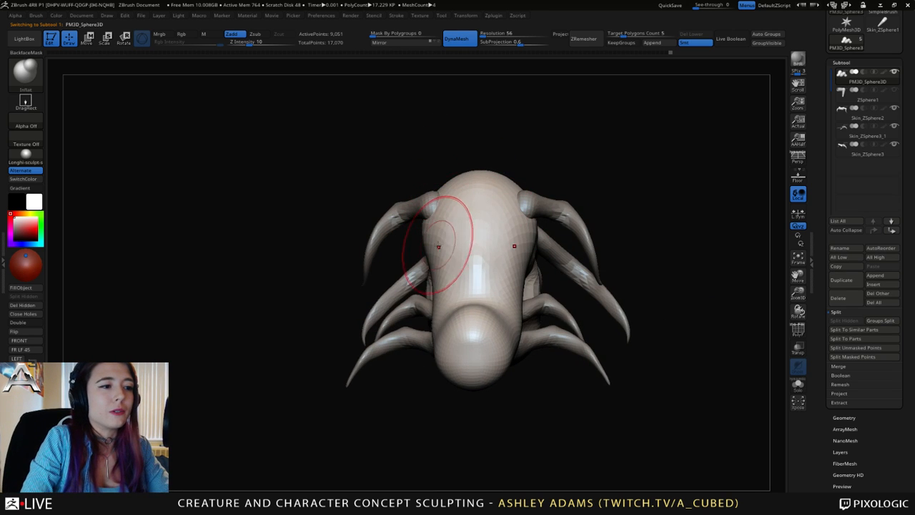
right_drag(439, 248, 435, 286)
key(space)
drag(431, 187, 445, 186)
drag(423, 224, 432, 189)
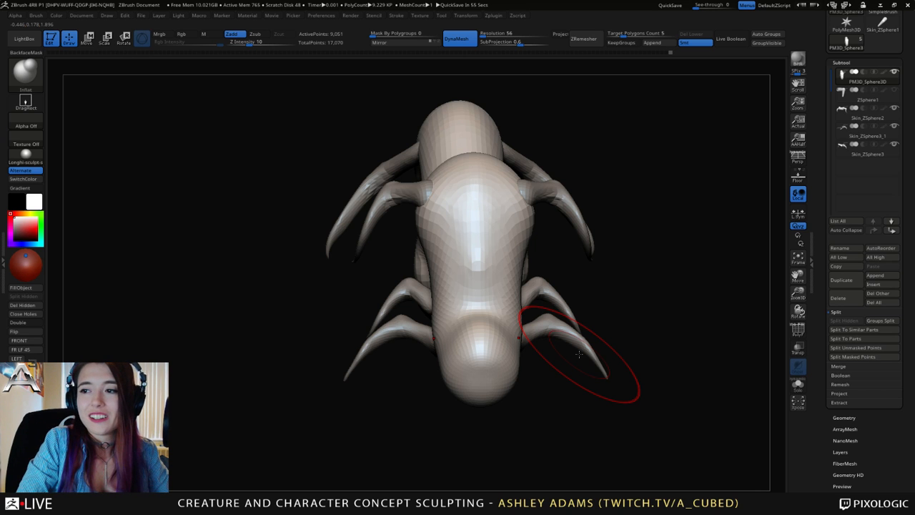
right_drag(535, 292, 475, 321)
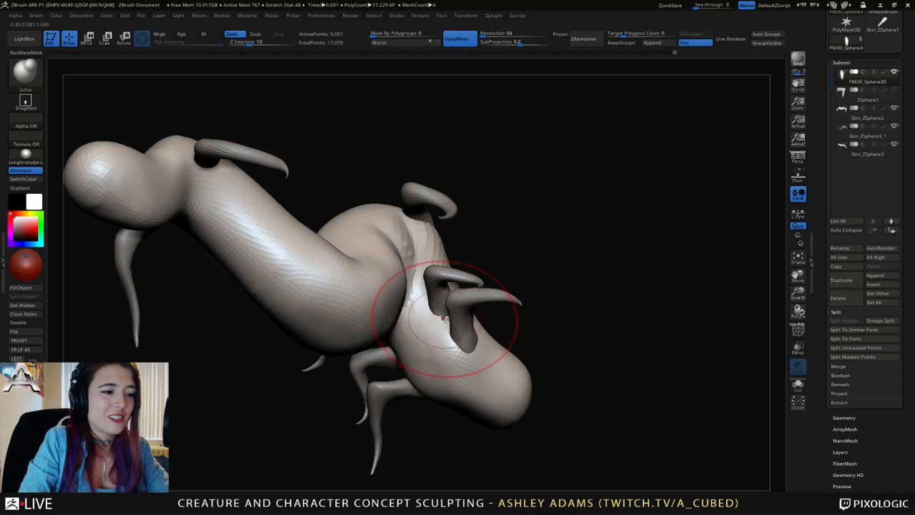
key(ctrl)
key(ctrl+z)
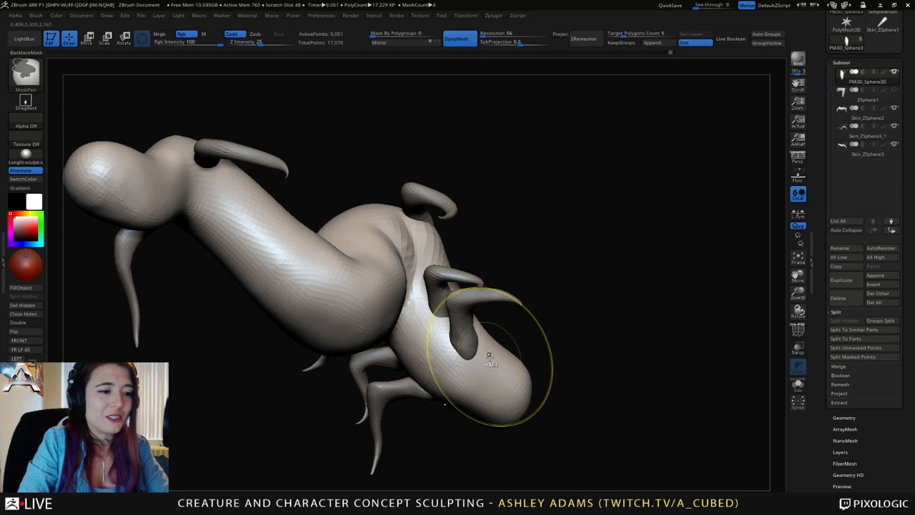
Refine the body's profile between the front end bulge and front arch in side view with the SnakeHook brush.
mouse_move(505, 369)
alt+right_down()
mouse_move(522, 337)
mouse_move(483, 347)
mouse_move(493, 343)
mouse_move(493, 374)
mouse_move(544, 336)
mouse_move(554, 343)
mouse_move(543, 325)
mouse_move(521, 321)
alt+right_up()
key(space)
key(b)
key(s)
key(h)
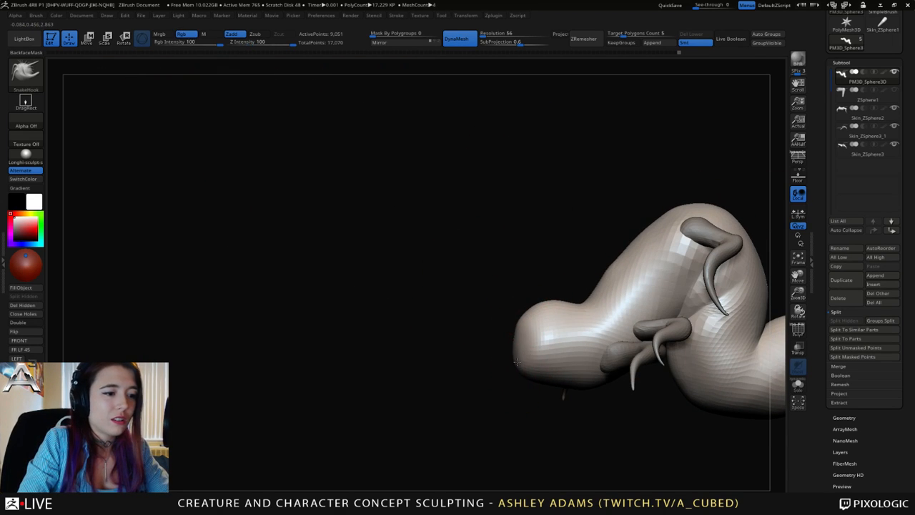
right_drag(539, 330, 542, 317)
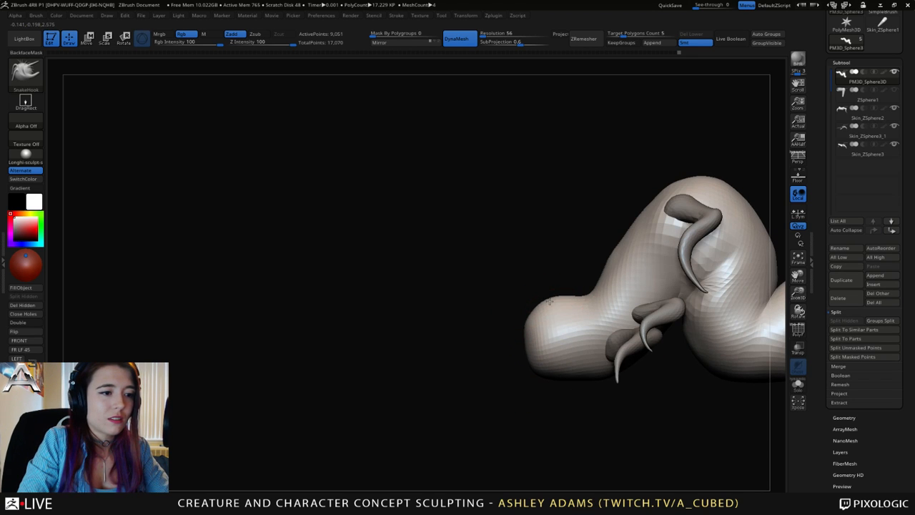
right_drag(597, 250, 608, 247)
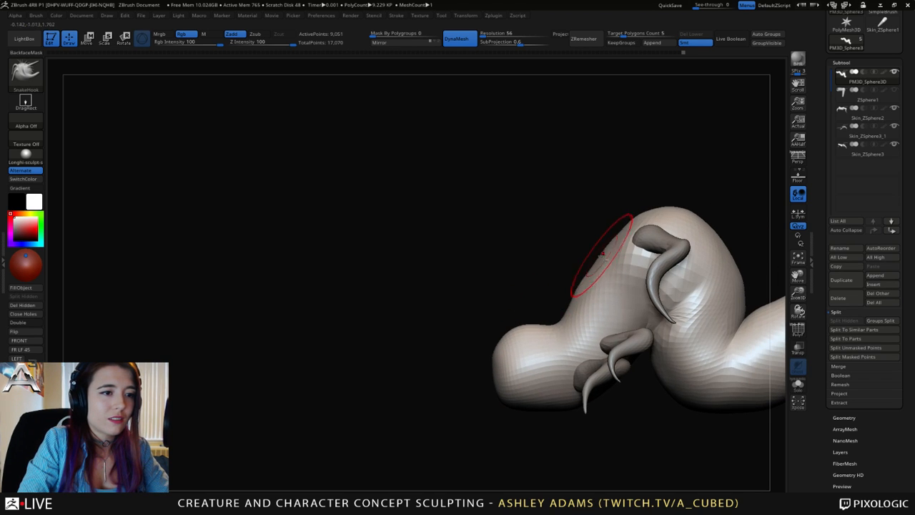
key(shift)
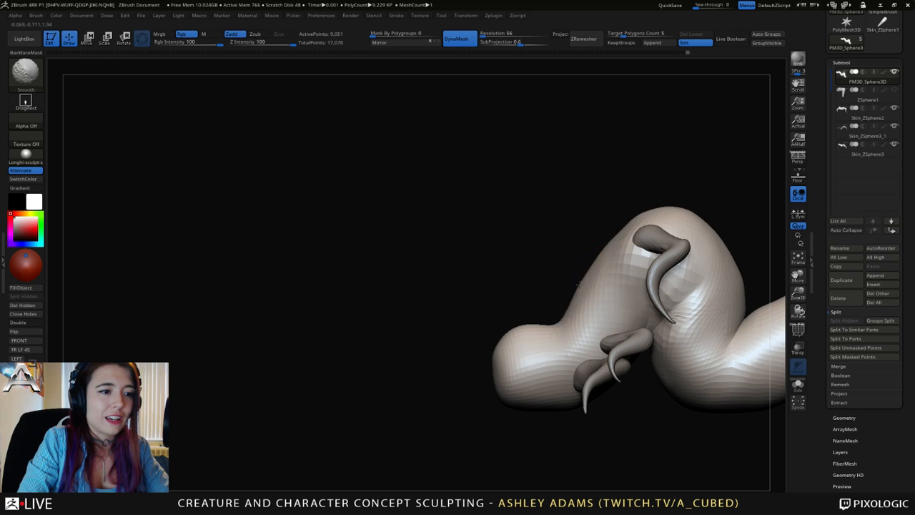
right_drag(623, 227, 478, 247)
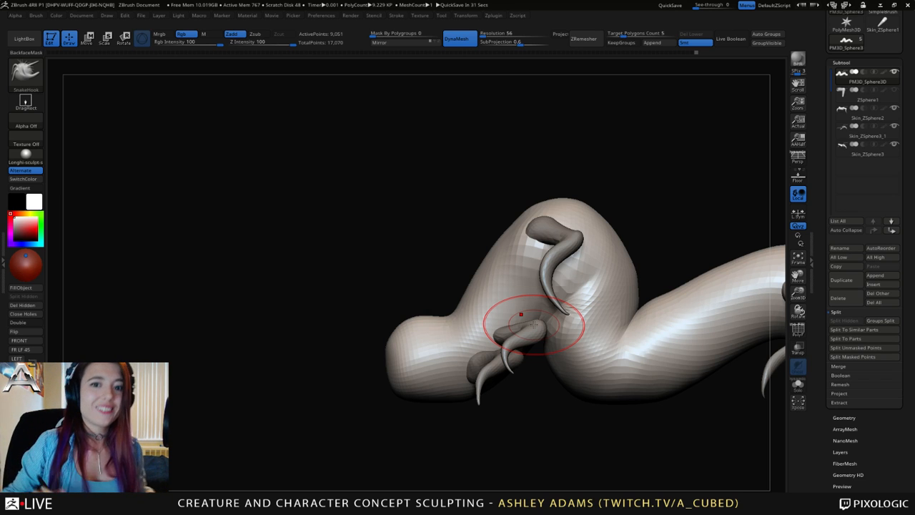
mouse_move(472, 257)
mouse_down()
mouse_move(542, 229)
mouse_move(547, 292)
mouse_move(627, 235)
mouse_move(572, 233)
mouse_up()
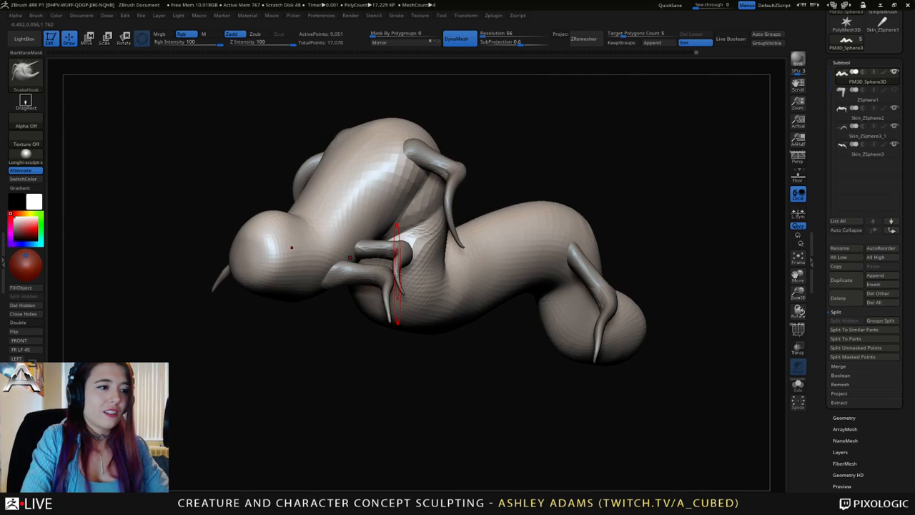
drag(307, 333, 358, 314)
drag(397, 159, 447, 297)
Inflate the side of the front arch above the lower limb pairs with an adjusted Inflat brush.
key(b)
key(i)
key(n)
right_click(415, 282)
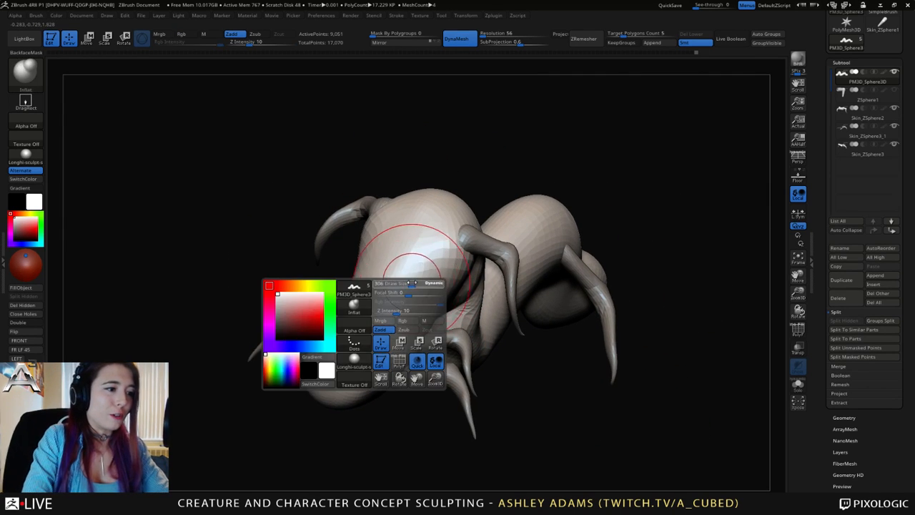
right_drag(372, 276, 443, 314)
drag(442, 316, 424, 343)
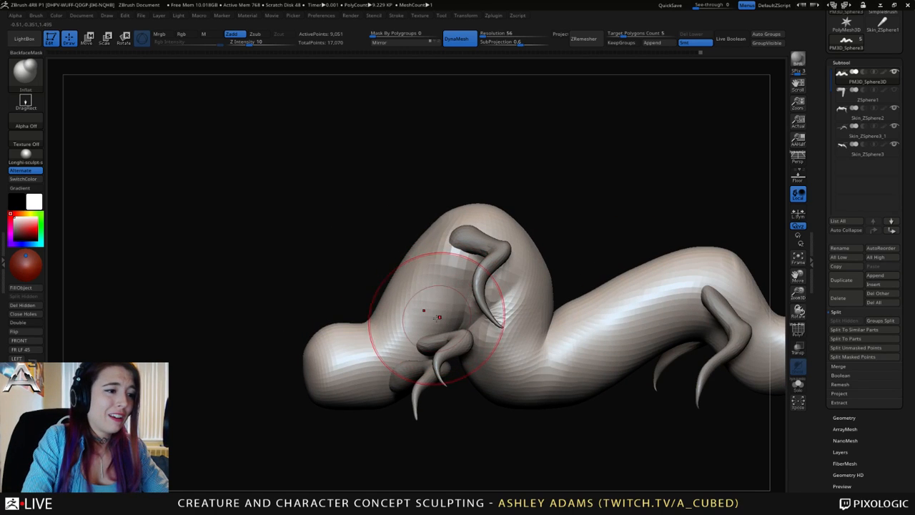
drag(433, 312, 423, 348)
mouse_move(425, 272)
right_down()
mouse_move(421, 302)
mouse_move(384, 301)
mouse_move(449, 324)
mouse_move(434, 331)
mouse_move(422, 357)
mouse_move(421, 403)
mouse_move(435, 409)
right_up()
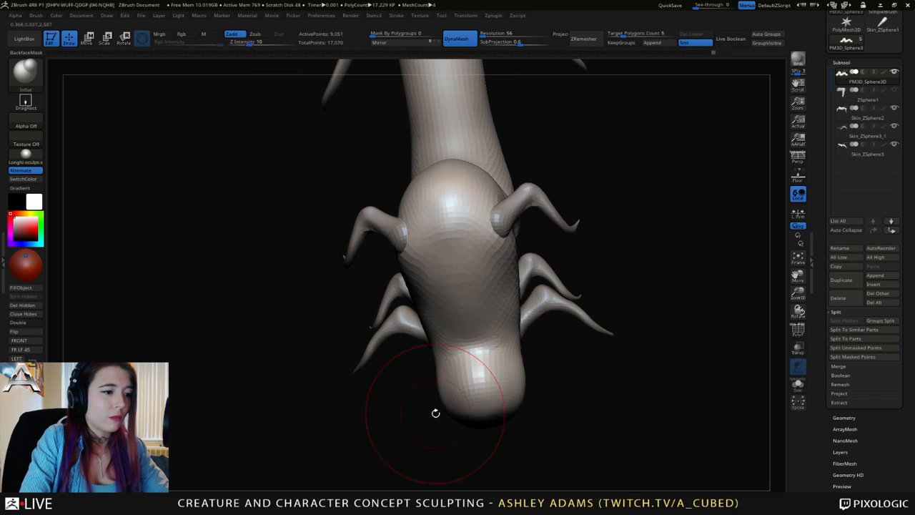
Inflate the underside of the long rear body section just ahead of the rear limb pair.
mouse_move(501, 306)
right_down()
mouse_move(469, 303)
mouse_move(537, 294)
right_up()
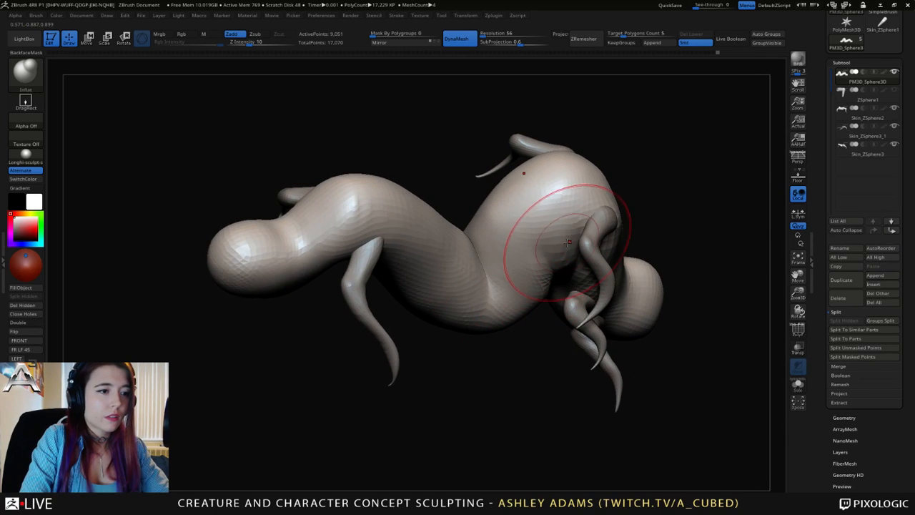
mouse_move(611, 294)
right_down()
mouse_move(555, 248)
mouse_move(514, 266)
right_up()
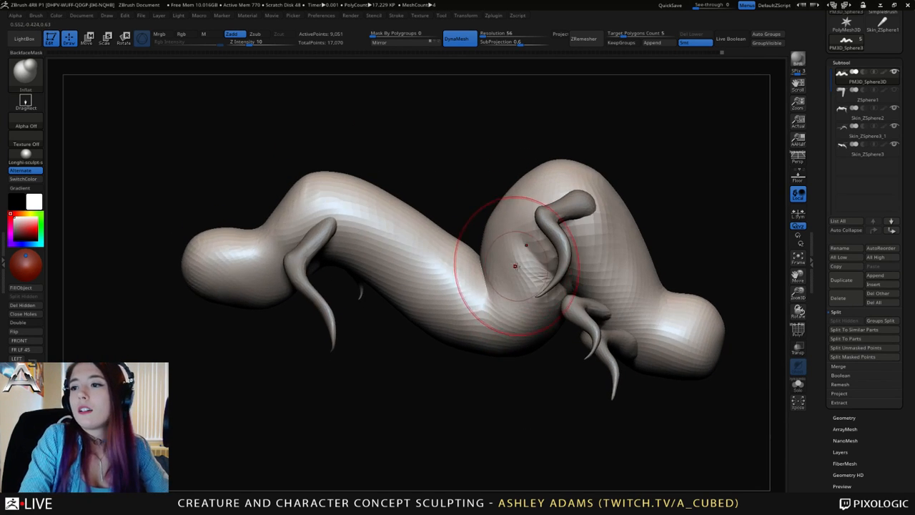
right_drag(492, 332, 495, 297)
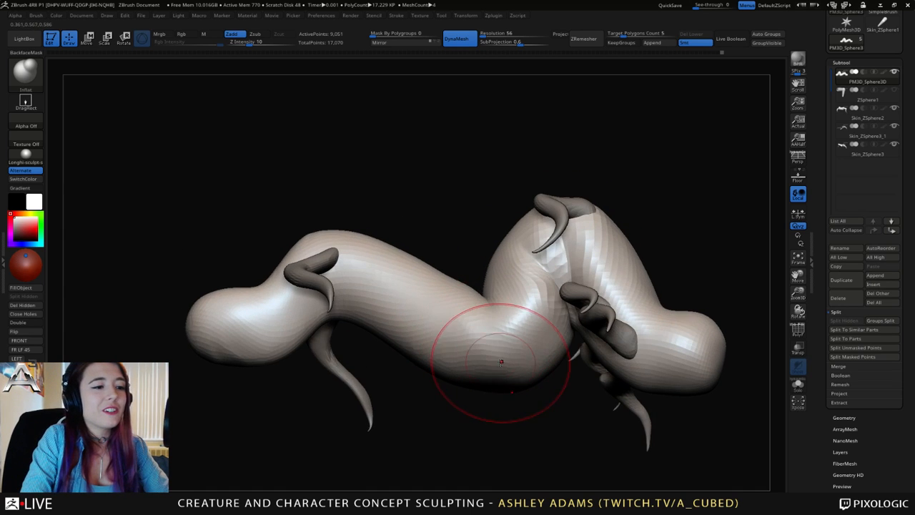
right_drag(490, 349, 477, 364)
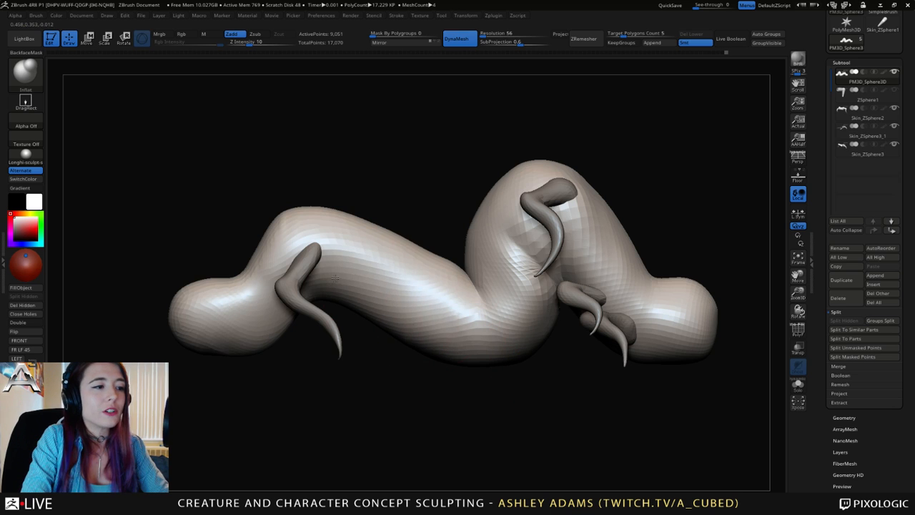
right_drag(335, 278, 437, 258)
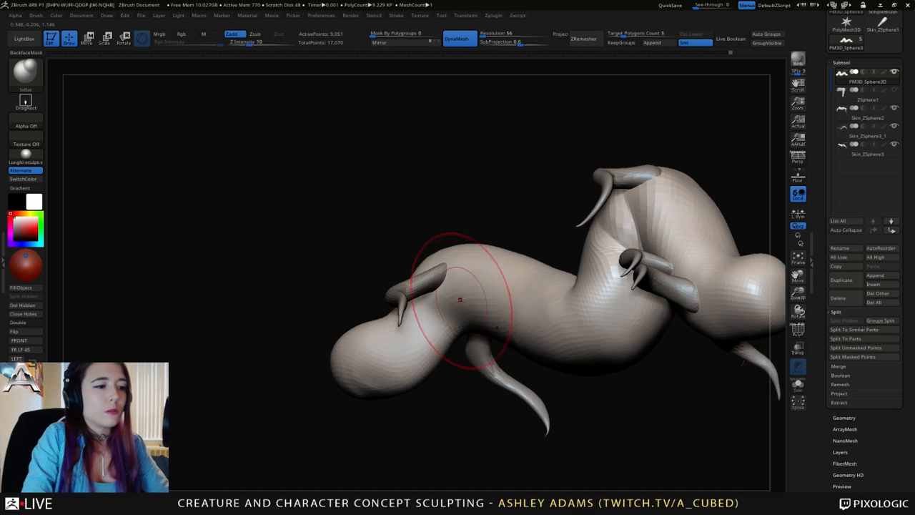
right_drag(469, 304, 474, 319)
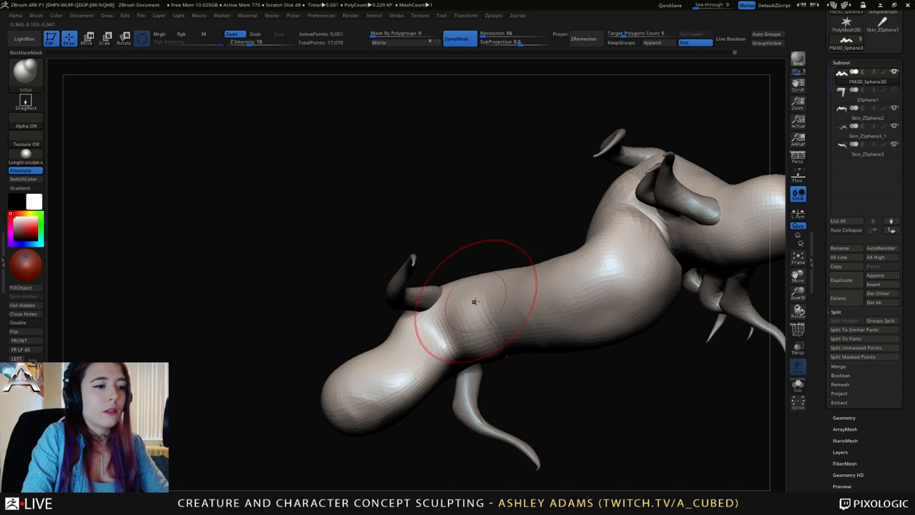
drag(495, 327, 516, 340)
drag(480, 301, 524, 340)
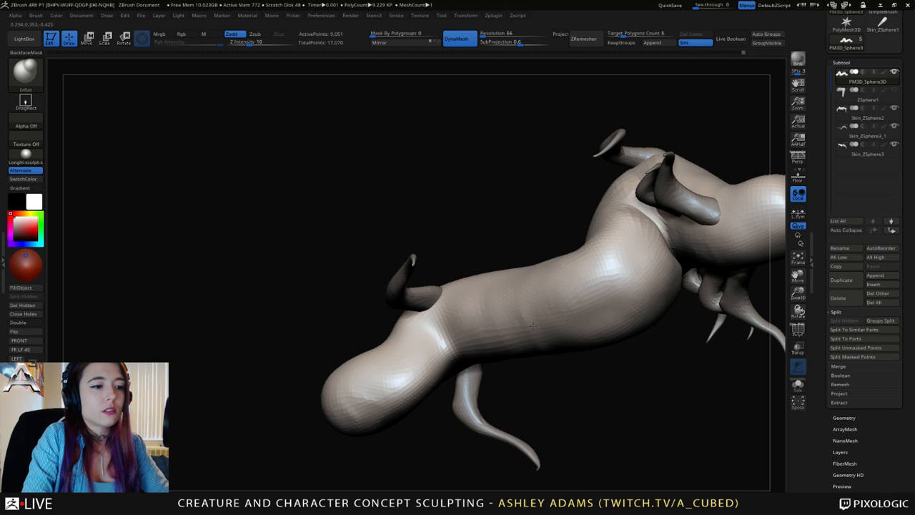
Smooth the inflated rear body section and the bend above the rear end bulge.
right_drag(533, 326, 519, 317)
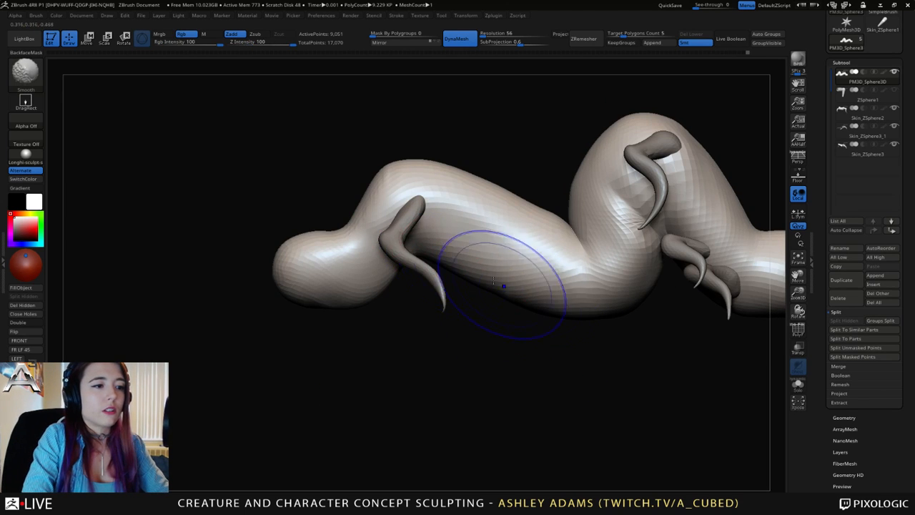
mouse_move(504, 286)
shift+mouse_down()
mouse_move(462, 265)
mouse_move(458, 250)
shift+mouse_up()
alt+right_drag(472, 219, 497, 270)
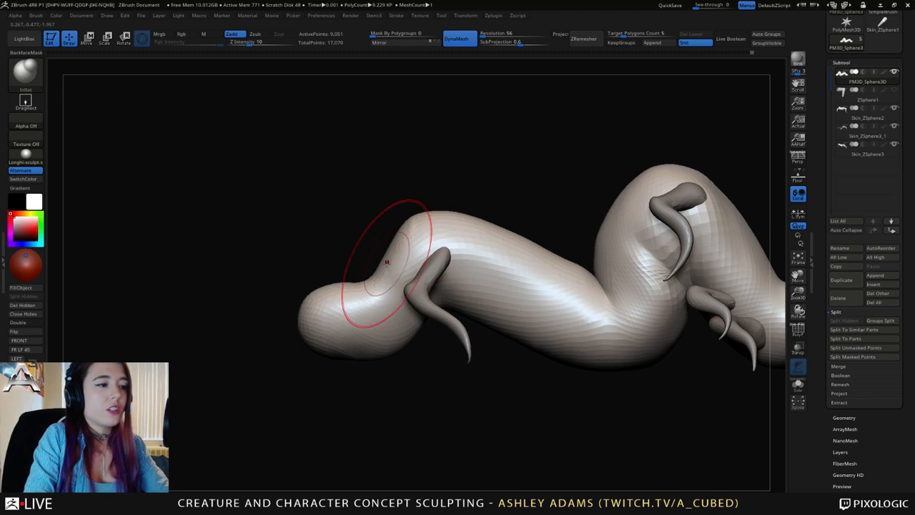
right_drag(386, 261, 366, 258)
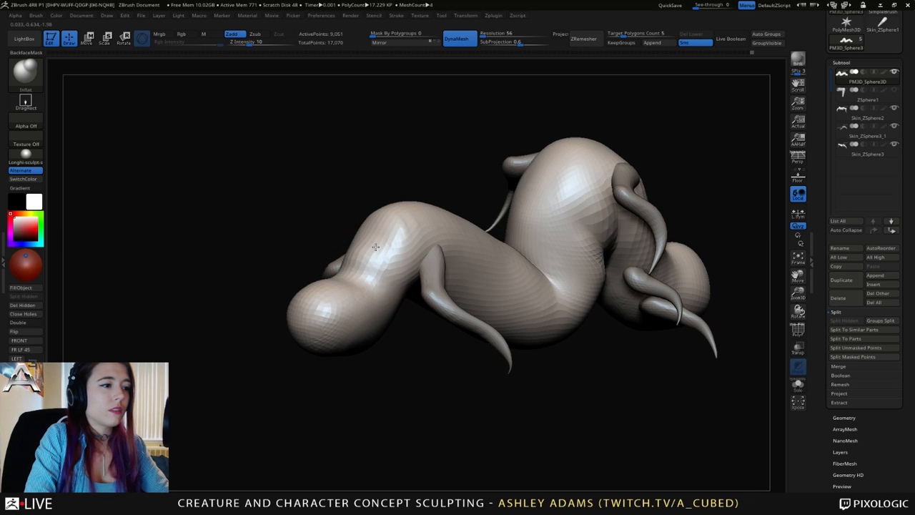
shift+drag(380, 230, 374, 251)
right_drag(373, 252, 346, 248)
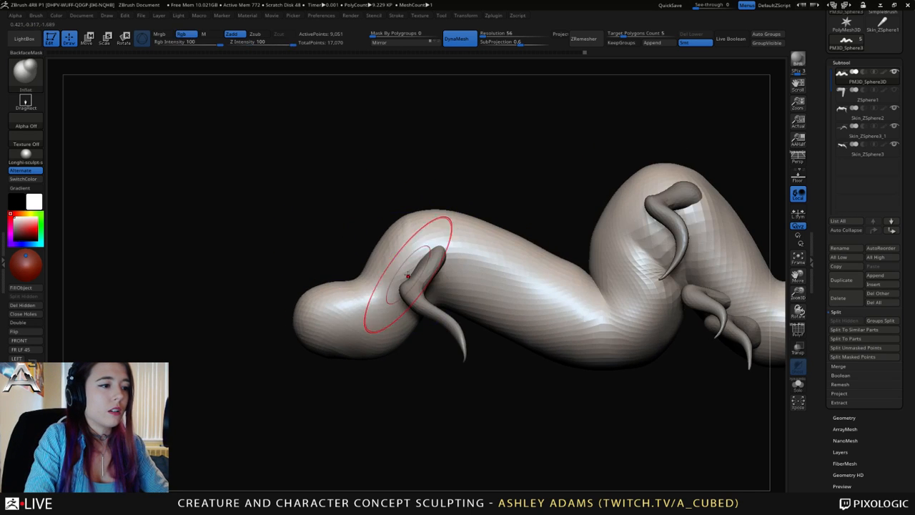
mouse_move(420, 304)
right_down()
mouse_move(434, 290)
mouse_move(416, 319)
right_up()
right_drag(365, 350, 454, 303)
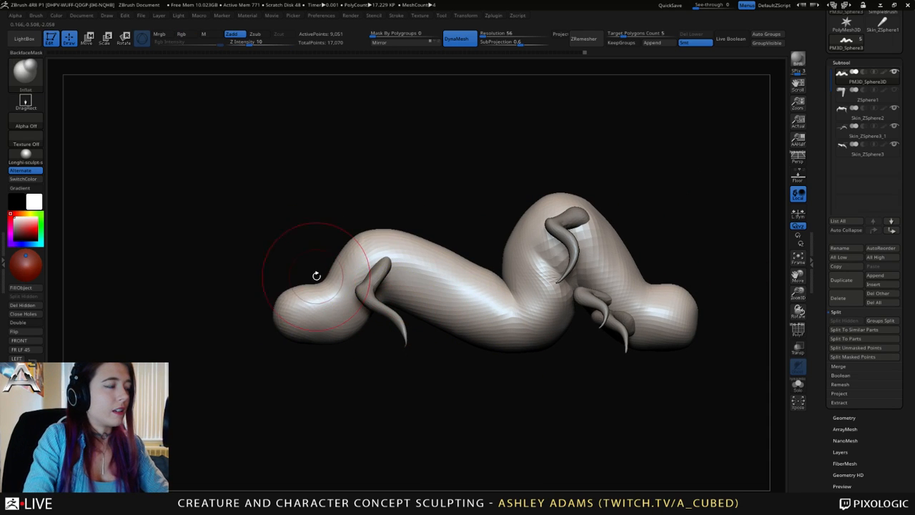
Pull the rear end bulge slightly downward and outward in side view with a resized SnakeHook brush.
key(b)
key(s)
key(h)
key(space)
drag(325, 281, 332, 282)
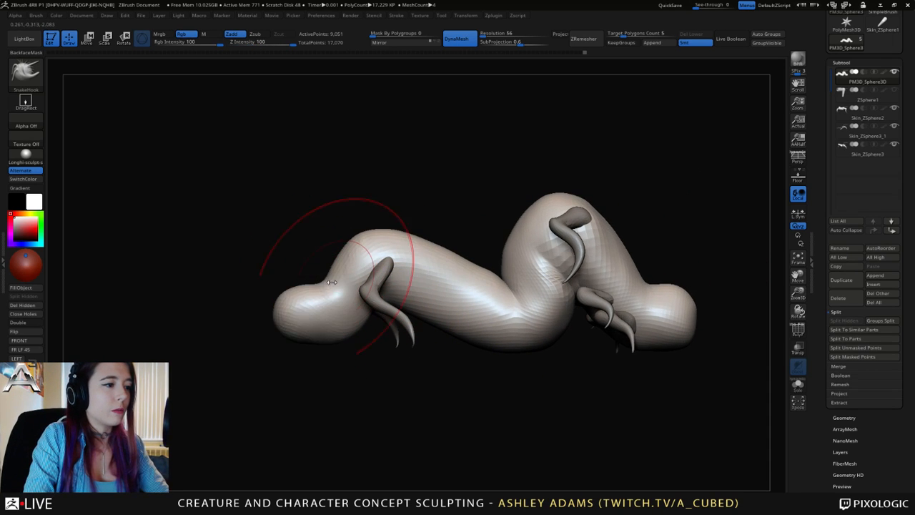
key(space)
drag(316, 318, 310, 327)
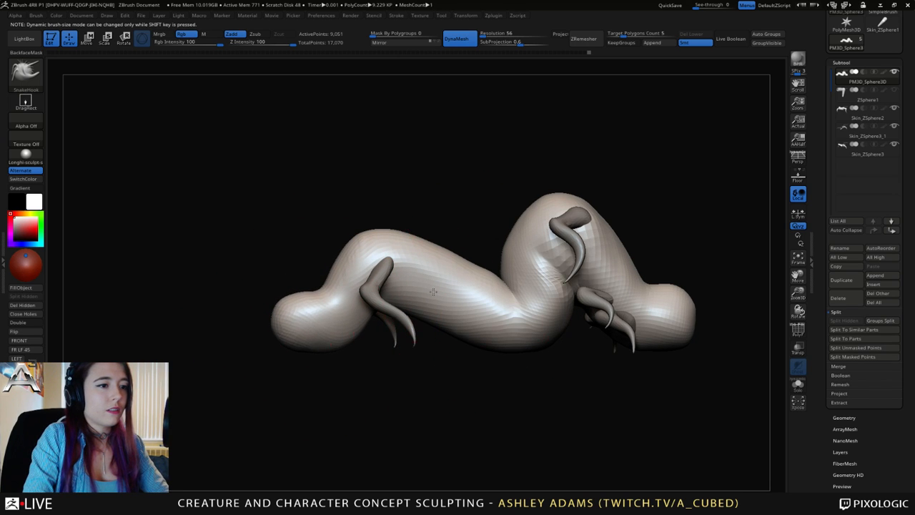
alt+right_drag(390, 340, 308, 343)
key(space)
drag(384, 296, 356, 288)
mouse_move(490, 278)
right_down()
mouse_move(417, 272)
mouse_move(558, 262)
mouse_move(565, 311)
right_up()
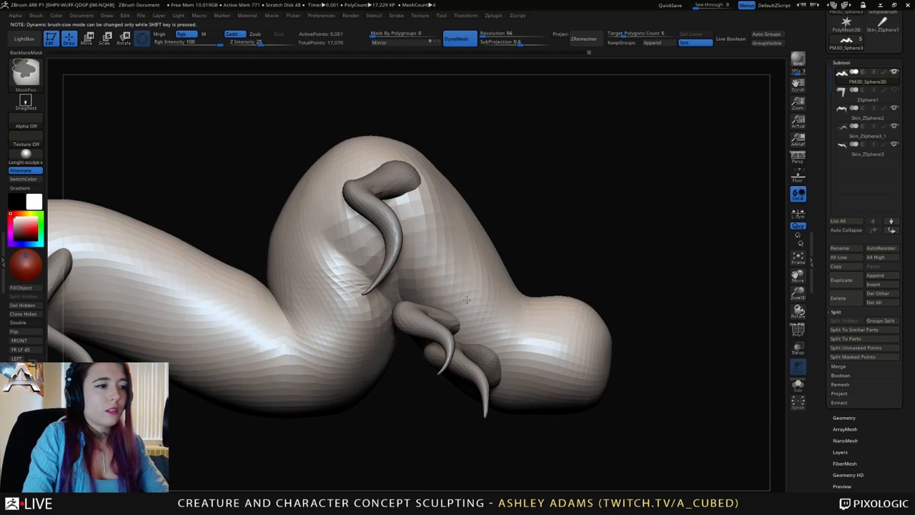
Add a Sphere3D to the creature as a new subtool and make it the active subtool.
click(883, 276)
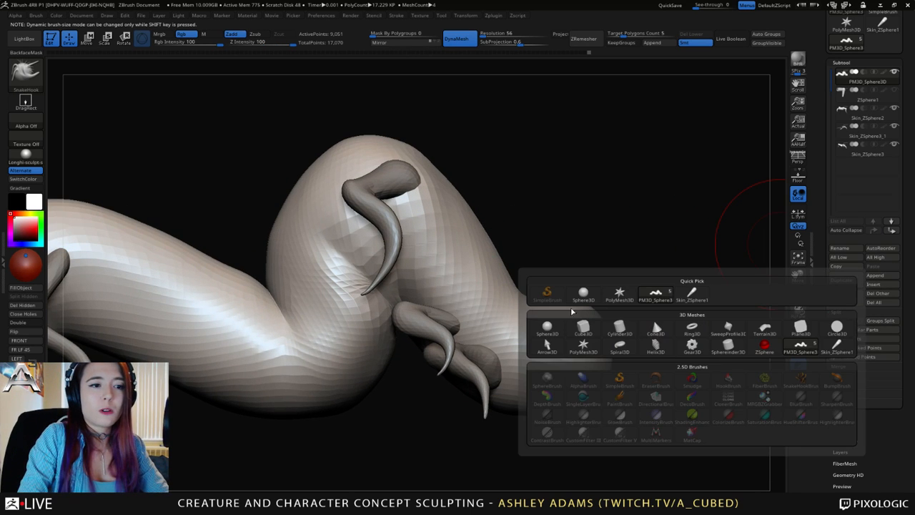
click(583, 294)
ctrl+right_drag(593, 286, 466, 298)
alt+click(348, 305)
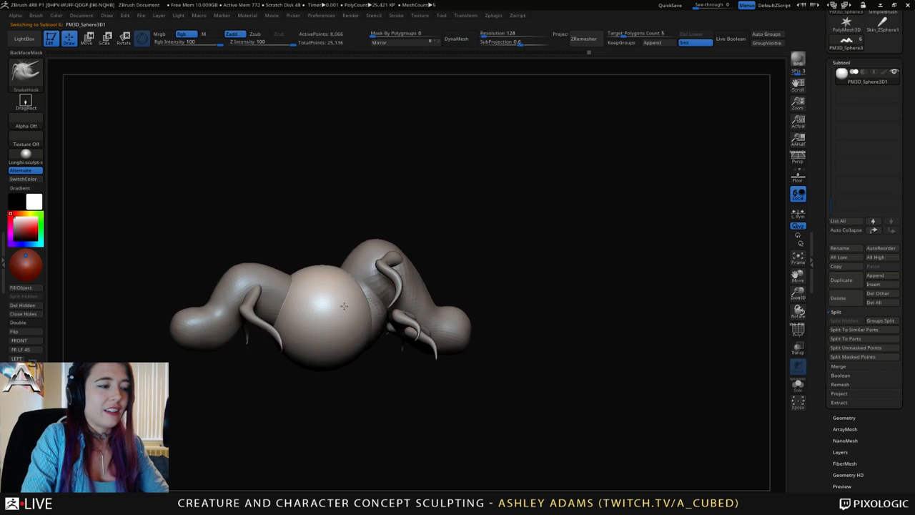
Shrink the new sphere and position it partly embedded in the side of the front arch.
right_drag(347, 305, 285, 272)
key(w)
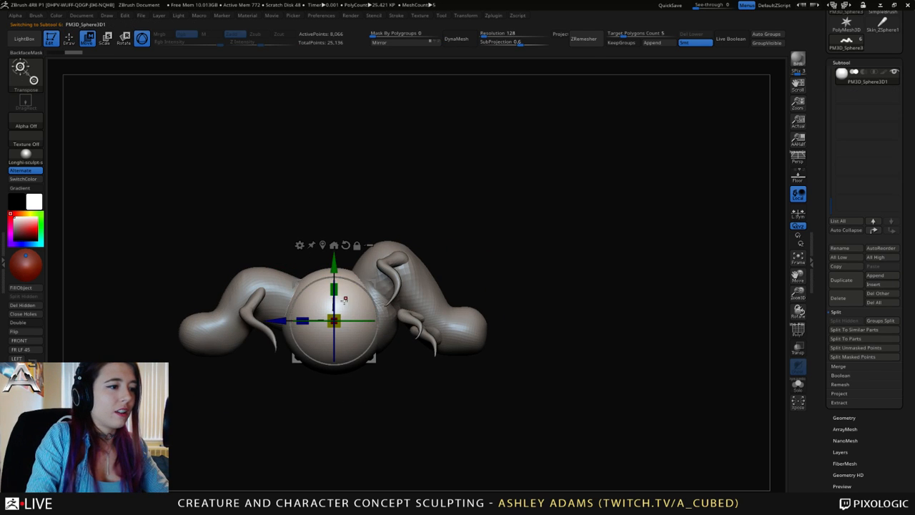
drag(337, 319, 289, 323)
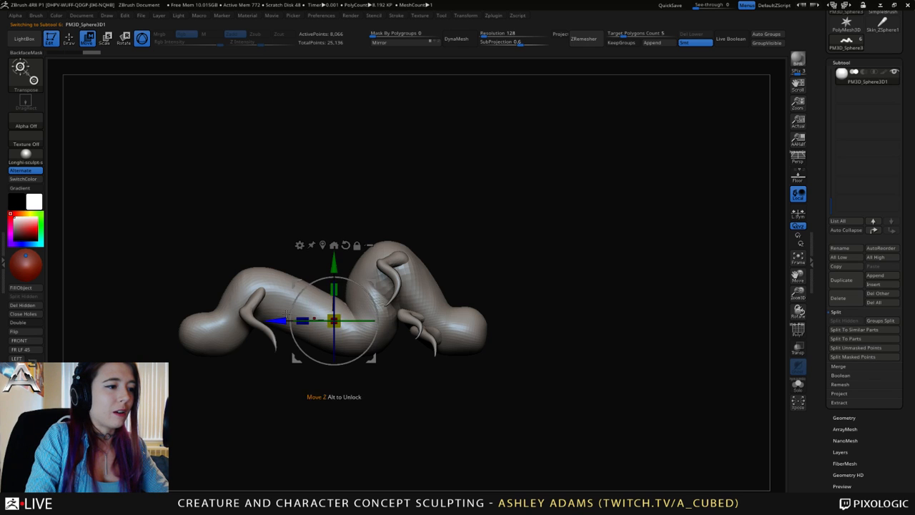
right_drag(279, 271, 325, 266)
right_drag(302, 310, 522, 235)
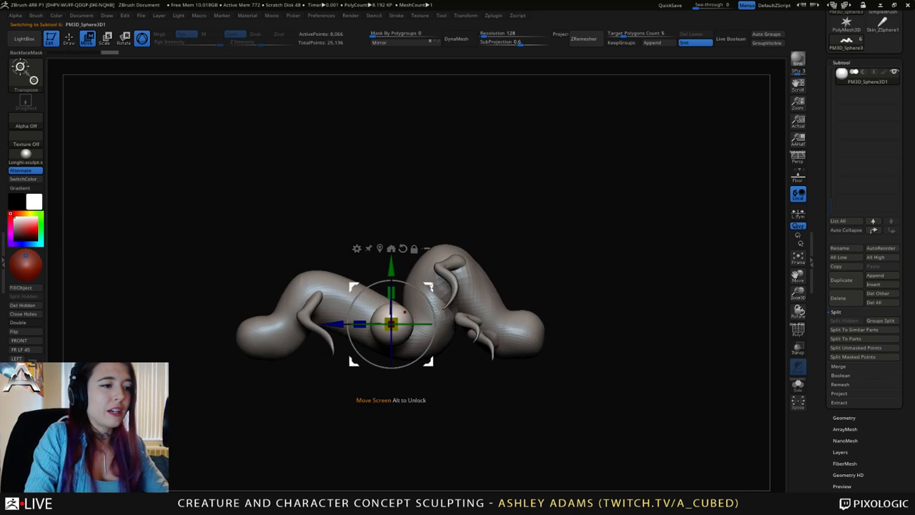
drag(429, 287, 511, 255)
mouse_move(469, 290)
mouse_down()
mouse_move(461, 290)
mouse_move(469, 285)
mouse_up()
shift+right_drag(469, 286, 294, 336)
drag(413, 289, 486, 289)
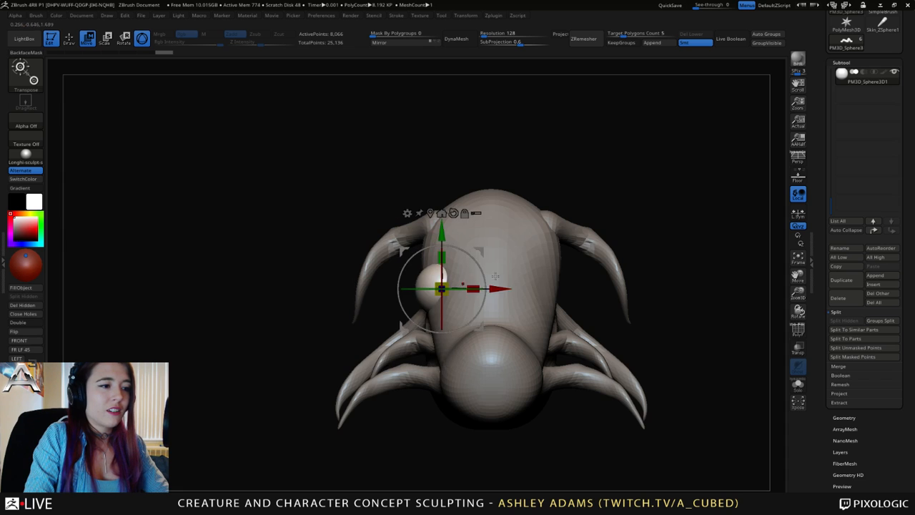
Duplicate the side sphere, mirror the copy to the opposite side, and merge both spheres into one subtool.
right_drag(544, 214, 607, 222)
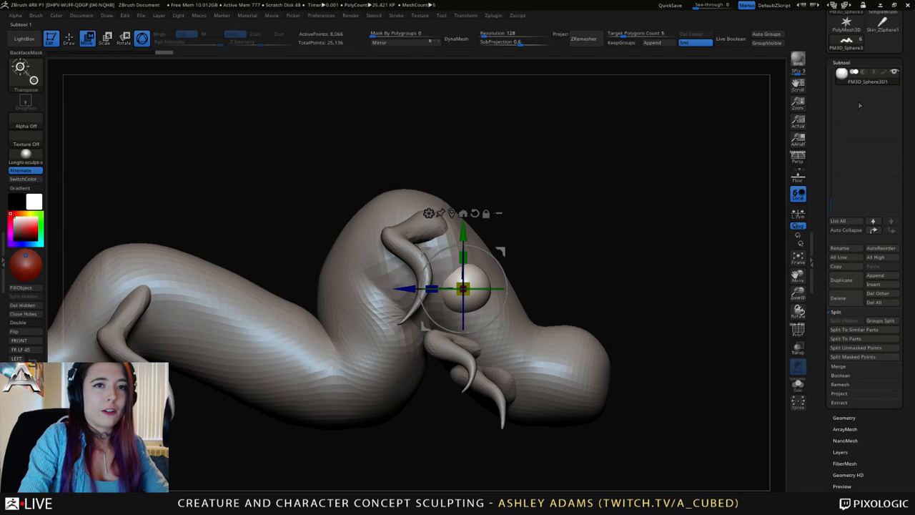
click(841, 279)
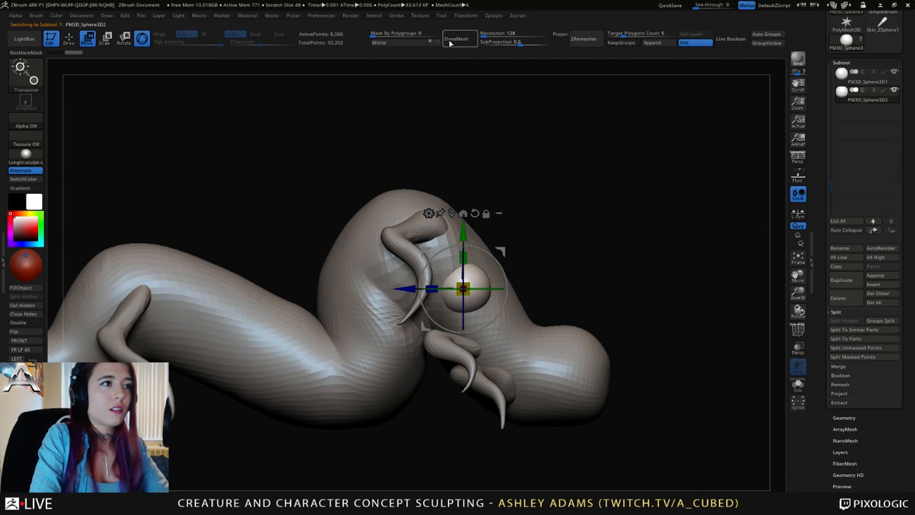
click(412, 44)
shift+right_drag(736, 213, 734, 199)
click(841, 83)
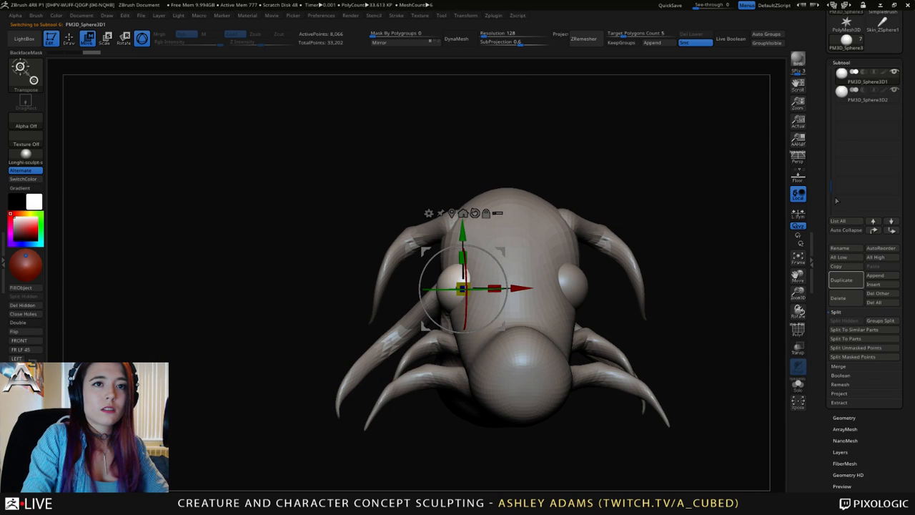
click(839, 366)
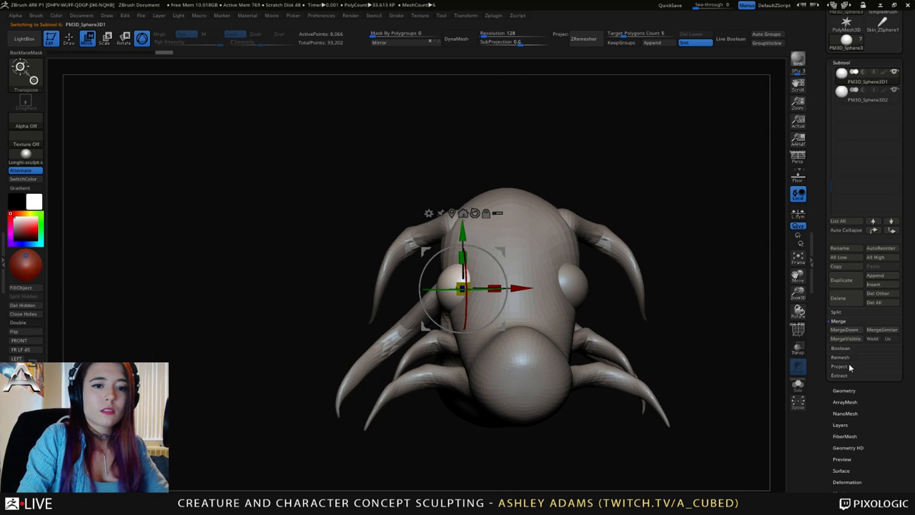
click(844, 332)
click(756, 352)
Try placing copies of the sphere pair from the front arch along the body toward the rear limbs.
shift+right_drag(572, 286, 587, 255)
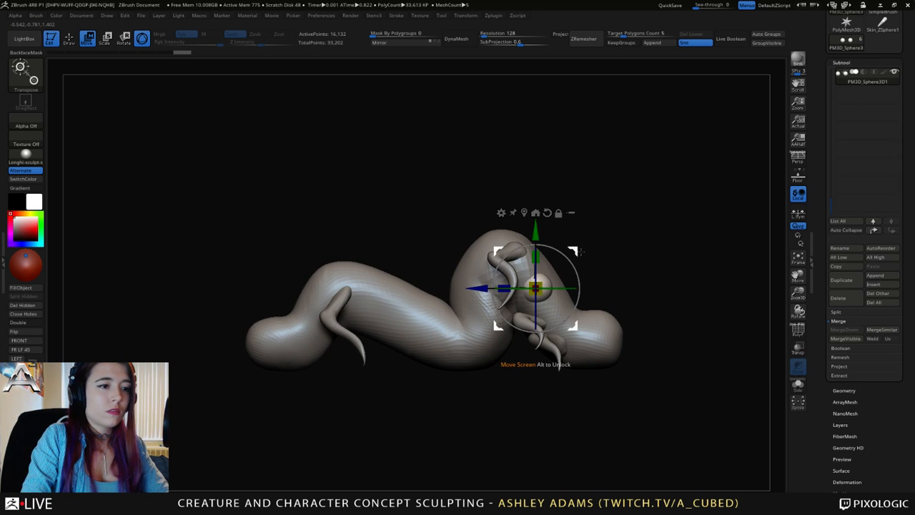
key(ctrl+shift)
ctrl+drag(586, 252, 472, 294)
right_drag(472, 294, 508, 295)
drag(520, 309, 530, 310)
shift+right_drag(528, 308, 493, 303)
ctrl+drag(505, 283, 449, 254)
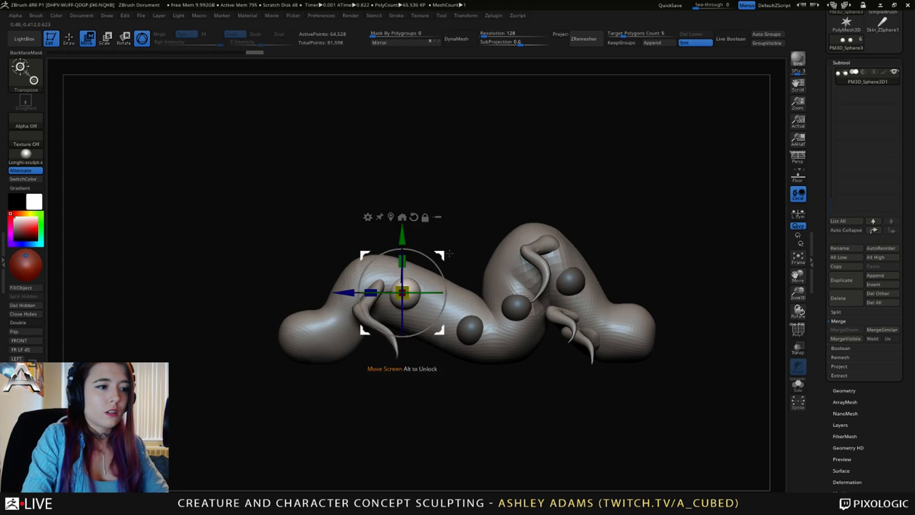
shift+right_drag(452, 254, 485, 251)
right_drag(558, 233, 623, 242)
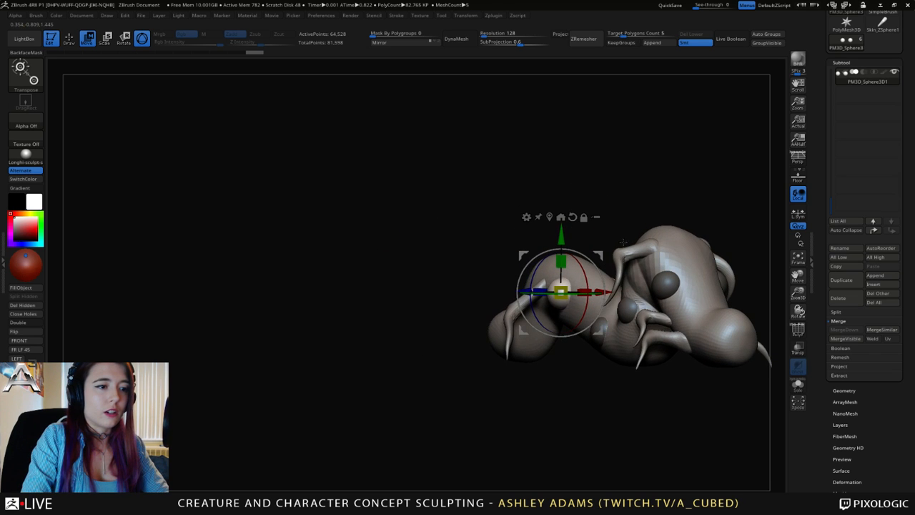
drag(605, 292, 605, 291)
right_drag(605, 291, 649, 243)
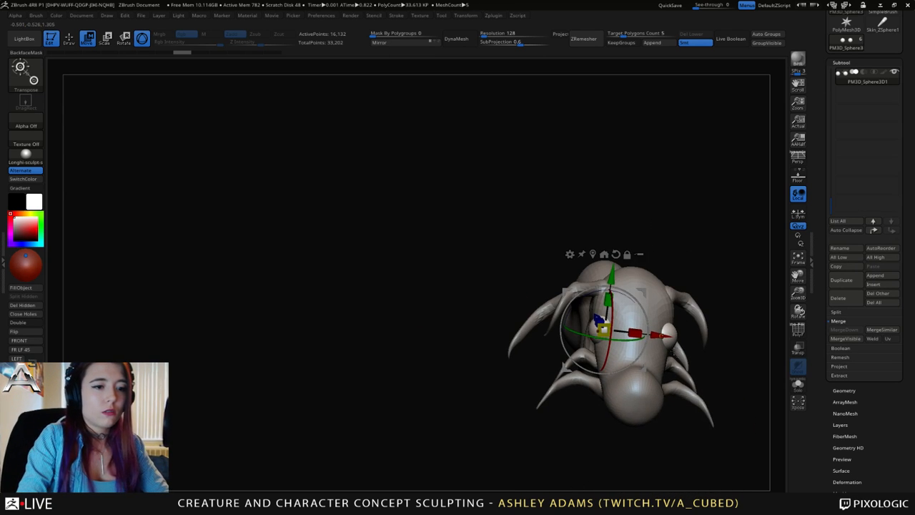
Copy the sphere pair to the base of the front arch and again to the underside of the bend.
ctrl+right_drag(673, 350, 695, 392)
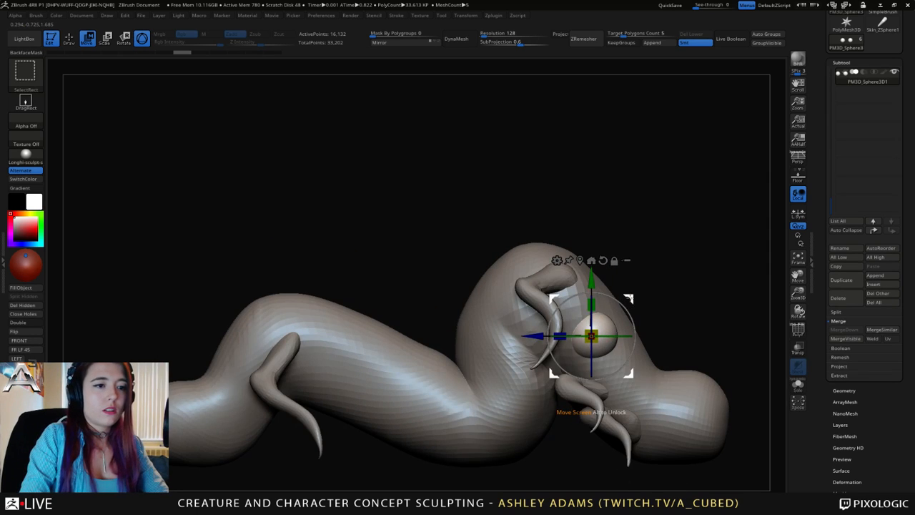
ctrl+drag(629, 298, 540, 391)
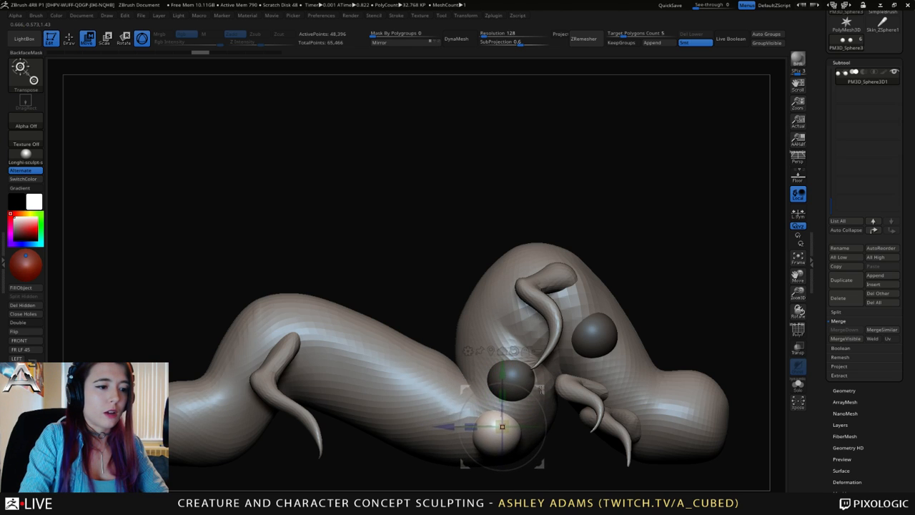
drag(364, 458, 705, 290)
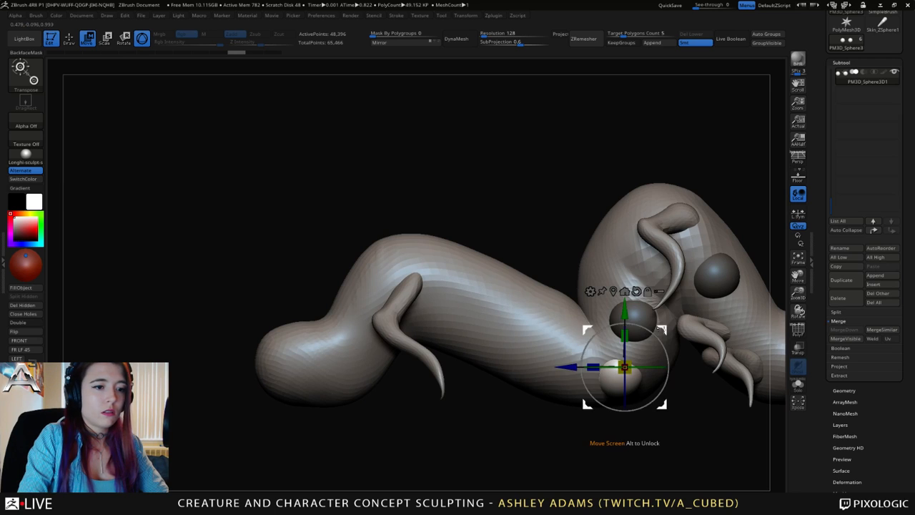
Copy the sphere pair onto the middle of the rear body section and again closer to the rear limbs.
ctrl+drag(624, 367, 541, 336)
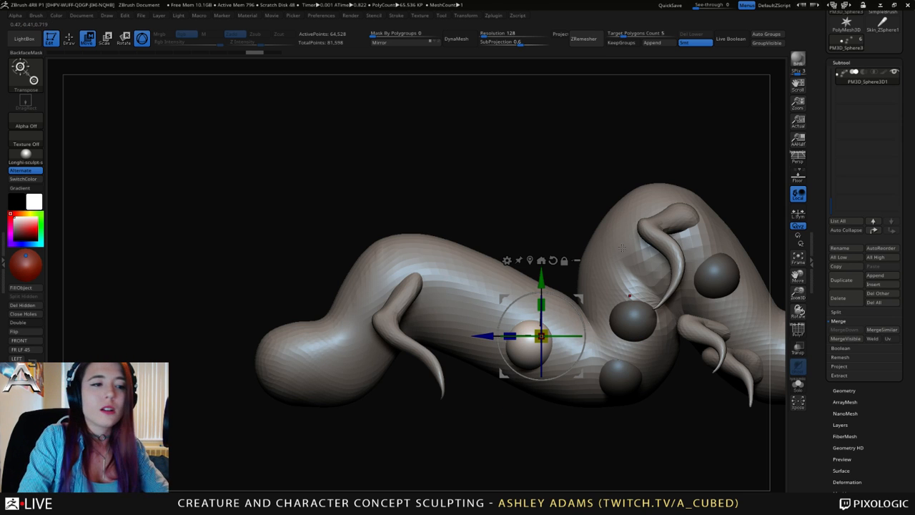
drag(615, 301, 575, 314)
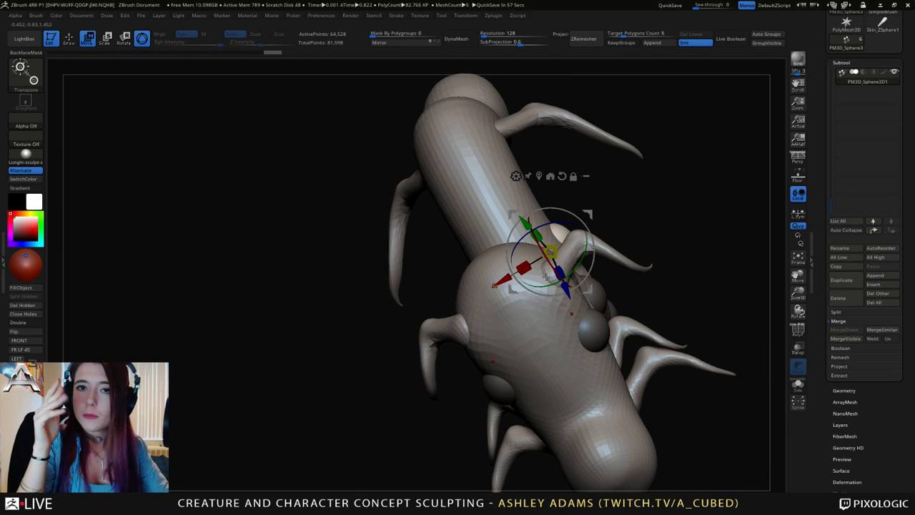
mouse_move(708, 206)
mouse_down()
mouse_move(678, 268)
mouse_move(697, 351)
mouse_move(600, 347)
mouse_move(650, 321)
mouse_up()
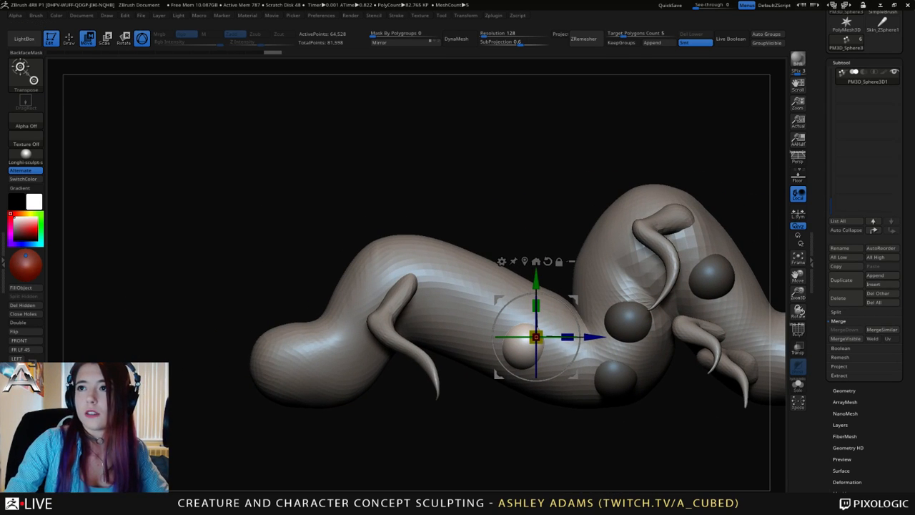
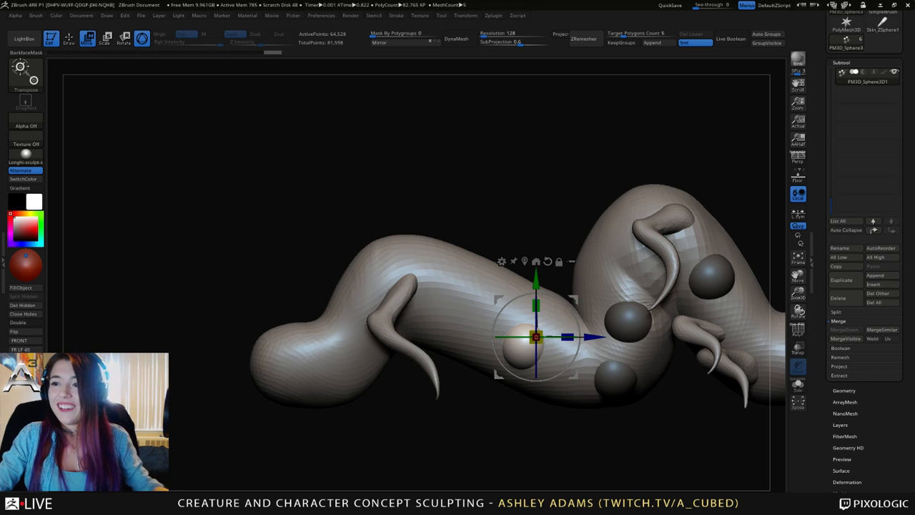
mouse_move(615, 193)
mouse_down()
mouse_move(645, 200)
mouse_move(572, 207)
mouse_up()
ctrl+drag(505, 326, 419, 325)
drag(361, 270, 373, 232)
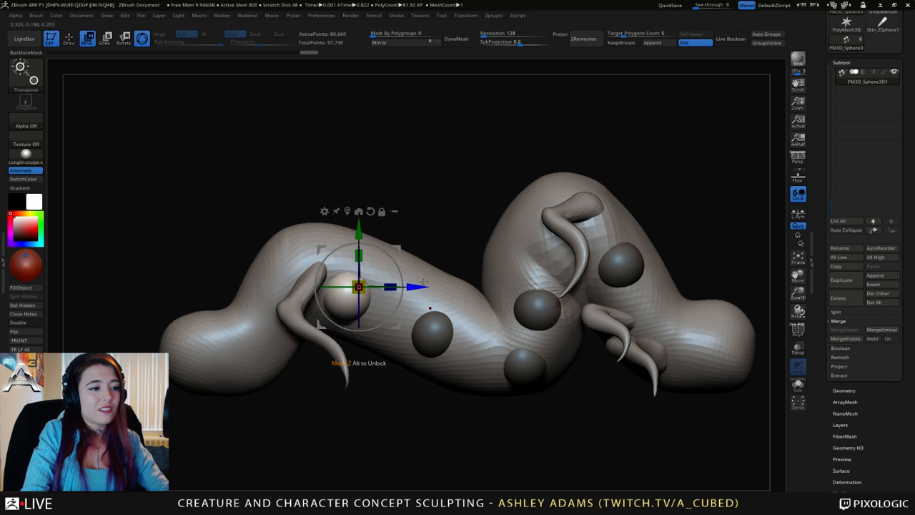
Enlarge the rearmost sphere pair and adjust its position along and away from the body's sides.
drag(423, 286, 459, 287)
drag(394, 230, 392, 245)
mouse_move(429, 271)
mouse_down()
mouse_move(475, 344)
mouse_move(471, 226)
mouse_up()
drag(395, 298, 462, 307)
drag(365, 349, 362, 357)
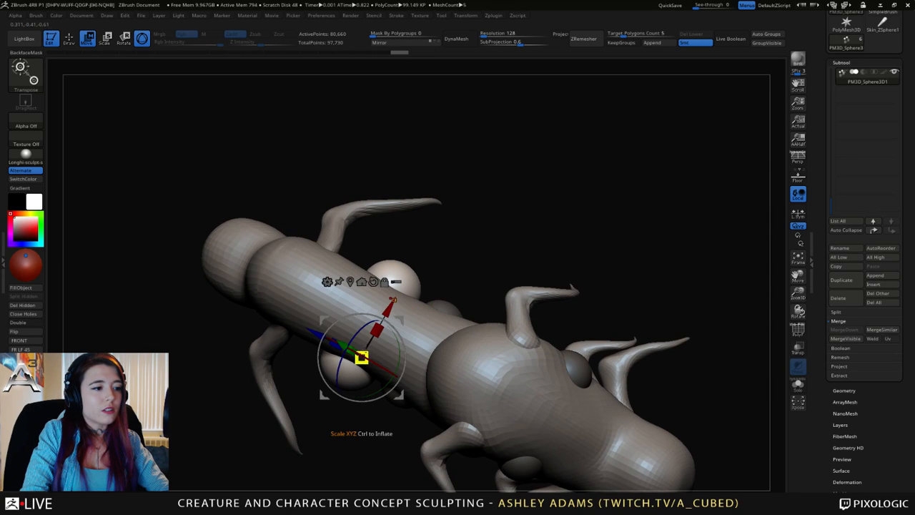
mouse_move(393, 301)
mouse_down()
mouse_move(381, 318)
mouse_move(399, 293)
mouse_up()
drag(482, 121, 492, 203)
alt+drag(428, 310, 462, 262)
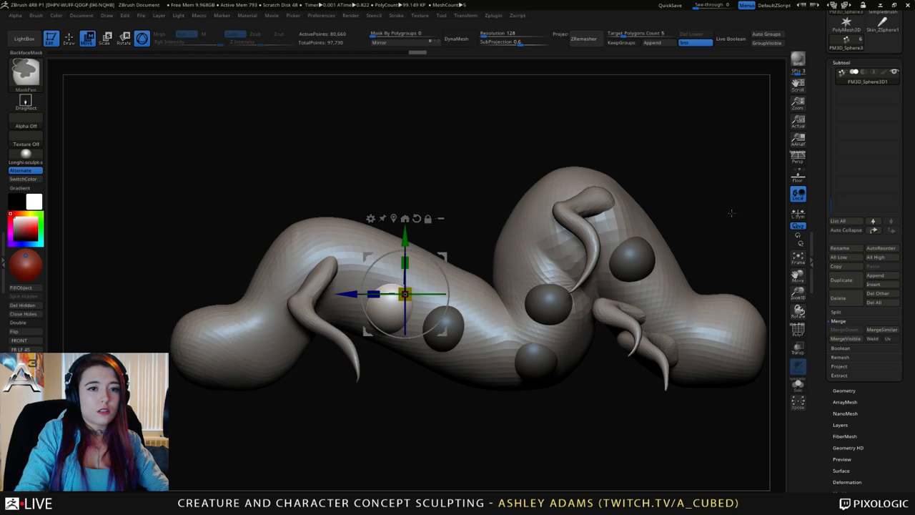
Clear the mask, isolate the spheres, and split the frontmost pair from the rest into separate subtools.
ctrl+drag(684, 229, 685, 230)
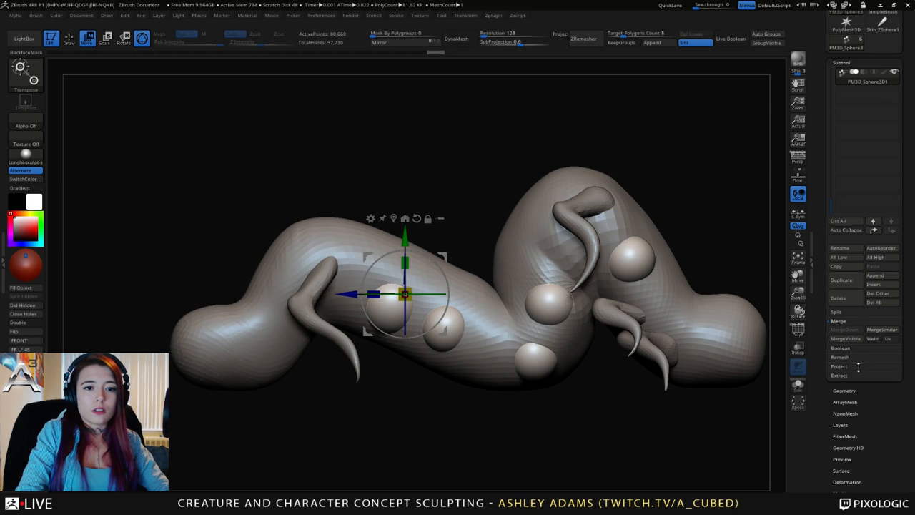
click(799, 385)
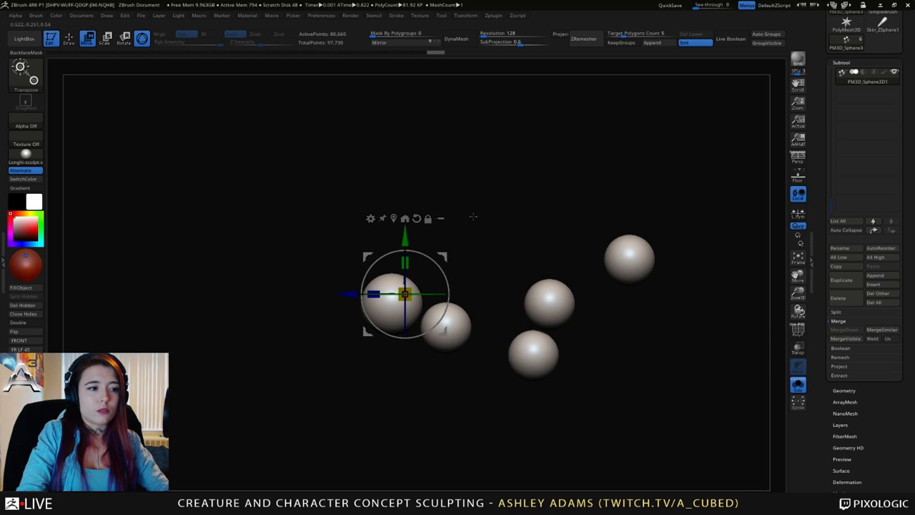
mouse_move(473, 216)
mouse_down()
mouse_move(520, 240)
mouse_move(464, 251)
mouse_move(502, 281)
mouse_up()
key(q)
drag(548, 264, 564, 245)
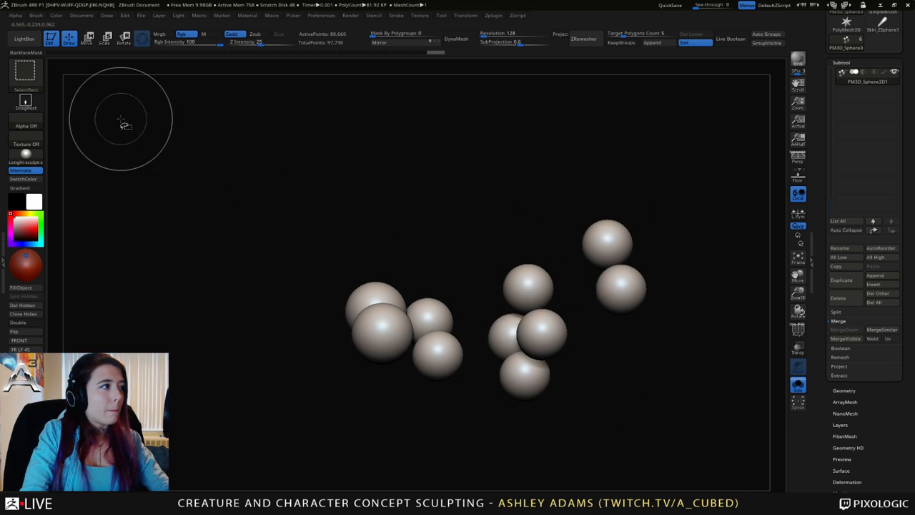
ctrl+shift+drag(751, 341, 572, 180)
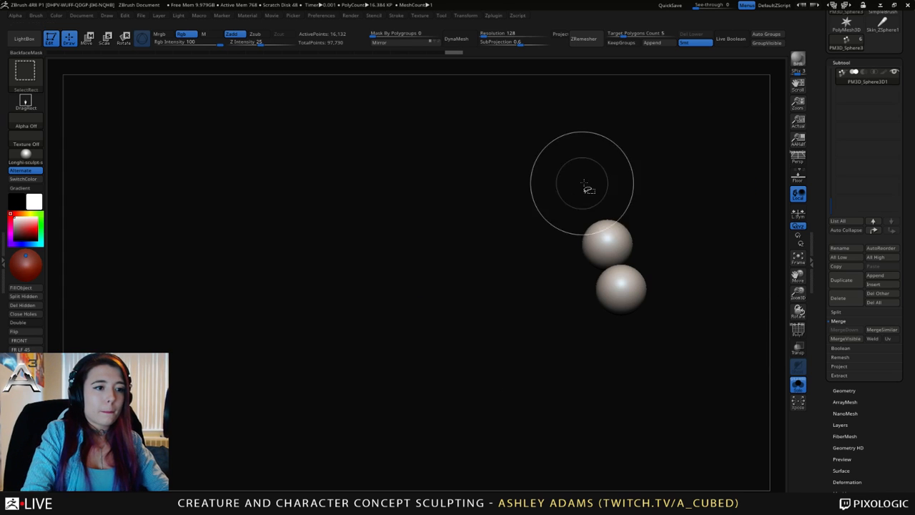
click(25, 296)
click(838, 100)
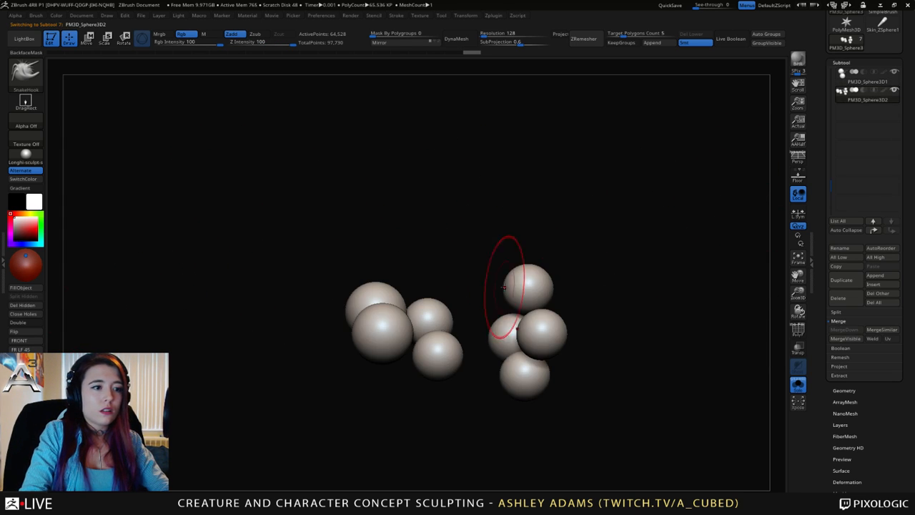
Assign automatic polygroups to the remaining spheres and split the upper pair at the arch's base into its own subtool.
drag(505, 274, 530, 249)
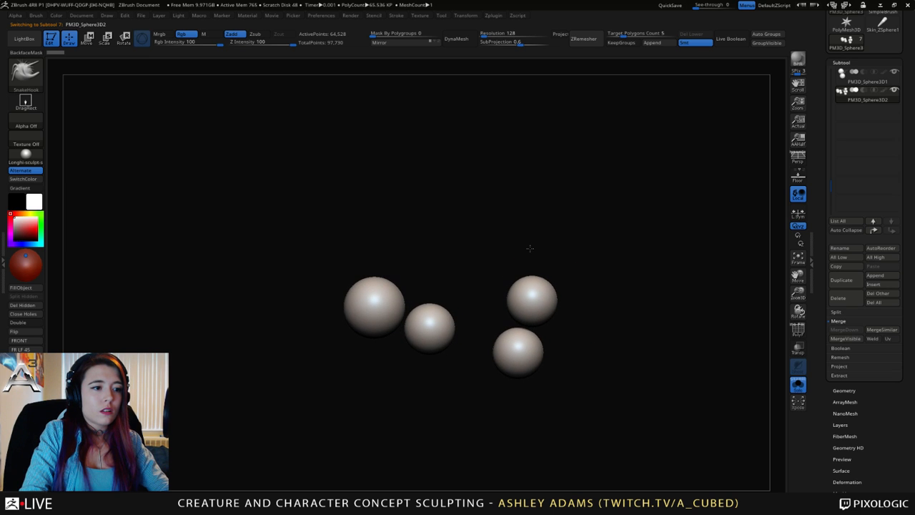
click(766, 34)
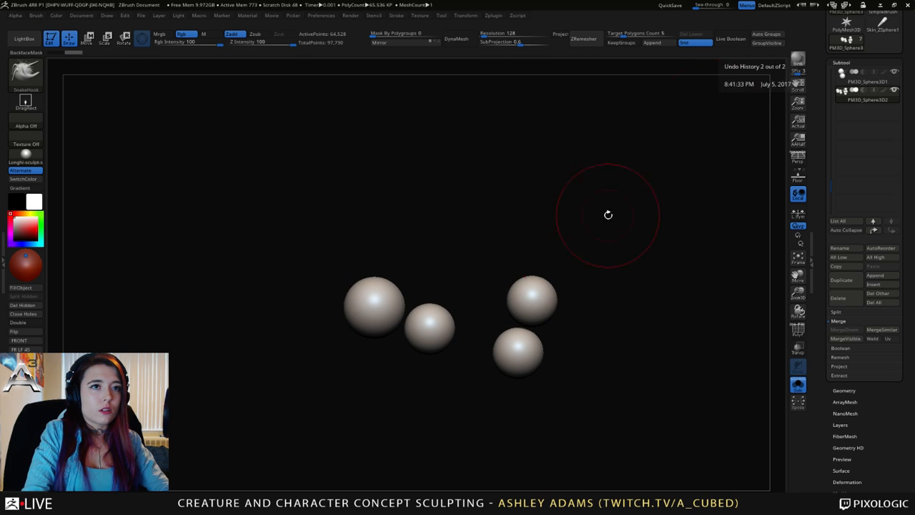
ctrl+shift+click(530, 287)
ctrl+shift+click(532, 288)
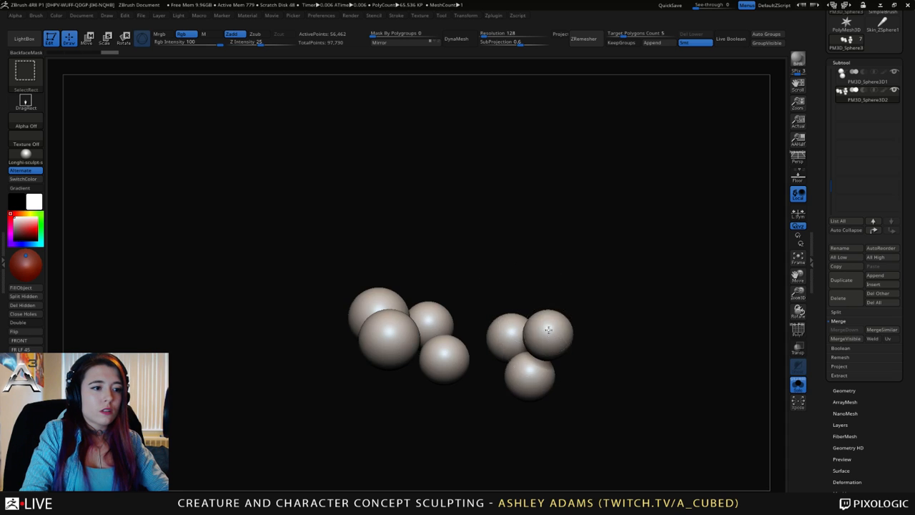
ctrl+shift+click(553, 334)
click(24, 296)
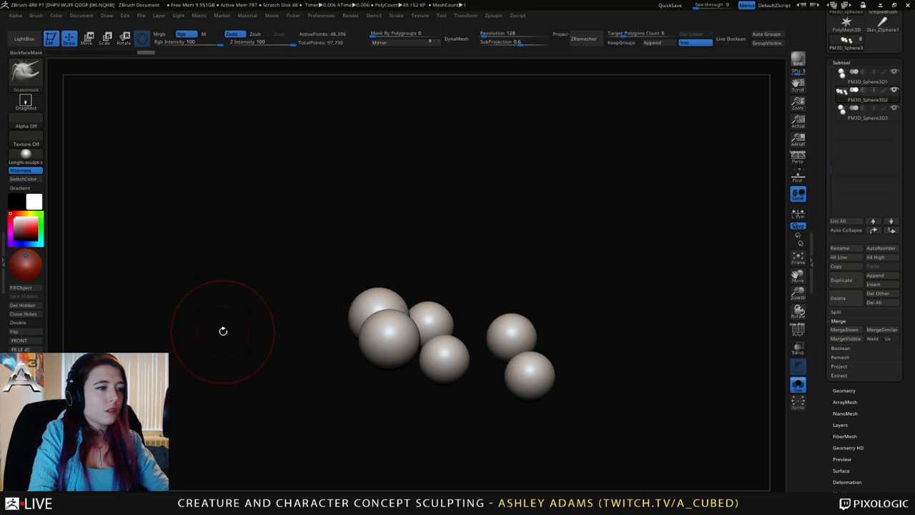
Hide the lower sphere pair under the bend and split it into its own subtool.
ctrl+shift+click(510, 336)
ctrl+shift+click(530, 354)
ctrl+alt+shift+click(529, 354)
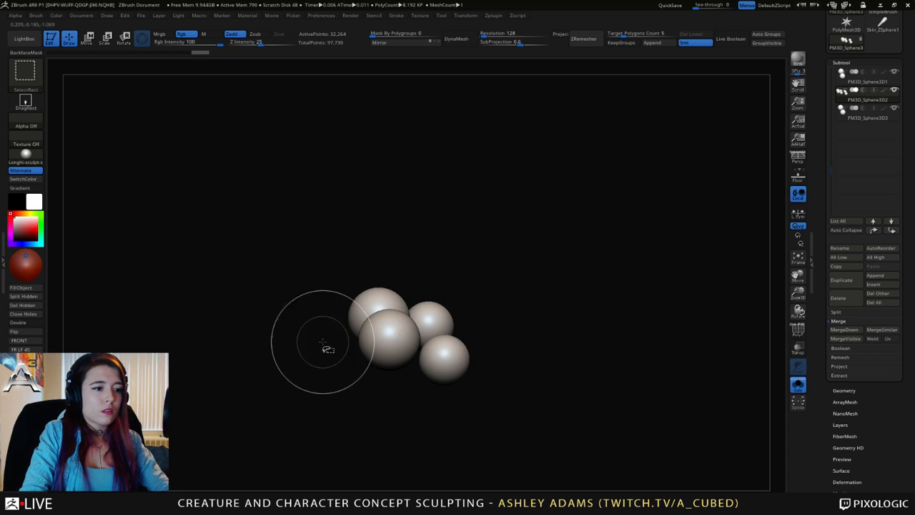
click(23, 296)
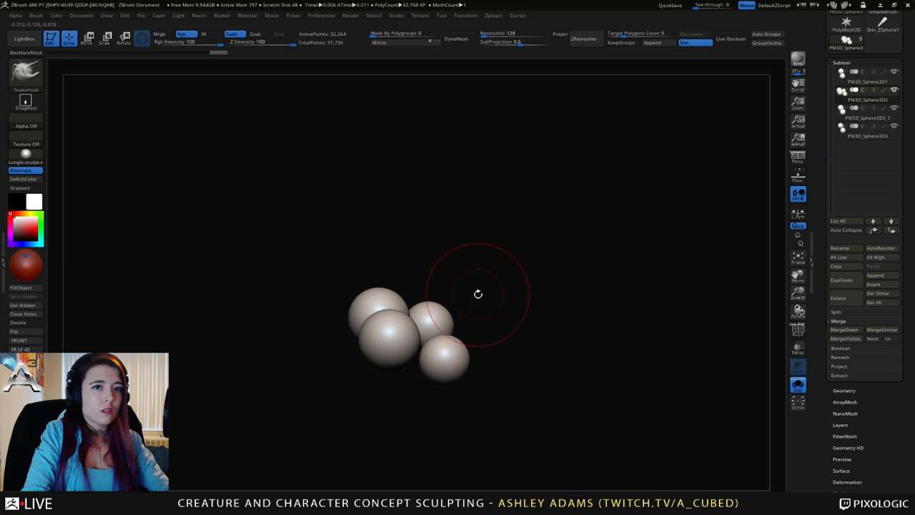
Hide one of the two remaining sphere pairs, split it into its own subtool, and show the whole creature again.
drag(478, 294, 464, 297)
ctrl+shift+click(452, 319)
ctrl+shift+click(451, 320)
ctrl+alt+shift+click(450, 336)
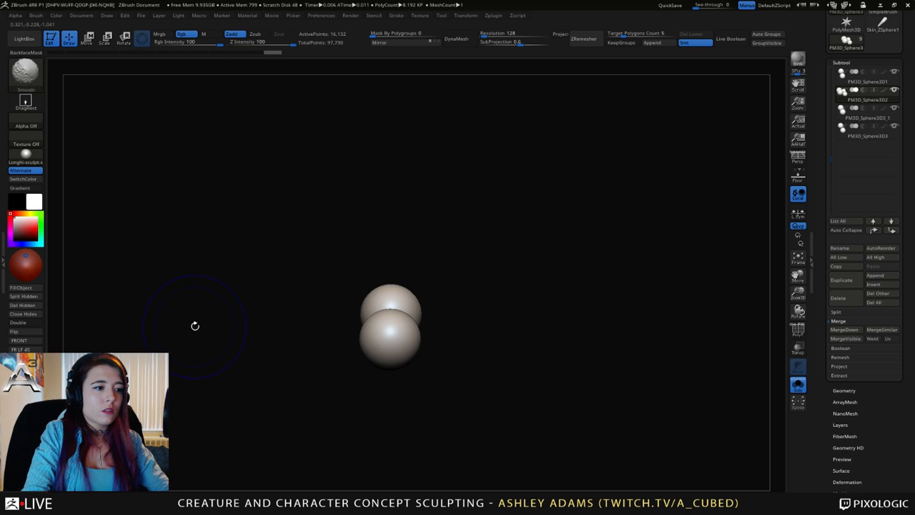
click(23, 296)
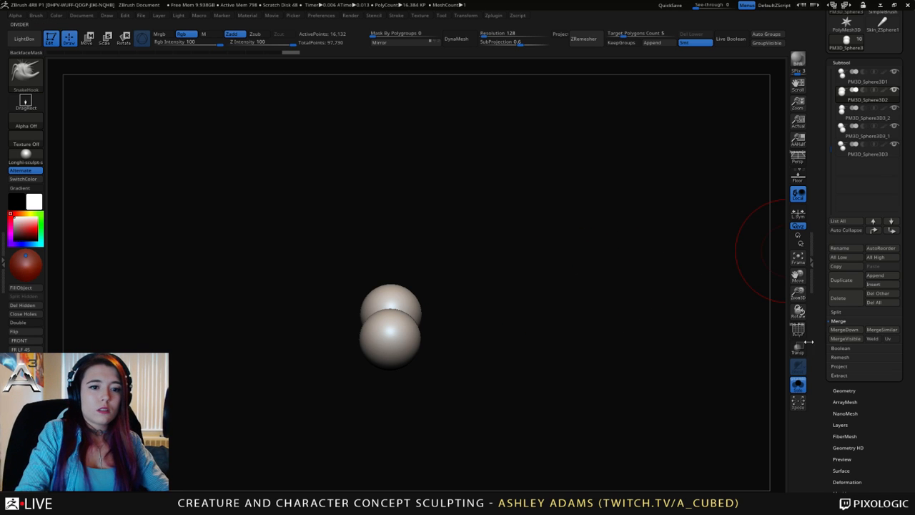
click(799, 385)
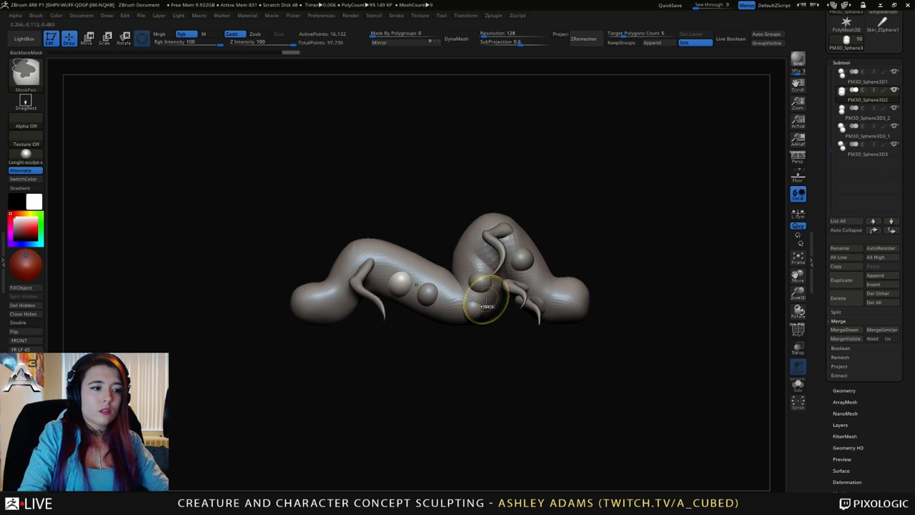
Select the lowest sphere pair under the body's bend and scale it down.
key(f)
alt+click(525, 330)
alt+right_drag(568, 316, 517, 305)
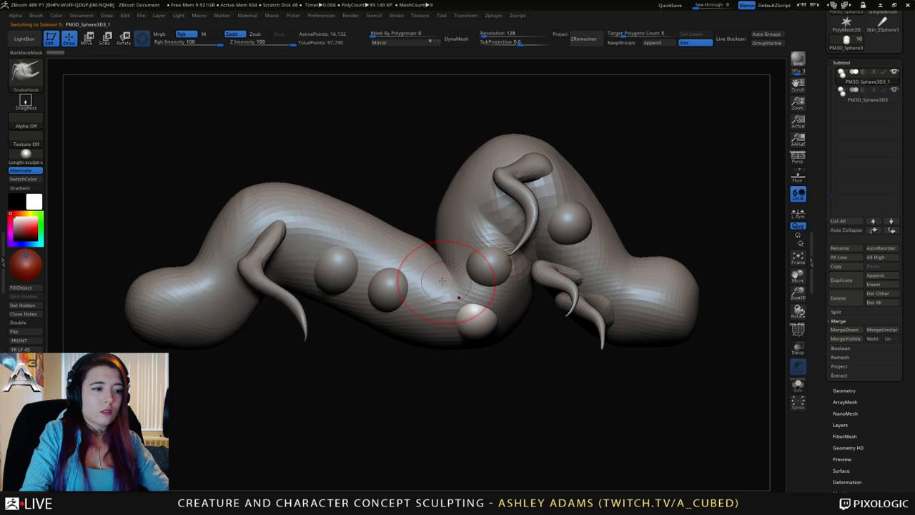
key(e)
alt+click(476, 317)
drag(477, 316, 501, 324)
Select the sphere pair at the arch's base and scale it up.
alt+click(488, 257)
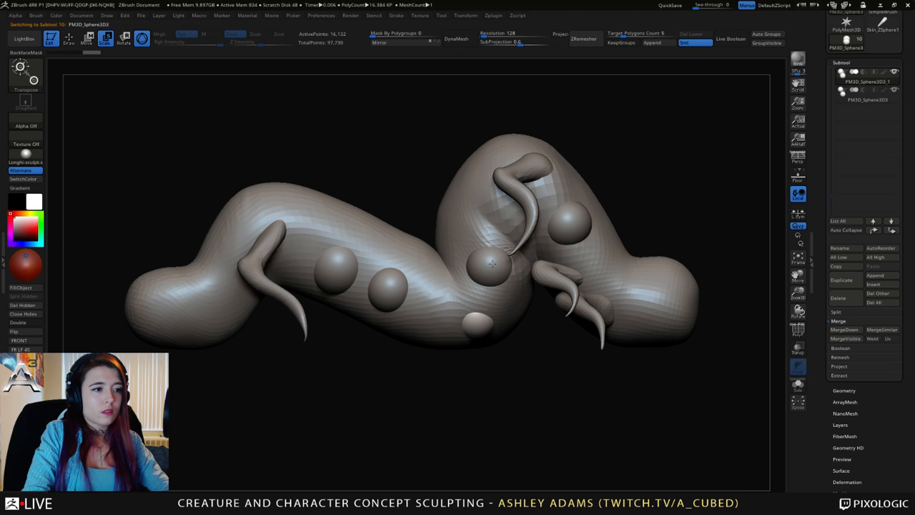
alt+click(488, 262)
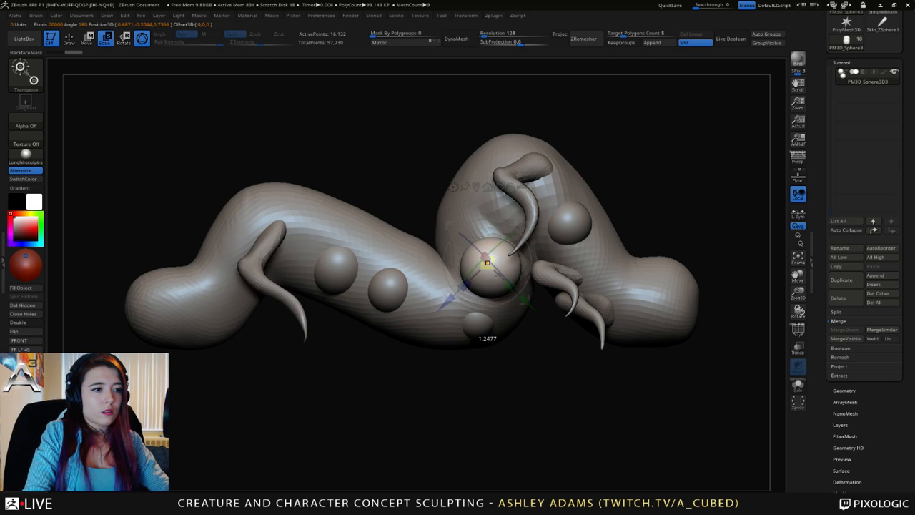
drag(487, 262, 412, 251)
drag(565, 275, 594, 266)
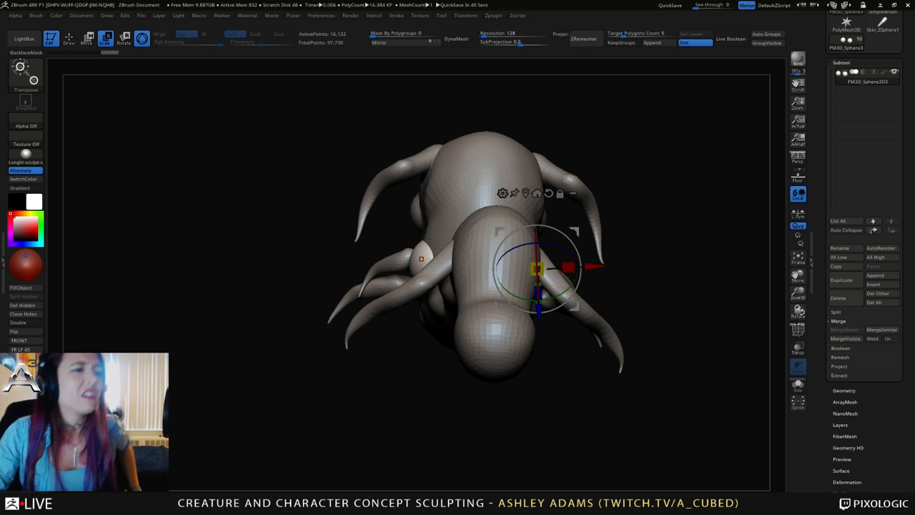
Duplicate the sphere pair on the arch's front slope and place the copy lower, closer to the head.
drag(665, 192, 572, 193)
drag(629, 187, 558, 195)
alt+click(405, 209)
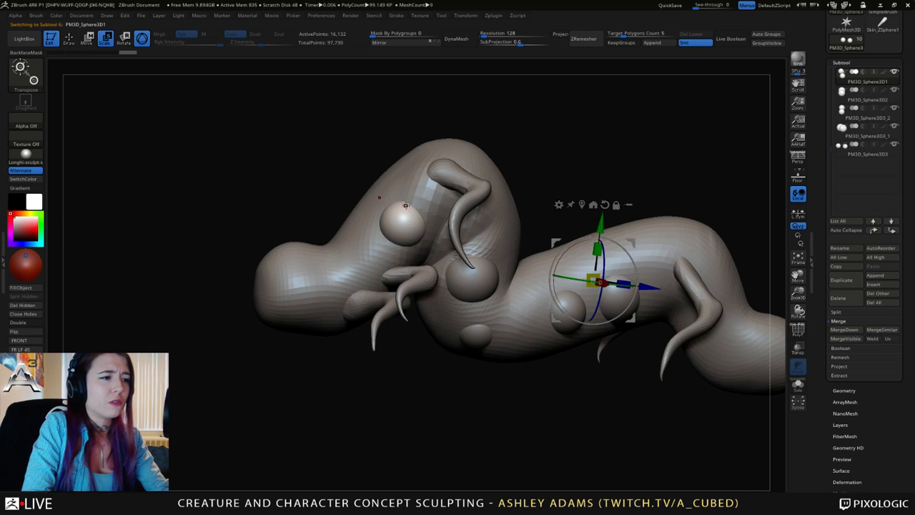
drag(381, 200, 447, 197)
drag(373, 169, 342, 174)
alt+click(395, 220)
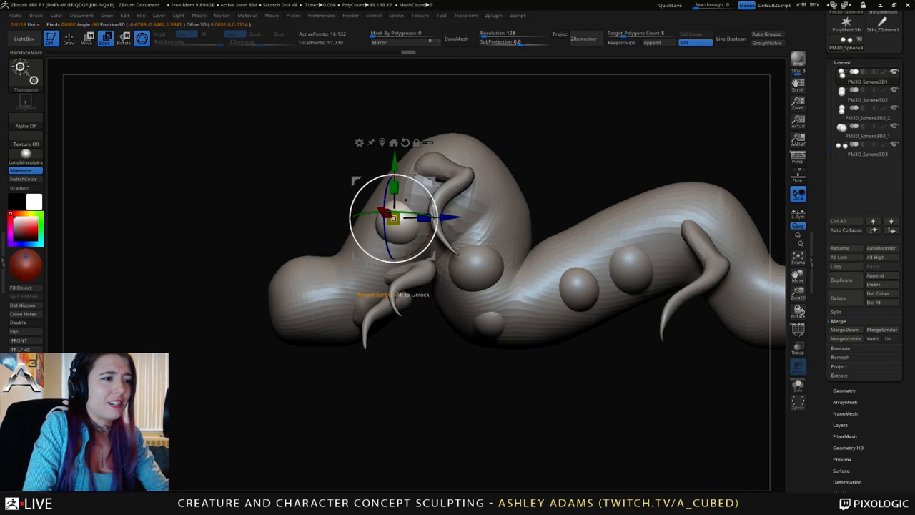
ctrl+drag(434, 182, 355, 208)
drag(387, 170, 494, 179)
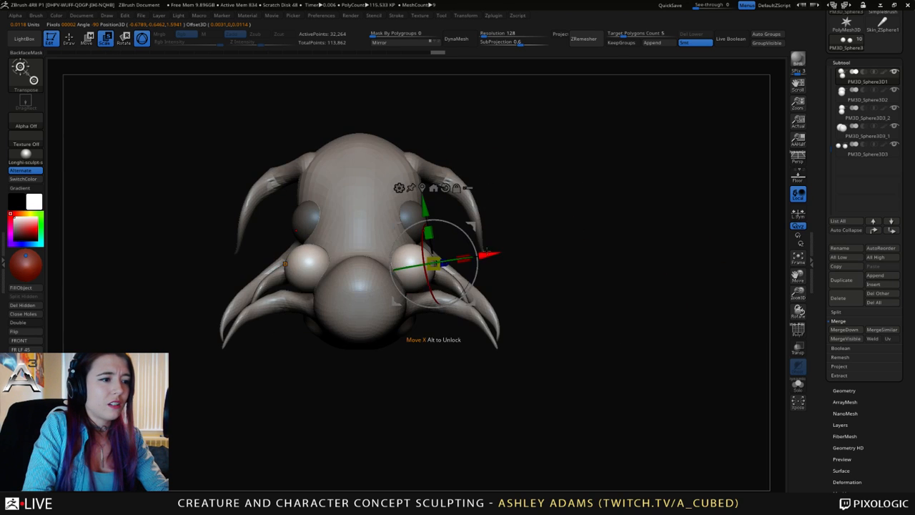
Scale down the copied sphere pair and move it inward against the body.
mouse_move(490, 255)
mouse_down()
mouse_move(462, 258)
mouse_move(486, 255)
mouse_up()
drag(431, 263, 410, 259)
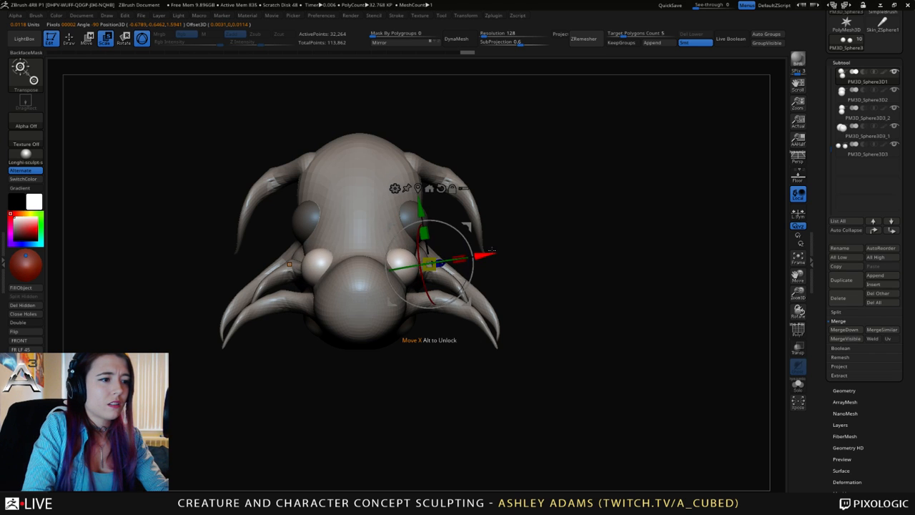
drag(487, 253, 472, 256)
Split the unmasked copy of the sphere pair from its masked original into a separate subtool.
mouse_move(482, 161)
mouse_down()
mouse_move(536, 154)
mouse_move(582, 173)
mouse_up()
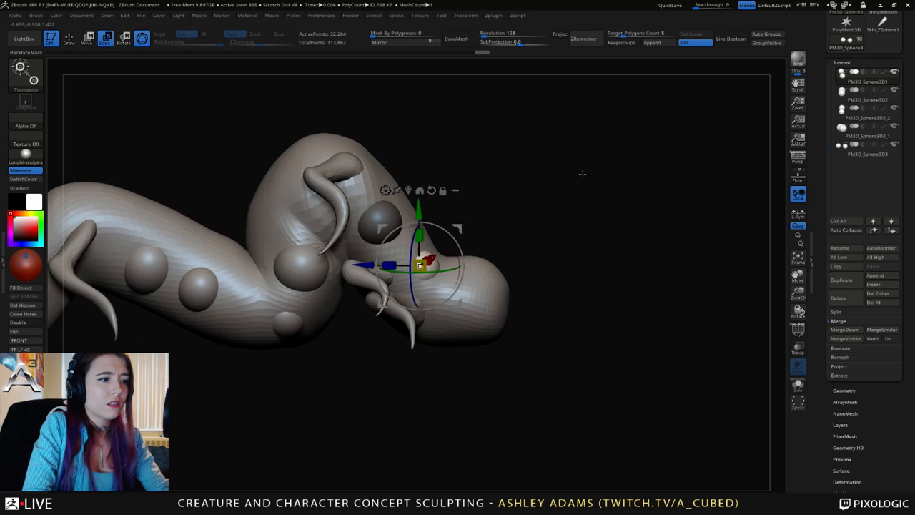
click(842, 313)
click(860, 359)
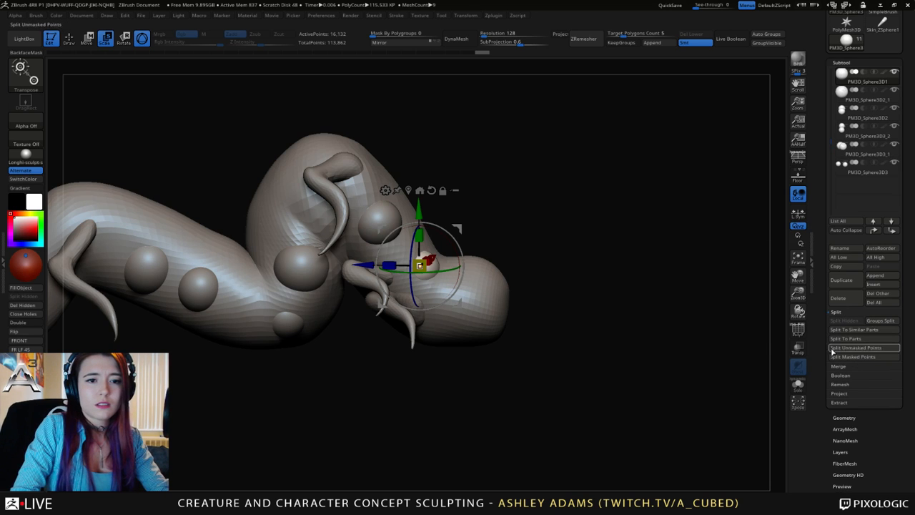
Duplicate the small sphere pair onto the sides of the head, fit it against the surface, and split the unmasked copy off.
key(ctrl+shift)
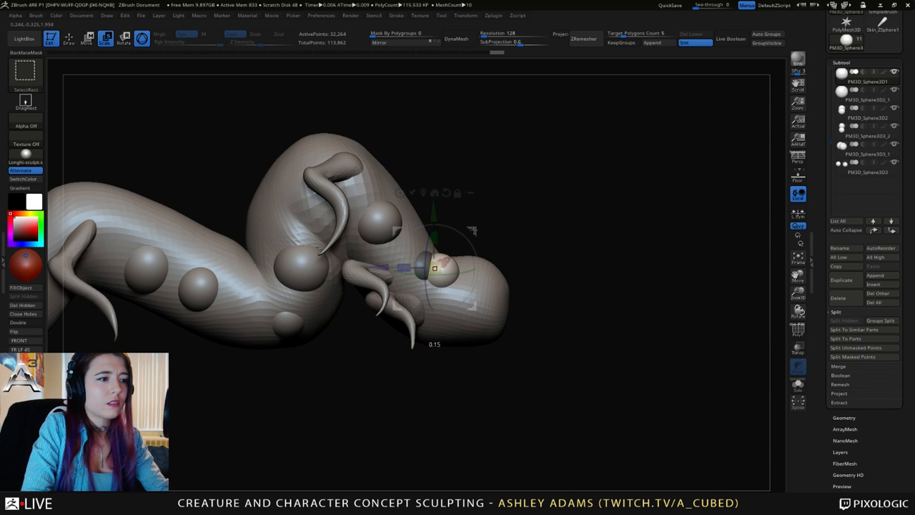
ctrl+shift+drag(472, 231, 477, 255)
mouse_move(527, 215)
mouse_down()
mouse_move(505, 220)
mouse_move(494, 274)
mouse_move(476, 246)
mouse_up()
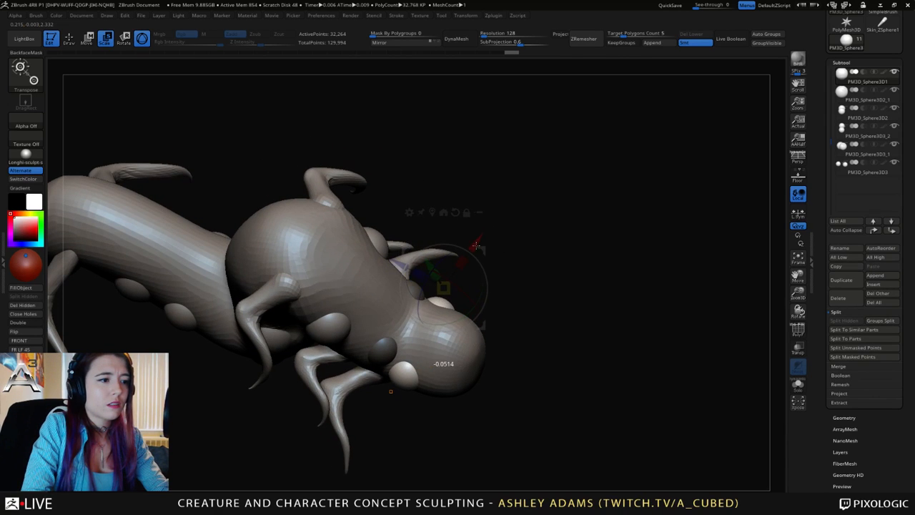
drag(515, 222, 547, 179)
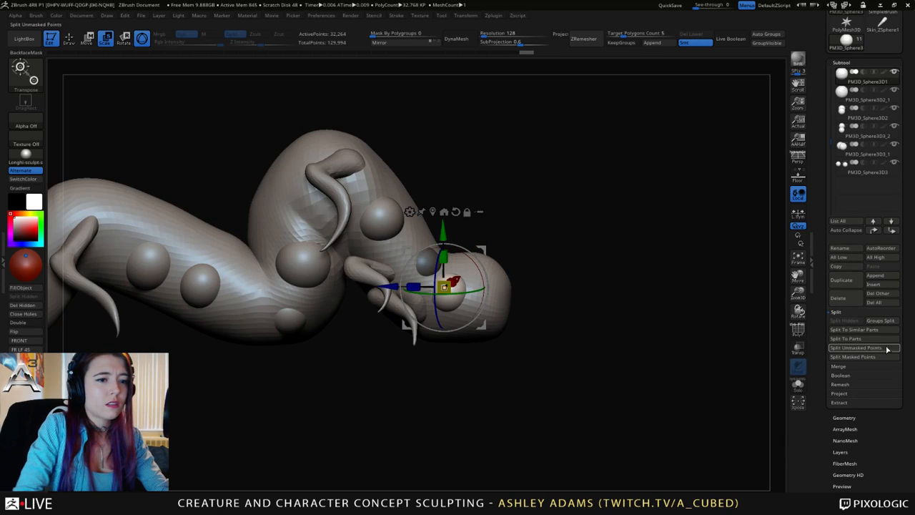
drag(445, 286, 444, 286)
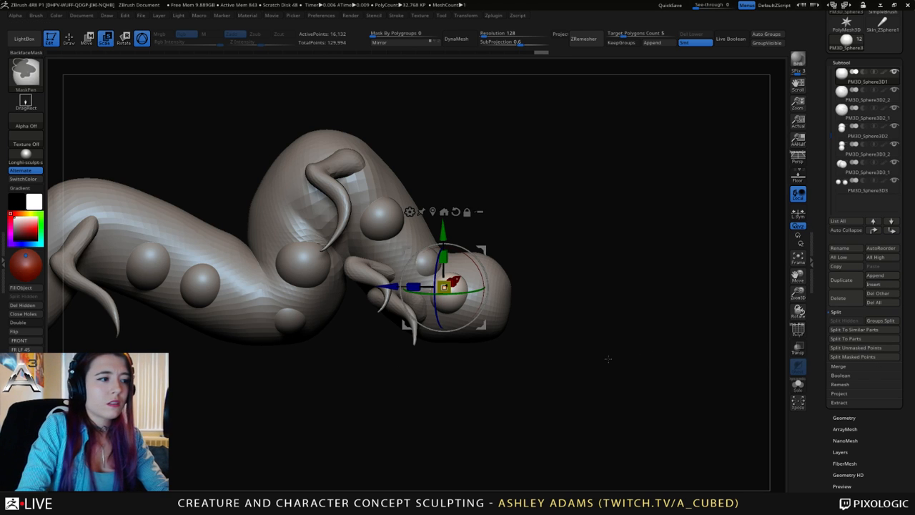
Move the small sphere pair under the bend up and back so it continues the row along the rear body.
ctrl+right_drag(608, 359, 641, 342)
key(q)
ctrl+right_drag(439, 316, 465, 359)
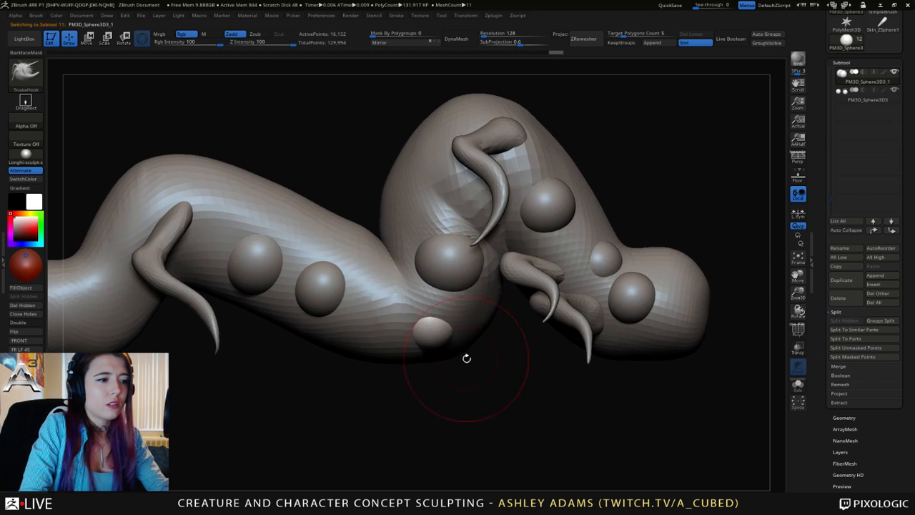
key(w)
drag(434, 324, 391, 311)
right_drag(303, 309, 506, 250)
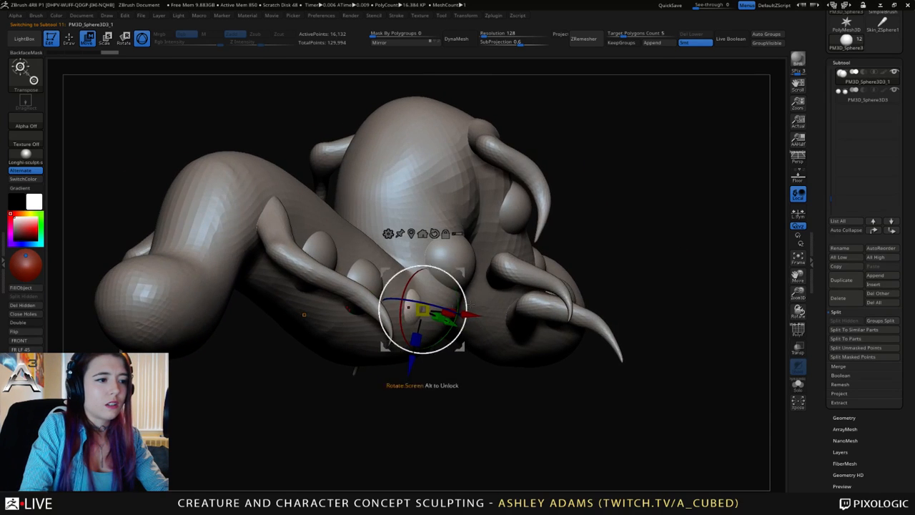
drag(461, 273, 466, 265)
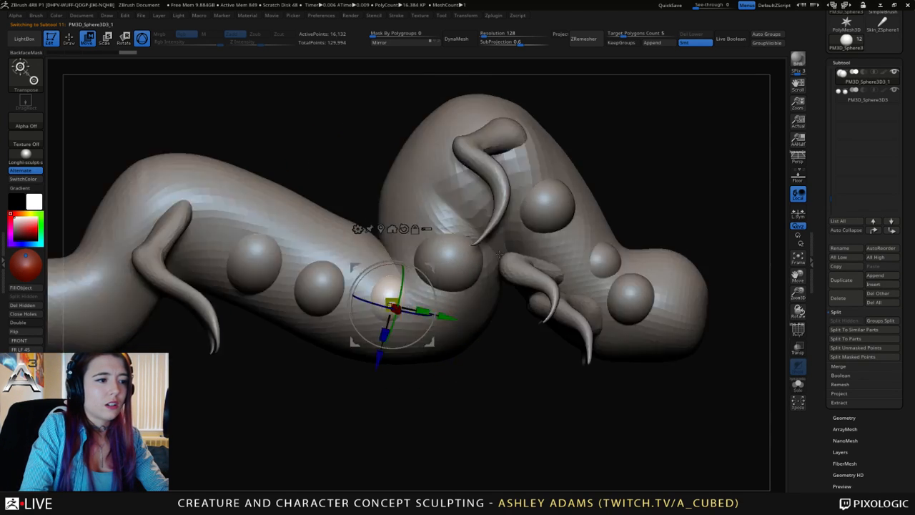
Duplicate the frontmost lower tendril pair and place the copy closer to the head.
key(q)
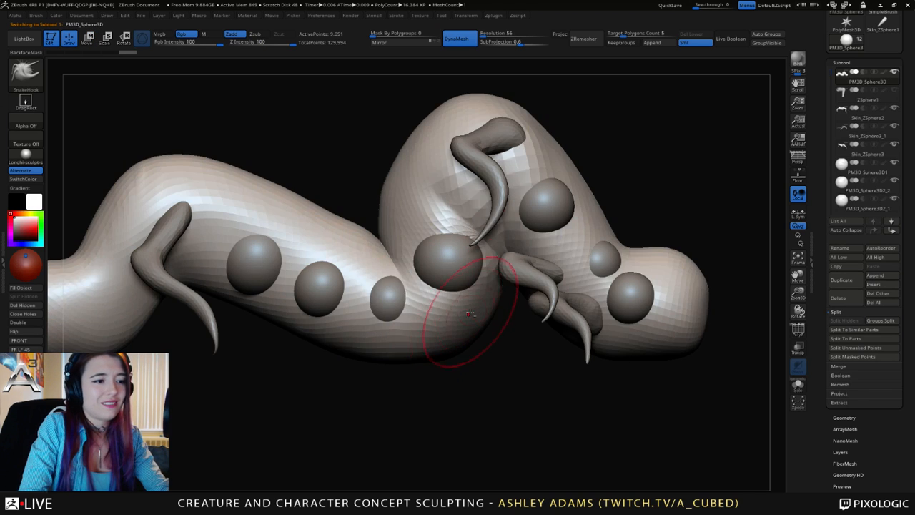
alt+click(492, 170)
ctrl+right_drag(527, 284, 535, 249)
alt+click(501, 285)
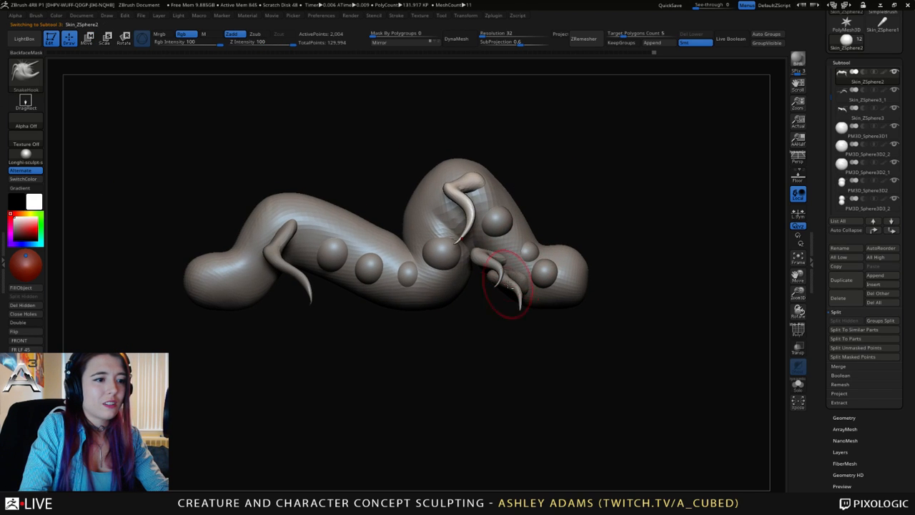
key(w)
mouse_move(544, 233)
mouse_down()
mouse_move(541, 222)
mouse_move(554, 226)
mouse_up()
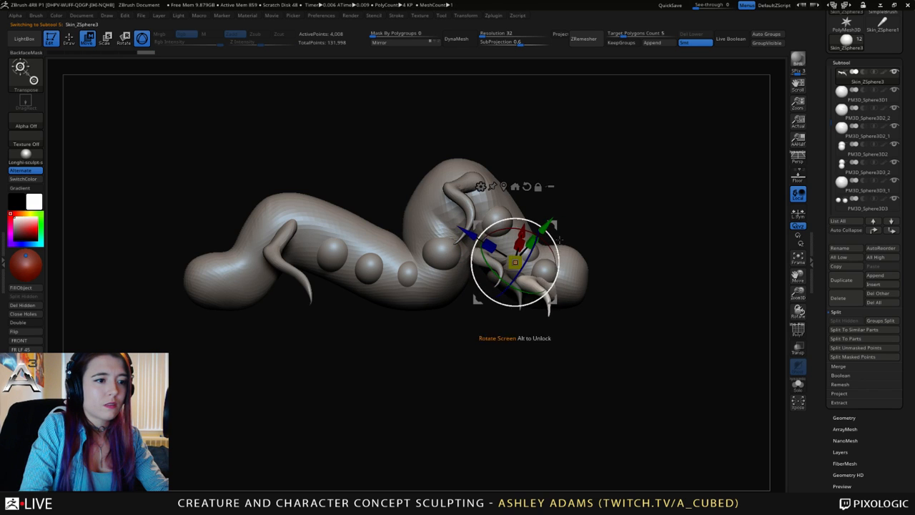
drag(516, 262, 469, 244)
drag(556, 225, 564, 234)
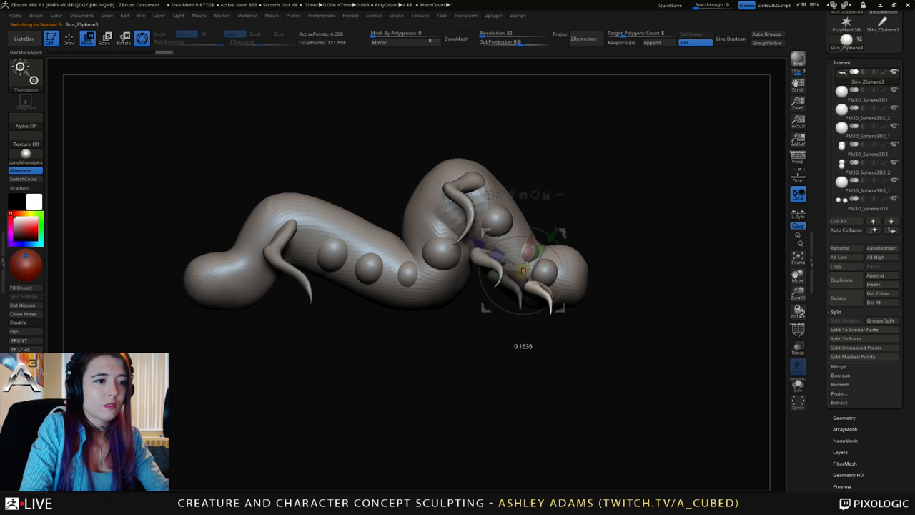
Return to the SnakeHook brush and adjust its draw size in a front view of the creature.
key(q)
shift+drag(625, 239, 580, 246)
right_click(455, 334)
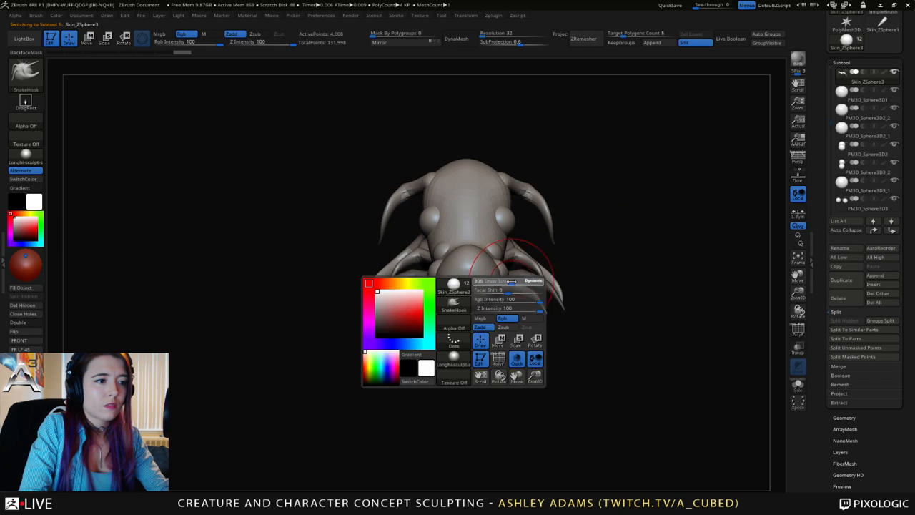
drag(487, 352, 512, 379)
Select the frontmost sphere pair on the head and move it slightly inward.
alt+click(507, 297)
right_drag(507, 297, 474, 317)
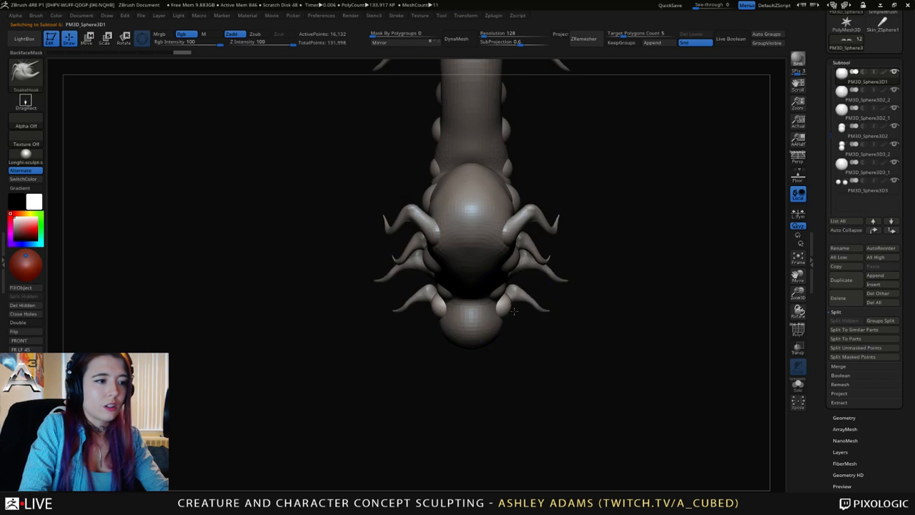
key(w)
drag(572, 314, 562, 314)
right_drag(562, 315, 581, 251)
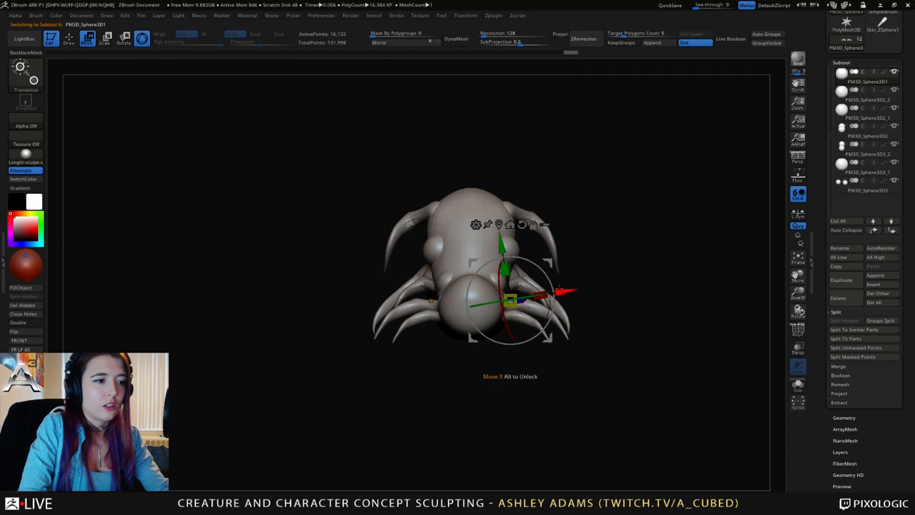
Select the body and build up raised sockets around the front spheres with the ClayBuildup brush at Z Intensity 20.
key(q)
right_drag(560, 289, 633, 294)
alt+click(453, 300)
ctrl+right_drag(453, 301, 482, 289)
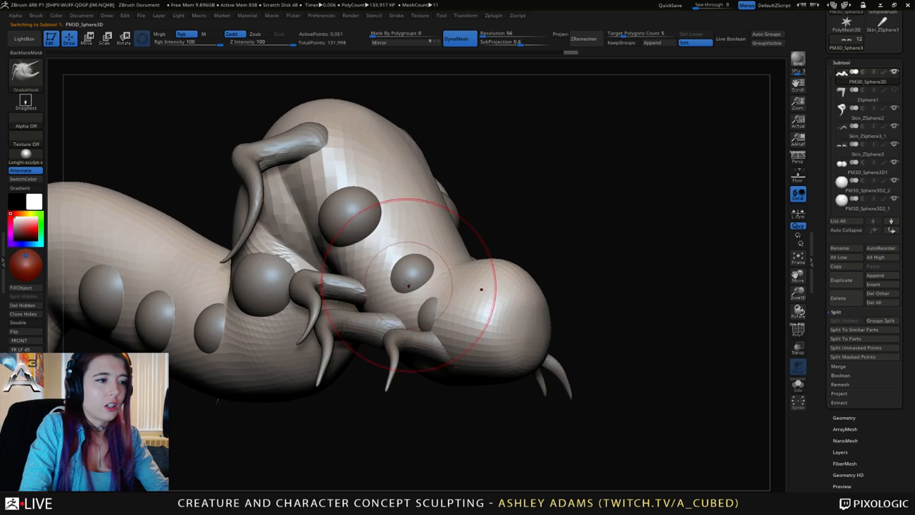
right_click(370, 217)
mouse_move(370, 217)
mouse_down()
mouse_move(358, 211)
mouse_move(365, 220)
mouse_move(327, 230)
mouse_move(373, 246)
mouse_move(389, 208)
mouse_move(309, 178)
mouse_move(379, 191)
mouse_move(354, 258)
mouse_move(315, 246)
mouse_move(308, 215)
mouse_move(327, 193)
mouse_up()
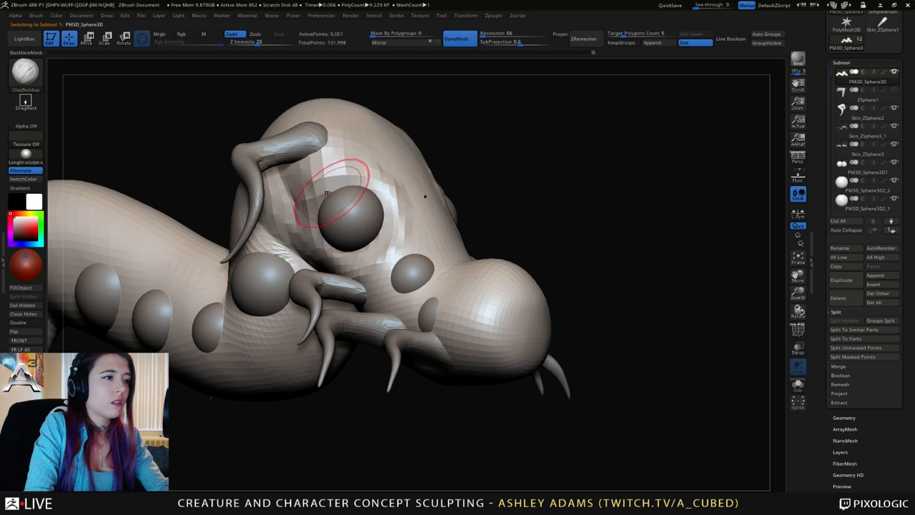
alt+drag(419, 255, 419, 263)
right_click(419, 261)
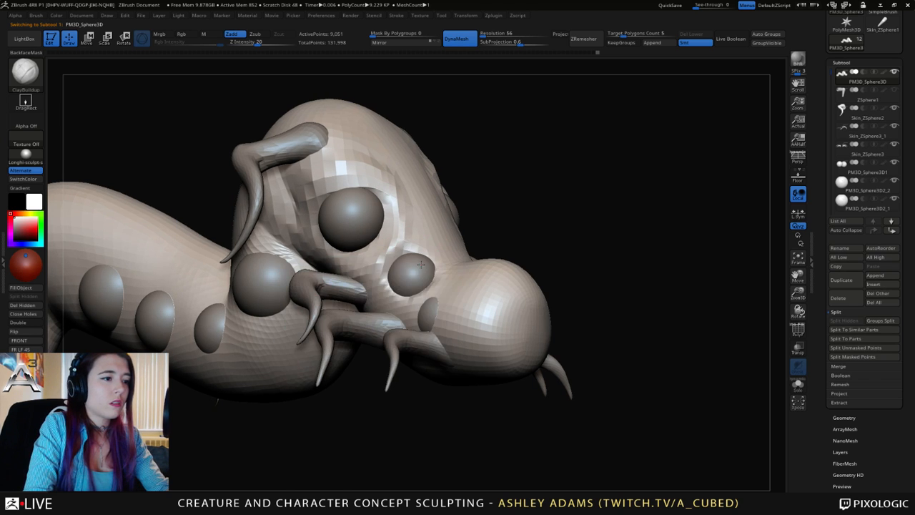
Continue the ClayBuildup sockets around the rear row of spheres and add volume near the front tendril bases.
mouse_move(437, 307)
right_down()
mouse_move(450, 310)
mouse_move(306, 254)
mouse_move(359, 304)
mouse_move(333, 290)
right_up()
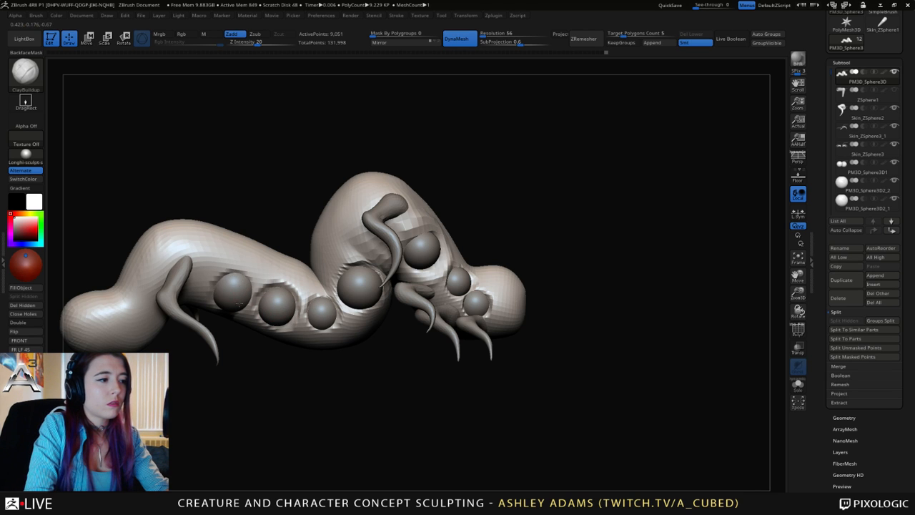
mouse_move(279, 282)
right_down()
mouse_move(329, 272)
mouse_move(265, 317)
mouse_move(343, 300)
mouse_move(359, 250)
mouse_move(379, 316)
mouse_move(348, 266)
right_up()
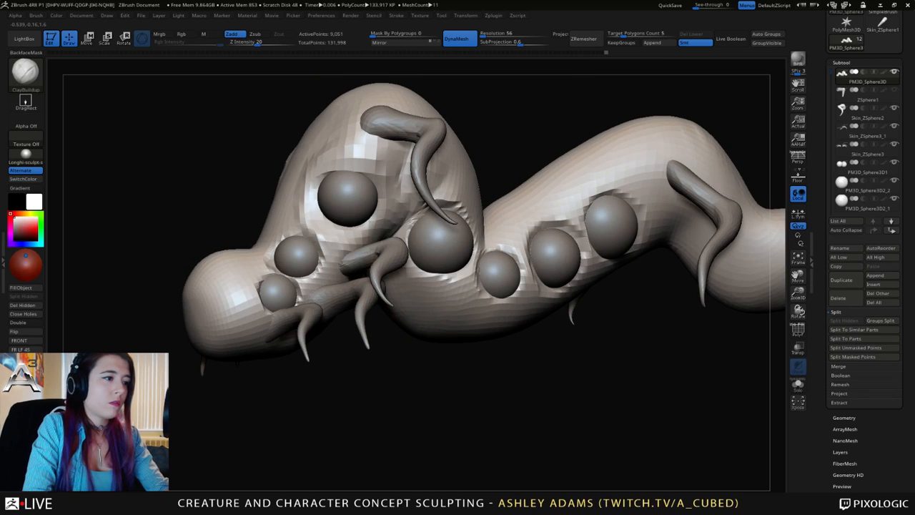
drag(342, 266, 348, 256)
Select the frontmost tendrils, adjust the SnakeHook brush size, and pull the tendrils at their bases into a new shape.
mouse_move(356, 248)
right_down()
mouse_move(314, 293)
mouse_move(327, 291)
mouse_move(288, 318)
right_up()
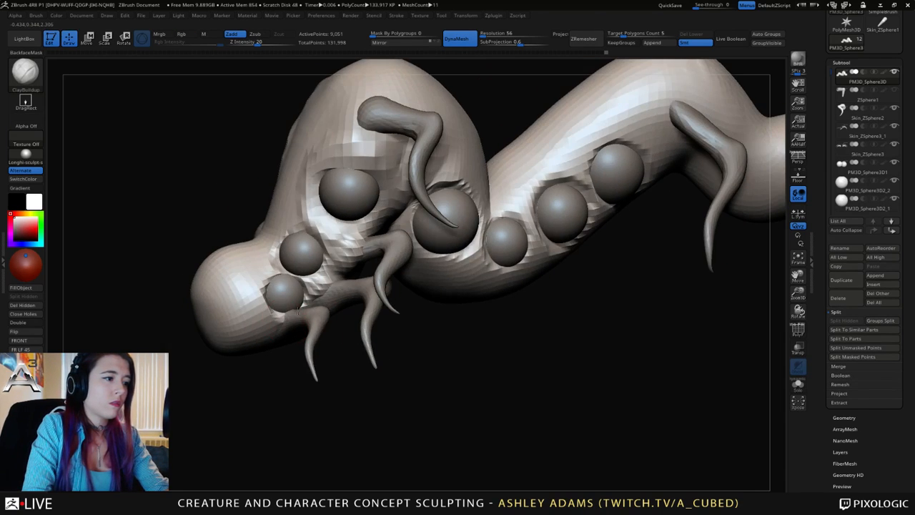
key(b)
key(s)
key(h)
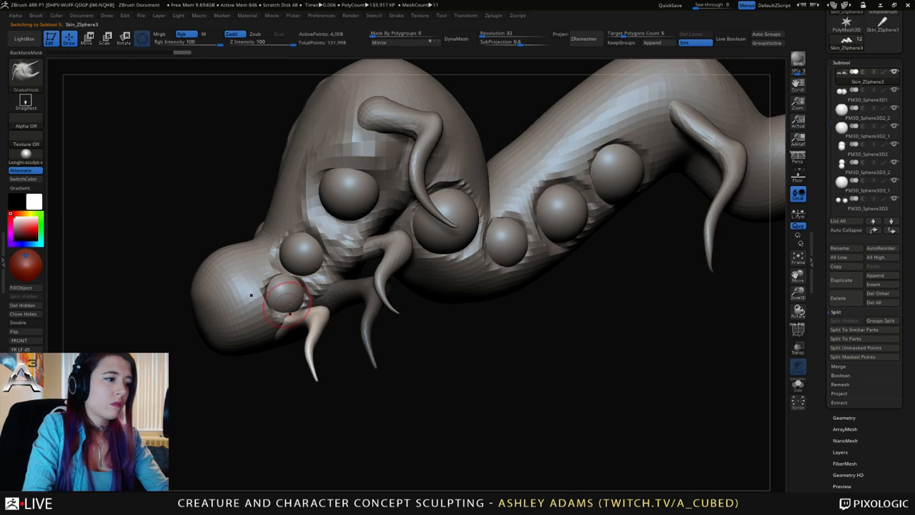
mouse_move(289, 304)
right_down()
mouse_move(295, 325)
mouse_move(280, 303)
right_up()
key(space)
right_click(285, 303)
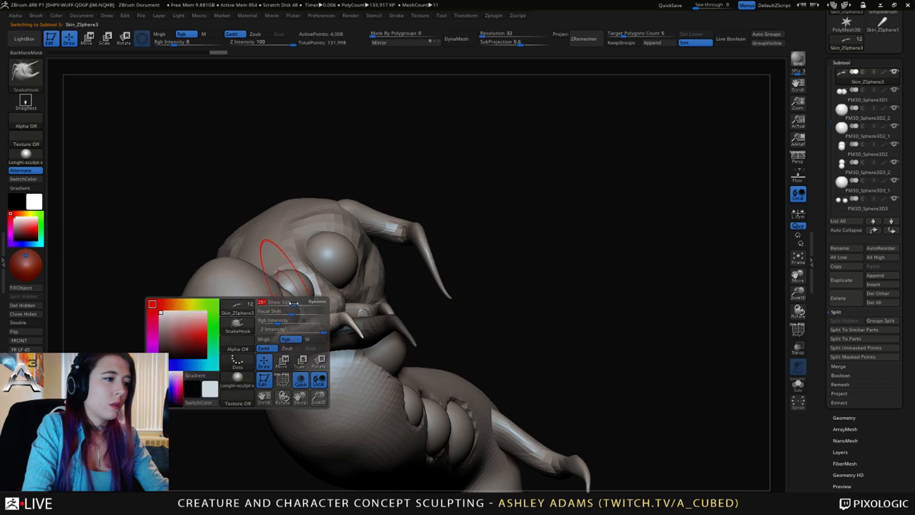
drag(288, 338, 279, 351)
mouse_move(279, 351)
right_down()
mouse_move(247, 355)
mouse_move(261, 315)
right_up()
drag(290, 330, 267, 344)
Refine the curve and tips of the frontmost tendril pair with the SnakeHook brush from front and angled views.
alt+right_drag(239, 302, 370, 275)
right_click(299, 290)
mouse_move(299, 289)
mouse_down()
mouse_move(308, 290)
mouse_move(271, 286)
mouse_move(244, 304)
mouse_up()
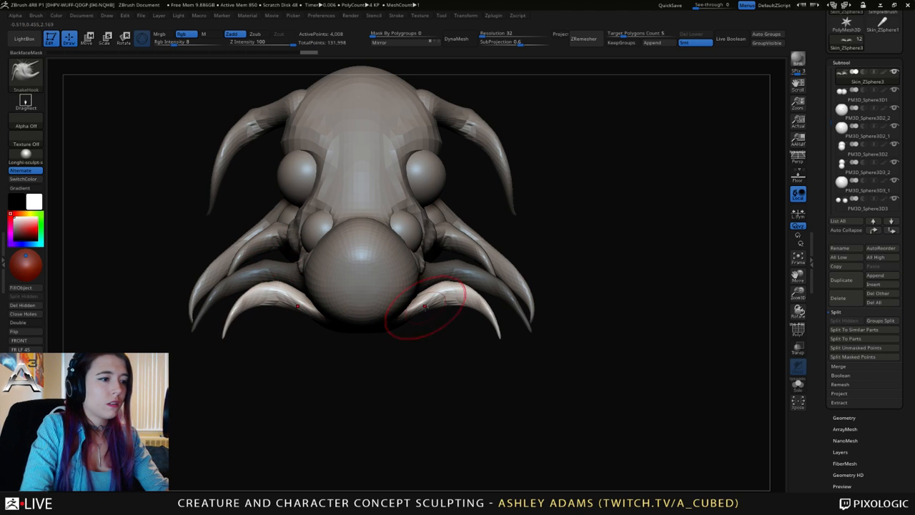
right_drag(430, 310, 453, 328)
drag(453, 327, 450, 330)
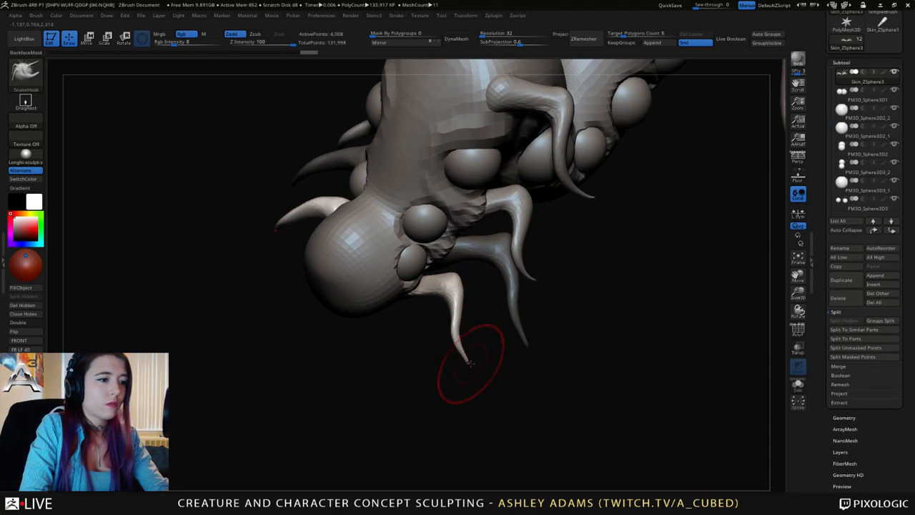
drag(468, 359, 452, 345)
mouse_move(451, 343)
right_down()
mouse_move(433, 340)
mouse_move(449, 326)
mouse_move(464, 331)
mouse_move(463, 304)
mouse_move(493, 320)
right_up()
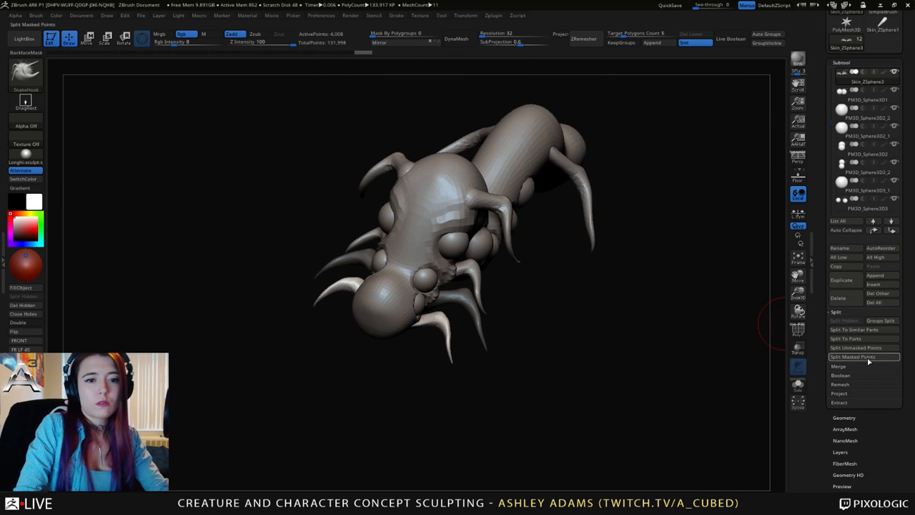
Split the masked second tendril pair away from the frontmost pair into its own subtool.
click(836, 329)
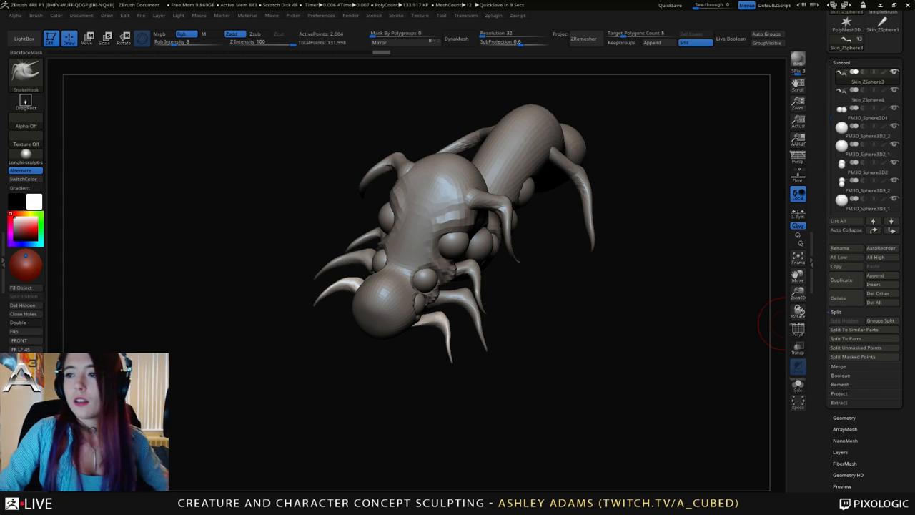
right_drag(493, 280, 472, 239)
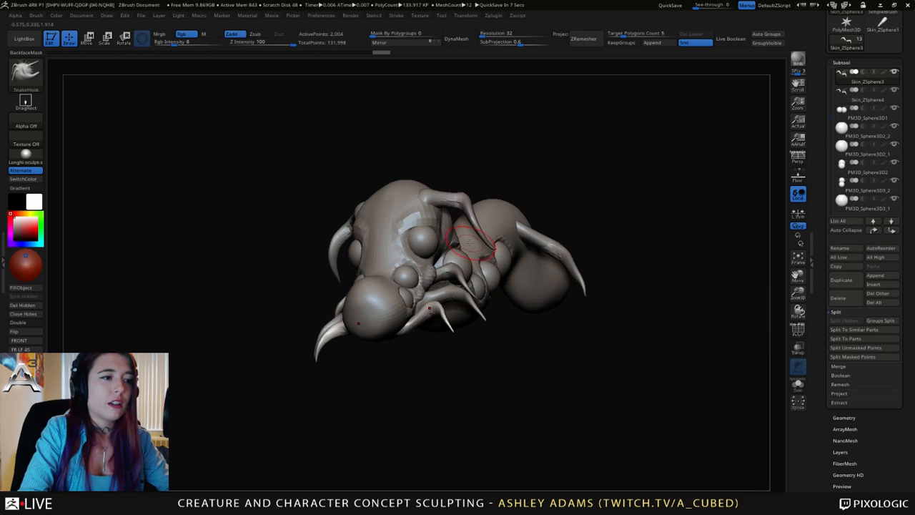
ctrl+right_drag(415, 216, 432, 272)
mouse_move(451, 207)
right_down()
mouse_move(412, 218)
mouse_move(405, 260)
right_up()
Select the body and build up raised brows above and around the large head spheres with ClayBuildup at Z Intensity 20.
alt+click(438, 221)
mouse_move(454, 225)
mouse_down()
mouse_move(422, 191)
mouse_move(465, 218)
mouse_move(490, 195)
mouse_move(491, 165)
mouse_move(453, 154)
mouse_move(475, 156)
mouse_move(482, 173)
mouse_up()
mouse_move(405, 180)
right_down()
mouse_move(453, 174)
mouse_move(364, 153)
right_up()
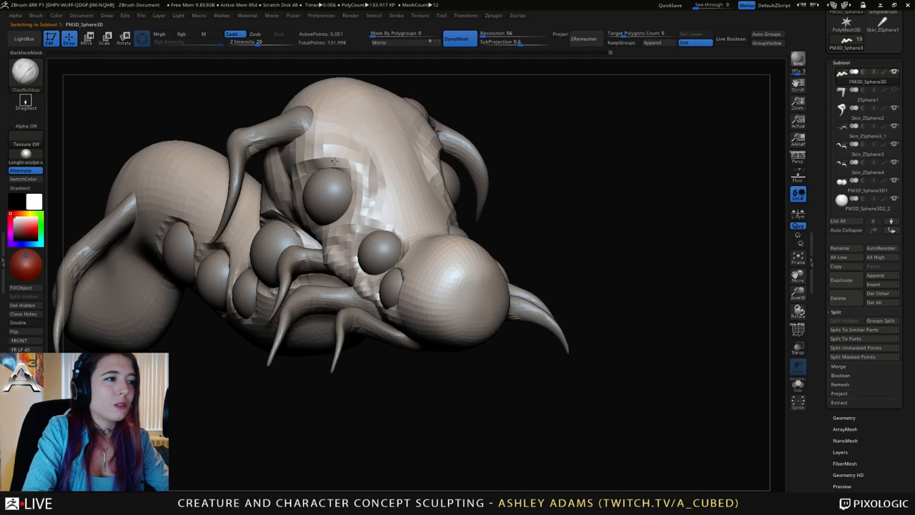
mouse_move(357, 168)
mouse_down()
mouse_move(322, 149)
mouse_move(351, 180)
mouse_up()
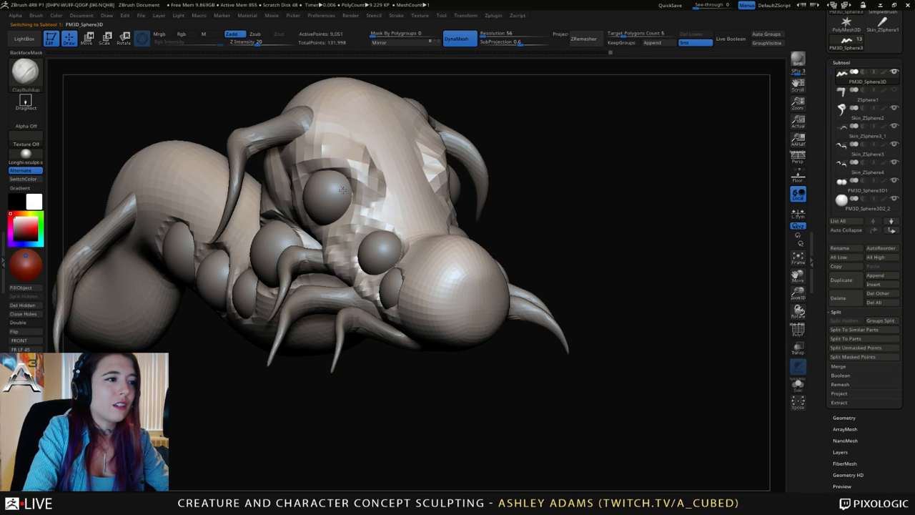
right_drag(400, 180, 353, 180)
mouse_move(352, 180)
mouse_down()
mouse_move(348, 200)
mouse_move(358, 187)
mouse_move(336, 159)
mouse_move(354, 187)
mouse_up()
right_drag(354, 188, 383, 209)
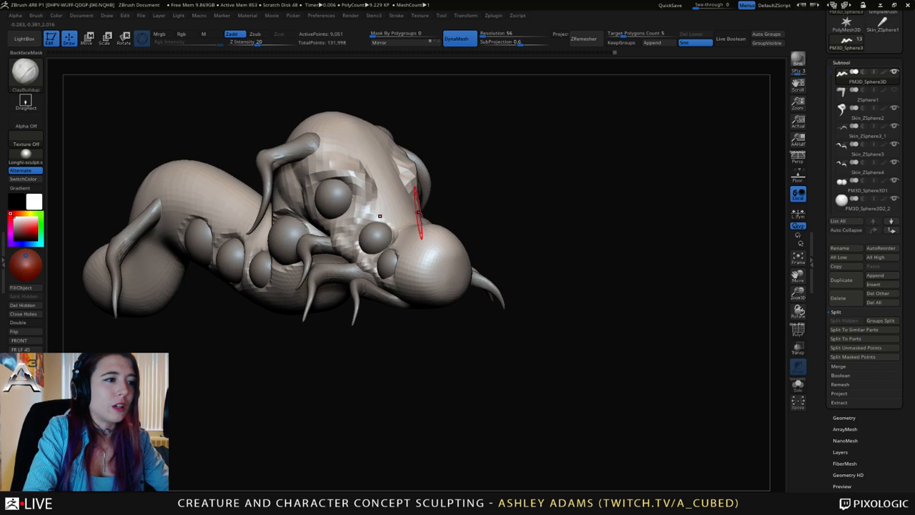
Carve creases into the head above the large neck sphere with the DamStandard brush at Z Intensity 33.
mouse_move(432, 243)
right_down()
mouse_move(415, 245)
mouse_move(510, 262)
mouse_move(386, 232)
mouse_move(404, 211)
right_up()
right_click(419, 231)
key(b)
key(d)
key(s)
drag(392, 207, 419, 227)
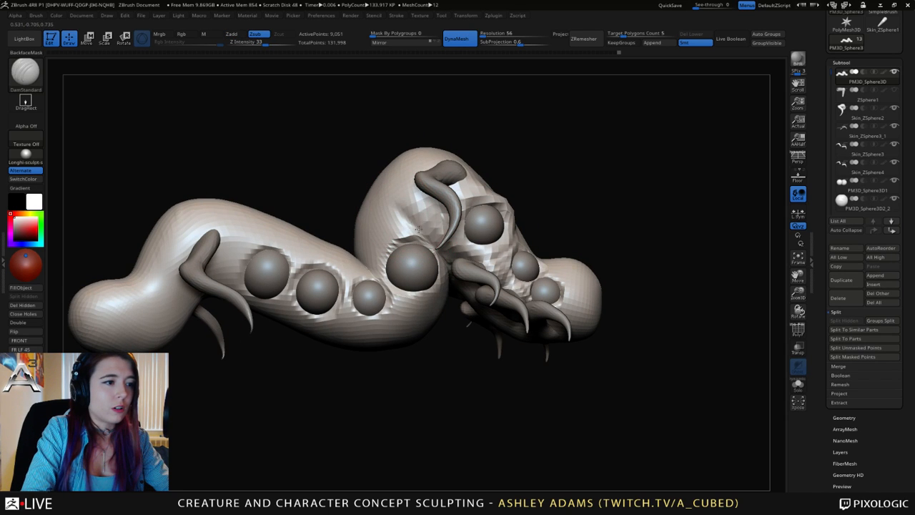
right_drag(435, 249, 461, 281)
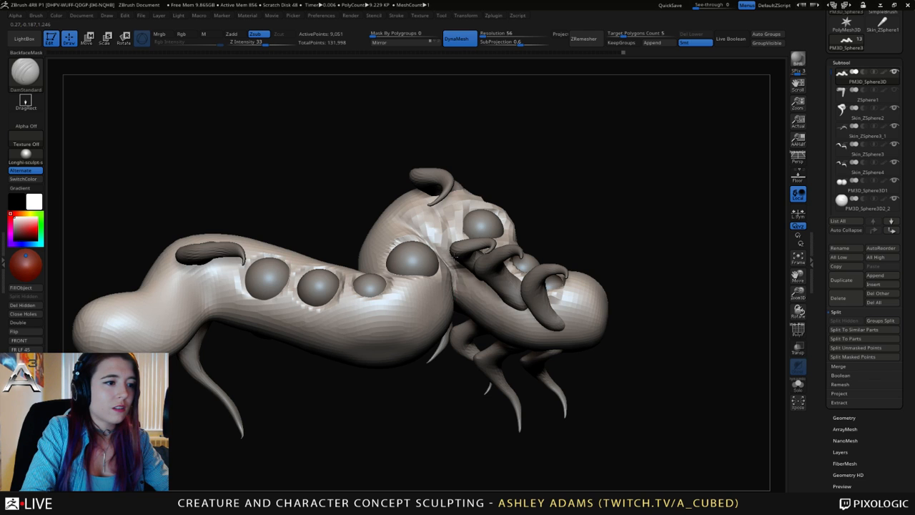
Swell the folds around the large neck sphere with the Inflat brush at Z Intensity 10.
mouse_move(441, 223)
right_down()
mouse_move(427, 216)
mouse_move(405, 242)
mouse_move(372, 230)
mouse_move(405, 265)
right_up()
key(b)
key(i)
key(n)
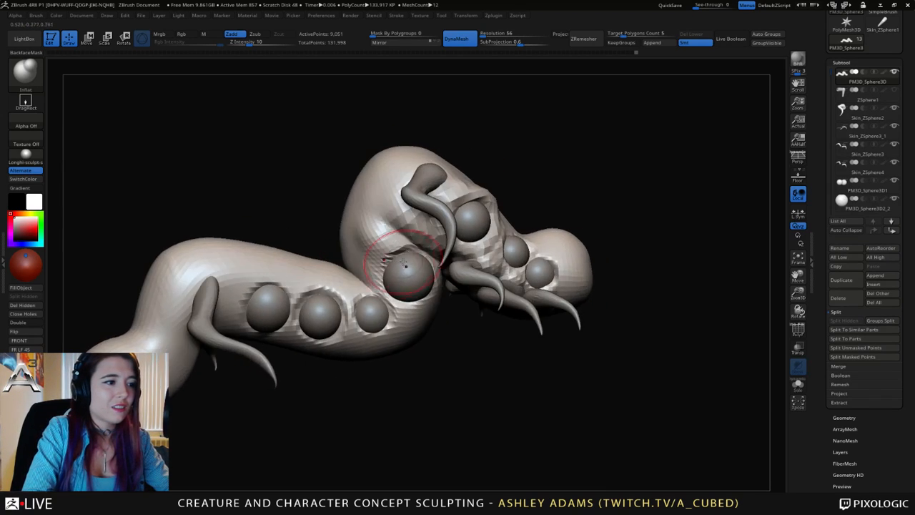
mouse_move(358, 219)
right_down()
mouse_move(386, 226)
mouse_move(368, 205)
mouse_move(372, 257)
mouse_move(357, 302)
mouse_move(347, 300)
right_up()
Return to the DamStandard brush at Z Intensity 33 and refine the creases around the rear row of spheres.
key(b)
key(d)
key(s)
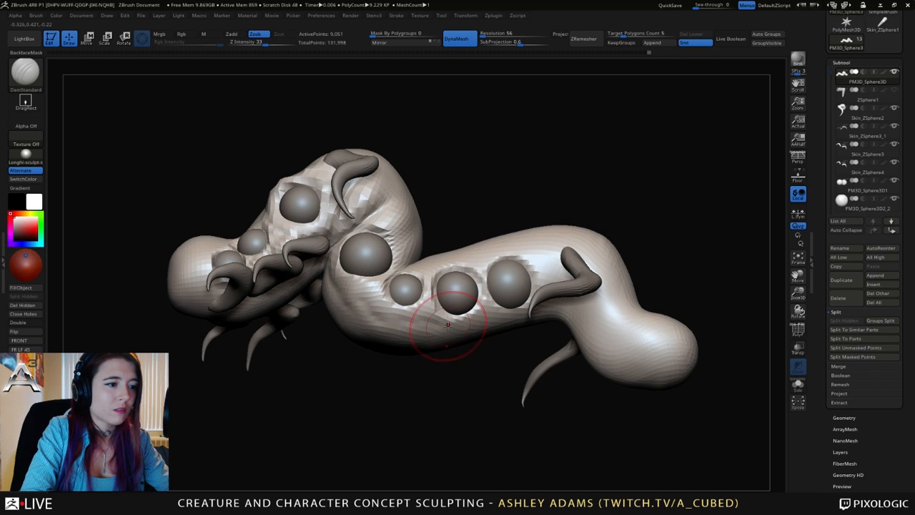
key(space)
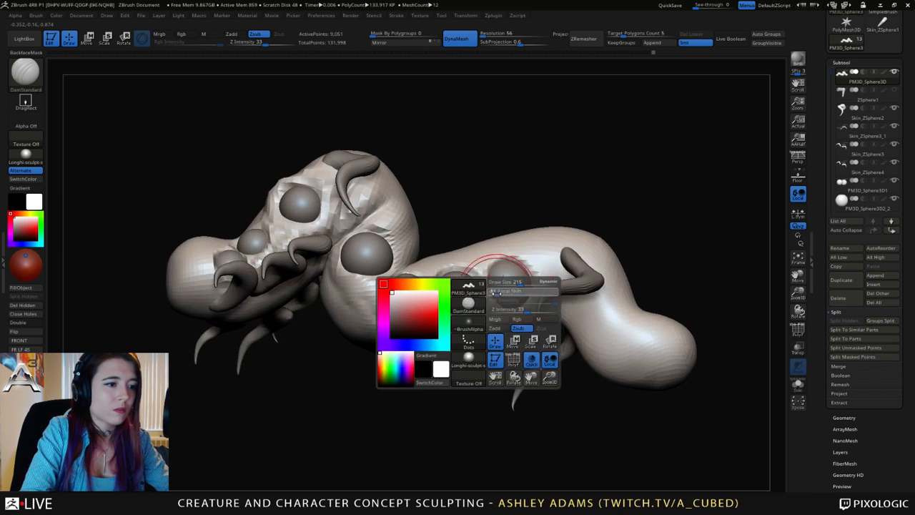
Build up the socket rims around the rear row of three spheres with the ClayBuildup brush at Z Intensity 20.
key(b)
key(c)
key(b)
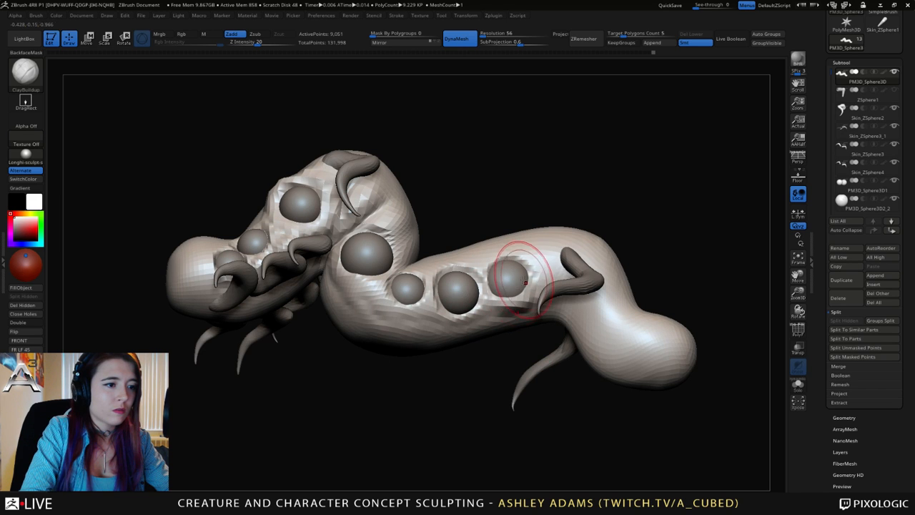
right_drag(526, 282, 509, 282)
mouse_move(492, 280)
mouse_down()
mouse_move(521, 302)
mouse_move(526, 281)
mouse_move(514, 282)
mouse_up()
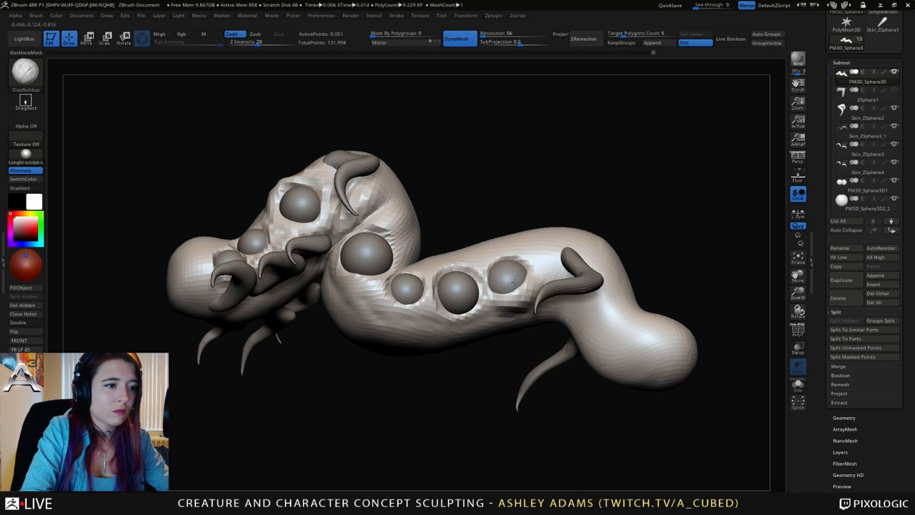
right_drag(514, 282, 503, 291)
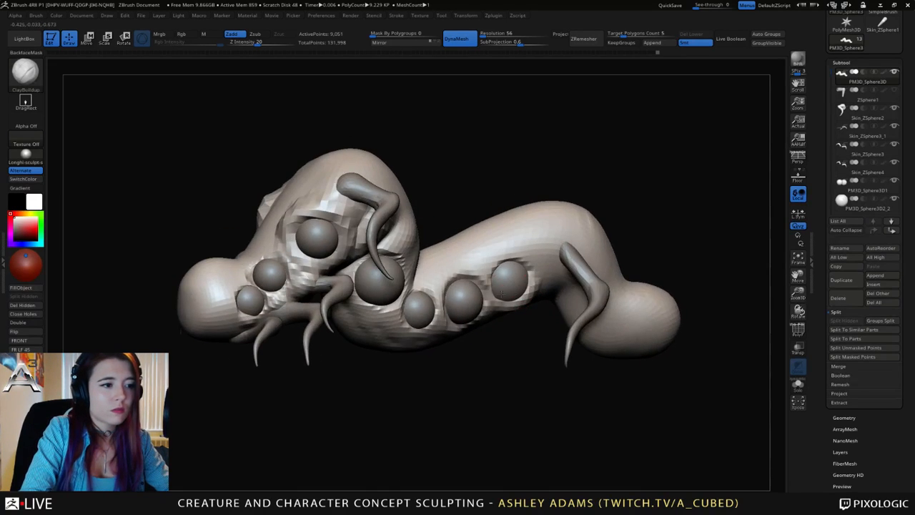
drag(503, 294, 511, 295)
mouse_move(509, 259)
mouse_down()
mouse_move(451, 289)
mouse_move(472, 275)
mouse_up()
mouse_move(463, 289)
right_down()
mouse_move(453, 291)
mouse_move(462, 307)
right_up()
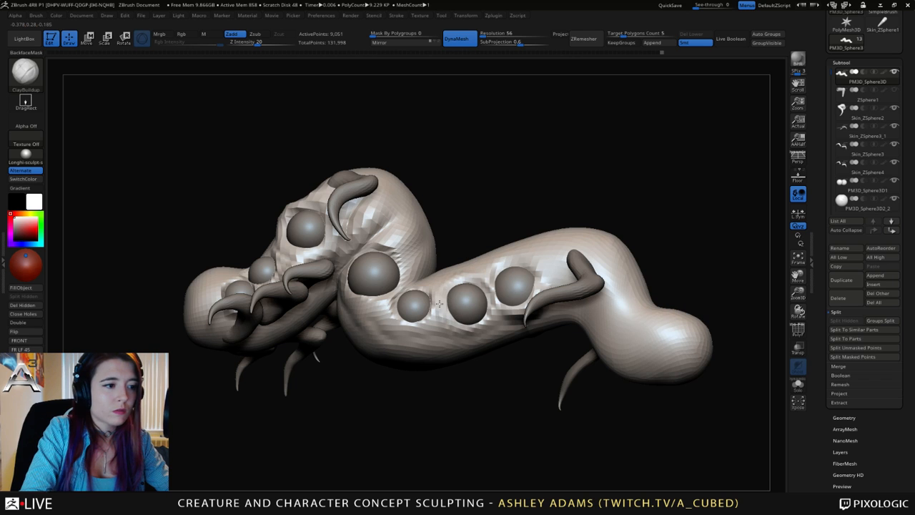
Add ClayBuildup volume to the head between the large head sphere and the neck sphere.
mouse_move(465, 303)
right_down()
mouse_move(441, 246)
mouse_move(358, 277)
right_up()
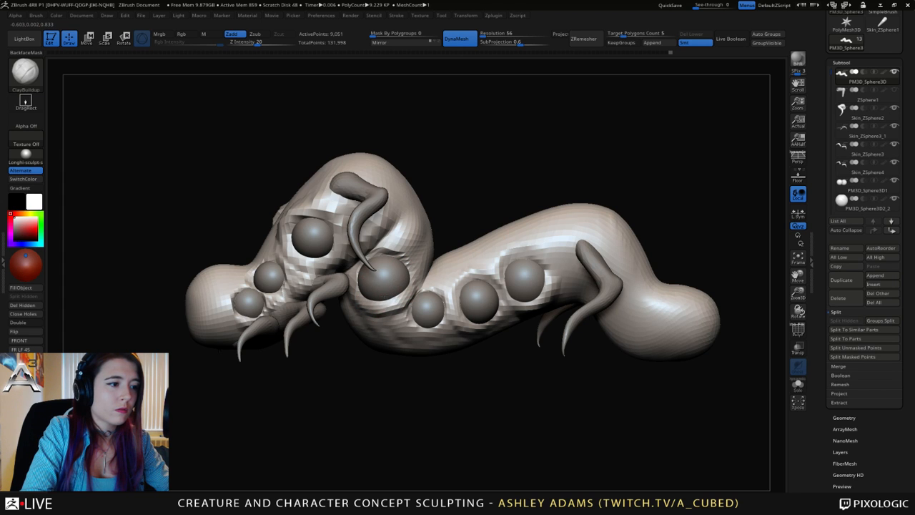
mouse_move(358, 276)
right_down()
mouse_move(336, 257)
mouse_move(415, 243)
right_up()
drag(365, 230, 354, 258)
right_drag(321, 245, 386, 240)
mouse_move(307, 243)
mouse_down()
mouse_move(297, 236)
mouse_move(301, 245)
mouse_up()
Thicken the socket around the smallest sphere of the rear row with ClayBuildup strokes.
mouse_move(858, 132)
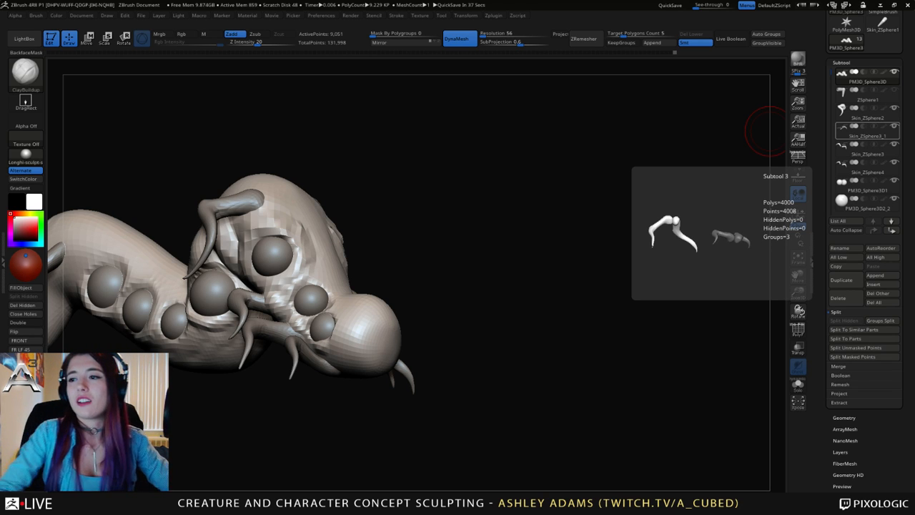
drag(653, 187, 662, 230)
drag(401, 244, 533, 251)
right_drag(485, 295, 387, 286)
alt+right_drag(387, 286, 493, 228)
shift+right_drag(407, 238, 460, 240)
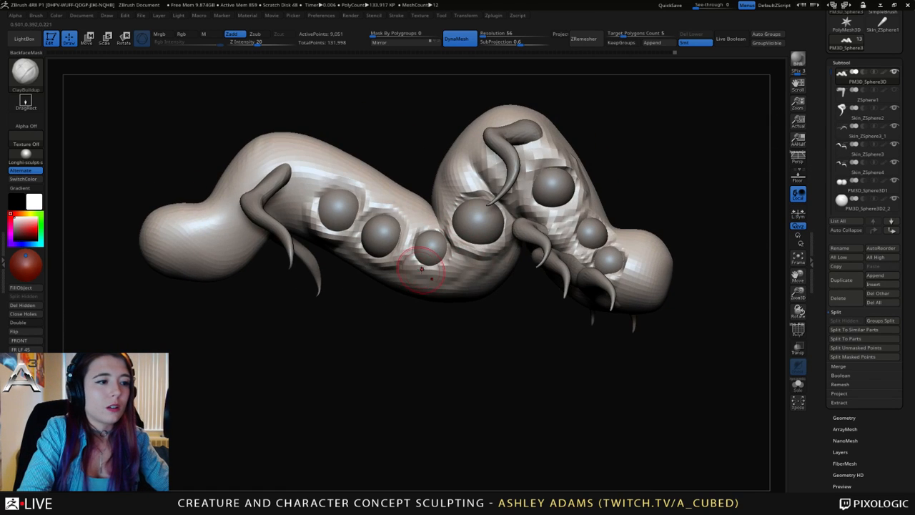
drag(416, 266, 439, 246)
alt+right_drag(410, 216, 423, 238)
Select the large neck sphere pair and duplicate it upward onto the side of the head with the Move gizmo.
alt+click(454, 283)
mouse_move(454, 282)
right_down()
mouse_move(525, 241)
mouse_move(503, 242)
right_up()
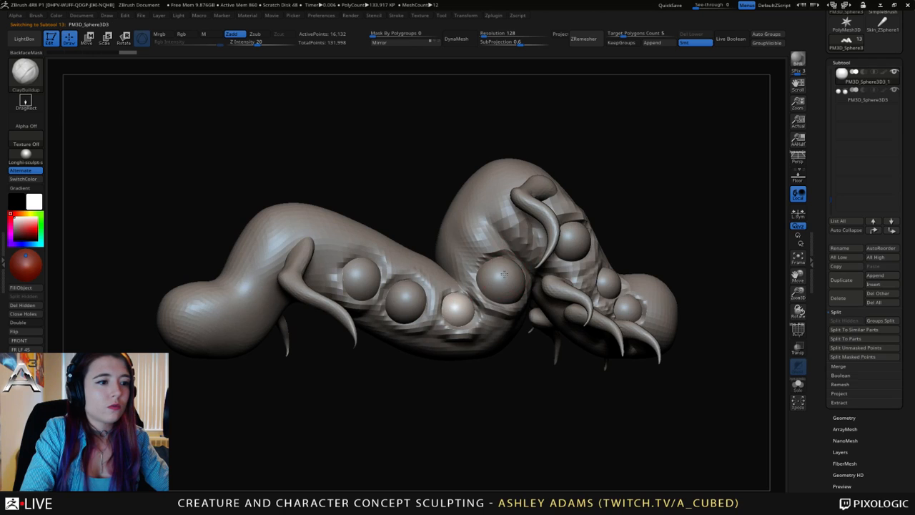
key(w)
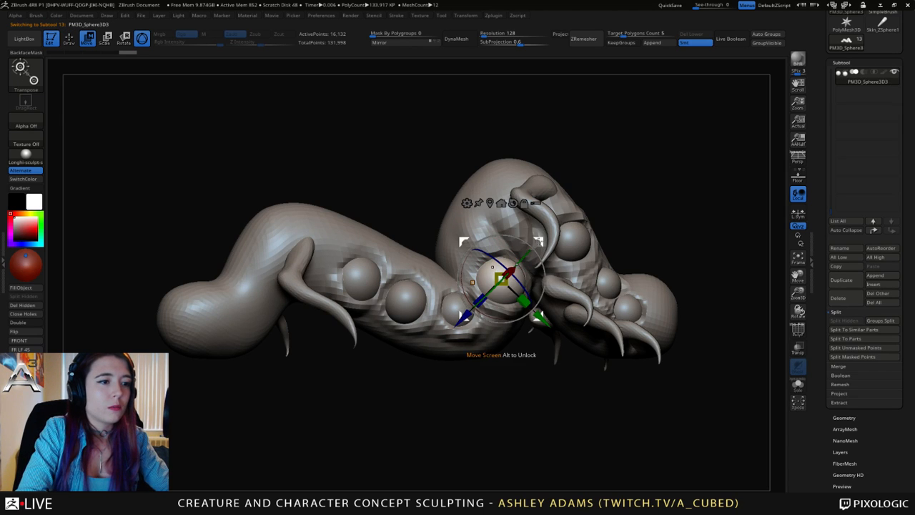
ctrl+drag(501, 279, 515, 222)
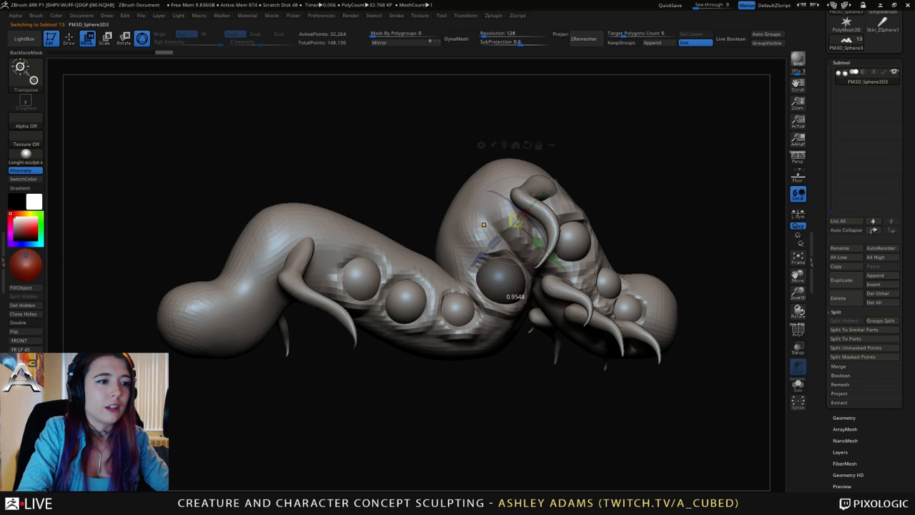
Scale down the duplicated sphere pair and seat it in the head beside the upper tendrils.
mouse_move(500, 114)
mouse_down()
mouse_move(572, 179)
mouse_move(594, 219)
mouse_move(544, 218)
mouse_move(530, 230)
mouse_up()
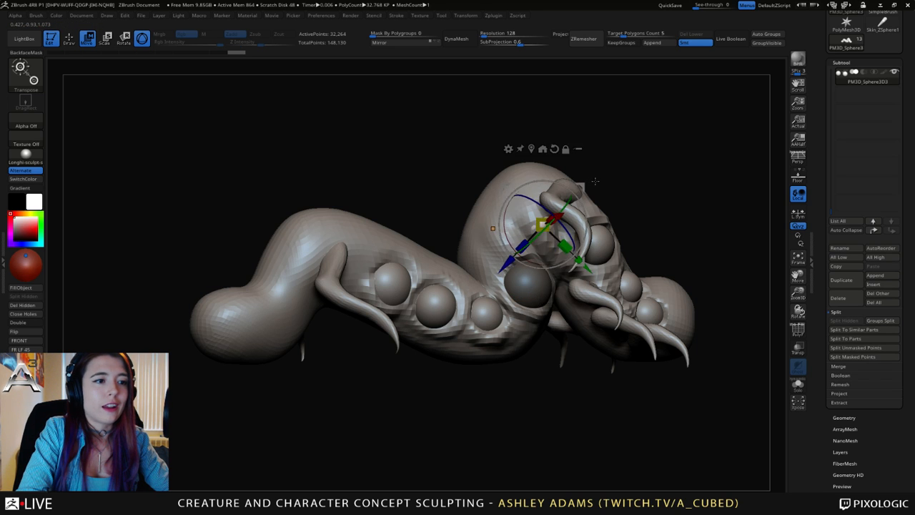
drag(581, 186, 595, 220)
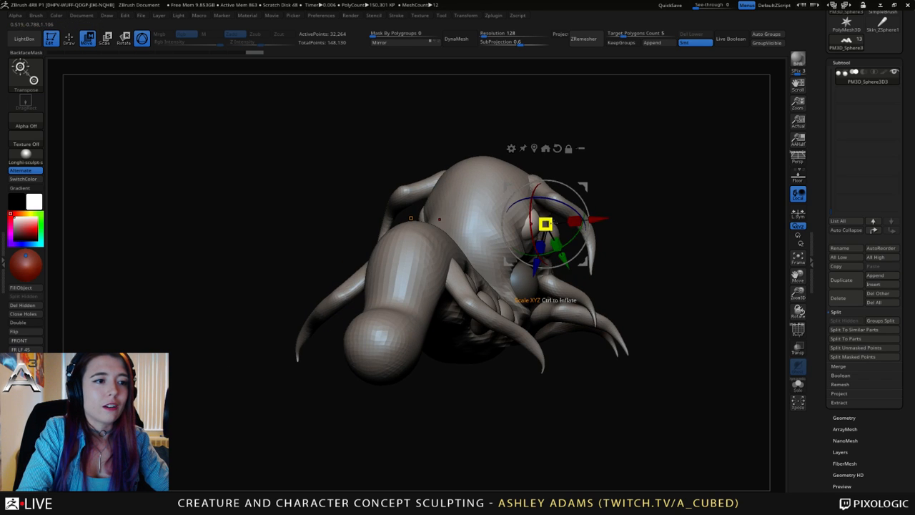
mouse_move(544, 144)
mouse_down()
mouse_move(579, 137)
mouse_move(562, 119)
mouse_up()
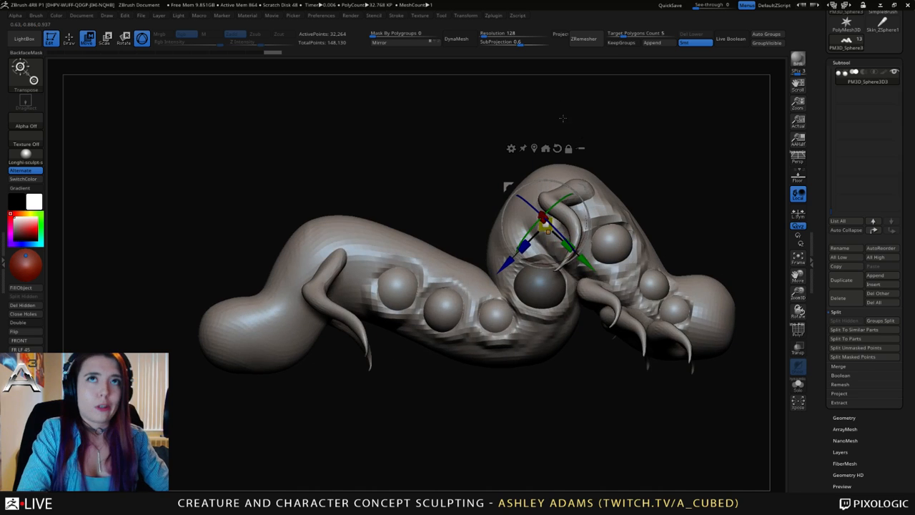
scroll(562, 215, up, 3)
mouse_move(551, 264)
mouse_down()
mouse_move(544, 290)
mouse_move(569, 227)
mouse_move(552, 205)
mouse_up()
Return to Draw mode and split the duplicated sphere pair off into its own subtool.
key(q)
alt+click(572, 215)
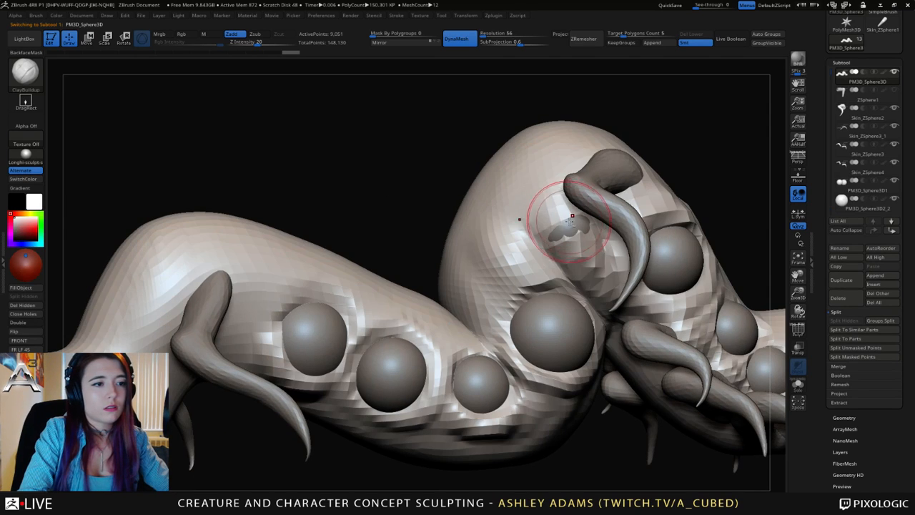
alt+click(585, 232)
click(839, 339)
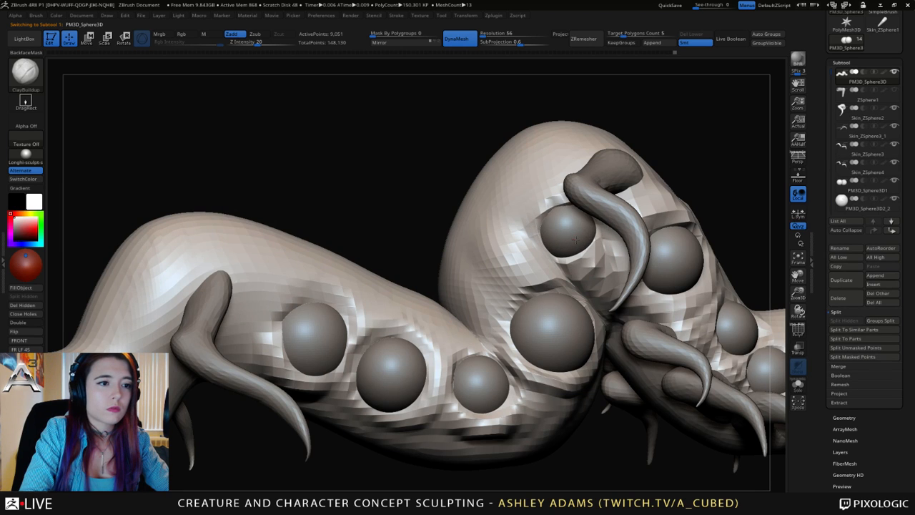
Scale down the eye beneath the uppermost claw, reposition it along X, and reselect the body subtool.
ctrl+right_drag(574, 229, 541, 240)
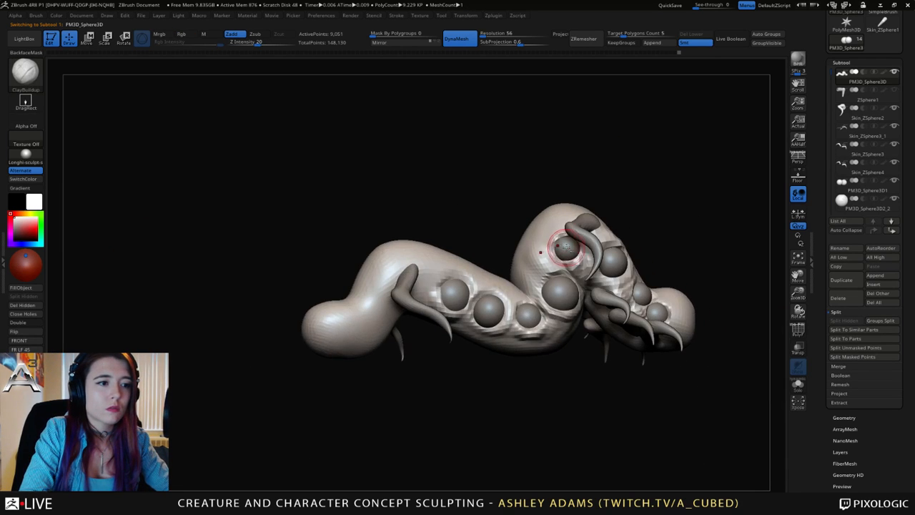
alt+click(566, 249)
key(e)
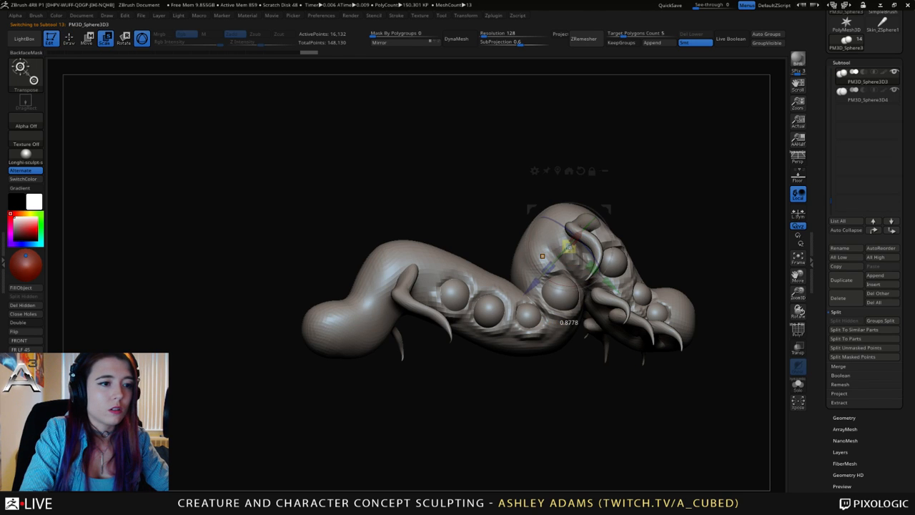
drag(569, 247, 572, 245)
right_drag(572, 245, 605, 235)
mouse_move(627, 240)
mouse_down()
mouse_move(590, 248)
mouse_move(633, 239)
mouse_up()
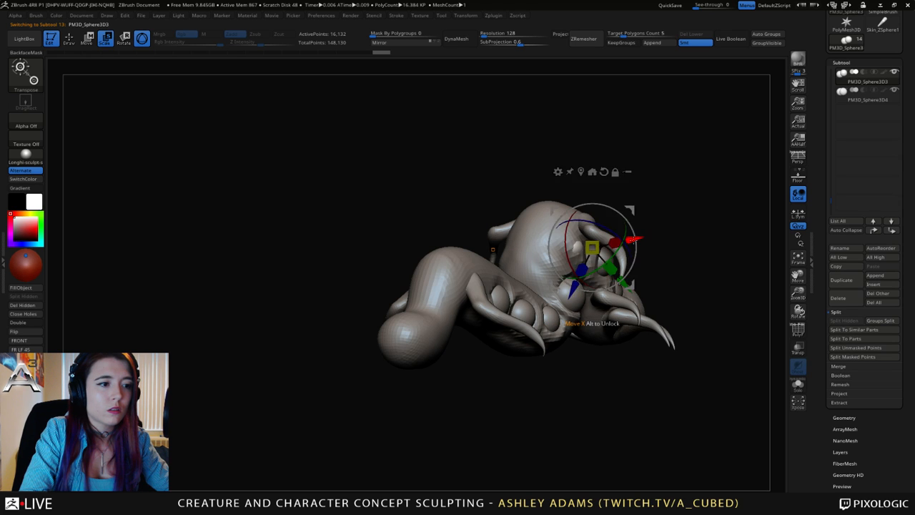
key(q)
drag(683, 225, 621, 233)
alt+click(593, 250)
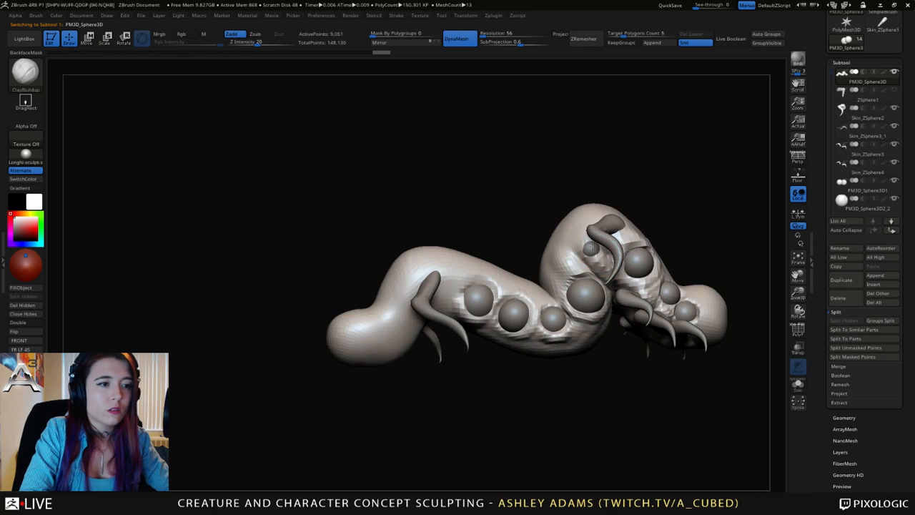
Build up the body surface around the shrunken eye with the ClayBuildup brush.
right_drag(594, 247, 544, 266)
right_click(534, 303)
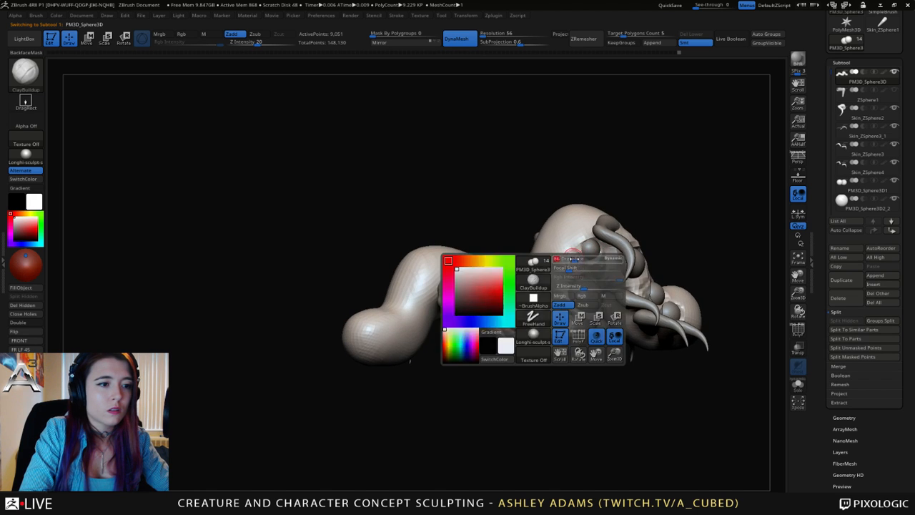
right_drag(535, 304, 501, 219)
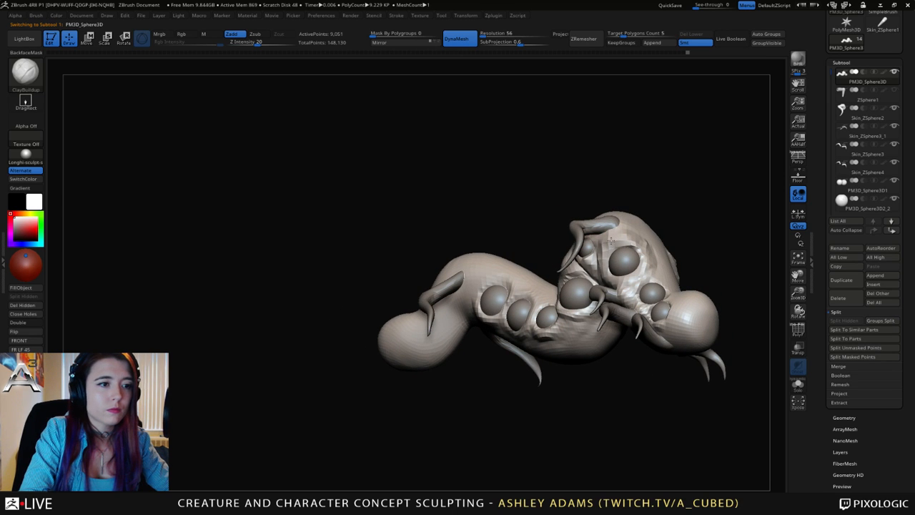
mouse_move(609, 241)
right_down()
mouse_move(612, 228)
mouse_move(625, 231)
mouse_move(582, 189)
mouse_move(584, 176)
mouse_move(624, 230)
mouse_move(594, 243)
mouse_move(548, 241)
mouse_move(491, 280)
mouse_move(565, 276)
right_up()
right_click(517, 318)
right_drag(517, 318, 467, 229)
right_drag(511, 277, 446, 153)
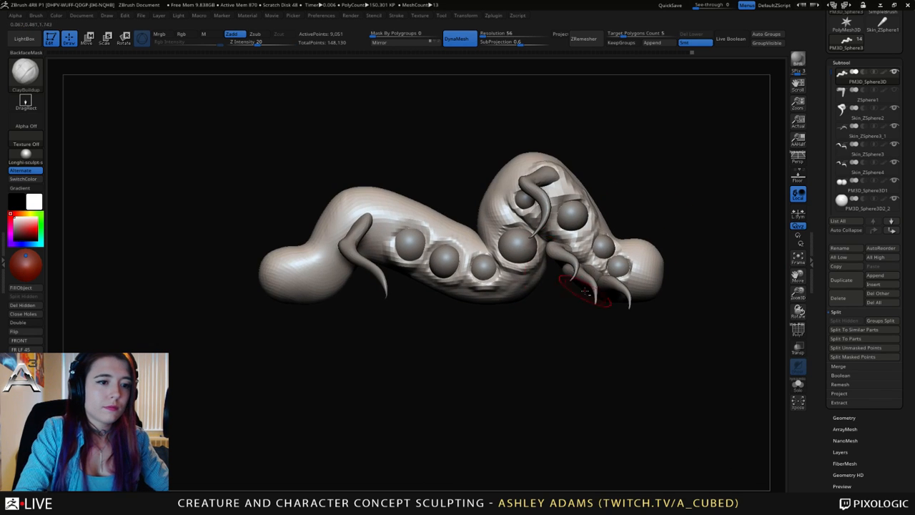
Duplicate the uppermost claw pair with the gizmo and offset the copy slightly from the original.
alt+click(550, 193)
key(w)
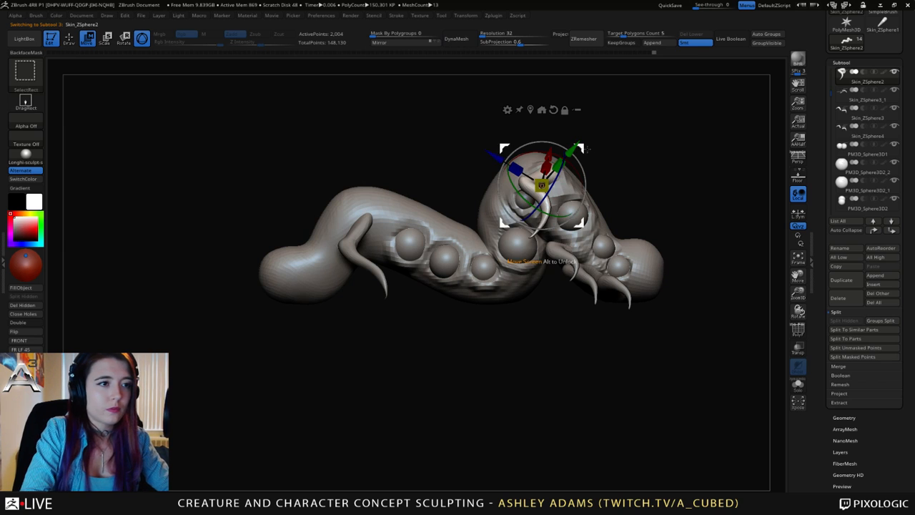
mouse_move(582, 148)
ctrl+mouse_down()
mouse_move(594, 151)
mouse_move(591, 162)
ctrl+mouse_up()
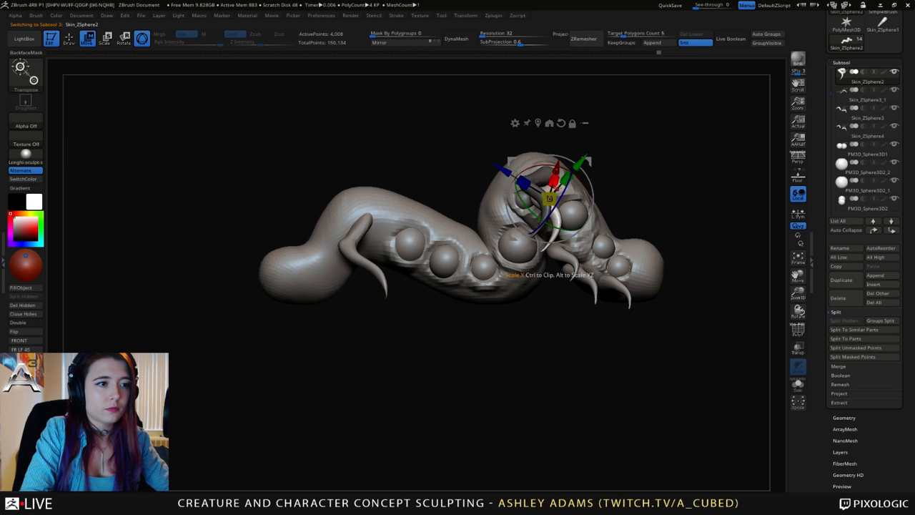
drag(550, 198, 550, 196)
drag(499, 170, 497, 170)
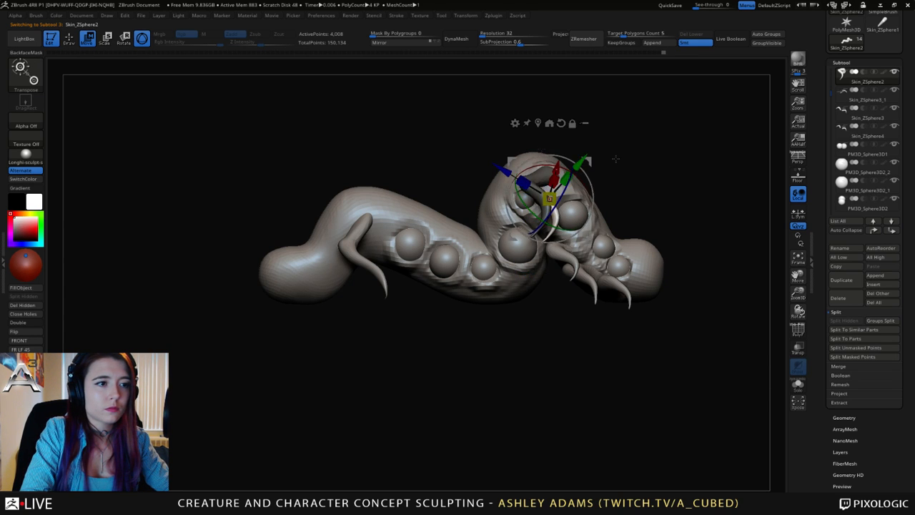
Split the masked claw points off so the original and duplicated pairs are separate subtools.
mouse_move(615, 159)
right_down()
mouse_move(593, 175)
mouse_move(568, 146)
right_up()
key(q)
right_click(497, 226)
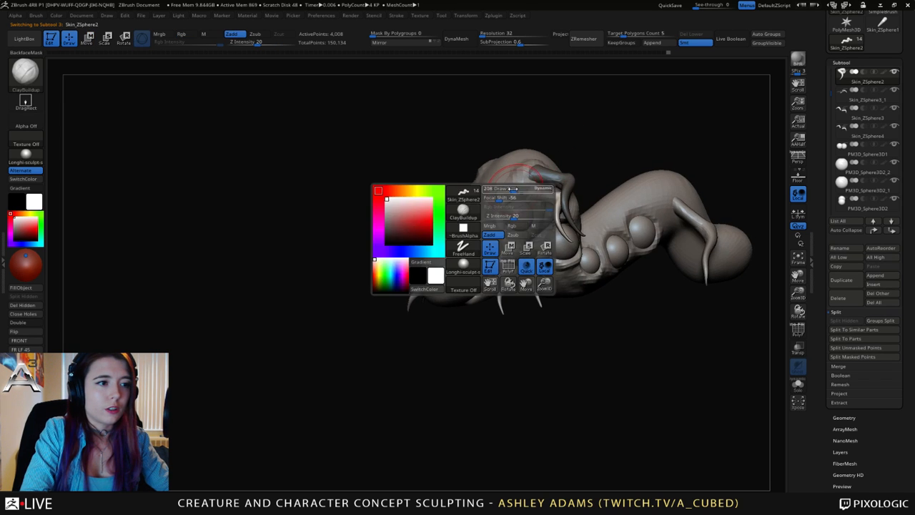
ctrl+right_drag(586, 201, 630, 270)
click(879, 359)
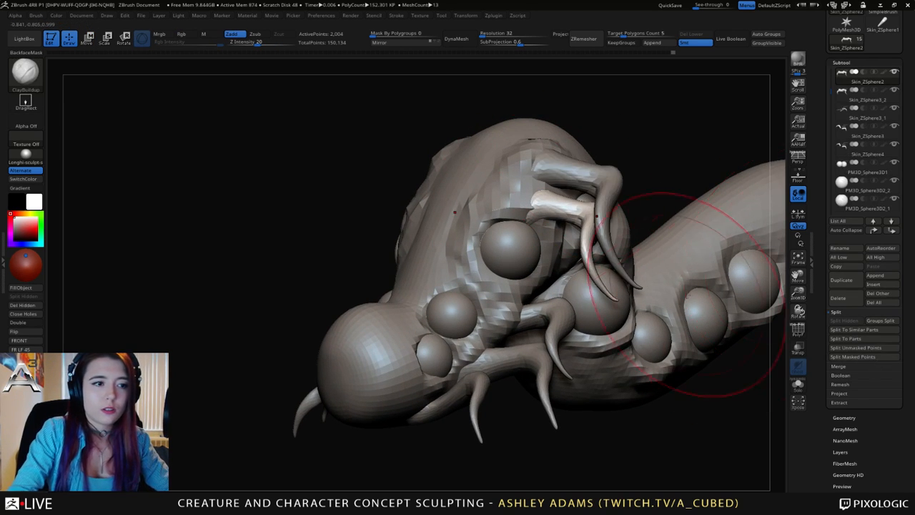
Reshape the lower claw pair from the front with the SnakeHook brush, pulling the middle bend and tips inward.
key(b)
key(s)
key(h)
drag(528, 216, 558, 214)
shift+right_drag(557, 213, 626, 218)
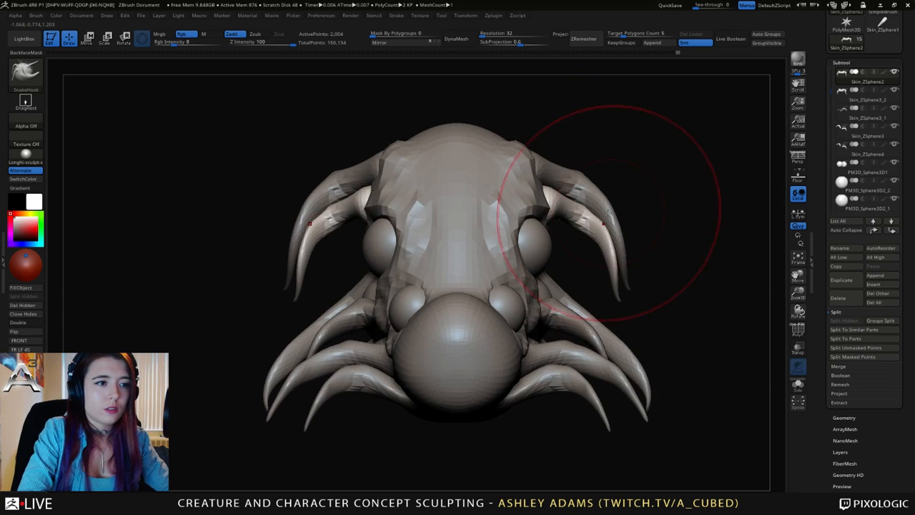
drag(608, 216, 590, 231)
right_click(594, 231)
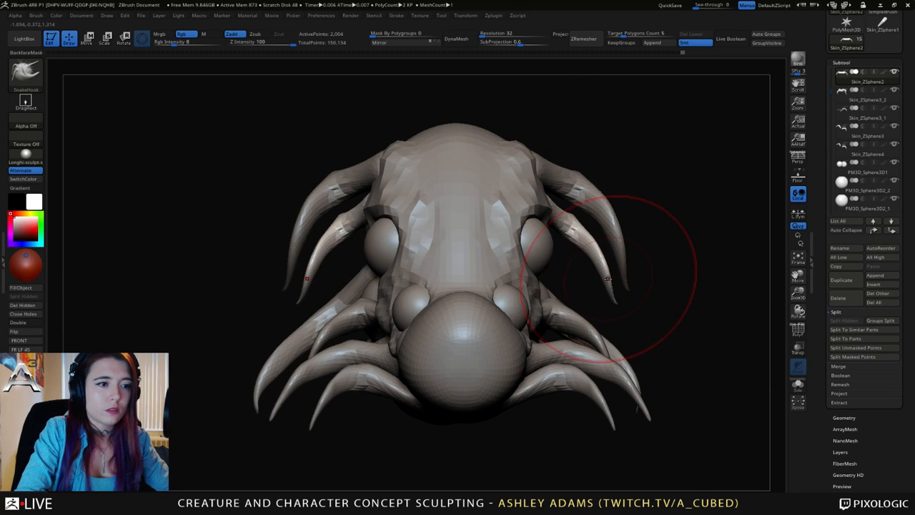
drag(608, 283, 599, 288)
right_drag(577, 262, 595, 292)
mouse_move(595, 293)
mouse_down()
mouse_move(600, 316)
mouse_move(600, 290)
mouse_up()
right_drag(599, 290, 594, 236)
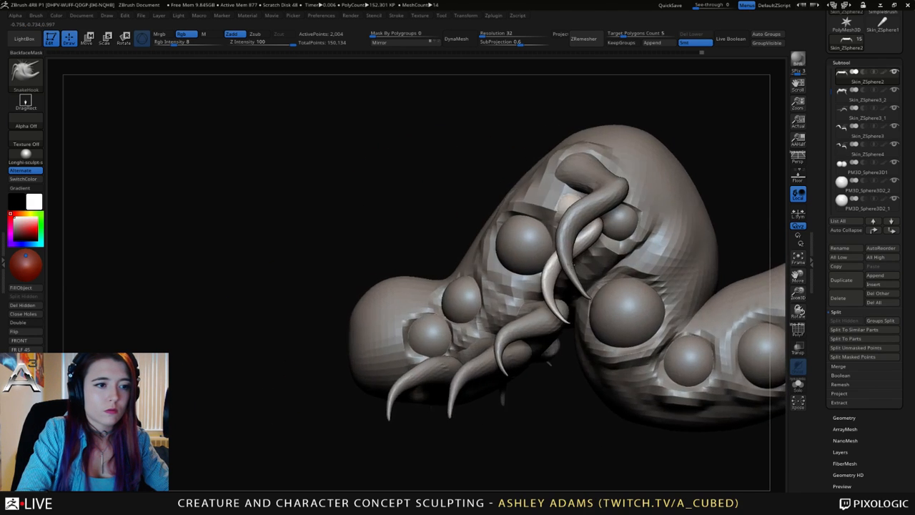
Pull the lower pair's bend forward in side view and refine the tips with a smaller SnakeHook brush.
right_click(595, 236)
mouse_move(585, 217)
mouse_down()
mouse_move(569, 226)
mouse_move(560, 215)
mouse_up()
right_drag(563, 211, 565, 233)
mouse_move(571, 232)
mouse_down()
mouse_move(562, 231)
mouse_move(570, 229)
mouse_up()
right_drag(570, 231, 617, 256)
drag(616, 274, 610, 276)
right_click(630, 278)
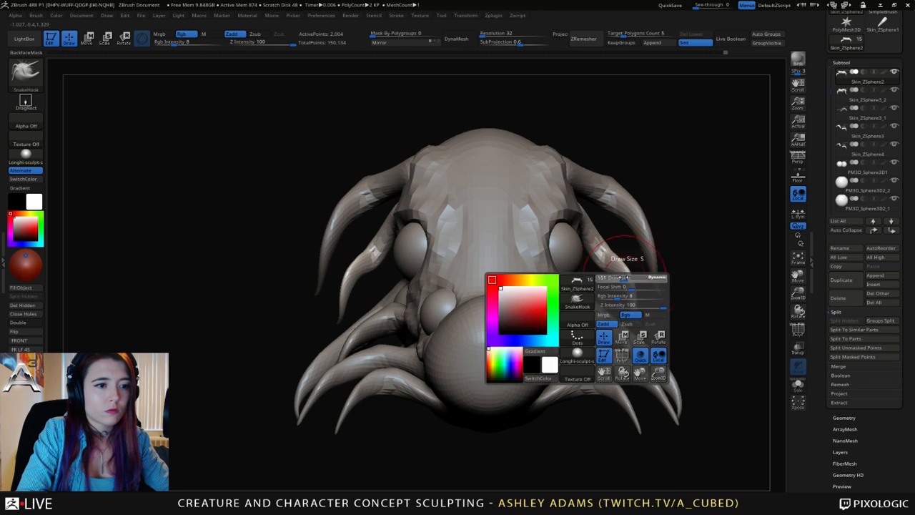
mouse_move(635, 311)
mouse_down()
mouse_move(634, 288)
mouse_move(640, 306)
mouse_up()
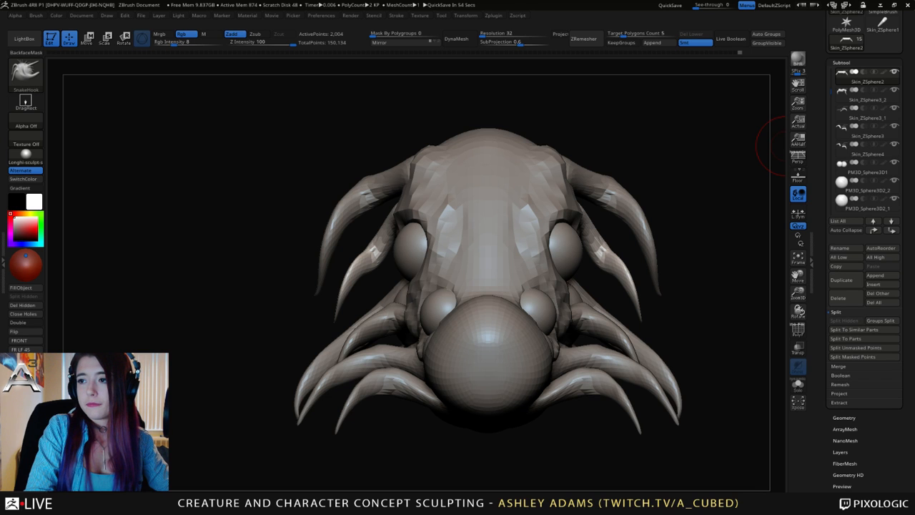
Select the uppermost claw pair, smooth its surface, and enlarge the SnakeHook draw size to about 348.
drag(300, 232, 396, 237)
key(space)
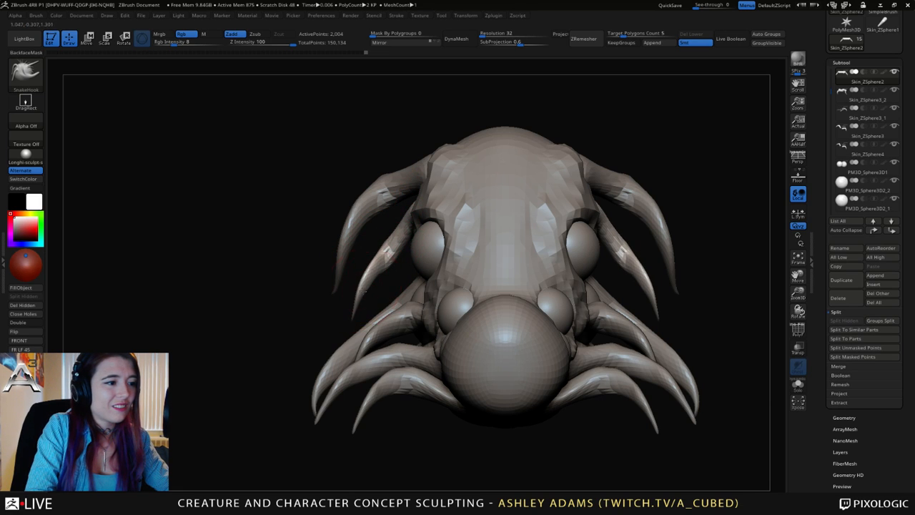
alt+click(333, 293)
key(space)
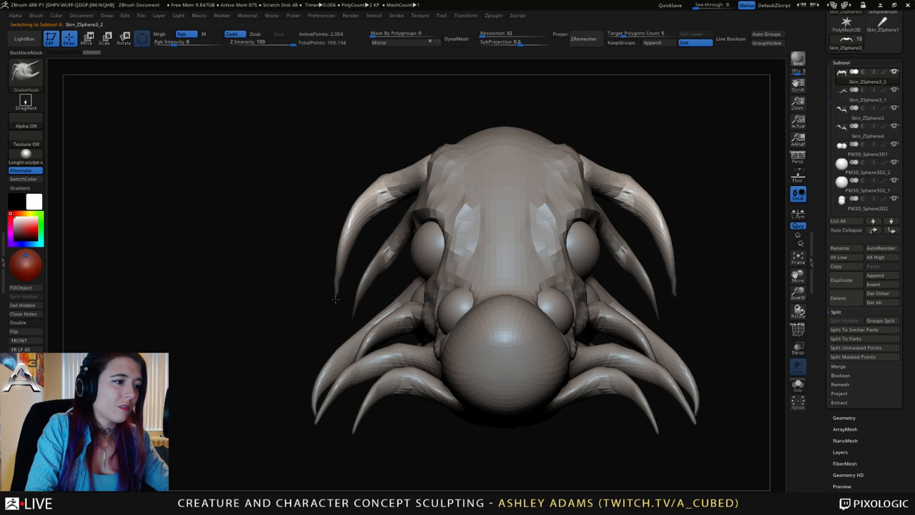
key(shift)
shift+drag(345, 266, 353, 214)
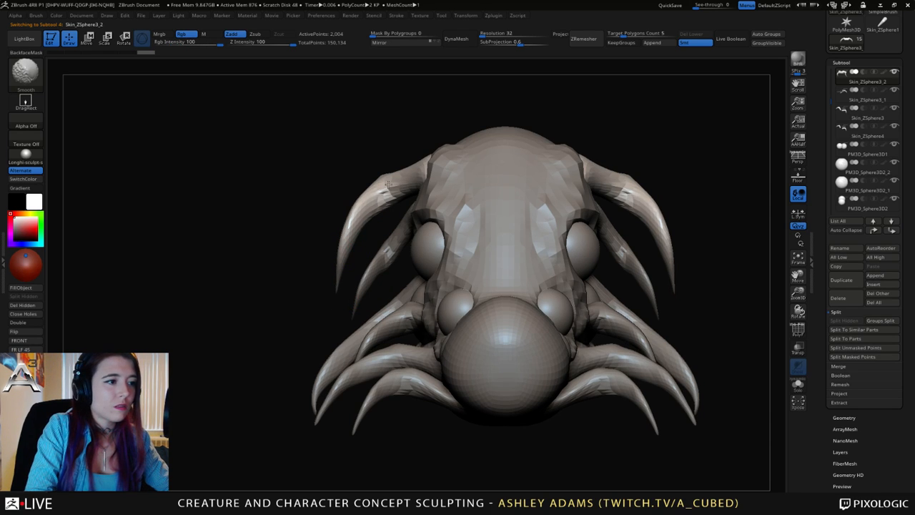
mouse_move(597, 224)
ctrl+right_down()
mouse_move(583, 205)
mouse_move(548, 257)
ctrl+right_up()
key(space)
drag(596, 208, 608, 208)
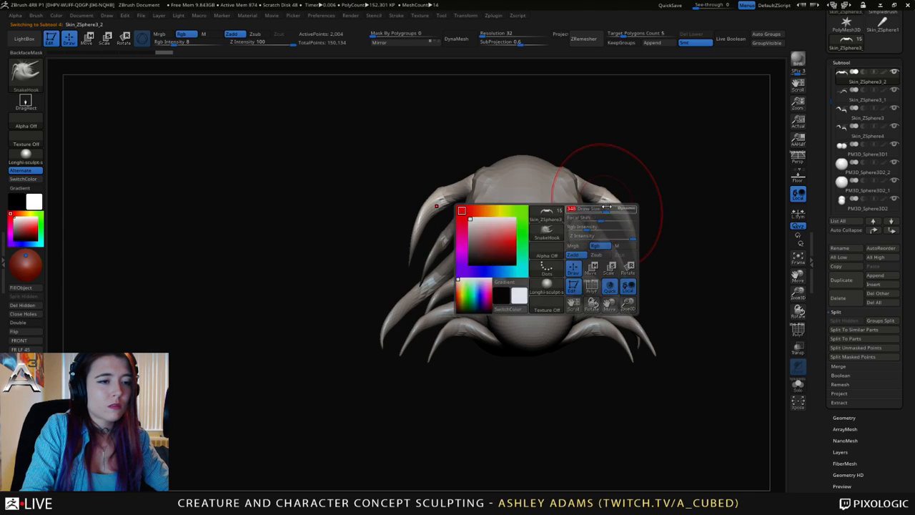
Reposition the gizmo on the uppermost claw pair, rotate and move the claws to a new angle, and return to sculpting.
key(ctrl)
ctrl+drag(718, 295, 615, 179)
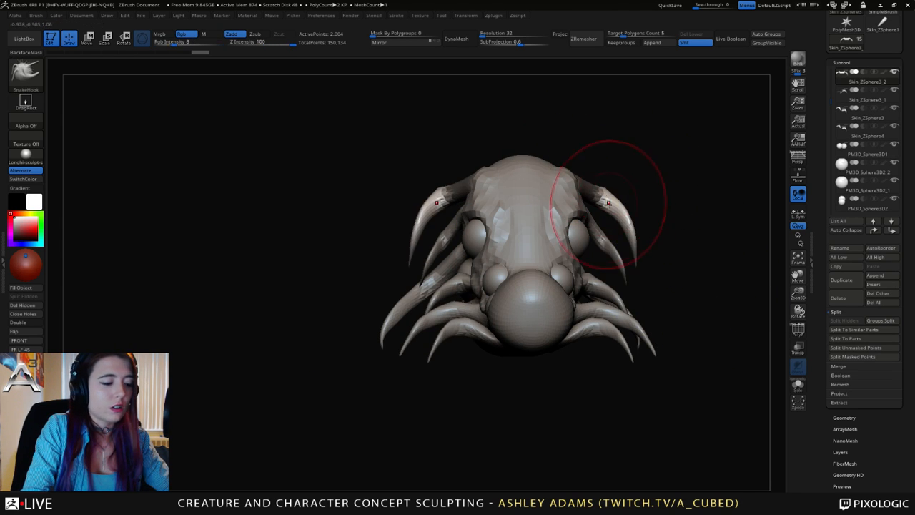
key(r)
alt+click(527, 167)
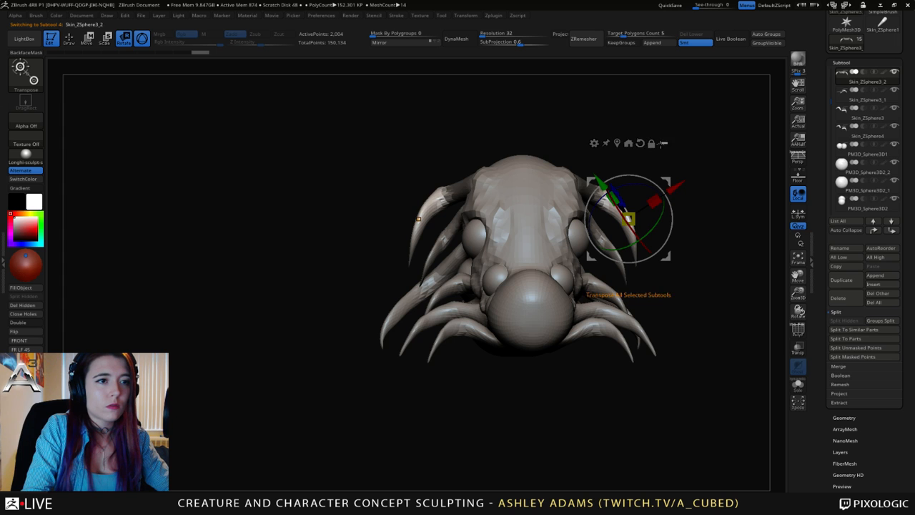
alt+drag(680, 199, 652, 175)
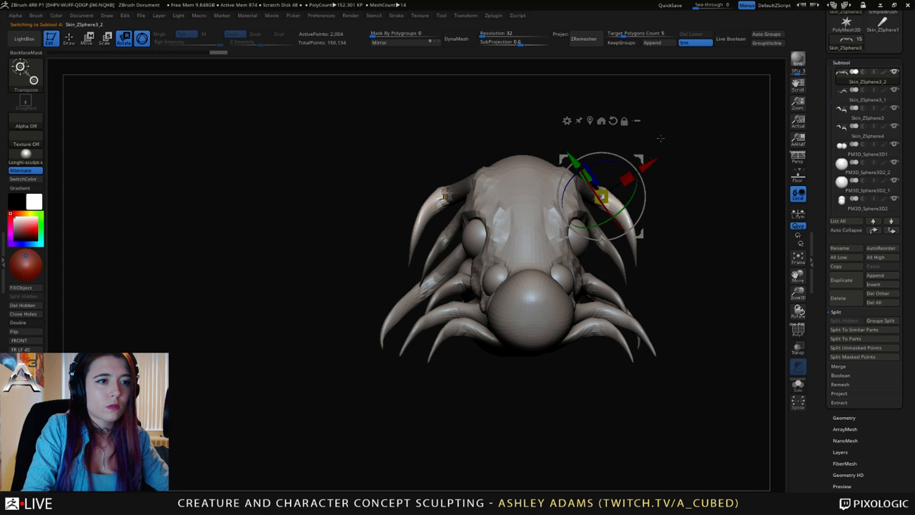
mouse_move(661, 138)
mouse_down()
mouse_move(668, 147)
mouse_move(654, 155)
mouse_move(666, 154)
mouse_up()
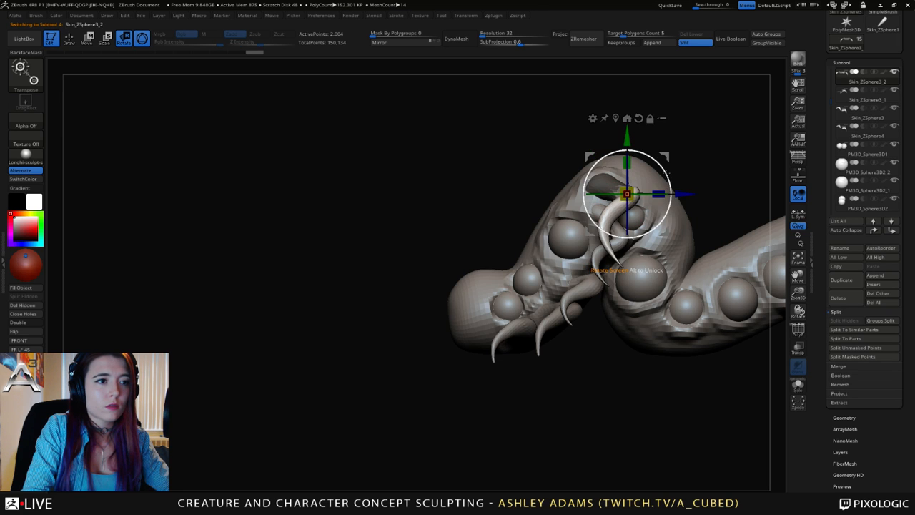
drag(665, 170, 732, 124)
drag(670, 187, 673, 180)
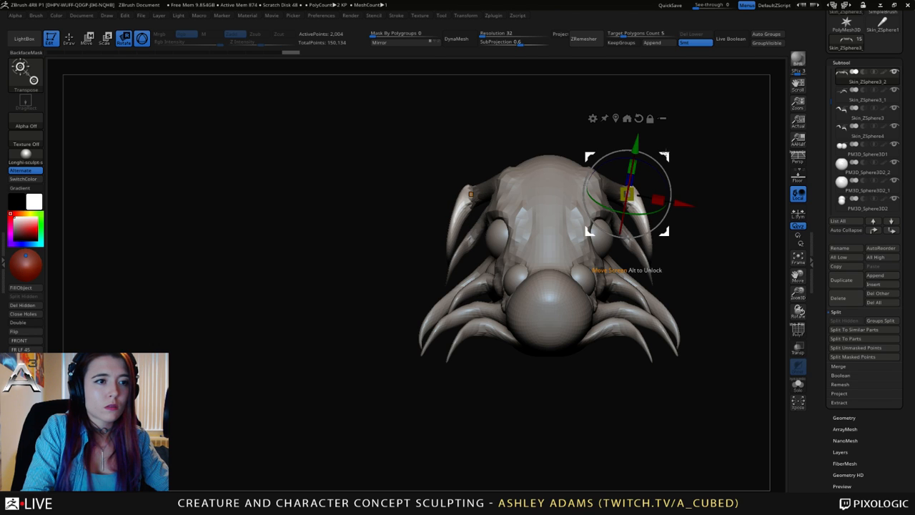
mouse_move(635, 148)
mouse_down()
mouse_move(665, 162)
mouse_move(664, 182)
mouse_up()
key(q)
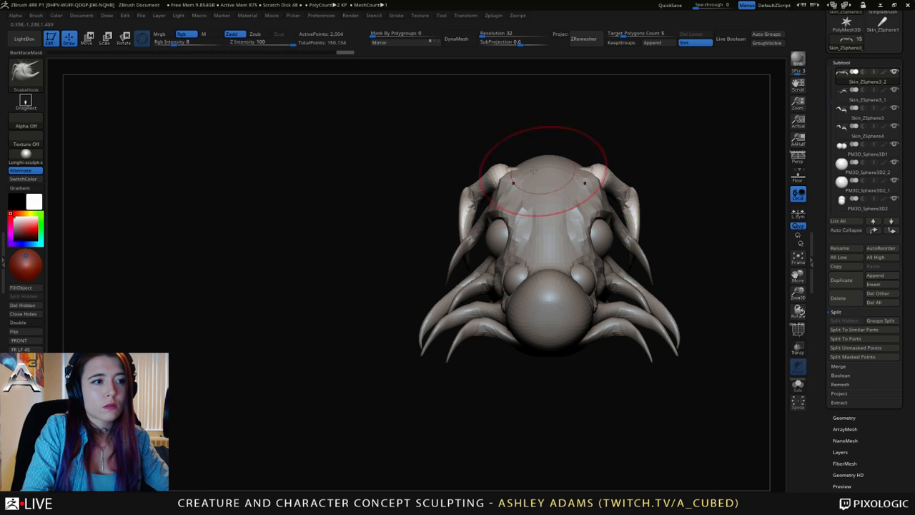
Pull the bases of the uppermost claw pair into raised arches beside the head with the SnakeHook brush.
key(space)
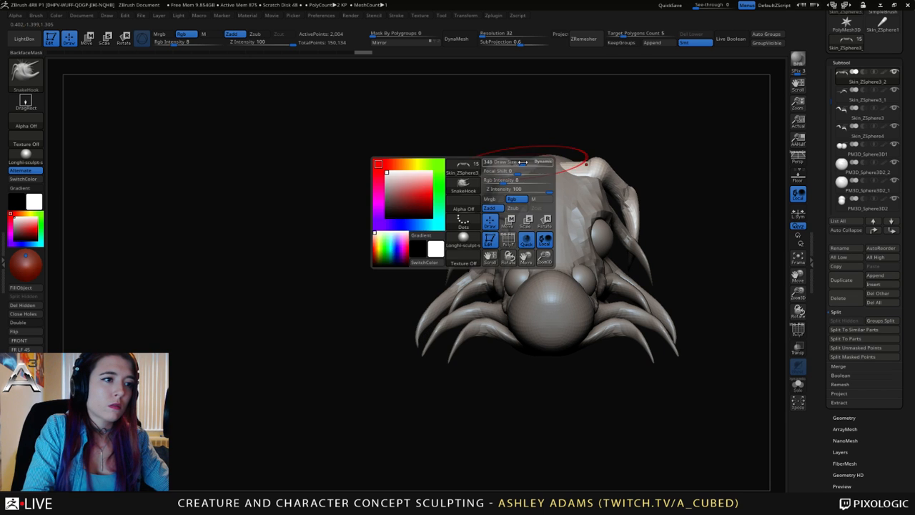
mouse_move(523, 162)
mouse_down()
mouse_move(515, 163)
mouse_move(536, 172)
mouse_up()
right_drag(538, 171, 538, 207)
drag(537, 167, 527, 169)
mouse_move(533, 219)
right_down()
mouse_move(543, 183)
mouse_move(529, 186)
mouse_move(512, 213)
mouse_move(551, 185)
mouse_move(572, 187)
mouse_move(491, 240)
right_up()
Select the second claw pair from the top and adjust its bend and tips with the SnakeHook brush.
alt+click(514, 212)
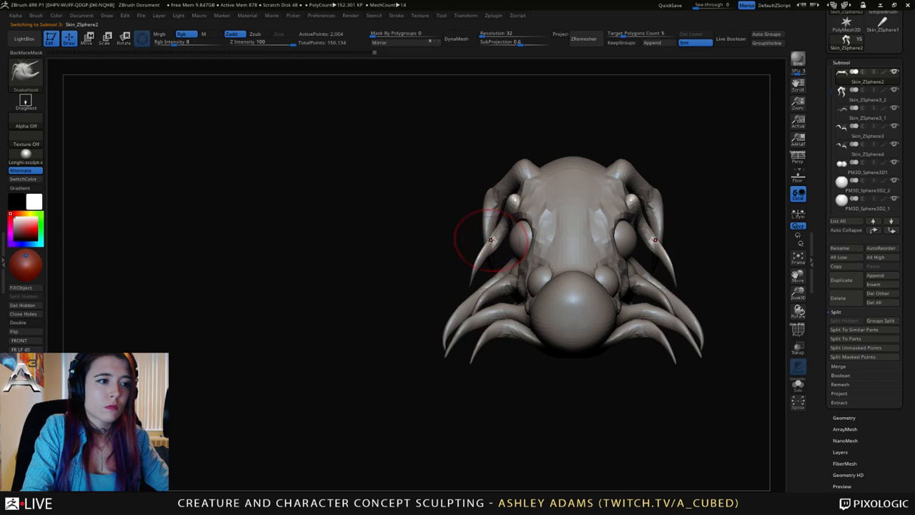
key(ctrl)
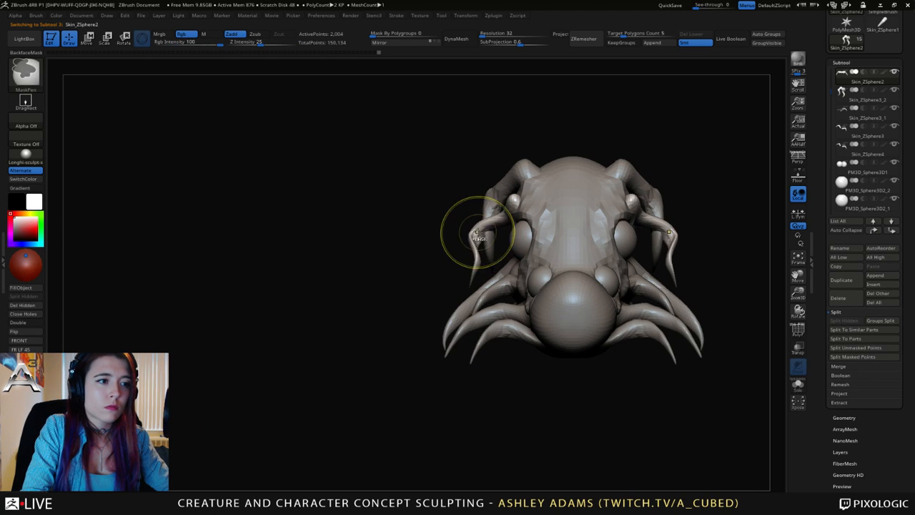
right_drag(484, 231, 499, 233)
drag(502, 238, 493, 240)
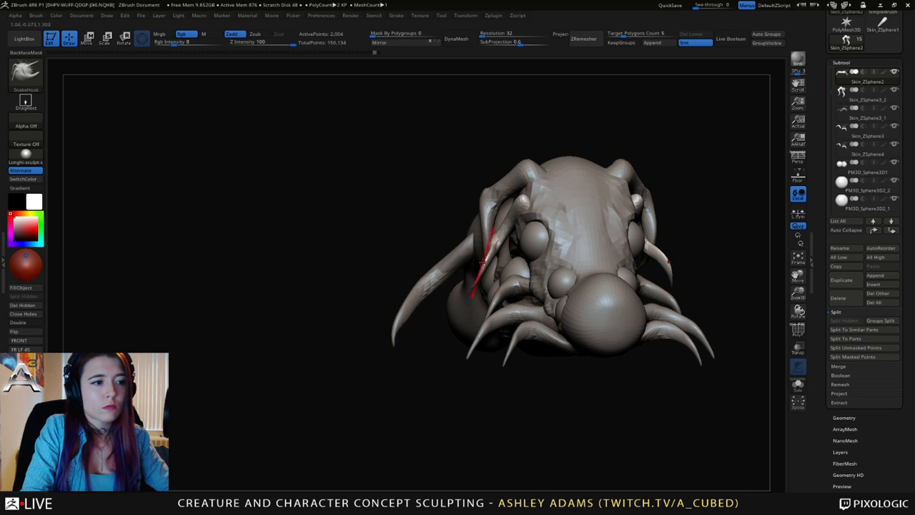
shift+right_drag(667, 264, 643, 272)
key(space)
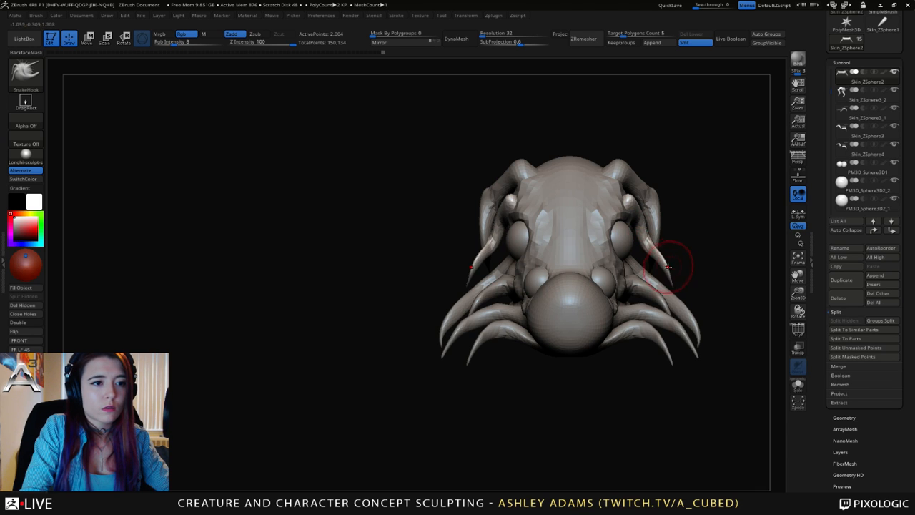
drag(668, 279, 655, 252)
Refine the curve of the second claw pair beneath the upper claws, adjusting the brush size between strokes.
mouse_move(655, 220)
alt+right_down()
mouse_move(587, 224)
mouse_move(593, 199)
mouse_move(570, 253)
alt+right_up()
right_click(593, 198)
mouse_move(556, 268)
mouse_down()
mouse_move(566, 284)
mouse_move(565, 271)
mouse_up()
mouse_move(583, 249)
right_down()
mouse_move(593, 204)
mouse_move(587, 241)
right_up()
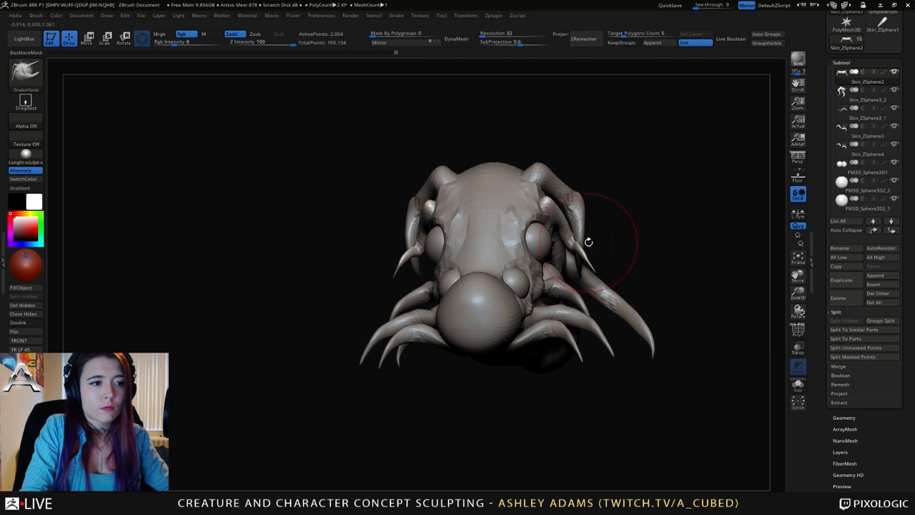
key(space)
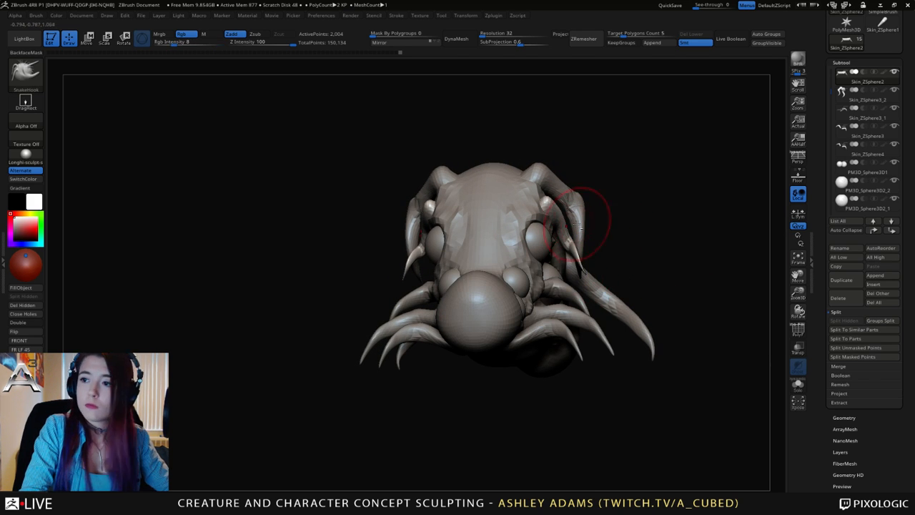
mouse_move(588, 215)
right_down()
mouse_move(650, 225)
mouse_move(648, 244)
mouse_move(580, 215)
right_up()
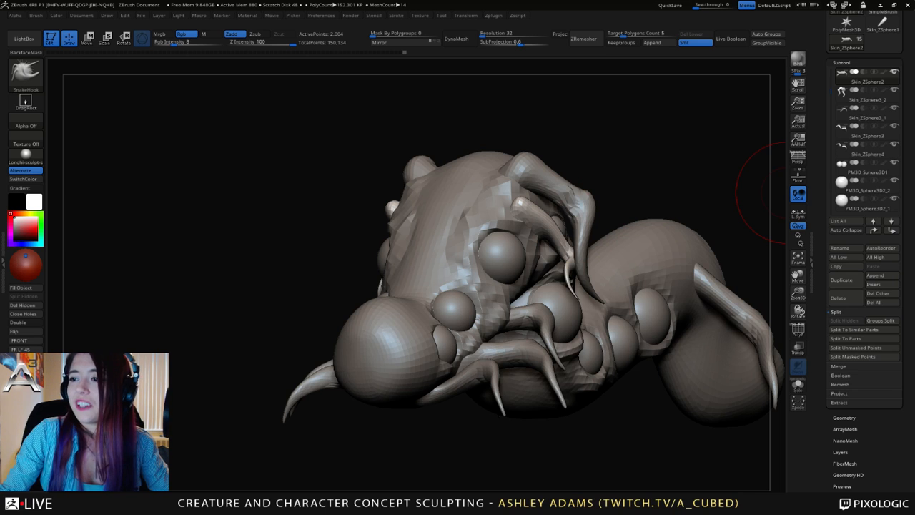
Select the second claw pair from the top and pull out its upper base with the resized SnakeHook brush.
right_drag(491, 194, 535, 227)
key(space)
key(space)
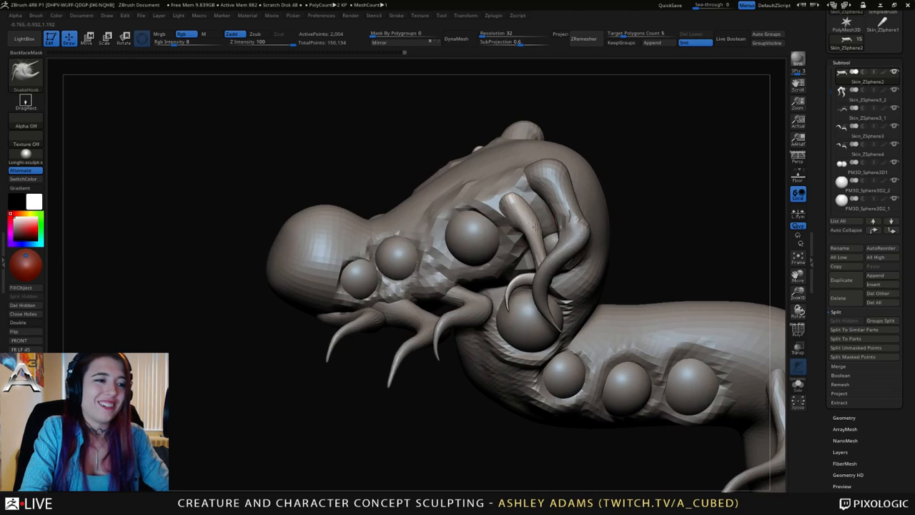
alt+click(535, 228)
mouse_move(526, 214)
mouse_down()
mouse_move(513, 186)
mouse_move(520, 211)
mouse_move(504, 224)
mouse_up()
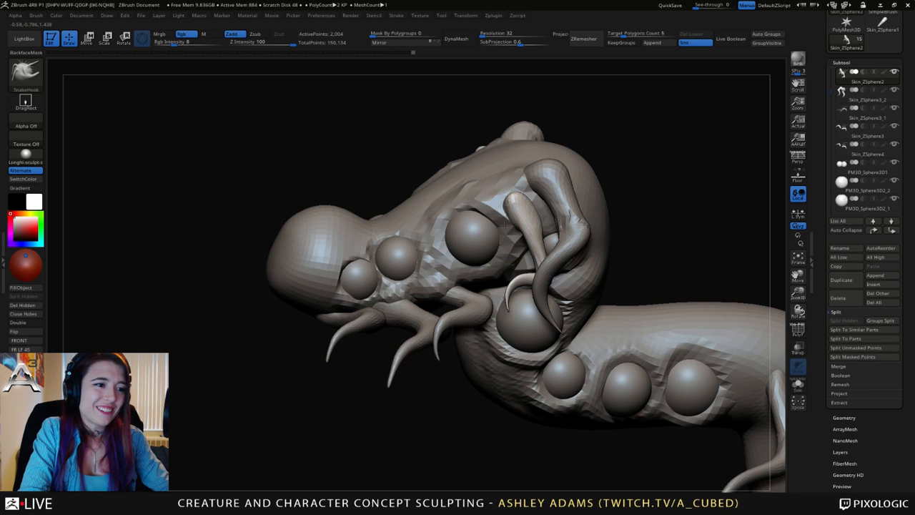
Smooth the lower curves of the top two claw pairs as seen from the front of the head.
right_drag(505, 224, 536, 283)
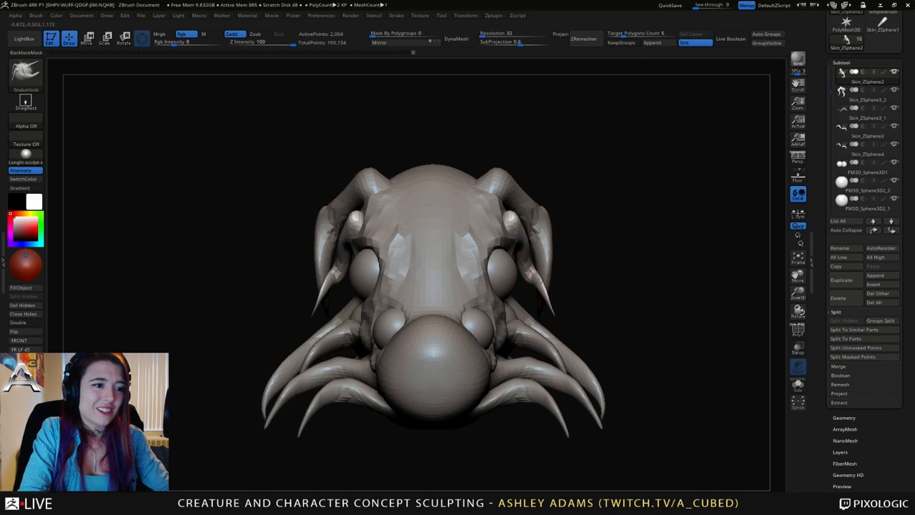
mouse_move(533, 243)
shift+mouse_down()
mouse_move(469, 182)
mouse_move(535, 204)
mouse_move(530, 190)
mouse_move(534, 214)
mouse_move(547, 224)
shift+mouse_up()
shift+drag(544, 270, 544, 247)
shift+drag(546, 283, 545, 265)
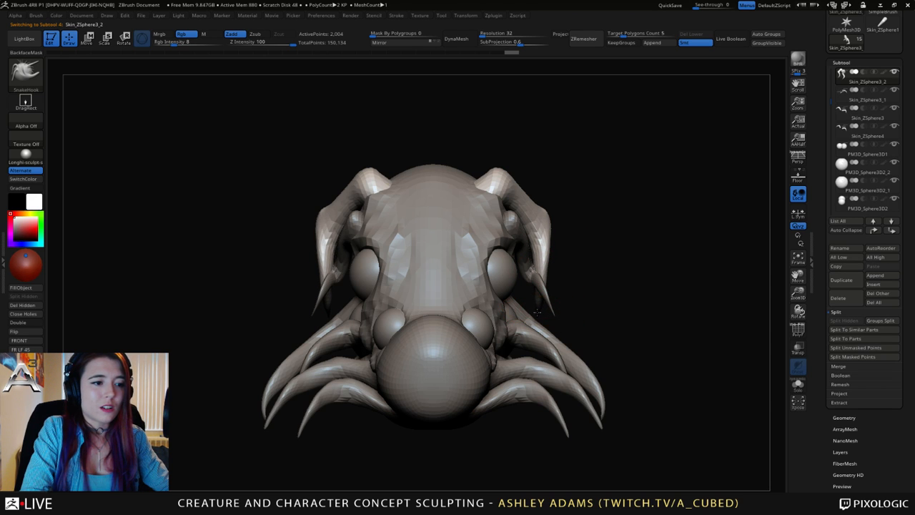
shift+drag(527, 268, 527, 266)
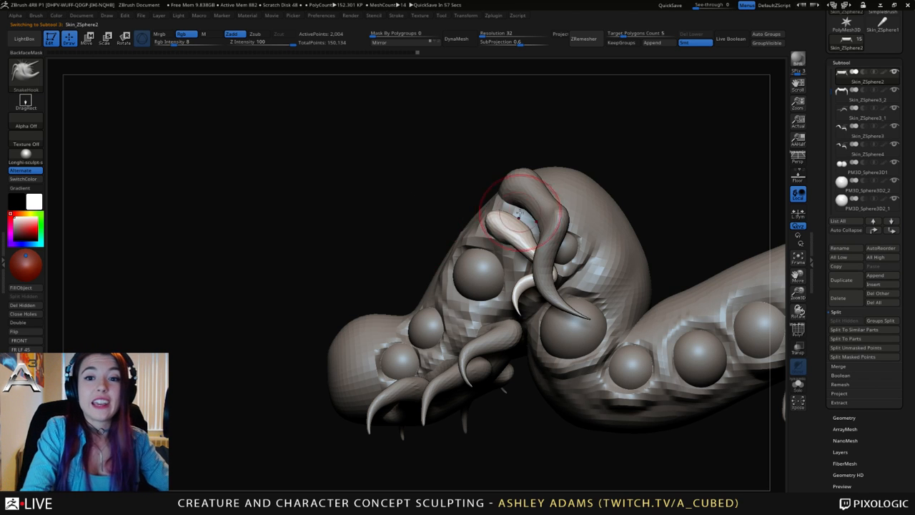
Pull the tips of the second claw pair inward toward the large eyes with the SnakeHook brush.
drag(443, 229, 537, 265)
mouse_move(537, 266)
right_down()
mouse_move(564, 275)
mouse_move(561, 307)
right_up()
right_click(564, 279)
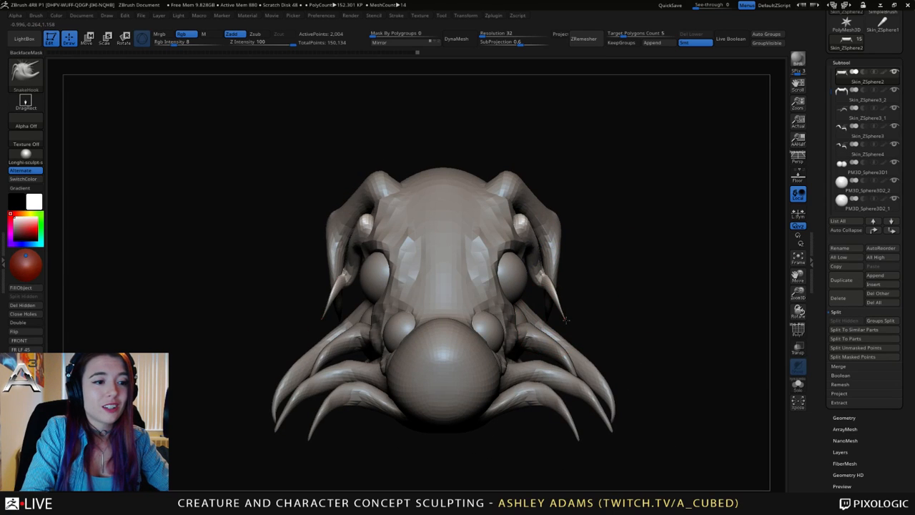
drag(561, 306, 538, 279)
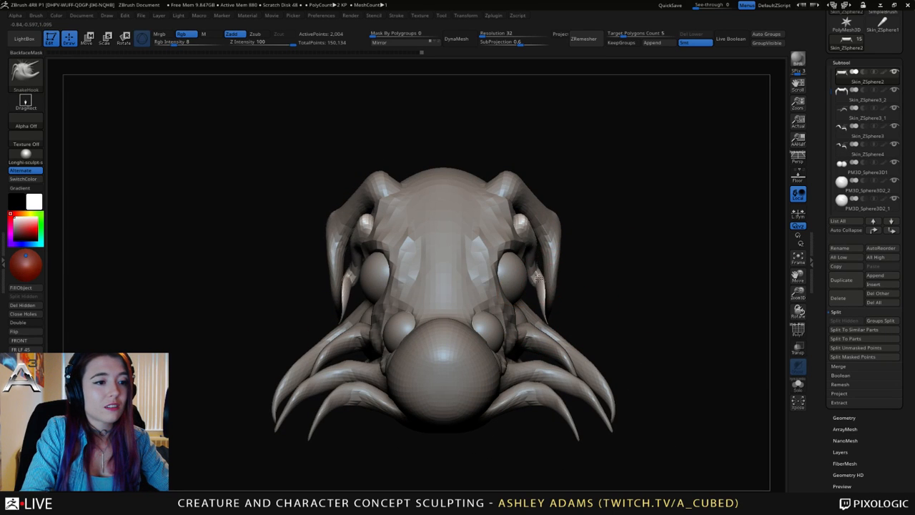
mouse_move(540, 269)
right_down()
mouse_move(547, 266)
mouse_move(535, 281)
mouse_move(492, 257)
mouse_move(517, 284)
right_up()
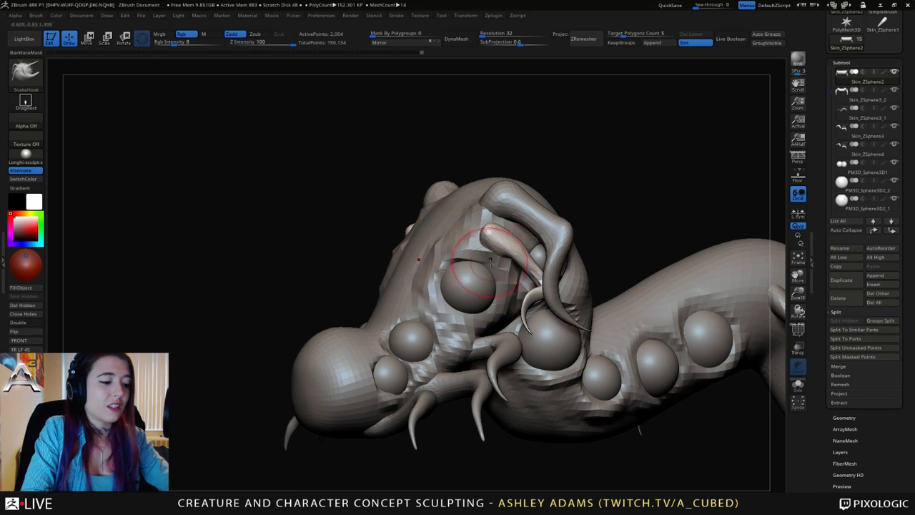
Thicken the lower ends of the second claw pair with the Inflat brush.
key(b)
key(i)
key(n)
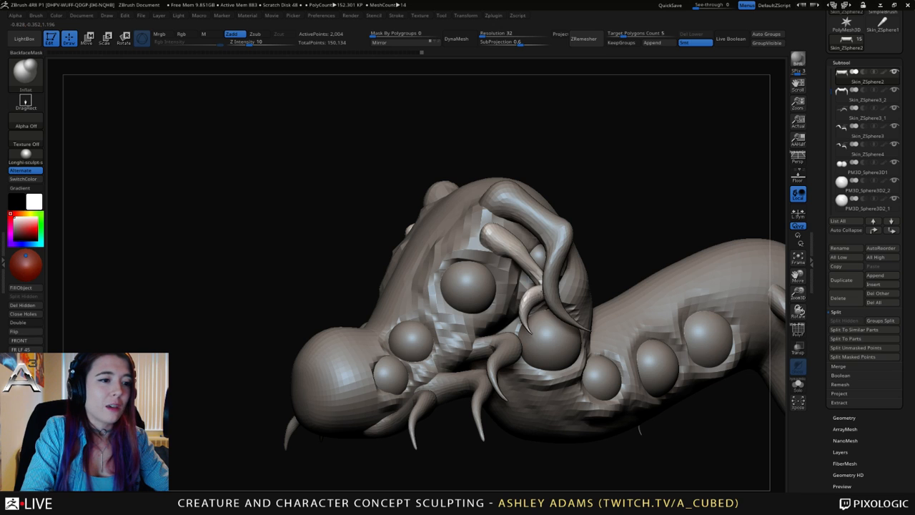
mouse_move(529, 287)
right_down()
mouse_move(570, 294)
mouse_move(502, 273)
mouse_move(513, 286)
right_up()
mouse_move(517, 328)
right_down()
mouse_move(504, 266)
mouse_move(542, 229)
mouse_move(493, 244)
mouse_move(512, 240)
mouse_move(535, 256)
mouse_move(561, 235)
right_up()
Select the uppermost claw pair and reshape its outer bends with the SnakeHook brush.
key(b)
key(s)
key(h)
alt+click(556, 246)
mouse_move(557, 235)
mouse_down()
mouse_move(574, 237)
mouse_move(558, 253)
mouse_up()
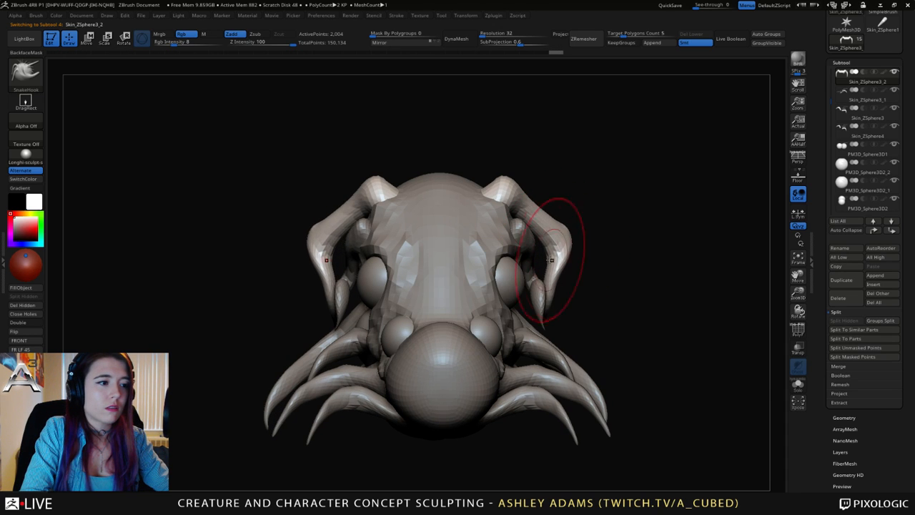
Select the main head and body mesh and reshape the rounded snout with the SnakeHook brush.
alt+right_drag(482, 254, 536, 234)
alt+click(492, 330)
alt+right_drag(473, 336, 487, 302)
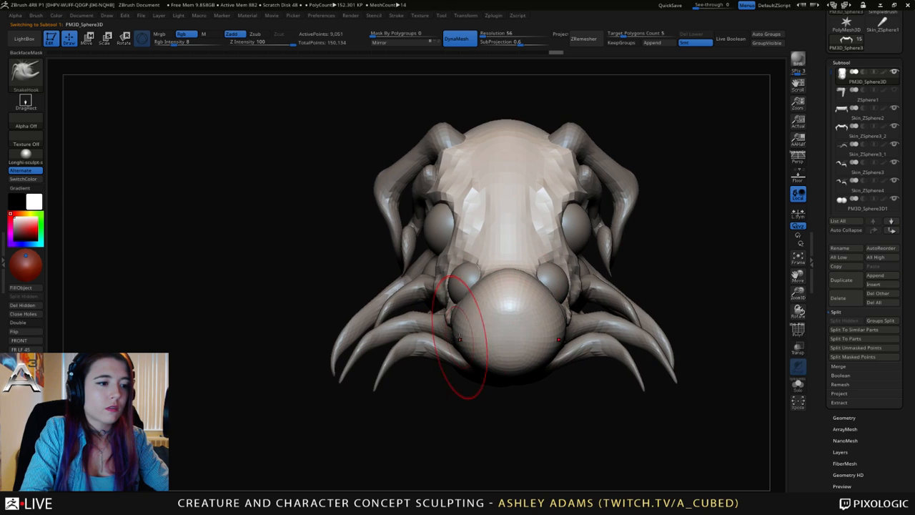
drag(460, 340, 469, 336)
drag(509, 278, 510, 286)
right_drag(510, 287, 535, 290)
right_click(504, 315)
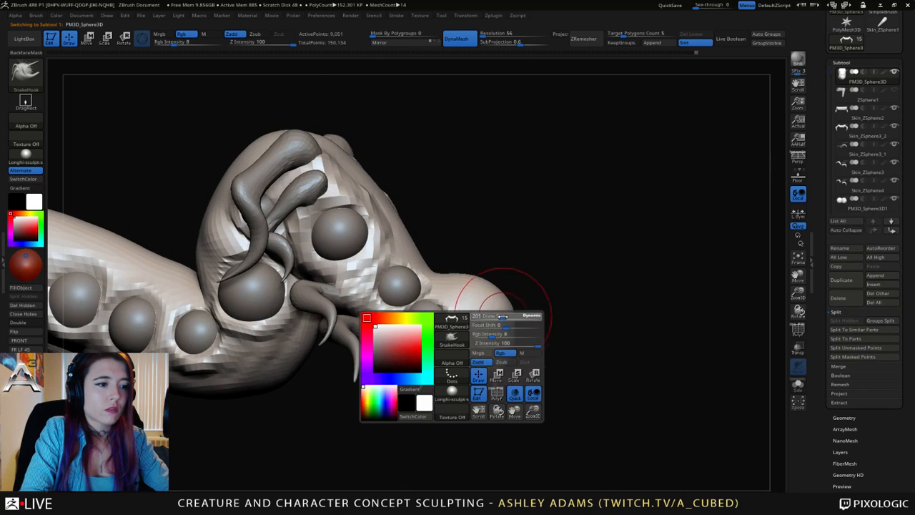
Examine the creature's overall silhouette and the snout from the side.
click(868, 204)
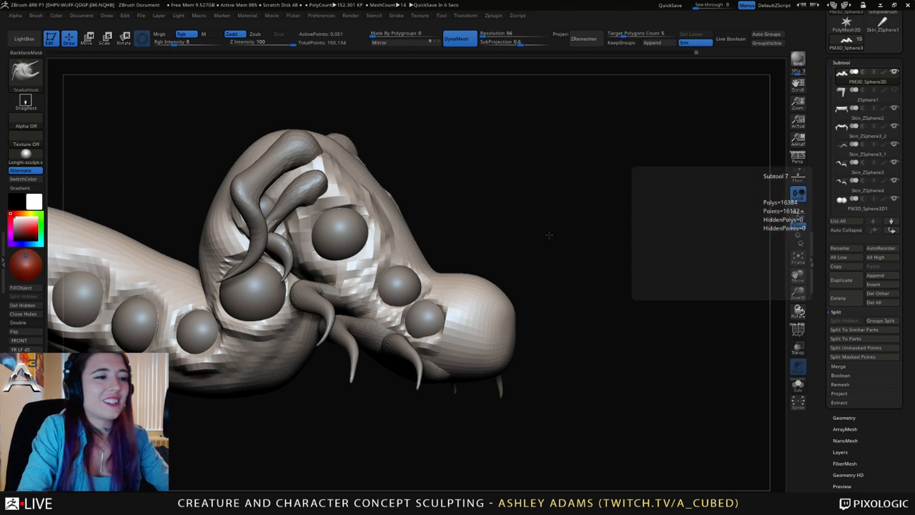
drag(550, 234, 429, 239)
alt+drag(429, 240, 636, 276)
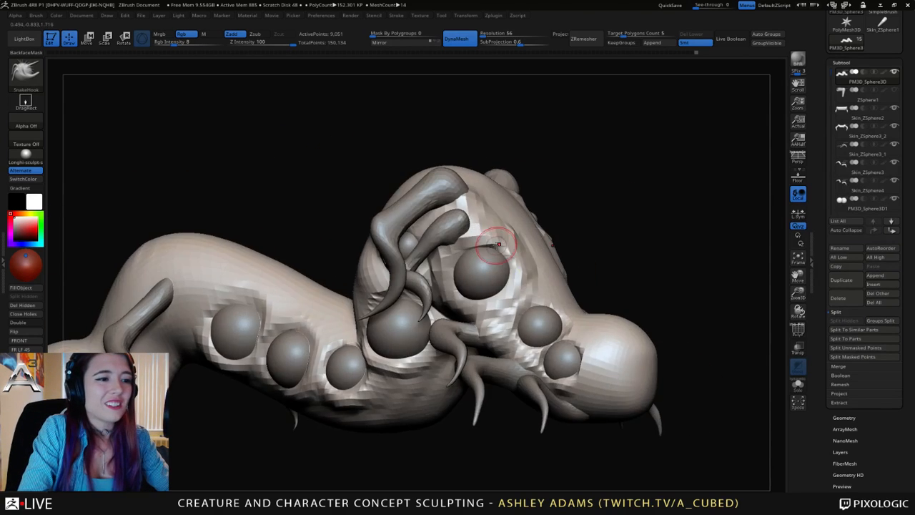
alt+drag(590, 243, 544, 207)
drag(358, 364, 472, 361)
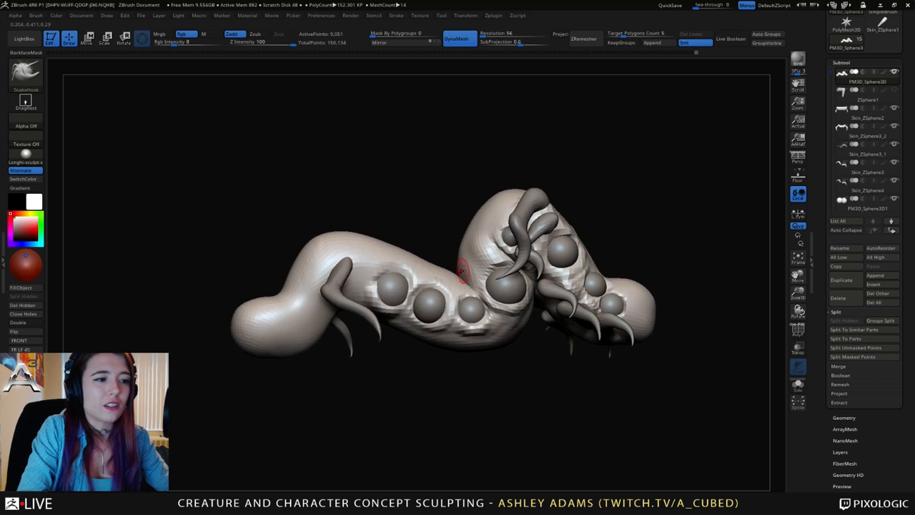
right_drag(463, 270, 424, 312)
alt+right_drag(544, 315, 429, 357)
mouse_move(458, 288)
right_down()
mouse_move(510, 288)
mouse_move(421, 280)
right_up()
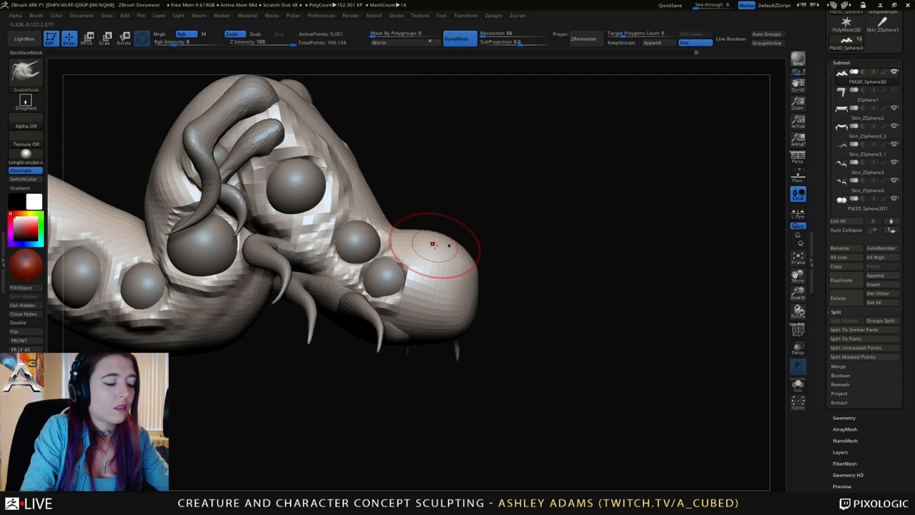
Carve a crease around the front of the snout with the DamStandard brush.
key(b)
key(d)
key(s)
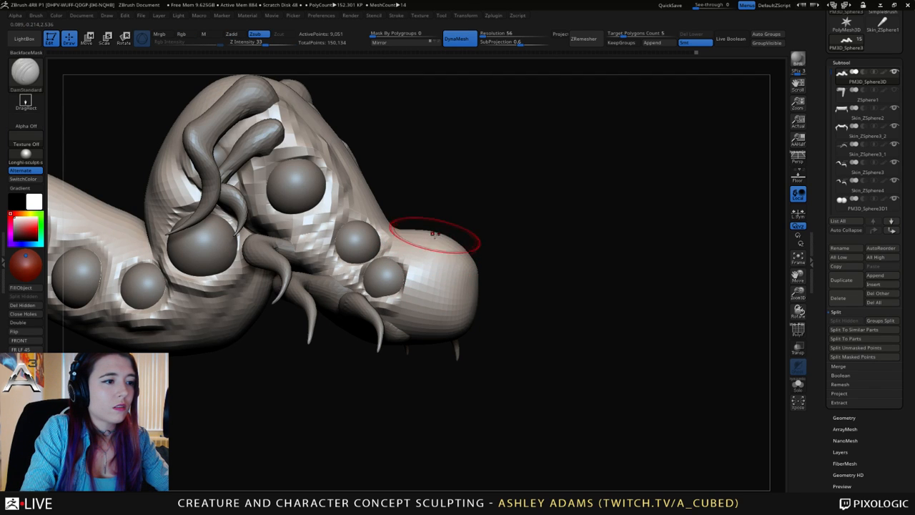
drag(435, 235, 432, 232)
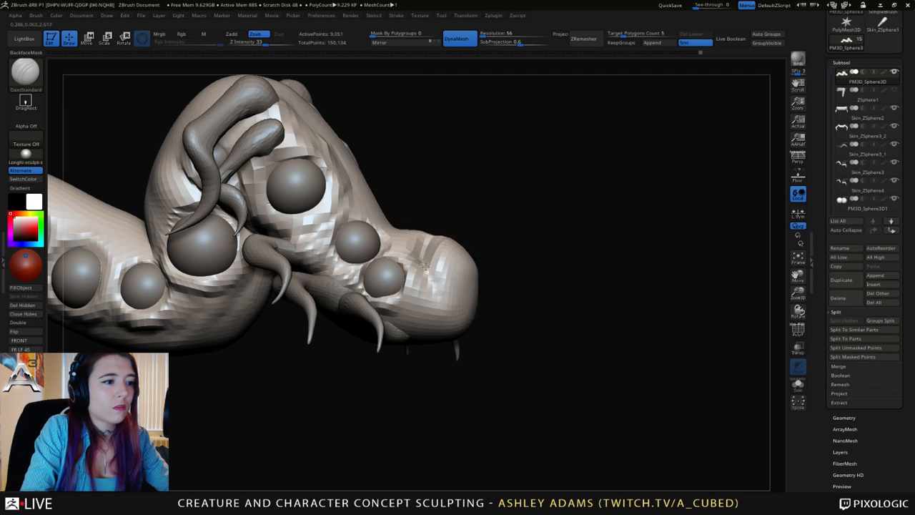
drag(425, 266, 436, 291)
mouse_move(464, 330)
mouse_down()
mouse_move(452, 308)
mouse_move(447, 321)
mouse_up()
mouse_move(601, 344)
mouse_down()
mouse_move(455, 298)
mouse_move(412, 304)
mouse_up()
Deepen the snout crease over the top and down both sides to separate a rounded front plate.
mouse_move(457, 316)
mouse_down()
mouse_move(448, 328)
mouse_move(416, 293)
mouse_move(454, 351)
mouse_move(456, 332)
mouse_up()
drag(386, 342, 686, 343)
drag(390, 264, 379, 247)
drag(494, 247, 462, 309)
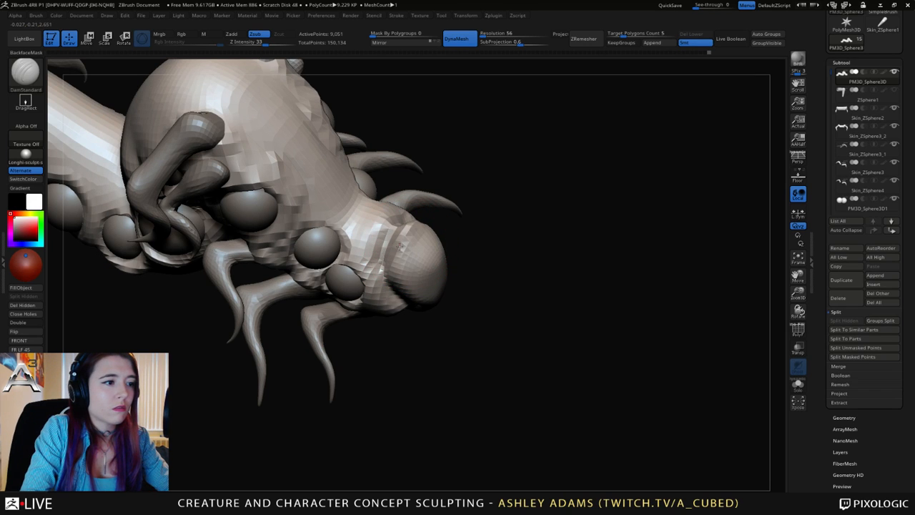
drag(481, 315, 491, 261)
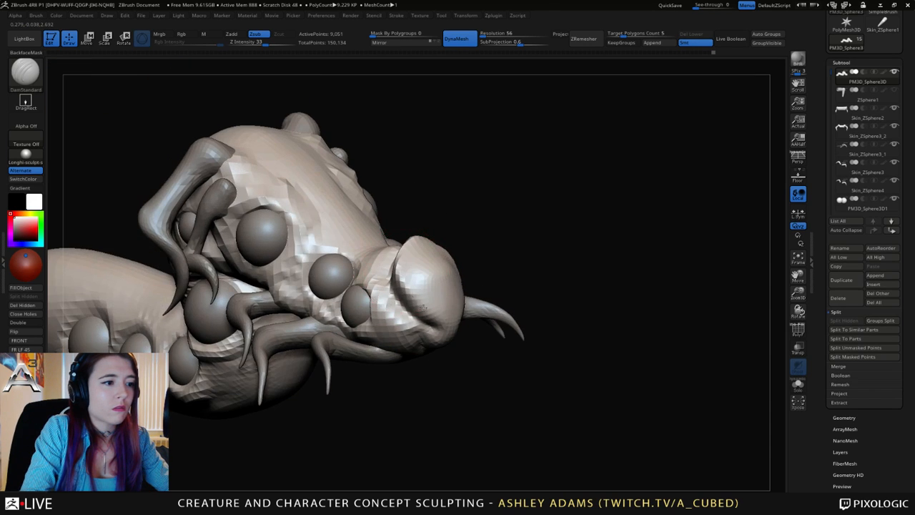
drag(407, 280, 440, 323)
drag(504, 344, 416, 339)
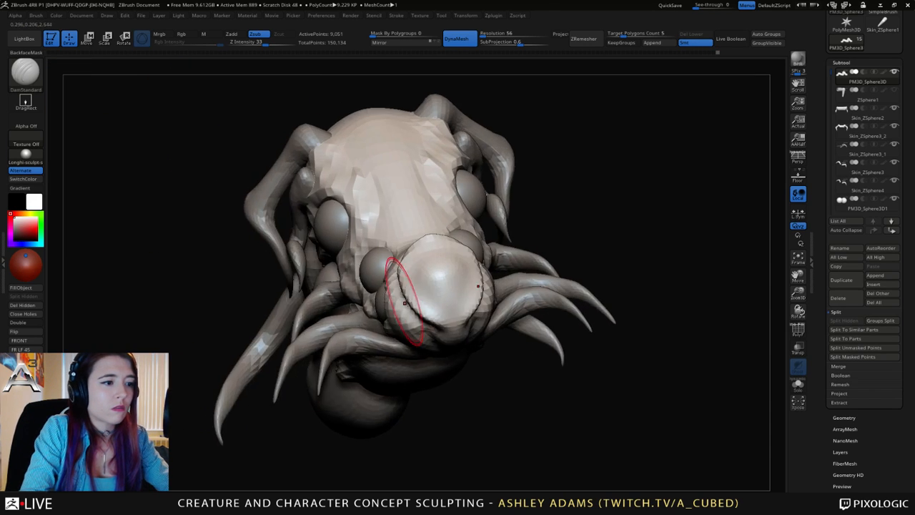
Pull the snout plate into a beak shape with a raised upper rim using the SnakeHook brush.
key(b)
key(s)
key(h)
drag(420, 303, 429, 315)
right_drag(423, 304, 472, 279)
drag(442, 256, 439, 246)
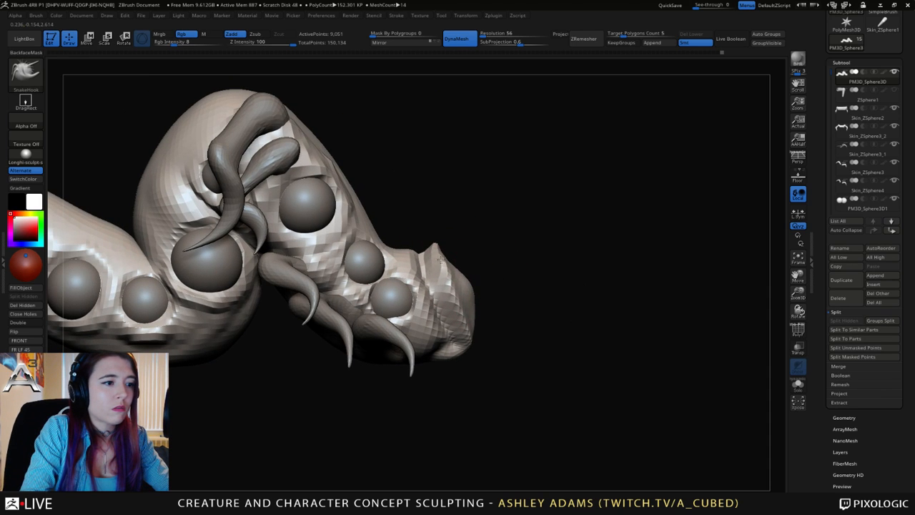
right_drag(448, 269, 390, 280)
key(space)
key(b)
key(c)
key(b)
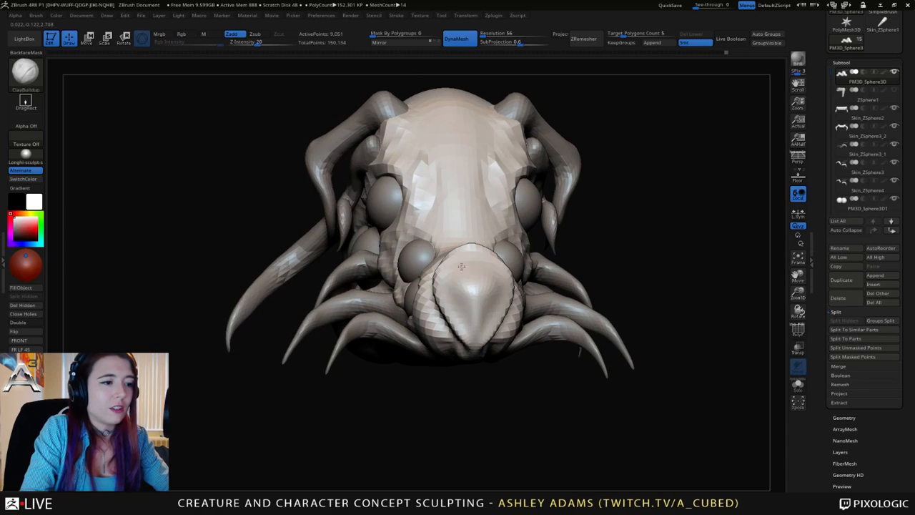
ctrl+right_drag(495, 312, 469, 313)
right_drag(470, 313, 403, 309)
Resize the SnakeHook brush and adjust the lower point of the beak plate from the front.
key(b)
key(s)
key(h)
key(space)
drag(486, 320, 481, 321)
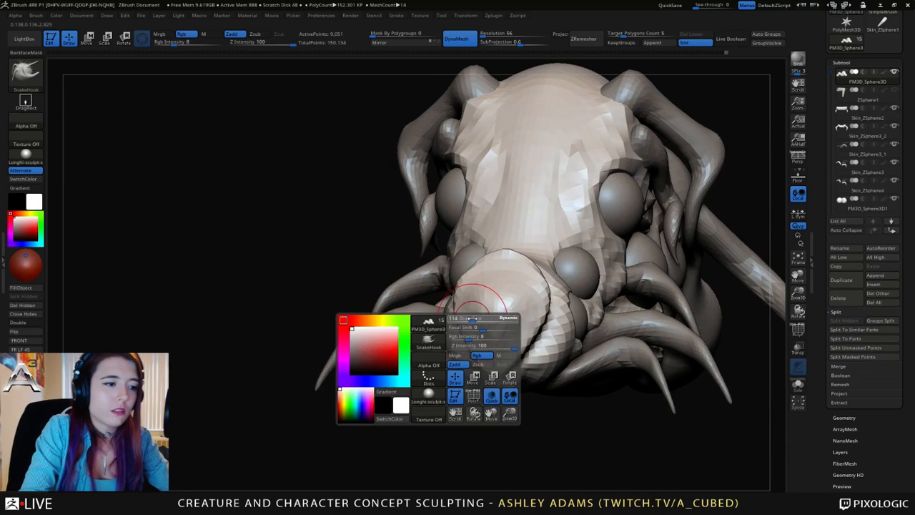
right_drag(443, 324, 485, 334)
mouse_move(469, 349)
mouse_down()
mouse_move(462, 340)
mouse_move(469, 360)
mouse_up()
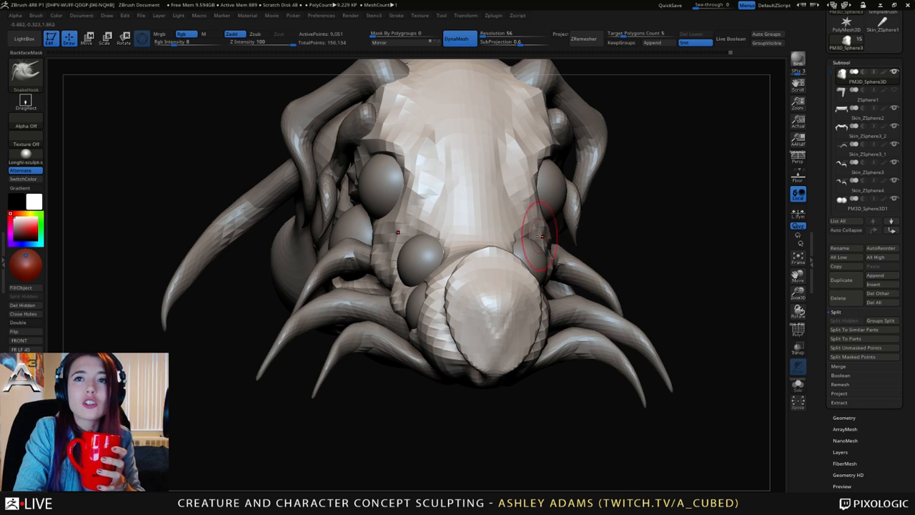
mouse_move(541, 236)
mouse_down()
mouse_move(419, 180)
mouse_move(505, 216)
mouse_up()
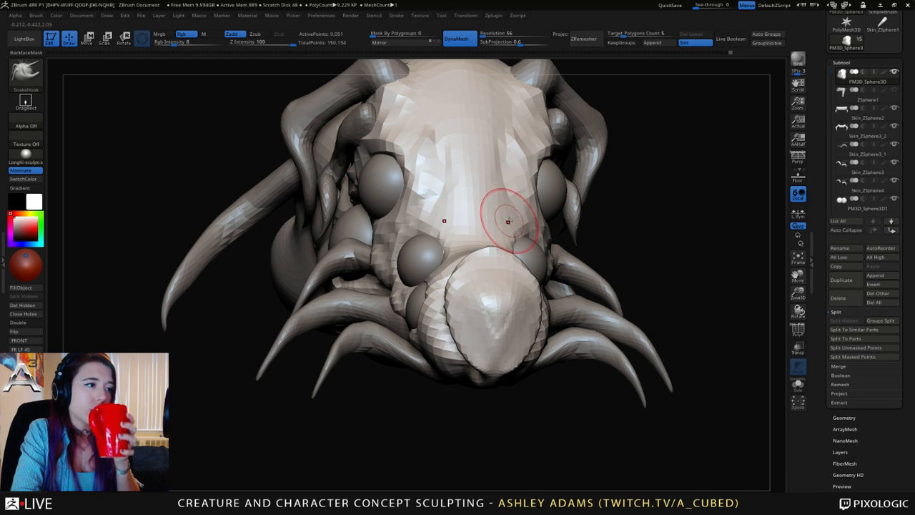
drag(459, 181, 491, 185)
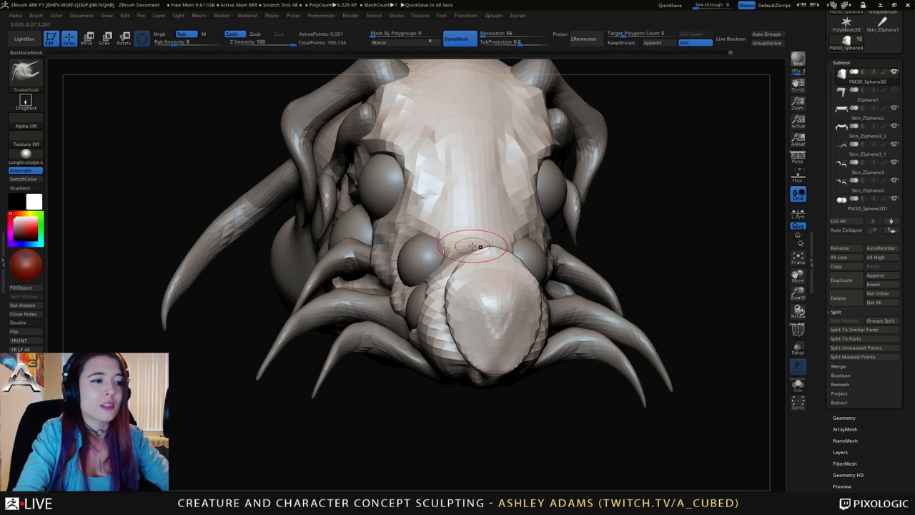
Build up the side of the beak plate along its crease with the ClayBuildup brush.
mouse_move(480, 249)
right_down()
mouse_move(554, 303)
mouse_move(532, 255)
mouse_move(475, 207)
right_up()
key(b)
key(c)
key(b)
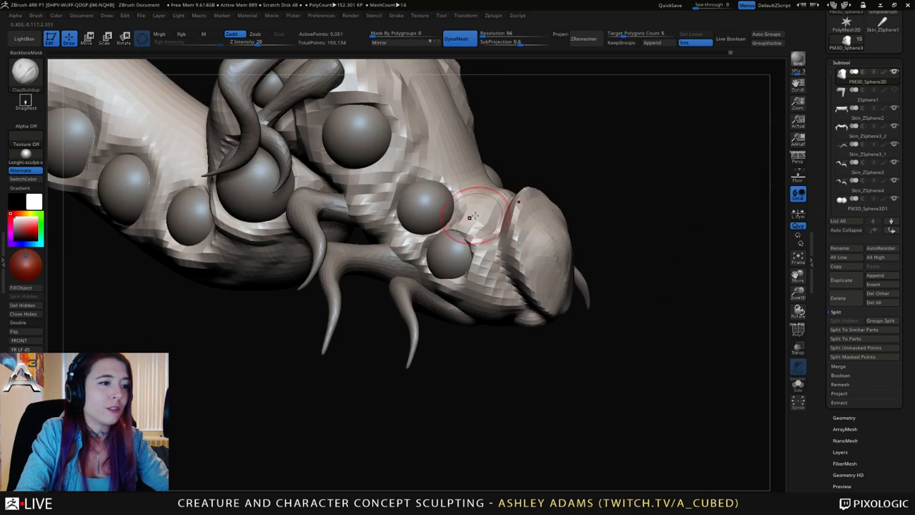
drag(519, 218, 536, 262)
drag(522, 221, 537, 274)
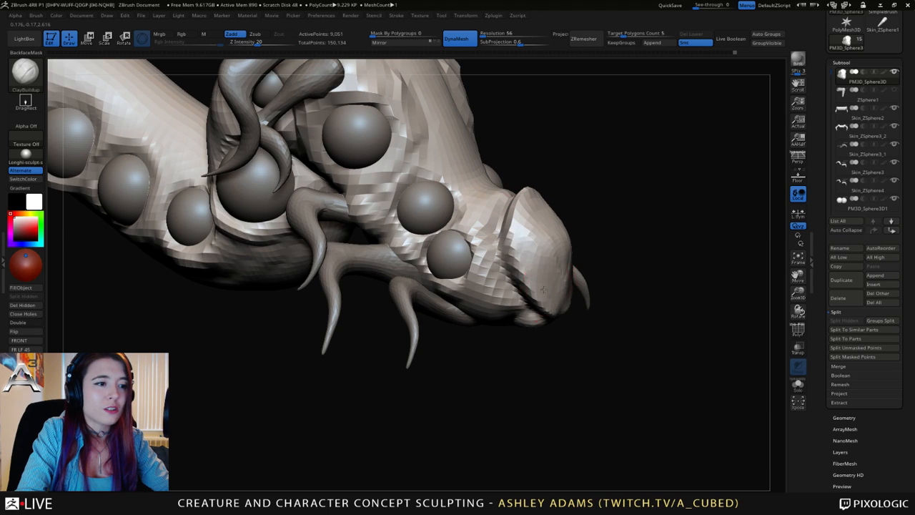
drag(525, 238, 543, 290)
drag(535, 258, 556, 313)
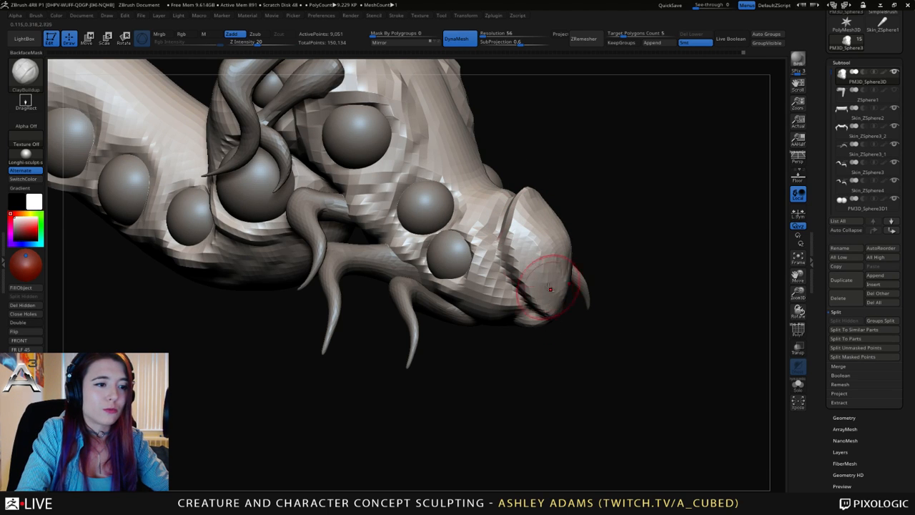
Build up the underside of the snout beneath the beak plate with ClayBuildup strokes.
right_drag(539, 302, 565, 329)
drag(565, 308, 569, 349)
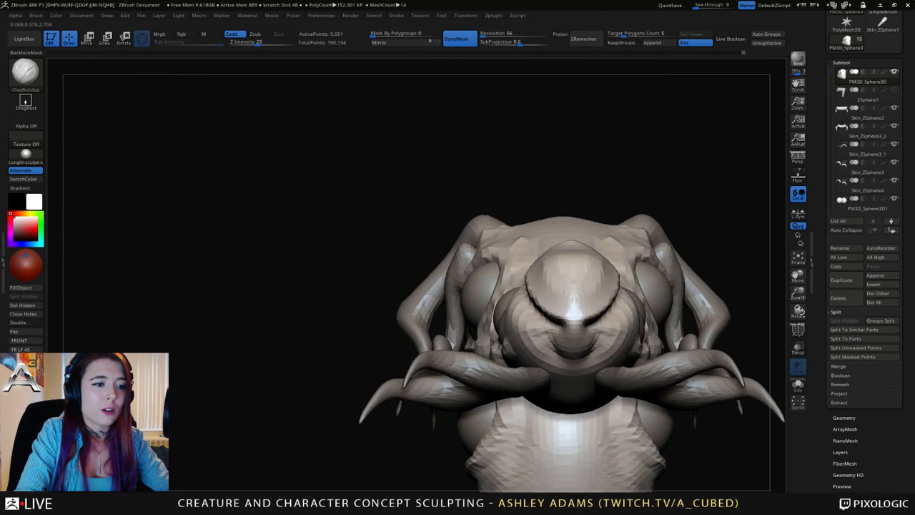
drag(561, 311, 565, 347)
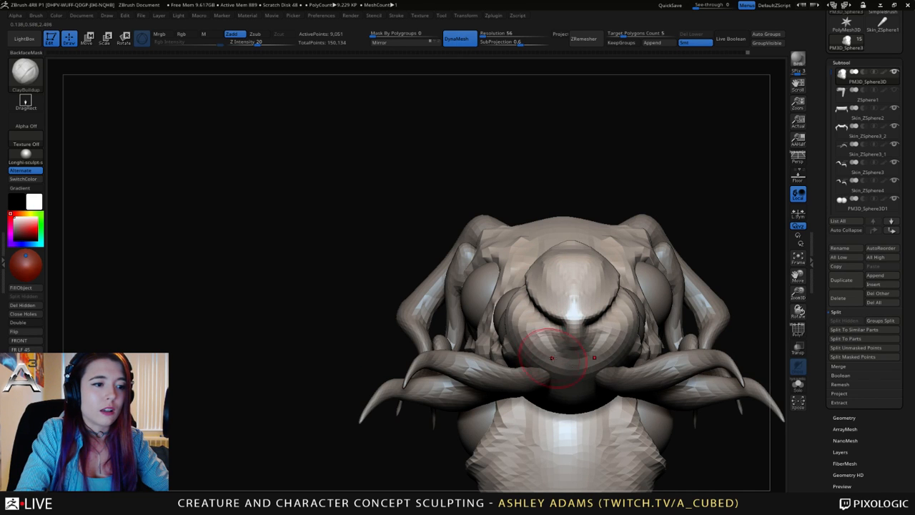
mouse_move(550, 352)
right_down()
mouse_move(548, 322)
mouse_move(533, 333)
right_up()
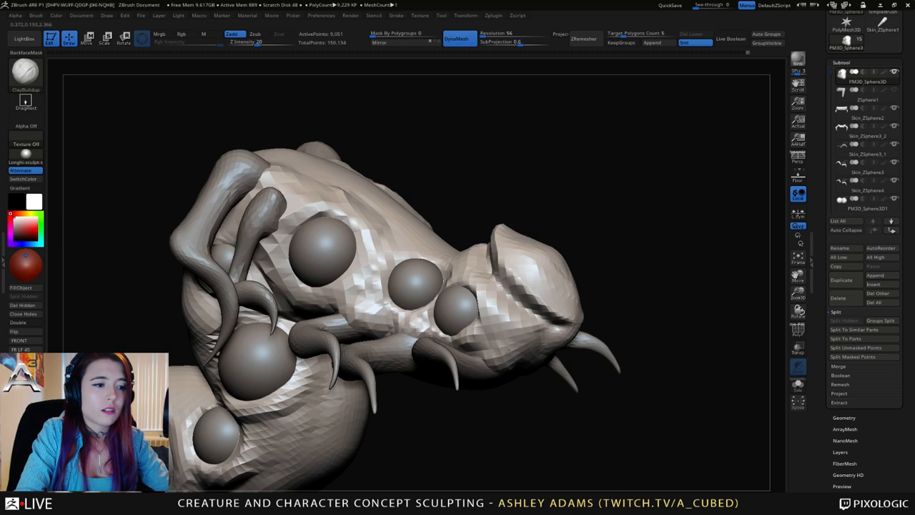
mouse_move(501, 329)
shift+right_down()
mouse_move(555, 387)
mouse_move(515, 282)
shift+right_up()
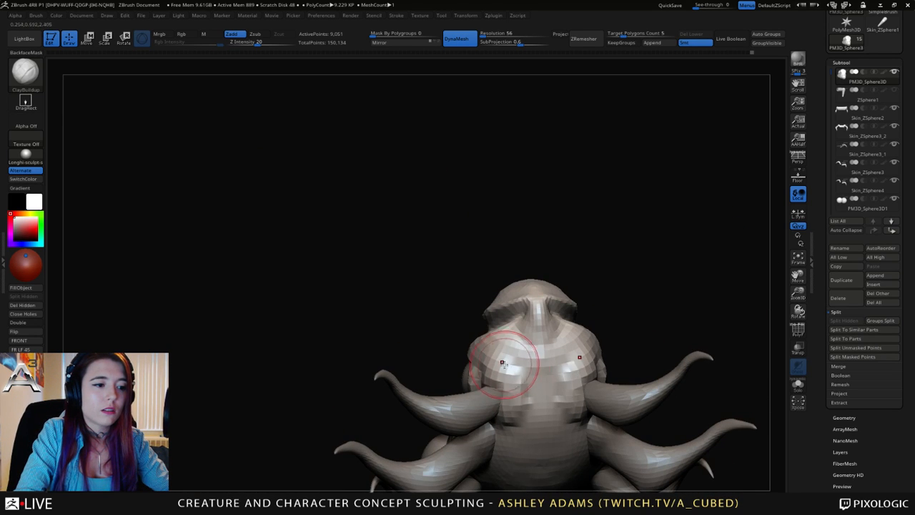
right_drag(439, 368, 529, 386)
mouse_move(571, 349)
right_down()
mouse_move(521, 307)
mouse_move(494, 319)
mouse_move(521, 338)
mouse_move(527, 315)
mouse_move(603, 256)
mouse_move(565, 222)
mouse_move(550, 265)
right_up()
mouse_move(550, 264)
mouse_down()
mouse_move(572, 229)
mouse_move(582, 265)
mouse_up()
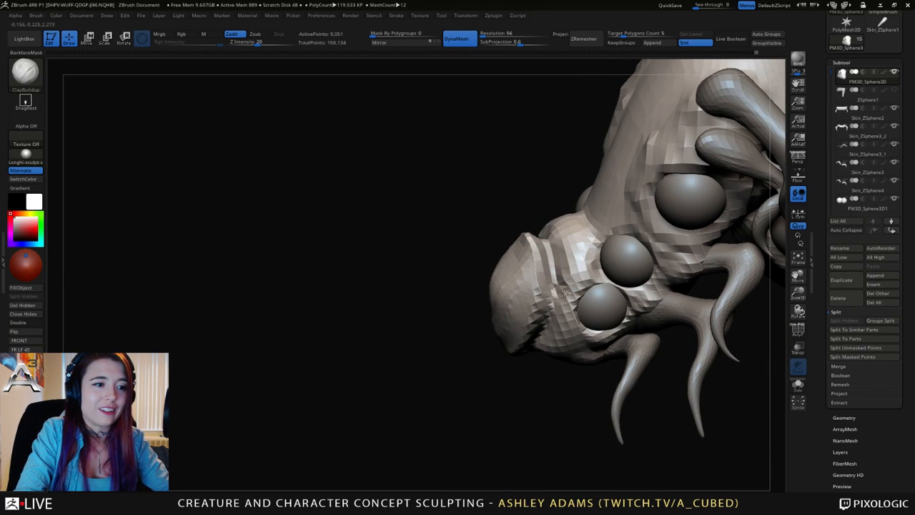
Build up the forehead and the slope toward the snout with ClayBuildup strokes, then smooth the surface.
mouse_move(565, 301)
right_down()
mouse_move(555, 343)
mouse_move(418, 251)
right_up()
right_click(417, 252)
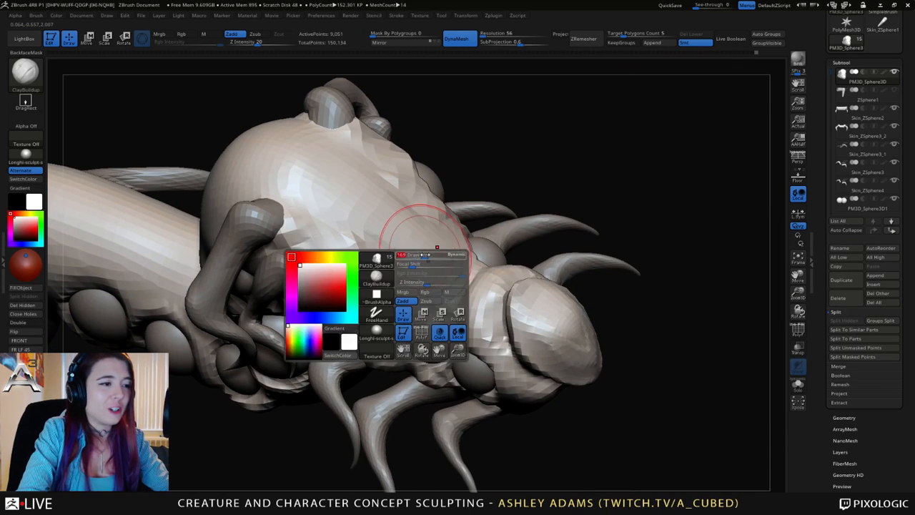
mouse_move(436, 254)
mouse_down()
mouse_move(415, 264)
mouse_move(344, 222)
mouse_move(386, 215)
mouse_move(304, 190)
mouse_move(343, 157)
mouse_move(315, 200)
mouse_up()
right_drag(314, 200, 327, 160)
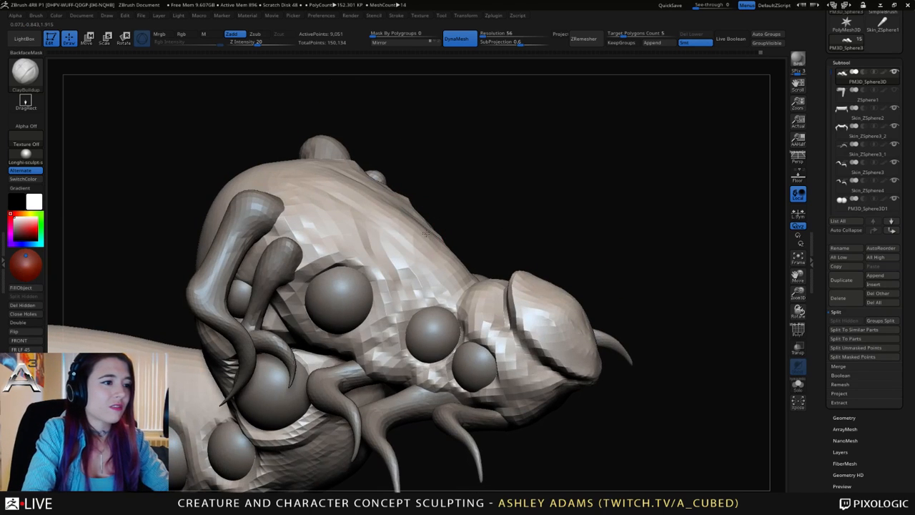
mouse_move(353, 173)
right_down()
mouse_move(377, 208)
mouse_move(367, 208)
right_up()
mouse_move(367, 208)
shift+mouse_down()
mouse_move(345, 183)
mouse_move(298, 188)
mouse_move(291, 215)
mouse_move(379, 225)
shift+mouse_up()
mouse_move(379, 226)
right_down()
mouse_move(356, 188)
mouse_move(472, 277)
mouse_move(436, 250)
right_up()
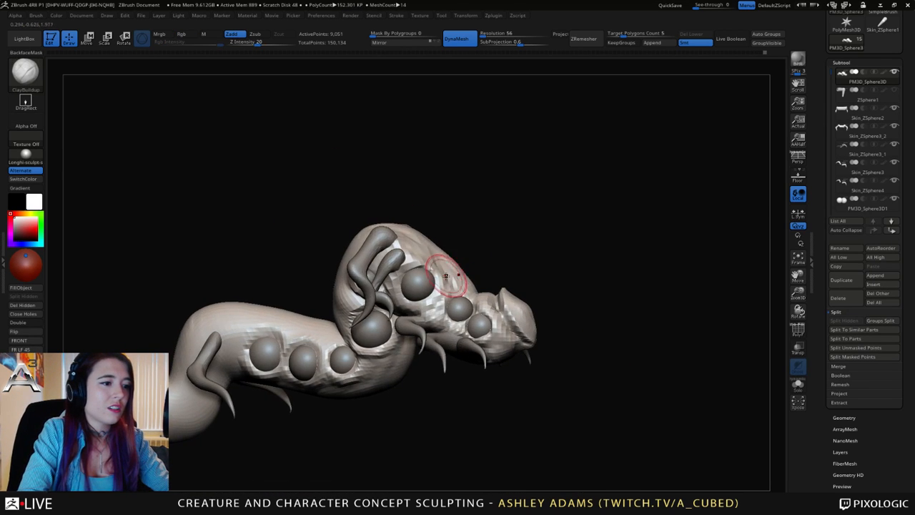
mouse_move(439, 286)
right_down()
mouse_move(472, 258)
mouse_move(449, 309)
right_up()
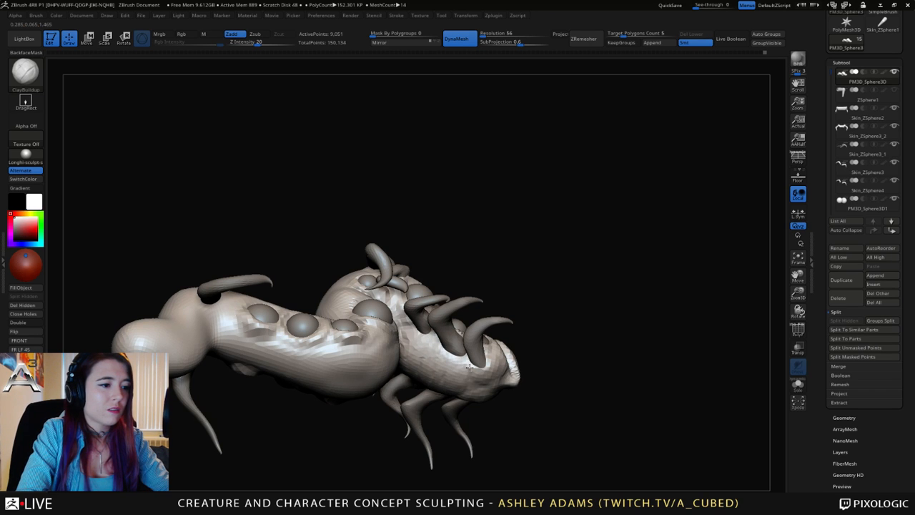
Carve segmented creases across the underside of the head between the claws with the DamStandard brush.
right_drag(469, 366, 419, 372)
key(b)
key(d)
key(s)
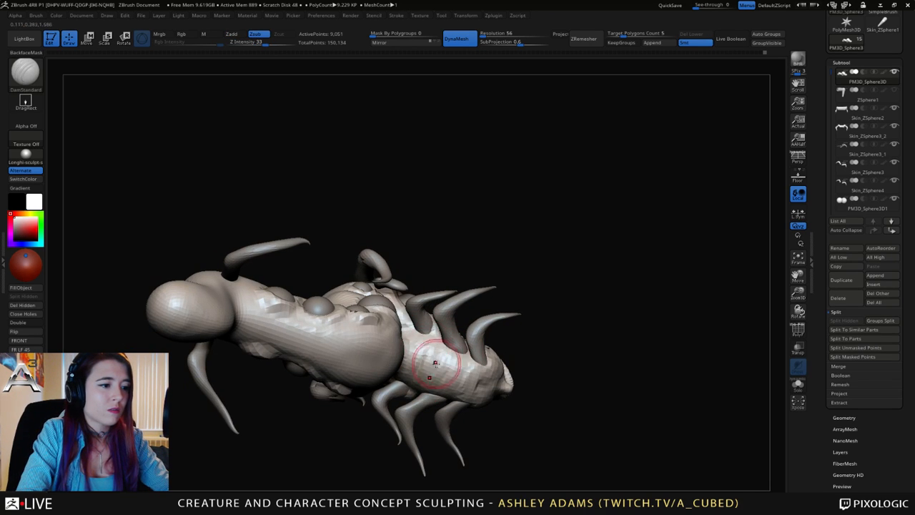
drag(436, 364, 454, 350)
right_drag(454, 351, 439, 394)
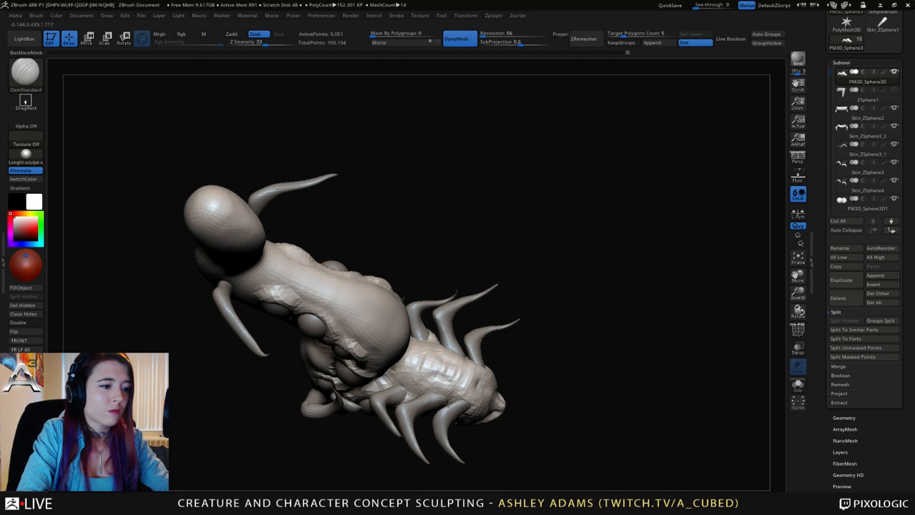
mouse_move(439, 393)
right_down()
mouse_move(463, 401)
mouse_move(409, 382)
mouse_move(375, 315)
mouse_move(462, 365)
right_up()
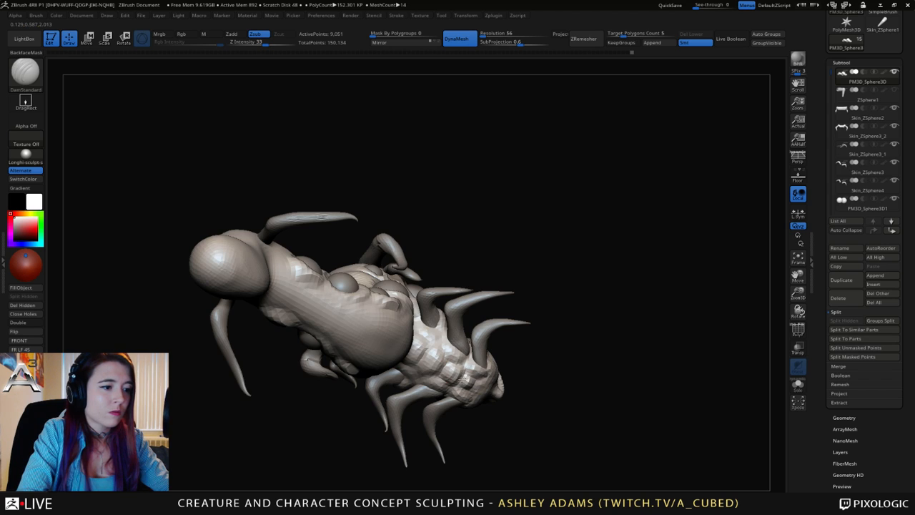
right_drag(464, 378, 358, 246)
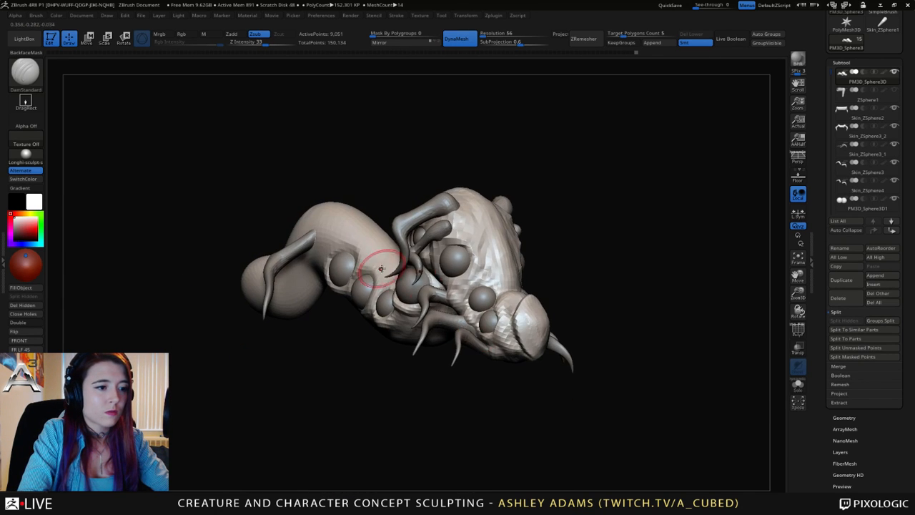
Adjust the shape of the snout plate from the front and side with a resized SnakeHook brush.
mouse_move(506, 275)
right_down()
mouse_move(500, 309)
mouse_move(528, 299)
right_up()
key(b)
key(s)
key(h)
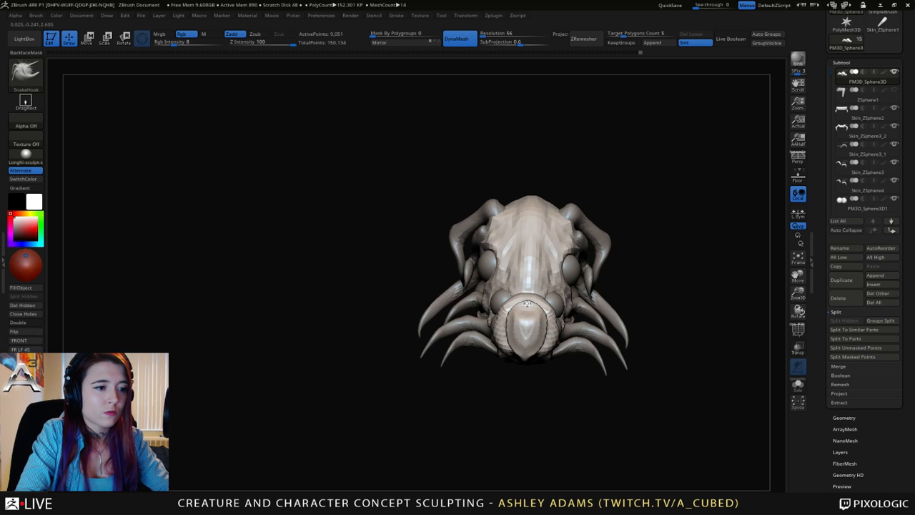
right_drag(527, 355, 468, 331)
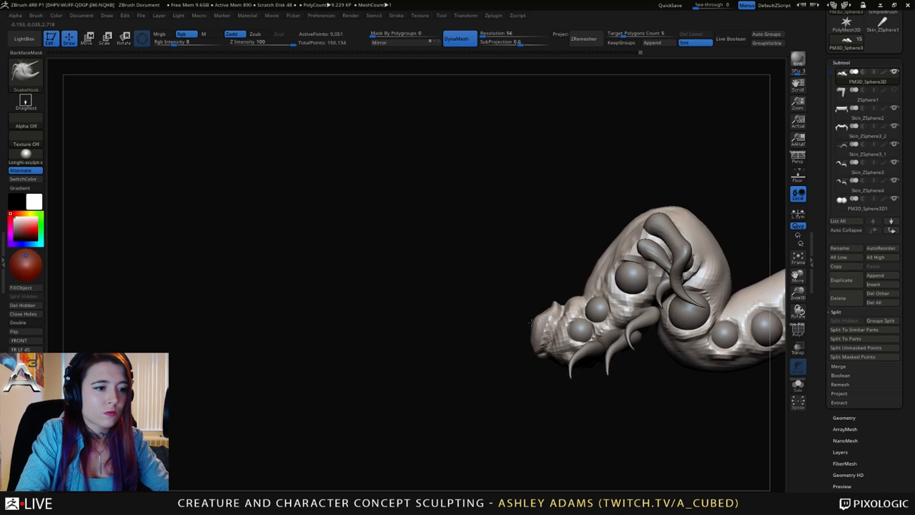
key(space)
mouse_move(568, 295)
mouse_down()
mouse_move(576, 295)
mouse_move(547, 312)
mouse_up()
key(space)
mouse_move(542, 322)
right_down()
mouse_move(576, 345)
mouse_move(509, 284)
right_up()
Touch up the snout with ClayBuildup, then refine the head's side profile with a larger SnakeHook brush.
key(b)
key(c)
key(b)
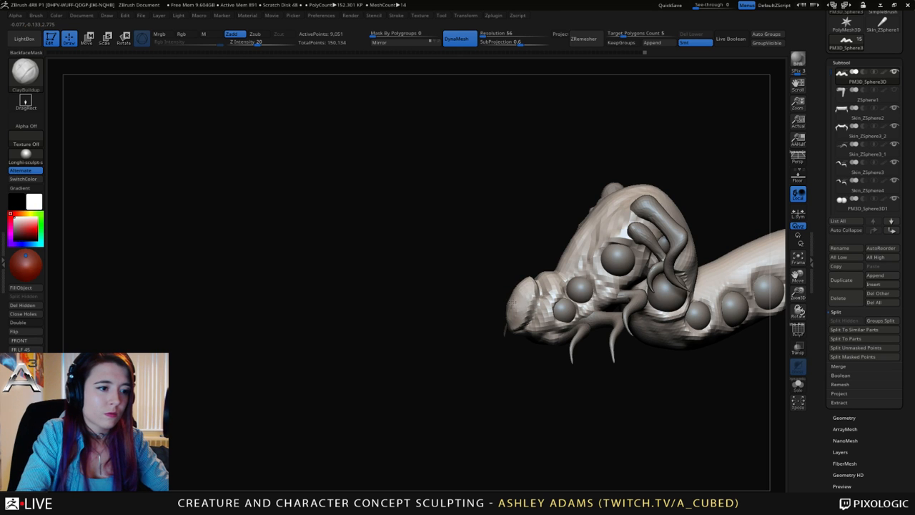
right_drag(505, 313, 513, 308)
key(b)
key(s)
key(h)
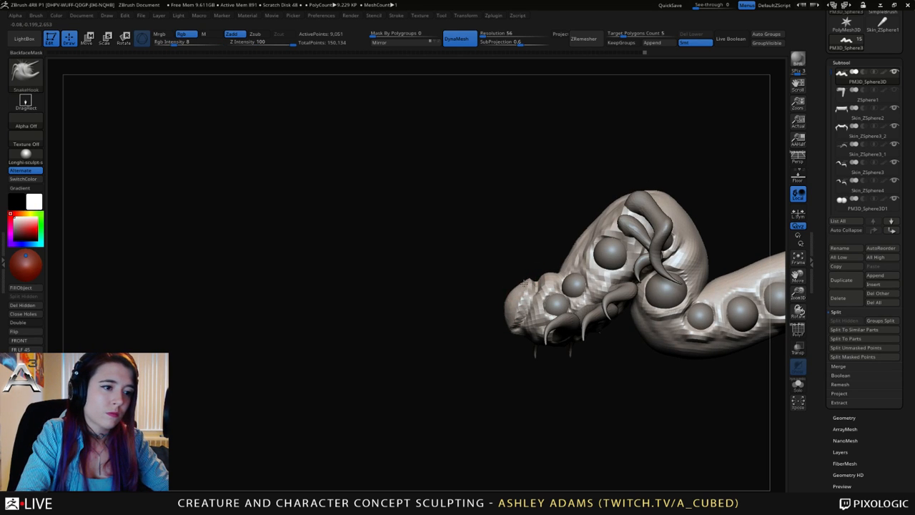
right_drag(520, 327, 673, 318)
key(space)
drag(553, 260, 590, 261)
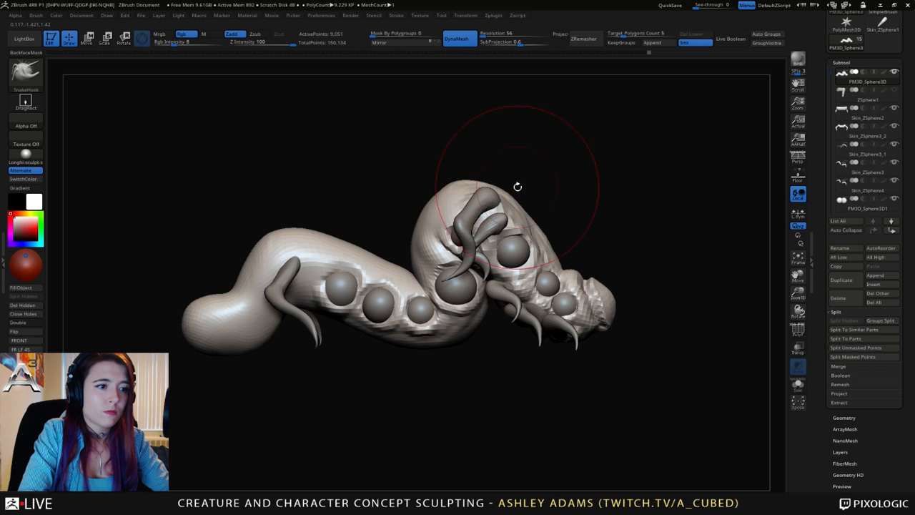
Resize the SnakeHook brush and reshape the lower edge of the snout plate from the front.
mouse_move(517, 187)
right_down()
mouse_move(527, 255)
mouse_move(450, 313)
right_up()
key(space)
drag(517, 265, 492, 266)
alt+right_drag(489, 336, 489, 262)
ctrl+right_drag(489, 262, 542, 336)
alt+right_drag(511, 217, 499, 294)
key(space)
drag(507, 280, 531, 289)
right_drag(530, 289, 542, 337)
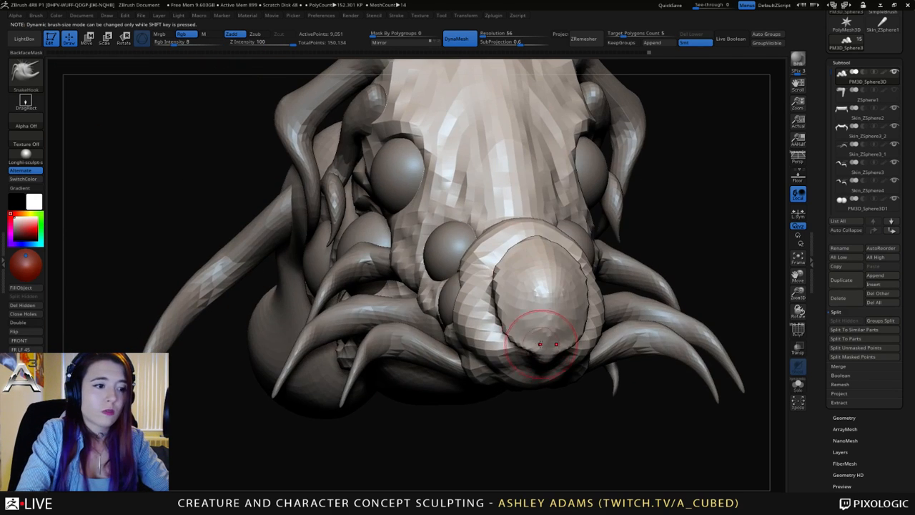
Carve a mouth crease beneath the snout plate with the DamStandard brush.
key(b)
key(d)
key(s)
drag(519, 344, 564, 347)
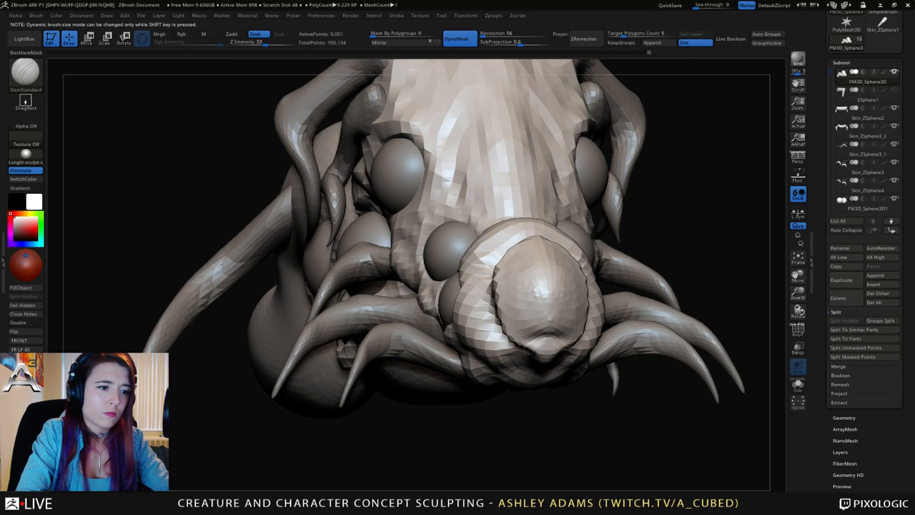
right_drag(583, 330, 540, 315)
key(space)
drag(535, 317, 528, 318)
drag(554, 338, 586, 338)
mouse_move(597, 336)
right_down()
mouse_move(527, 307)
mouse_move(526, 289)
mouse_move(515, 297)
right_up()
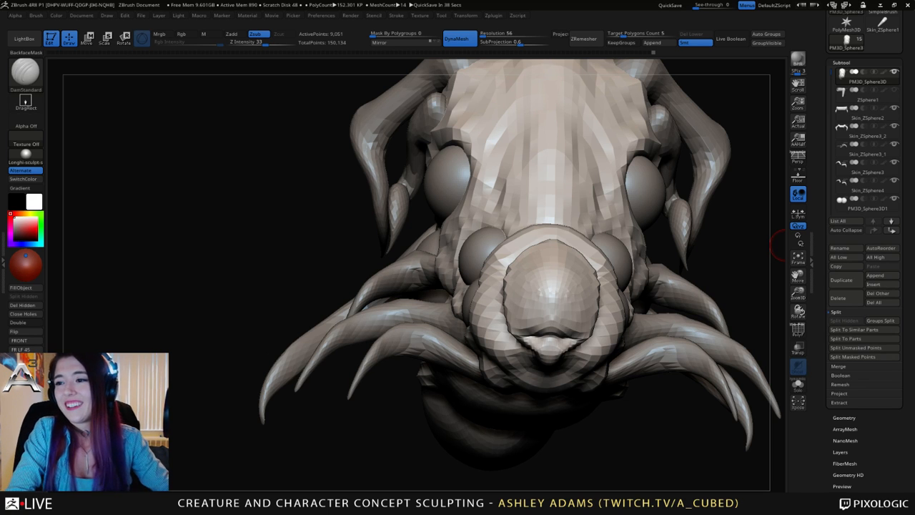
Deepen the crease around the corners of the mouth and along the side of the plate with DamStandard.
mouse_move(512, 281)
right_down()
mouse_move(586, 287)
mouse_move(612, 272)
mouse_move(647, 279)
mouse_move(588, 215)
mouse_move(599, 272)
right_up()
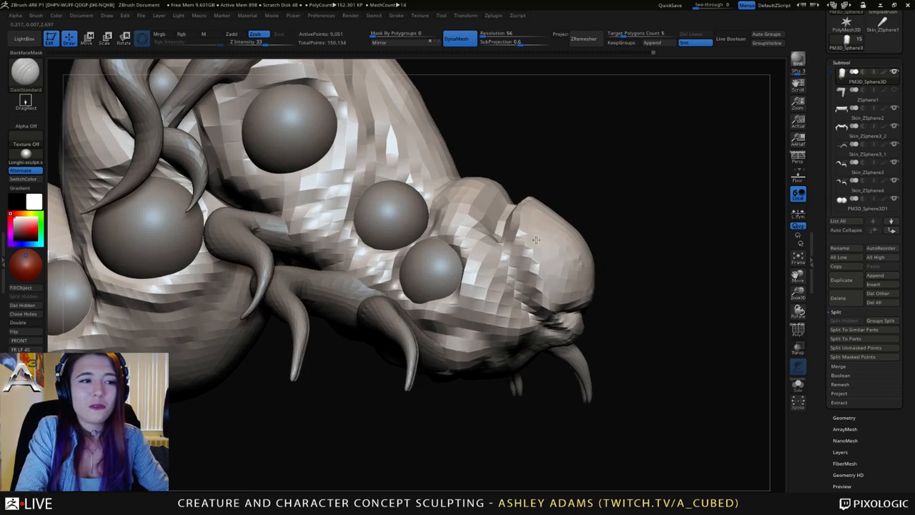
key(space)
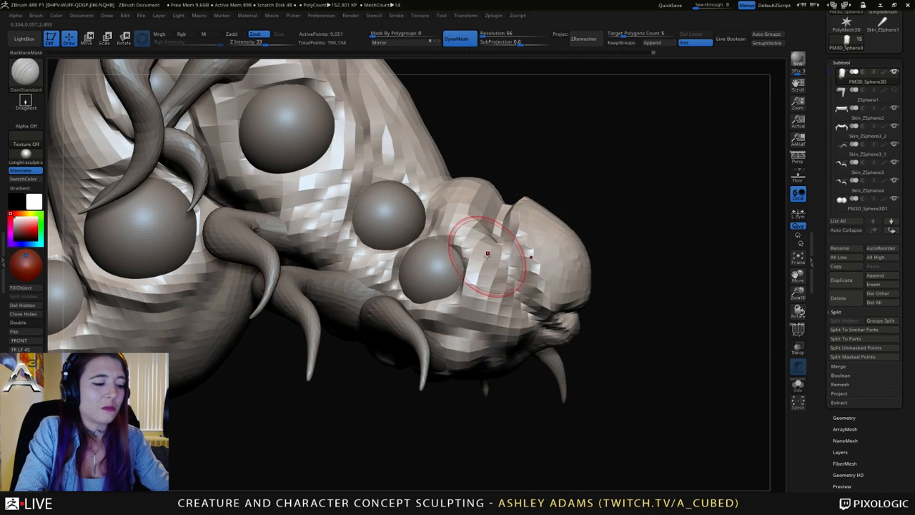
mouse_move(504, 239)
right_down()
mouse_move(529, 250)
mouse_move(490, 245)
mouse_move(515, 228)
mouse_move(491, 178)
right_up()
key(space)
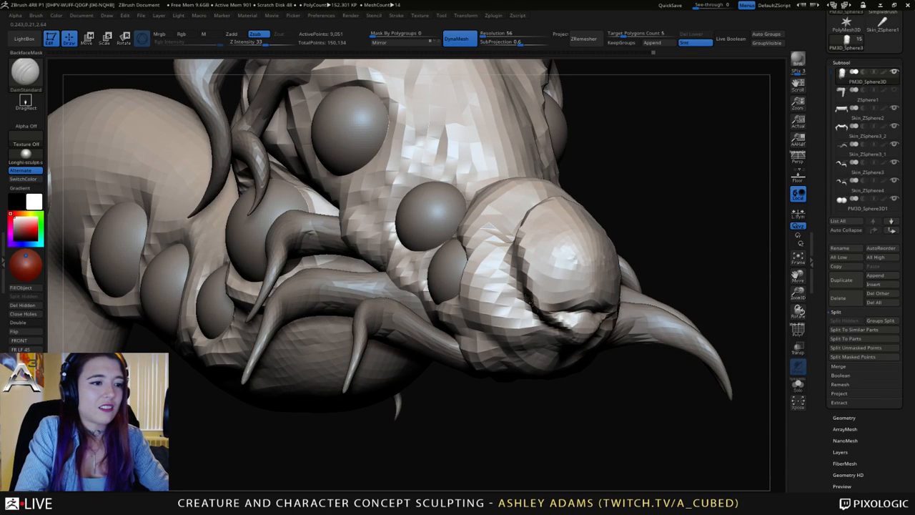
right_drag(573, 315, 585, 321)
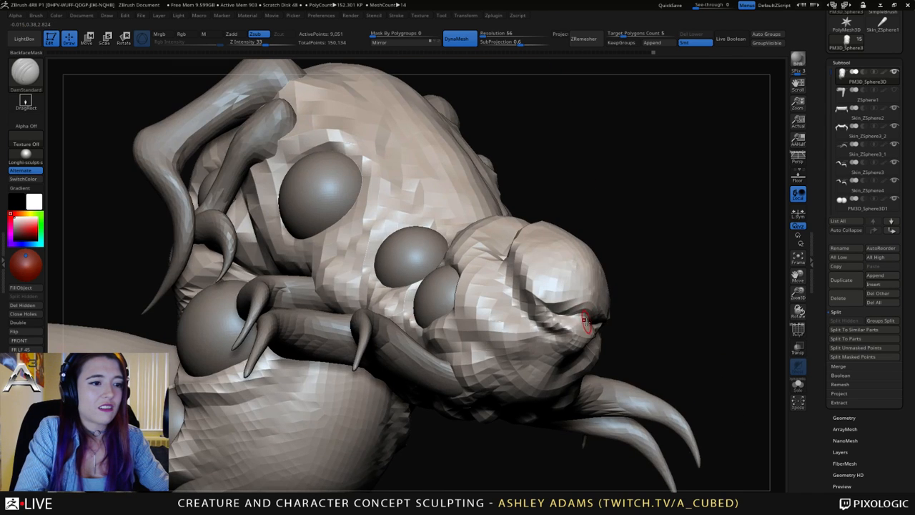
Build up the lower lip beneath the mouth crease with ClayBuildup strokes.
key(b)
key(c)
key(b)
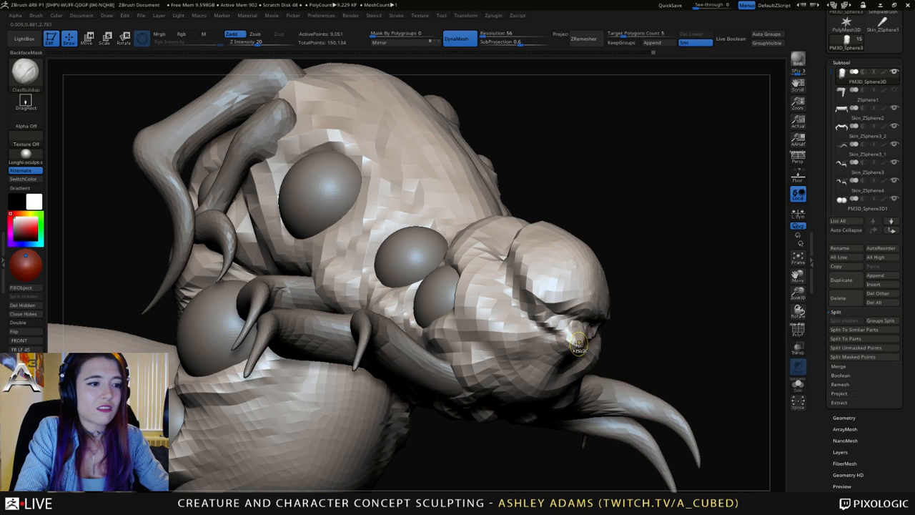
mouse_move(578, 344)
ctrl+right_down()
mouse_move(565, 293)
mouse_move(404, 333)
mouse_move(484, 305)
mouse_move(493, 344)
mouse_move(485, 319)
ctrl+right_up()
Pull the lower lip into a small pointed tip beneath the snout plate with the SnakeHook brush.
key(b)
key(s)
key(h)
key(space)
click(484, 319)
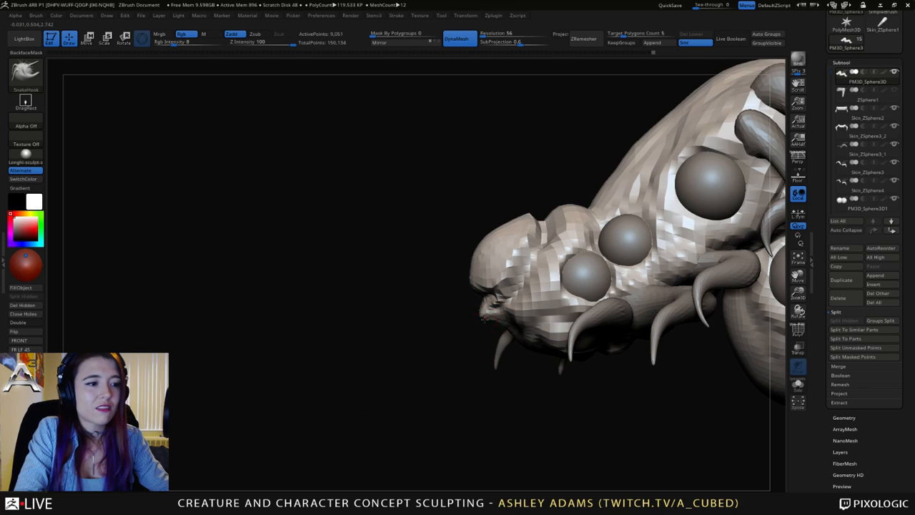
right_drag(508, 329, 540, 294)
drag(493, 307, 501, 318)
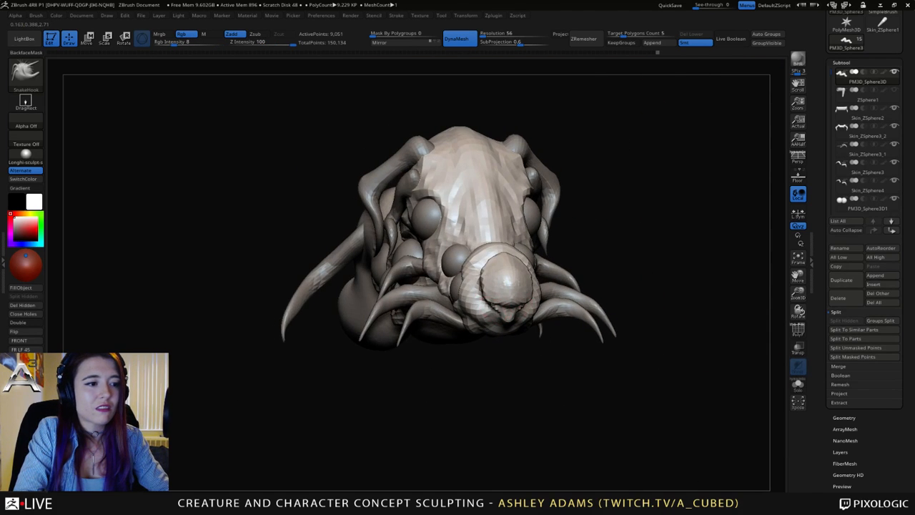
right_drag(485, 291, 528, 284)
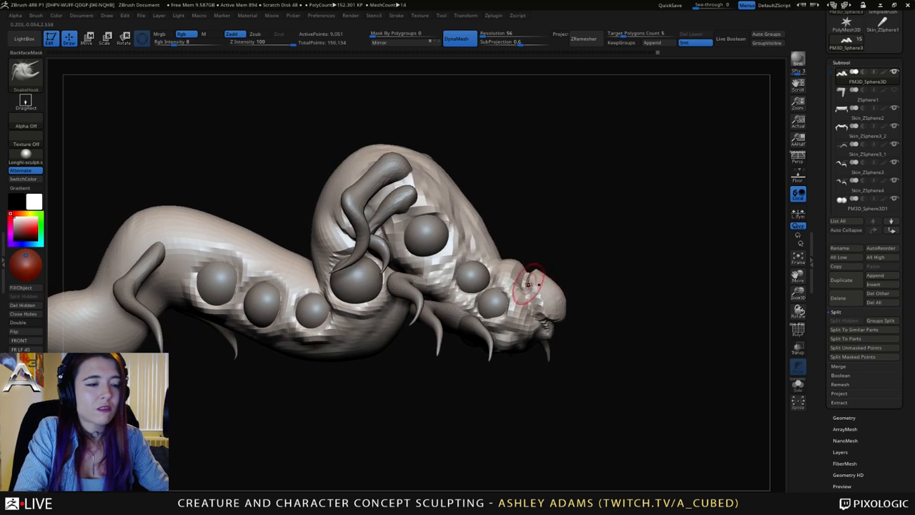
Build up the hump and rounded tail end of the body using a large ClayBuildup brush.
key(b)
key(c)
key(b)
mouse_move(542, 332)
right_down()
mouse_move(349, 250)
mouse_move(420, 274)
right_up()
key(space)
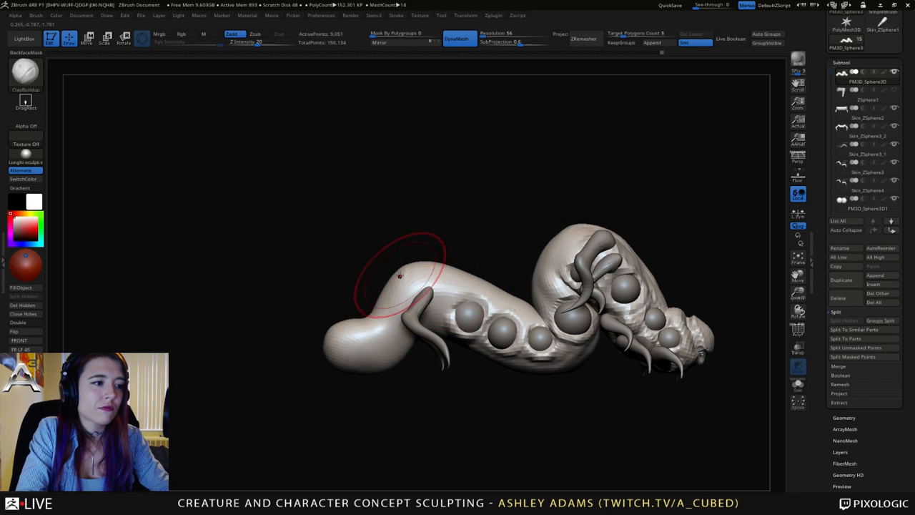
key(b)
key(s)
key(h)
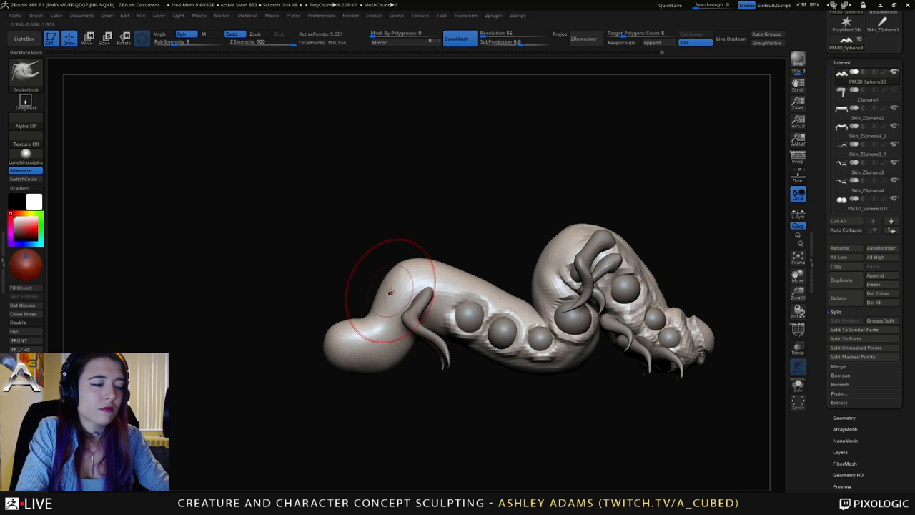
key(b)
key(c)
key(b)
right_drag(391, 292, 373, 295)
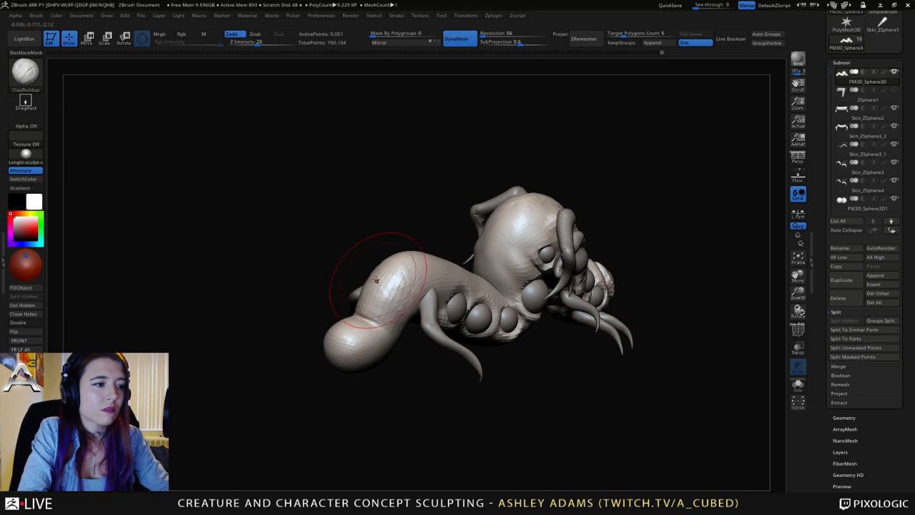
right_drag(376, 280, 354, 236)
right_click(406, 314)
right_drag(324, 329, 393, 309)
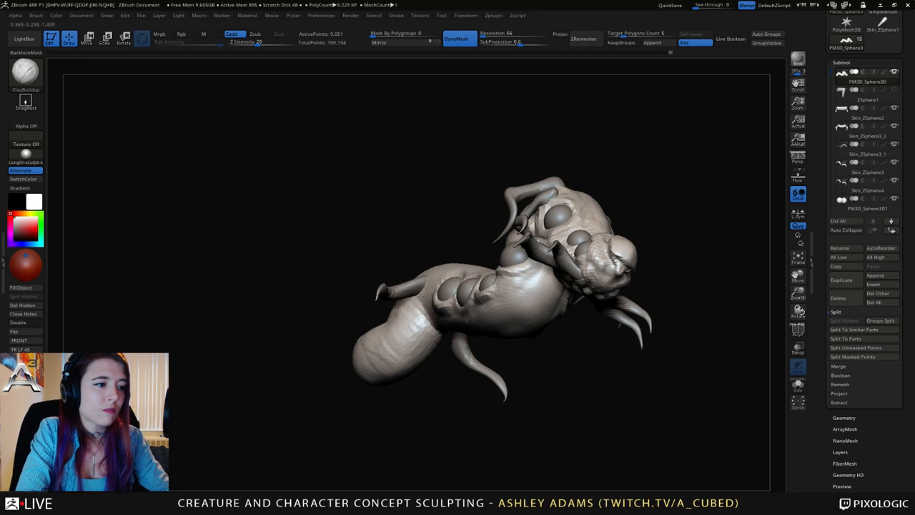
Add volume around the base of the rear claws and along the adjoining body with ClayBuildup strokes.
right_drag(422, 297, 438, 338)
right_drag(480, 300, 426, 291)
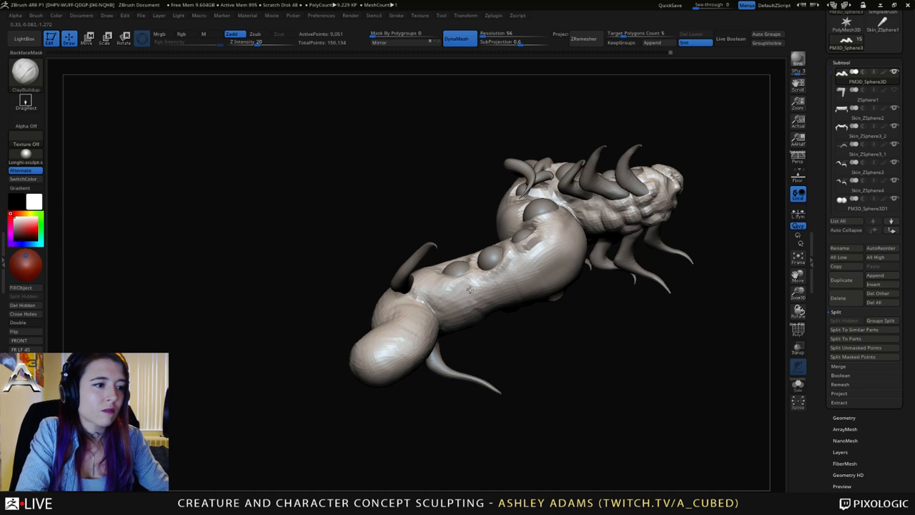
right_drag(470, 289, 446, 241)
right_drag(538, 242, 475, 286)
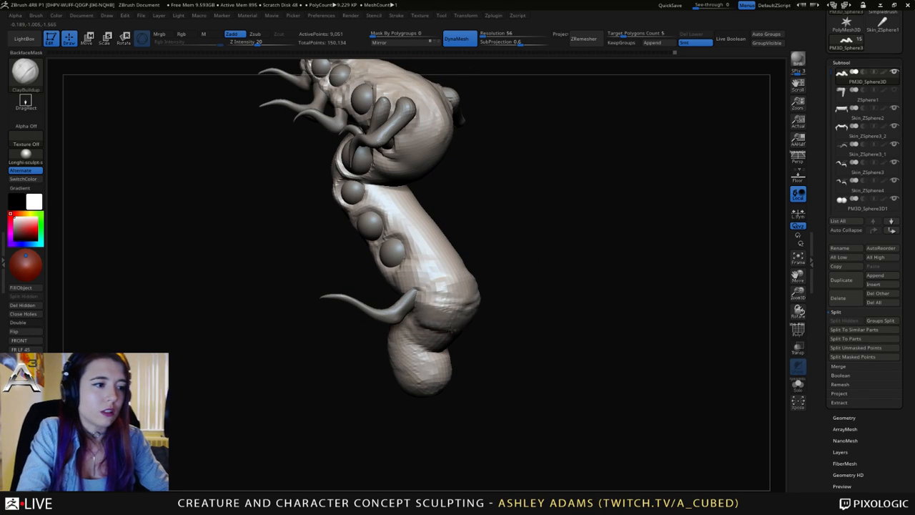
mouse_move(452, 331)
right_down()
mouse_move(372, 314)
mouse_move(433, 350)
mouse_move(400, 337)
right_up()
Thicken the tail bulb and the side of the hump toward the row of eyes with ClayBuildup.
mouse_move(368, 329)
mouse_down()
mouse_move(393, 358)
mouse_move(365, 367)
mouse_move(406, 379)
mouse_move(372, 390)
mouse_up()
mouse_move(393, 354)
right_down()
mouse_move(362, 344)
mouse_move(456, 393)
mouse_move(417, 369)
right_up()
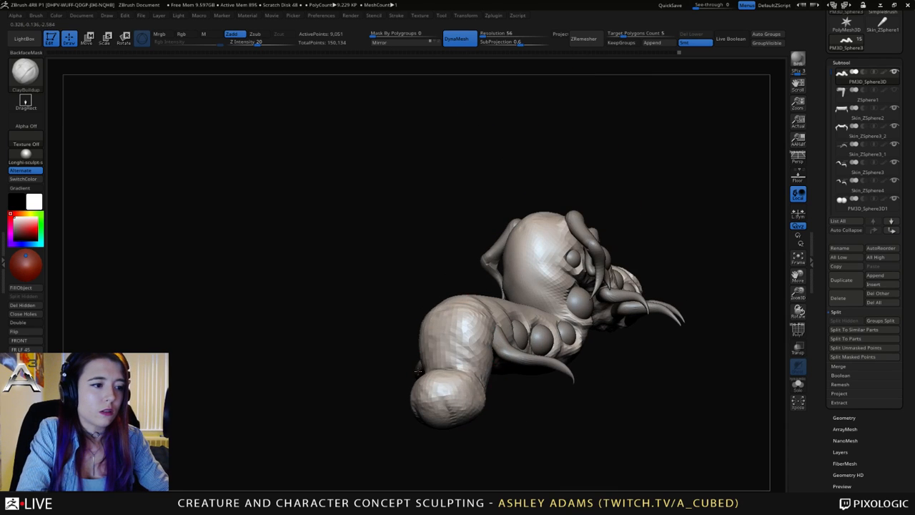
mouse_move(417, 369)
mouse_down()
mouse_move(435, 399)
mouse_move(429, 411)
mouse_move(424, 406)
mouse_move(473, 387)
mouse_up()
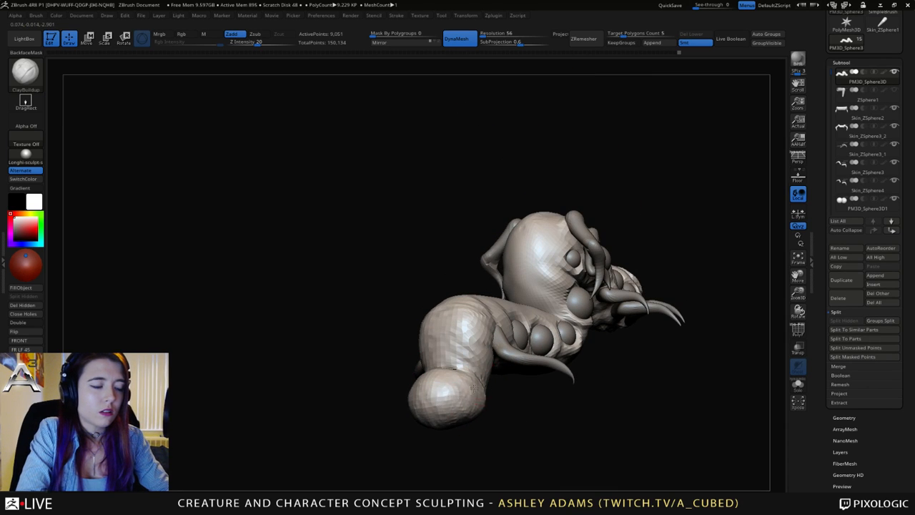
mouse_move(472, 387)
right_down()
mouse_move(439, 379)
mouse_move(474, 341)
mouse_move(439, 293)
right_up()
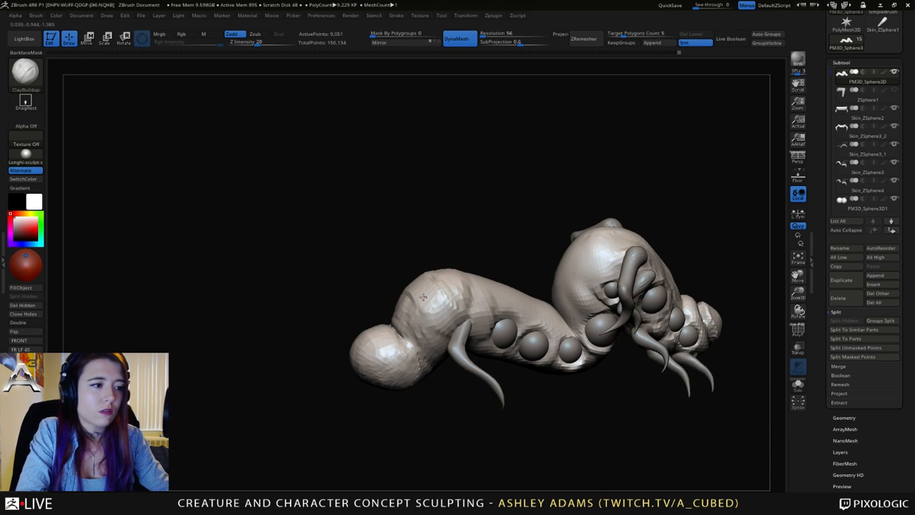
drag(423, 296, 453, 309)
right_drag(427, 321, 446, 307)
drag(547, 322, 530, 318)
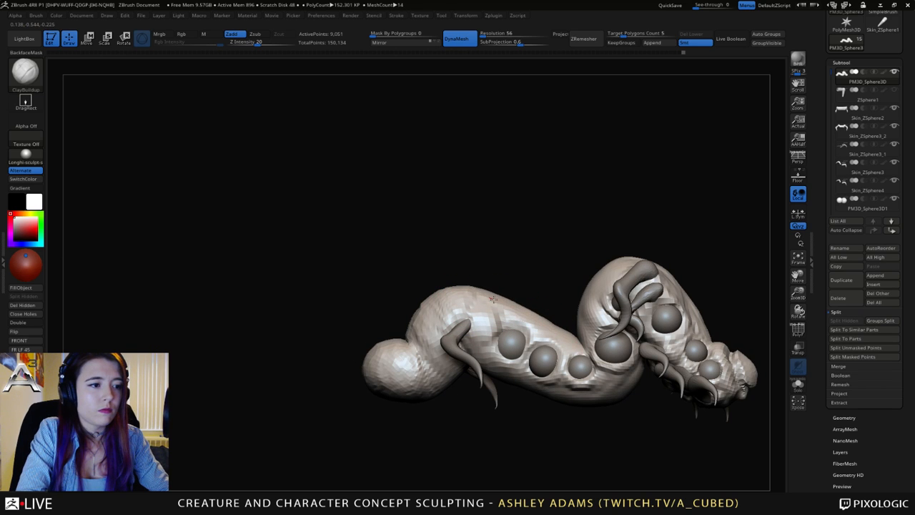
Raise and round the front hump with the SnakeHook brush and push in the dip where it meets the rear hump.
key(b)
key(s)
key(h)
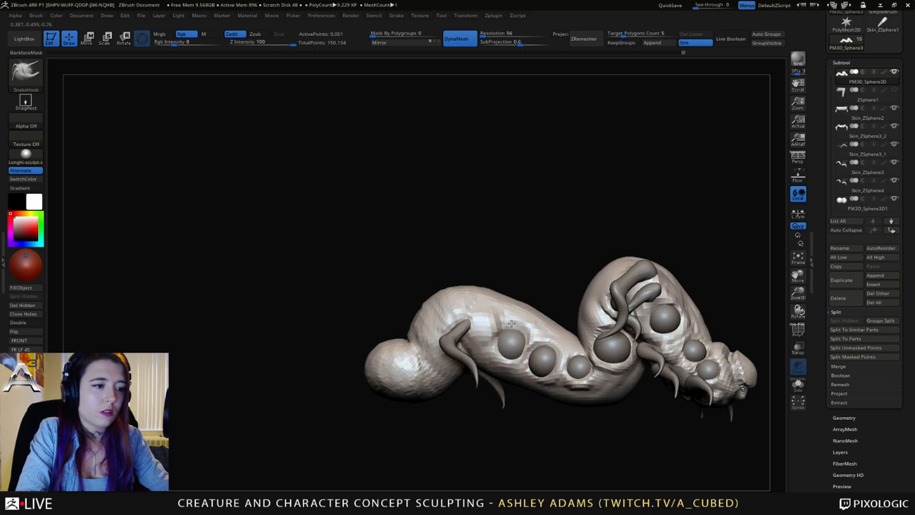
key(space)
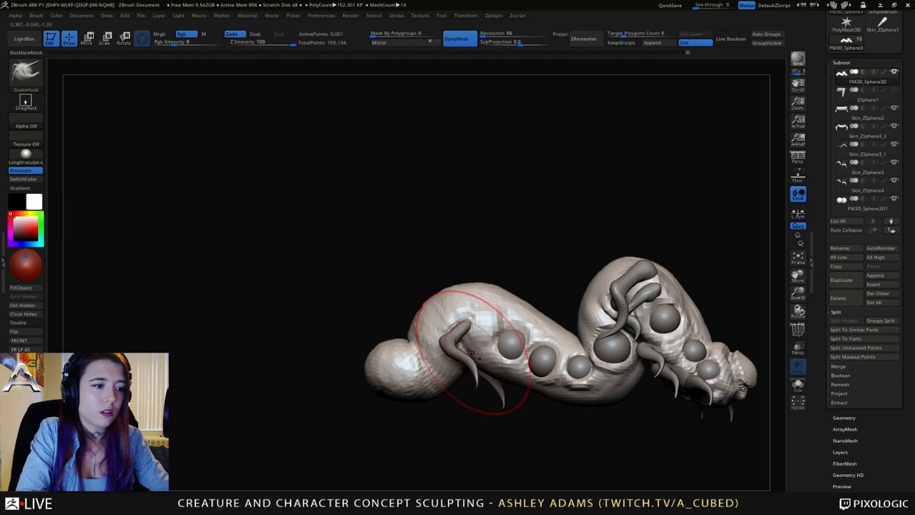
drag(470, 330, 473, 350)
mouse_move(587, 426)
mouse_down()
mouse_move(551, 403)
mouse_move(573, 386)
mouse_move(524, 367)
mouse_move(518, 375)
mouse_up()
key(space)
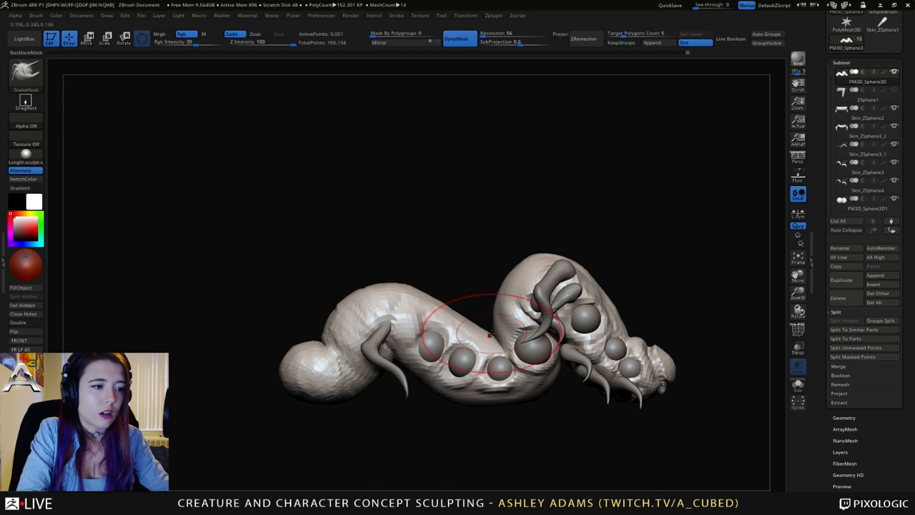
mouse_move(492, 336)
mouse_down()
mouse_move(468, 322)
mouse_move(501, 308)
mouse_up()
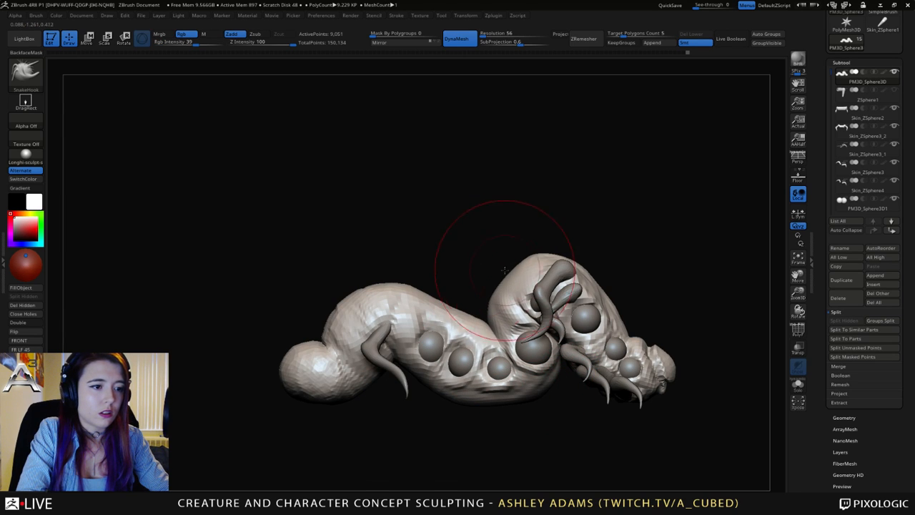
mouse_move(548, 255)
mouse_down()
mouse_move(551, 242)
mouse_move(615, 315)
mouse_up()
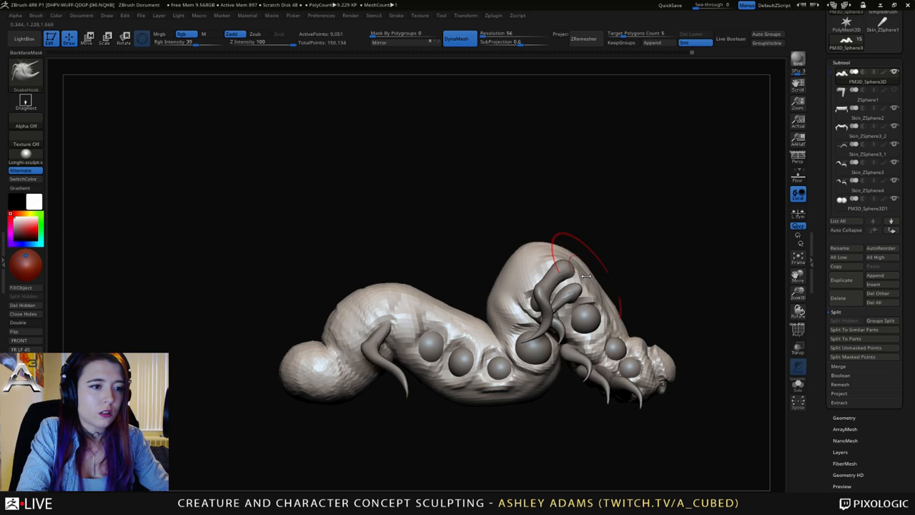
drag(593, 255, 603, 281)
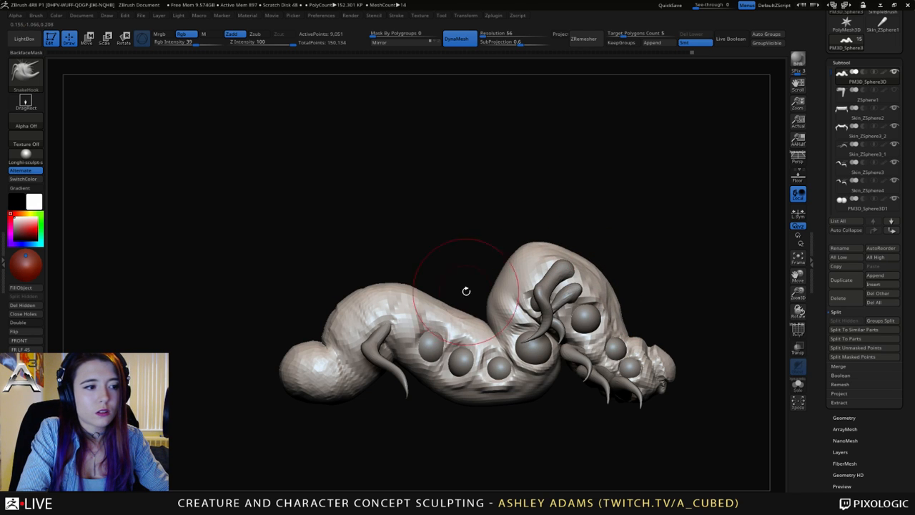
drag(466, 290, 473, 291)
Reshape the rear hump and the tail bulb with a large SnakeHook brush.
key(space)
click(367, 307)
drag(359, 310, 366, 314)
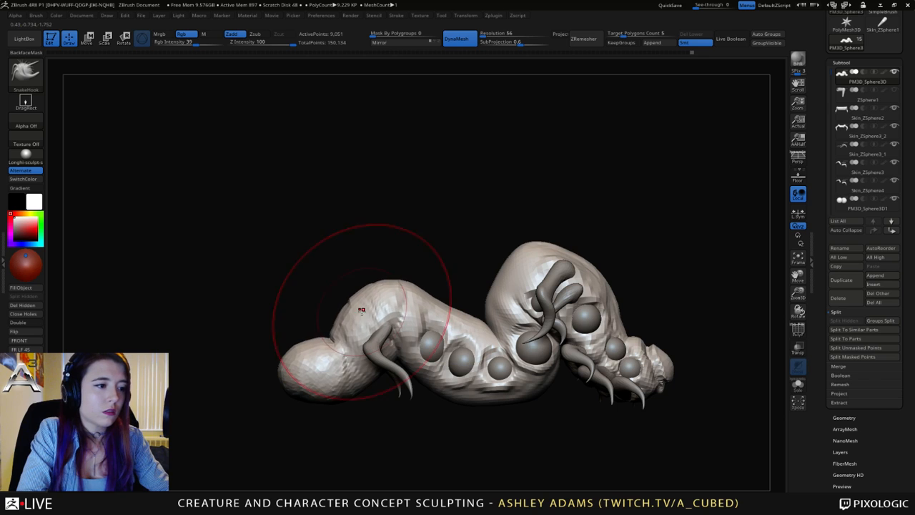
drag(321, 381, 341, 369)
key(space)
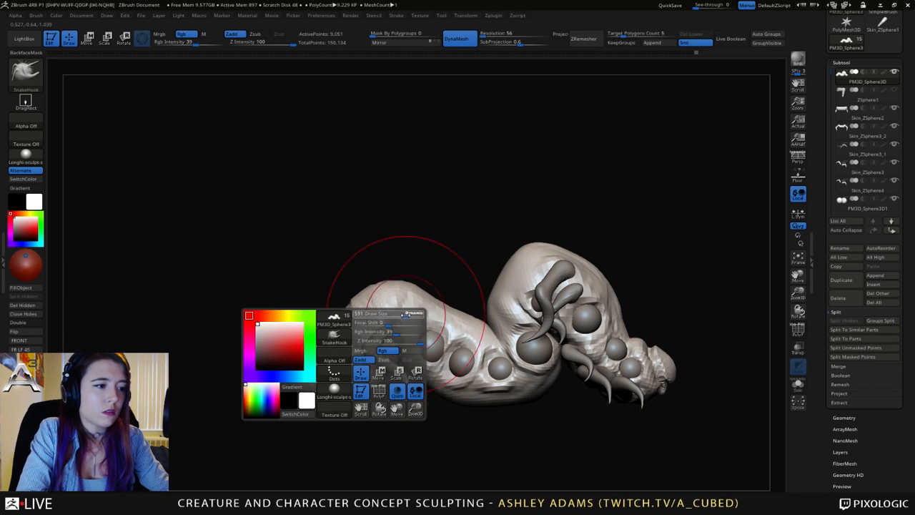
drag(478, 282, 311, 294)
alt+drag(431, 299, 536, 269)
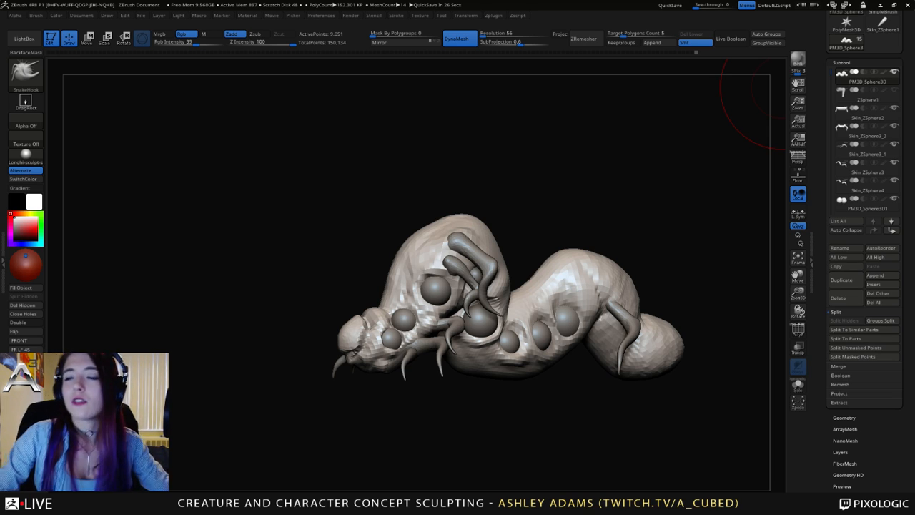
Build up the back of the front hump, between the upper claws, with ClayBuildup strokes.
mouse_move(293, 344)
mouse_down()
mouse_move(307, 383)
mouse_move(406, 309)
mouse_up()
key(space)
click(457, 271)
mouse_move(314, 336)
mouse_down()
mouse_move(372, 340)
mouse_move(396, 370)
mouse_up()
key(b)
key(c)
key(b)
key(space)
click(486, 256)
key(space)
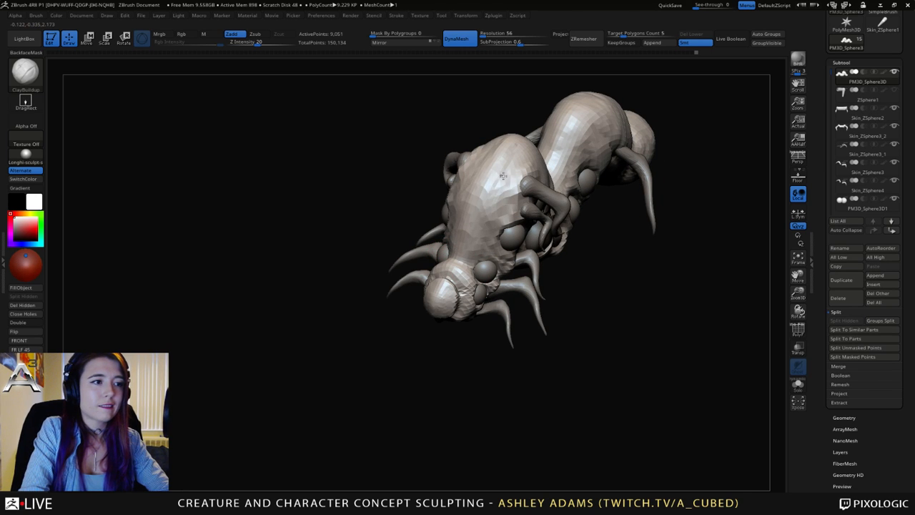
drag(523, 134, 506, 146)
drag(506, 214, 458, 247)
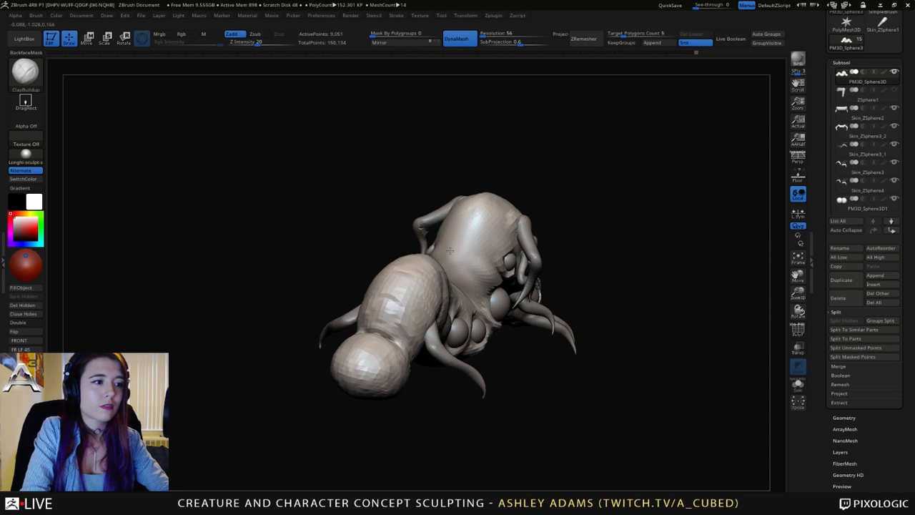
mouse_move(483, 244)
right_down()
mouse_move(489, 249)
mouse_move(475, 264)
right_up()
Crease the side of the front hump behind its claws with DamStandard and build up the adjoining dip with ClayBuildup.
key(b)
key(d)
key(s)
mouse_move(501, 287)
mouse_down()
mouse_move(490, 280)
mouse_move(502, 283)
mouse_up()
right_drag(505, 283, 480, 280)
drag(479, 272, 514, 278)
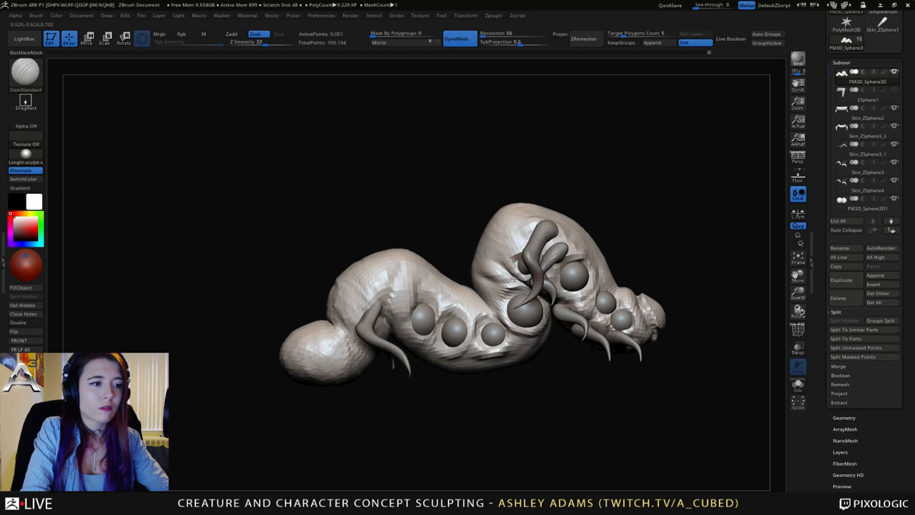
mouse_move(490, 259)
right_down()
mouse_move(520, 265)
mouse_move(504, 284)
right_up()
key(b)
key(c)
key(b)
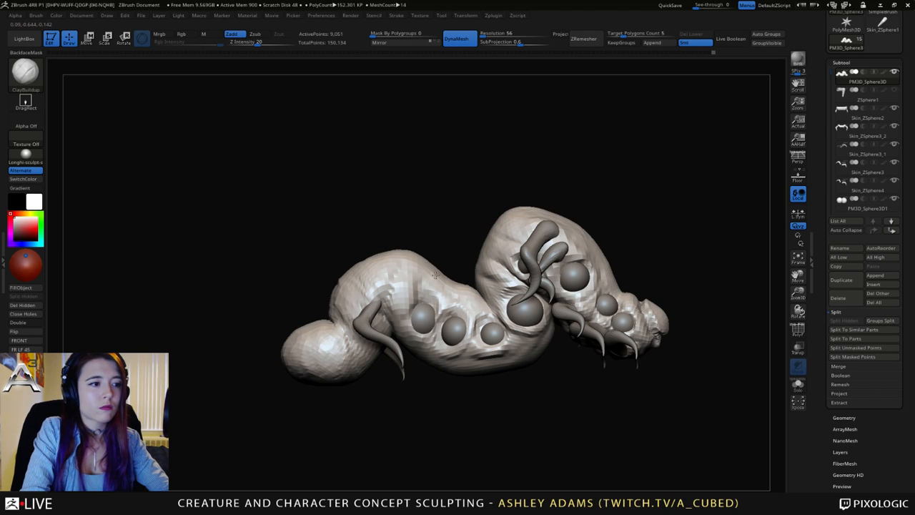
mouse_move(470, 347)
alt+right_down()
mouse_move(434, 306)
mouse_move(438, 296)
alt+right_up()
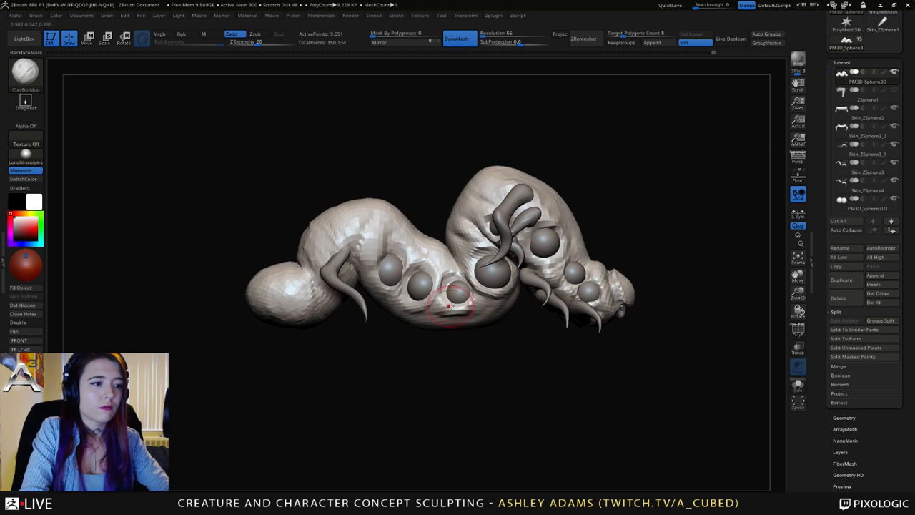
Flatten the underside of the middle body and the tail bulb with SnakeHook so they share one ground level.
key(b)
key(s)
key(h)
key(space)
drag(419, 322, 419, 331)
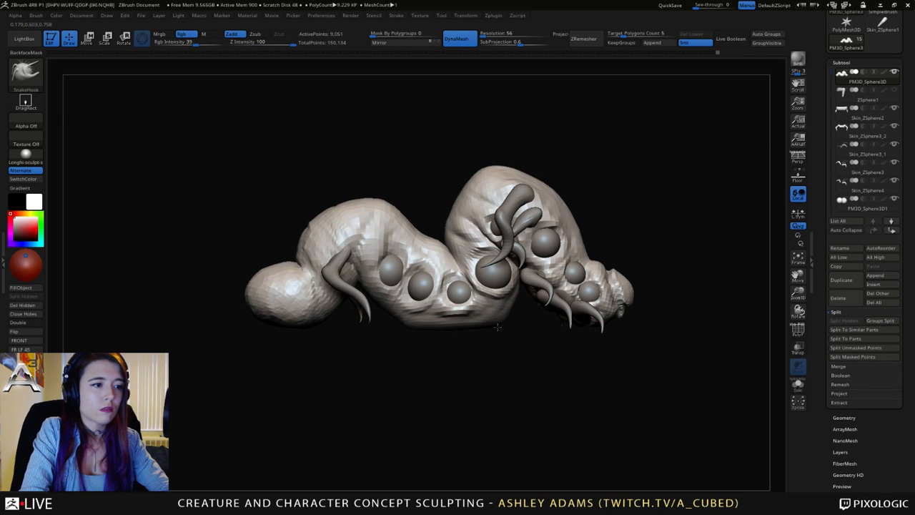
shift+drag(625, 329, 630, 329)
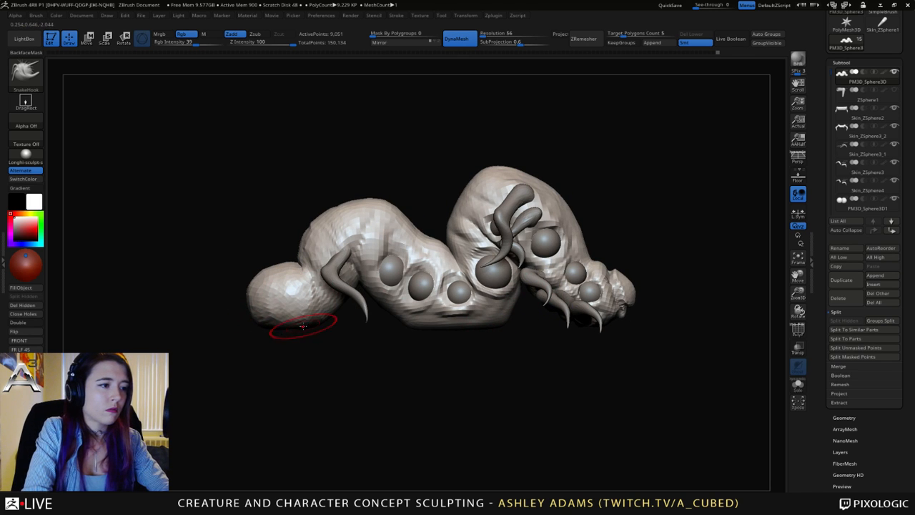
drag(298, 327, 252, 326)
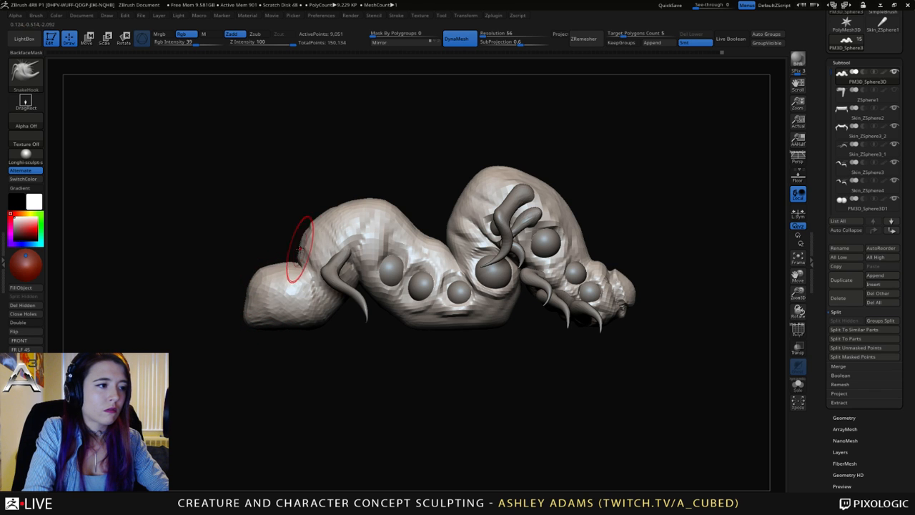
Duplicate the rear claw pair and move the copy up and forward onto the rear hump.
ctrl+right_drag(403, 285, 359, 225)
right_drag(414, 247, 440, 250)
alt+click(486, 247)
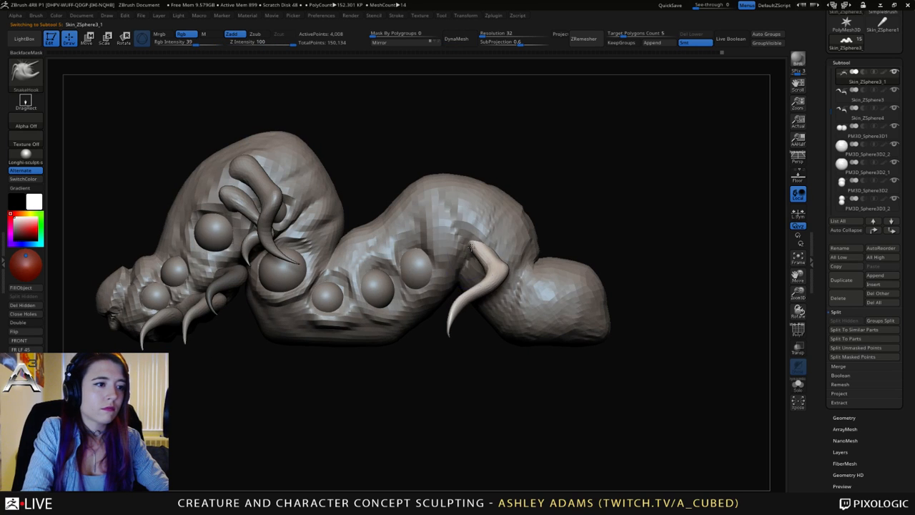
key(w)
ctrl+drag(512, 193, 489, 175)
right_drag(572, 171, 517, 216)
drag(448, 212, 469, 207)
right_drag(515, 195, 585, 187)
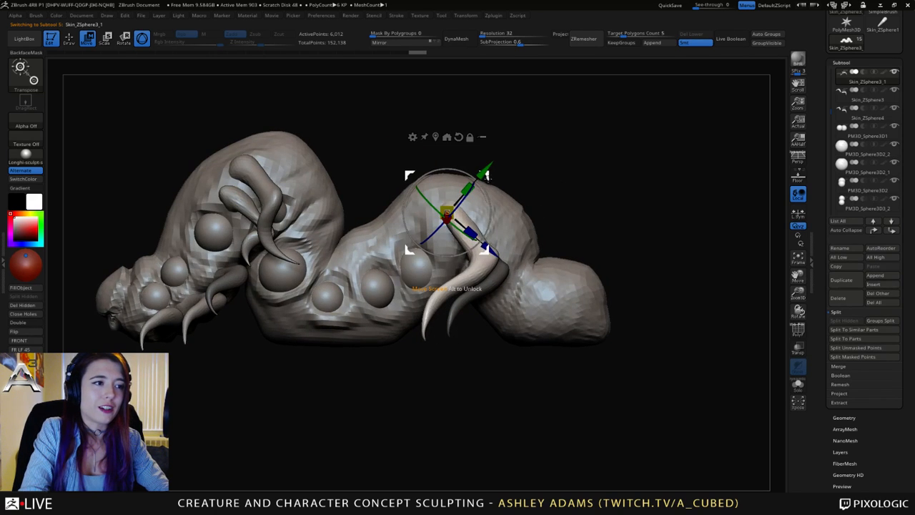
Rotate the copied claws forward over the row of eyes and split them into their own subtool by masked points.
drag(488, 178, 488, 206)
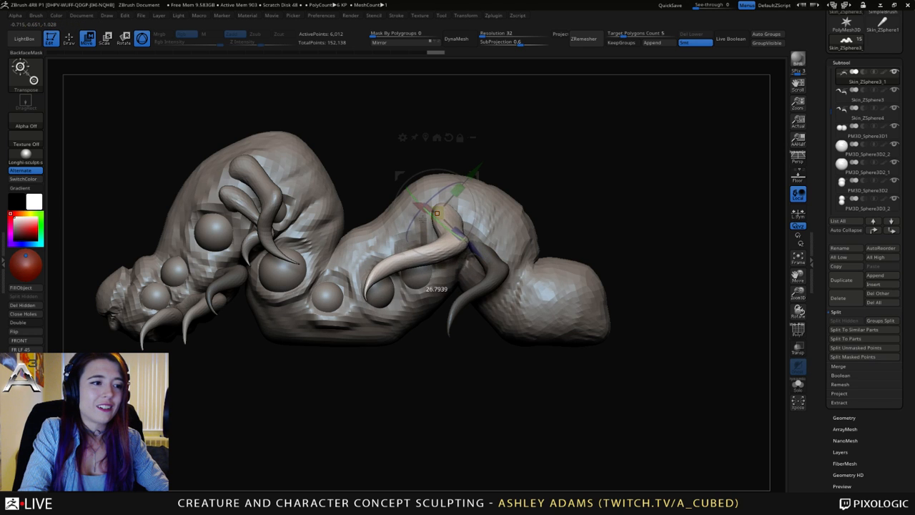
mouse_move(514, 199)
right_down()
mouse_move(561, 198)
mouse_move(513, 201)
right_up()
drag(437, 213, 448, 208)
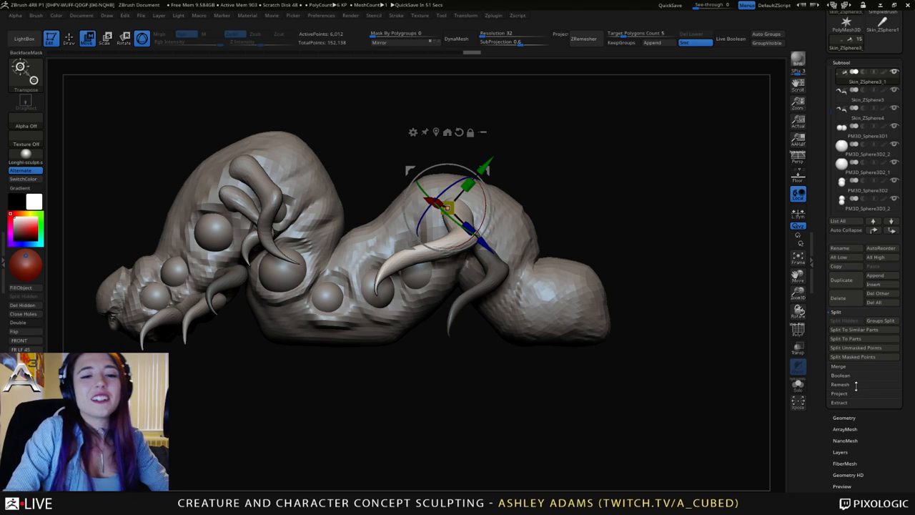
click(879, 357)
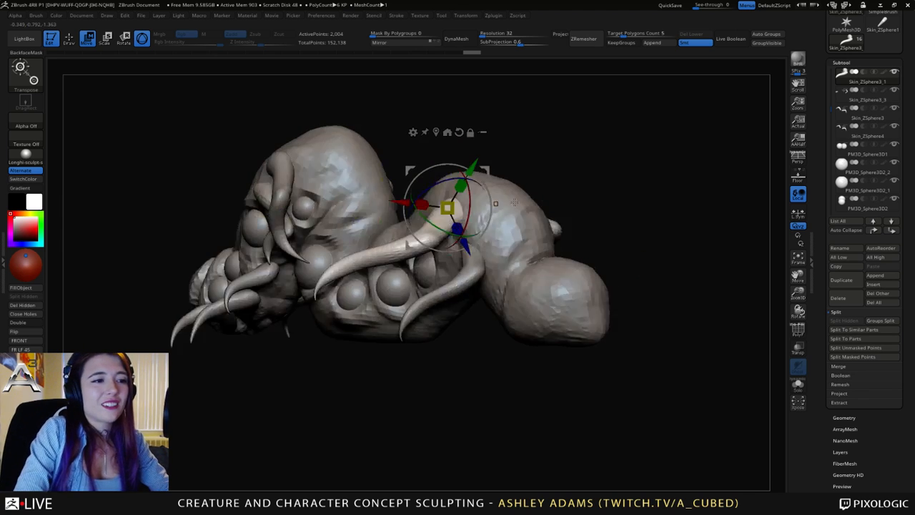
Set the new claws' bases against the rear hump and bend their tips downward and inward with SnakeHook.
key(q)
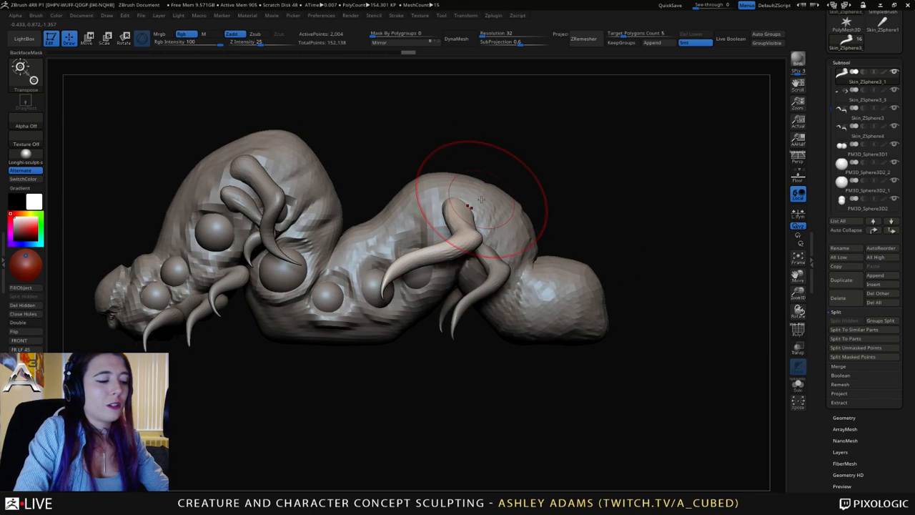
right_drag(482, 203, 458, 210)
drag(459, 210, 469, 215)
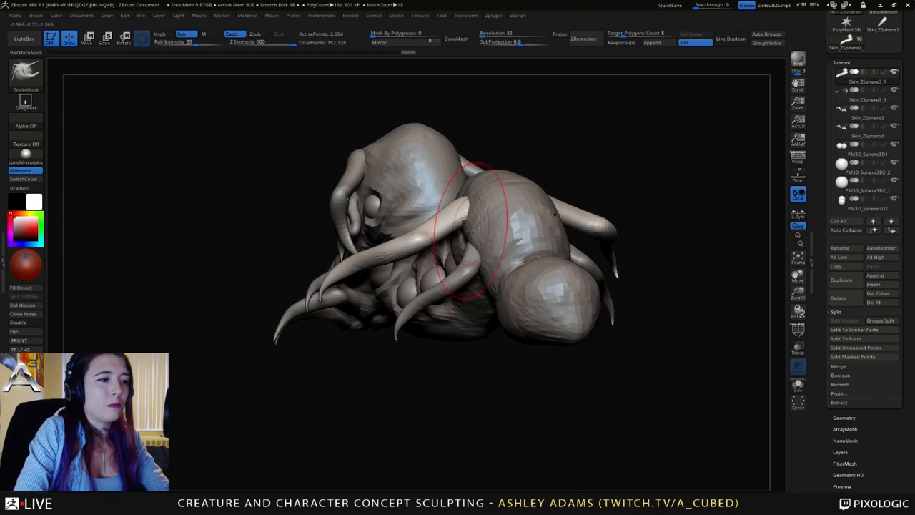
mouse_move(445, 216)
right_down()
mouse_move(468, 220)
mouse_move(367, 246)
right_up()
key(space)
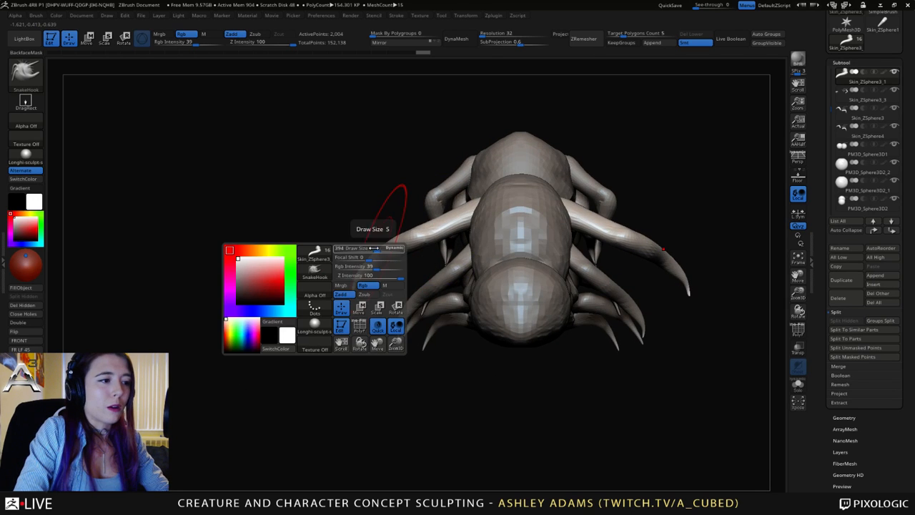
drag(373, 248, 387, 248)
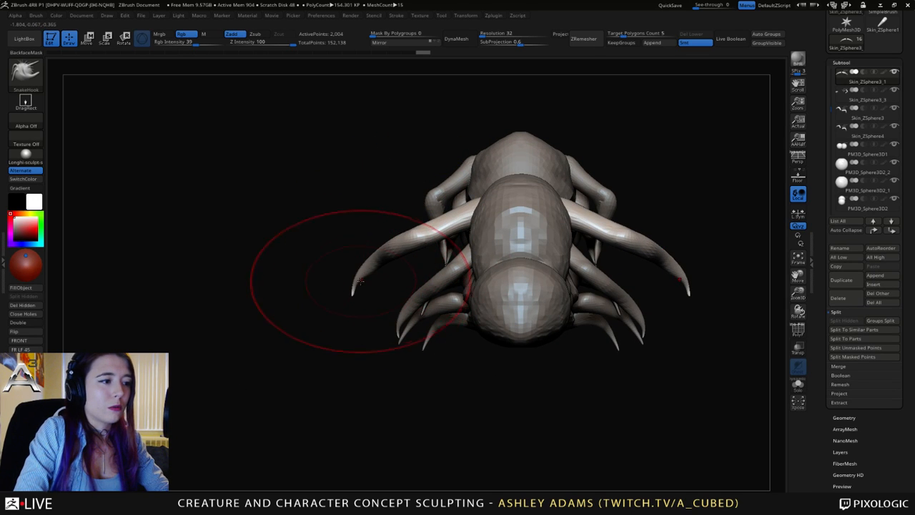
drag(357, 279, 396, 321)
drag(402, 260, 423, 261)
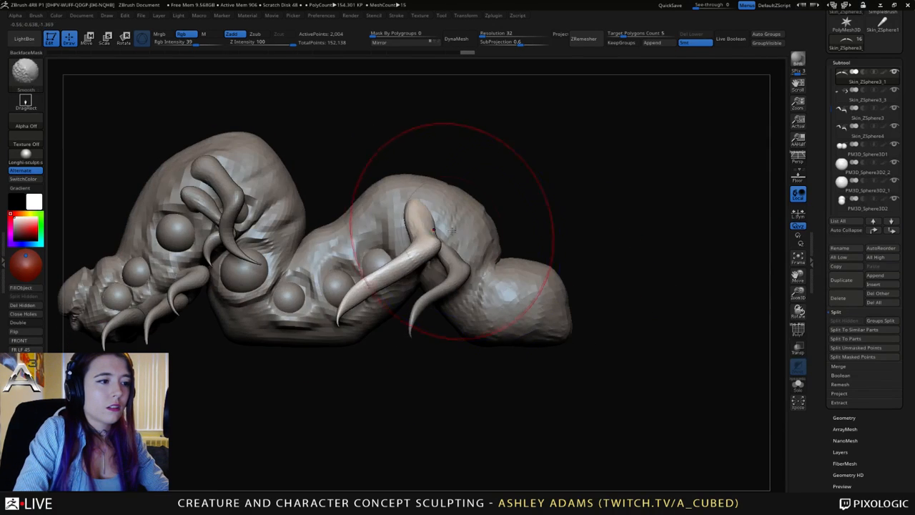
Adjust the curve of the new claws from the side and front, pulling their lower ends outward with SnakeHook.
key(space)
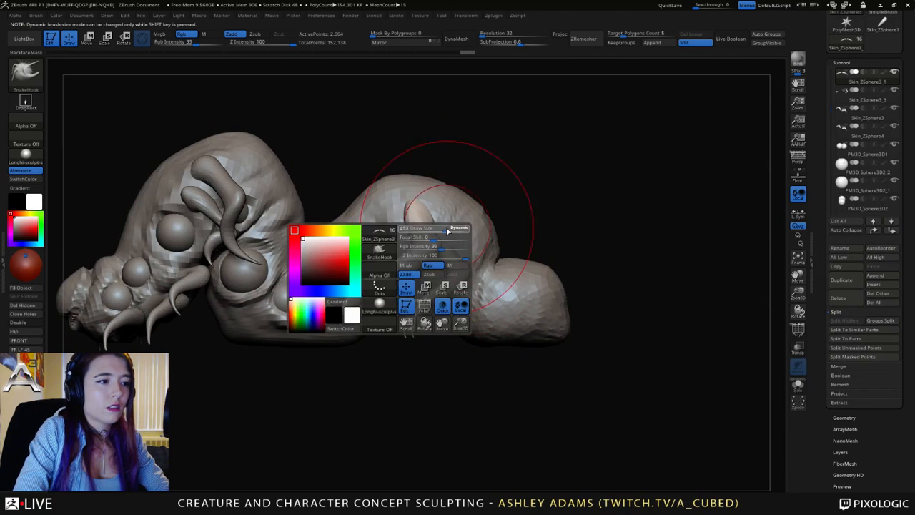
shift+drag(420, 220, 474, 250)
mouse_move(433, 279)
mouse_down()
mouse_move(446, 277)
mouse_move(432, 251)
mouse_up()
key(space)
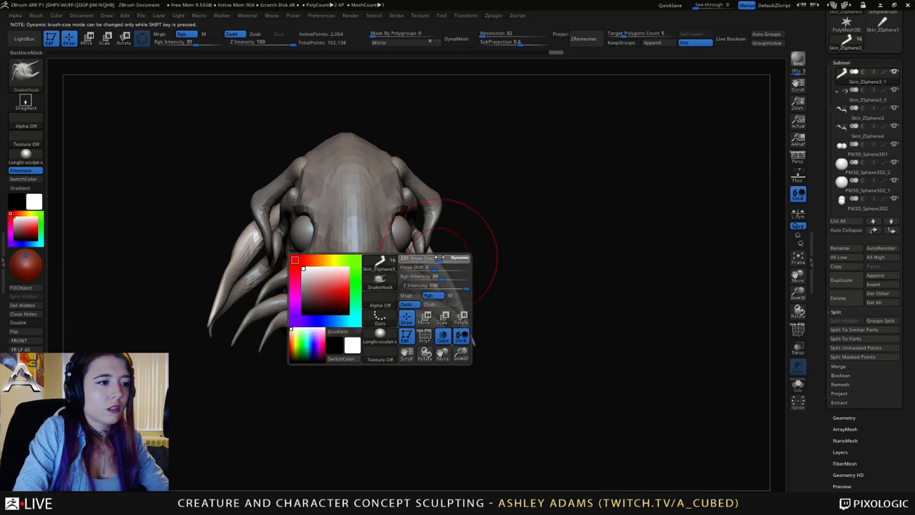
drag(440, 258, 449, 258)
mouse_move(458, 301)
mouse_down()
mouse_move(494, 309)
mouse_move(486, 290)
mouse_up()
key(space)
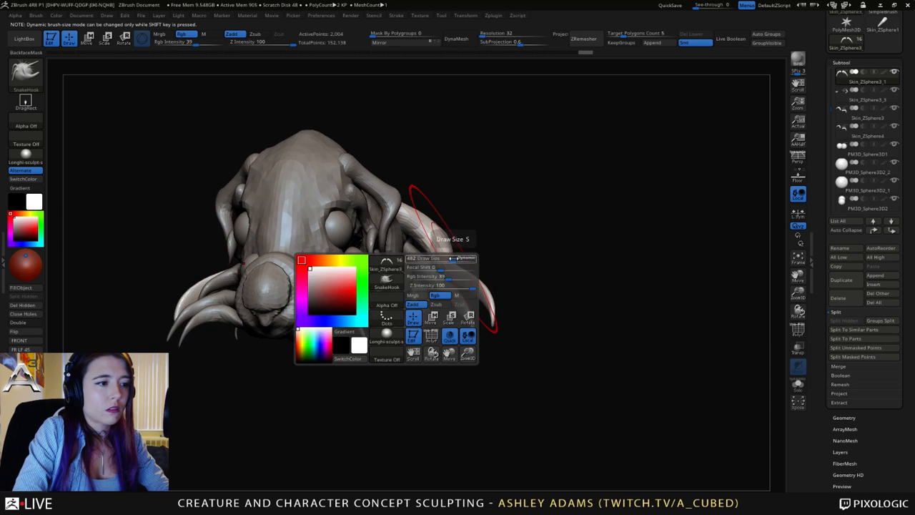
mouse_move(454, 259)
mouse_down()
mouse_move(445, 259)
mouse_move(479, 290)
mouse_up()
Thicken the upper and middle sections of the new claws with the Inflate brush.
key(b)
key(i)
key(n)
mouse_move(431, 232)
mouse_down()
mouse_move(486, 307)
mouse_move(443, 286)
mouse_up()
mouse_move(449, 252)
mouse_down()
mouse_move(440, 194)
mouse_move(465, 286)
mouse_move(455, 236)
mouse_move(450, 286)
mouse_move(393, 337)
mouse_move(412, 287)
mouse_move(415, 306)
mouse_up()
Smooth the new claws toward their tips and sharpen their elbow bend with SnakeHook.
key(b)
key(s)
key(h)
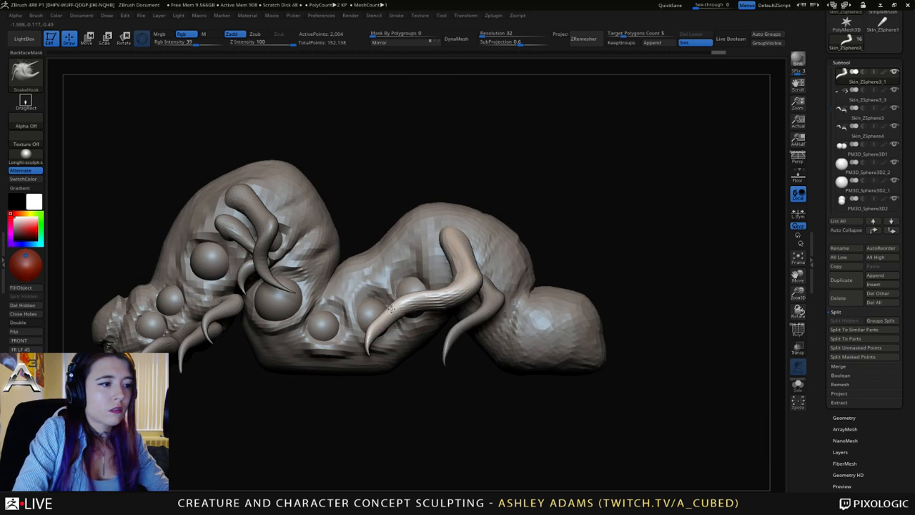
key(shift)
mouse_move(376, 329)
shift+mouse_down()
mouse_move(450, 286)
mouse_move(488, 278)
mouse_move(468, 301)
mouse_move(406, 304)
shift+mouse_up()
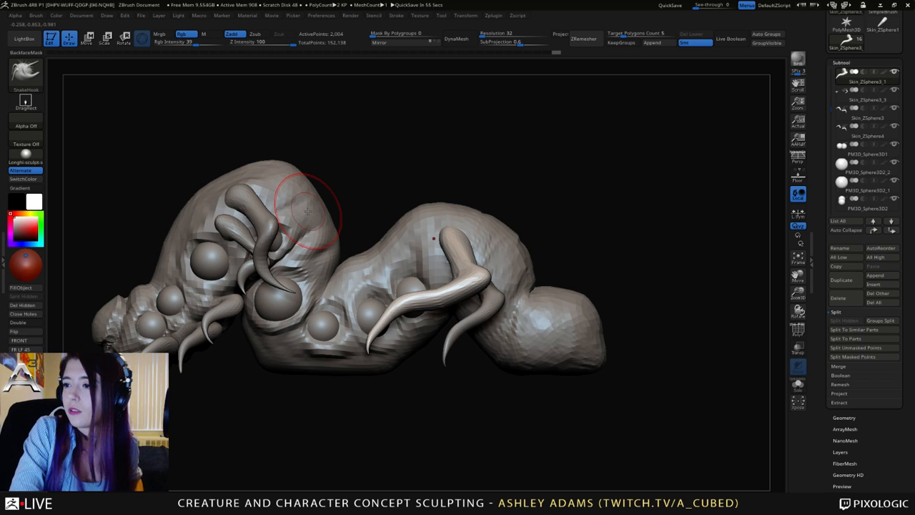
mouse_move(436, 228)
mouse_down()
mouse_move(445, 264)
mouse_move(438, 250)
mouse_move(448, 229)
mouse_move(415, 226)
mouse_move(422, 209)
mouse_up()
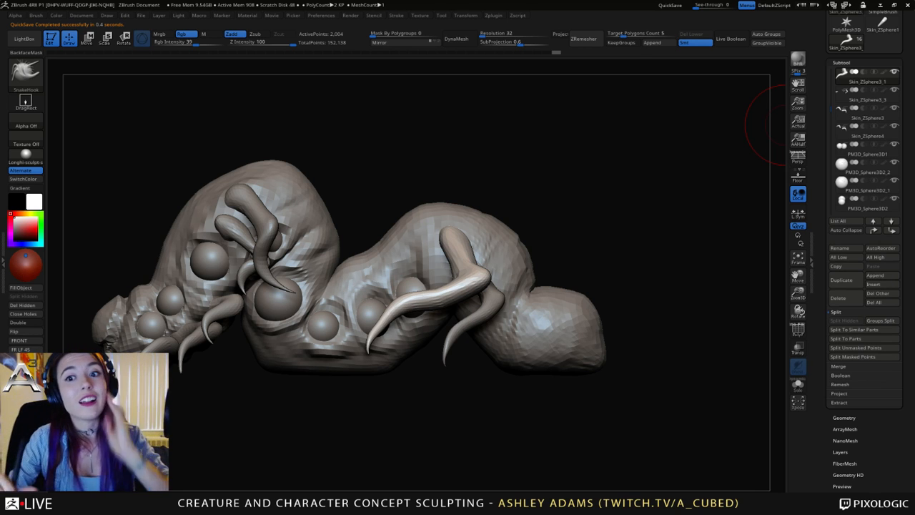
Mask the rounded tip of the body's snout and split the masked points into a separate subtool.
key(space)
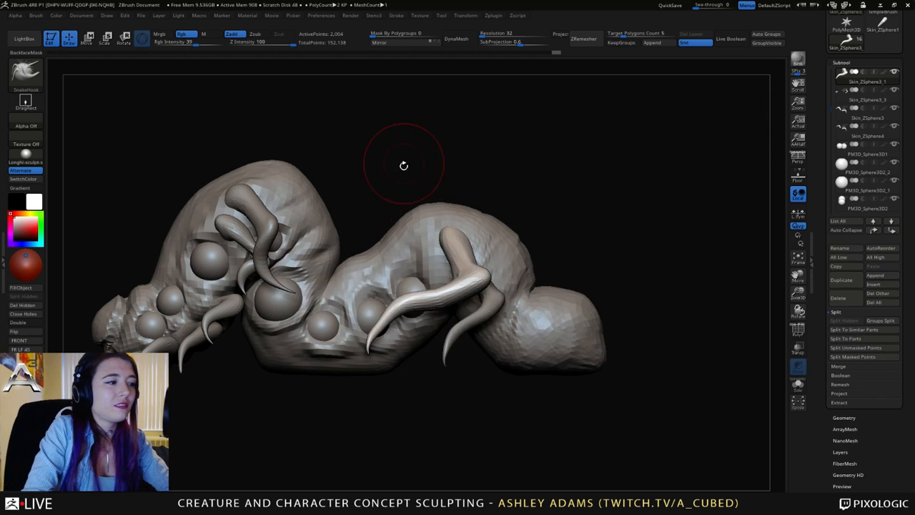
mouse_move(402, 166)
mouse_down()
mouse_move(294, 263)
mouse_move(491, 262)
mouse_move(466, 284)
mouse_up()
alt+click(472, 244)
key(space)
right_drag(465, 305, 491, 317)
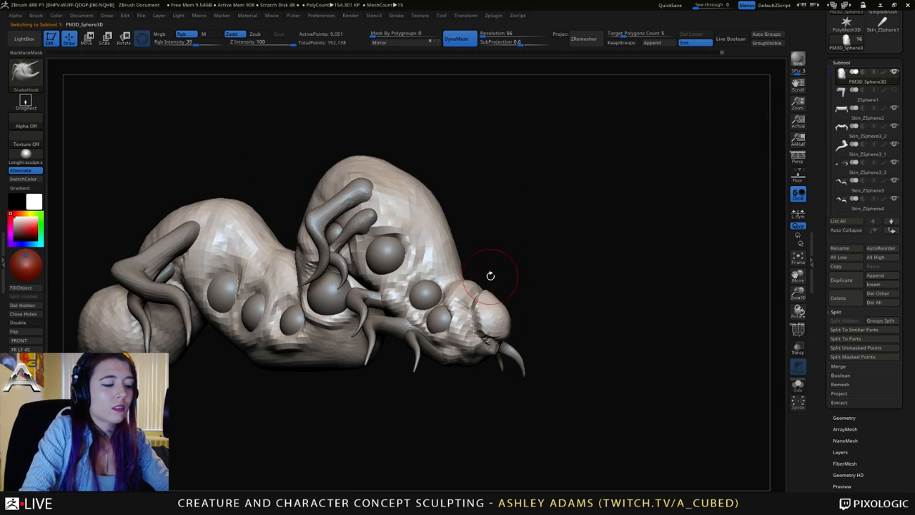
key(space)
drag(507, 289, 490, 287)
mouse_move(492, 322)
ctrl+mouse_down()
mouse_move(489, 300)
mouse_move(473, 293)
ctrl+mouse_up()
mouse_move(523, 306)
mouse_down()
mouse_move(448, 370)
mouse_move(458, 342)
mouse_up()
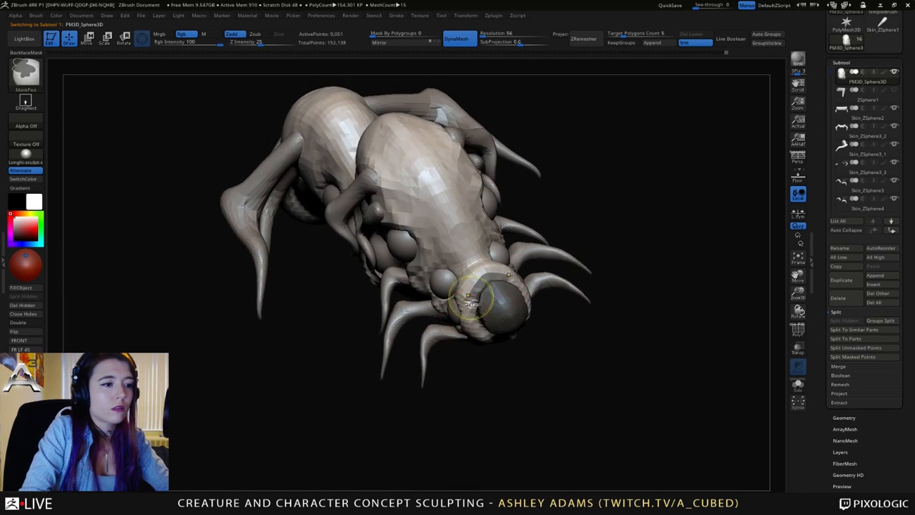
right_drag(469, 304, 493, 245)
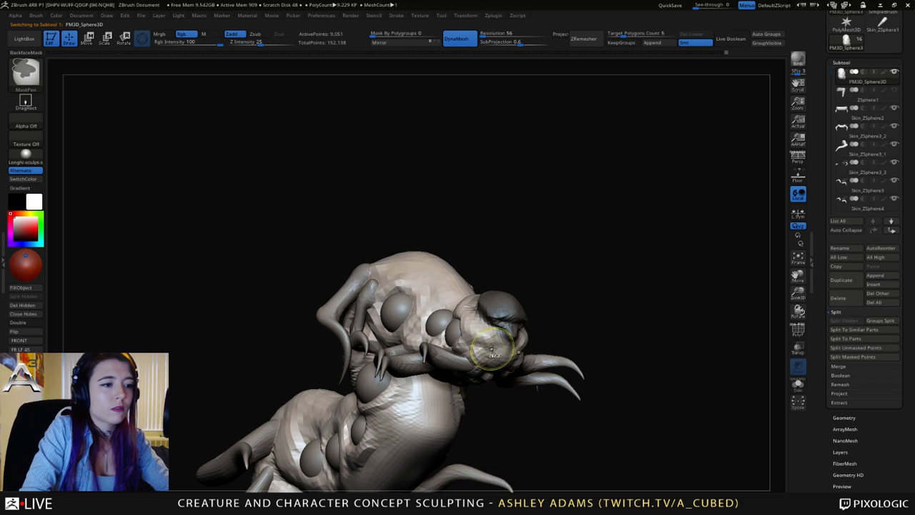
click(851, 356)
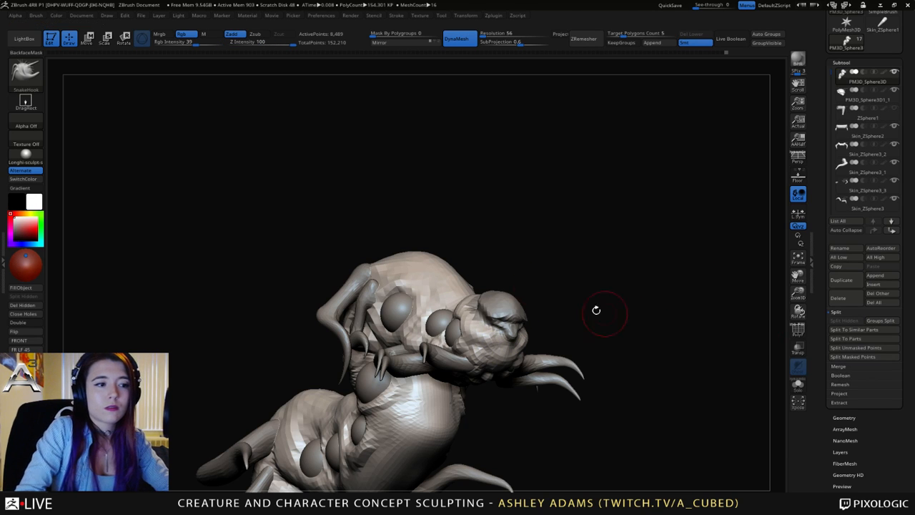
Close the holes left by the split on both the body and the separated snout tip.
drag(595, 310, 188, 75)
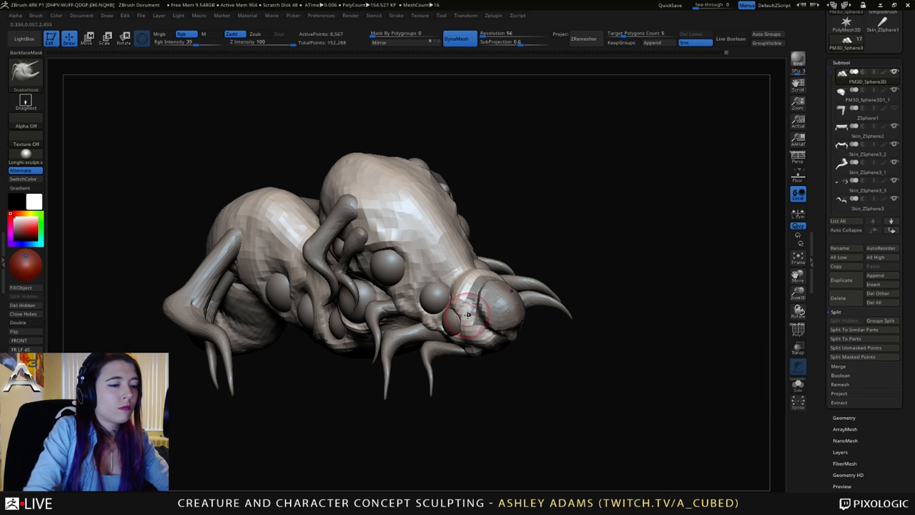
alt+click(498, 311)
shift+drag(473, 288, 467, 308)
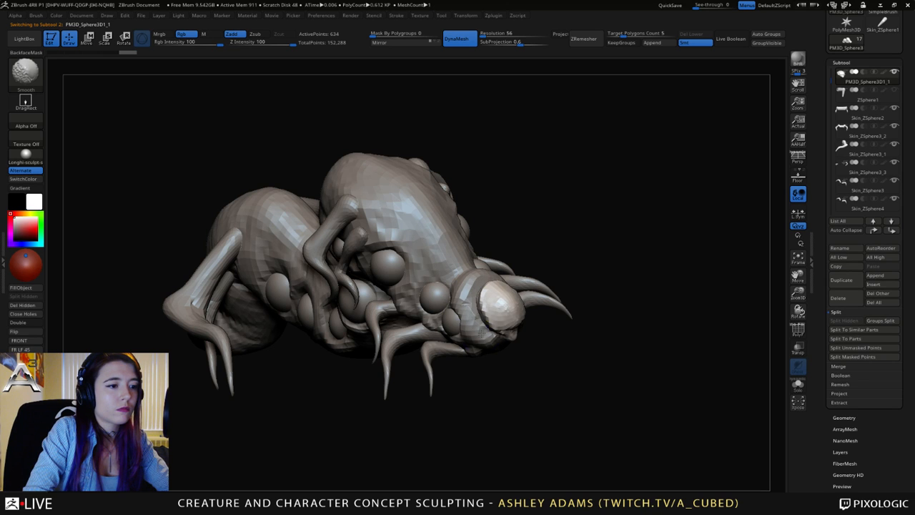
click(31, 316)
drag(489, 247, 532, 248)
Subdivide the snout tip, smooth its surface and round out its form with SnakeHook.
key(space)
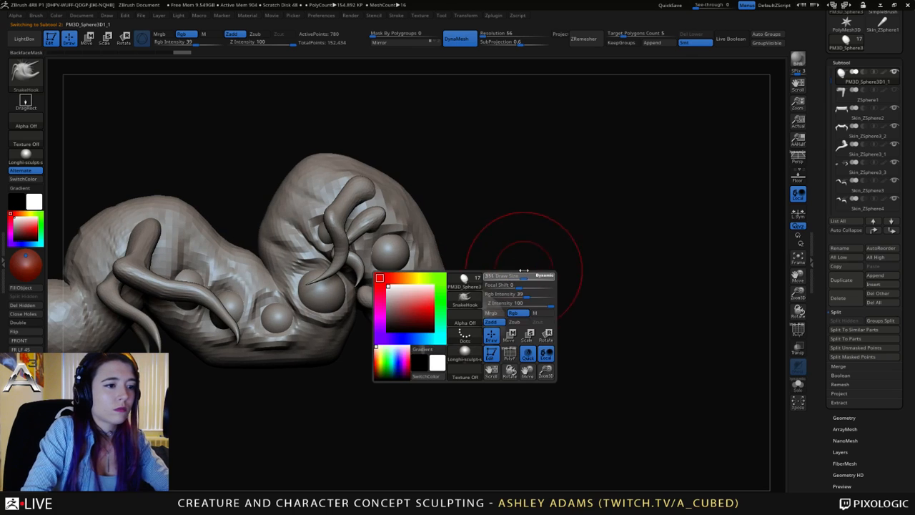
drag(494, 301, 462, 293)
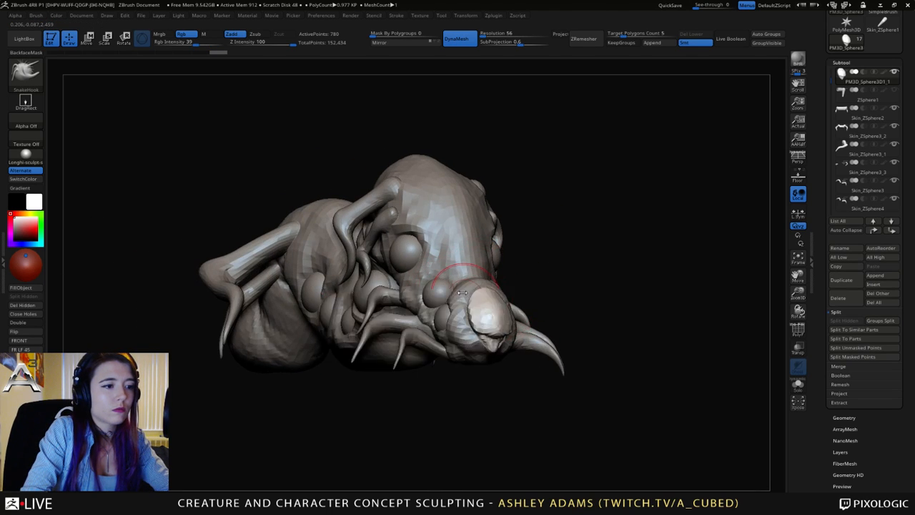
key(ctrl+d)
ctrl+right_drag(483, 299, 485, 315)
mouse_move(488, 320)
shift+mouse_down()
mouse_move(492, 344)
mouse_move(500, 337)
mouse_move(491, 303)
shift+mouse_up()
right_drag(493, 307, 444, 309)
drag(510, 322, 513, 336)
right_drag(513, 335, 504, 334)
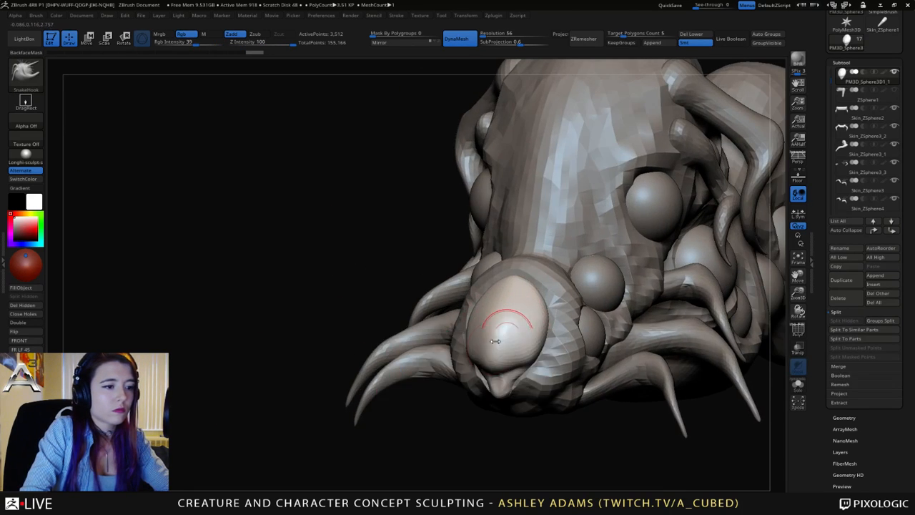
Adjust the snout tip's side contours from the front with SnakeHook to fit inside the body's rim.
key(b)
key(d)
key(s)
mouse_move(448, 335)
right_down()
mouse_move(486, 340)
mouse_move(480, 331)
right_up()
key(b)
key(s)
key(h)
key(space)
drag(468, 319, 483, 319)
right_drag(502, 313, 487, 318)
drag(472, 322, 481, 321)
right_drag(496, 289, 501, 289)
Refine the snout tip's upper contour with a smaller SnakeHook brush and smooth its lower lip.
key(space)
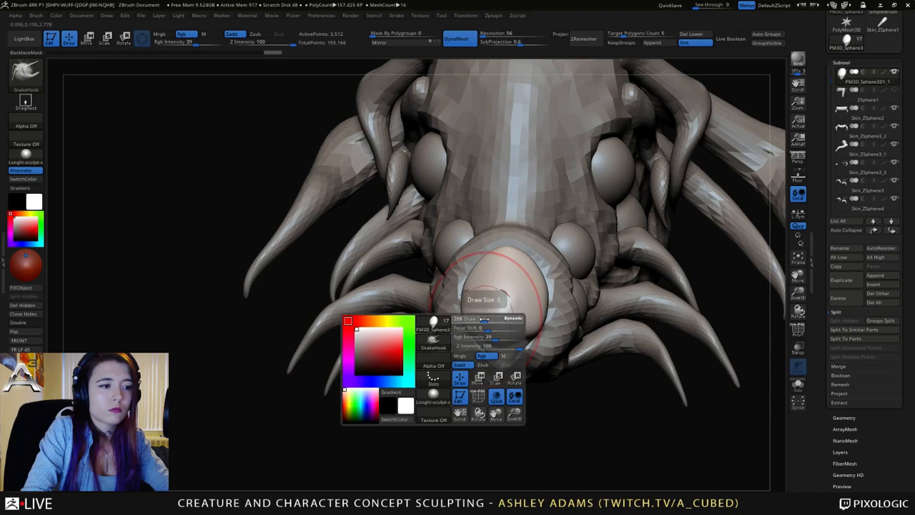
drag(490, 319, 480, 320)
drag(489, 288, 486, 286)
drag(493, 275, 508, 283)
right_drag(508, 312, 512, 354)
shift+drag(515, 357, 521, 349)
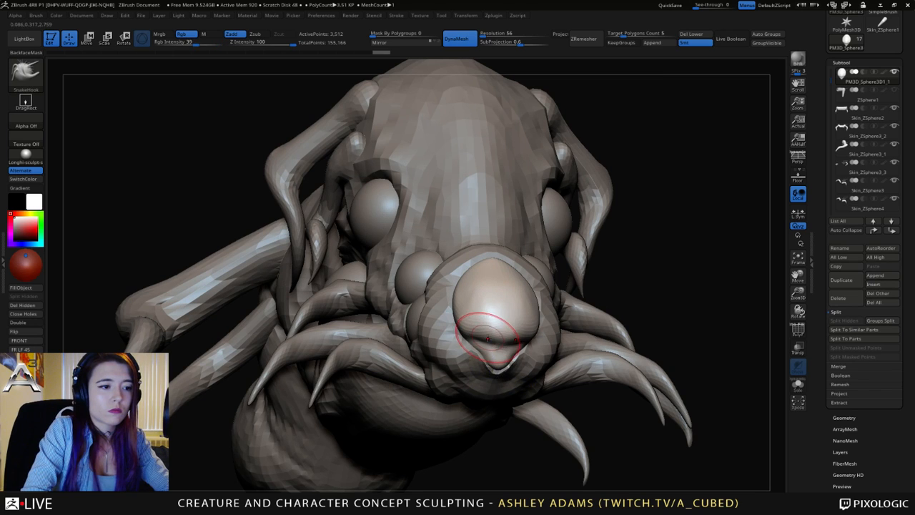
Carve a crease with DamStandard between the snout tip's rounded bulb and the small lip beneath it.
key(b)
key(d)
key(s)
key(space)
drag(487, 319, 480, 319)
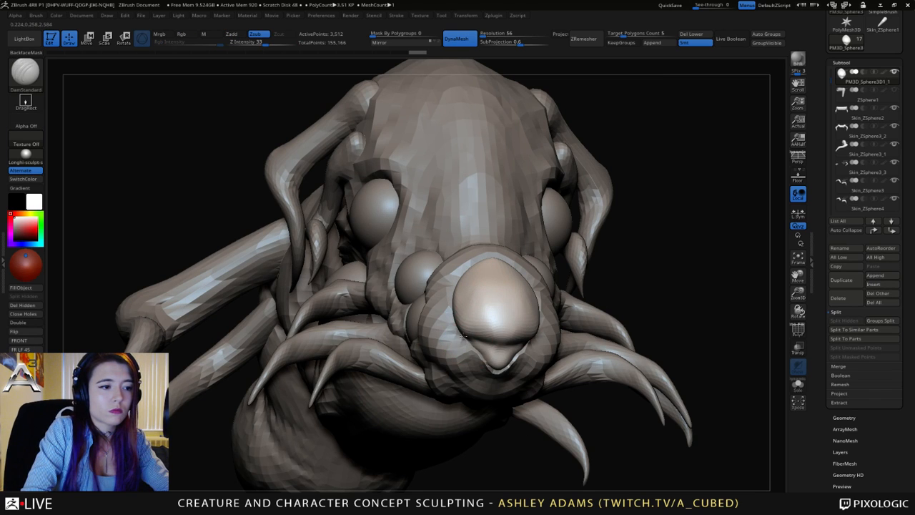
drag(480, 342, 467, 336)
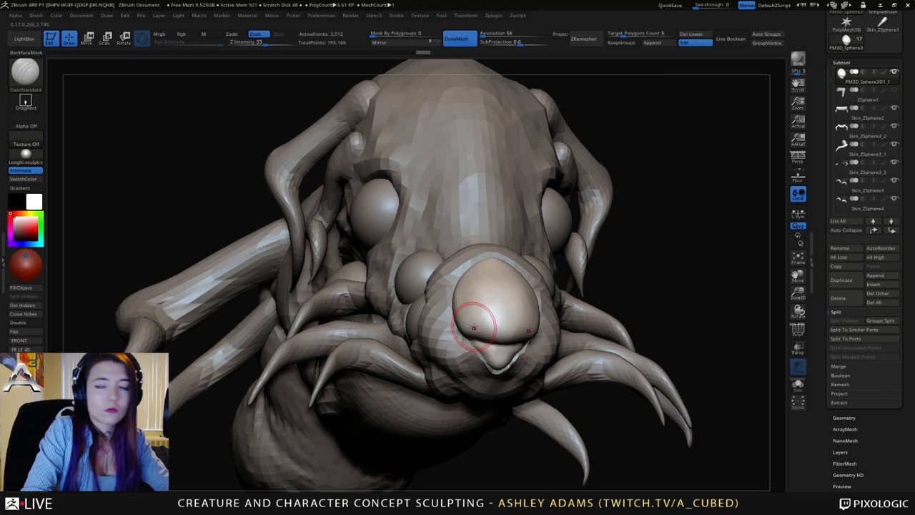
mouse_move(499, 335)
right_down()
mouse_move(497, 347)
mouse_move(546, 342)
right_up()
Build up small fleshy lumps beneath the snout tip's bulb with ClayBuildup.
key(b)
key(c)
key(b)
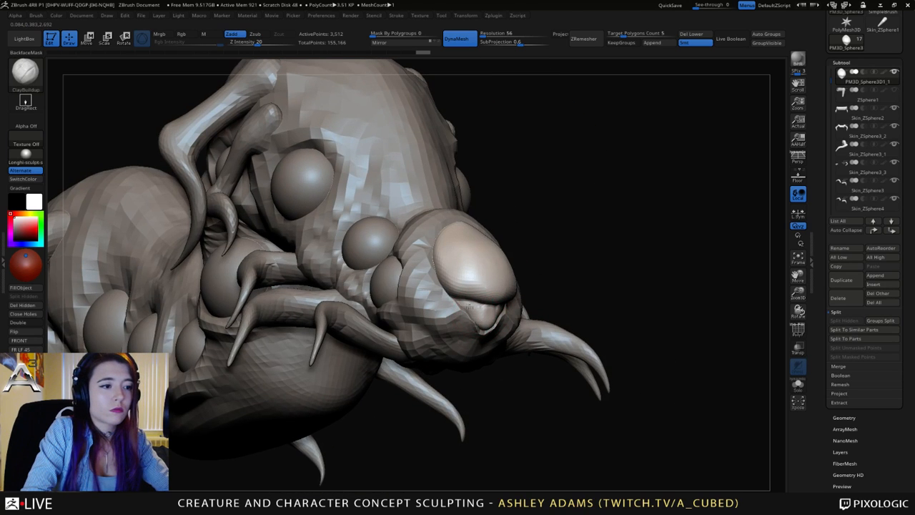
key(space)
right_drag(472, 309, 470, 311)
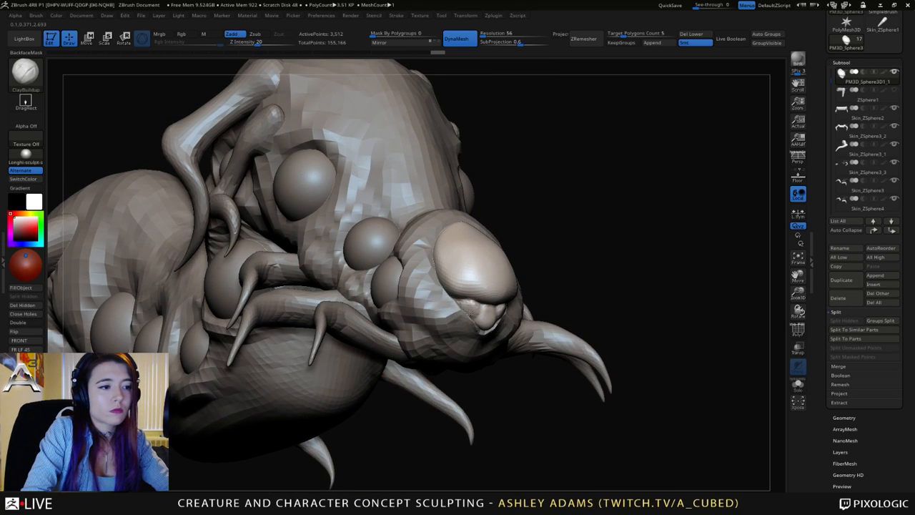
right_drag(448, 295, 484, 317)
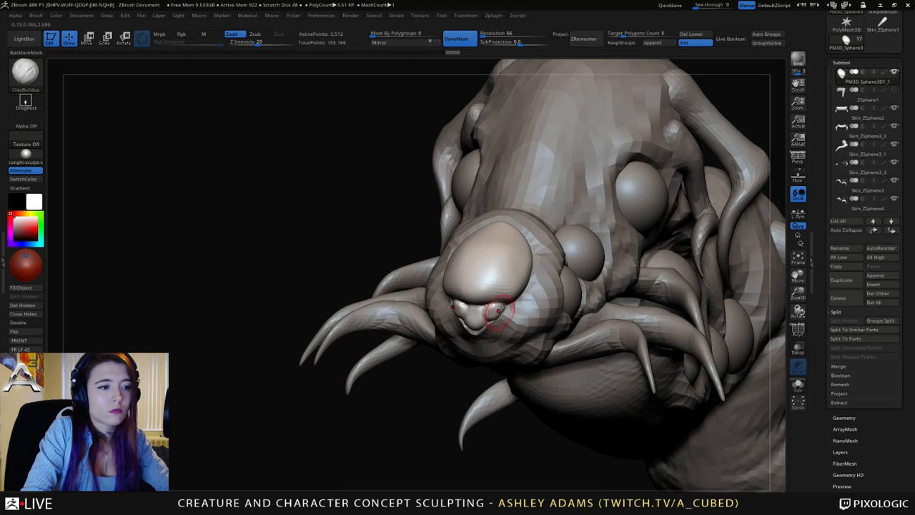
Cut grooves between the lumps under the bulb with DamStandard and build up their volume with ClayBuildup.
key(b)
key(d)
key(s)
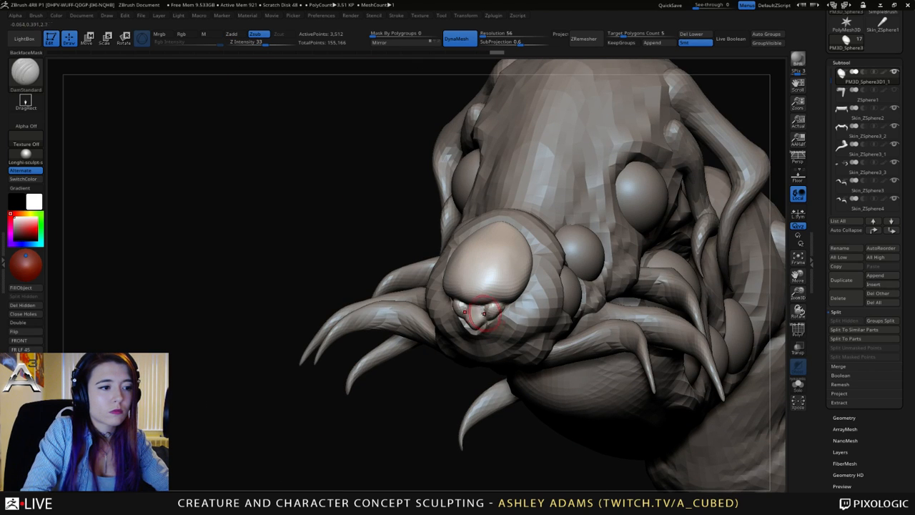
key(b)
key(c)
key(b)
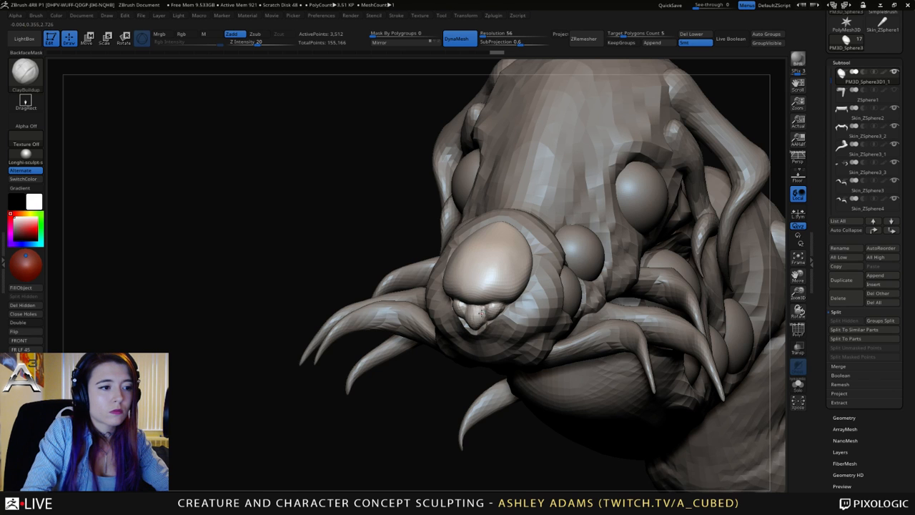
mouse_move(482, 312)
right_down()
mouse_move(429, 315)
mouse_move(476, 307)
right_up()
key(b)
key(d)
key(s)
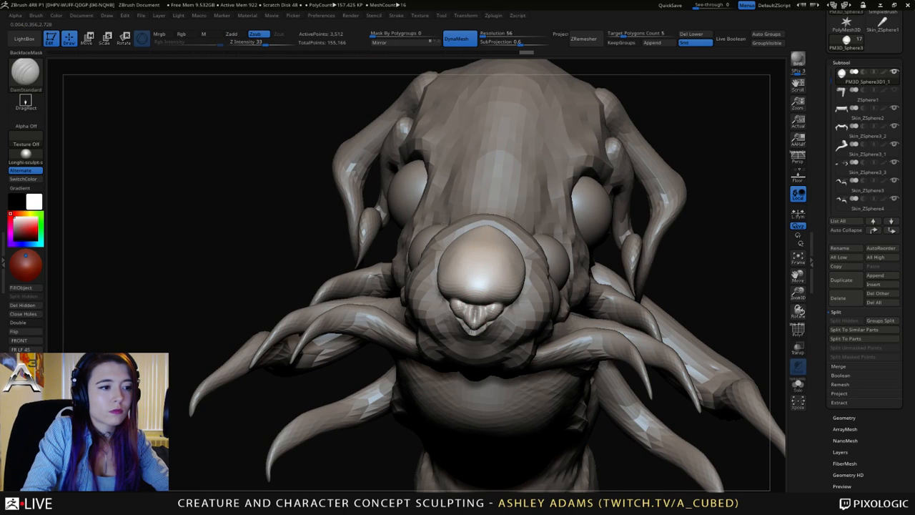
Refine the mouth folds and carve a small nostril-like pit on each side of the snout tip with DamStandard.
mouse_move(476, 307)
right_down()
mouse_move(429, 309)
mouse_move(472, 304)
mouse_move(437, 281)
mouse_move(438, 257)
mouse_move(402, 256)
mouse_move(412, 315)
right_up()
key(b)
key(c)
key(b)
key(b)
key(d)
key(s)
key(space)
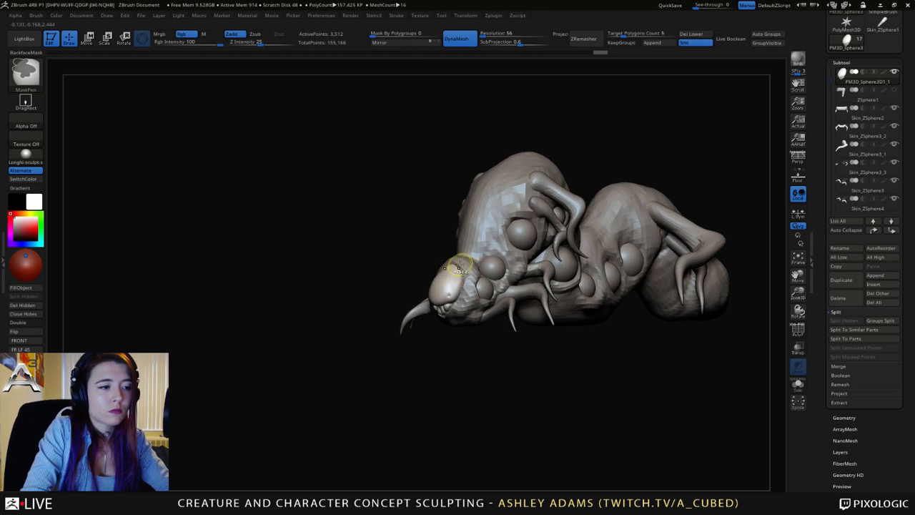
Sharpen the side edge of the snout tip with a small Pinch brush.
ctrl+right_drag(444, 273, 469, 316)
key(b)
key(s)
key(h)
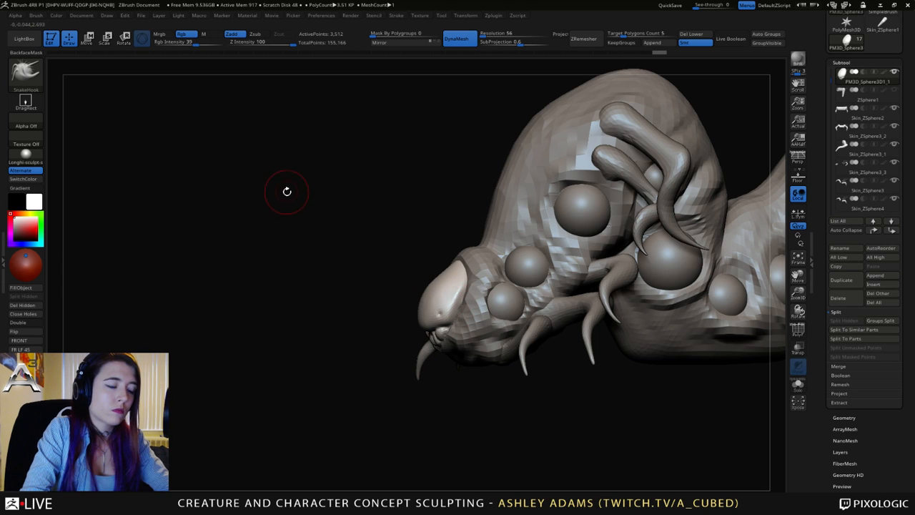
key(b)
key(p)
key(i)
right_drag(452, 289, 463, 289)
key(space)
mouse_move(463, 290)
mouse_down()
mouse_move(451, 289)
mouse_move(457, 293)
mouse_up()
Pinch the snout tip's rear edge beside the pit from the opposite side and smooth the area.
mouse_move(456, 267)
right_down()
mouse_move(493, 280)
mouse_move(445, 293)
mouse_move(434, 312)
right_up()
key(space)
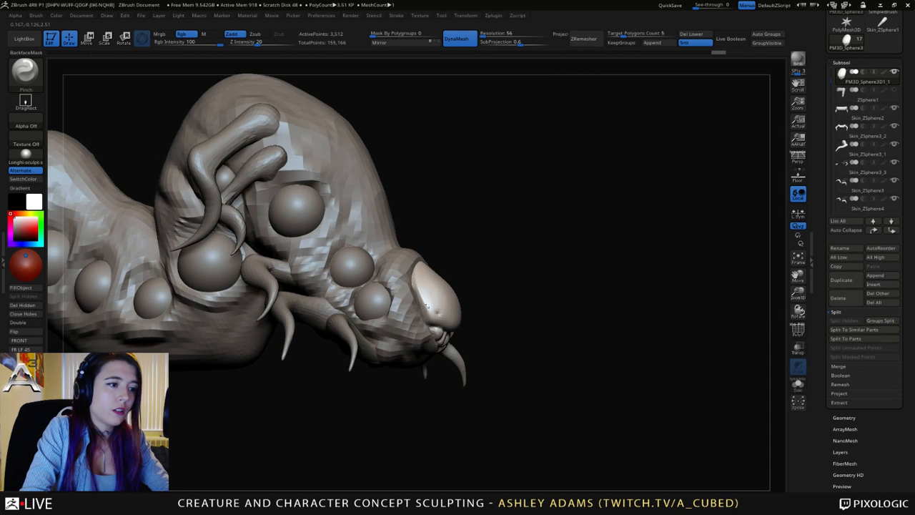
drag(425, 307, 424, 297)
right_drag(425, 301, 434, 302)
shift+drag(434, 302, 428, 309)
right_drag(441, 305, 425, 306)
Flatten the snout tip's side next to the rim with hPolish.
key(b)
key(c)
key(b)
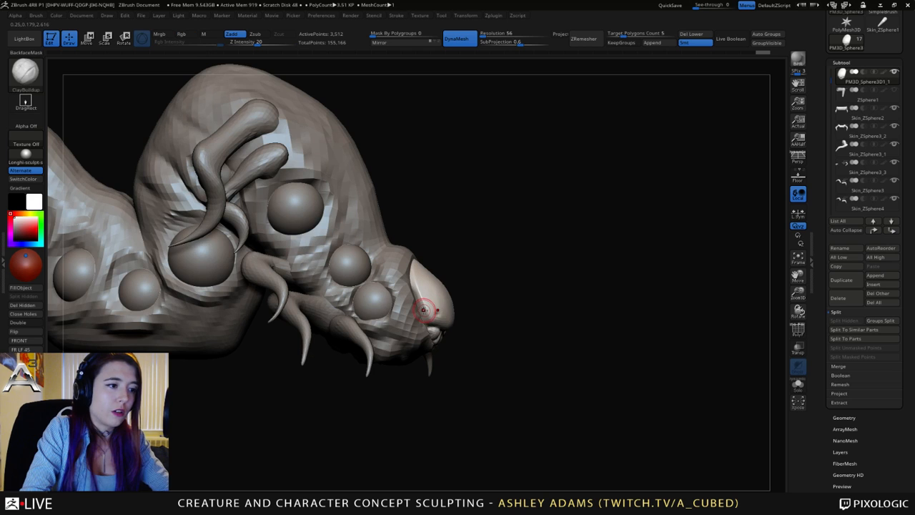
key(b)
key(h)
key(p)
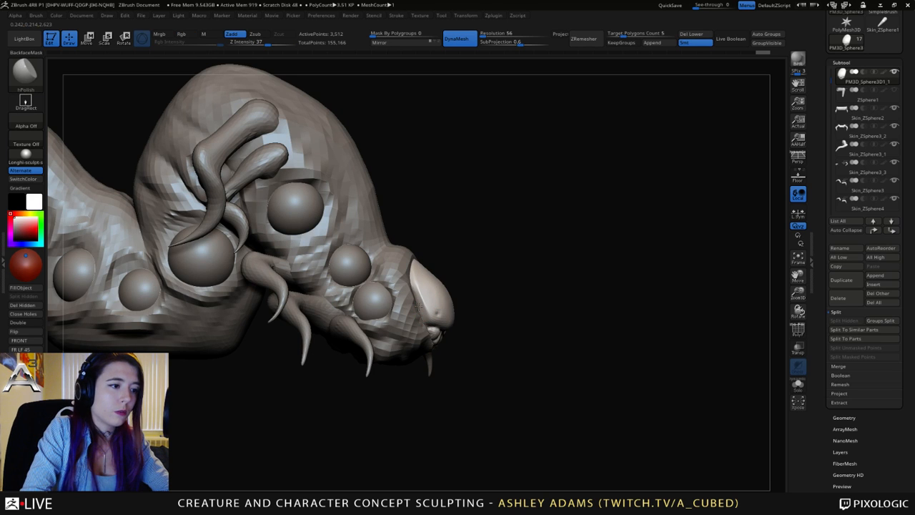
mouse_move(421, 308)
right_down()
mouse_move(429, 305)
mouse_move(425, 314)
right_up()
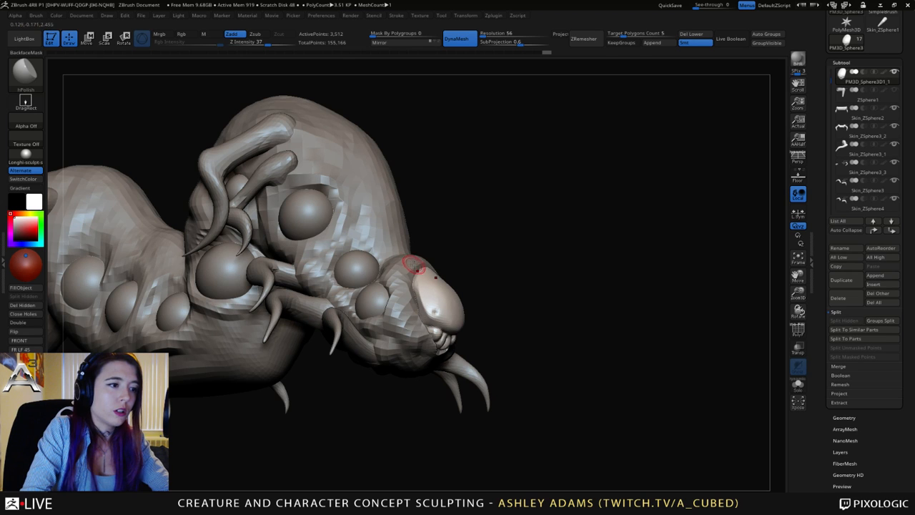
Adjust the snout tip's upper edge against the surrounding rim with SnakeHook.
right_drag(414, 265, 423, 287)
key(b)
key(s)
key(h)
key(space)
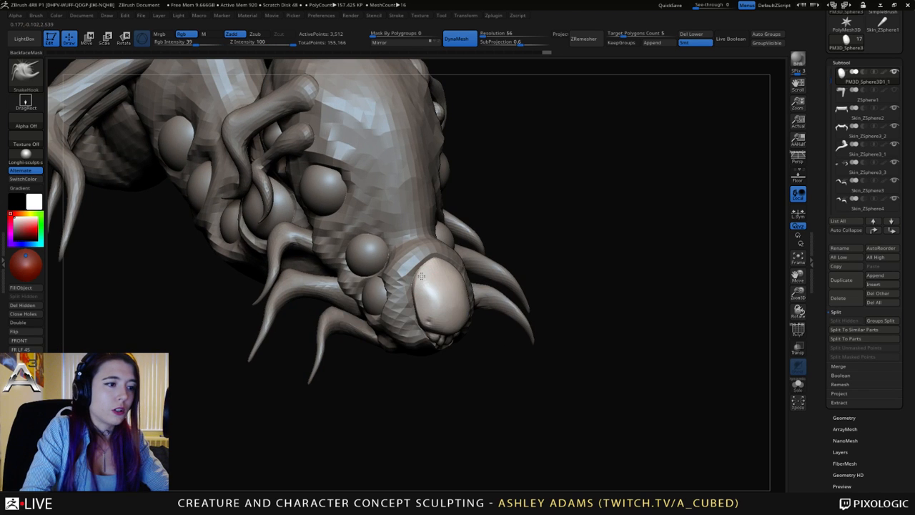
right_drag(420, 309, 400, 293)
right_click(411, 342)
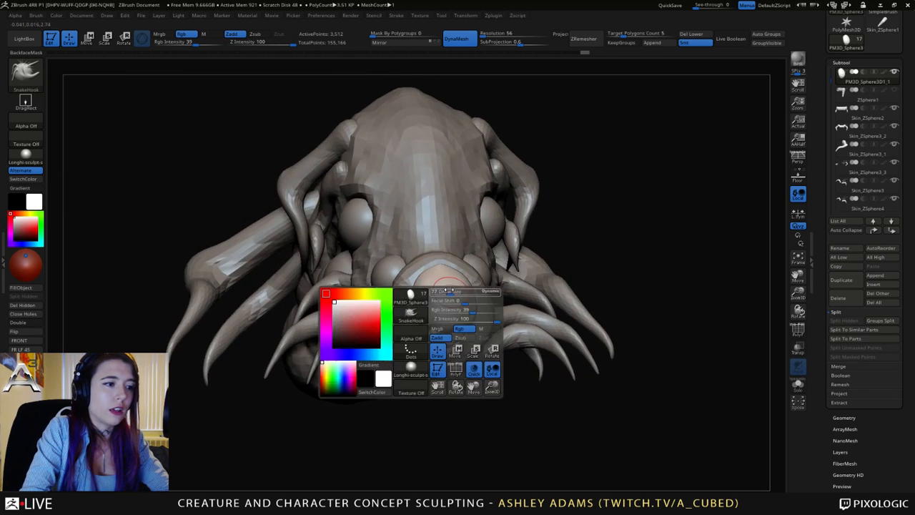
mouse_move(426, 236)
right_down()
mouse_move(440, 254)
mouse_move(478, 246)
mouse_move(429, 265)
right_up()
Switch to the body and thicken the rim around the snout tip with the Inflate brush.
alt+click(436, 254)
key(space)
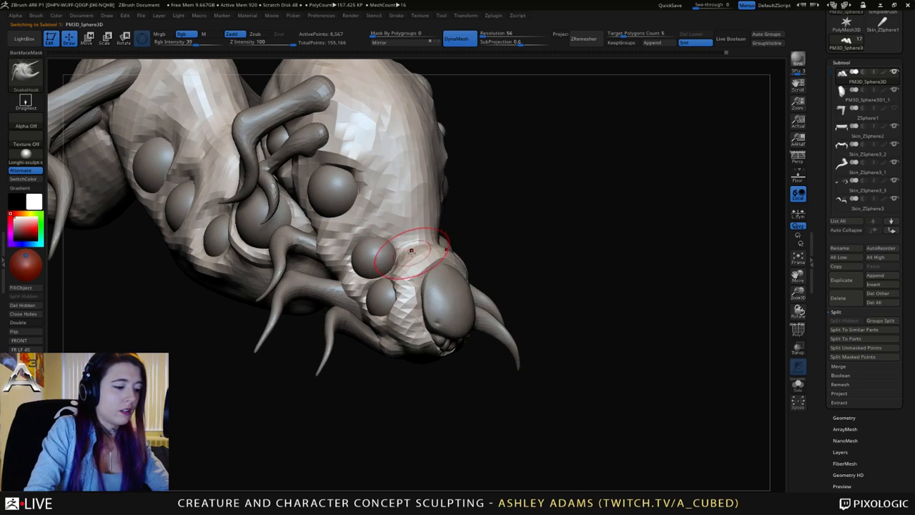
key(b)
key(i)
key(n)
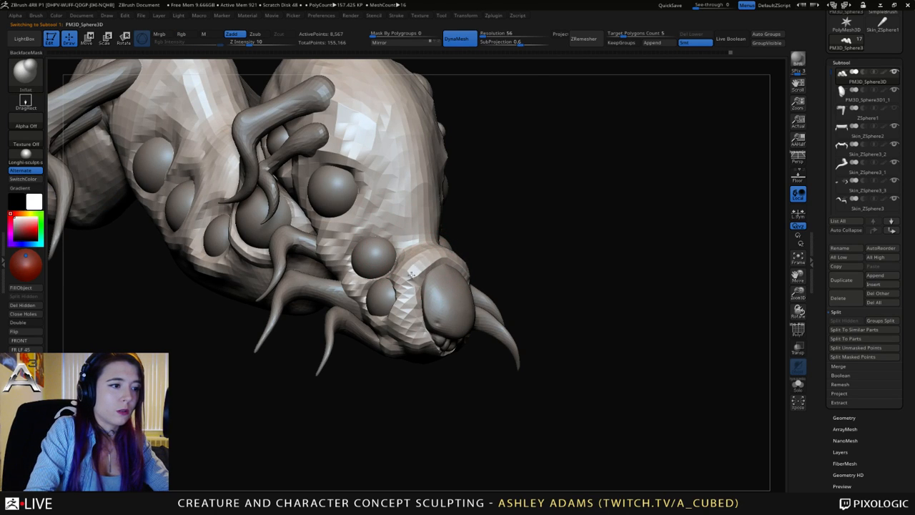
right_drag(435, 262, 387, 256)
mouse_move(464, 265)
right_down()
mouse_move(445, 269)
mouse_move(466, 306)
mouse_move(420, 344)
mouse_move(465, 350)
right_up()
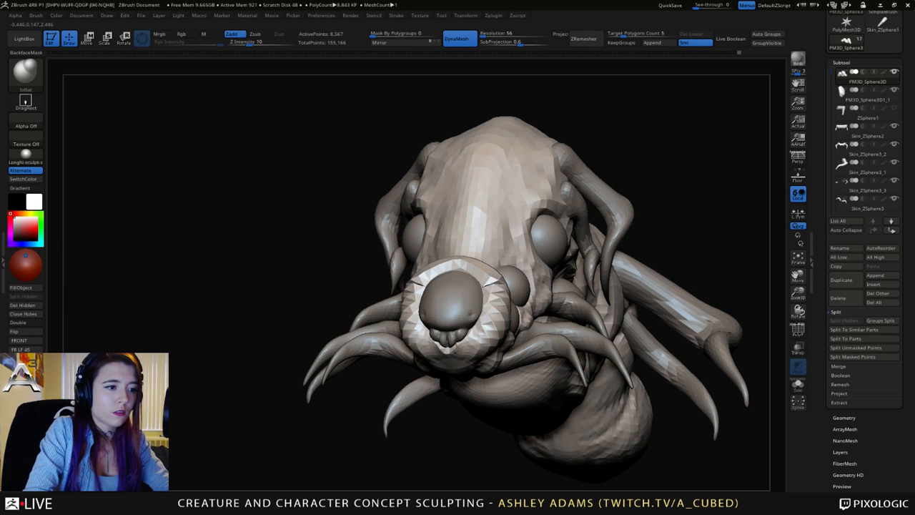
mouse_move(517, 304)
right_down()
mouse_move(460, 279)
mouse_move(529, 292)
right_up()
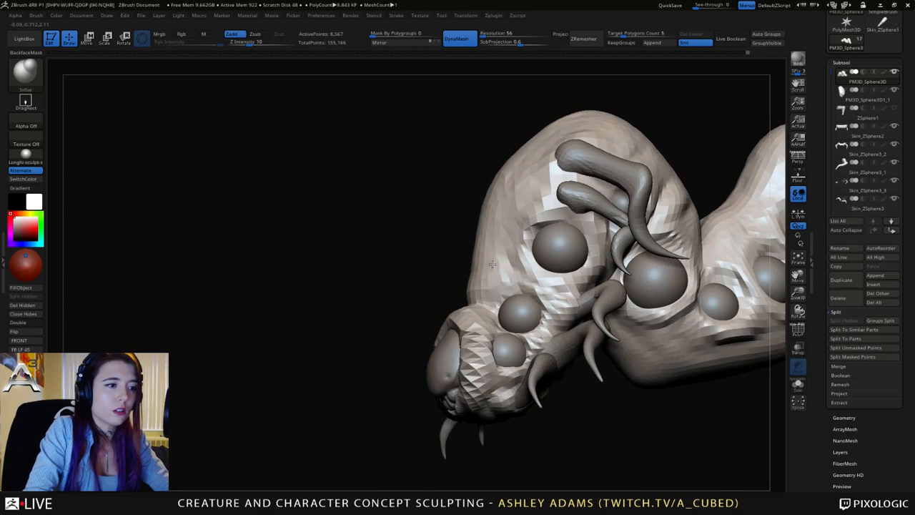
Sculpt skin folds into the front hump above the eyes with DamStandard and ClayBuildup.
key(b)
key(d)
key(s)
mouse_move(427, 263)
right_down()
mouse_move(455, 274)
mouse_move(507, 245)
right_up()
key(b)
key(c)
key(b)
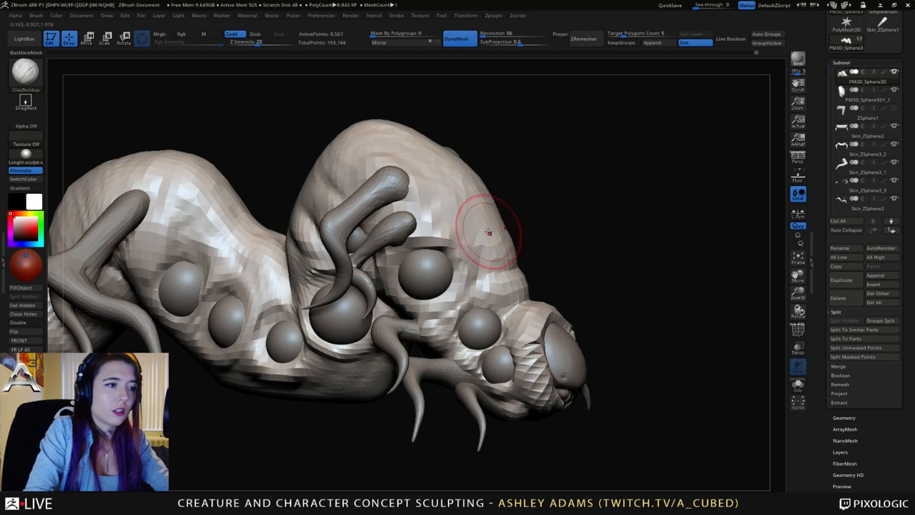
key(b)
key(d)
key(s)
mouse_move(484, 200)
right_down()
mouse_move(476, 209)
mouse_move(452, 205)
right_up()
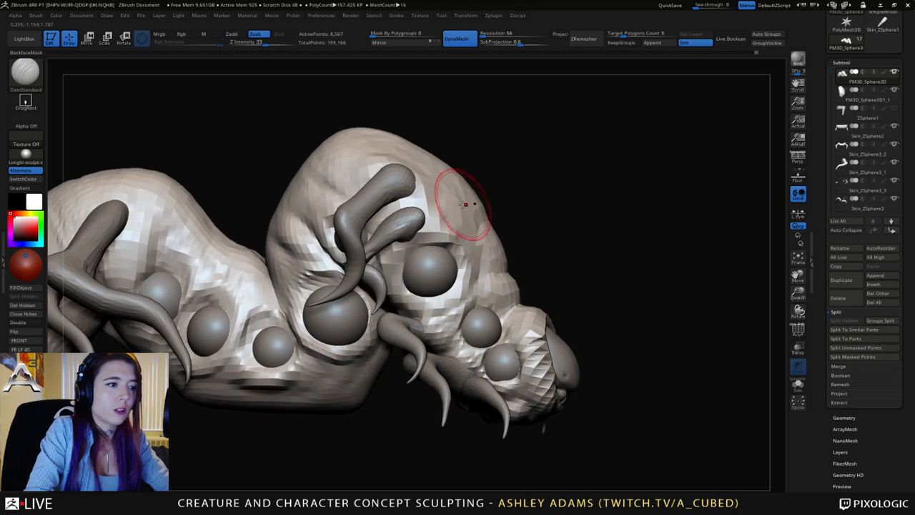
Refine the skin folds in the crease between the front and middle humps with ClayBuildup and DamStandard.
key(b)
key(c)
key(b)
right_drag(402, 144, 333, 205)
key(b)
key(d)
key(s)
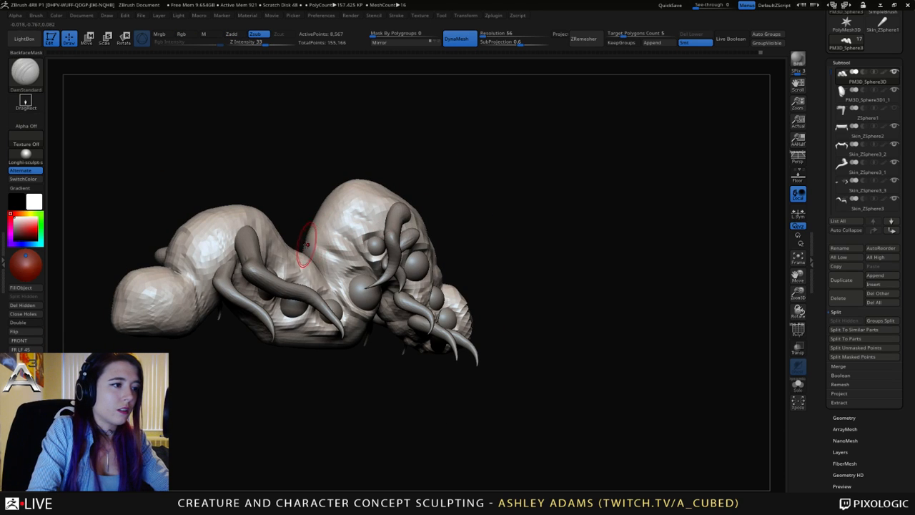
right_drag(371, 264, 332, 276)
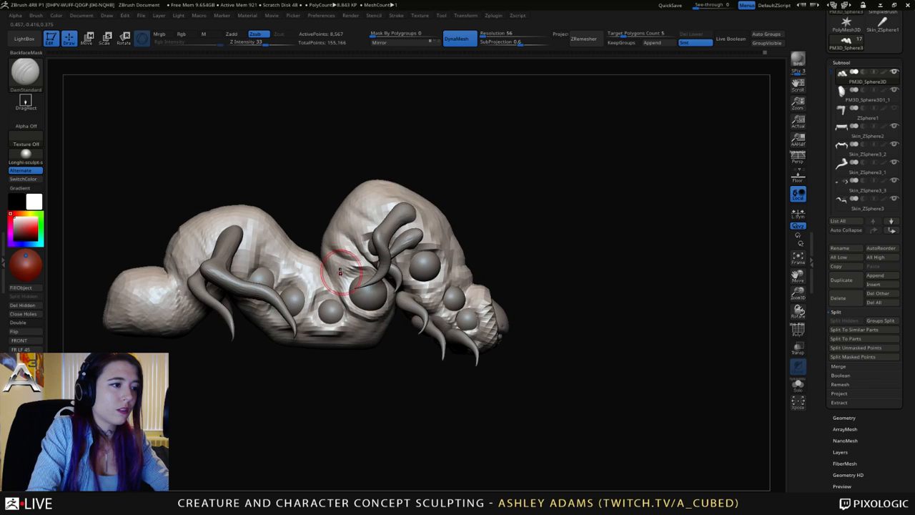
key(b)
key(c)
key(b)
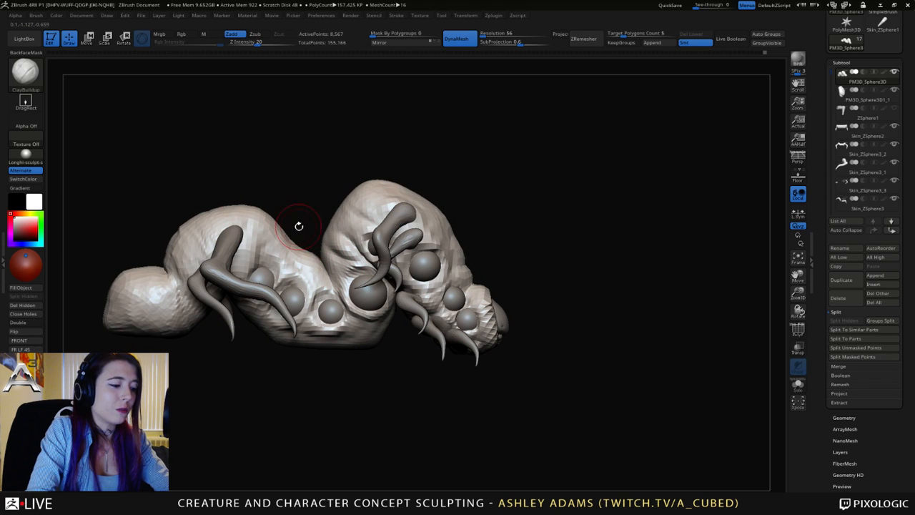
Swell the skin folds on the middle hump's front slope and top with the Inflate brush.
key(b)
key(i)
key(n)
drag(299, 226, 310, 246)
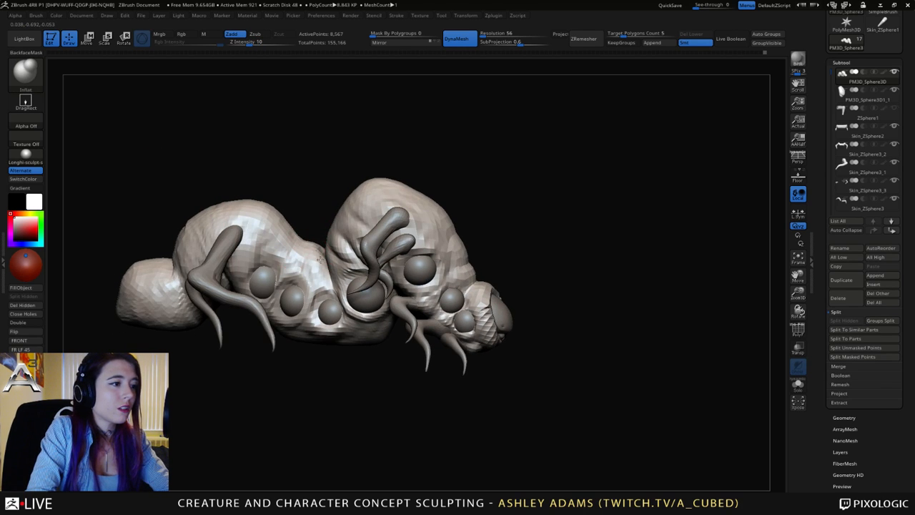
right_drag(318, 246, 335, 243)
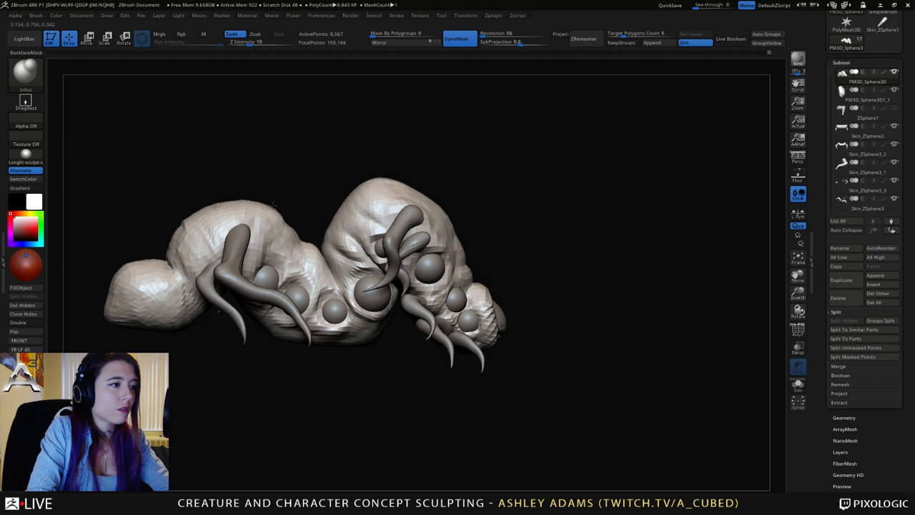
right_drag(274, 206, 261, 208)
mouse_move(300, 231)
right_down()
mouse_move(317, 227)
mouse_move(205, 214)
mouse_move(247, 246)
mouse_move(240, 257)
right_up()
key(space)
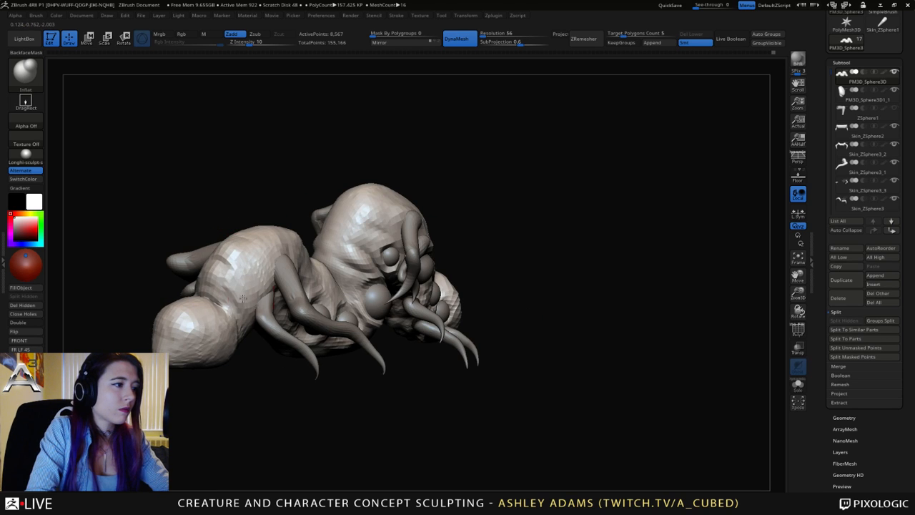
right_drag(265, 228, 266, 231)
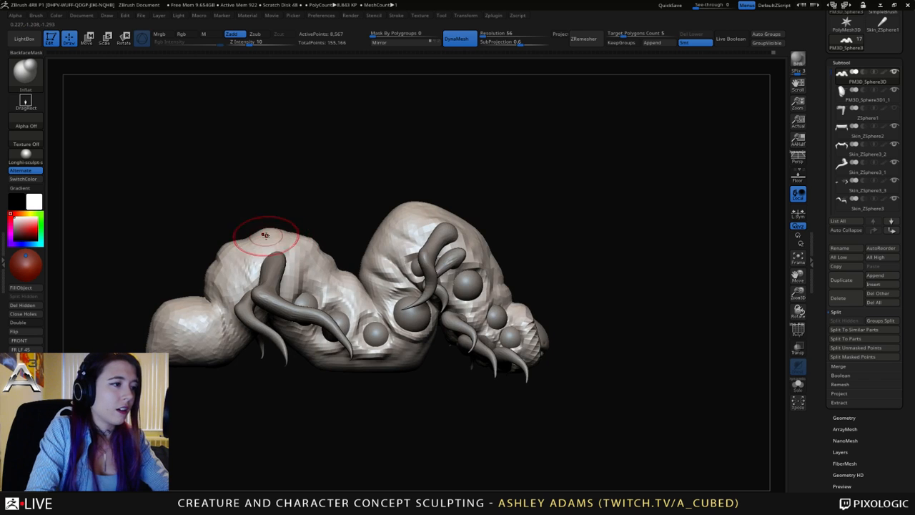
key(shift)
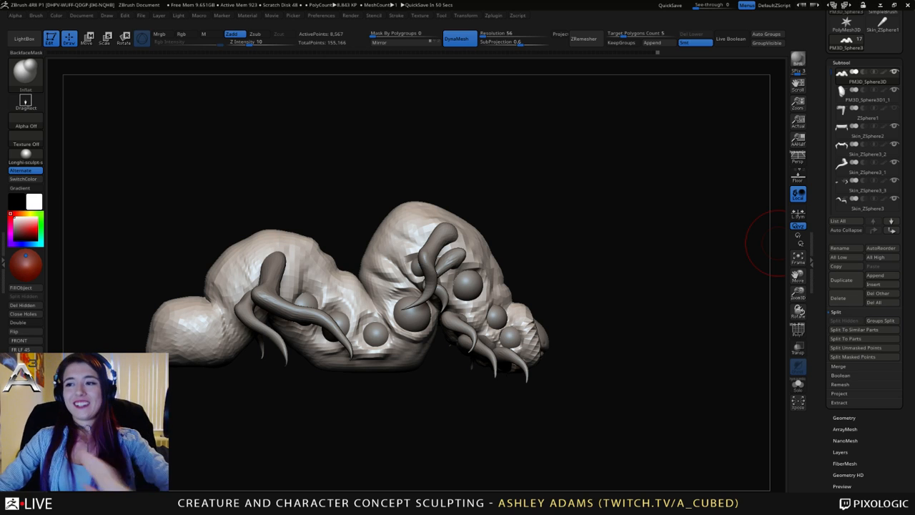
Push the end of the rear lobe in toward the body with a large SnakeHook brush.
drag(771, 243, 408, 244)
key(space)
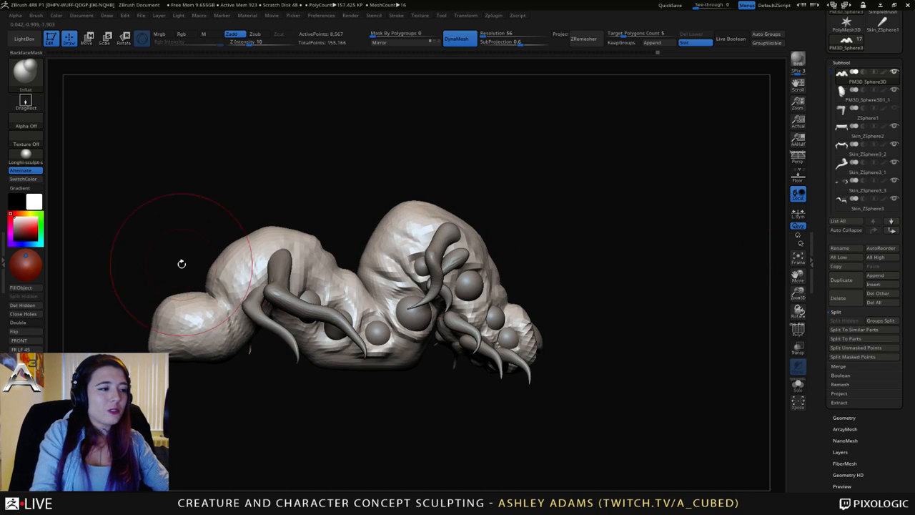
mouse_move(179, 264)
mouse_down()
mouse_move(312, 276)
mouse_move(350, 266)
mouse_move(331, 268)
mouse_up()
key(b)
key(s)
key(h)
key(space)
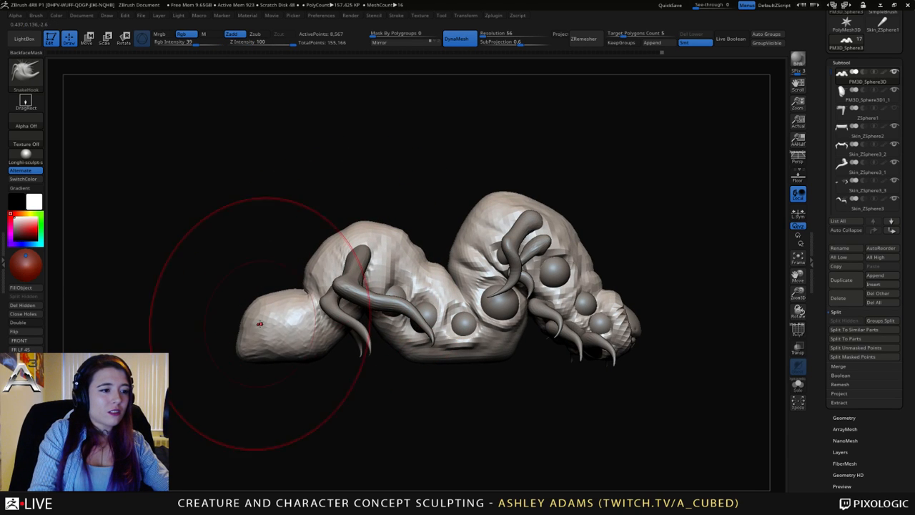
drag(239, 325, 257, 332)
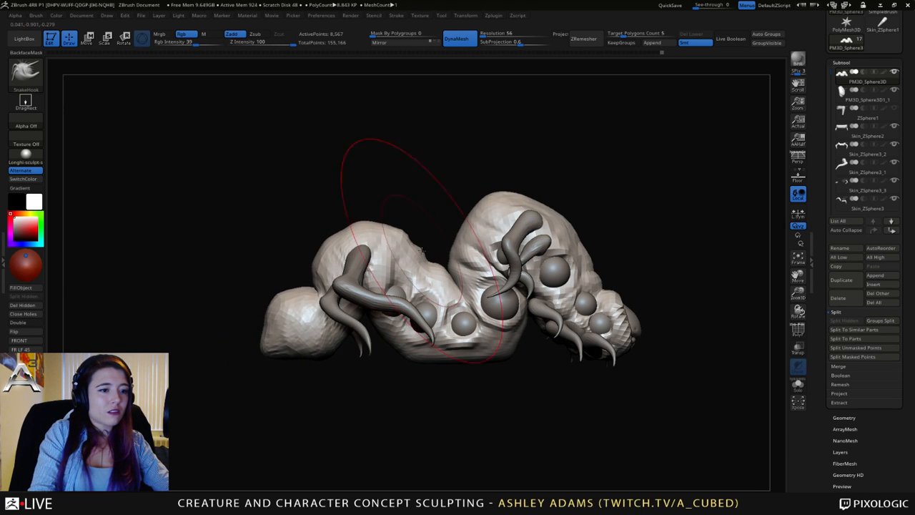
Adjust the belly's lower silhouette at its rear and front ends with a smaller SnakeHook brush.
key(space)
drag(502, 275, 507, 276)
drag(573, 422, 575, 392)
drag(580, 356, 565, 347)
drag(570, 393, 574, 421)
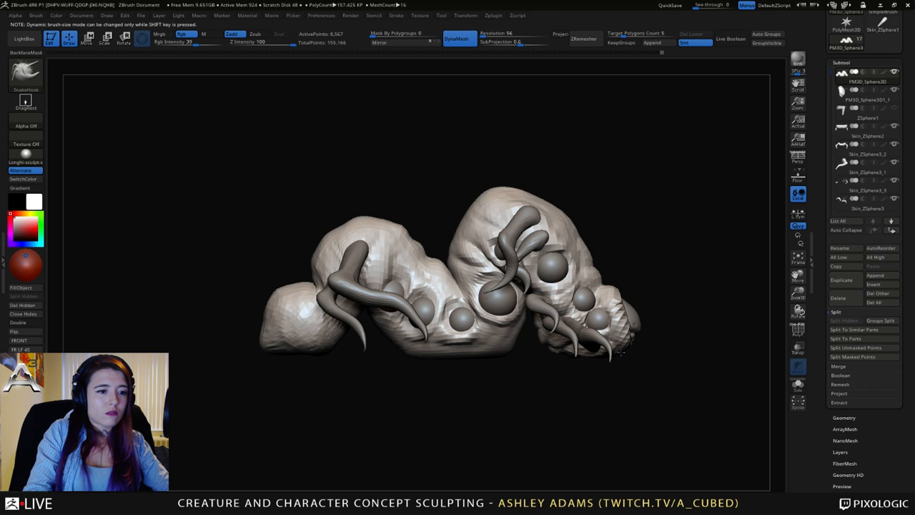
key(space)
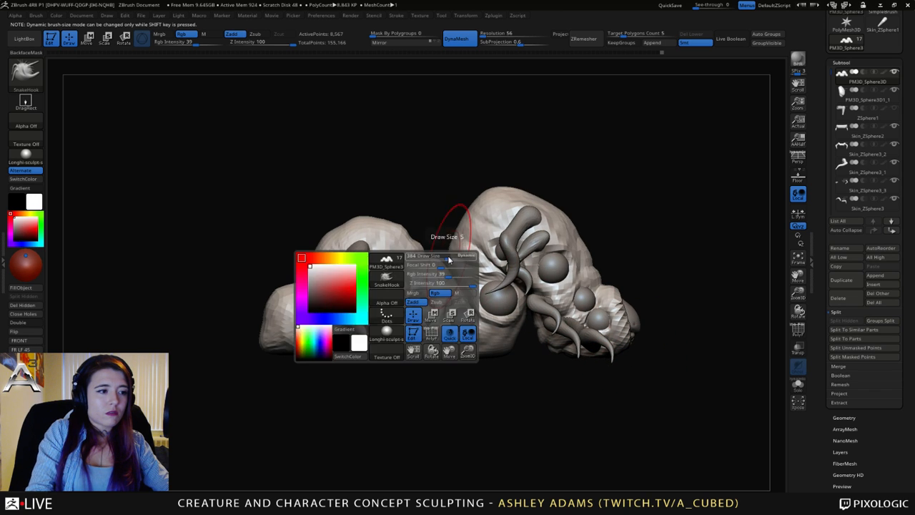
drag(448, 259, 446, 258)
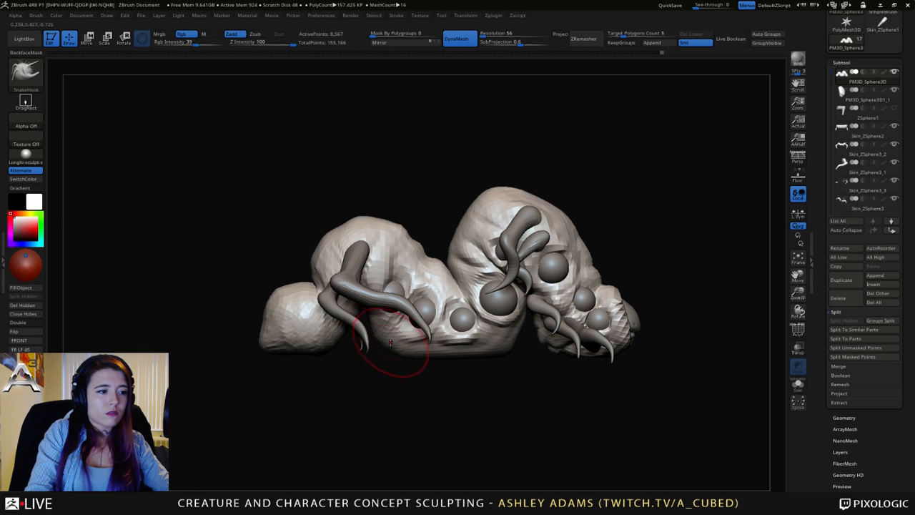
drag(391, 343, 403, 336)
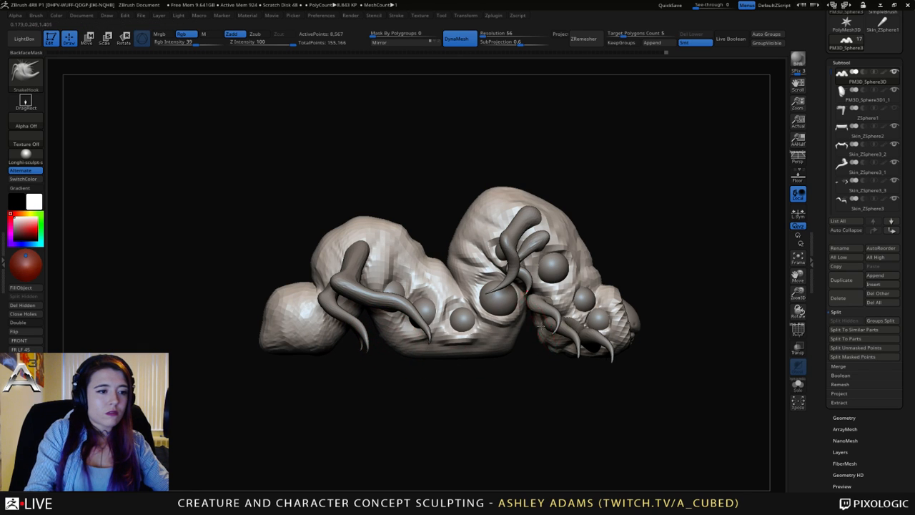
key(space)
drag(534, 322, 524, 322)
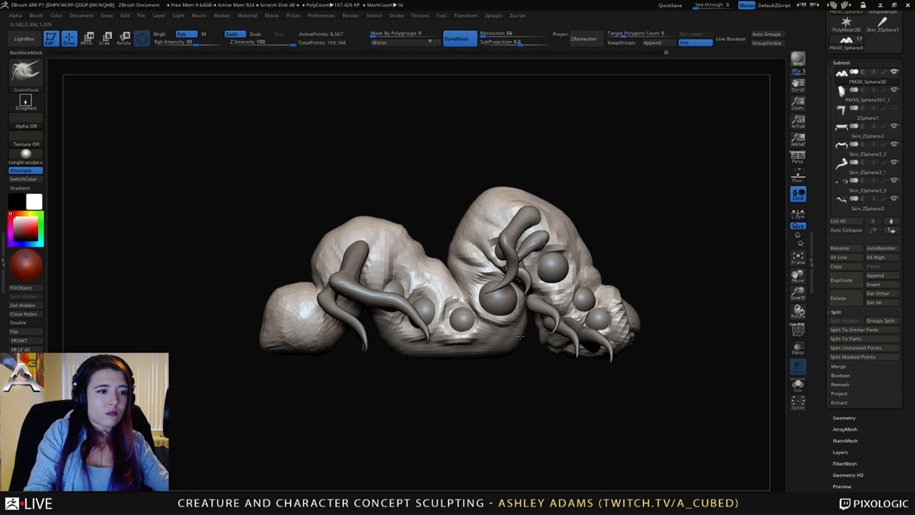
Reshape the rear lobe's inner edge and upper contour with SnakeHook.
drag(359, 381, 362, 293)
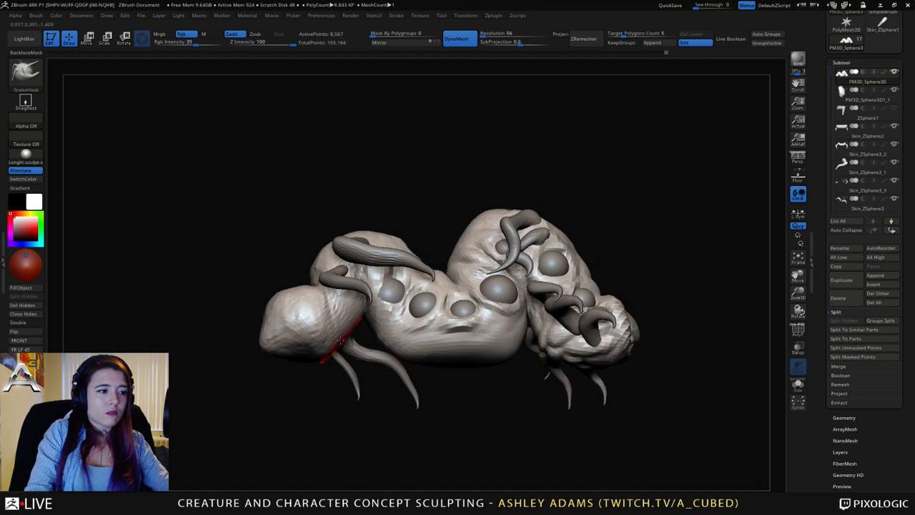
drag(365, 337, 357, 401)
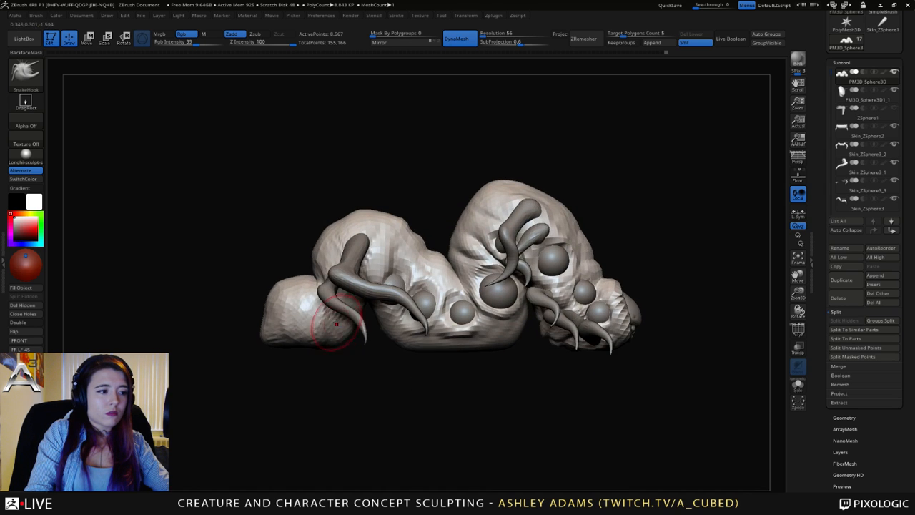
drag(331, 324, 337, 321)
drag(260, 286, 299, 276)
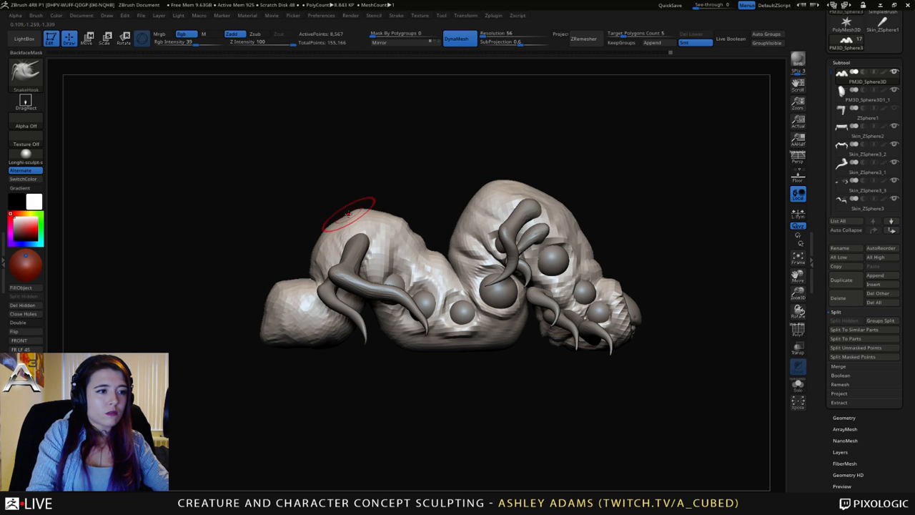
Reshape the tops of the middle and front humps with a larger SnakeHook brush.
key(space)
drag(448, 216, 465, 210)
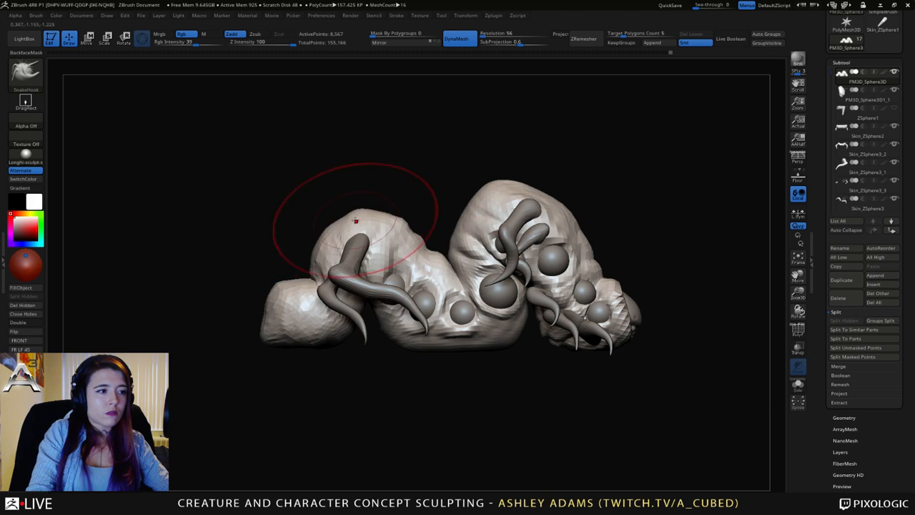
drag(357, 216, 361, 216)
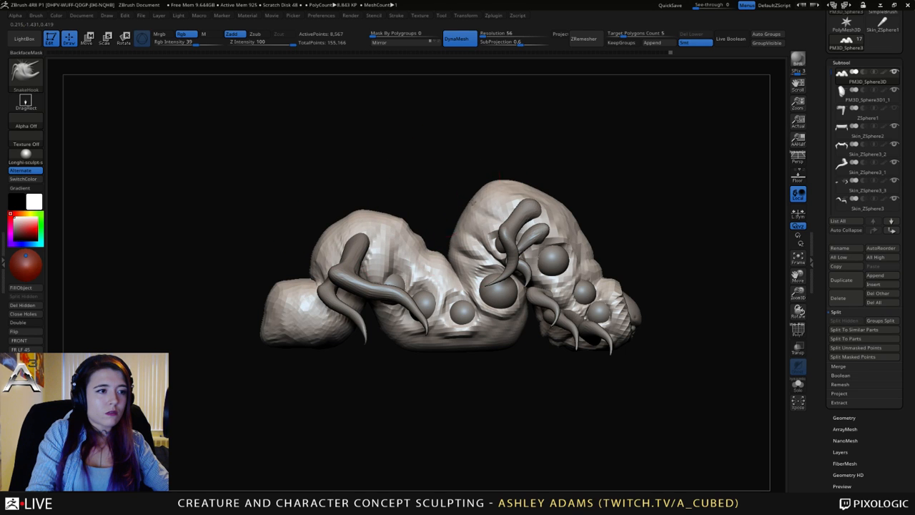
drag(509, 196, 514, 187)
right_drag(561, 181, 521, 162)
key(space)
click(512, 226)
Select the small eye nearest the snout, scale it down and shift its position with the transform gizmo.
right_drag(605, 246, 497, 243)
alt+click(535, 294)
right_drag(535, 294, 509, 286)
alt+click(517, 287)
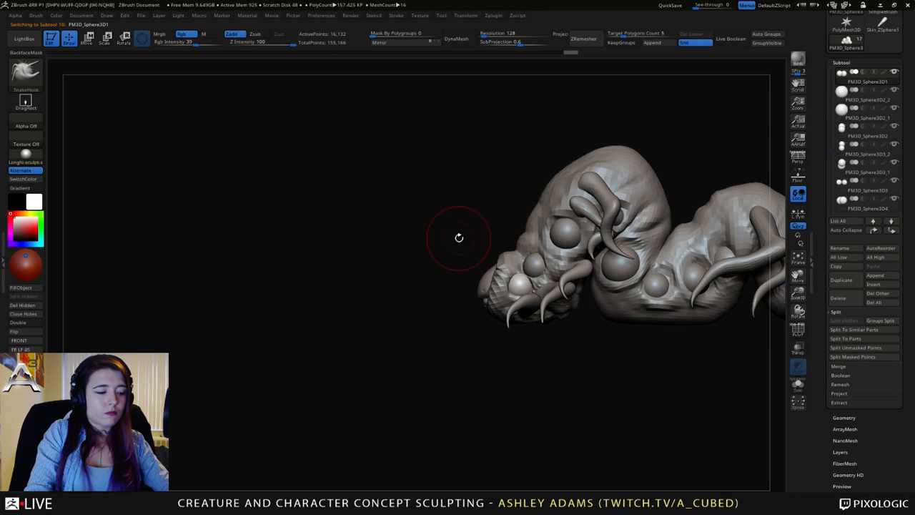
key(e)
drag(522, 283, 527, 285)
drag(523, 227, 523, 229)
drag(523, 285, 523, 285)
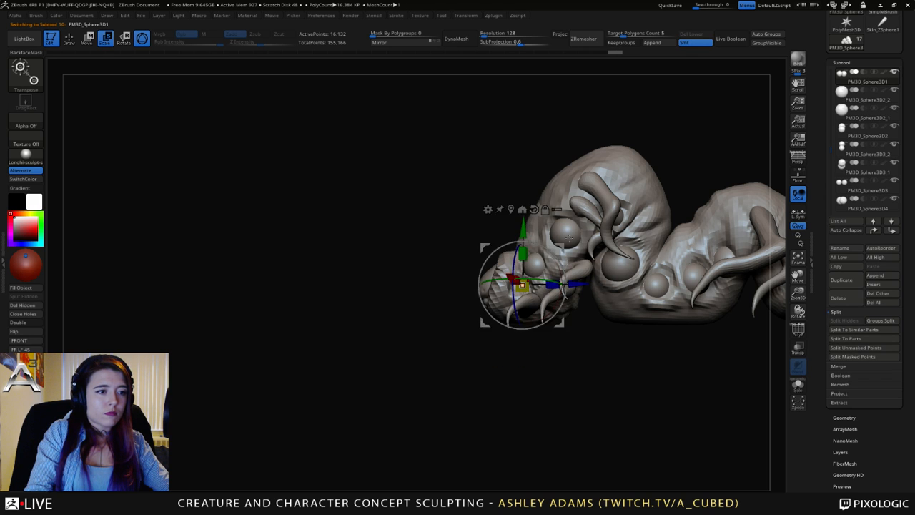
drag(444, 315, 508, 316)
drag(582, 279, 574, 280)
key(q)
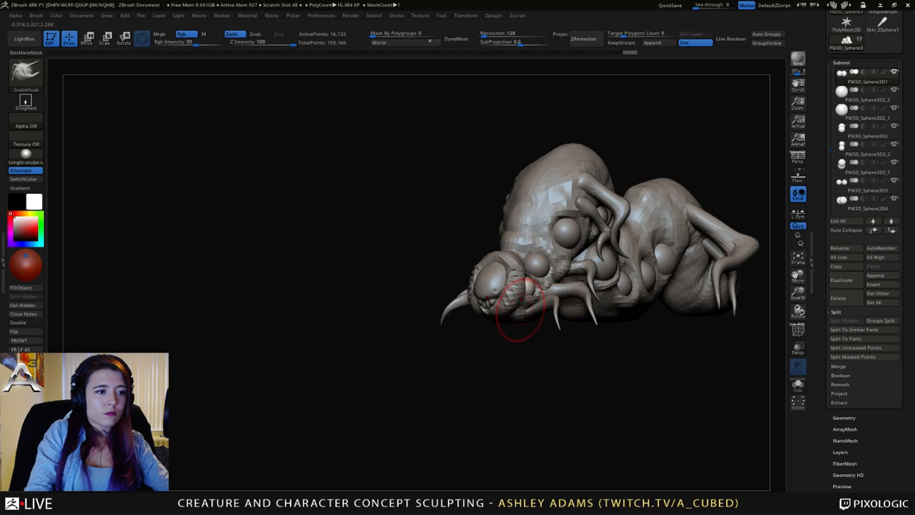
Switch to the body and build up flesh around the small eye and the side of the snout with ClayBuildup.
key(b)
key(c)
key(b)
alt+click(518, 309)
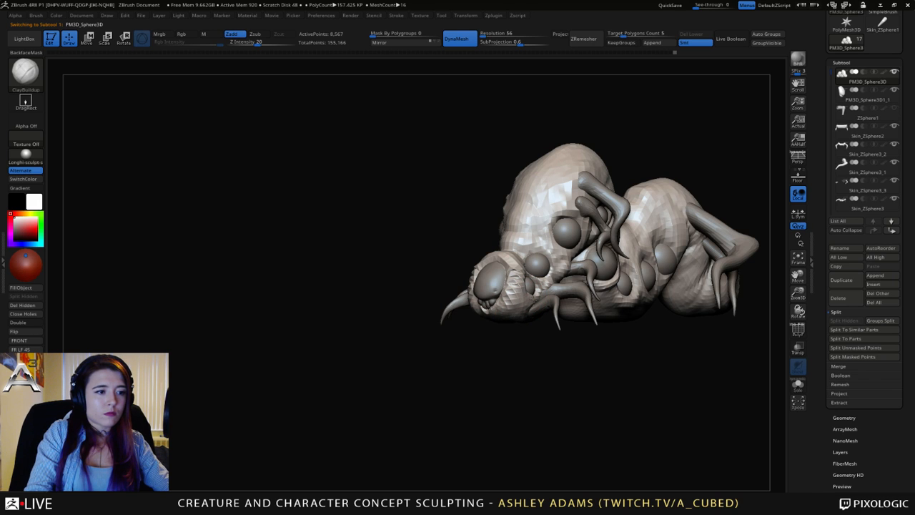
mouse_move(534, 299)
mouse_down()
mouse_move(521, 269)
mouse_move(508, 297)
mouse_up()
drag(415, 294, 565, 282)
drag(468, 257, 450, 307)
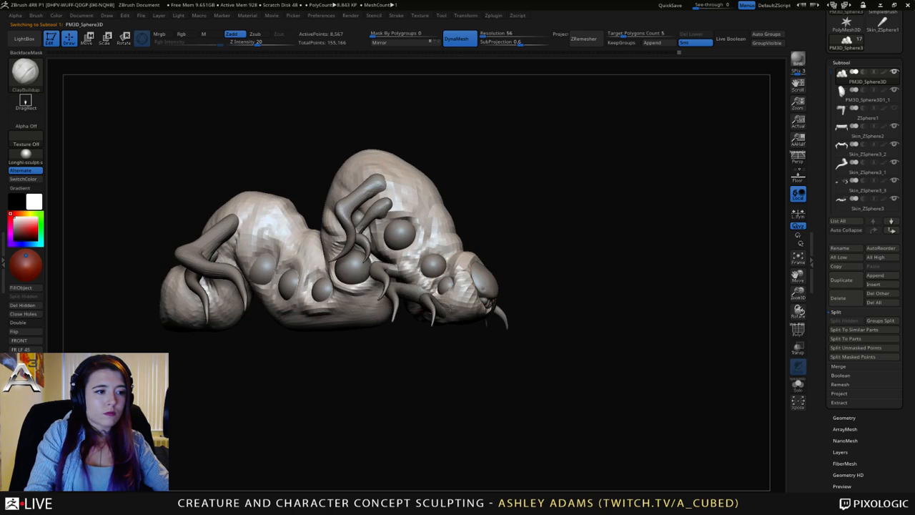
Build up the snout's cheek and underside beneath the front claws with ClayBuildup.
drag(492, 237, 445, 190)
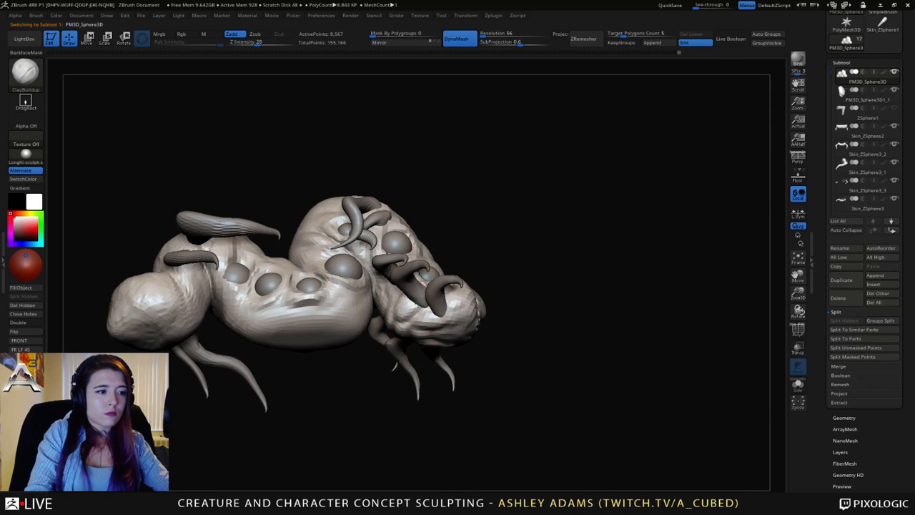
drag(417, 304, 427, 312)
mouse_move(494, 304)
mouse_down()
mouse_move(558, 302)
mouse_move(529, 302)
mouse_up()
drag(395, 284, 390, 313)
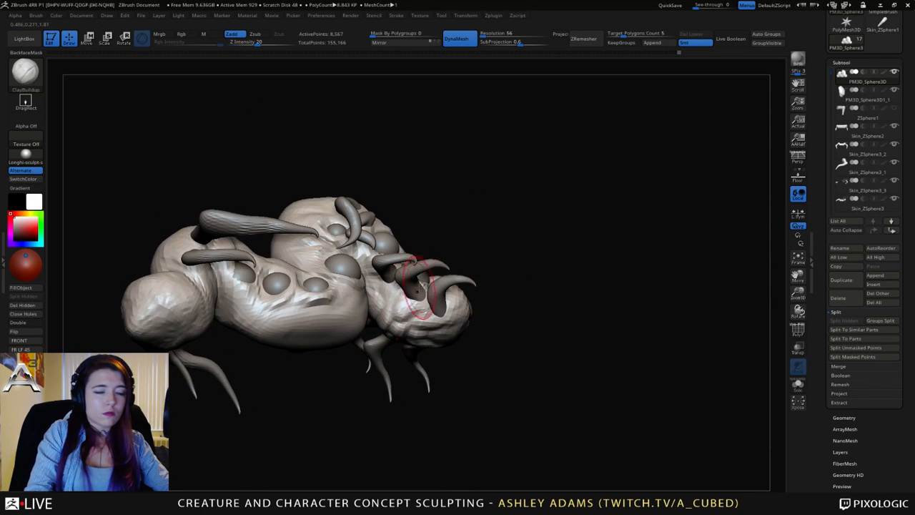
drag(494, 286, 445, 322)
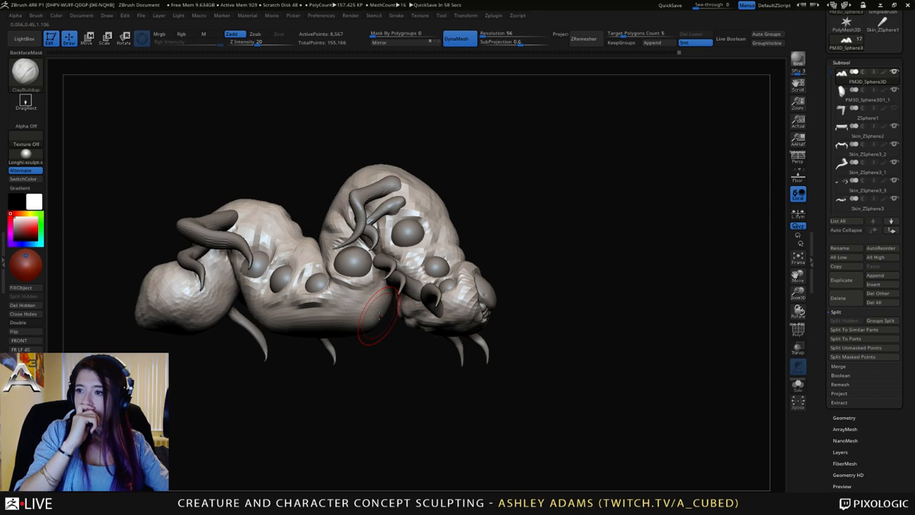
Sculpt folds into the belly below the large eye with DamStandard and ClayBuildup.
right_drag(431, 239, 411, 307)
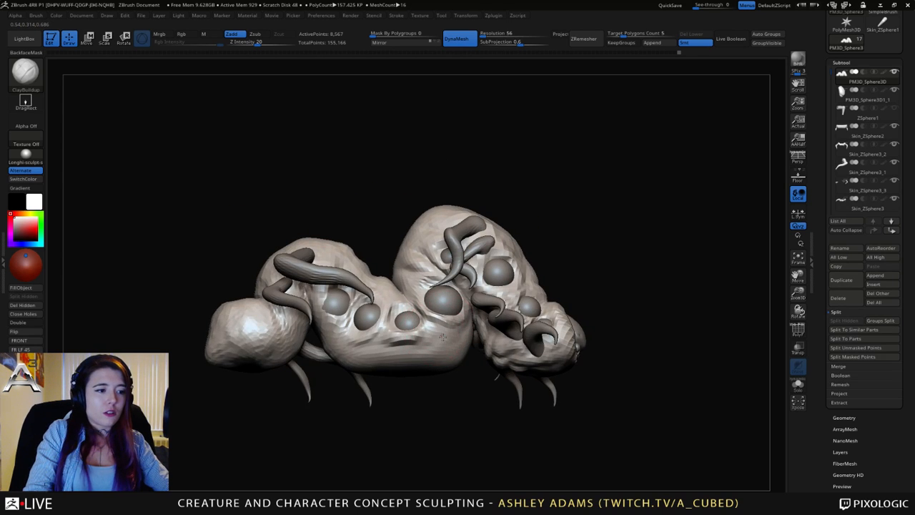
mouse_move(464, 334)
right_down()
mouse_move(405, 292)
mouse_move(402, 311)
right_up()
key(b)
key(d)
key(s)
key(space)
key(b)
key(c)
key(b)
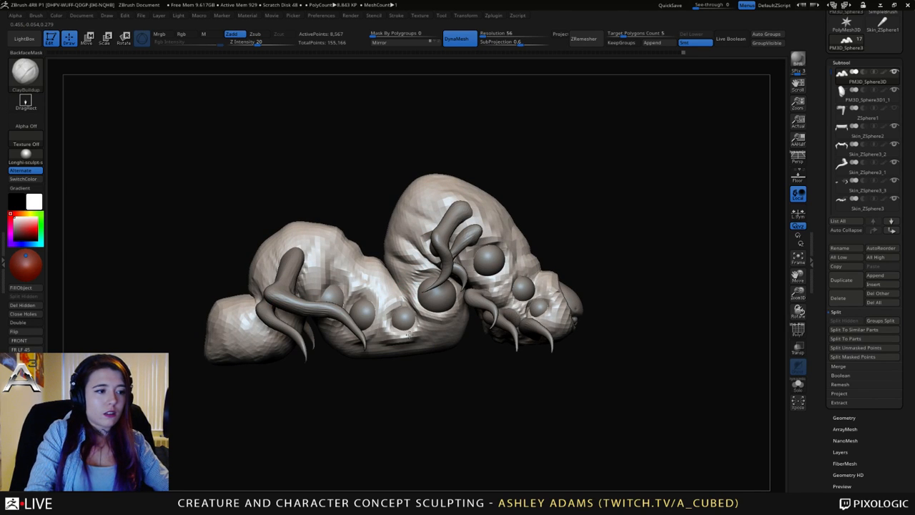
mouse_move(409, 334)
right_down()
mouse_move(401, 348)
mouse_move(422, 318)
mouse_move(440, 334)
mouse_move(425, 348)
right_up()
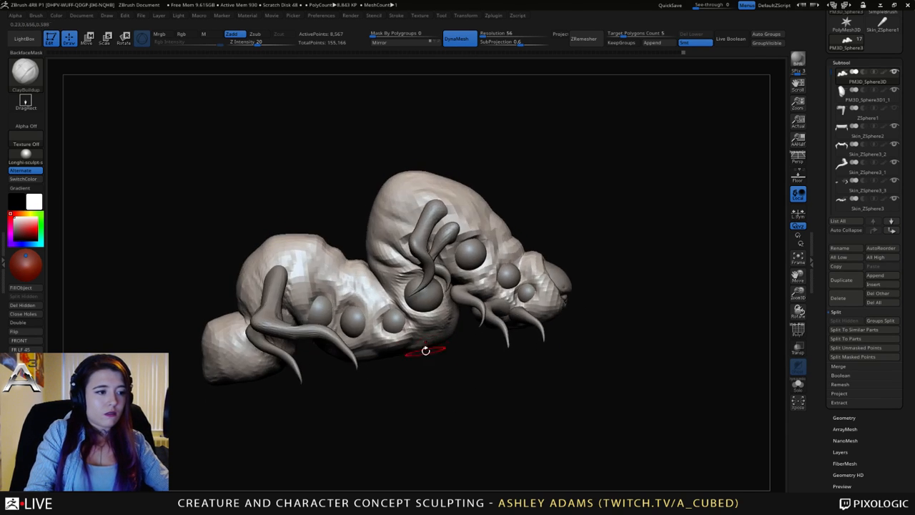
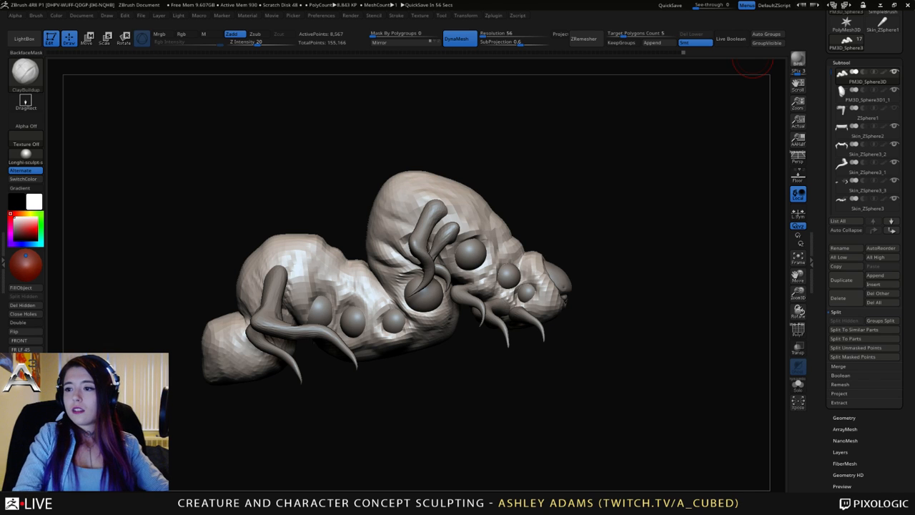
Select the long upper rear limb and stretch its claw into a longer, downward-curving shape with SnakeHook.
right_drag(753, 60, 538, 263)
alt+right_drag(379, 297, 471, 300)
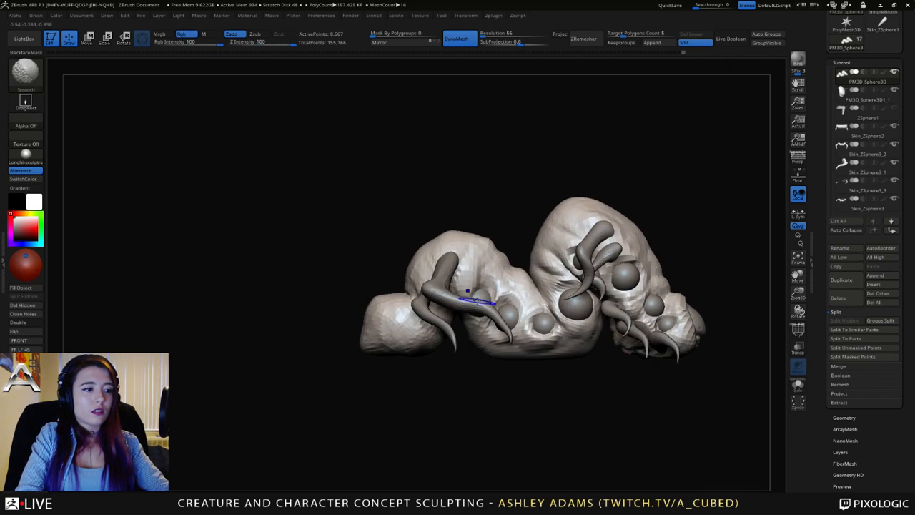
alt+click(452, 300)
key(b)
key(s)
key(h)
key(space)
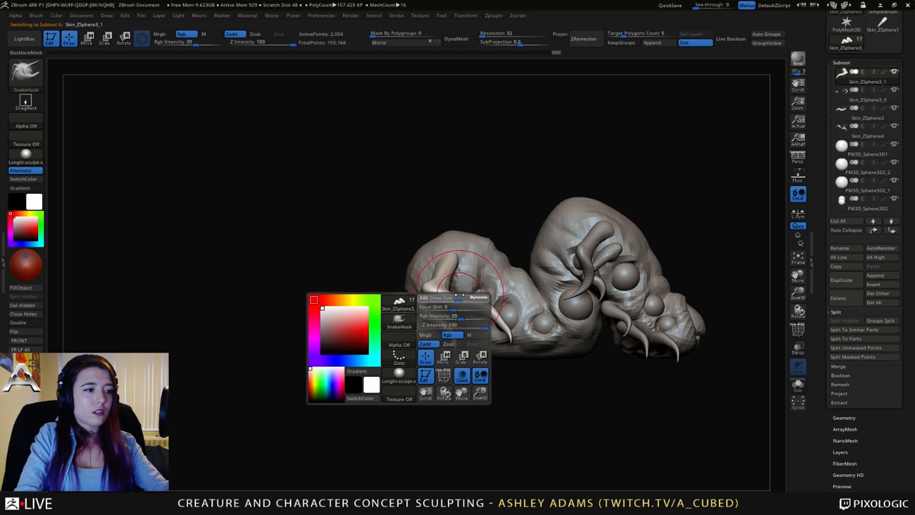
drag(459, 294, 465, 295)
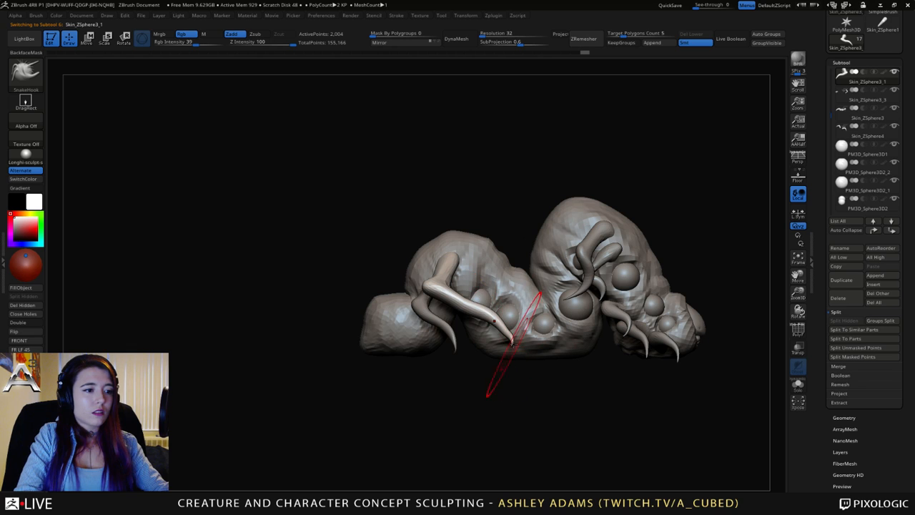
key(space)
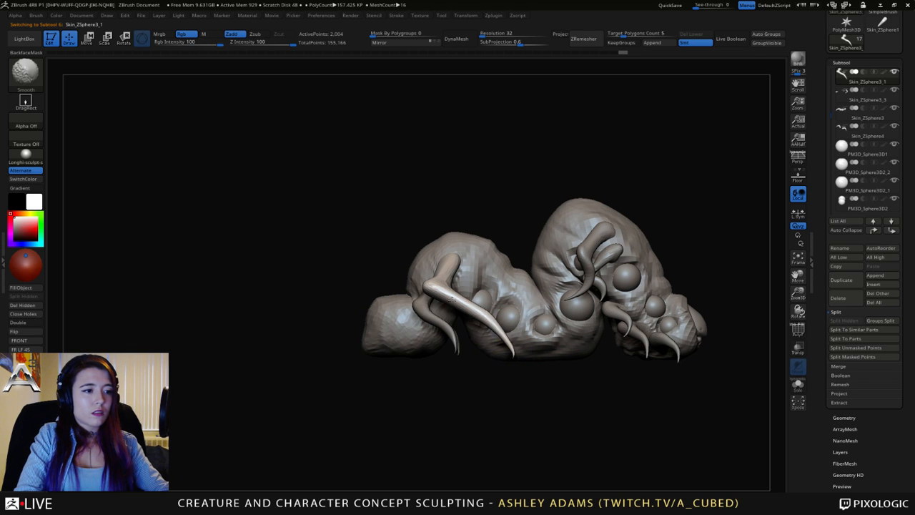
mouse_move(445, 299)
right_down()
mouse_move(439, 321)
mouse_move(398, 321)
mouse_move(479, 286)
right_up()
Select the lower rear limb, pull its base back toward the tail and lengthen its claw tip with SnakeHook.
alt+click(447, 299)
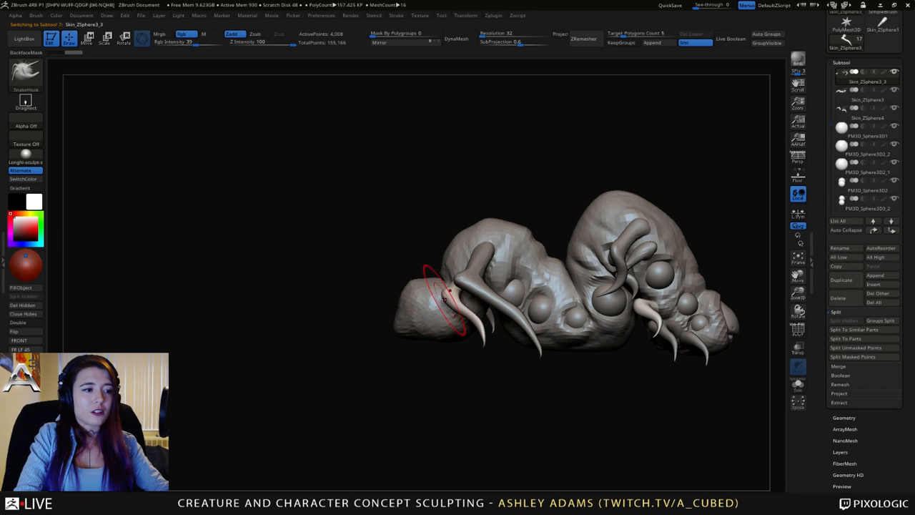
drag(447, 305, 435, 302)
mouse_move(432, 297)
right_down()
mouse_move(449, 292)
mouse_move(468, 350)
mouse_move(483, 346)
right_up()
right_click(449, 291)
right_click(483, 347)
drag(484, 348, 493, 349)
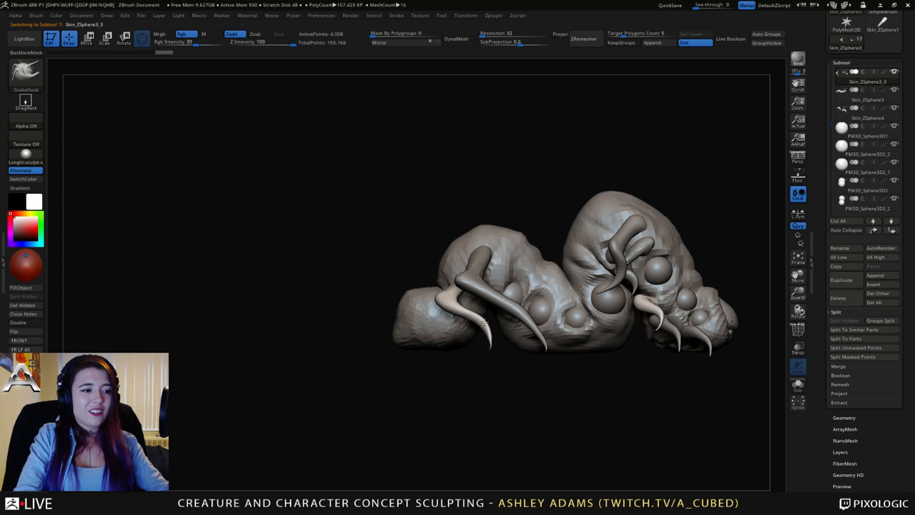
drag(484, 323, 482, 327)
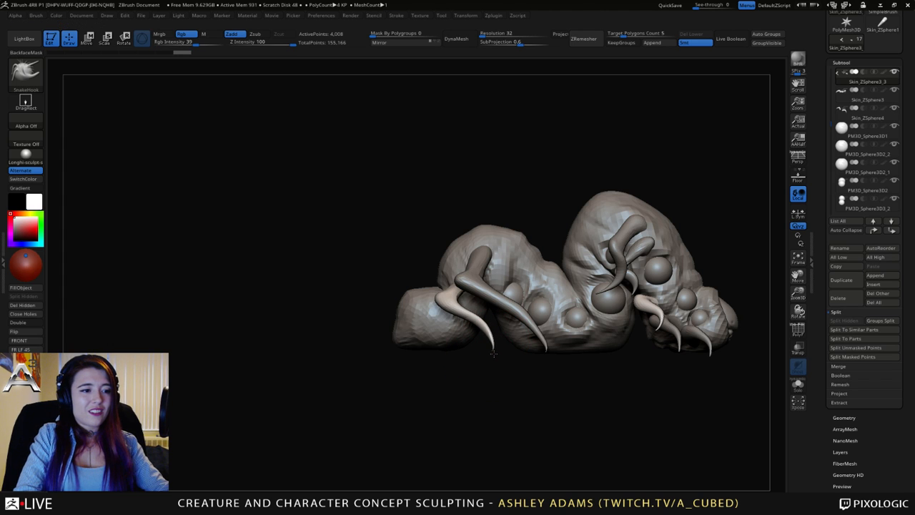
key(shift)
mouse_move(490, 344)
shift+mouse_down()
mouse_move(435, 299)
mouse_move(448, 290)
mouse_move(409, 320)
shift+mouse_up()
Switch back to the upper rear limb and adjust the outward curve of its claws from the front.
alt+click(378, 358)
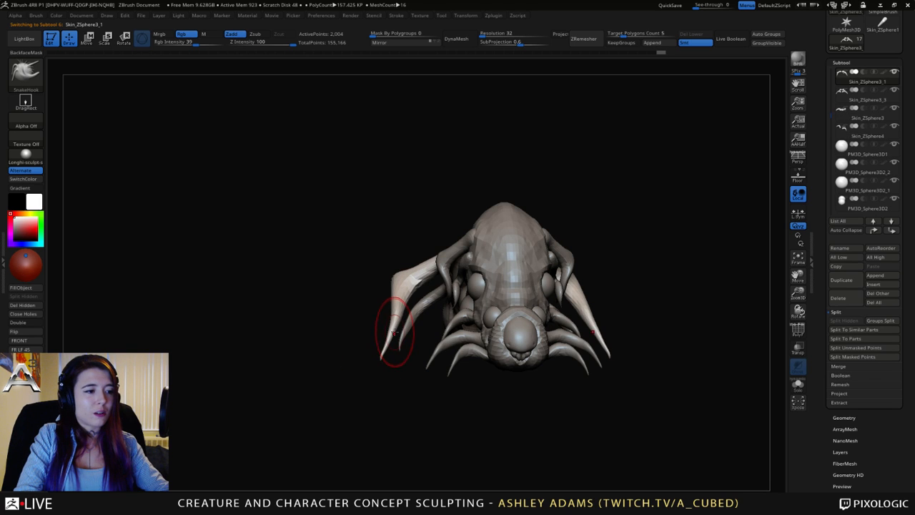
mouse_move(395, 332)
mouse_down()
mouse_move(406, 319)
mouse_move(395, 319)
mouse_up()
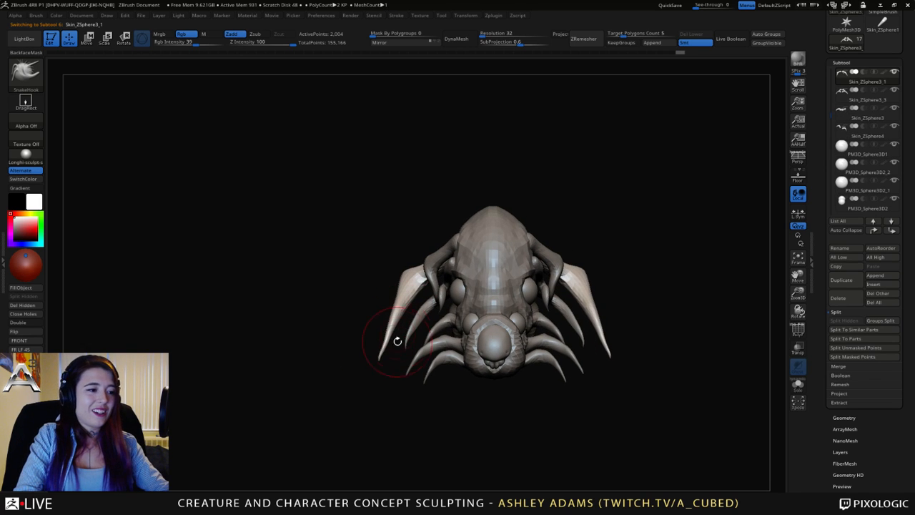
key(space)
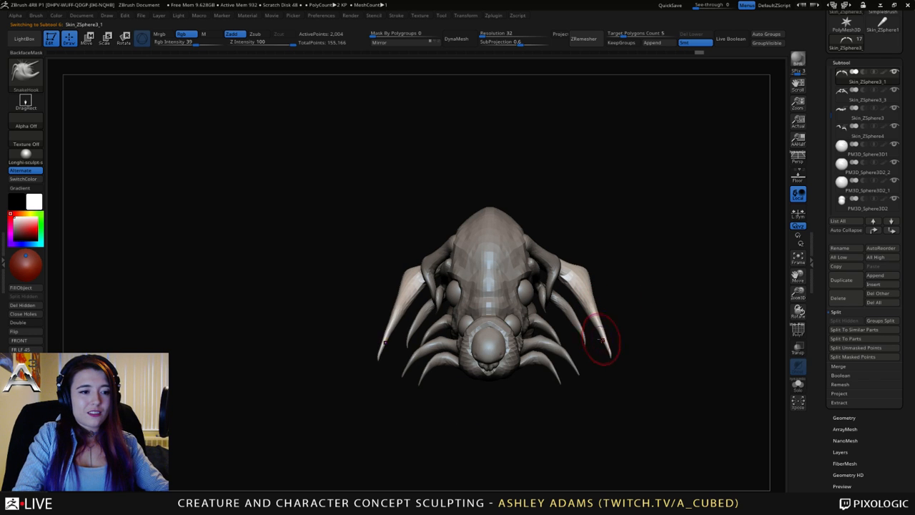
key(shift)
Extend the claw tip of the lower rear limb down to ground level and refine the upper rear claw's tip.
mouse_move(581, 306)
right_down()
mouse_move(608, 286)
mouse_move(577, 289)
mouse_move(578, 329)
mouse_move(465, 322)
mouse_move(404, 368)
right_up()
key(space)
alt+click(580, 306)
key(shift)
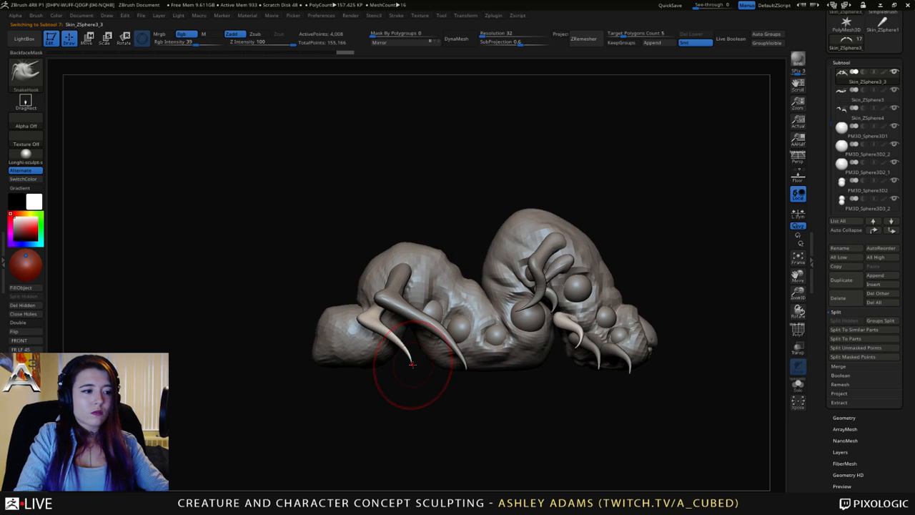
drag(413, 370, 463, 365)
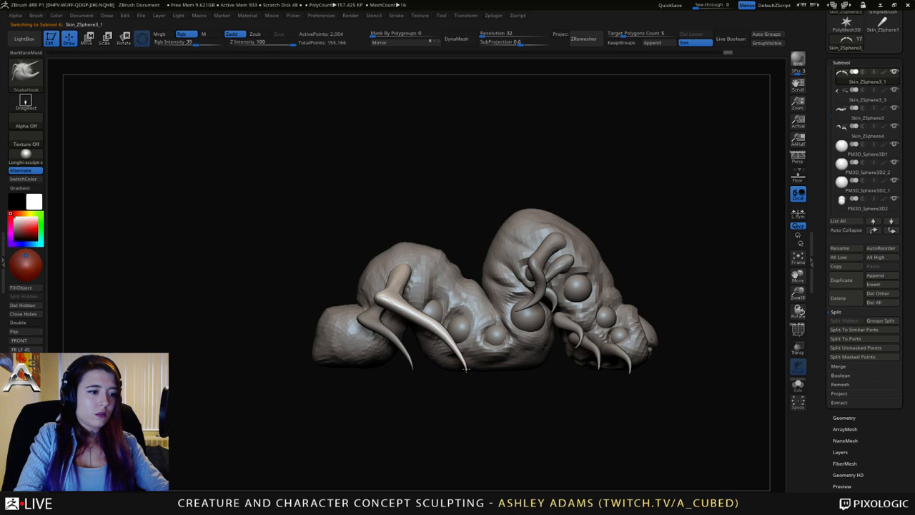
key(shift)
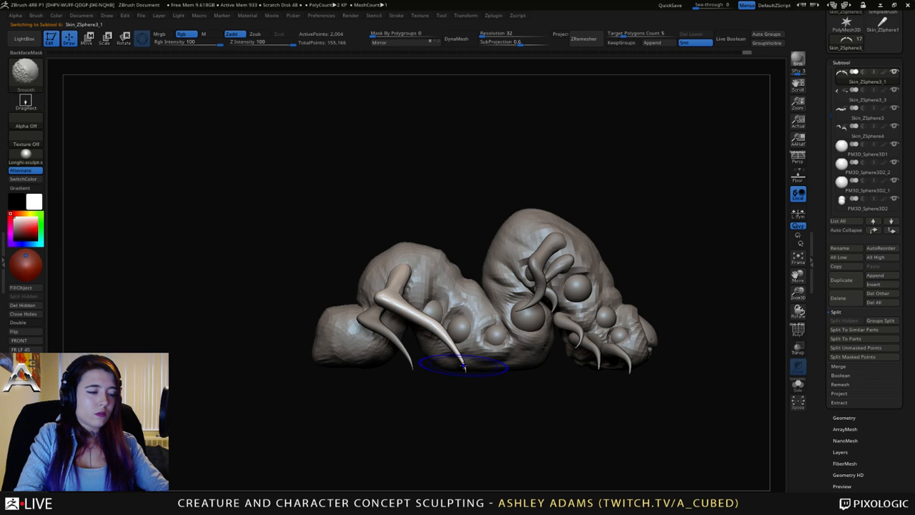
right_drag(460, 265, 470, 307)
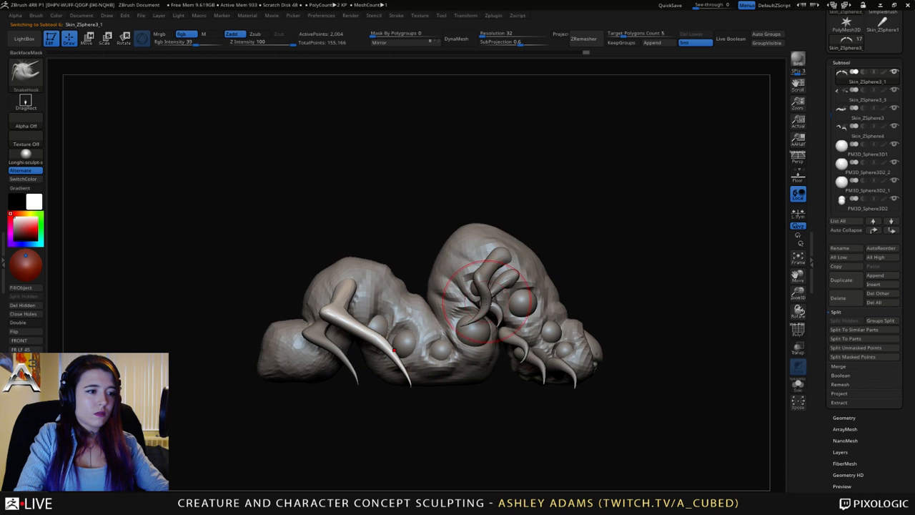
Select the long upper front arm on the large hump and pull its elbow outward with SnakeHook.
drag(487, 299, 494, 261)
key(space)
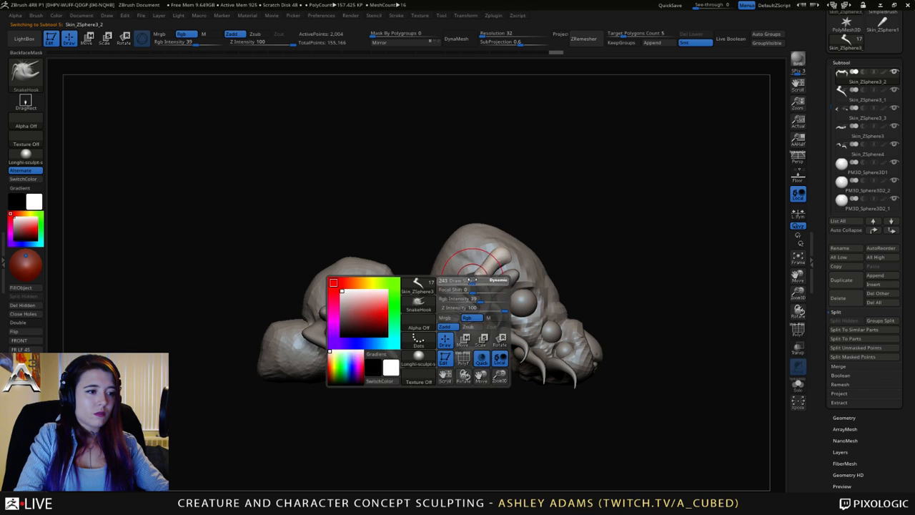
key(space)
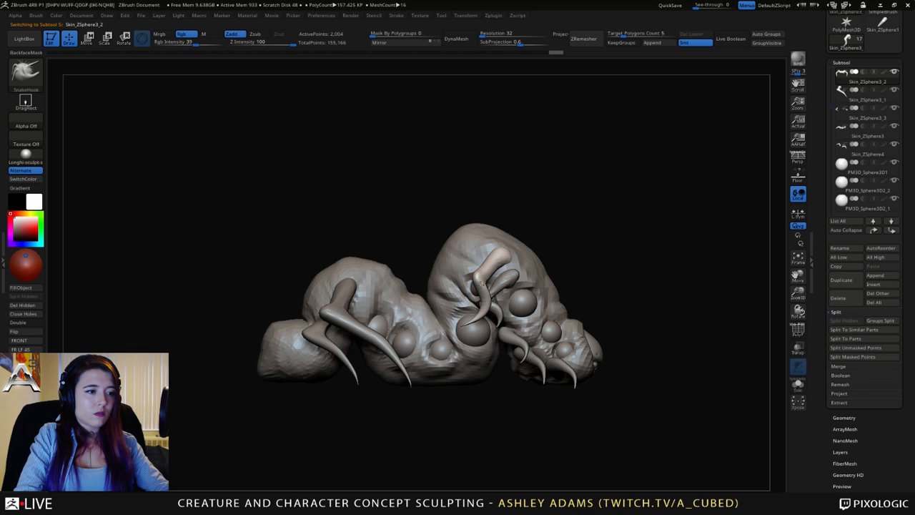
alt+click(476, 283)
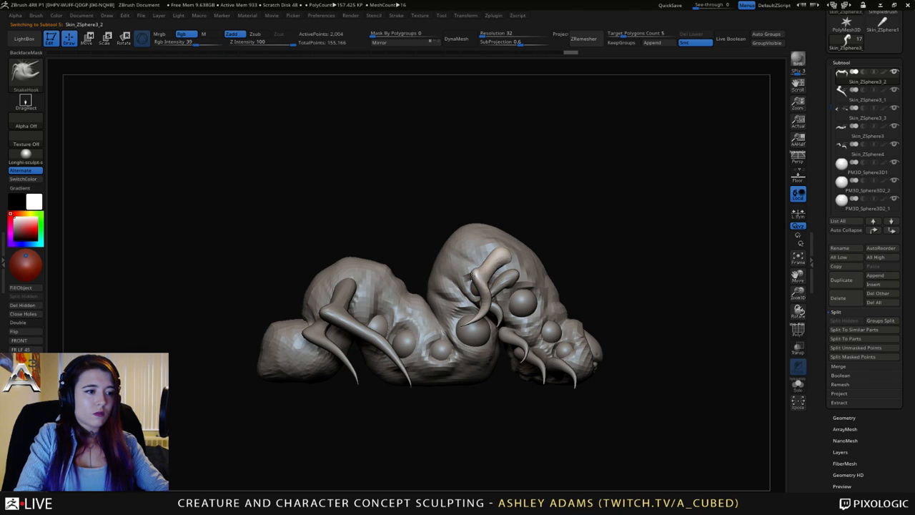
drag(470, 275, 465, 278)
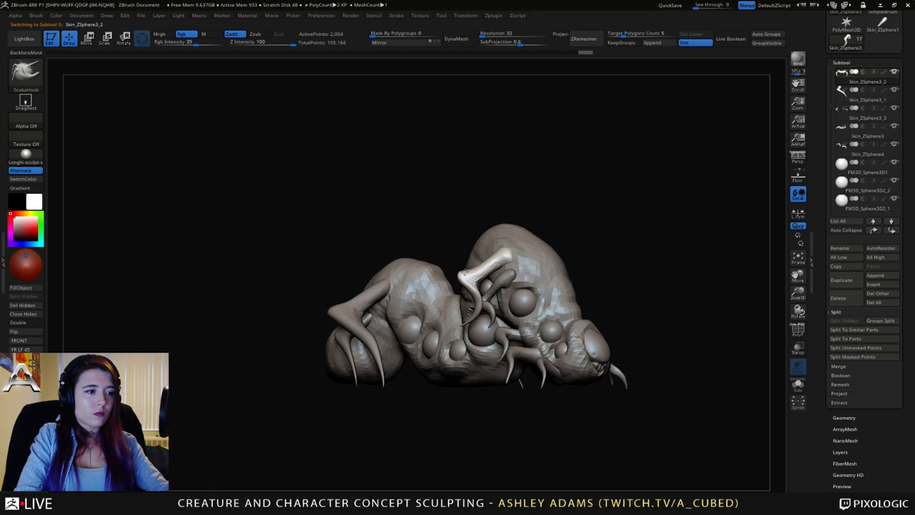
key(shift)
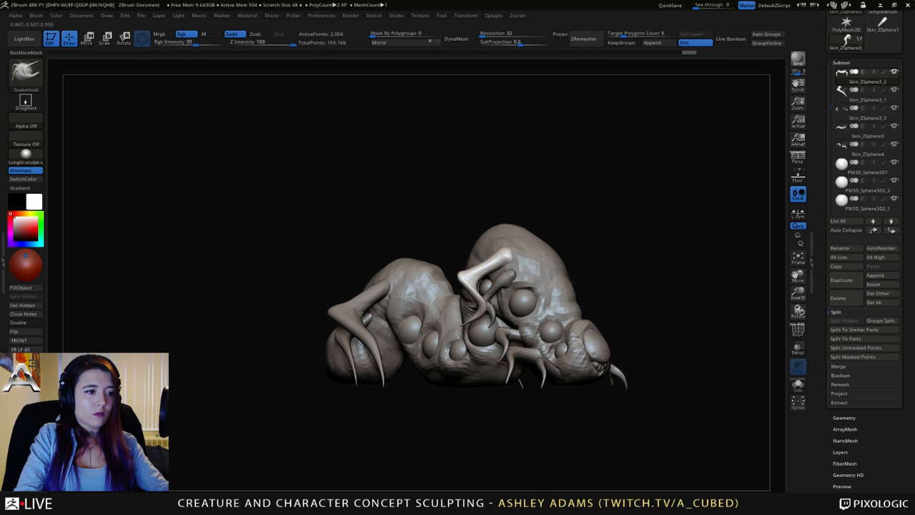
Pull the upper front arm's shoulder up and away from the hump in the front view.
mouse_move(480, 312)
right_down()
mouse_move(438, 310)
mouse_move(502, 247)
right_up()
drag(515, 248, 498, 244)
shift+right_drag(498, 244, 462, 242)
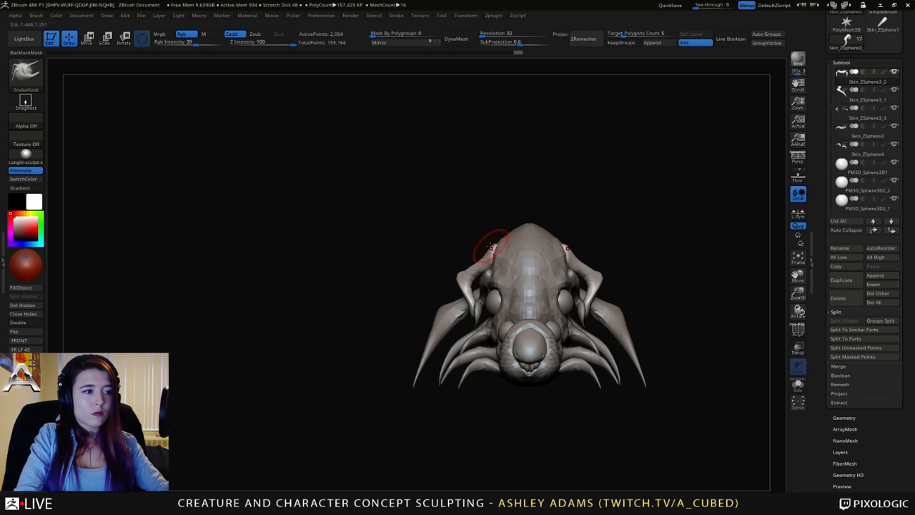
drag(494, 246, 487, 244)
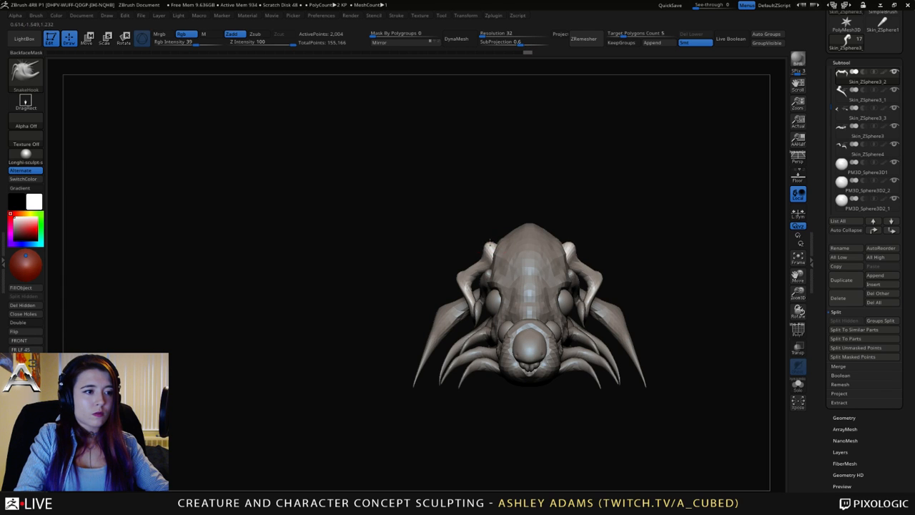
right_drag(482, 245, 493, 252)
Select the small arm behind the upper front arm and pull its claw outward and down with SnakeHook.
alt+click(501, 263)
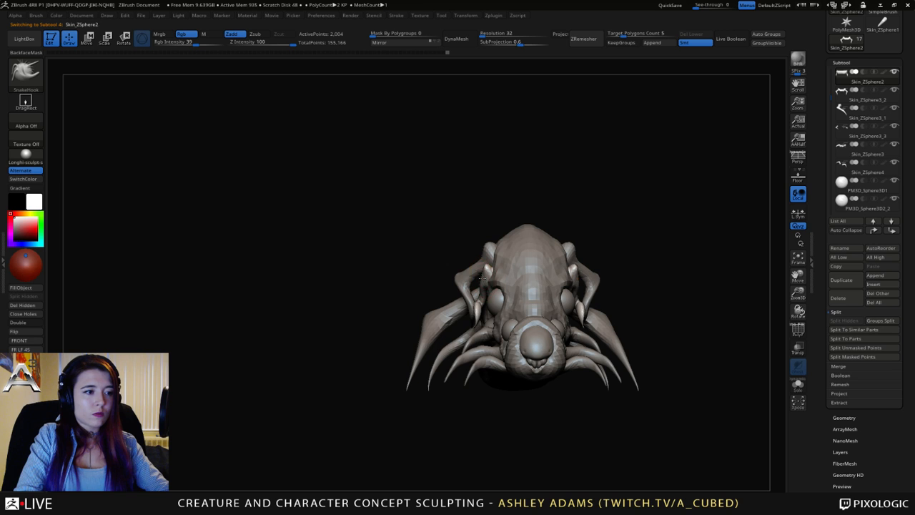
drag(481, 295, 475, 306)
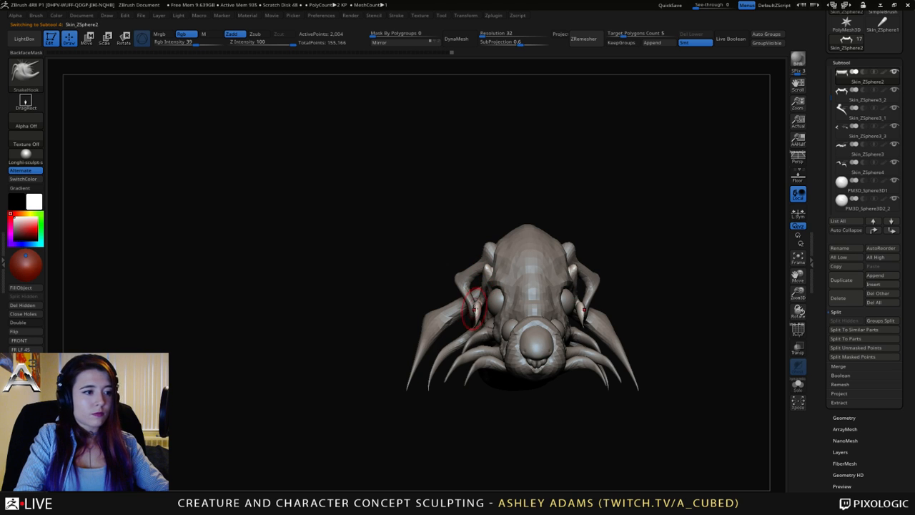
mouse_move(475, 308)
right_down()
mouse_move(496, 310)
mouse_move(499, 321)
mouse_move(479, 304)
mouse_move(492, 315)
mouse_move(486, 332)
mouse_move(517, 332)
right_up()
Select the lower rear limb and reposition its upper segment where it joins the rear hump with SnakeHook.
alt+click(489, 330)
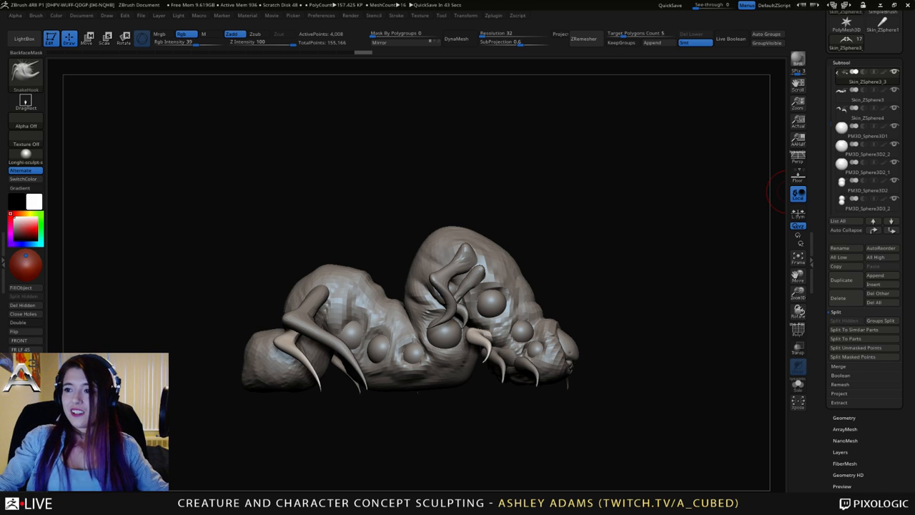
drag(788, 191, 468, 238)
key(space)
drag(447, 329, 529, 264)
right_drag(529, 264, 522, 266)
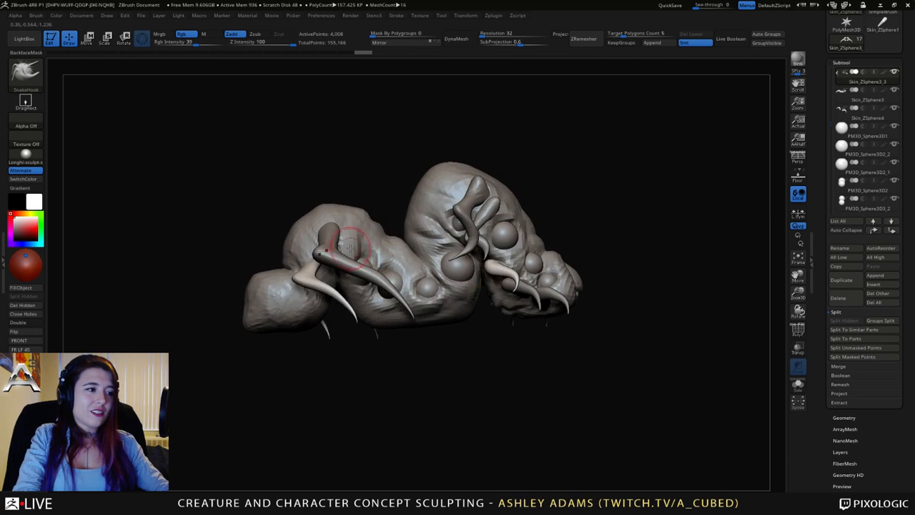
mouse_move(363, 252)
right_down()
mouse_move(323, 251)
mouse_move(419, 281)
mouse_move(365, 283)
mouse_move(399, 277)
mouse_move(377, 283)
right_up()
alt+click(399, 308)
alt+click(405, 289)
key(space)
drag(402, 275, 405, 276)
right_drag(400, 272, 399, 311)
drag(406, 272, 412, 278)
drag(407, 276, 412, 275)
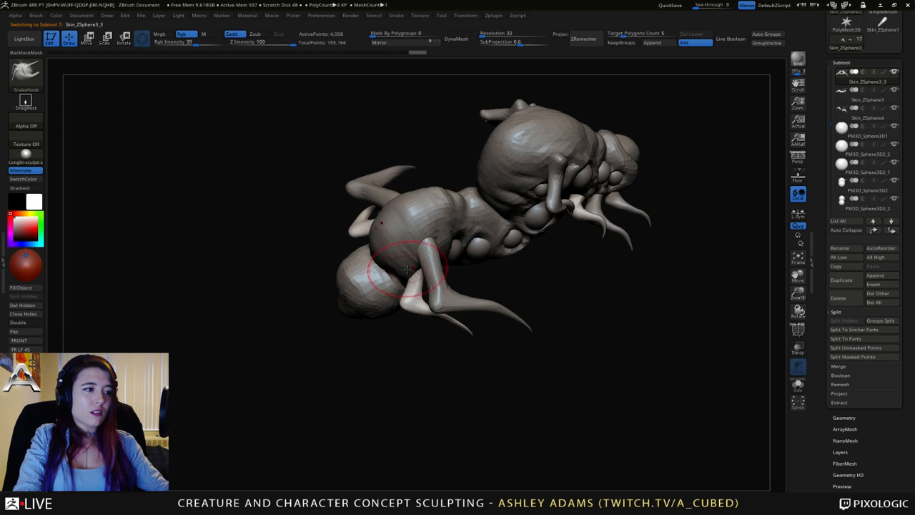
Thicken the lower rear limb's base near the body with the Inflate brush.
mouse_move(412, 276)
right_down()
mouse_move(402, 207)
mouse_move(356, 319)
right_up()
key(space)
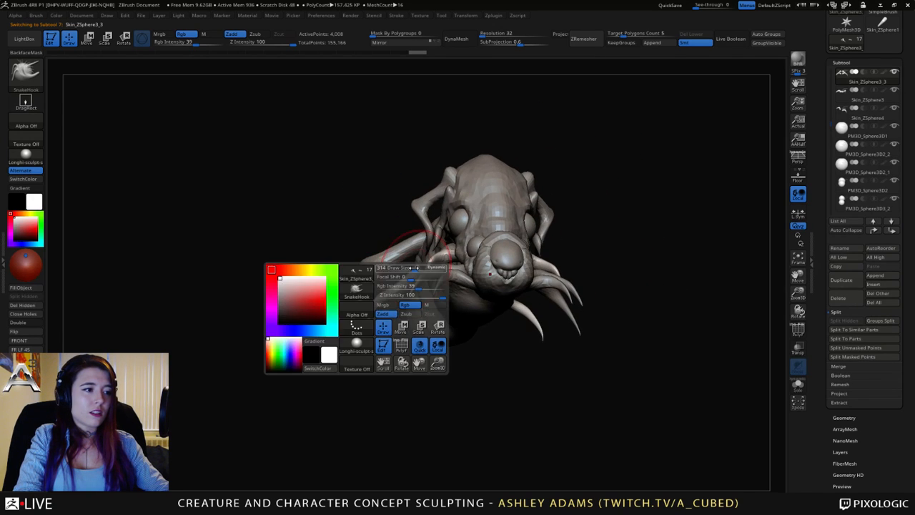
drag(422, 269, 409, 269)
key(b)
key(i)
key(n)
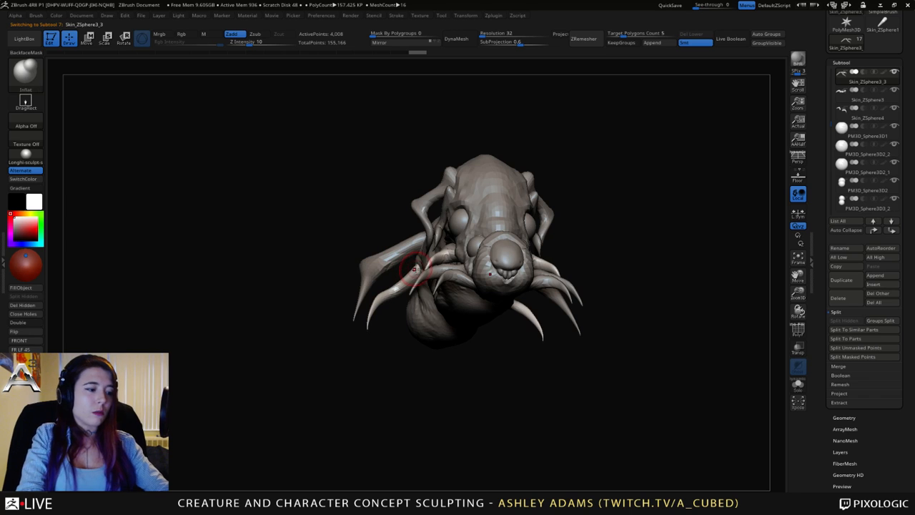
drag(416, 269, 419, 270)
mouse_move(418, 270)
right_down()
mouse_move(493, 271)
mouse_move(466, 271)
right_up()
key(space)
drag(412, 237, 409, 236)
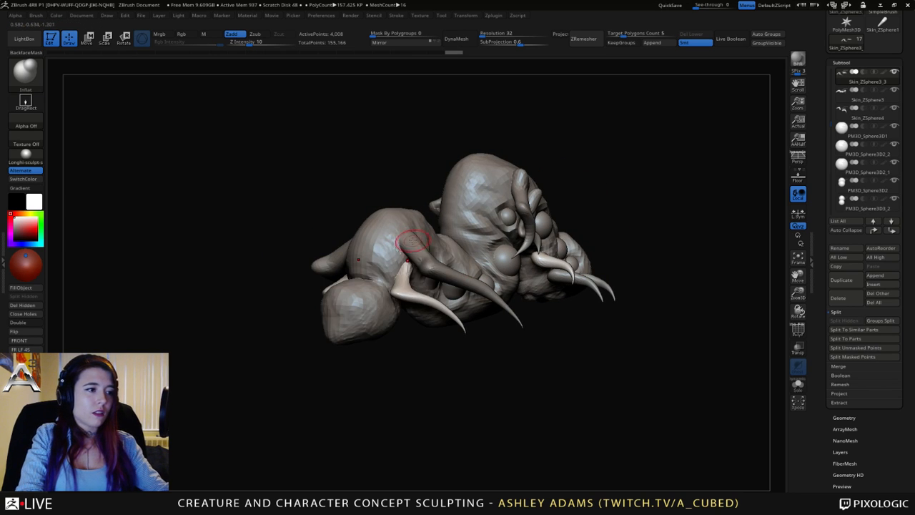
Select the upper rear limb and inflate its shoulder where it meets the rear hump.
alt+click(411, 234)
right_drag(409, 233, 455, 239)
drag(402, 243, 392, 238)
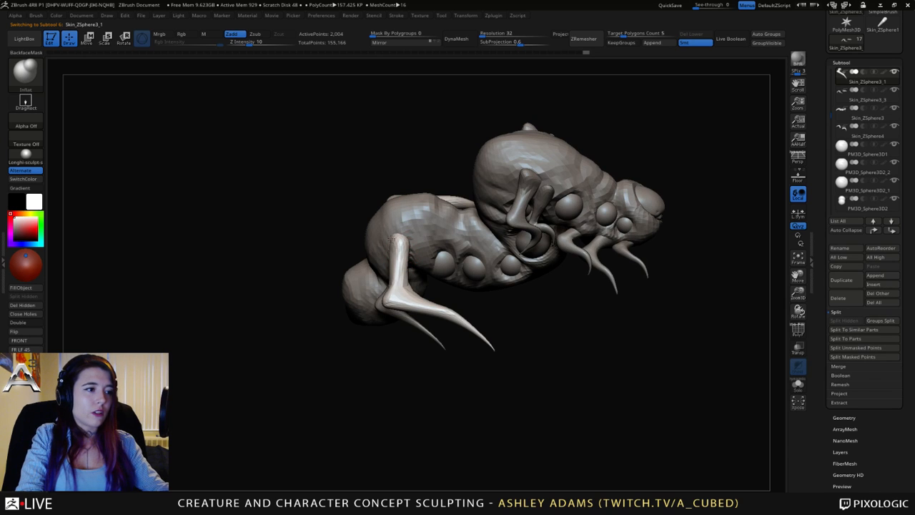
Reshape the upper rear limb's shoulder from the back with SnakeHook.
shift+right_drag(402, 255, 358, 240)
key(b)
key(s)
key(h)
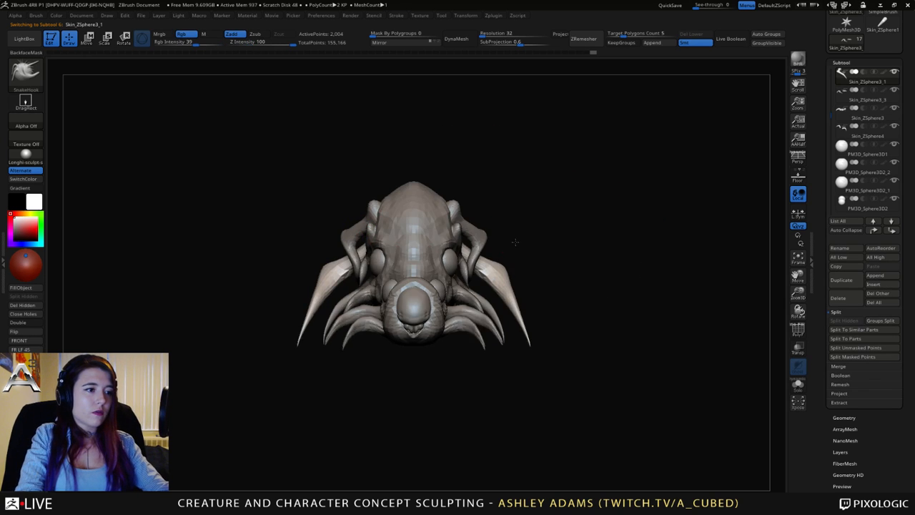
mouse_move(515, 241)
right_down()
mouse_move(472, 232)
mouse_move(368, 235)
right_up()
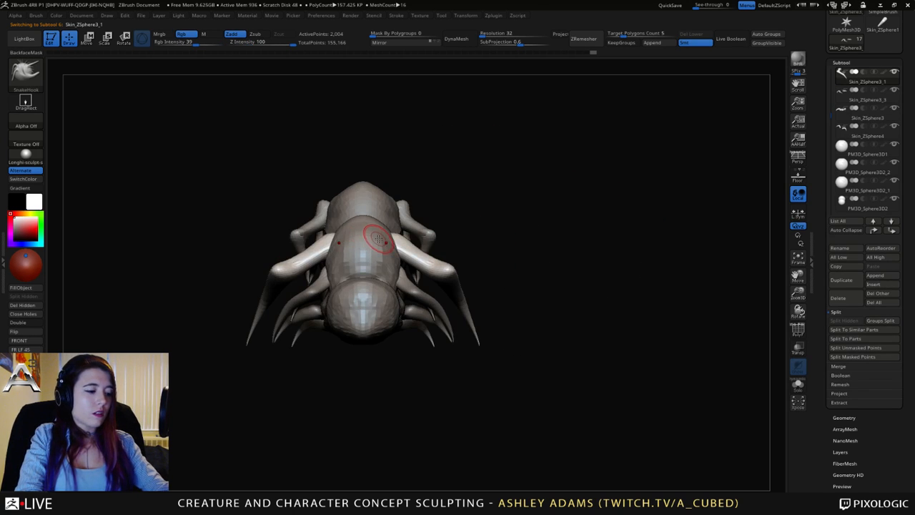
key(space)
mouse_move(381, 236)
mouse_down()
mouse_move(374, 236)
mouse_move(412, 240)
mouse_move(418, 257)
mouse_up()
right_click(414, 247)
right_drag(421, 258, 394, 249)
right_drag(445, 272, 410, 275)
Select the front clawed limb beside the snout and rework its base with ClayBuildup and smoothing.
alt+click(466, 305)
mouse_move(467, 309)
right_down()
mouse_move(490, 376)
mouse_move(494, 327)
mouse_move(481, 280)
right_up()
key(b)
key(c)
key(b)
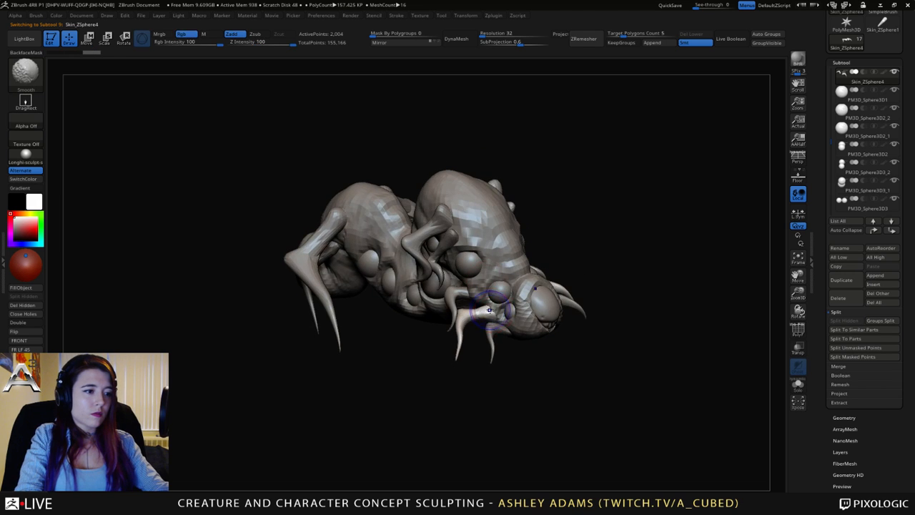
Reposition the front clawed limbs beside the snout with SnakeHook, switching between the two claw pairs and checking several angles.
mouse_move(495, 326)
right_down()
mouse_move(527, 304)
mouse_move(470, 305)
mouse_move(485, 256)
right_up()
key(b)
key(s)
key(h)
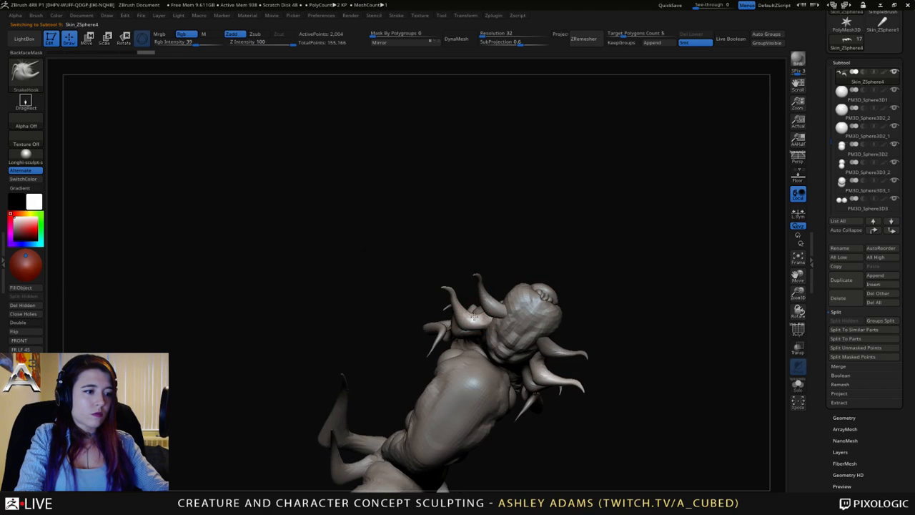
drag(475, 318, 477, 321)
alt+click(492, 304)
right_drag(492, 304, 491, 349)
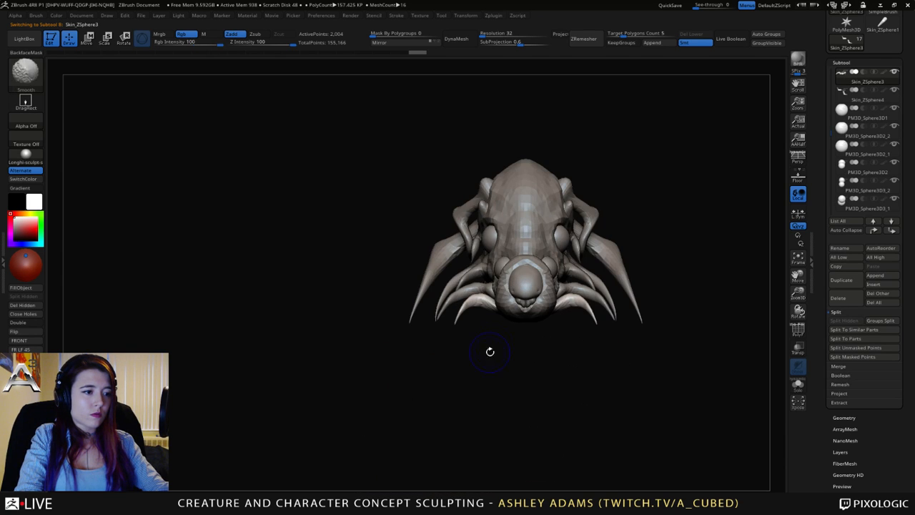
alt+click(480, 295)
right_drag(480, 295, 494, 291)
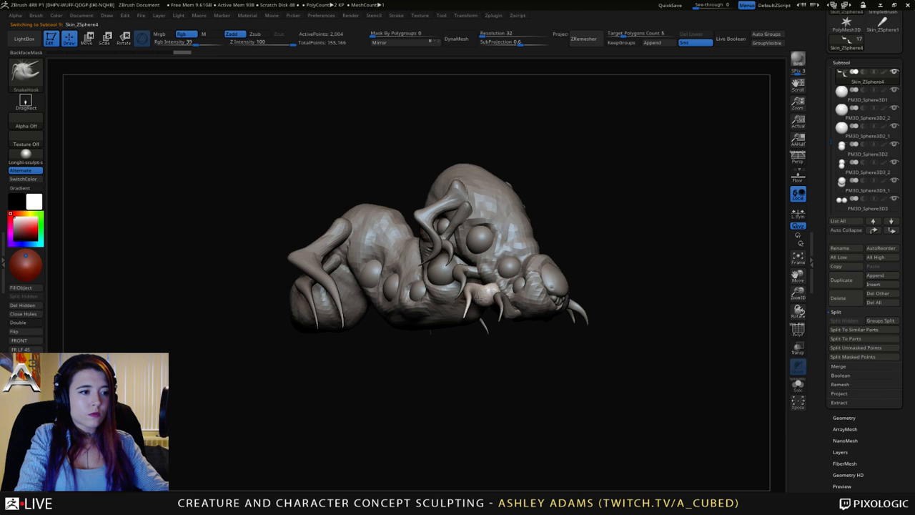
right_drag(481, 304, 477, 300)
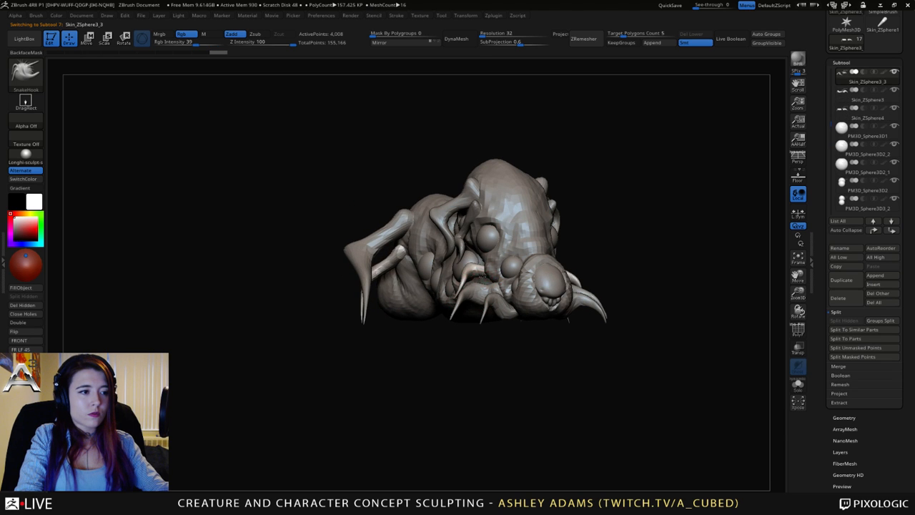
Hide one of the two joined claw pairs, split the hidden part into its own subtool, and select the separated claws behind the snout.
click(855, 348)
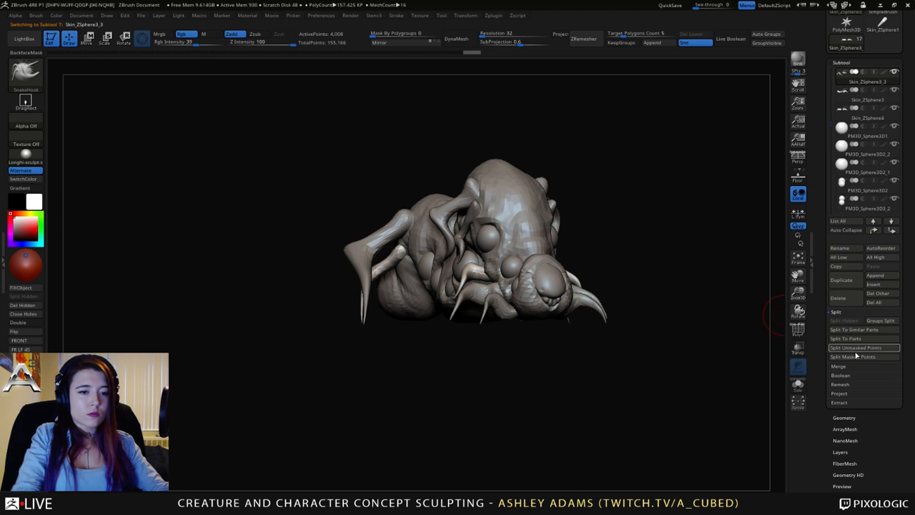
ctrl+shift+click(479, 269)
key(ctrl+z)
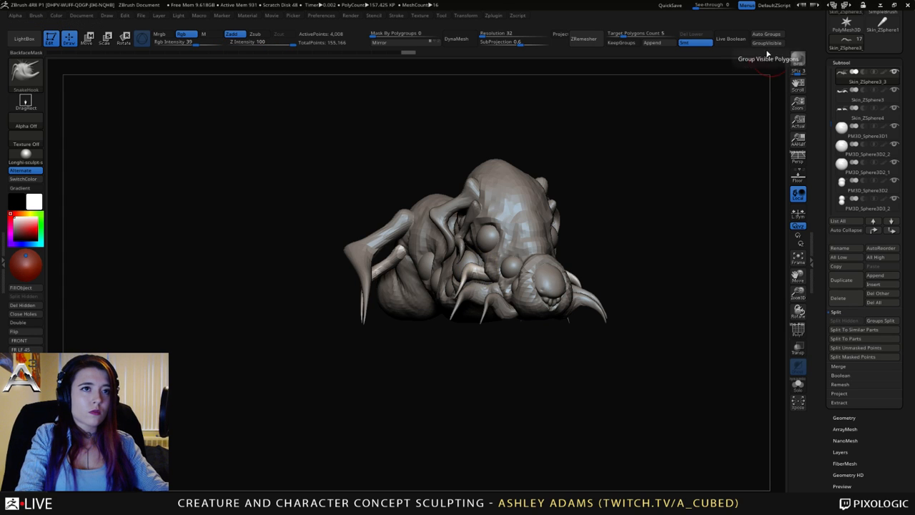
ctrl+shift+click(468, 273)
ctrl+shift+click(467, 273)
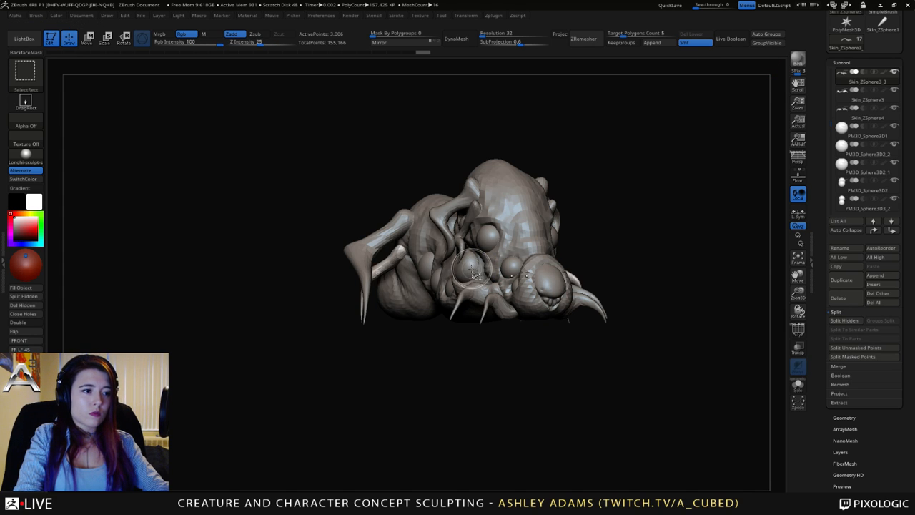
ctrl+shift+click(576, 278)
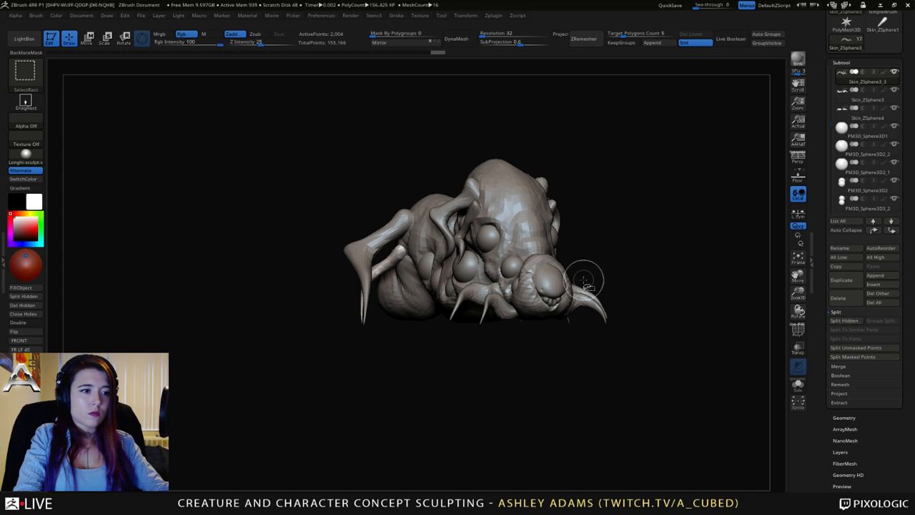
click(845, 320)
alt+click(467, 274)
Select the lower middle limb beside the large front hump and thicken its upper segment with the Inflate brush.
mouse_move(401, 335)
mouse_down()
mouse_move(457, 329)
mouse_move(386, 326)
mouse_move(485, 329)
mouse_move(410, 332)
mouse_up()
mouse_move(609, 338)
alt+mouse_down()
mouse_move(521, 339)
mouse_move(568, 339)
mouse_move(565, 329)
alt+mouse_up()
alt+click(581, 233)
key(b)
key(i)
key(n)
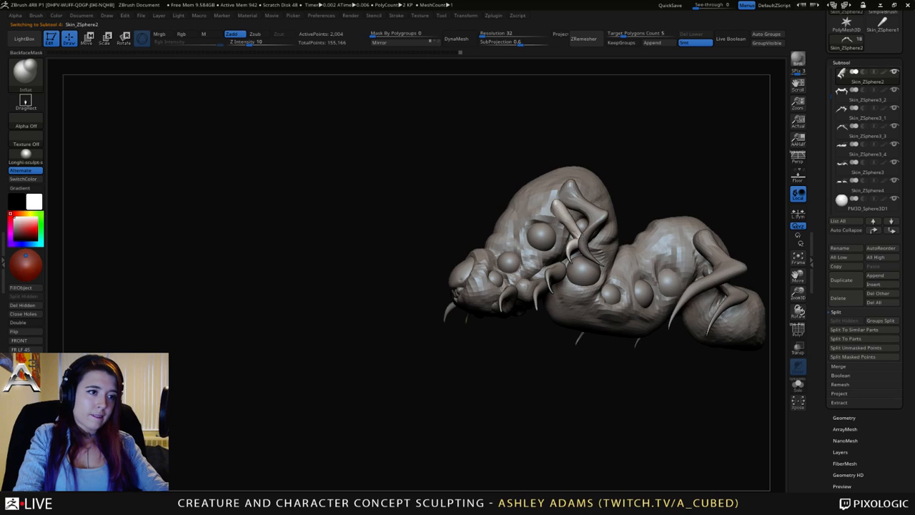
drag(579, 224, 585, 240)
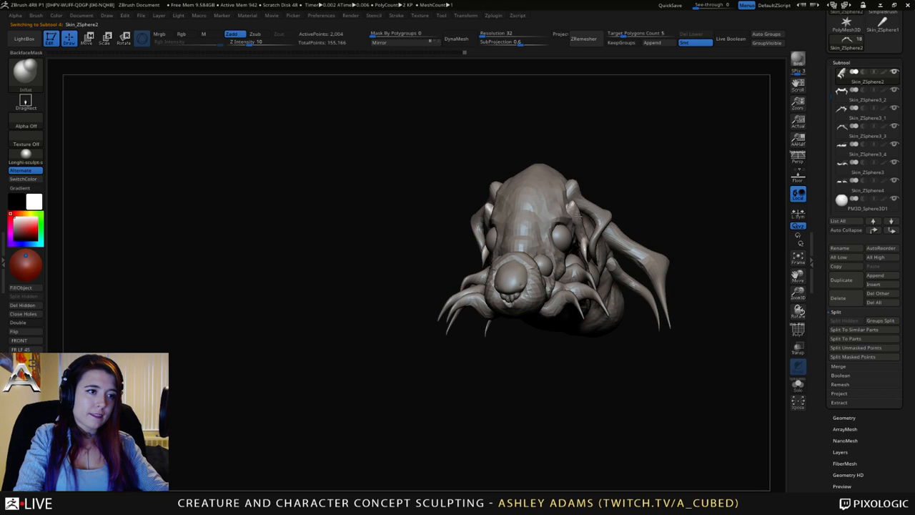
drag(579, 216, 612, 223)
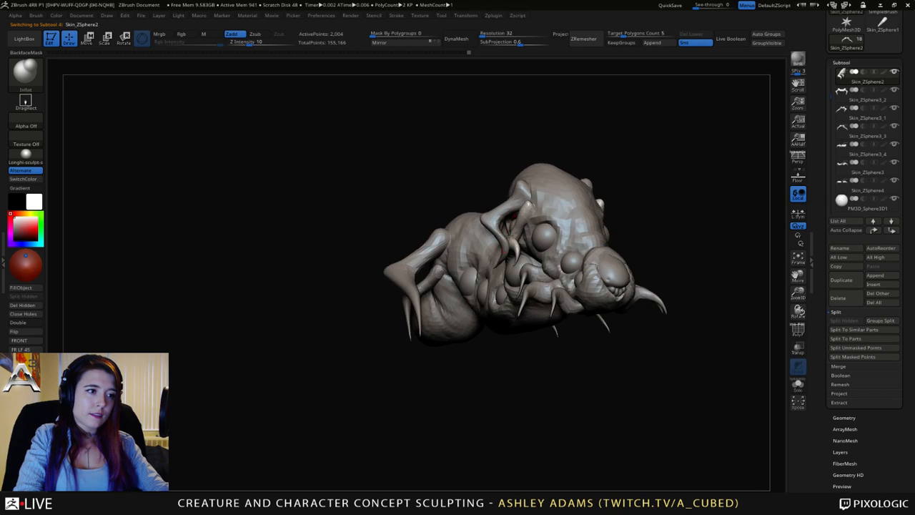
drag(512, 216, 501, 239)
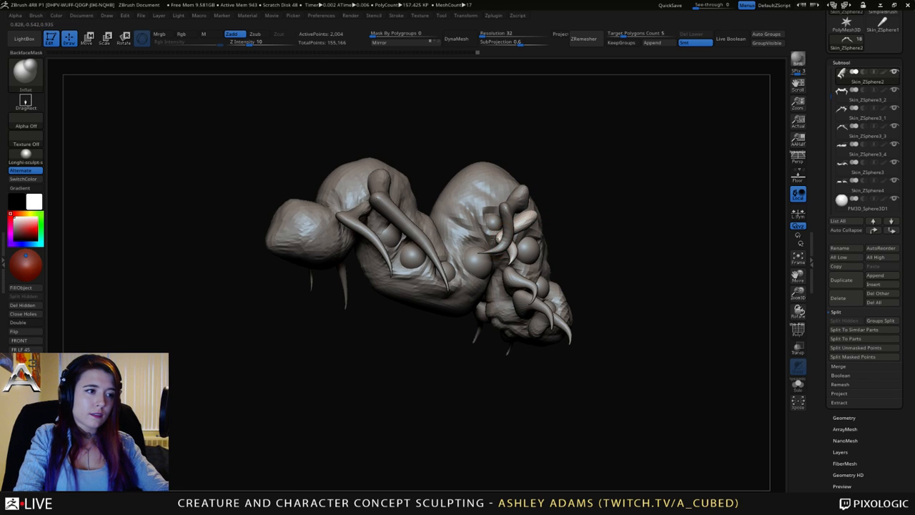
Pull the lower middle limb's elbow and claw into a cleaner bend with SnakeHook.
key(b)
key(s)
key(h)
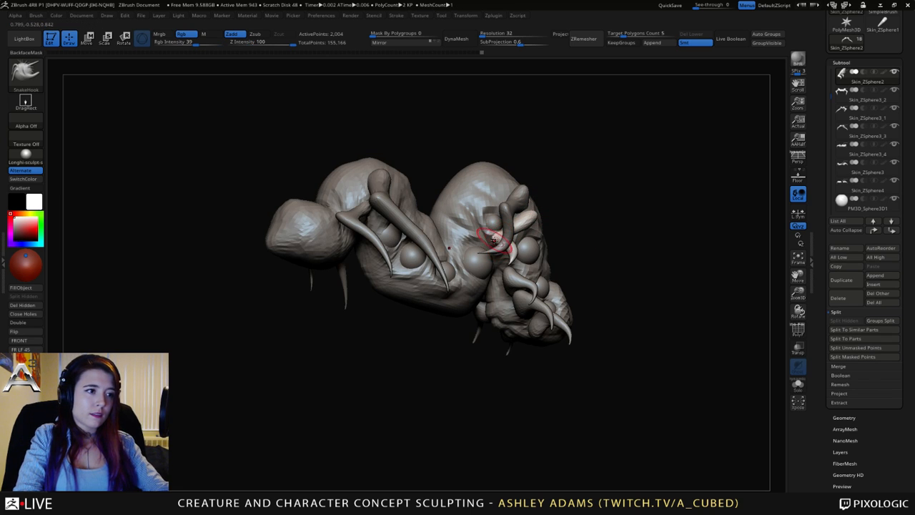
mouse_move(494, 238)
mouse_down()
mouse_move(521, 208)
mouse_move(494, 231)
mouse_move(518, 263)
mouse_up()
key(space)
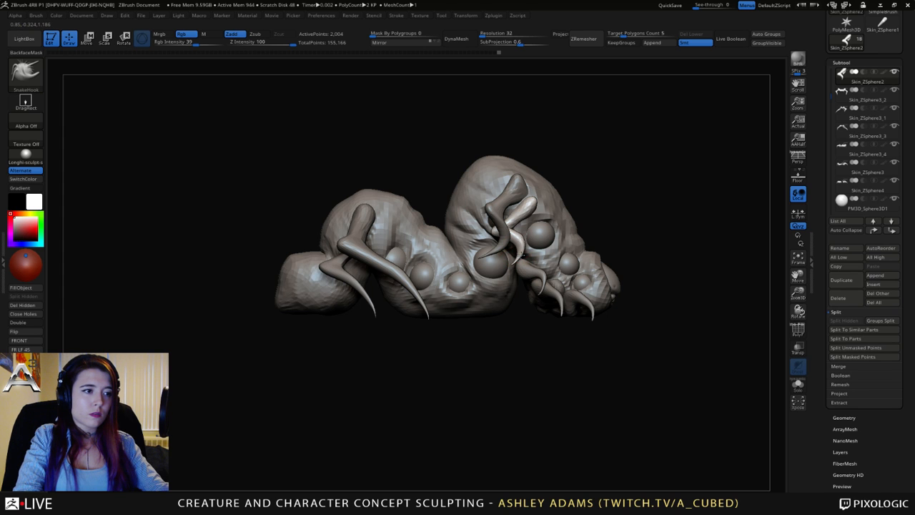
Select the front claw pairs around the head in turn and adjust their spread with SnakeHook.
mouse_move(524, 243)
right_down()
mouse_move(527, 204)
mouse_move(541, 225)
mouse_move(545, 289)
right_up()
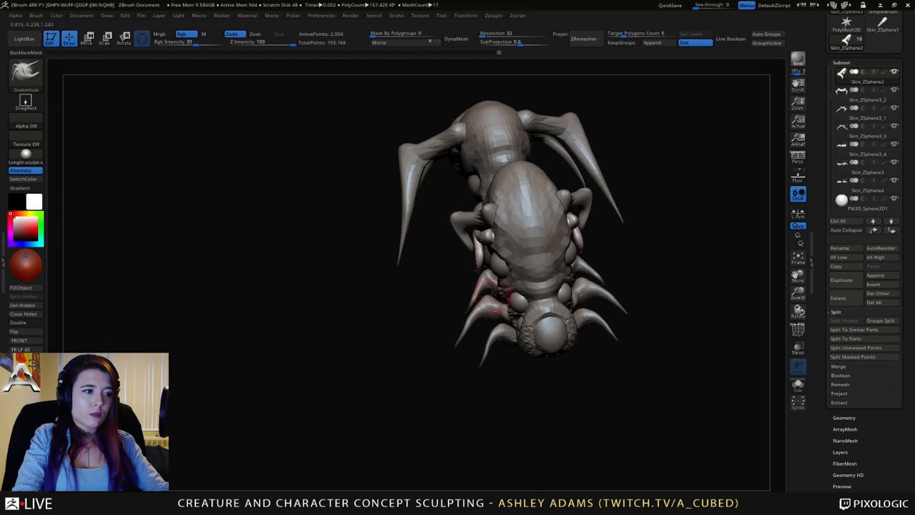
alt+click(494, 305)
right_drag(493, 306, 490, 316)
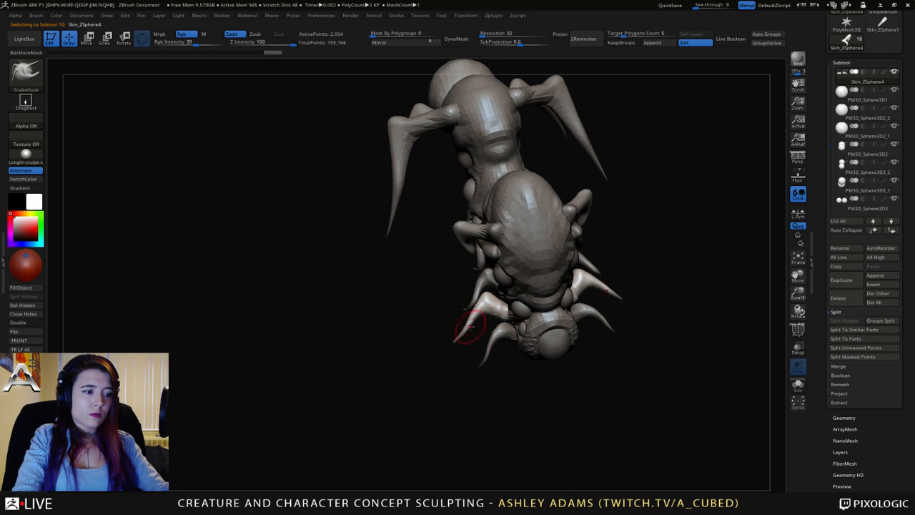
alt+click(486, 358)
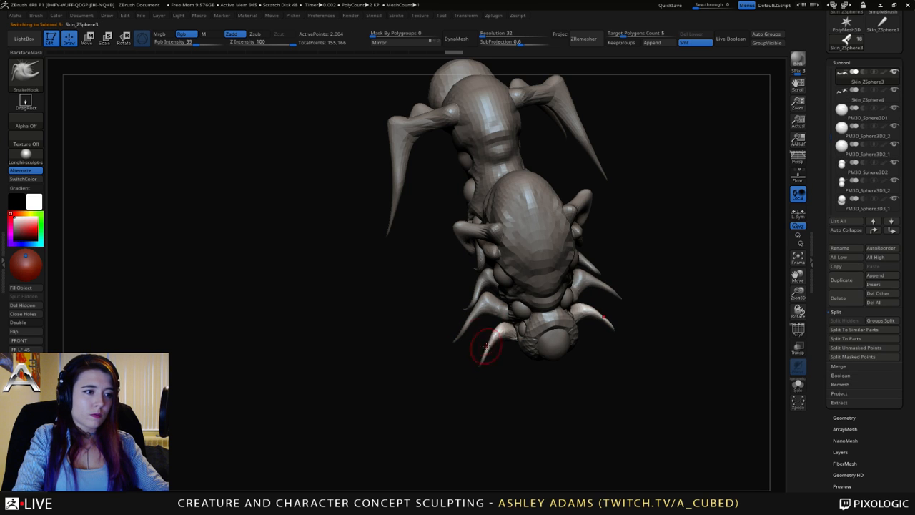
mouse_move(482, 333)
shift+right_down()
mouse_move(473, 250)
mouse_move(477, 301)
shift+right_up()
alt+click(477, 297)
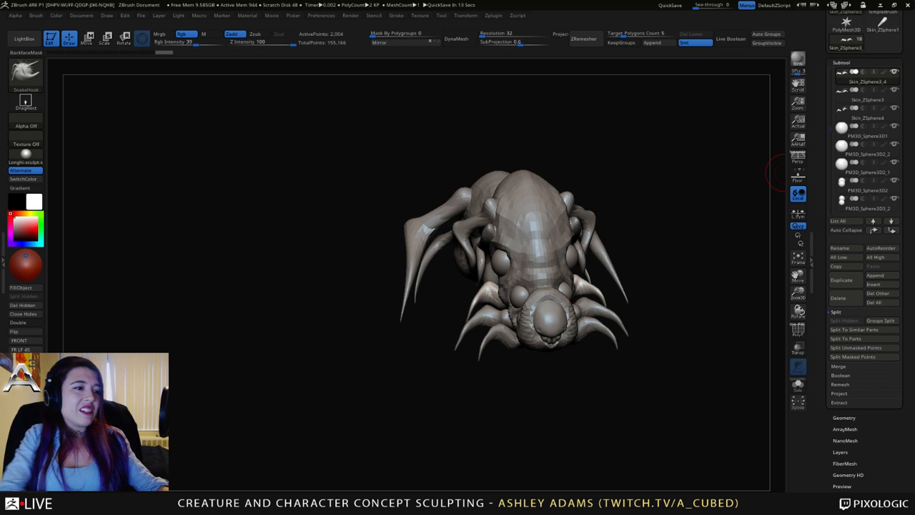
Select the upper middle limb on the front hump and reshape its elbow and forearm with SnakeHook.
drag(785, 173, 617, 282)
alt+click(549, 254)
right_drag(559, 259, 569, 275)
alt+click(454, 269)
alt+click(420, 117)
mouse_move(420, 117)
alt+right_down()
mouse_move(429, 139)
mouse_move(392, 256)
mouse_move(433, 215)
mouse_move(413, 246)
mouse_move(458, 229)
alt+right_up()
right_click(393, 255)
right_click(433, 214)
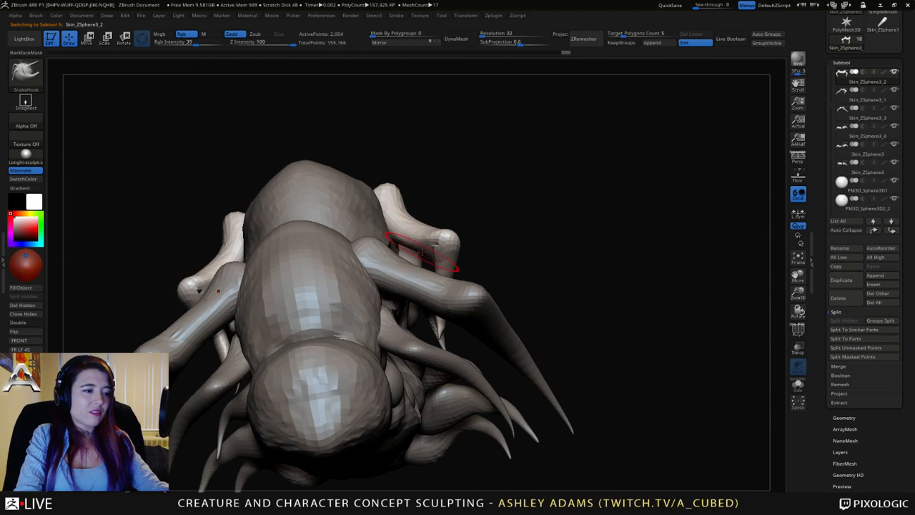
mouse_move(421, 250)
right_down()
mouse_move(419, 228)
mouse_move(400, 228)
mouse_move(412, 258)
mouse_move(469, 255)
mouse_move(434, 257)
right_up()
key(space)
key(space)
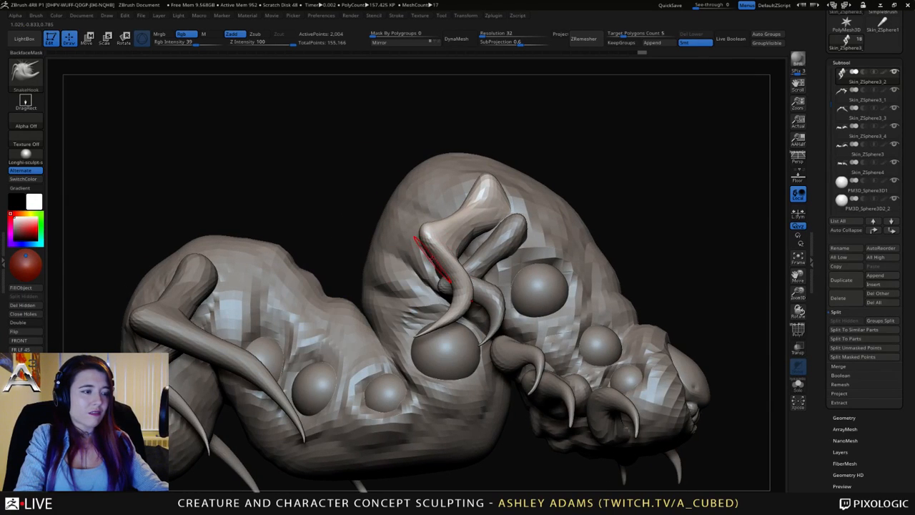
Build up the upper middle limb around its elbow with ClayBuildup.
key(b)
key(c)
key(b)
mouse_move(438, 273)
right_down()
mouse_move(451, 267)
mouse_move(429, 271)
mouse_move(444, 272)
right_up()
right_drag(412, 243, 475, 205)
Select the lower middle limb, turn on BackfaceMask, and build up its thin forearm with ClayBuildup.
alt+click(477, 264)
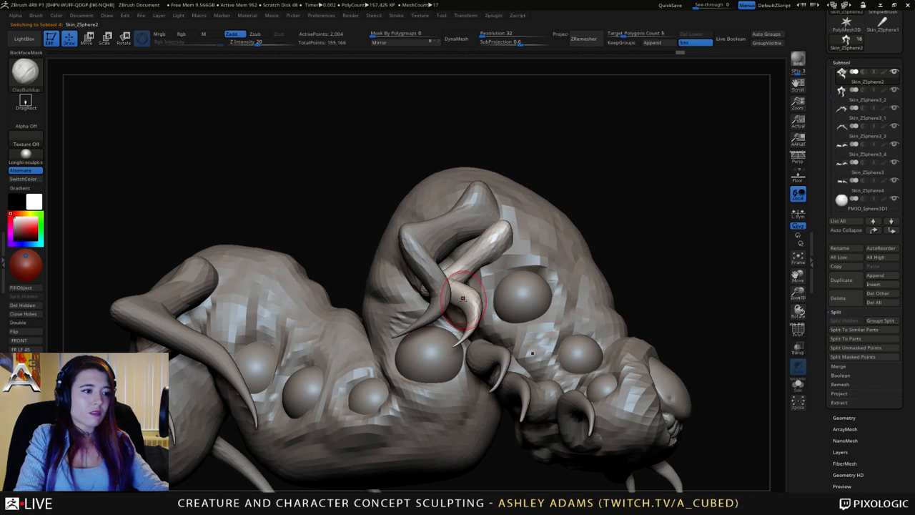
right_drag(398, 303, 447, 299)
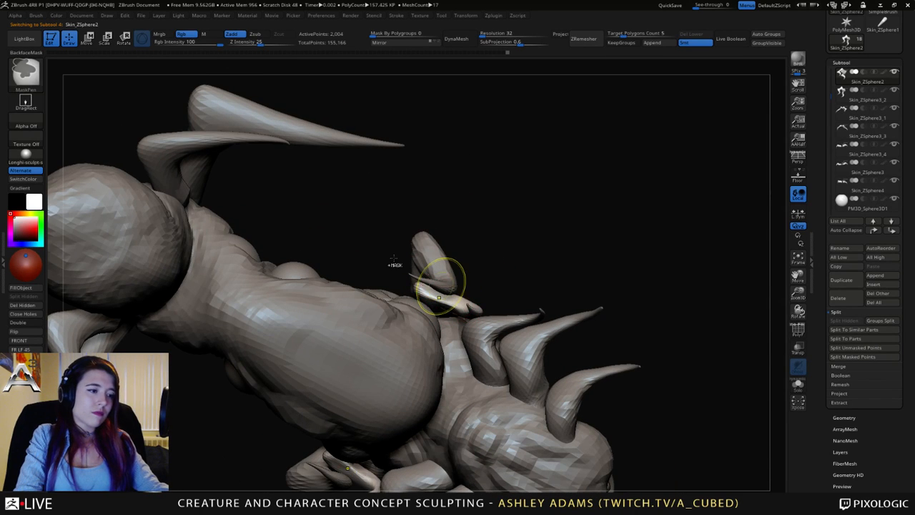
click(22, 54)
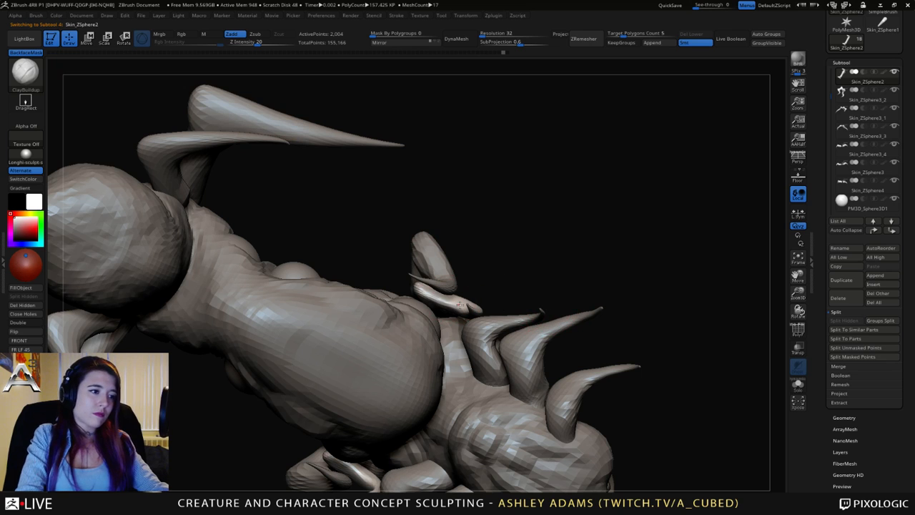
mouse_move(462, 306)
right_down()
mouse_move(444, 304)
mouse_move(464, 299)
right_up()
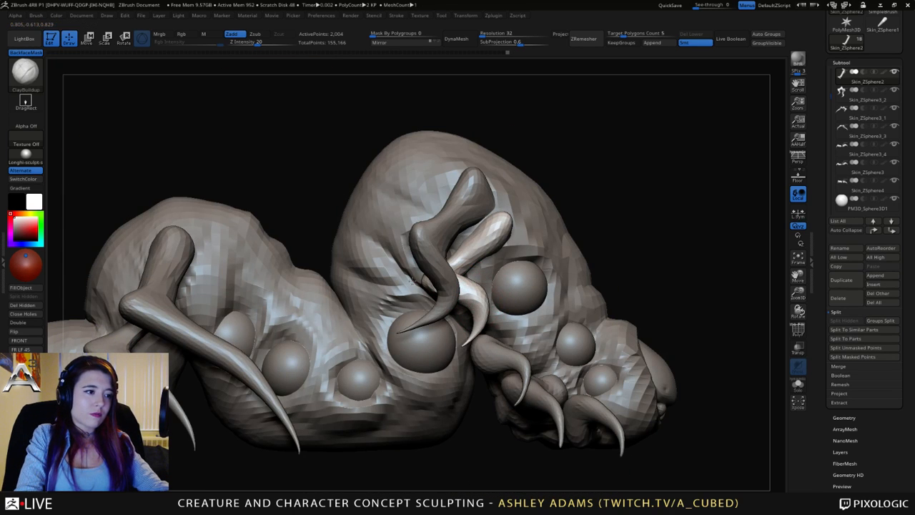
Refine the shoulder ends of the lower and upper middle limbs where they meet the front hump with SnakeHook.
key(b)
key(s)
key(h)
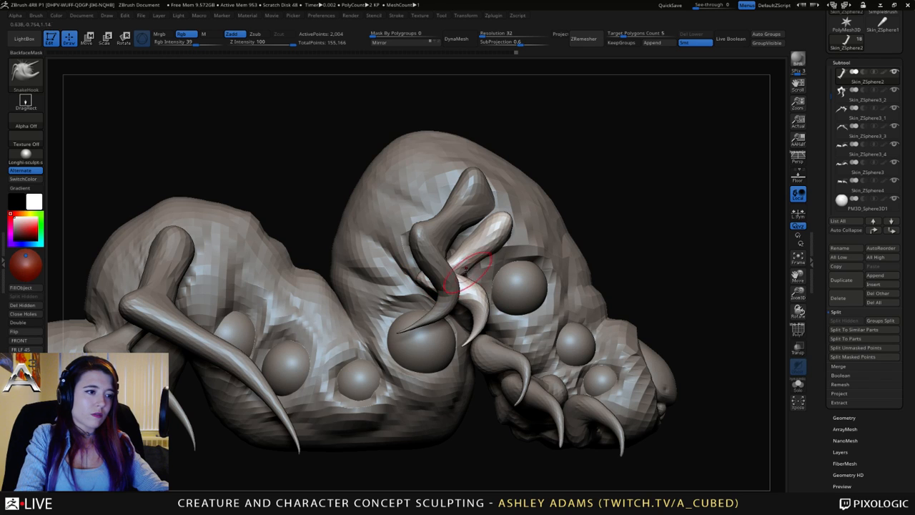
mouse_move(503, 251)
mouse_down()
mouse_move(511, 248)
mouse_move(489, 216)
mouse_up()
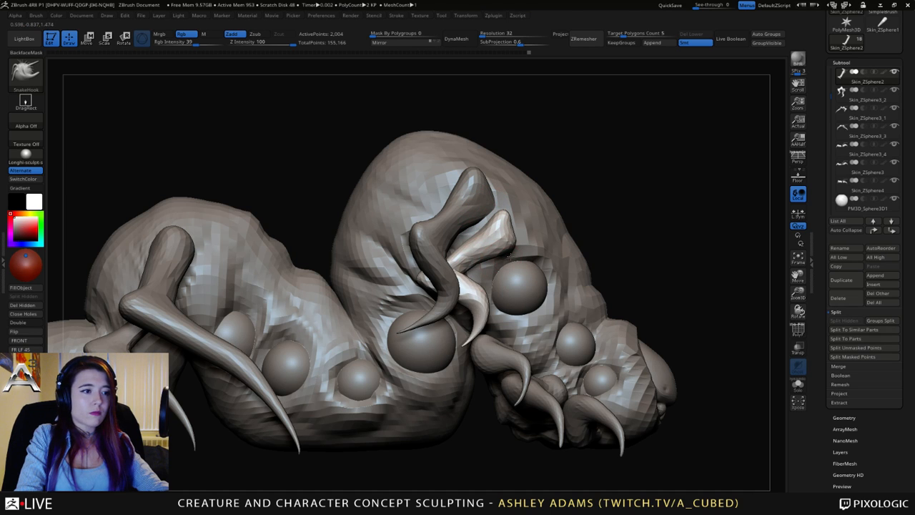
drag(514, 253, 514, 215)
alt+click(486, 202)
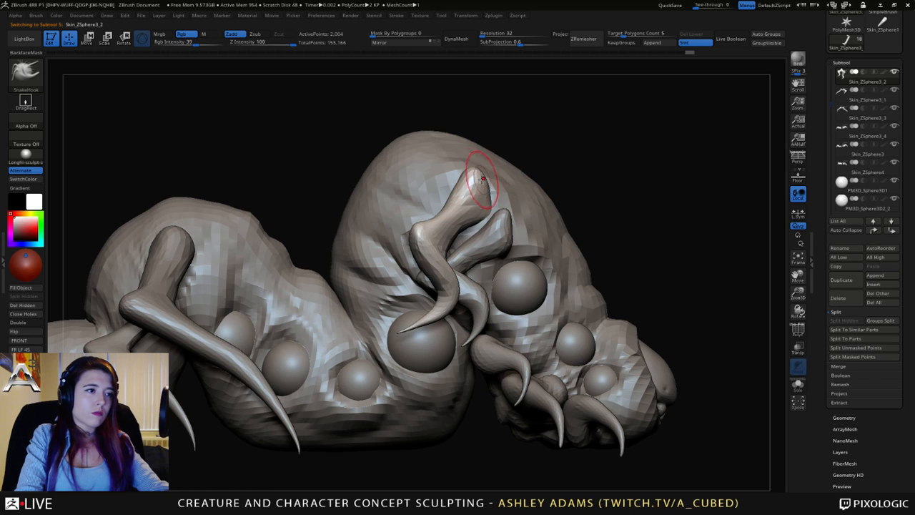
drag(469, 167, 466, 184)
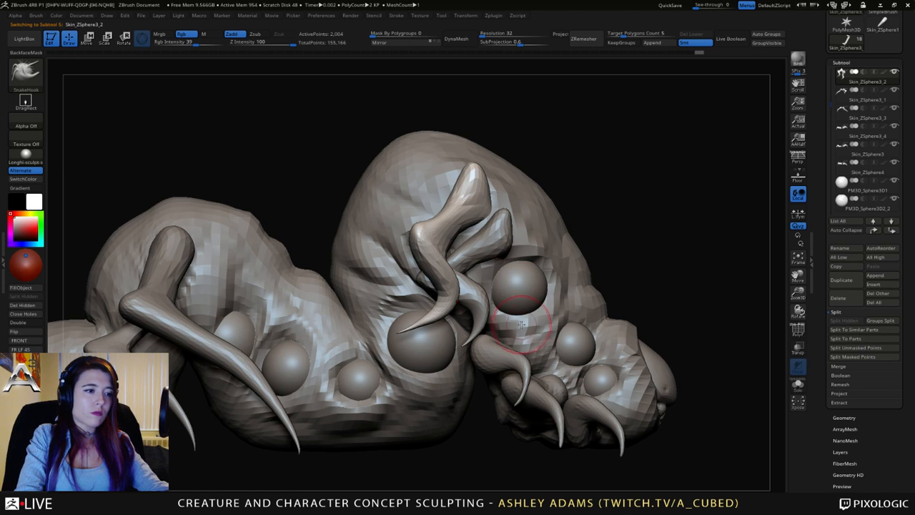
Resize the SnakeHook brush and adjust the curved claw tips of both middle limbs.
mouse_move(520, 324)
right_down()
mouse_move(475, 248)
mouse_move(486, 235)
right_up()
alt+click(570, 280)
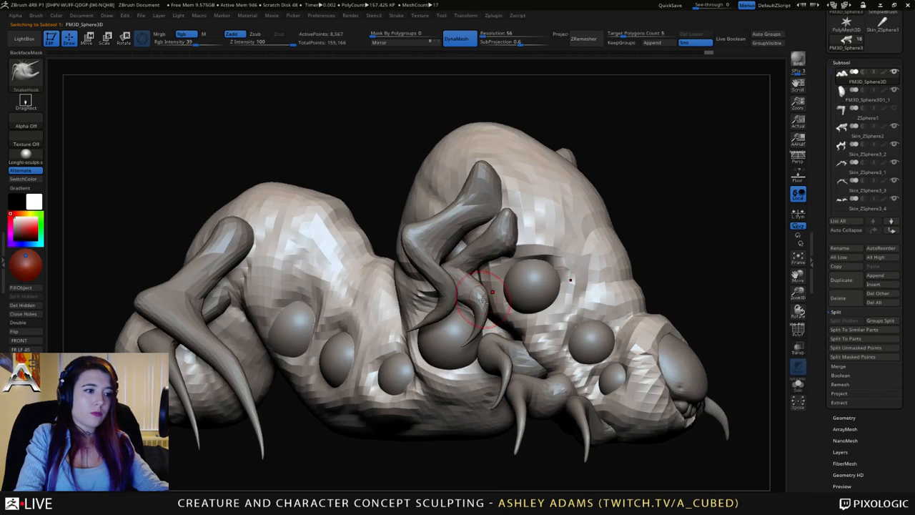
alt+click(482, 293)
right_drag(509, 284, 502, 306)
right_click(442, 374)
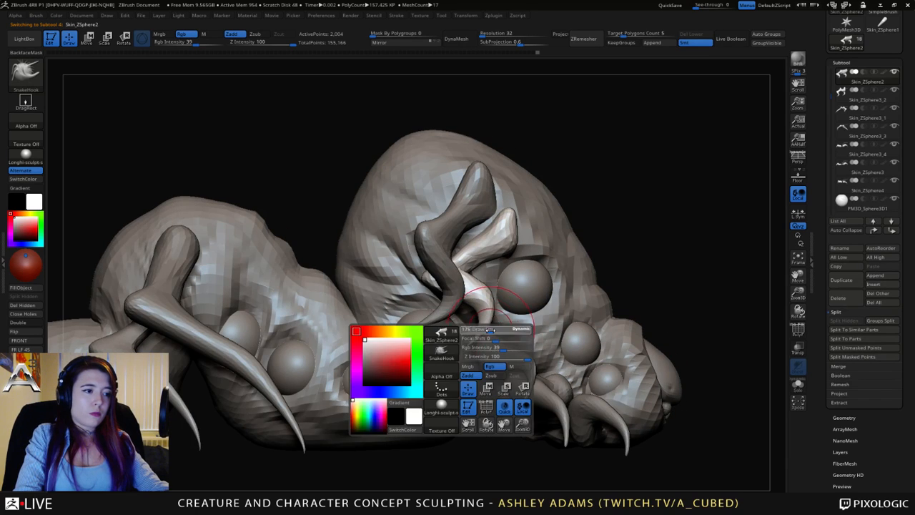
alt+click(425, 324)
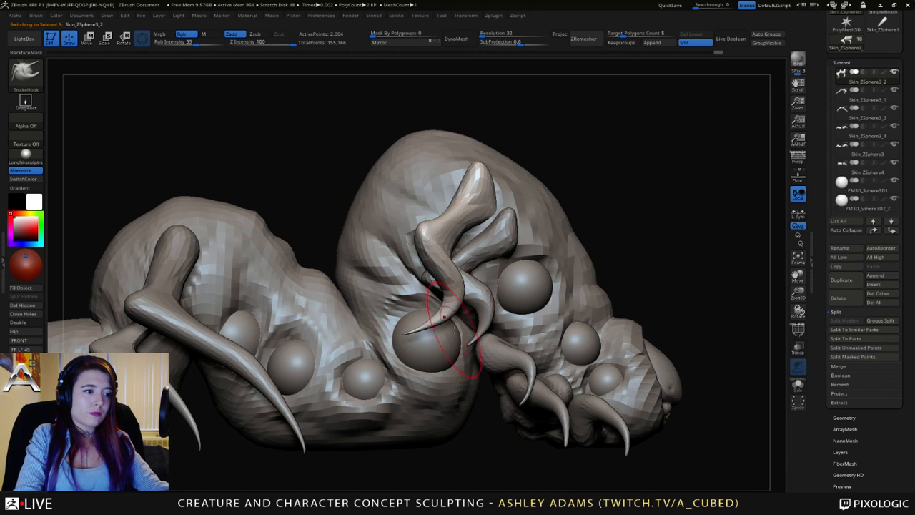
Select the lower middle limb again, readjust the brush size, and reshape its claw's curve with SnakeHook.
alt+click(470, 342)
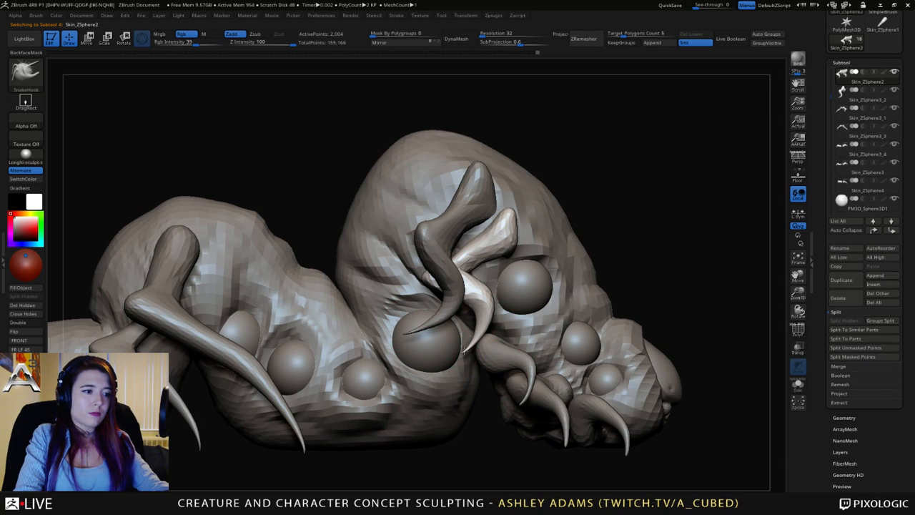
right_click(440, 366)
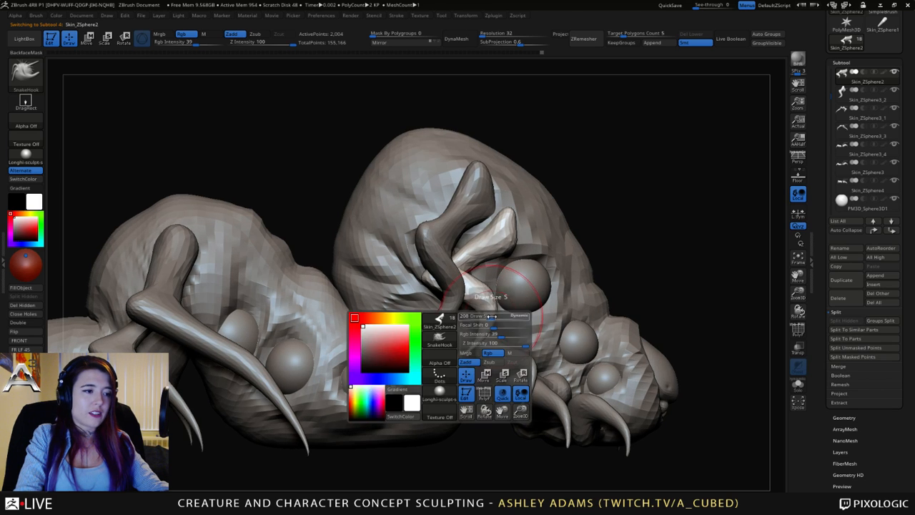
right_click(489, 309)
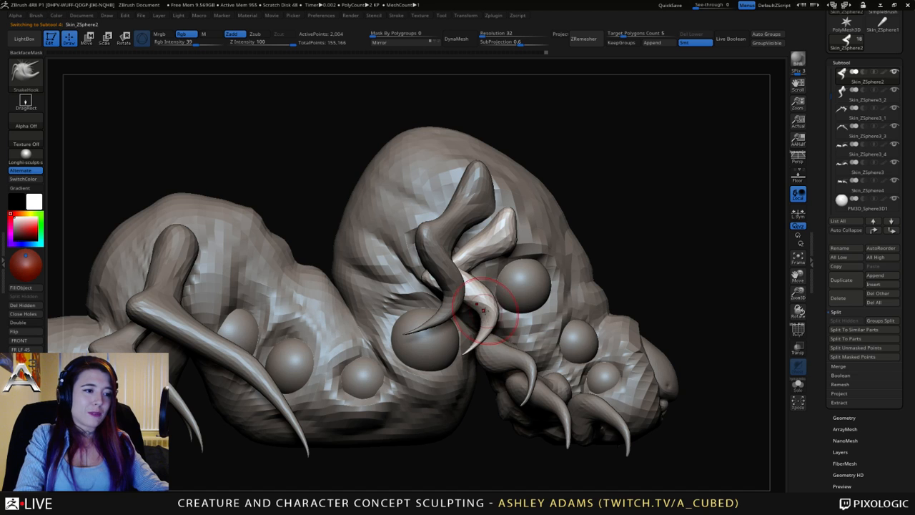
right_click(483, 309)
drag(460, 292, 495, 334)
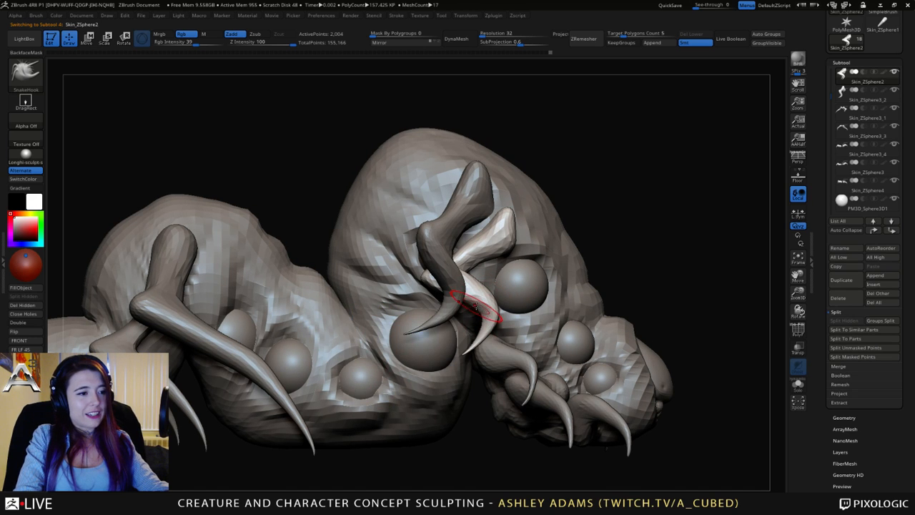
Select the rearmost of the small front limbs and thicken its upper section with the Inflate brush.
mouse_move(477, 306)
alt+right_down()
mouse_move(443, 281)
mouse_move(465, 266)
alt+right_up()
alt+click(357, 240)
key(b)
key(i)
key(n)
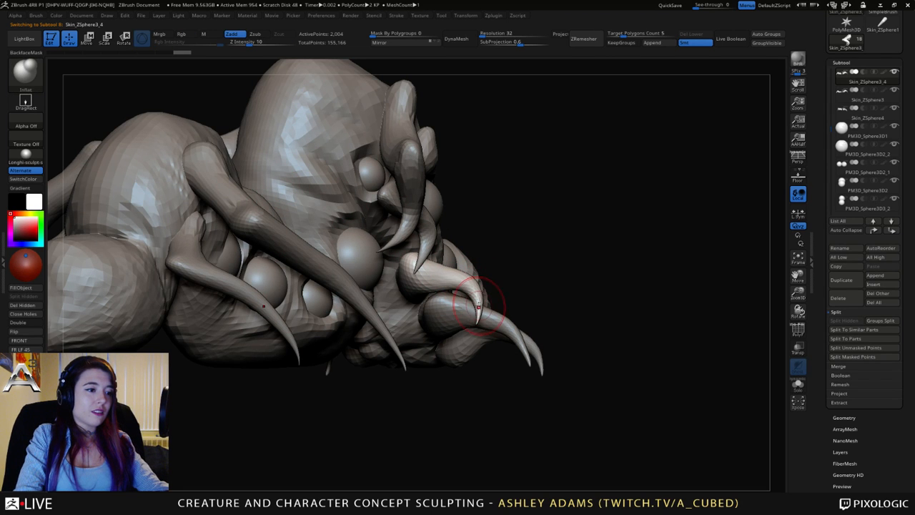
mouse_move(455, 303)
right_down()
mouse_move(451, 294)
mouse_move(461, 299)
right_up()
drag(432, 279, 455, 266)
mouse_move(438, 275)
right_down()
mouse_move(482, 284)
mouse_move(452, 265)
mouse_move(439, 266)
mouse_move(438, 282)
mouse_move(475, 296)
right_up()
Reshape the claw of the rearmost small front limb with SnakeHook.
key(b)
key(s)
key(h)
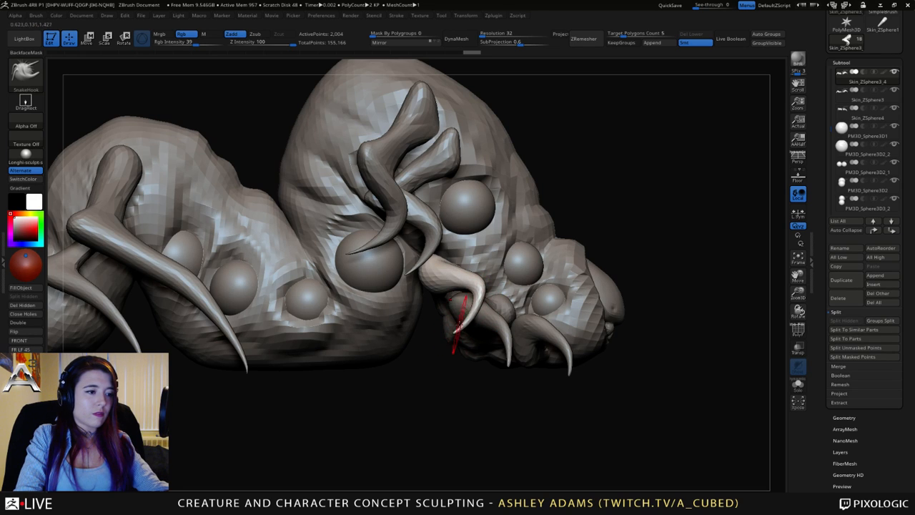
mouse_move(467, 319)
shift+mouse_down()
mouse_move(475, 296)
mouse_move(482, 320)
shift+mouse_up()
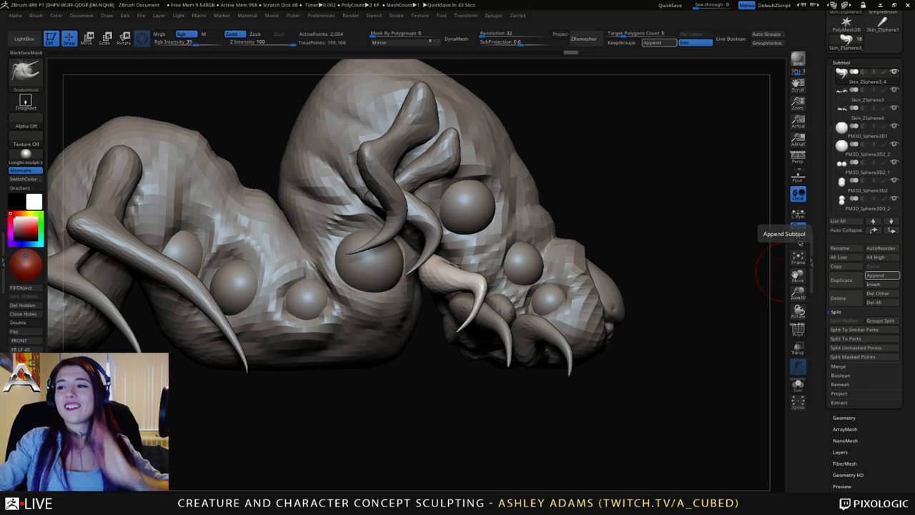
drag(730, 276, 586, 276)
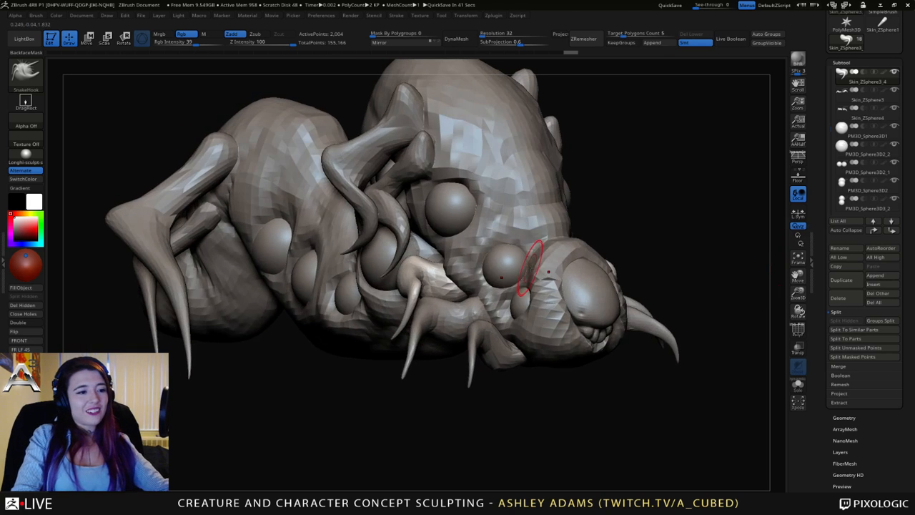
Build up the bend of the rearmost small front limb with ClayBuildup.
drag(387, 400, 397, 372)
key(b)
key(c)
key(b)
drag(405, 287, 406, 281)
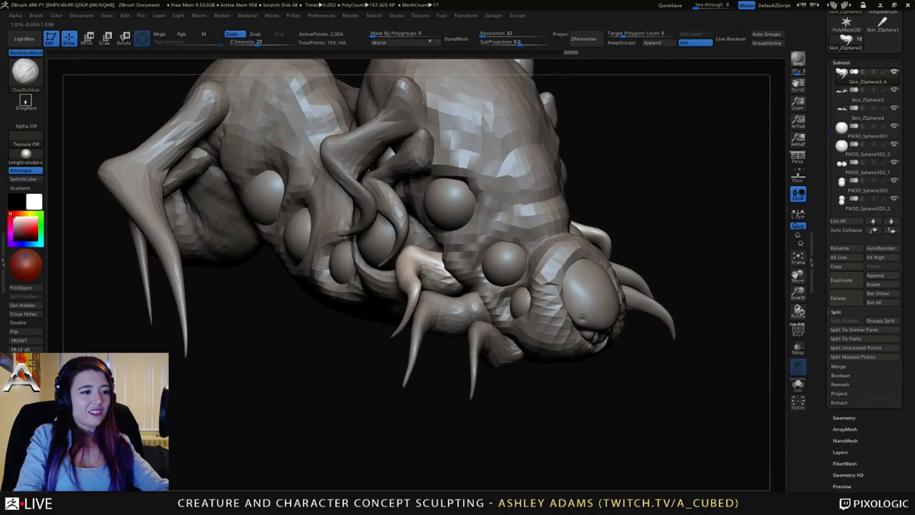
mouse_move(402, 267)
right_down()
mouse_move(429, 271)
mouse_move(408, 265)
mouse_move(411, 301)
mouse_move(400, 304)
mouse_move(422, 299)
mouse_move(413, 289)
mouse_move(436, 286)
right_up()
Select the middle of the small front limbs and add volume to its bend with ClayBuildup.
alt+click(458, 311)
right_drag(480, 312, 468, 311)
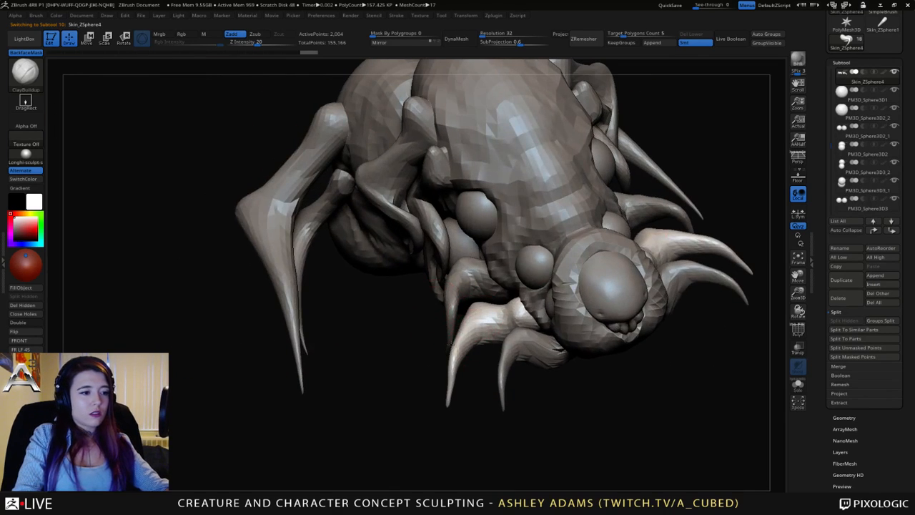
right_drag(455, 346, 455, 383)
key(b)
key(s)
key(h)
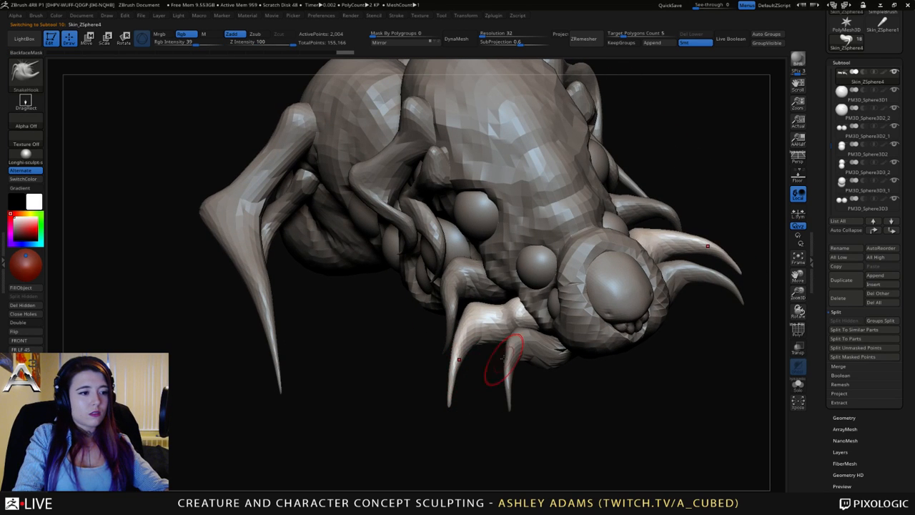
key(b)
key(c)
key(b)
drag(449, 349, 474, 305)
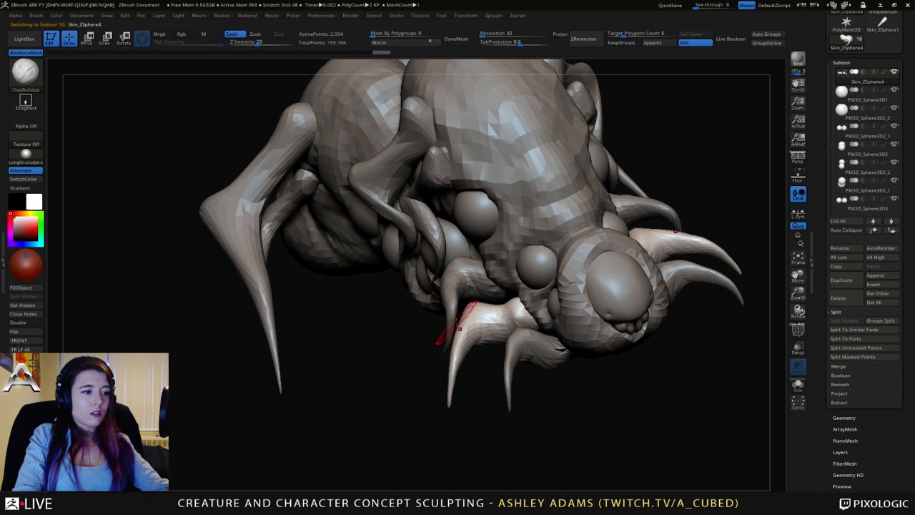
Refine the curve of the middle small front limb from the side with SnakeHook.
mouse_move(460, 317)
right_down()
mouse_move(479, 338)
mouse_move(503, 341)
right_up()
key(b)
key(s)
key(h)
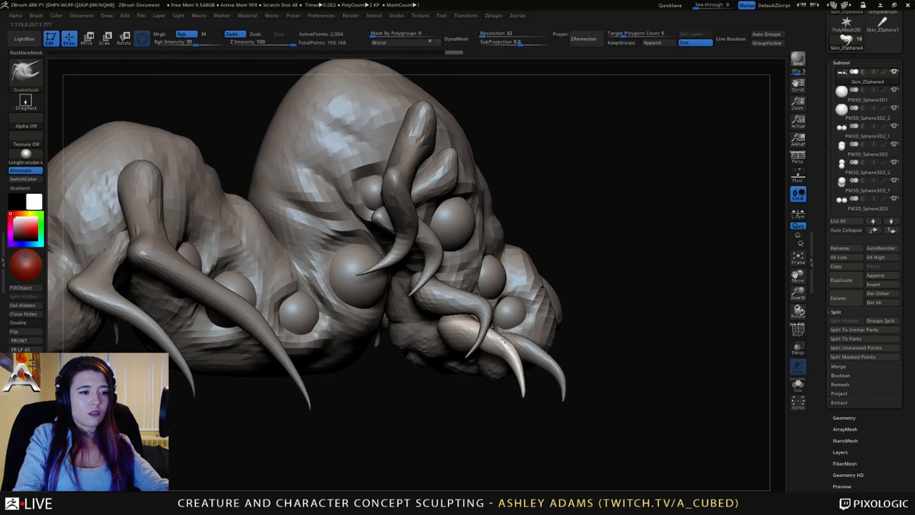
right_click(503, 341)
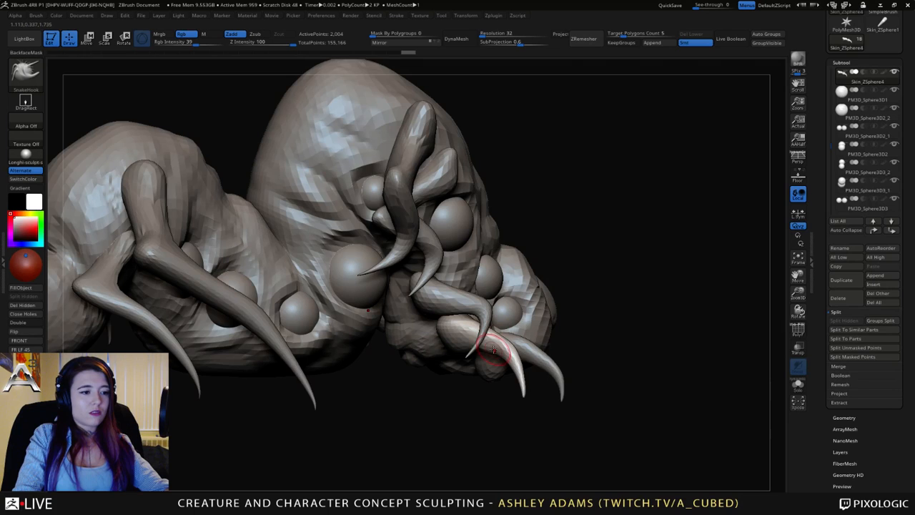
right_drag(504, 340, 460, 345)
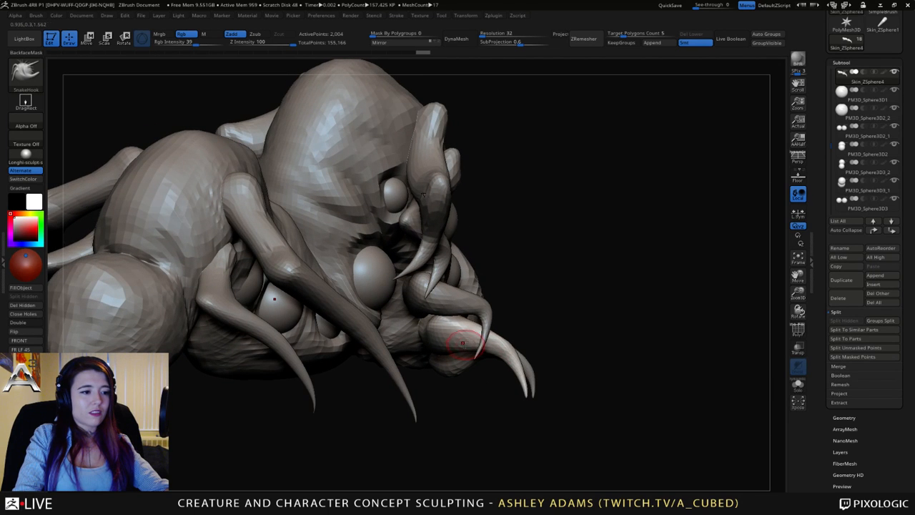
right_click(463, 343)
Check the shapes of the rearmost and foremost small front limbs, selecting each in turn.
alt+click(466, 292)
right_drag(466, 293, 501, 296)
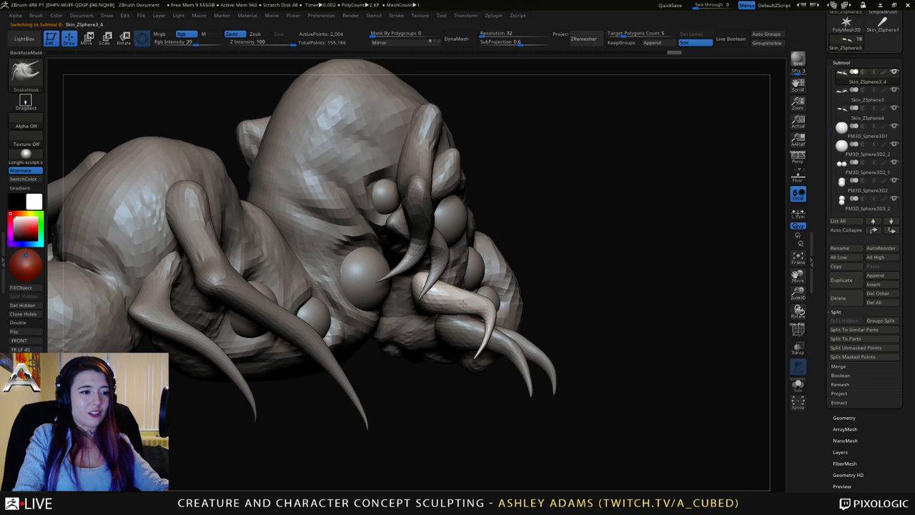
alt+right_drag(560, 284, 445, 331)
alt+click(432, 335)
right_click(443, 332)
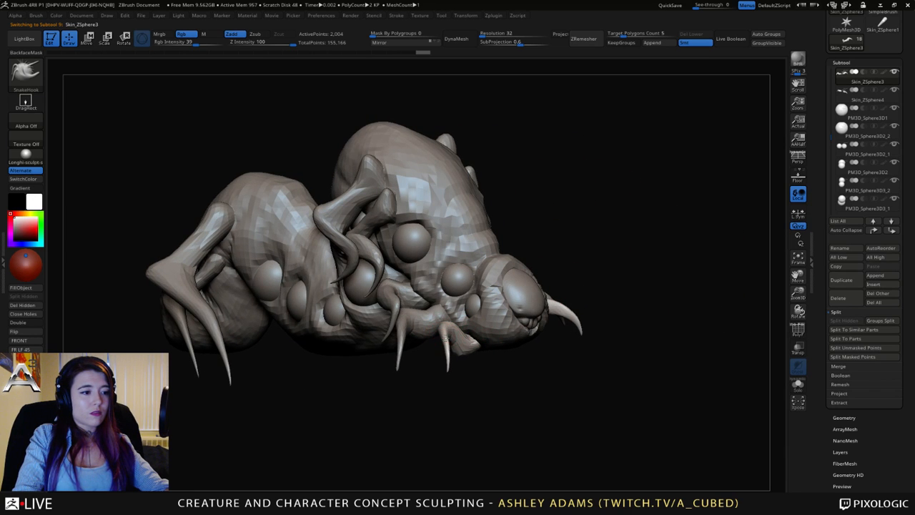
key(shift)
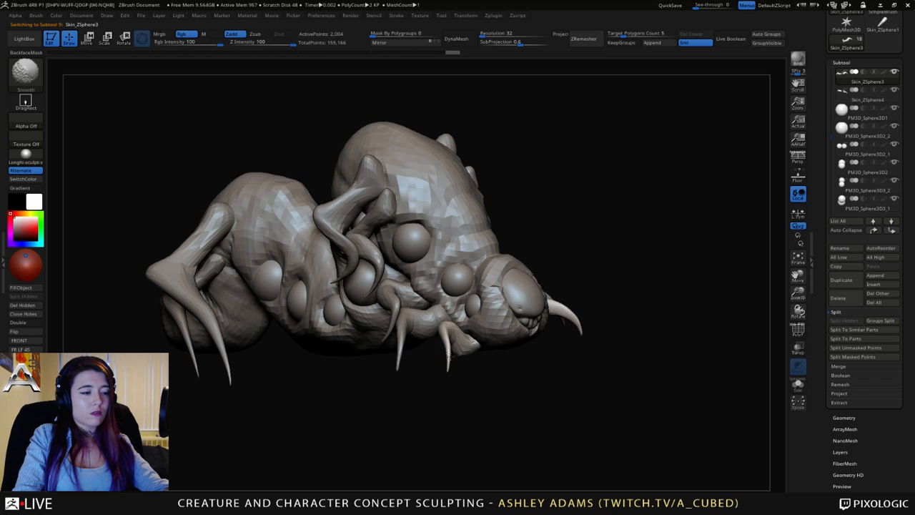
mouse_move(445, 334)
right_down()
mouse_move(459, 306)
mouse_move(474, 301)
mouse_move(547, 303)
mouse_move(487, 306)
mouse_move(492, 285)
mouse_move(401, 279)
right_up()
key(space)
Select the upper hind limbs, scale them up with the gizmo at their shoulders, and fine-tune their width and placement.
mouse_move(403, 274)
right_down()
mouse_move(424, 276)
mouse_move(339, 277)
mouse_move(443, 261)
right_up()
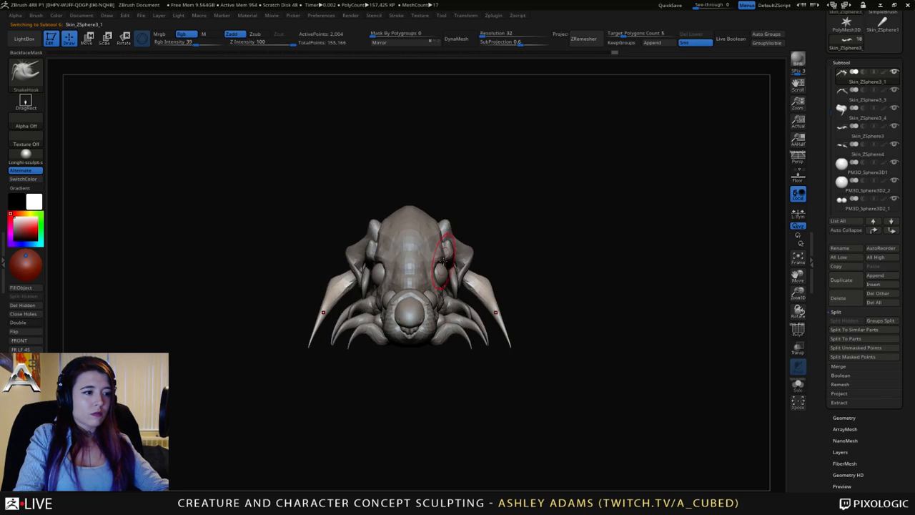
right_drag(497, 282, 472, 357)
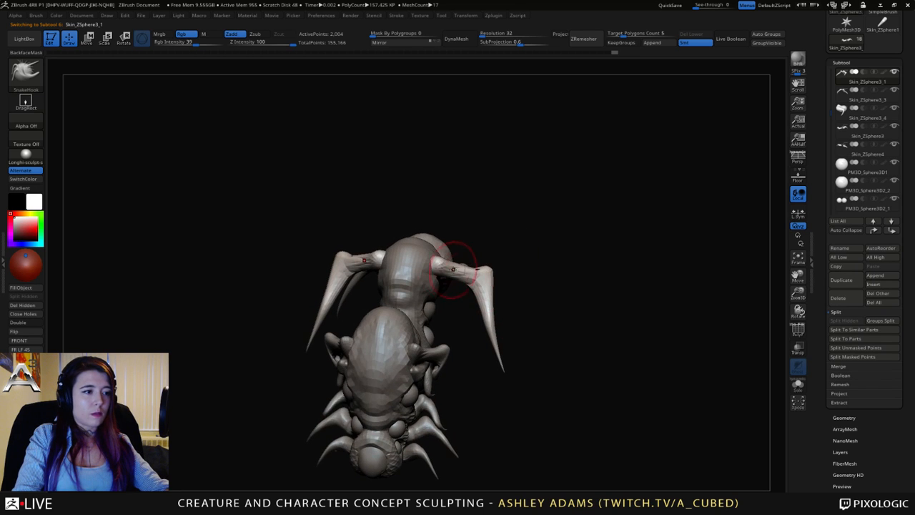
key(w)
mouse_move(475, 284)
right_down()
mouse_move(513, 259)
mouse_move(453, 313)
right_up()
right_click(453, 313)
key(q)
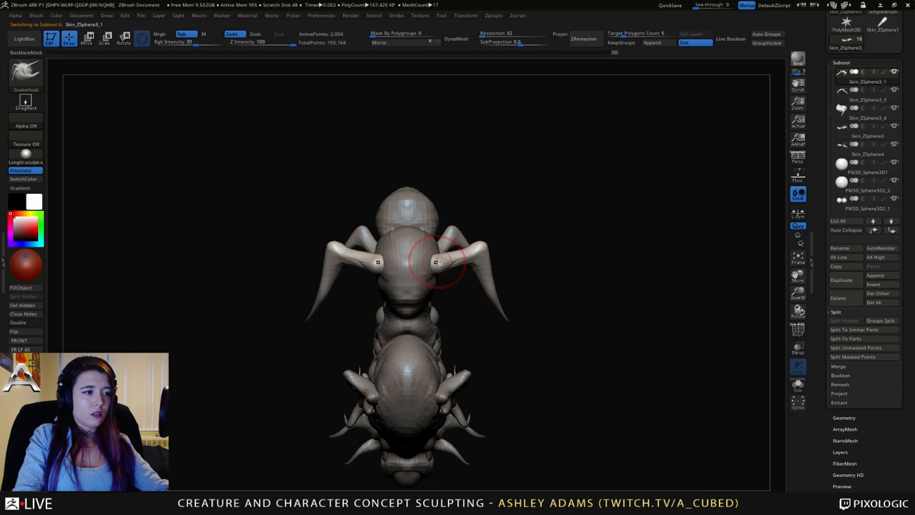
key(w)
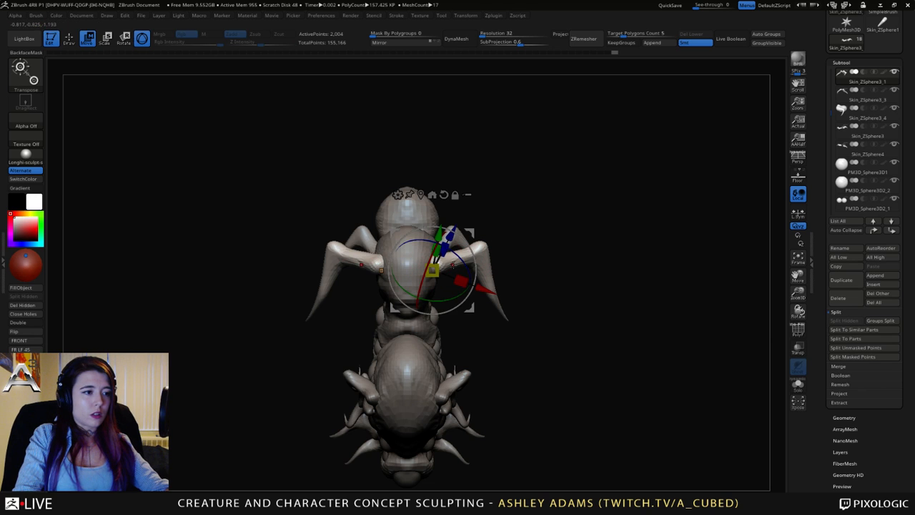
drag(432, 270, 486, 226)
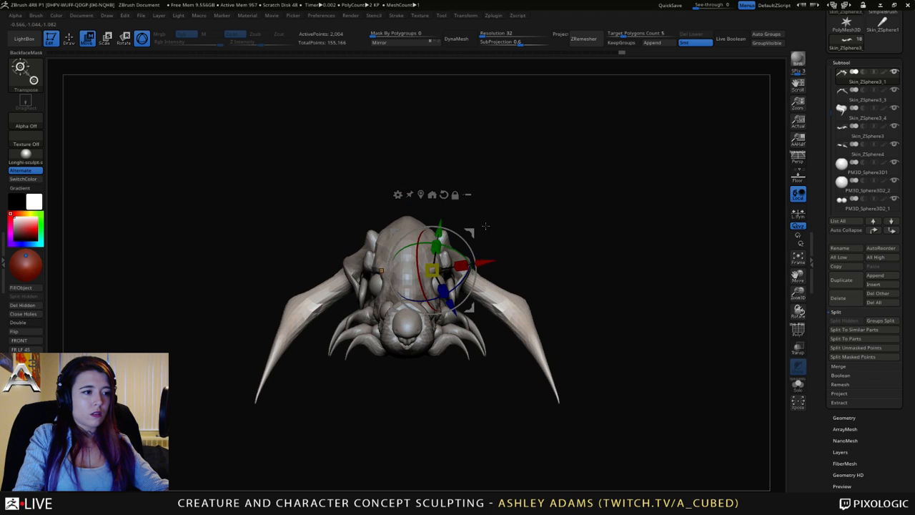
drag(462, 265, 495, 267)
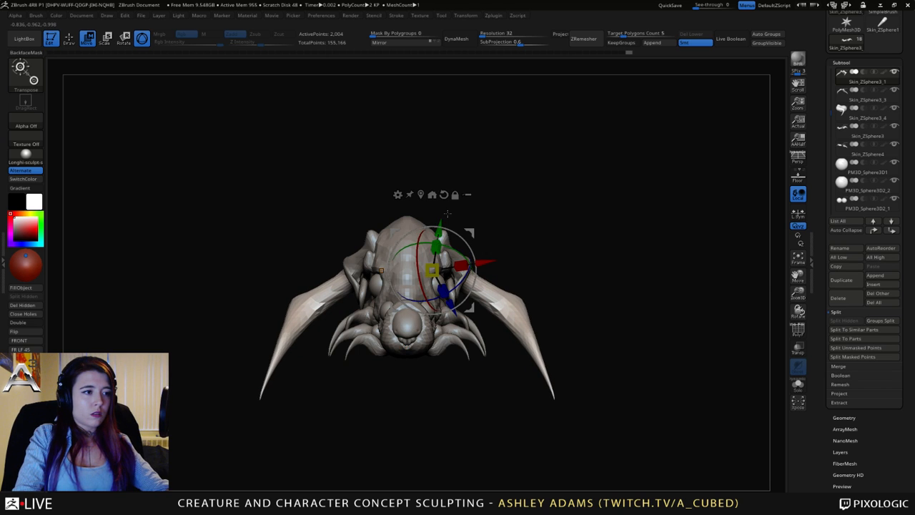
drag(469, 236, 478, 245)
mouse_move(531, 193)
mouse_down()
mouse_move(613, 198)
mouse_move(583, 206)
mouse_move(603, 212)
mouse_move(578, 204)
mouse_move(575, 231)
mouse_up()
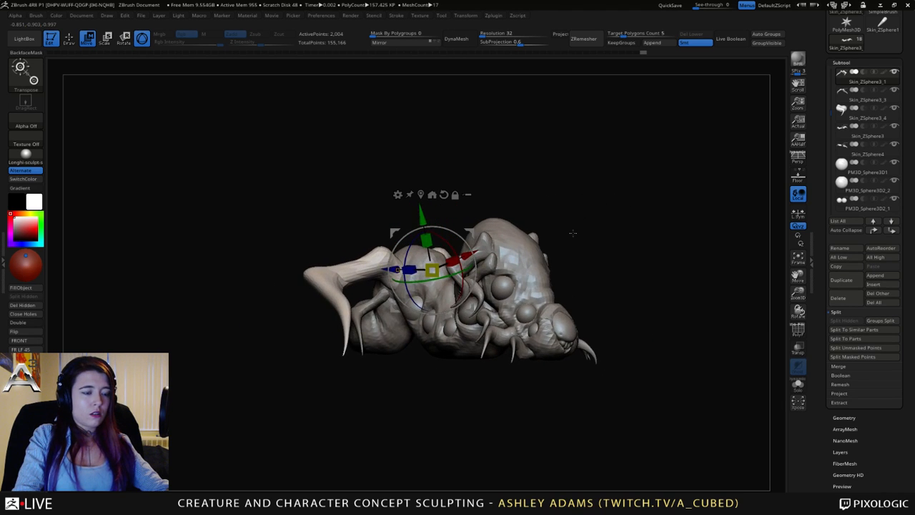
Select the lower hind limbs, enlarge them with the gizmo, and rotate them by about -2.9 degrees.
key(q)
alt+click(381, 299)
shift+drag(343, 214, 408, 218)
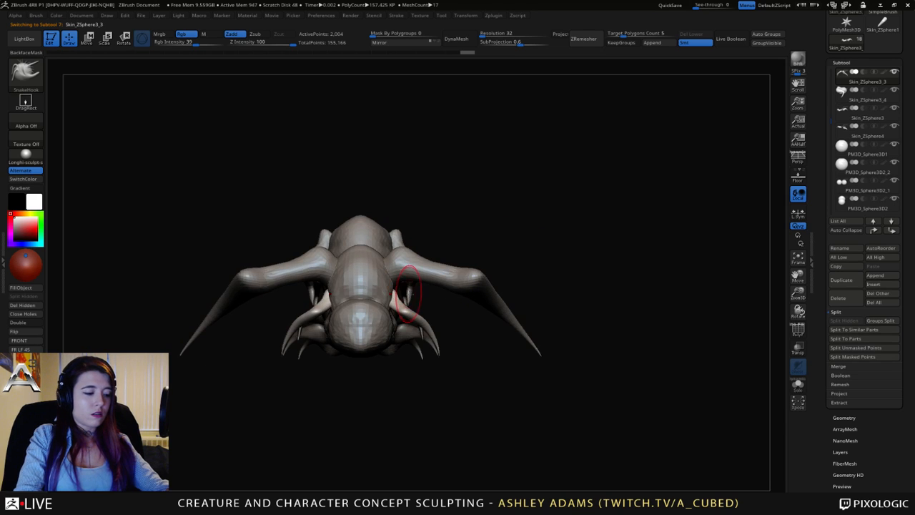
key(w)
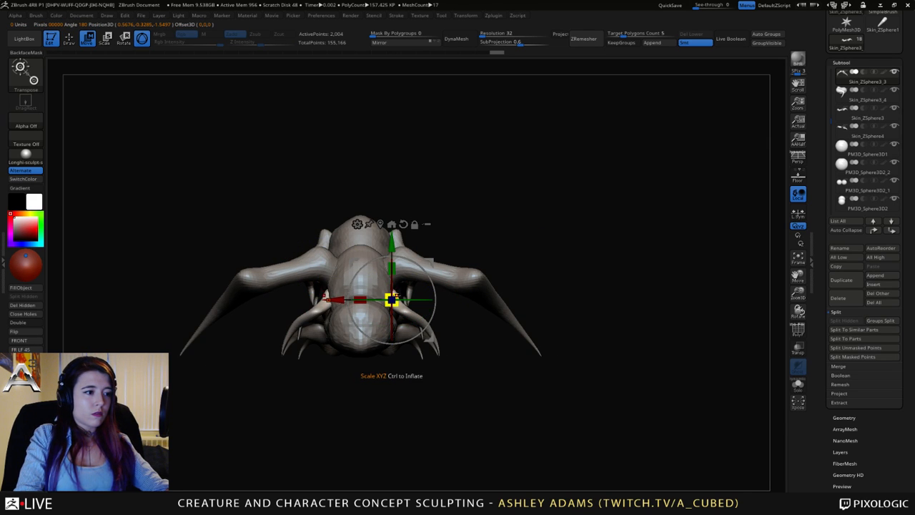
mouse_move(392, 301)
mouse_down()
mouse_move(427, 296)
mouse_move(415, 292)
mouse_move(451, 266)
mouse_move(500, 254)
mouse_move(399, 250)
mouse_up()
key(q)
key(w)
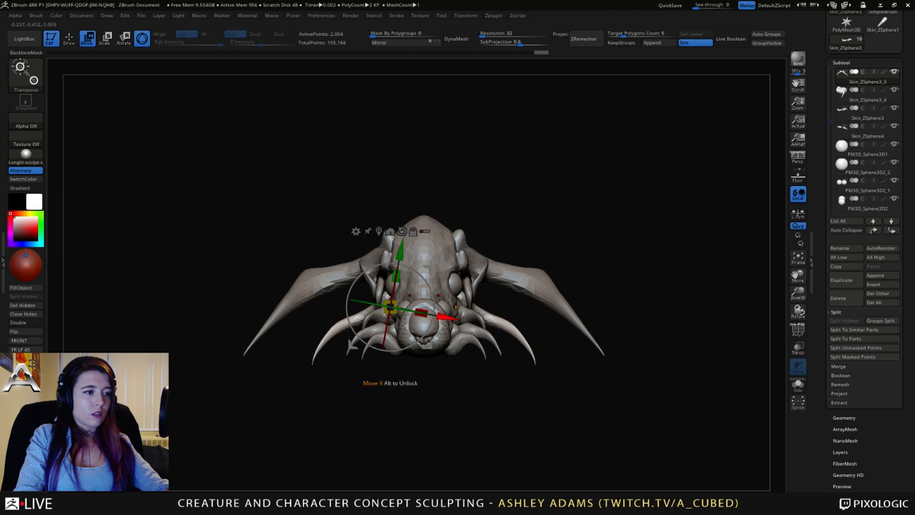
mouse_move(474, 306)
right_down()
mouse_move(457, 302)
mouse_move(469, 303)
right_up()
drag(434, 302, 432, 300)
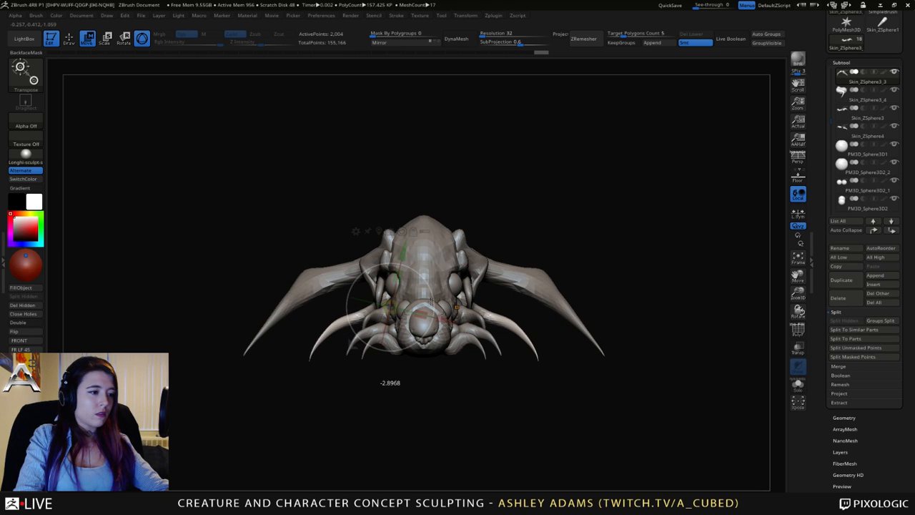
Select the middle small front limbs, reset the gizmo orientation, and rotate the limbs slightly in the screen plane.
key(q)
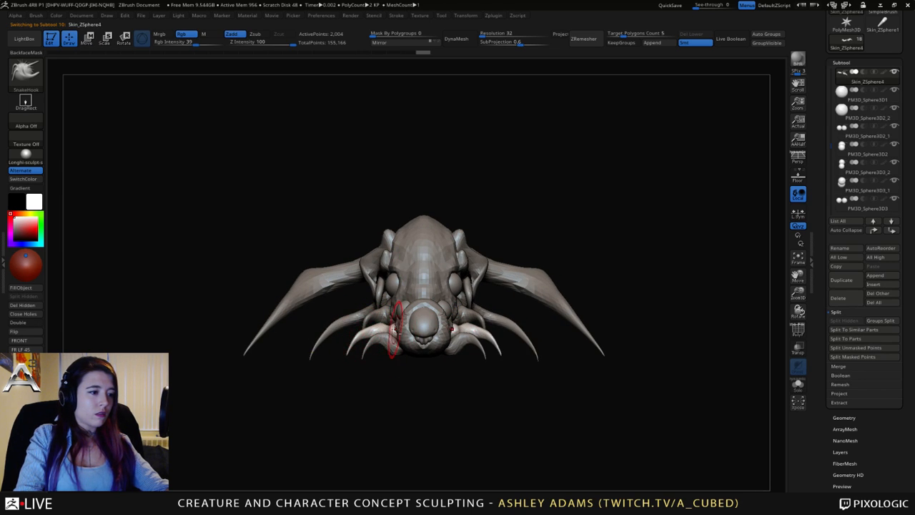
alt+click(394, 331)
key(w)
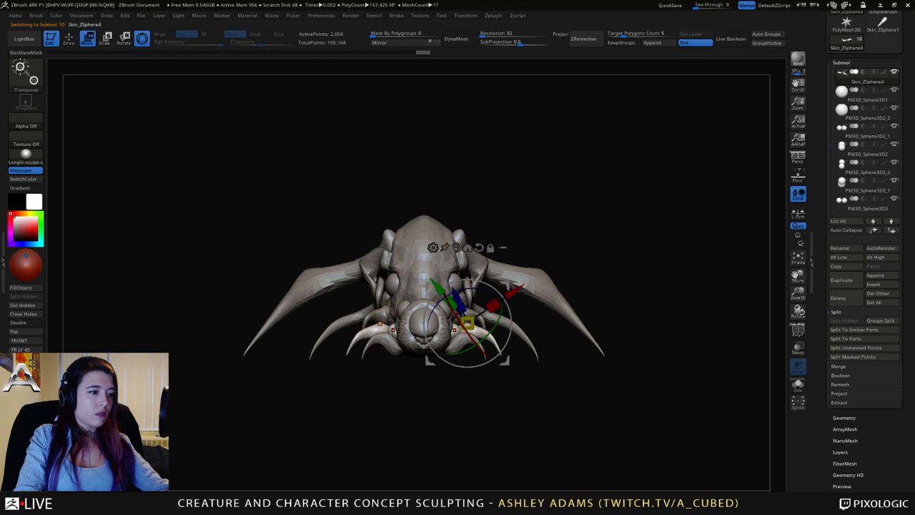
alt+click(406, 255)
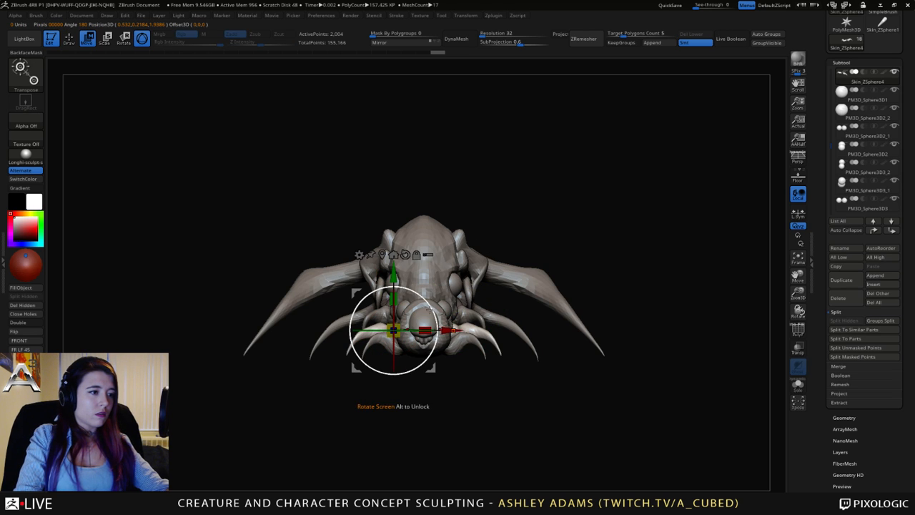
drag(431, 313, 429, 309)
key(q)
Readjust the SnakeHook brush size while inspecting the middle small front limbs from the side and underside.
right_drag(607, 290, 308, 279)
key(space)
drag(437, 273, 443, 273)
mouse_move(322, 280)
right_down()
mouse_move(439, 273)
mouse_move(490, 288)
mouse_move(479, 297)
mouse_move(481, 286)
mouse_move(458, 315)
mouse_move(444, 355)
mouse_move(446, 341)
mouse_move(463, 362)
mouse_move(429, 266)
right_up()
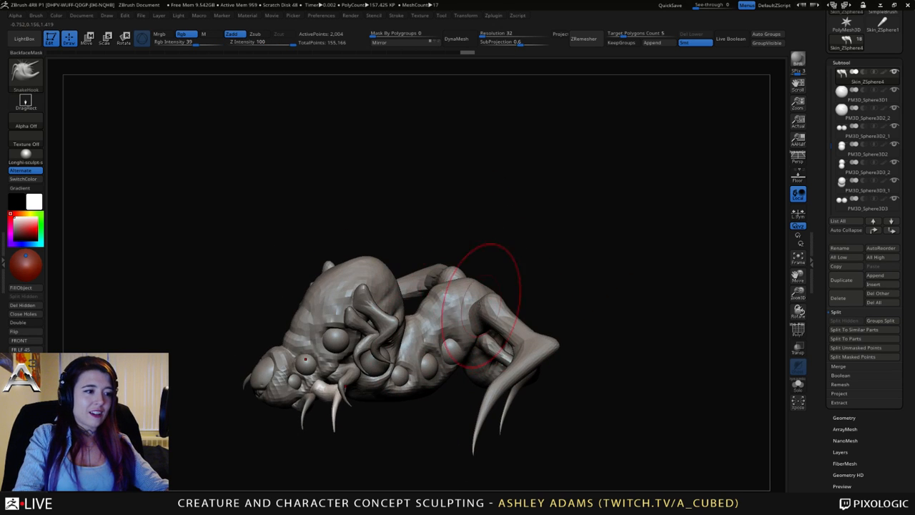
right_drag(417, 233, 402, 257)
key(space)
click(409, 311)
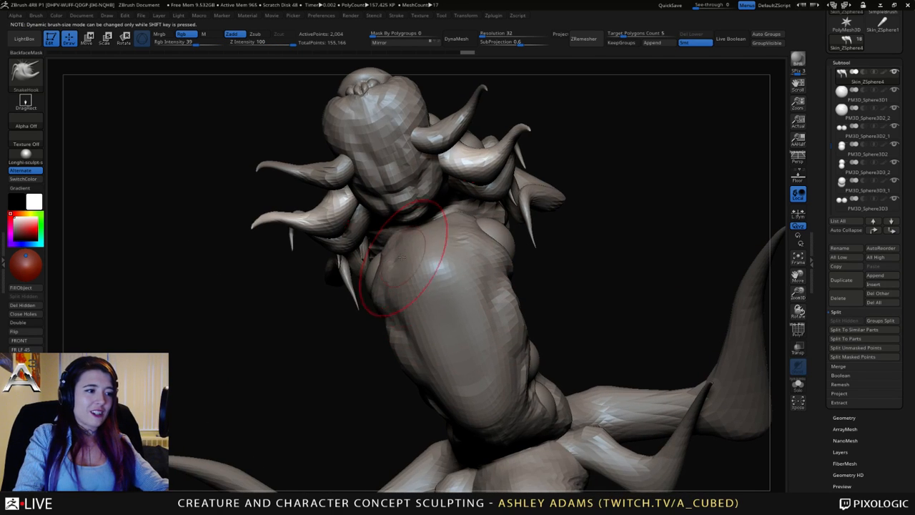
key(space)
drag(419, 255, 411, 256)
right_drag(435, 279, 422, 329)
Select the main body and carve a central groove along the underside of the head with DamStandard.
alt+click(386, 159)
key(b)
key(d)
key(s)
mouse_move(386, 159)
right_down()
mouse_move(368, 126)
mouse_move(378, 129)
right_up()
key(space)
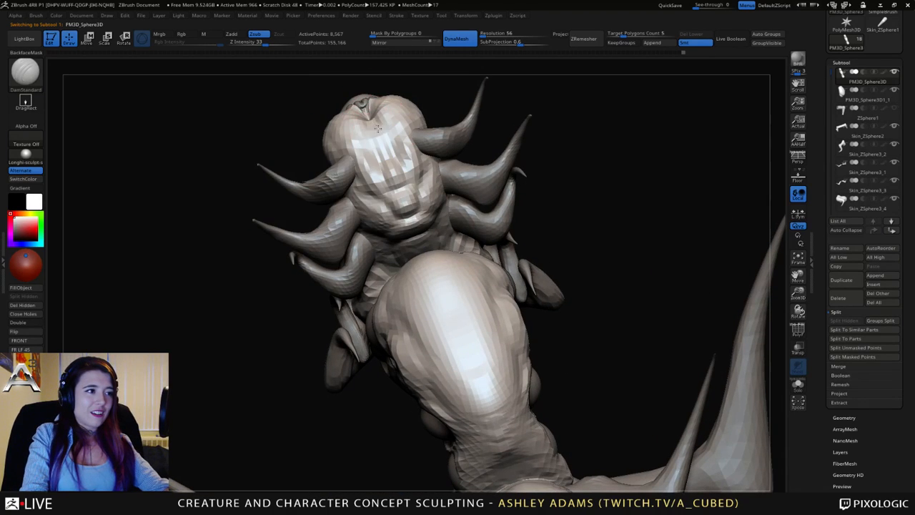
drag(377, 129, 414, 240)
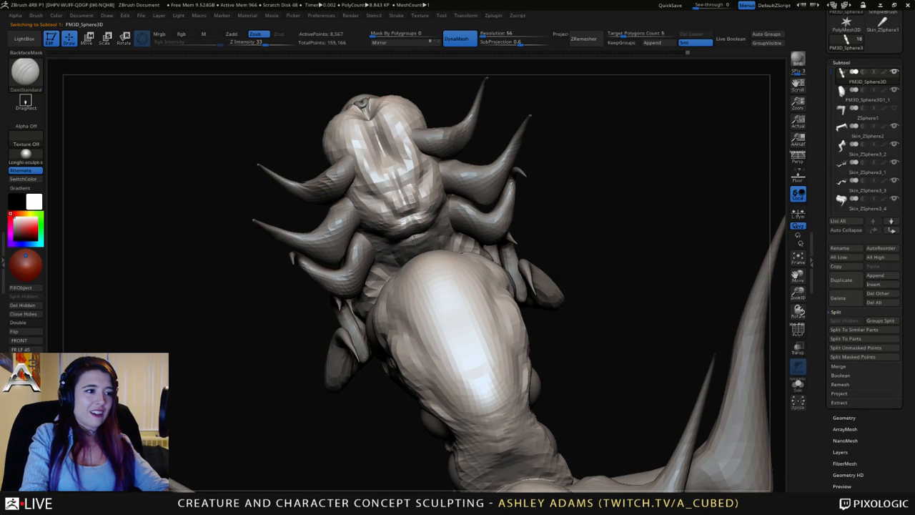
right_drag(386, 196, 419, 251)
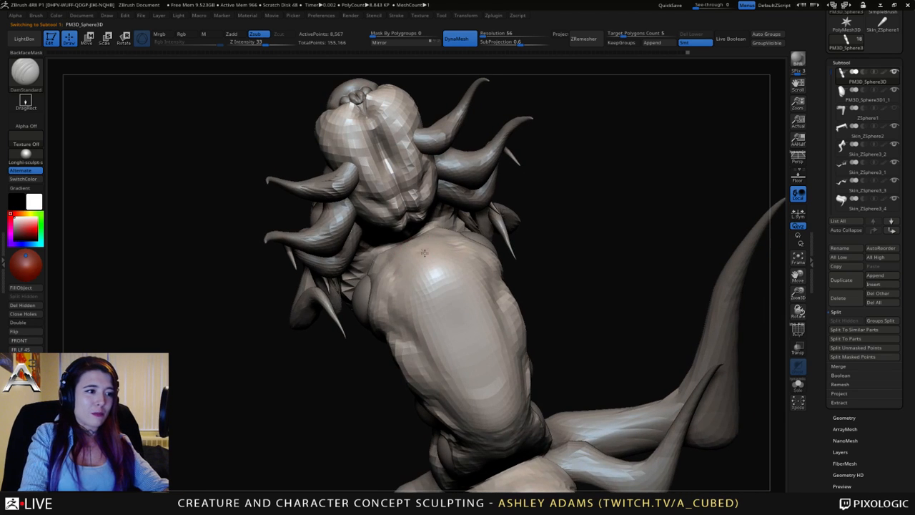
Carve a matching central groove down the belly of the front hump with DamStandard.
mouse_move(424, 252)
mouse_down()
mouse_move(461, 314)
mouse_move(449, 303)
mouse_move(493, 404)
mouse_up()
mouse_move(465, 334)
mouse_down()
mouse_move(419, 251)
mouse_move(465, 337)
mouse_up()
mouse_move(466, 337)
ctrl+right_down()
mouse_move(458, 286)
mouse_move(427, 271)
mouse_move(462, 276)
mouse_move(439, 194)
mouse_move(403, 292)
mouse_move(434, 265)
mouse_move(436, 250)
mouse_move(451, 250)
ctrl+right_up()
Deepen the central grooves beneath the head and front hump symmetrically with DamStandard.
key(b)
key(s)
key(h)
key(b)
key(d)
key(s)
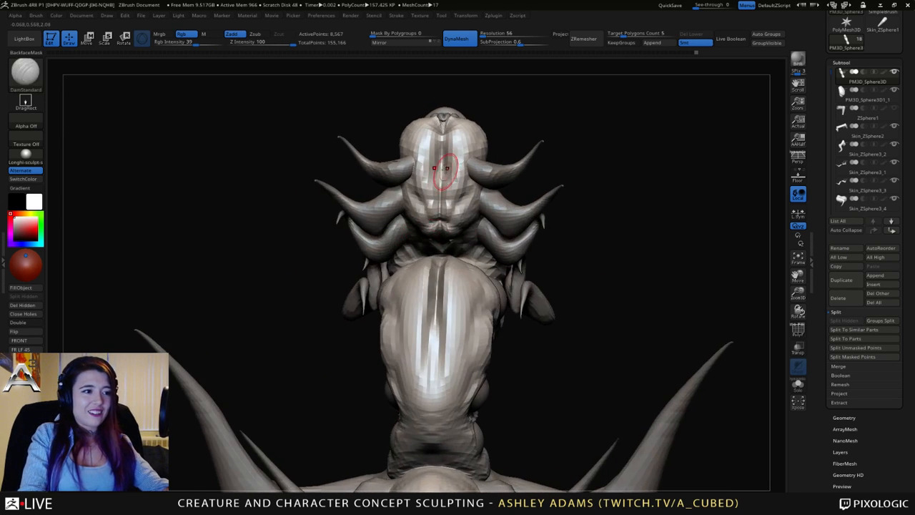
key(space)
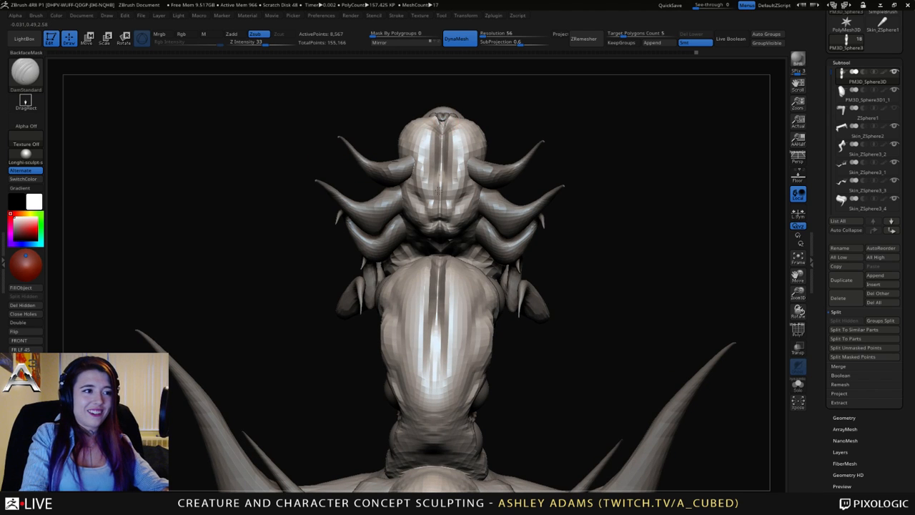
right_drag(437, 251, 456, 293)
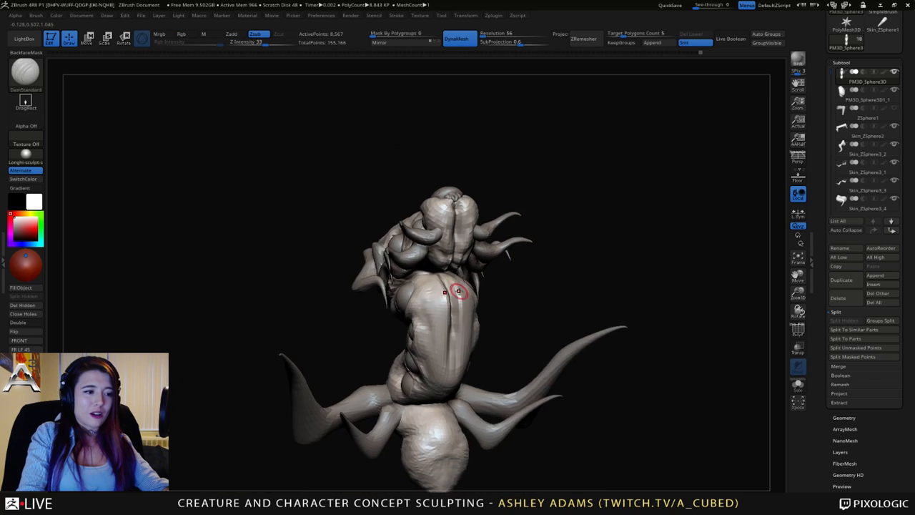
right_drag(459, 369, 426, 281)
Select the main body and adjust the SnakeHook brush size for shaping the lower face.
right_click(416, 341)
mouse_move(416, 340)
right_down()
mouse_move(390, 282)
mouse_move(360, 319)
mouse_move(386, 309)
mouse_move(427, 317)
mouse_move(493, 272)
mouse_move(499, 250)
mouse_move(409, 345)
mouse_move(438, 280)
mouse_move(397, 288)
mouse_move(420, 297)
mouse_move(383, 327)
right_up()
right_click(493, 272)
alt+click(427, 284)
right_click(421, 296)
key(b)
key(s)
key(h)
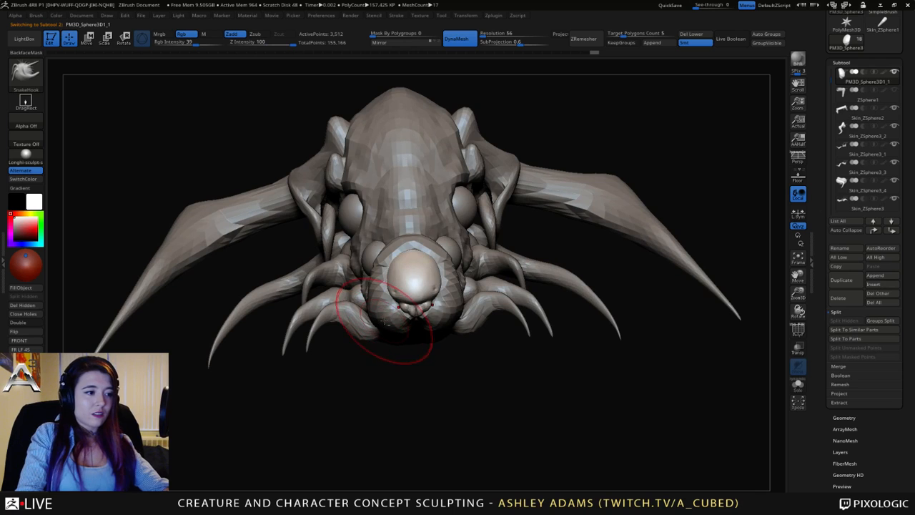
alt+click(386, 323)
right_click(377, 331)
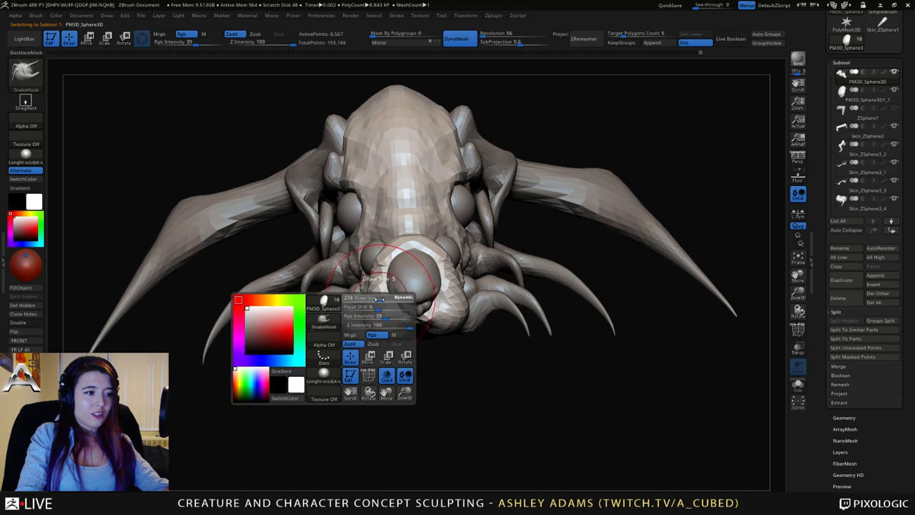
right_drag(377, 331, 369, 289)
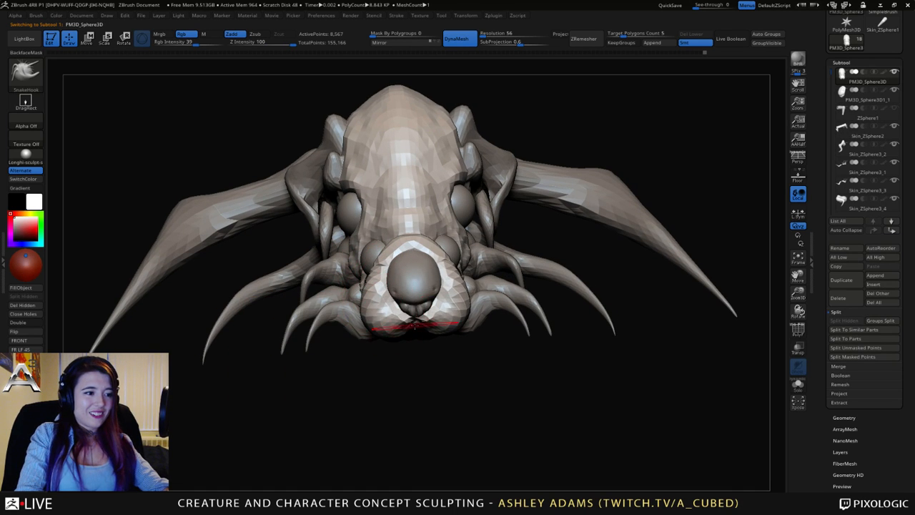
Carve the cleft between the cheeks just beneath the mouth with DamStandard.
right_click(415, 326)
right_drag(415, 325, 427, 152)
key(b)
key(c)
key(b)
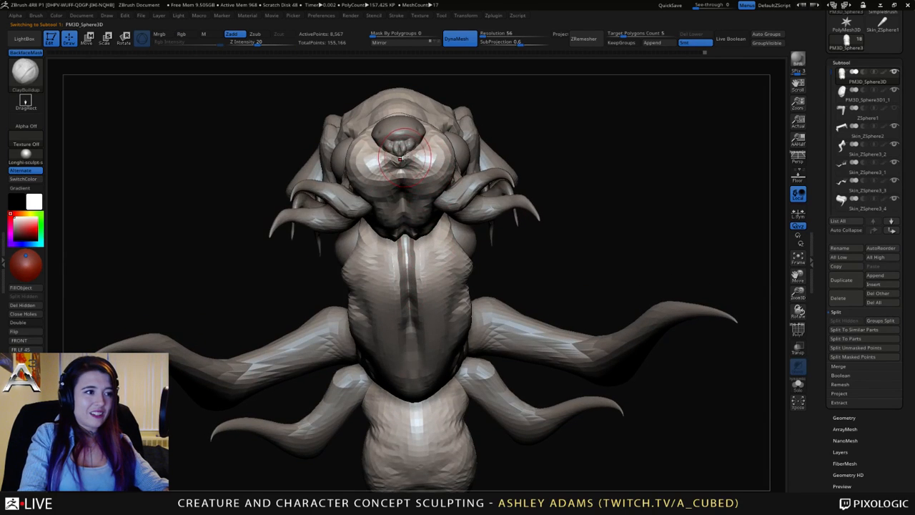
right_click(402, 158)
key(b)
key(d)
key(s)
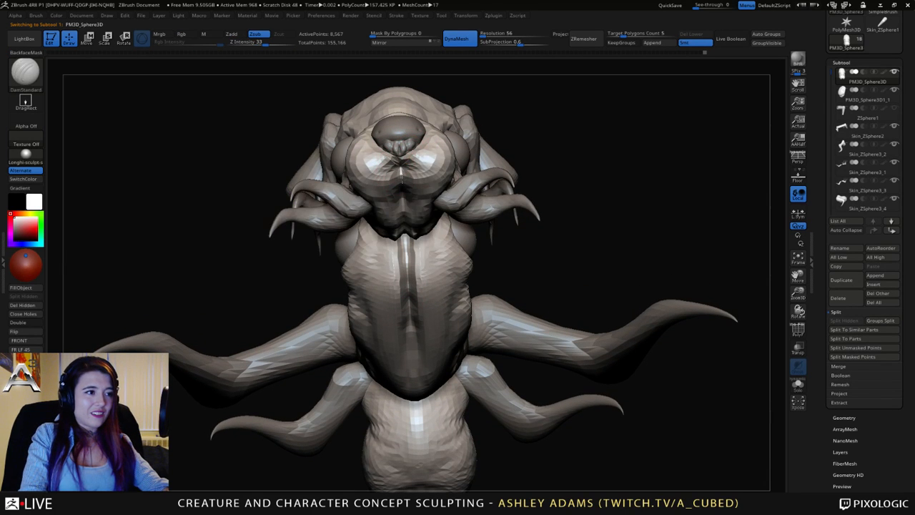
Pull the lower cheeks outward and down with SnakeHook to give the head a flatter, squarer jaw.
mouse_move(402, 163)
right_down()
mouse_move(424, 154)
mouse_move(427, 250)
right_up()
key(b)
key(s)
key(h)
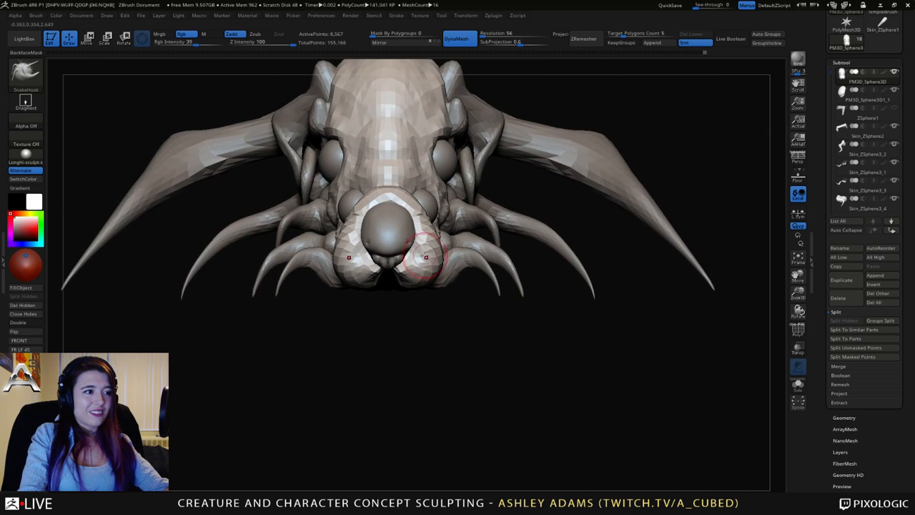
right_click(427, 255)
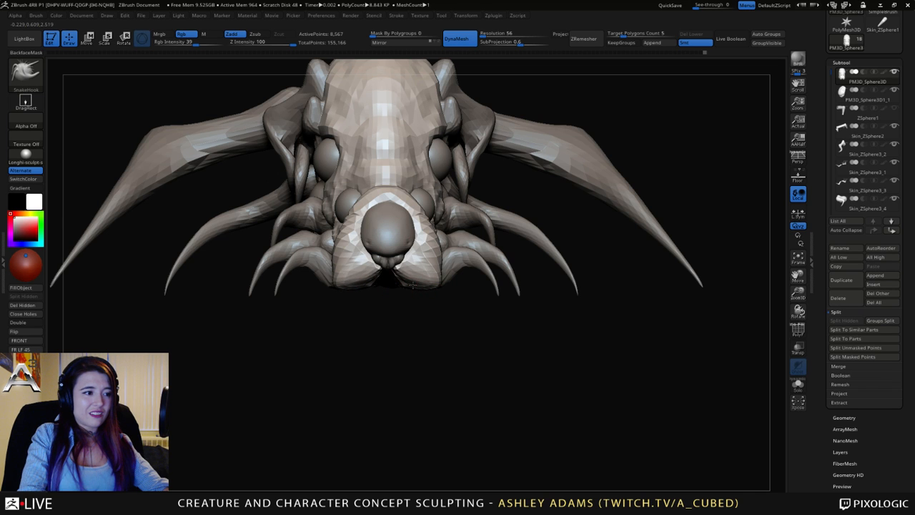
drag(413, 284, 366, 280)
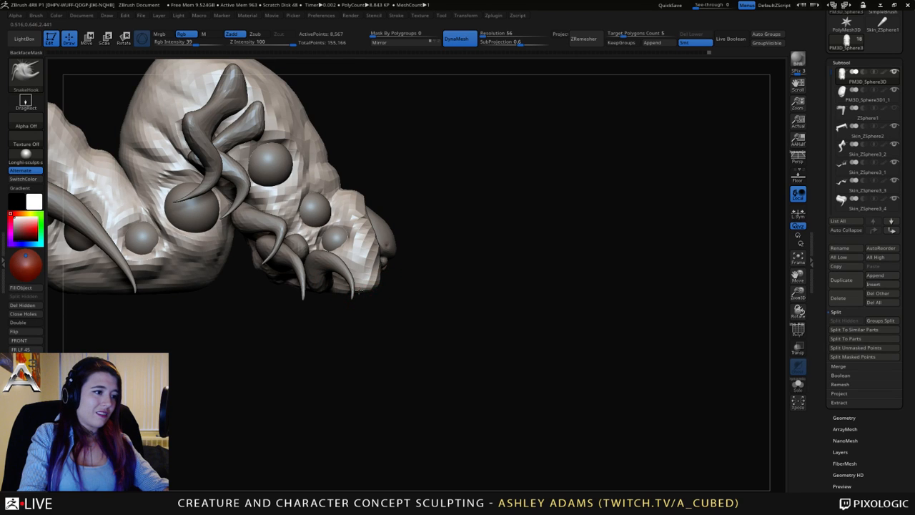
mouse_move(335, 290)
mouse_down()
mouse_move(302, 292)
mouse_move(326, 290)
mouse_up()
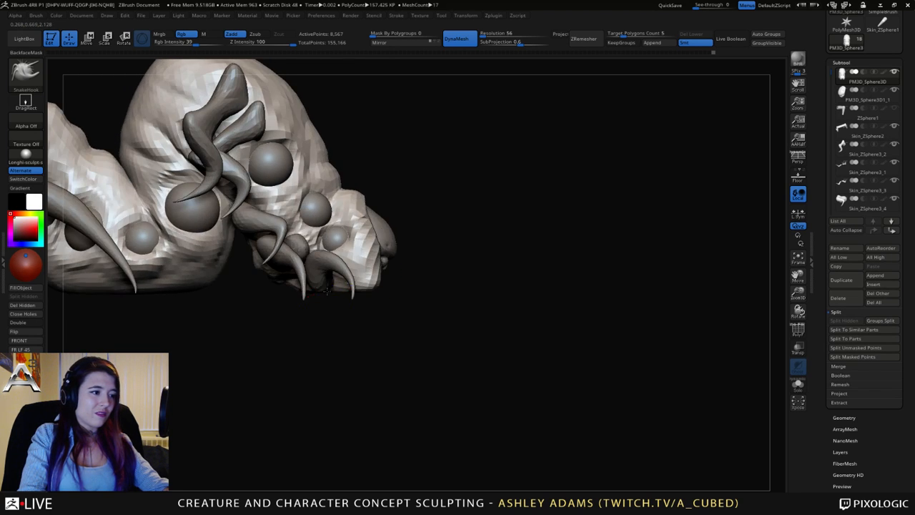
Resize the SnakeHook brush and refine the head's side profile around the jaw.
key(space)
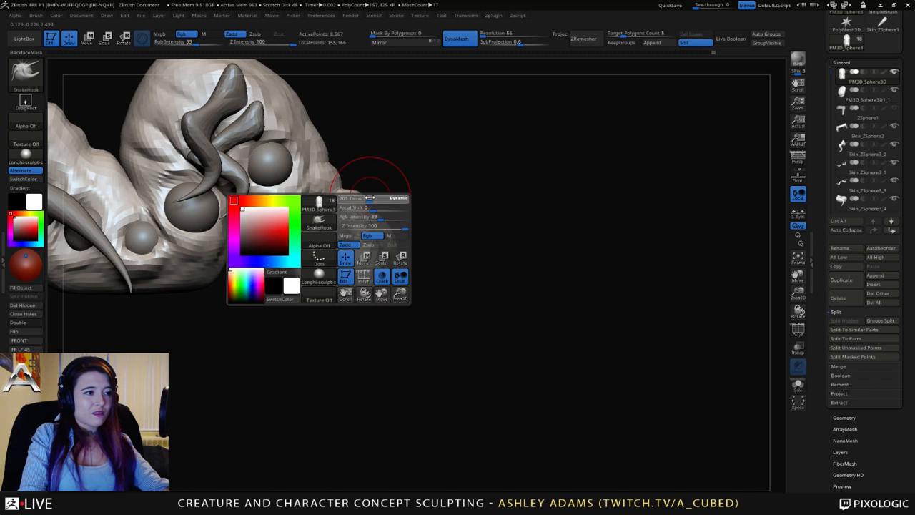
drag(377, 238, 403, 281)
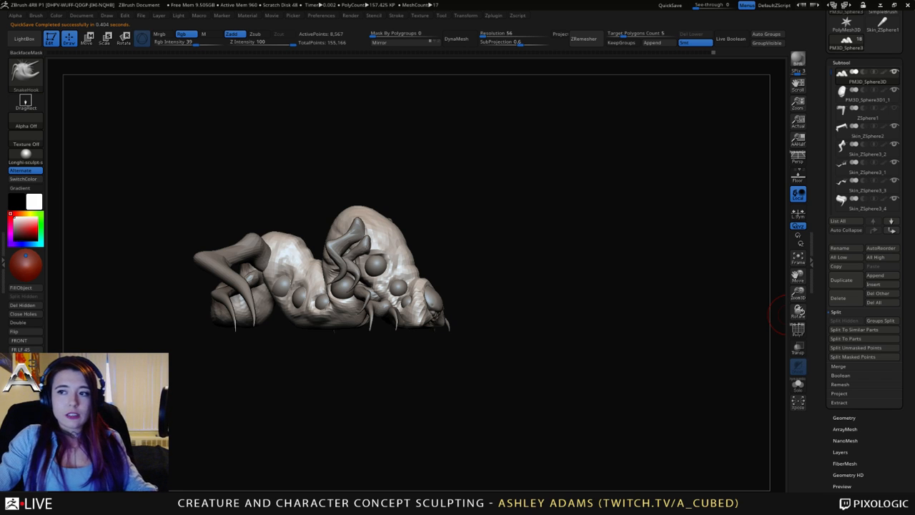
right_drag(526, 286, 399, 308)
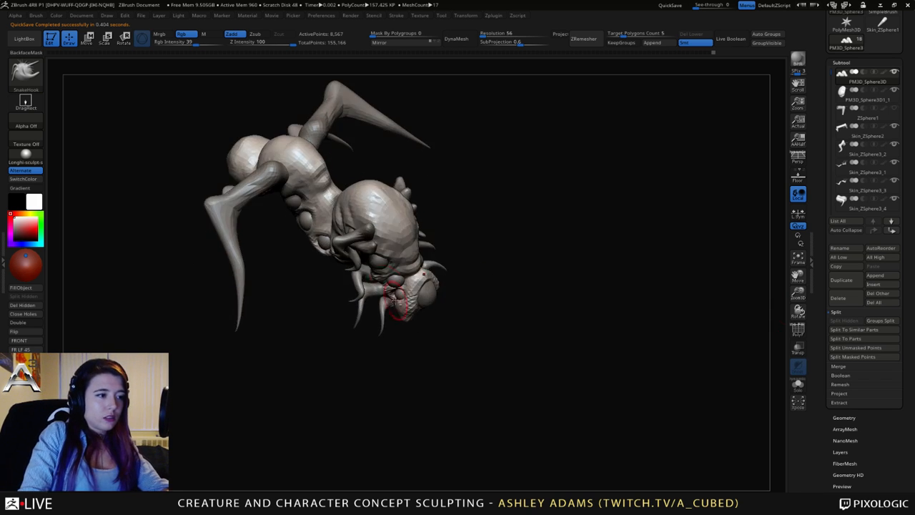
mouse_move(369, 208)
alt+right_down()
mouse_move(394, 292)
mouse_move(362, 257)
mouse_move(356, 286)
mouse_move(328, 208)
mouse_move(320, 217)
mouse_move(333, 208)
mouse_move(337, 238)
alt+right_up()
key(space)
key(space)
click(329, 247)
drag(329, 247, 318, 248)
mouse_move(319, 259)
right_down()
mouse_move(347, 292)
mouse_move(306, 318)
mouse_move(342, 275)
mouse_move(266, 309)
mouse_move(317, 313)
mouse_move(356, 360)
mouse_move(335, 279)
right_up()
Broaden and square off both sides of the head with SnakeHook, working from the underside.
key(space)
click(341, 296)
key(space)
click(302, 301)
key(space)
shift+right_drag(357, 358, 385, 390)
right_click(370, 375)
drag(417, 407, 432, 423)
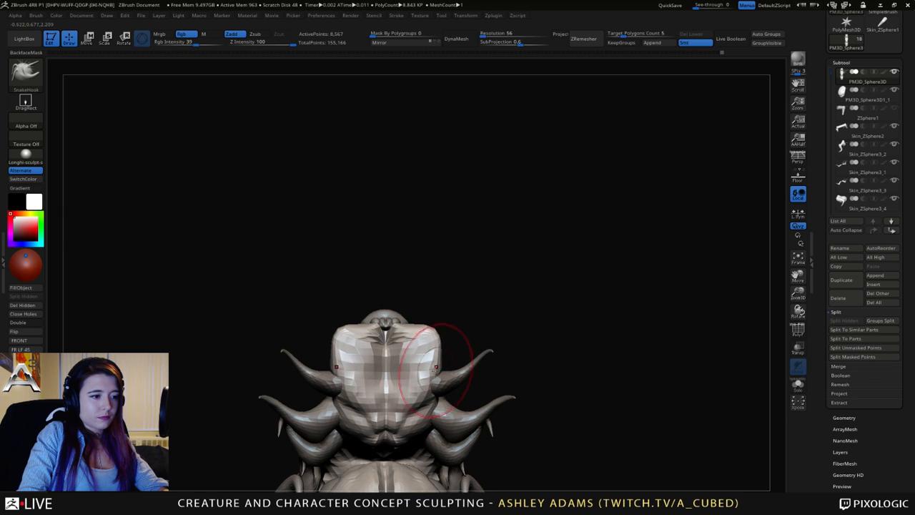
Select the foremost pair of small front limbs, unlock the gizmo, and move the limbs outward along X.
ctrl+right_drag(441, 387, 439, 364)
alt+click(459, 379)
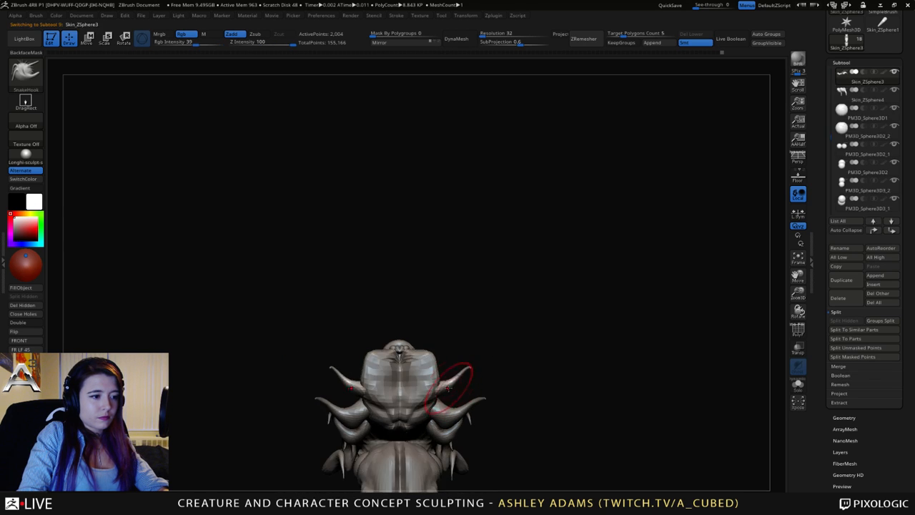
key(w)
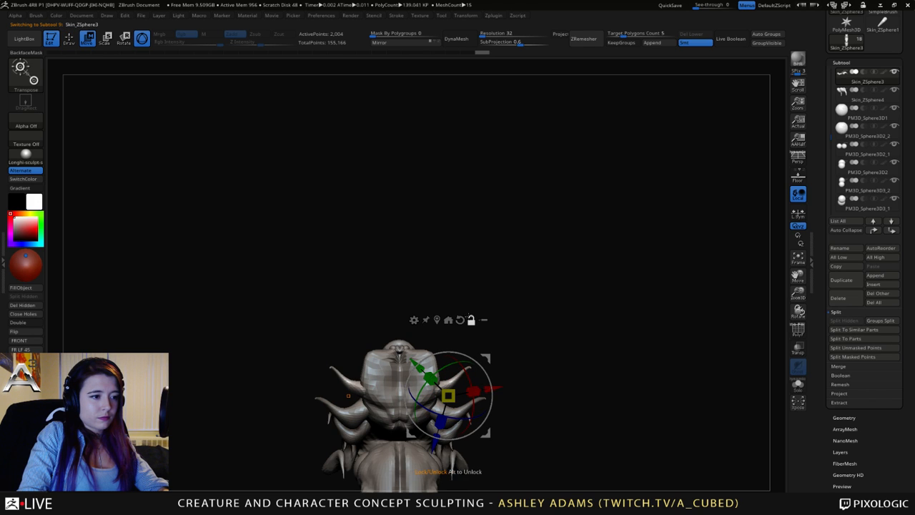
click(471, 320)
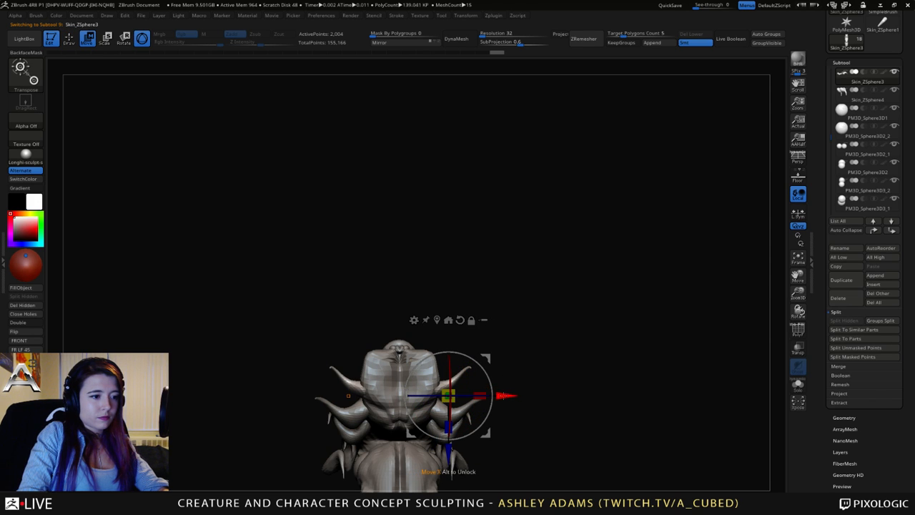
drag(504, 395, 524, 396)
mouse_move(492, 322)
right_down()
mouse_move(481, 403)
mouse_move(480, 215)
mouse_move(430, 322)
mouse_move(388, 370)
mouse_move(464, 396)
mouse_move(451, 397)
right_up()
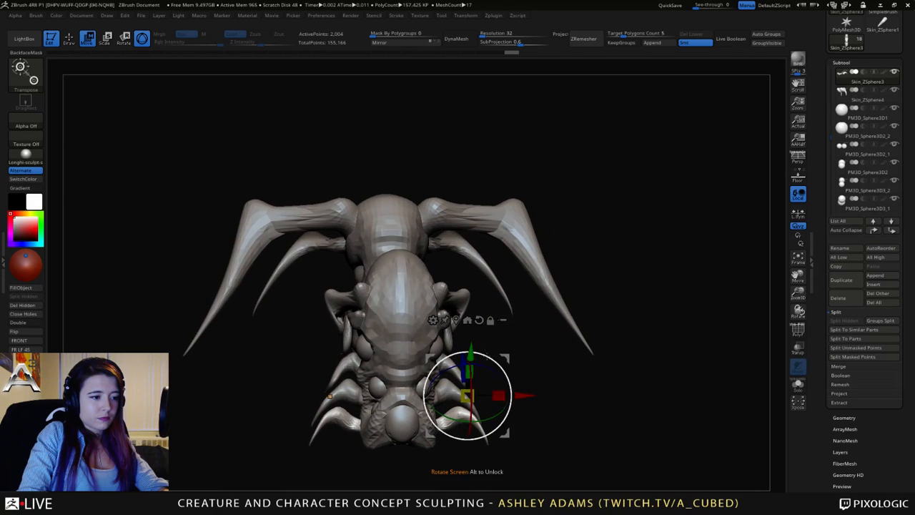
Select the second pair of small front limbs and move them outward from the head.
key(q)
alt+click(447, 397)
key(w)
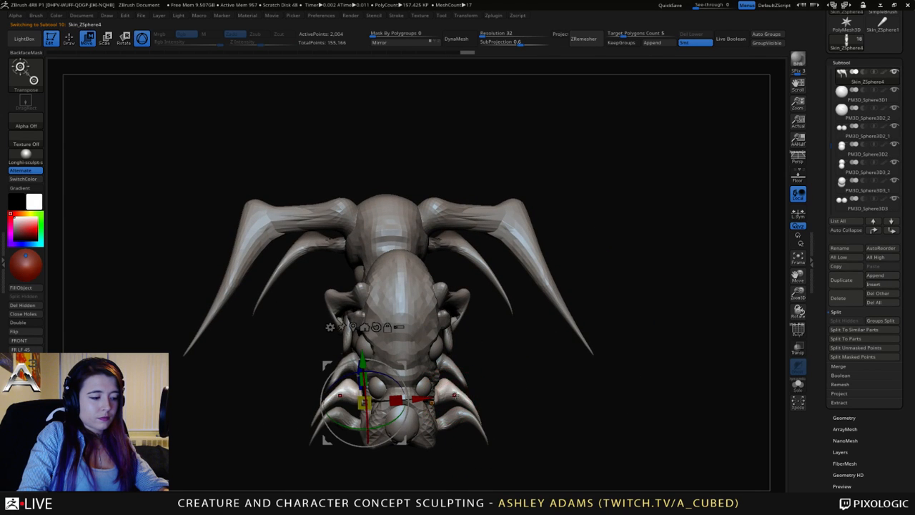
drag(441, 402, 447, 404)
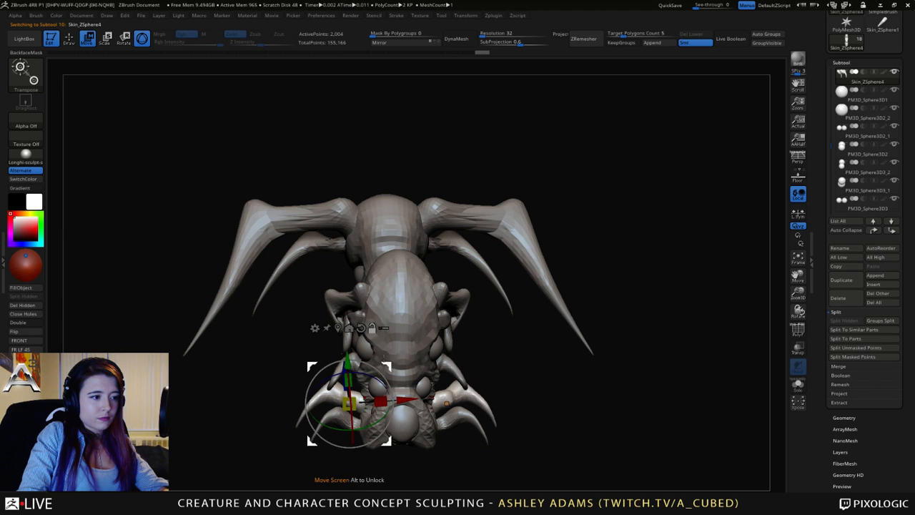
Select the third pair of small front limbs, reposition the gizmo on them, and shift them slightly toward the rear.
key(q)
alt+click(359, 227)
key(w)
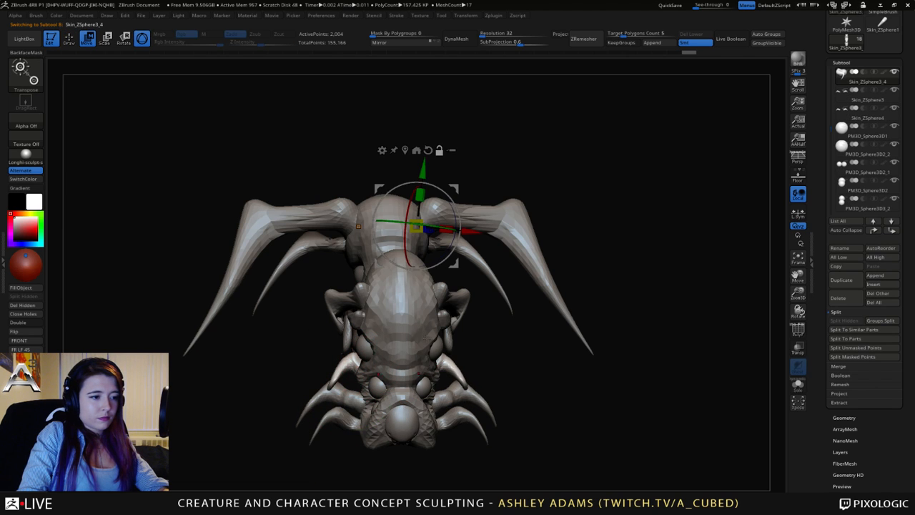
click(427, 150)
drag(464, 182, 474, 322)
alt+click(440, 359)
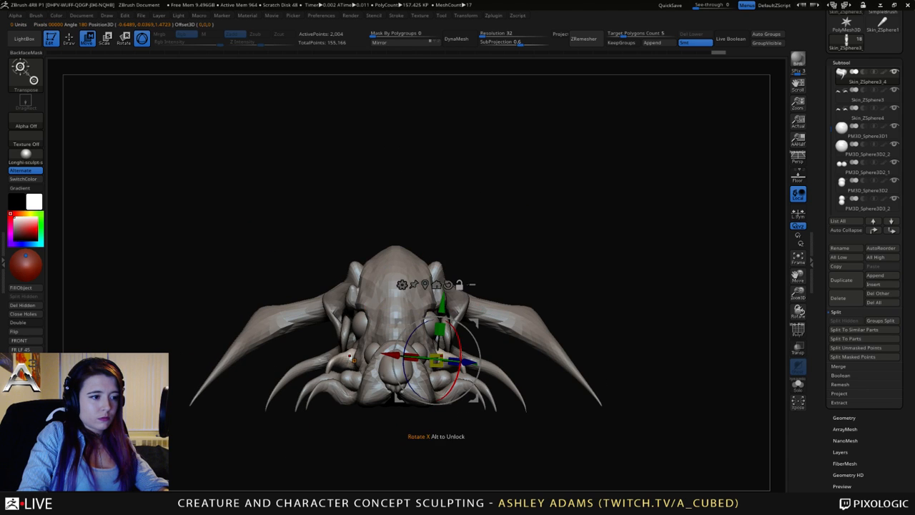
click(448, 285)
drag(493, 359, 461, 321)
right_drag(461, 321, 480, 329)
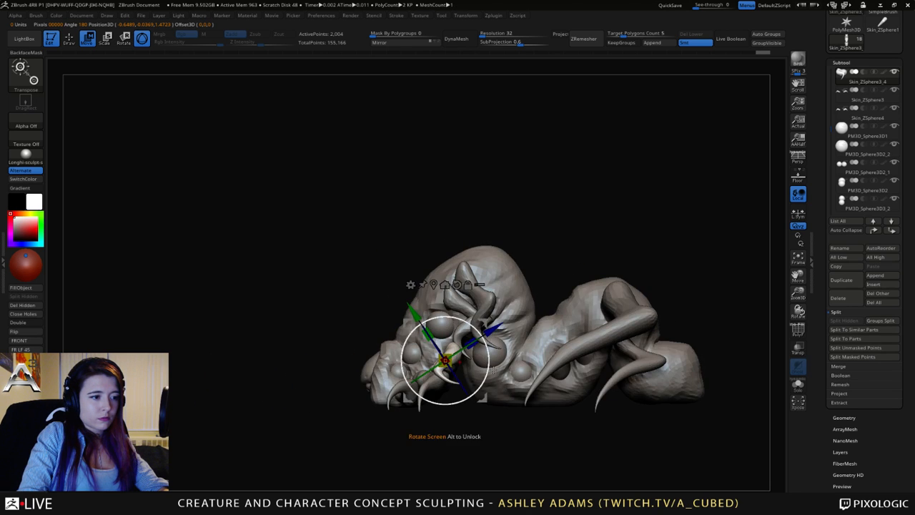
drag(489, 329, 492, 327)
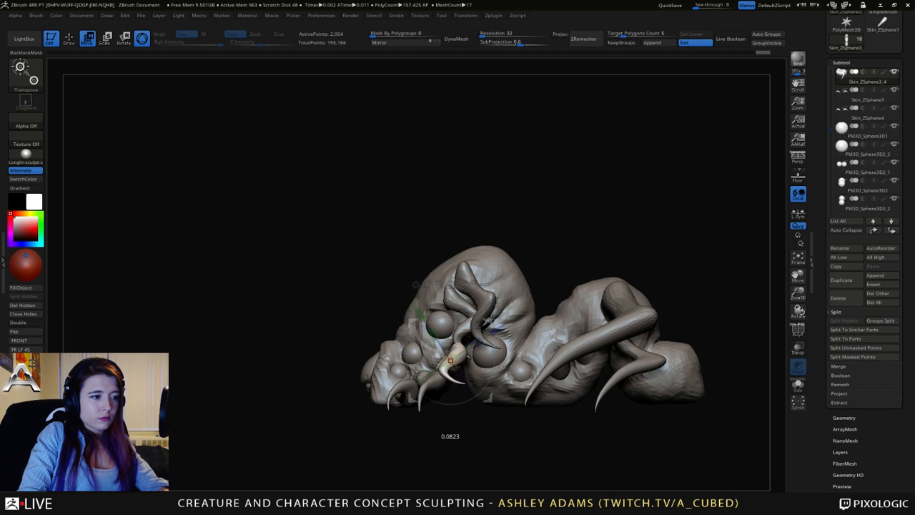
Select the lower shoulder limb on the front hump and pull its claw forward with a resized SnakeHook brush.
key(q)
mouse_move(453, 239)
mouse_down()
mouse_move(493, 250)
mouse_move(443, 252)
mouse_up()
alt+click(461, 324)
key(space)
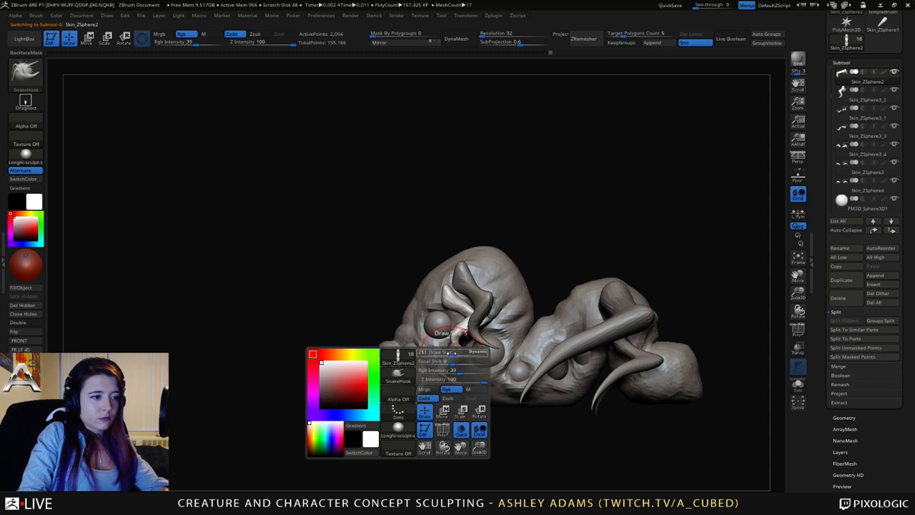
mouse_move(452, 353)
mouse_down()
mouse_move(505, 350)
mouse_move(530, 382)
mouse_move(440, 342)
mouse_up()
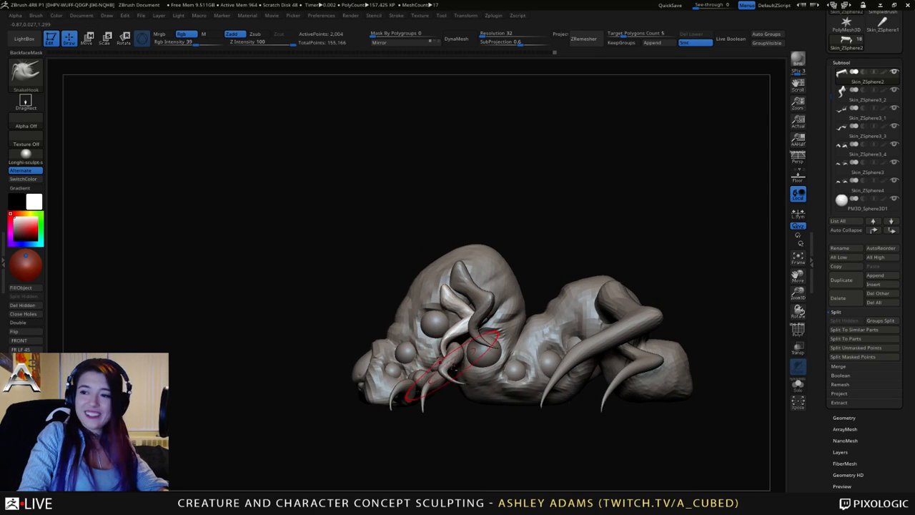
mouse_move(456, 369)
alt+right_down()
mouse_move(493, 347)
mouse_move(460, 366)
alt+right_up()
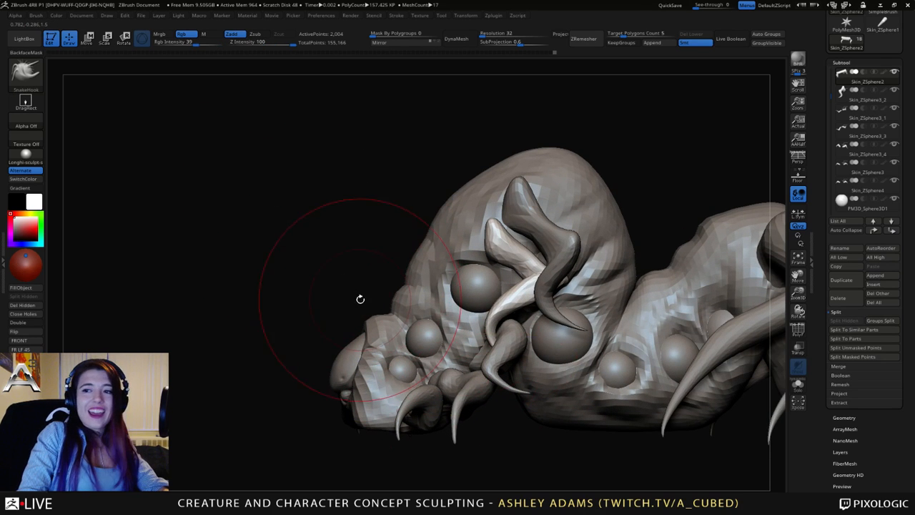
Select the main body and reshape the side and underside of the head around the small front limb bases with SnakeHook.
mouse_move(319, 296)
mouse_down()
mouse_move(301, 365)
mouse_move(387, 394)
mouse_move(431, 379)
mouse_move(450, 388)
mouse_up()
alt+click(432, 380)
right_click(433, 380)
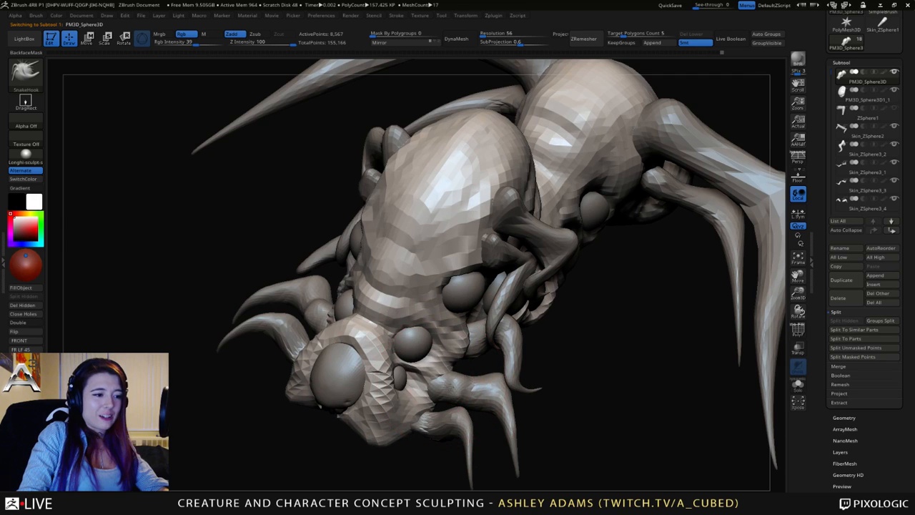
mouse_move(435, 422)
right_down()
mouse_move(439, 429)
mouse_move(469, 404)
mouse_move(449, 408)
mouse_move(444, 339)
right_up()
right_click(449, 408)
drag(442, 358, 458, 352)
mouse_move(458, 352)
right_down()
mouse_move(428, 373)
mouse_move(451, 451)
right_up()
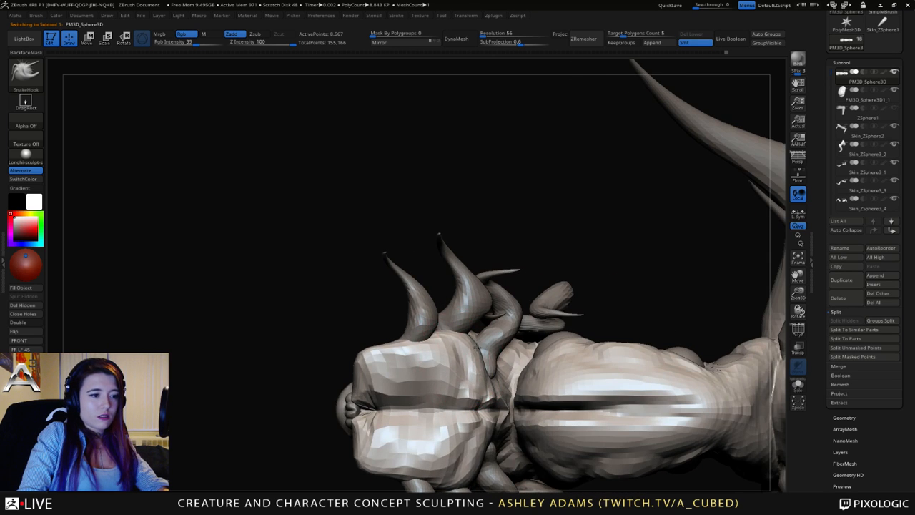
right_drag(477, 348, 496, 365)
drag(495, 370, 486, 376)
mouse_move(486, 376)
ctrl+right_down()
mouse_move(462, 346)
mouse_move(470, 416)
mouse_move(494, 407)
mouse_move(415, 358)
mouse_move(427, 338)
mouse_move(457, 358)
mouse_move(400, 336)
mouse_move(400, 325)
mouse_move(447, 323)
ctrl+right_up()
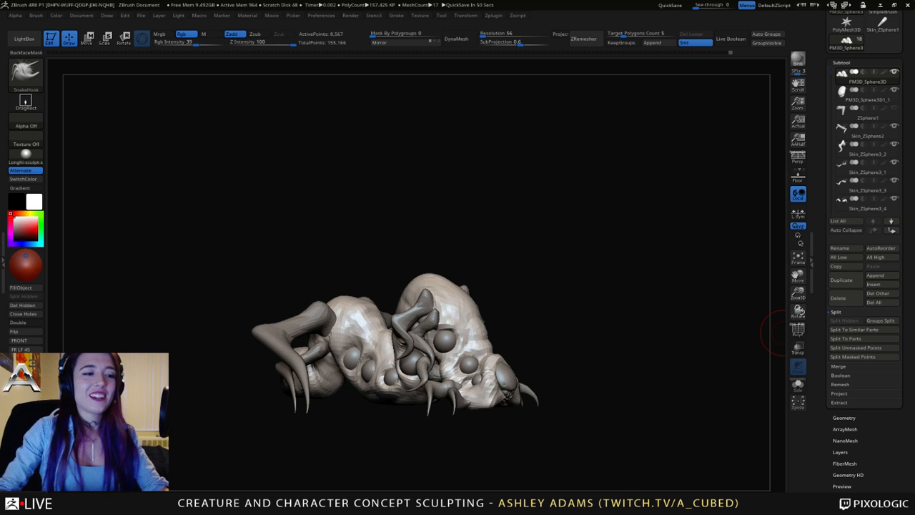
Reshape the upper profile of the body humps with SnakeHook, readjusting the brush size.
drag(783, 333, 422, 235)
key(space)
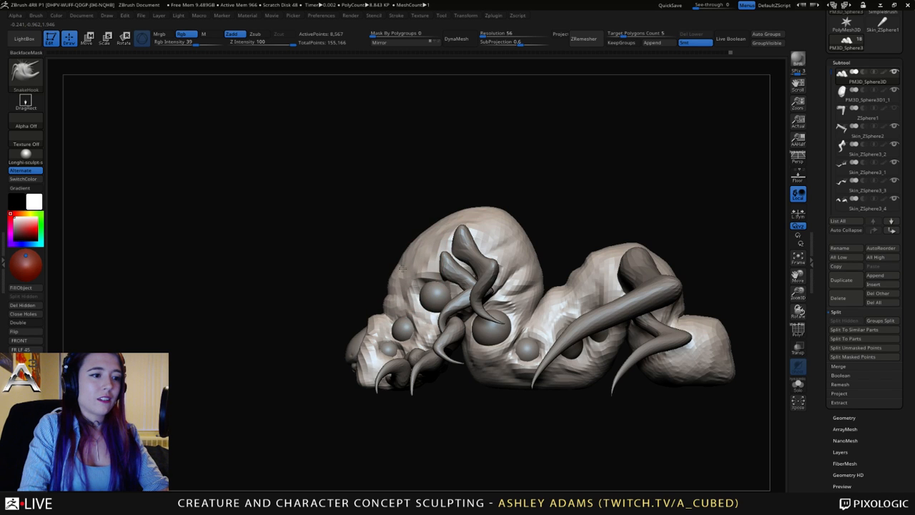
mouse_move(429, 258)
mouse_down()
mouse_move(465, 247)
mouse_move(515, 250)
mouse_move(465, 214)
mouse_move(458, 179)
mouse_move(505, 401)
mouse_move(465, 371)
mouse_move(313, 329)
mouse_move(354, 376)
mouse_move(390, 347)
mouse_move(380, 332)
mouse_move(388, 348)
mouse_move(407, 253)
mouse_up()
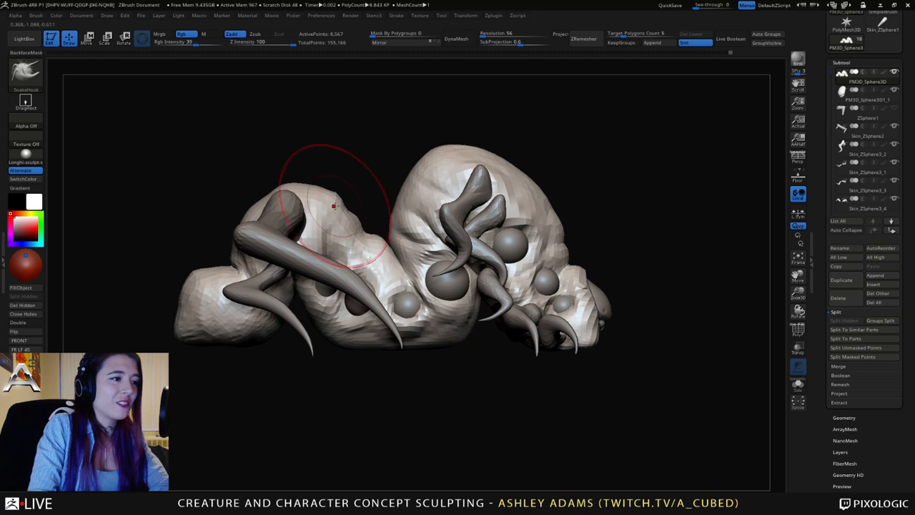
key(space)
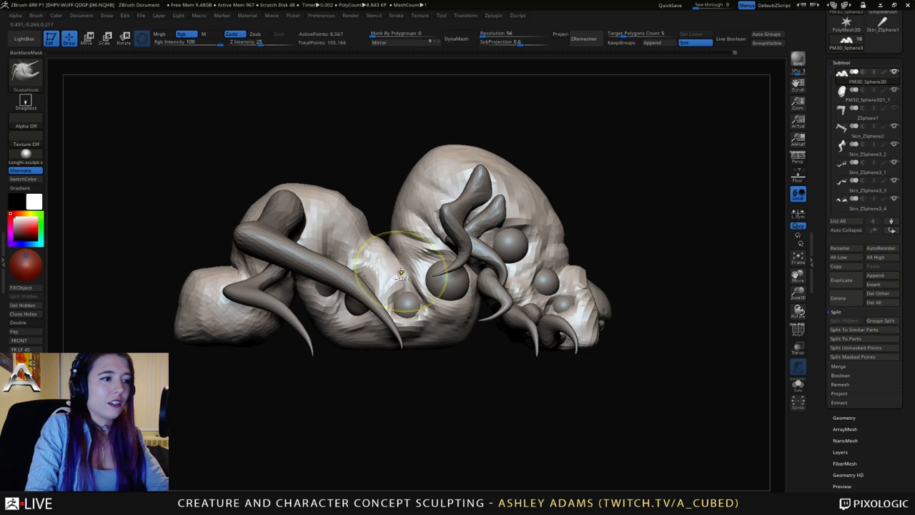
Switch to the ClayBuildup brush, adjust its size, and build up the forehead and brow forms above the snout.
mouse_move(398, 265)
ctrl+right_down()
mouse_move(386, 242)
mouse_move(352, 248)
mouse_move(369, 242)
ctrl+right_up()
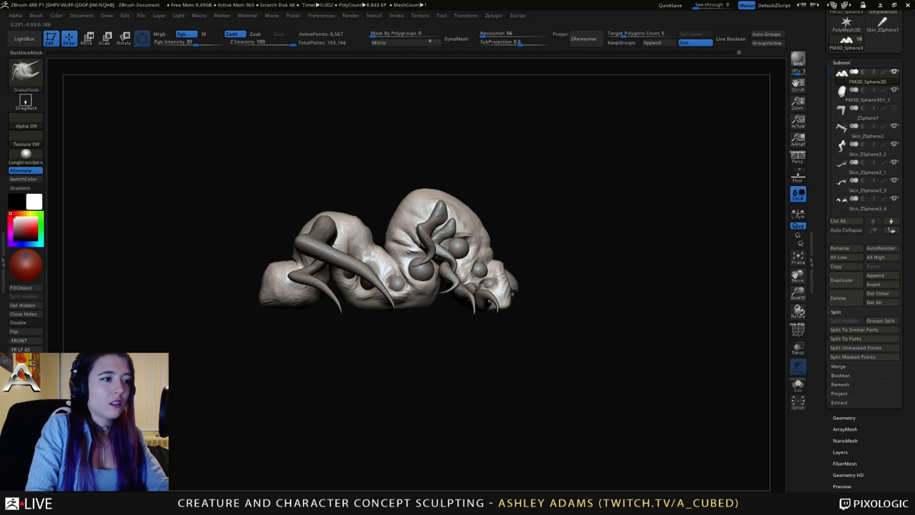
right_drag(400, 214, 324, 231)
mouse_move(422, 233)
right_down()
mouse_move(388, 236)
mouse_move(464, 229)
mouse_move(443, 239)
right_up()
ctrl+right_drag(379, 236, 308, 236)
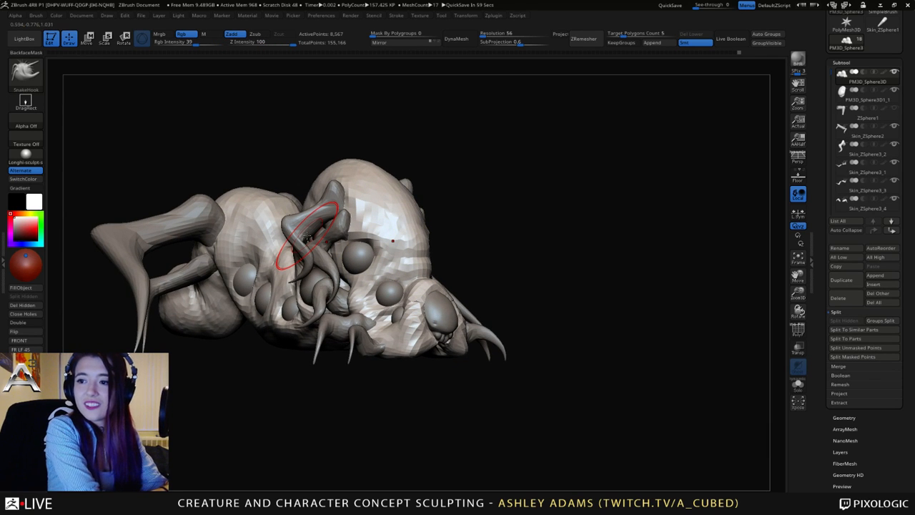
mouse_move(496, 231)
right_down()
mouse_move(378, 275)
mouse_move(362, 270)
right_up()
key(b)
key(c)
key(b)
key(space)
mouse_move(351, 307)
right_down()
mouse_move(315, 312)
mouse_move(320, 277)
right_up()
mouse_move(304, 222)
right_down()
mouse_move(352, 263)
mouse_move(327, 274)
mouse_move(485, 248)
right_up()
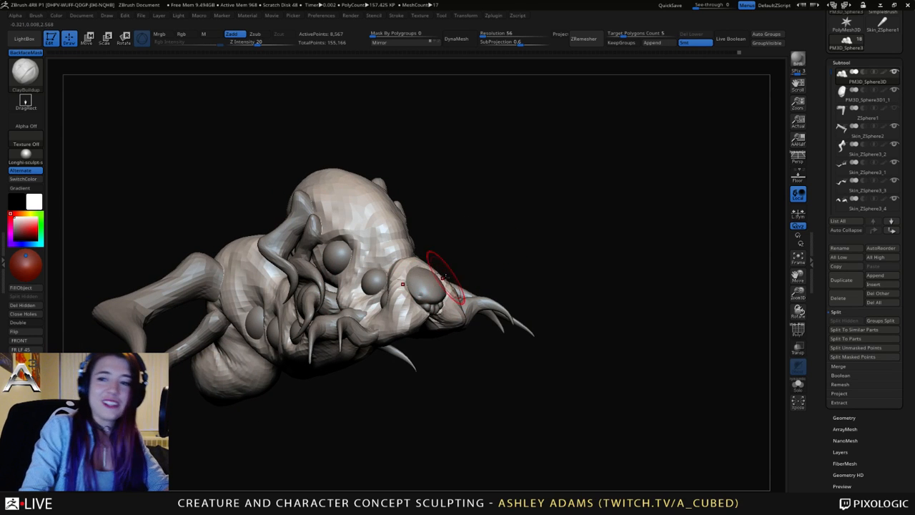
mouse_move(372, 251)
right_down()
mouse_move(317, 255)
mouse_move(384, 276)
right_up()
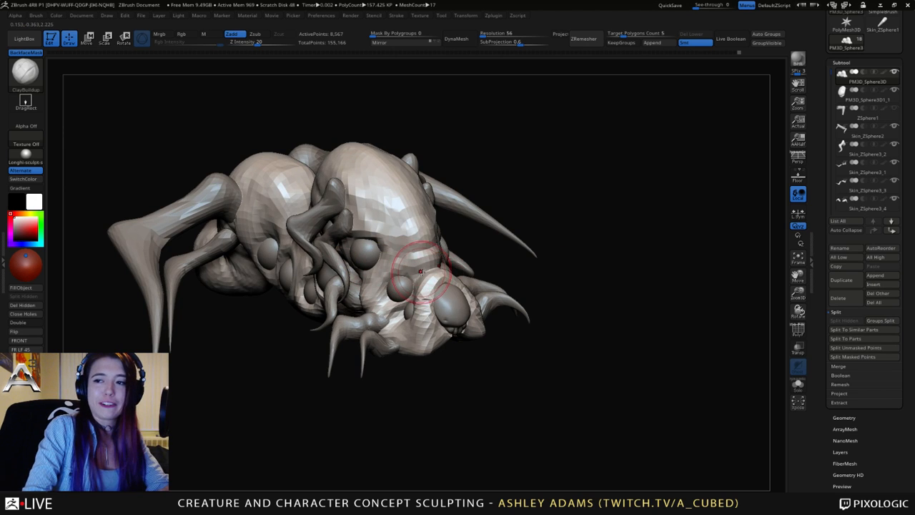
mouse_move(400, 236)
right_down()
mouse_move(445, 270)
mouse_move(436, 294)
mouse_move(400, 225)
right_up()
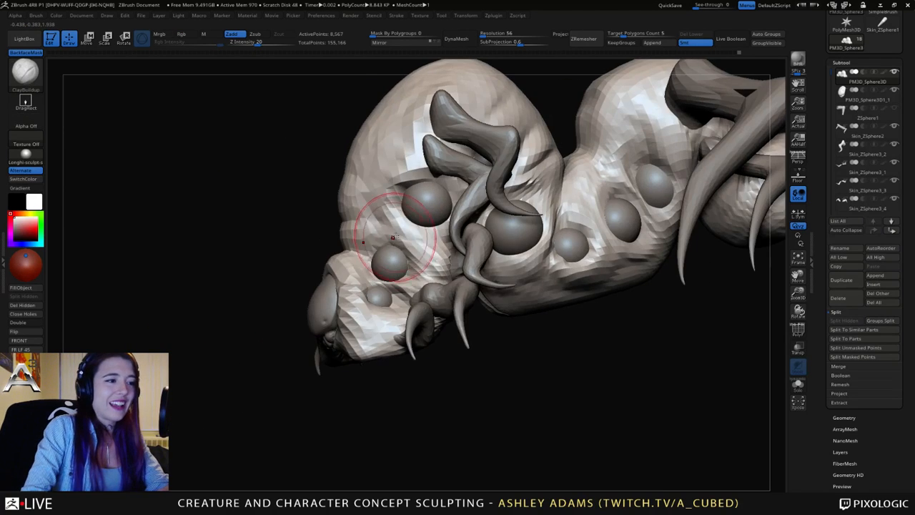
Build up the side of the head around the eyes and small front limbs with ClayBuildup.
right_click(349, 290)
mouse_move(348, 291)
right_down()
mouse_move(411, 289)
mouse_move(373, 274)
right_up()
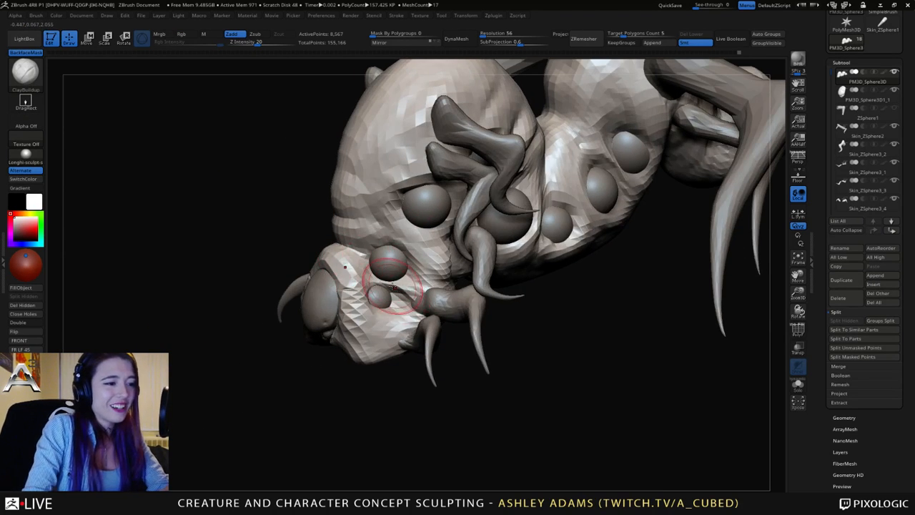
mouse_move(431, 273)
right_down()
mouse_move(462, 272)
mouse_move(411, 288)
mouse_move(431, 286)
mouse_move(438, 264)
mouse_move(415, 182)
mouse_move(418, 152)
right_up()
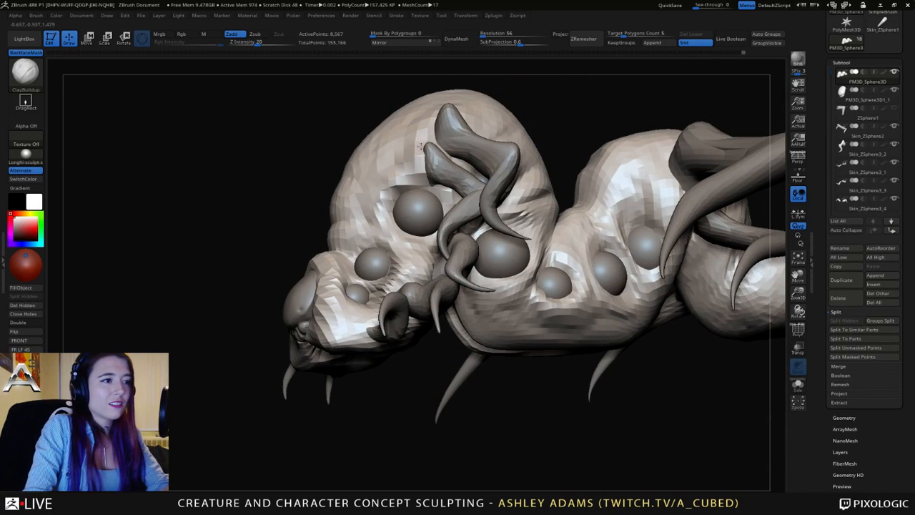
drag(420, 147, 424, 174)
mouse_move(428, 164)
right_down()
mouse_move(384, 221)
mouse_move(447, 216)
mouse_move(444, 258)
right_up()
Switch to SnakeHook, readjust the brush size, and refine the shape of the rear body segment.
key(b)
key(s)
key(h)
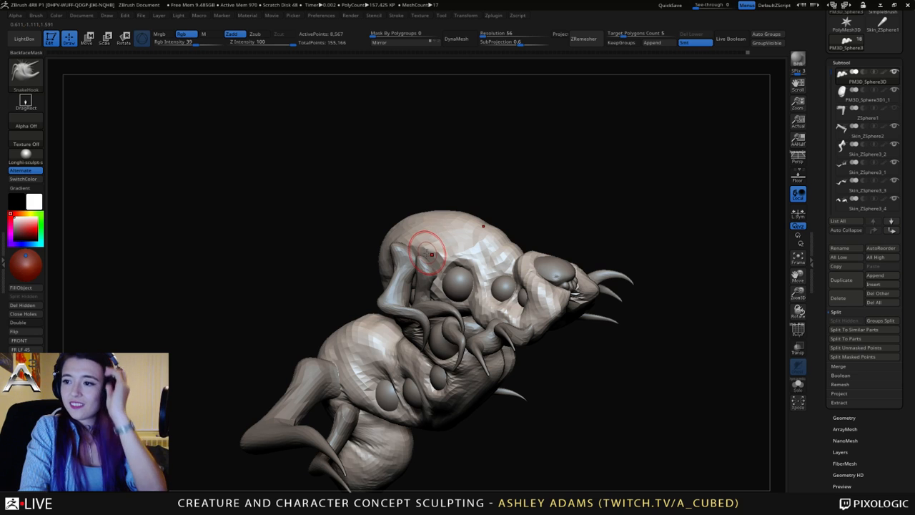
mouse_move(427, 238)
right_down()
mouse_move(523, 282)
mouse_move(462, 285)
mouse_move(430, 240)
mouse_move(449, 287)
mouse_move(462, 259)
right_up()
right_drag(493, 221, 491, 233)
mouse_move(529, 291)
right_down()
mouse_move(514, 254)
mouse_move(479, 279)
mouse_move(501, 265)
mouse_move(436, 266)
right_up()
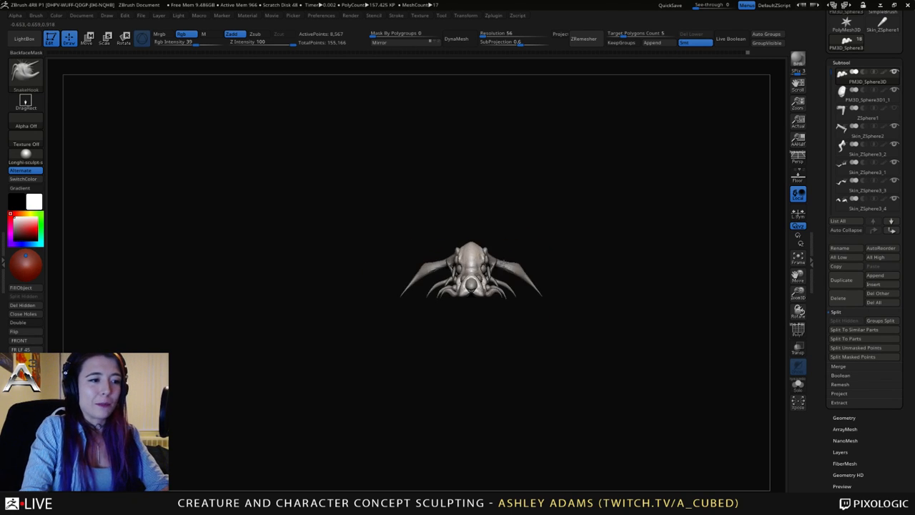
mouse_move(525, 229)
alt+right_down()
mouse_move(530, 372)
mouse_move(501, 347)
mouse_move(539, 341)
alt+right_up()
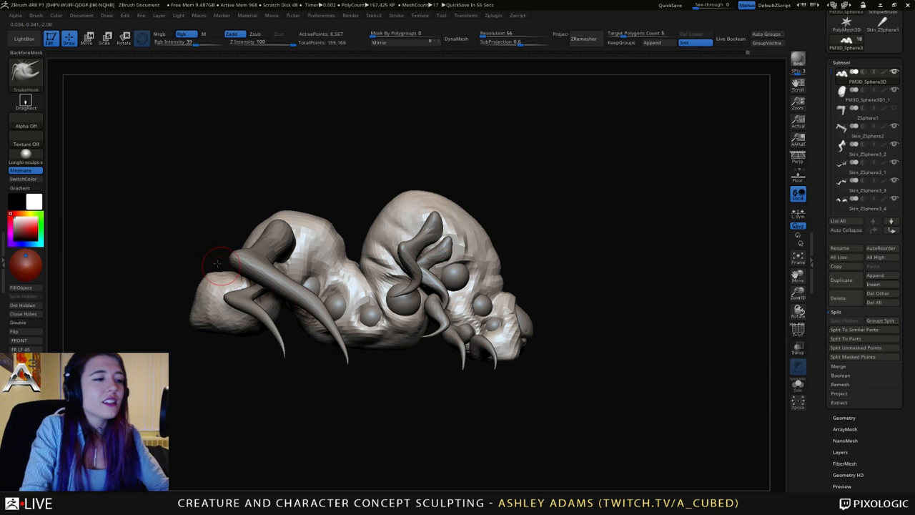
mouse_move(222, 256)
right_down()
mouse_move(238, 329)
mouse_move(266, 290)
right_up()
key(space)
drag(267, 297, 275, 296)
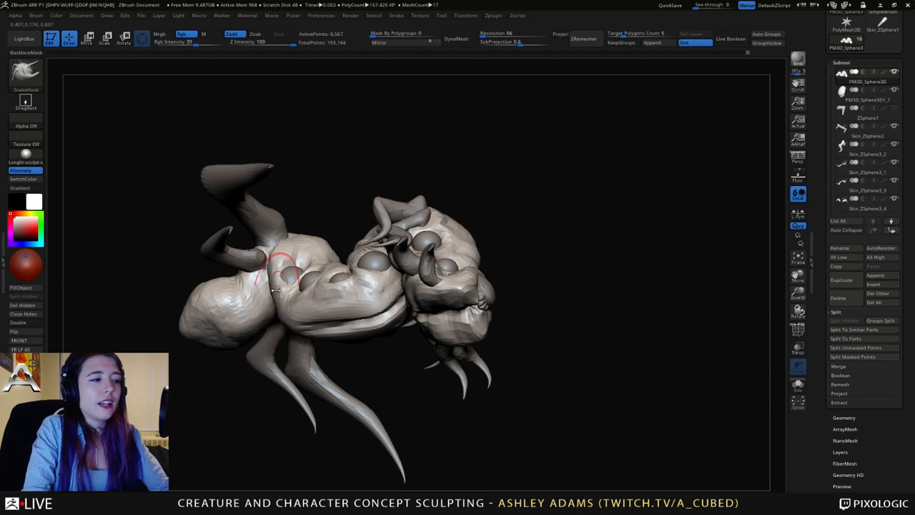
mouse_move(262, 294)
alt+right_down()
mouse_move(304, 320)
mouse_move(269, 318)
mouse_move(287, 317)
mouse_move(266, 346)
mouse_move(295, 334)
mouse_move(304, 349)
mouse_move(295, 380)
mouse_move(229, 330)
mouse_move(215, 308)
mouse_move(231, 296)
alt+right_up()
Switch to ClayBuildup and add volume to the rear hump and the bulb at the tail end.
key(b)
key(c)
key(b)
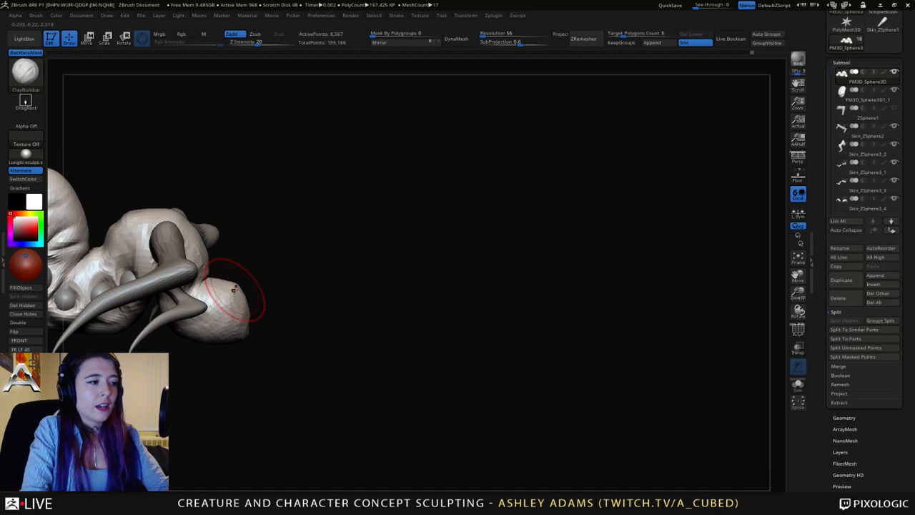
mouse_move(151, 199)
right_down()
mouse_move(302, 282)
mouse_move(270, 308)
right_up()
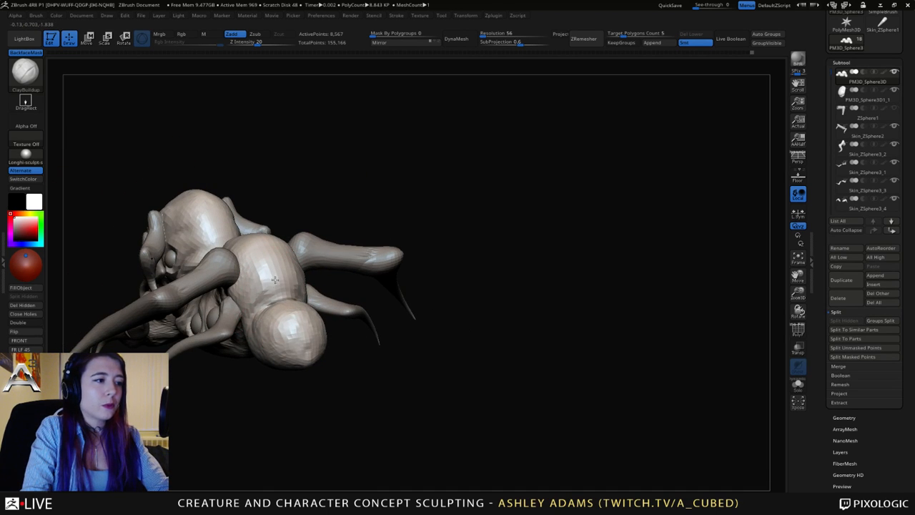
right_drag(256, 304, 406, 282)
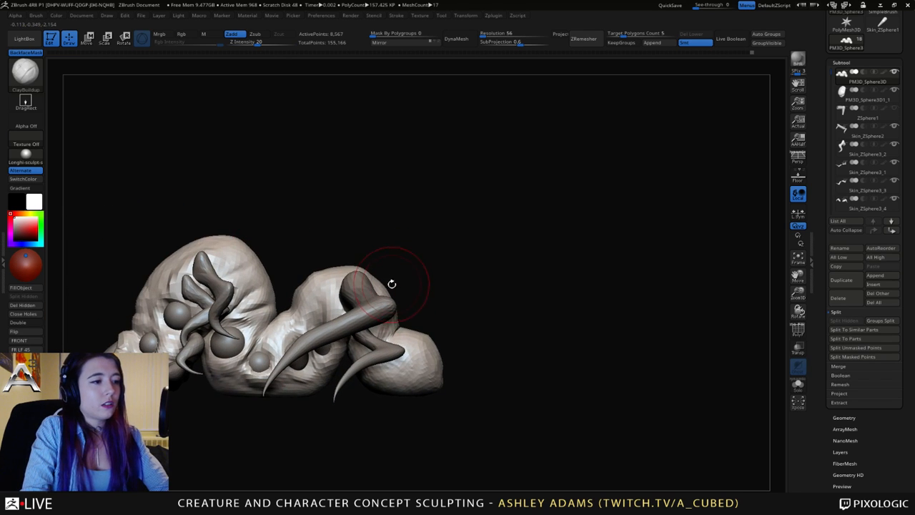
Switch to SnakeHook and reshape the front slope of the rear hump and the top of the front hump.
key(b)
key(s)
key(h)
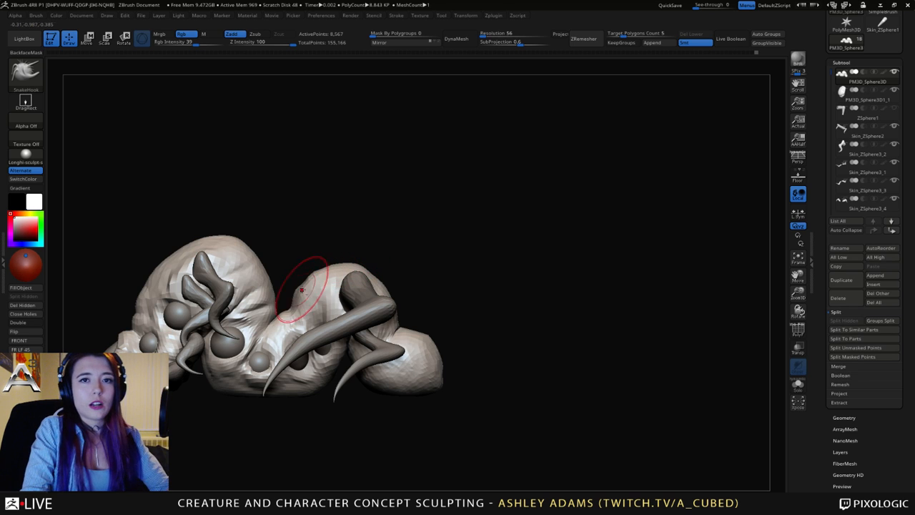
right_drag(306, 271, 355, 272)
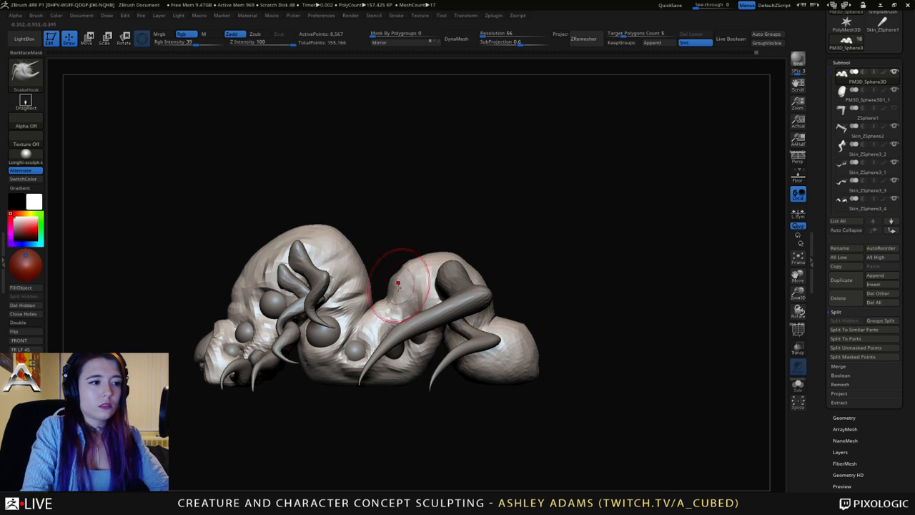
right_click(395, 295)
drag(396, 294, 401, 279)
right_click(321, 229)
drag(321, 230, 328, 230)
mouse_move(329, 245)
right_down()
mouse_move(367, 277)
mouse_move(409, 278)
mouse_move(409, 260)
right_up()
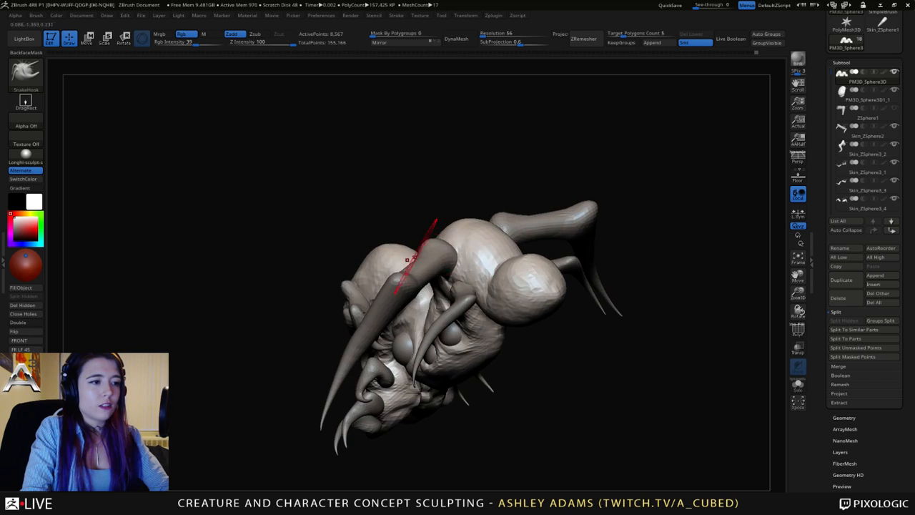
right_click(401, 247)
Switch to ClayBuildup and build up the back of the rear hump and the side of the body.
key(b)
key(c)
key(b)
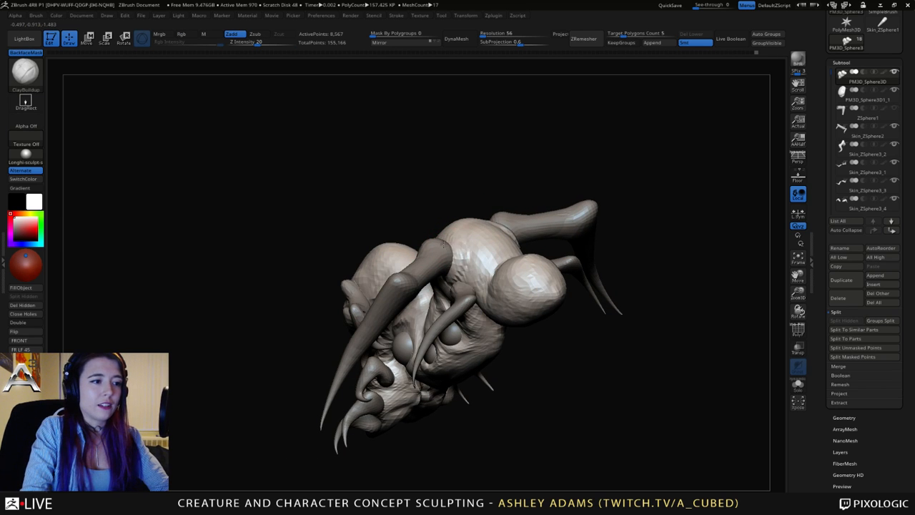
mouse_move(444, 245)
right_down()
mouse_move(458, 246)
mouse_move(461, 286)
right_up()
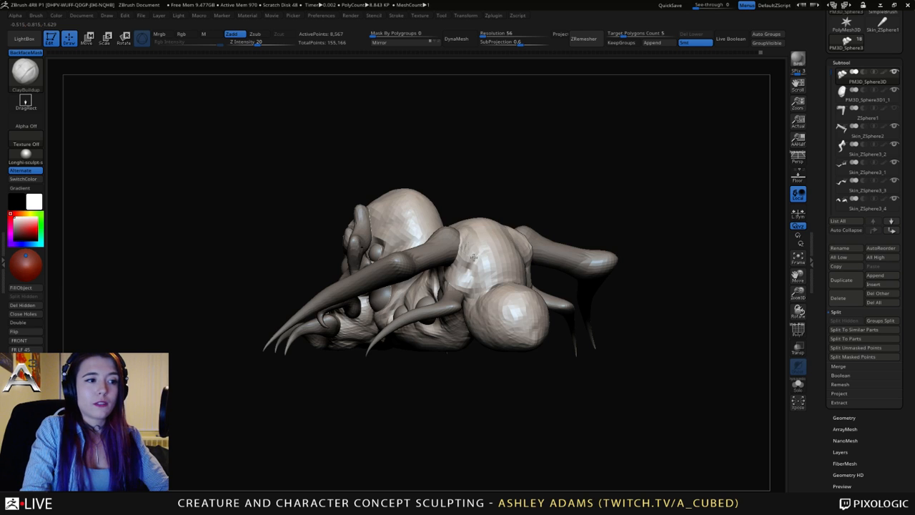
mouse_move(473, 258)
right_down()
mouse_move(478, 246)
mouse_move(482, 257)
mouse_move(474, 245)
mouse_move(494, 194)
right_up()
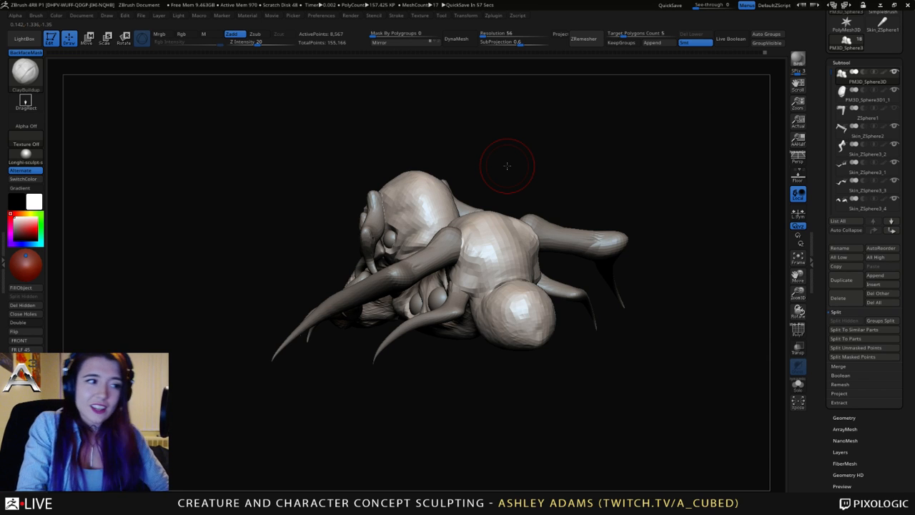
mouse_move(507, 166)
right_down()
mouse_move(413, 282)
mouse_move(428, 253)
mouse_move(428, 315)
mouse_move(449, 298)
mouse_move(427, 319)
mouse_move(438, 336)
right_up()
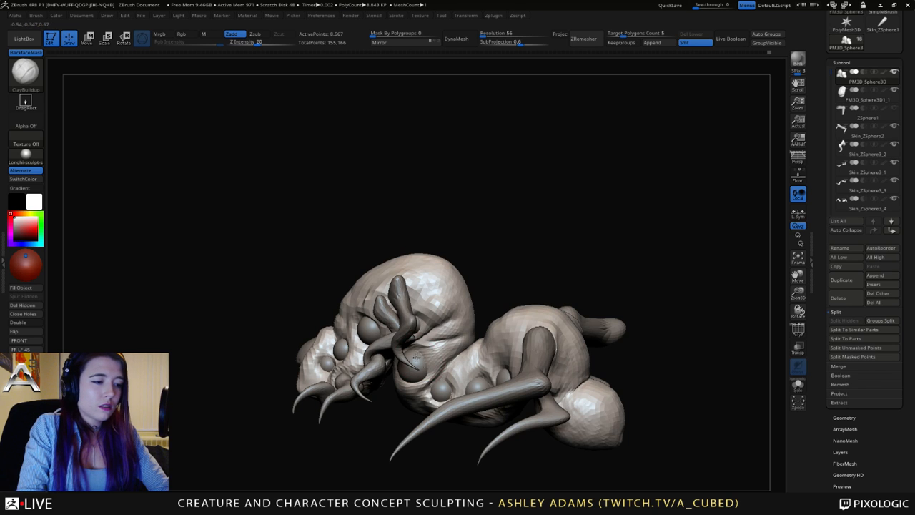
mouse_move(416, 363)
right_down()
mouse_move(472, 344)
mouse_move(501, 319)
mouse_move(527, 327)
mouse_move(521, 352)
mouse_move(422, 326)
right_up()
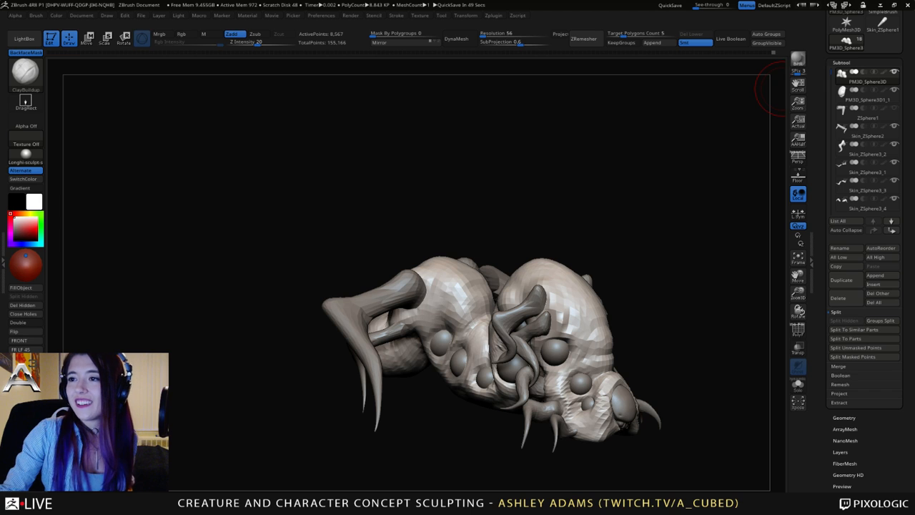
Examine the creature's head, limbs and overall silhouette from front, side and three-quarter views.
drag(781, 89, 541, 258)
mouse_move(541, 258)
right_down()
mouse_move(562, 268)
mouse_move(537, 315)
mouse_move(563, 334)
mouse_move(493, 326)
mouse_move(512, 329)
mouse_move(480, 248)
right_up()
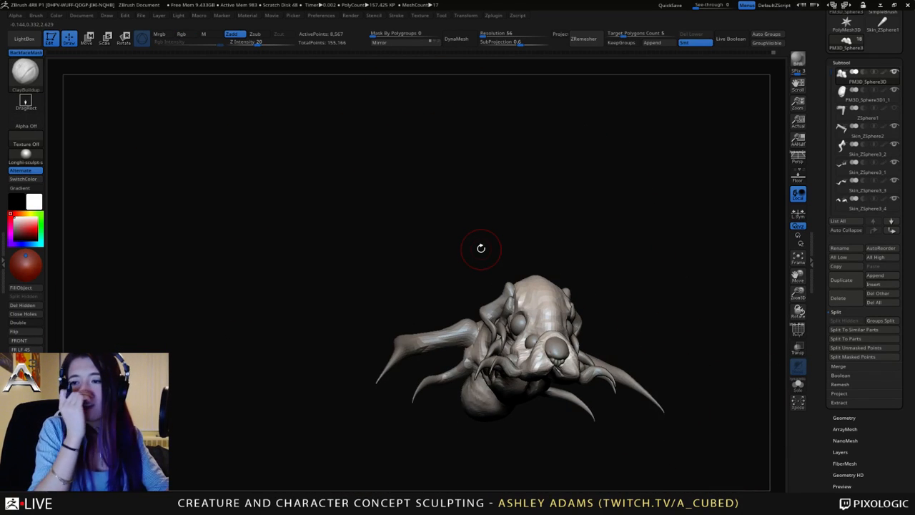
right_drag(495, 306, 501, 351)
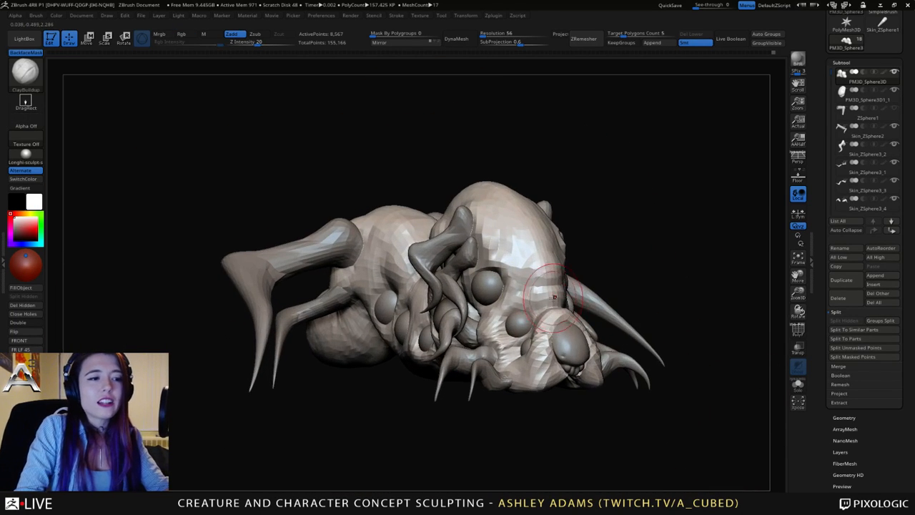
right_drag(528, 266, 548, 306)
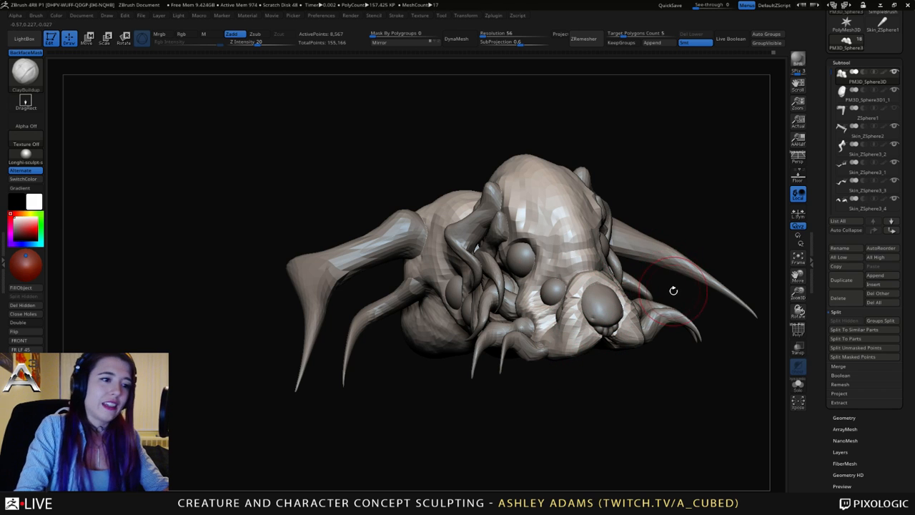
mouse_move(670, 286)
right_down()
mouse_move(582, 246)
mouse_move(545, 244)
mouse_move(554, 247)
right_up()
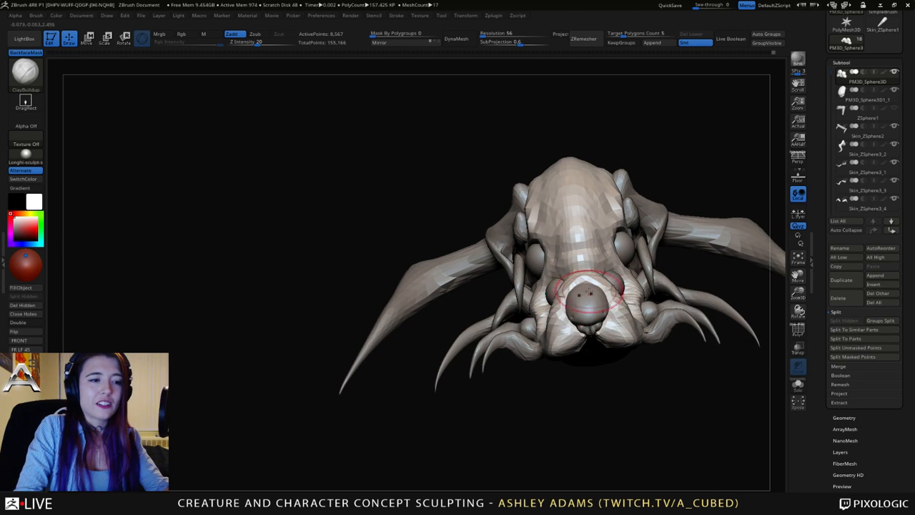
right_drag(593, 282, 522, 300)
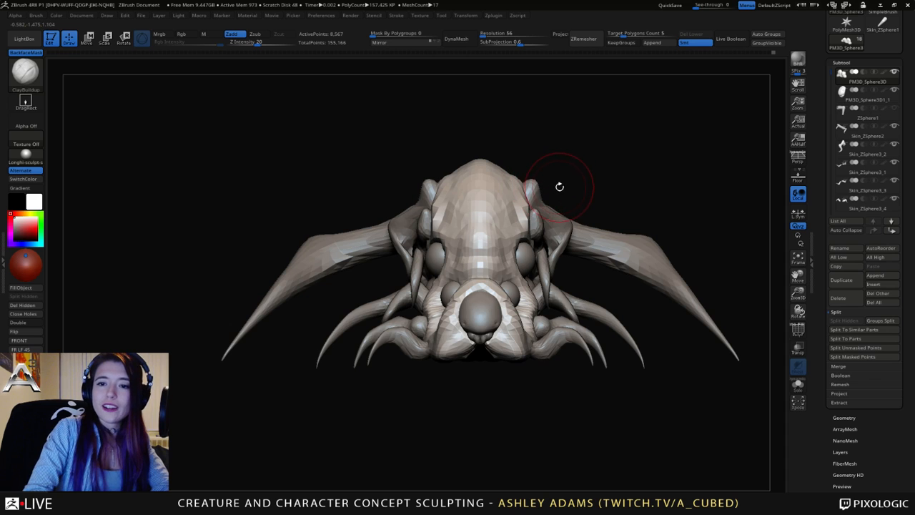
right_drag(506, 290, 545, 286)
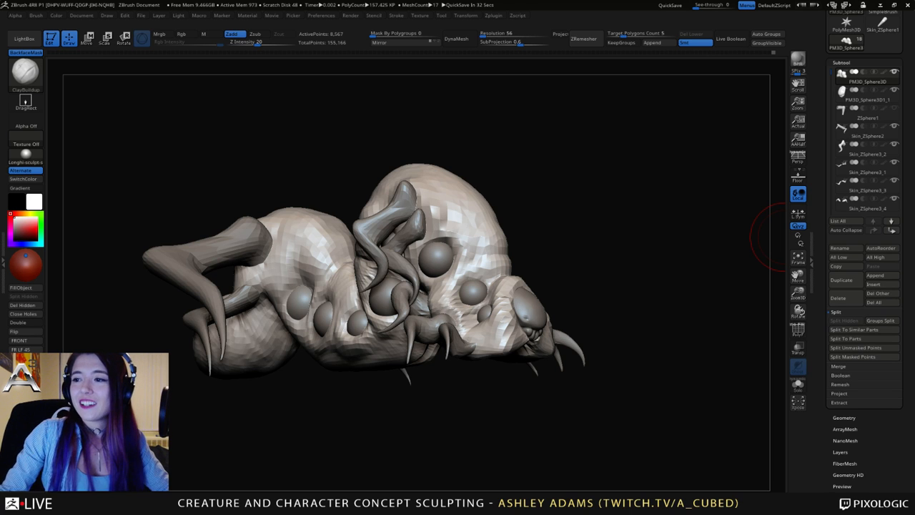
Build up the body mesh around the upper small eye on the snout with the ClayBuildup brush.
drag(784, 237, 715, 247)
alt+click(474, 293)
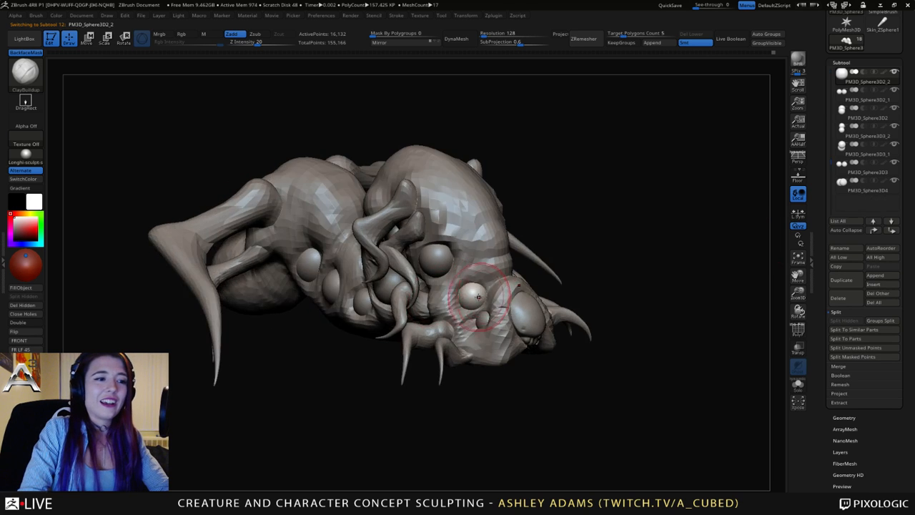
drag(644, 286, 551, 315)
mouse_move(587, 400)
mouse_down()
mouse_move(686, 394)
mouse_move(573, 401)
mouse_up()
alt+click(526, 313)
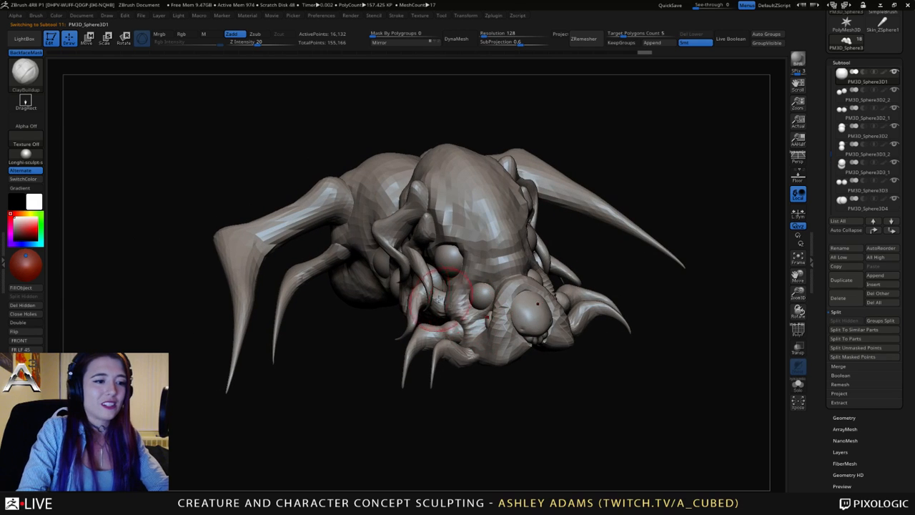
alt+click(483, 294)
right_drag(450, 290, 511, 283)
right_click(486, 276)
alt+click(489, 276)
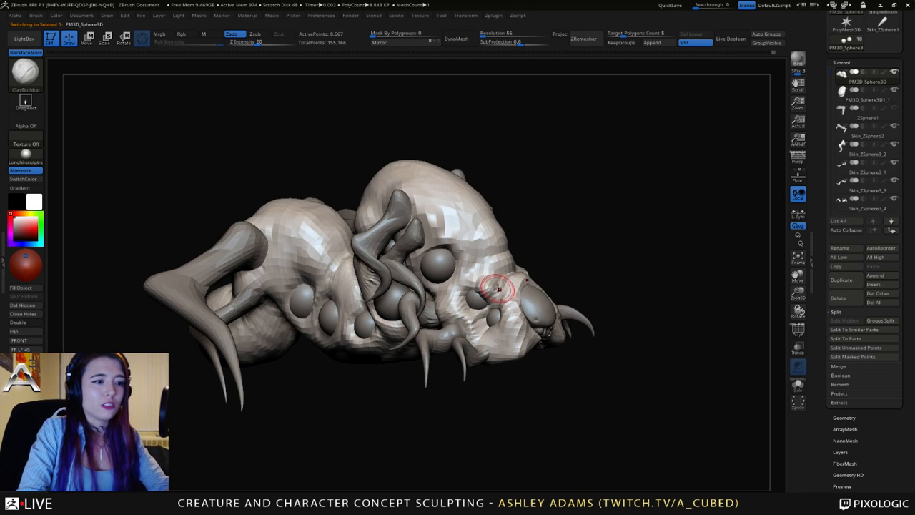
Define the fold beside the upper small eye, carving with DamStandard and adding volume with ClayBuildup.
key(b)
key(d)
key(s)
key(b)
key(c)
key(b)
mouse_move(502, 268)
right_down()
mouse_move(511, 282)
mouse_move(487, 296)
right_up()
Refine the socket creases between the upper small eye and the front face bulb using DamStandard and ClayBuildup.
alt+click(482, 299)
key(b)
key(d)
key(s)
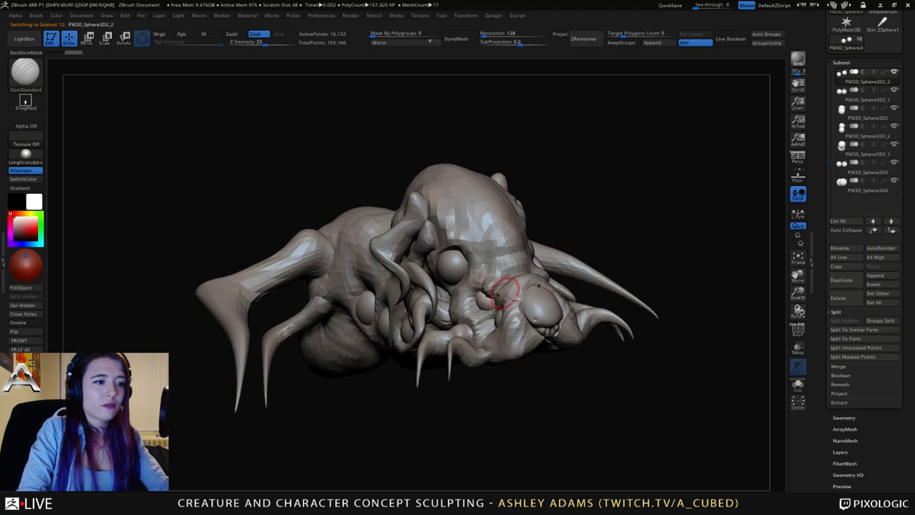
right_drag(510, 241, 502, 251)
alt+click(525, 329)
right_drag(525, 329, 572, 288)
key(b)
key(c)
key(b)
Move the upper small eye pair slightly back along the snout and adjust its sideways spacing.
alt+click(578, 281)
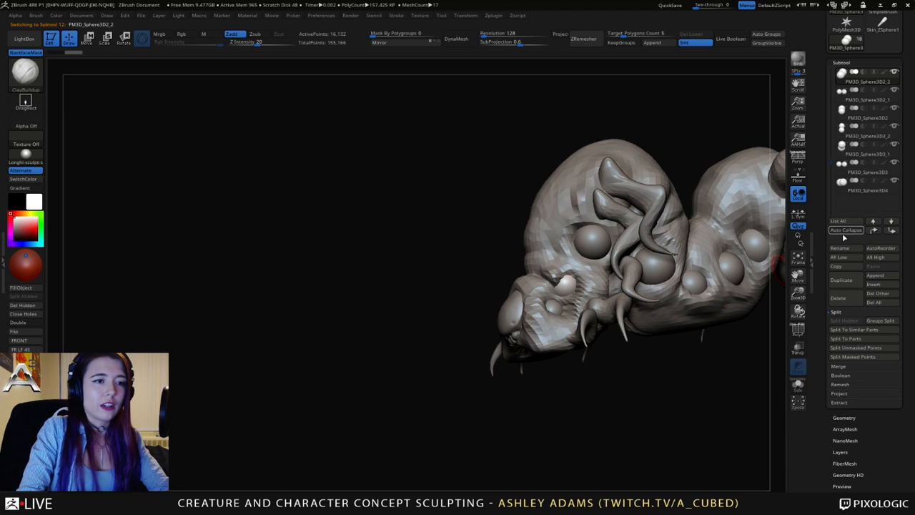
key(w)
right_drag(565, 307, 576, 300)
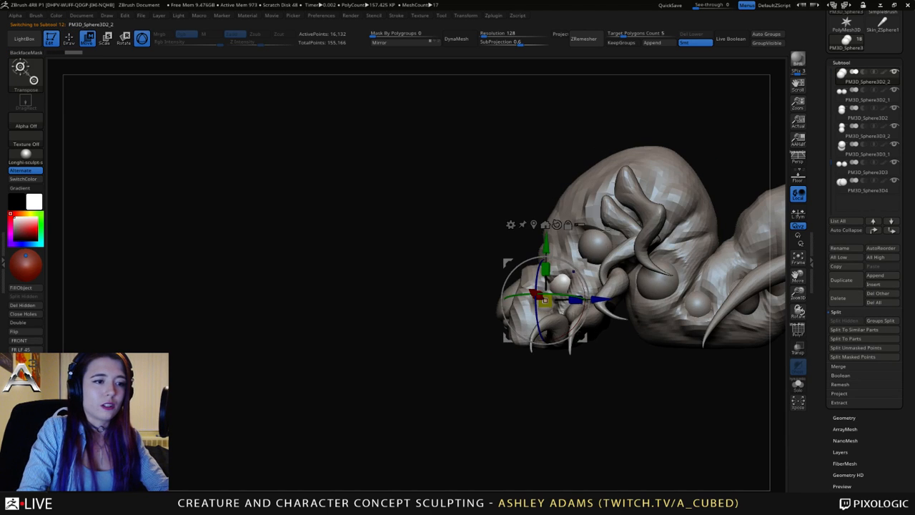
drag(597, 301, 608, 294)
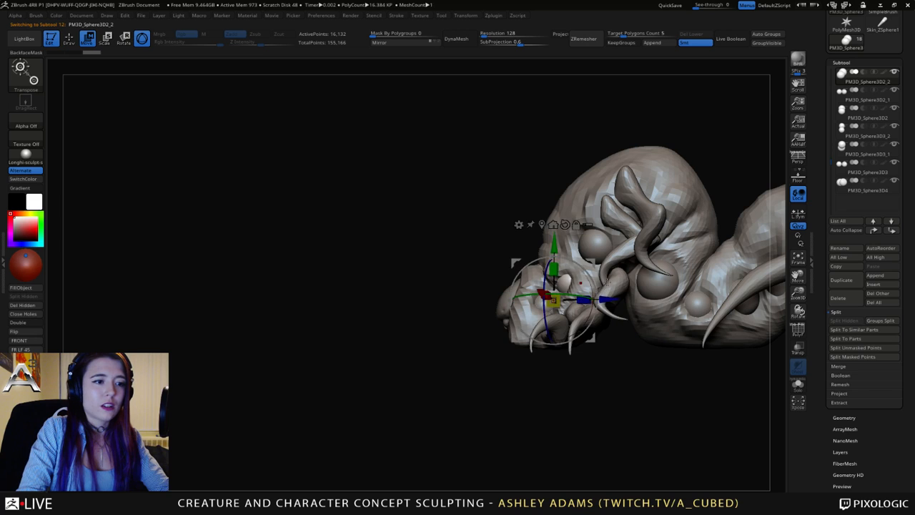
right_drag(608, 297, 665, 295)
drag(654, 291, 649, 290)
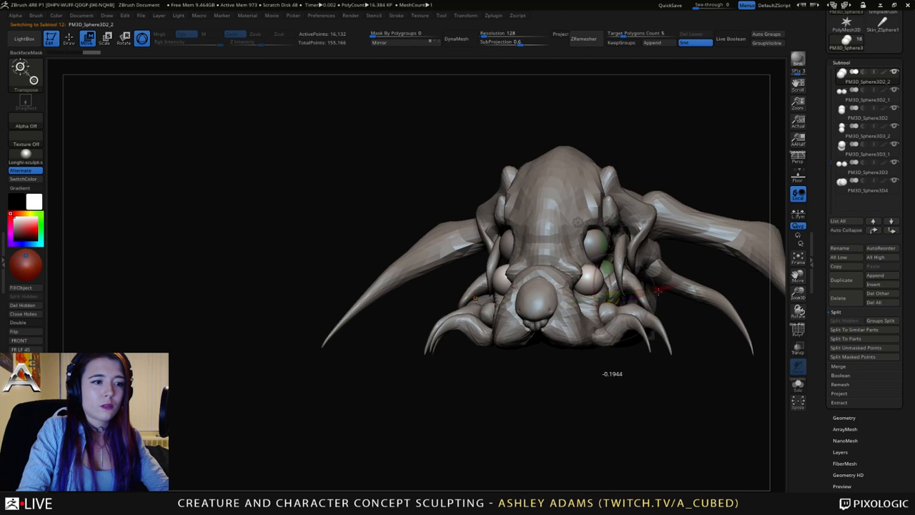
key(q)
right_drag(592, 281, 644, 286)
Move the lower small eye pair slightly sideways so it sits further out of the snout.
alt+click(615, 297)
key(w)
drag(624, 300, 629, 299)
mouse_move(630, 302)
right_down()
mouse_move(649, 363)
mouse_move(637, 297)
mouse_move(574, 297)
right_up()
key(q)
Reshape the body mesh around the repositioned small snout eyes with ClayBuildup, adjusting both sockets from several angles.
alt+click(598, 312)
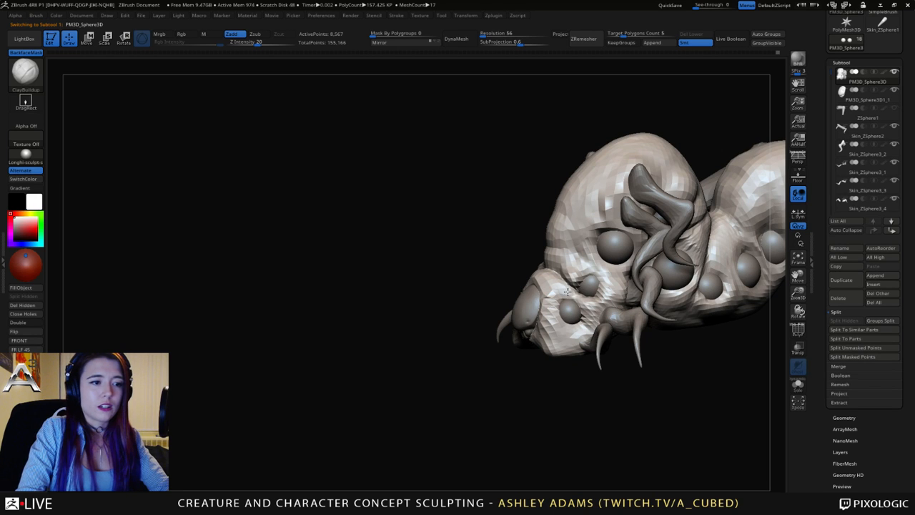
mouse_move(545, 309)
right_down()
mouse_move(581, 312)
mouse_move(583, 292)
right_up()
key(space)
mouse_move(542, 265)
right_down()
mouse_move(333, 266)
mouse_move(286, 286)
mouse_move(542, 274)
mouse_move(518, 315)
mouse_move(482, 309)
right_up()
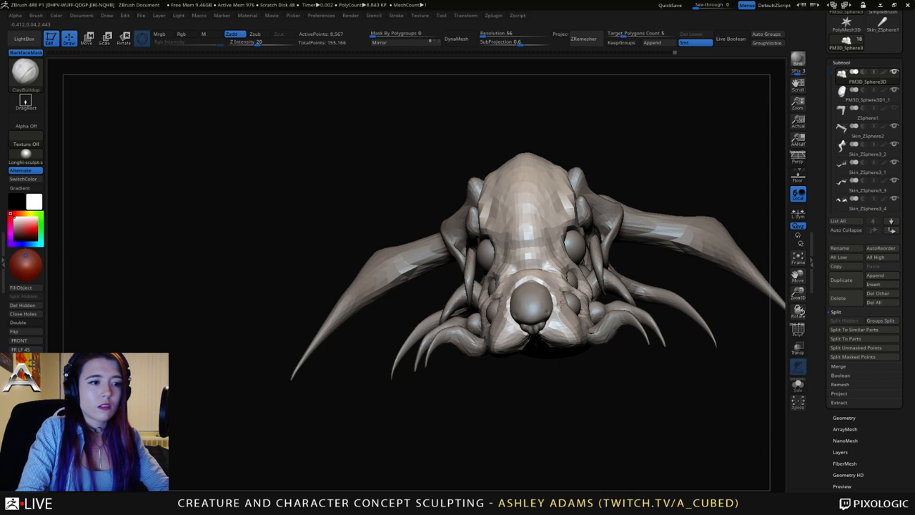
mouse_move(564, 316)
right_down()
mouse_move(483, 333)
mouse_move(484, 290)
right_up()
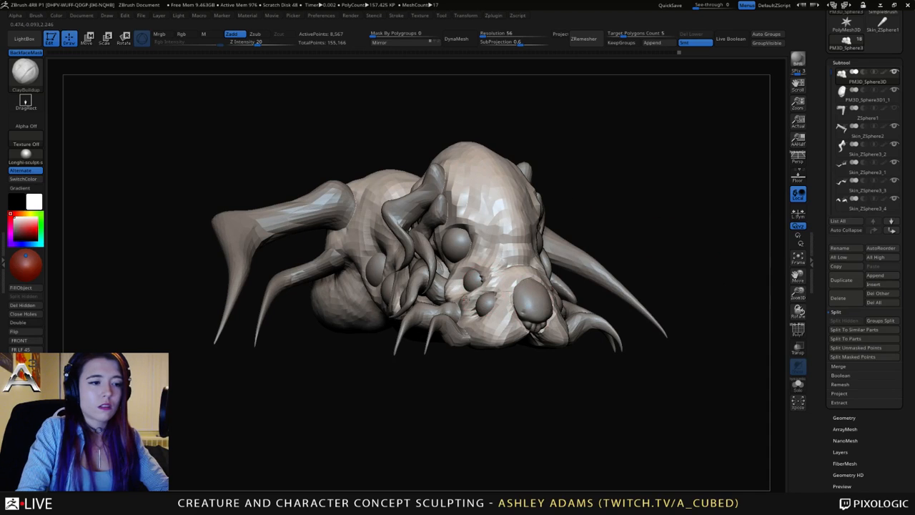
Carve creases around the small eyes and across the brow with DamStandard, then return to the ClayBuildup brush.
key(b)
key(d)
key(s)
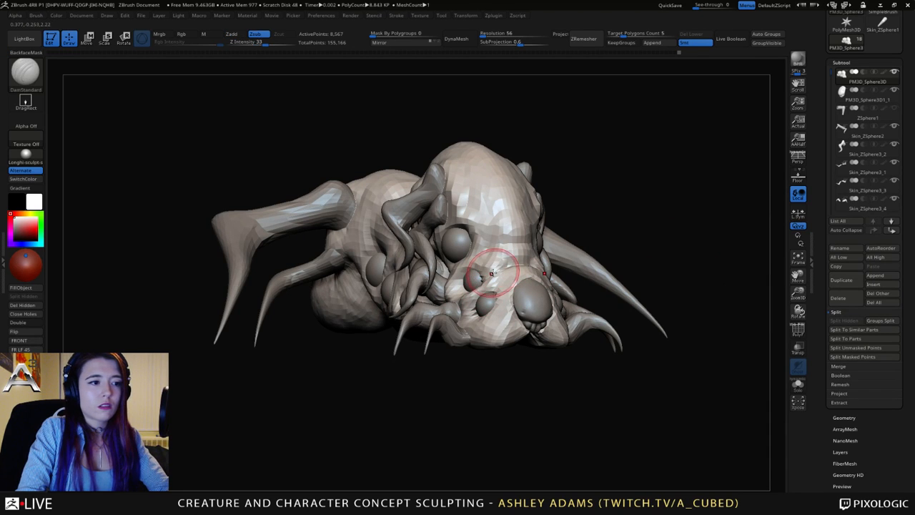
alt+right_drag(492, 273, 535, 285)
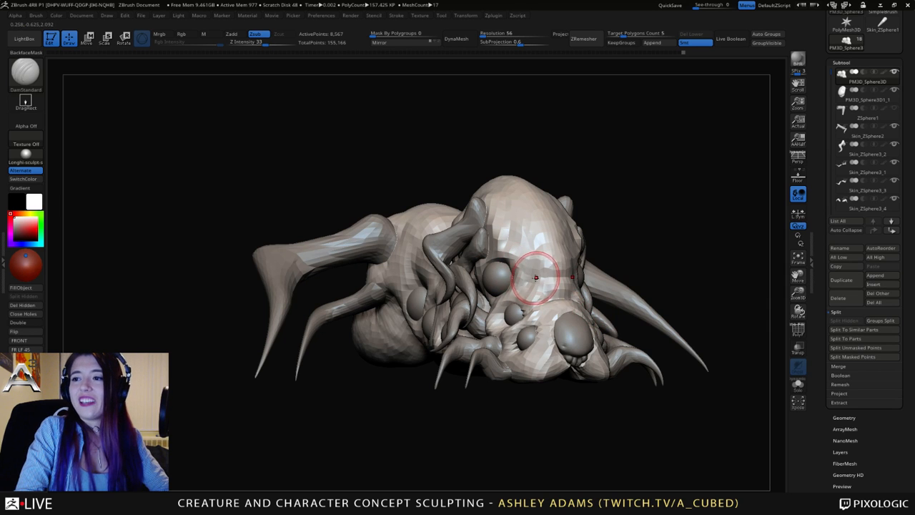
mouse_move(542, 311)
right_down()
mouse_move(560, 307)
mouse_move(583, 318)
mouse_move(579, 286)
mouse_move(597, 291)
right_up()
key(b)
key(c)
key(b)
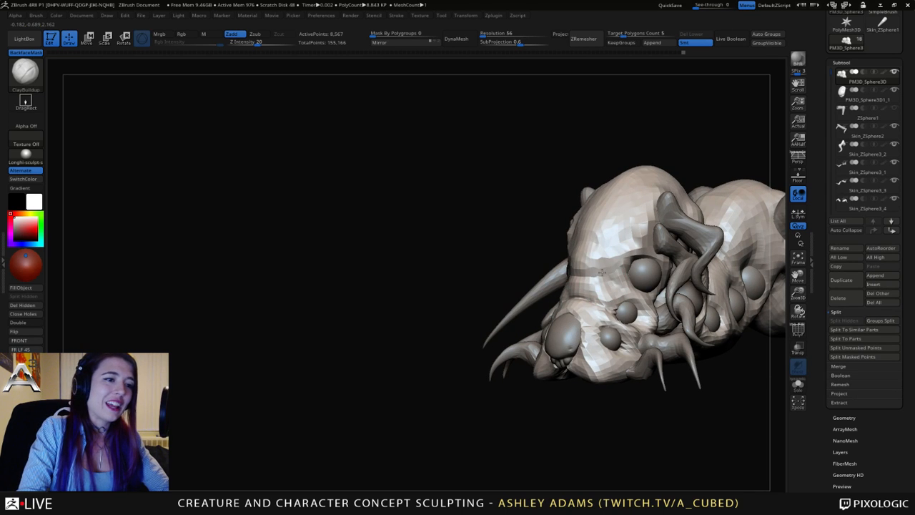
Smooth the bridge of the snout above the front bulb and adjust the brow shape with the SnakeHook brush.
right_drag(601, 256, 286, 250)
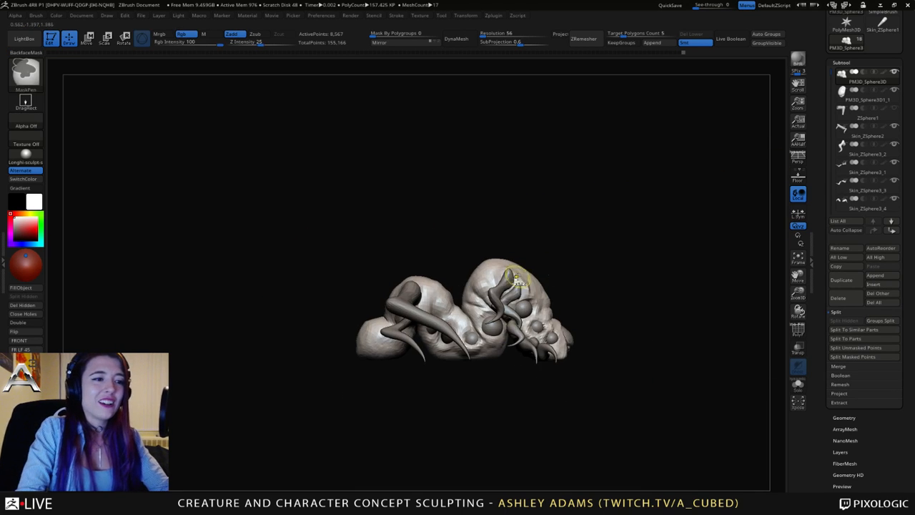
right_drag(554, 229, 554, 326)
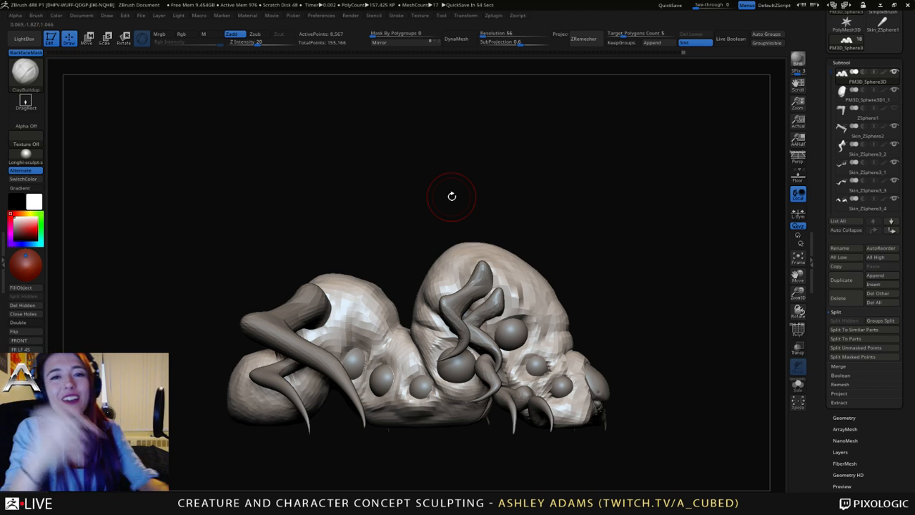
drag(452, 196, 489, 256)
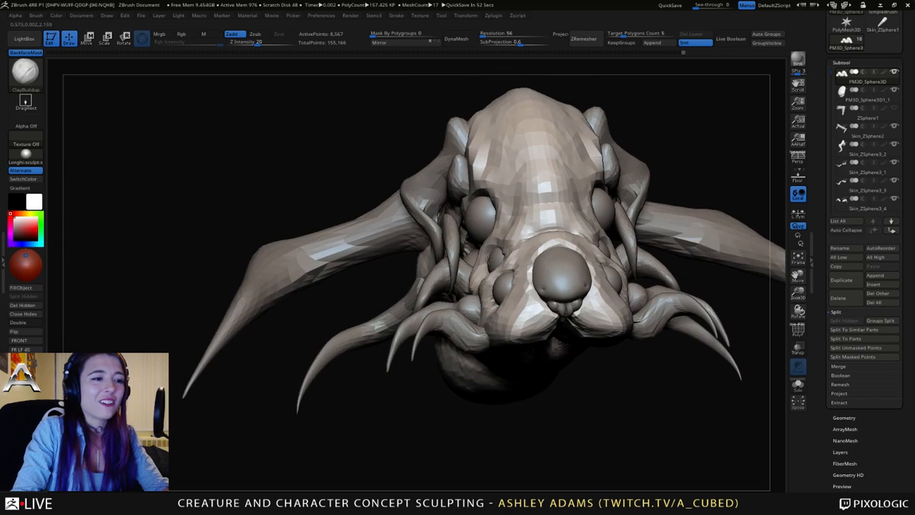
right_click(491, 258)
right_drag(528, 250, 583, 250)
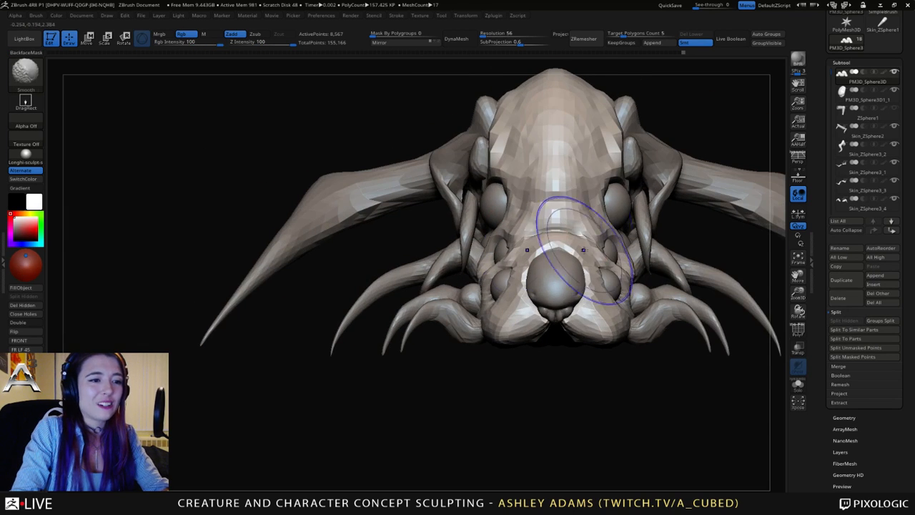
drag(580, 247, 596, 237)
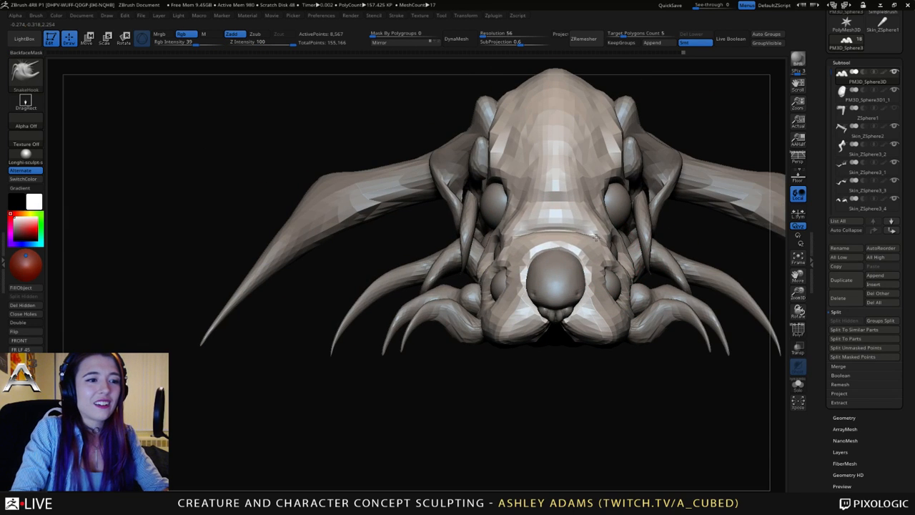
drag(598, 196, 605, 194)
mouse_move(605, 194)
alt+right_down()
mouse_move(584, 203)
mouse_move(551, 174)
mouse_move(470, 204)
mouse_move(337, 224)
mouse_move(557, 269)
mouse_move(496, 286)
alt+right_up()
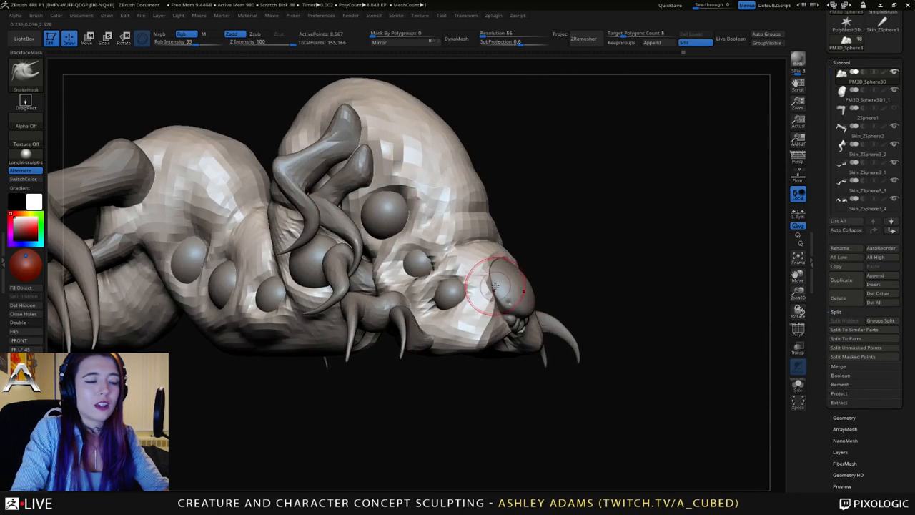
Build up a ridge on the snout over the front face bulb with ClayBuildup.
key(b)
key(c)
key(b)
drag(485, 253, 494, 248)
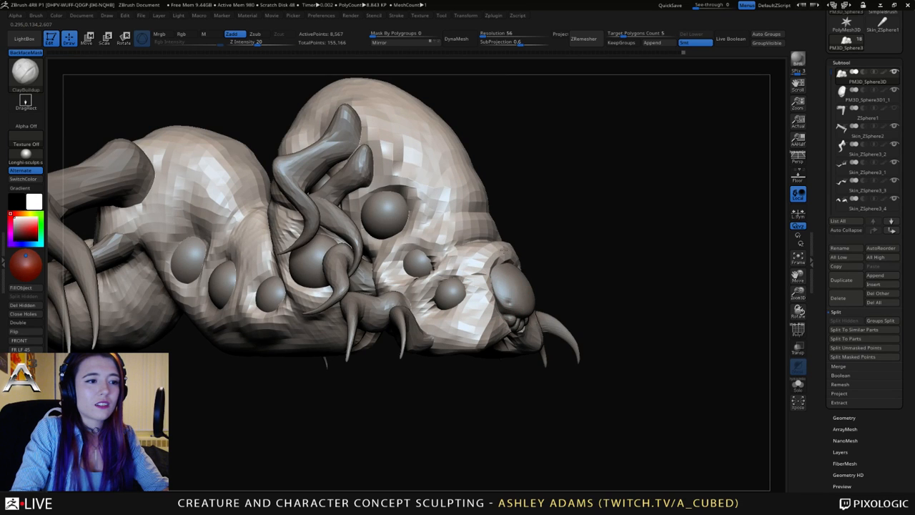
mouse_move(490, 255)
right_down()
mouse_move(521, 286)
mouse_move(521, 336)
mouse_move(490, 325)
right_up()
Scale the front face bulb down uniformly to about 0.86.
alt+click(511, 286)
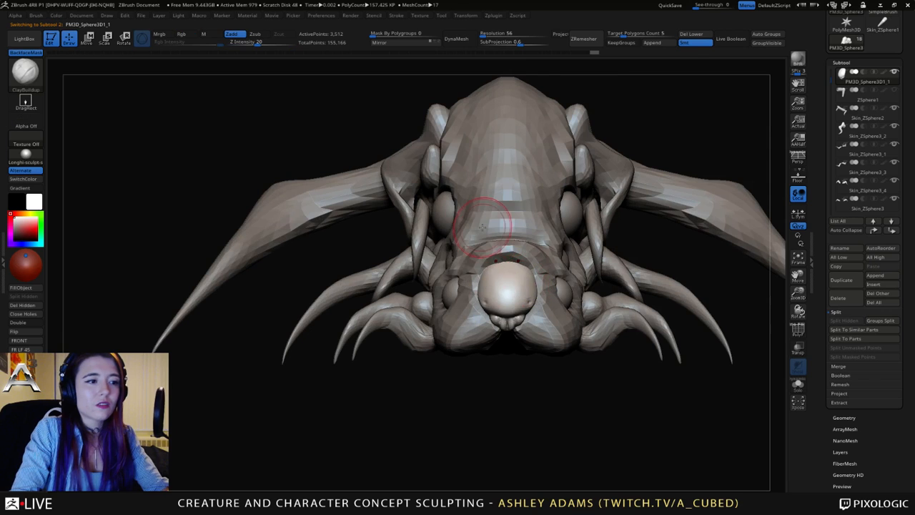
key(e)
drag(507, 280, 507, 276)
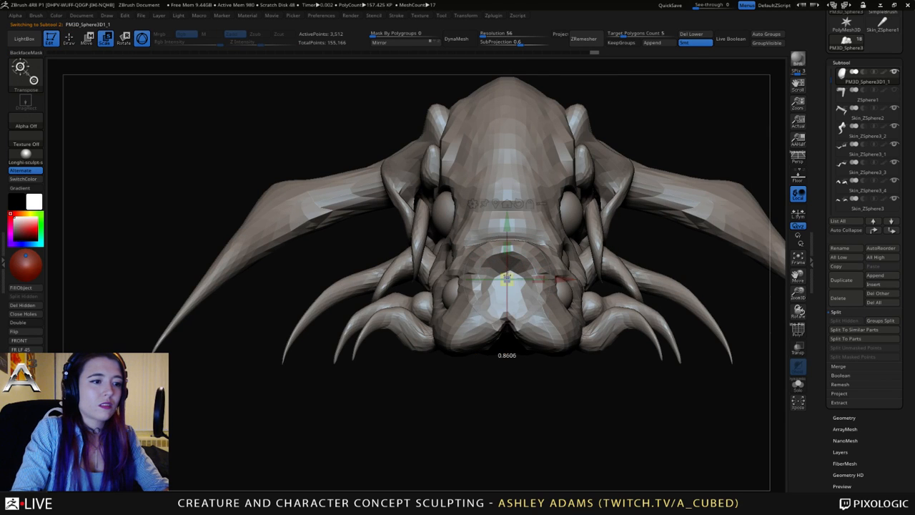
Relocate the transform gizmo to the front of the snout and move the front face bulb forward into its socket.
right_drag(507, 276, 522, 285)
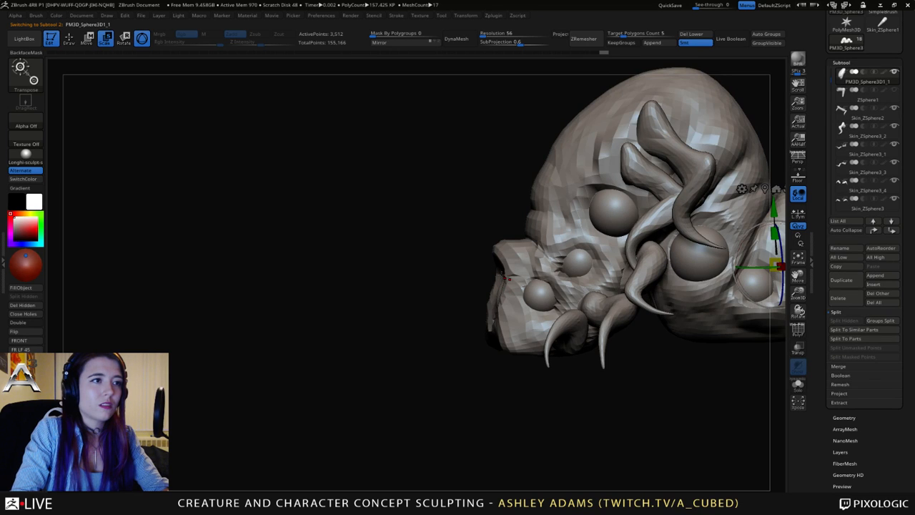
alt+right_drag(506, 278, 461, 262)
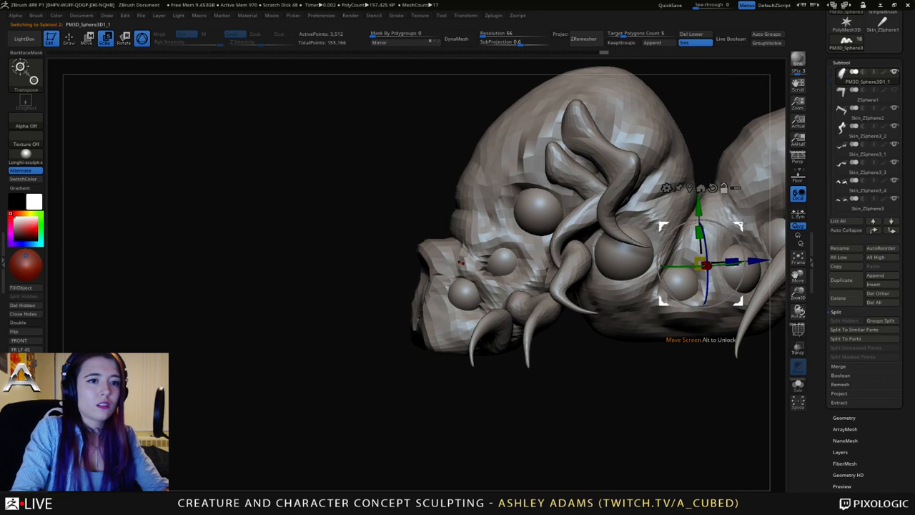
alt+drag(704, 265, 406, 283)
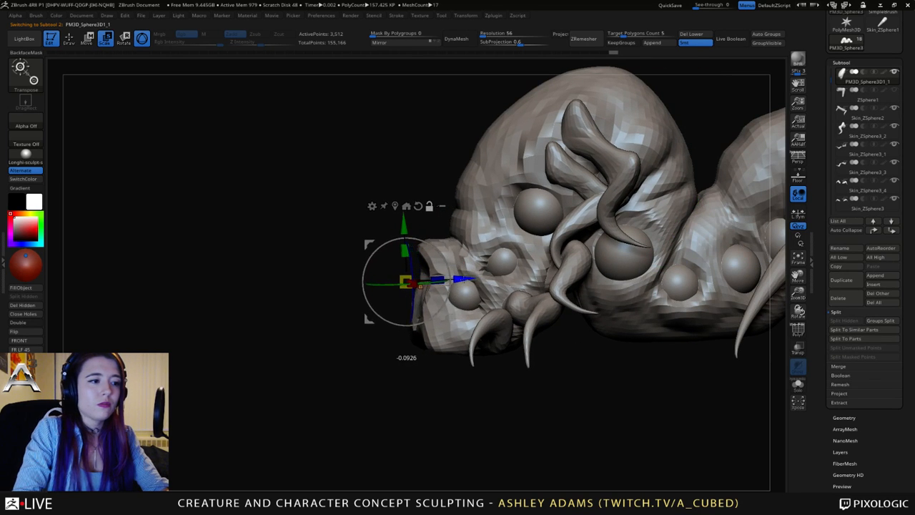
drag(462, 278, 430, 279)
key(q)
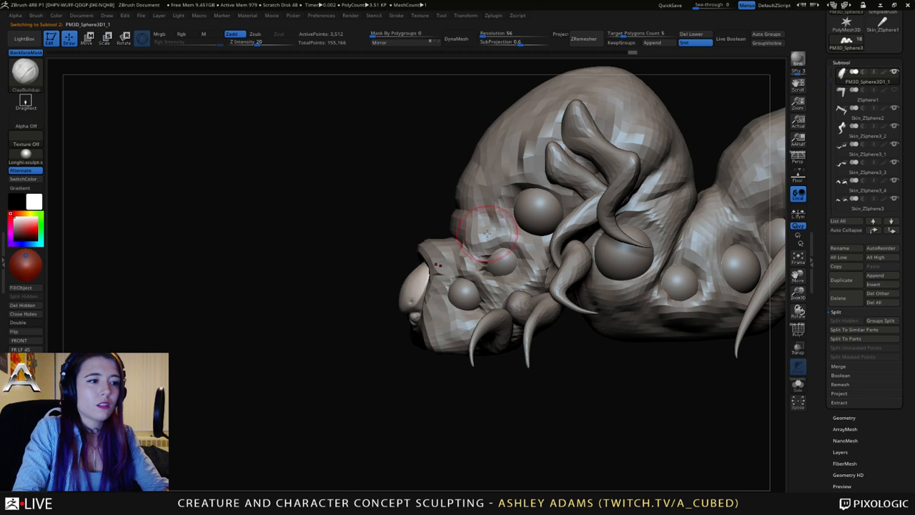
Select the body mesh and thicken the snout rim around the front bulb with the Inflat brush.
drag(487, 234, 525, 265)
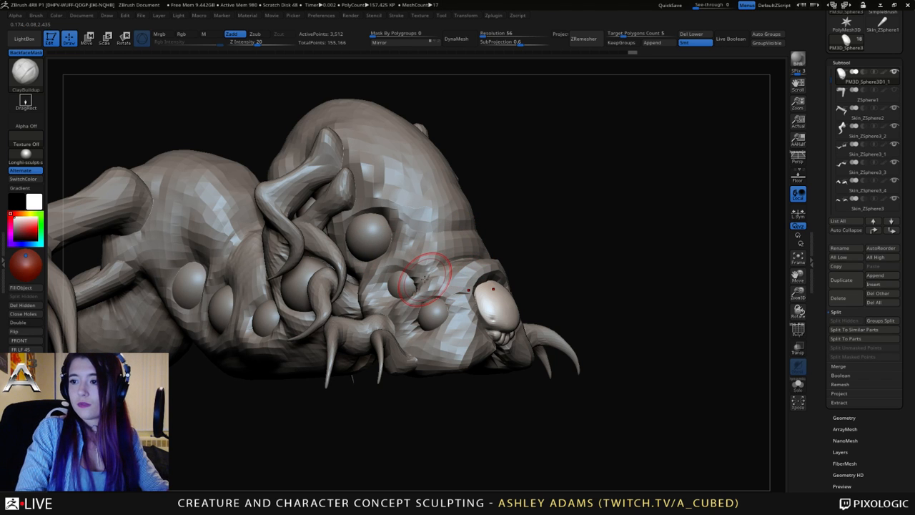
drag(502, 234, 430, 236)
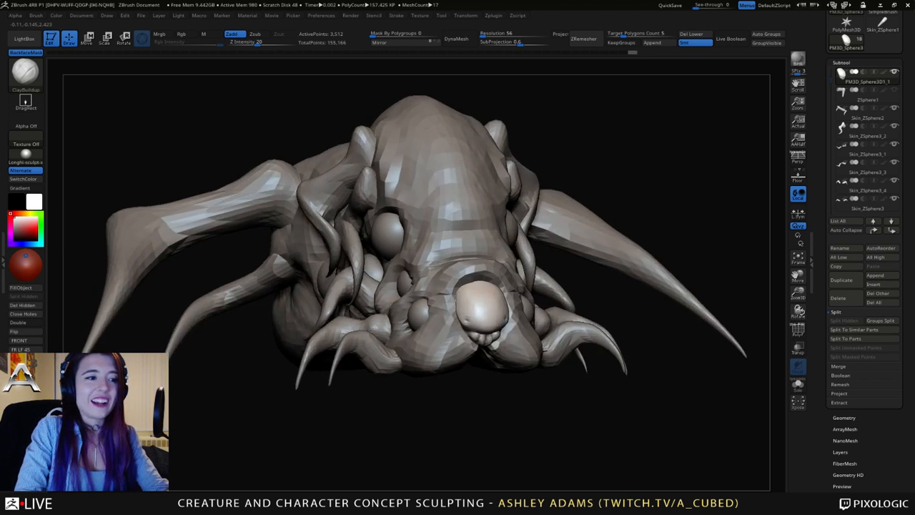
mouse_move(451, 268)
mouse_down()
mouse_move(493, 257)
mouse_move(465, 253)
mouse_up()
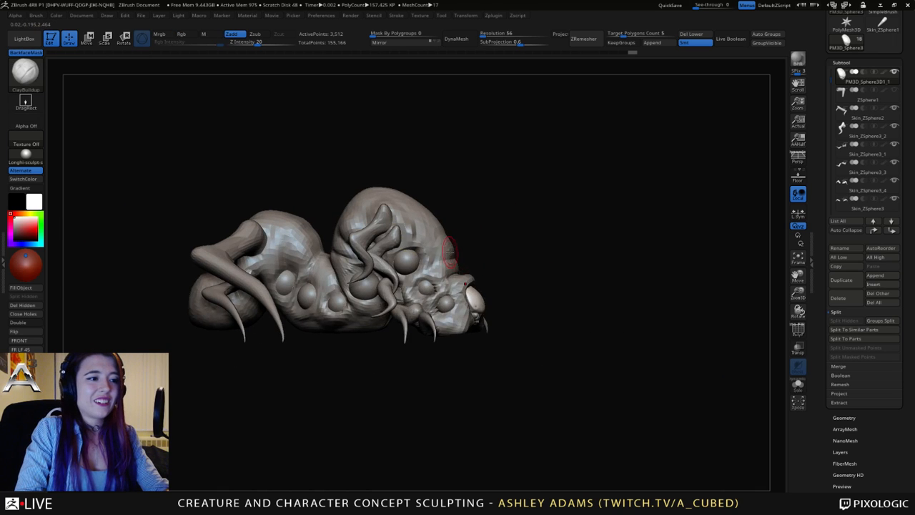
key(space)
alt+click(463, 279)
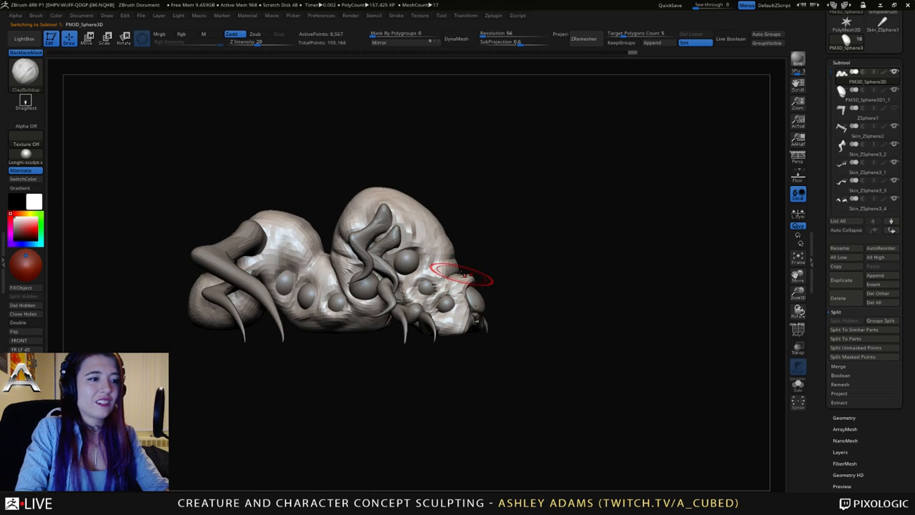
right_click(463, 274)
key(b)
key(i)
key(n)
right_drag(432, 243, 436, 320)
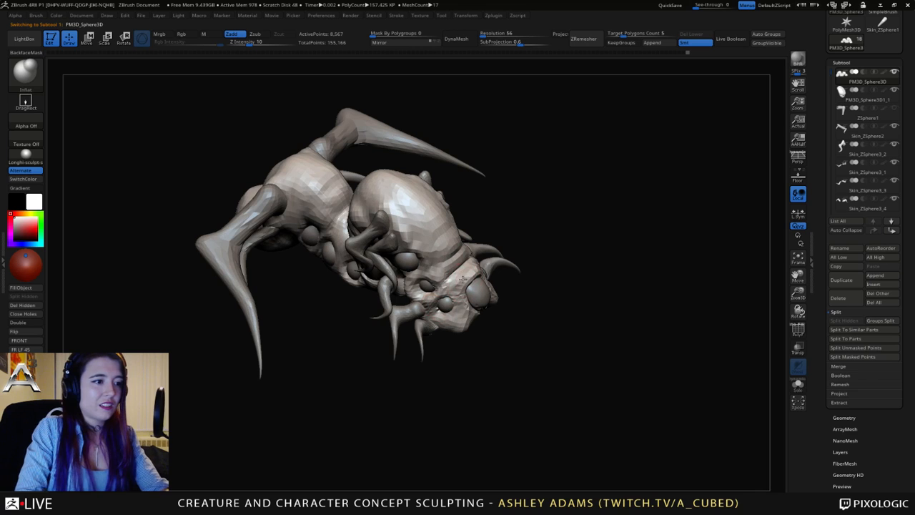
mouse_move(441, 270)
right_down()
mouse_move(464, 271)
mouse_move(465, 286)
mouse_move(452, 302)
mouse_move(427, 296)
right_up()
Select the body mesh and build up the surface around the small snout eyes with the ClayBuildup brush.
key(b)
key(s)
key(h)
alt+click(468, 279)
alt+click(427, 297)
key(b)
key(c)
key(b)
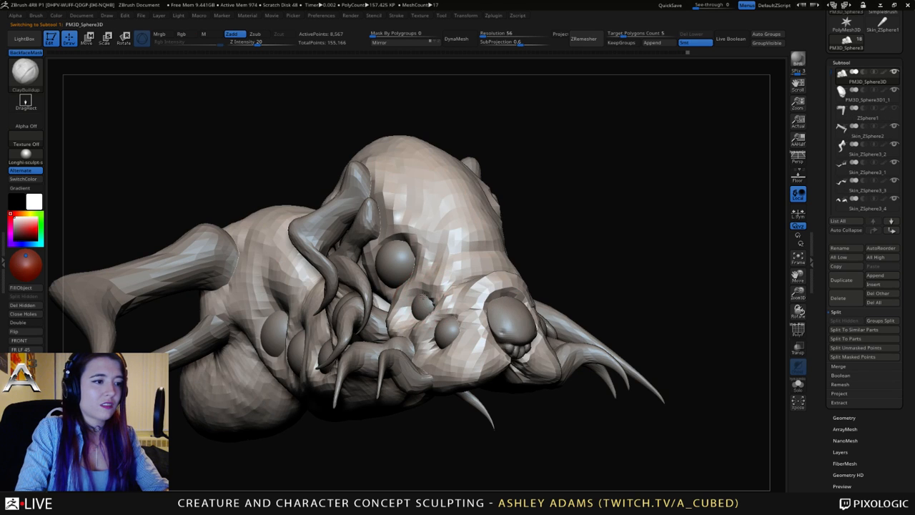
right_drag(433, 302, 488, 305)
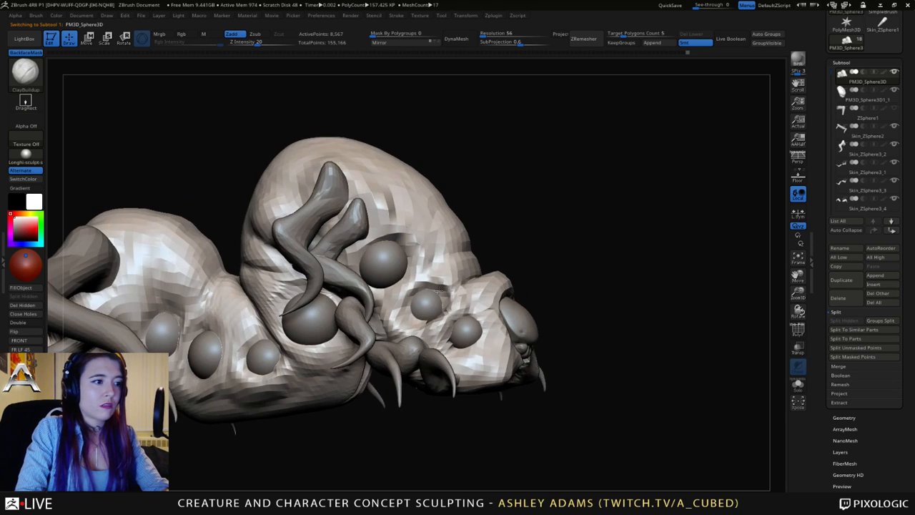
right_drag(427, 317, 379, 314)
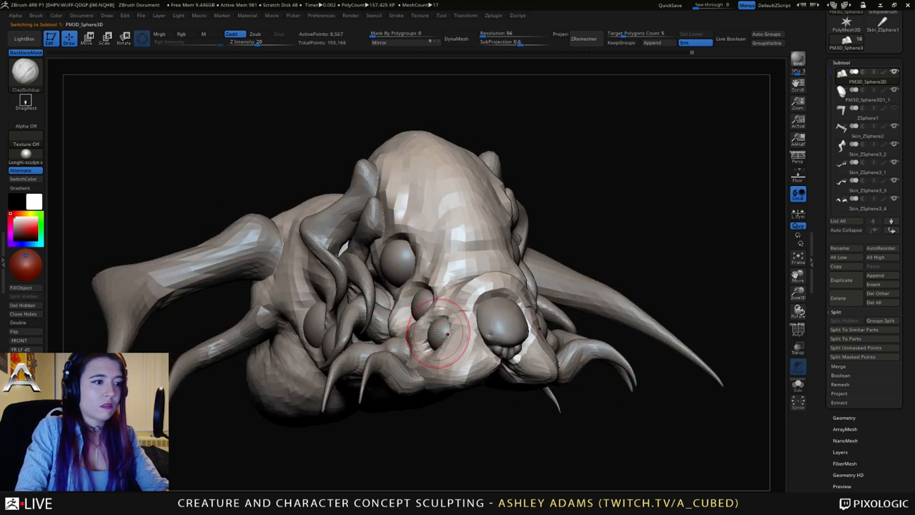
right_drag(440, 333, 488, 329)
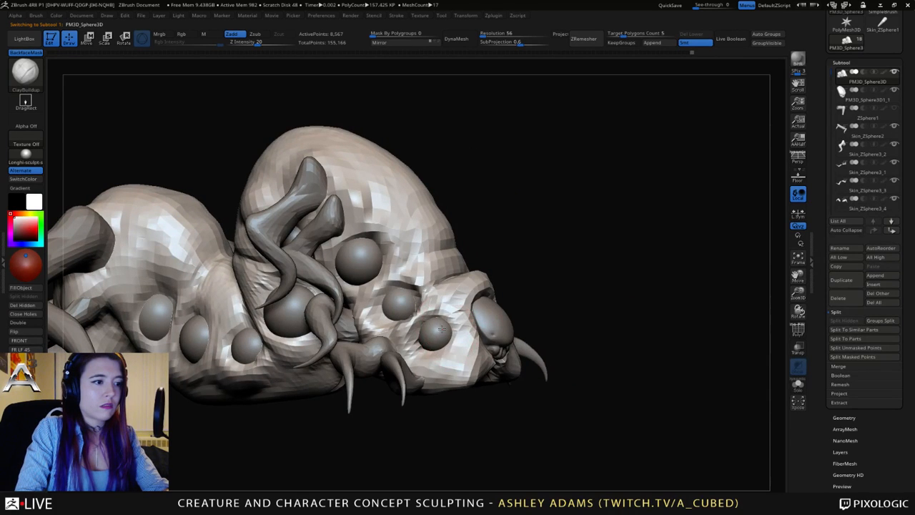
key(space)
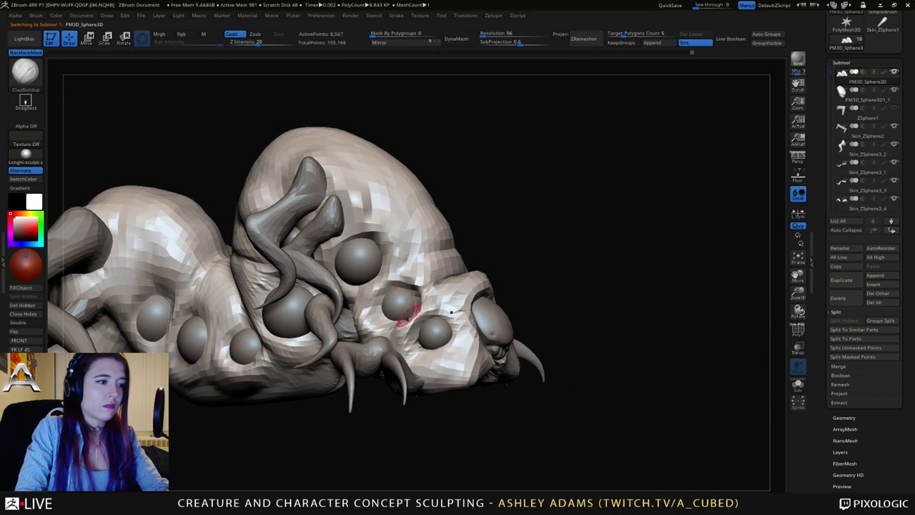
Insert the Dog Head part from the IMM BParts brush at the front of the creature's snout.
right_drag(380, 243, 460, 279)
key(b)
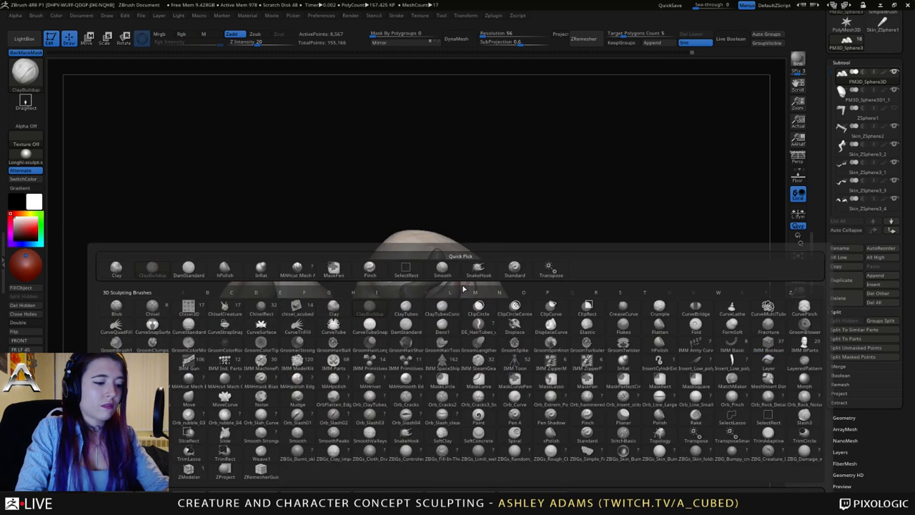
key(i)
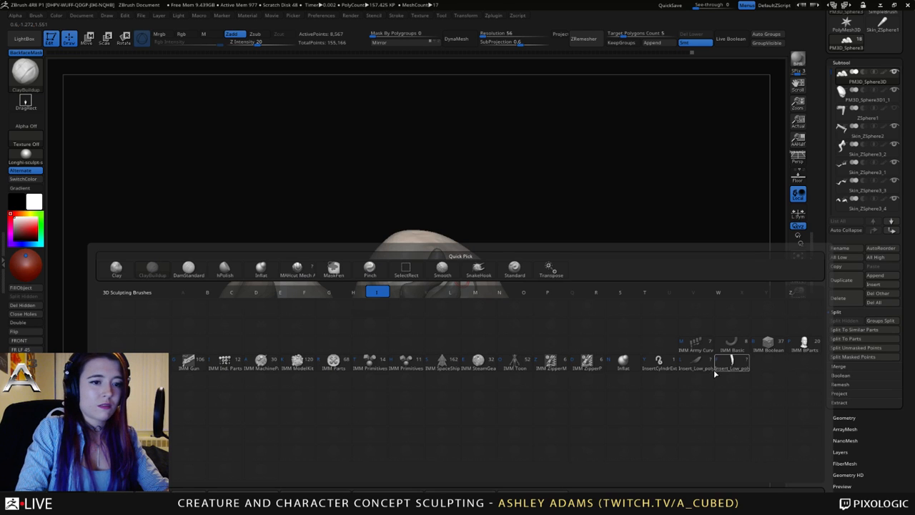
click(802, 346)
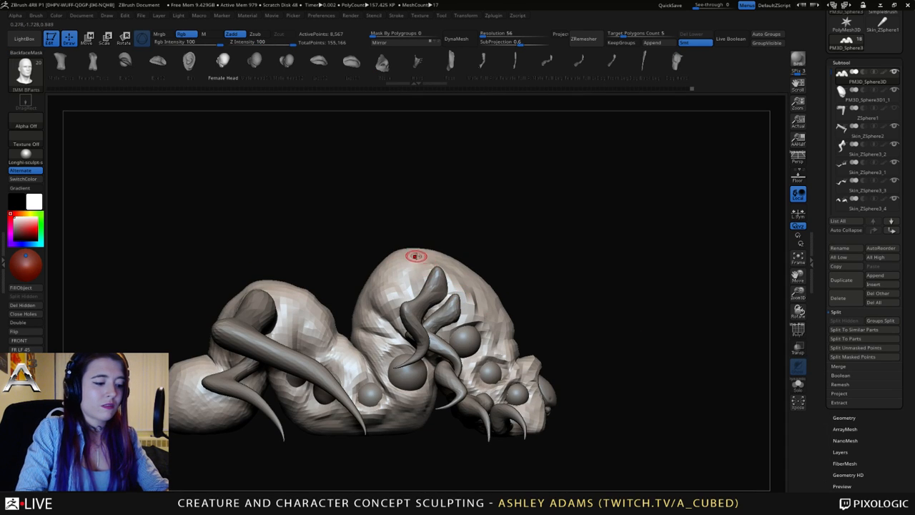
key(m)
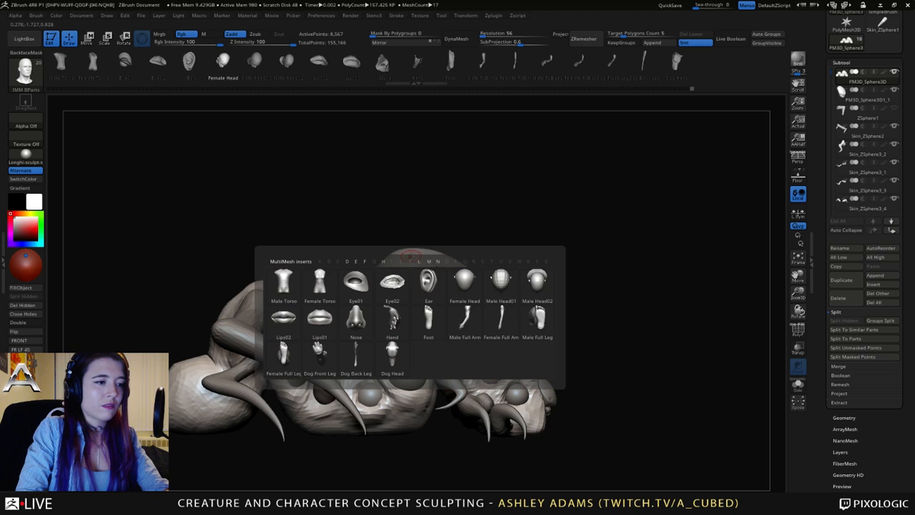
click(396, 354)
shift+drag(615, 379, 548, 387)
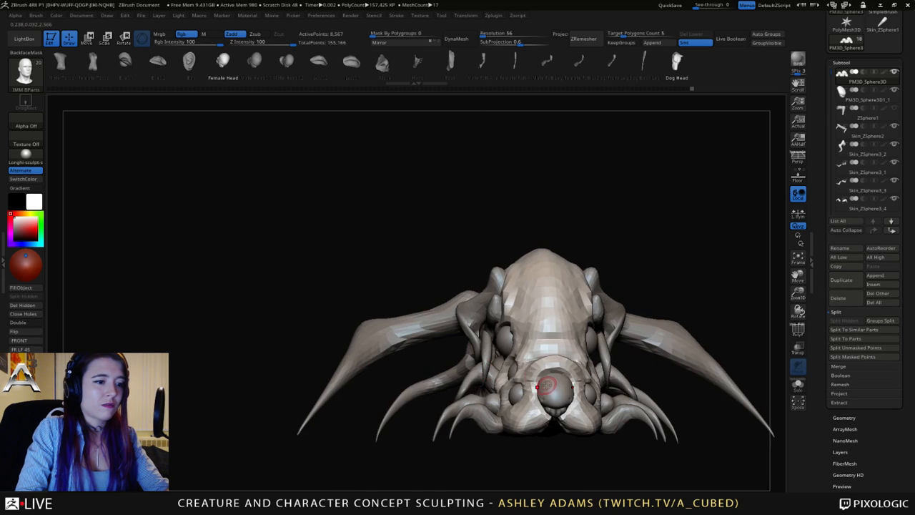
alt+click(545, 383)
drag(501, 449, 554, 445)
alt+click(548, 366)
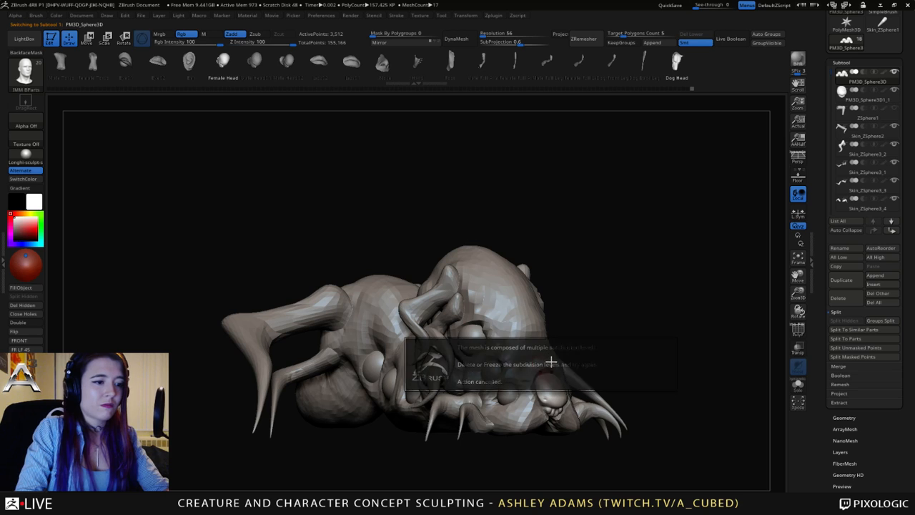
drag(549, 366, 590, 358)
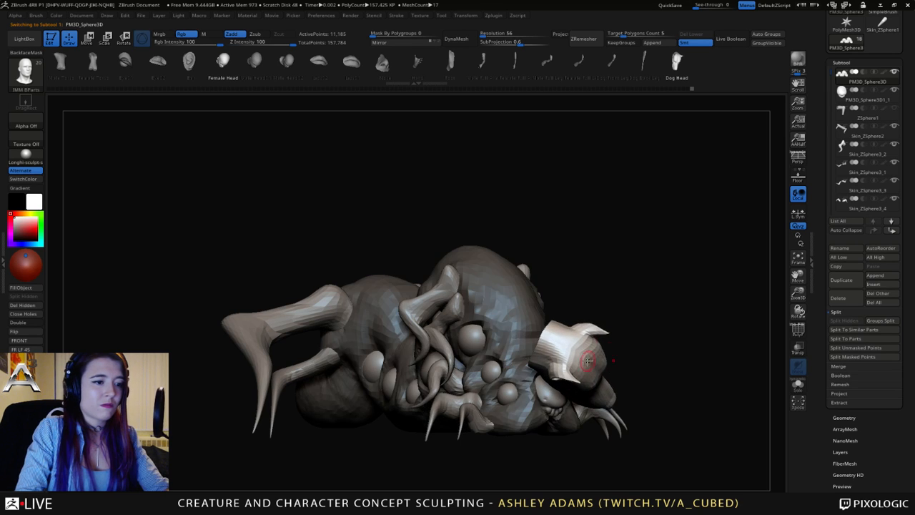
Rotate and move the inserted dog head so it covers the snout facing forward, and view it from both sides.
key(w)
drag(645, 256, 636, 279)
drag(592, 360, 533, 322)
drag(566, 367, 534, 365)
drag(590, 282, 668, 249)
drag(557, 369, 492, 362)
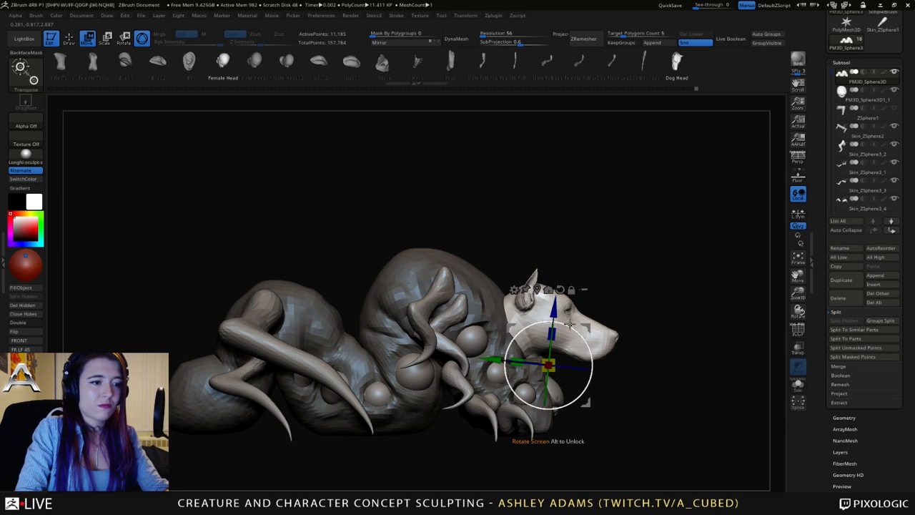
drag(569, 326, 627, 386)
drag(598, 278, 518, 238)
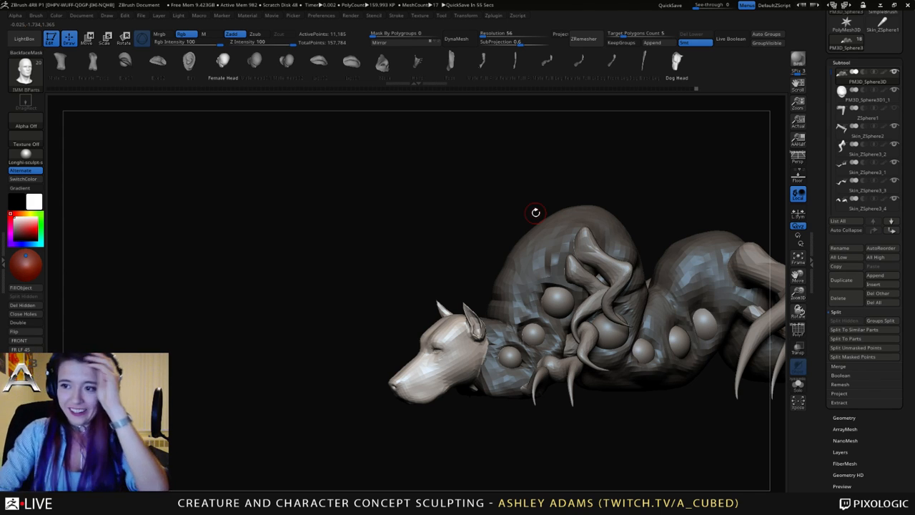
right_drag(588, 234, 553, 254)
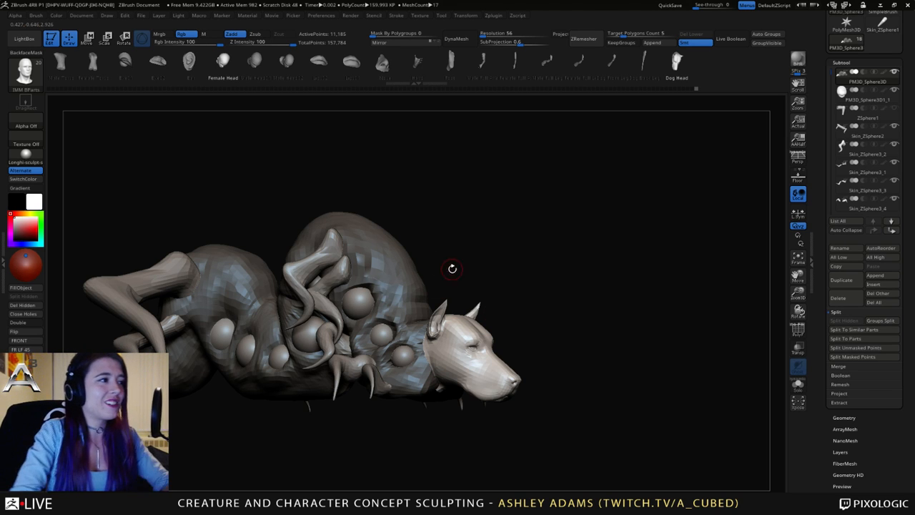
drag(479, 270, 453, 272)
drag(477, 241, 447, 258)
ctrl+right_drag(448, 258, 448, 320)
Select the front face bulb and pull its top upward with the SnakeHook brush.
alt+click(414, 304)
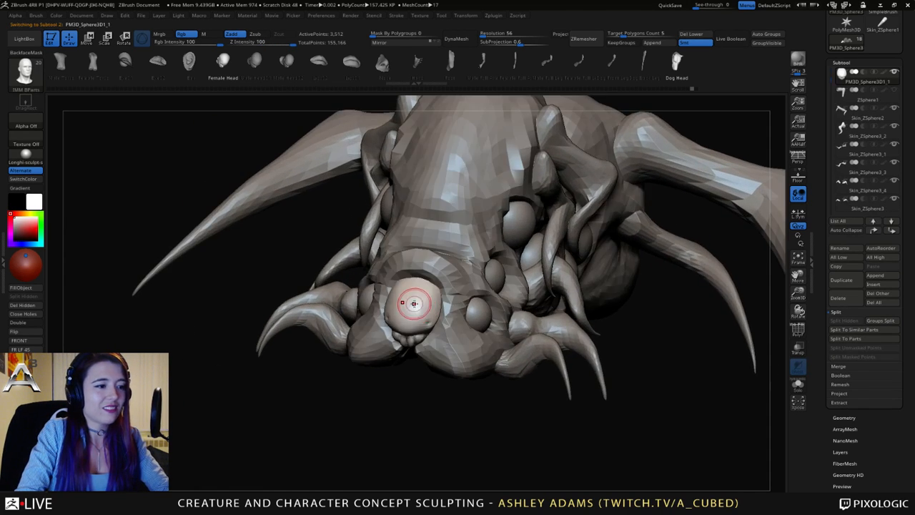
key(space)
mouse_move(422, 305)
mouse_down()
mouse_move(415, 288)
mouse_move(426, 266)
mouse_up()
key(b)
key(s)
key(h)
mouse_move(413, 285)
right_down()
mouse_move(326, 283)
mouse_move(390, 266)
mouse_move(372, 261)
mouse_move(393, 279)
mouse_move(421, 275)
right_up()
key(space)
drag(420, 278, 414, 278)
Refine the front face bulb into an egg shape with further SnakeHook pulls at adjusted brush sizes.
right_drag(400, 319, 395, 300)
key(space)
drag(397, 305, 387, 305)
right_drag(384, 305, 403, 328)
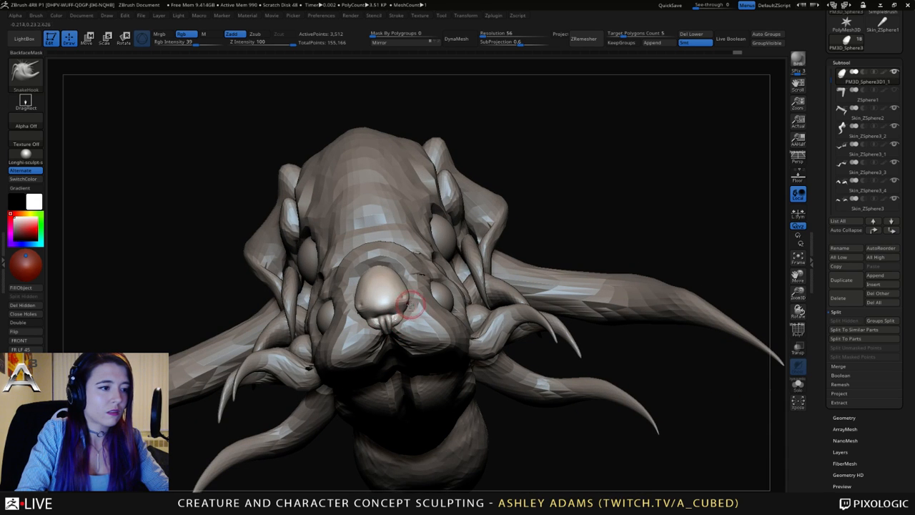
right_drag(410, 306, 401, 326)
right_click(340, 325)
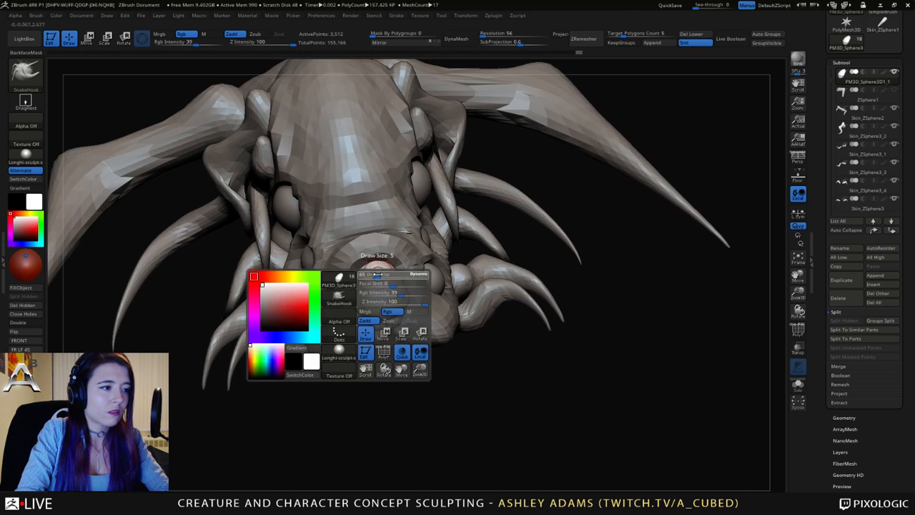
mouse_move(409, 231)
right_down()
mouse_move(377, 306)
mouse_move(368, 249)
right_up()
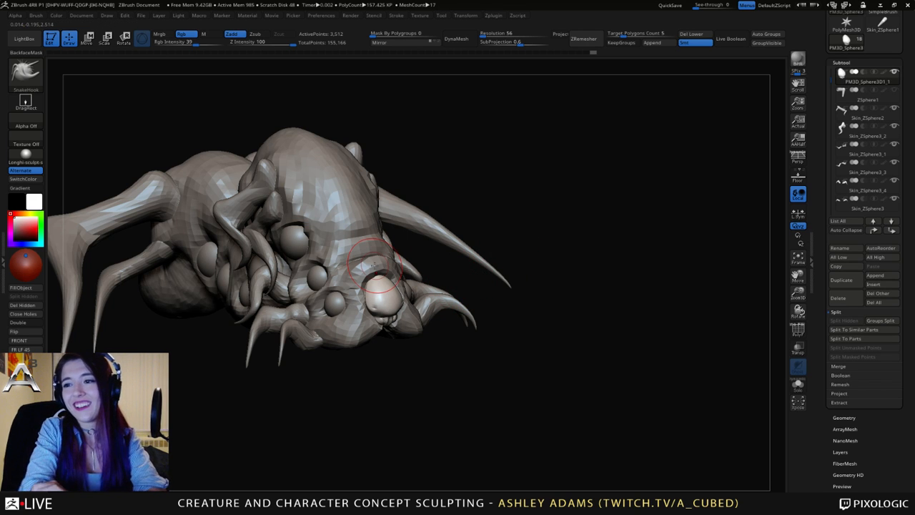
right_drag(372, 271, 417, 284)
key(space)
drag(417, 285, 413, 286)
Select the body mesh and pull the snout flesh over the inner edge of the foremost small eye with SnakeHook.
alt+click(402, 306)
ctrl+right_drag(400, 303, 406, 331)
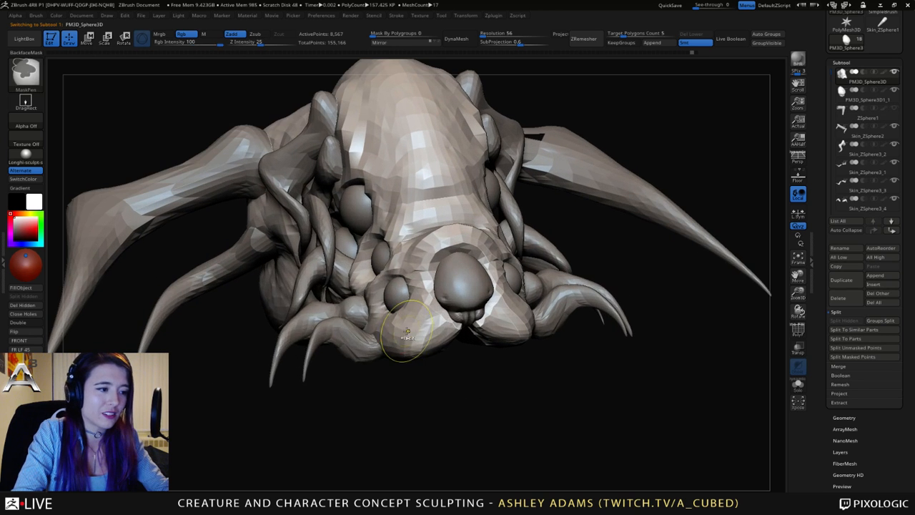
key(space)
drag(411, 290, 407, 288)
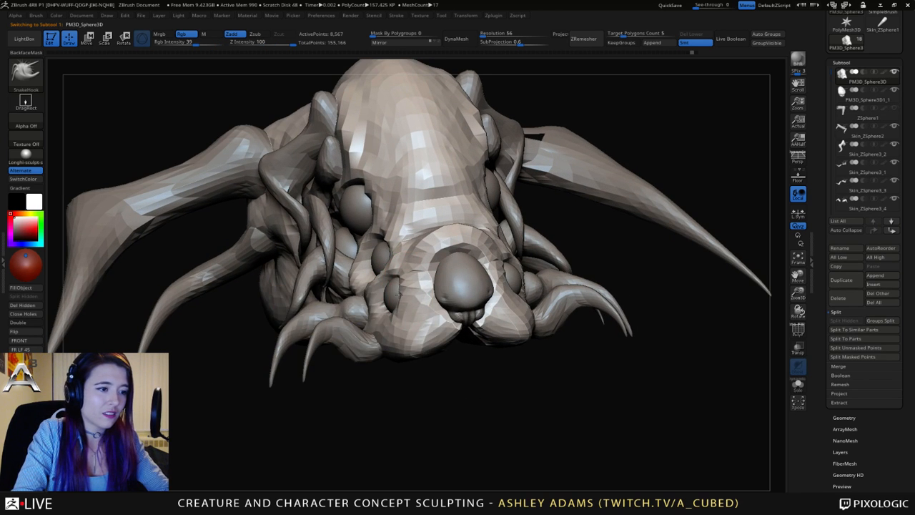
key(ctrl)
key(ctrl+z)
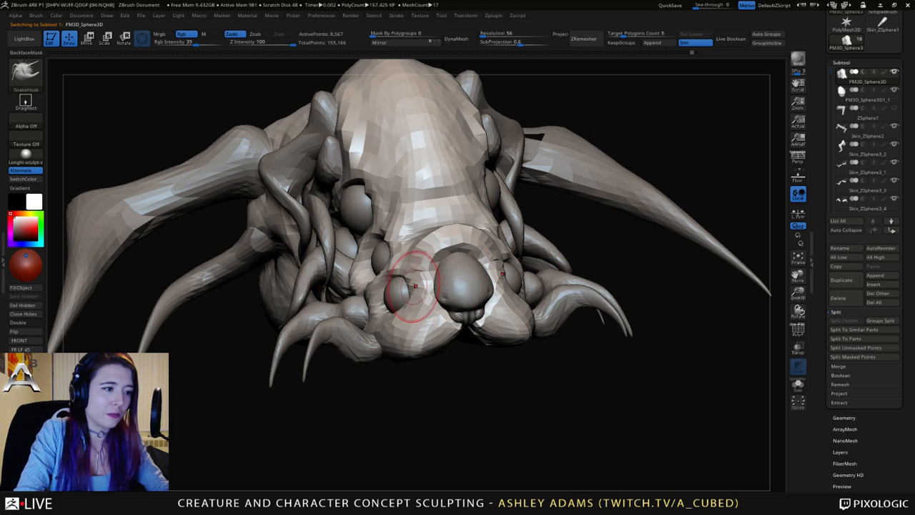
drag(417, 286, 401, 303)
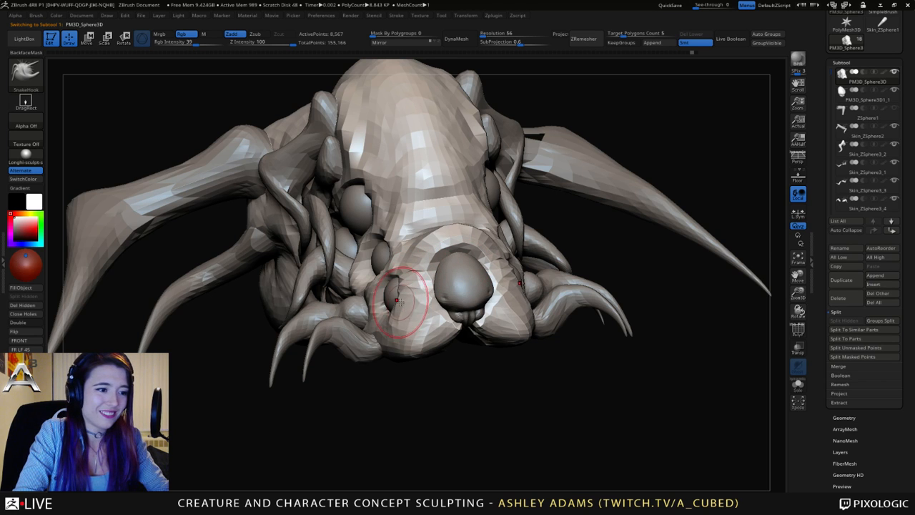
shift+right_drag(412, 296, 387, 292)
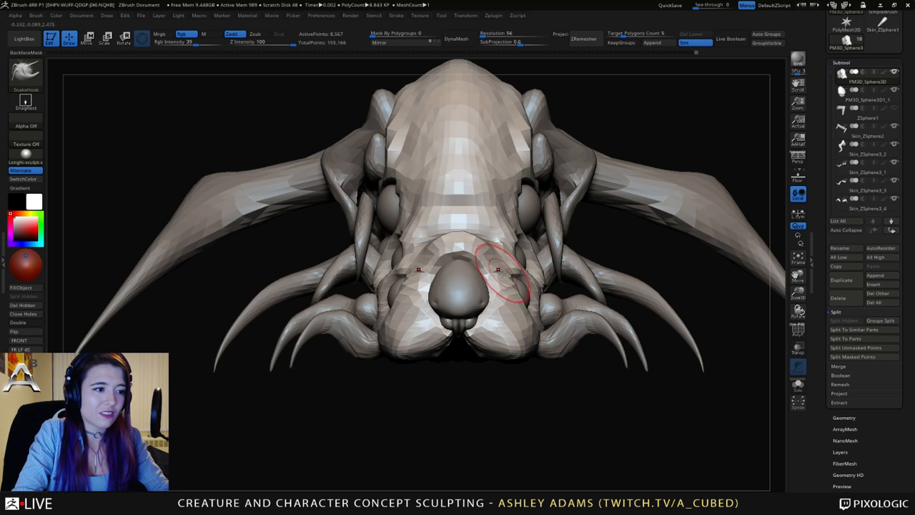
Select the front face bulb and move it slightly back into the snout along the Z axis.
mouse_move(469, 261)
right_down()
mouse_move(462, 299)
mouse_move(387, 293)
right_up()
alt+click(473, 296)
right_drag(473, 296, 452, 287)
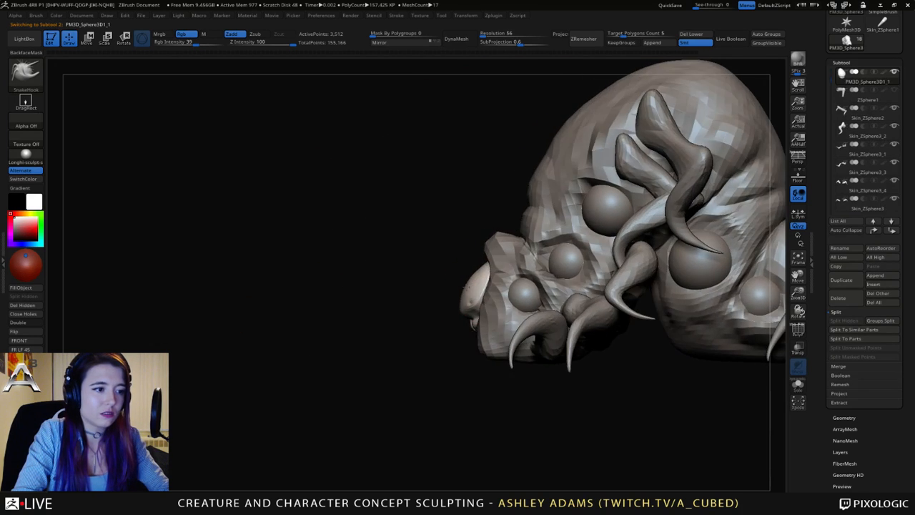
key(w)
drag(518, 285, 524, 286)
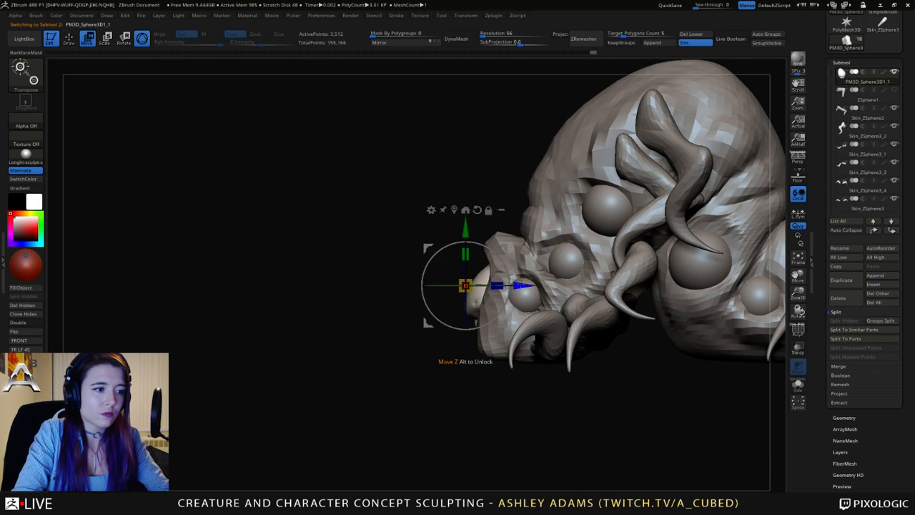
key(q)
Select the body mesh and pull the lower front of the snout forward with SnakeHook.
alt+click(487, 247)
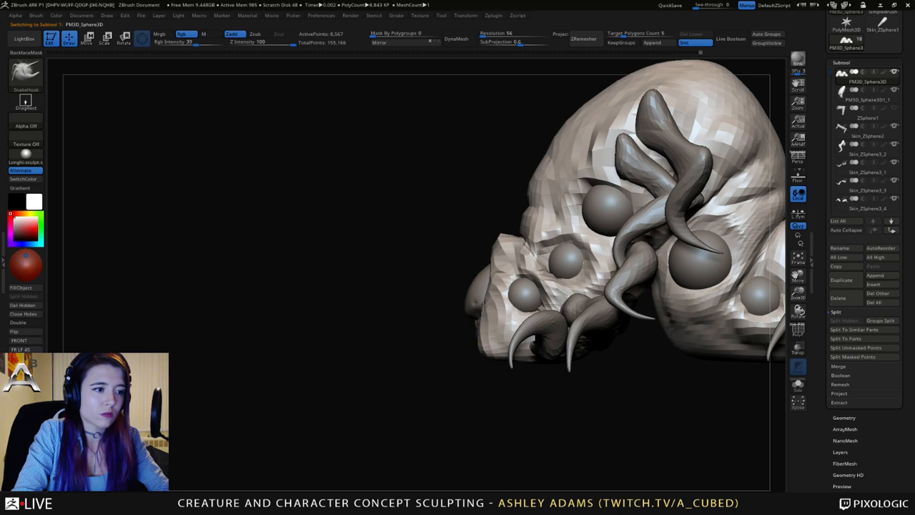
drag(479, 348, 472, 346)
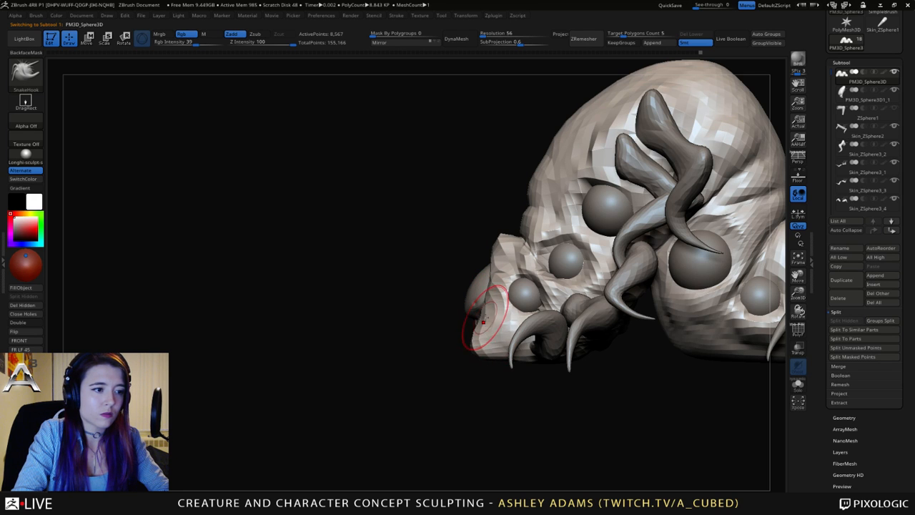
mouse_move(487, 282)
mouse_down()
mouse_move(466, 292)
mouse_move(586, 290)
mouse_move(472, 322)
mouse_move(427, 347)
mouse_up()
mouse_move(427, 346)
right_down()
mouse_move(437, 342)
mouse_move(439, 310)
right_up()
alt+click(422, 271)
Carve creases into the body mesh between the front face bulb and the small eyes with the DamStandard brush.
mouse_move(365, 273)
right_down()
mouse_move(432, 266)
mouse_move(368, 296)
mouse_move(384, 305)
mouse_move(404, 296)
right_up()
alt+click(427, 266)
key(b)
key(d)
key(s)
key(space)
key(space)
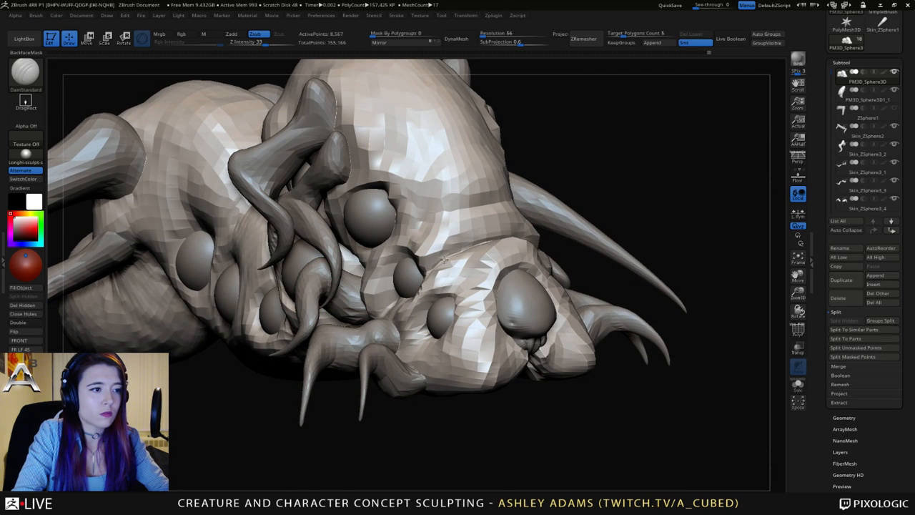
mouse_move(439, 257)
right_down()
mouse_move(456, 274)
mouse_move(418, 336)
mouse_move(340, 233)
right_up()
Sculpt skin folds around the small snout eyes, alternating between the ClayBuildup and DamStandard brushes.
key(b)
key(c)
key(b)
key(b)
key(d)
key(s)
key(f)
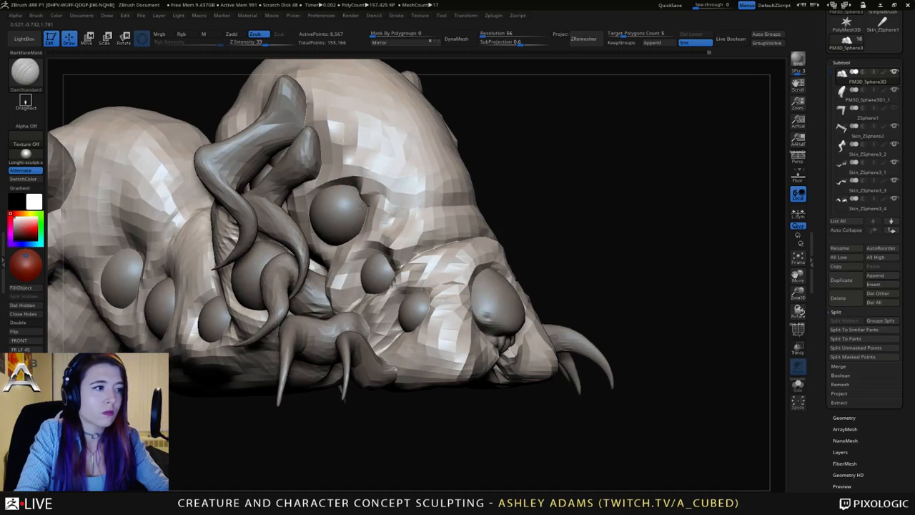
mouse_move(405, 219)
right_down()
mouse_move(374, 235)
mouse_move(401, 236)
mouse_move(351, 229)
mouse_move(358, 287)
mouse_move(432, 312)
mouse_move(431, 287)
right_up()
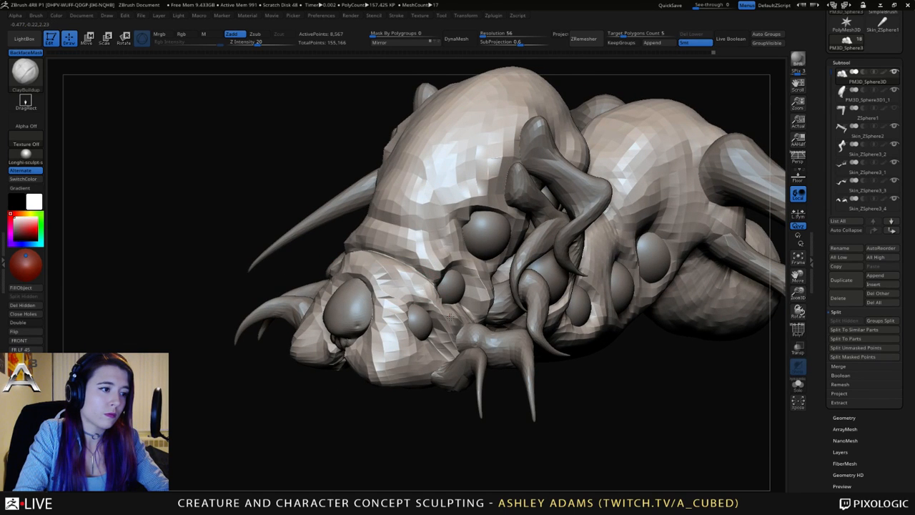
mouse_move(450, 316)
right_down()
mouse_move(437, 326)
mouse_move(447, 267)
mouse_move(363, 306)
mouse_move(624, 171)
right_up()
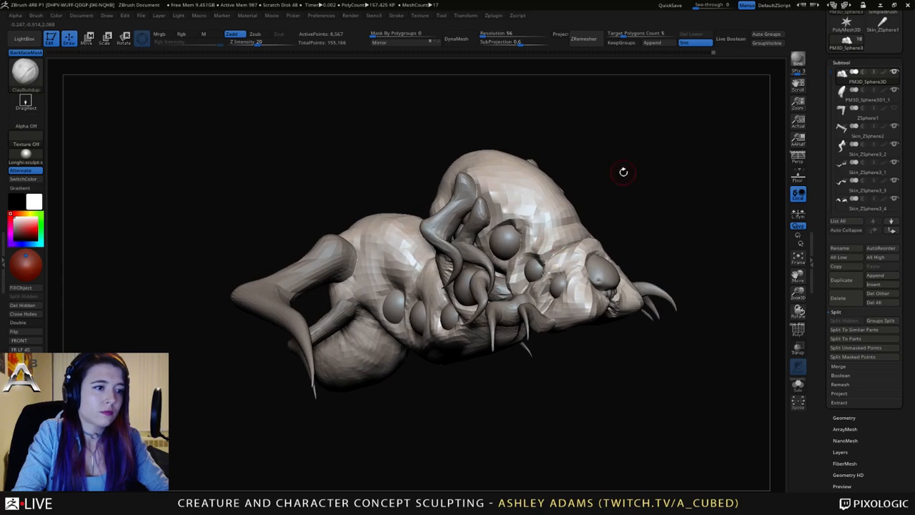
Save the creature tool under the name 1.
scroll(869, 85, up, 5)
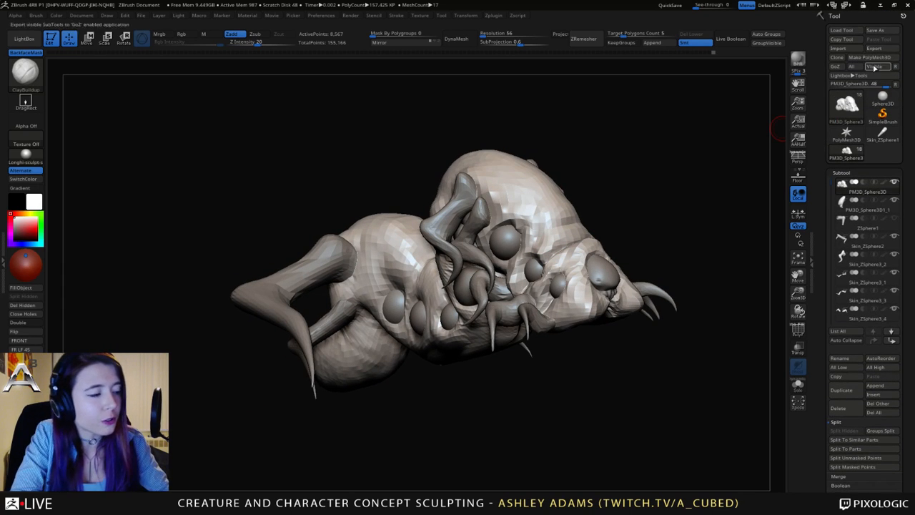
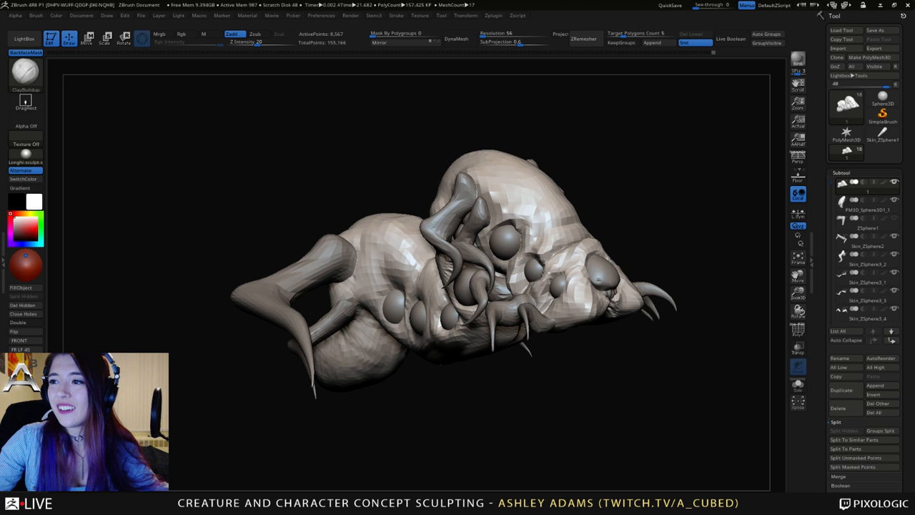
mouse_move(633, 289)
mouse_down()
mouse_move(619, 294)
mouse_move(646, 310)
mouse_move(661, 290)
mouse_move(716, 293)
mouse_move(688, 282)
mouse_up()
ctrl+right_drag(574, 272, 549, 291)
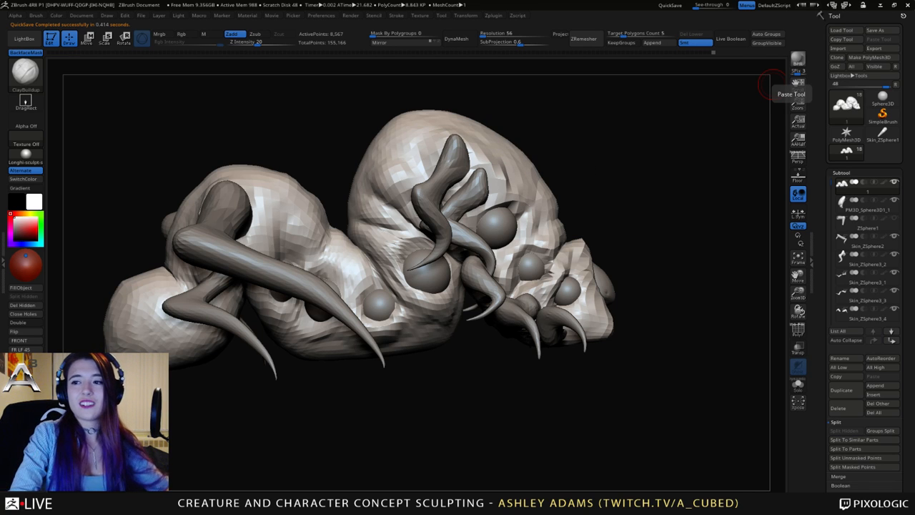
Carve creases into the body mesh around the row of small side eyes with the DamStandard brush.
right_drag(456, 217, 449, 211)
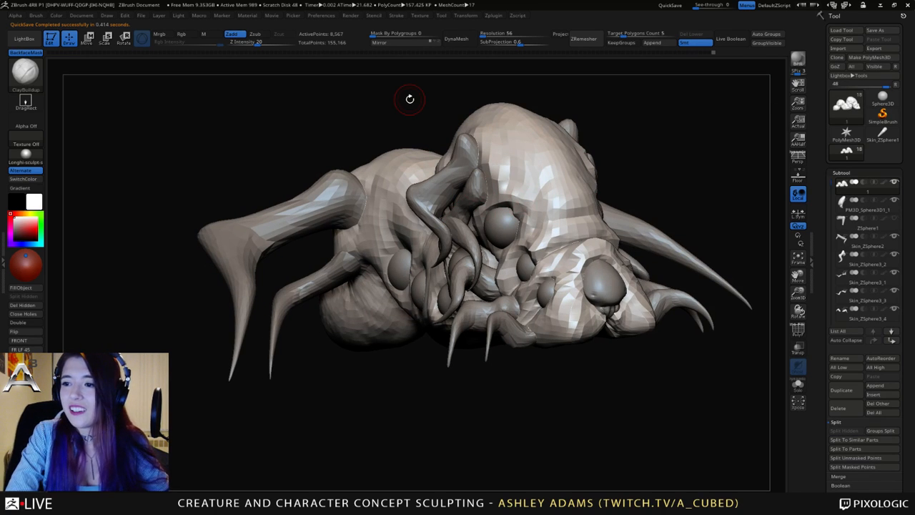
right_drag(540, 201, 335, 213)
right_click(334, 214)
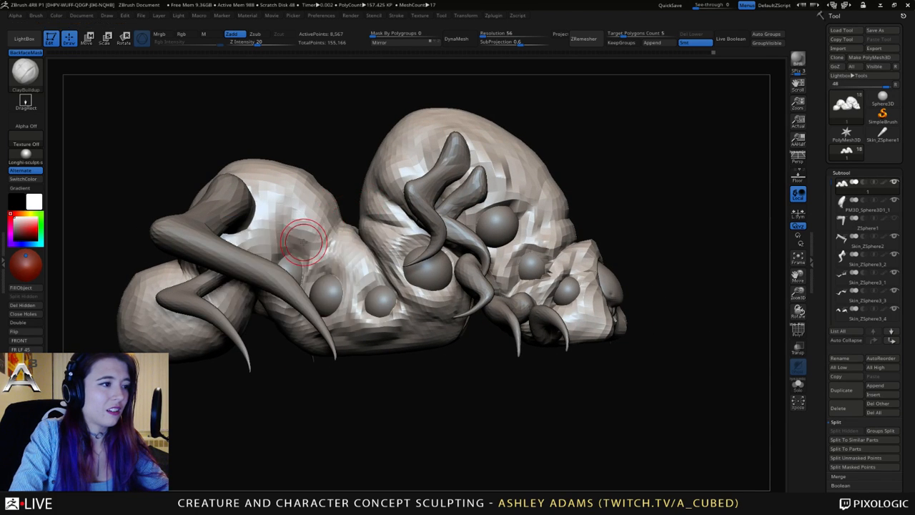
right_drag(303, 241, 301, 232)
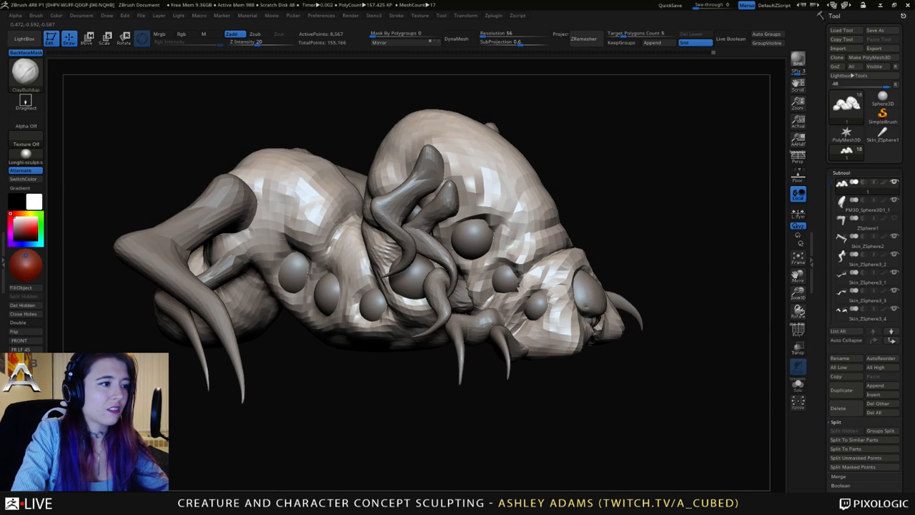
right_drag(285, 242, 276, 342)
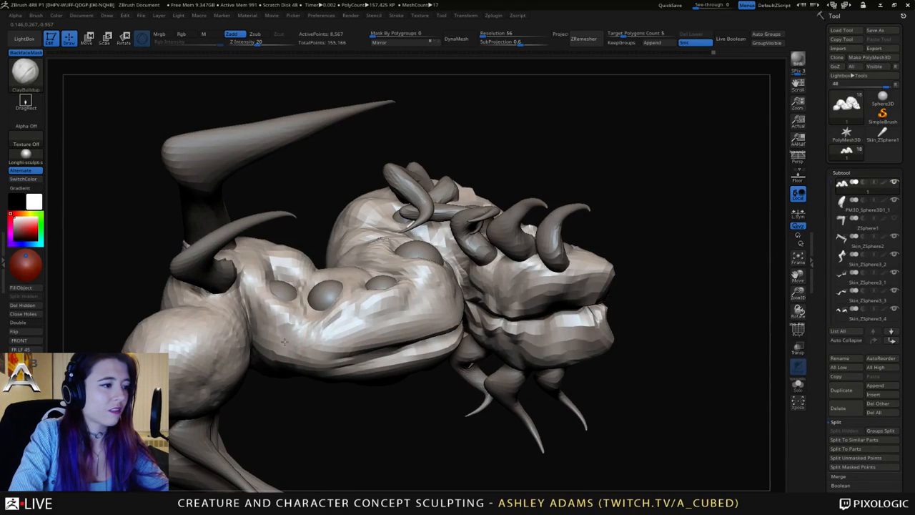
right_drag(273, 308, 315, 335)
key(b)
key(d)
key(s)
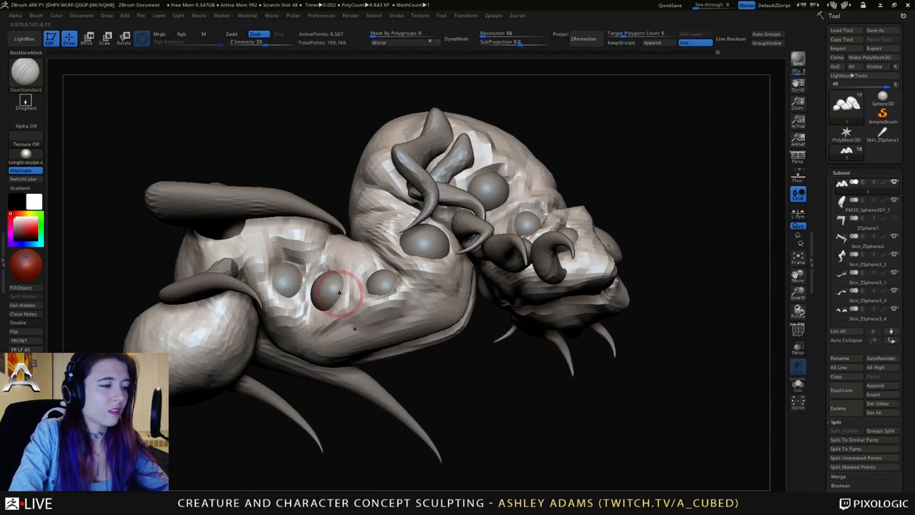
mouse_move(365, 272)
right_down()
mouse_move(365, 309)
mouse_move(442, 242)
mouse_move(415, 220)
mouse_move(386, 215)
mouse_move(431, 220)
mouse_move(494, 139)
mouse_move(407, 143)
right_up()
key(ctrl)
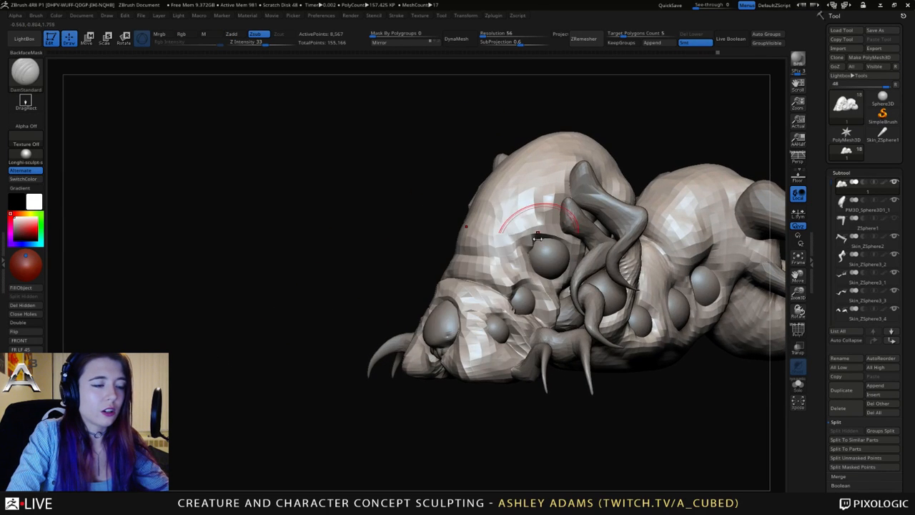
Select the upper head eye spheres and sink them deeper into their sockets with the Move gizmo.
key(b)
key(s)
key(h)
mouse_move(520, 243)
right_down()
mouse_move(599, 259)
mouse_move(583, 259)
mouse_move(556, 293)
mouse_move(520, 260)
right_up()
alt+click(542, 254)
key(w)
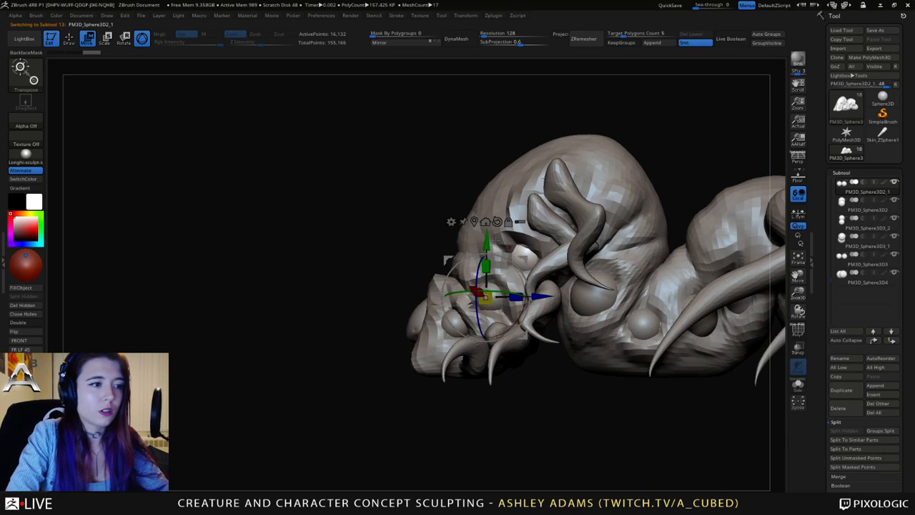
drag(520, 260, 516, 255)
key(q)
Reshape the body mesh around the upper head eye sockets with the SnakeHook and ClayBuildup brushes.
mouse_move(517, 254)
right_down()
mouse_move(538, 243)
mouse_move(529, 232)
right_up()
alt+click(527, 231)
mouse_move(527, 233)
mouse_down()
mouse_move(528, 216)
mouse_move(512, 260)
mouse_up()
mouse_move(513, 260)
right_down()
mouse_move(511, 240)
mouse_move(494, 250)
right_up()
key(b)
key(c)
key(b)
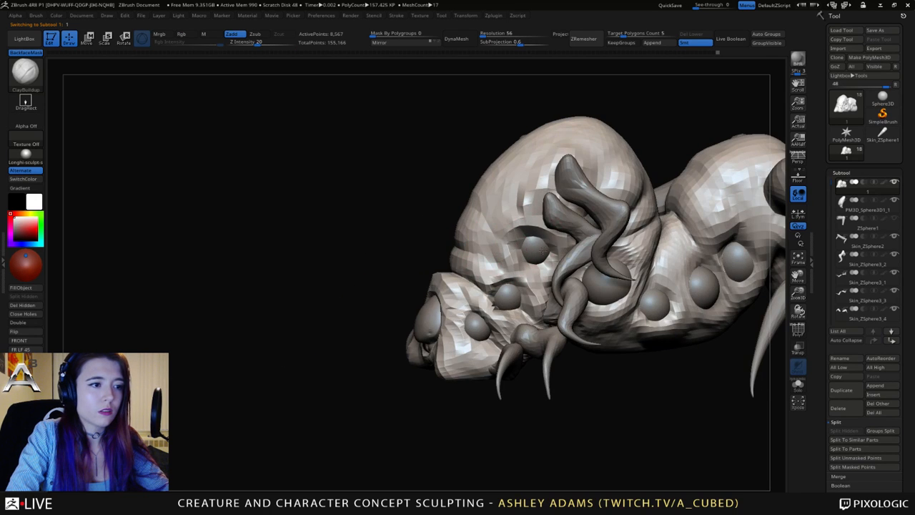
drag(530, 238, 512, 253)
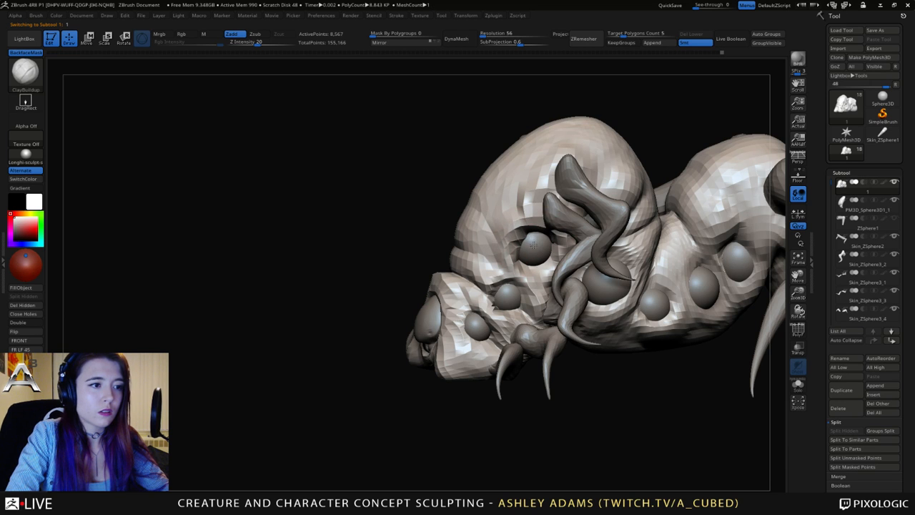
mouse_move(534, 244)
right_down()
mouse_move(489, 234)
mouse_move(511, 230)
right_up()
key(ctrl)
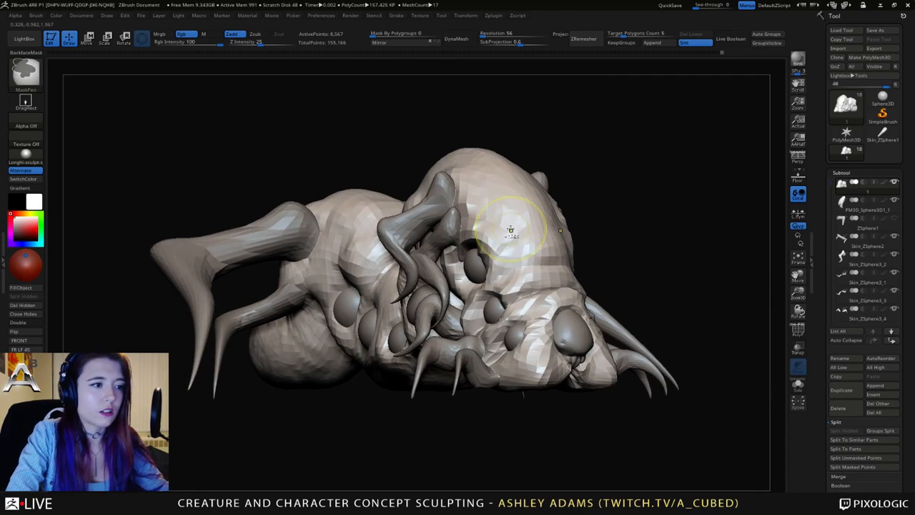
mouse_move(511, 230)
ctrl+mouse_down()
mouse_move(497, 235)
mouse_move(512, 231)
ctrl+mouse_up()
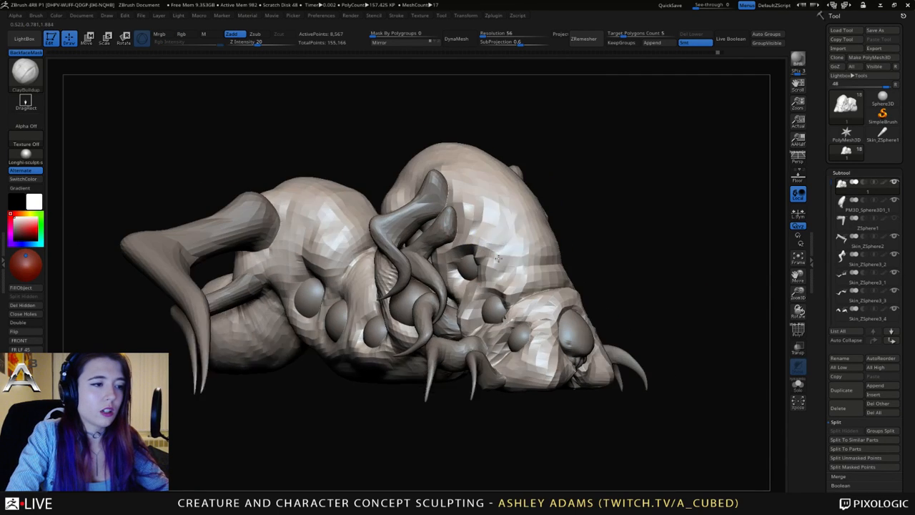
Delete the upper head eye subtool and fill the empty sockets in the body mesh with the ClayBuildup brush.
click(839, 408)
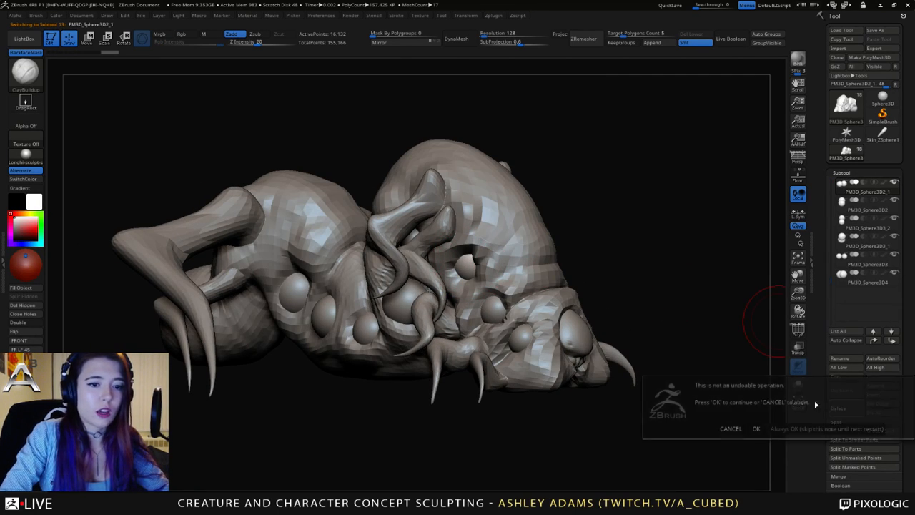
click(756, 426)
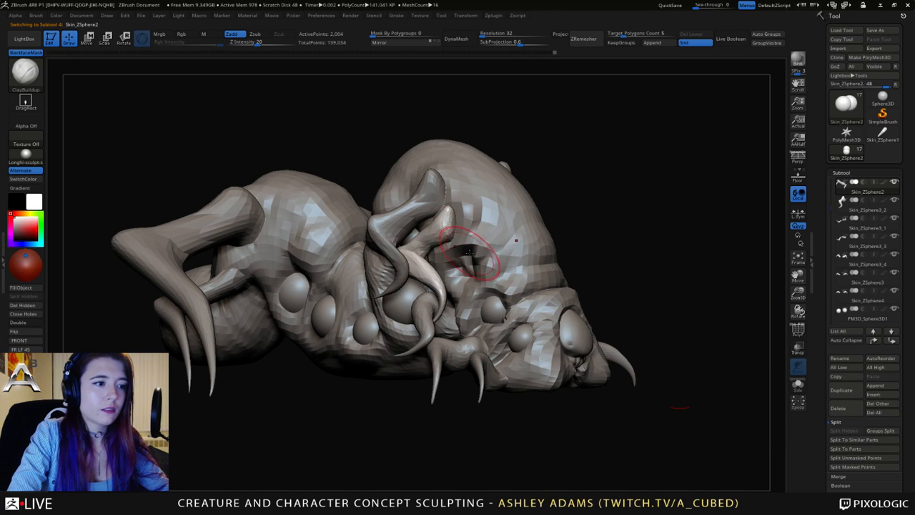
alt+click(471, 261)
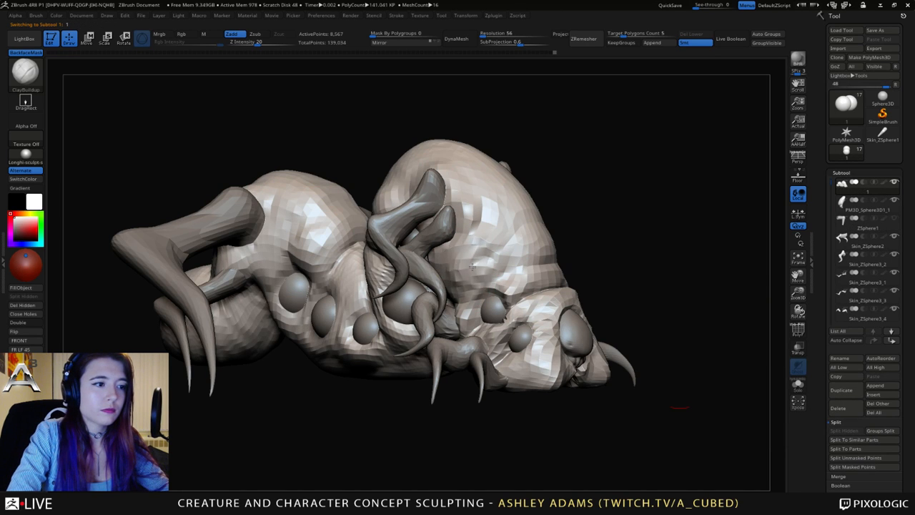
mouse_move(457, 264)
mouse_down()
mouse_move(501, 279)
mouse_move(474, 291)
mouse_move(486, 272)
mouse_move(474, 256)
mouse_move(452, 259)
mouse_move(458, 287)
mouse_move(550, 293)
mouse_move(579, 321)
mouse_move(615, 274)
mouse_move(544, 248)
mouse_up()
key(space)
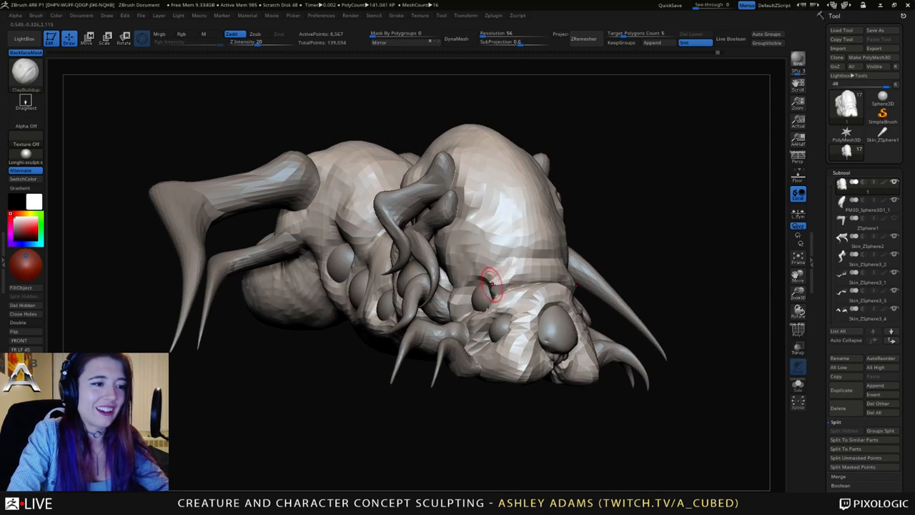
Build up clay folds on the front of the snout, beside the mouth and beneath the face bulb.
mouse_move(492, 276)
right_down()
mouse_move(505, 270)
mouse_move(484, 231)
mouse_move(455, 268)
mouse_move(442, 253)
mouse_move(413, 290)
mouse_move(465, 247)
mouse_move(585, 282)
mouse_move(482, 236)
right_up()
key(space)
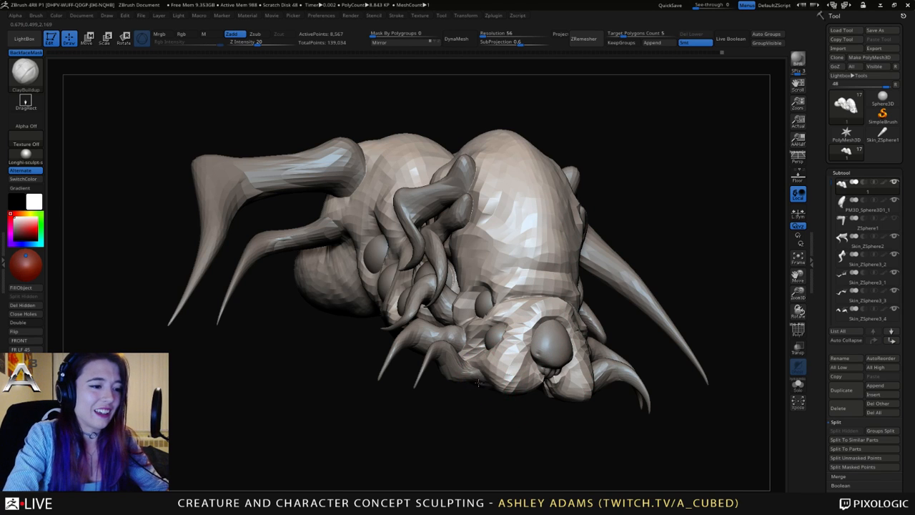
drag(508, 359, 510, 388)
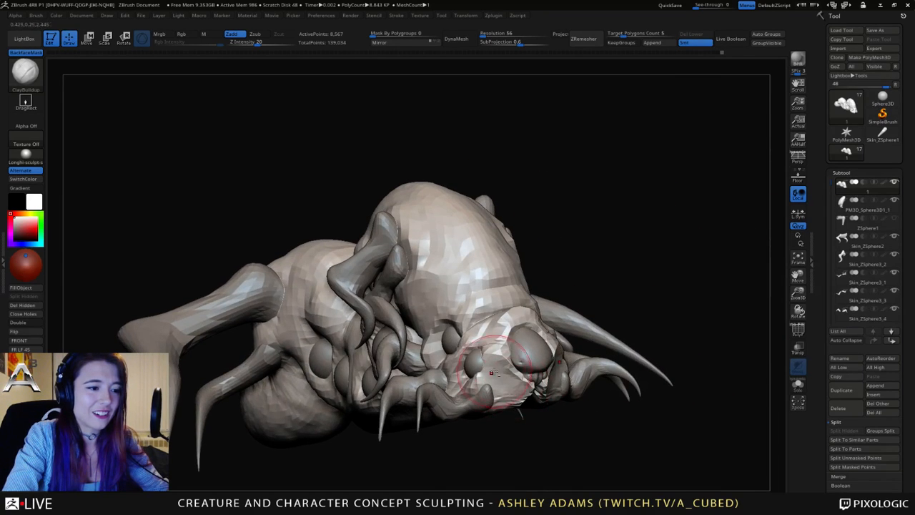
mouse_move(505, 342)
mouse_down()
mouse_move(565, 380)
mouse_move(560, 336)
mouse_move(529, 354)
mouse_up()
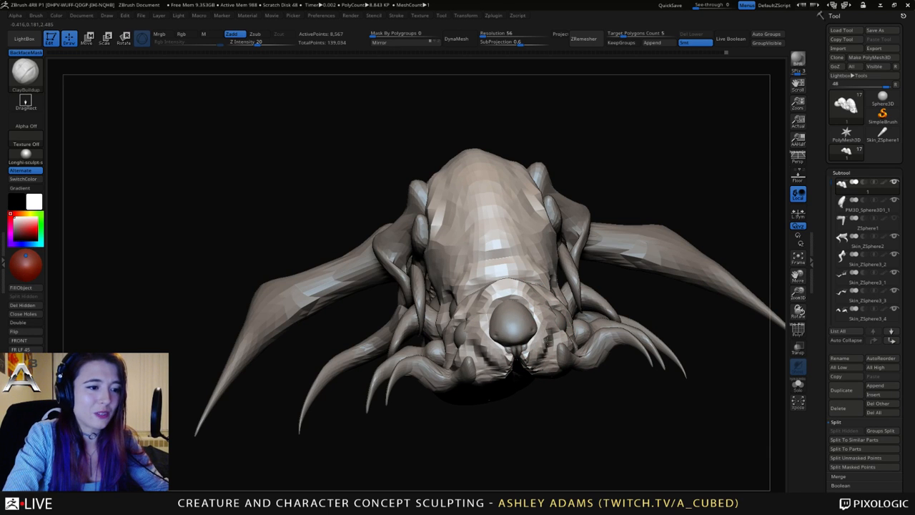
right_drag(555, 369, 478, 342)
Push the leg parts poking through the snout back inside with the SnakeHook brush and reselect the body mesh.
alt+click(565, 356)
key(b)
key(s)
key(h)
alt+click(576, 361)
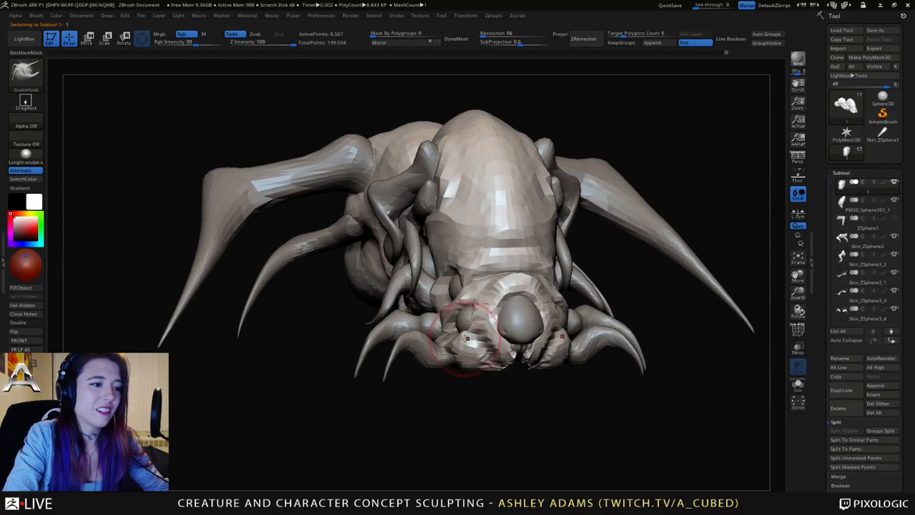
Build up the lower snout with ClayBuildup and tuck the remaining protruding front leg piece inside with SnakeHook.
key(b)
key(c)
key(b)
alt+click(466, 347)
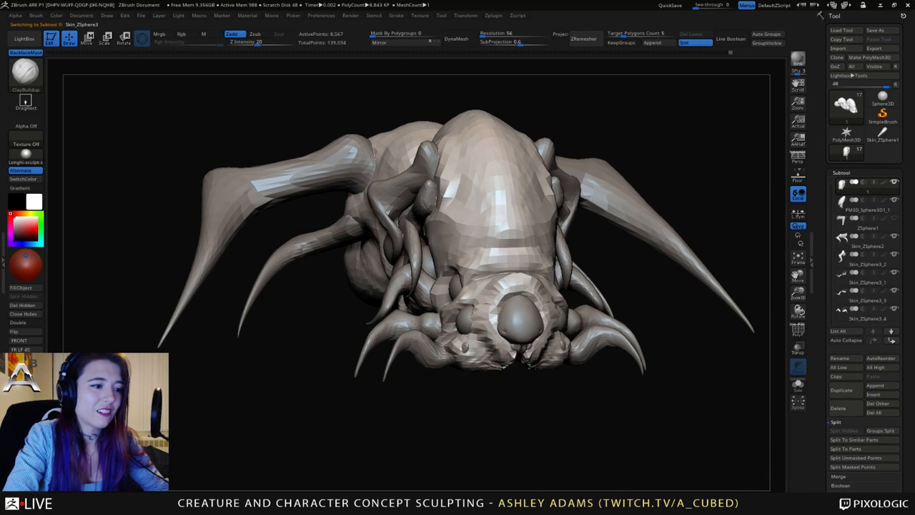
right_drag(465, 347, 533, 350)
key(b)
key(s)
key(h)
right_drag(472, 347, 436, 329)
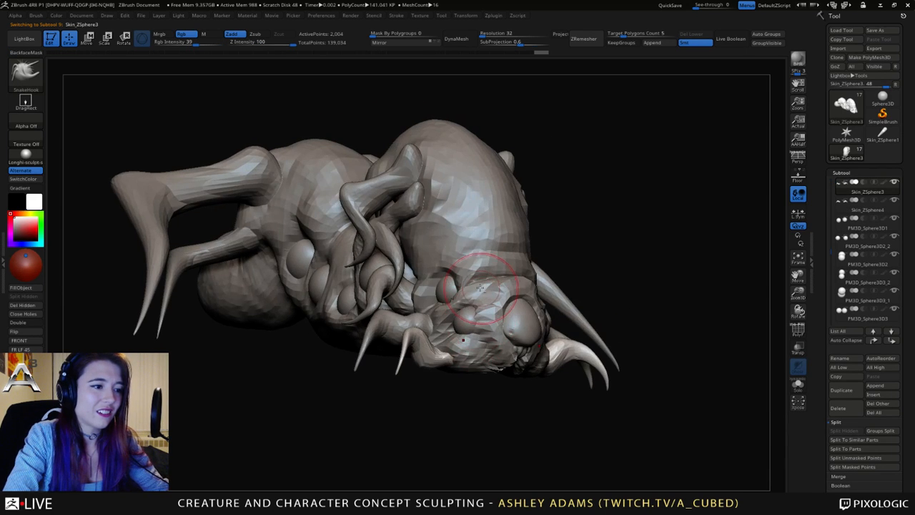
Duplicate the rear pair of snout eyes and position the copies on the sides of the head above them.
alt+click(466, 260)
right_drag(463, 262, 472, 286)
key(w)
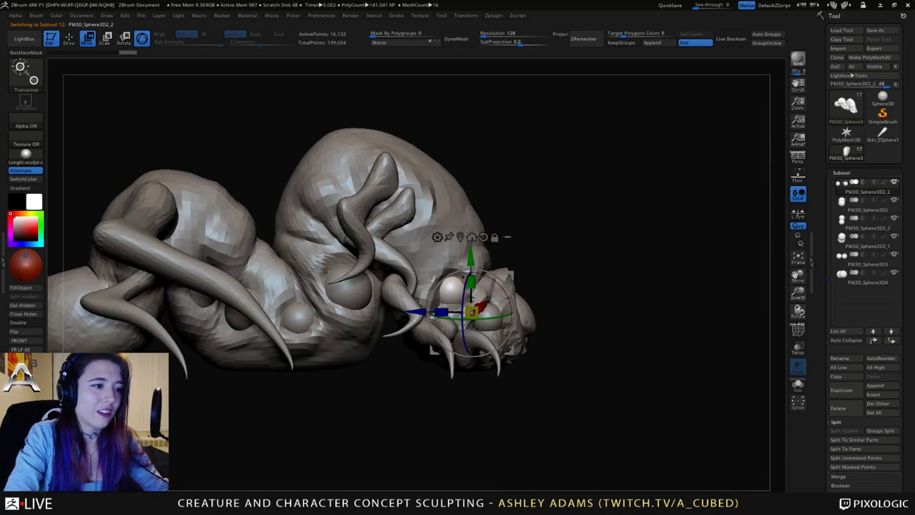
ctrl+drag(472, 313, 471, 262)
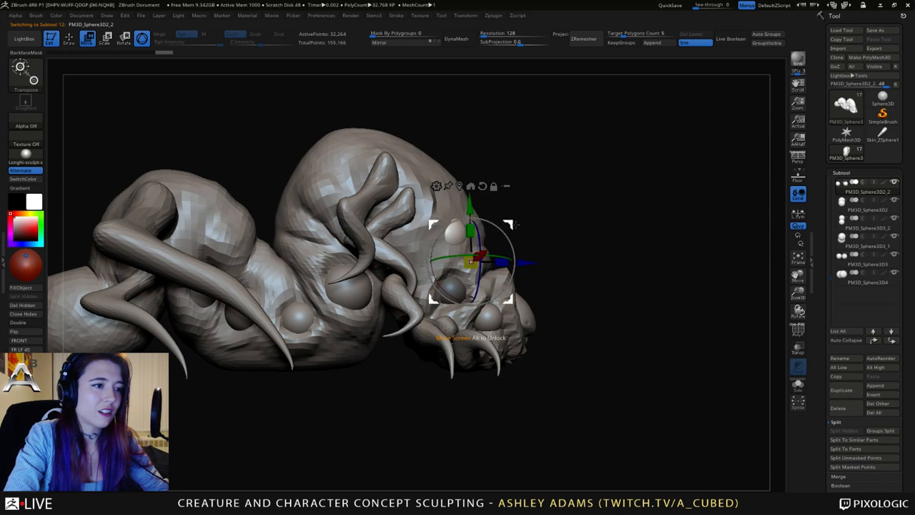
drag(509, 225, 489, 237)
right_drag(489, 246, 425, 270)
drag(406, 267, 393, 265)
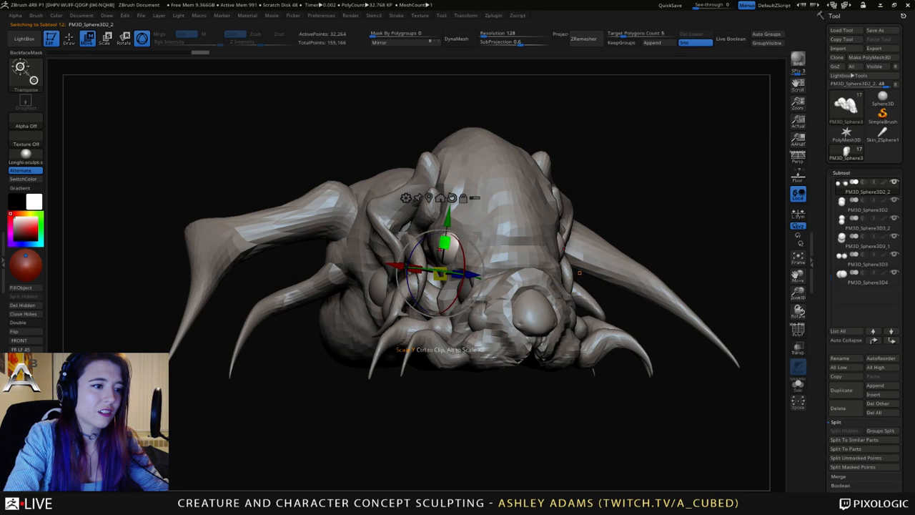
Split the masked points so the original and duplicated eye pairs become separate subtools.
alt+right_drag(440, 129, 392, 131)
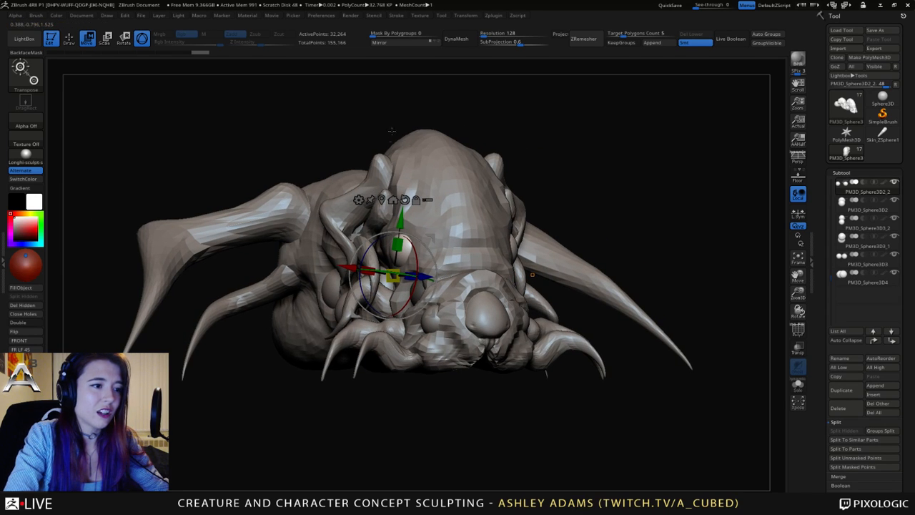
click(849, 465)
key(q)
right_drag(397, 224, 464, 226)
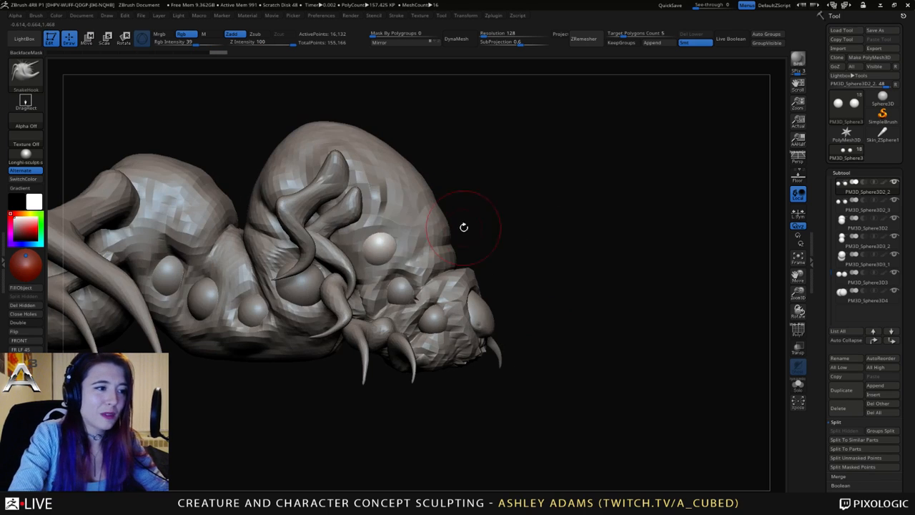
Select the body mesh and sculpt skin around the new upper eyes and face bulb with ClayBuildup, smoothing where needed.
key(b)
key(c)
key(b)
alt+click(391, 240)
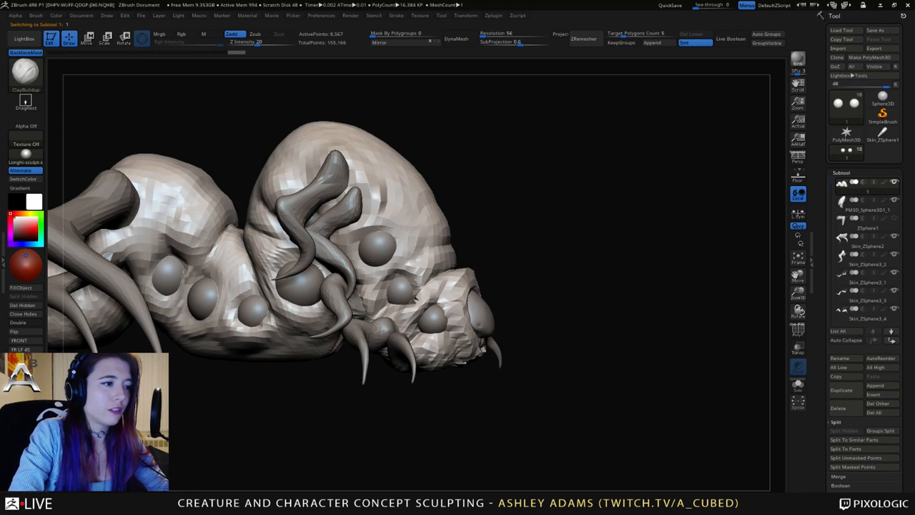
mouse_move(480, 248)
right_down()
mouse_move(421, 242)
mouse_move(480, 248)
mouse_move(449, 306)
mouse_move(463, 280)
right_up()
right_click(463, 280)
right_click(466, 276)
right_drag(489, 235, 464, 275)
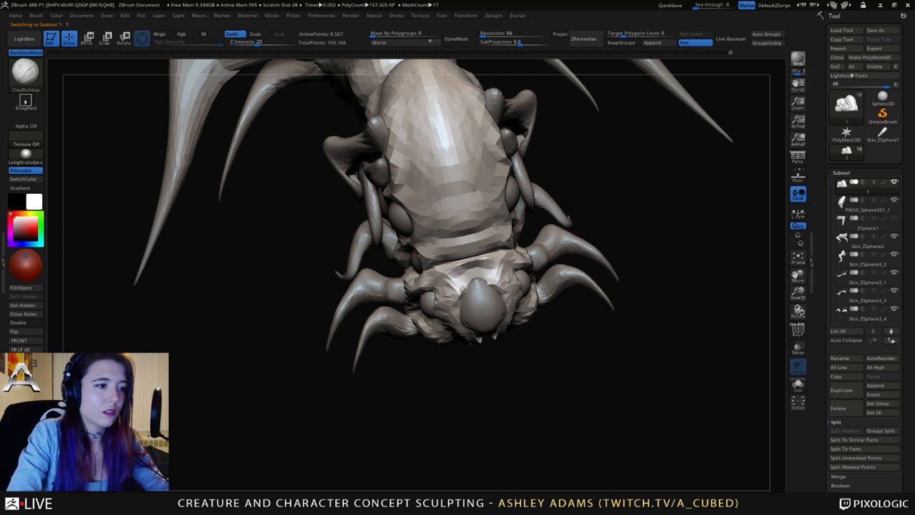
mouse_move(504, 290)
right_down()
mouse_move(480, 203)
mouse_move(448, 268)
mouse_move(457, 279)
mouse_move(470, 275)
mouse_move(477, 292)
mouse_move(451, 334)
mouse_move(541, 307)
mouse_move(530, 293)
mouse_move(449, 274)
right_up()
key(shift)
Define the socket rims around the upper eyes with the DamStandard and SnakeHook brushes.
key(b)
key(d)
key(s)
key(b)
key(s)
key(h)
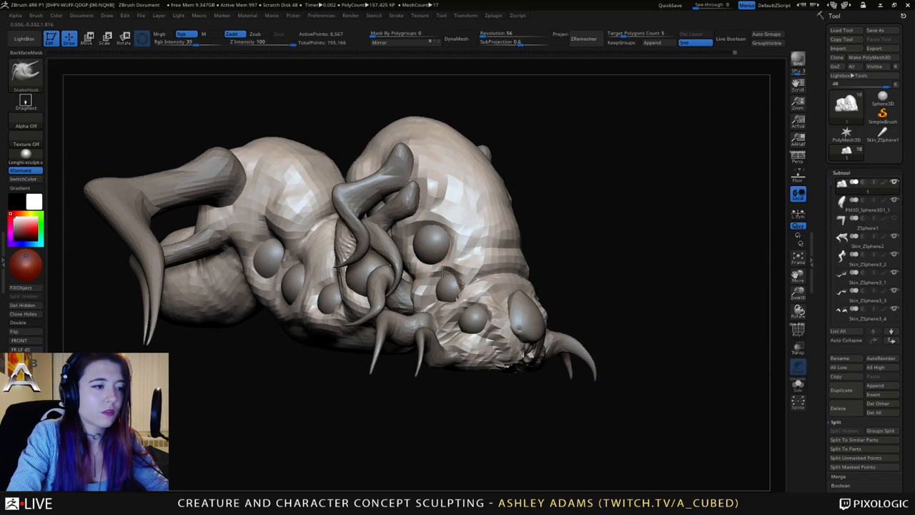
Build up brow ridges over the upper eyes with ClayBuildup and carve into the sockets beneath them.
key(b)
key(c)
key(b)
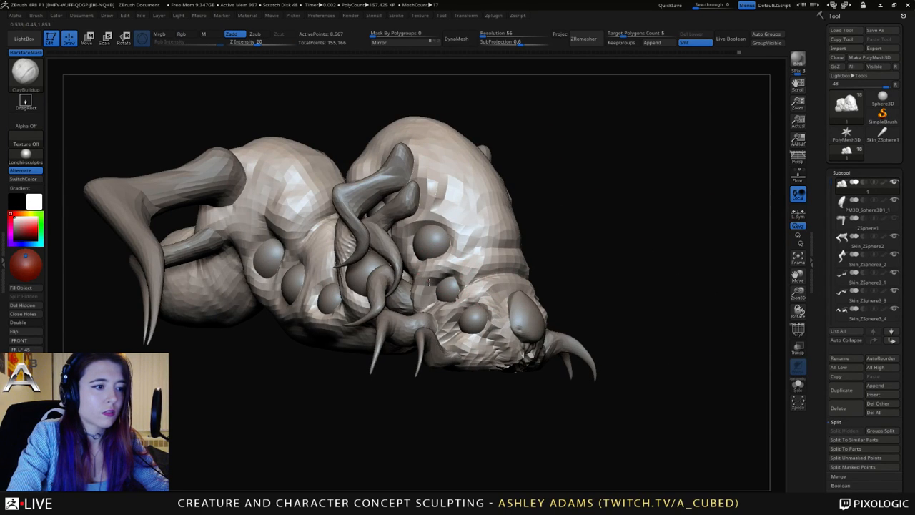
right_drag(437, 248, 422, 252)
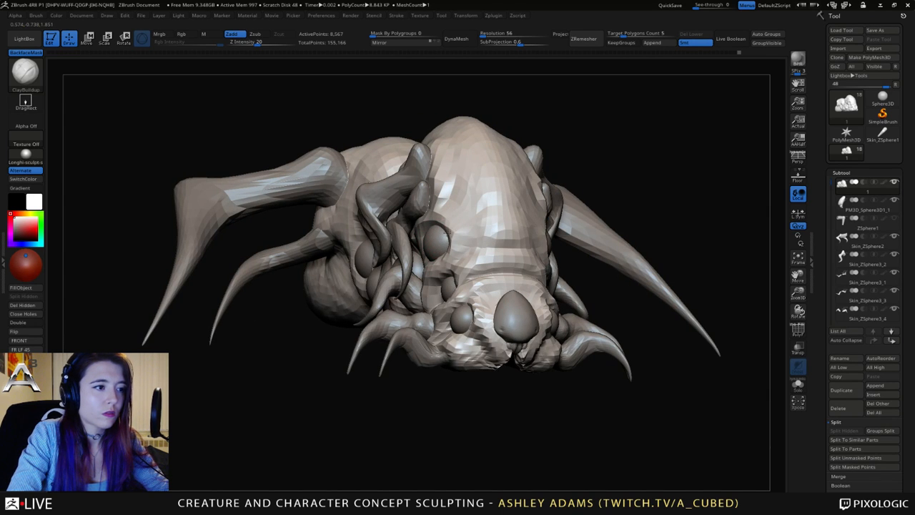
right_drag(451, 243, 550, 239)
alt+drag(544, 231, 551, 252)
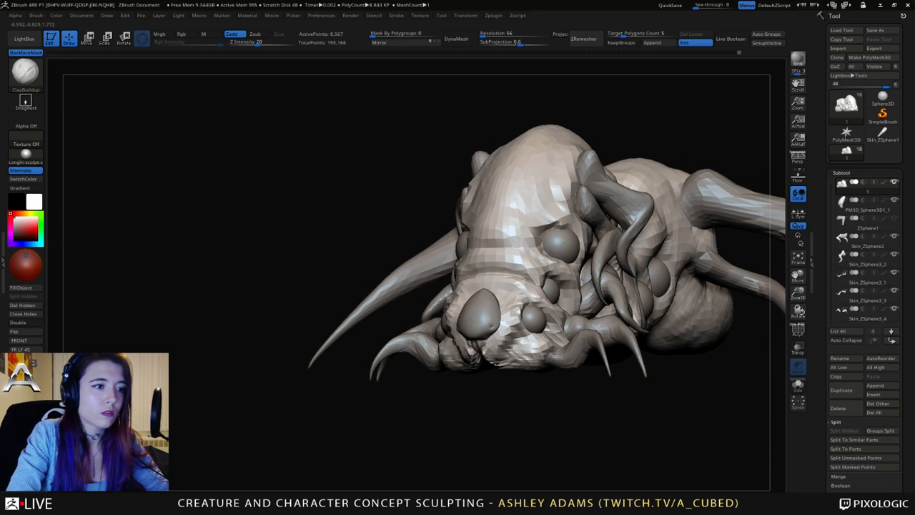
Undo the last brush strokes on the top of the creature's head.
right_drag(554, 225, 494, 205)
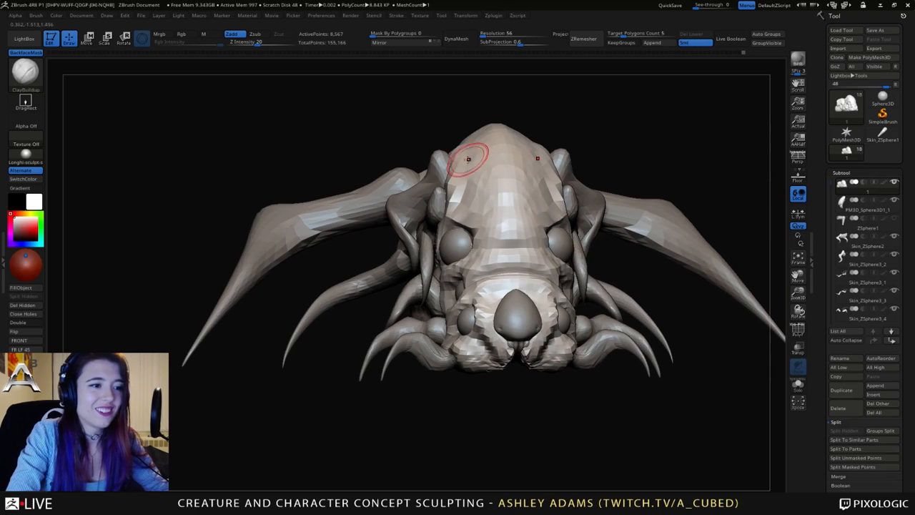
right_drag(638, 181, 625, 176)
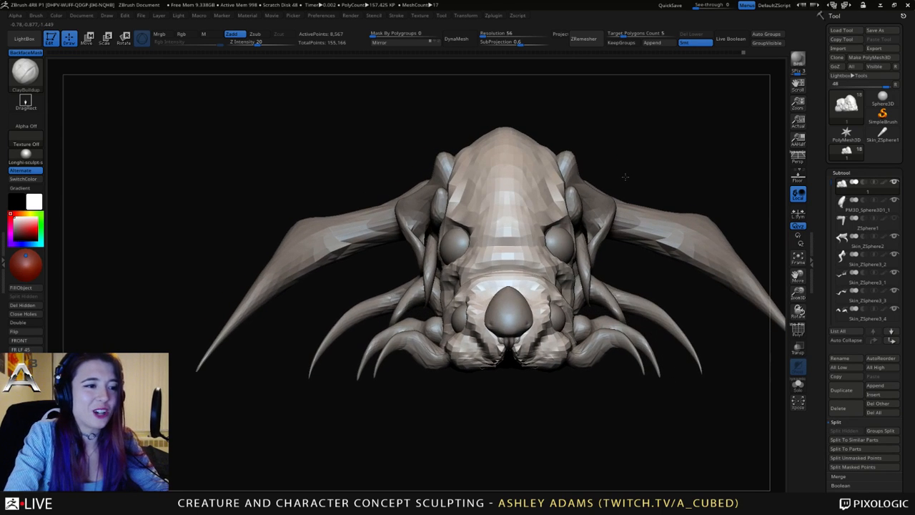
key(ctrl+z)
right_drag(491, 176, 523, 196)
key(ctrl+z)
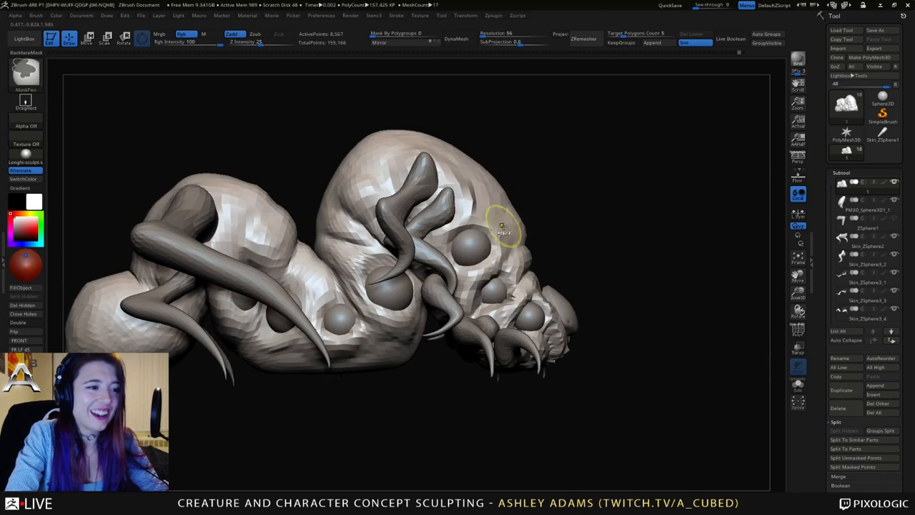
Select the face bulb and pull strands out of its lower end with the SnakeHook brush.
right_drag(503, 228, 499, 246)
right_click(501, 227)
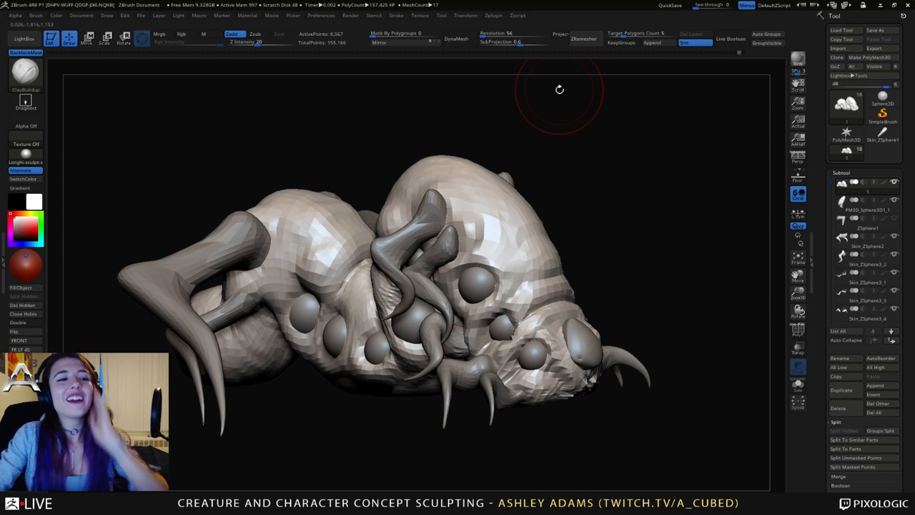
right_drag(560, 90, 485, 89)
mouse_move(583, 394)
alt+right_down()
mouse_move(587, 283)
mouse_move(541, 292)
alt+right_up()
alt+click(585, 266)
key(3)
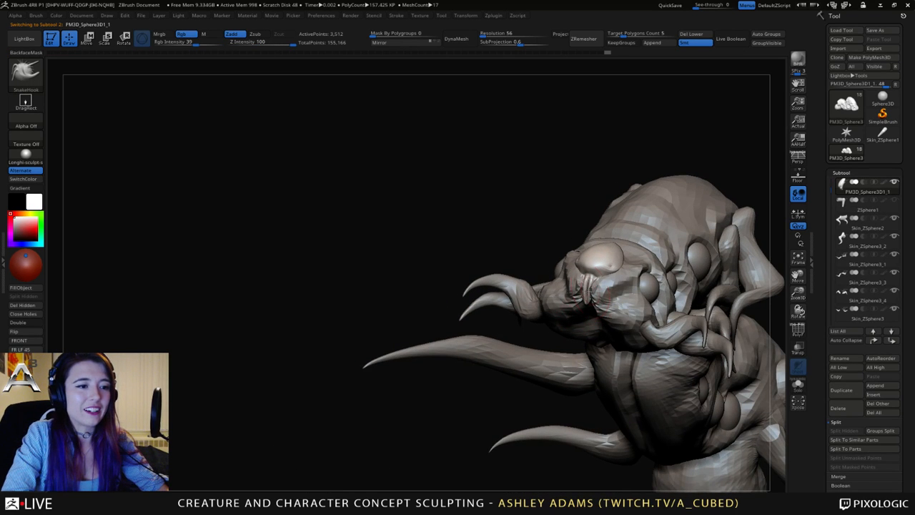
mouse_move(592, 277)
right_down()
mouse_move(587, 315)
mouse_move(588, 272)
mouse_move(590, 286)
right_up()
key(space)
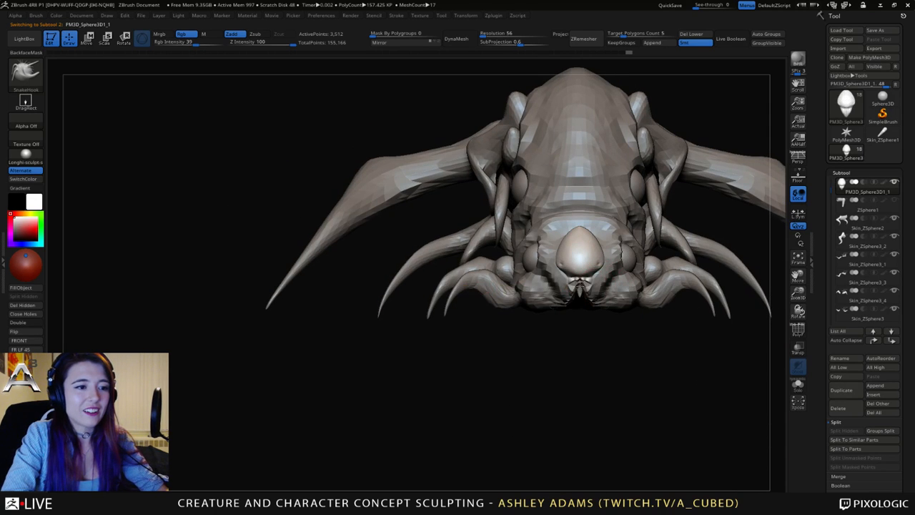
Build up a rounded nub beneath the face bulb with ClayBuildup.
key(b)
key(c)
key(b)
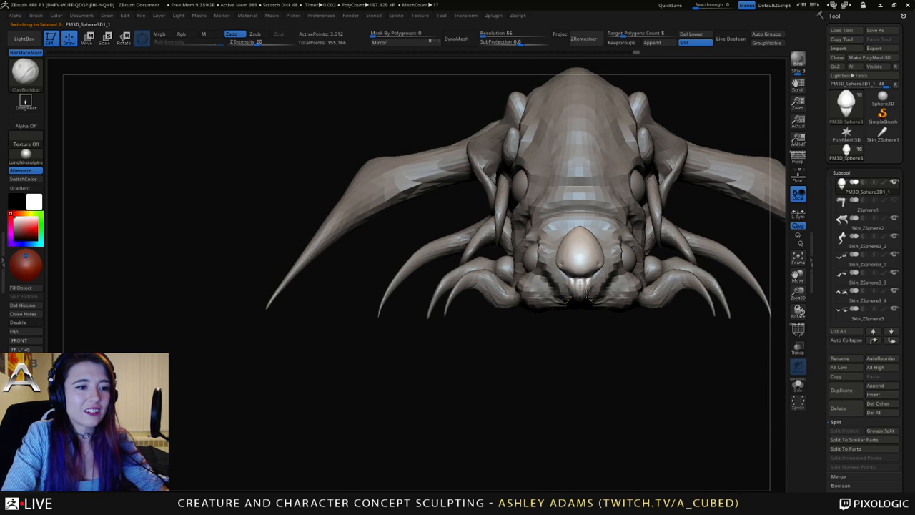
mouse_move(591, 284)
right_down()
mouse_move(690, 285)
mouse_move(602, 286)
right_up()
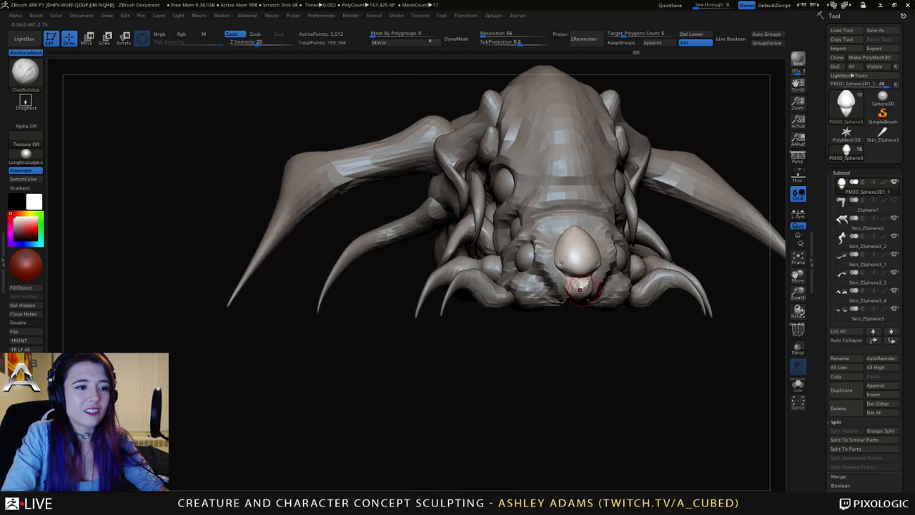
Select the body mesh, fill and smooth the mouth opening under the snout with ClayBuildup, and refine the form with SnakeHook.
alt+click(541, 300)
right_click(541, 302)
right_drag(541, 302, 567, 319)
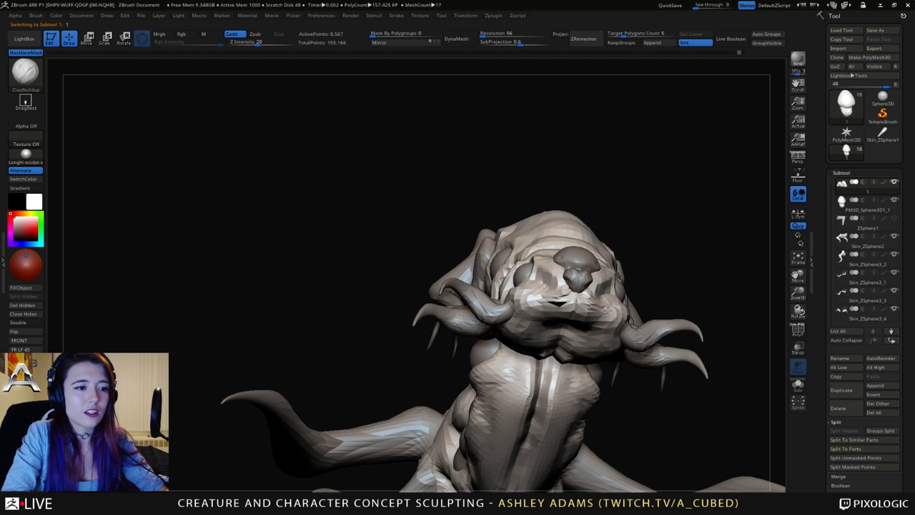
key(shift)
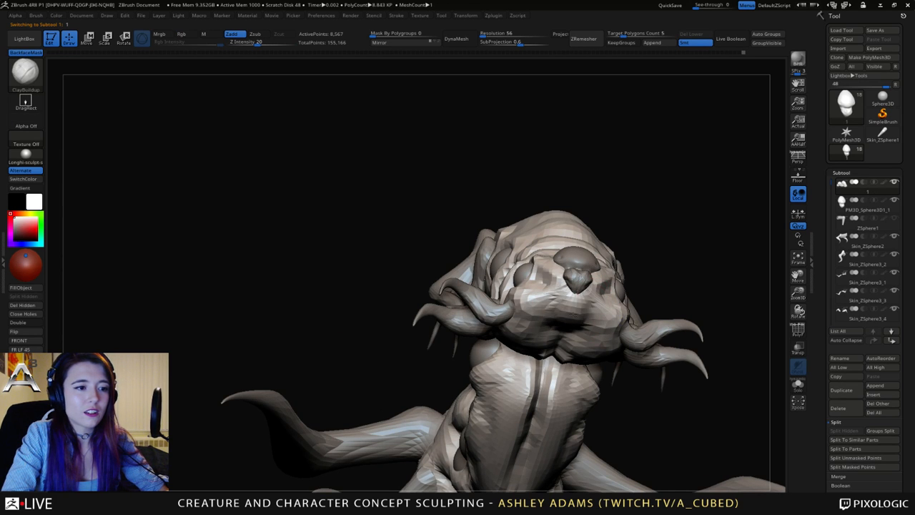
mouse_move(574, 303)
right_down()
mouse_move(573, 318)
mouse_move(573, 304)
right_up()
key(b)
key(s)
key(h)
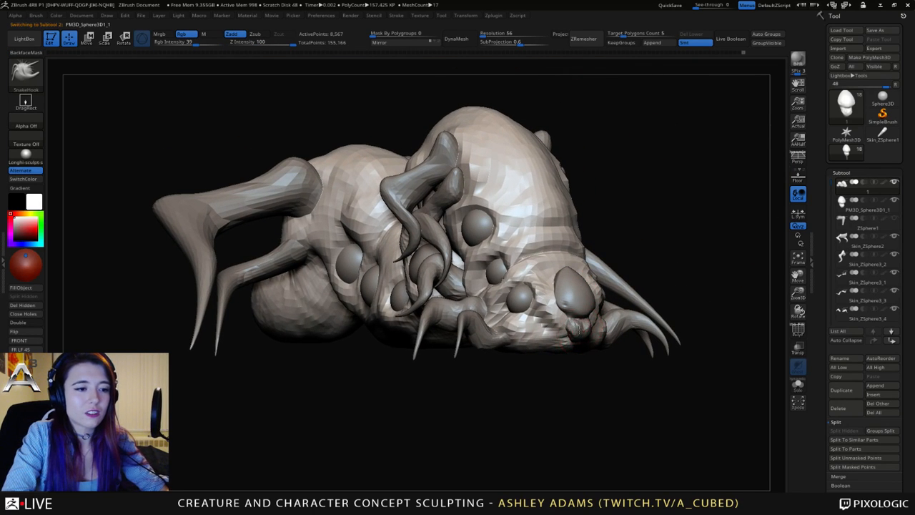
Select the face bulb again and smooth away the nub at its lower end.
alt+click(580, 328)
key(b)
key(c)
key(b)
key(shift)
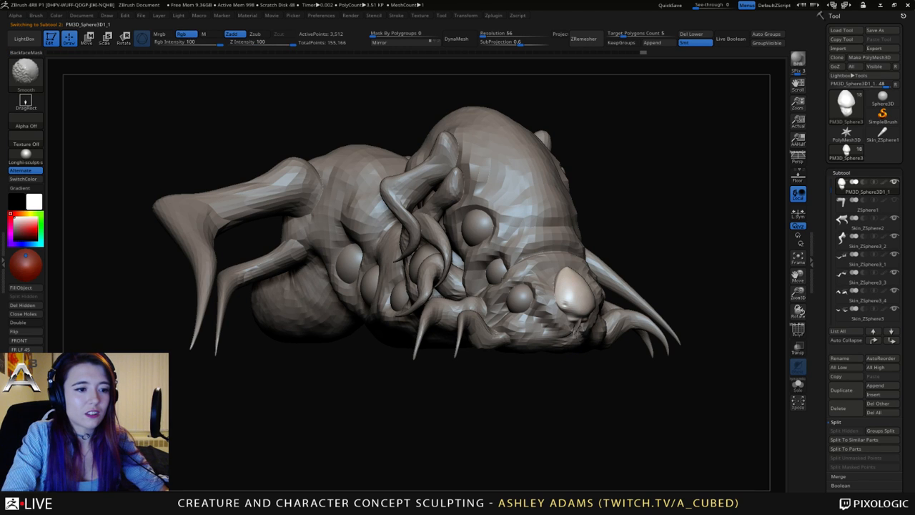
key(shift)
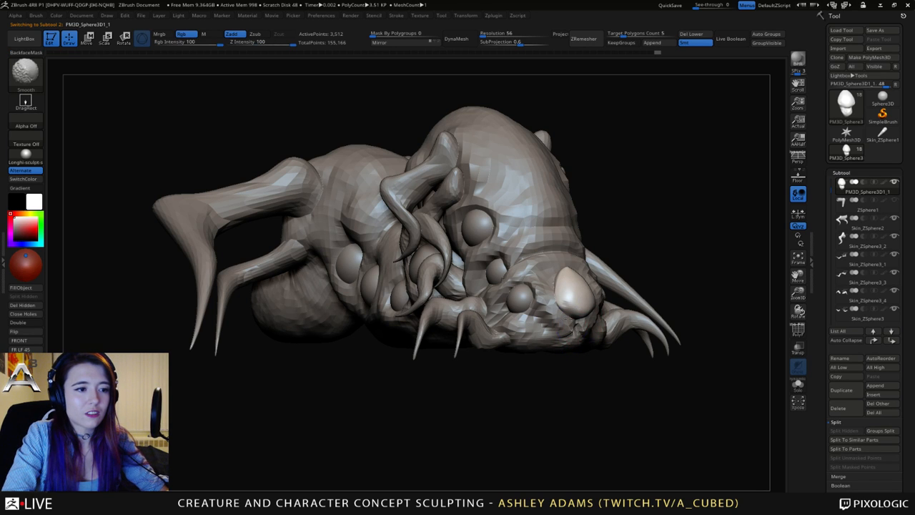
Select the body mesh and build up the snout beneath the face bulb with ClayBuildup, adjusting its silhouette with SnakeHook.
alt+click(574, 331)
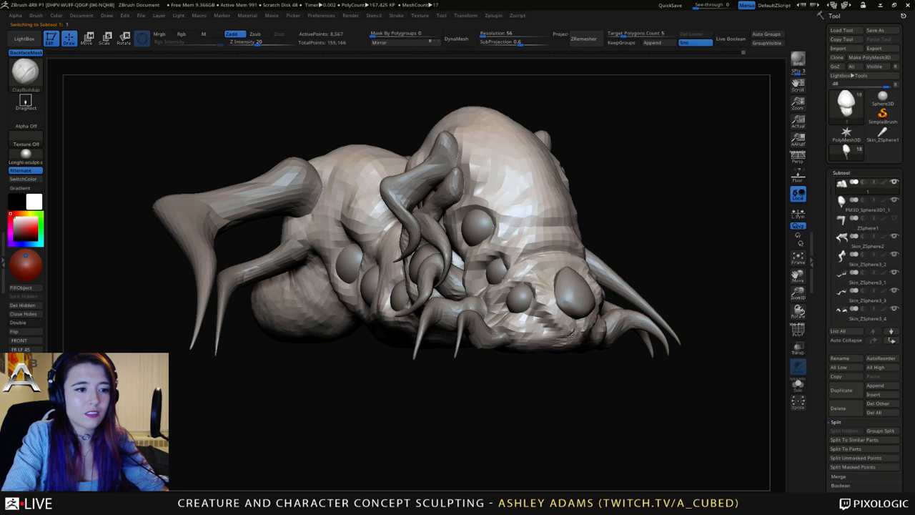
drag(570, 335, 562, 342)
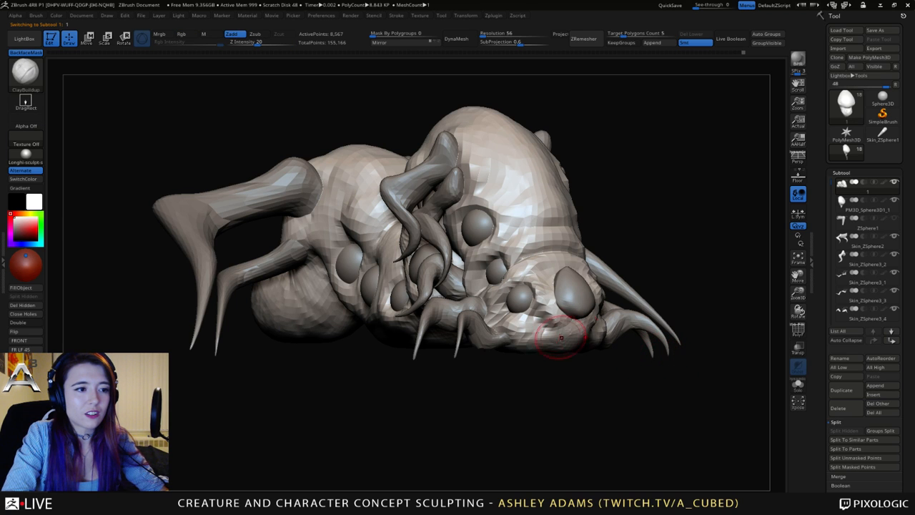
key(b)
key(s)
key(h)
mouse_move(609, 331)
right_down()
mouse_move(575, 329)
mouse_move(621, 341)
right_up()
right_drag(503, 223, 530, 234)
right_click(531, 235)
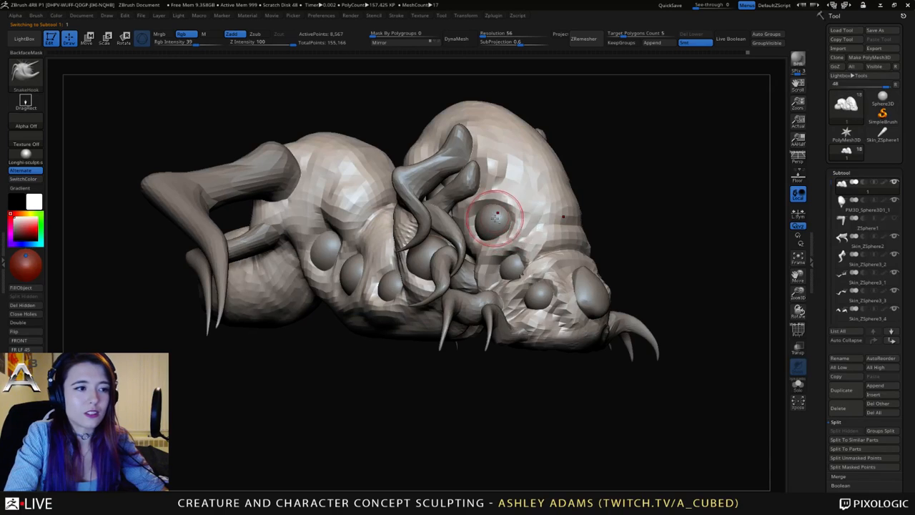
Delete the three pairs of eye spheres on the sides of the head, starting with the uppermost pair.
alt+click(496, 216)
click(843, 407)
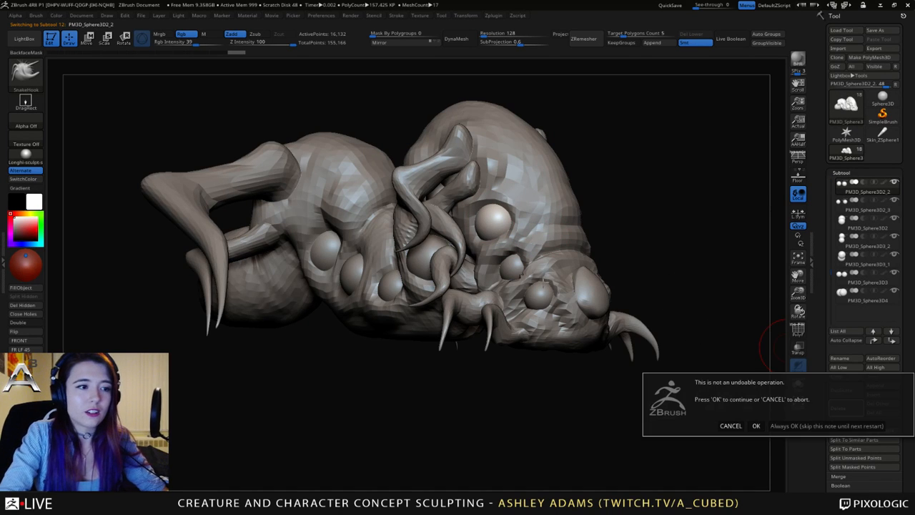
click(759, 425)
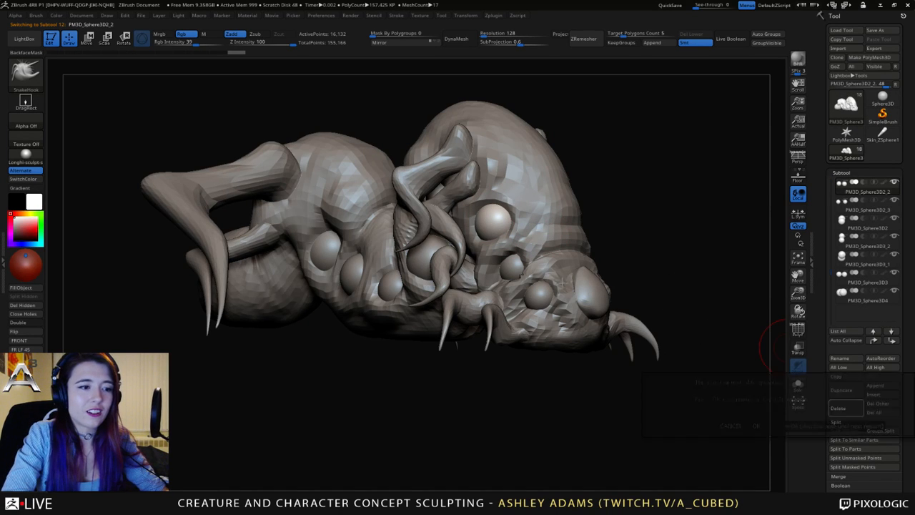
click(848, 413)
click(758, 431)
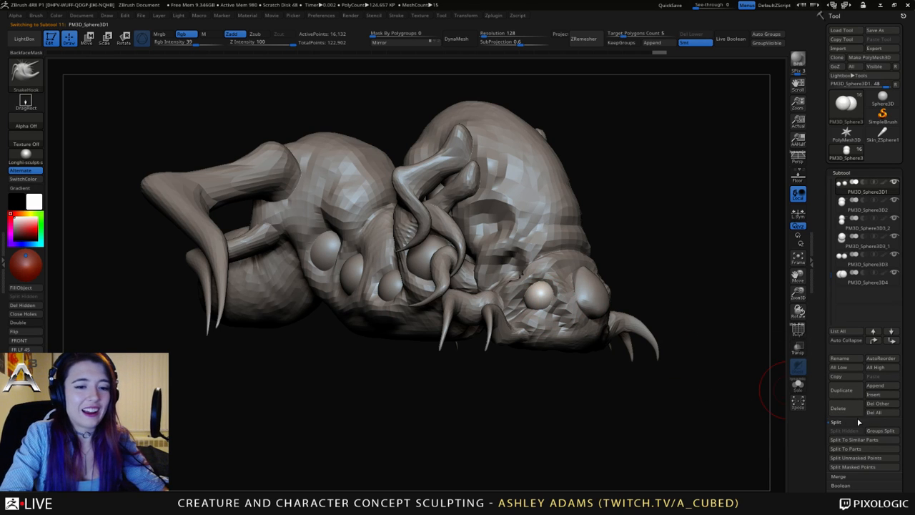
click(839, 407)
click(761, 425)
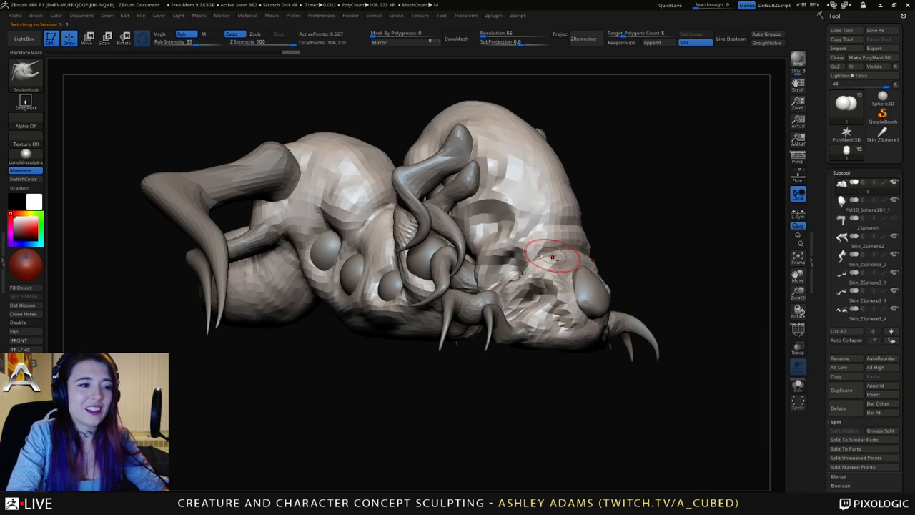
Fill in the emptied eye sockets on the body mesh and even out the sides of the head with ClayBuildup.
key(b)
key(c)
key(b)
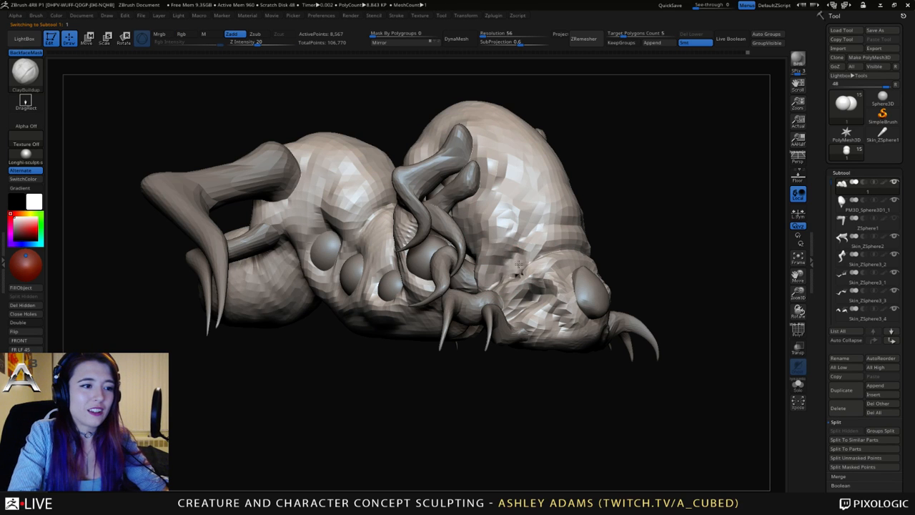
drag(519, 264, 508, 276)
mouse_move(533, 309)
mouse_down()
mouse_move(552, 289)
mouse_move(569, 323)
mouse_up()
right_drag(597, 304, 493, 288)
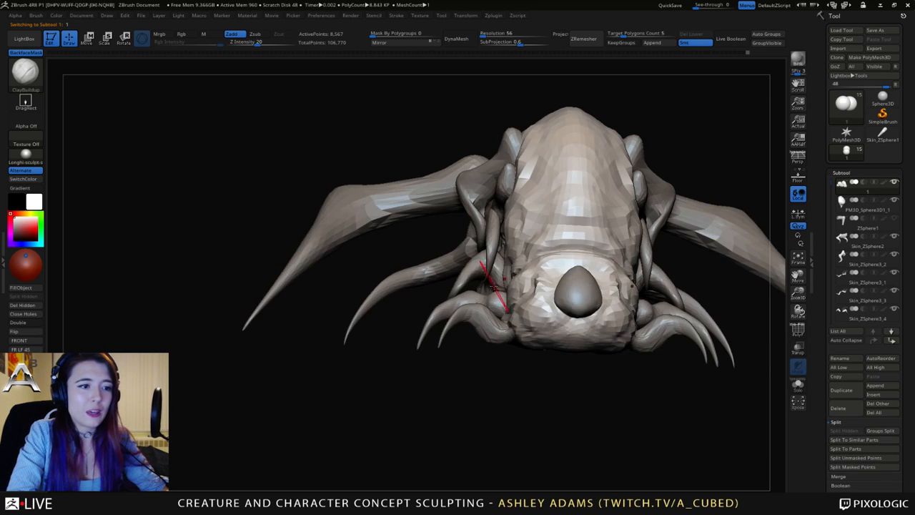
right_click(536, 300)
alt+click(578, 236)
right_drag(579, 239, 607, 276)
mouse_move(606, 266)
mouse_down()
mouse_move(629, 312)
mouse_move(628, 303)
mouse_up()
mouse_move(633, 295)
right_down()
mouse_move(596, 290)
mouse_move(591, 259)
mouse_move(590, 293)
right_up()
Select the face bulb and reshape its lower end with the SnakeHook brush.
alt+click(596, 290)
key(b)
key(s)
key(h)
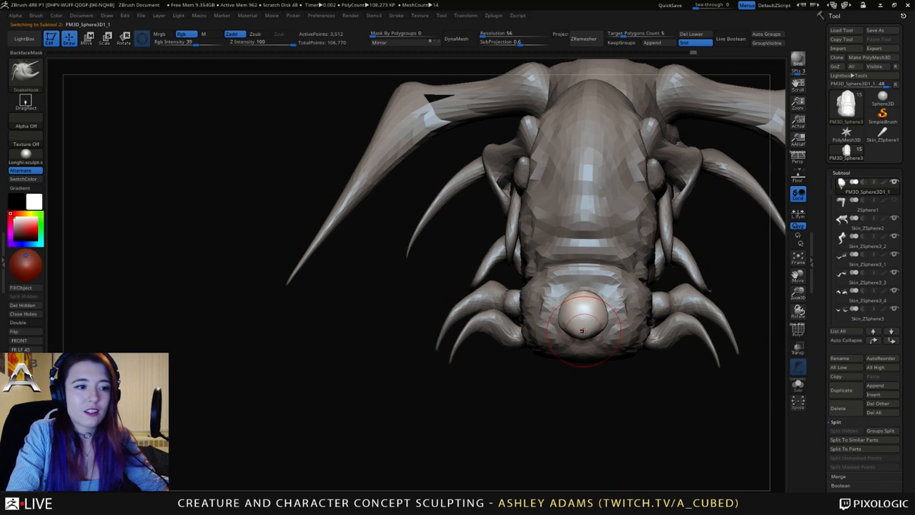
right_click(595, 316)
drag(584, 340, 585, 328)
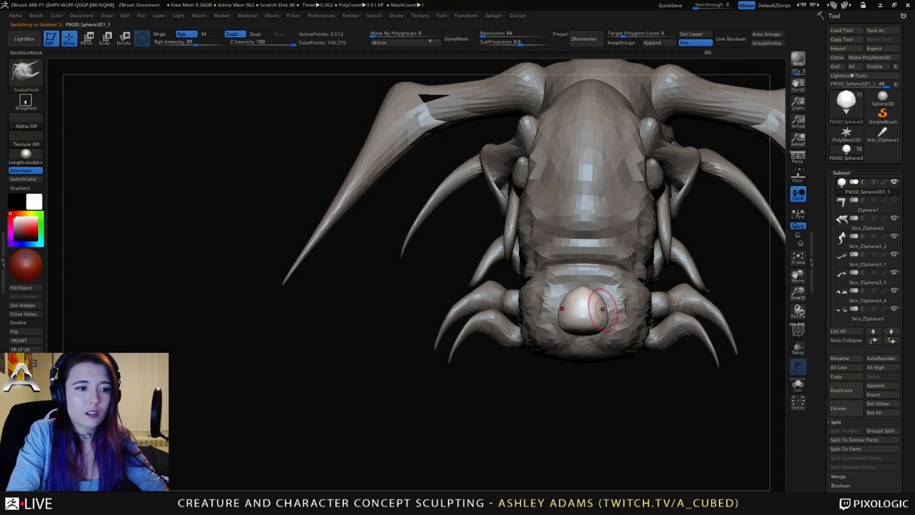
mouse_move(603, 309)
right_down()
mouse_move(582, 301)
mouse_move(580, 334)
mouse_move(558, 302)
right_up()
Polish the face bulb with hPolish and adjust its teardrop profile with SnakeHook.
key(b)
key(h)
key(p)
key(b)
key(s)
key(h)
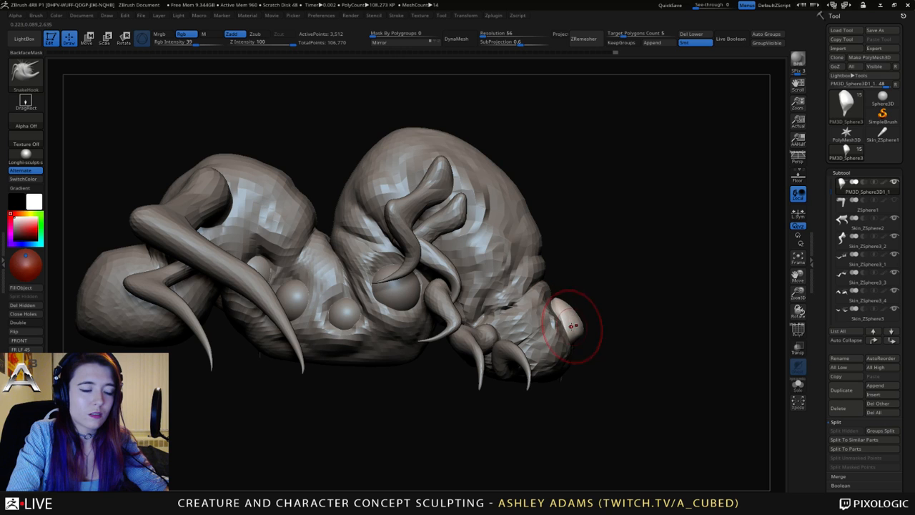
right_drag(571, 342, 500, 279)
Select the body mesh and sculpt the forehead and sides of the head with ClayBuildup.
alt+click(493, 275)
key(b)
key(c)
key(b)
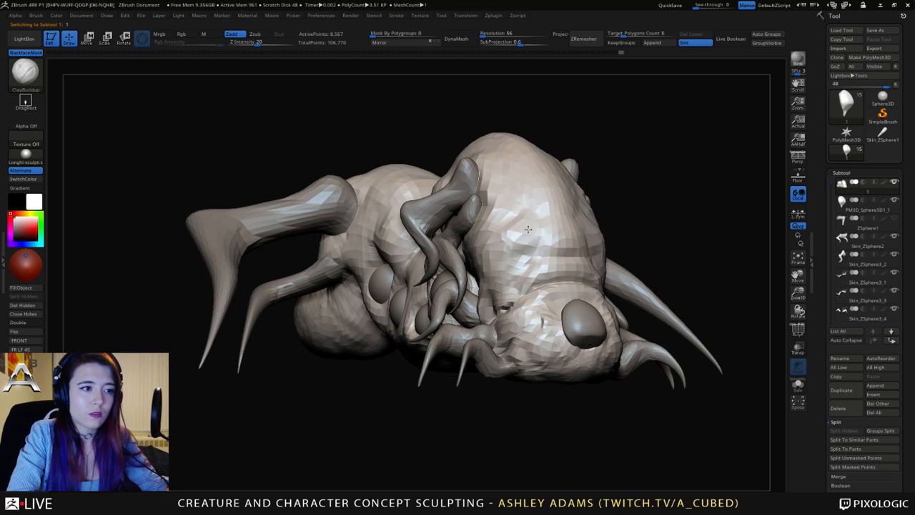
right_drag(501, 214, 614, 310)
key(space)
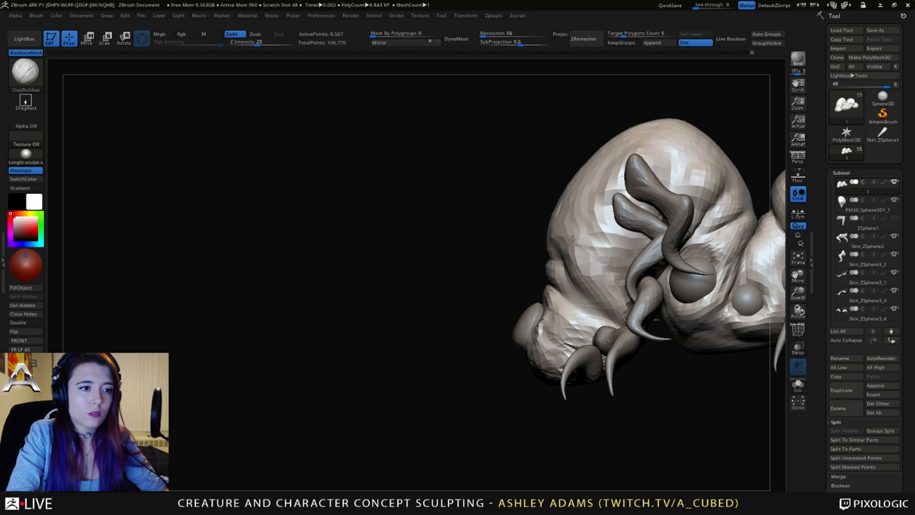
mouse_move(605, 239)
right_down()
mouse_move(568, 287)
mouse_move(579, 271)
mouse_move(613, 272)
mouse_move(478, 286)
mouse_move(491, 261)
right_up()
Define the skin folds across the head behind the snout with the DamStandard and ClayBuildup brushes.
key(b)
key(d)
key(s)
key(space)
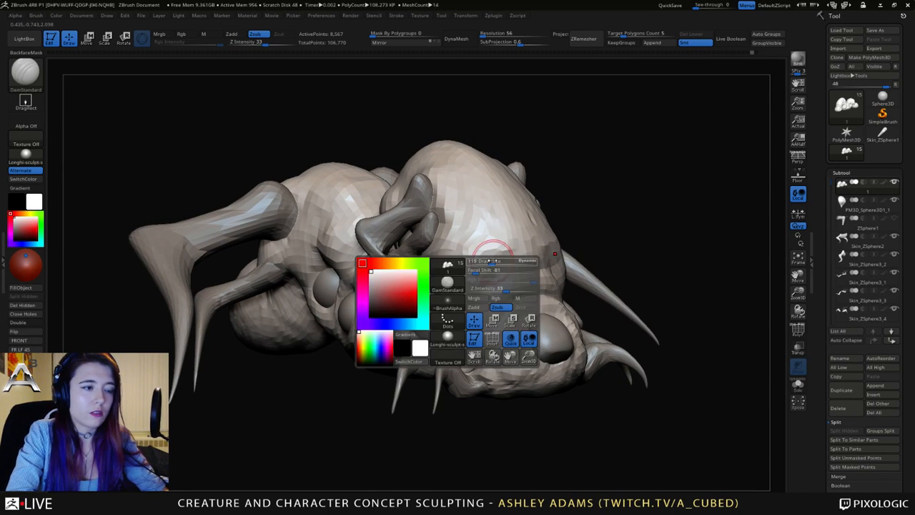
key(b)
key(c)
key(b)
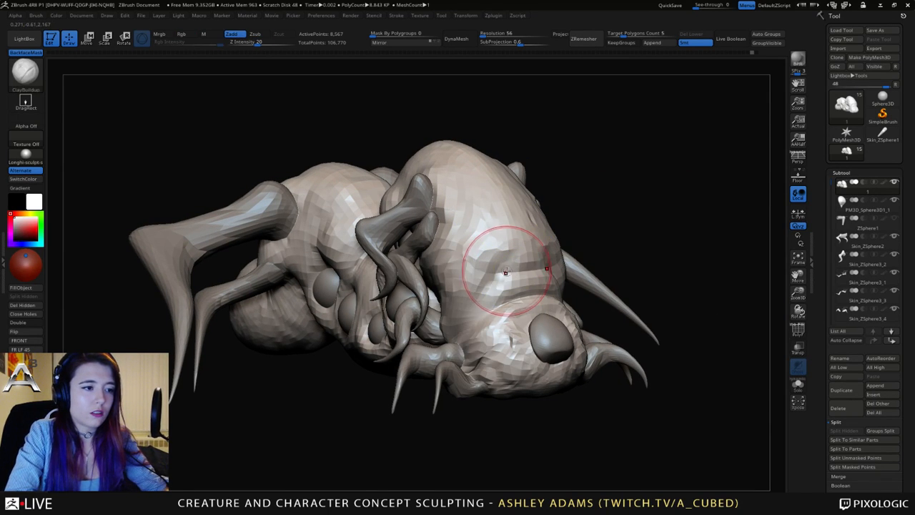
right_drag(466, 291, 501, 273)
key(space)
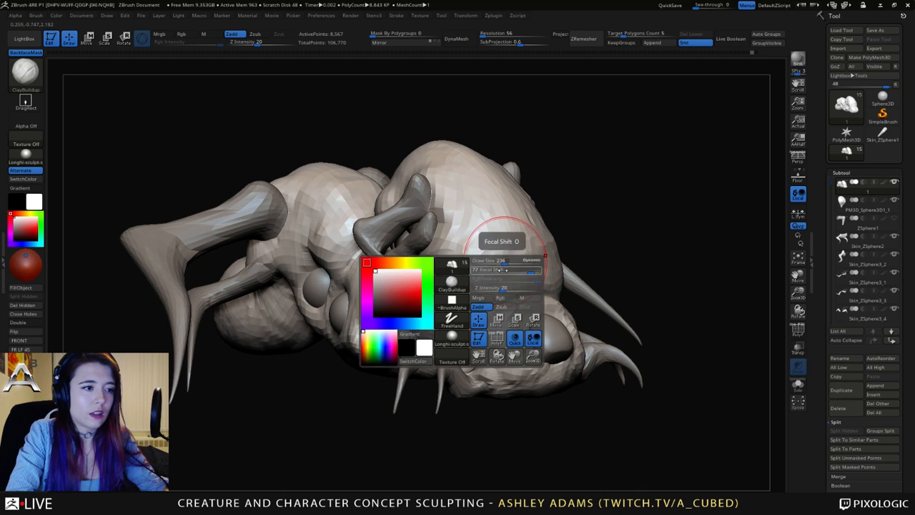
Carve a vertical cleft down the middle of the snout's underside on the body mesh with DamStandard.
right_drag(550, 336, 494, 315)
right_click(537, 365)
alt+right_drag(560, 379, 548, 257)
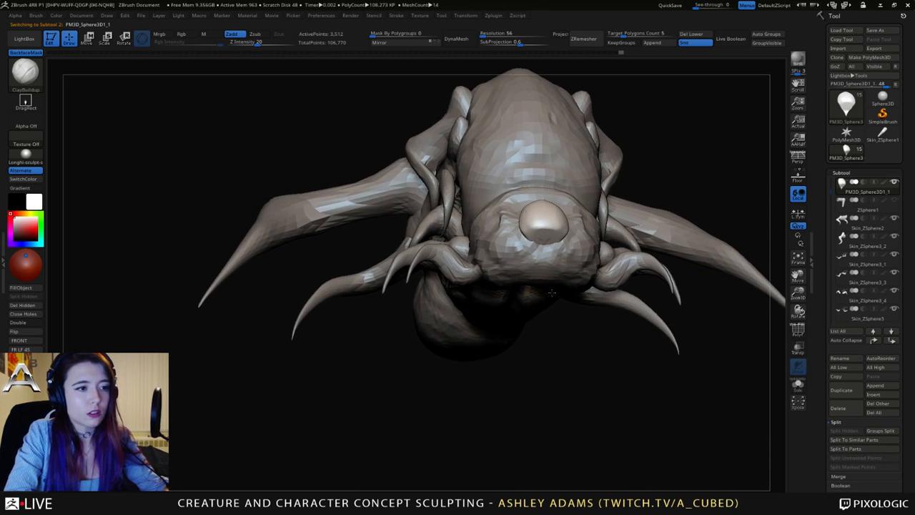
right_drag(542, 307, 526, 243)
alt+click(528, 247)
key(b)
key(d)
key(s)
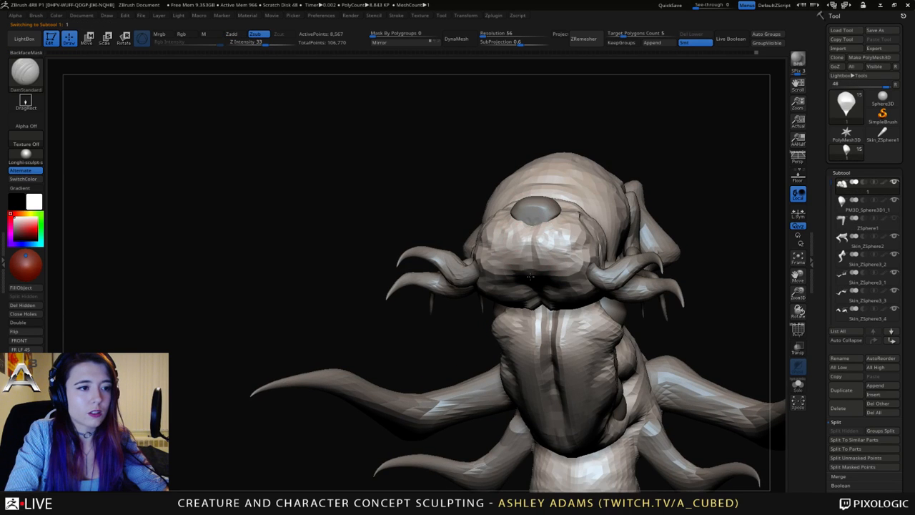
right_drag(531, 278, 535, 243)
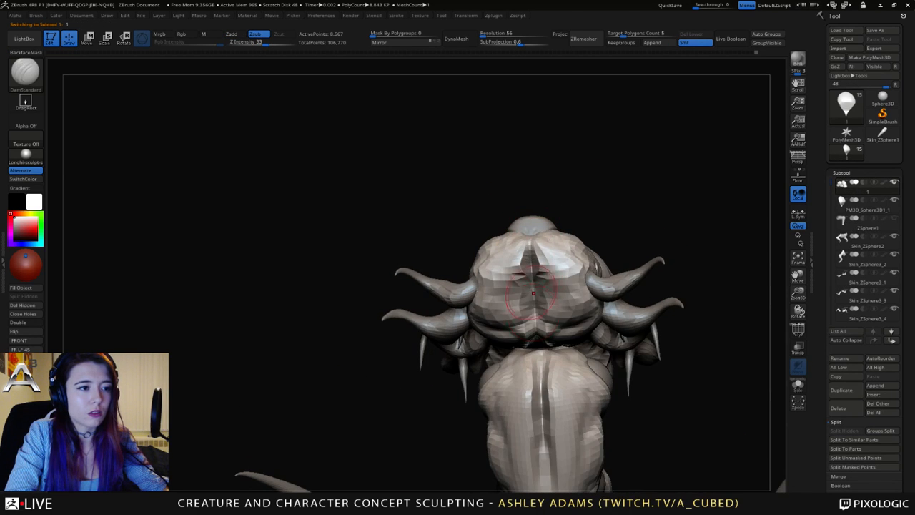
right_drag(534, 293, 536, 325)
Pull the snout's cleft and mouth edges into shape with the SnakeHook brush.
key(b)
key(s)
key(h)
right_drag(538, 266, 535, 304)
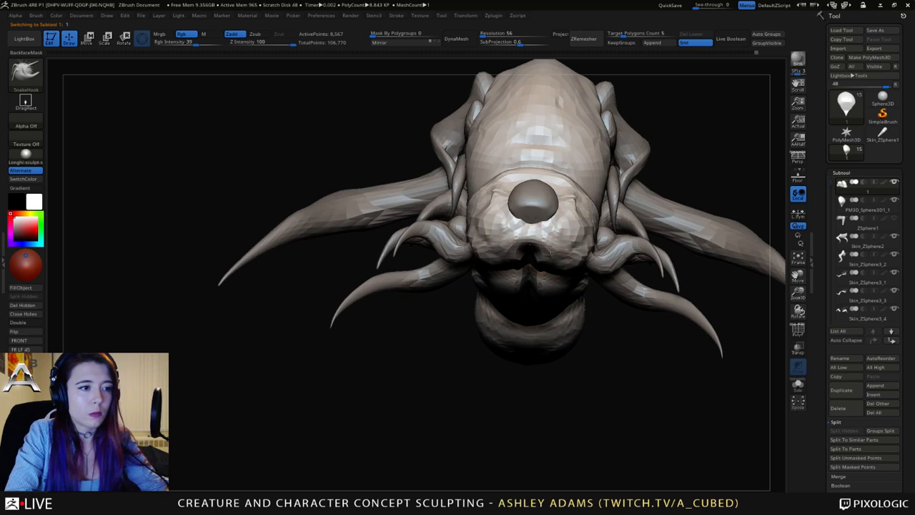
mouse_move(528, 227)
right_down()
mouse_move(500, 241)
mouse_move(511, 230)
mouse_move(528, 244)
mouse_move(582, 255)
mouse_move(552, 245)
mouse_move(655, 254)
right_up()
Select the face bulb and cut its lower end flat with a straight curve across it.
alt+click(527, 238)
right_click(526, 242)
ctrl+shift+click(25, 70)
click(151, 127)
mouse_move(677, 241)
ctrl+shift+mouse_down()
mouse_move(424, 242)
mouse_move(422, 223)
ctrl+shift+mouse_up()
right_drag(562, 231, 582, 165)
Smooth the face bulb's flattened lower edge and refine its shape against the snout.
key(shift)
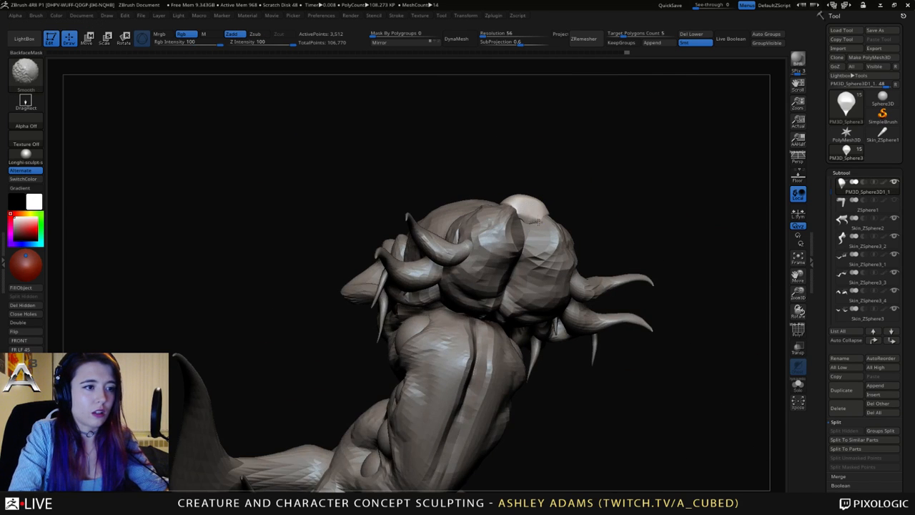
shift+drag(544, 206, 547, 210)
right_drag(551, 215, 501, 275)
right_click(502, 276)
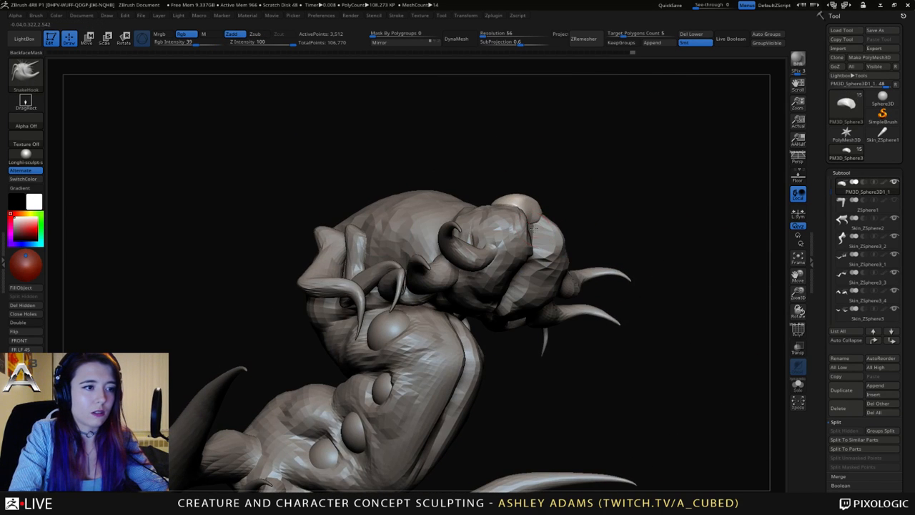
Select the body mesh and reshape the head's brow and sides with an enlarged SnakeHook brush.
right_drag(528, 229, 544, 315)
alt+click(516, 233)
right_click(519, 222)
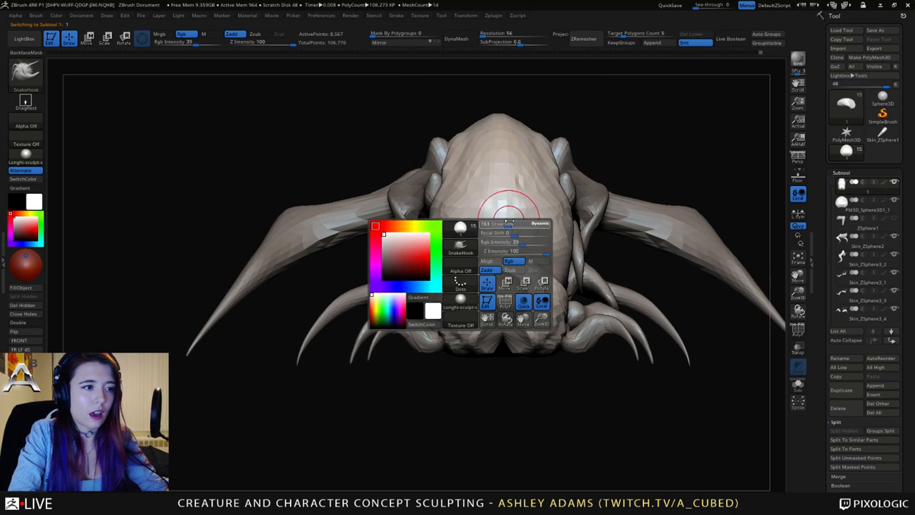
drag(505, 221, 519, 221)
right_click(573, 220)
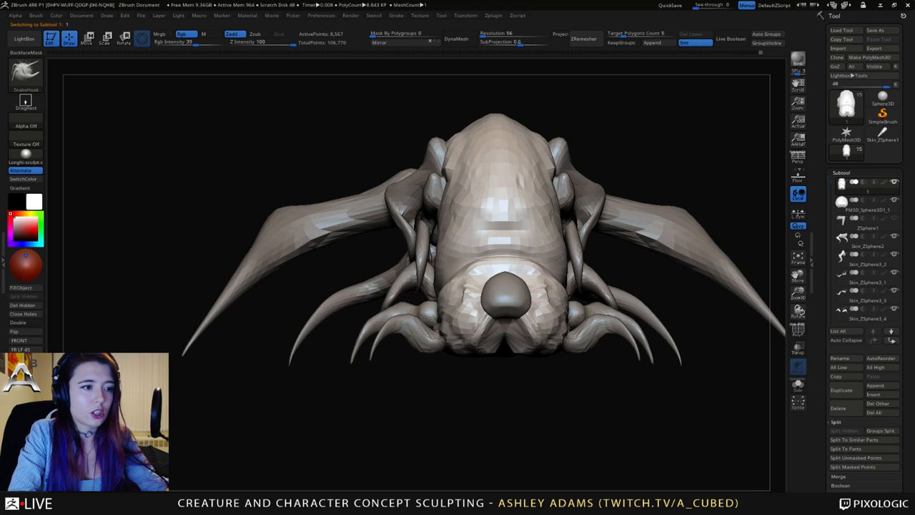
right_click(554, 271)
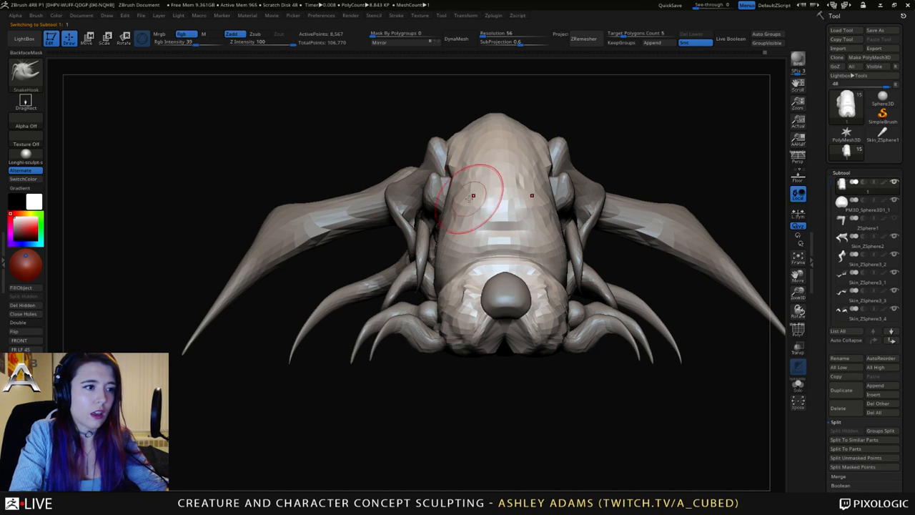
mouse_move(469, 199)
right_down()
mouse_move(454, 202)
mouse_move(472, 200)
right_up()
right_drag(572, 275, 548, 298)
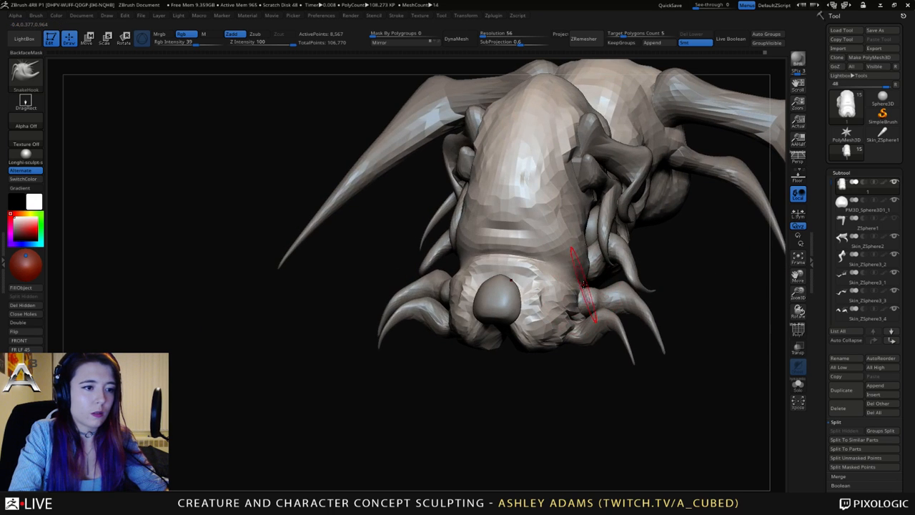
drag(565, 281, 570, 276)
mouse_move(572, 275)
right_down()
mouse_move(566, 204)
mouse_move(536, 192)
mouse_move(557, 187)
mouse_move(549, 184)
right_up()
right_click(561, 189)
drag(550, 183, 567, 173)
drag(543, 215, 553, 217)
mouse_move(553, 223)
right_down()
mouse_move(577, 230)
mouse_move(501, 214)
mouse_move(462, 178)
right_up()
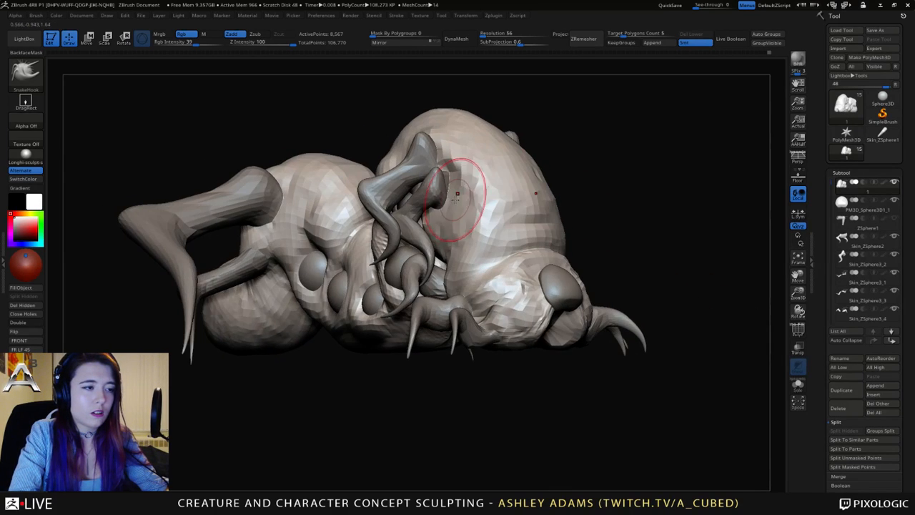
Build up the side of the head in front of the curled horns with the ClayBuildup brush.
key(b)
key(c)
key(b)
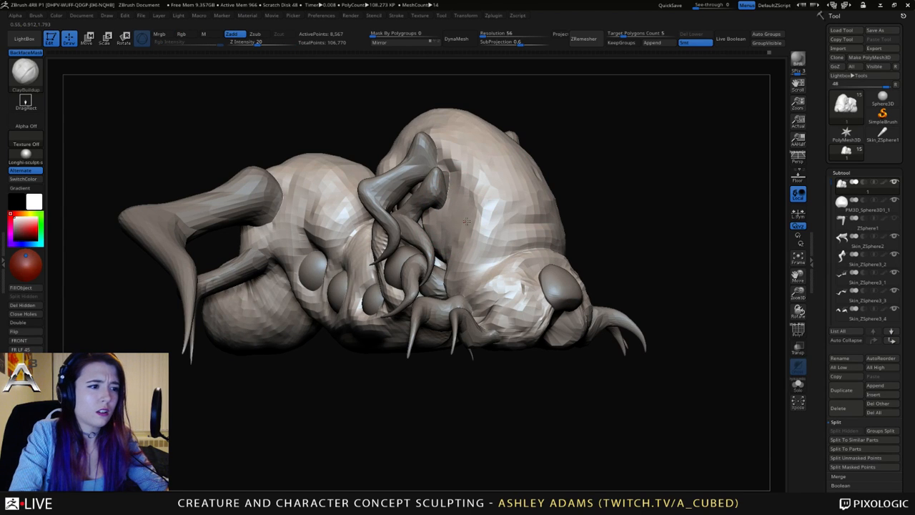
drag(442, 236, 444, 207)
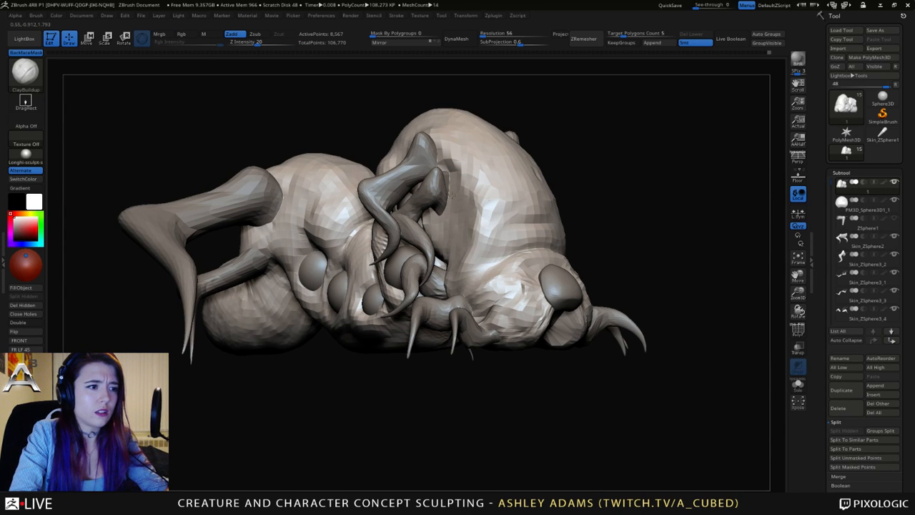
mouse_move(500, 178)
right_down()
mouse_move(545, 183)
mouse_move(597, 222)
right_up()
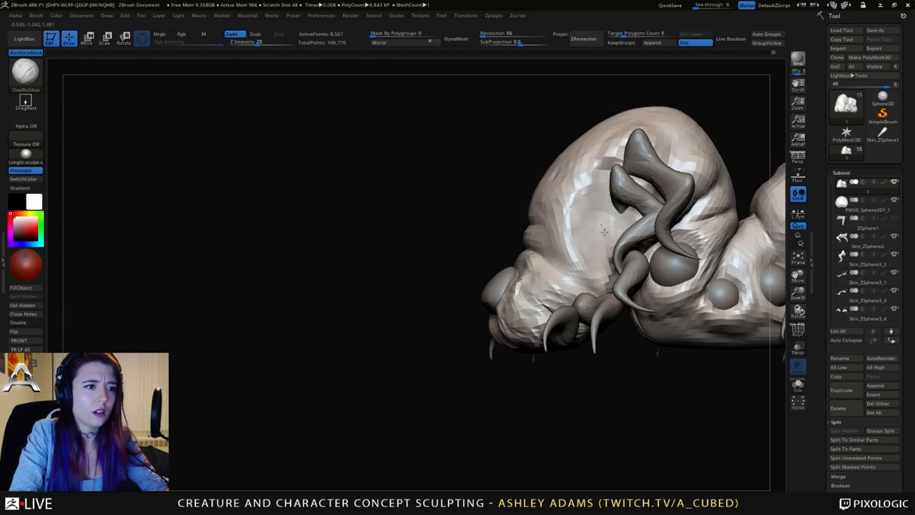
Carve a crease along the side of the head down toward the snout with DamStandard.
key(b)
key(d)
key(s)
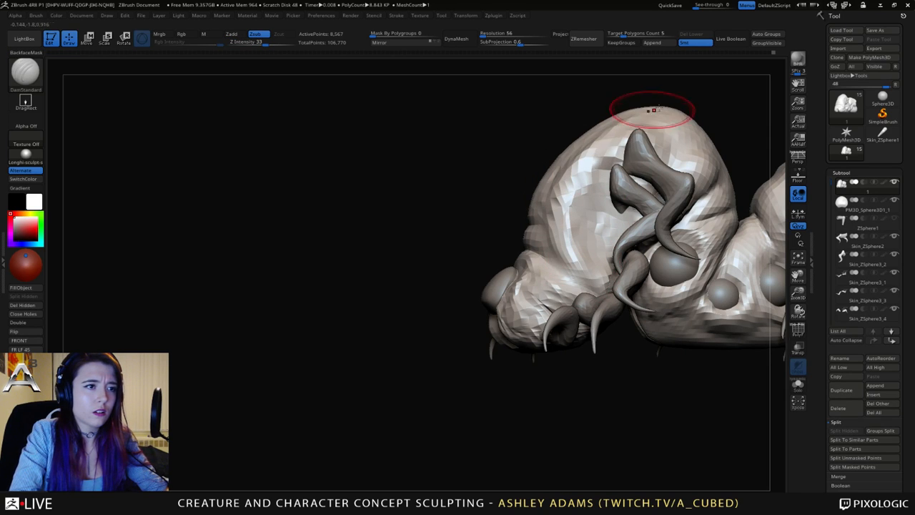
drag(552, 235, 541, 276)
Pull a protruding brow fold out of the body mesh above the face bulb with SnakeHook.
key(b)
key(s)
key(h)
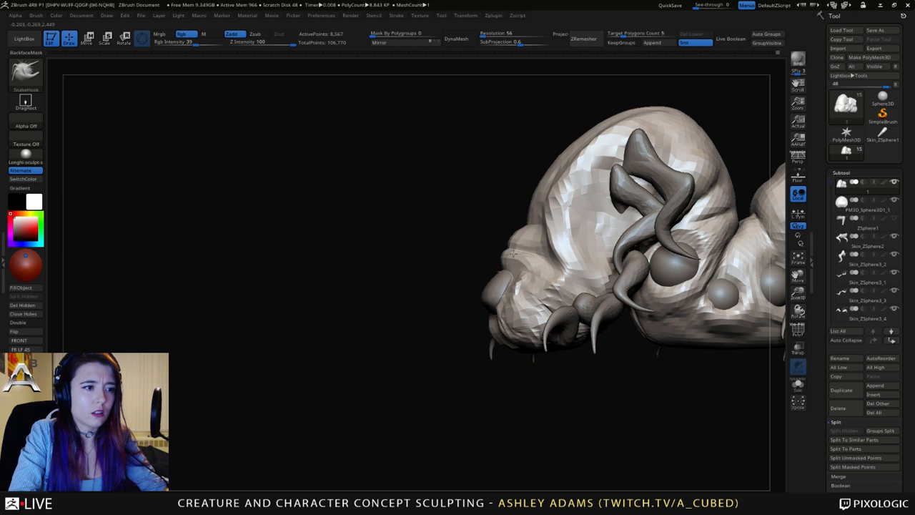
key(space)
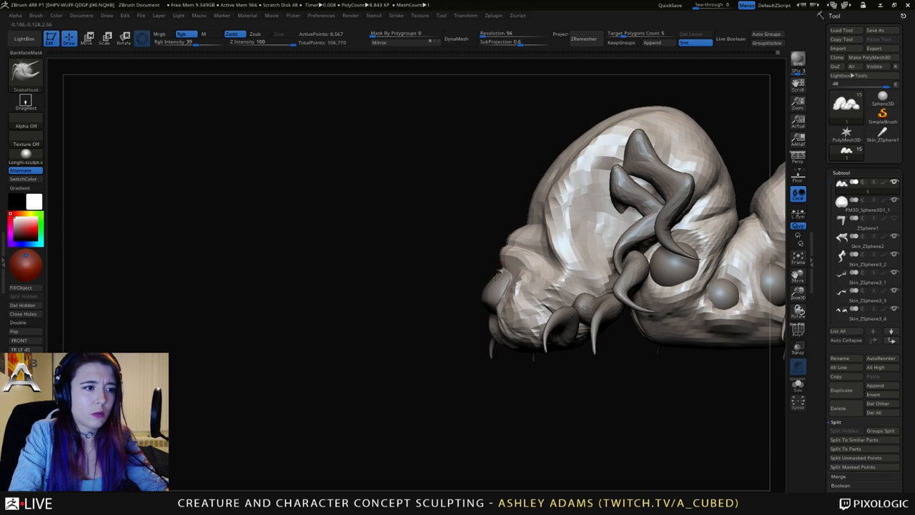
drag(472, 283, 454, 286)
key(space)
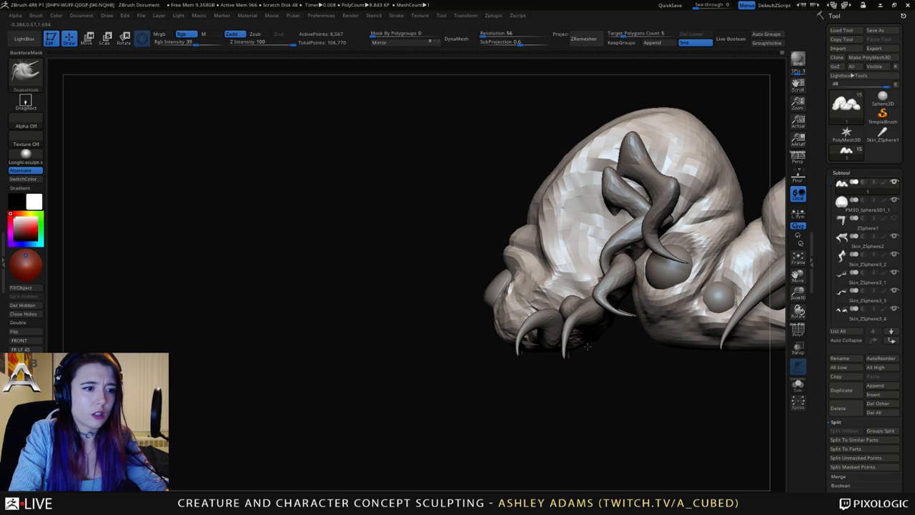
alt+drag(469, 287, 474, 306)
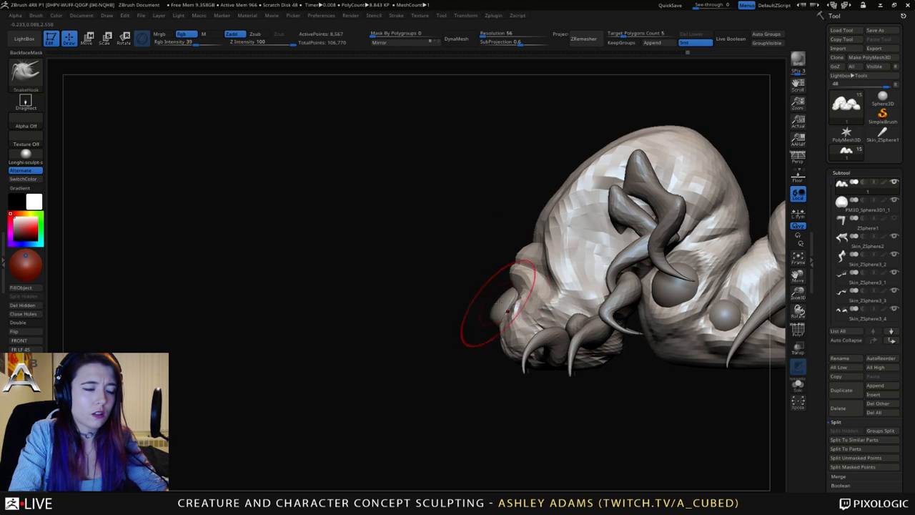
Select the face bulb and reposition it against the snout with the transform gizmo.
alt+click(504, 306)
key(w)
mouse_move(530, 265)
mouse_down()
mouse_move(520, 284)
mouse_move(669, 251)
mouse_up()
key(q)
Return to the body mesh and pull the brow and head sides around the face bulb into shape with SnakeHook.
alt+click(513, 283)
drag(510, 286, 520, 291)
mouse_move(500, 240)
mouse_down()
mouse_move(494, 249)
mouse_move(569, 266)
mouse_move(527, 256)
mouse_up()
key(space)
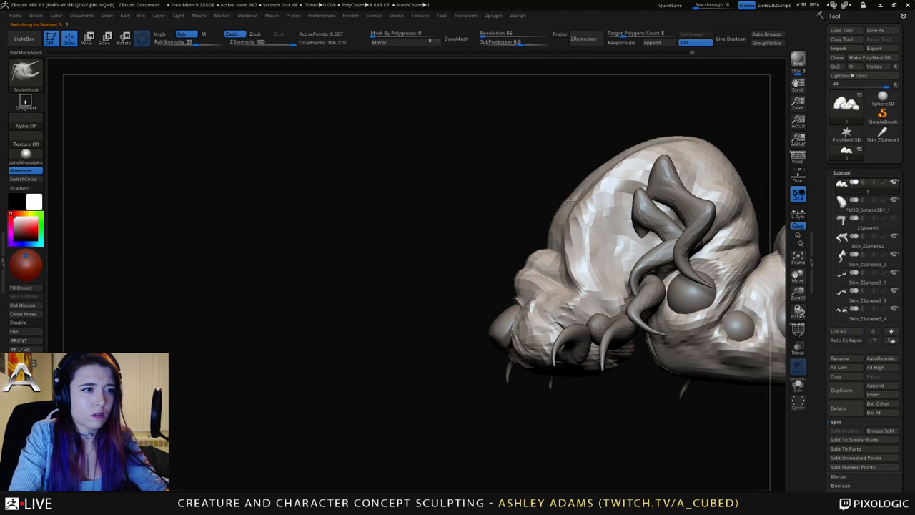
key(space)
drag(581, 198, 561, 261)
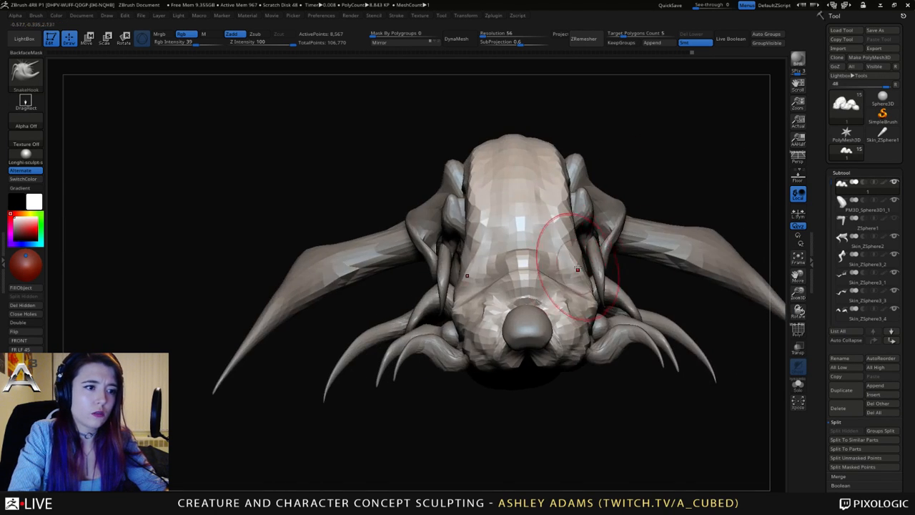
key(space)
right_drag(560, 266, 499, 279)
Deepen the fold running across the side of the snout with DamStandard.
key(b)
key(d)
key(s)
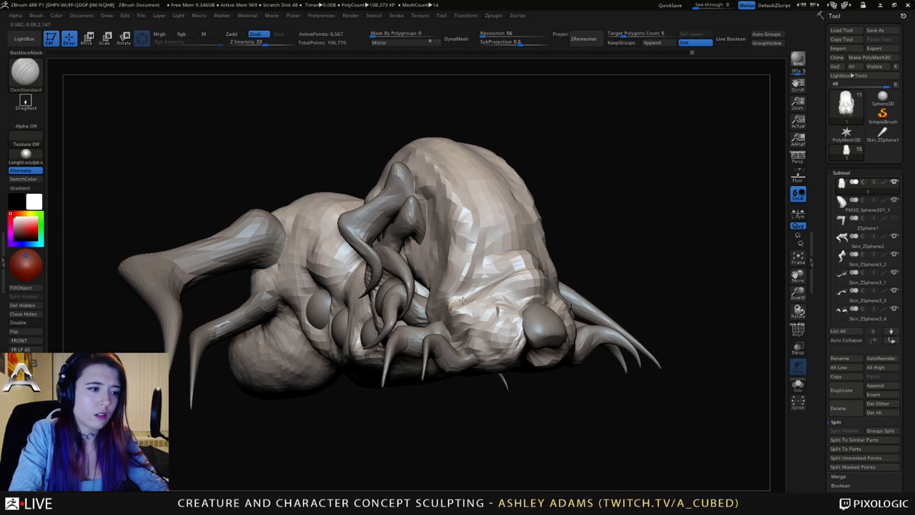
mouse_move(448, 312)
right_down()
mouse_move(491, 255)
mouse_move(501, 262)
mouse_move(483, 319)
mouse_move(568, 307)
right_up()
Refine the brow and snout folds above the face bulb with a resized SnakeHook brush.
key(space)
key(b)
key(s)
key(h)
key(space)
key(space)
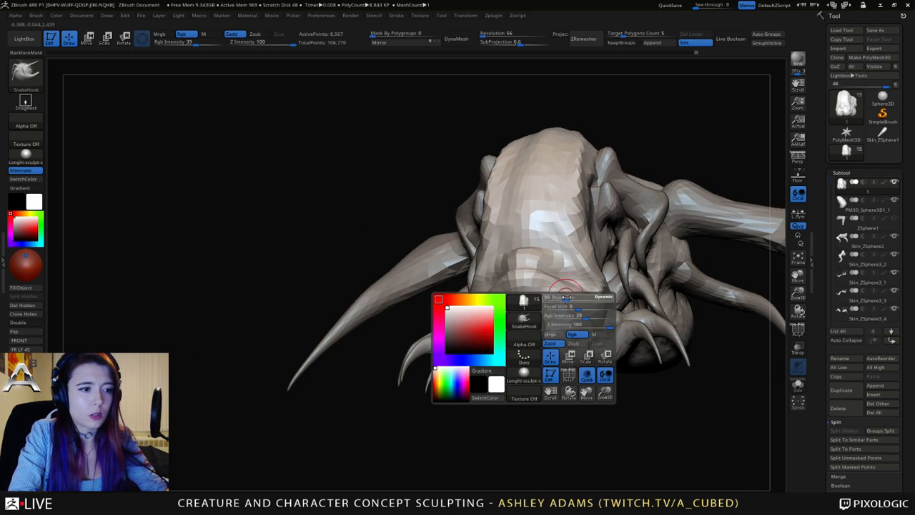
Build up the cheeks beside the face bulb with ClayBuildup.
key(b)
key(c)
key(b)
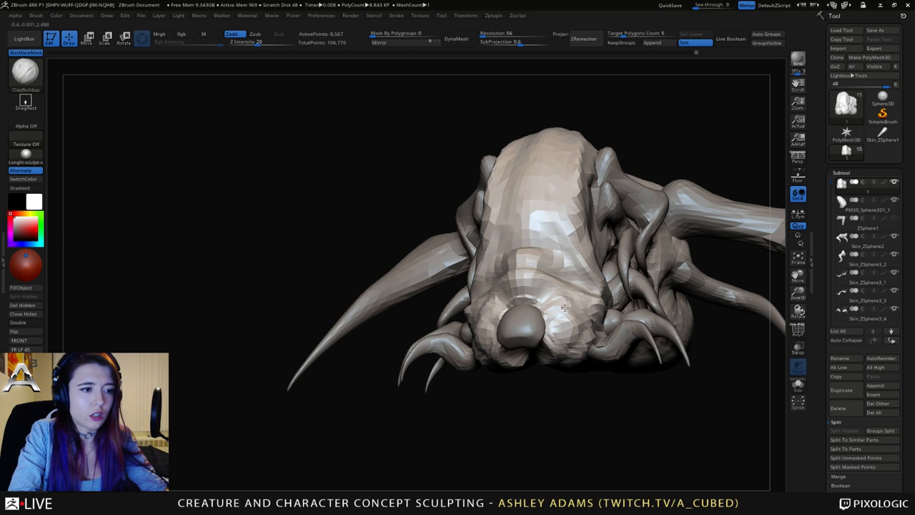
mouse_move(548, 290)
right_down()
mouse_move(507, 298)
mouse_move(526, 299)
mouse_move(524, 322)
mouse_move(547, 346)
right_up()
Select the face bulb and pull its lower edge into a point over the snout's cleft with SnakeHook.
alt+click(545, 331)
key(b)
key(s)
key(h)
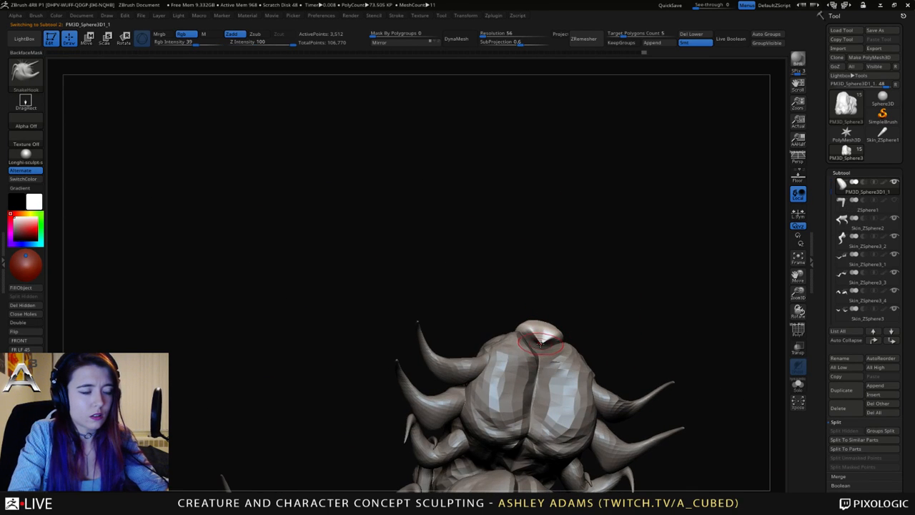
Select the body mesh and build up the underside of the snout beside the cleft with ClayBuildup.
alt+click(540, 348)
key(b)
key(c)
key(b)
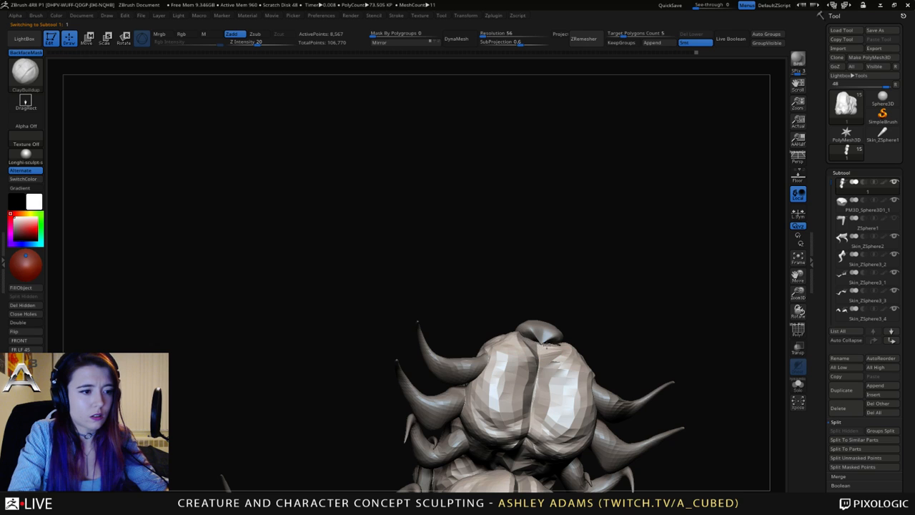
Pull the snout's lower edge beneath the face bulb into shape with SnakeHook.
key(b)
key(s)
key(h)
mouse_move(532, 333)
right_down()
mouse_move(588, 352)
mouse_move(574, 345)
right_up()
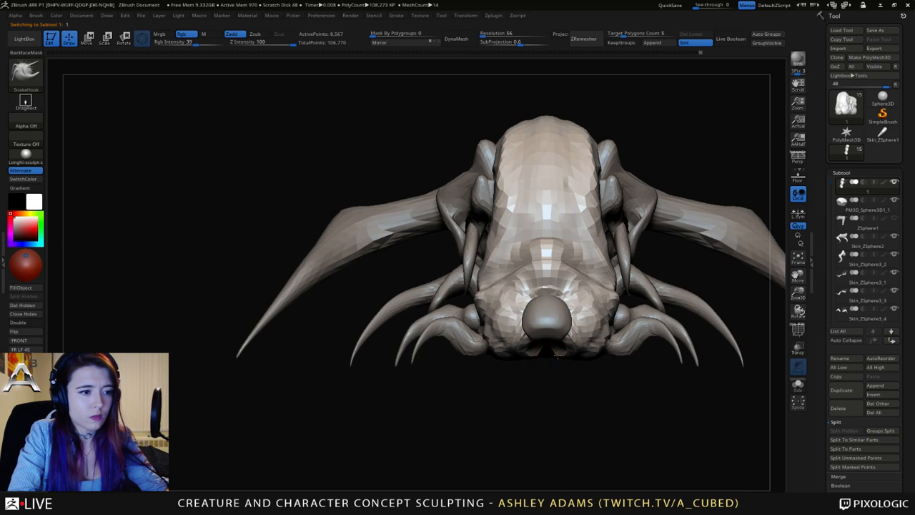
mouse_move(551, 352)
right_down()
mouse_move(574, 351)
mouse_move(524, 359)
right_up()
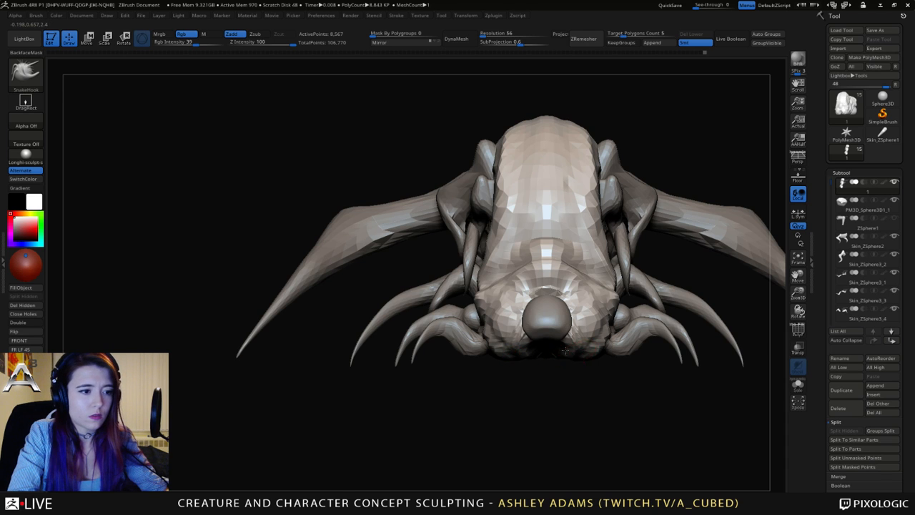
Add volume to the snout's lower lobes and cheeks on both sides of the face bulb with ClayBuildup.
key(b)
key(c)
key(b)
mouse_move(565, 350)
right_down()
mouse_move(563, 365)
mouse_move(588, 346)
right_up()
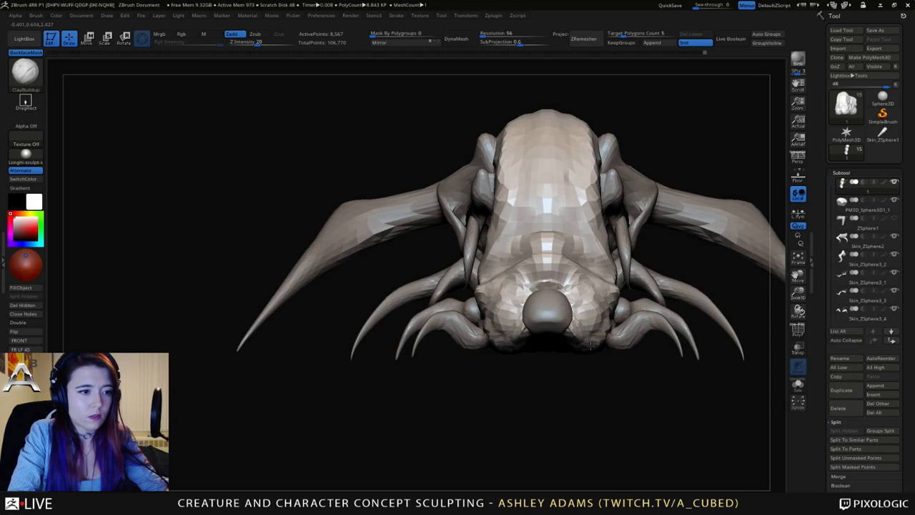
alt+right_drag(589, 302, 569, 345)
alt+click(528, 348)
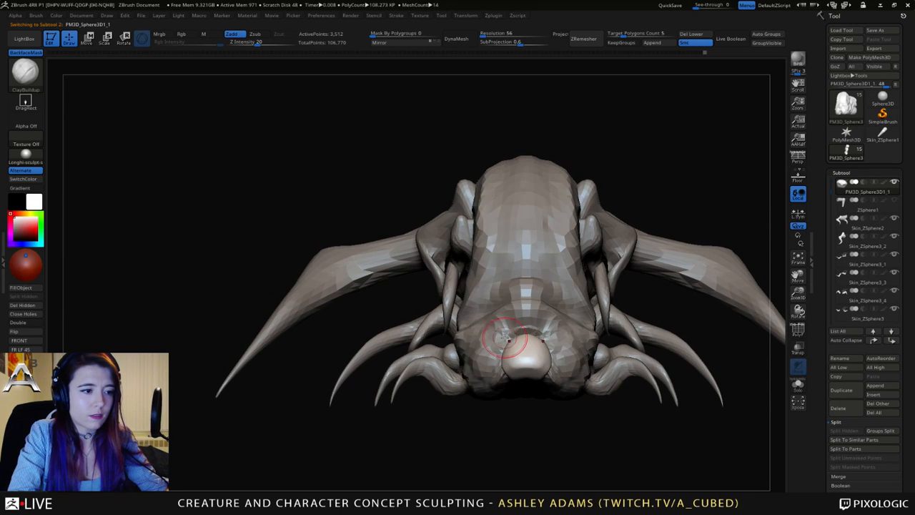
mouse_move(495, 339)
right_down()
mouse_move(509, 353)
mouse_move(495, 350)
right_up()
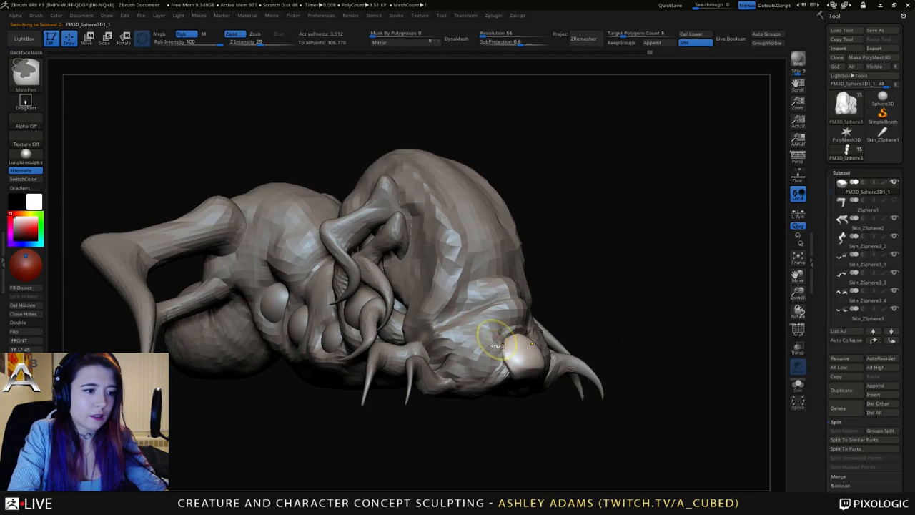
alt+click(488, 354)
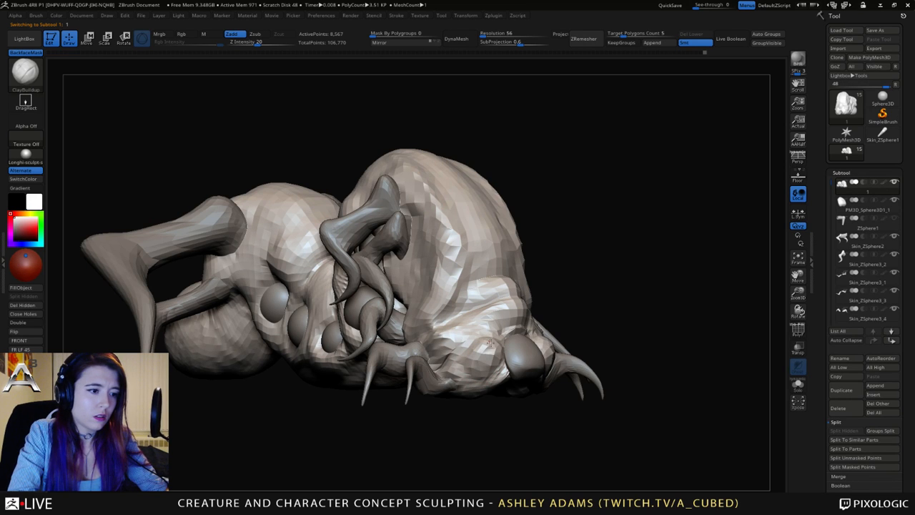
shift+right_drag(483, 351, 538, 336)
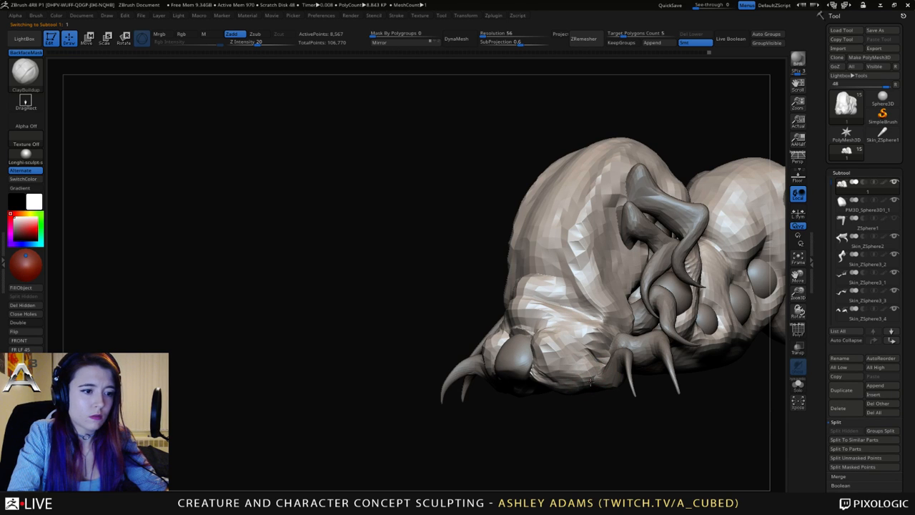
right_drag(594, 387, 584, 368)
Carve creases into the lower snout around the face bulb with DamStandard.
key(b)
key(d)
key(s)
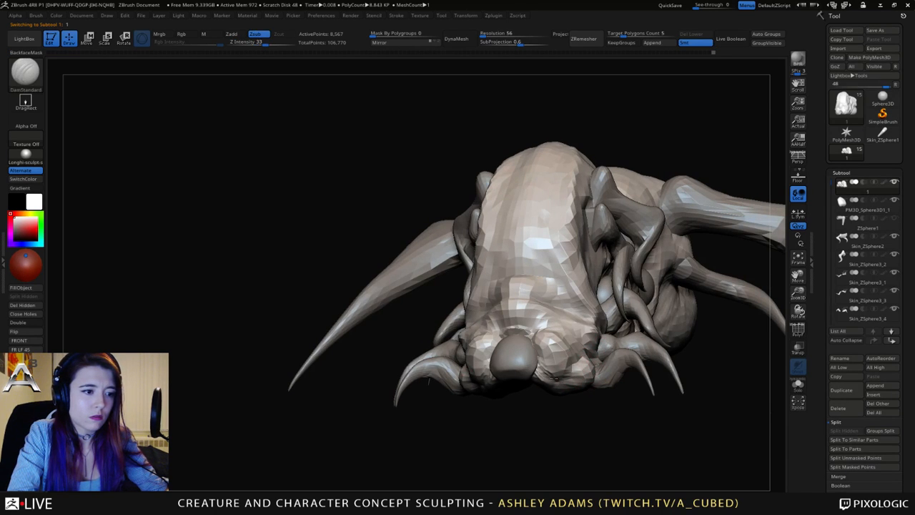
mouse_move(544, 336)
right_down()
mouse_move(492, 342)
mouse_move(481, 358)
mouse_move(505, 397)
mouse_move(501, 372)
mouse_move(468, 325)
mouse_move(502, 333)
mouse_move(537, 327)
mouse_move(538, 311)
right_up()
Select a small side eye on the body, copy it onto the side of the head and sink it into the surface.
alt+click(407, 363)
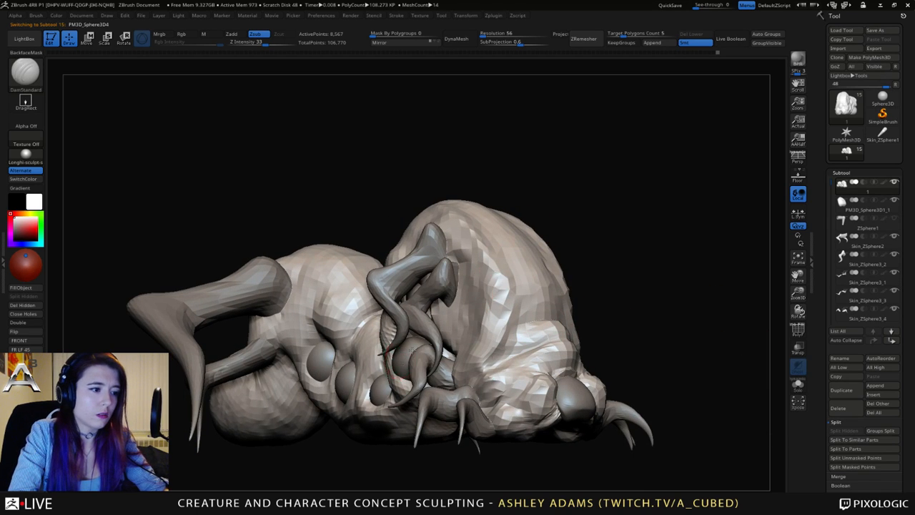
right_drag(406, 363, 429, 344)
key(w)
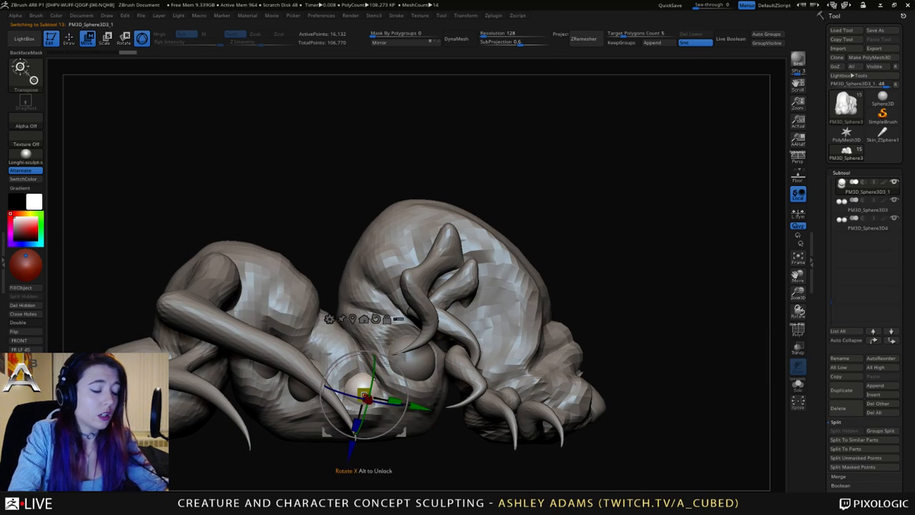
ctrl+drag(365, 396, 491, 313)
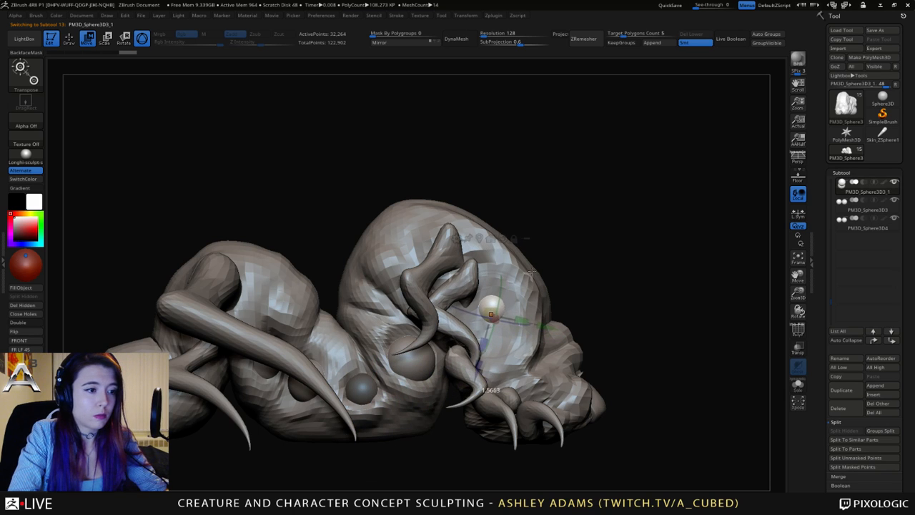
ctrl+drag(530, 272, 554, 254)
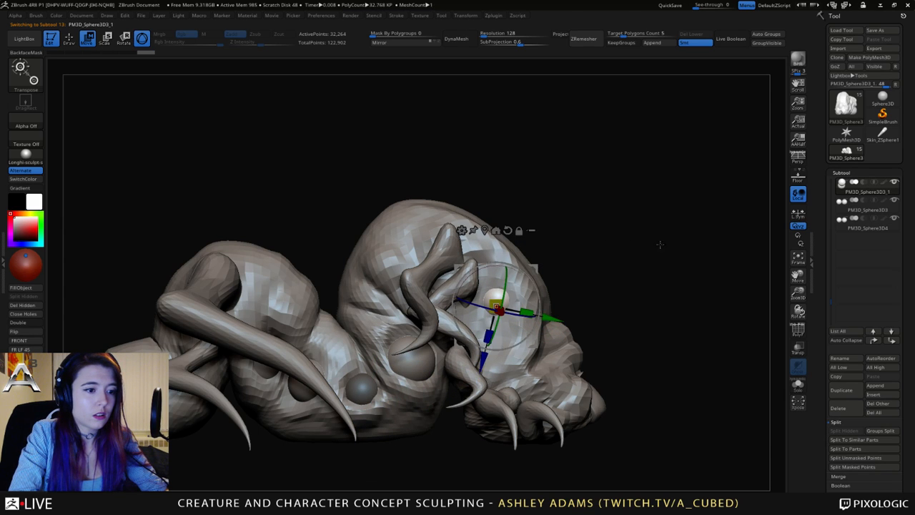
mouse_move(660, 244)
alt+mouse_down()
mouse_move(625, 235)
mouse_move(422, 306)
alt+mouse_up()
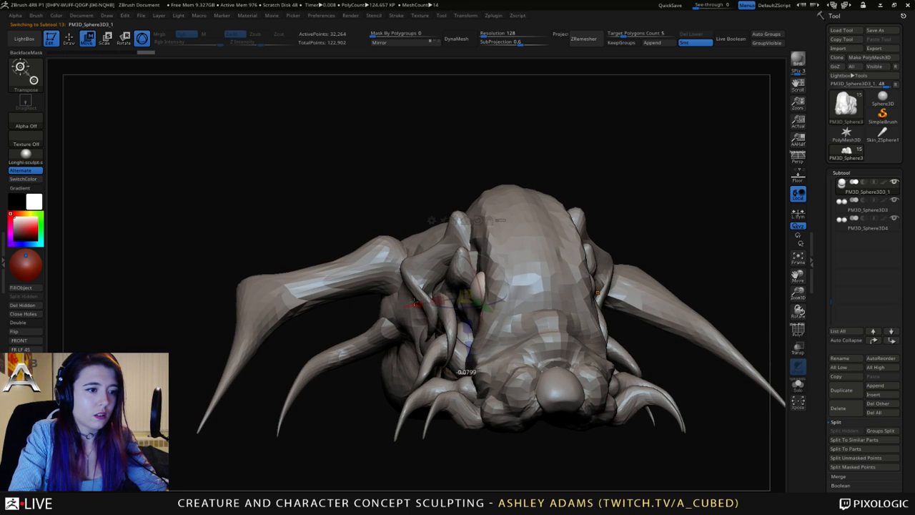
Split the copied head eyes into their own subtool using their unmasked points.
key(q)
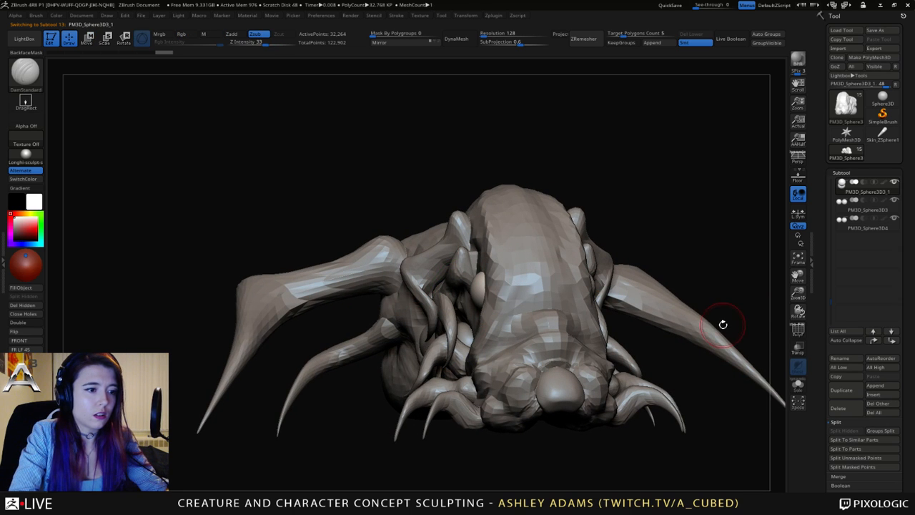
click(852, 466)
drag(634, 377, 541, 244)
right_click(501, 286)
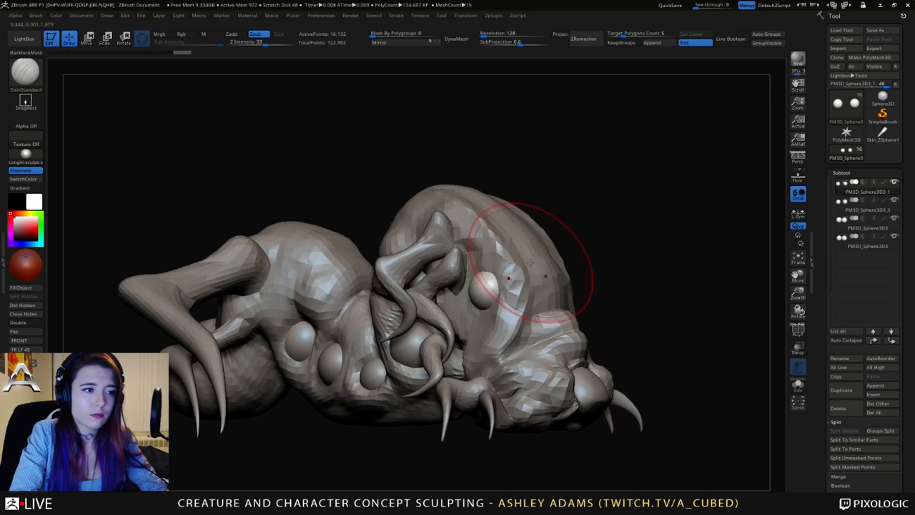
Pull the upper ends of the curved claw limbs beside the head upward and outward into points with SnakeHook.
alt+click(509, 261)
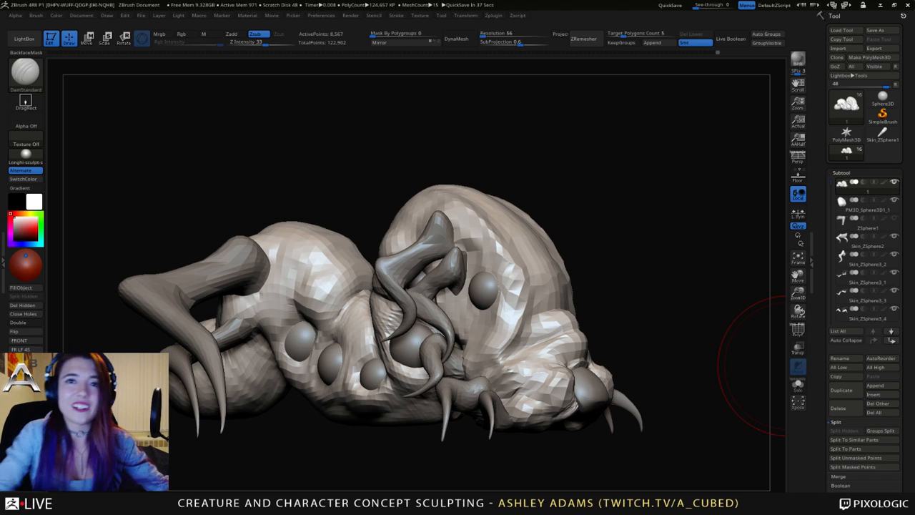
drag(755, 364, 541, 215)
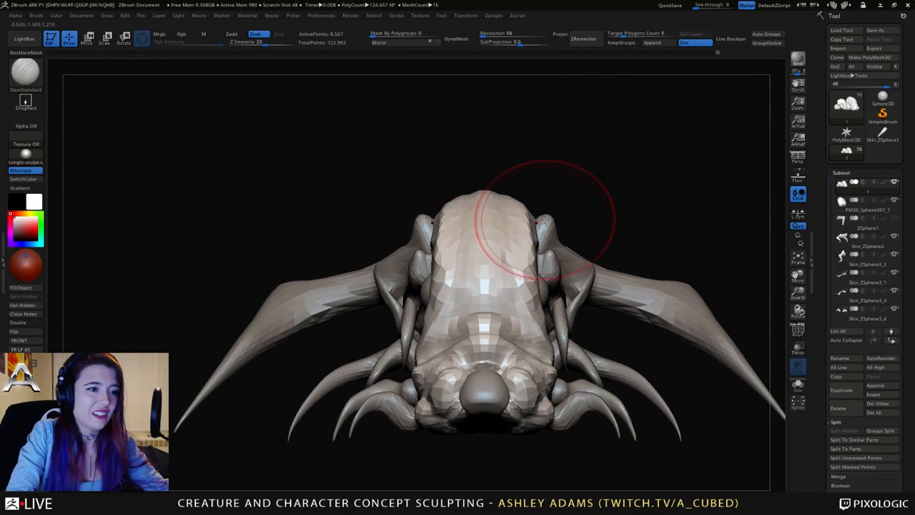
alt+click(545, 219)
key(b)
key(s)
key(h)
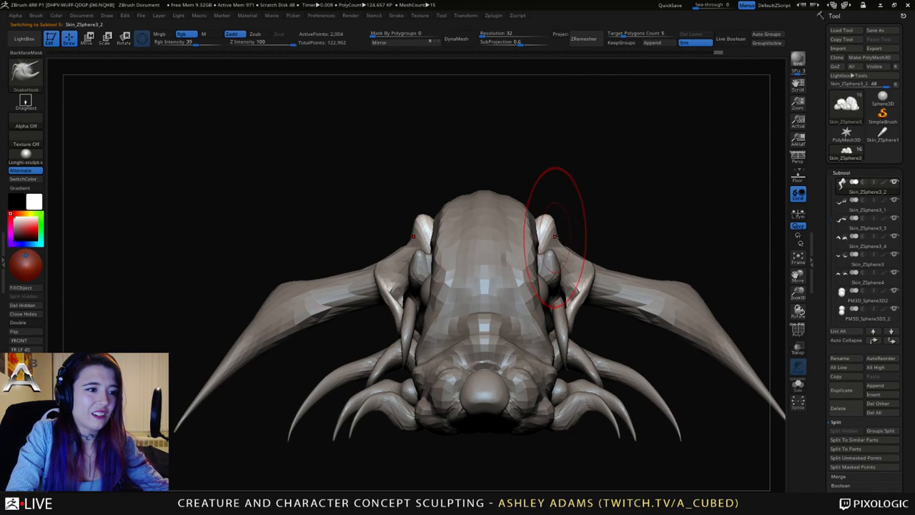
drag(599, 211, 619, 186)
Select the neighbouring lower pair of claw limbs and reposition them along the sides of the head.
key(w)
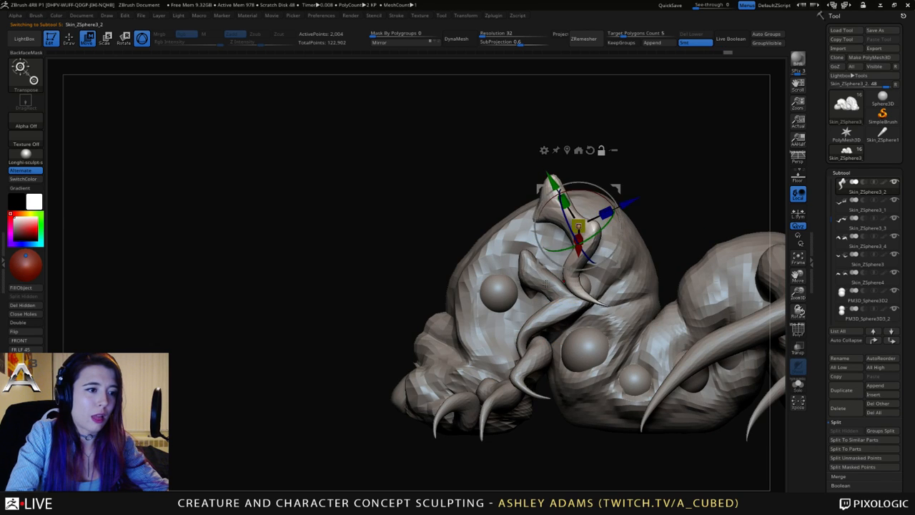
alt+click(549, 279)
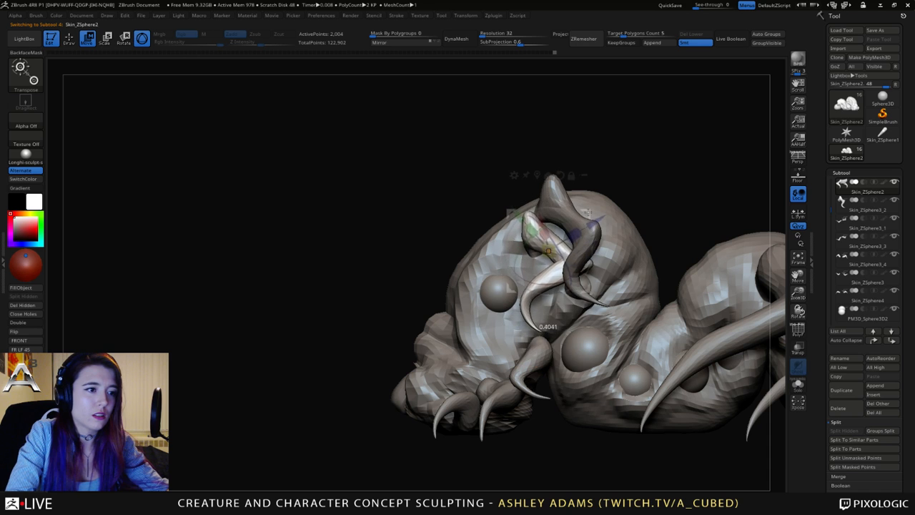
drag(586, 213, 693, 162)
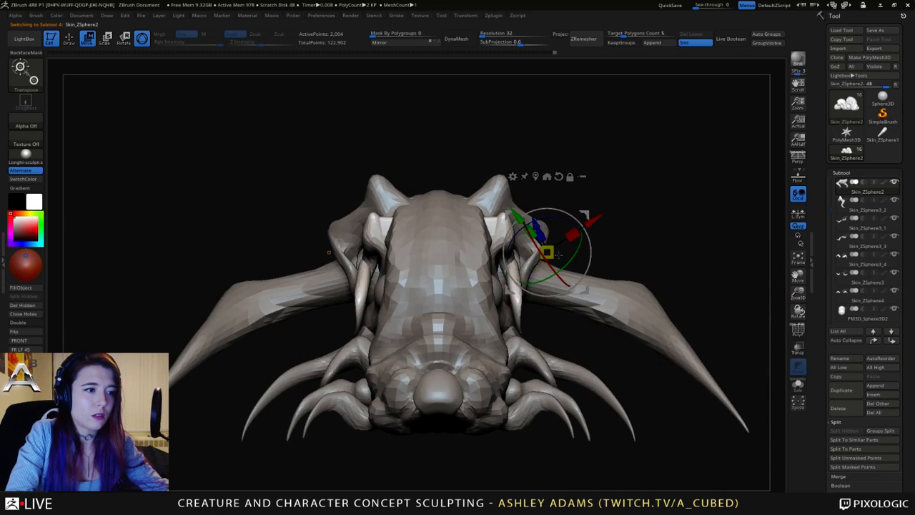
drag(572, 243, 477, 307)
alt+click(465, 311)
right_drag(424, 313, 461, 315)
key(q)
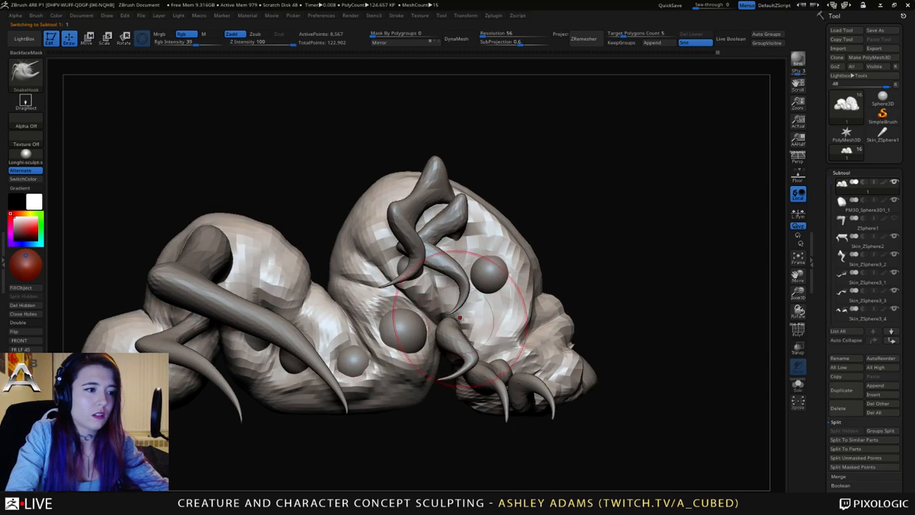
mouse_move(545, 302)
right_down()
mouse_move(515, 286)
mouse_move(523, 291)
mouse_move(545, 252)
right_up()
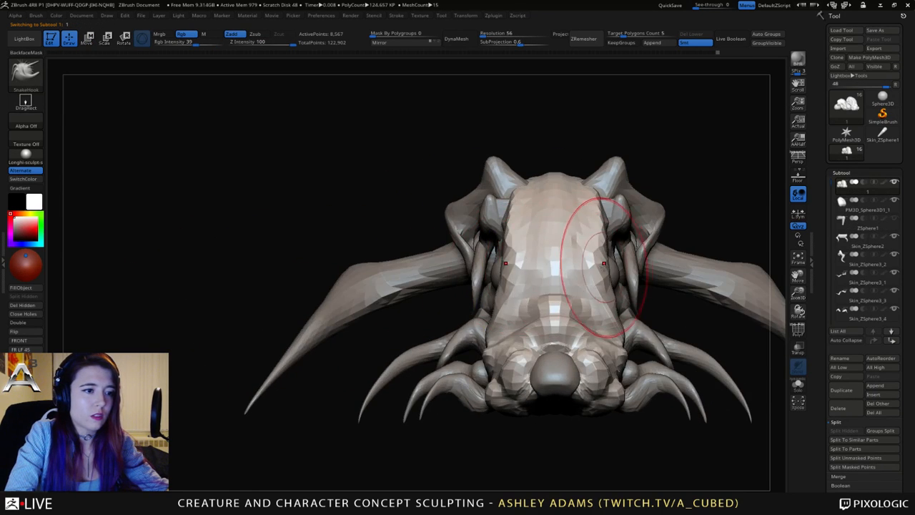
right_drag(593, 215, 597, 243)
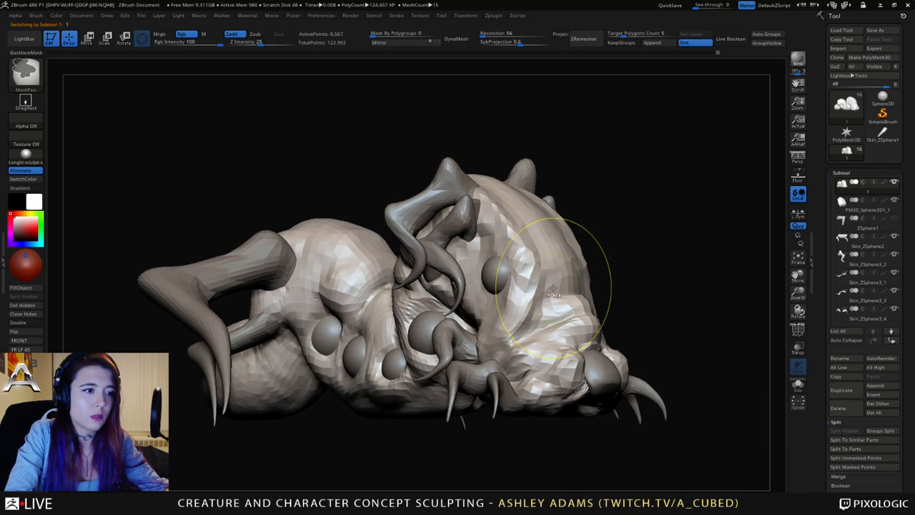
alt+right_drag(568, 288, 475, 278)
Tilt the face bulb at the tip of the snout and refine its shape with SnakeHook.
alt+click(513, 366)
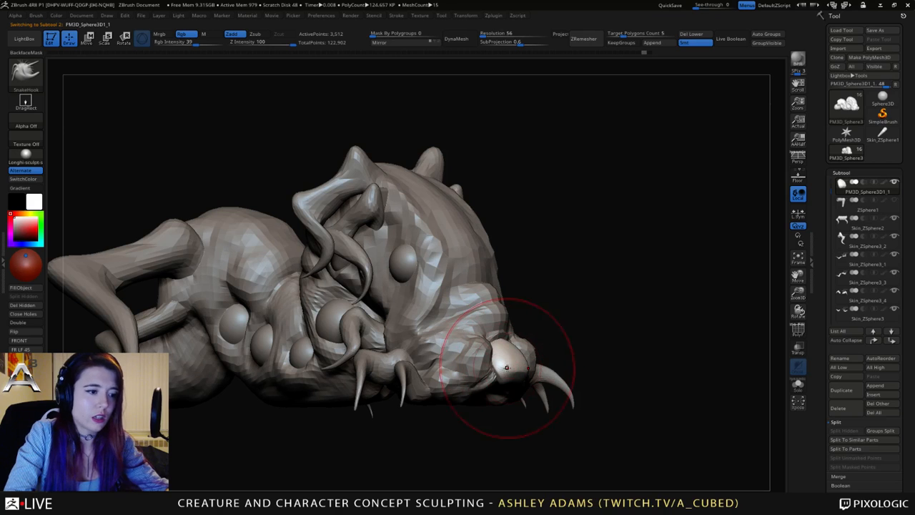
key(w)
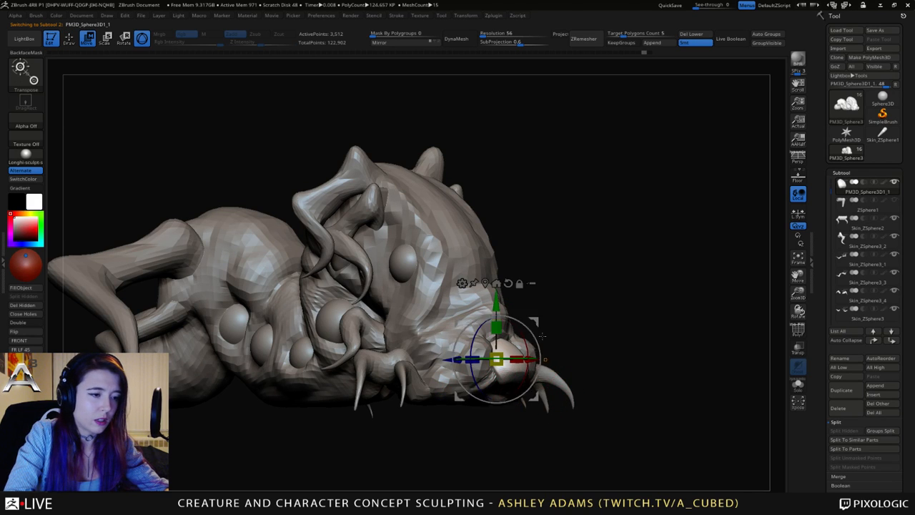
right_drag(530, 336, 625, 330)
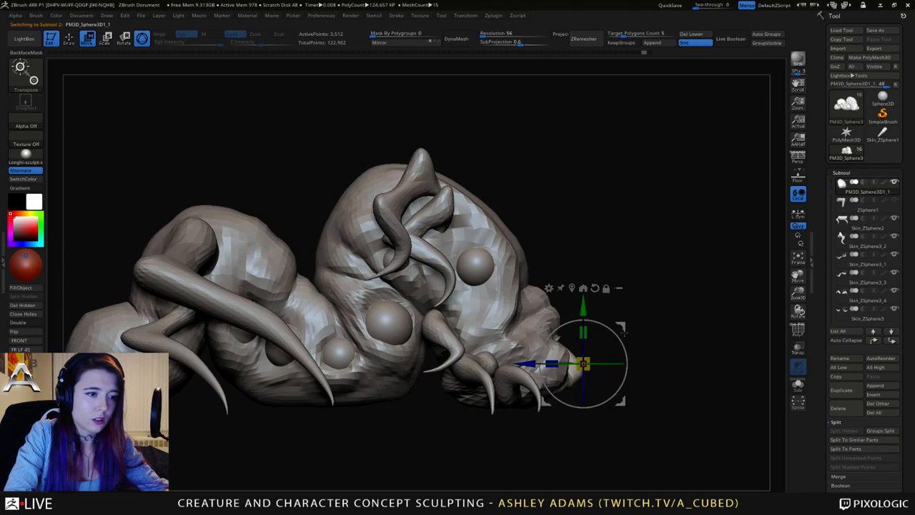
drag(619, 343, 609, 374)
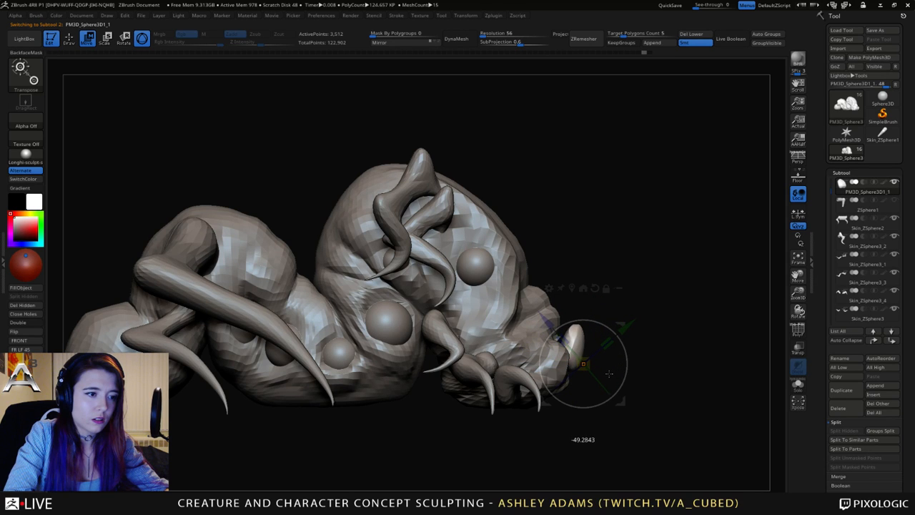
drag(616, 322, 607, 355)
mouse_move(657, 315)
mouse_down()
mouse_move(567, 300)
mouse_move(608, 303)
mouse_move(516, 307)
mouse_up()
key(q)
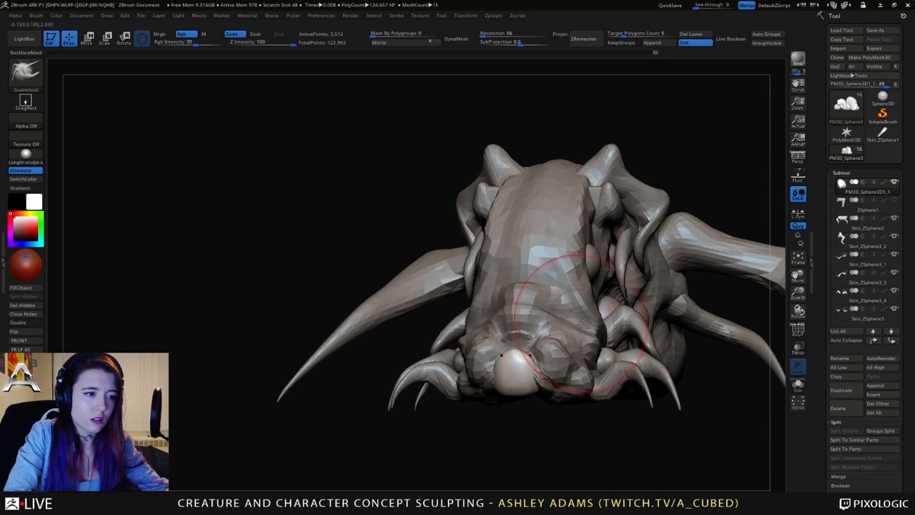
drag(590, 318, 541, 328)
key(space)
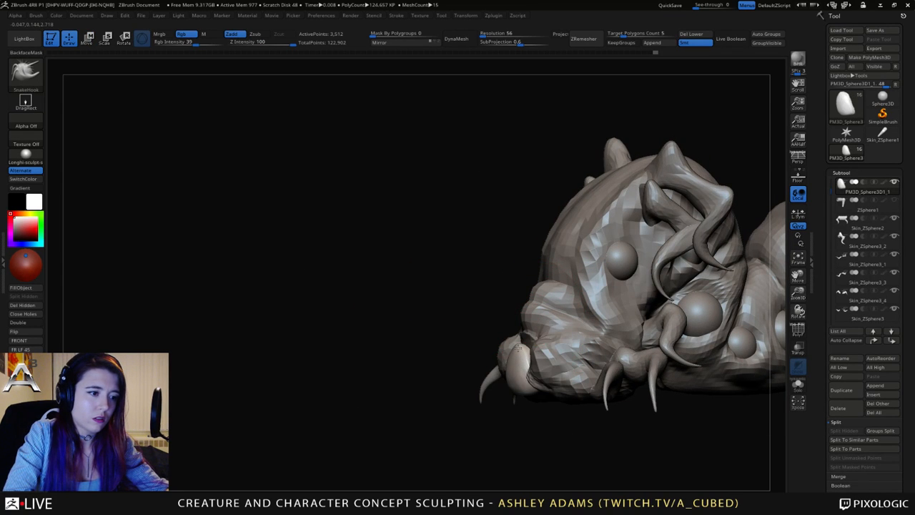
Copy the side head eye downward and split the masked original from the copy into separate subtools.
alt+click(625, 260)
right_drag(660, 247, 641, 246)
key(w)
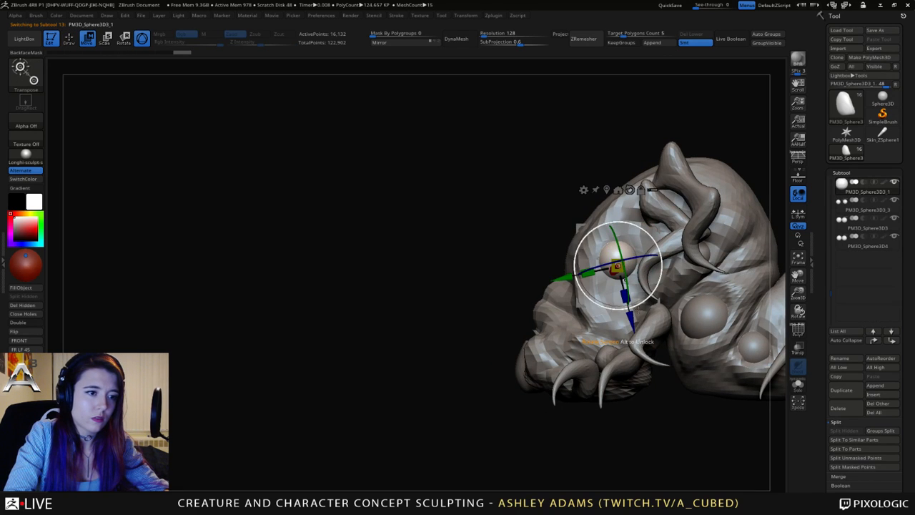
ctrl+drag(637, 309, 635, 346)
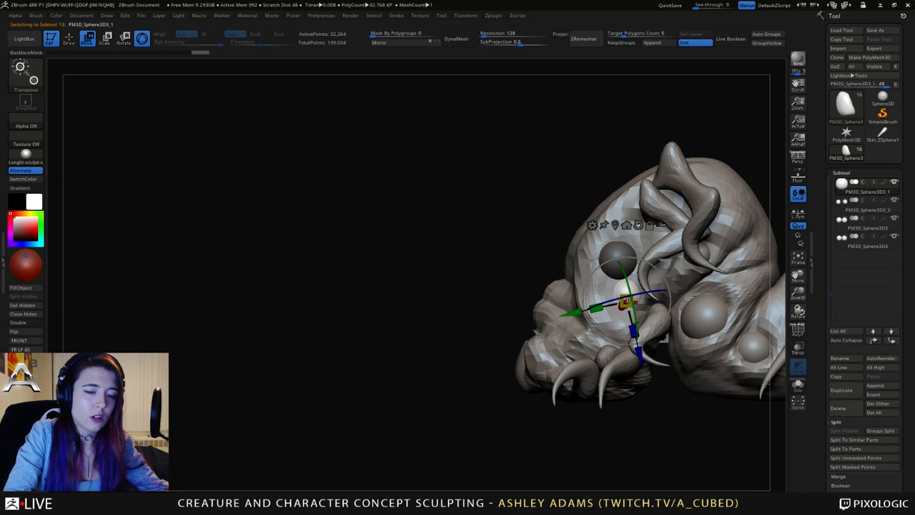
click(868, 467)
Shrink the copied eye and sink it into the head's side below the larger eye.
right_drag(581, 272, 651, 301)
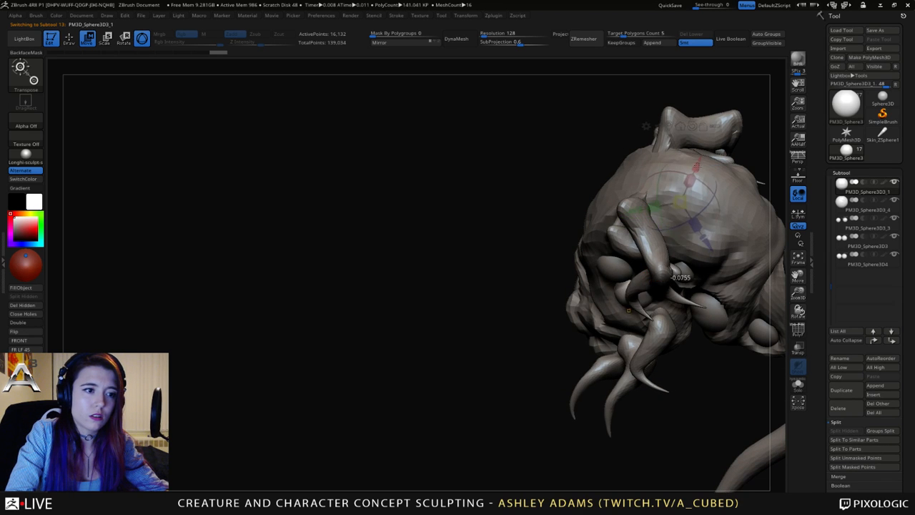
right_drag(676, 221, 617, 367)
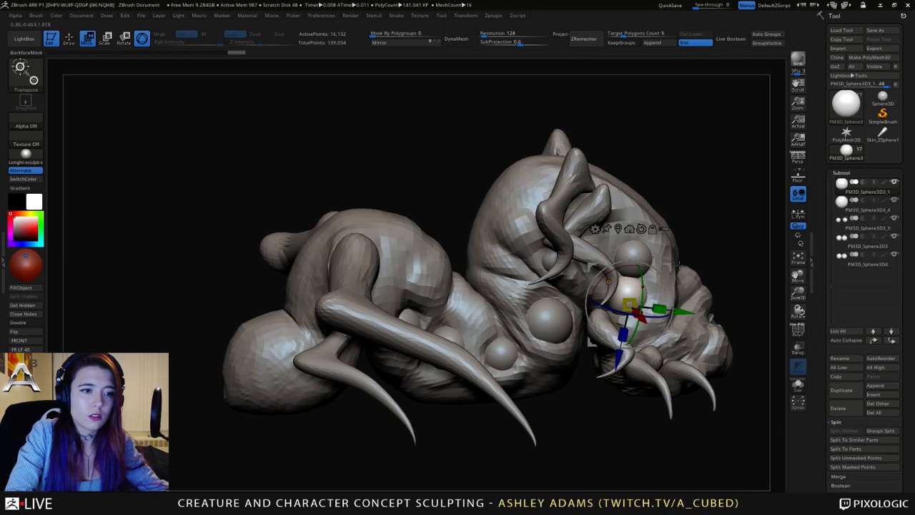
drag(616, 364, 621, 378)
drag(686, 281, 684, 281)
drag(643, 319, 645, 320)
right_drag(646, 319, 627, 309)
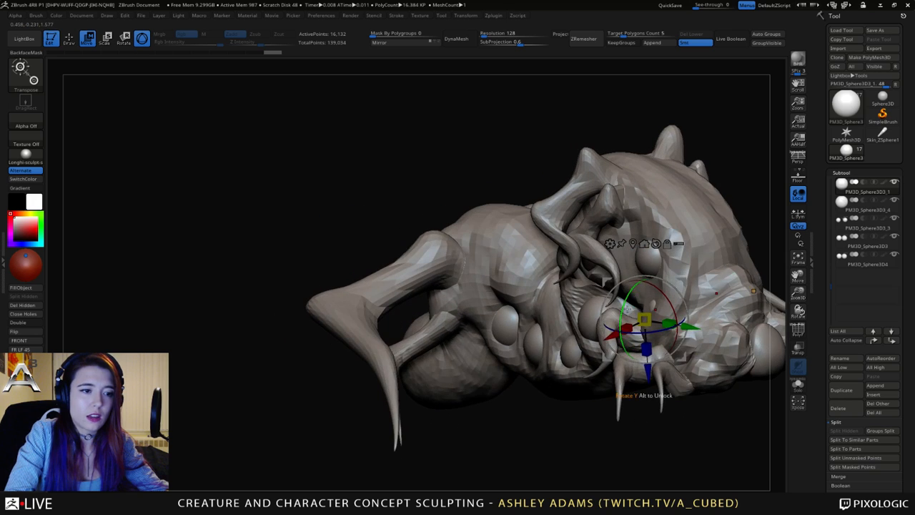
mouse_move(607, 337)
mouse_down()
mouse_move(597, 342)
mouse_move(636, 323)
mouse_move(598, 341)
mouse_up()
alt+right_drag(690, 231, 562, 309)
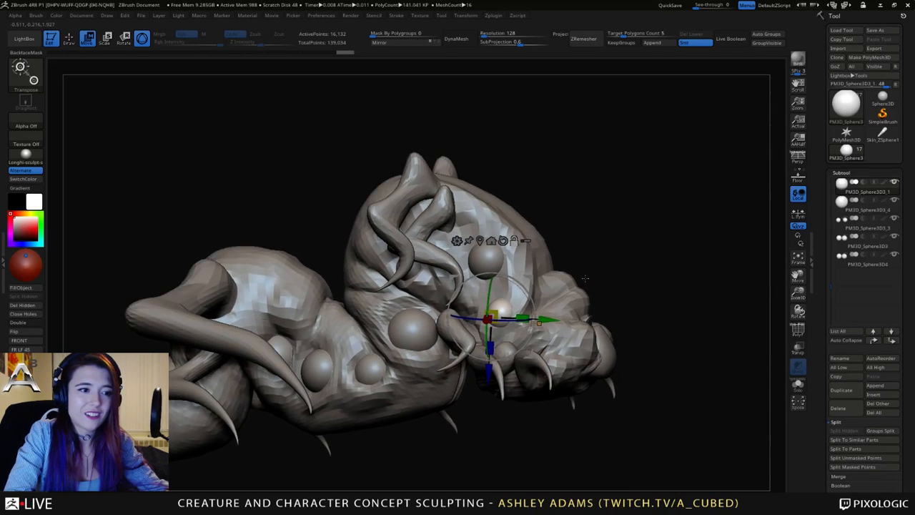
drag(530, 280, 527, 274)
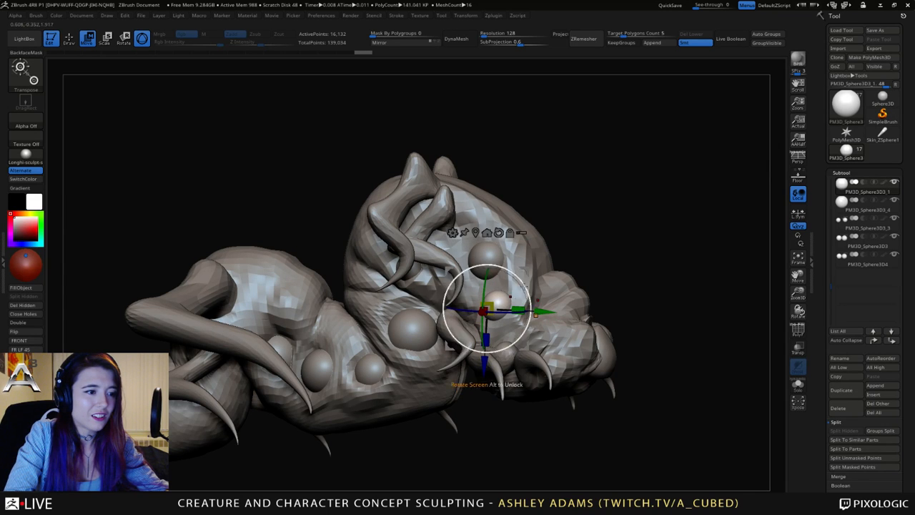
drag(490, 309, 493, 302)
Copy the smaller head eye to a spot above and behind the larger one, splitting off the masked original.
right_drag(570, 232, 588, 268)
ctrl+drag(523, 271, 482, 211)
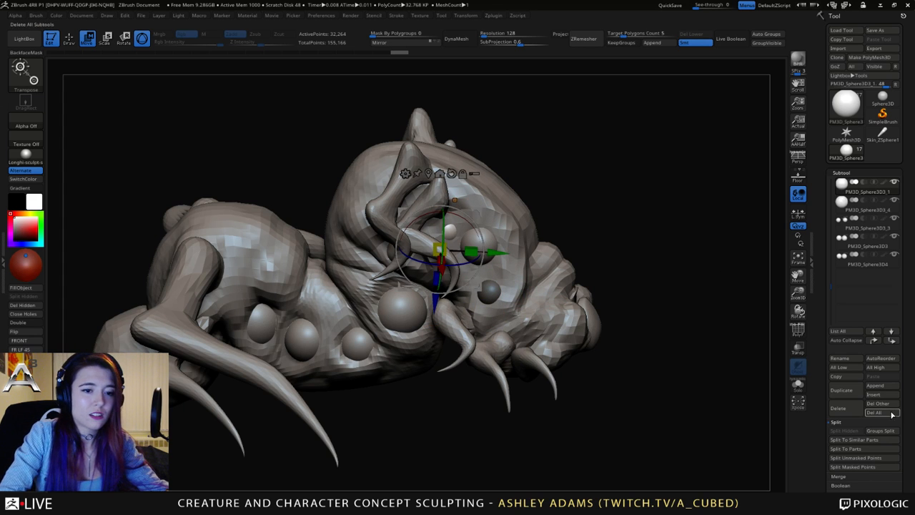
click(860, 469)
Scale down the new rear eye and set it into the head's surface beside the claw limbs.
right_drag(684, 314, 564, 216)
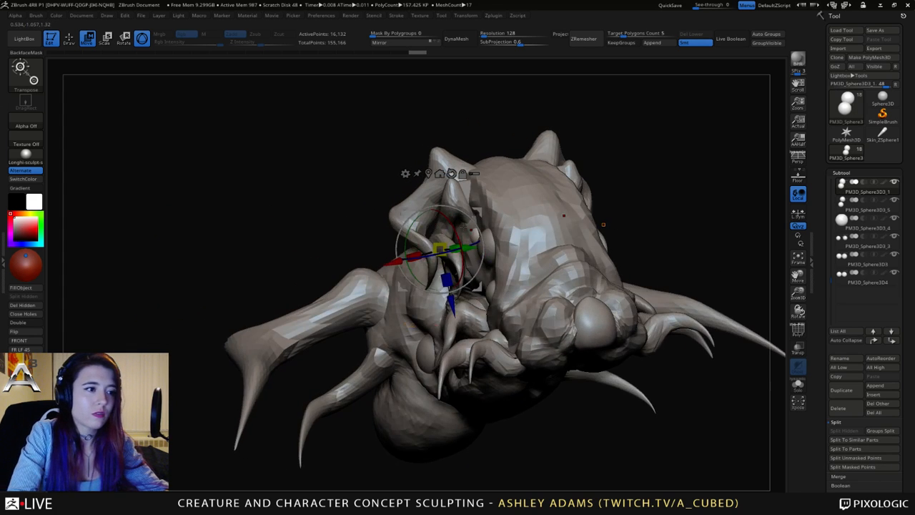
drag(392, 262, 437, 252)
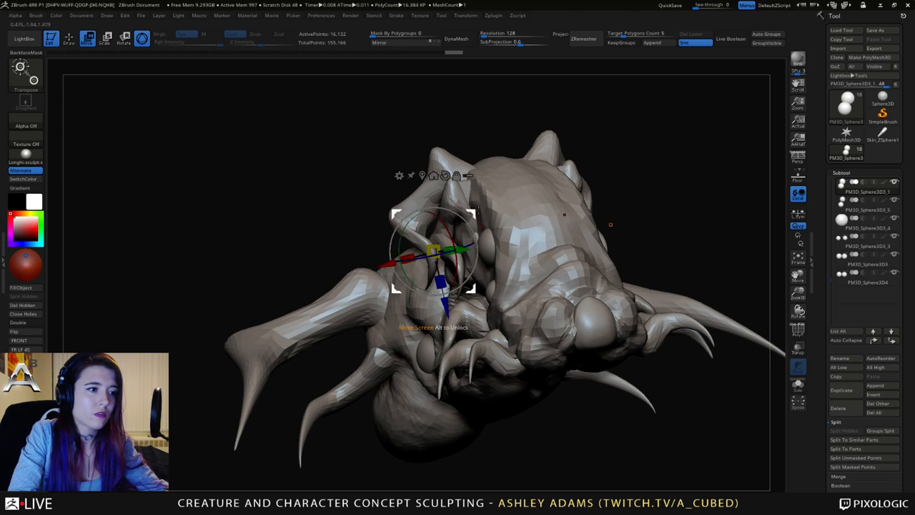
right_drag(438, 253, 476, 265)
drag(420, 292, 417, 297)
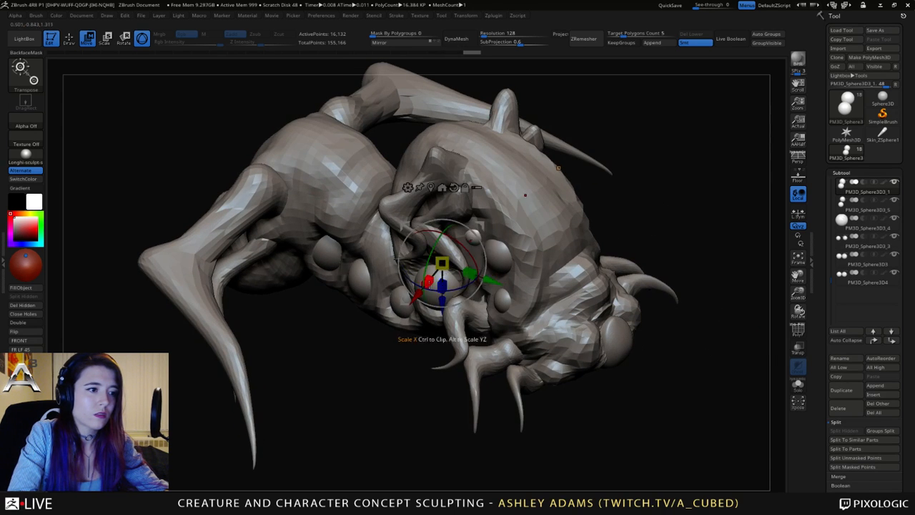
right_drag(445, 266, 530, 228)
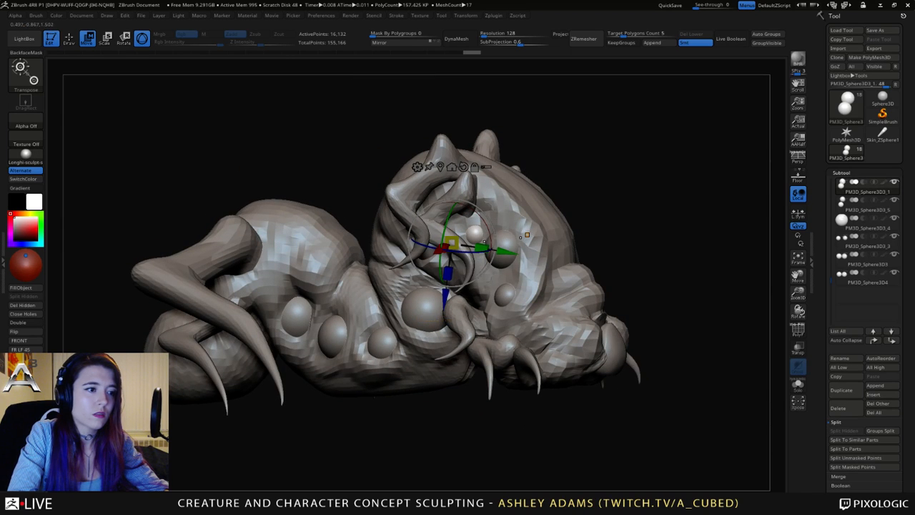
Copy the smallest eye forward onto the side of the snout and fit it against the surface.
ctrl+drag(490, 205, 507, 208)
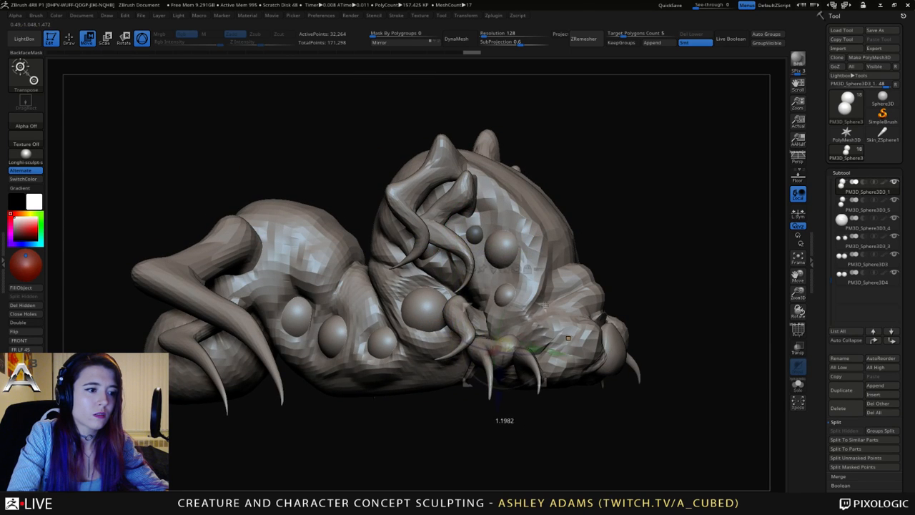
right_drag(509, 292, 527, 342)
drag(571, 319, 597, 291)
drag(740, 315, 654, 313)
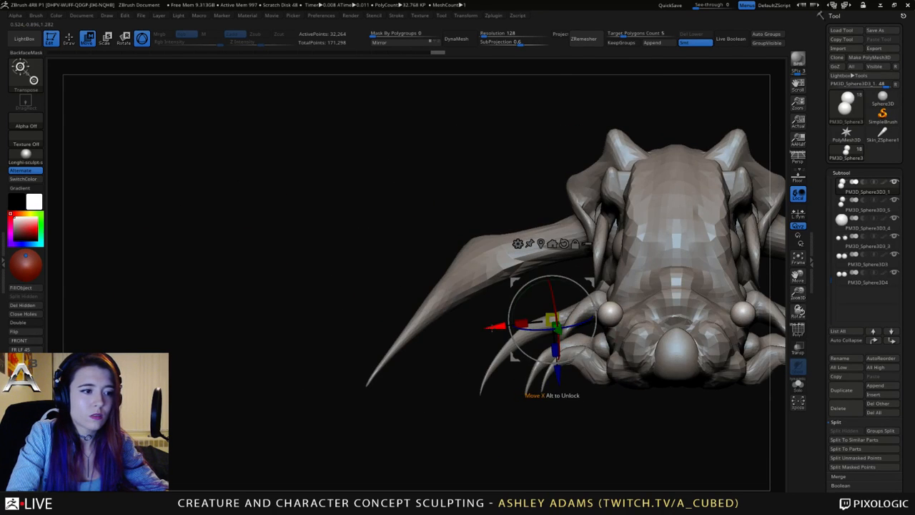
drag(552, 362, 572, 386)
right_drag(572, 386, 510, 366)
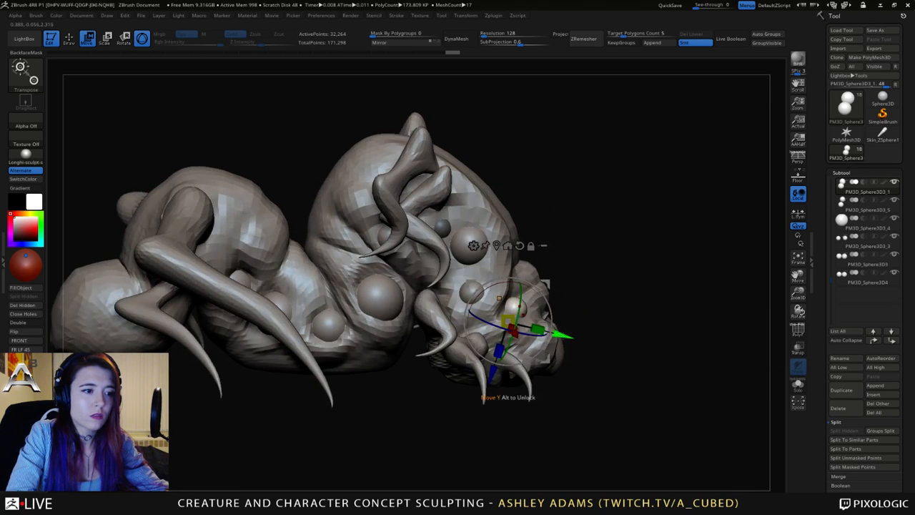
Select the eye below the large head eye and adjust its placement in the surface.
key(q)
key(w)
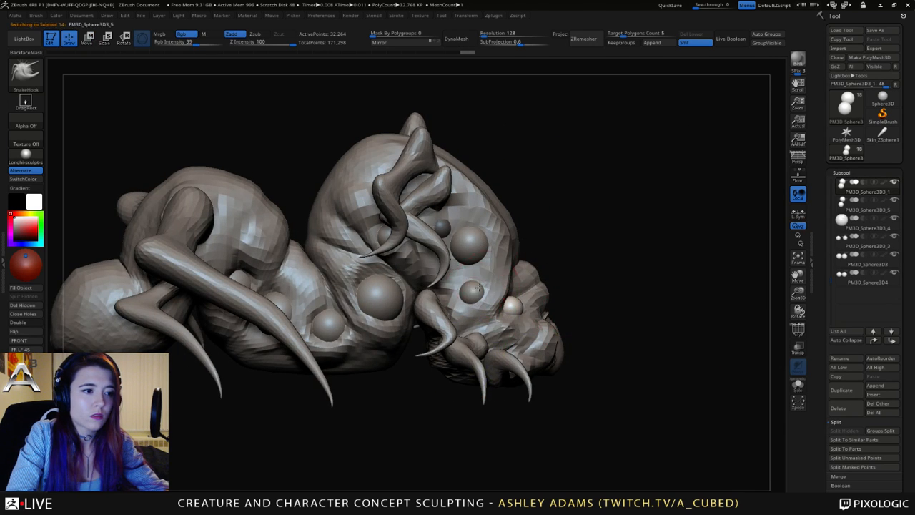
alt+click(482, 282)
drag(473, 199, 469, 205)
click(469, 296)
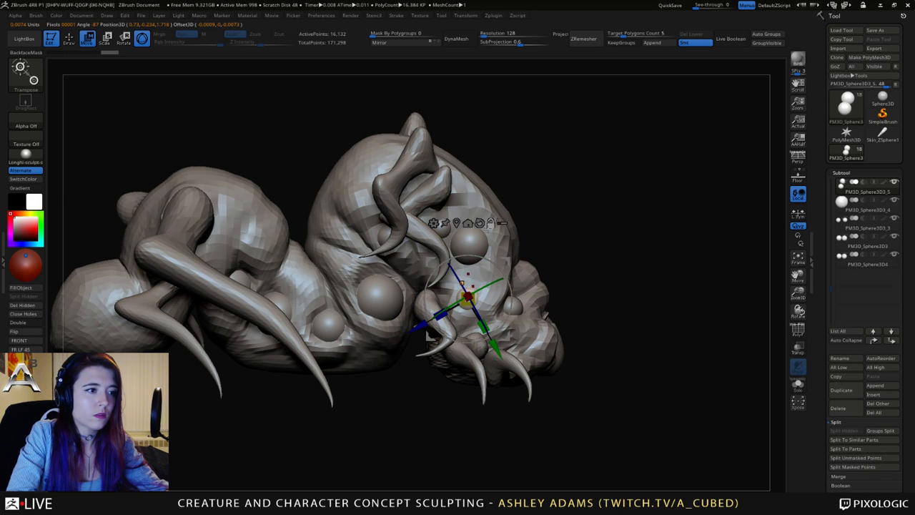
drag(466, 298, 482, 302)
mouse_move(601, 308)
mouse_down()
mouse_move(451, 311)
mouse_move(417, 289)
mouse_move(425, 291)
mouse_up()
Select the body mesh and build up the skin around the head eyes with the ClayBuildup brush.
key(q)
mouse_move(427, 290)
right_down()
mouse_move(536, 245)
mouse_move(504, 240)
right_up()
alt+click(461, 286)
key(b)
key(c)
key(b)
mouse_move(401, 291)
right_down()
mouse_move(437, 294)
mouse_move(425, 240)
right_up()
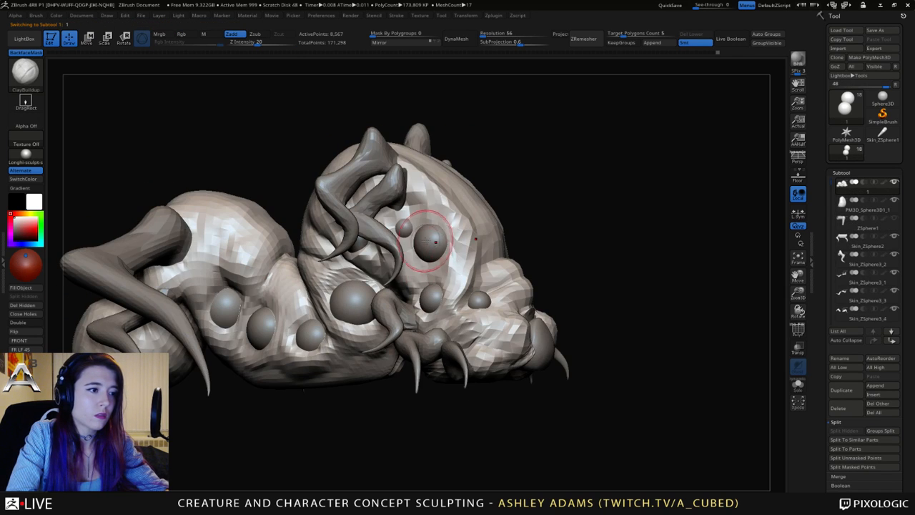
drag(427, 242, 434, 253)
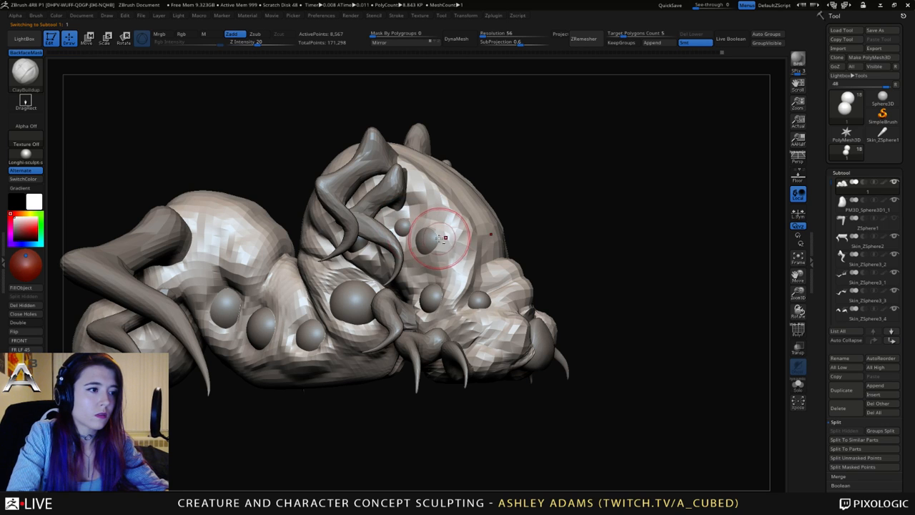
mouse_move(441, 239)
alt+mouse_down()
mouse_move(452, 254)
mouse_move(411, 279)
alt+mouse_up()
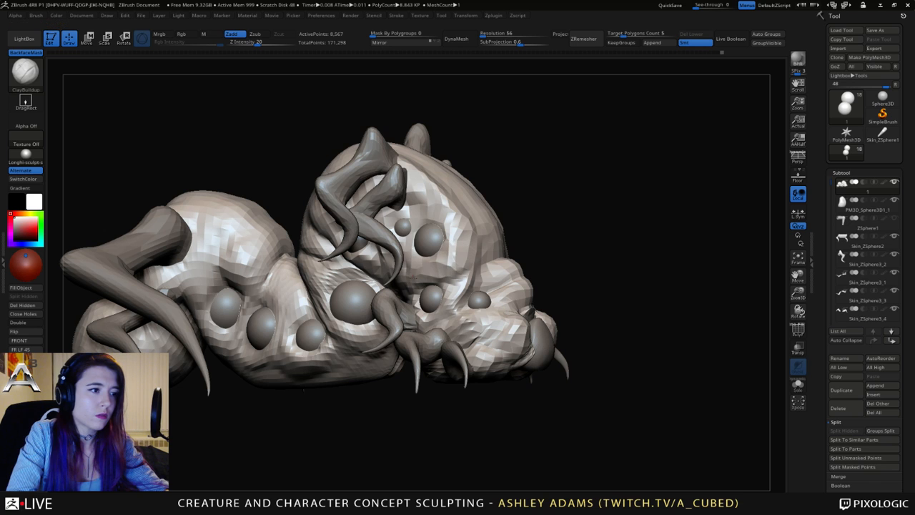
right_drag(425, 188, 379, 147)
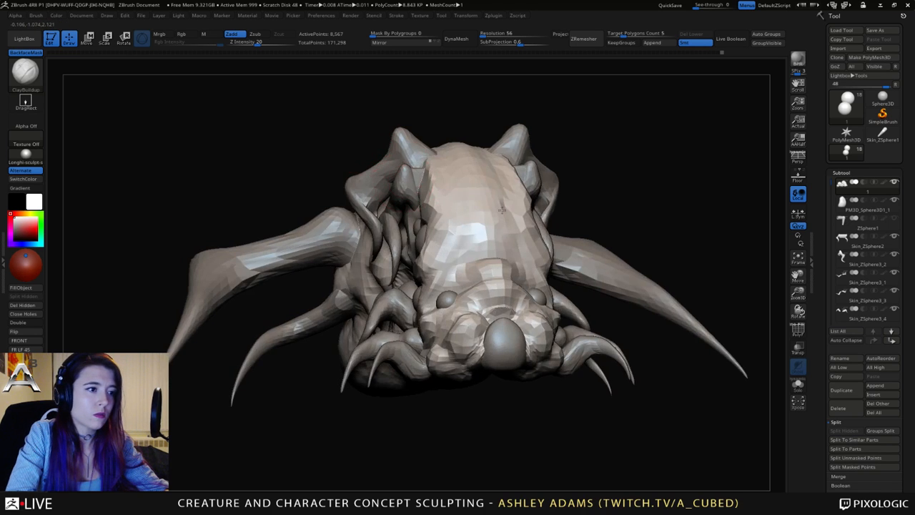
right_drag(502, 209, 439, 180)
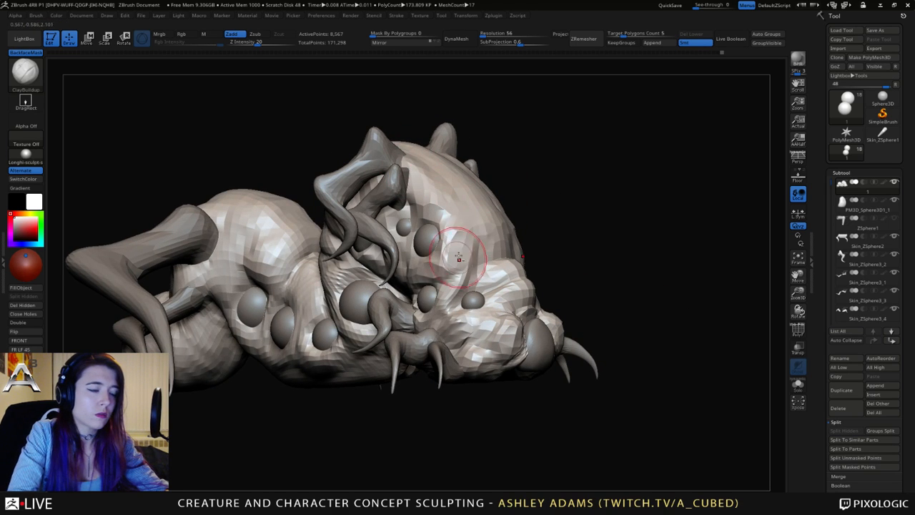
Pull the body skin along the upper edge of the face bulb with the SnakeHook brush.
right_drag(460, 259, 545, 286)
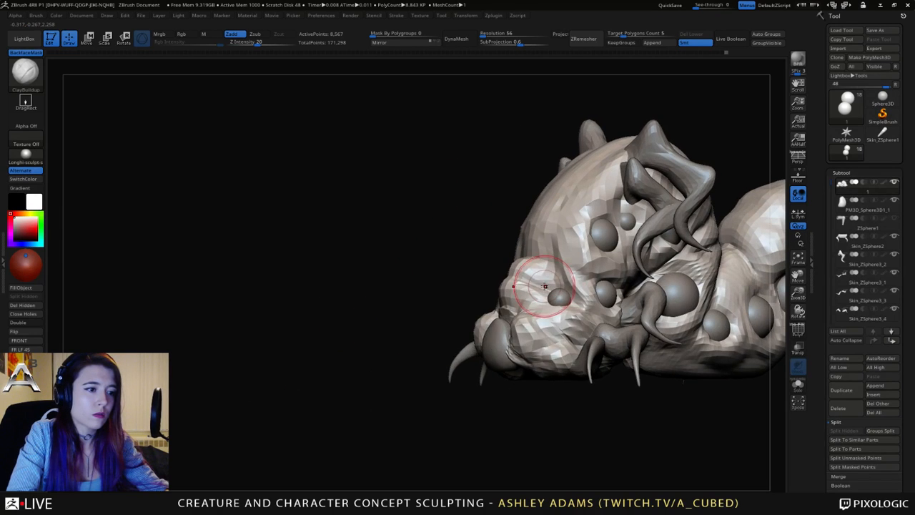
key(space)
mouse_move(535, 245)
right_down()
mouse_move(470, 259)
mouse_move(490, 255)
mouse_move(472, 286)
right_up()
key(space)
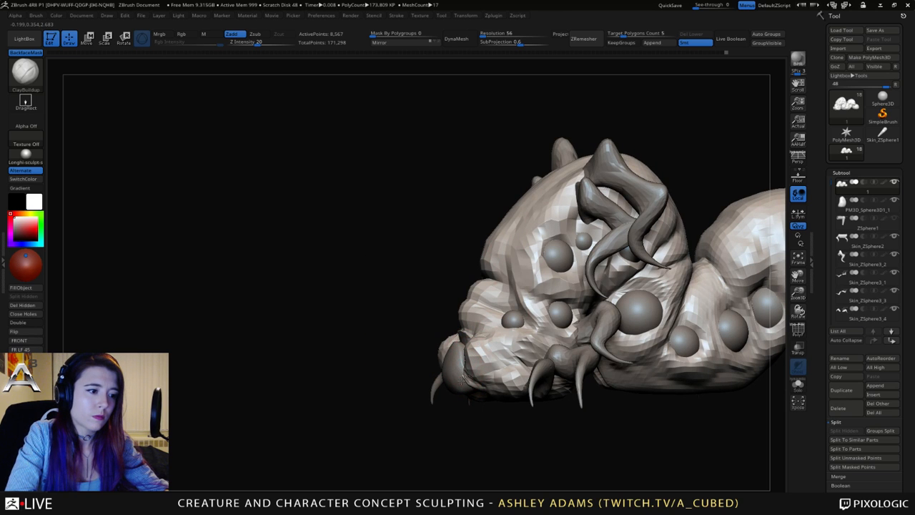
mouse_move(458, 349)
right_down()
mouse_move(521, 347)
mouse_move(486, 361)
right_up()
key(b)
key(s)
key(h)
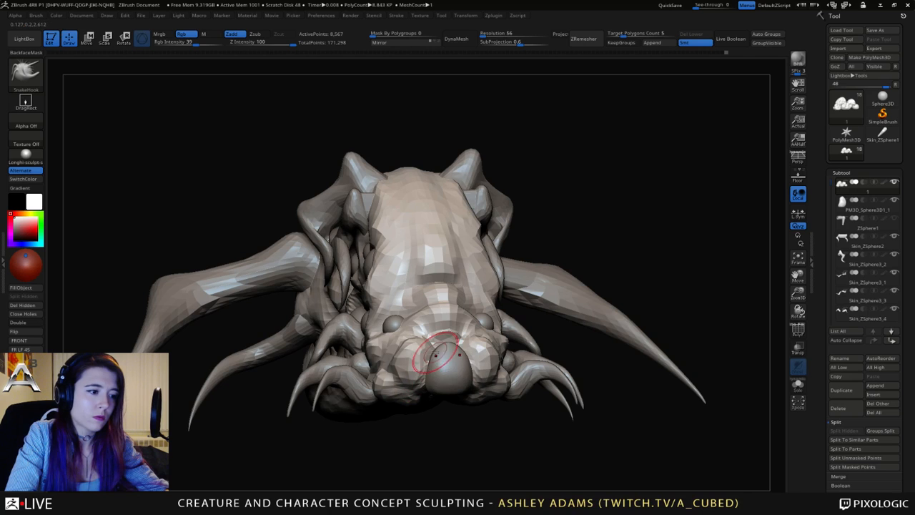
drag(441, 347, 438, 339)
Select the face bulb and shift its position at the front of the snout with the move gizmo.
mouse_move(437, 339)
right_down()
mouse_move(500, 343)
mouse_move(454, 339)
mouse_move(467, 358)
mouse_move(450, 377)
mouse_move(487, 374)
right_up()
key(b)
key(c)
key(b)
alt+click(454, 351)
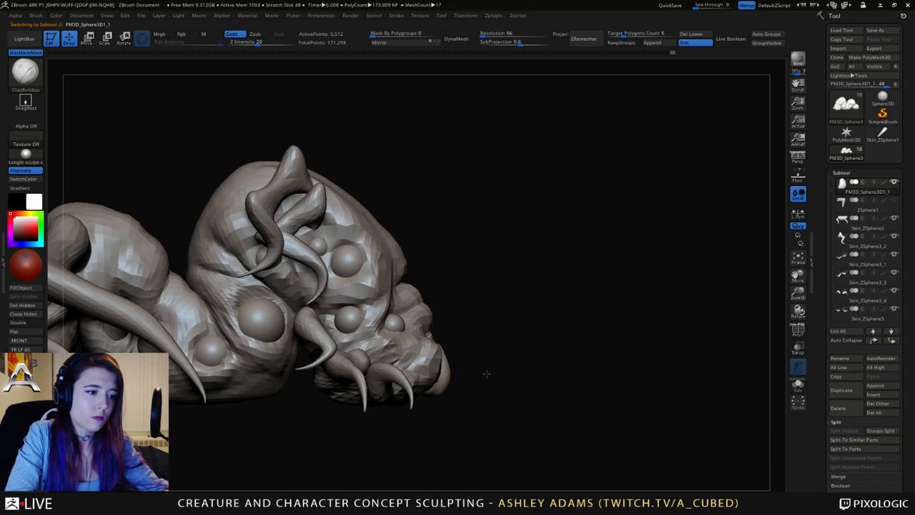
right_drag(456, 331, 512, 293)
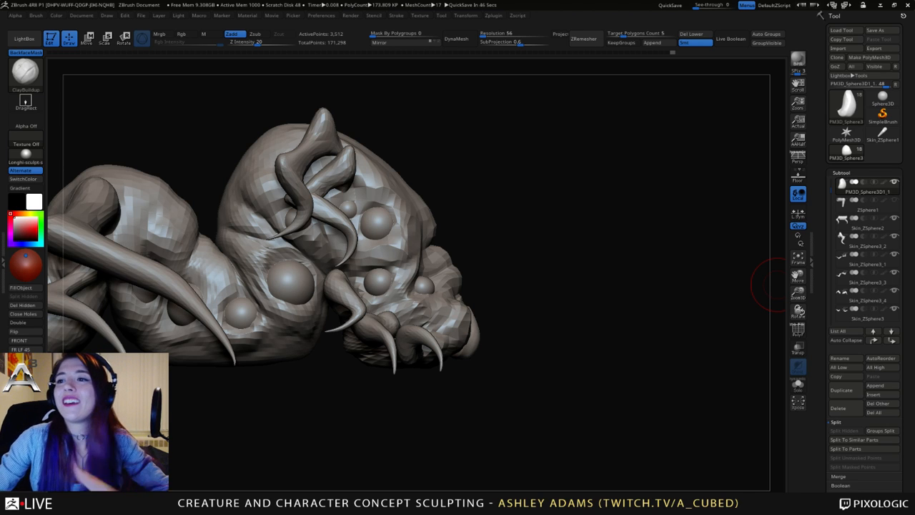
drag(769, 282, 528, 246)
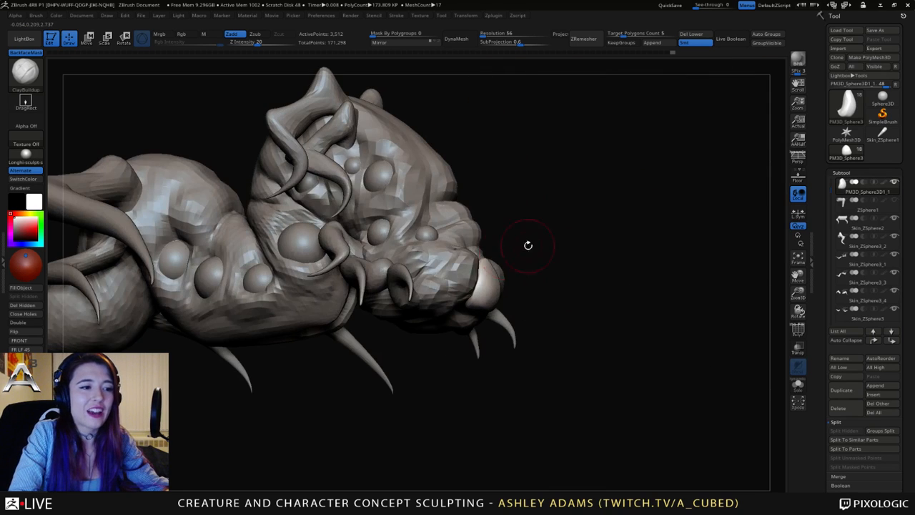
drag(505, 278, 515, 282)
key(w)
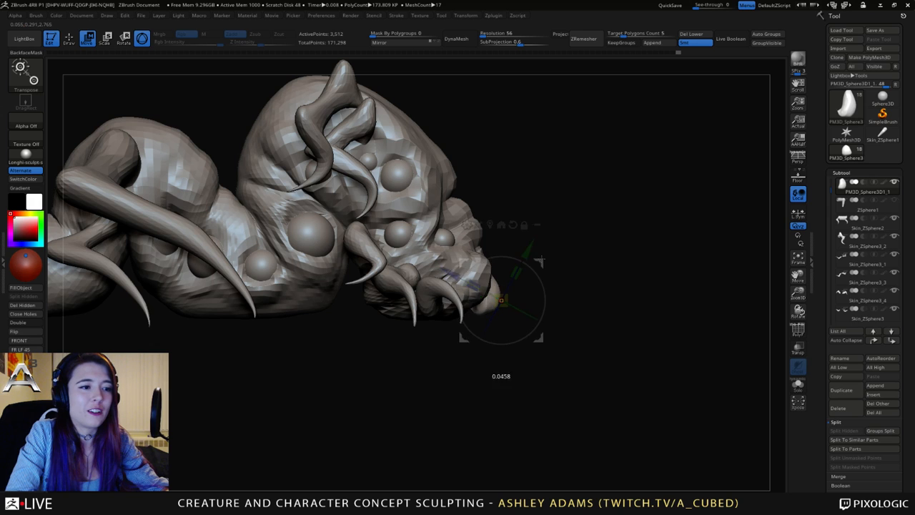
mouse_move(616, 251)
mouse_down()
mouse_move(486, 244)
mouse_move(623, 279)
mouse_up()
key(q)
Pull the front of the face bulb into a longer shape with the SnakeHook brush.
mouse_move(515, 371)
mouse_down()
mouse_move(437, 274)
mouse_move(456, 263)
mouse_up()
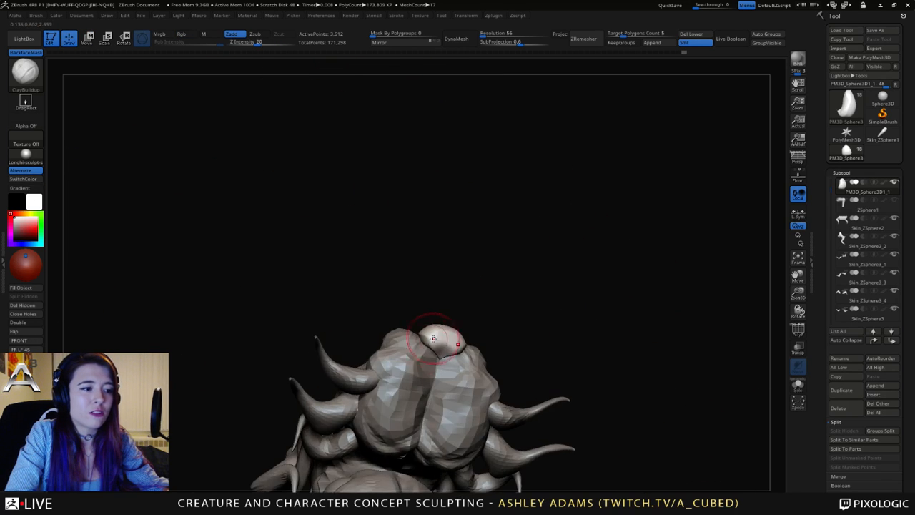
mouse_move(383, 308)
mouse_down()
mouse_move(465, 400)
mouse_move(478, 399)
mouse_up()
key(space)
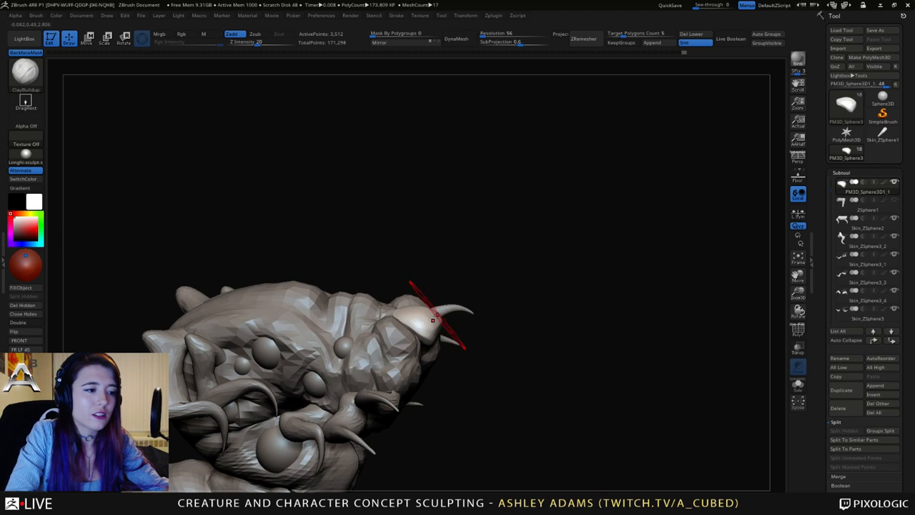
key(space)
key(b)
key(s)
key(h)
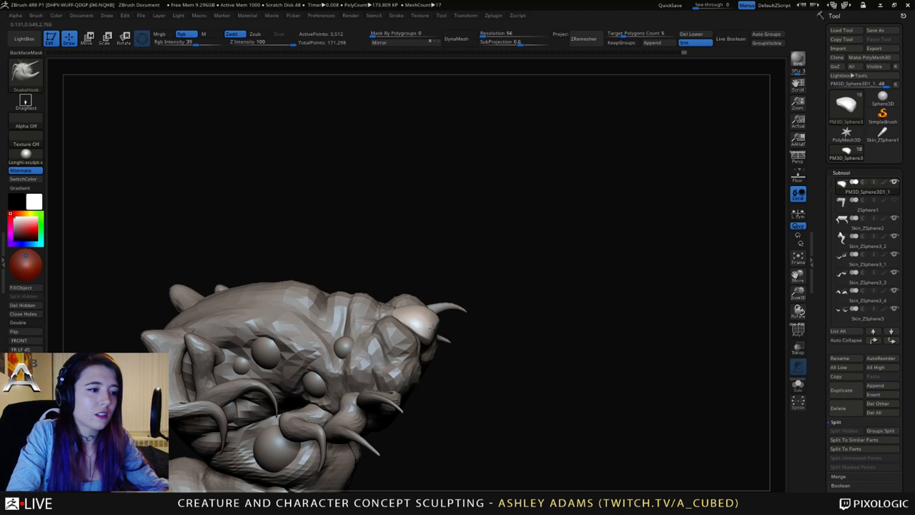
mouse_move(421, 317)
mouse_down()
mouse_move(454, 303)
mouse_move(444, 289)
mouse_up()
key(space)
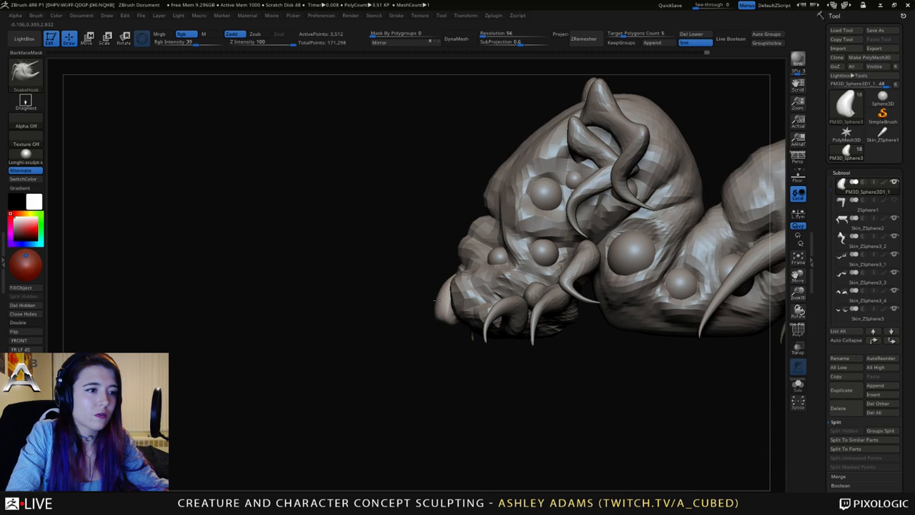
Widen the face bulb's lower sides and taper its upper end with the SnakeHook brush.
mouse_move(436, 301)
mouse_down()
mouse_move(418, 311)
mouse_move(414, 329)
mouse_move(449, 305)
mouse_move(432, 300)
mouse_move(442, 298)
mouse_up()
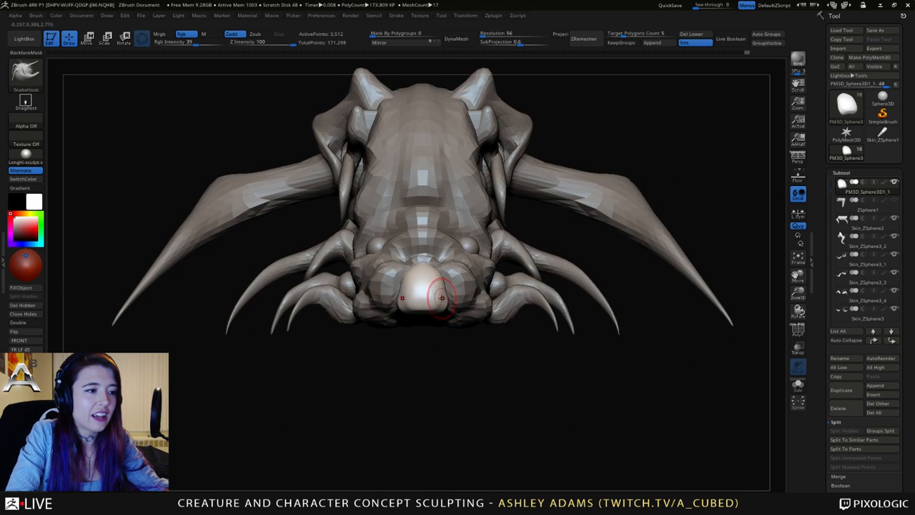
right_click(429, 259)
mouse_move(429, 259)
mouse_down()
mouse_move(436, 272)
mouse_move(415, 259)
mouse_up()
right_click(436, 272)
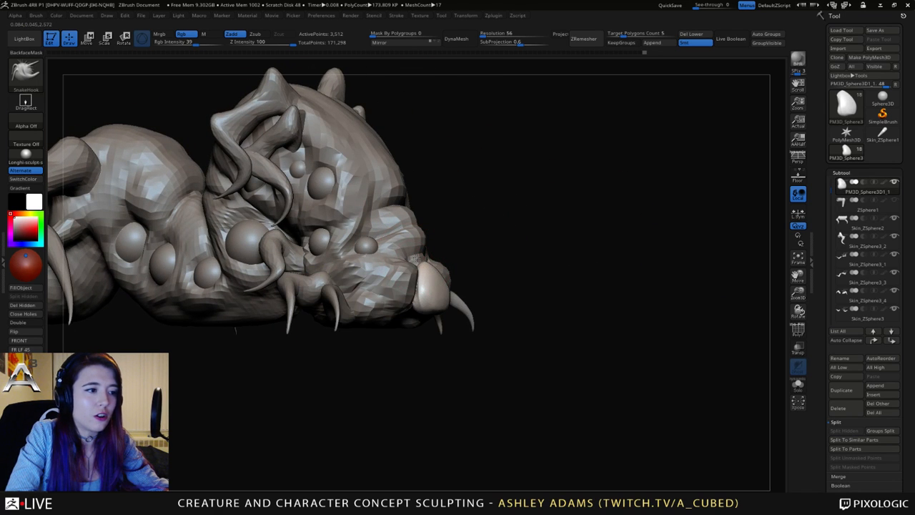
drag(435, 295, 445, 281)
right_click(444, 283)
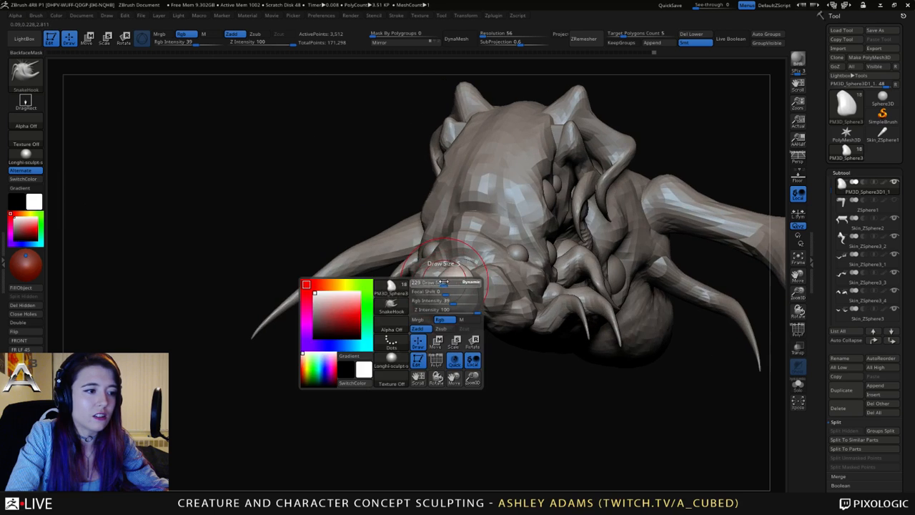
Build up volume on the lower half of the face bulb with the ClayBuildup brush.
mouse_move(427, 284)
right_down()
mouse_move(493, 287)
mouse_move(431, 312)
right_up()
key(b)
key(d)
key(s)
key(b)
key(c)
key(b)
right_click(413, 332)
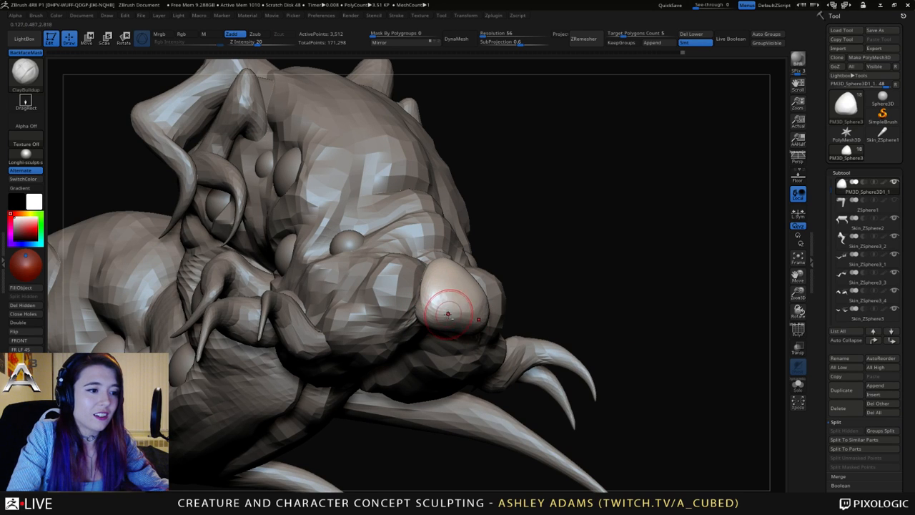
Carve a curved, mouth-like crease across the lower face bulb with the DamStandard brush.
mouse_move(548, 284)
right_down()
mouse_move(464, 318)
mouse_move(522, 309)
right_up()
key(b)
key(d)
key(s)
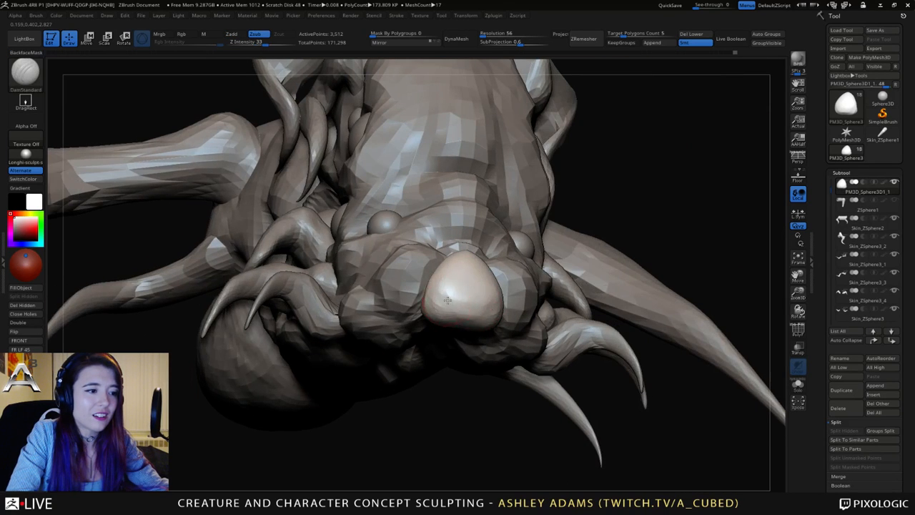
mouse_move(428, 300)
right_down()
mouse_move(443, 292)
mouse_move(480, 306)
mouse_move(441, 300)
mouse_move(449, 290)
mouse_move(482, 291)
right_up()
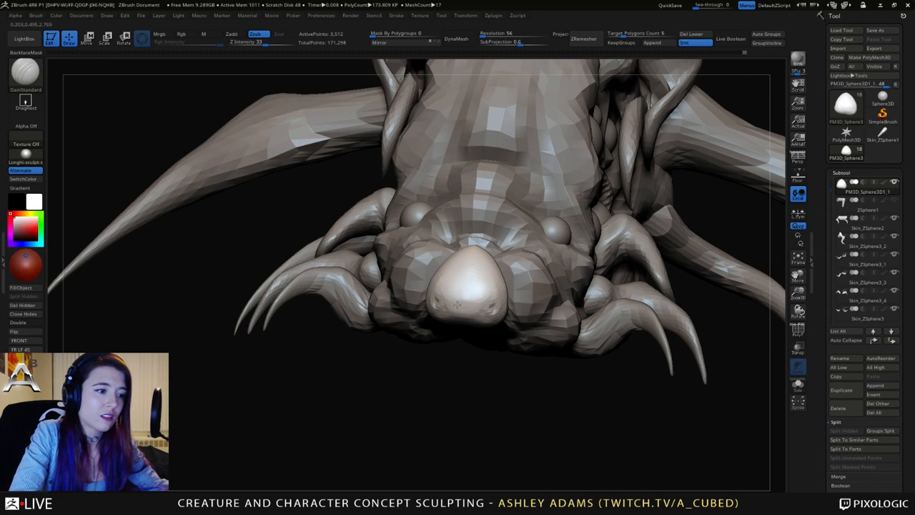
drag(457, 305, 485, 313)
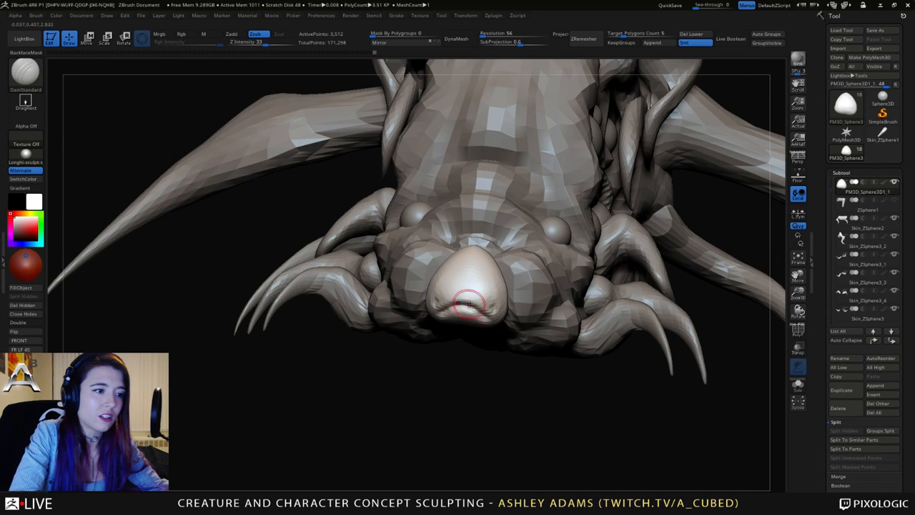
right_drag(468, 304, 377, 248)
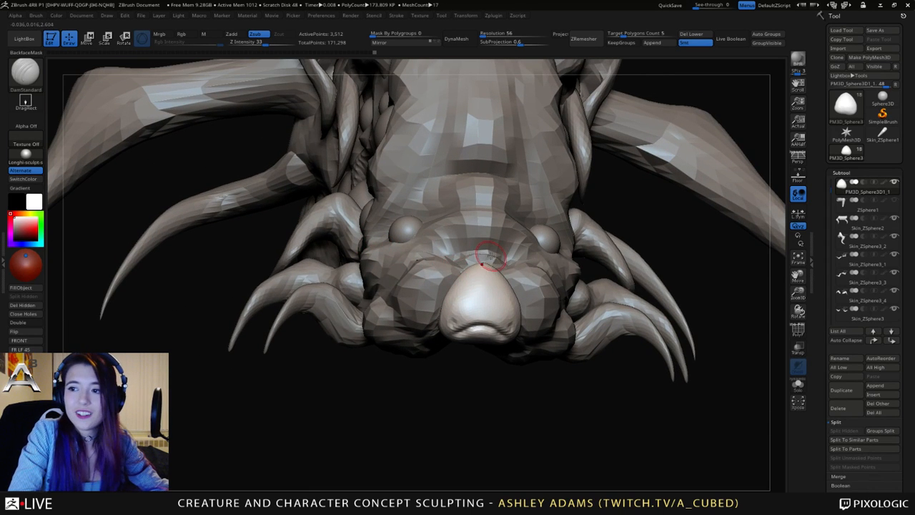
right_drag(483, 261, 474, 264)
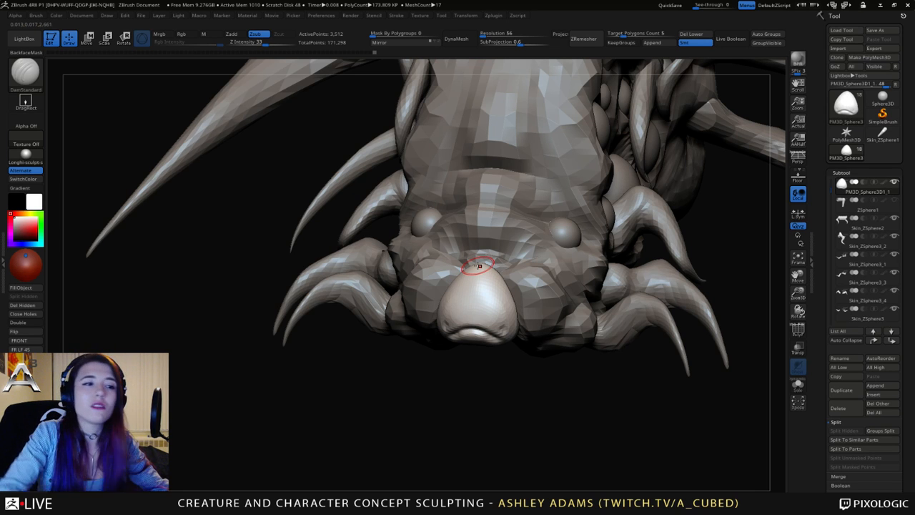
Carve a vertical groove down the centre of the face bulb with the DamStandard brush.
mouse_move(480, 266)
right_down()
mouse_move(482, 289)
mouse_move(604, 297)
mouse_move(596, 289)
right_up()
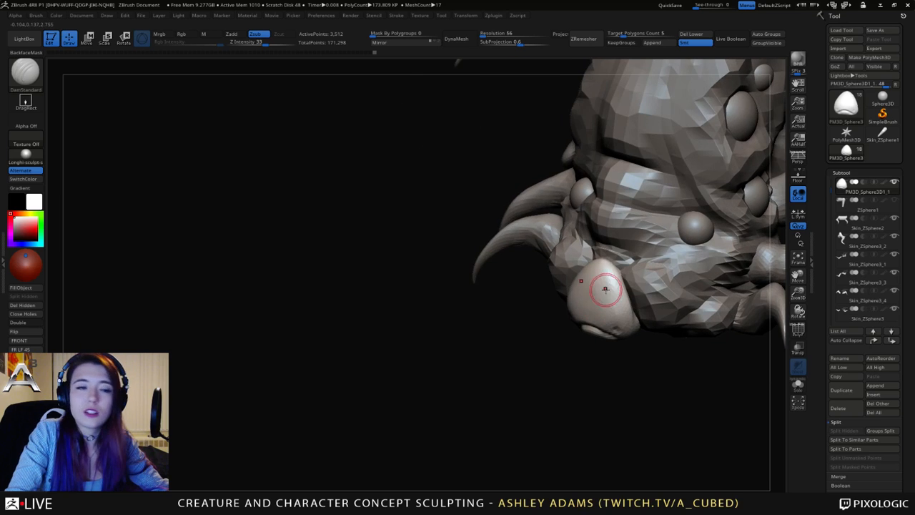
drag(602, 262, 589, 316)
right_drag(590, 316, 621, 277)
Build up both sides of the face bulb's groove with ClayBuildup and pull them into rounded lobes with SnakeHook.
key(b)
key(c)
key(b)
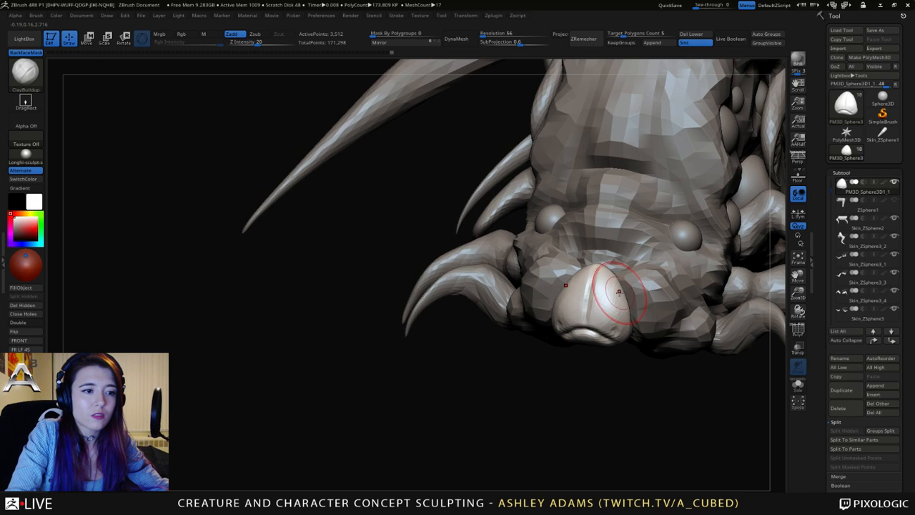
key(b)
key(s)
key(h)
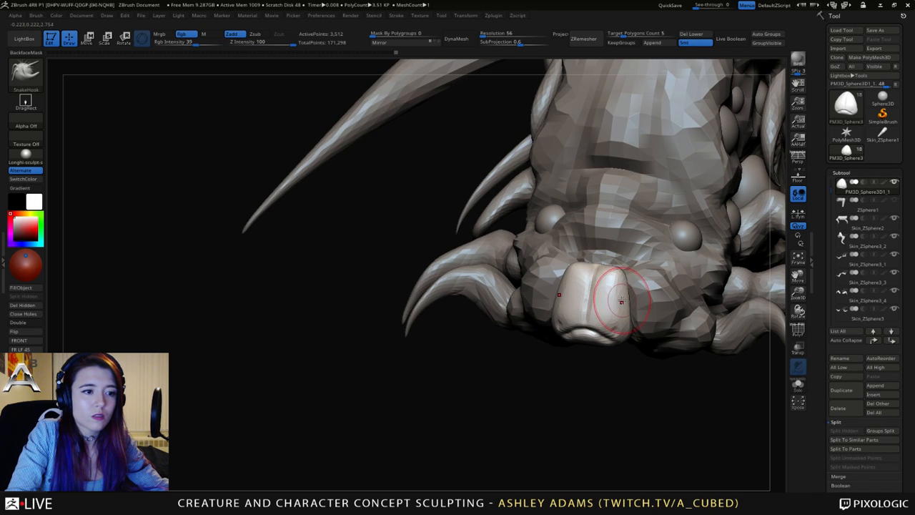
right_click(614, 275)
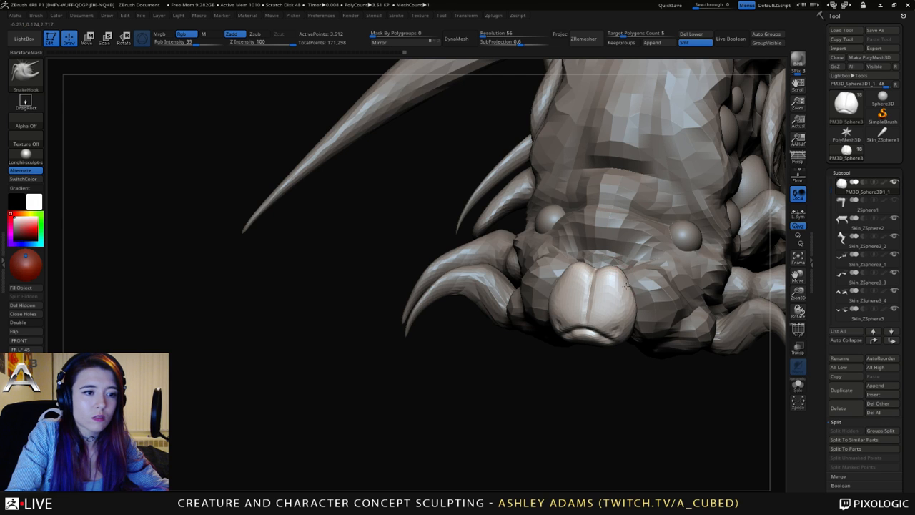
mouse_move(625, 295)
right_down()
mouse_move(564, 312)
mouse_move(597, 303)
right_up()
Carve small creases around the lower end of the central groove, above the bulb's mouth, with the DamStandard brush.
key(b)
key(c)
key(b)
key(b)
key(d)
key(s)
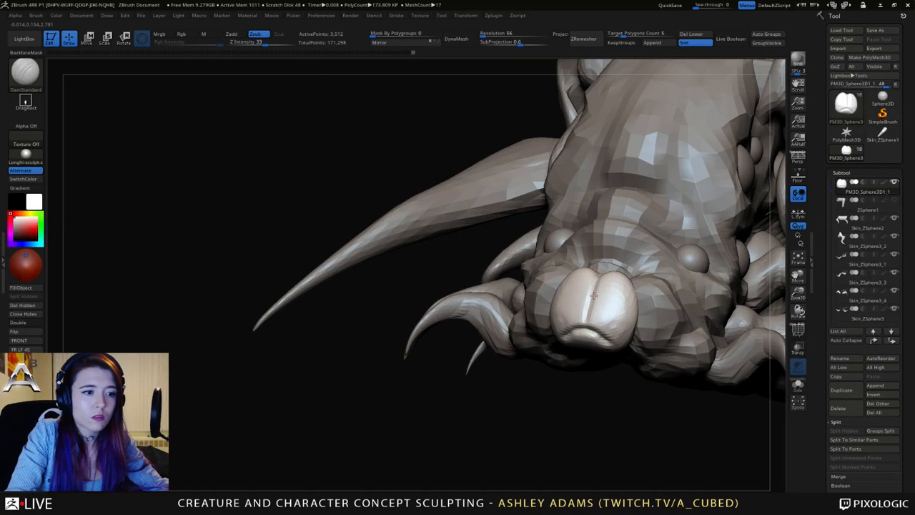
drag(601, 322, 594, 296)
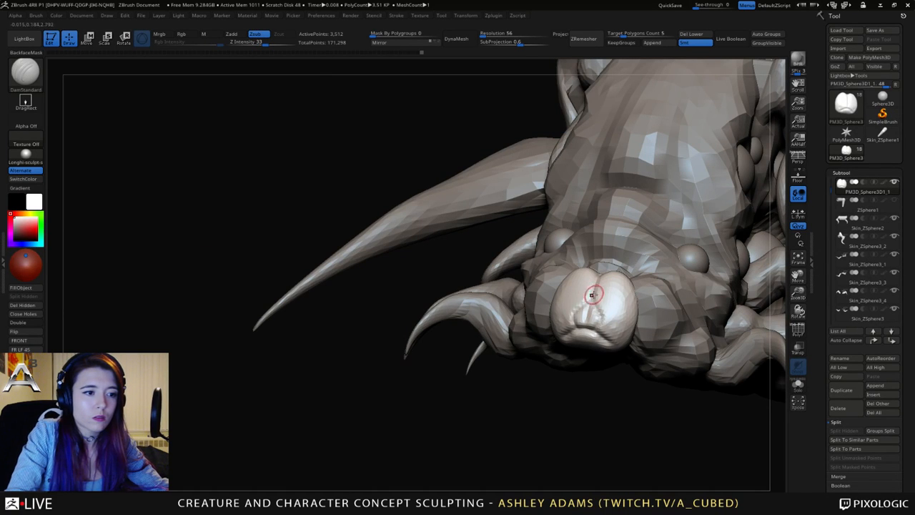
Refine the profile of the lobed face bulb and the body skin beneath it with the SnakeHook brush.
mouse_move(594, 296)
right_down()
mouse_move(607, 327)
mouse_move(576, 269)
mouse_move(534, 278)
mouse_move(593, 283)
mouse_move(584, 295)
right_up()
key(space)
key(b)
key(s)
key(h)
key(space)
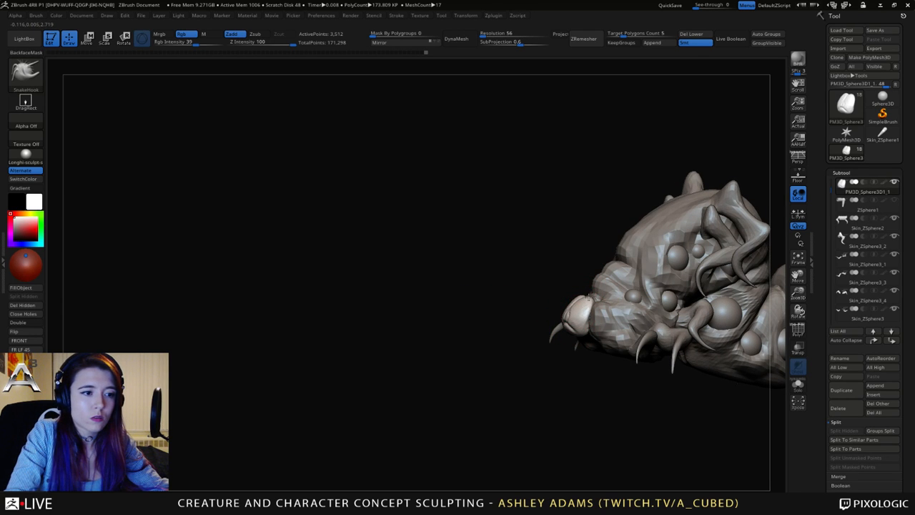
mouse_move(588, 296)
right_down()
mouse_move(583, 341)
mouse_move(607, 336)
mouse_move(597, 342)
right_up()
alt+click(596, 344)
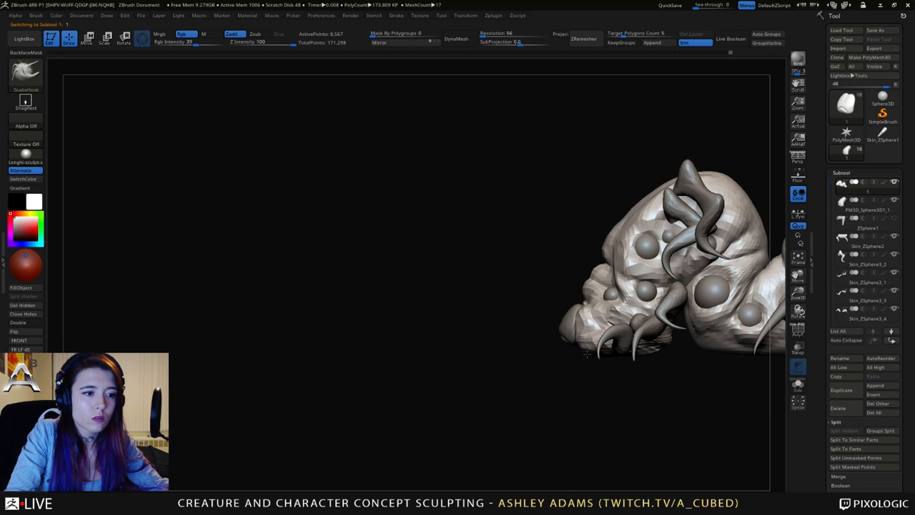
key(space)
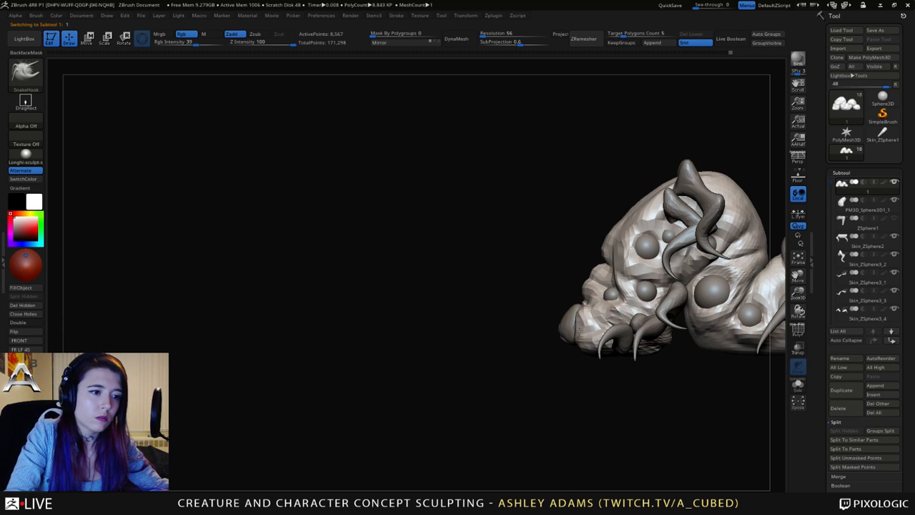
right_drag(576, 334, 645, 331)
ctrl+right_drag(546, 321, 529, 307)
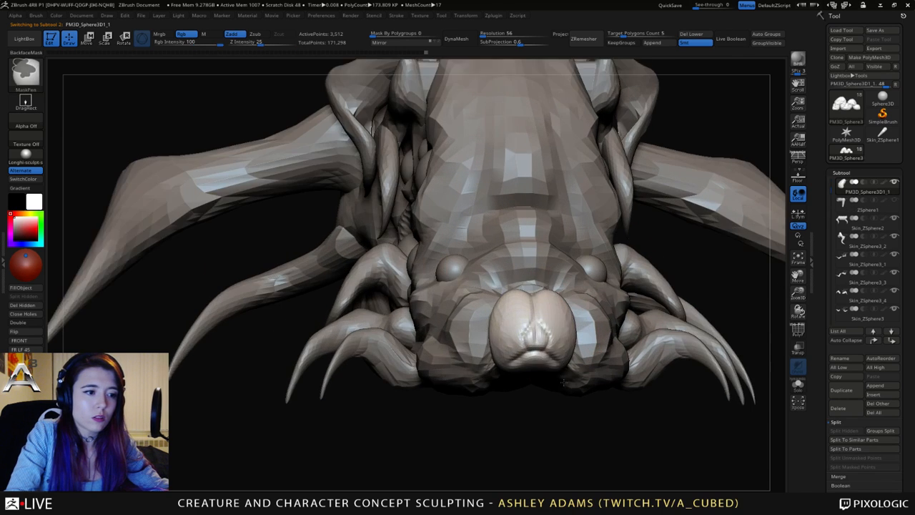
Select the face bulb and smooth the rough creases at the lower end of its central groove.
key(space)
alt+click(527, 386)
right_drag(527, 386, 532, 356)
mouse_move(544, 357)
shift+mouse_down()
mouse_move(535, 361)
mouse_move(543, 353)
mouse_move(535, 337)
shift+mouse_up()
Rework the mouth crease on the face bulb with the ClayBuildup and DamStandard brushes.
key(b)
key(c)
key(b)
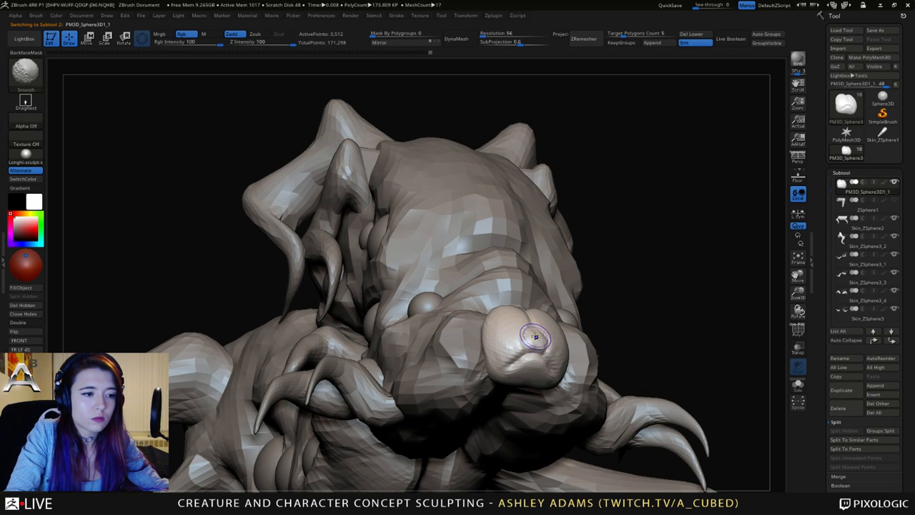
key(b)
key(d)
key(s)
alt+right_drag(542, 368, 538, 341)
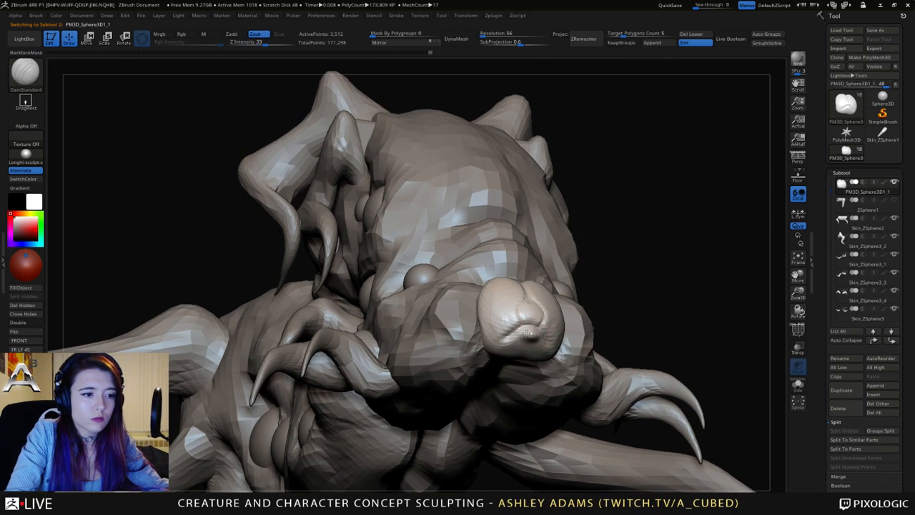
Carve a hollow into the underside of the face bulb with ClayBuildup and smooth its rim.
key(b)
key(c)
key(b)
mouse_move(542, 332)
shift+mouse_down()
mouse_move(544, 342)
mouse_move(531, 334)
mouse_move(509, 350)
mouse_move(516, 347)
shift+mouse_up()
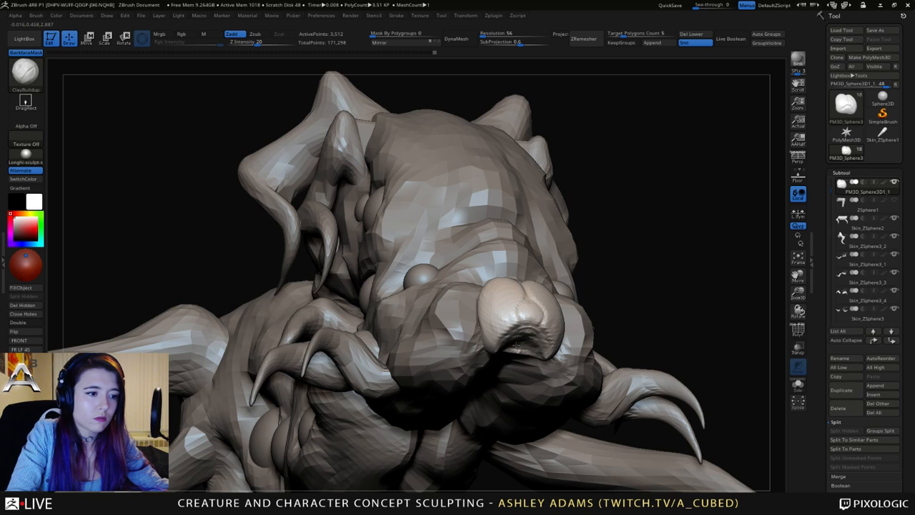
key(shift)
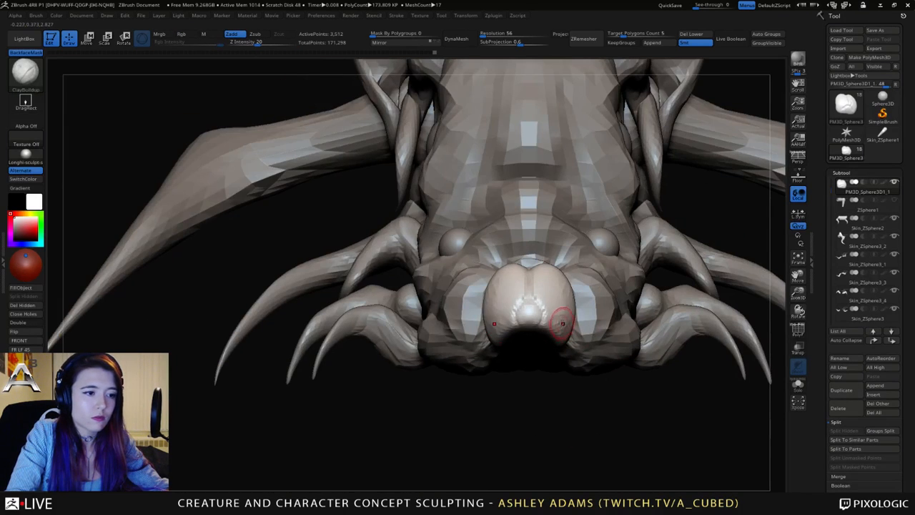
Smooth the raised knob and groove on the face bulb's front into one rounded surface, using SnakeHook and ClayBuildup.
key(space)
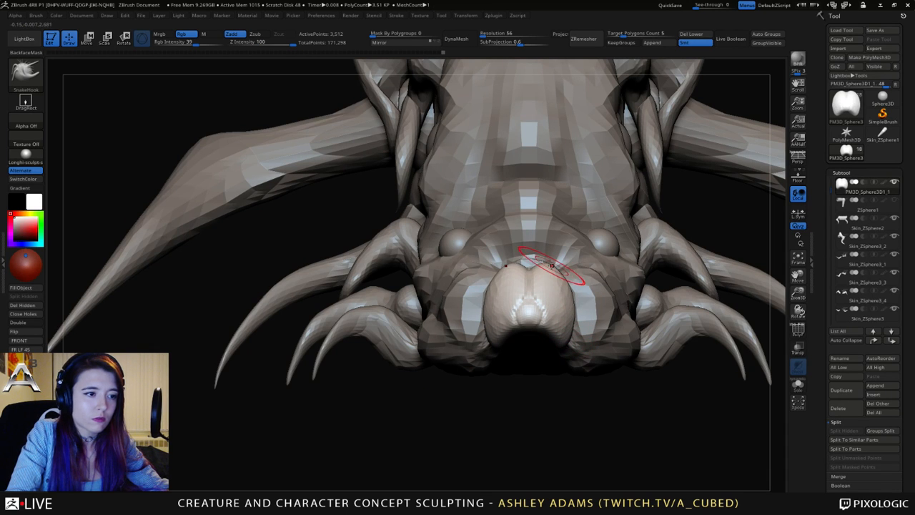
mouse_move(553, 265)
right_down()
mouse_move(542, 293)
mouse_move(562, 310)
mouse_move(558, 303)
right_up()
shift+drag(556, 303, 554, 289)
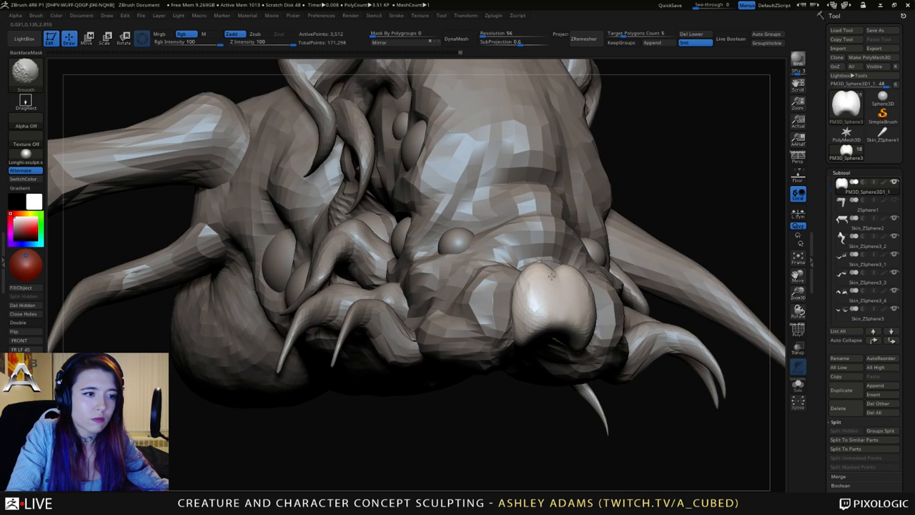
right_drag(552, 275, 556, 276)
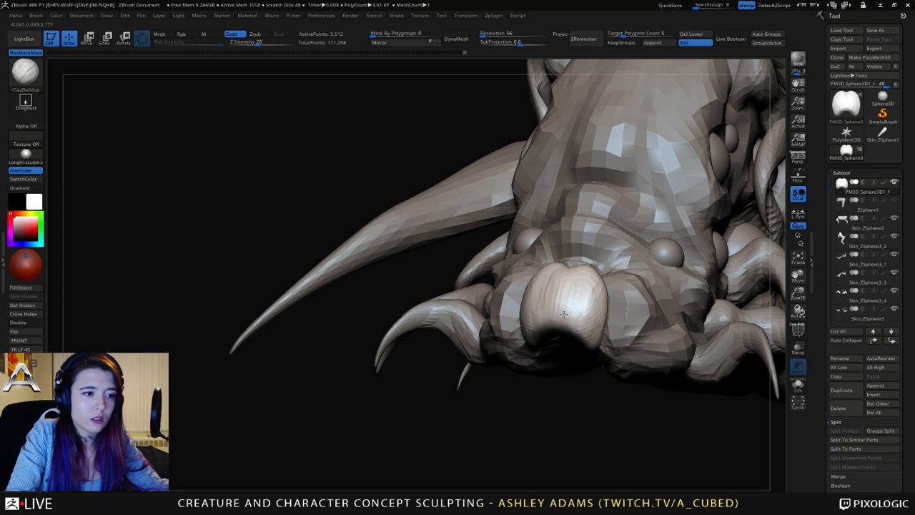
shift+drag(572, 281, 572, 288)
mouse_move(586, 317)
right_down()
mouse_move(563, 301)
mouse_move(534, 341)
mouse_move(551, 307)
mouse_move(615, 329)
right_up()
Pull the two lower corners of the face bulb into shape with a resized SnakeHook brush.
key(b)
key(s)
key(h)
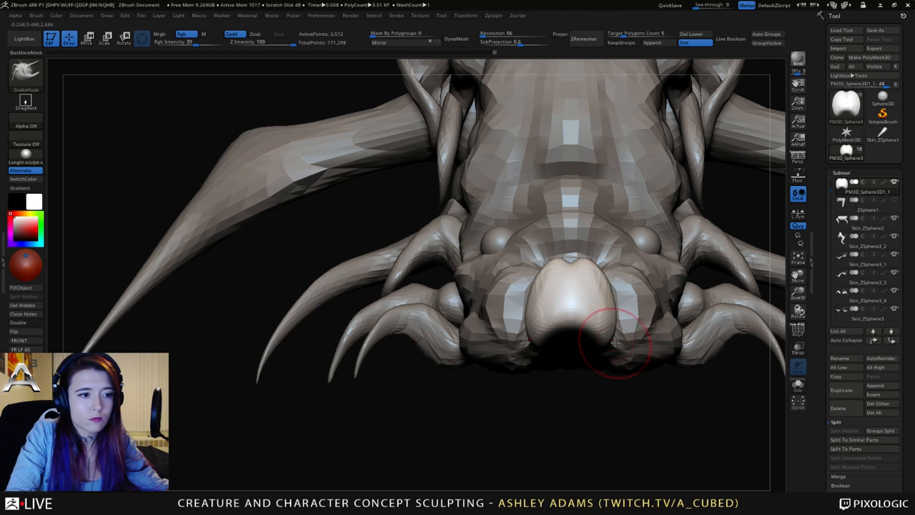
right_click(537, 354)
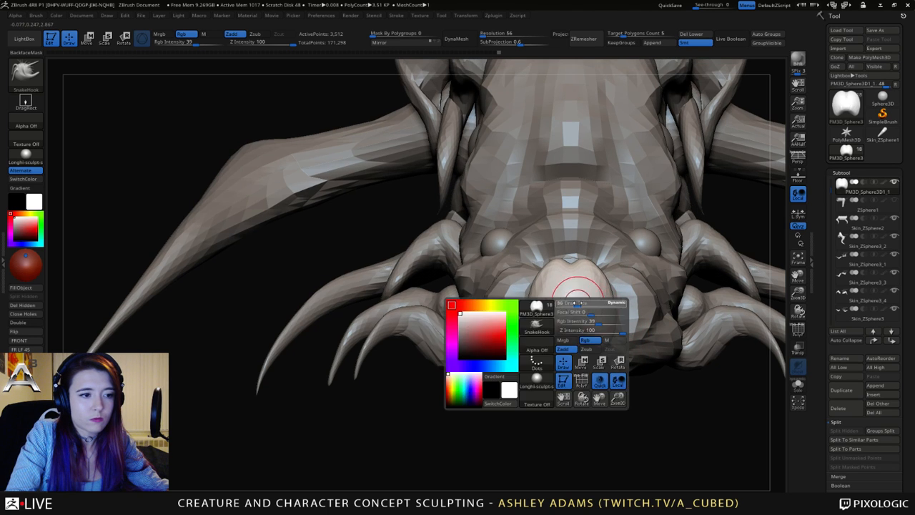
ctrl+right_drag(574, 284, 472, 261)
Switch to the body skin, smooth the area above the face bulb and crease it with DamStandard.
mouse_move(472, 261)
right_down()
mouse_move(567, 288)
mouse_move(583, 301)
mouse_move(513, 299)
mouse_move(512, 328)
right_up()
alt+click(512, 294)
shift+drag(517, 275, 534, 267)
key(b)
key(d)
key(s)
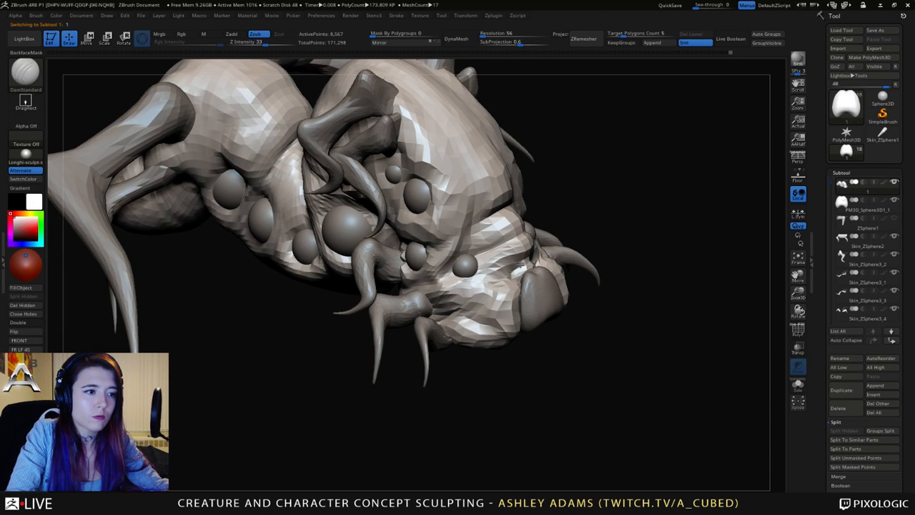
Build up skin folds between the front eyes and the face bulb with ClayBuildup.
key(b)
key(c)
key(b)
right_drag(559, 323, 542, 296)
alt+right_drag(494, 241, 525, 279)
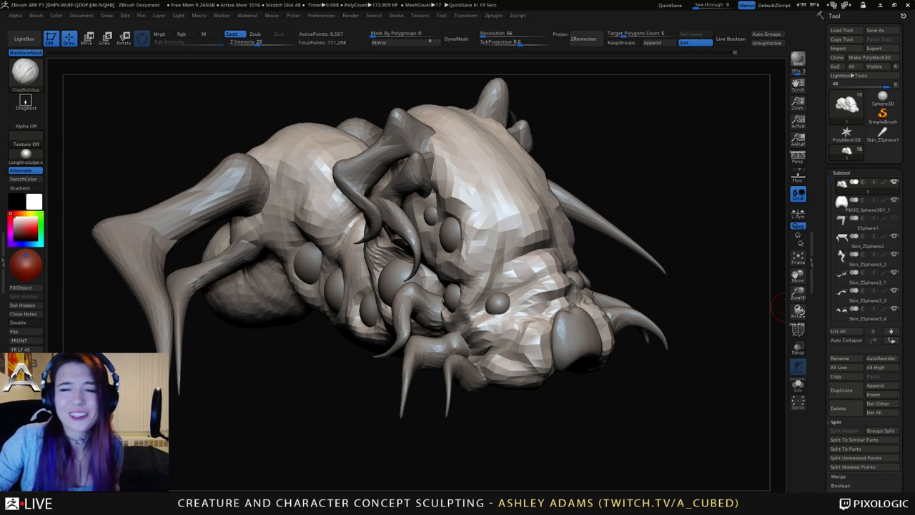
Reshape the profile of the body skin ridge above the face bulb with the SnakeHook brush.
mouse_move(785, 308)
right_down()
mouse_move(548, 304)
mouse_move(465, 268)
mouse_move(607, 242)
mouse_move(515, 244)
right_up()
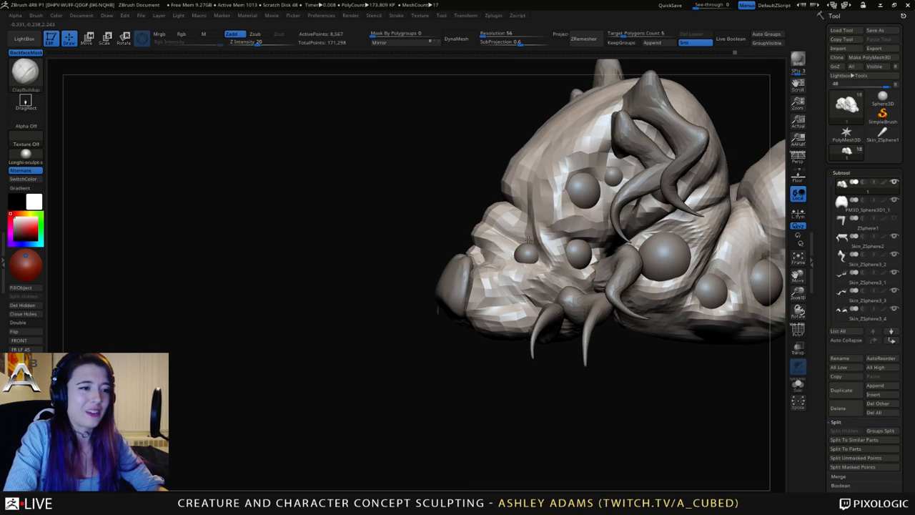
key(ctrl)
right_click(492, 213)
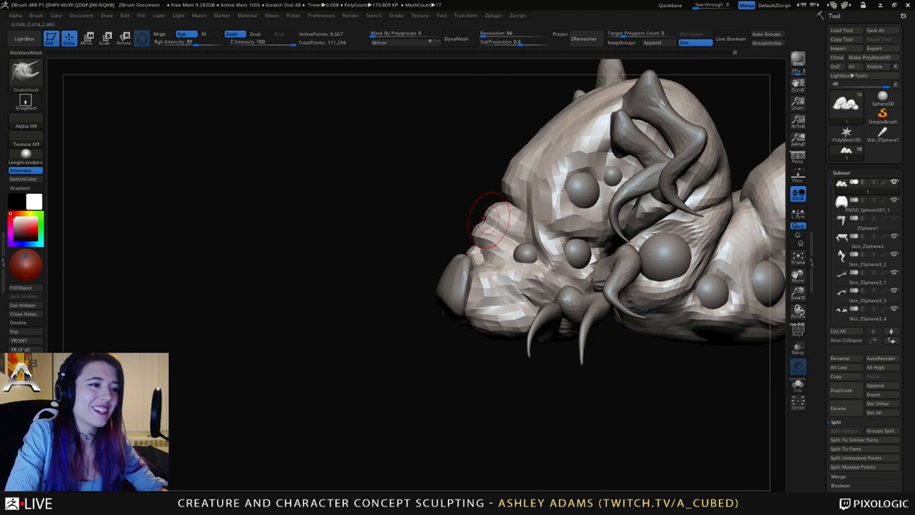
drag(494, 220, 482, 212)
mouse_move(482, 219)
right_down()
mouse_move(500, 223)
mouse_move(494, 231)
mouse_move(505, 237)
mouse_move(425, 222)
right_up()
drag(444, 222, 464, 162)
mouse_move(474, 159)
right_down()
mouse_move(446, 160)
mouse_move(480, 217)
mouse_move(568, 95)
right_up()
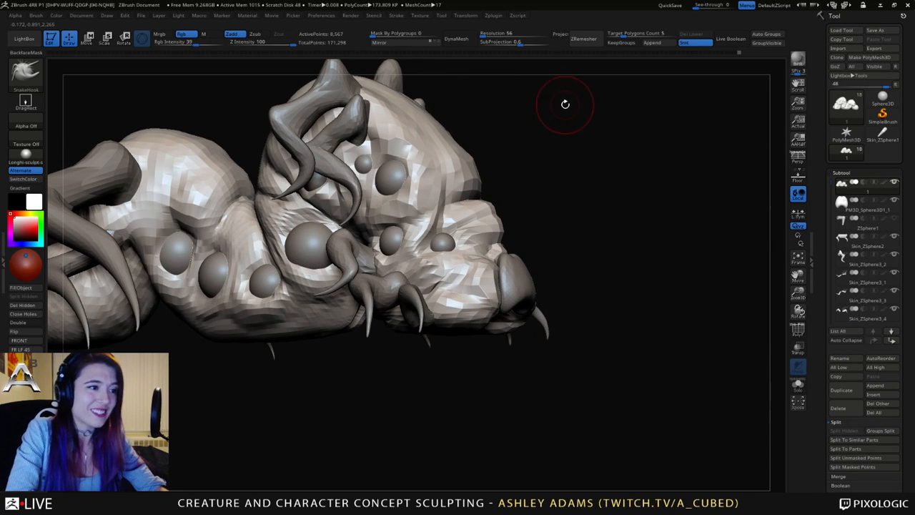
Subdivide the face bulb into a denser mesh and polish its surface with the hPolish brush.
mouse_move(543, 231)
right_down()
mouse_move(500, 236)
mouse_move(507, 277)
mouse_move(521, 291)
mouse_move(524, 282)
mouse_move(505, 270)
right_up()
alt+click(508, 277)
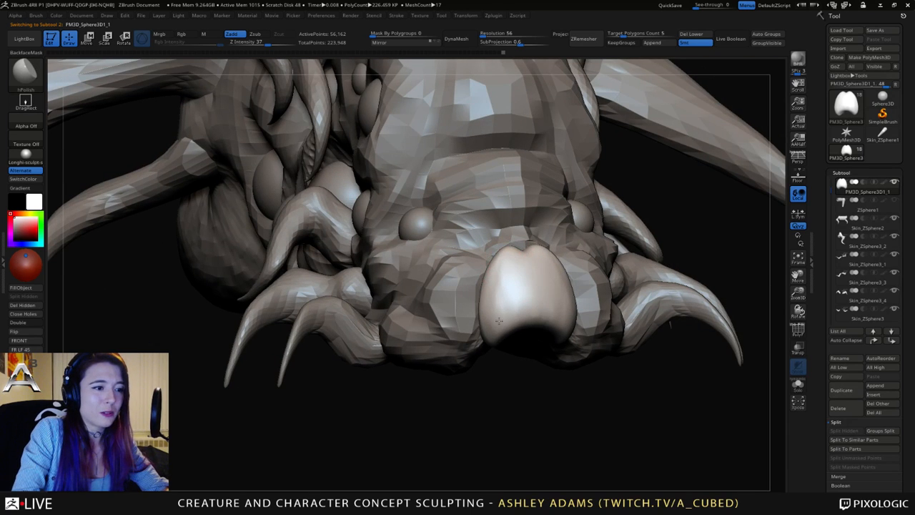
mouse_move(538, 295)
right_down()
mouse_move(548, 303)
mouse_move(555, 281)
right_up()
right_click(554, 290)
drag(572, 311, 584, 285)
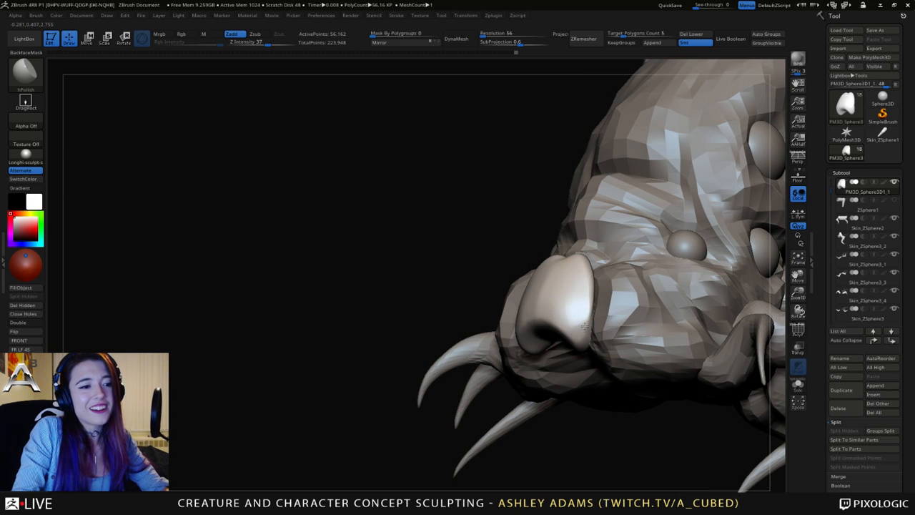
Smooth the front and edges of the polished face bulb and switch to the DamStandard brush.
mouse_move(584, 326)
right_down()
mouse_move(569, 308)
mouse_move(525, 307)
mouse_move(530, 325)
mouse_move(506, 347)
right_up()
right_drag(512, 268, 555, 271)
shift+drag(555, 271, 522, 294)
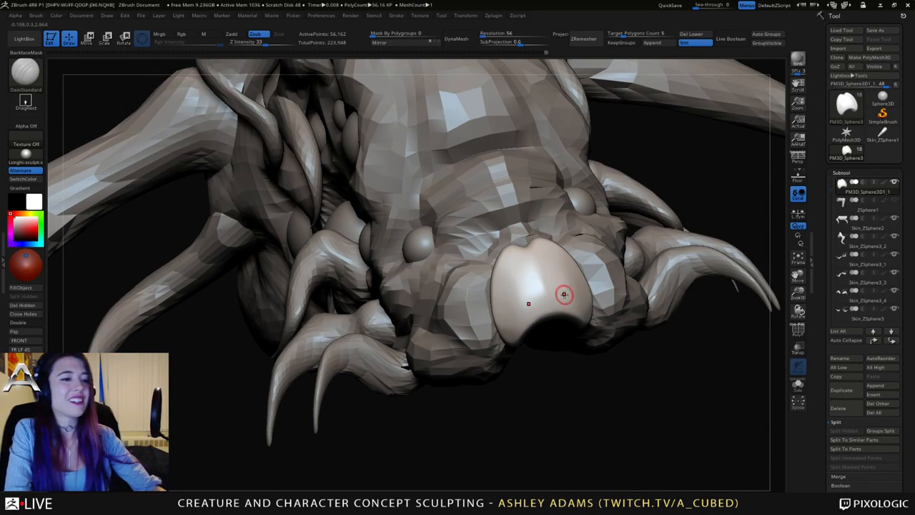
right_drag(562, 293, 554, 329)
mouse_move(545, 299)
right_down()
mouse_move(521, 322)
mouse_move(578, 250)
right_up()
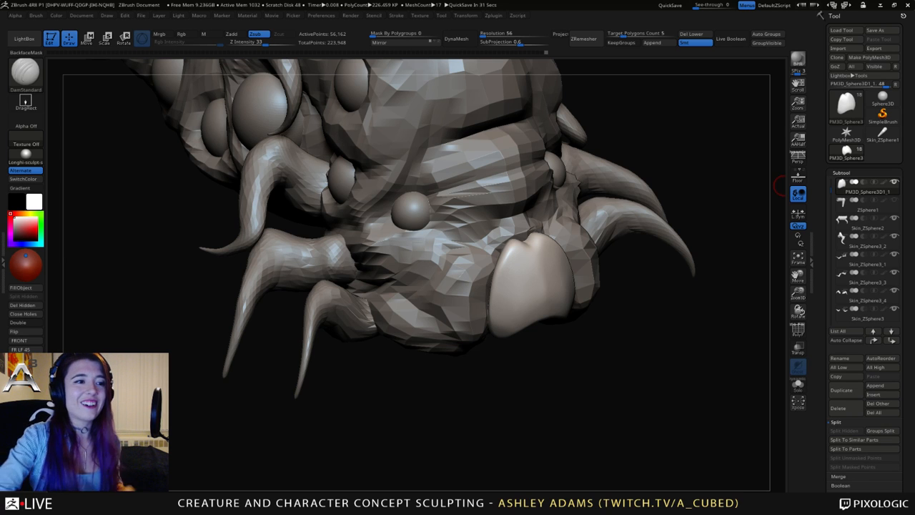
Swell the lower edges of the face bulb around its hollow with a resized Inflat brush.
drag(701, 358, 608, 412)
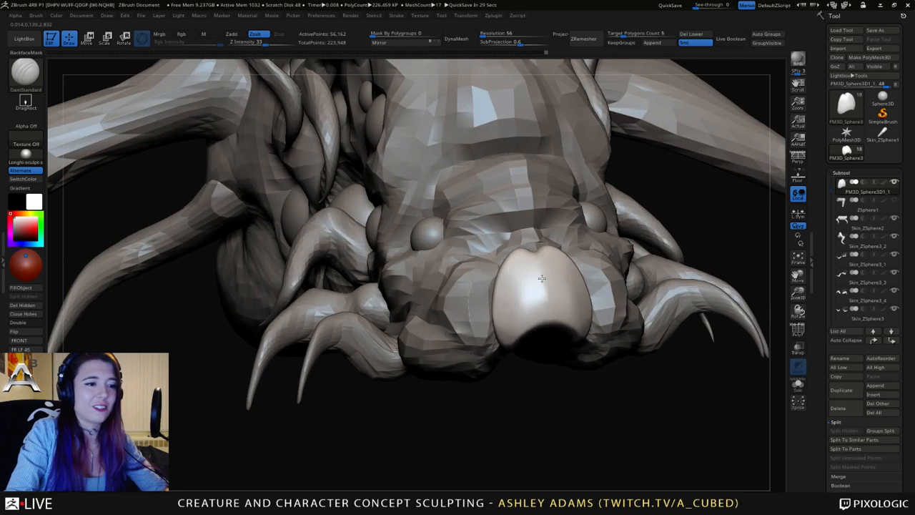
key(space)
drag(548, 278, 557, 280)
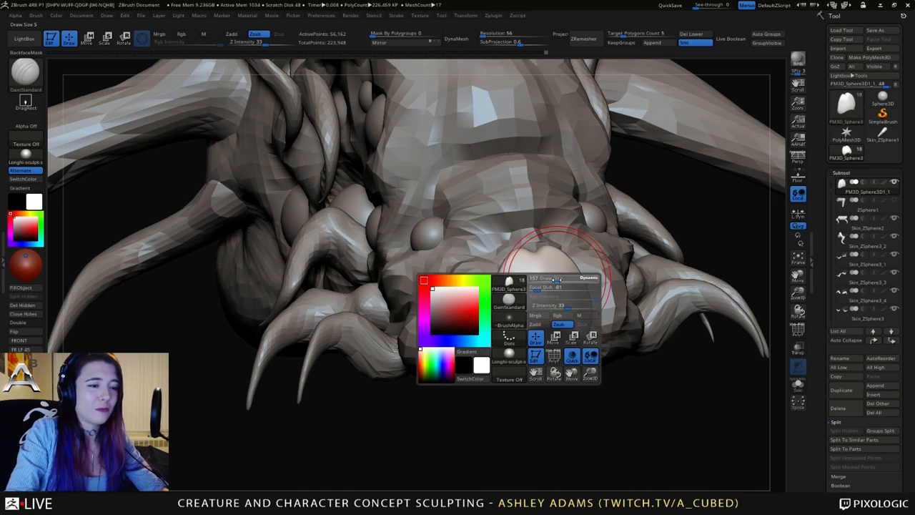
right_drag(552, 284, 560, 286)
key(space)
drag(550, 288, 565, 288)
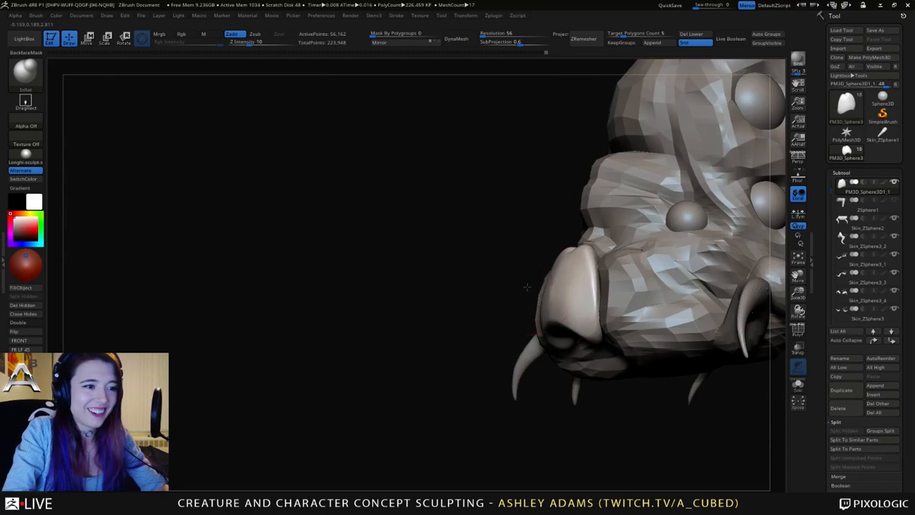
key(space)
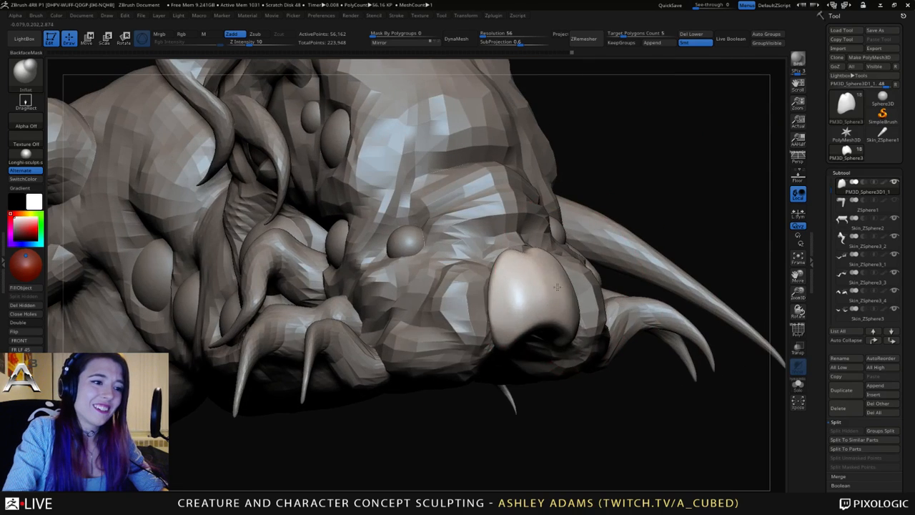
key(space)
drag(543, 287, 535, 288)
Choose the Chisel brush with BrushTip 2 for detailing the face bulb.
key(b)
key(d)
key(s)
mouse_move(548, 247)
right_down()
mouse_move(531, 270)
mouse_move(466, 241)
right_up()
key(b)
key(c)
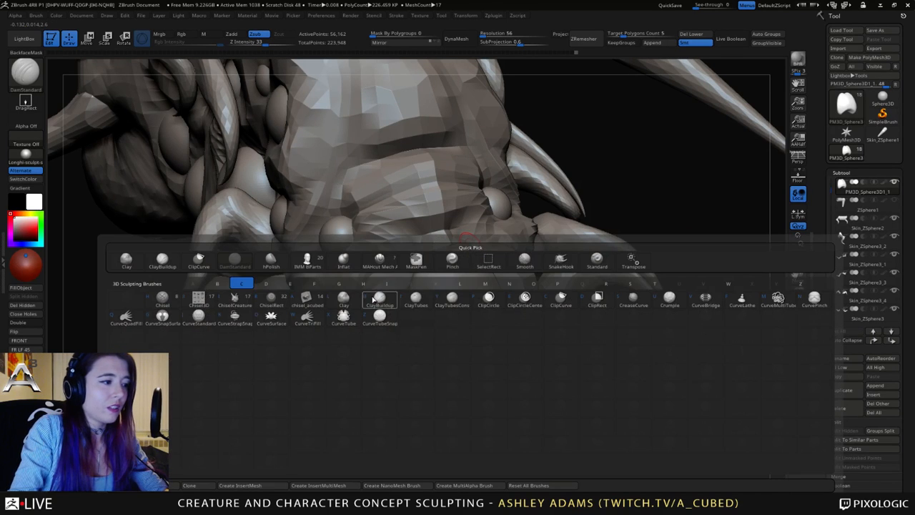
click(162, 298)
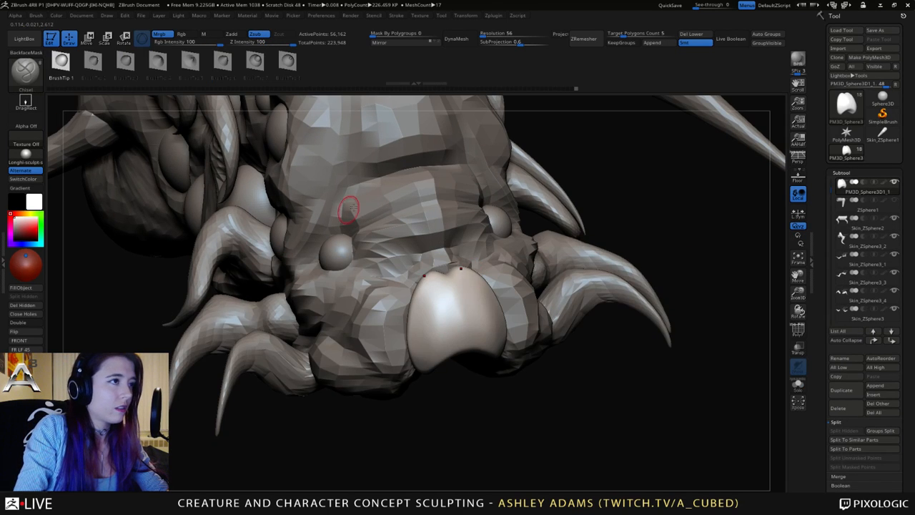
click(95, 62)
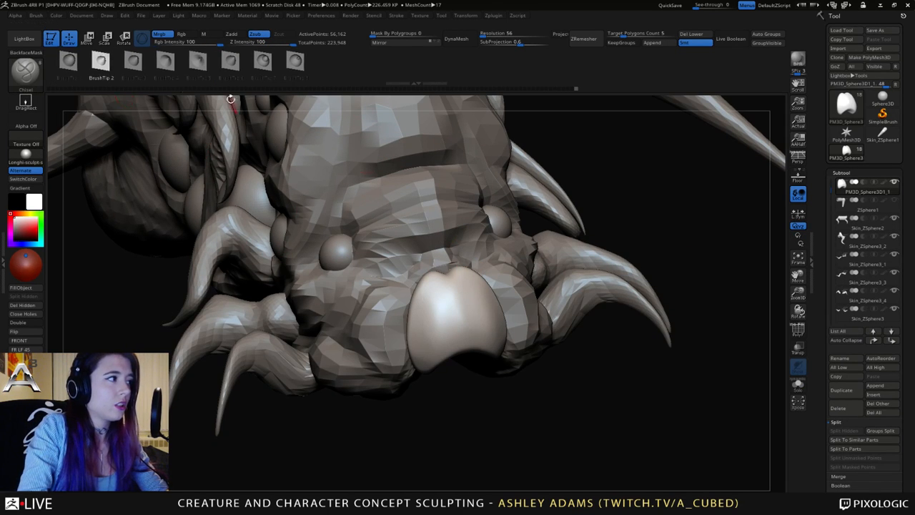
Undo a trial chisel groove on the face bulb and set the brush's LazyRadius to 30.
drag(448, 277, 471, 339)
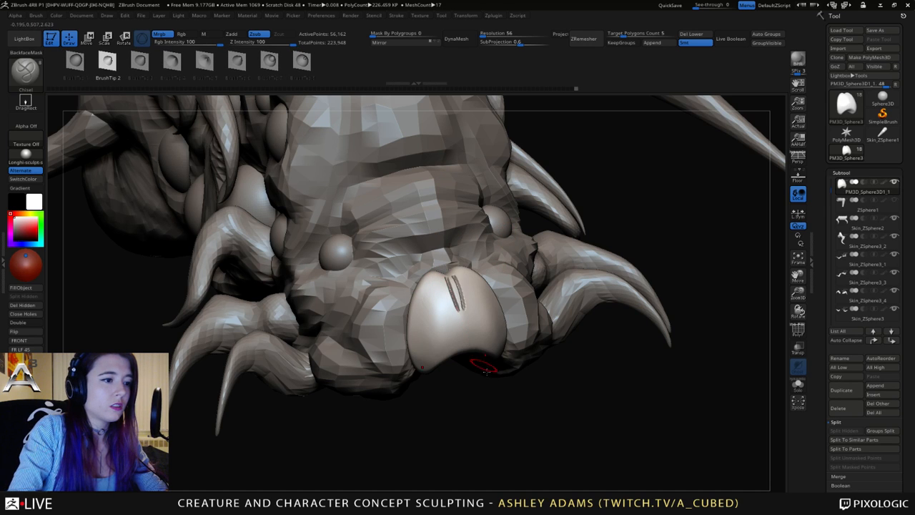
key(ctrl+z)
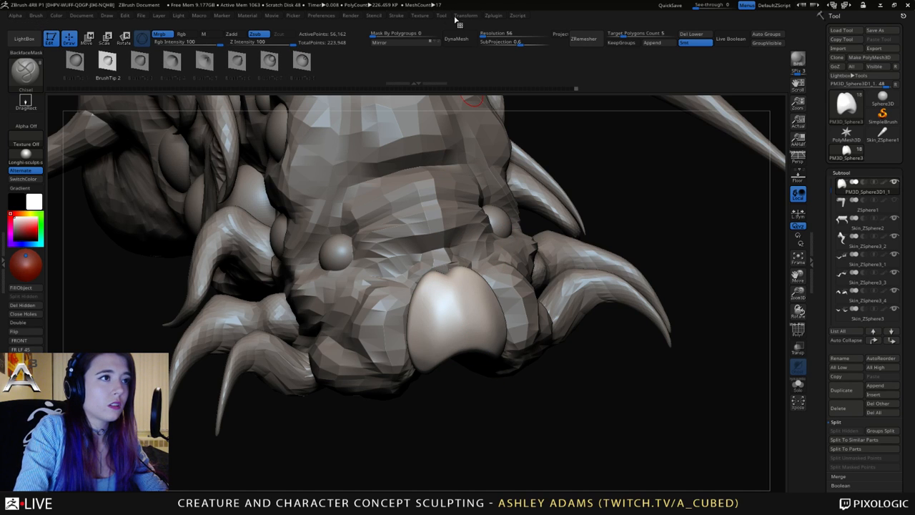
click(397, 16)
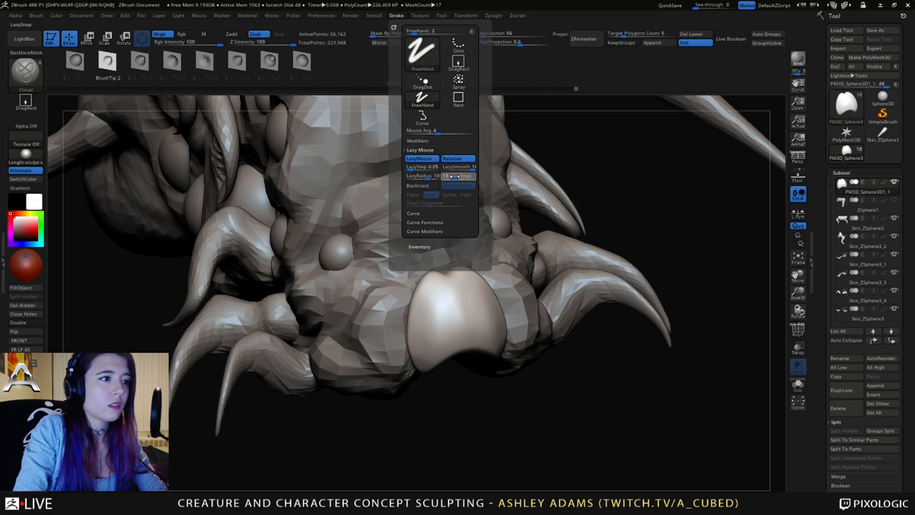
drag(459, 178, 420, 176)
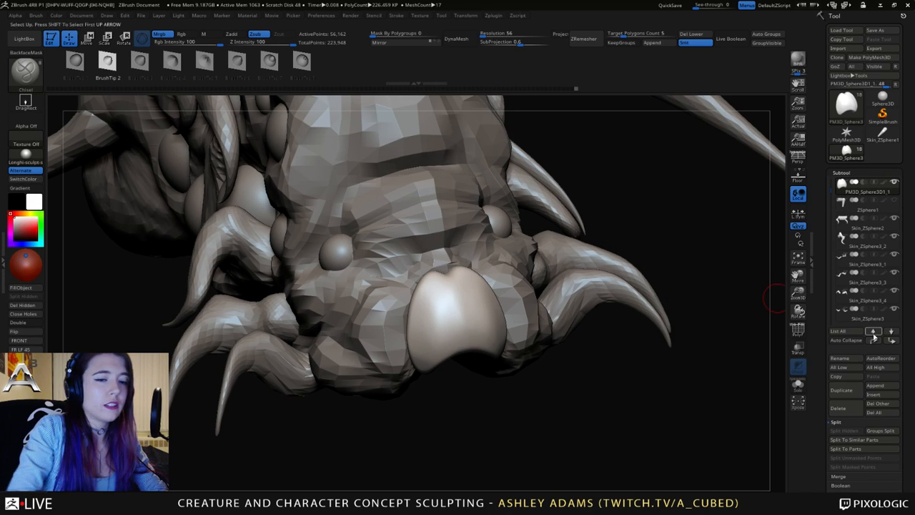
Try chiselling curved grooves around the front of the face bulb, and undo them.
scroll(823, 261, down, 10)
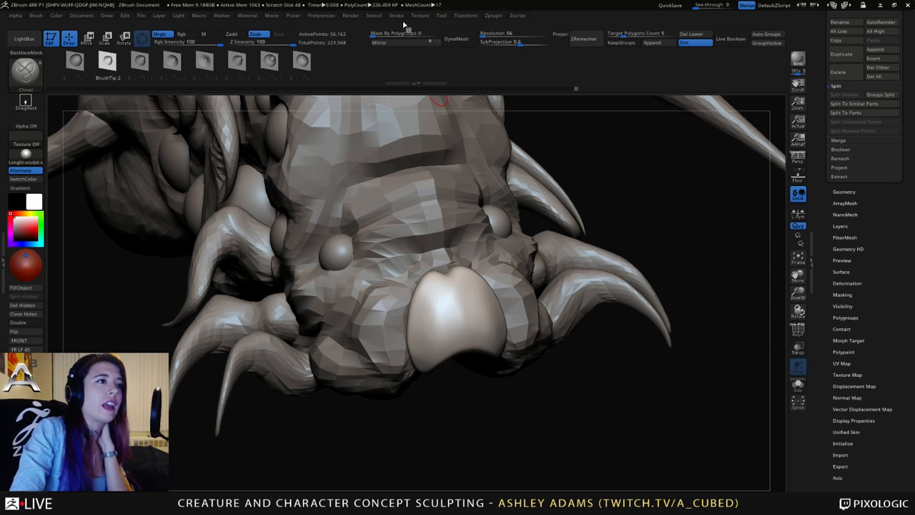
mouse_move(435, 287)
mouse_down()
mouse_move(431, 334)
mouse_move(467, 335)
mouse_up()
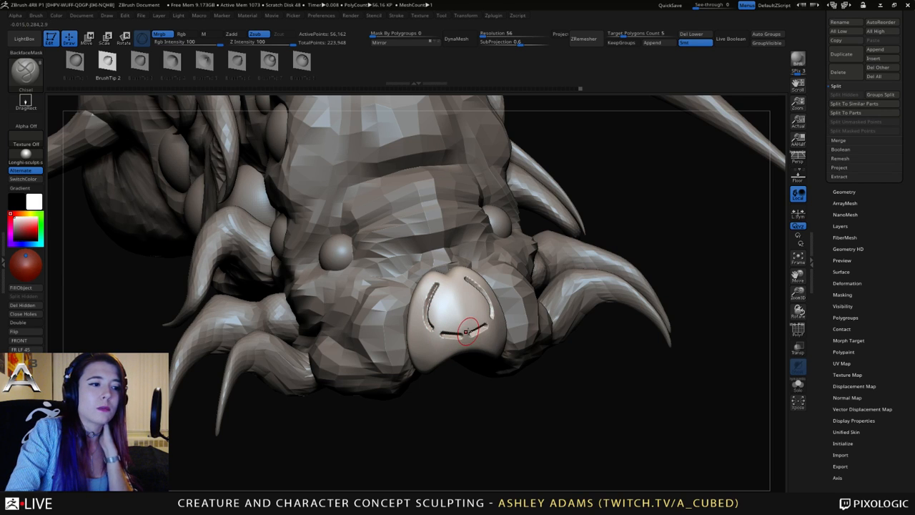
key(ctrl+z)
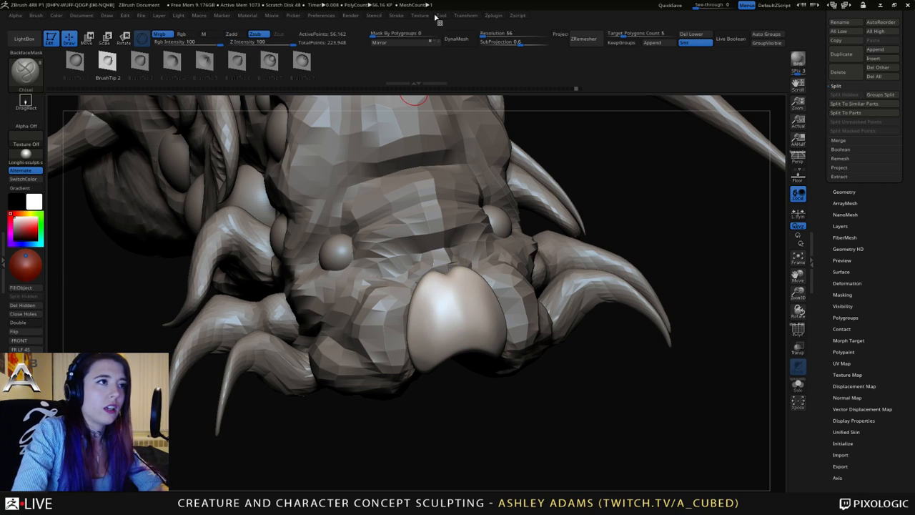
Set the Chisel brush's LazySnap to 48 in the Lazy Mouse stroke settings.
click(397, 15)
drag(456, 176, 462, 176)
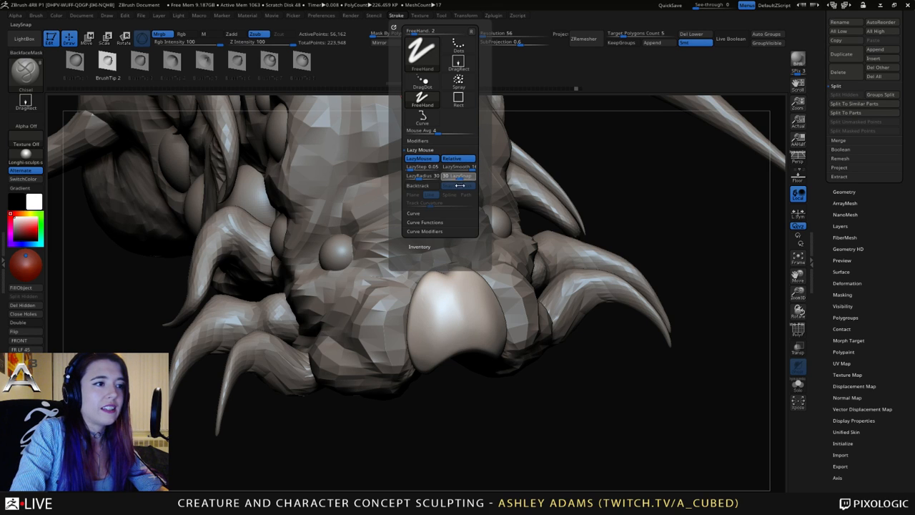
drag(465, 188, 466, 187)
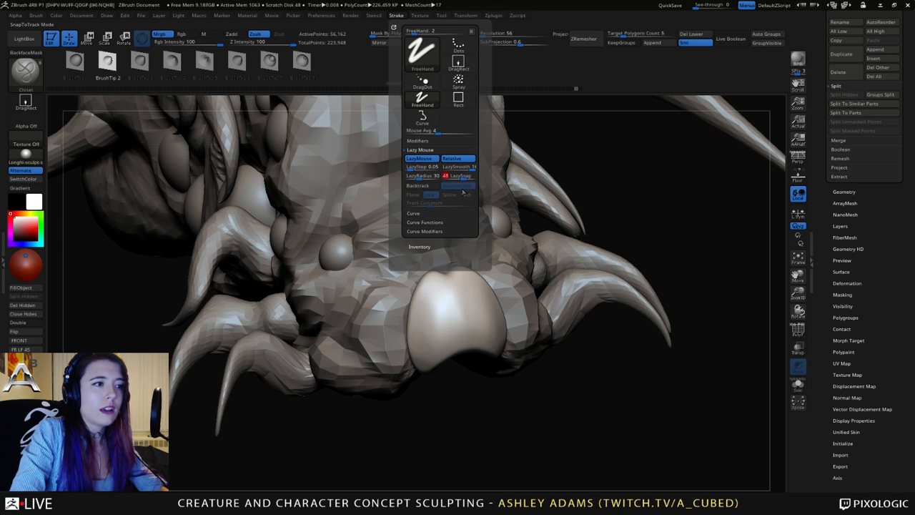
Try chiselling angled grooves with the snapping stroke on the face bulb's front, and undo them.
mouse_move(434, 280)
mouse_down()
mouse_move(437, 327)
mouse_move(472, 341)
mouse_move(454, 296)
mouse_up()
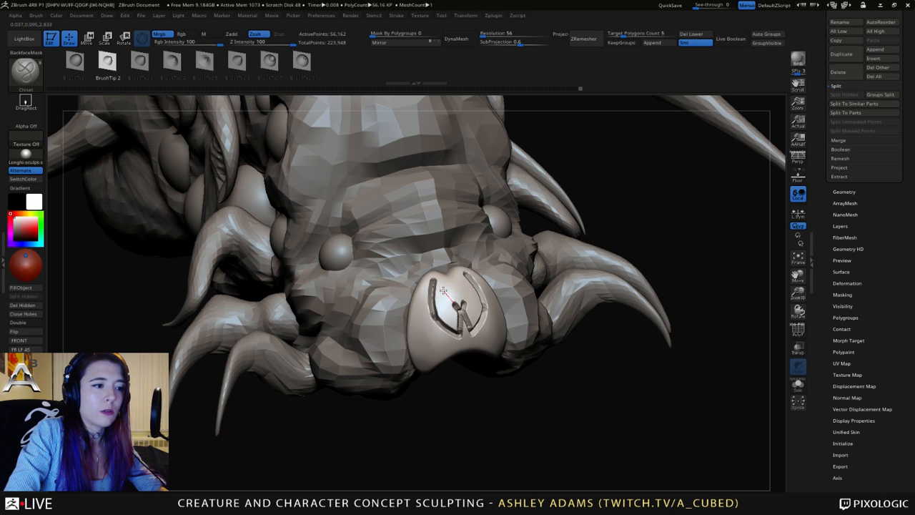
key(ctrl)
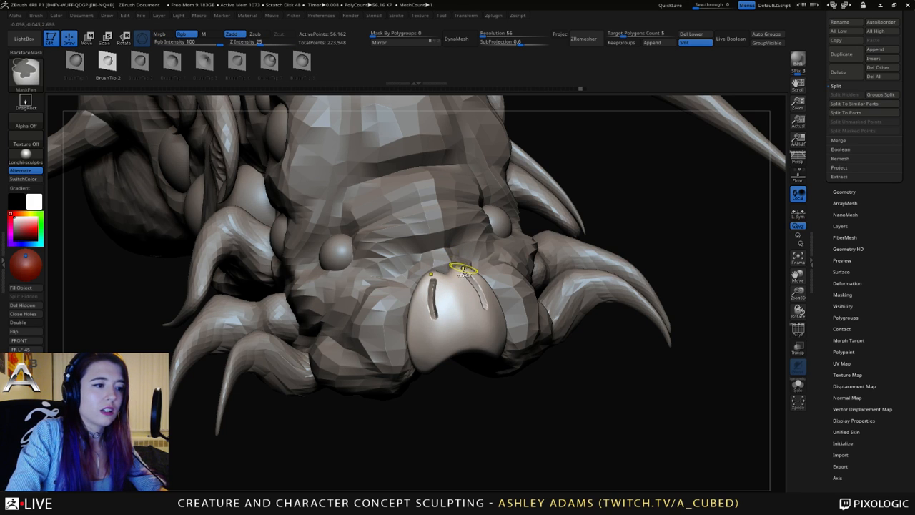
key(ctrl+z)
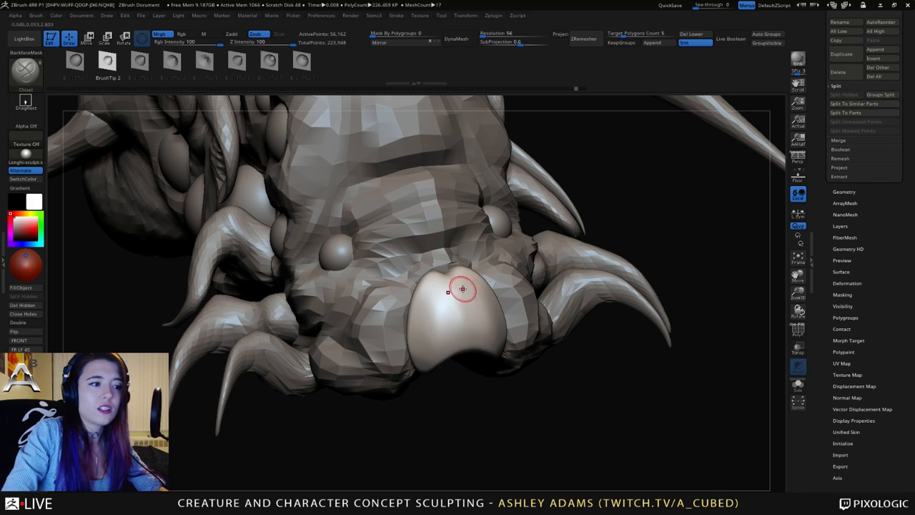
Store a morph target for the face bulb.
click(844, 340)
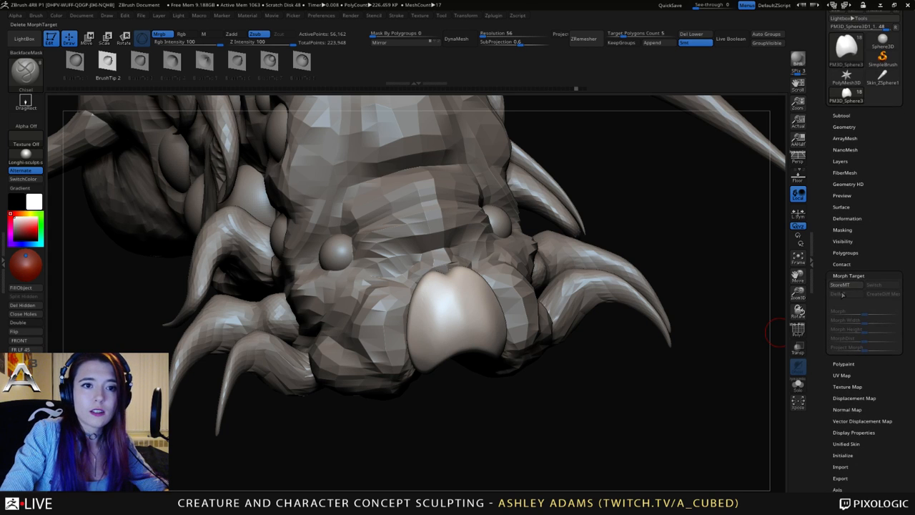
click(841, 286)
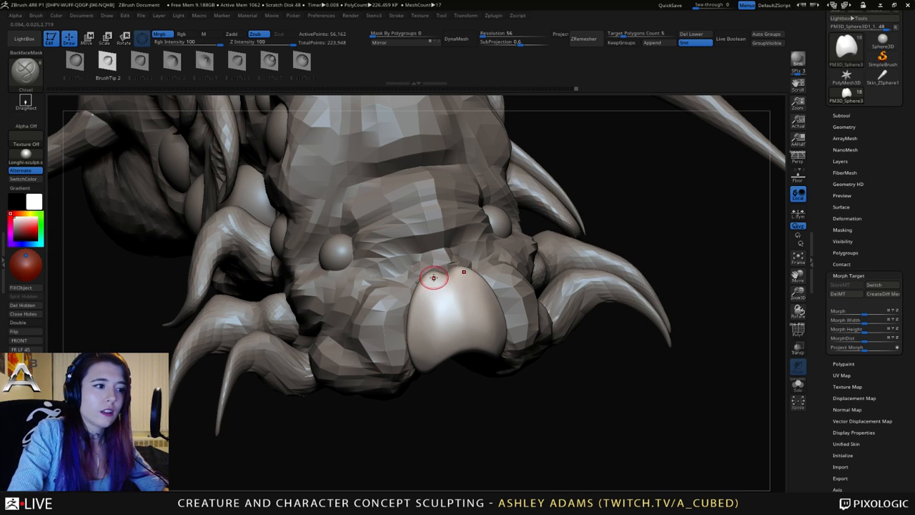
Try chiselling long crossing grooves over the front of the face bulb, and undo them all.
mouse_move(434, 277)
mouse_down()
mouse_move(433, 299)
mouse_move(452, 322)
mouse_move(445, 312)
mouse_move(499, 347)
mouse_move(474, 314)
mouse_move(449, 314)
mouse_move(433, 283)
mouse_move(462, 301)
mouse_move(412, 312)
mouse_up()
mouse_move(444, 415)
mouse_down()
mouse_move(357, 411)
mouse_move(447, 408)
mouse_up()
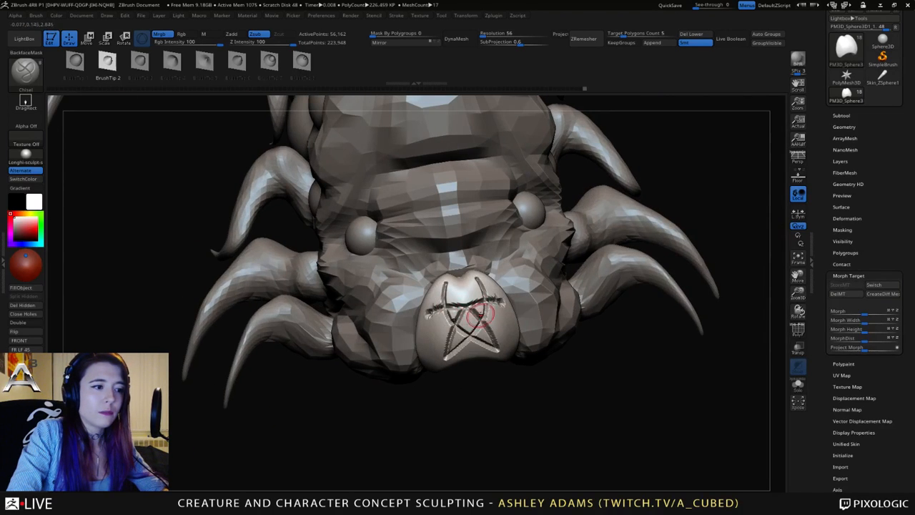
key(ctrl+z)
key(ctrl+z)
key(ctrl+z)
key(ctrl+z)
key(ctrl+z)
key(ctrl+z)
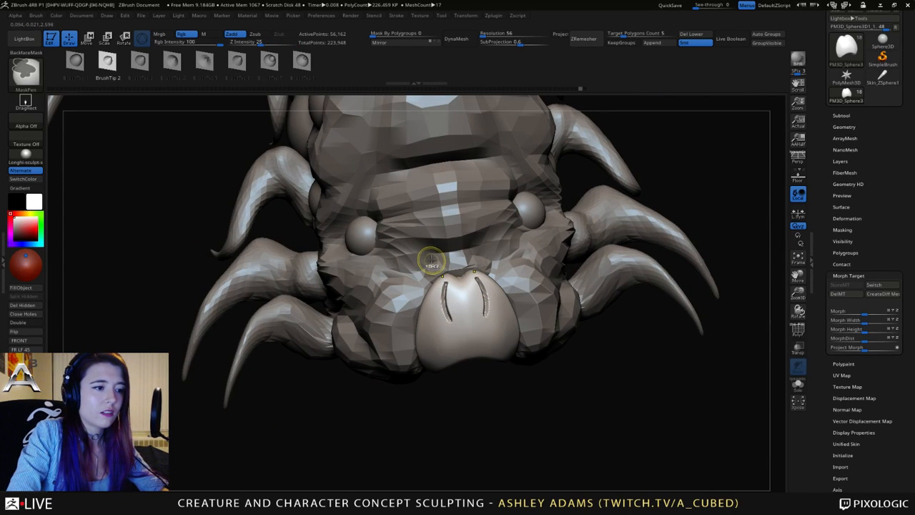
key(ctrl+z)
Subdivide the face bulb and prepare a smaller Chisel brush with a Z Intensity of 33.
key(ctrl+z)
key(space)
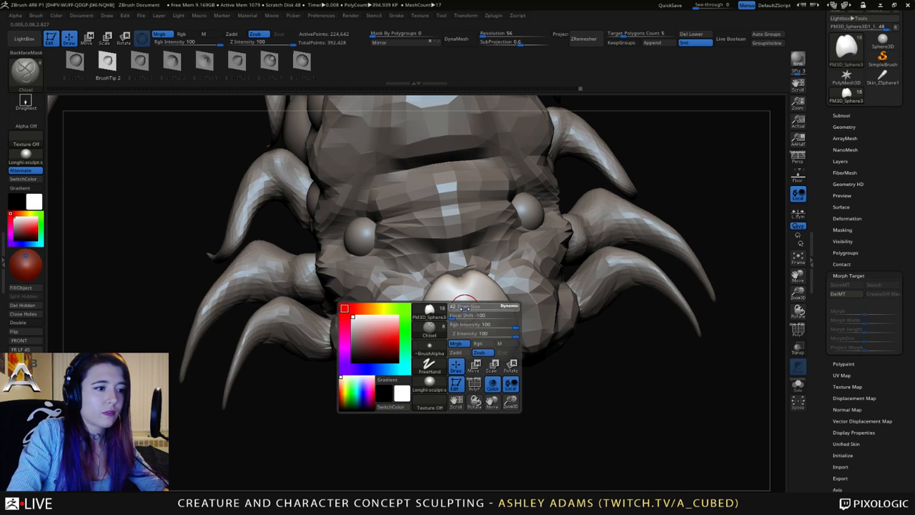
drag(465, 309, 455, 308)
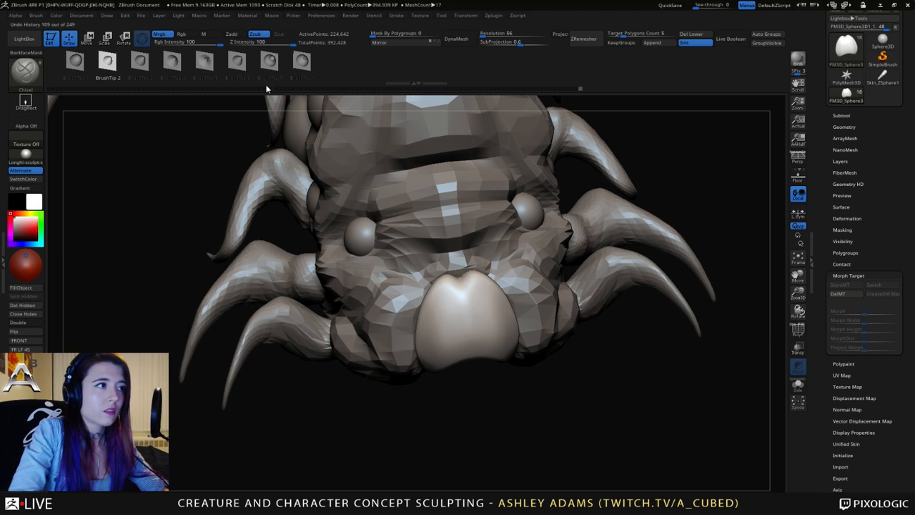
drag(265, 41, 249, 42)
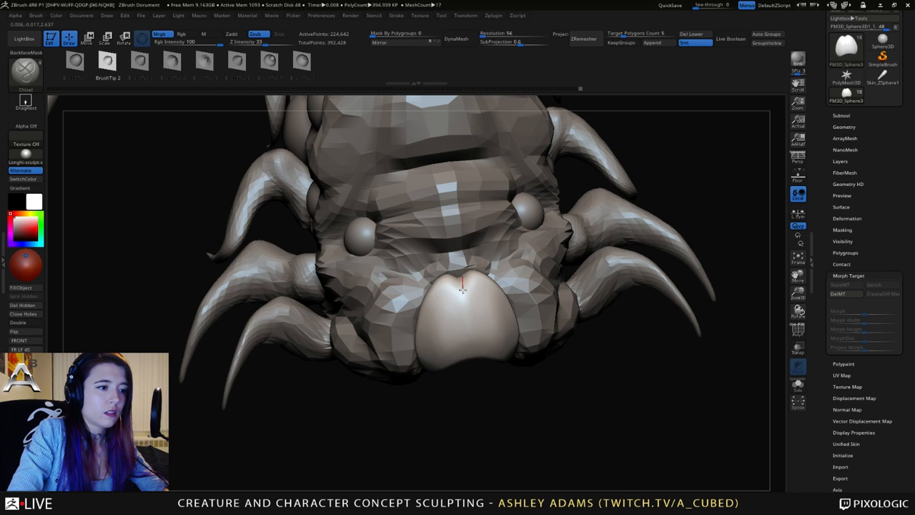
Try chiselling a central groove down the front of the face bulb, and undo it.
right_drag(462, 289, 462, 282)
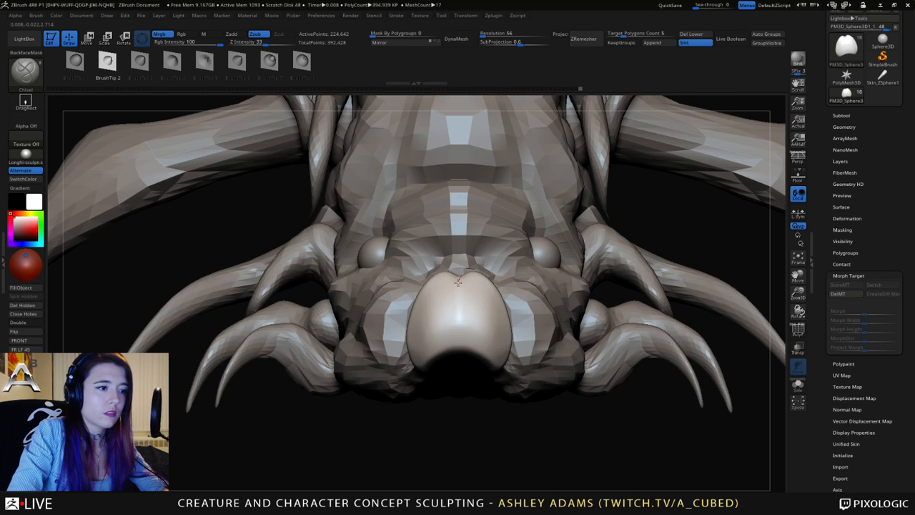
drag(459, 303, 461, 325)
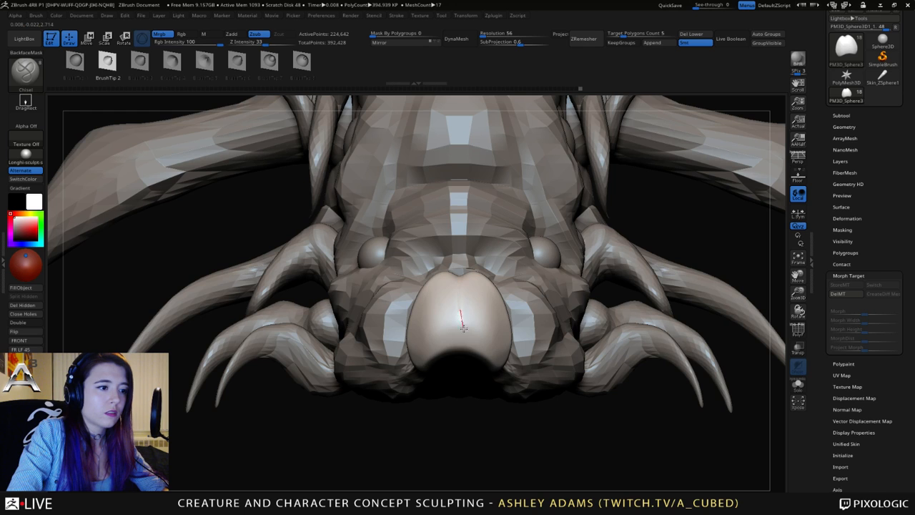
mouse_move(464, 325)
right_down()
mouse_move(465, 342)
mouse_move(467, 328)
right_up()
key(ctrl+z)
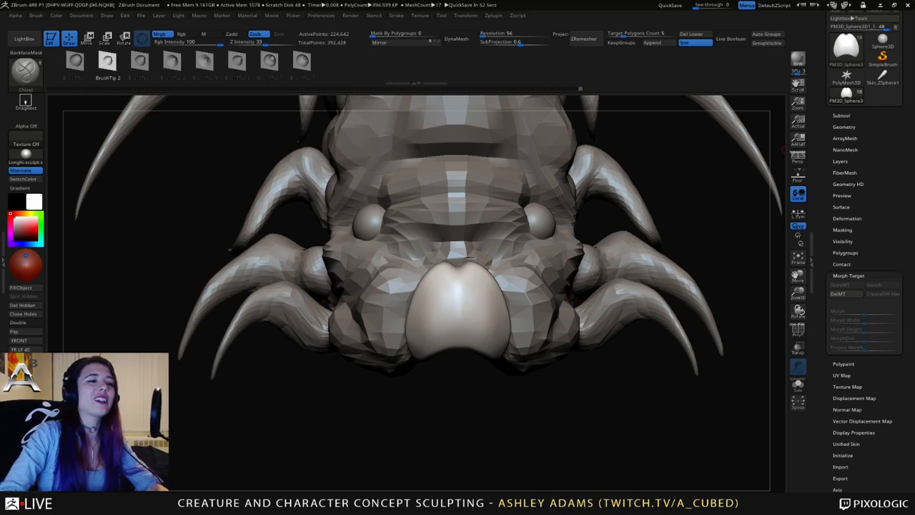
Chisel a groove along the hollow's edge and a fine inverted-Y groove down the front of the face bulb.
right_drag(462, 309, 508, 289)
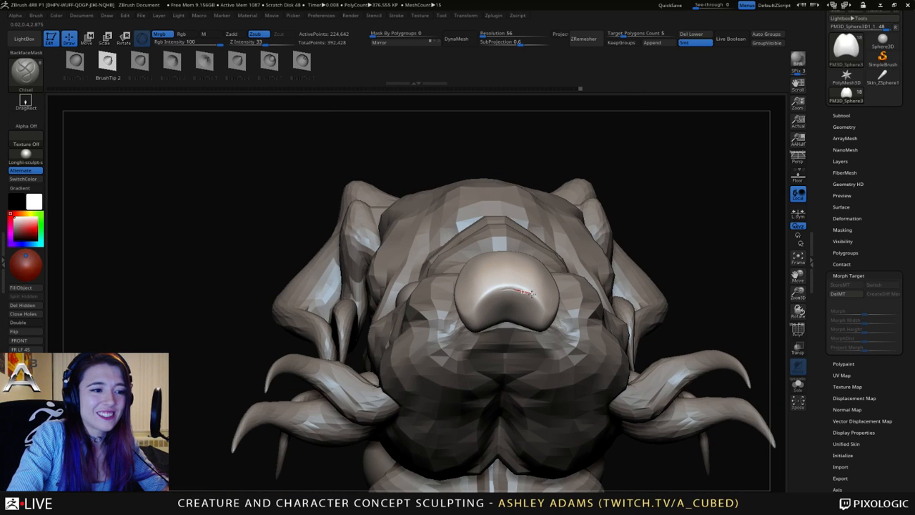
drag(528, 291, 542, 311)
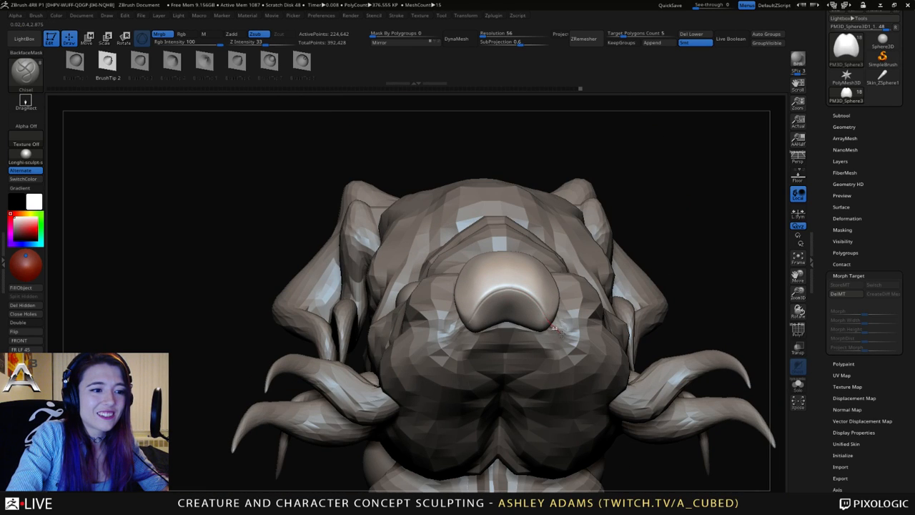
mouse_move(506, 283)
right_down()
mouse_move(466, 260)
mouse_move(501, 268)
right_up()
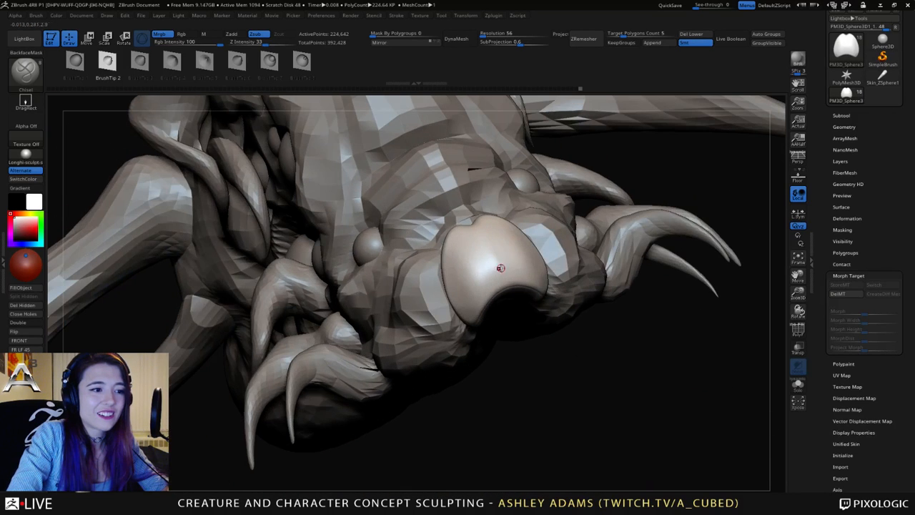
drag(501, 269, 494, 295)
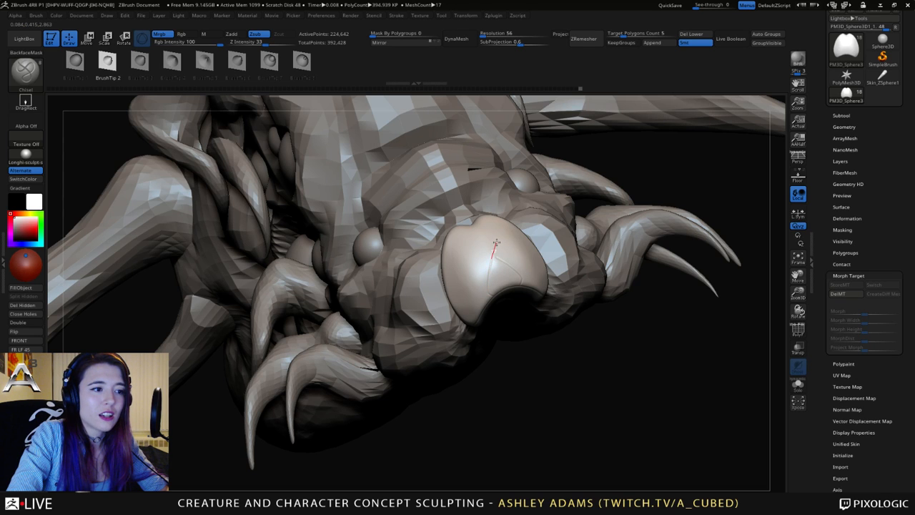
right_drag(493, 241, 491, 254)
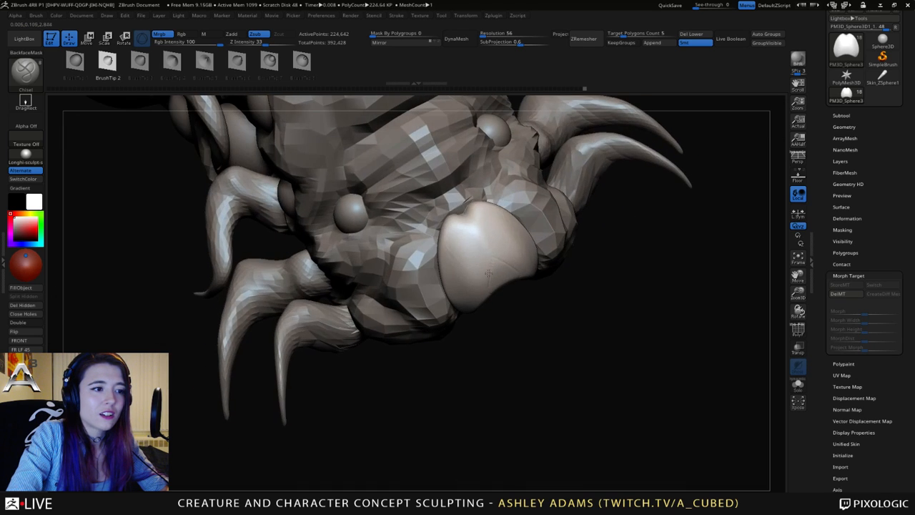
drag(491, 254, 467, 212)
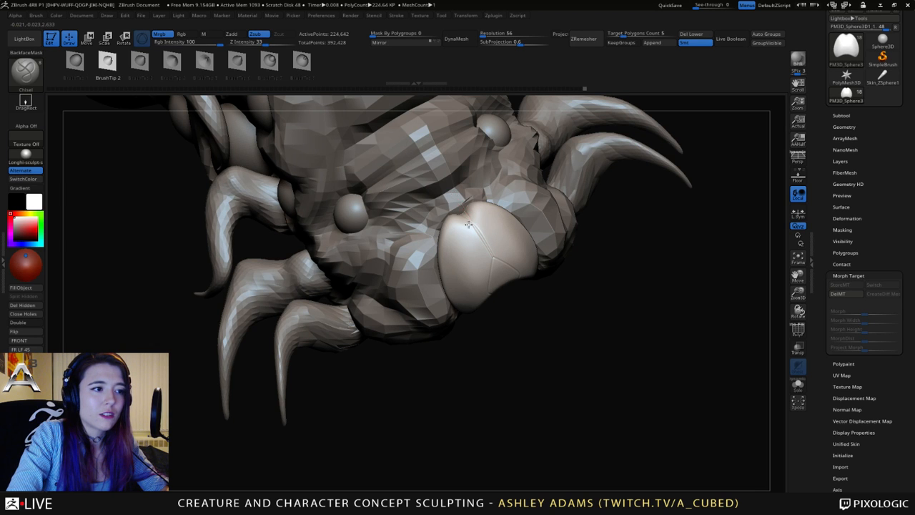
Retrace the inverted-Y groove's centre line and side branches to deepen them on the face bulb.
right_drag(457, 201, 468, 269)
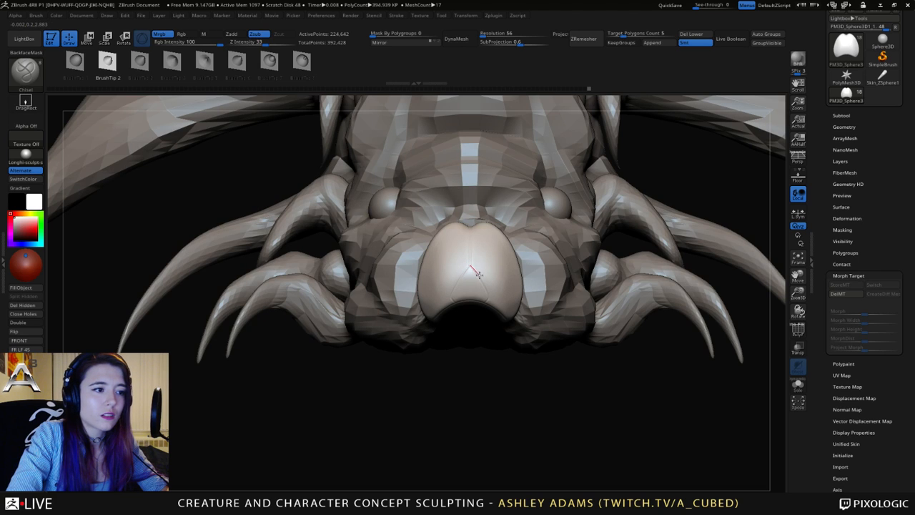
mouse_move(497, 287)
mouse_down()
mouse_move(505, 286)
mouse_move(482, 256)
mouse_move(477, 223)
mouse_up()
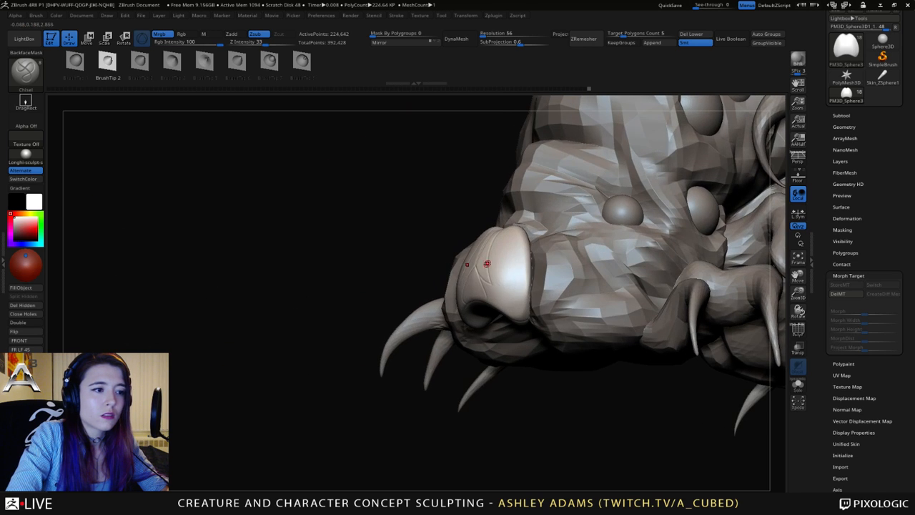
mouse_move(487, 262)
mouse_down()
mouse_move(505, 286)
mouse_move(531, 288)
mouse_move(451, 281)
mouse_up()
alt+right_drag(468, 302, 484, 283)
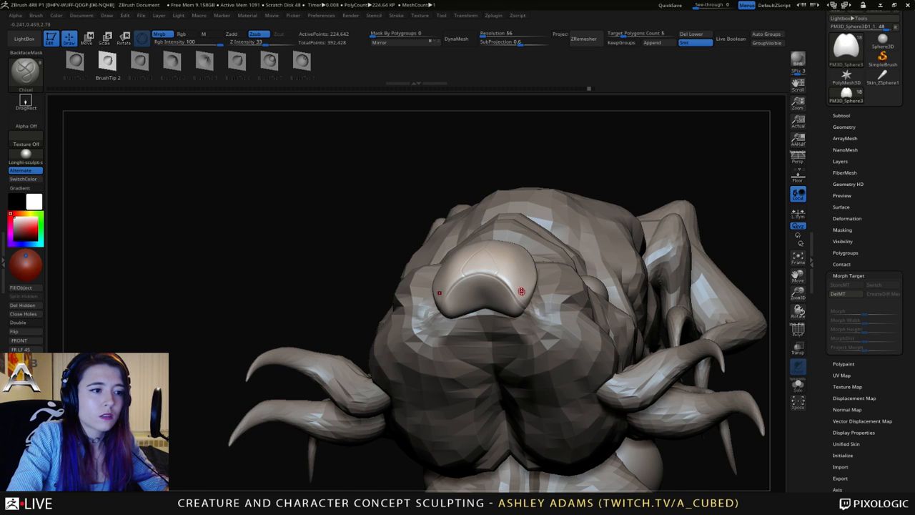
right_drag(525, 293, 483, 251)
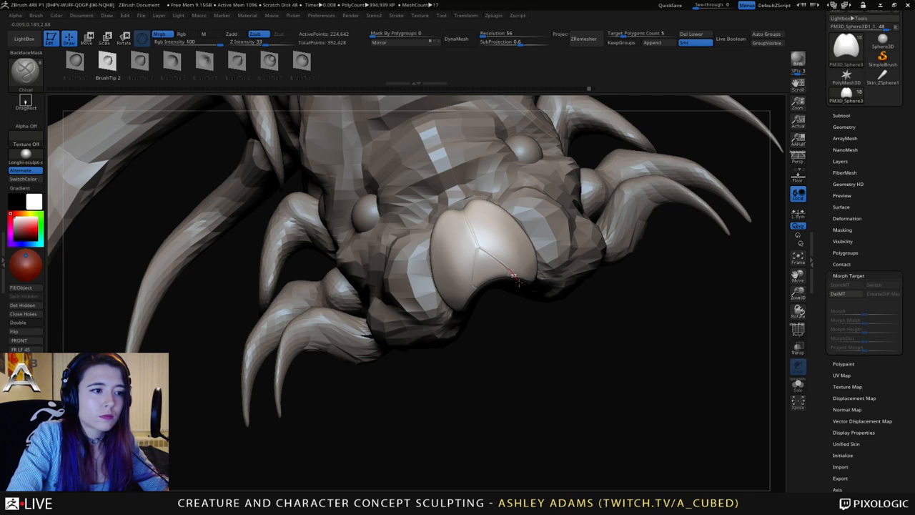
drag(518, 281, 519, 282)
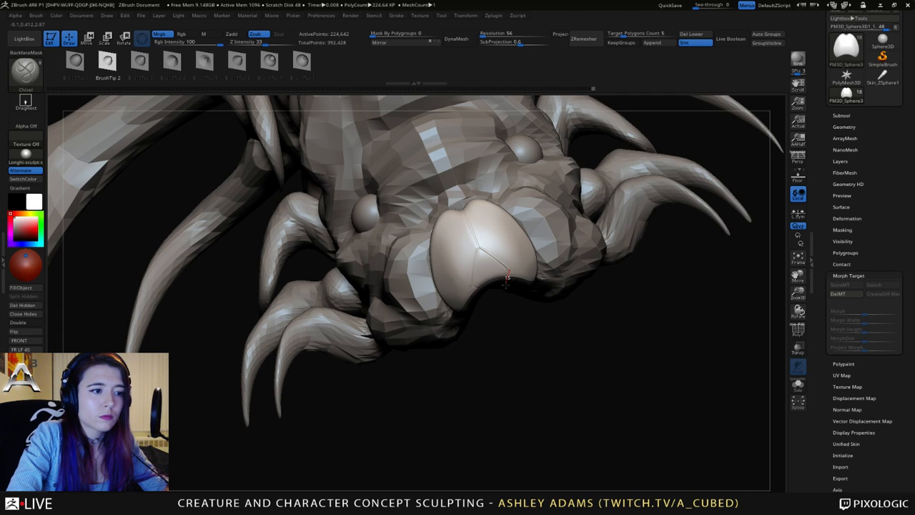
right_drag(503, 286, 448, 266)
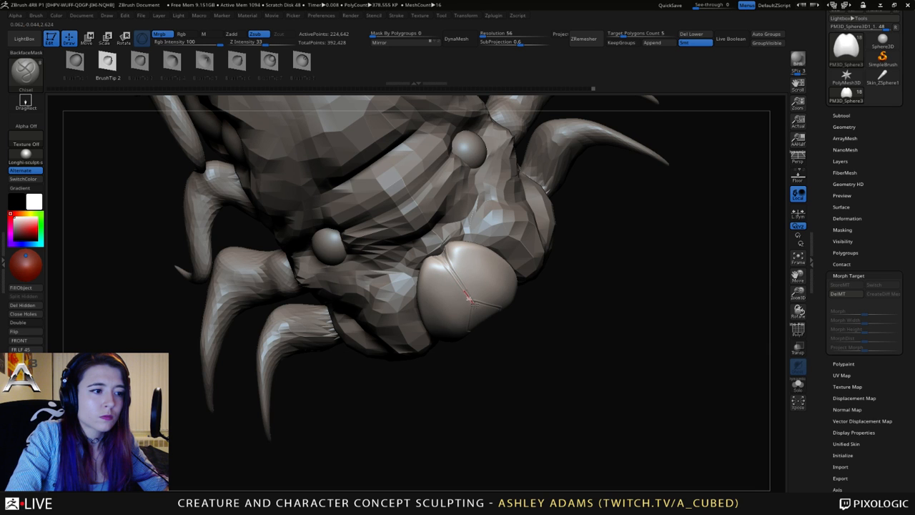
right_drag(474, 303, 487, 252)
Choose the SnakeHook brush for reshaping the grooved face bulb.
key(space)
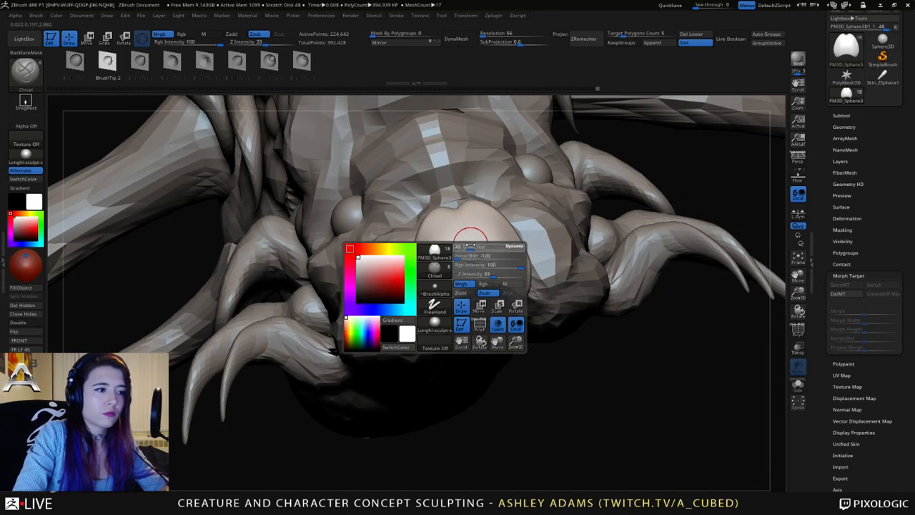
key(b)
key(s)
key(h)
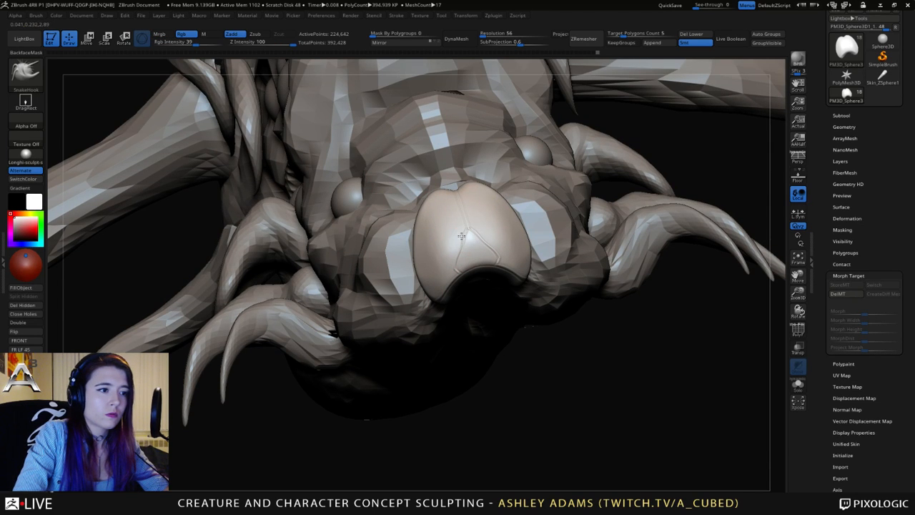
mouse_move(462, 236)
right_down()
mouse_move(490, 241)
mouse_move(493, 257)
mouse_move(511, 260)
mouse_move(490, 247)
right_up()
key(shift)
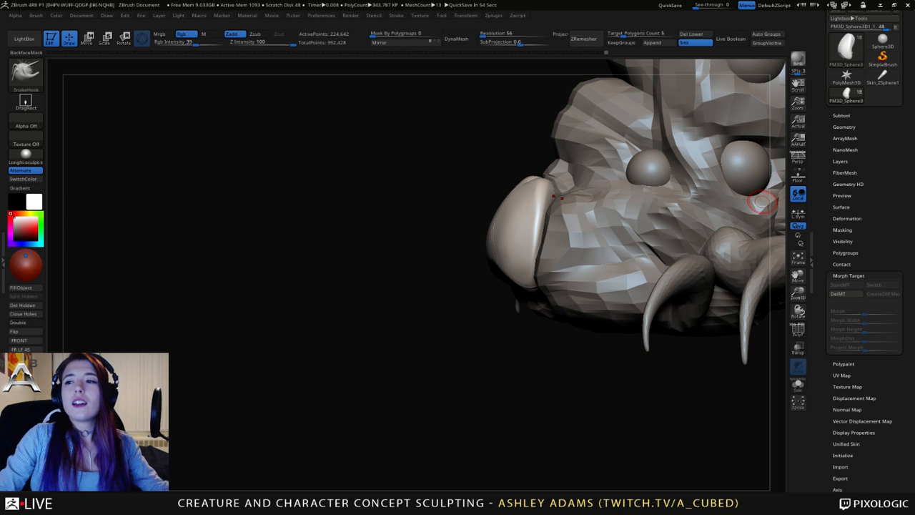
Adjust the SnakeHook brush's Draw Size to suit the edges of the grooved face bulb.
right_drag(444, 293, 535, 235)
right_drag(411, 220, 559, 207)
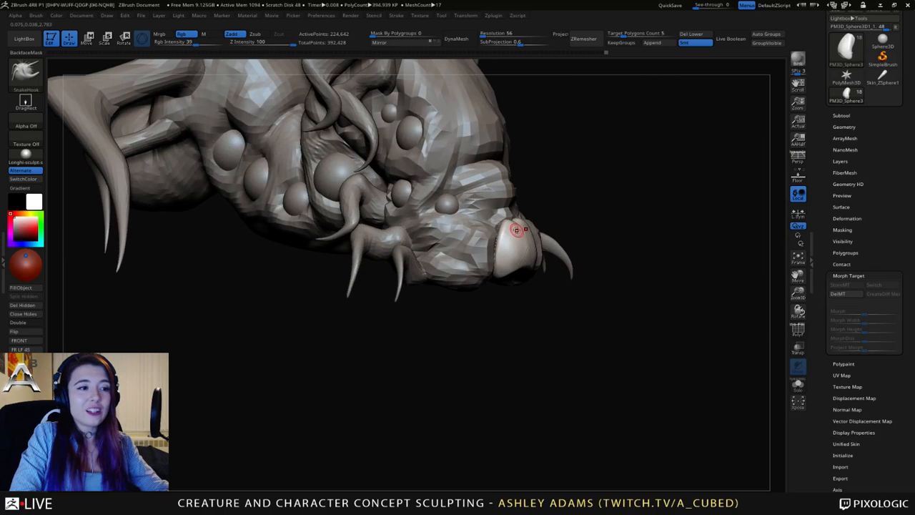
key(space)
drag(519, 231, 527, 231)
ctrl+right_drag(517, 230, 495, 293)
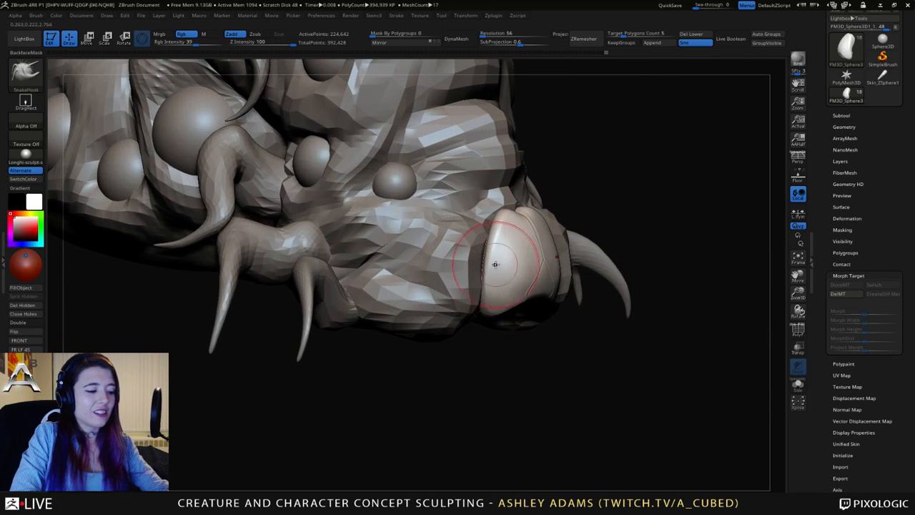
key(space)
drag(535, 258, 529, 258)
mouse_move(523, 269)
right_down()
mouse_move(505, 272)
mouse_move(513, 296)
right_up()
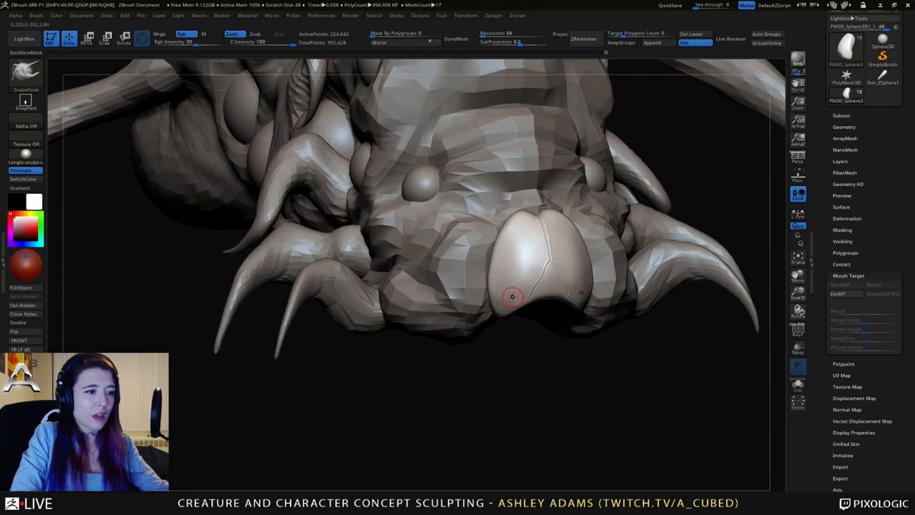
Duplicate the eye sphere beside the face bulb and shrink the copy near the bulb's upper edge.
alt+click(418, 180)
ctrl+right_drag(417, 180, 458, 184)
key(w)
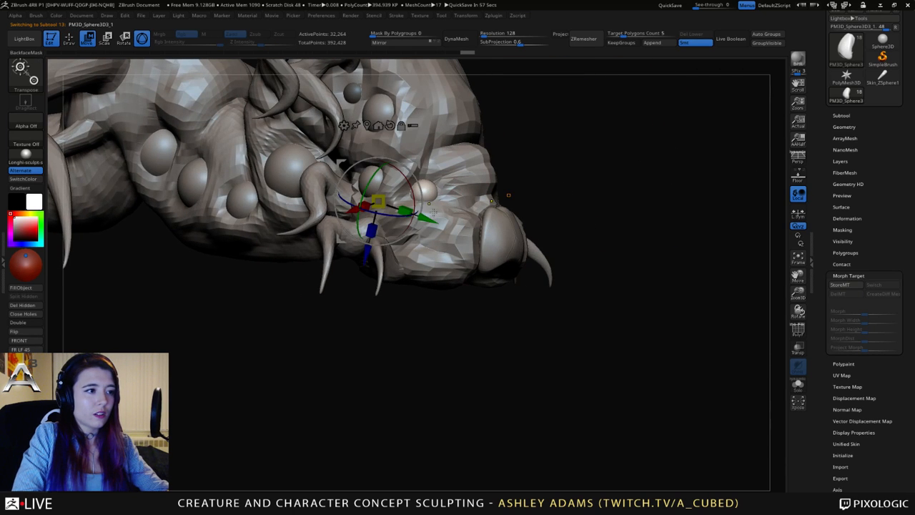
ctrl+drag(429, 220, 498, 235)
alt+click(502, 216)
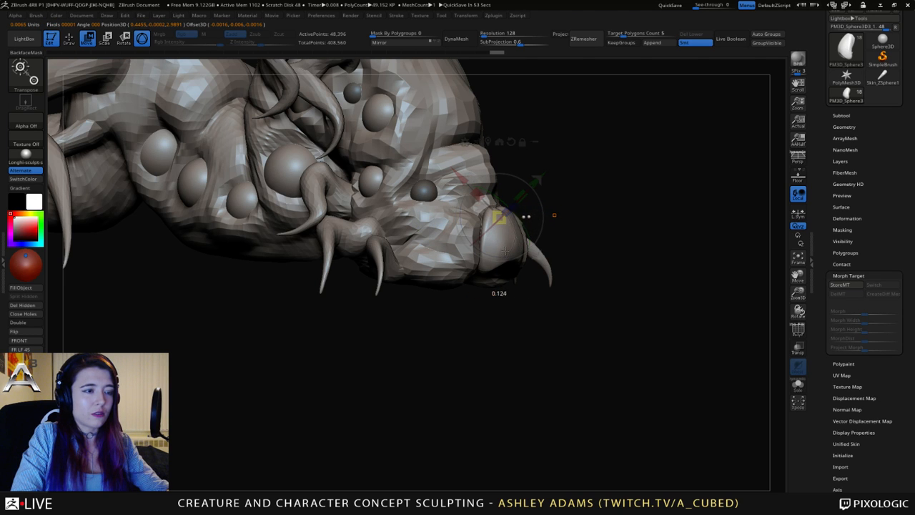
Move the shrunken eye sphere onto the front surface of the face bulb near its lower outer corner.
right_drag(505, 251, 592, 253)
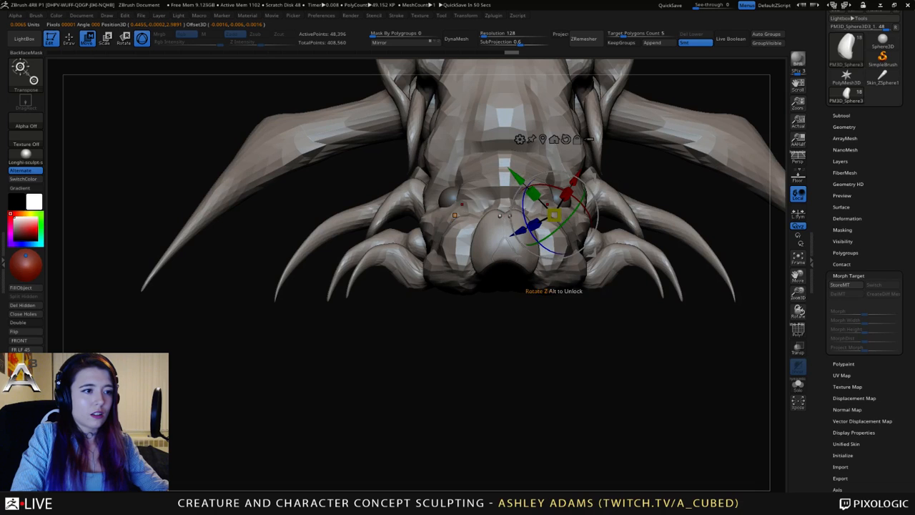
drag(595, 176, 616, 227)
right_drag(500, 300, 325, 293)
ctrl+right_drag(450, 211, 693, 297)
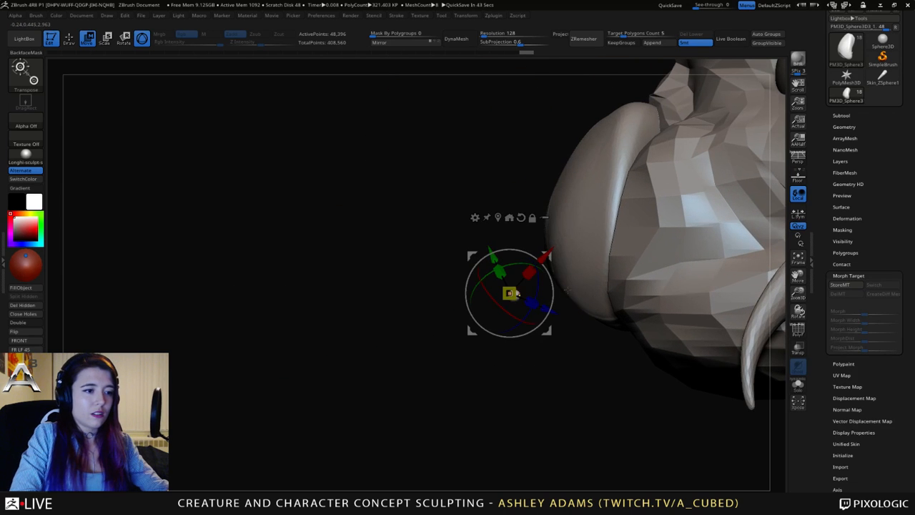
drag(551, 256, 611, 222)
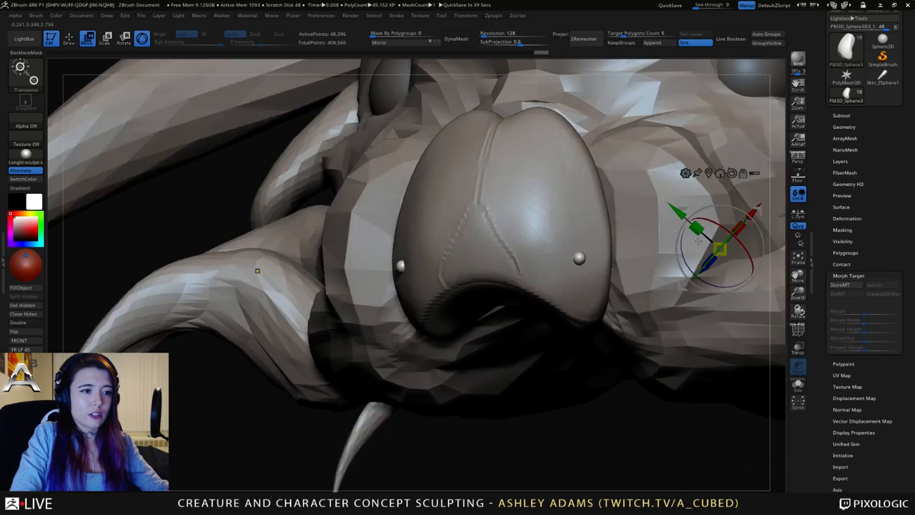
Nudge the tiny sphere slightly inward on the face bulb and split the masked points into a separate subtool.
shift+right_drag(699, 241, 662, 255)
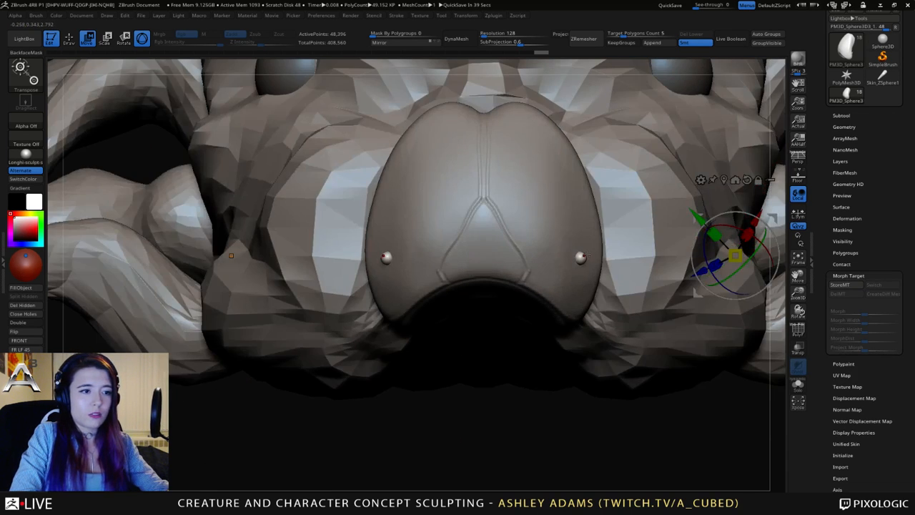
click(579, 256)
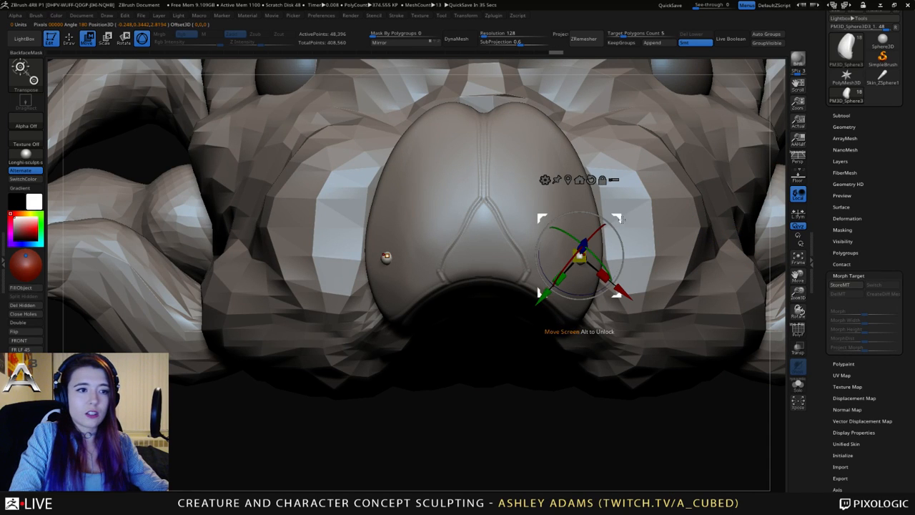
drag(622, 218, 615, 219)
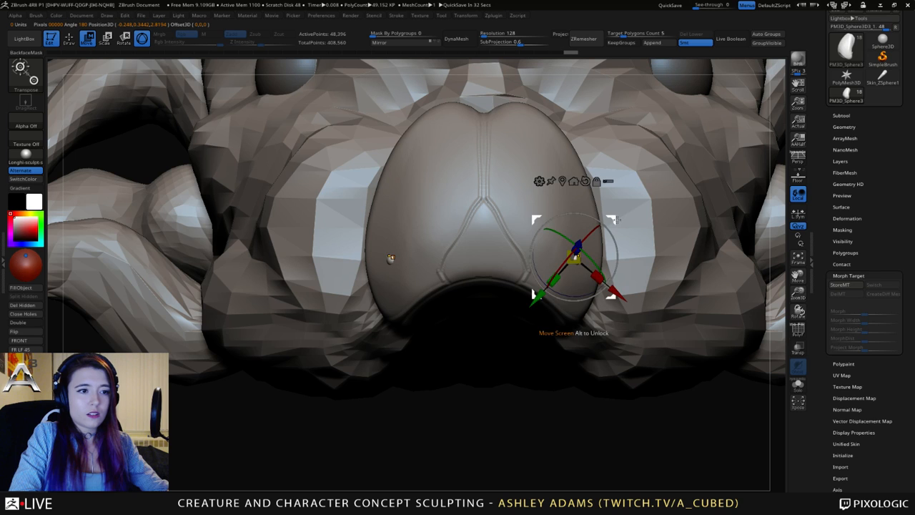
click(842, 115)
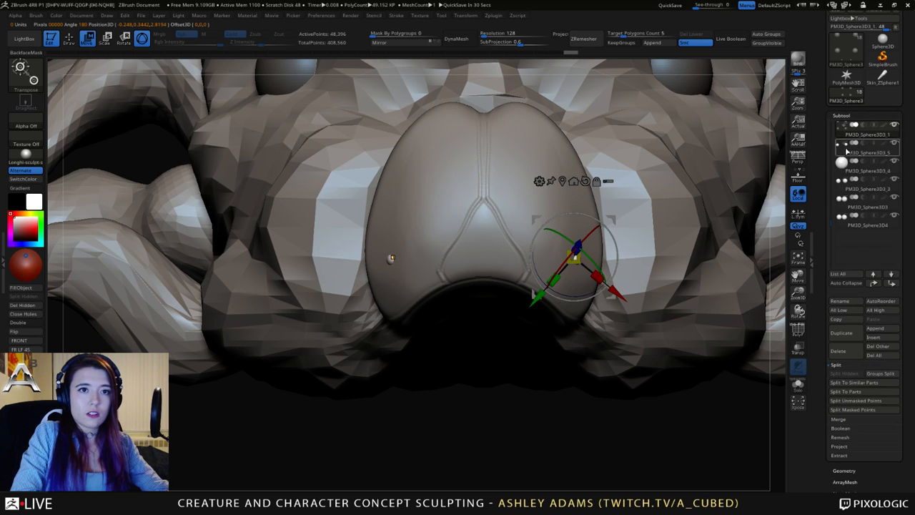
click(848, 409)
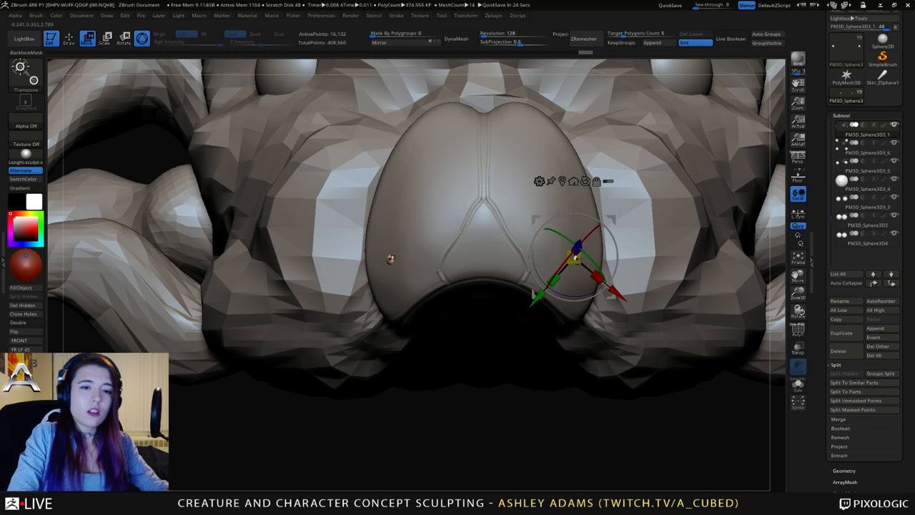
Duplicate the tiny sphere on the face bulb, scale the copy down and place it just below the first one.
click(841, 135)
ctrl+right_drag(672, 289, 621, 218)
mouse_move(620, 216)
ctrl+mouse_down()
mouse_move(631, 208)
mouse_move(608, 229)
ctrl+mouse_up()
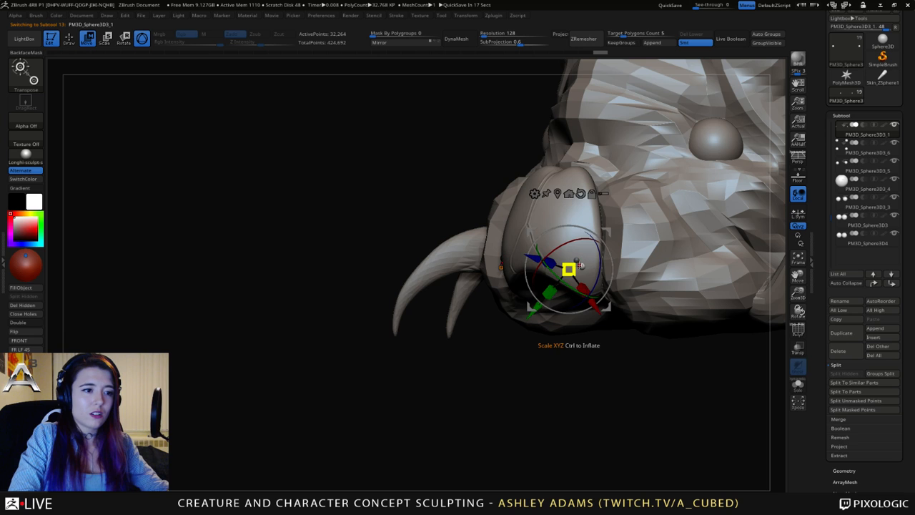
drag(568, 270, 569, 269)
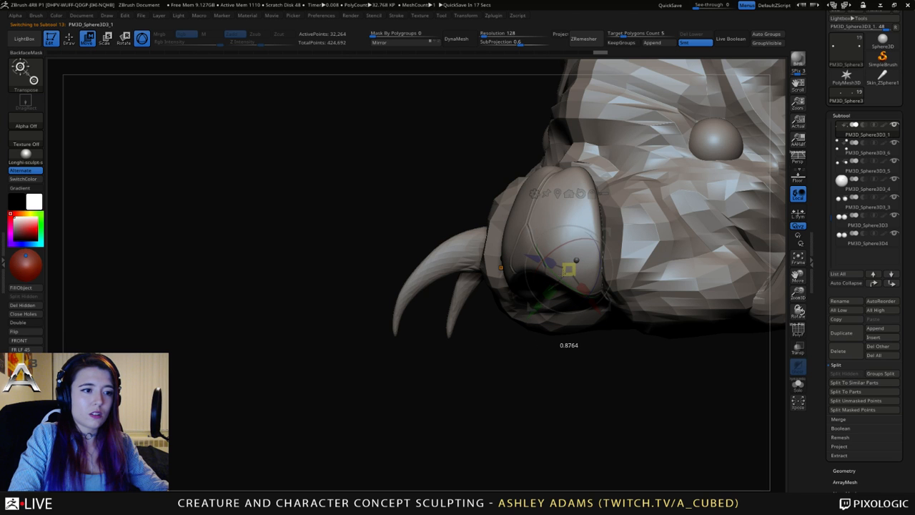
right_drag(569, 270, 618, 231)
drag(619, 233, 710, 226)
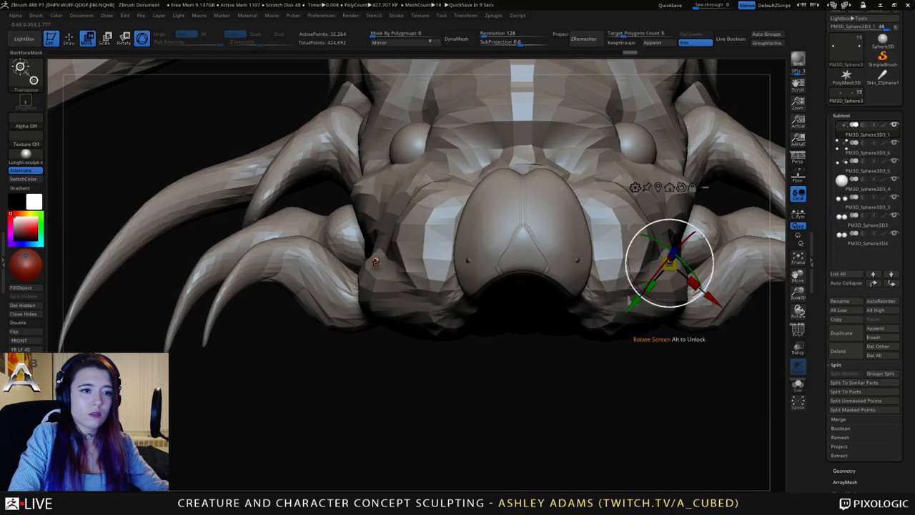
drag(668, 263, 656, 260)
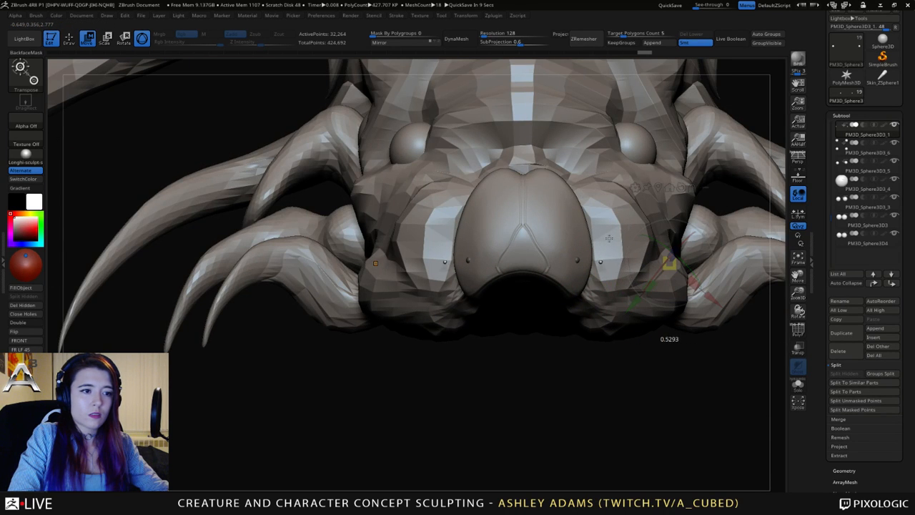
drag(610, 239, 608, 239)
drag(706, 224, 676, 228)
right_drag(686, 236, 601, 279)
Split off the masked sphere, add a third tiny sphere to the cluster and split the masked points again.
click(854, 383)
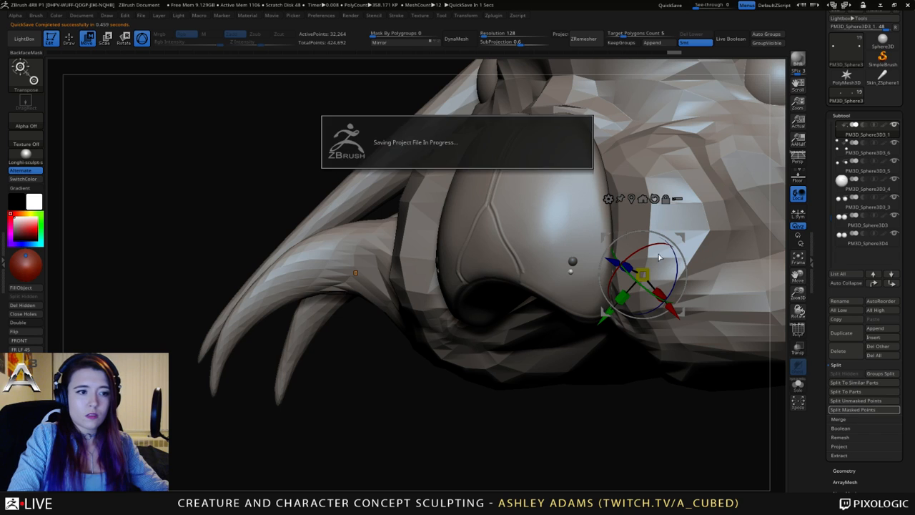
ctrl+drag(681, 235, 684, 217)
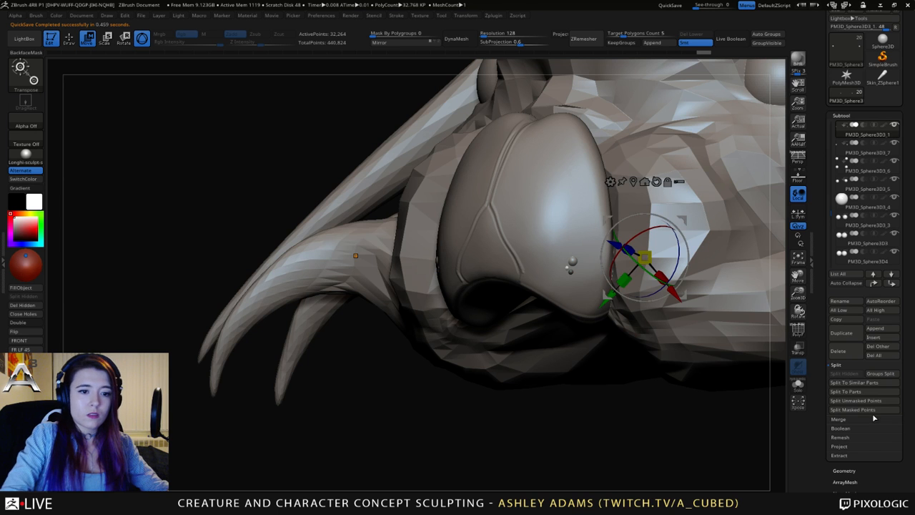
click(848, 402)
ctrl+right_drag(594, 386, 501, 301)
right_drag(401, 278, 433, 235)
Select the head and the face bulb in turn, adjusting the SnakeHook Draw Size for the area where they meet.
key(space)
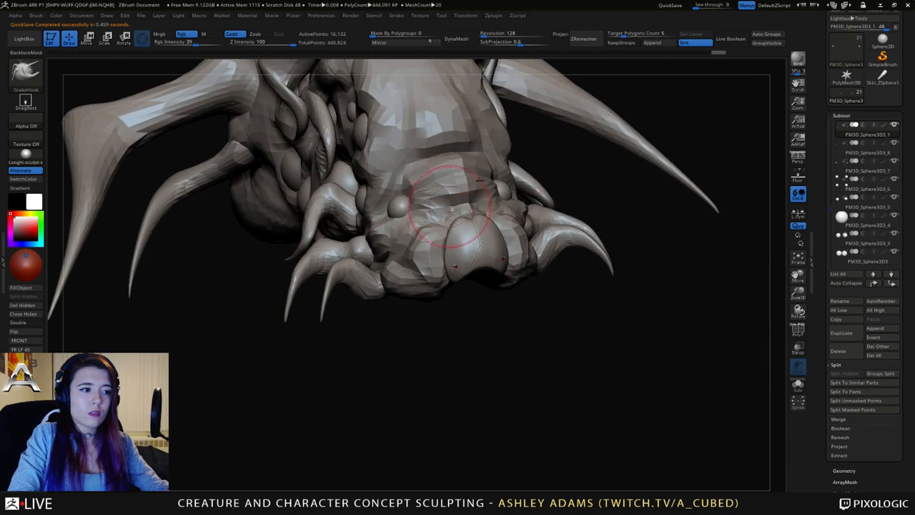
alt+click(481, 193)
alt+right_drag(492, 222, 567, 264)
key(space)
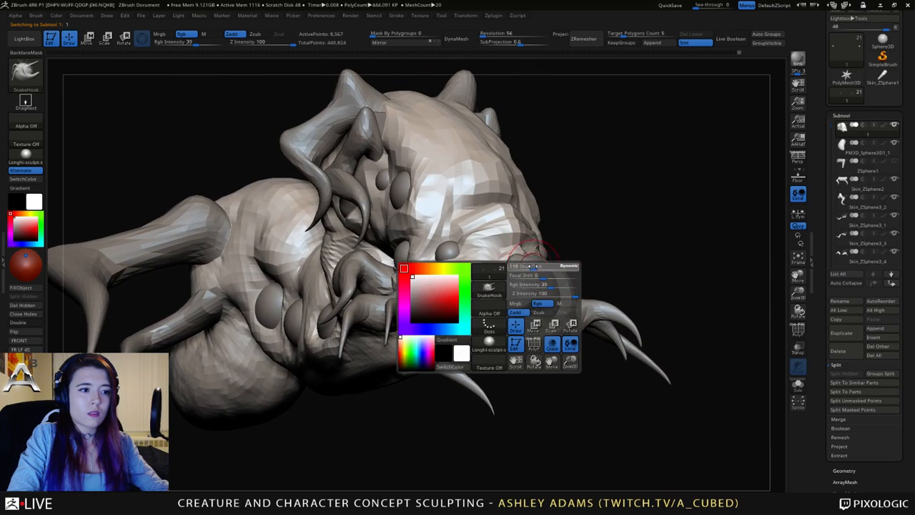
alt+click(533, 285)
right_drag(487, 238, 461, 194)
alt+click(564, 264)
mouse_move(564, 264)
right_down()
mouse_move(597, 337)
mouse_move(526, 273)
mouse_move(538, 246)
mouse_move(547, 247)
right_up()
key(space)
alt+click(550, 245)
key(space)
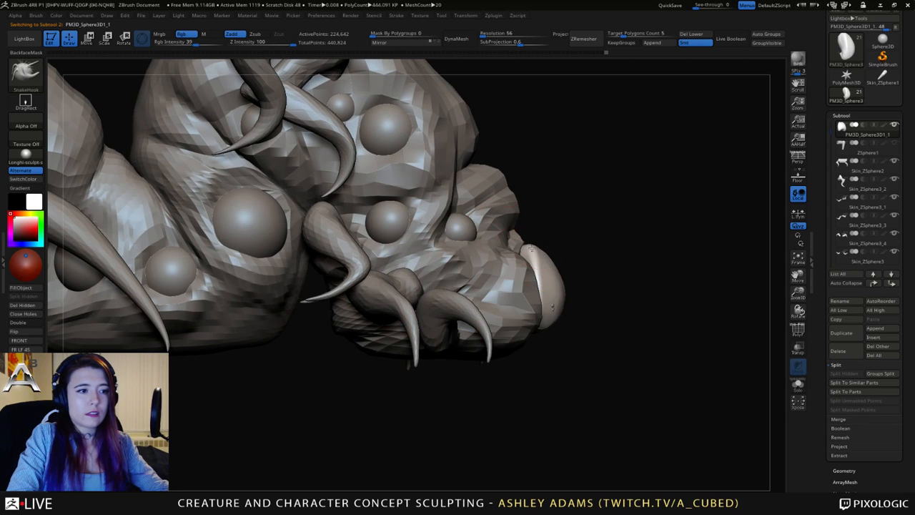
Reselect the head mesh and check its shape around the face bulb from the front and above.
right_drag(533, 258, 606, 242)
alt+click(543, 241)
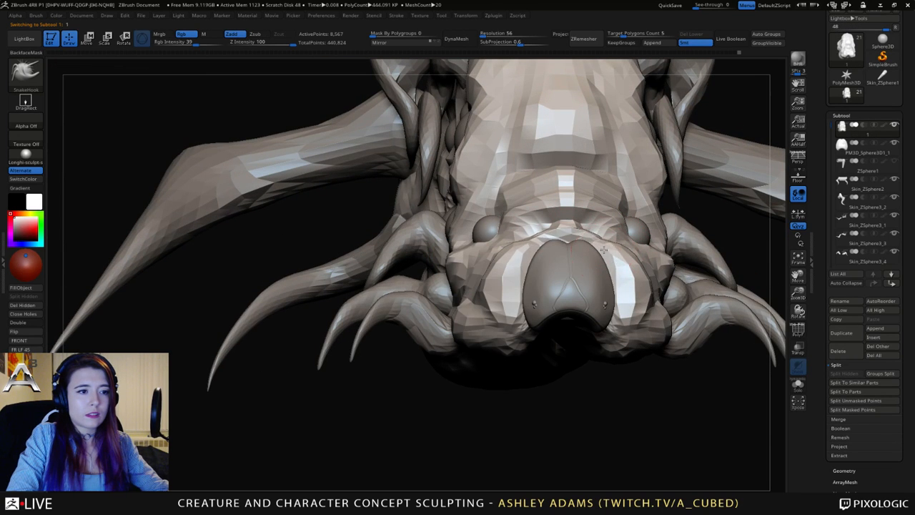
mouse_move(584, 236)
right_down()
mouse_move(513, 259)
mouse_move(614, 279)
right_up()
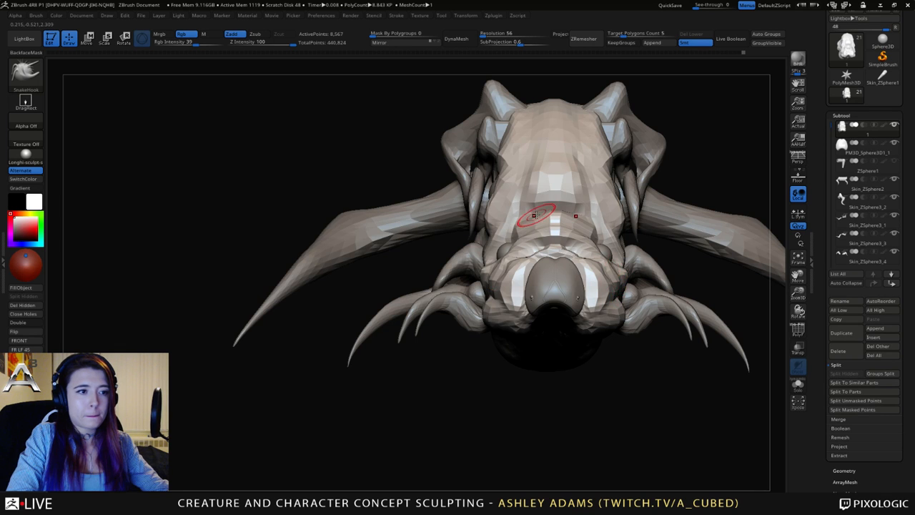
right_drag(535, 215, 464, 254)
Duplicate the lower hind leg pair and set a smaller copy further forward against the abdomen.
alt+click(532, 268)
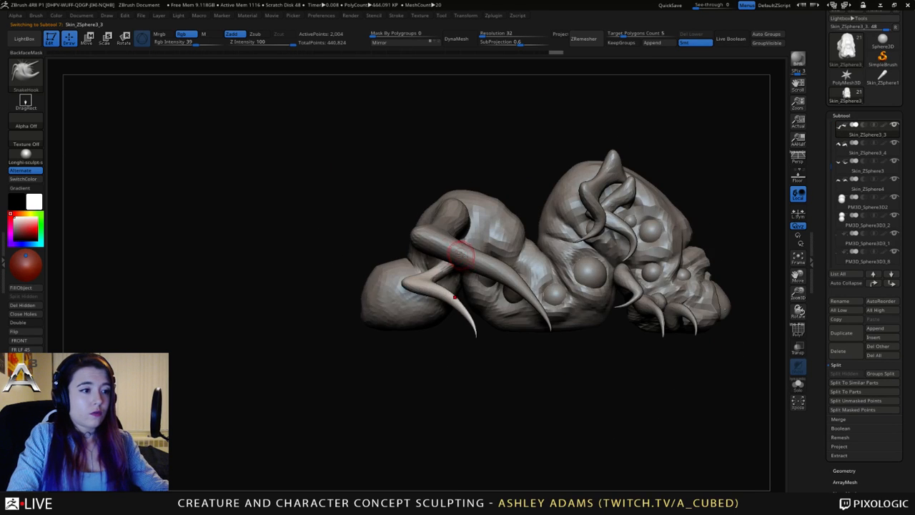
alt+click(618, 166)
key(w)
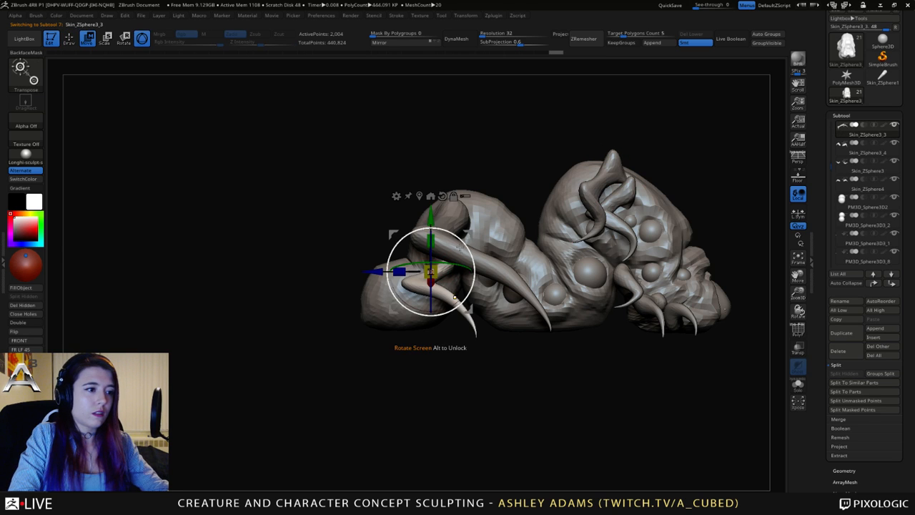
alt+click(444, 272)
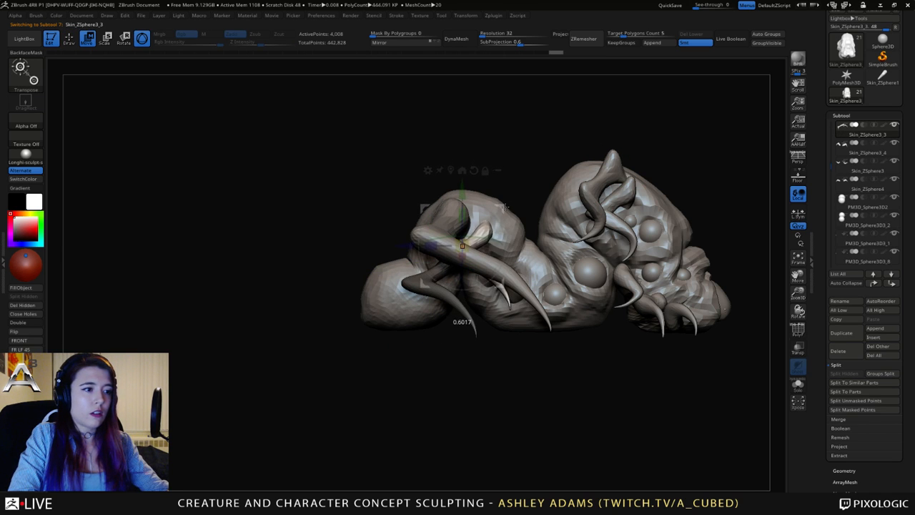
right_drag(515, 205, 542, 286)
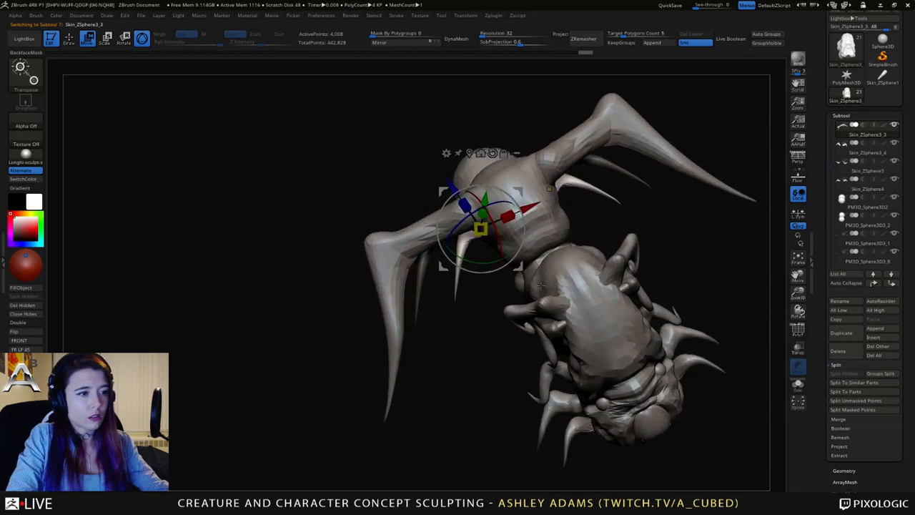
Rotate the small leg copy so its tip points downward and raise it above the large hind leg.
drag(481, 228, 502, 200)
right_drag(502, 199, 604, 170)
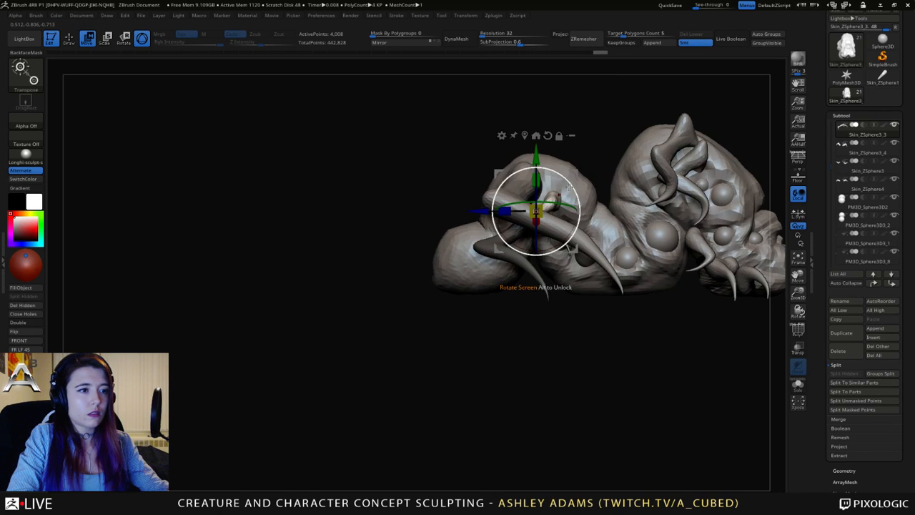
mouse_move(570, 196)
mouse_down()
mouse_move(558, 215)
mouse_move(561, 192)
mouse_up()
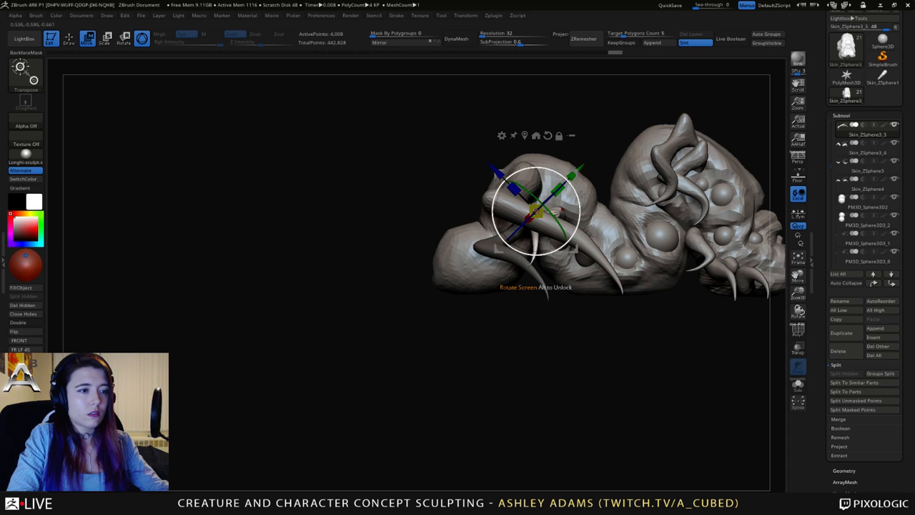
drag(578, 174, 578, 145)
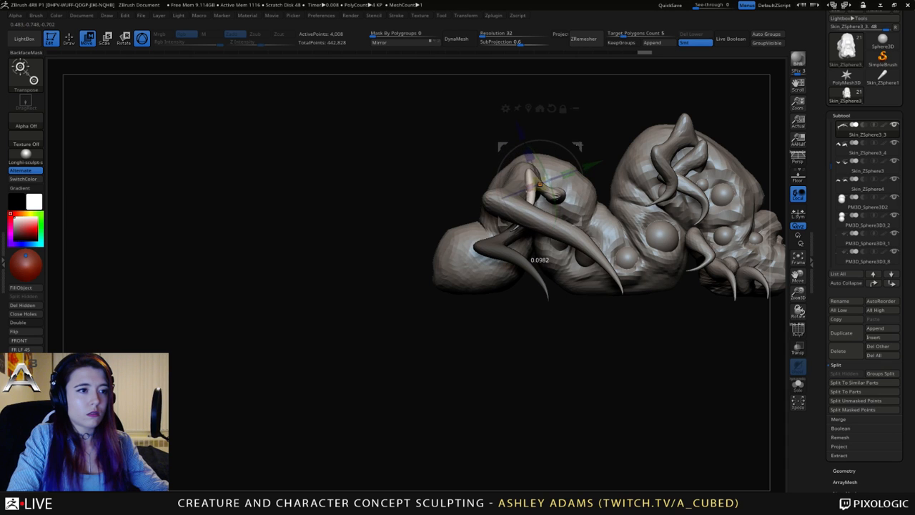
key(q)
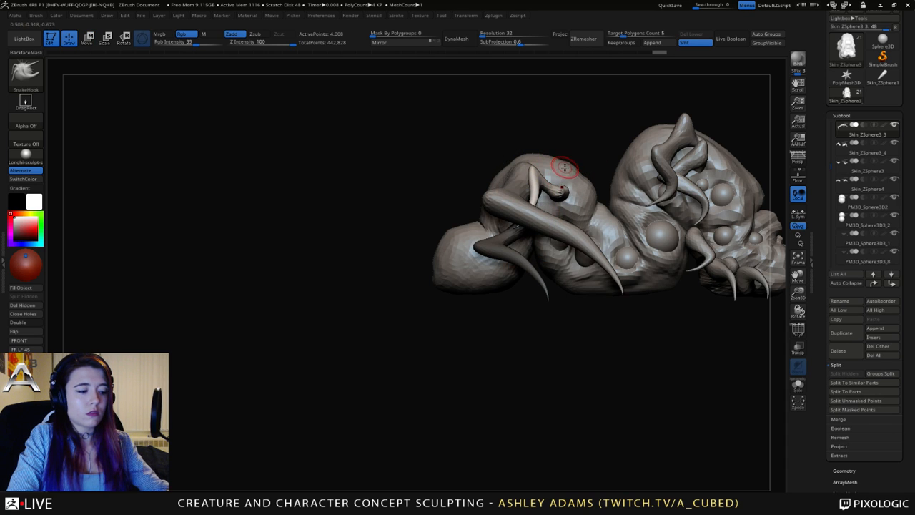
Shift the small leg pair inward so its base sits against the abdomen when seen from above.
key(e)
right_drag(581, 161, 581, 248)
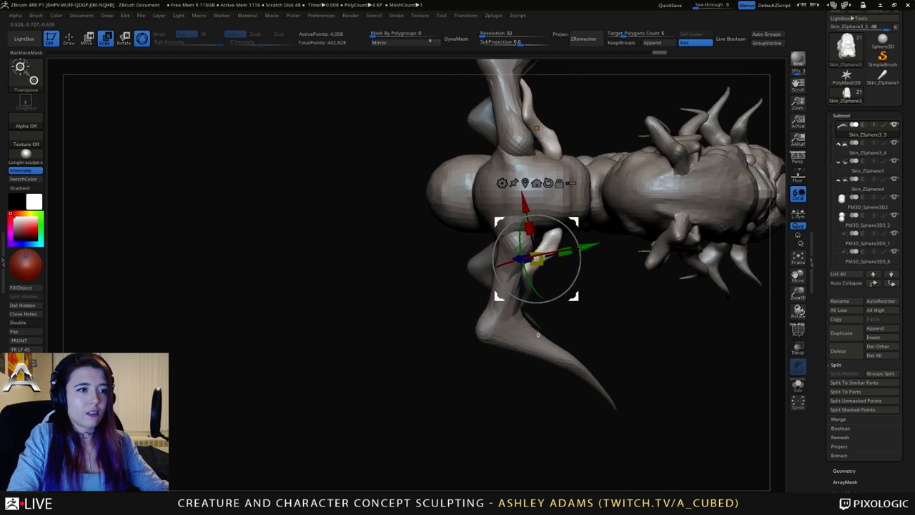
alt+right_drag(494, 288, 489, 321)
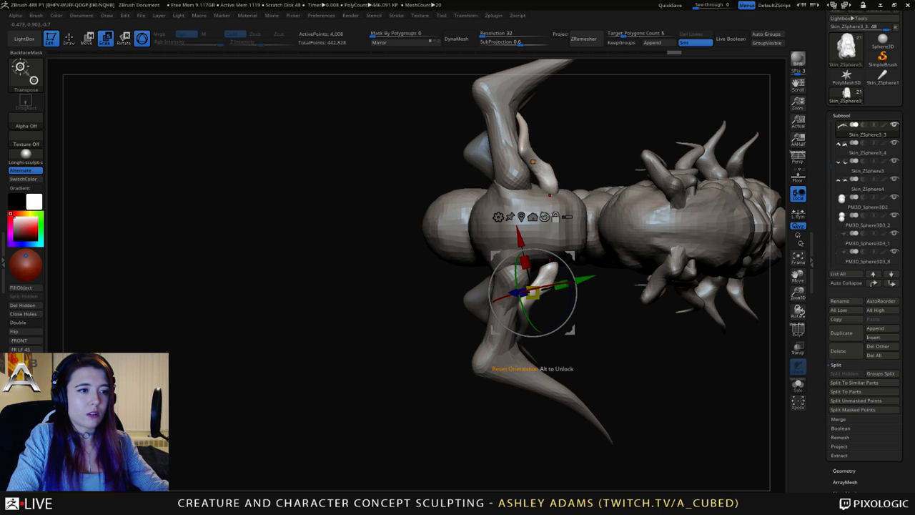
alt+drag(570, 256, 588, 224)
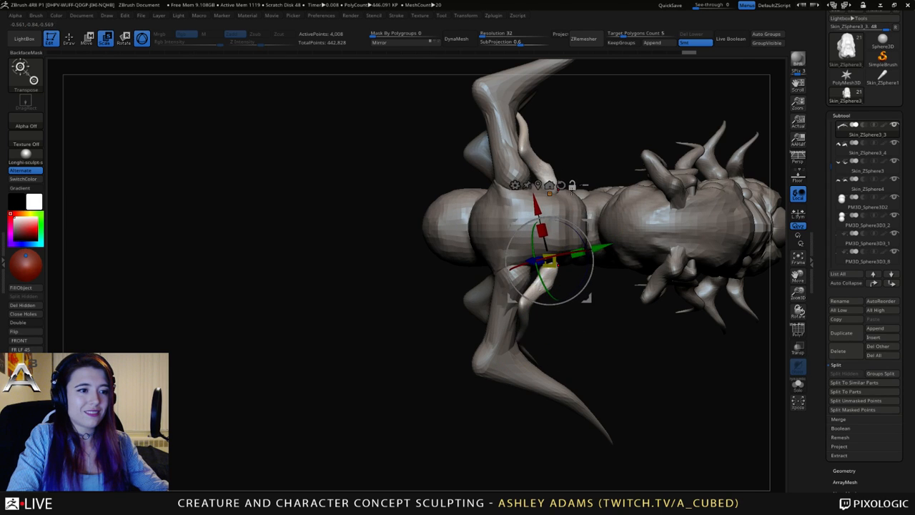
drag(584, 292, 576, 303)
key(q)
Pull the small leg pair into a longer, downward-reaching curve with the SnakeHook brush, enlarging the Draw Size as needed.
right_drag(560, 364, 530, 274)
key(space)
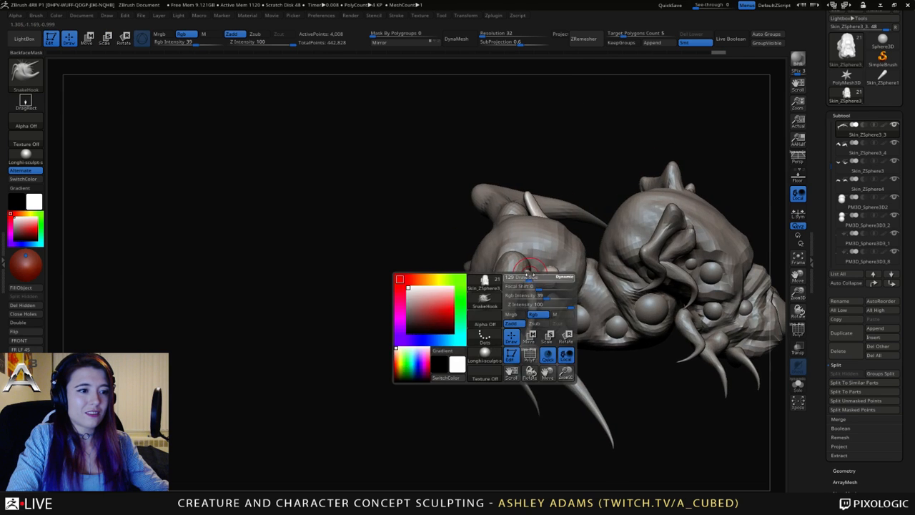
drag(530, 275, 541, 275)
shift+right_drag(541, 274, 525, 266)
mouse_move(520, 292)
mouse_down()
mouse_move(494, 322)
mouse_move(502, 336)
mouse_move(492, 337)
mouse_move(520, 288)
mouse_move(484, 338)
mouse_up()
drag(470, 307, 565, 297)
key(space)
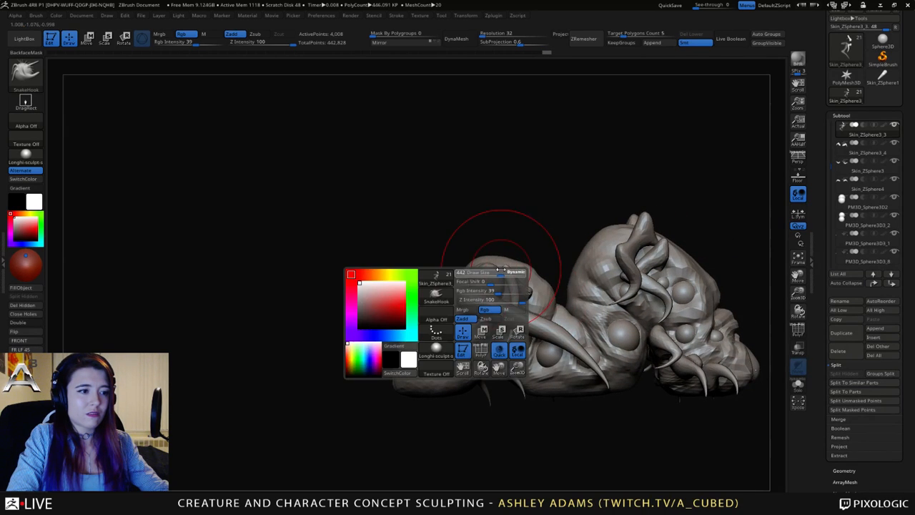
mouse_move(511, 276)
mouse_down()
mouse_move(533, 291)
mouse_move(549, 282)
mouse_up()
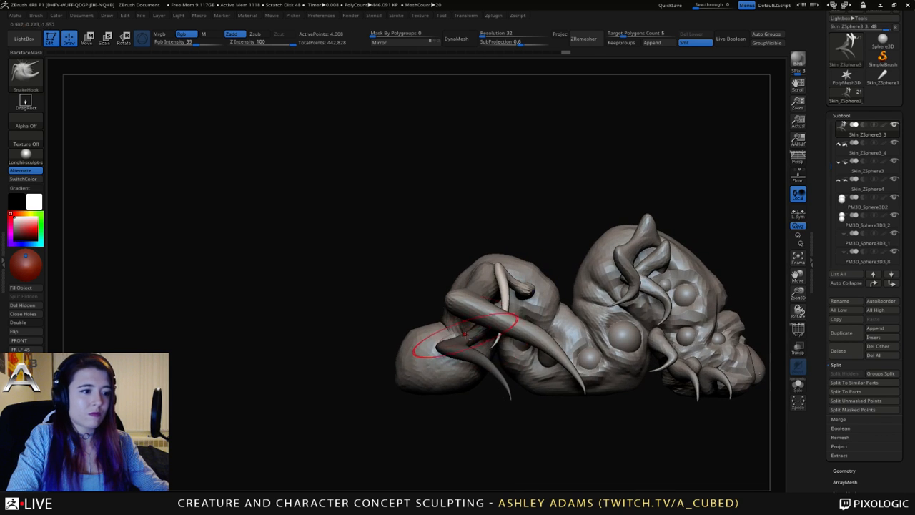
Split the masked small leg pair from the lower hind leg pair, and make the lower hind legs the active subtool.
click(882, 410)
drag(405, 294, 438, 304)
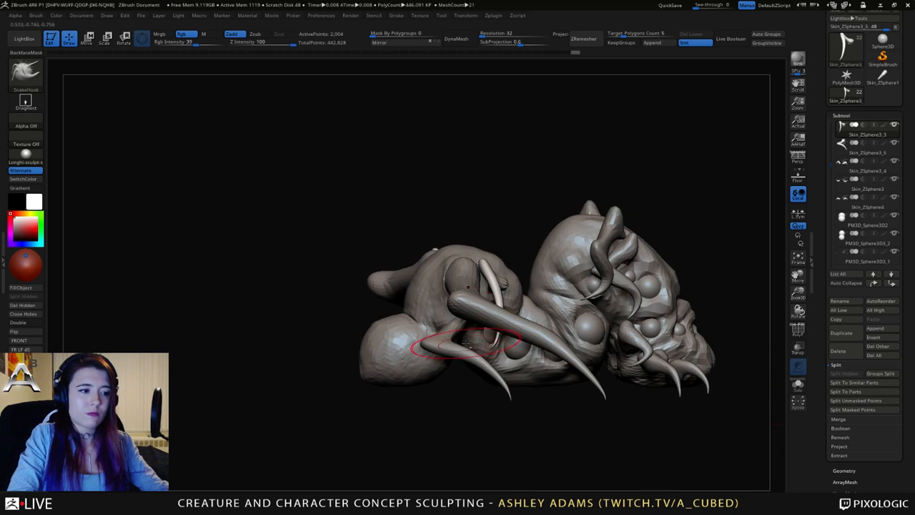
alt+click(441, 334)
Reshape the bases of the lower hind leg pair where they meet the abdomen with the SnakeHook brush.
right_drag(441, 334, 462, 343)
right_click(436, 347)
right_drag(526, 365, 463, 352)
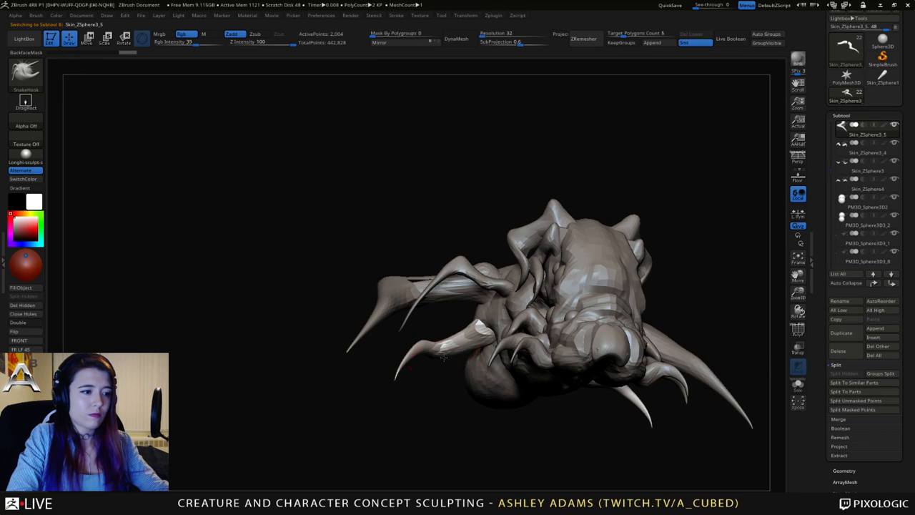
mouse_move(454, 334)
right_down()
mouse_move(494, 336)
mouse_move(457, 335)
mouse_move(477, 333)
right_up()
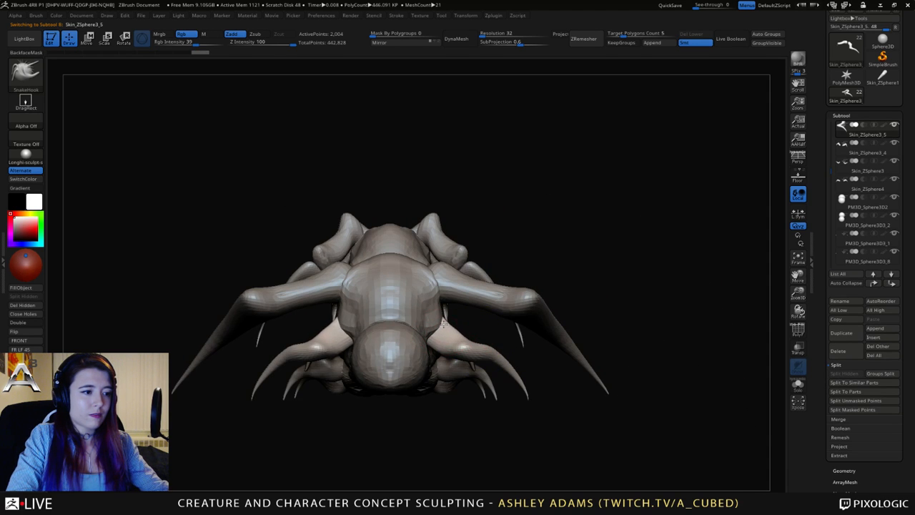
right_click(444, 331)
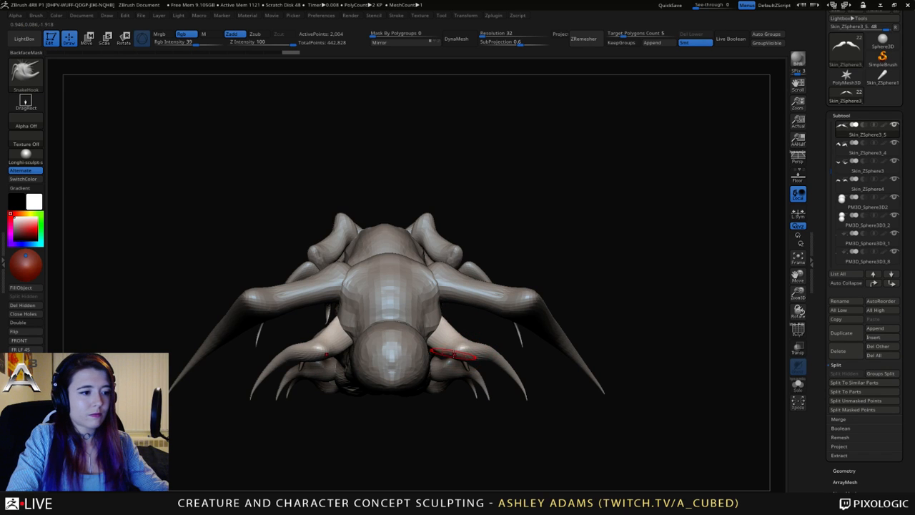
mouse_move(434, 349)
right_down()
mouse_move(456, 357)
mouse_move(462, 307)
mouse_move(513, 319)
mouse_move(509, 269)
right_up()
Select the small leg pair, tuck its base against the abdomen, and switch to the ClayBuildup brush.
alt+click(513, 320)
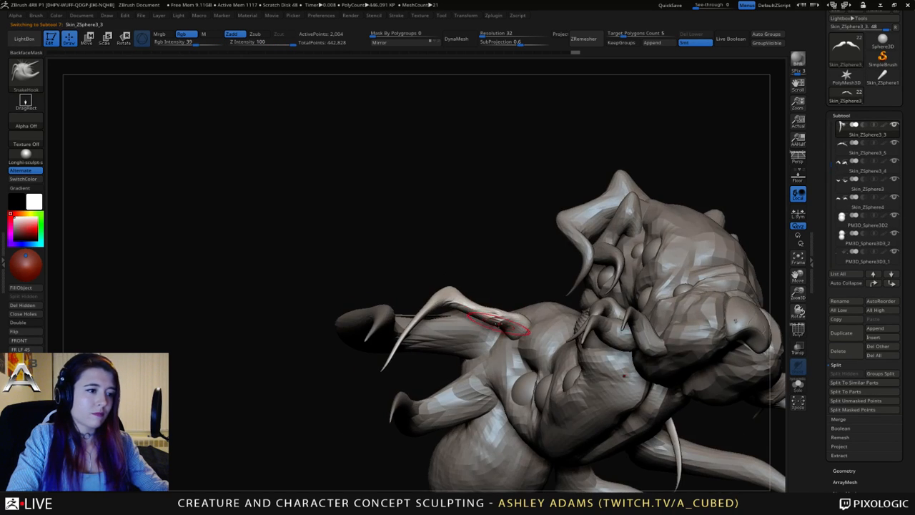
mouse_move(511, 327)
right_down()
mouse_move(509, 359)
mouse_move(458, 315)
mouse_move(491, 304)
right_up()
key(b)
key(c)
key(b)
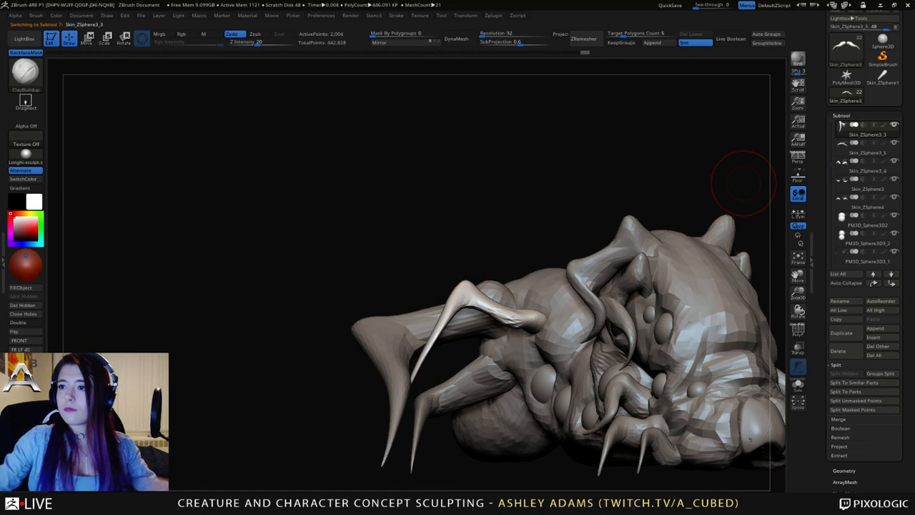
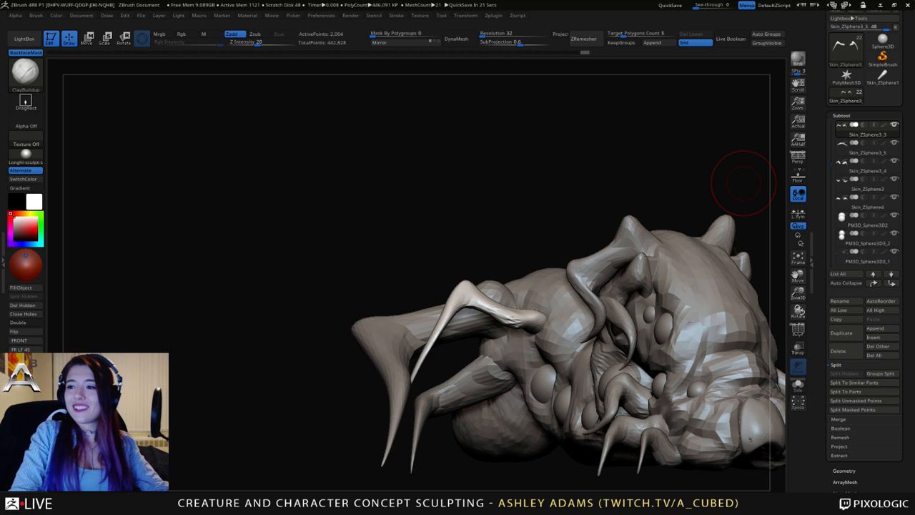
Select the body and carve creases into the abdomen near the leg bases with DamStandard, adjusting the Draw Size.
mouse_move(744, 183)
mouse_down()
mouse_move(582, 276)
mouse_move(542, 184)
mouse_move(613, 255)
mouse_move(531, 238)
mouse_move(536, 251)
mouse_move(458, 203)
mouse_move(475, 221)
mouse_up()
key(space)
key(b)
key(d)
key(s)
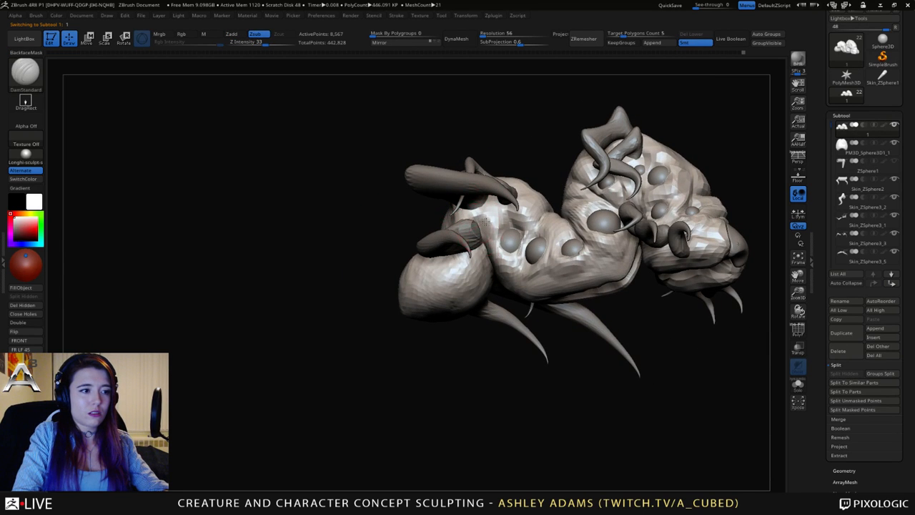
right_drag(482, 231, 491, 223)
key(space)
mouse_move(499, 214)
mouse_down()
mouse_move(488, 197)
mouse_move(494, 233)
mouse_move(488, 189)
mouse_up()
Pull the abdomen surface out into a collar around the large hind leg base with the SnakeHook brush.
mouse_move(487, 187)
right_down()
mouse_move(462, 228)
mouse_move(468, 234)
mouse_move(459, 232)
right_up()
key(b)
key(s)
key(h)
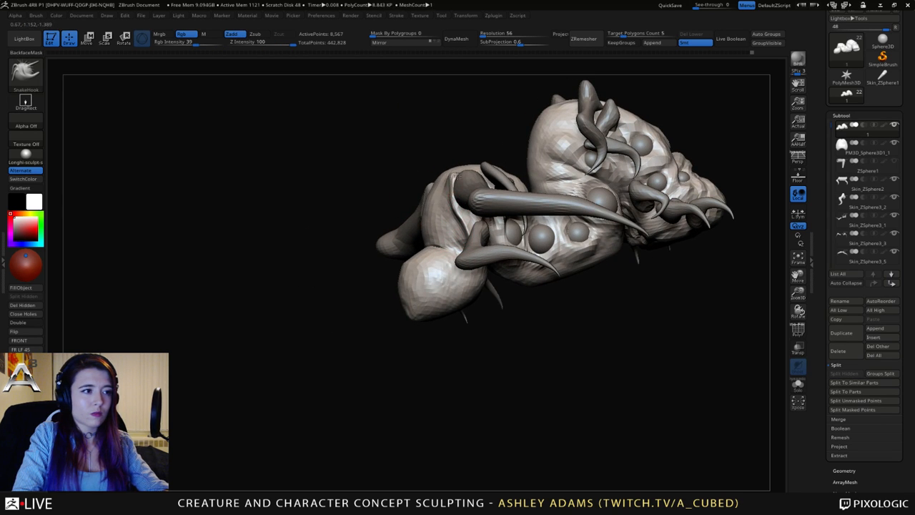
right_drag(453, 178, 455, 219)
right_drag(472, 165, 478, 171)
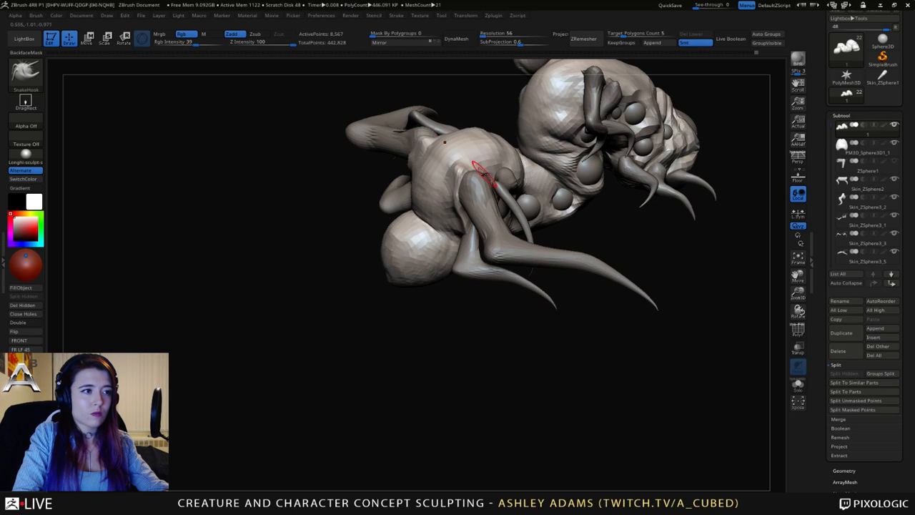
Raise the abdomen rim over the top of the large hind leg joint with the SnakeHook brush.
key(b)
key(c)
key(b)
key(b)
key(s)
key(h)
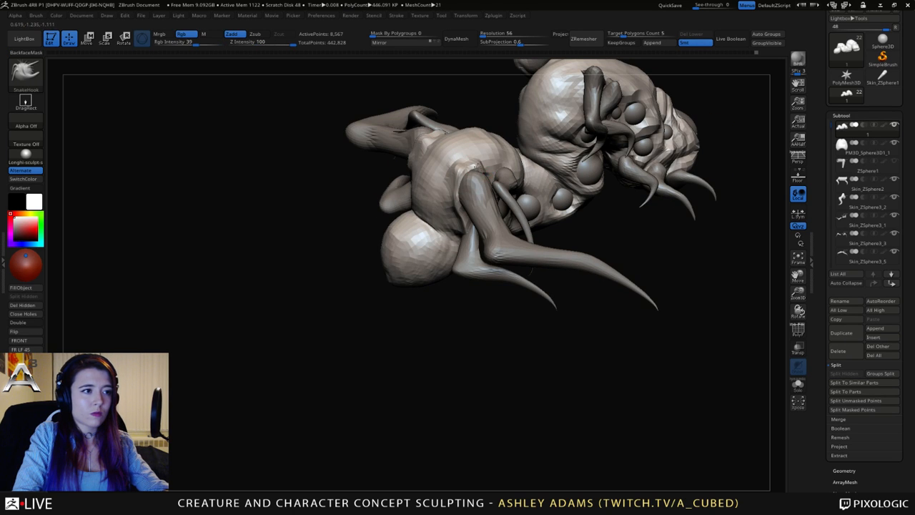
mouse_move(478, 169)
right_down()
mouse_move(466, 164)
mouse_move(499, 168)
mouse_move(470, 180)
mouse_move(515, 176)
mouse_move(521, 189)
right_up()
Carve creases around the side spheres along the lower body with the DamStandard brush.
key(b)
key(d)
key(s)
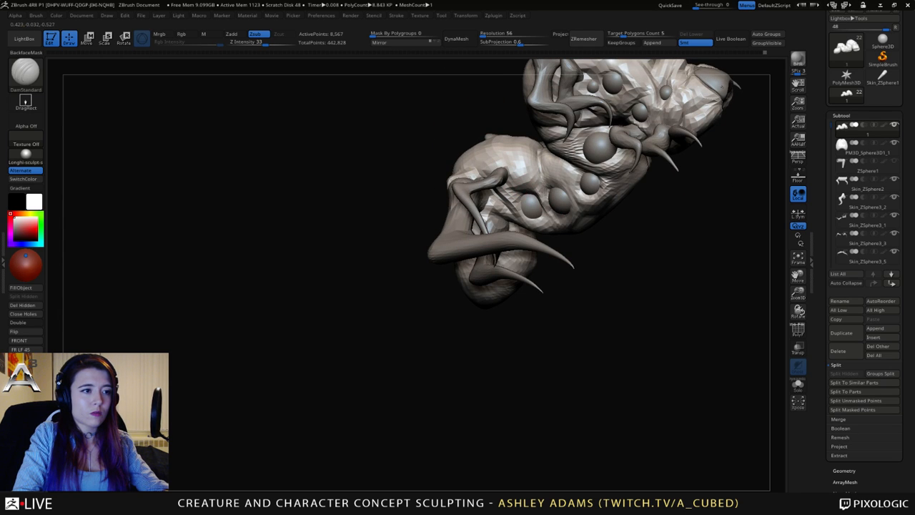
right_drag(545, 192, 561, 172)
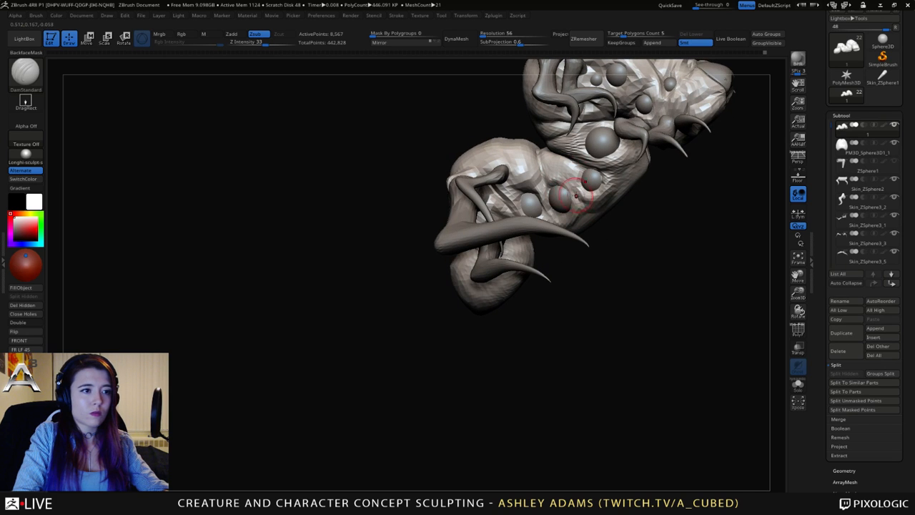
mouse_move(601, 209)
right_down()
mouse_move(558, 175)
mouse_move(558, 157)
mouse_move(576, 143)
mouse_move(595, 148)
mouse_move(574, 147)
mouse_move(578, 167)
mouse_move(537, 194)
mouse_move(532, 223)
mouse_move(635, 266)
mouse_move(615, 300)
right_up()
Adjust the body contour beneath the hind legs with the SnakeHook brush.
key(b)
key(s)
key(h)
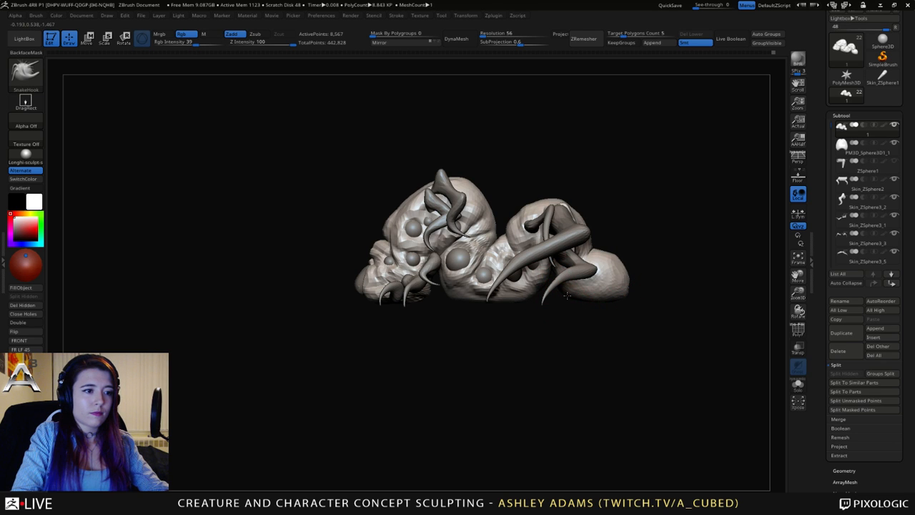
drag(552, 276, 554, 272)
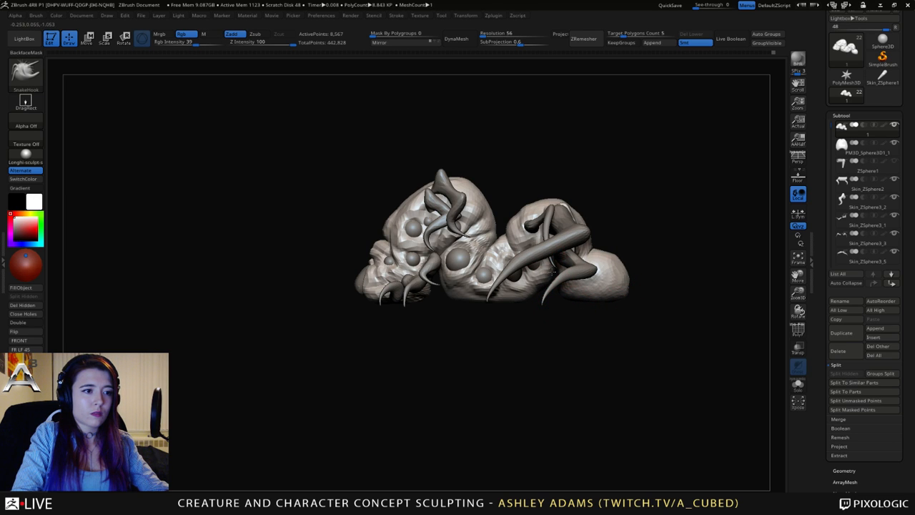
mouse_move(553, 264)
right_down()
mouse_move(545, 297)
mouse_move(577, 301)
right_up()
Extend the central groove along the rear underside of the body with the DamStandard brush.
key(b)
key(d)
key(s)
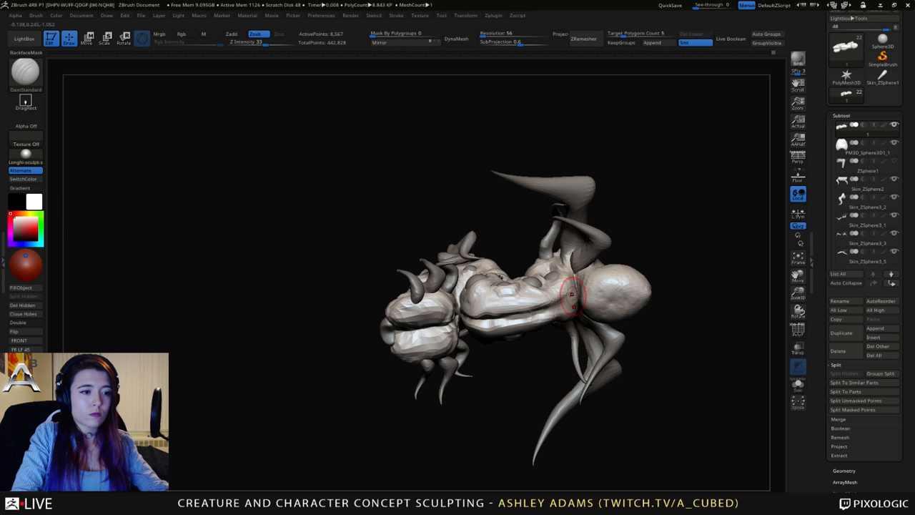
right_drag(572, 296, 563, 304)
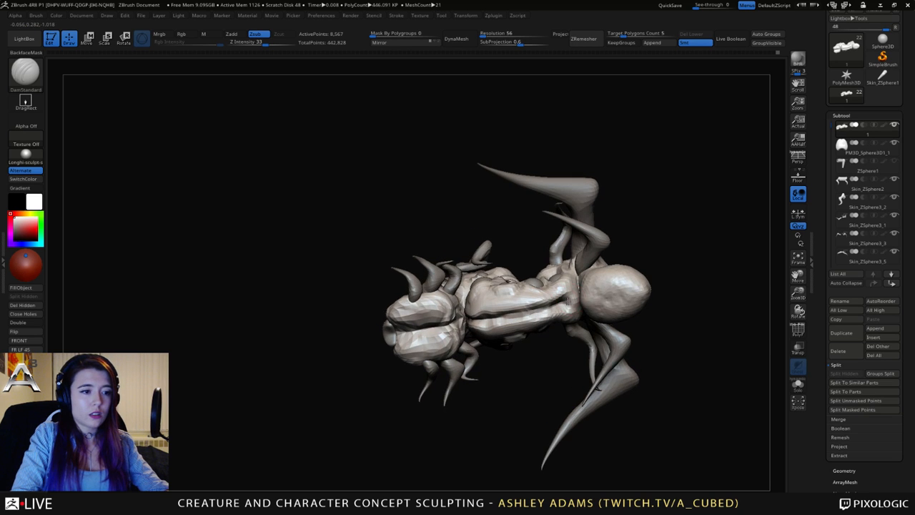
drag(551, 309, 513, 316)
mouse_move(527, 313)
right_down()
mouse_move(541, 347)
mouse_move(430, 286)
mouse_move(480, 255)
mouse_move(449, 315)
mouse_move(460, 296)
mouse_move(451, 294)
right_up()
Switch back to SnakeHook and examine the creature's overall silhouette from the side and three-quarter views.
key(b)
key(s)
key(h)
right_click(387, 296)
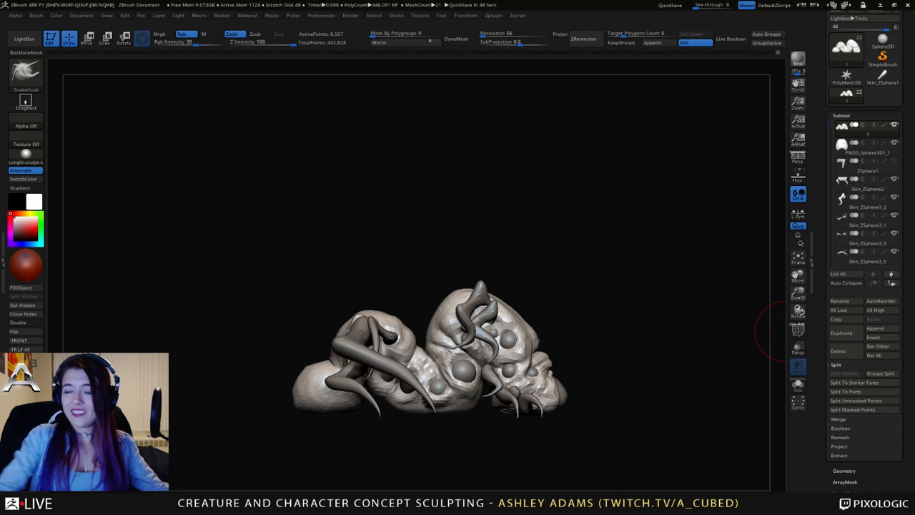
mouse_move(783, 331)
mouse_down()
mouse_move(605, 304)
mouse_move(648, 280)
mouse_move(629, 289)
mouse_up()
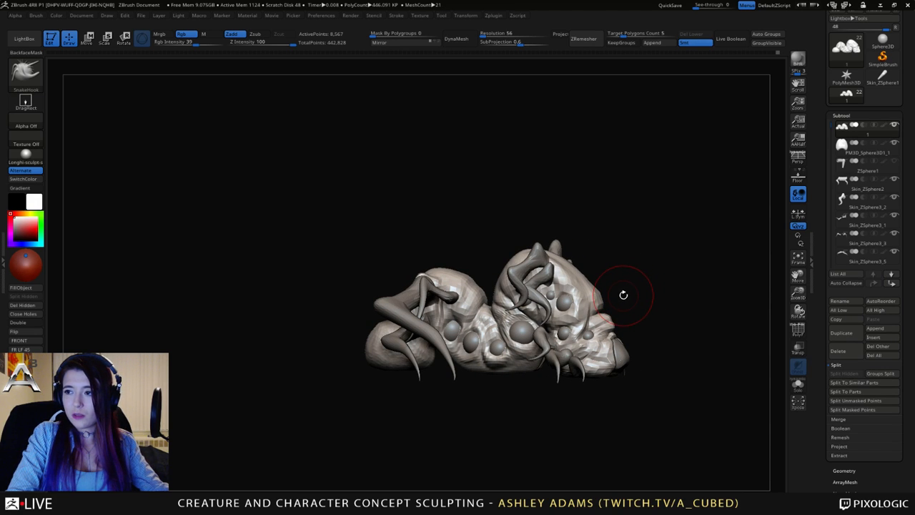
drag(623, 293, 447, 284)
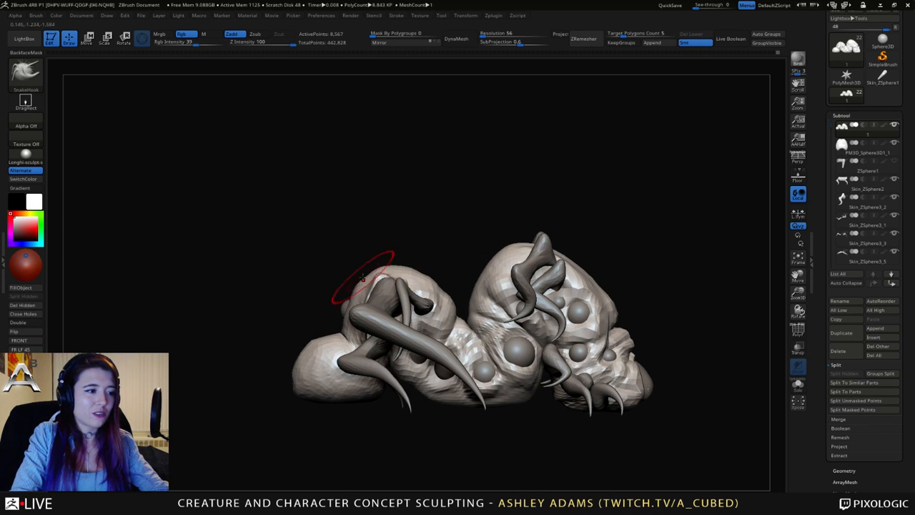
right_drag(364, 276, 470, 274)
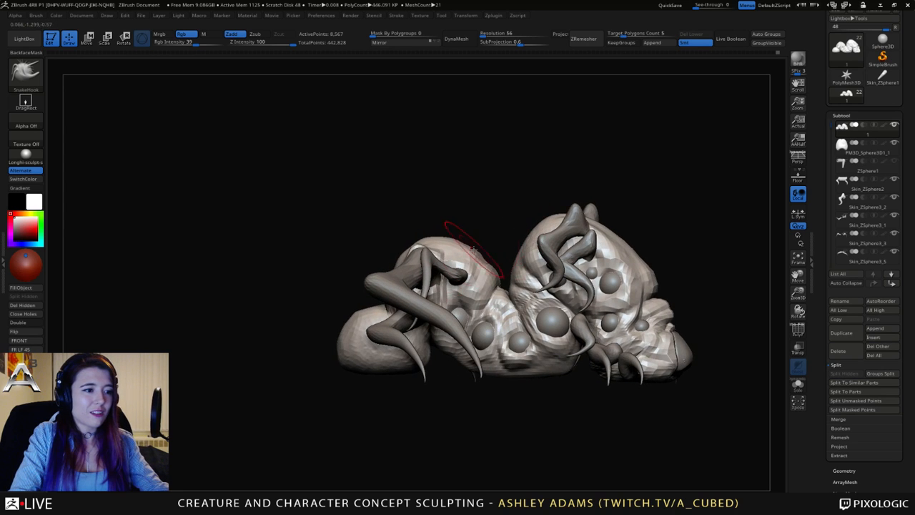
right_drag(450, 227, 536, 250)
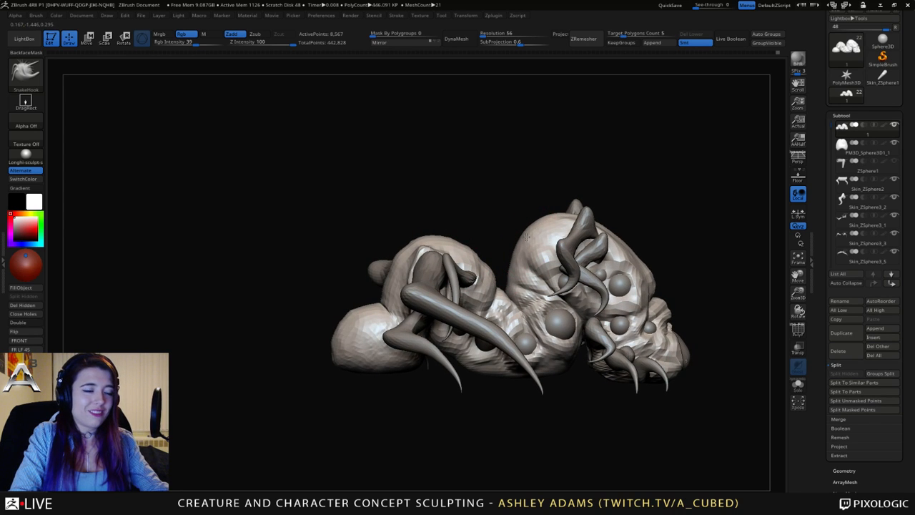
mouse_move(541, 210)
right_down()
mouse_move(605, 208)
mouse_move(586, 241)
mouse_move(562, 221)
mouse_move(593, 246)
mouse_move(593, 214)
mouse_move(582, 208)
right_up()
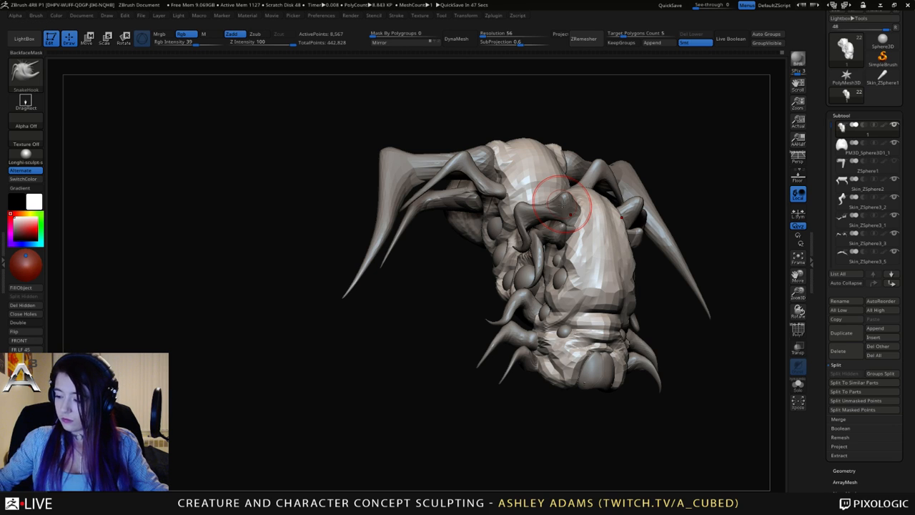
Pull the abdomen outward over the large hind leg bases with a larger SnakeHook brush, checking both sides and the front.
mouse_move(603, 327)
right_down()
mouse_move(598, 250)
mouse_move(625, 274)
mouse_move(622, 245)
right_up()
key(space)
drag(624, 244, 639, 246)
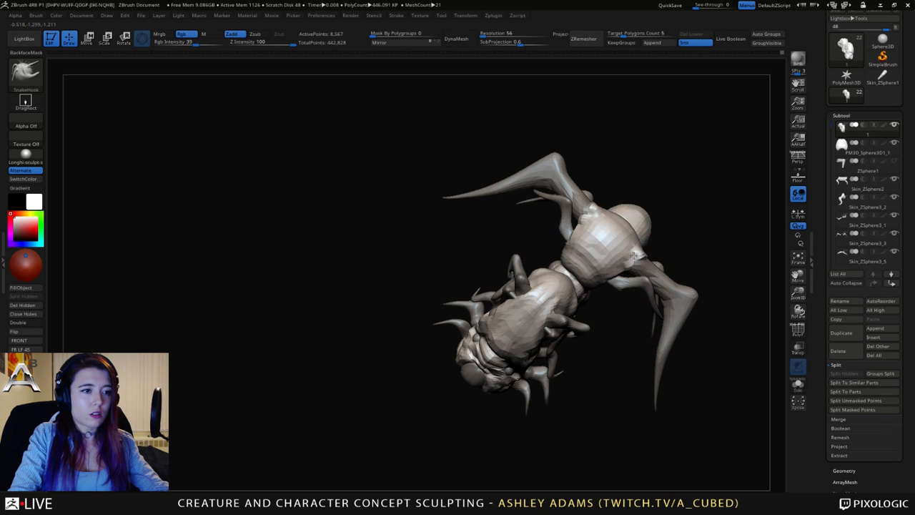
mouse_move(617, 266)
right_down()
mouse_move(574, 213)
mouse_move(631, 262)
mouse_move(646, 257)
mouse_move(679, 308)
mouse_move(741, 301)
right_up()
right_drag(658, 303, 674, 266)
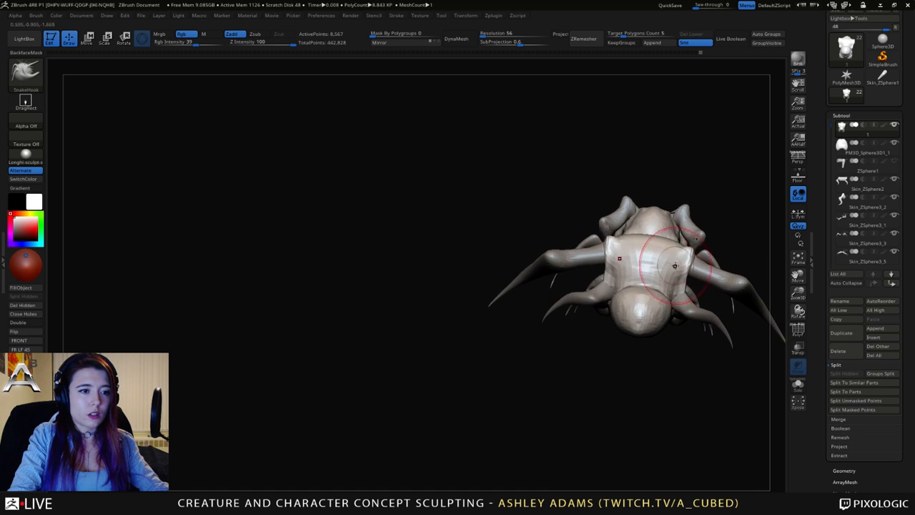
right_click(611, 280)
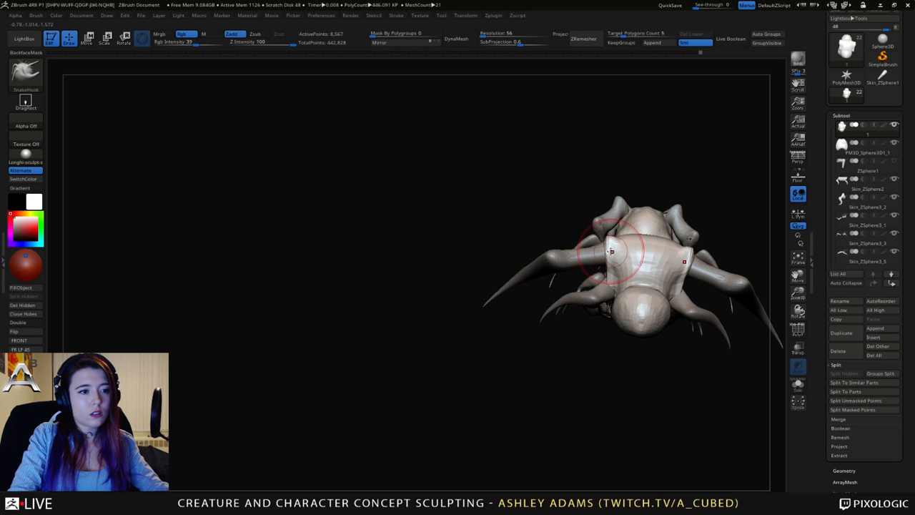
mouse_move(600, 243)
right_down()
mouse_move(665, 239)
mouse_move(594, 228)
mouse_move(621, 238)
mouse_move(593, 241)
right_up()
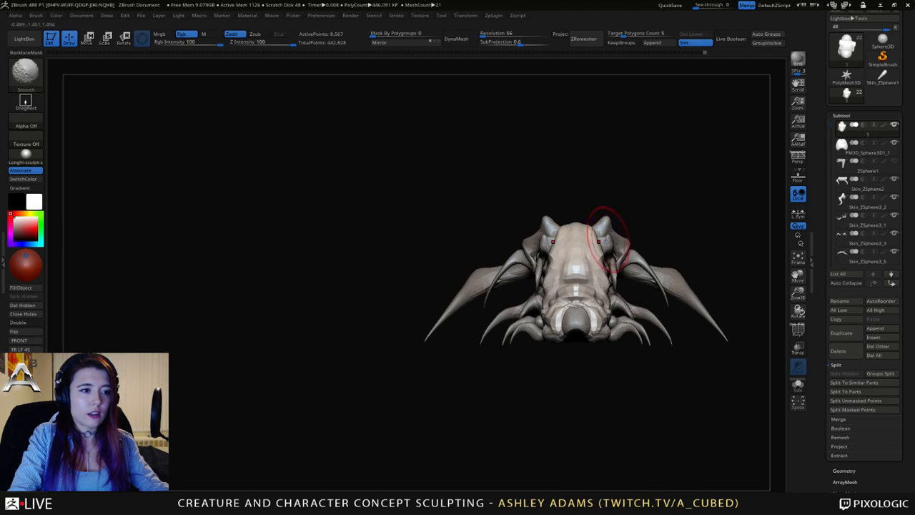
Select the large hind leg pair, realign the unlocked gizmo to the world axes, and move the legs outward along X.
alt+click(648, 266)
key(w)
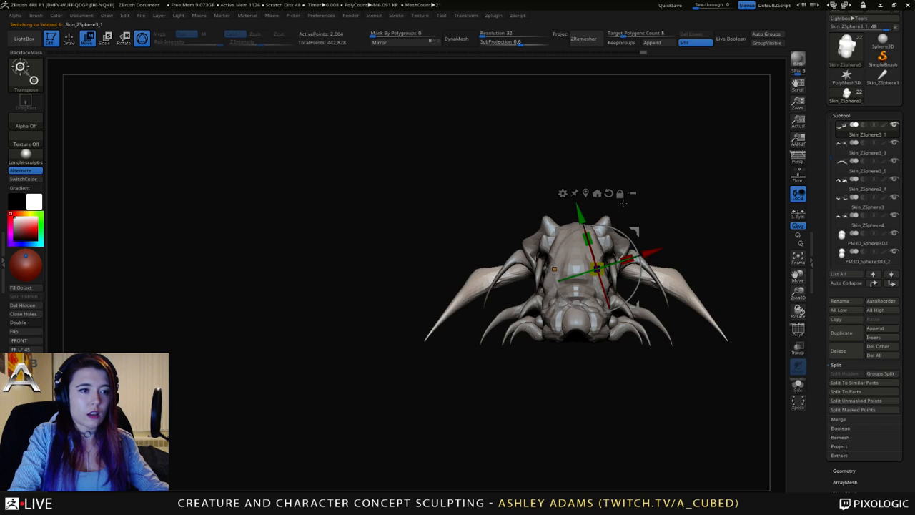
alt+click(609, 193)
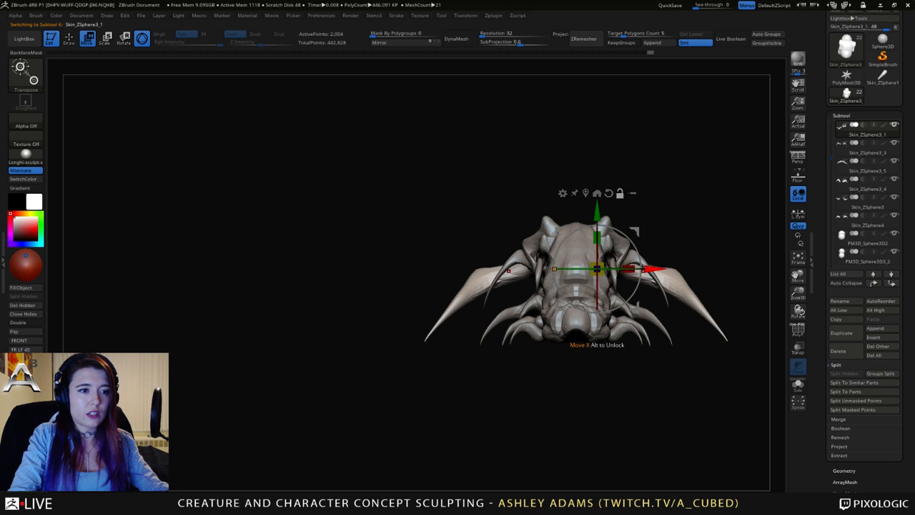
drag(648, 267, 661, 267)
key(q)
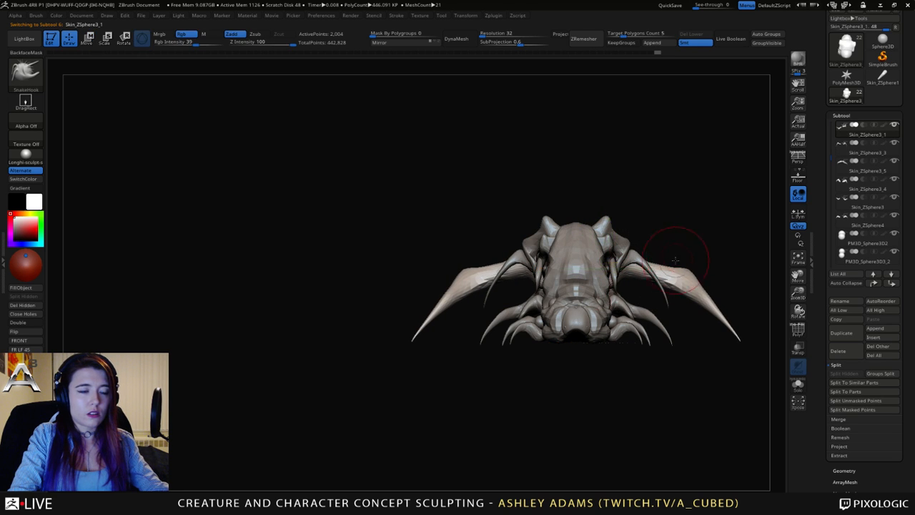
Examine how the separate leg and spike pieces attach to the body from the front, above and side.
mouse_move(698, 234)
mouse_down()
mouse_move(608, 240)
mouse_move(621, 242)
mouse_move(605, 255)
mouse_move(630, 252)
mouse_up()
right_drag(613, 258, 591, 294)
alt+click(578, 264)
mouse_move(577, 264)
right_down()
mouse_move(578, 276)
mouse_move(578, 260)
mouse_move(538, 304)
mouse_move(535, 265)
right_up()
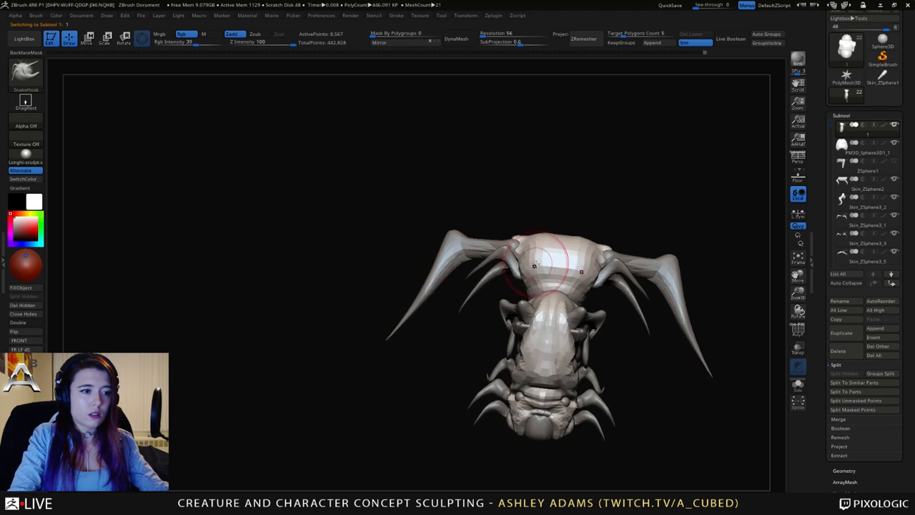
alt+click(605, 267)
mouse_move(592, 286)
right_down()
mouse_move(623, 266)
mouse_move(608, 259)
mouse_move(565, 304)
mouse_move(590, 227)
mouse_move(597, 280)
right_up()
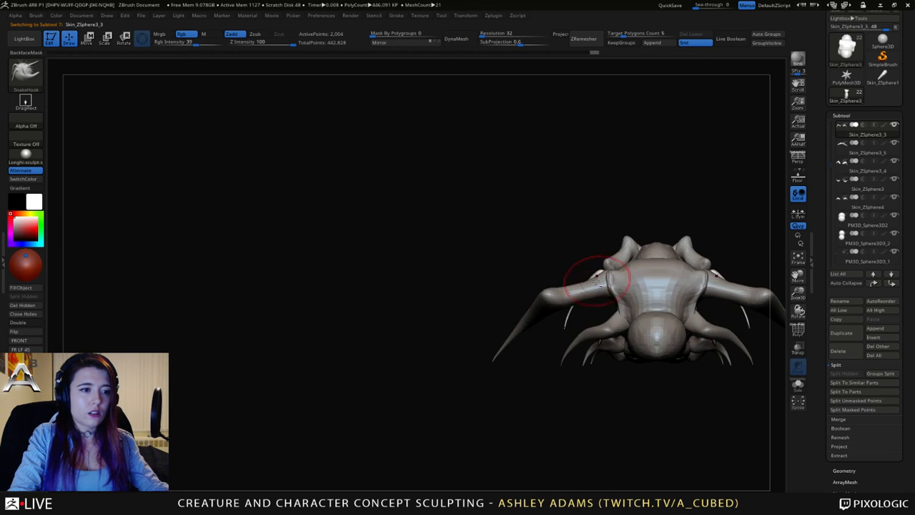
alt+click(596, 284)
key(w)
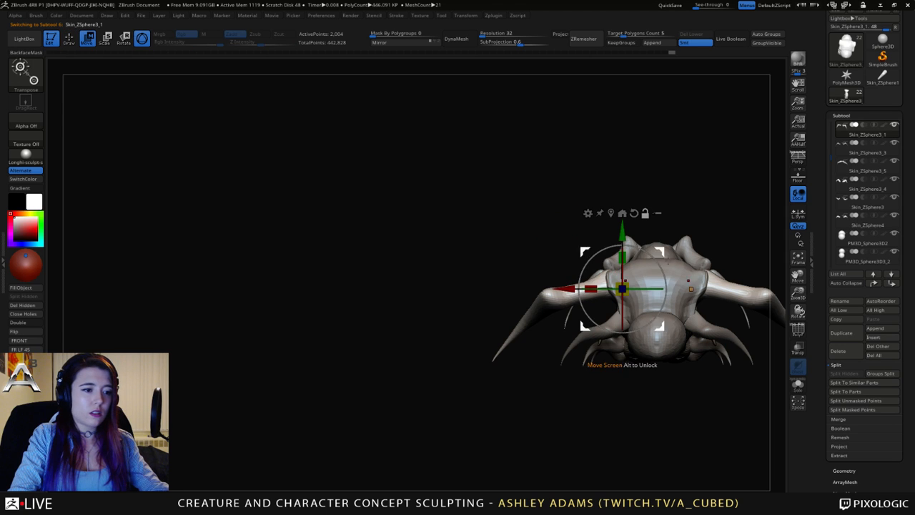
key(q)
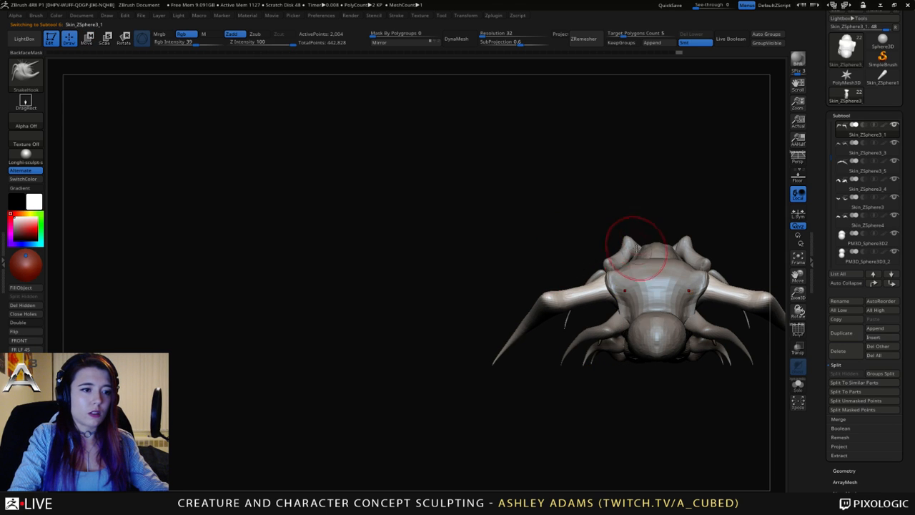
drag(614, 325, 640, 312)
alt+click(641, 311)
key(w)
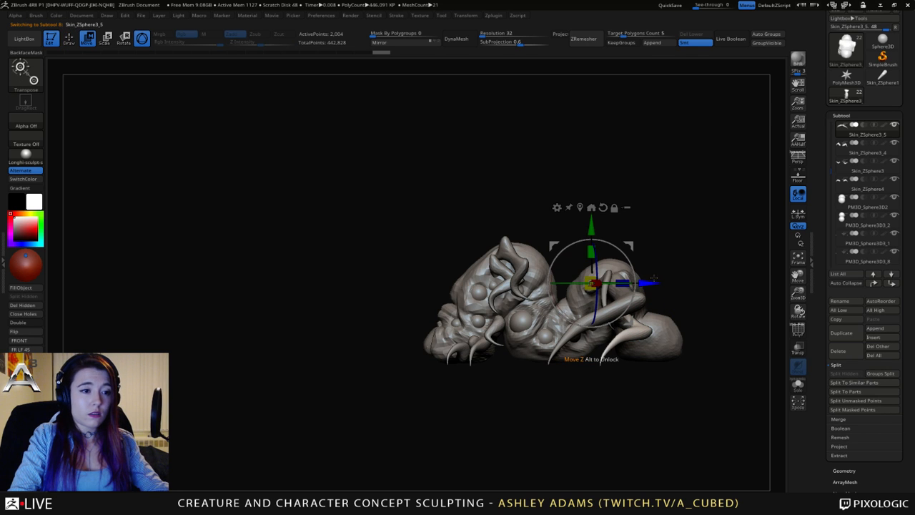
key(q)
mouse_move(472, 379)
mouse_down()
mouse_move(538, 382)
mouse_move(516, 379)
mouse_up()
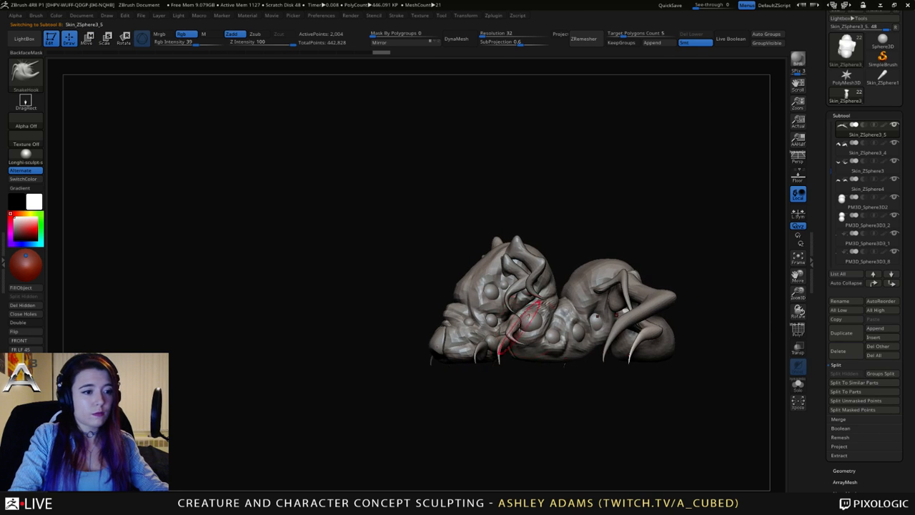
Select the creature's main body subtool and DynaMesh it at a resolution of 192.
alt+click(518, 352)
mouse_move(518, 352)
ctrl+right_down()
mouse_move(481, 389)
mouse_move(500, 319)
ctrl+right_up()
right_click(478, 390)
right_drag(501, 318, 577, 310)
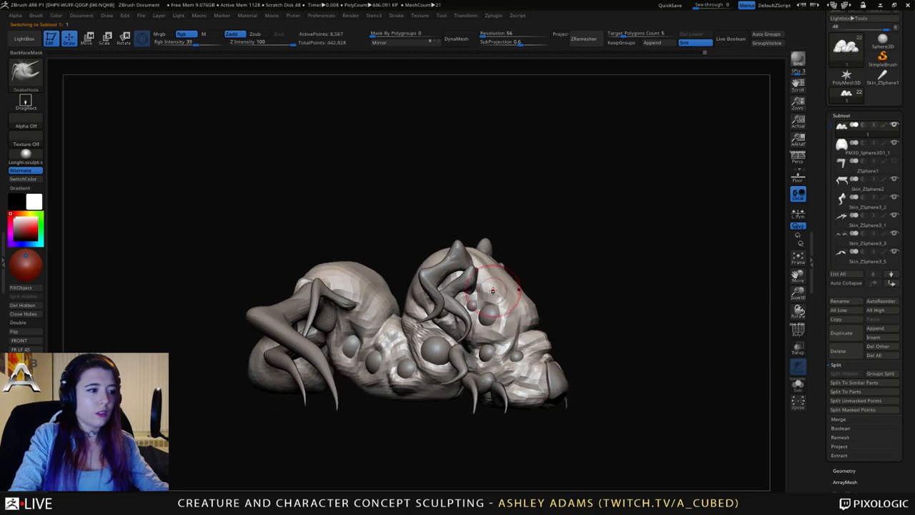
right_drag(370, 210, 435, 121)
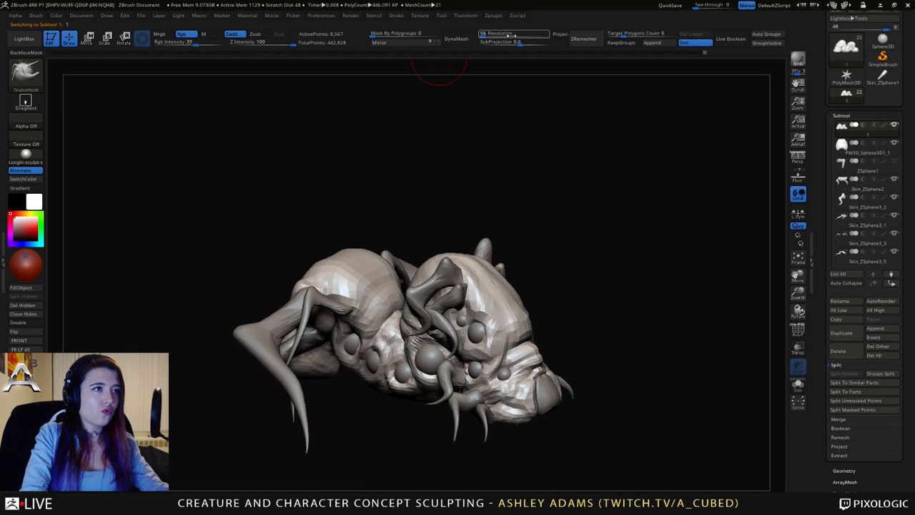
click(484, 34)
text(24)
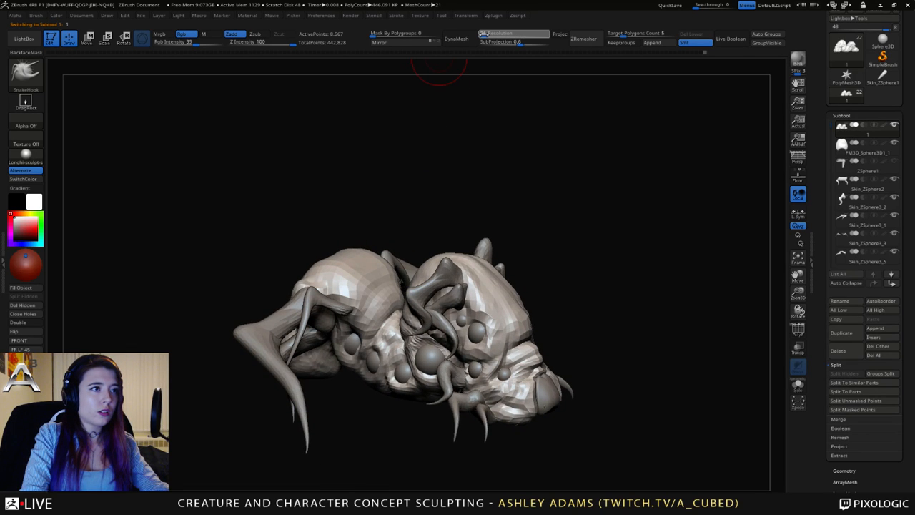
key(Return)
click(460, 49)
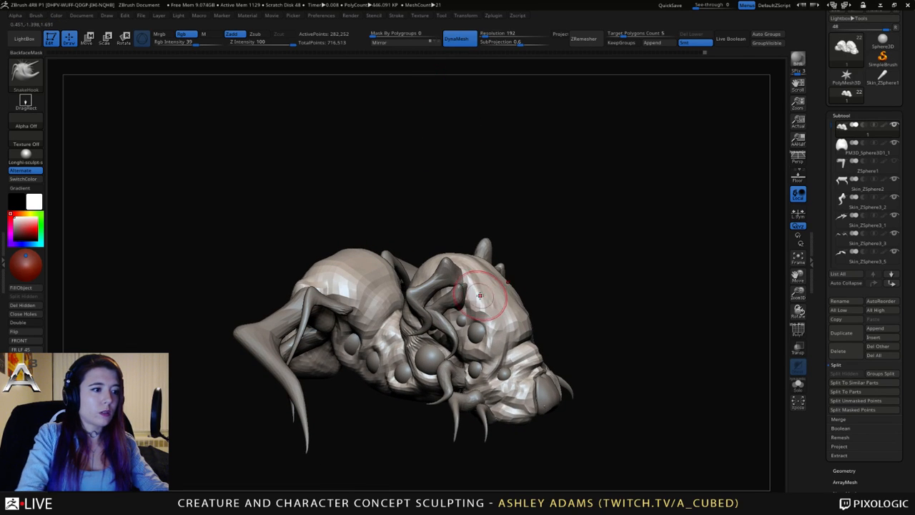
Build up the side of the forehead from the horn base toward the eyes with the ClayBuildup brush.
alt+right_drag(503, 318, 549, 244)
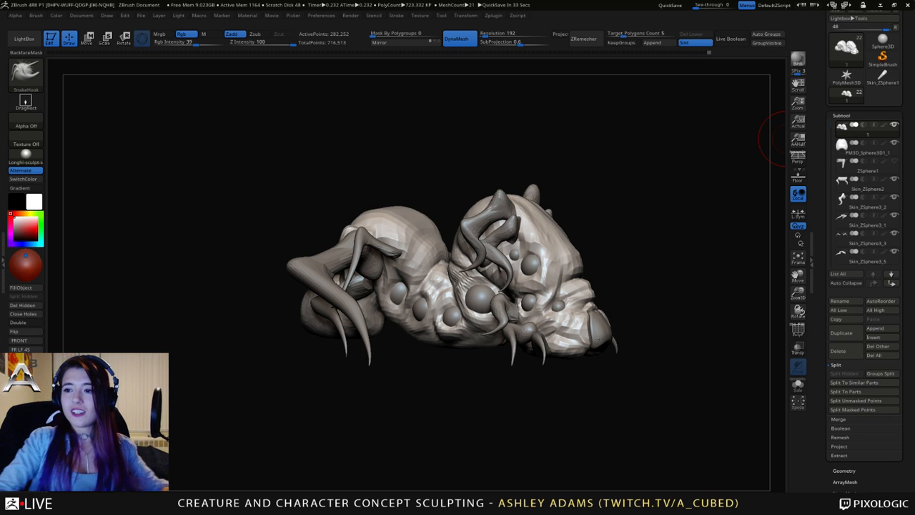
right_drag(785, 139, 686, 186)
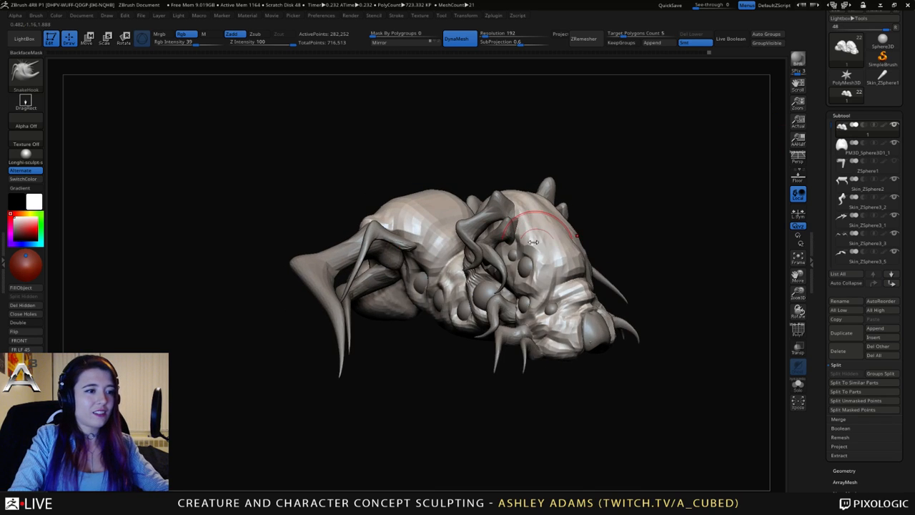
ctrl+right_drag(535, 210, 541, 207)
key(b)
key(c)
key(b)
key(space)
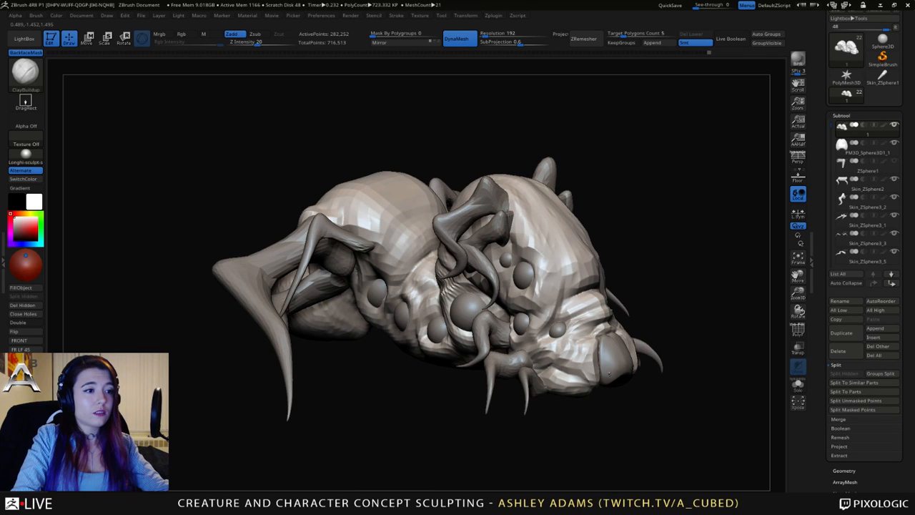
drag(510, 211, 544, 273)
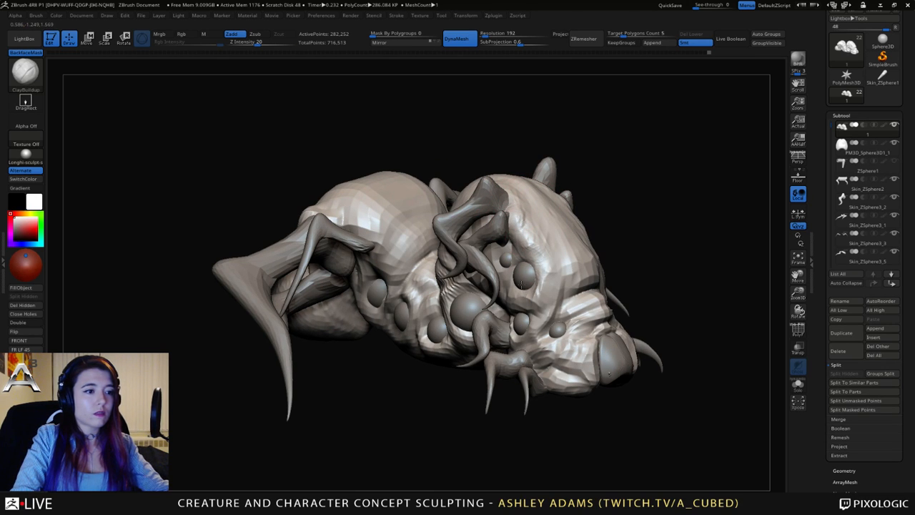
Add clay around the upper eye and across the lower forehead above the snout.
right_drag(528, 281, 533, 269)
drag(533, 269, 533, 289)
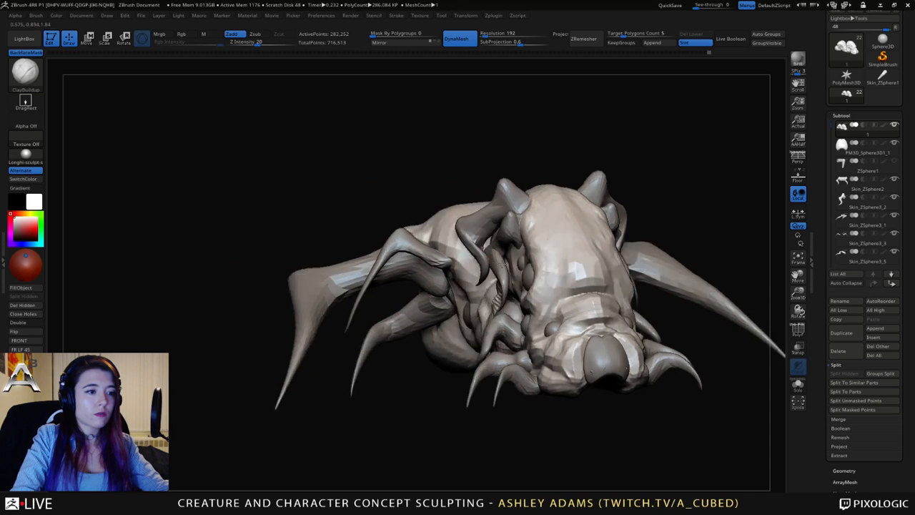
right_drag(530, 281, 541, 274)
mouse_move(541, 274)
mouse_down()
mouse_move(572, 280)
mouse_move(590, 266)
mouse_move(565, 241)
mouse_move(578, 249)
mouse_move(567, 266)
mouse_move(572, 295)
mouse_up()
right_drag(570, 296, 569, 303)
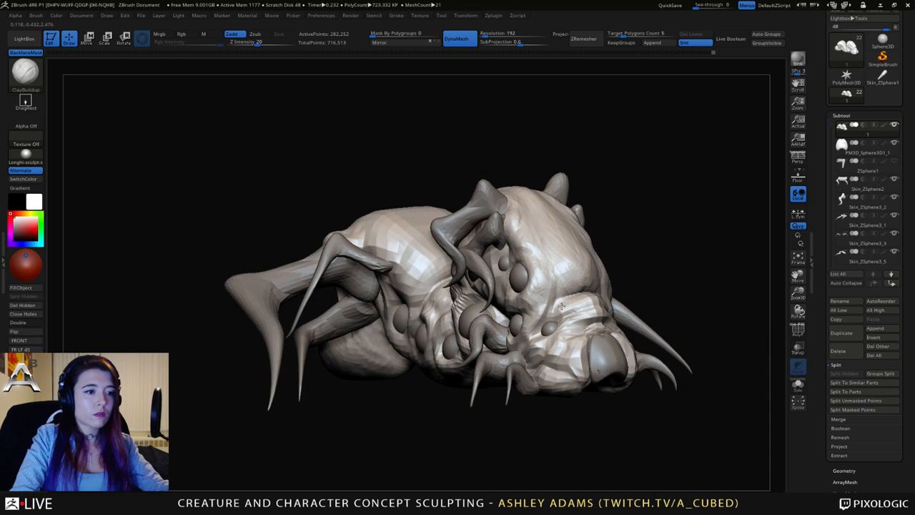
Carve the crease between the forehead and the snout folds with the DamStandard brush.
key(b)
key(d)
key(s)
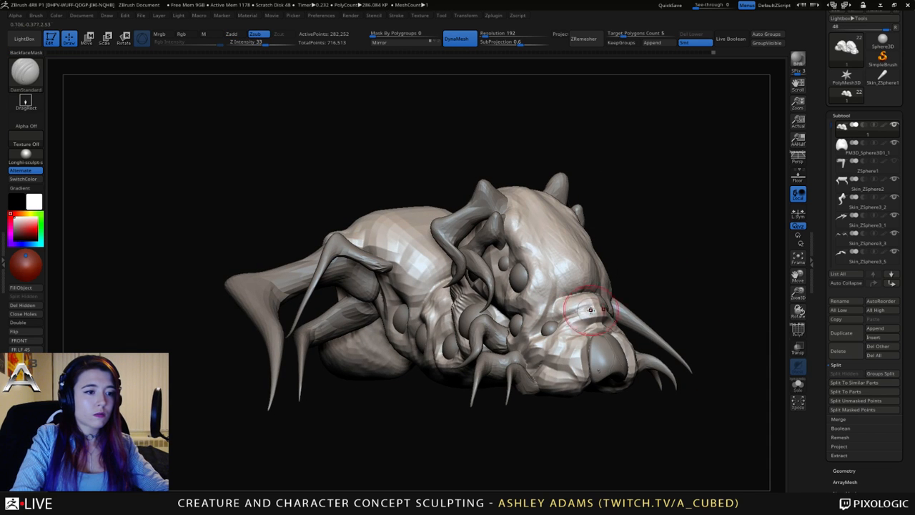
mouse_move(583, 309)
right_down()
mouse_move(608, 311)
mouse_move(618, 283)
right_up()
Thicken the lower edge of the forehead with ClayBuildup strokes above the crease.
key(b)
key(c)
key(b)
key(space)
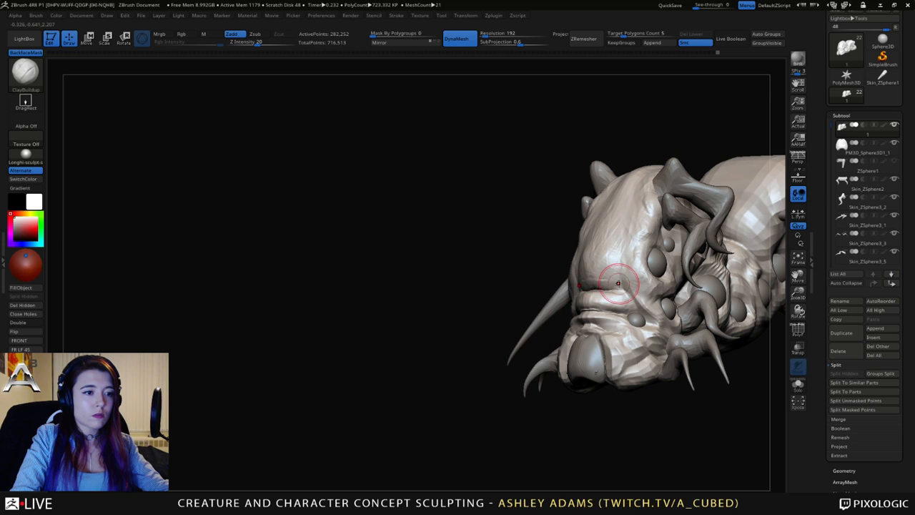
Sharpen and deepen the crease beneath the forehead with the DamStandard brush.
key(b)
key(d)
key(s)
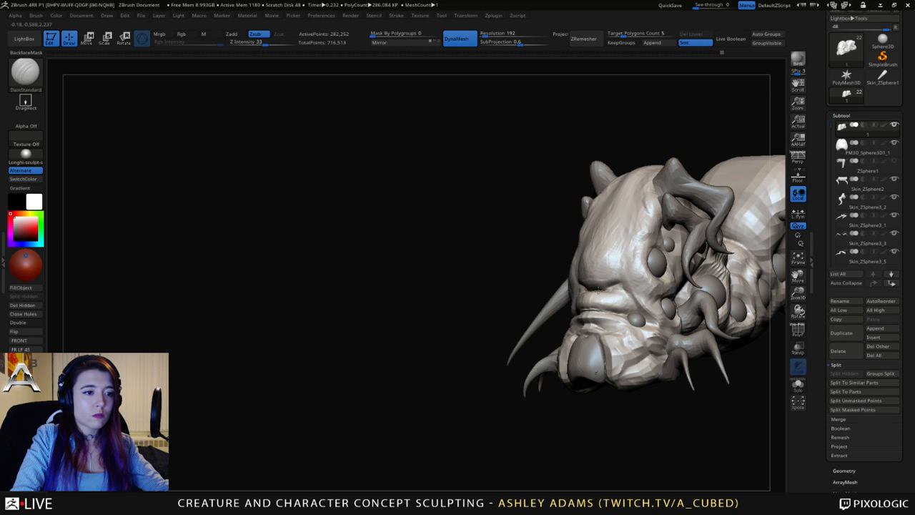
mouse_move(618, 283)
right_down()
mouse_move(565, 266)
mouse_move(562, 282)
right_up()
key(ctrl)
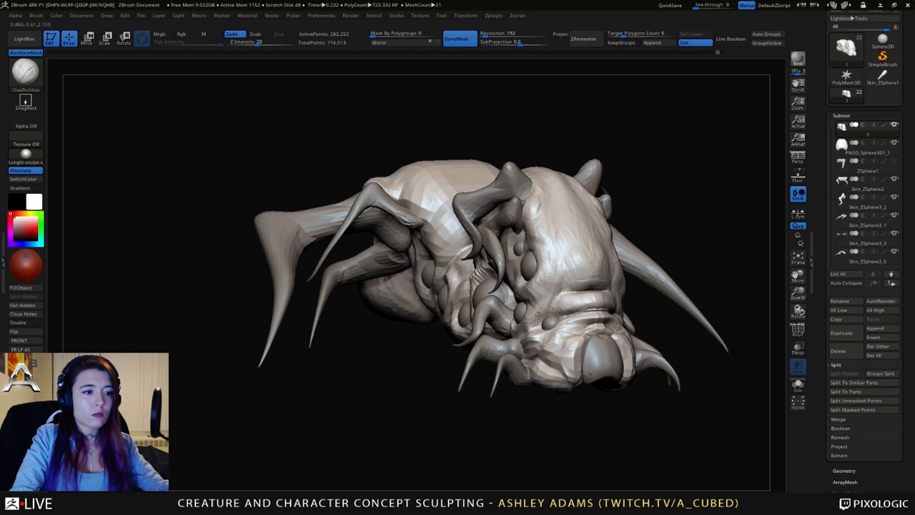
Build up wrinkled skin folds across the snout and around the small lower eyes with ClayBuildup.
right_drag(565, 275, 576, 304)
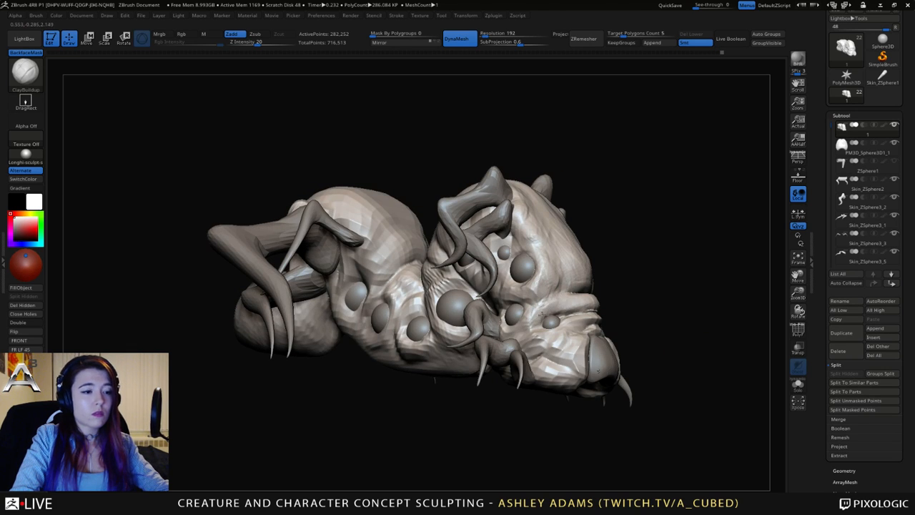
mouse_move(538, 323)
right_down()
mouse_move(550, 314)
mouse_move(543, 328)
right_up()
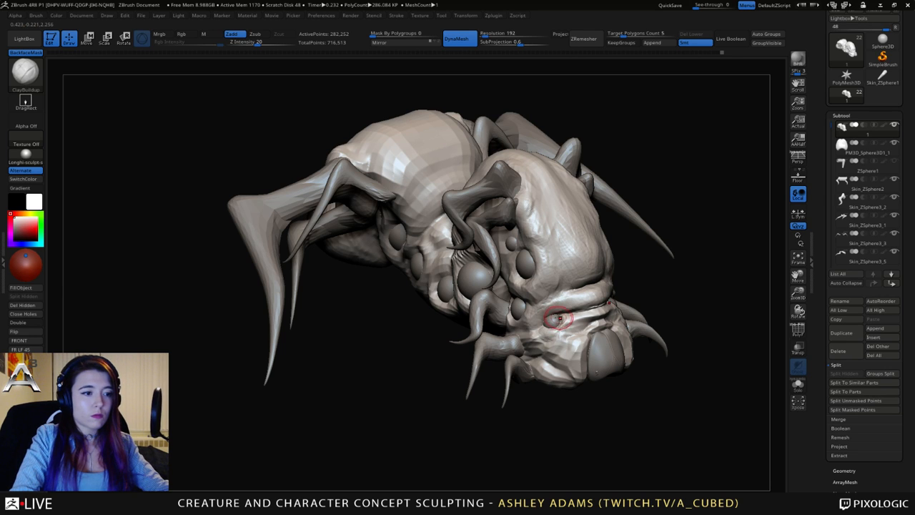
right_drag(558, 318, 572, 308)
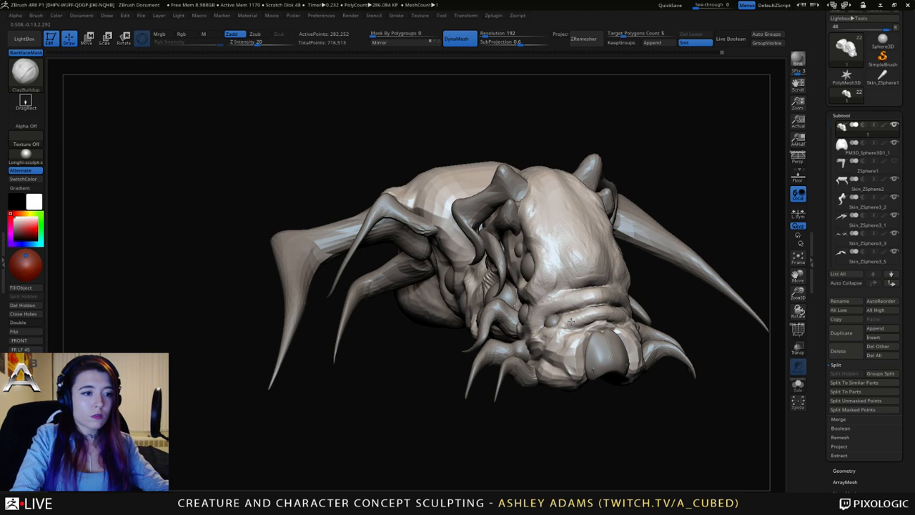
right_drag(572, 325, 602, 325)
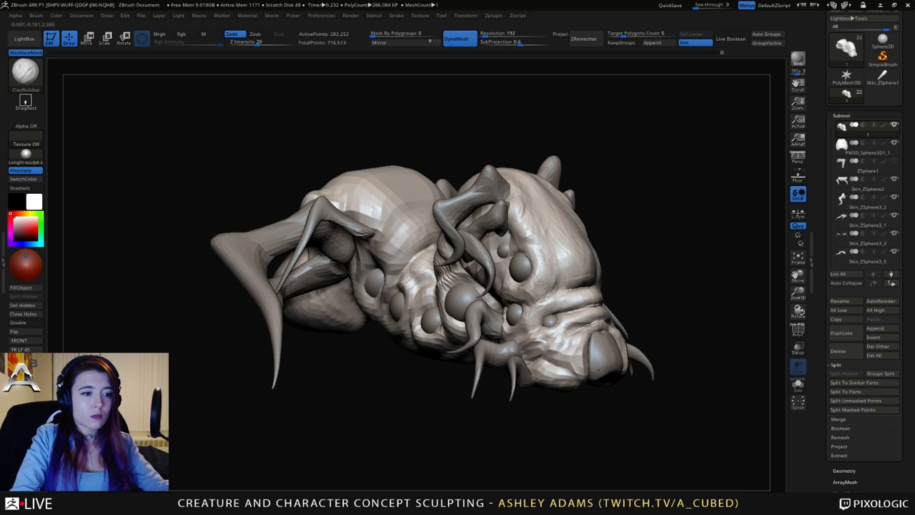
right_drag(587, 327, 597, 316)
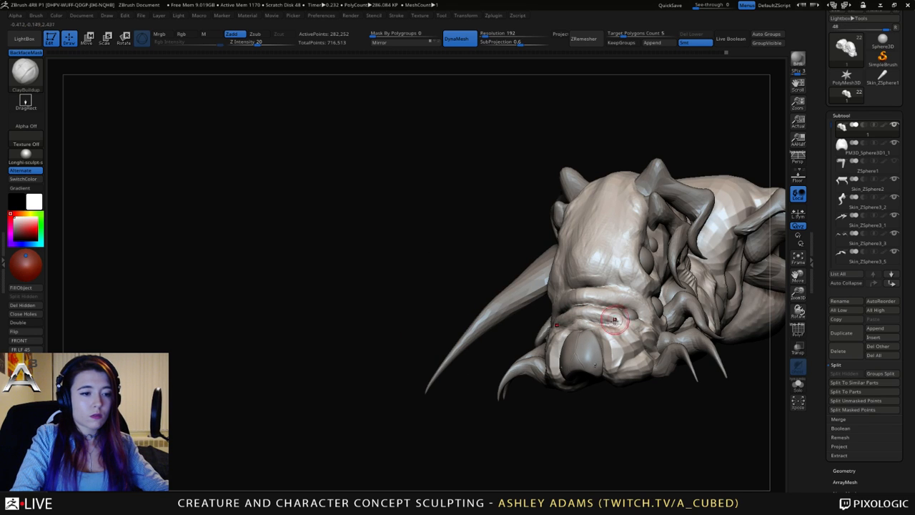
Add clay around the rounded bulb at the tip of the snout to form a raised rim.
right_drag(614, 320, 597, 329)
right_drag(603, 330, 609, 332)
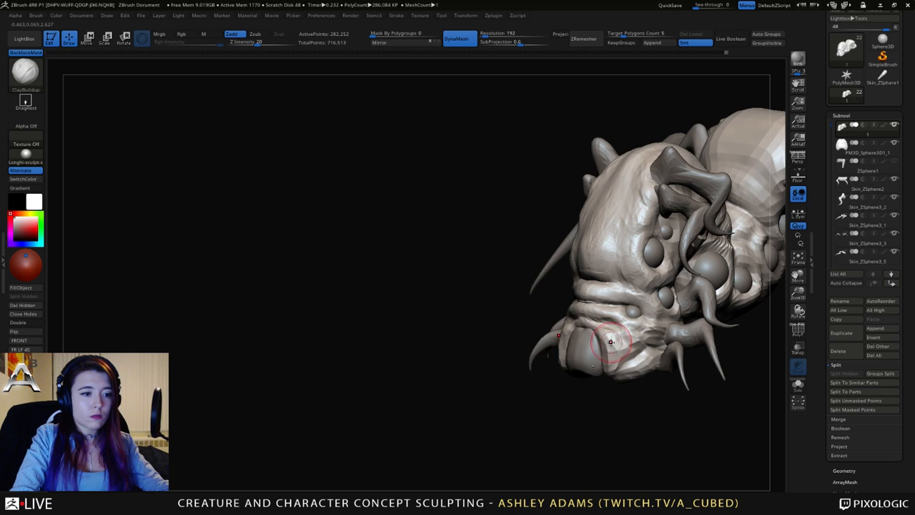
drag(613, 339, 609, 375)
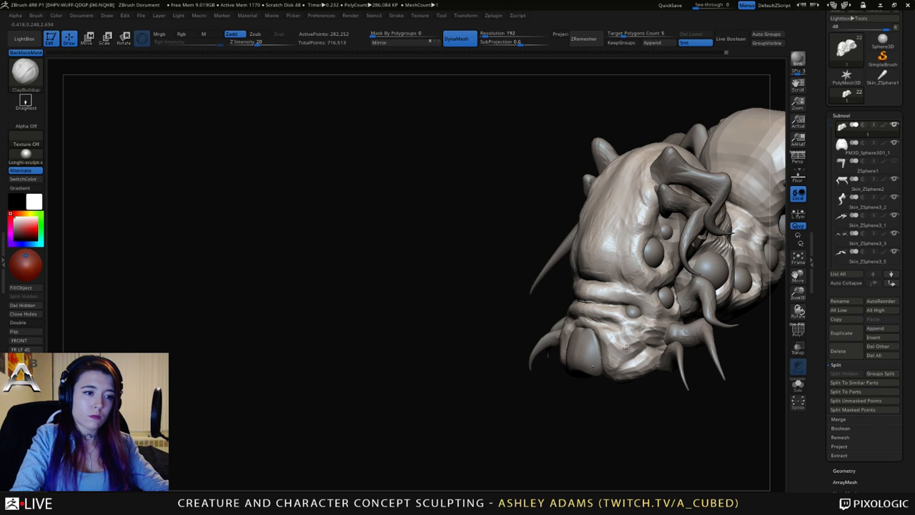
Sculpt raised clay rims around the eyes on the side of the head.
right_drag(628, 347, 531, 256)
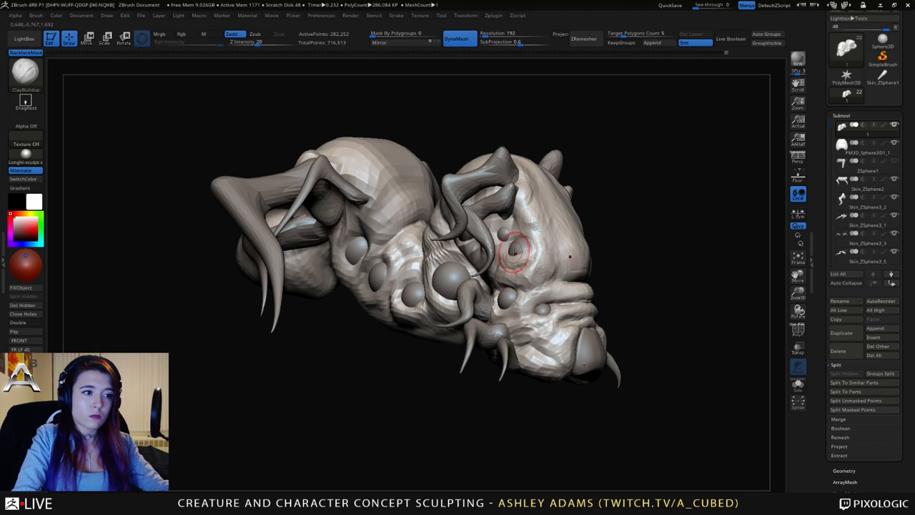
right_drag(507, 252, 518, 245)
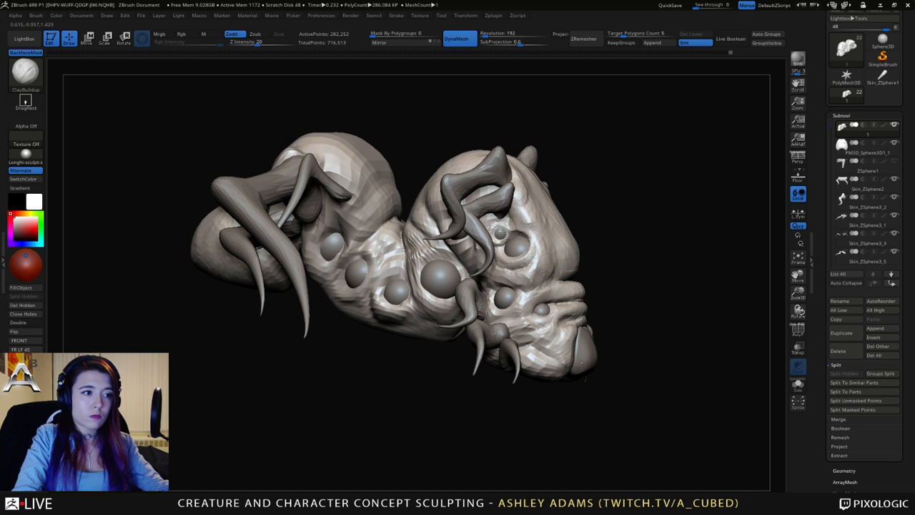
mouse_move(501, 233)
right_down()
mouse_move(434, 231)
mouse_move(442, 247)
mouse_move(497, 240)
right_up()
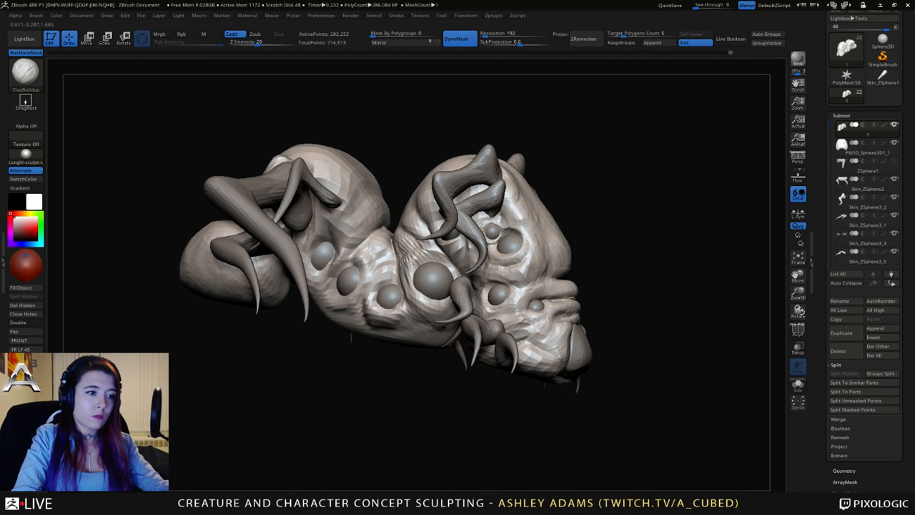
right_drag(494, 296, 486, 296)
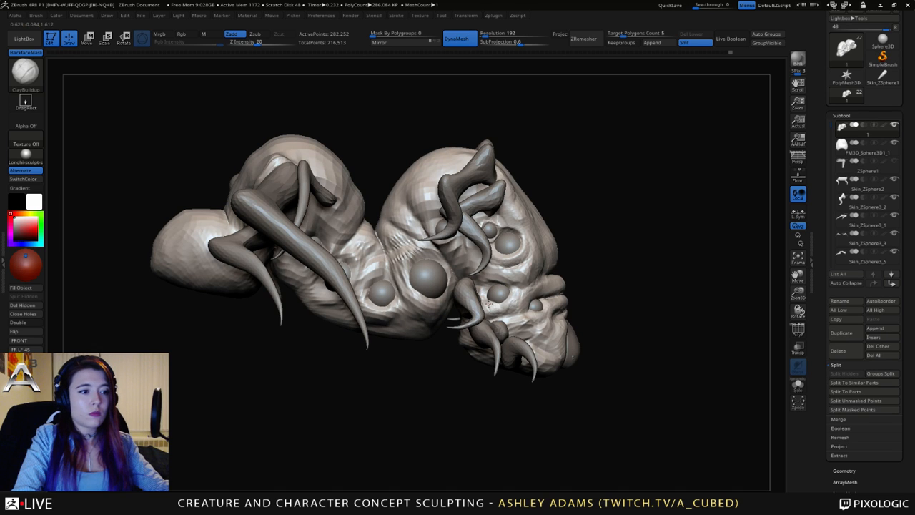
right_drag(493, 293, 627, 283)
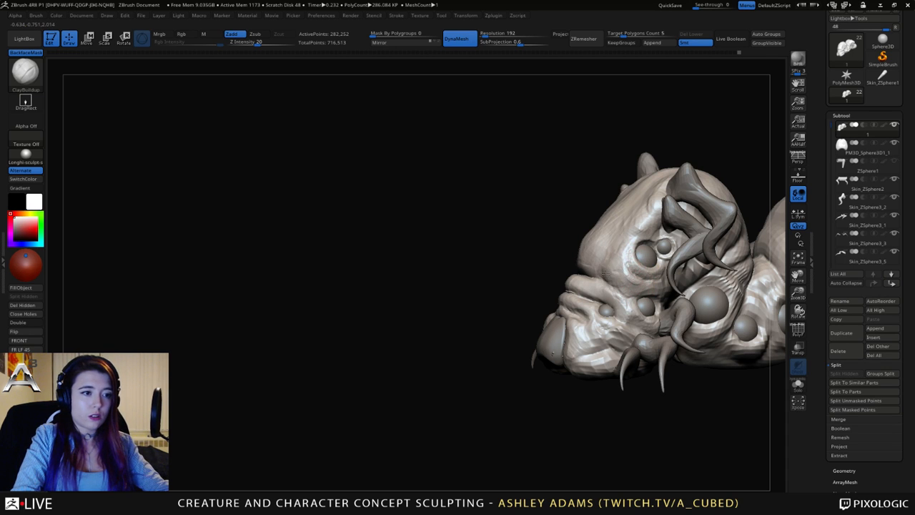
Flatten and polish the lower forehead above the snout folds with the hPolish brush.
right_drag(609, 269, 594, 259)
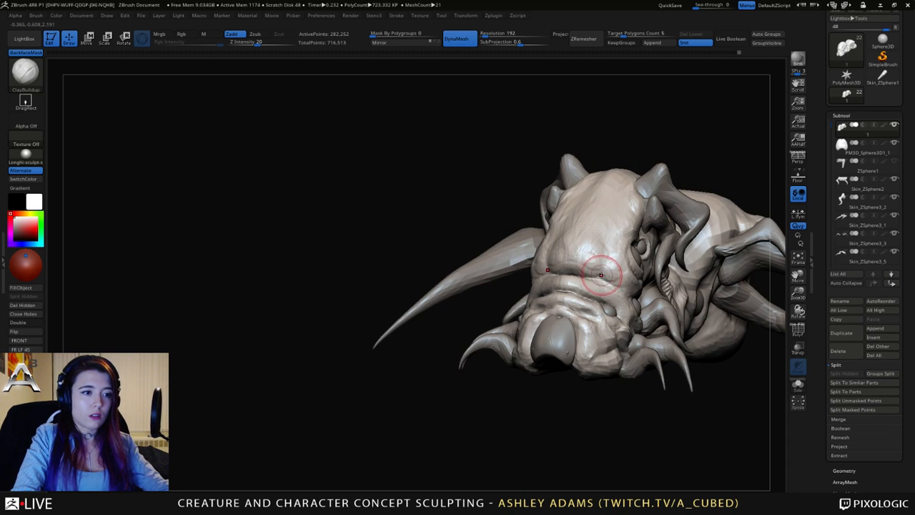
key(b)
key(h)
key(p)
drag(581, 273, 601, 262)
right_drag(604, 265, 603, 264)
Carve creases down the sides of the forehead toward the snout with DamStandard to outline the forehead plate.
key(b)
key(d)
key(s)
drag(538, 241, 543, 269)
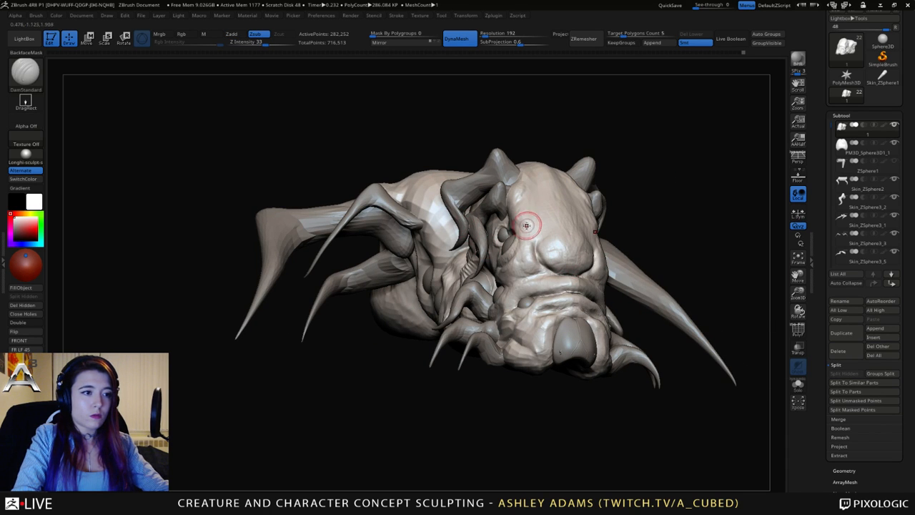
drag(527, 225, 542, 260)
mouse_move(531, 263)
right_down()
mouse_move(544, 268)
mouse_move(501, 282)
mouse_move(547, 278)
right_up()
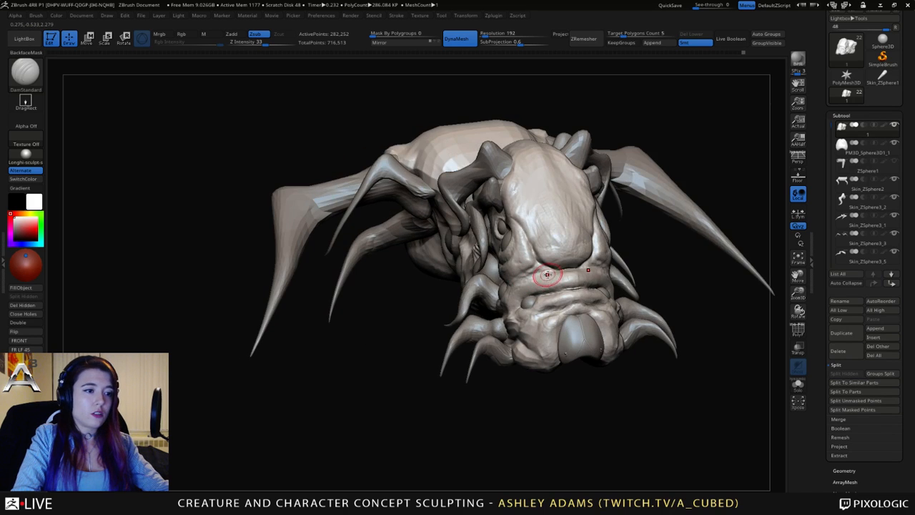
Build up the skin folds between the forehead plate and the snout with the ClayBuildup brush.
key(b)
key(c)
key(b)
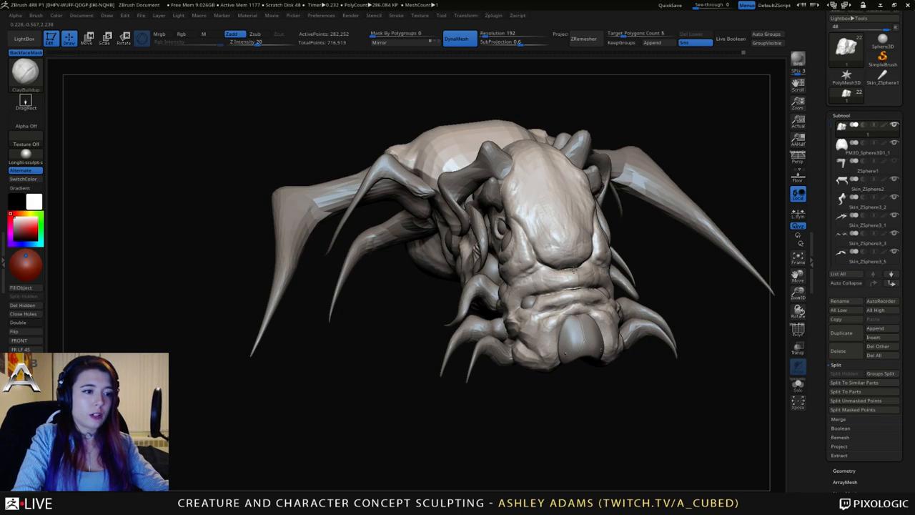
mouse_move(600, 275)
right_down()
mouse_move(484, 286)
mouse_move(554, 306)
mouse_move(607, 301)
mouse_move(568, 294)
right_up()
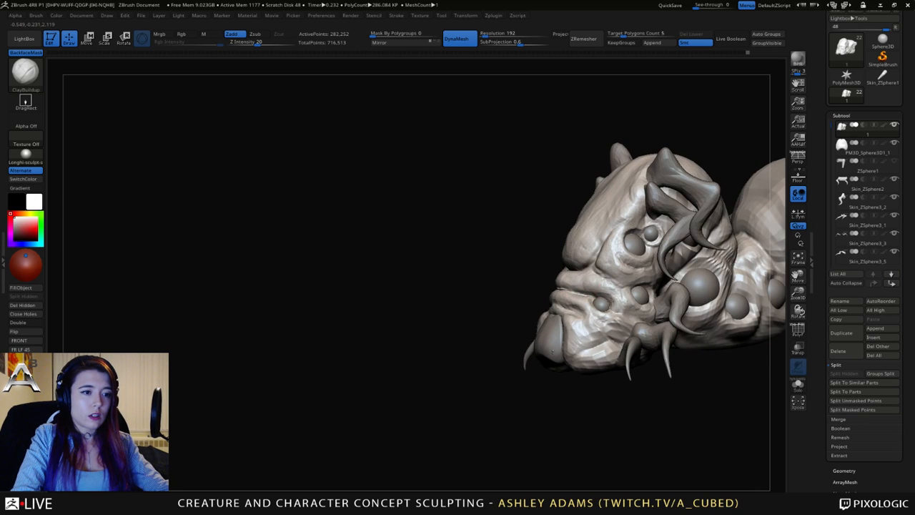
Carve a crease behind the small eye on the side of the snout with the DamStandard brush.
key(b)
key(d)
key(s)
drag(612, 310, 641, 321)
right_drag(626, 315, 605, 311)
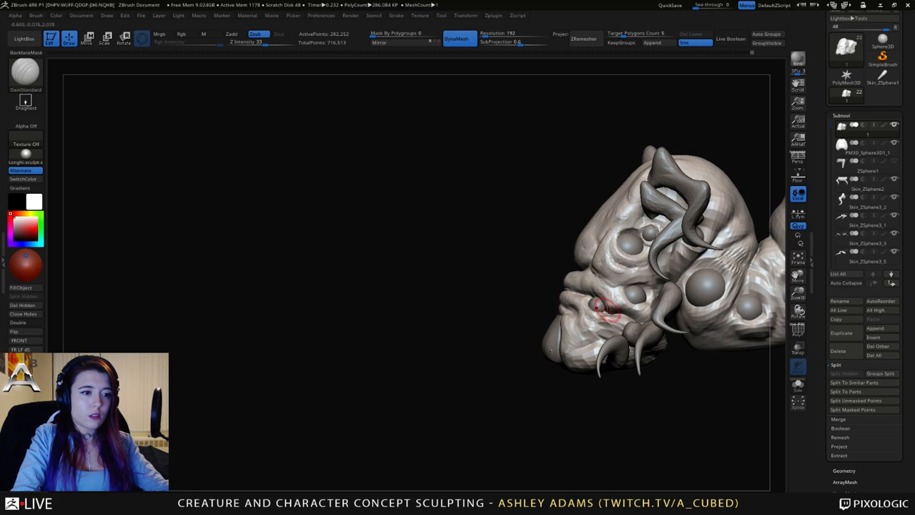
Add clay to the cheek around the snout eyes with ClayBuildup and crease the side of the jaw with DamStandard.
key(b)
key(c)
key(b)
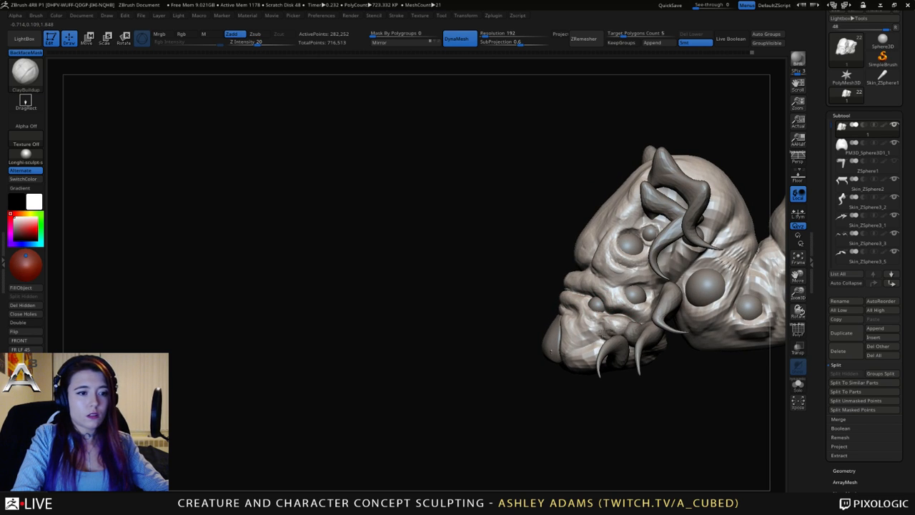
mouse_move(623, 317)
right_down()
mouse_move(641, 321)
mouse_move(581, 311)
mouse_move(565, 323)
mouse_move(566, 343)
mouse_move(598, 342)
mouse_move(544, 315)
mouse_move(524, 290)
right_up()
key(b)
key(d)
key(s)
right_drag(476, 324, 508, 336)
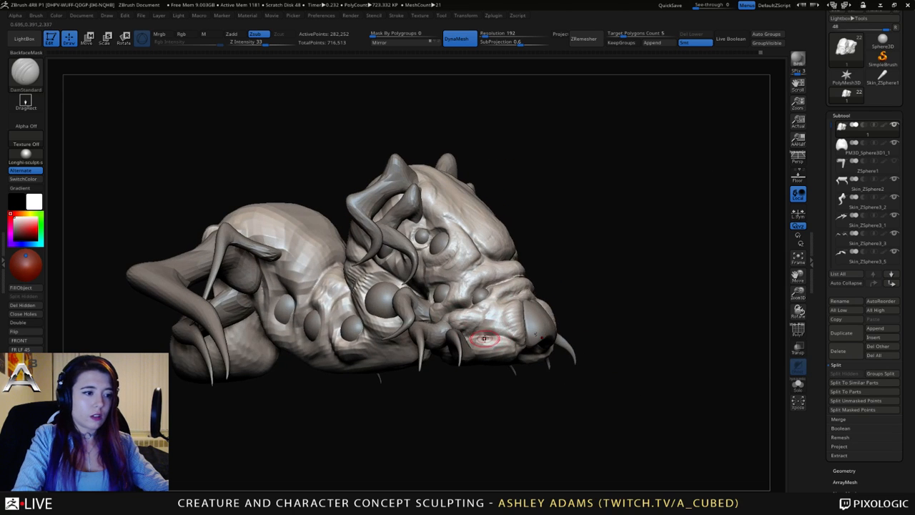
Sculpt ribbed clay ridges along the central groove on the underside of the head with ClayBuildup.
key(b)
key(c)
key(b)
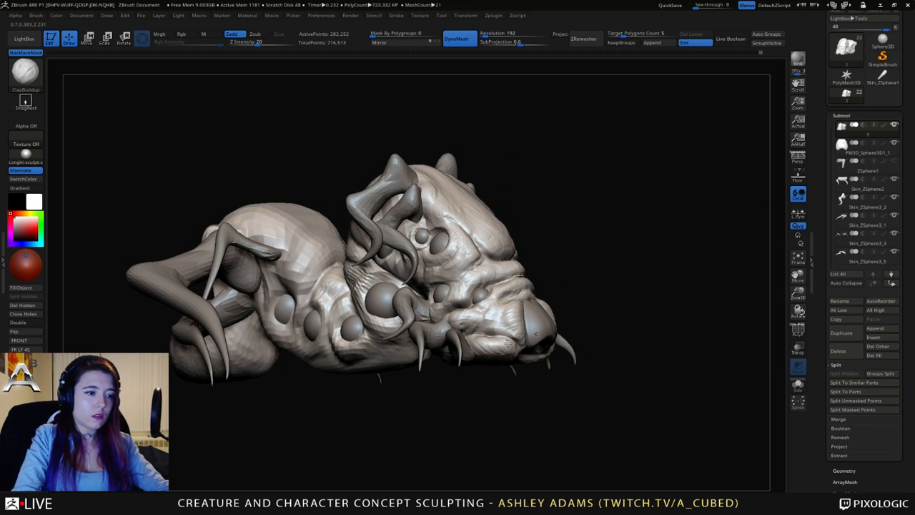
mouse_move(507, 342)
right_down()
mouse_move(490, 348)
mouse_move(495, 359)
right_up()
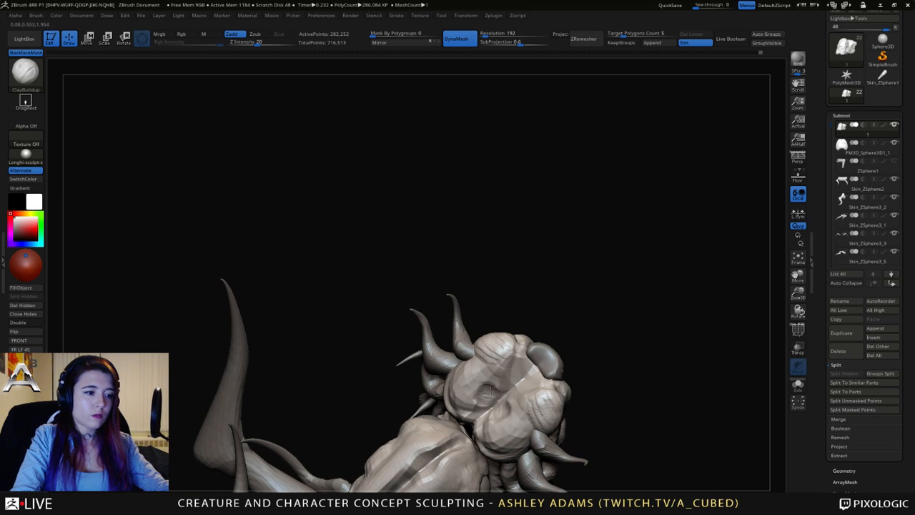
mouse_move(491, 388)
mouse_down()
mouse_move(529, 362)
mouse_move(468, 411)
mouse_move(532, 357)
mouse_up()
mouse_move(535, 353)
right_down()
mouse_move(538, 379)
mouse_move(498, 316)
right_up()
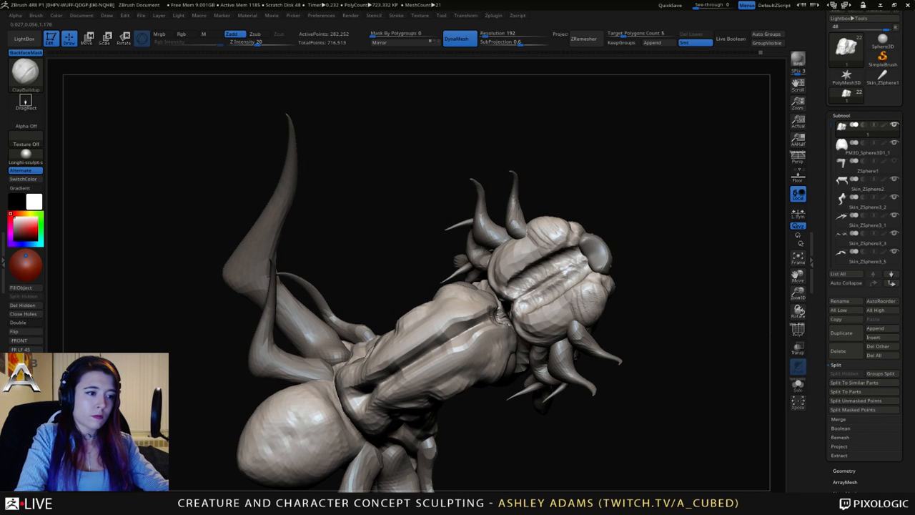
Sculpt ribbed segments along the length of the belly groove with ClayBuildup.
mouse_move(489, 319)
mouse_down()
mouse_move(404, 371)
mouse_move(358, 385)
mouse_move(361, 400)
mouse_up()
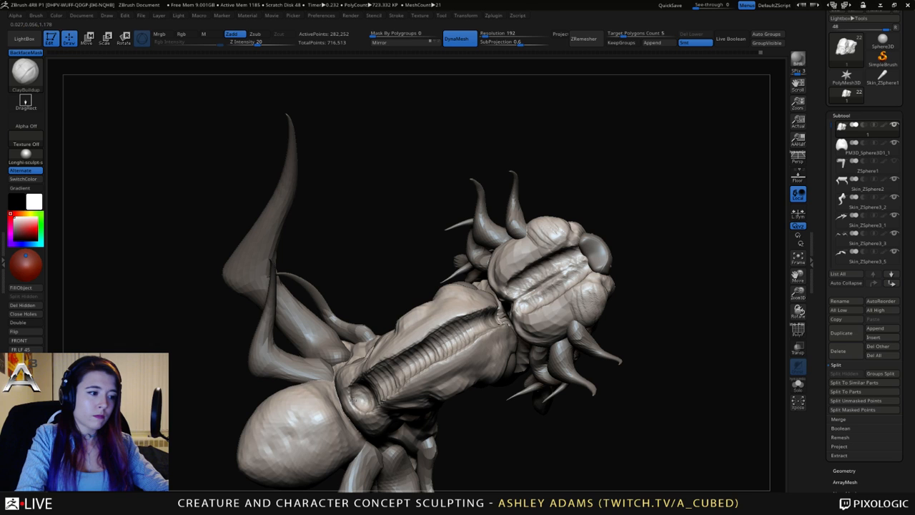
drag(458, 444, 526, 438)
mouse_move(348, 382)
mouse_down()
mouse_move(347, 403)
mouse_move(417, 378)
mouse_move(521, 294)
mouse_move(553, 295)
mouse_up()
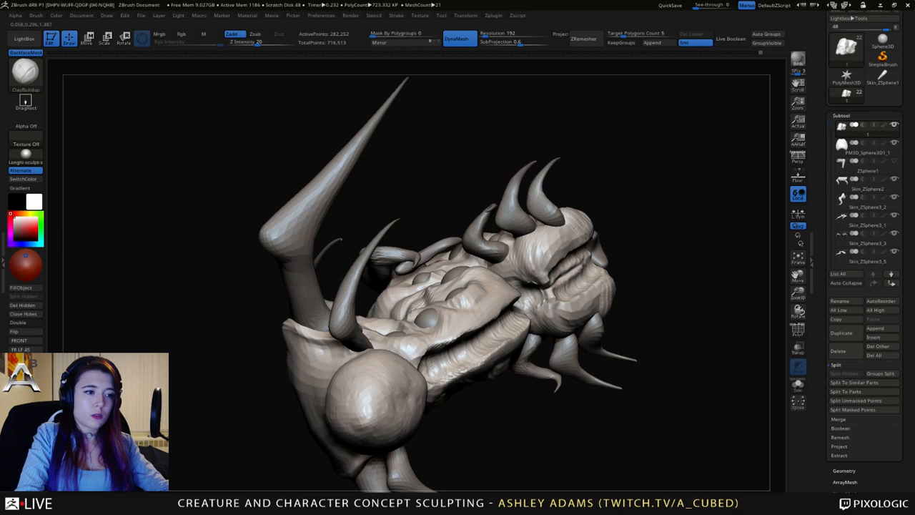
drag(552, 290, 549, 270)
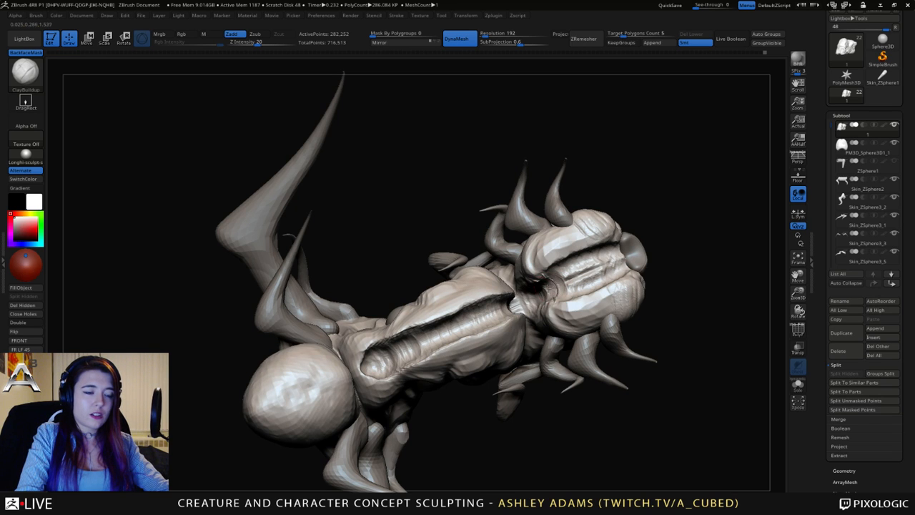
Fill out and rework the fleshy surface inside the groove under the head with ClayBuildup.
mouse_move(545, 286)
mouse_down()
mouse_move(562, 283)
mouse_move(521, 293)
mouse_move(527, 303)
mouse_move(555, 303)
mouse_move(547, 290)
mouse_move(550, 308)
mouse_move(572, 320)
mouse_up()
key(shift)
mouse_move(572, 319)
alt+right_down()
mouse_move(554, 279)
mouse_move(552, 286)
mouse_move(559, 256)
mouse_move(590, 284)
alt+right_up()
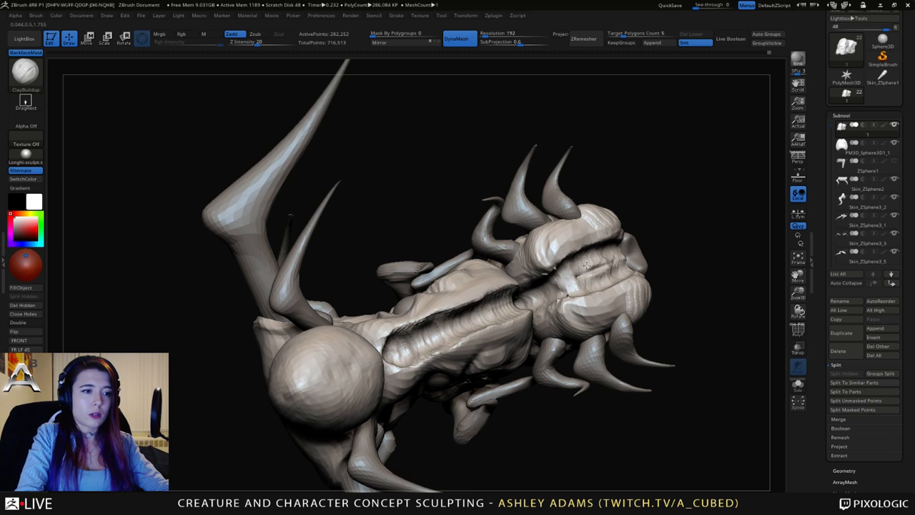
mouse_move(632, 241)
right_down()
mouse_move(595, 250)
mouse_move(605, 247)
right_up()
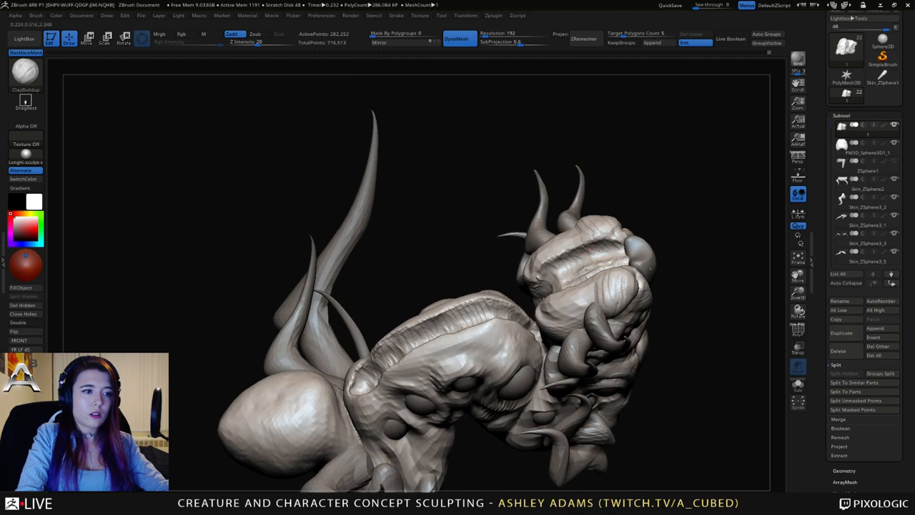
drag(549, 269, 593, 248)
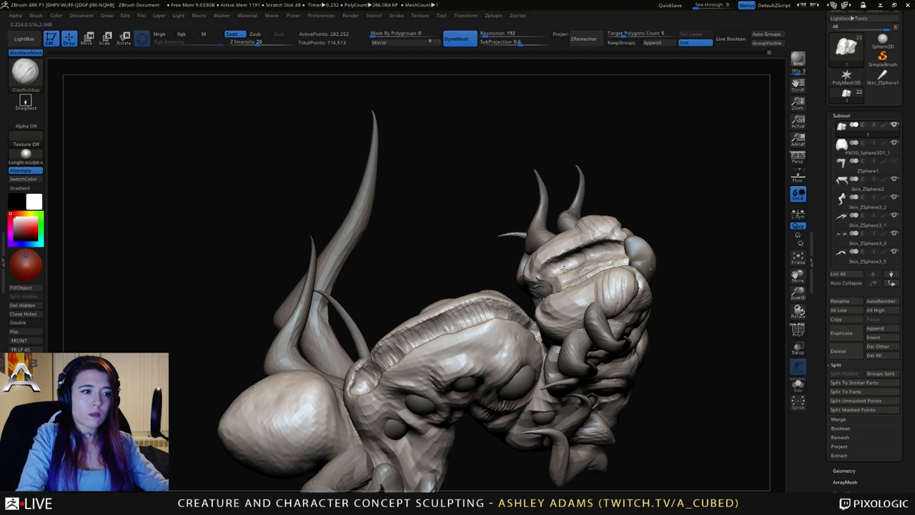
Thicken the ribbed flesh inside the belly groove and build up the groove's edges.
mouse_move(606, 253)
right_down()
mouse_move(552, 296)
mouse_move(415, 343)
right_up()
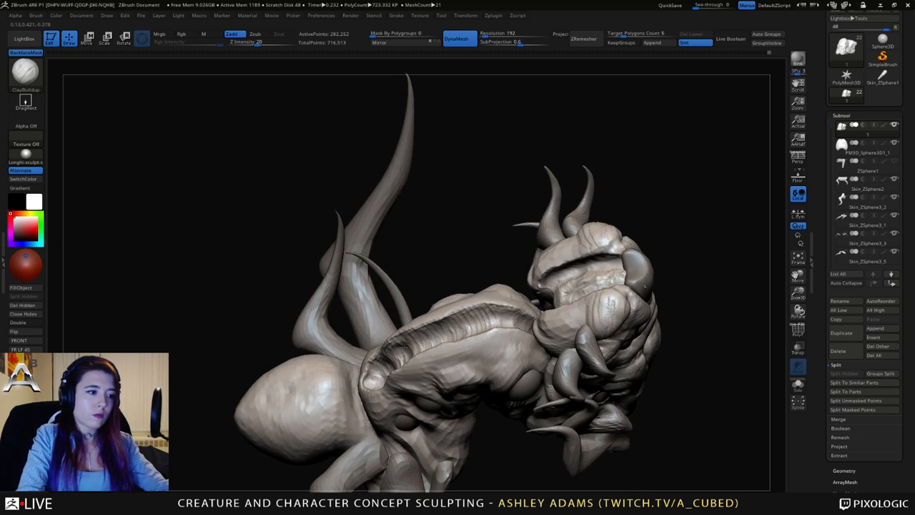
mouse_move(443, 323)
mouse_down()
mouse_move(507, 318)
mouse_move(417, 340)
mouse_move(387, 367)
mouse_up()
right_drag(437, 334, 443, 380)
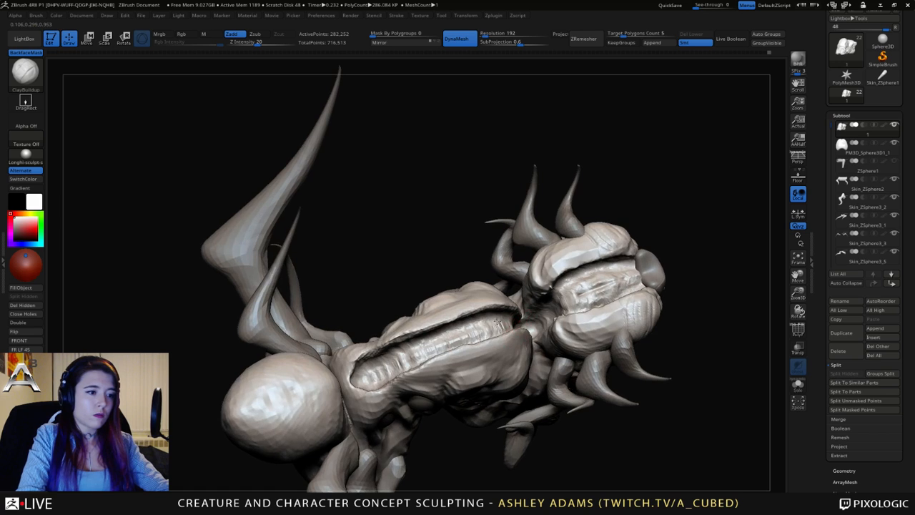
right_drag(491, 325, 529, 323)
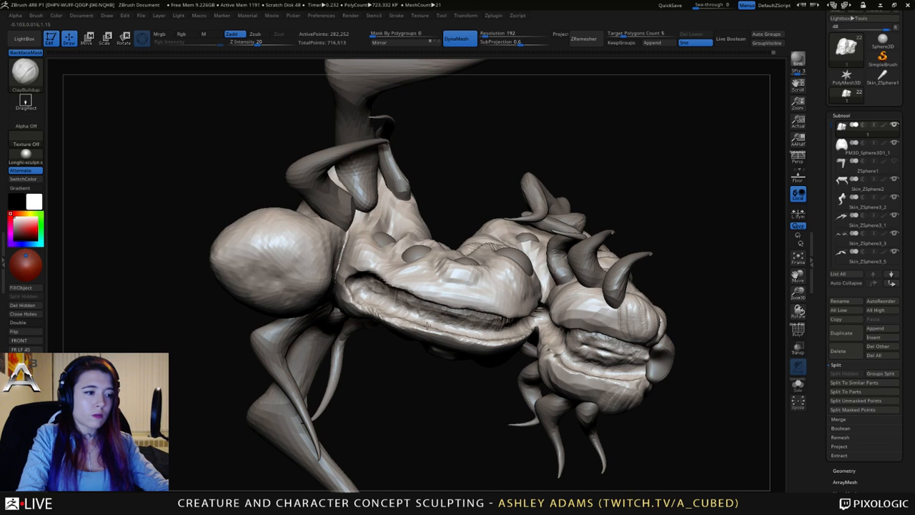
mouse_move(356, 286)
right_down()
mouse_move(367, 357)
mouse_move(397, 290)
mouse_move(374, 272)
mouse_move(445, 304)
mouse_move(428, 280)
right_up()
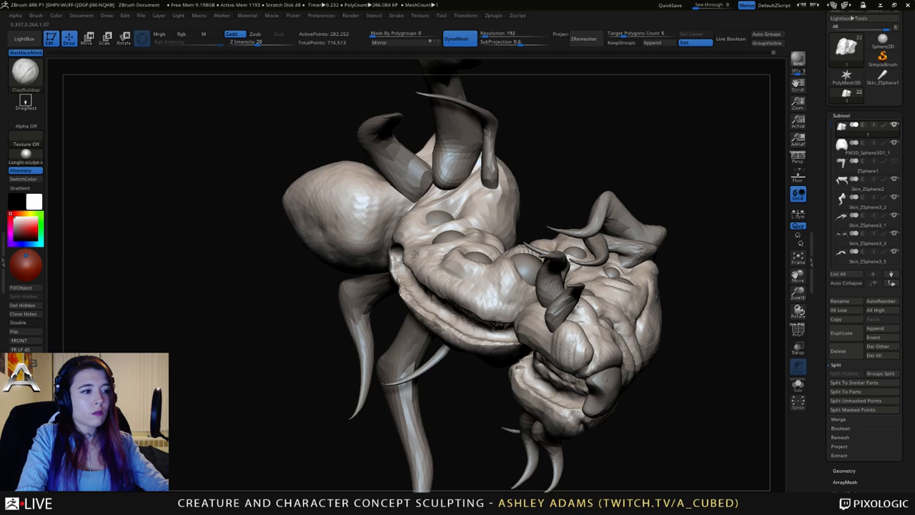
Build raised lips along the outer edges of the grooves under the body and head.
ctrl+right_drag(474, 319, 461, 268)
mouse_move(461, 268)
right_down()
mouse_move(540, 351)
mouse_move(529, 314)
right_up()
drag(511, 305, 590, 347)
right_drag(590, 347, 504, 306)
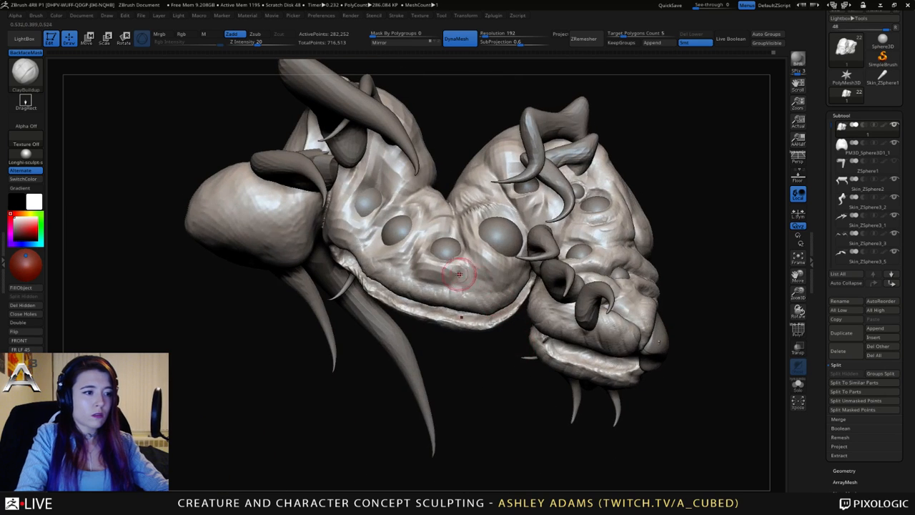
Add clay folds above and between the eyes on the side of the body.
right_drag(423, 261, 433, 249)
mouse_move(432, 247)
mouse_down()
mouse_move(423, 258)
mouse_move(437, 239)
mouse_move(429, 228)
mouse_up()
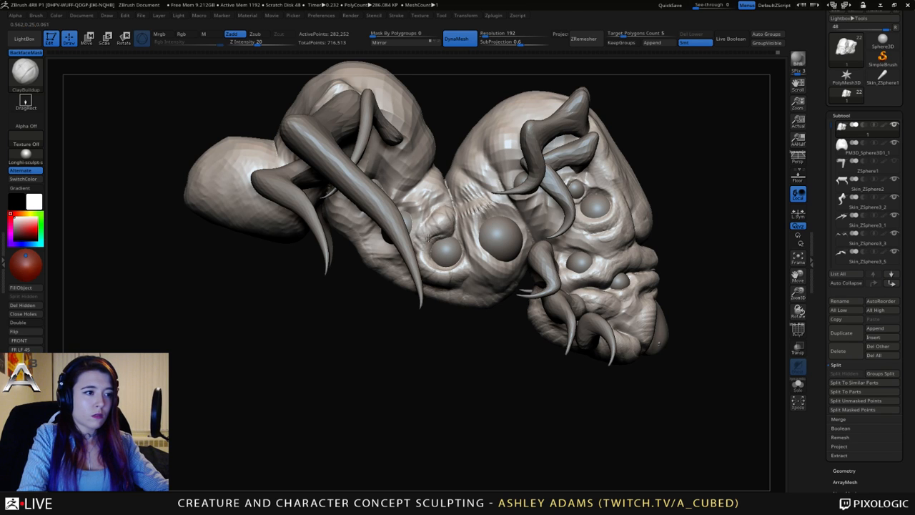
right_drag(429, 228, 481, 242)
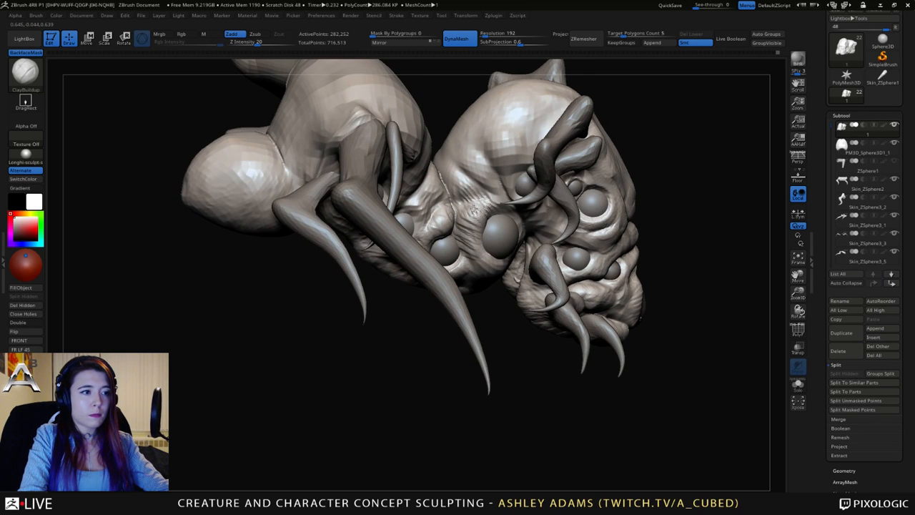
mouse_move(497, 211)
right_down()
mouse_move(501, 236)
mouse_move(485, 250)
right_up()
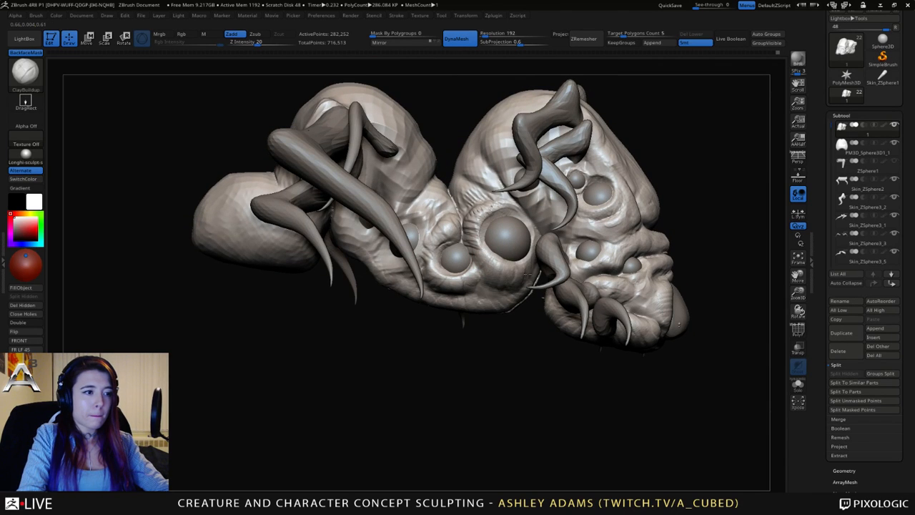
Carve a deep crease between the largest body eye and its smaller neighbour with DamStandard, adding clay beside it.
key(b)
key(d)
key(s)
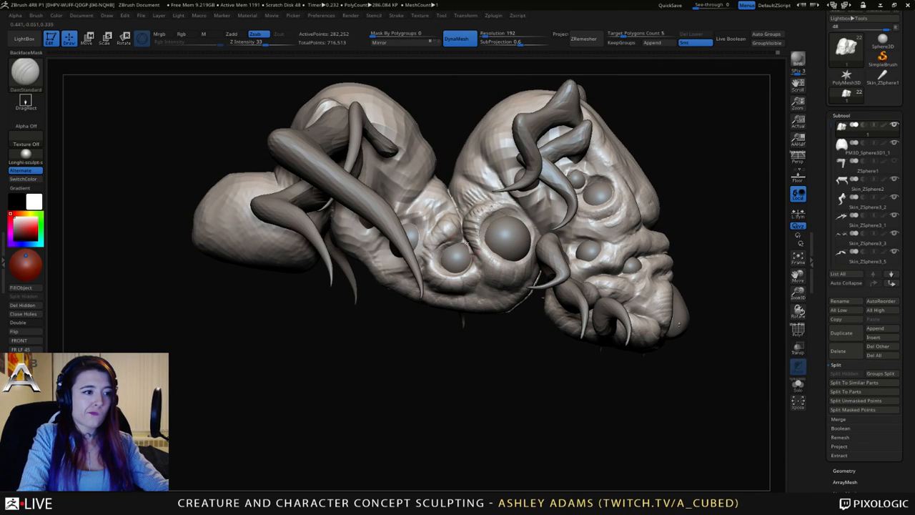
drag(465, 245, 487, 281)
key(b)
key(c)
key(b)
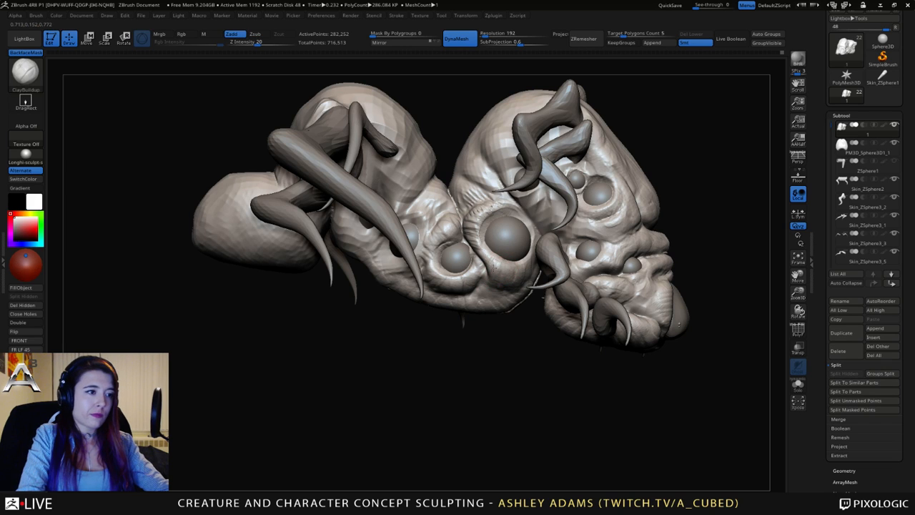
key(b)
key(d)
key(s)
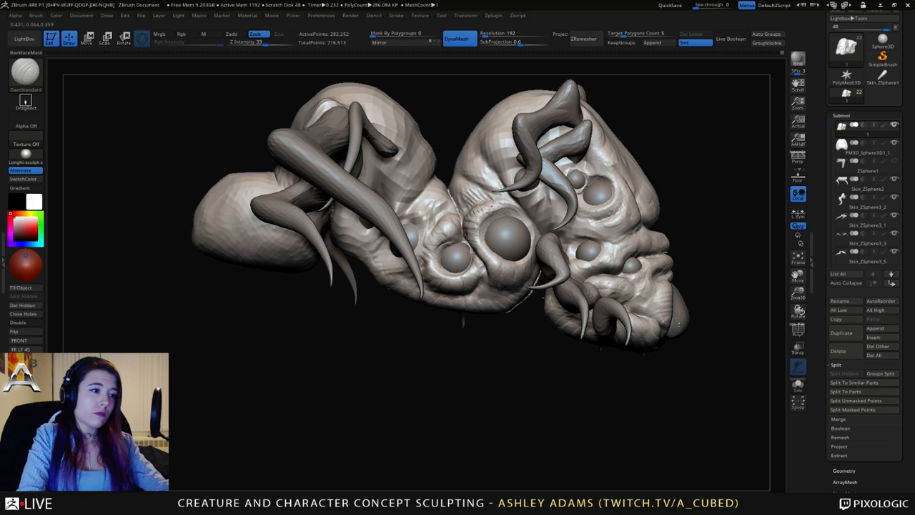
Build up thick fleshy rims around the row of eyes on the side of the body with ClayBuildup.
key(b)
key(c)
key(b)
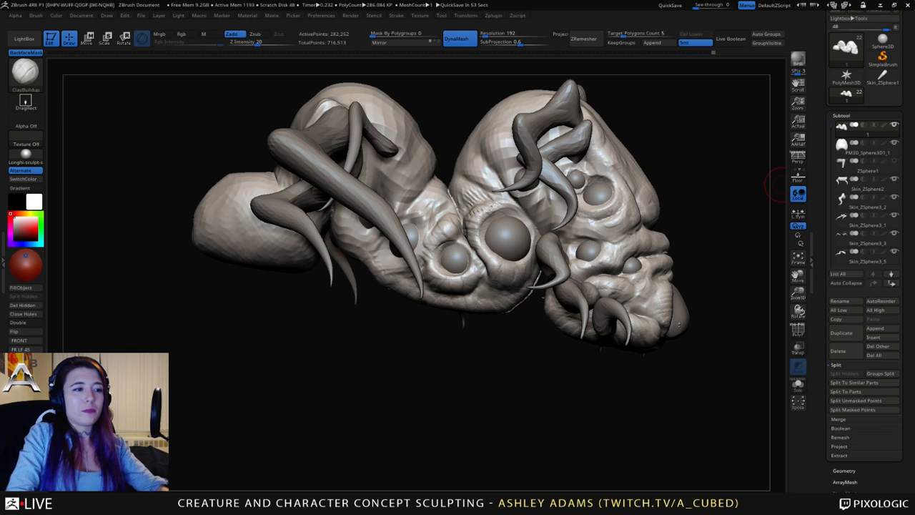
right_drag(679, 324, 697, 341)
mouse_move(441, 189)
right_down()
mouse_move(480, 213)
mouse_move(478, 205)
mouse_move(512, 206)
right_up()
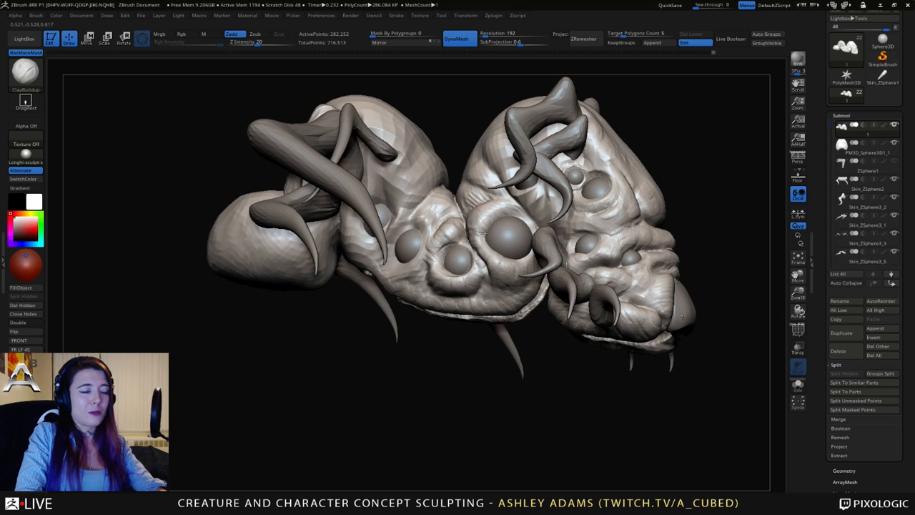
right_drag(515, 215, 522, 223)
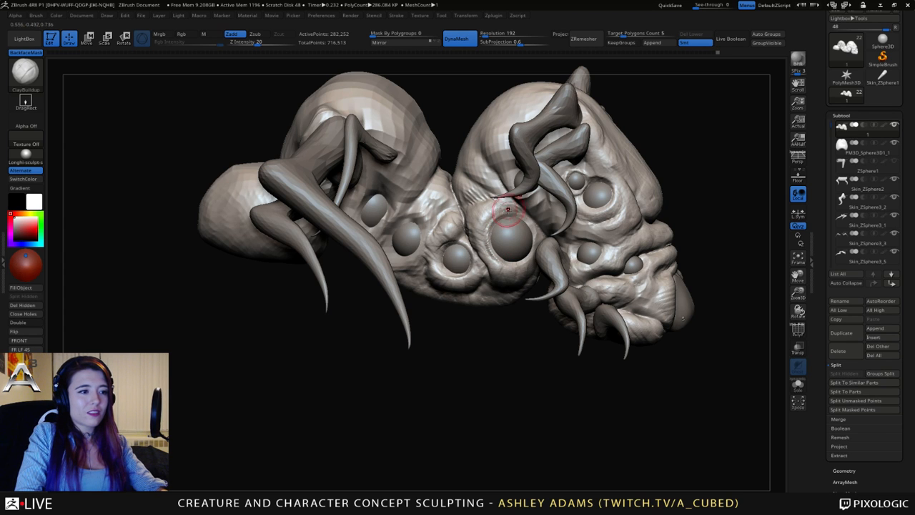
right_drag(508, 209, 429, 208)
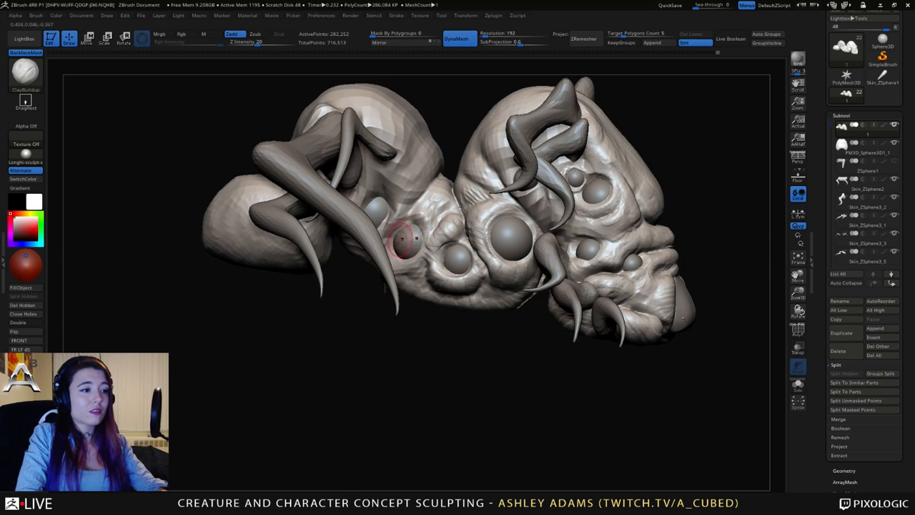
right_drag(402, 238, 408, 236)
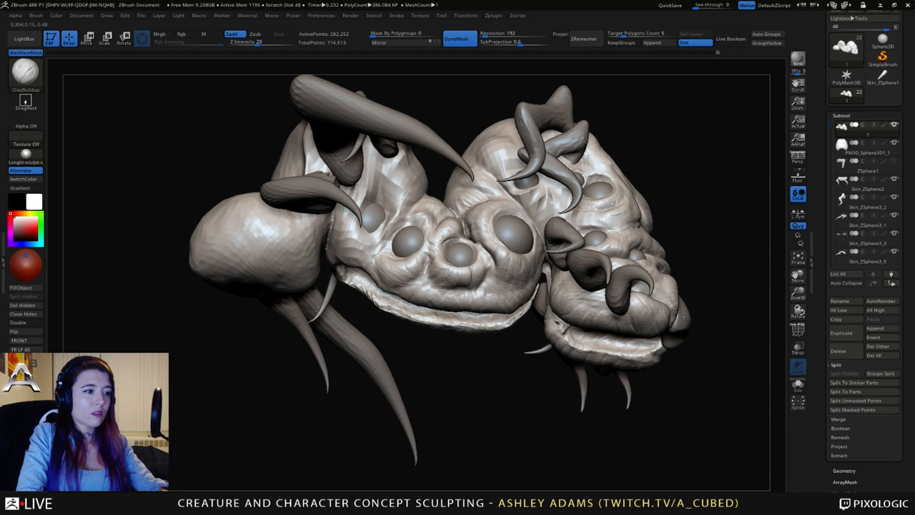
Refine the folds around the eyes on the side of the head and define their creases with DamStandard.
ctrl+right_drag(422, 268, 477, 254)
right_click(444, 246)
ctrl+right_drag(477, 254, 498, 283)
right_click(498, 283)
key(b)
key(d)
key(s)
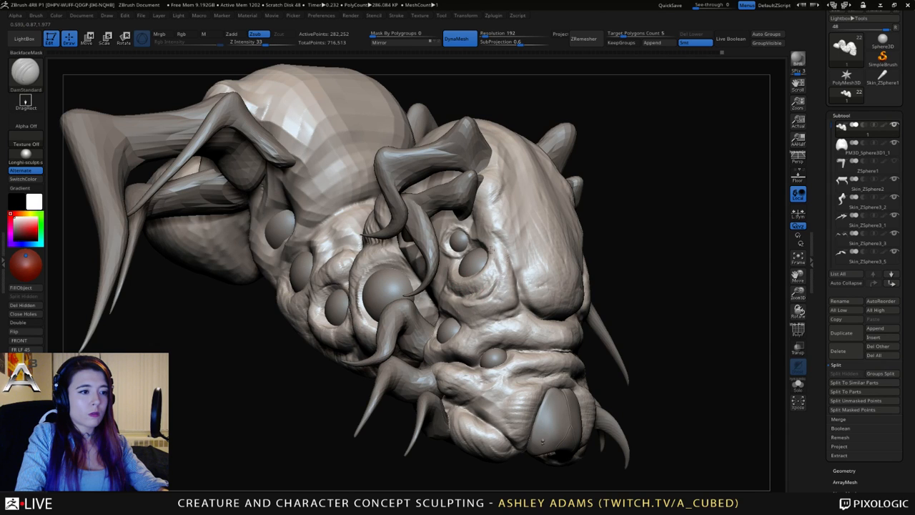
Build up the fleshy fold beneath the upper head eyes with ClayBuildup.
key(b)
key(c)
key(b)
right_drag(454, 296, 432, 309)
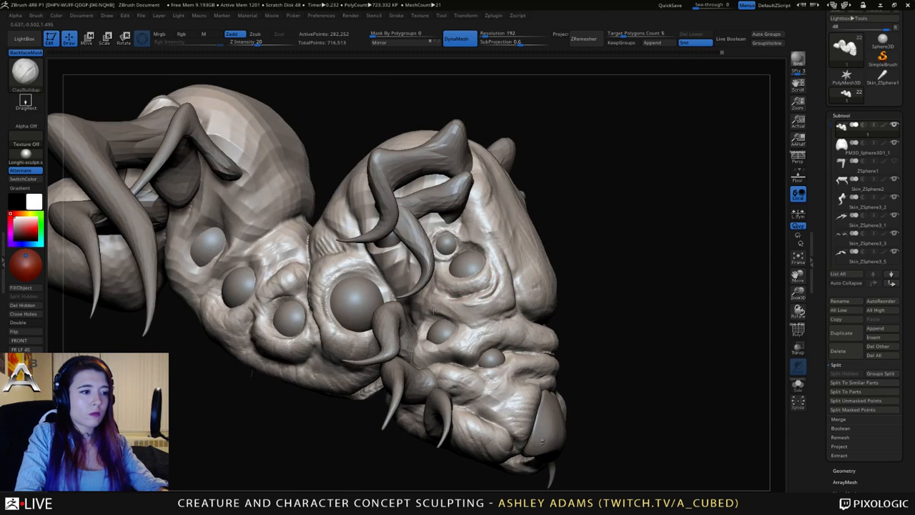
mouse_move(453, 303)
mouse_down()
mouse_move(462, 319)
mouse_move(491, 316)
mouse_up()
mouse_move(505, 294)
right_down()
mouse_move(466, 312)
mouse_move(424, 280)
mouse_move(457, 268)
mouse_move(482, 278)
right_up()
Add clay to the lower end of the forehead plate to round out its bulge above the snout folds.
drag(485, 277, 500, 294)
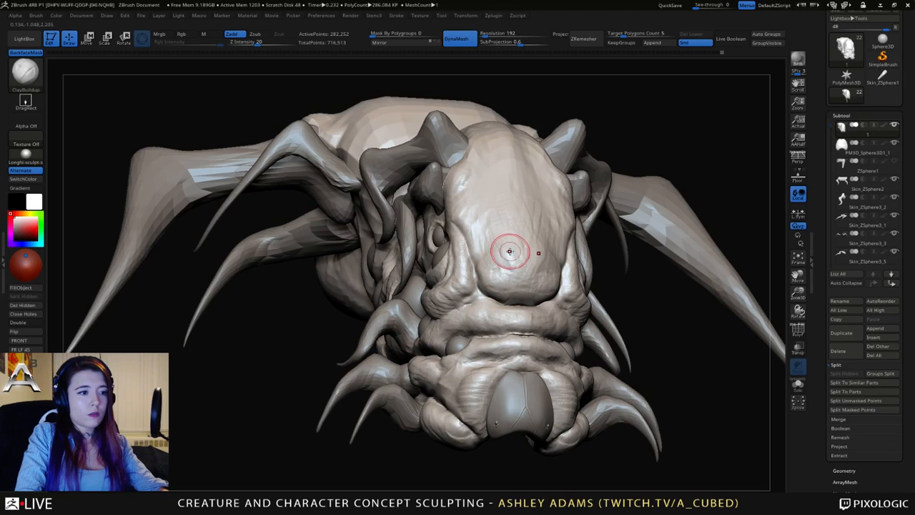
right_drag(509, 252, 512, 258)
mouse_move(570, 284)
mouse_down()
mouse_move(535, 290)
mouse_move(554, 290)
mouse_up()
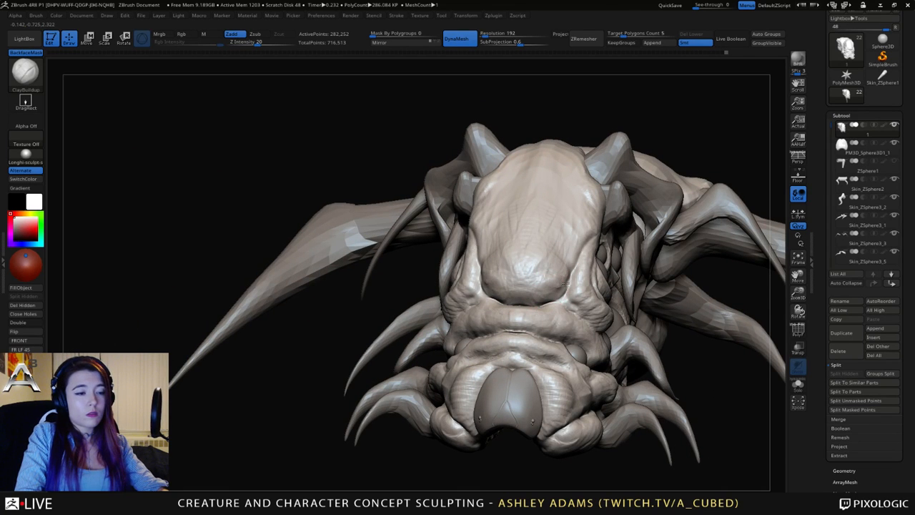
right_drag(548, 259, 618, 258)
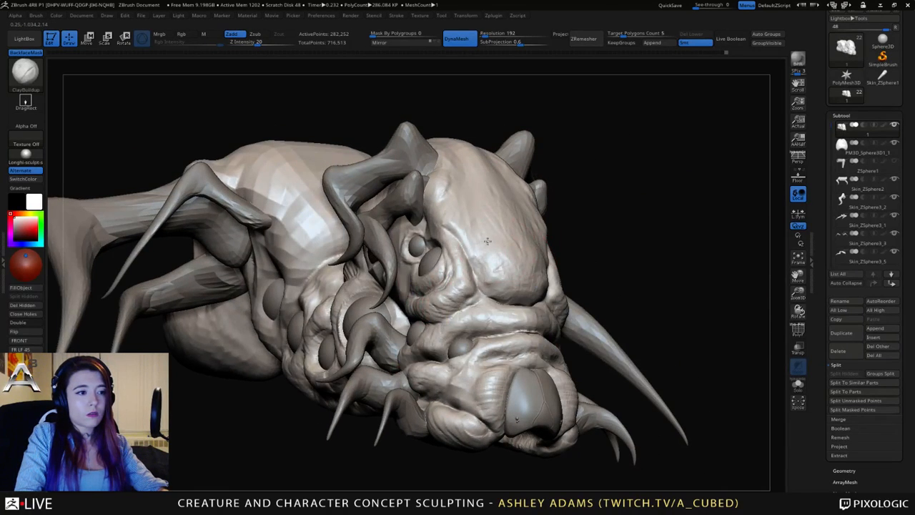
Build up the forehead surface above its lower bulge with ClayBuildup and define the creases with DamStandard.
mouse_move(488, 242)
mouse_down()
mouse_move(468, 247)
mouse_move(480, 248)
mouse_move(464, 238)
mouse_up()
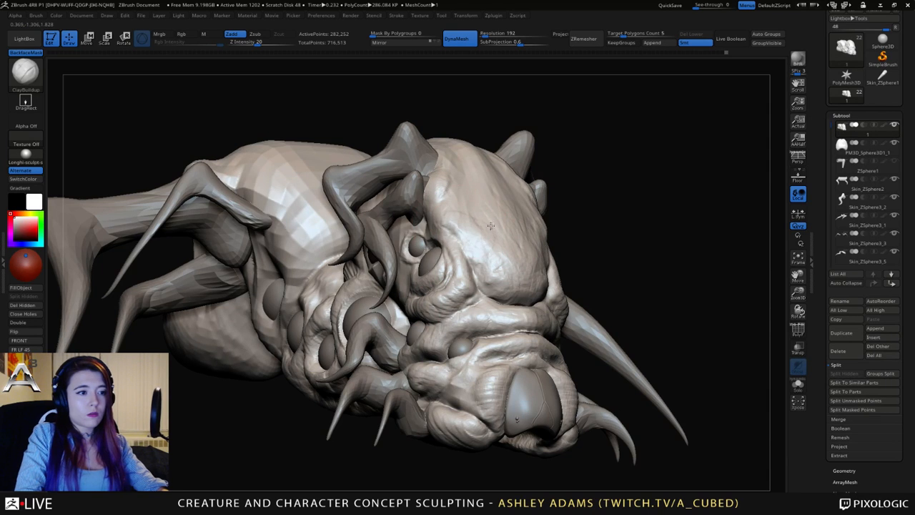
right_drag(565, 238, 525, 235)
key(b)
key(d)
key(s)
mouse_move(509, 233)
mouse_down()
mouse_move(495, 237)
mouse_move(569, 246)
mouse_up()
right_drag(593, 242, 543, 238)
key(b)
key(c)
key(b)
mouse_move(554, 231)
mouse_down()
mouse_move(545, 235)
mouse_move(561, 210)
mouse_move(541, 248)
mouse_move(527, 243)
mouse_move(569, 222)
mouse_move(577, 227)
mouse_up()
Shape the profile of the folds at the front of the snout with the SnakeHook brush.
right_drag(558, 212, 522, 191)
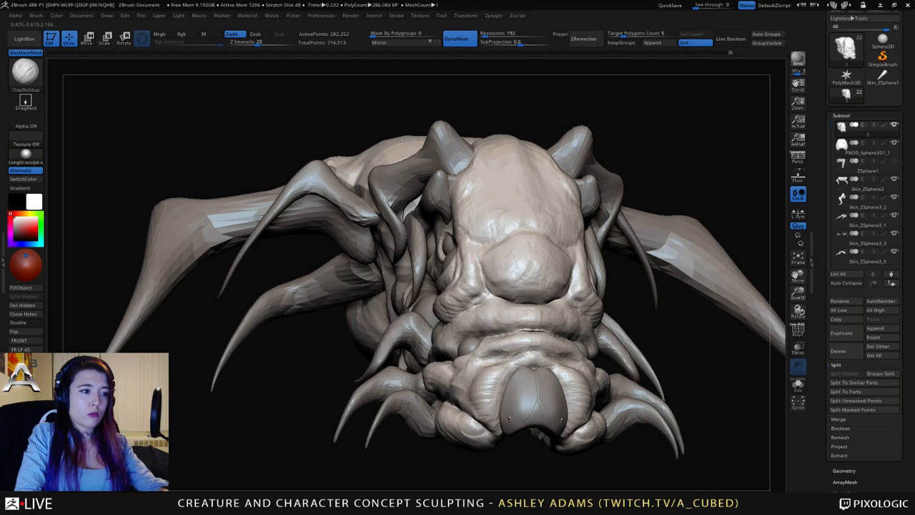
right_drag(488, 291, 537, 294)
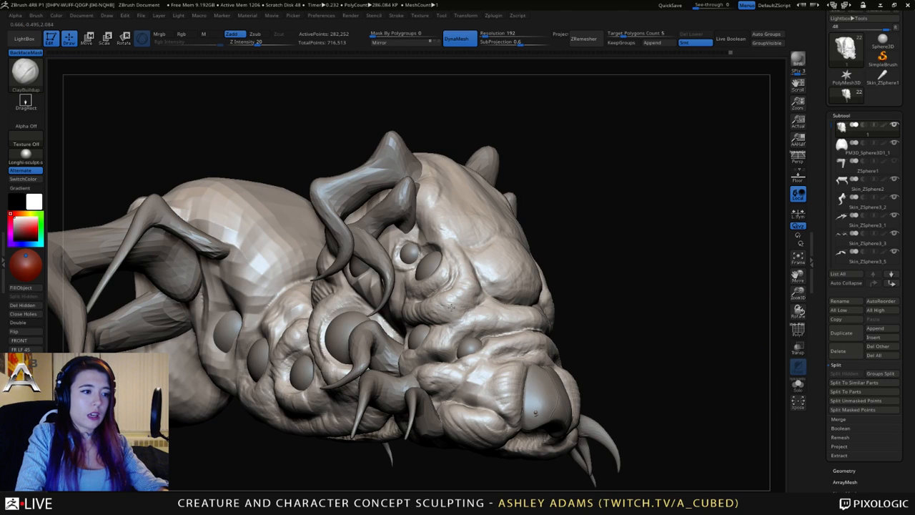
ctrl+right_drag(474, 279, 439, 285)
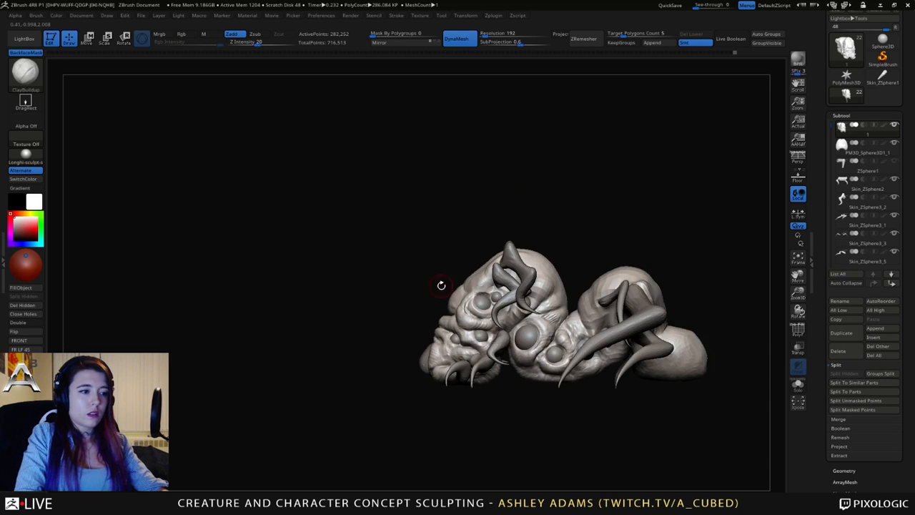
alt+right_drag(492, 316, 500, 277)
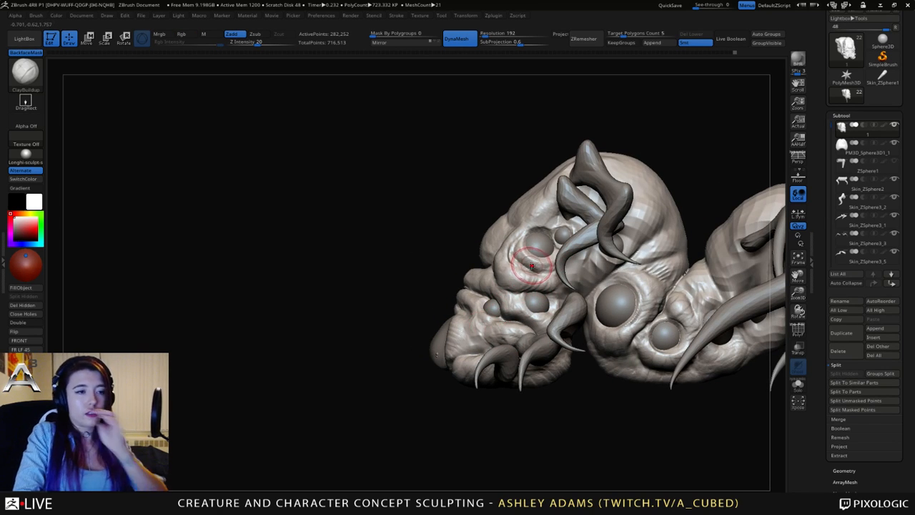
alt+right_drag(665, 265, 518, 278)
alt+right_drag(368, 358, 523, 278)
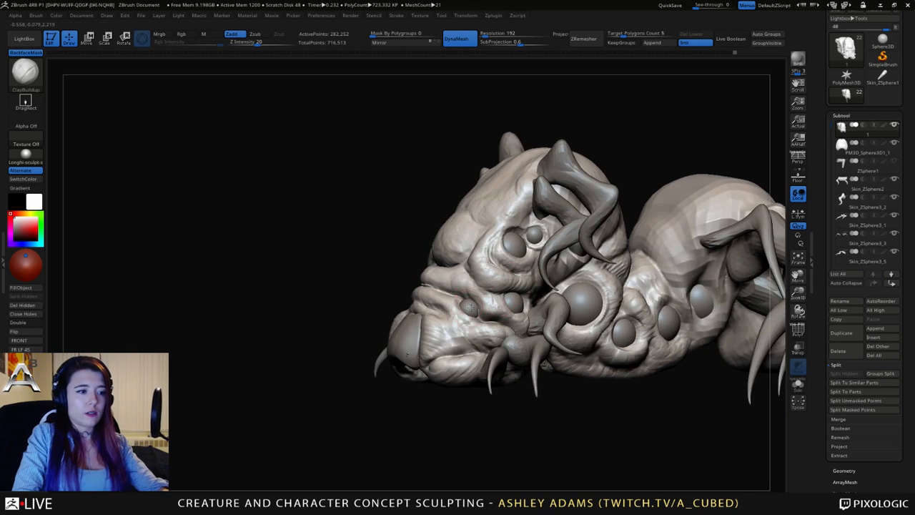
alt+click(470, 308)
right_drag(470, 308, 444, 306)
key(space)
drag(466, 274, 472, 272)
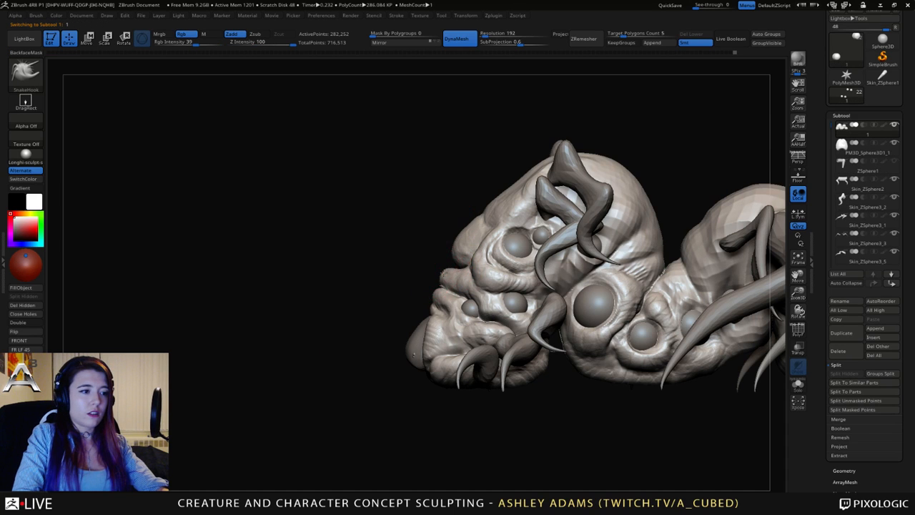
Swell the forehead bulge and the brow profile above it with the Inflat brush.
mouse_move(446, 269)
right_down()
mouse_move(461, 261)
mouse_move(445, 270)
mouse_move(458, 255)
mouse_move(442, 253)
right_up()
key(b)
key(i)
key(n)
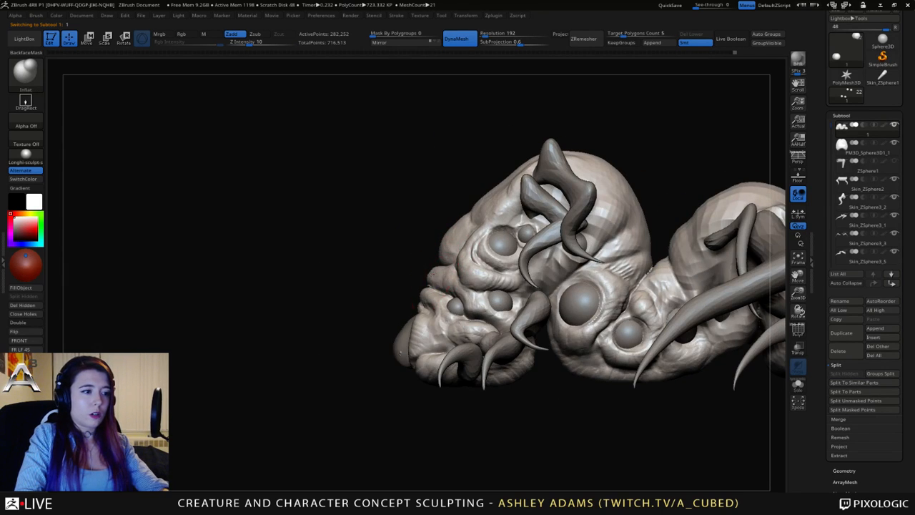
drag(455, 241, 455, 232)
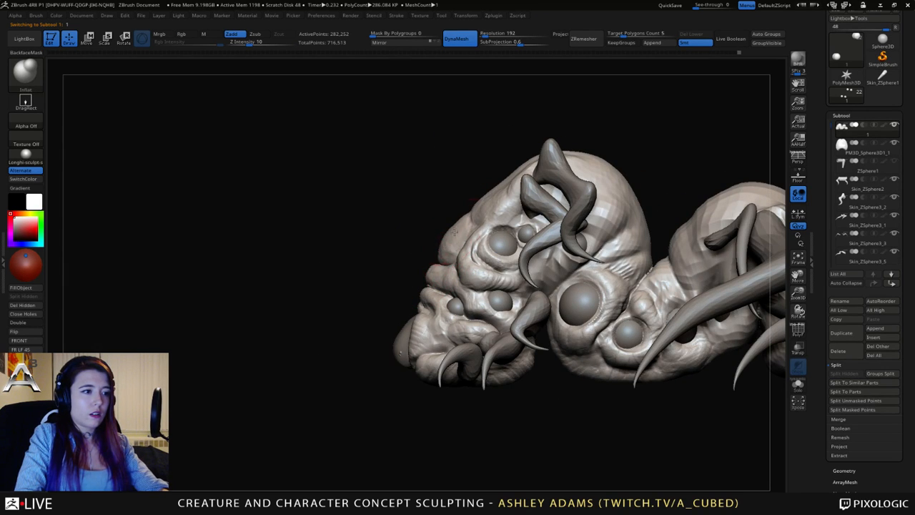
drag(523, 164, 502, 179)
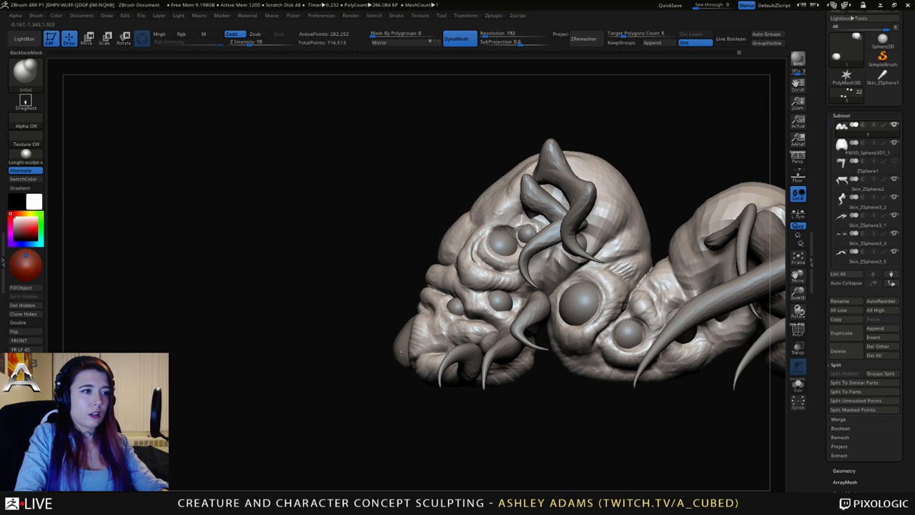
Pull the forehead bulge and the snout folds into a fuller profile using SnakeHook with a larger draw size.
alt+right_drag(422, 274, 458, 237)
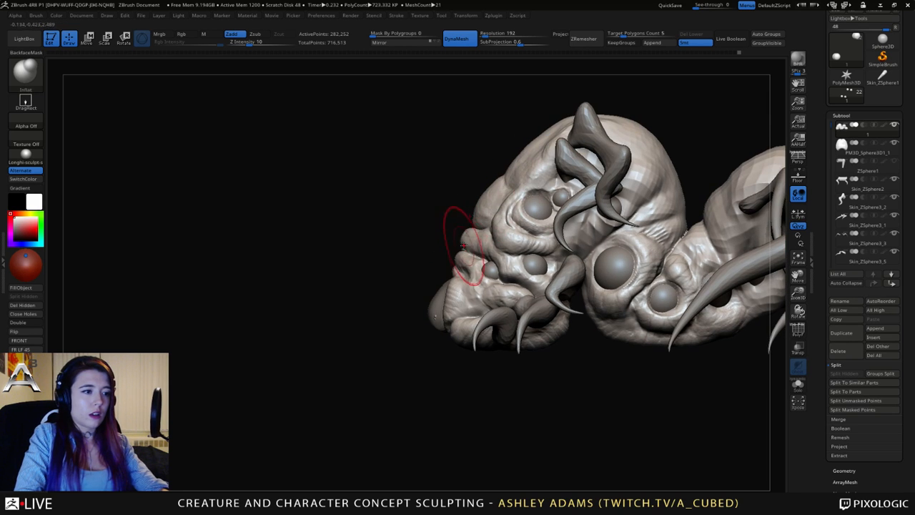
key(b)
key(s)
key(h)
key(space)
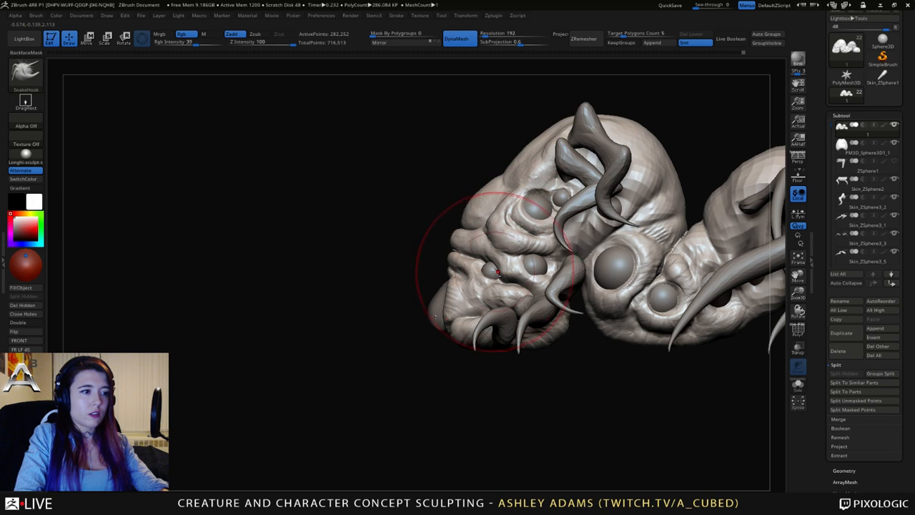
key(space)
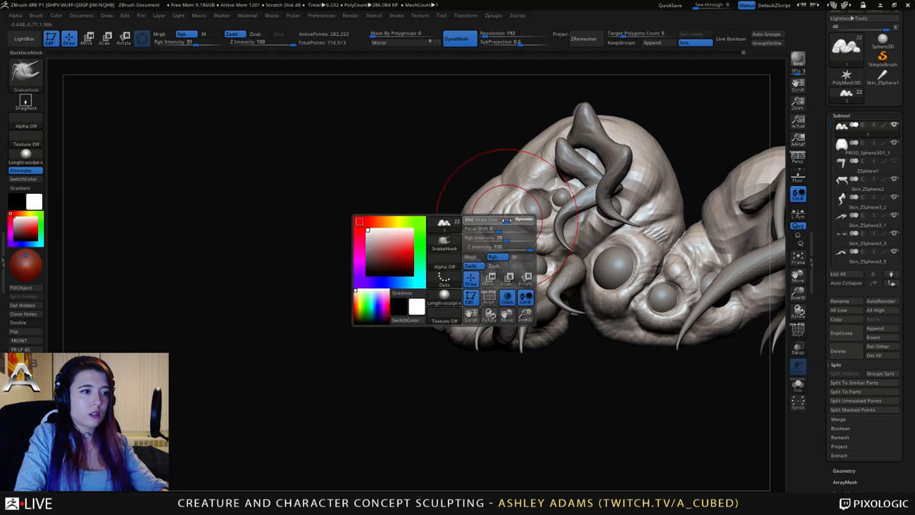
alt+click(490, 270)
right_drag(490, 270, 583, 274)
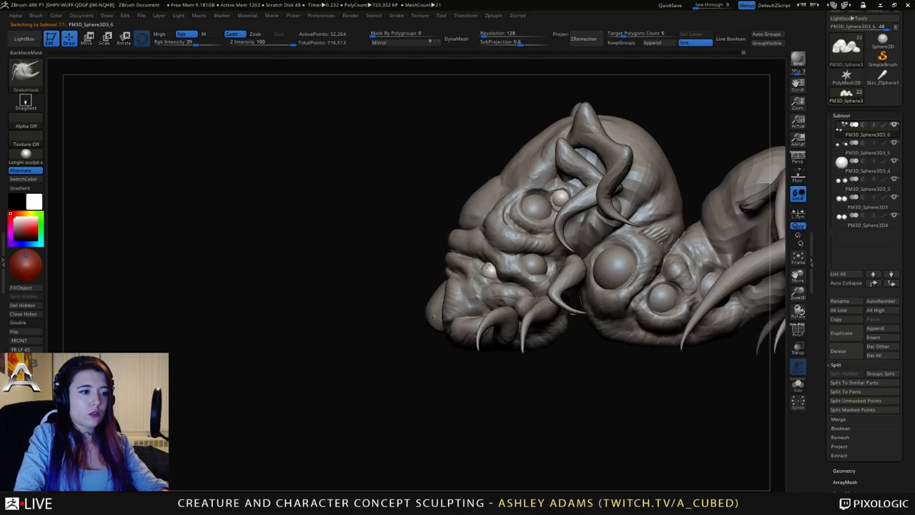
key(space)
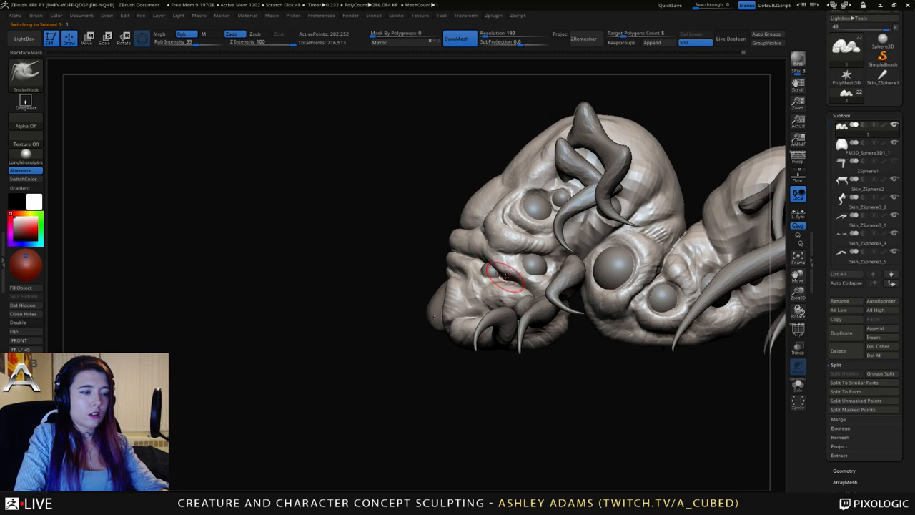
Try to reposition the small eye at the front of the snout, then undo the move.
alt+right_drag(505, 276, 496, 279)
alt+click(480, 274)
key(w)
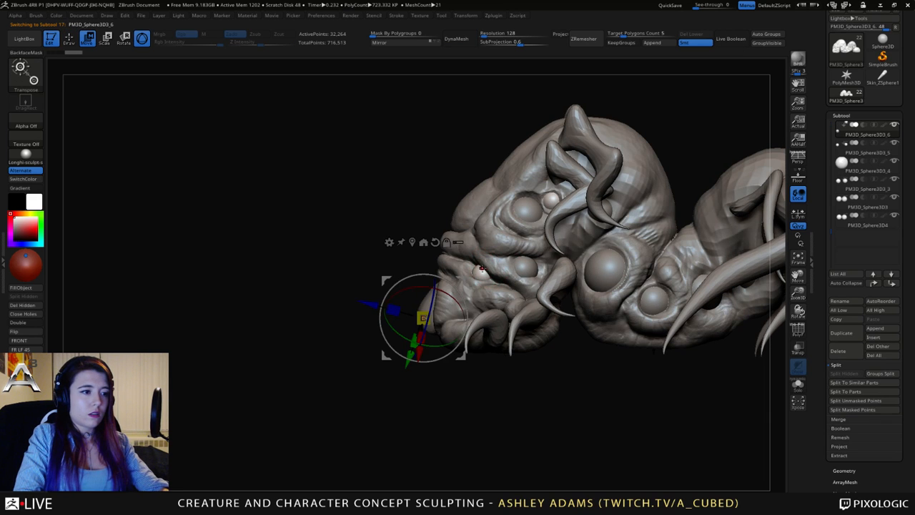
alt+click(482, 269)
drag(522, 233, 513, 239)
key(ctrl+z)
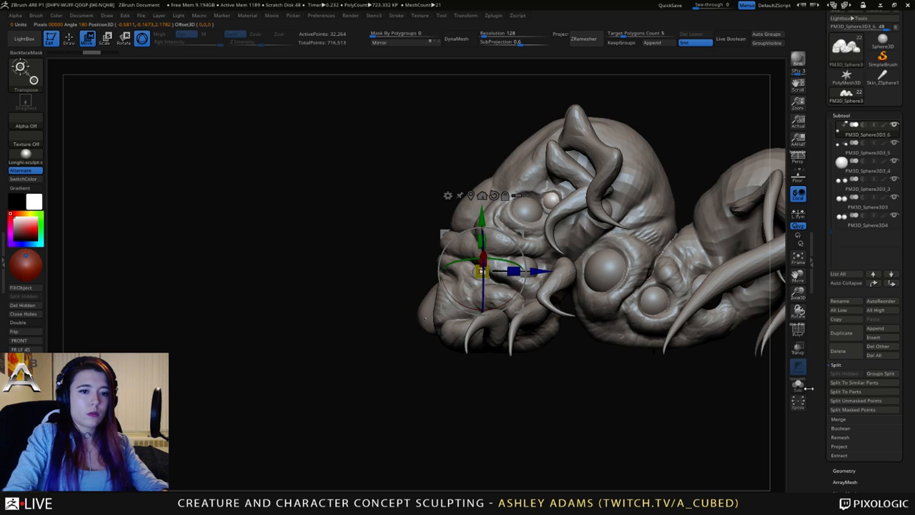
Isolate the small eyes, separate the upper one from the snout one with Split Hidden, and show the whole creature again.
click(798, 384)
alt+click(481, 272)
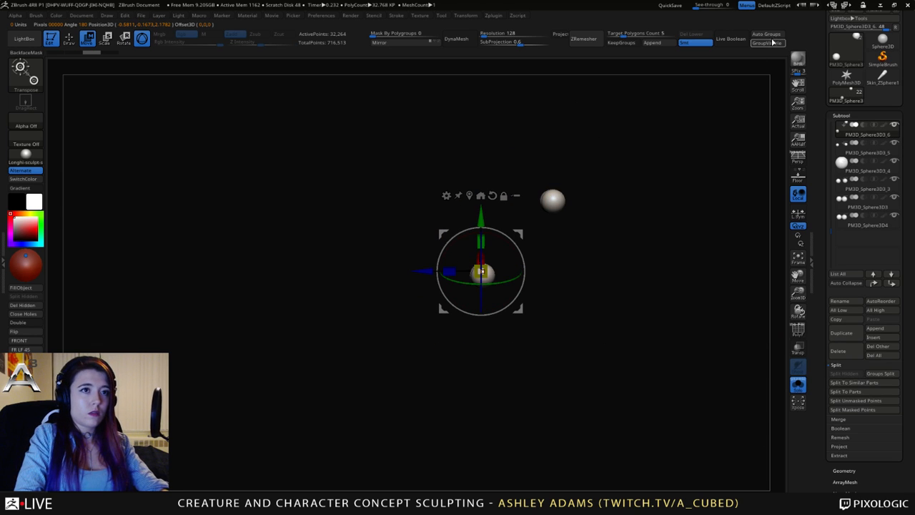
alt+click(552, 199)
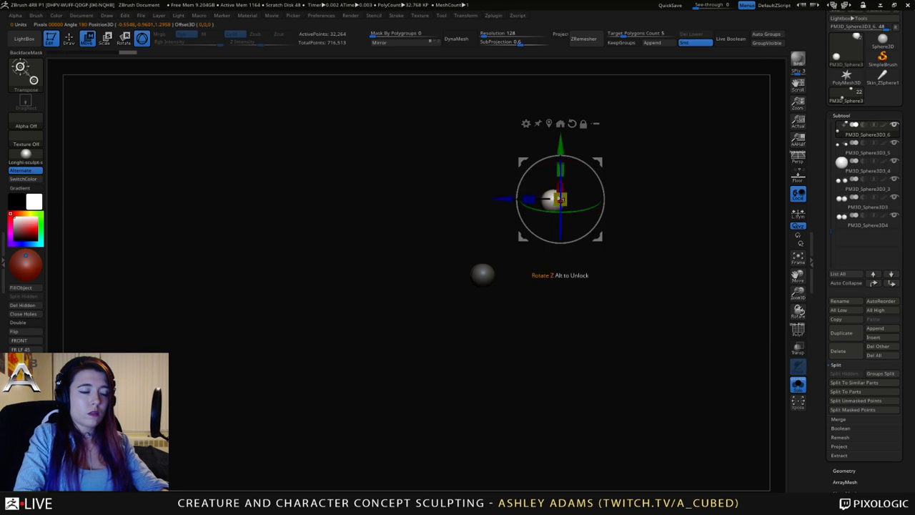
key(q)
ctrl+shift+click(554, 201)
ctrl+shift+click(556, 201)
ctrl+shift+click(556, 202)
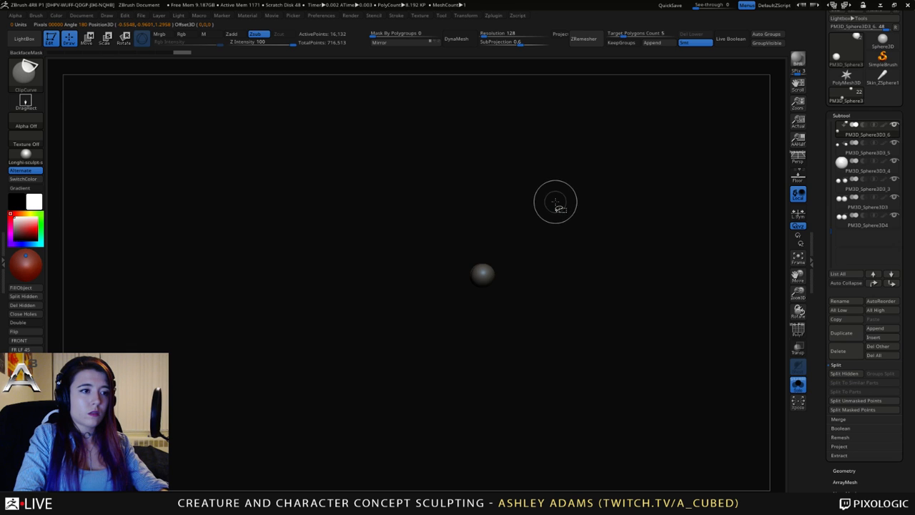
click(856, 375)
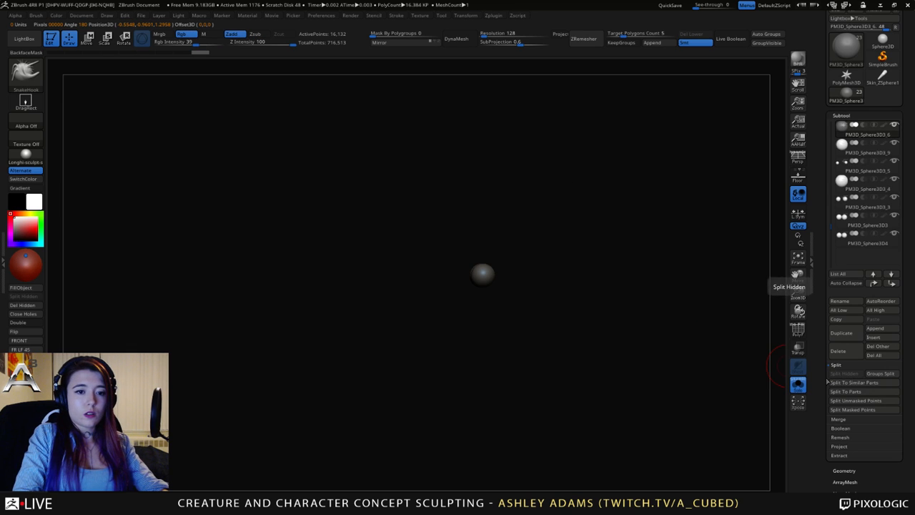
drag(505, 306, 591, 301)
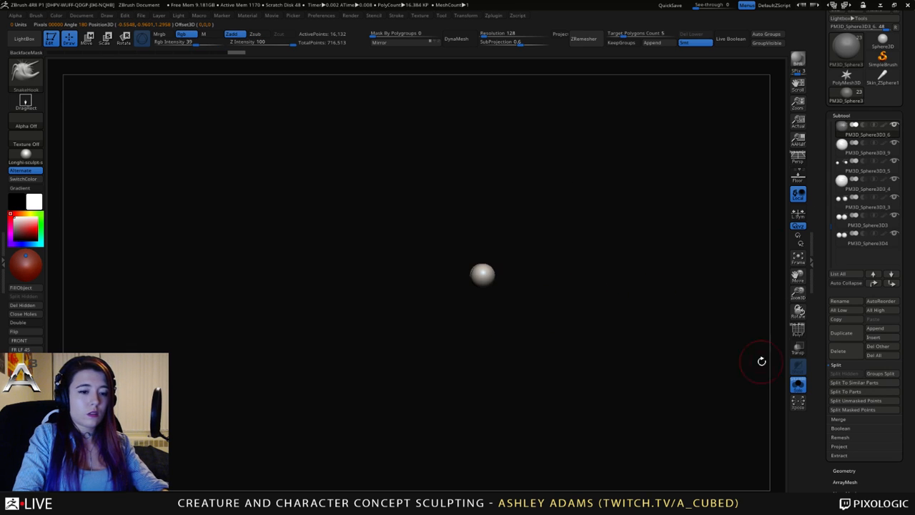
click(798, 385)
Select the eye on the cheek below the brow fold and shift it slightly upward in its socket.
alt+click(554, 200)
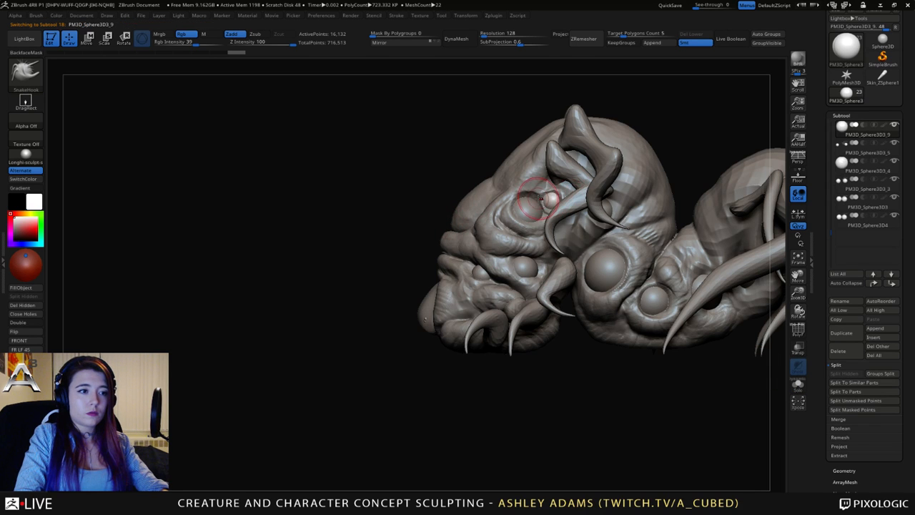
drag(393, 183, 472, 182)
mouse_move(593, 195)
ctrl+mouse_down()
mouse_move(662, 157)
mouse_move(561, 223)
ctrl+mouse_up()
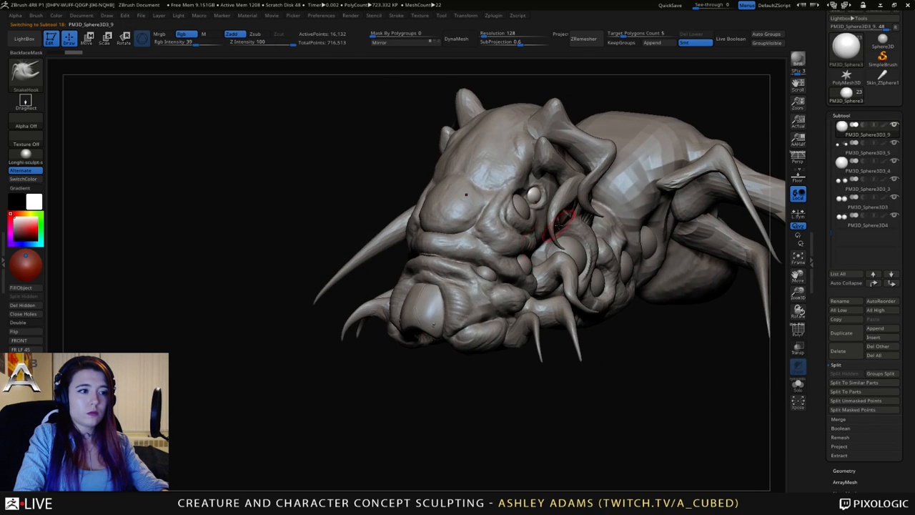
alt+click(485, 276)
drag(558, 357, 513, 292)
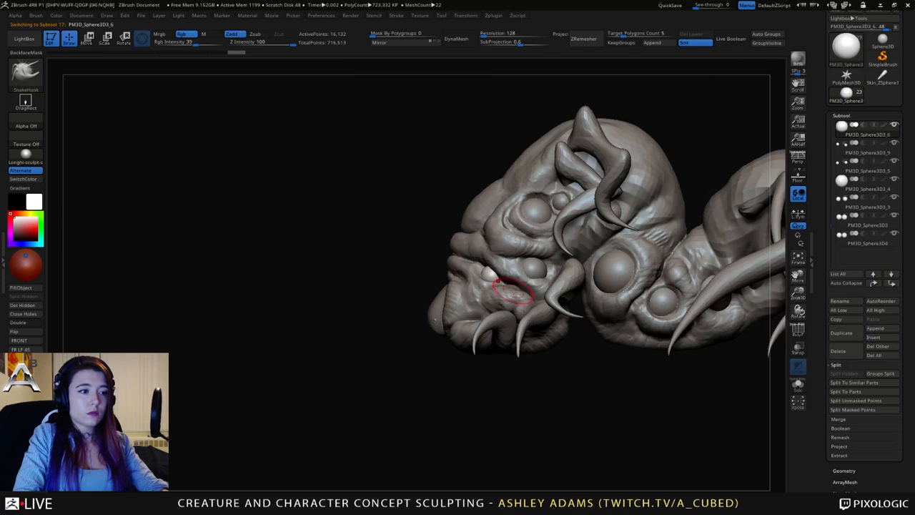
key(w)
alt+click(533, 268)
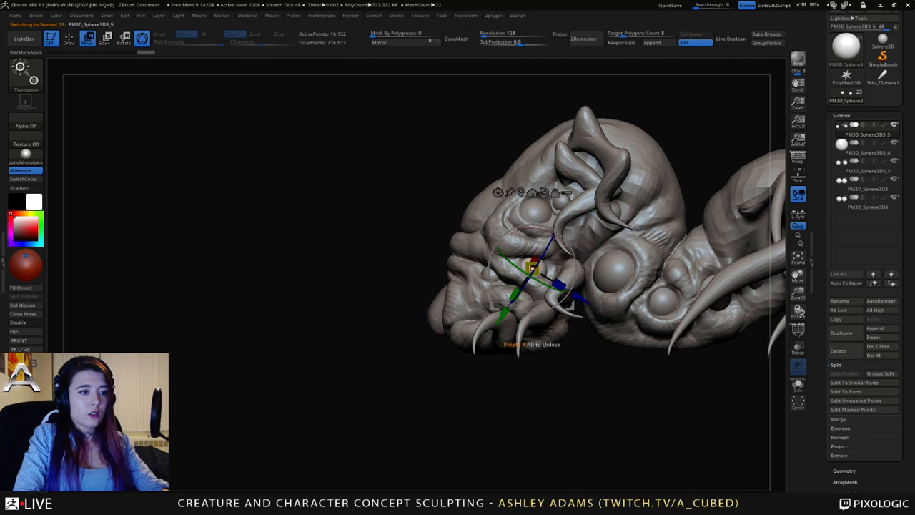
alt+click(539, 211)
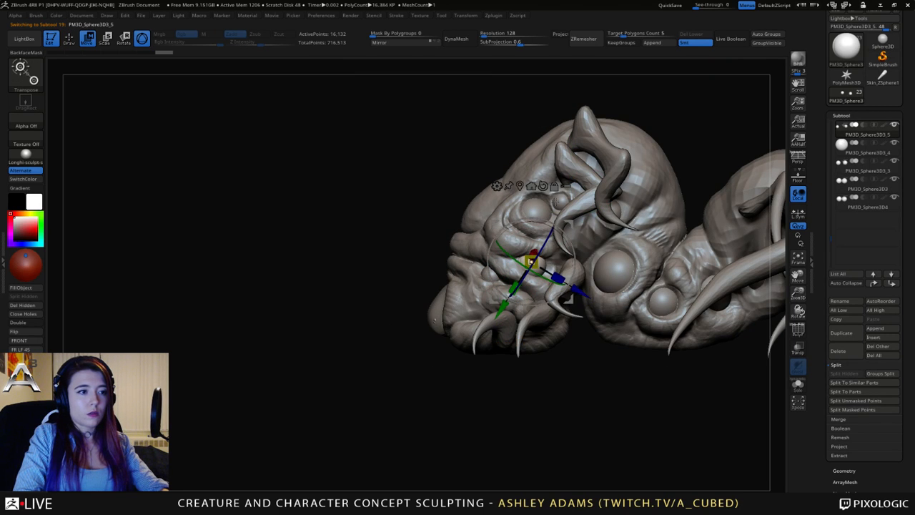
Reposition the large and small eyes on the upper side of the head within their sockets.
key(q)
key(w)
drag(580, 218, 589, 223)
alt+click(591, 199)
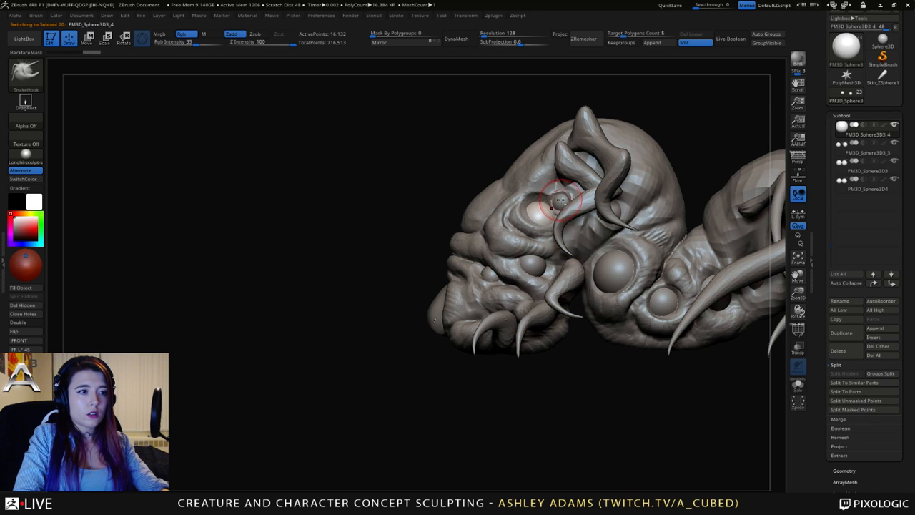
drag(613, 162, 609, 157)
alt+click(544, 207)
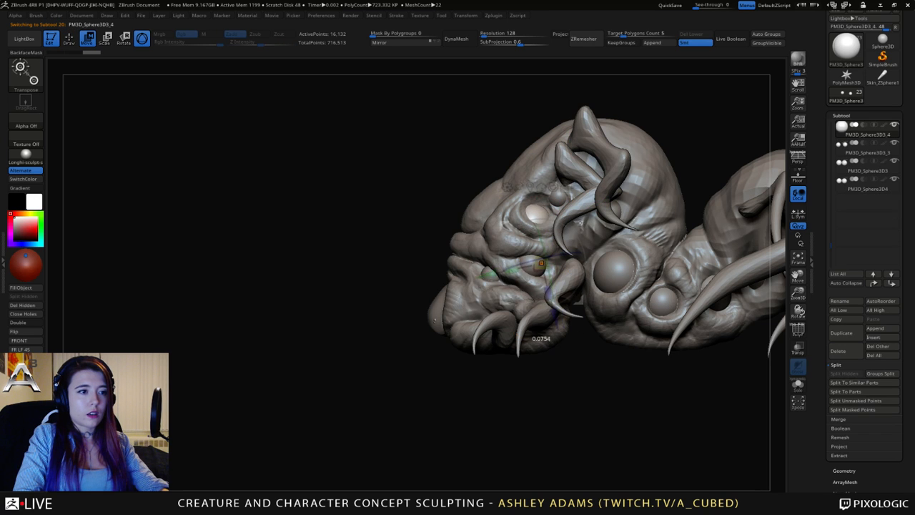
Build up the fleshy rims around the two upper eyes on the head mesh with ClayBuildup.
key(q)
alt+click(552, 216)
key(b)
key(c)
key(b)
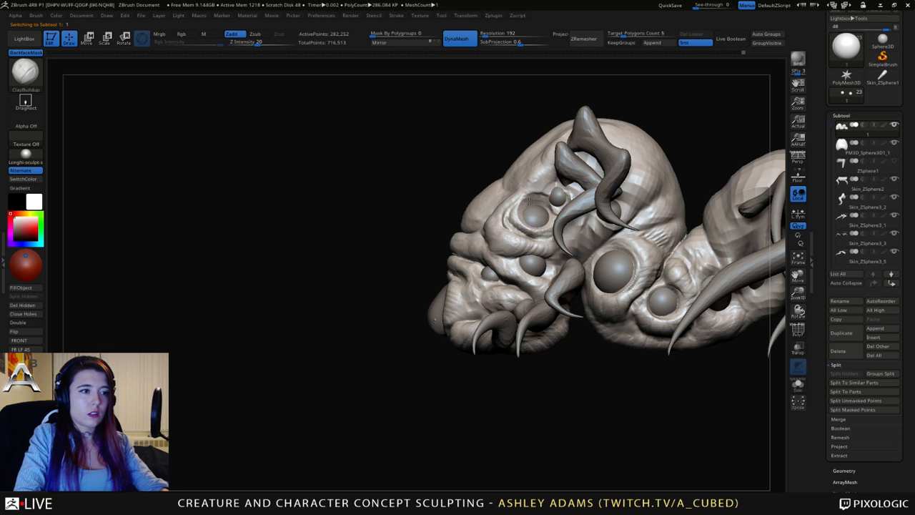
mouse_move(547, 200)
right_down()
mouse_move(575, 215)
mouse_move(542, 208)
mouse_move(552, 184)
right_up()
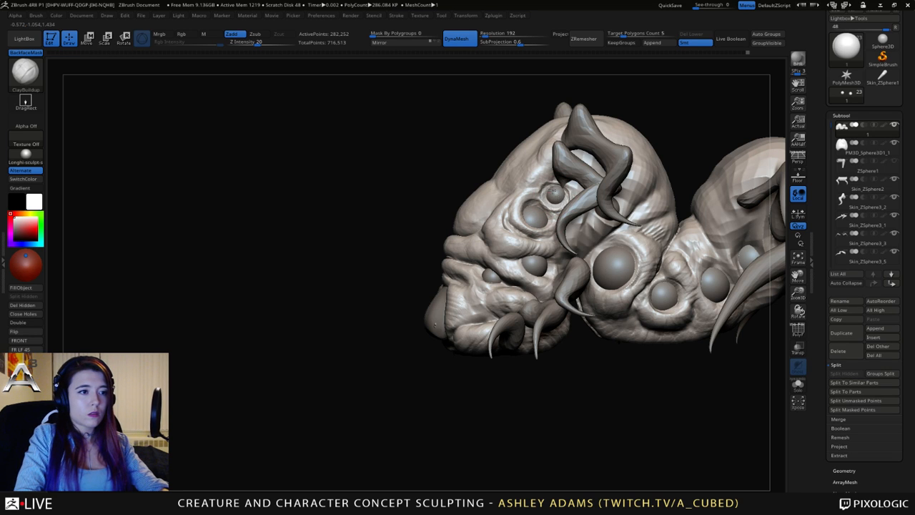
right_drag(554, 190, 540, 235)
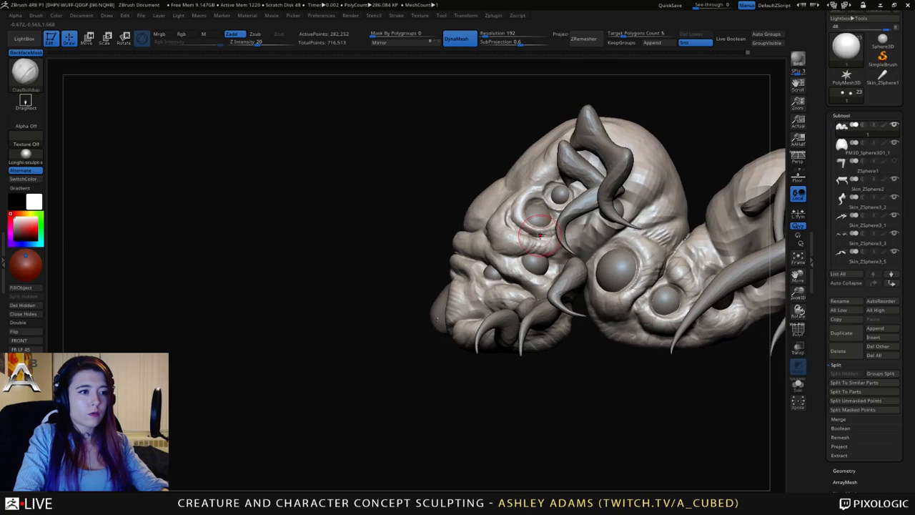
Adjust the positions of the cheek eye and the small snout eye, and reselect the head mesh.
alt+click(536, 261)
key(w)
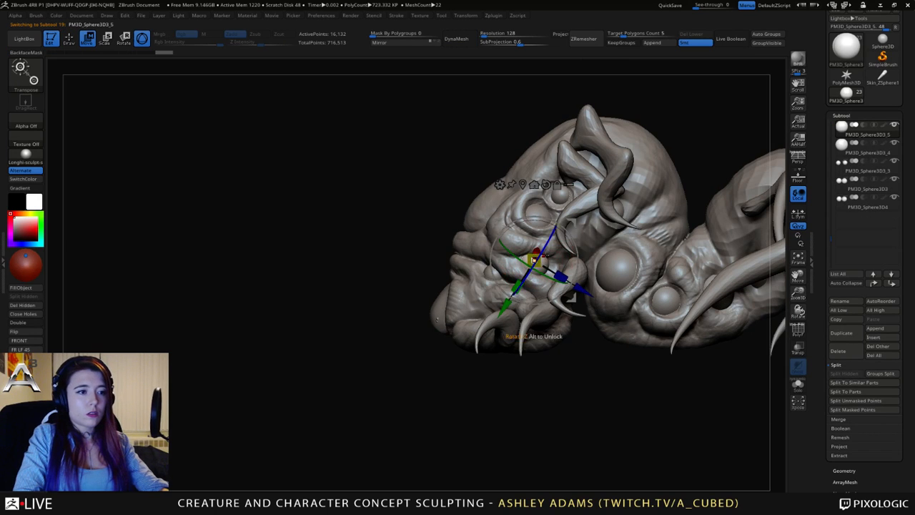
drag(576, 231, 567, 222)
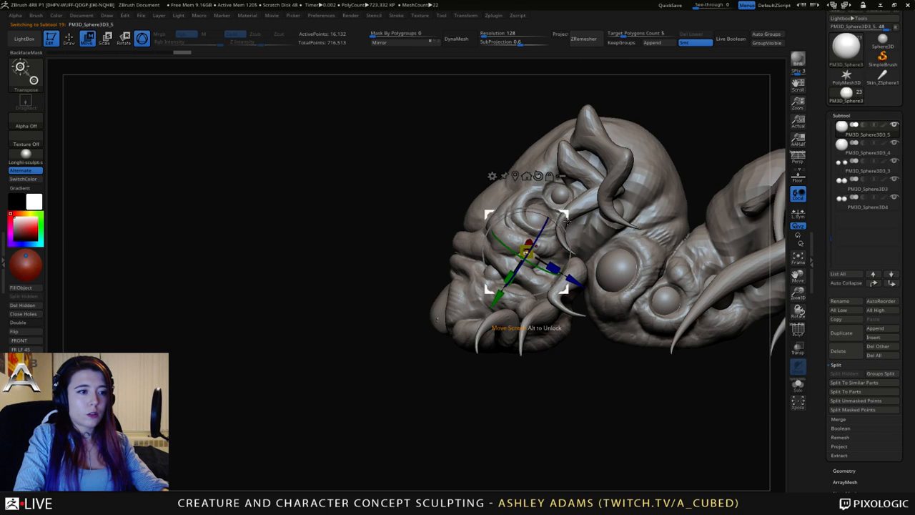
key(q)
alt+click(491, 276)
mouse_move(491, 276)
right_down()
mouse_move(551, 272)
mouse_move(427, 281)
mouse_move(501, 279)
mouse_move(472, 290)
mouse_move(488, 296)
right_up()
key(w)
key(q)
alt+click(494, 286)
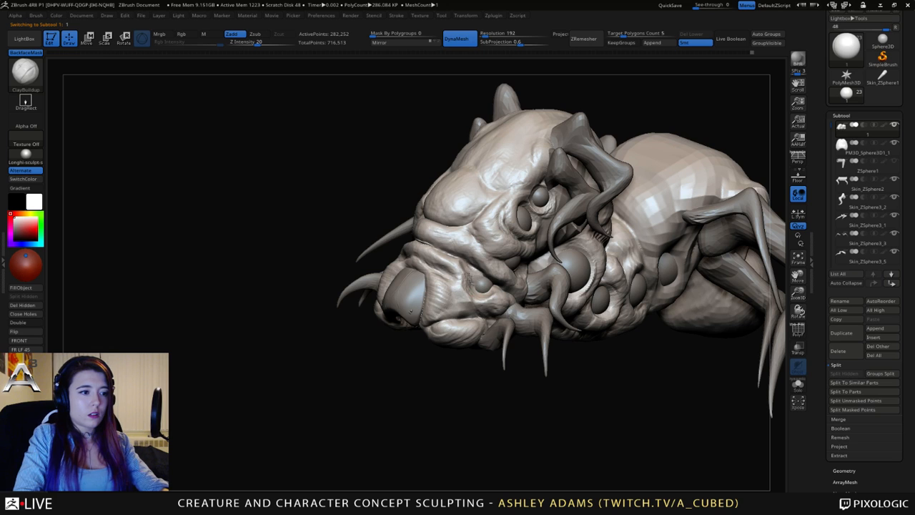
Reshape the outline of the rounded back hump behind the head with the SnakeHook brush.
right_drag(477, 276, 489, 296)
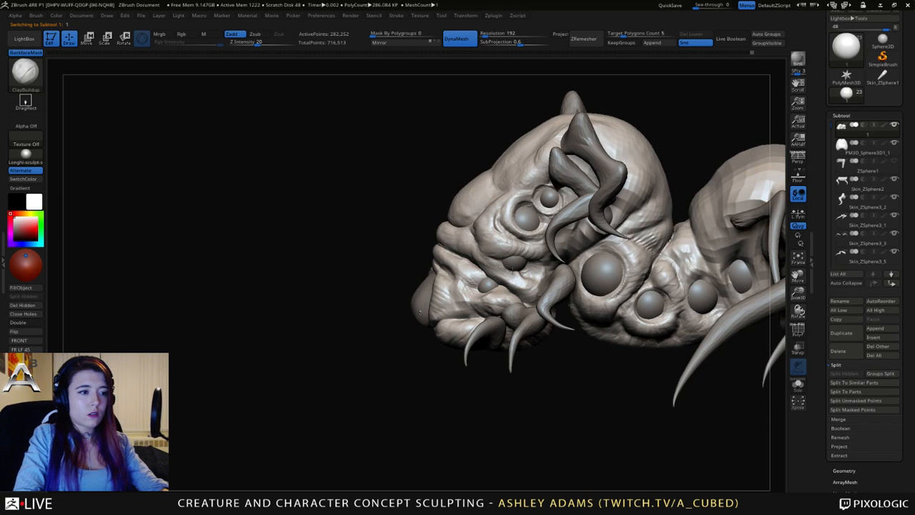
drag(492, 286, 524, 274)
mouse_move(525, 273)
right_down()
mouse_move(464, 255)
mouse_move(458, 274)
mouse_move(422, 268)
mouse_move(336, 226)
right_up()
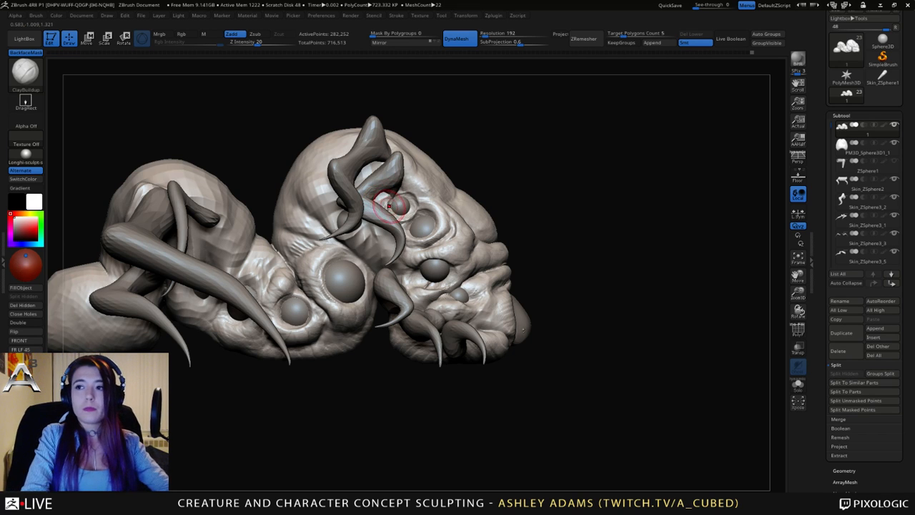
mouse_move(388, 204)
right_down()
mouse_move(399, 180)
mouse_move(470, 163)
mouse_move(429, 207)
mouse_move(390, 177)
right_up()
key(b)
key(s)
key(h)
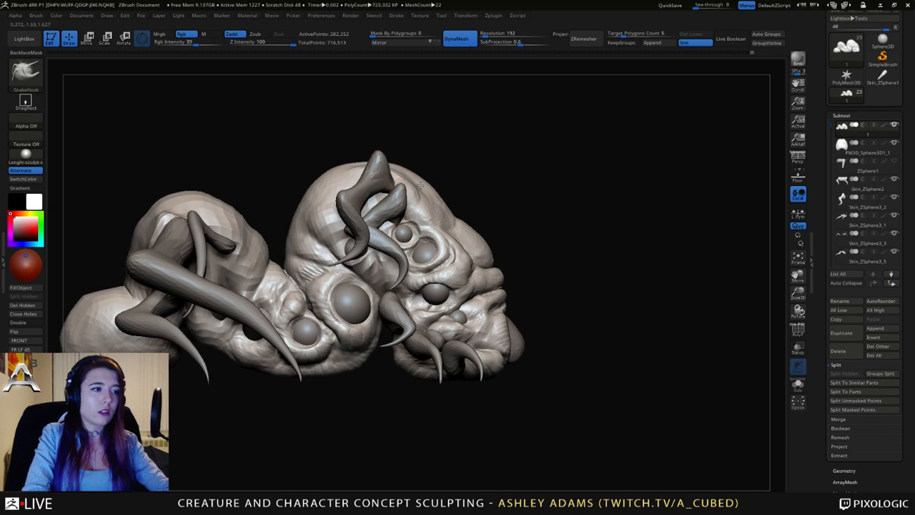
right_click(408, 194)
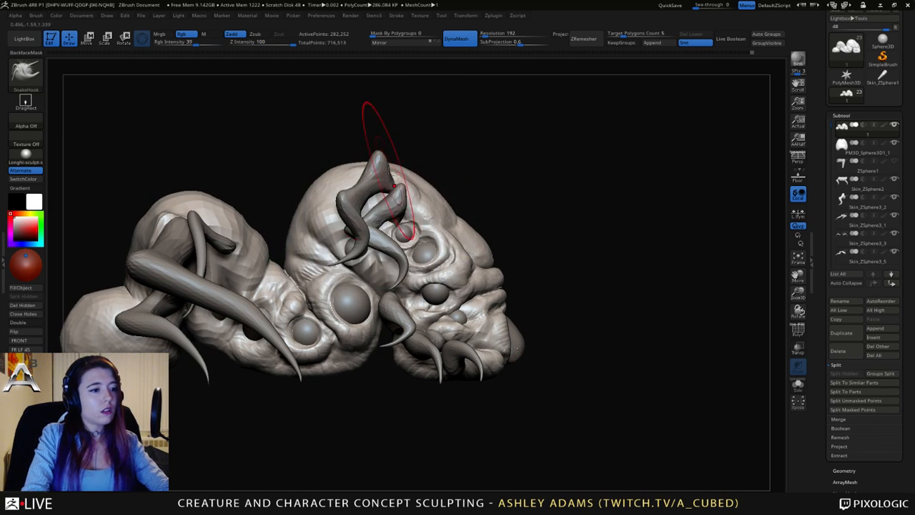
right_drag(386, 164, 391, 174)
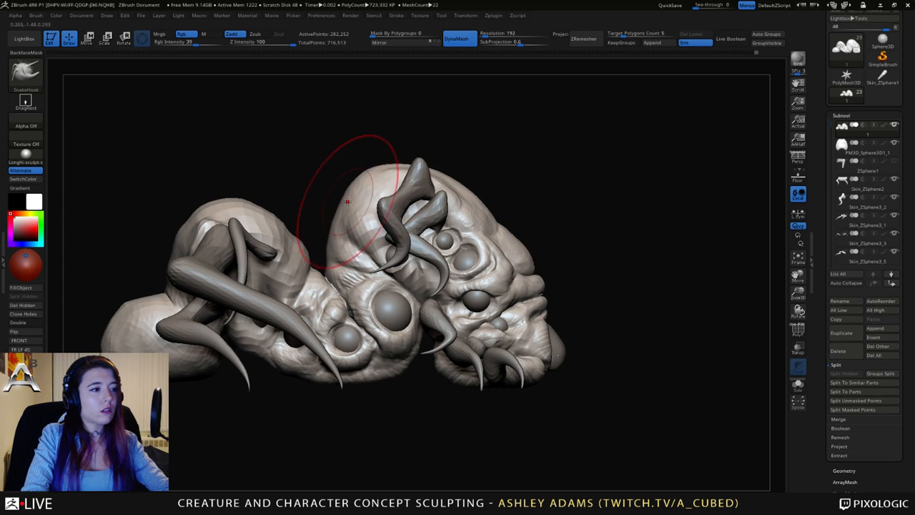
alt+right_drag(235, 197, 283, 206)
mouse_move(283, 206)
mouse_down()
mouse_move(306, 195)
mouse_move(254, 202)
mouse_up()
right_drag(214, 221, 212, 249)
right_click(229, 205)
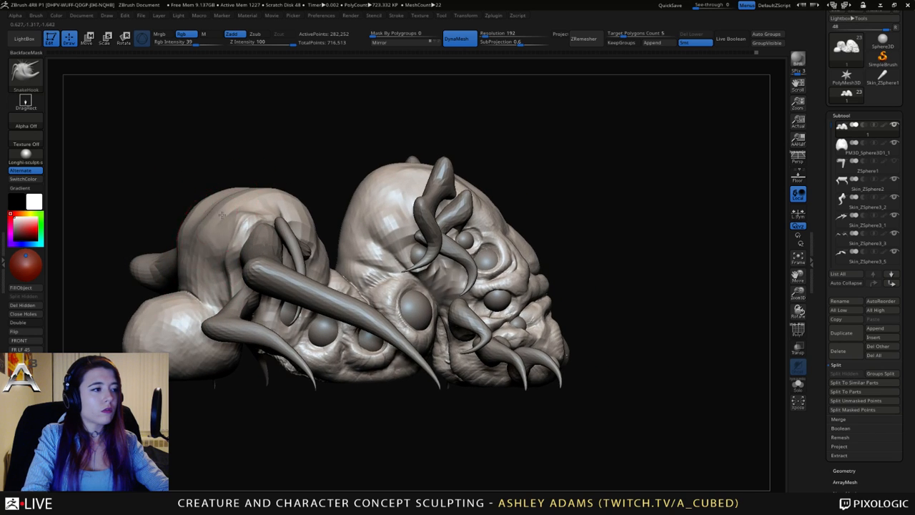
right_drag(228, 197, 274, 207)
Build up the back hump with ClayBuildup and smooth the area where it meets the rear abdomen.
key(b)
key(c)
key(b)
mouse_move(194, 190)
mouse_down()
mouse_move(206, 213)
mouse_move(237, 219)
mouse_up()
right_drag(238, 218, 275, 234)
mouse_move(189, 229)
mouse_down()
mouse_move(213, 239)
mouse_move(194, 250)
mouse_move(238, 284)
mouse_move(251, 248)
mouse_up()
mouse_move(209, 259)
right_down()
mouse_move(222, 265)
mouse_move(201, 286)
mouse_move(215, 304)
right_up()
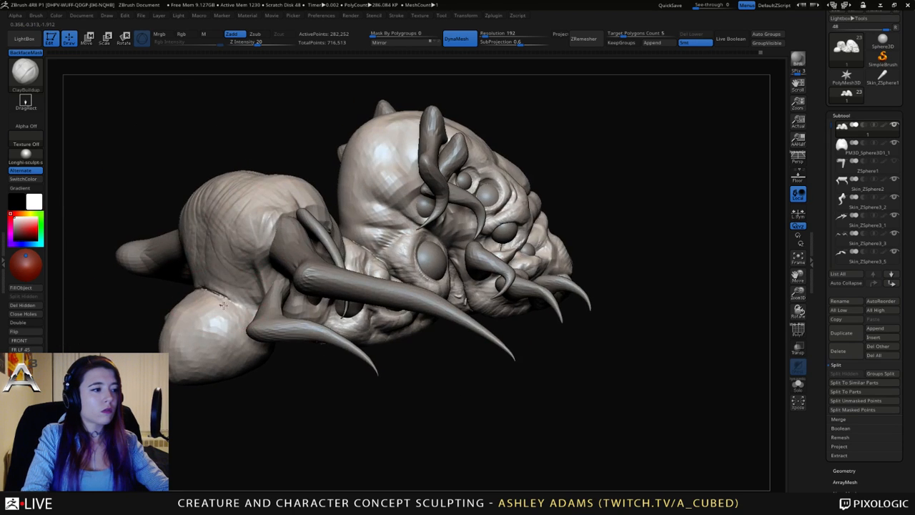
right_click(196, 290)
mouse_move(196, 286)
shift+mouse_down()
mouse_move(223, 293)
mouse_move(212, 290)
mouse_move(200, 302)
mouse_move(233, 239)
shift+mouse_up()
right_click(216, 283)
Carve a crease down the side of the back above the leg base with DamStandard.
mouse_move(239, 229)
right_down()
mouse_move(305, 208)
mouse_move(364, 205)
mouse_move(344, 223)
mouse_move(354, 227)
mouse_move(332, 211)
mouse_move(294, 206)
right_up()
key(b)
key(d)
key(s)
drag(329, 183, 326, 219)
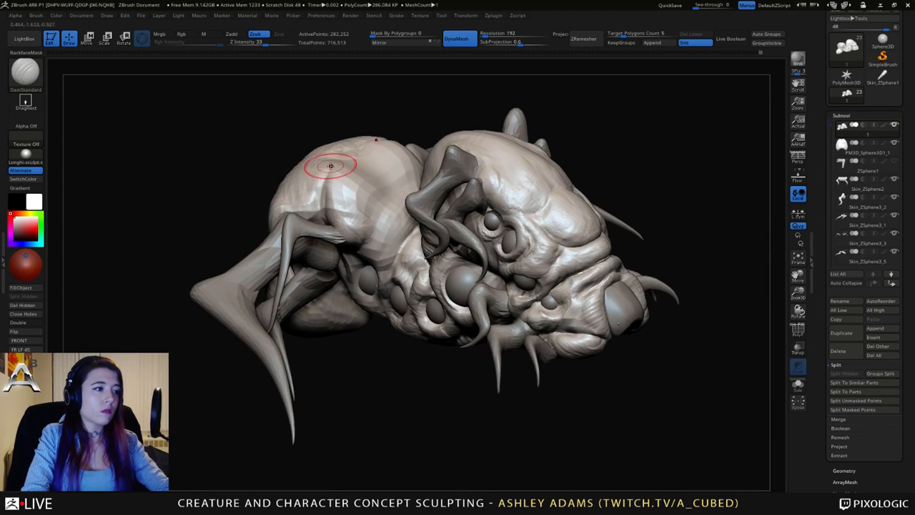
drag(331, 167, 341, 210)
Build up flesh around the crease on the upper back with ClayBuildup.
key(b)
key(c)
key(b)
right_drag(345, 204, 340, 181)
drag(339, 181, 334, 164)
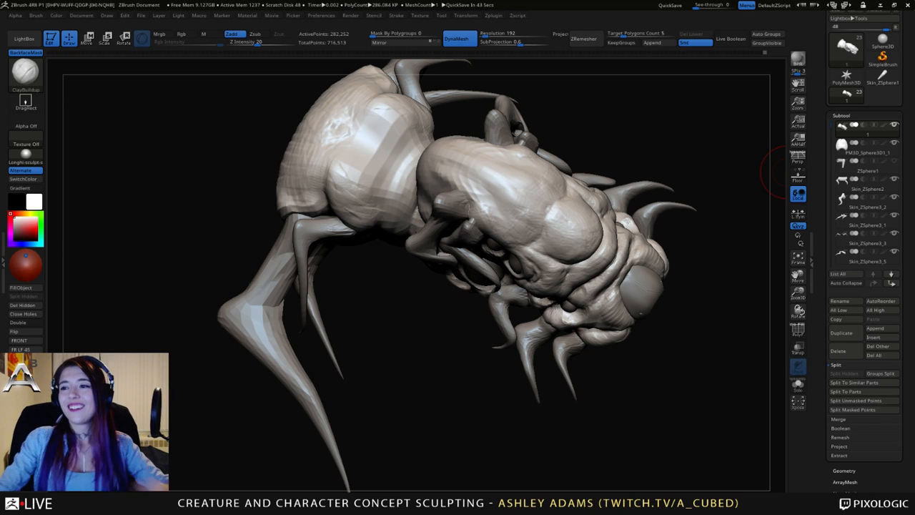
Adjust the top contour of the back hump with SnakeHook while checking it from the side.
mouse_move(785, 173)
right_down()
mouse_move(527, 303)
mouse_move(491, 265)
mouse_move(429, 243)
right_up()
key(b)
key(s)
key(h)
key(space)
drag(358, 201, 367, 201)
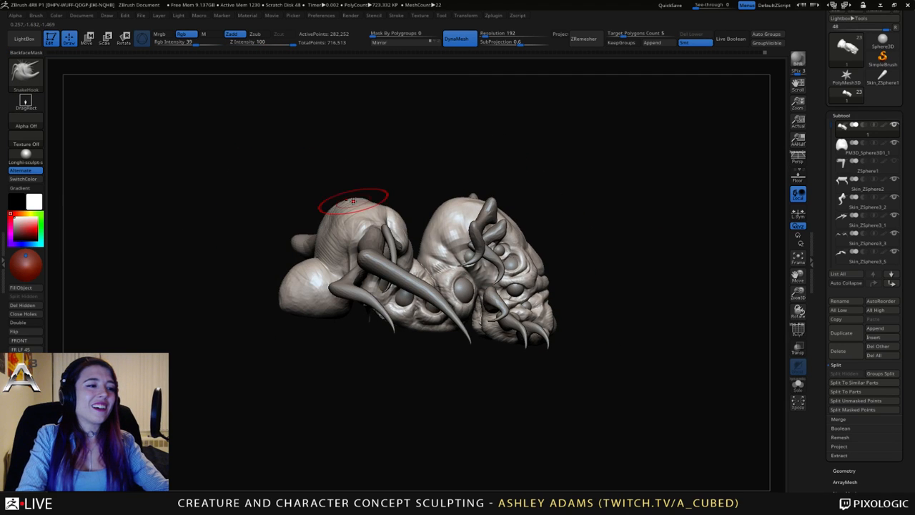
mouse_move(359, 202)
right_down()
mouse_move(332, 210)
mouse_move(377, 196)
right_up()
Add fleshy volume with ClayBuildup on the side of the back between the leg base and the head.
key(b)
key(c)
key(b)
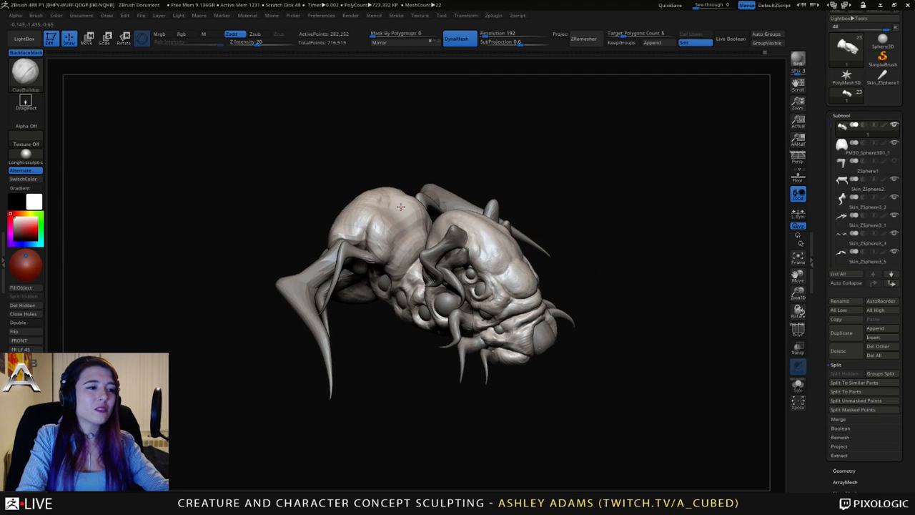
mouse_move(406, 204)
mouse_down()
mouse_move(392, 210)
mouse_move(404, 241)
mouse_up()
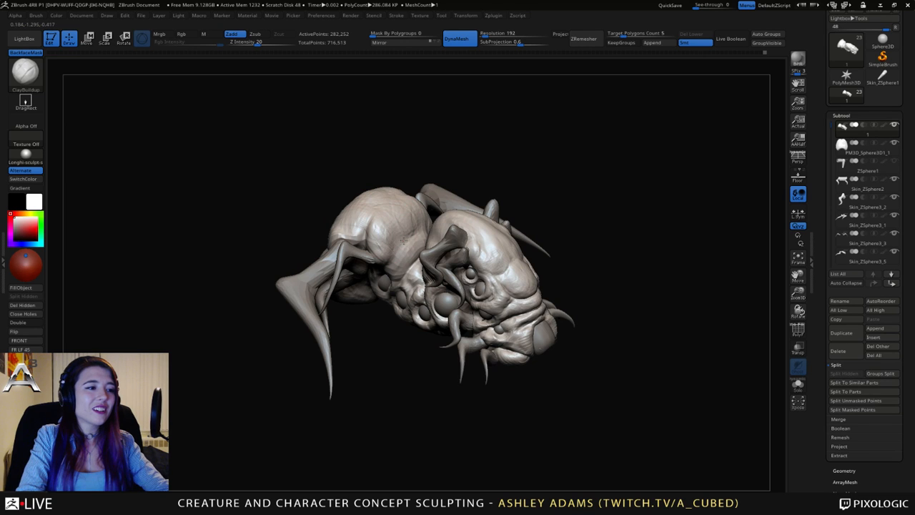
right_drag(394, 254, 367, 236)
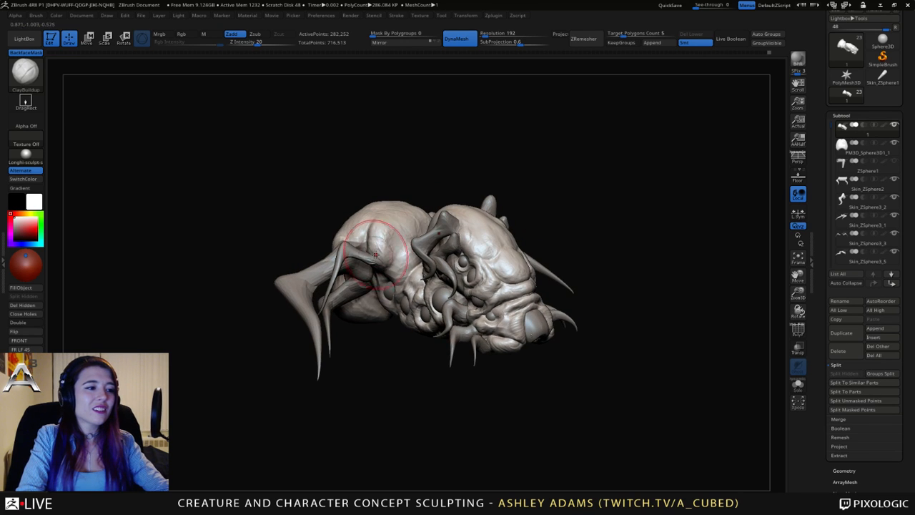
key(space)
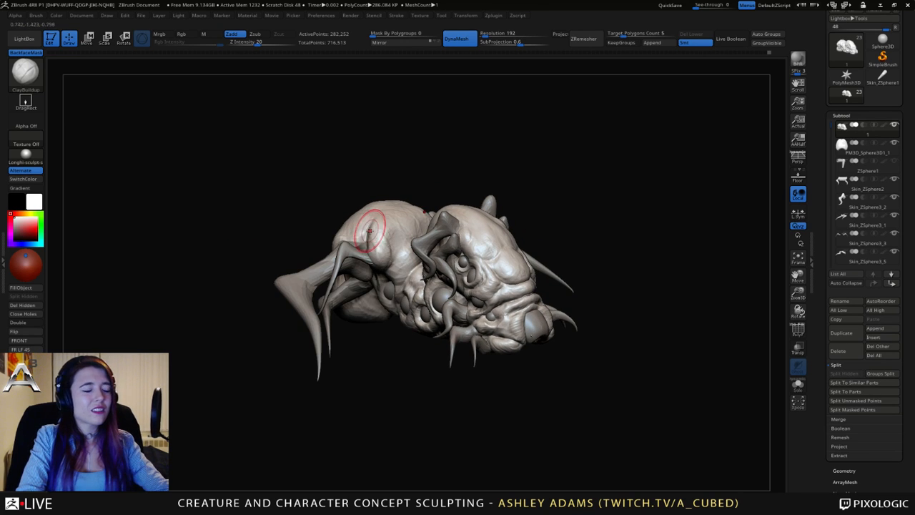
Sharpen the creases around the shoulder fold above the leg with DamStandard.
right_drag(369, 231, 372, 243)
key(b)
key(d)
key(s)
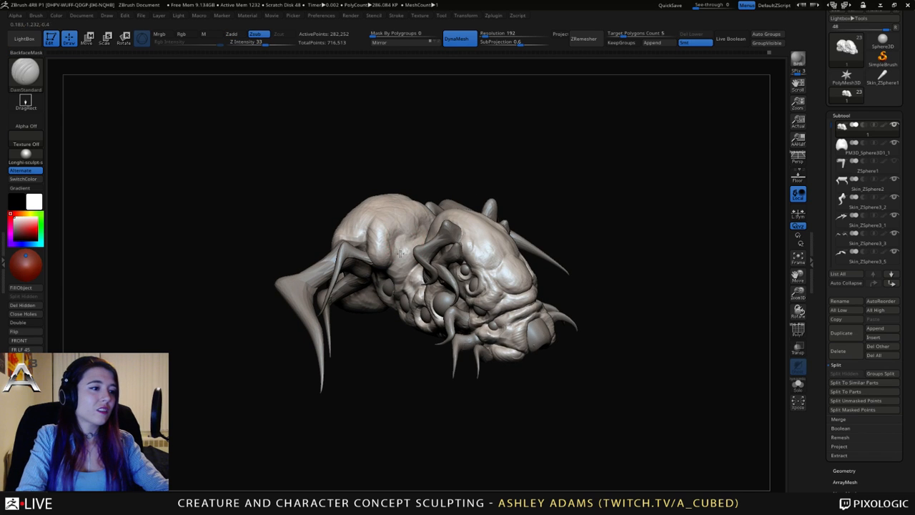
right_drag(385, 272, 392, 232)
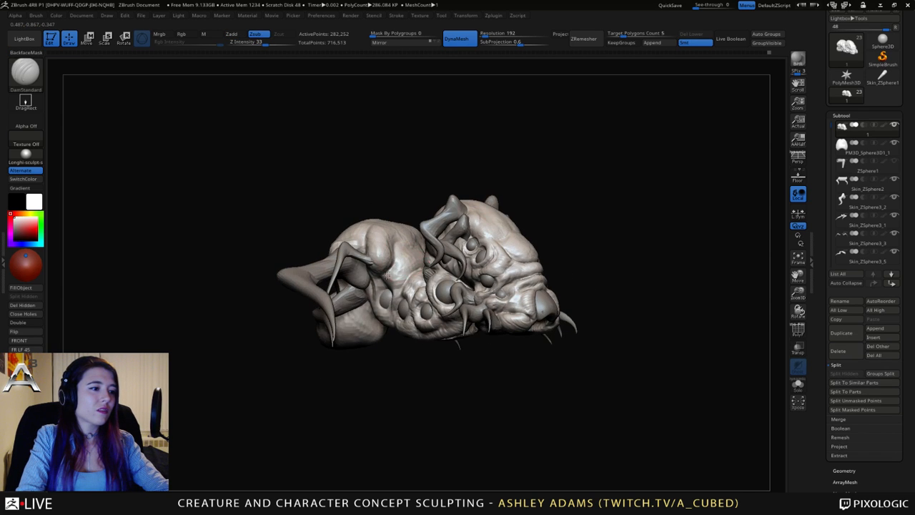
right_drag(388, 267, 381, 242)
Refine the bulging shoulder fold over the small leg's base by alternating ClayBuildup and DamStandard.
key(b)
key(c)
key(b)
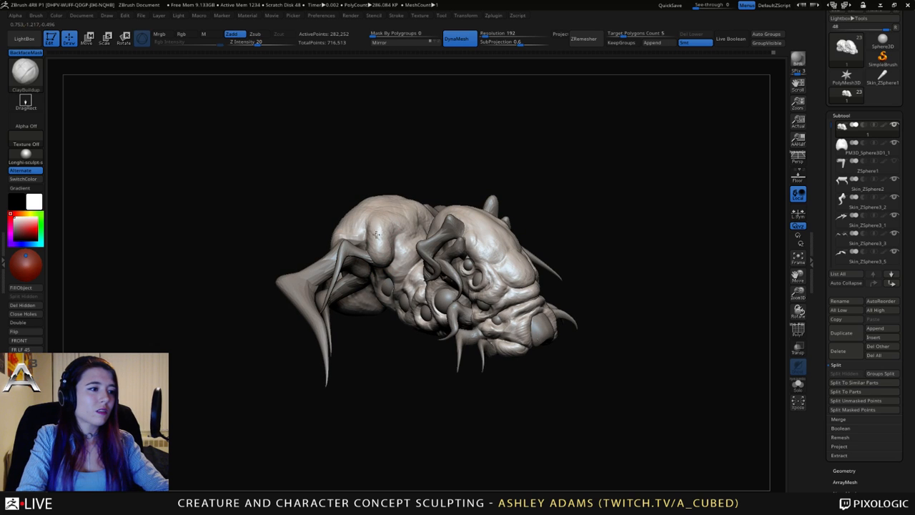
key(b)
key(d)
key(s)
mouse_move(387, 240)
right_down()
mouse_move(371, 209)
mouse_move(366, 222)
mouse_move(369, 206)
mouse_move(358, 210)
mouse_move(369, 247)
right_up()
key(b)
key(c)
key(b)
Select the small upper leg, Skin_ZSphere3_3, reshape its bent joint with SnakeHook and smooth it.
key(b)
key(s)
key(h)
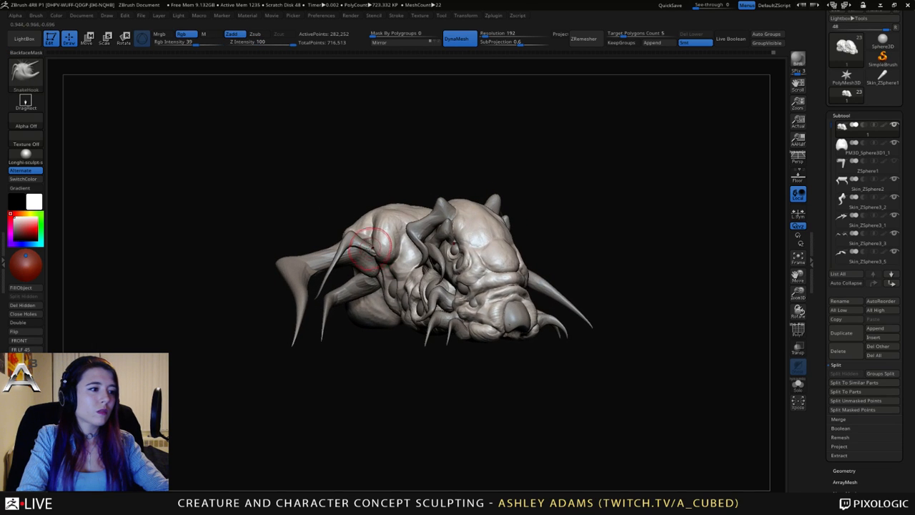
alt+click(372, 248)
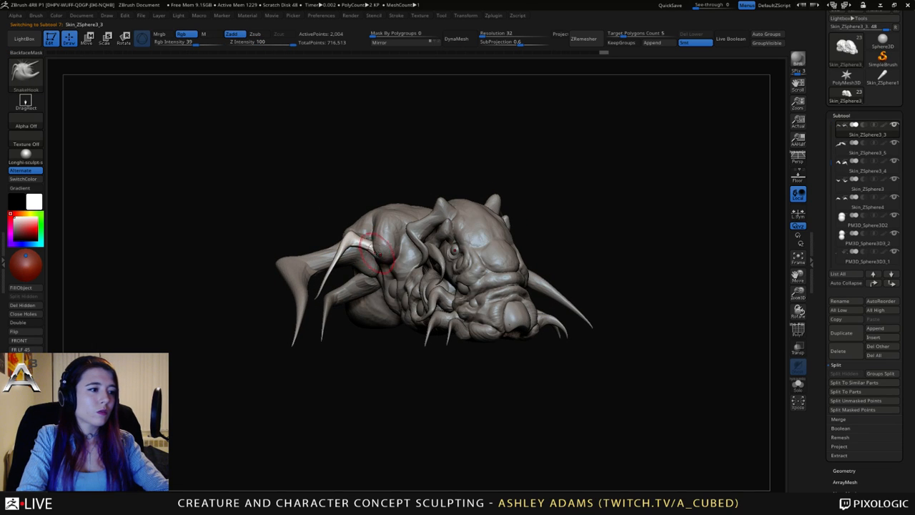
right_drag(374, 250, 366, 245)
drag(351, 235, 346, 230)
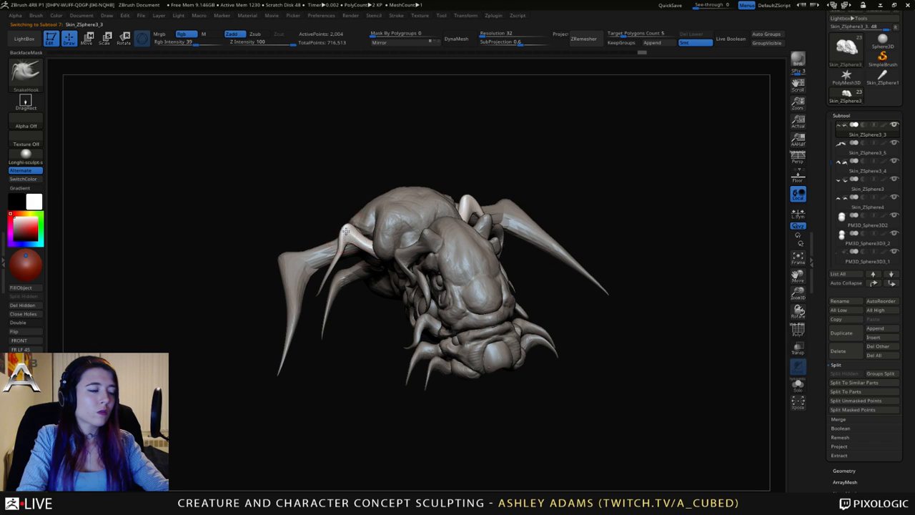
key(shift)
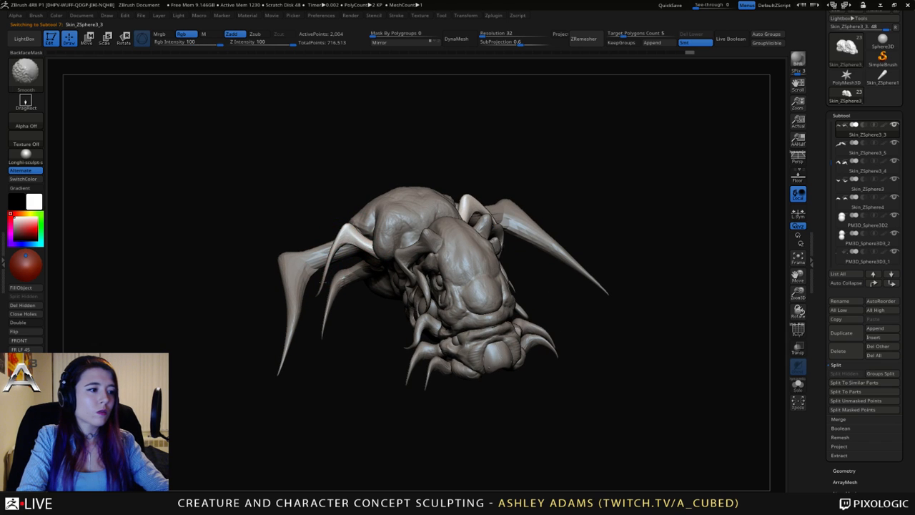
shift+drag(348, 234, 350, 228)
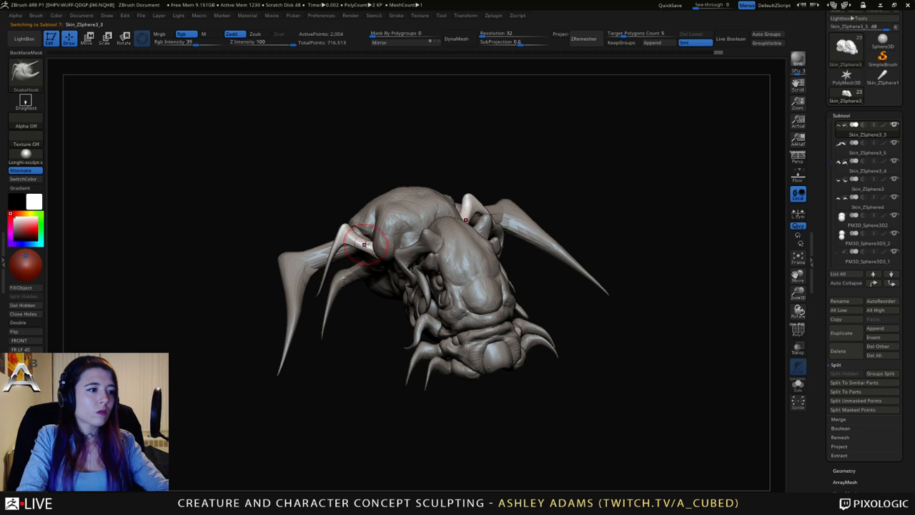
Select the cheek claw, Skin_ZSphere3_4, and other separate parts in turn, finishing with the main body mesh active.
mouse_move(368, 247)
right_down()
mouse_move(384, 254)
mouse_move(367, 251)
mouse_move(379, 235)
mouse_move(415, 242)
mouse_move(366, 240)
mouse_move(487, 233)
mouse_move(428, 268)
mouse_move(420, 314)
mouse_move(467, 312)
right_up()
alt+click(373, 328)
mouse_move(466, 312)
ctrl+right_down()
mouse_move(444, 288)
mouse_move(486, 301)
mouse_move(449, 335)
mouse_move(400, 344)
mouse_move(420, 281)
mouse_move(449, 249)
ctrl+right_up()
key(space)
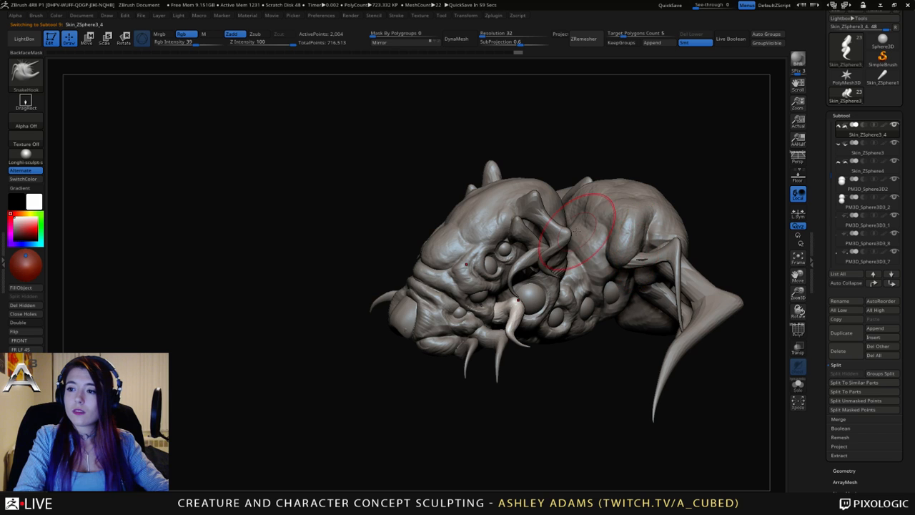
mouse_move(481, 276)
right_down()
mouse_move(536, 282)
mouse_move(496, 285)
mouse_move(465, 231)
mouse_move(484, 212)
mouse_move(572, 221)
right_up()
alt+click(444, 234)
mouse_move(439, 236)
right_down()
mouse_move(422, 172)
mouse_move(427, 245)
mouse_move(408, 249)
mouse_move(436, 276)
mouse_move(450, 272)
right_up()
right_click(404, 250)
alt+click(485, 313)
mouse_move(485, 313)
right_down()
mouse_move(441, 322)
mouse_move(443, 349)
mouse_move(487, 256)
mouse_move(491, 325)
mouse_move(458, 336)
mouse_move(513, 335)
mouse_move(492, 319)
right_up()
right_click(444, 349)
alt+click(492, 326)
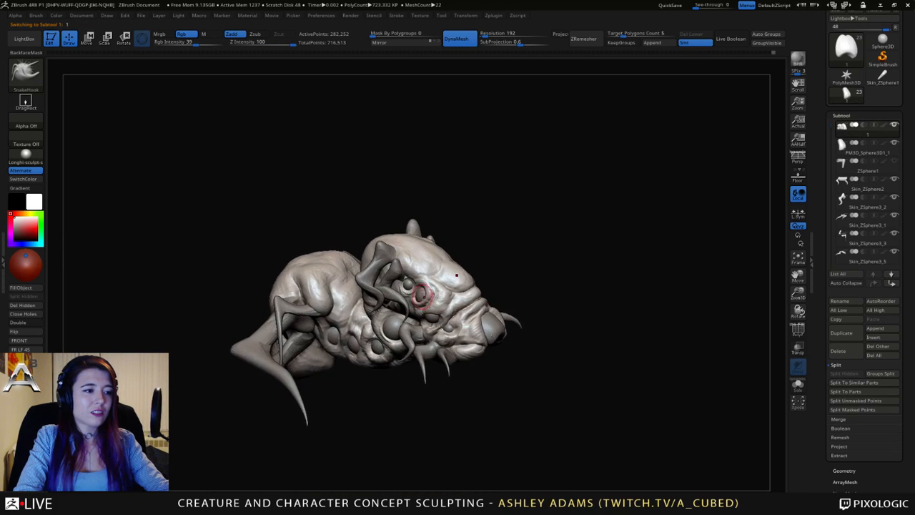
Build up the flesh below the rearmost body eyes, near the corner of the side mouth, with ClayBuildup.
alt+right_drag(424, 292, 485, 268)
mouse_move(416, 312)
ctrl+right_down()
mouse_move(424, 326)
mouse_move(465, 311)
mouse_move(403, 299)
mouse_move(410, 315)
ctrl+right_up()
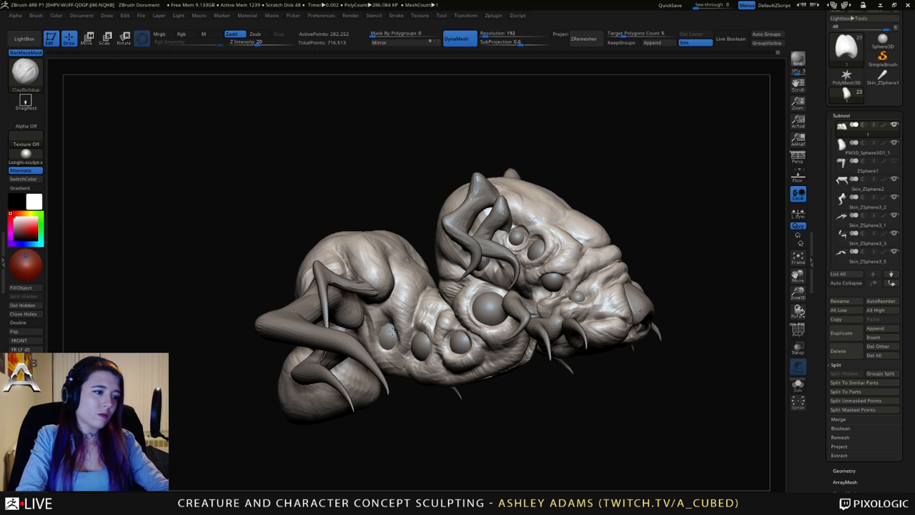
mouse_move(386, 333)
right_down()
mouse_move(404, 358)
mouse_move(392, 361)
mouse_move(418, 326)
mouse_move(412, 333)
right_up()
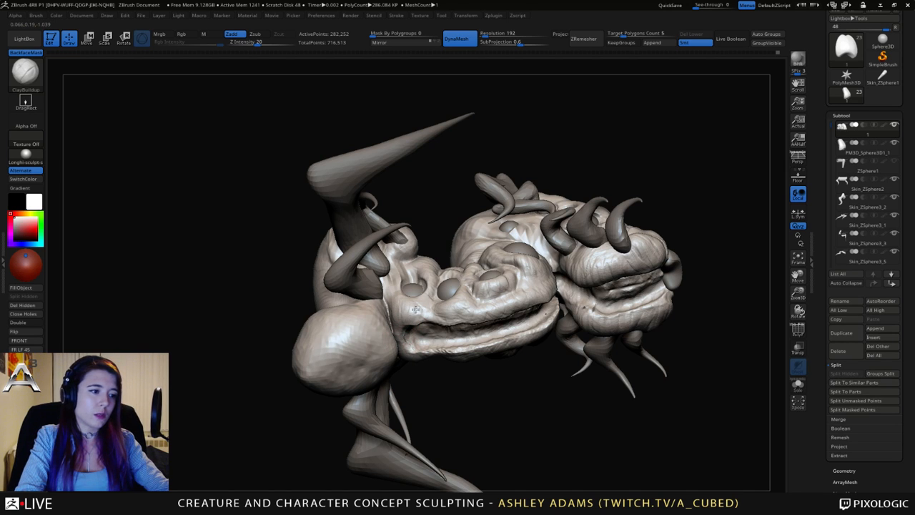
drag(416, 309, 420, 323)
right_drag(404, 309, 410, 300)
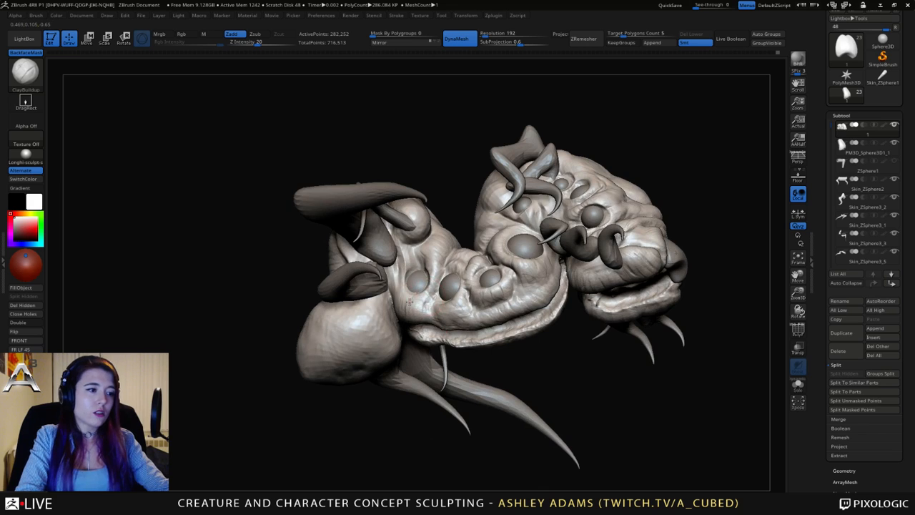
Define the folds between the rearmost body eye and the lower leg base with DamStandard and ClayBuildup.
key(b)
key(d)
key(s)
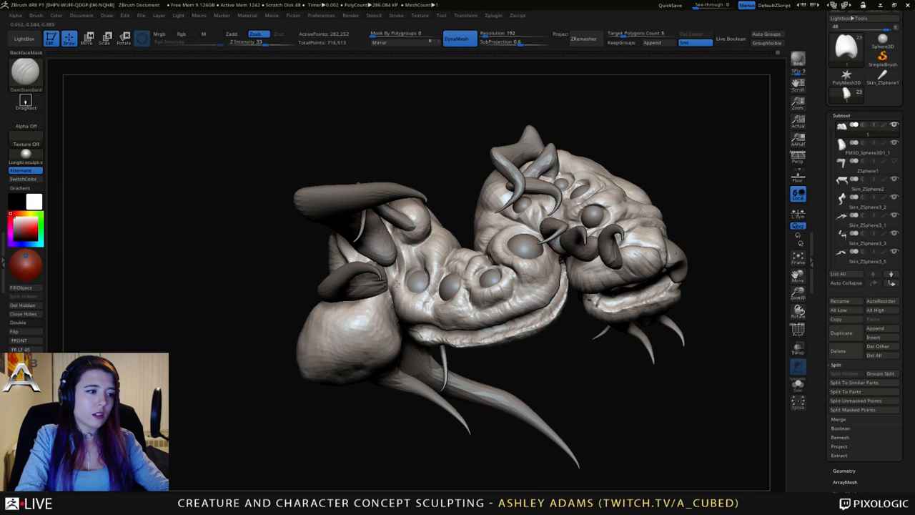
right_drag(392, 294, 405, 276)
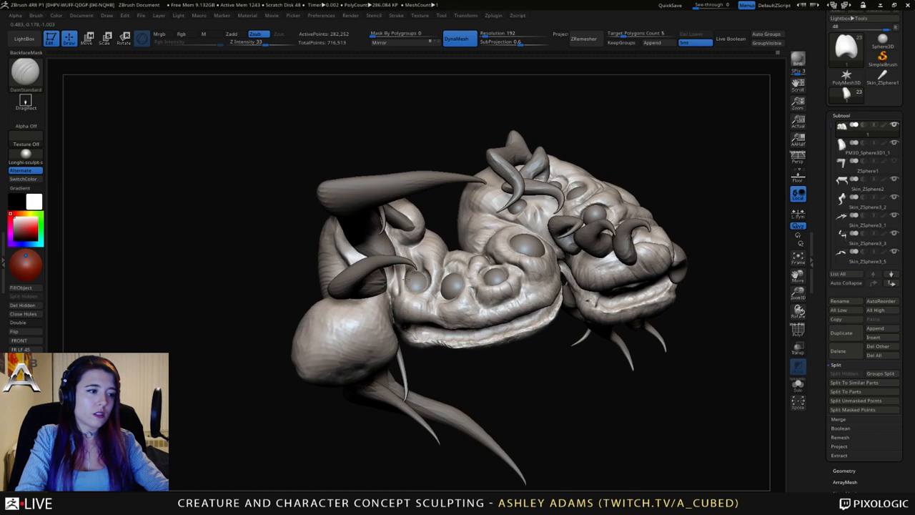
key(b)
key(c)
key(b)
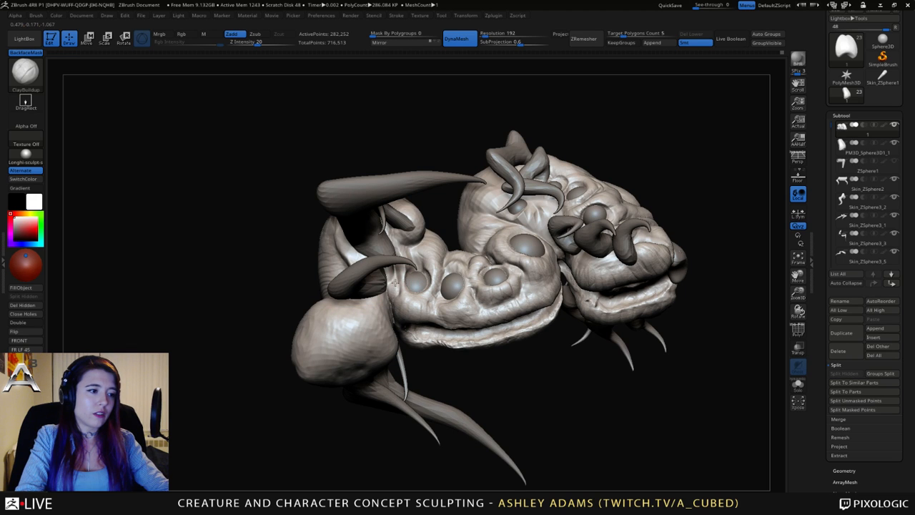
key(b)
key(d)
key(s)
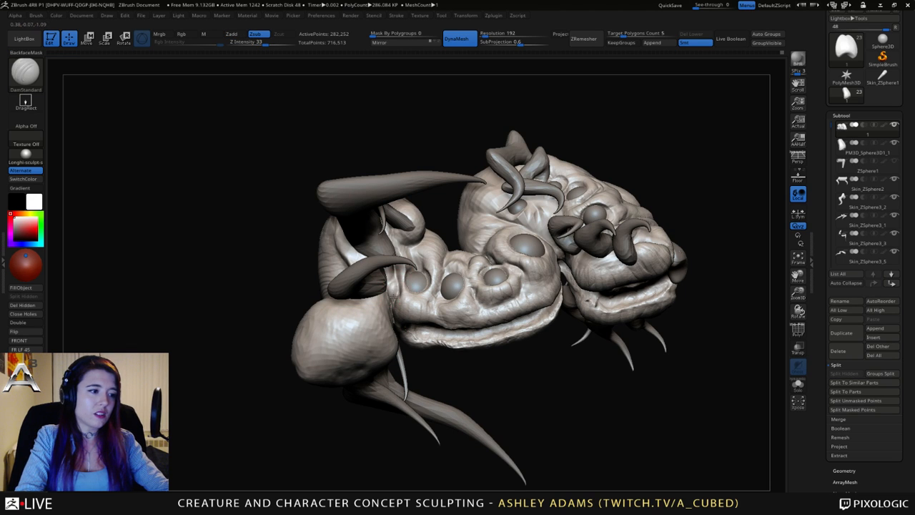
mouse_move(392, 295)
right_down()
mouse_move(398, 284)
mouse_move(415, 287)
right_up()
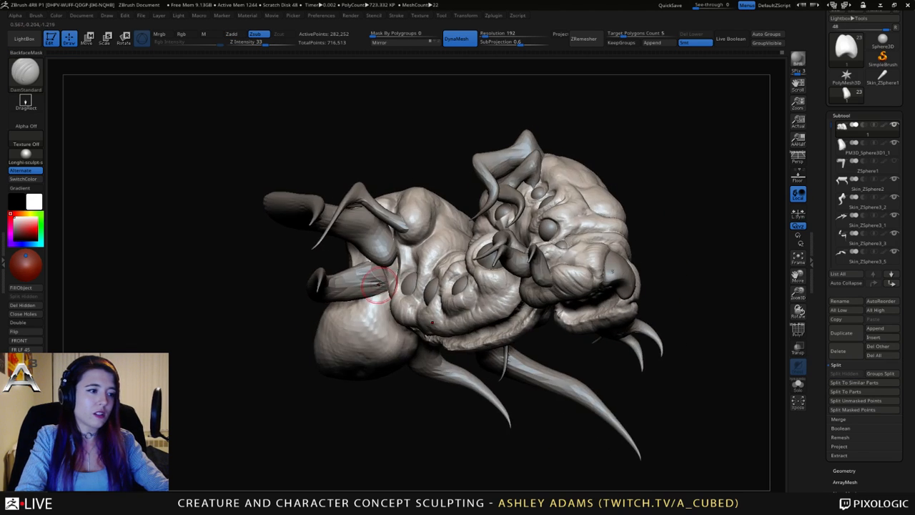
Build up the skin around the lower leg's attachment to the body with ClayBuildup.
key(b)
key(c)
key(b)
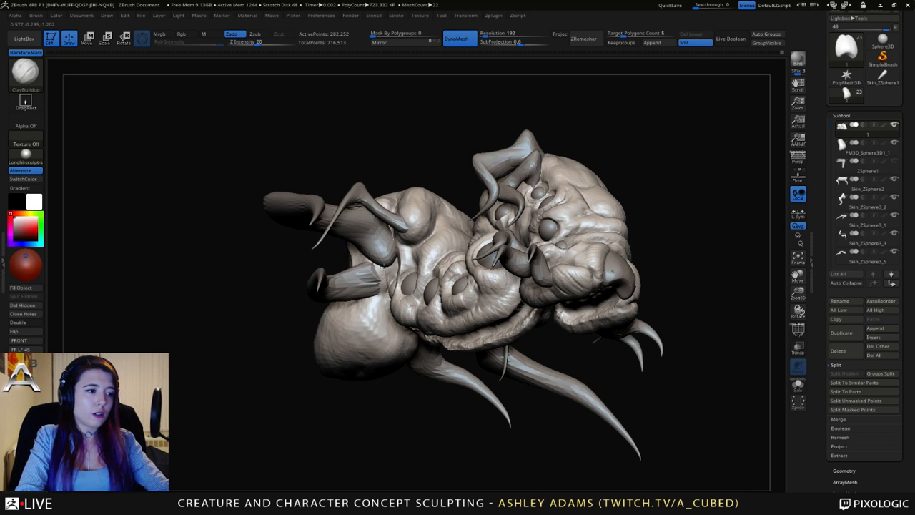
mouse_move(382, 261)
right_down()
mouse_move(425, 261)
mouse_move(373, 257)
right_up()
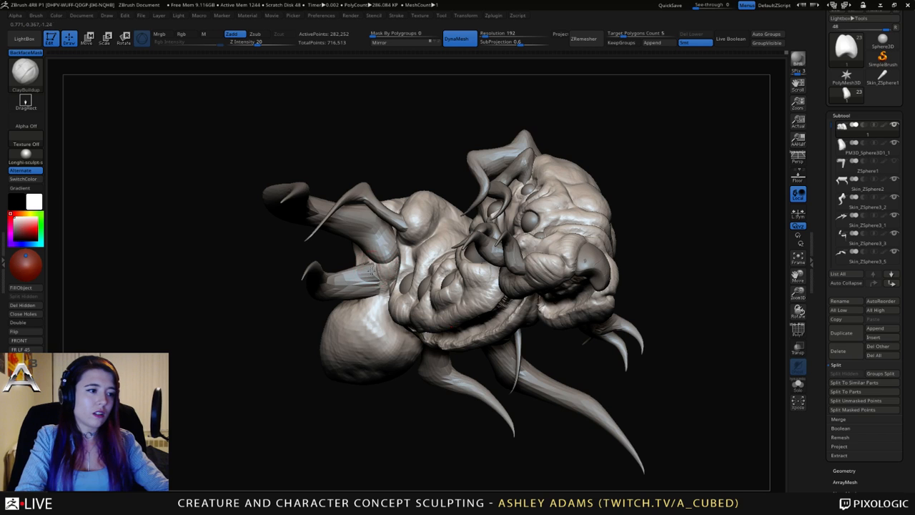
right_drag(382, 275, 390, 293)
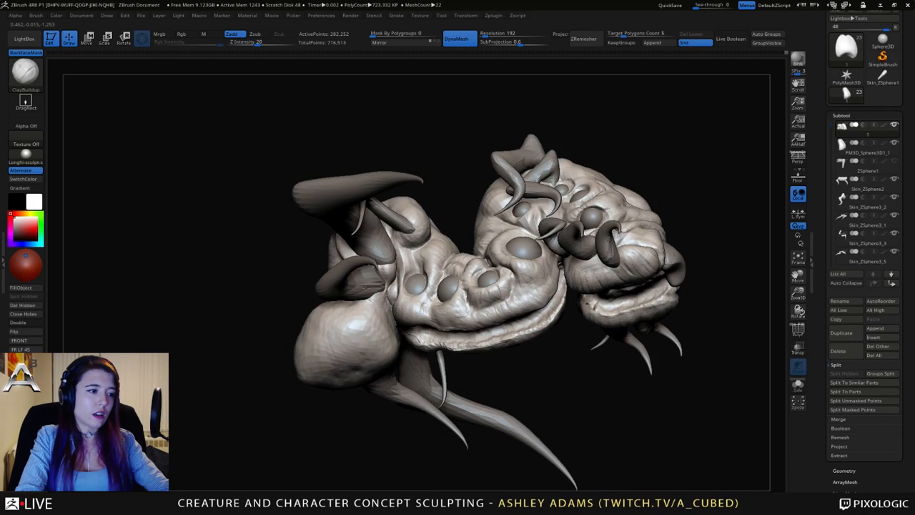
Carve creases across the rear of the back hump, just above the round abdomen, with DamStandard.
mouse_move(379, 285)
right_down()
mouse_move(385, 306)
mouse_move(391, 301)
mouse_move(387, 315)
mouse_move(382, 299)
mouse_move(336, 293)
right_up()
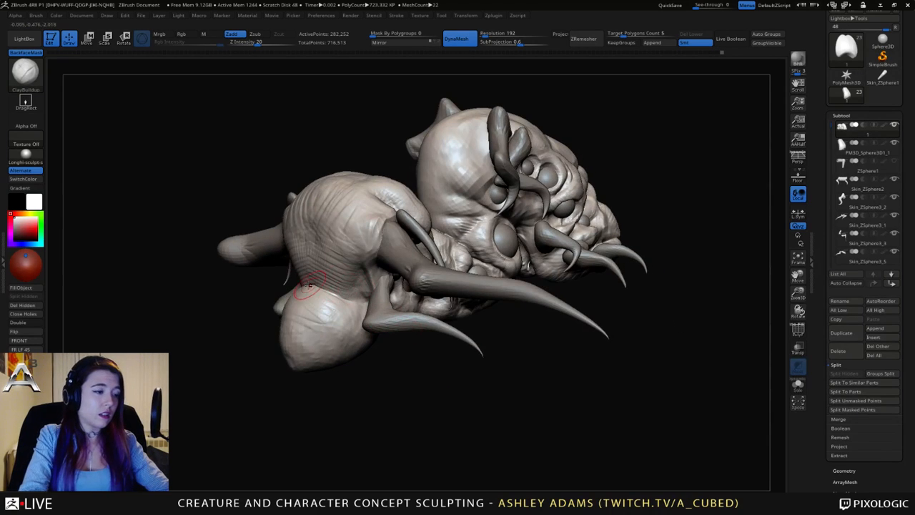
key(b)
key(d)
key(s)
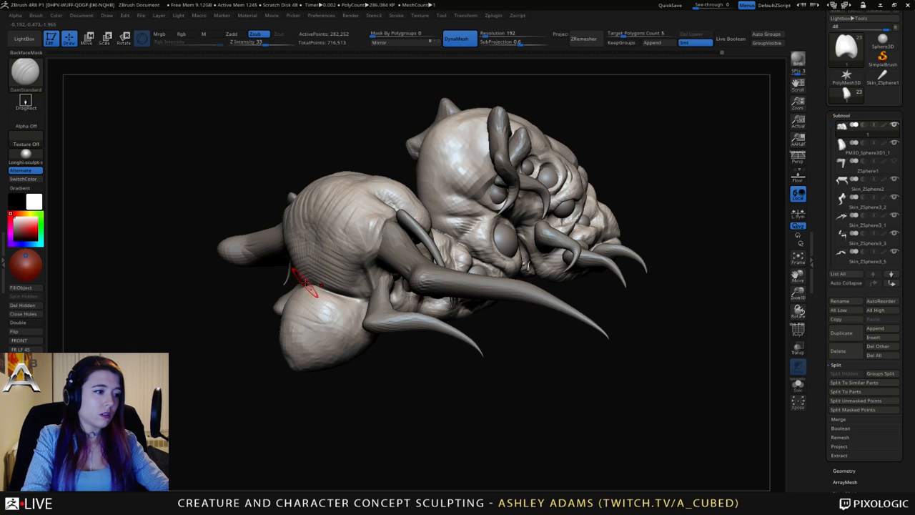
mouse_move(332, 255)
mouse_down()
mouse_move(309, 250)
mouse_move(316, 256)
mouse_up()
mouse_move(316, 257)
right_down()
mouse_move(394, 255)
mouse_move(340, 252)
right_up()
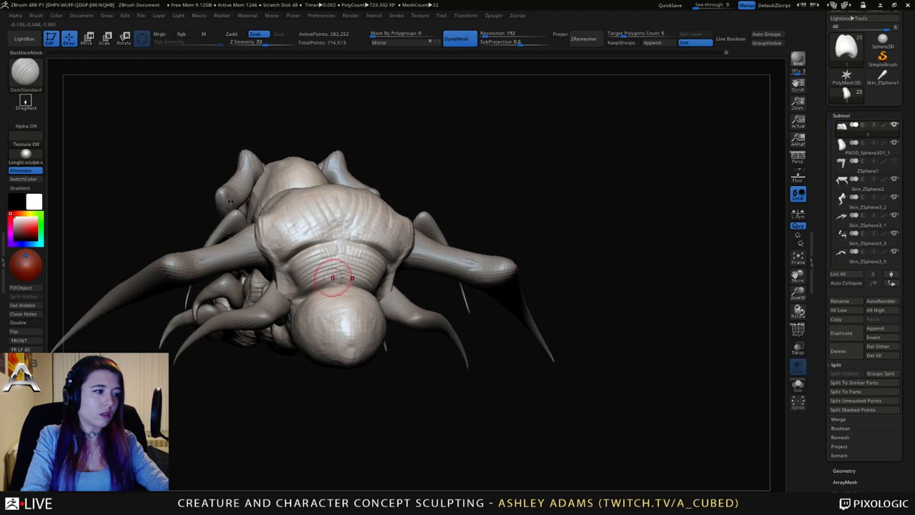
Build up the skin folds on the segment between the back hump and the abdomen with ClayBuildup.
key(b)
key(c)
key(b)
right_drag(272, 281, 311, 283)
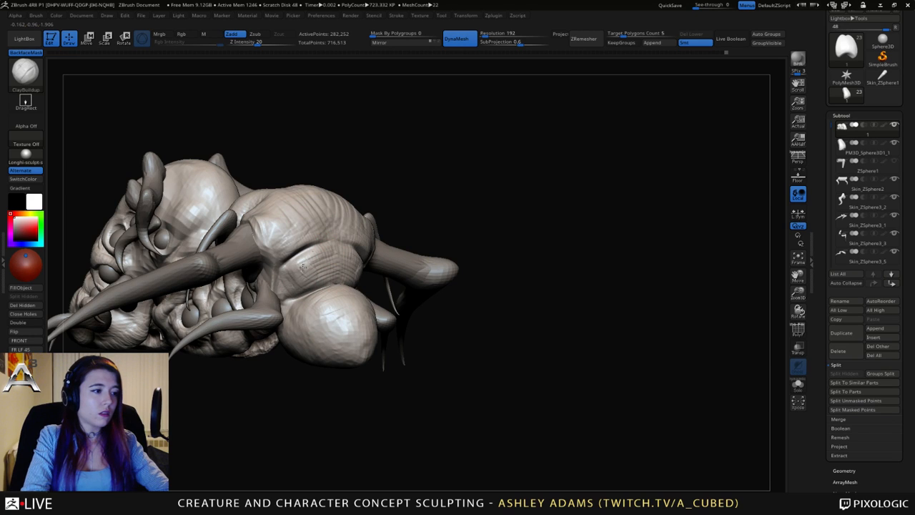
drag(310, 250, 288, 254)
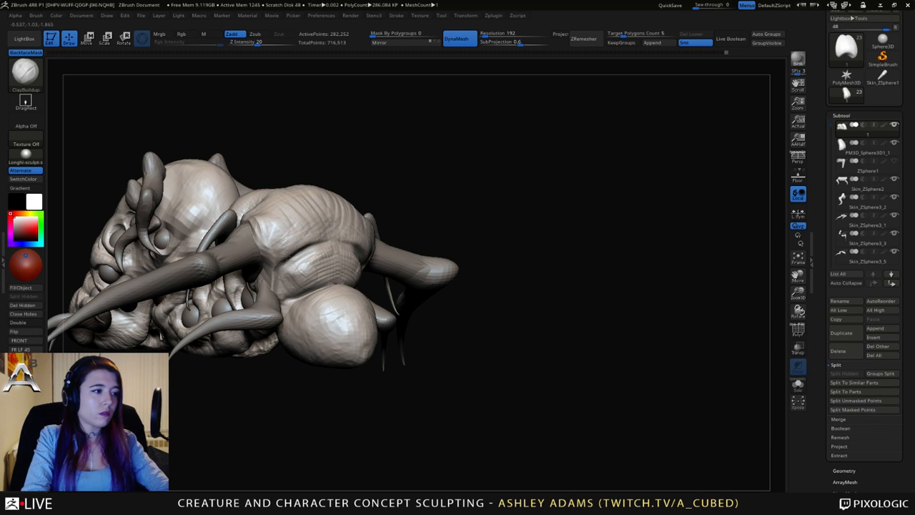
right_click(315, 233)
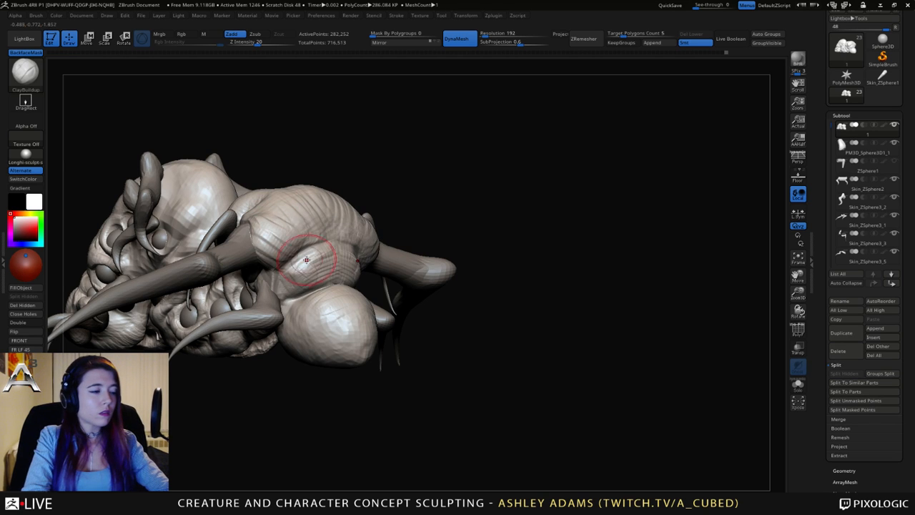
right_drag(306, 261, 297, 285)
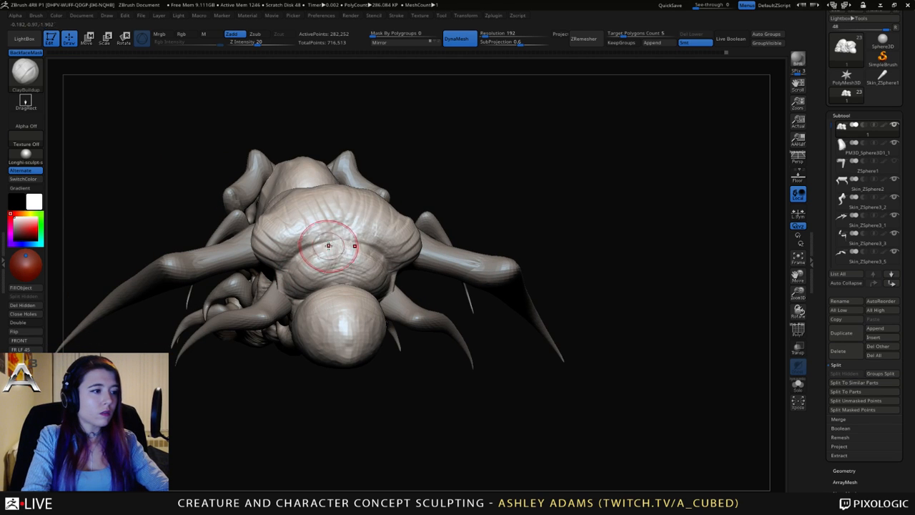
Define the crease at the centre of the hump's rear edge with DamStandard and ClayBuildup.
right_drag(367, 233, 336, 223)
key(b)
key(d)
key(s)
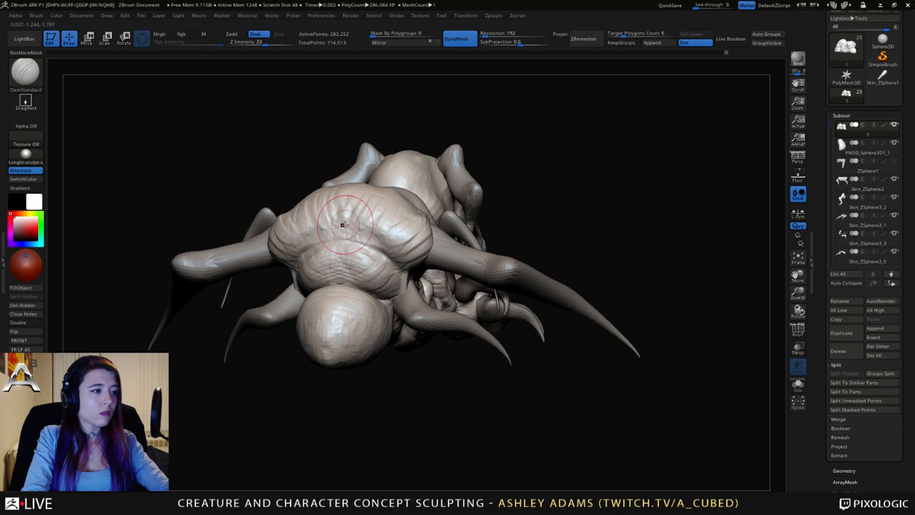
key(b)
key(c)
key(b)
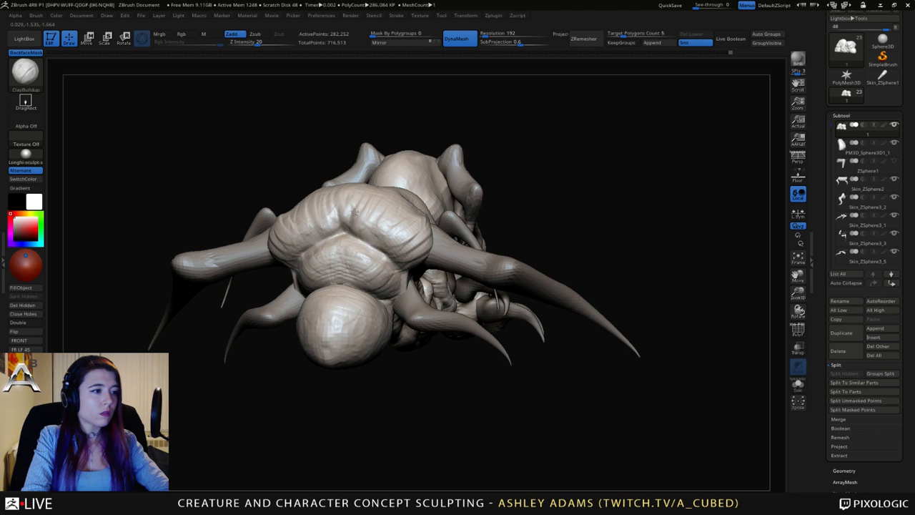
Examine the creature's overall silhouette from both sides, including the body eyes, hump and leg placement.
mouse_move(357, 225)
right_down()
mouse_move(345, 234)
mouse_move(350, 249)
mouse_move(336, 250)
mouse_move(390, 258)
mouse_move(377, 218)
right_up()
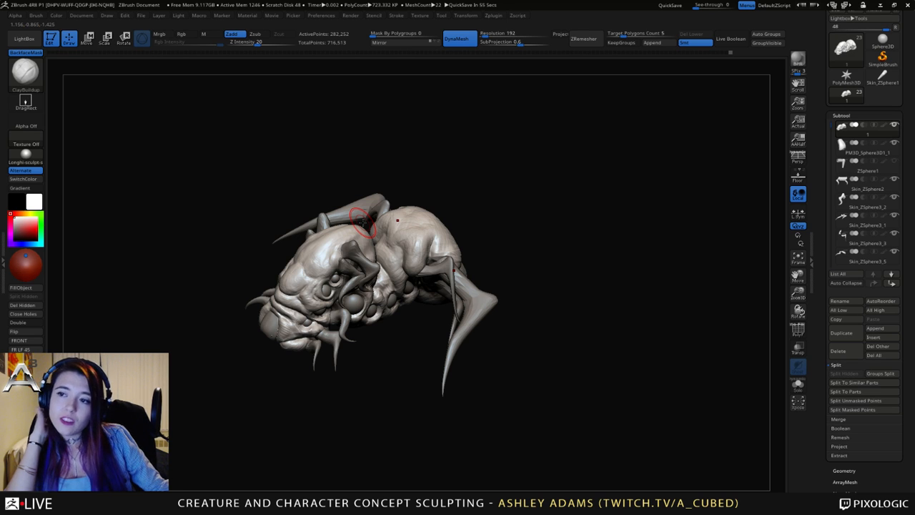
right_drag(560, 241, 407, 342)
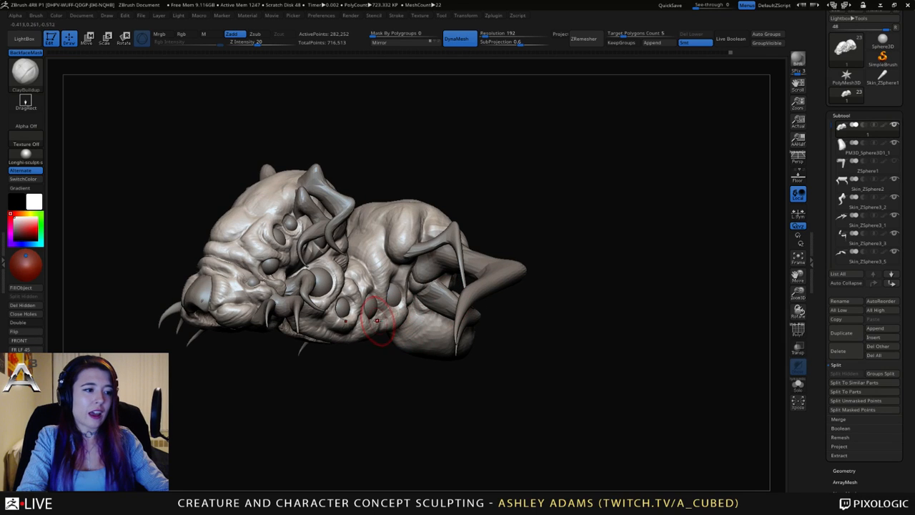
drag(378, 352, 377, 320)
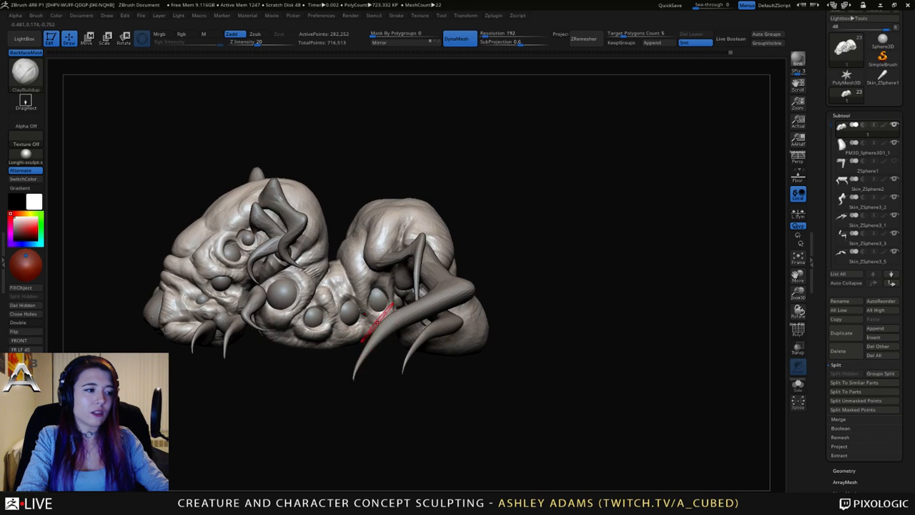
mouse_move(354, 317)
alt+right_down()
mouse_move(424, 343)
mouse_move(388, 319)
alt+right_up()
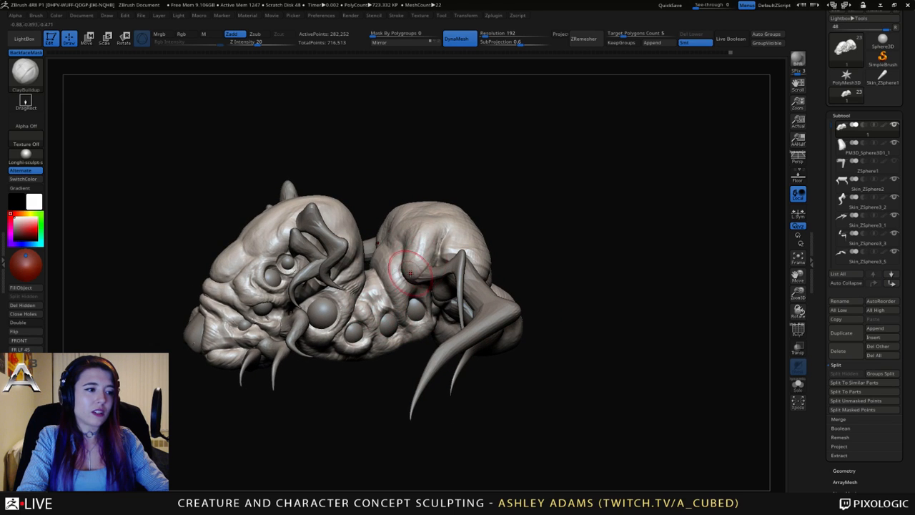
mouse_move(431, 255)
right_down()
mouse_move(410, 246)
mouse_move(437, 256)
right_up()
mouse_move(503, 302)
ctrl+right_down()
mouse_move(412, 269)
mouse_move(425, 228)
mouse_move(370, 253)
ctrl+right_up()
mouse_move(408, 327)
right_down()
mouse_move(374, 317)
mouse_move(345, 330)
mouse_move(405, 300)
mouse_move(500, 347)
mouse_move(462, 365)
mouse_move(419, 317)
mouse_move(428, 246)
mouse_move(446, 283)
right_up()
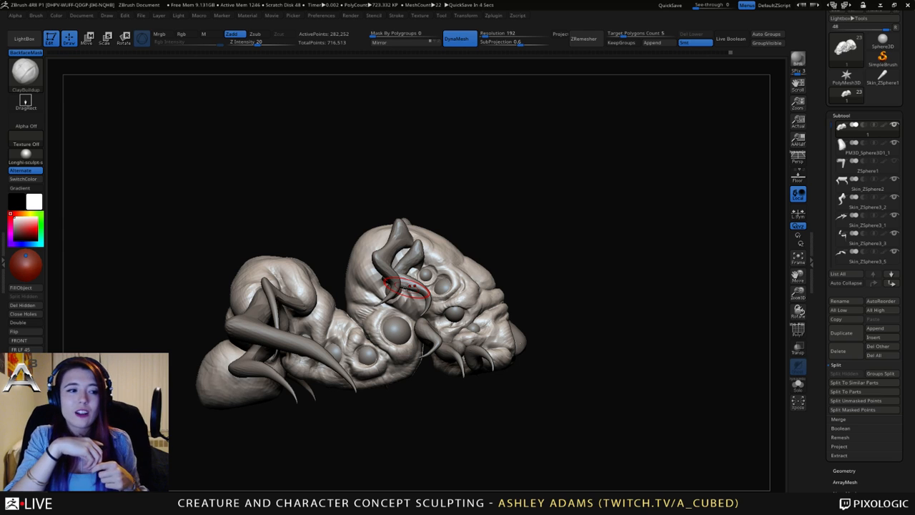
Pull the upper outline of the back hump into shape with SnakeHook.
mouse_move(323, 246)
mouse_down()
mouse_move(276, 249)
mouse_move(327, 259)
mouse_move(350, 252)
mouse_move(373, 268)
mouse_move(400, 267)
mouse_move(413, 249)
mouse_move(349, 242)
mouse_up()
key(b)
key(s)
key(h)
right_click(371, 253)
key(space)
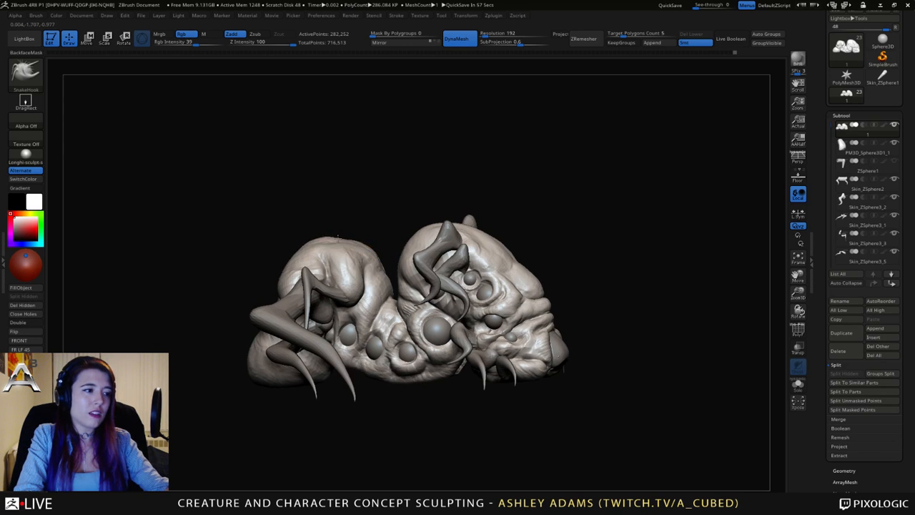
Build up the rear surface of the back hump with ClayBuildup.
mouse_move(349, 242)
right_down()
mouse_move(345, 258)
mouse_move(376, 273)
right_up()
key(b)
key(c)
key(b)
mouse_move(305, 261)
mouse_down()
mouse_move(296, 266)
mouse_move(313, 283)
mouse_move(307, 288)
mouse_up()
right_drag(309, 282, 367, 268)
Reshape the side of the segment above the lower leg bases with SnakeHook.
key(b)
key(s)
key(h)
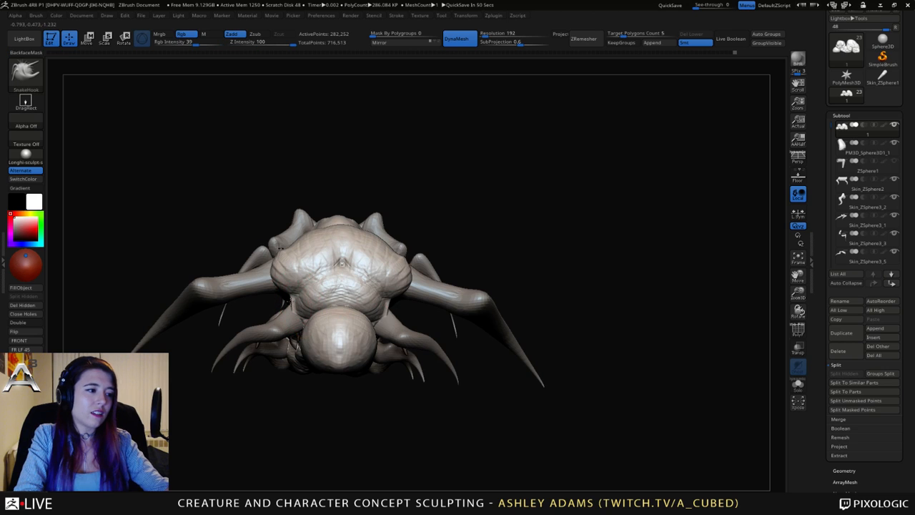
mouse_move(296, 307)
mouse_down()
mouse_move(293, 320)
mouse_move(303, 314)
mouse_up()
right_drag(281, 316, 316, 309)
key(space)
drag(315, 308, 306, 308)
mouse_move(290, 311)
right_down()
mouse_move(301, 313)
mouse_move(267, 313)
right_up()
Build up the flesh between the upper and lower leg bases, above the abdomen, with ClayBuildup.
key(b)
key(c)
key(b)
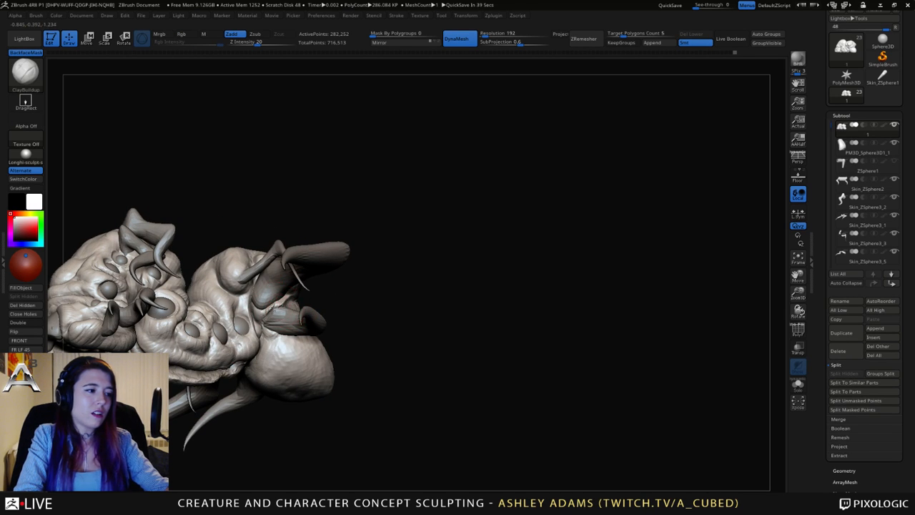
drag(282, 304, 282, 313)
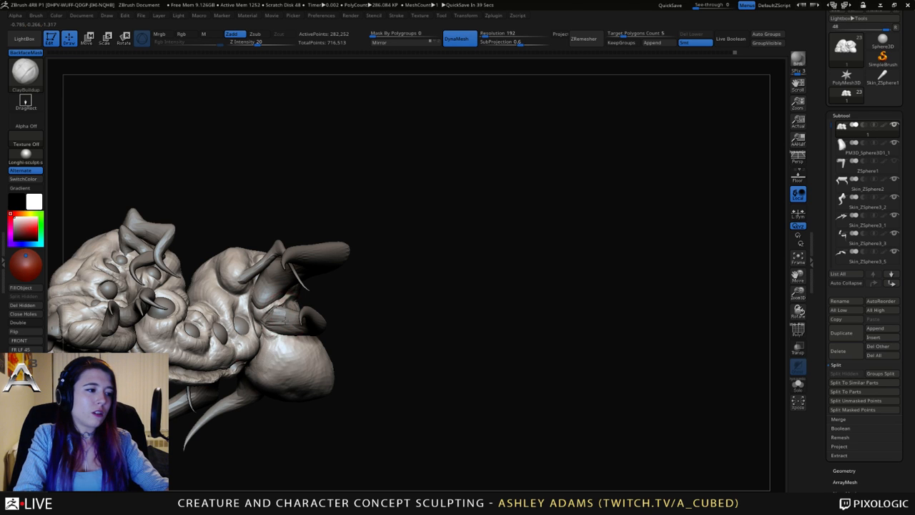
mouse_move(283, 309)
right_down()
mouse_move(365, 311)
mouse_move(272, 299)
mouse_move(269, 273)
mouse_move(276, 326)
mouse_move(286, 321)
right_up()
mouse_move(301, 310)
mouse_down()
mouse_move(277, 309)
mouse_move(264, 326)
mouse_up()
mouse_move(284, 306)
right_down()
mouse_move(269, 306)
mouse_move(296, 297)
mouse_move(295, 307)
right_up()
mouse_move(296, 308)
mouse_down()
mouse_move(338, 304)
mouse_move(309, 292)
mouse_up()
right_click(340, 287)
click(344, 284)
Reshape the outlines of the abdomen and the segment behind the hump with SnakeHook.
key(b)
key(s)
key(h)
mouse_move(327, 255)
right_down()
mouse_move(414, 279)
mouse_move(413, 264)
mouse_move(412, 293)
mouse_move(398, 296)
right_up()
right_click(427, 293)
right_click(413, 264)
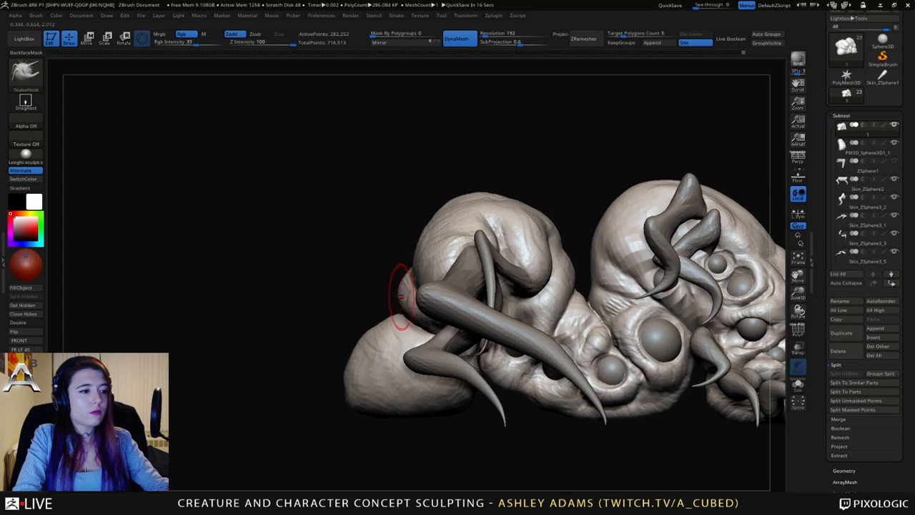
right_click(371, 336)
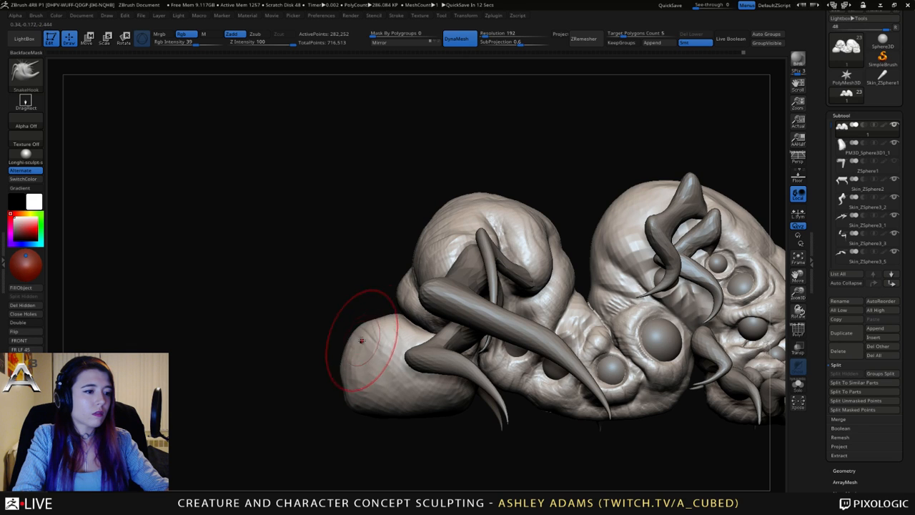
mouse_move(352, 357)
right_down()
mouse_move(387, 315)
mouse_move(407, 254)
mouse_move(414, 275)
mouse_move(386, 325)
mouse_move(379, 308)
mouse_move(461, 312)
mouse_move(434, 308)
right_up()
right_click(433, 308)
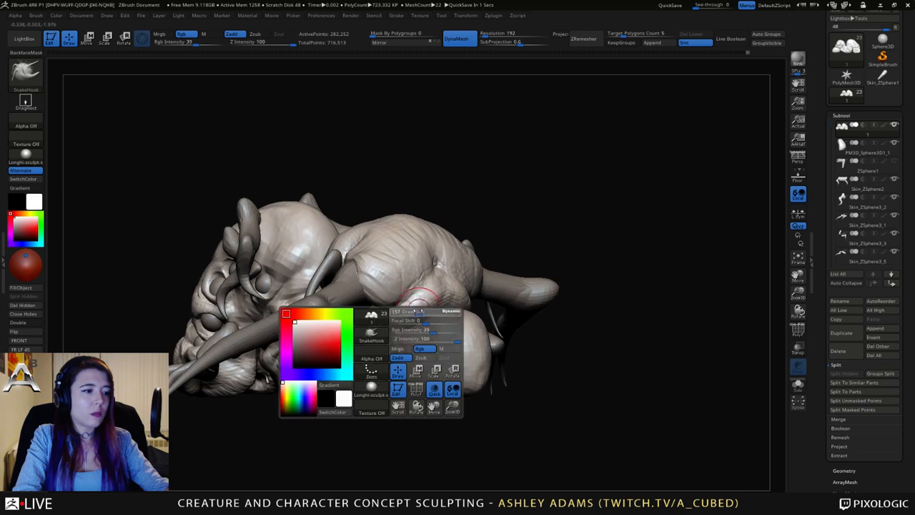
Build up and smooth the abdomen surface where it meets the lower leg with ClayBuildup.
key(b)
key(c)
key(b)
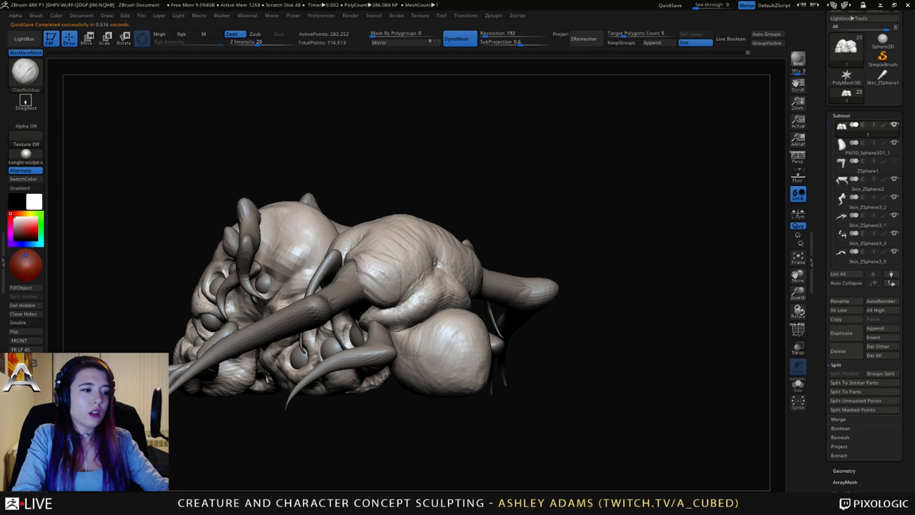
right_drag(404, 328, 408, 337)
shift+drag(405, 336, 412, 342)
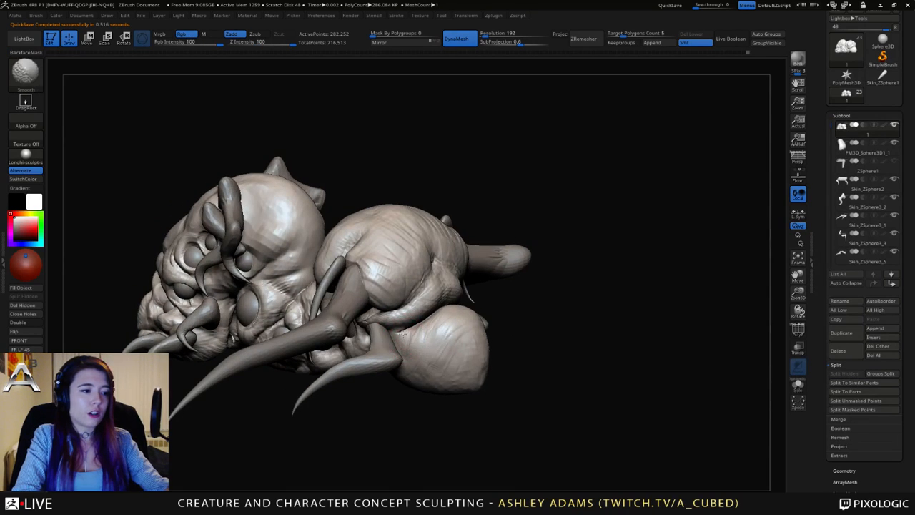
mouse_move(410, 335)
right_down()
mouse_move(393, 310)
mouse_move(413, 328)
right_up()
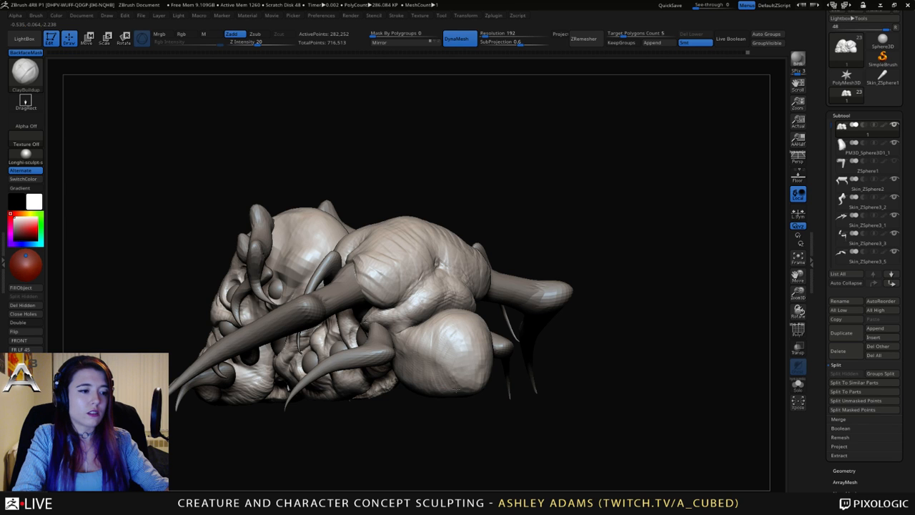
Sculpt the sides and underside of the abdomen with ClayBuildup and DamStandard.
right_drag(462, 378, 389, 368)
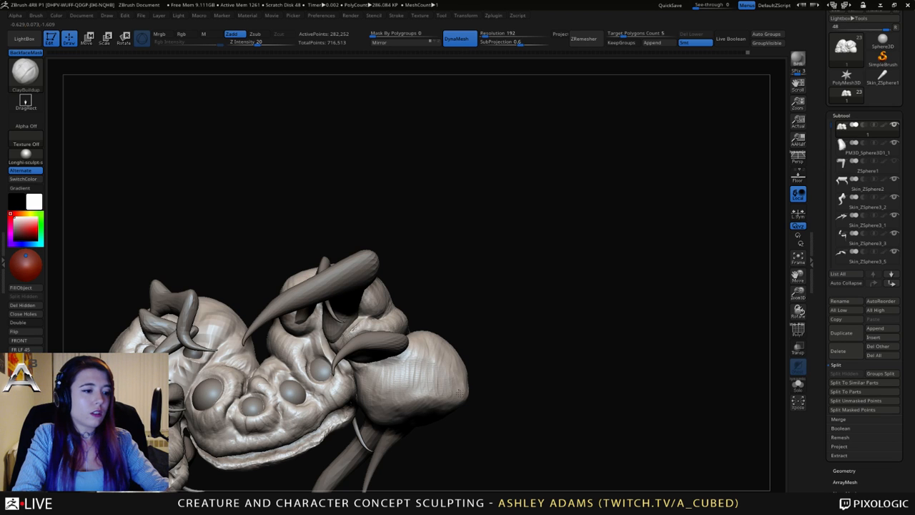
mouse_move(466, 391)
right_down()
mouse_move(406, 362)
mouse_move(468, 390)
right_up()
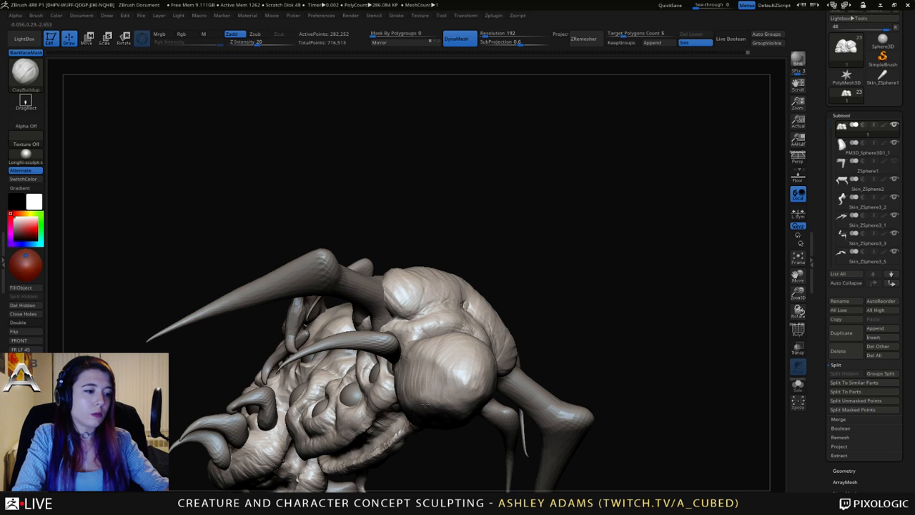
right_drag(420, 390, 435, 394)
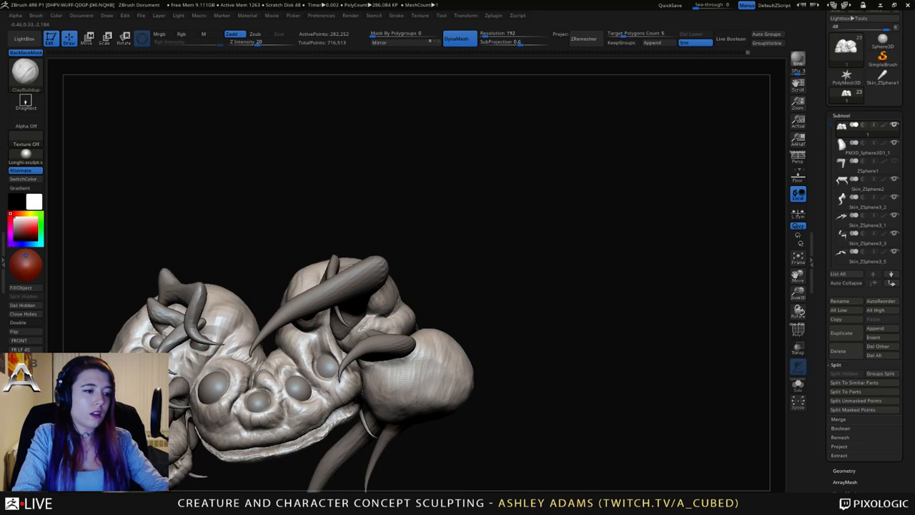
mouse_move(409, 362)
right_down()
mouse_move(419, 347)
mouse_move(379, 317)
right_up()
key(b)
key(d)
key(s)
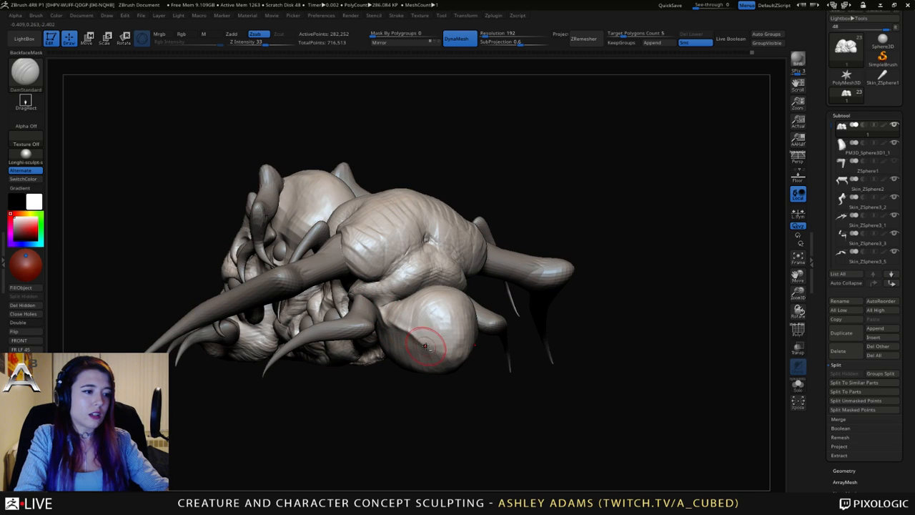
mouse_move(436, 349)
right_down()
mouse_move(425, 344)
mouse_move(446, 321)
mouse_move(404, 340)
mouse_move(388, 337)
mouse_move(419, 312)
mouse_move(440, 325)
mouse_move(459, 316)
mouse_move(447, 315)
mouse_move(472, 295)
mouse_move(497, 329)
right_up()
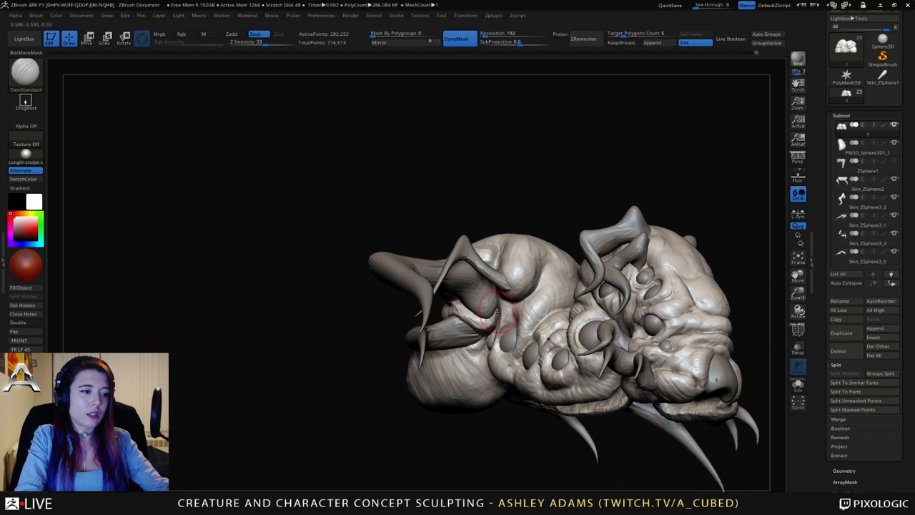
Refine the shoulder fold on the side of the hump and the skin around the front leg base with ClayBuildup.
mouse_move(486, 298)
right_down()
mouse_move(517, 251)
mouse_move(512, 283)
mouse_move(529, 275)
mouse_move(522, 282)
mouse_move(506, 264)
right_up()
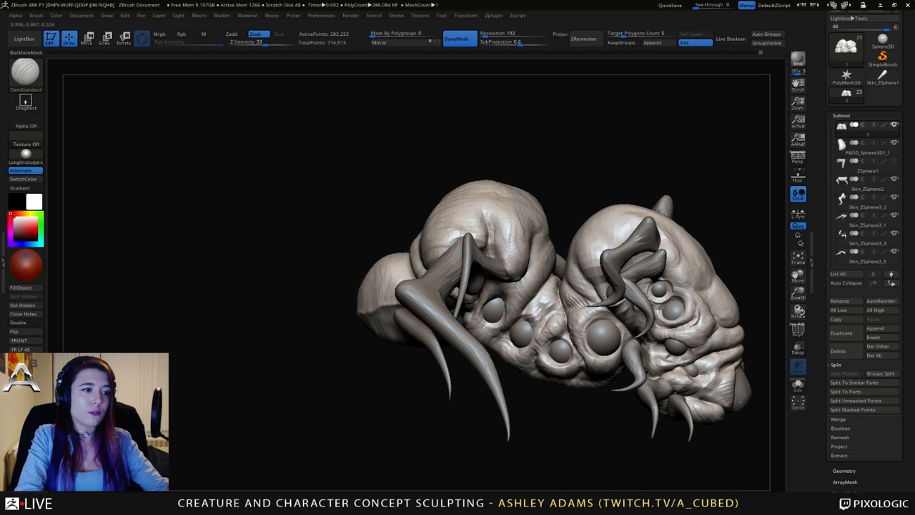
right_drag(474, 205, 472, 215)
mouse_move(488, 215)
right_down()
mouse_move(443, 214)
mouse_move(494, 216)
mouse_move(499, 239)
right_up()
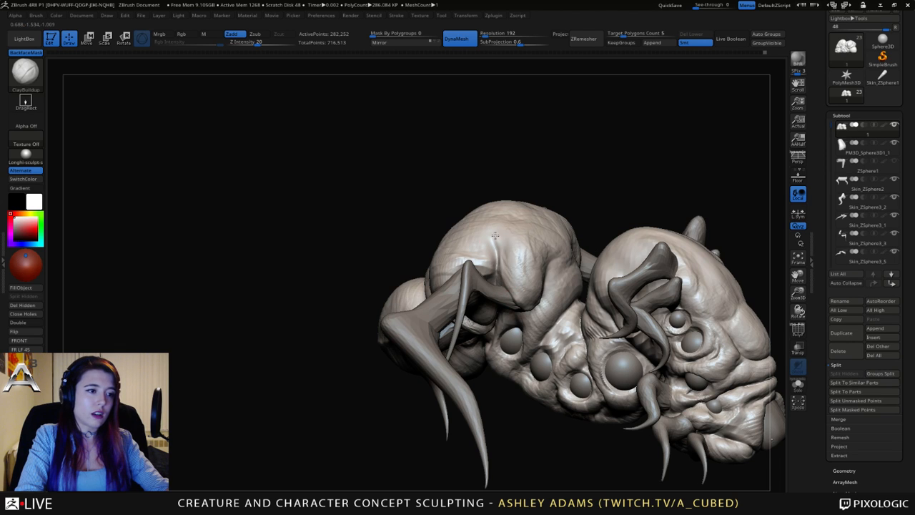
right_drag(494, 235, 516, 316)
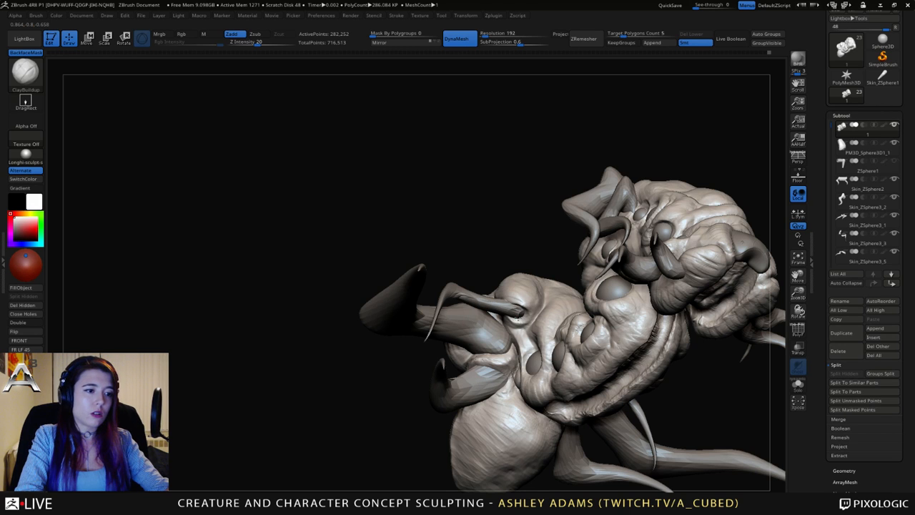
mouse_move(519, 298)
right_down()
mouse_move(512, 301)
mouse_move(521, 302)
right_up()
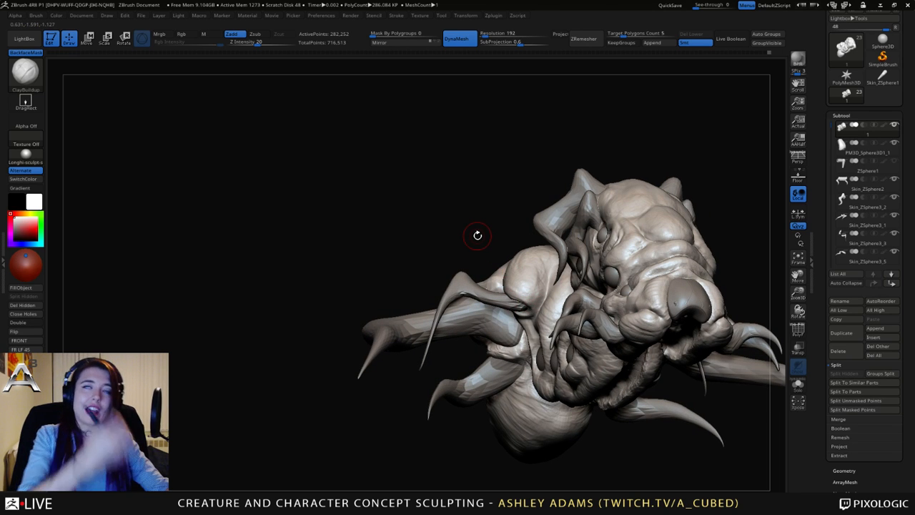
Build up the top of the back hump above the shoulder with ClayBuildup, finishing with SnakeHook as the active brush.
right_drag(585, 204, 378, 235)
key(space)
mouse_move(360, 246)
mouse_down()
mouse_move(351, 221)
mouse_move(382, 264)
mouse_up()
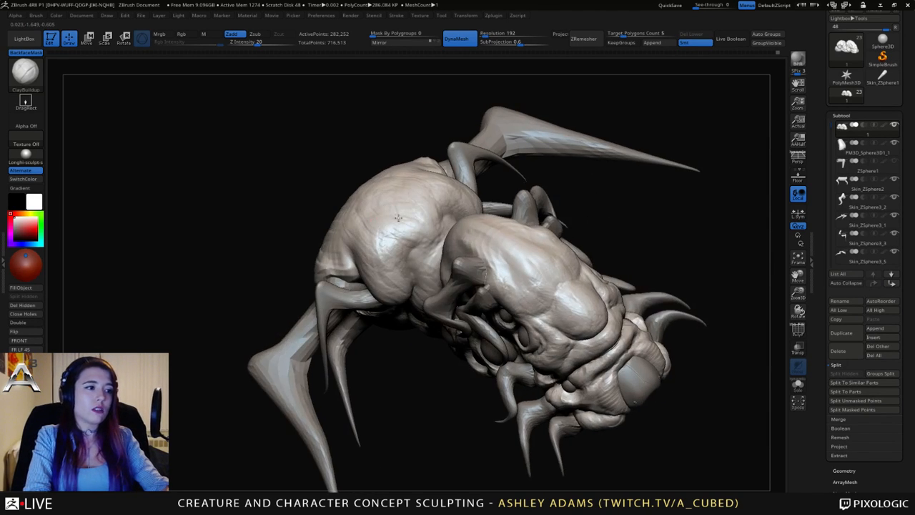
right_drag(366, 227, 406, 231)
key(ctrl)
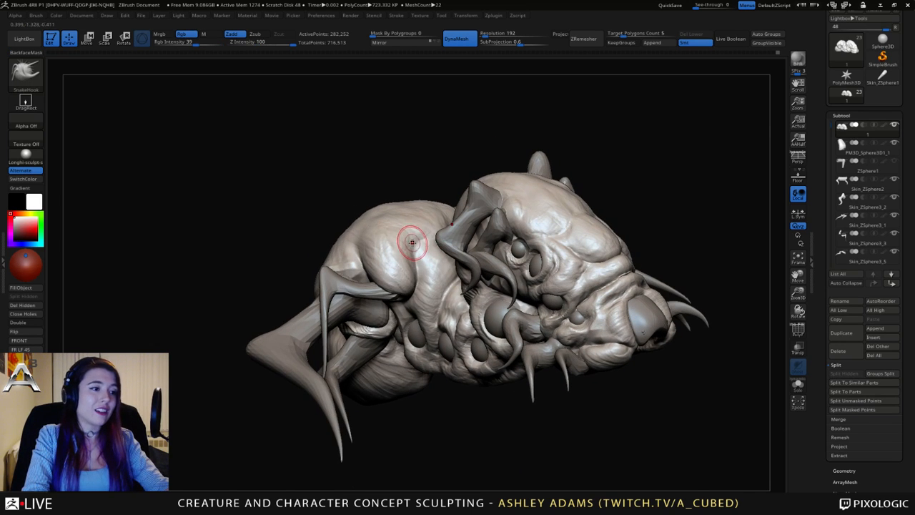
Build up the skin around the rearmost side eye below the hump with ClayBuildup.
key(ctrl+1)
right_click(415, 240)
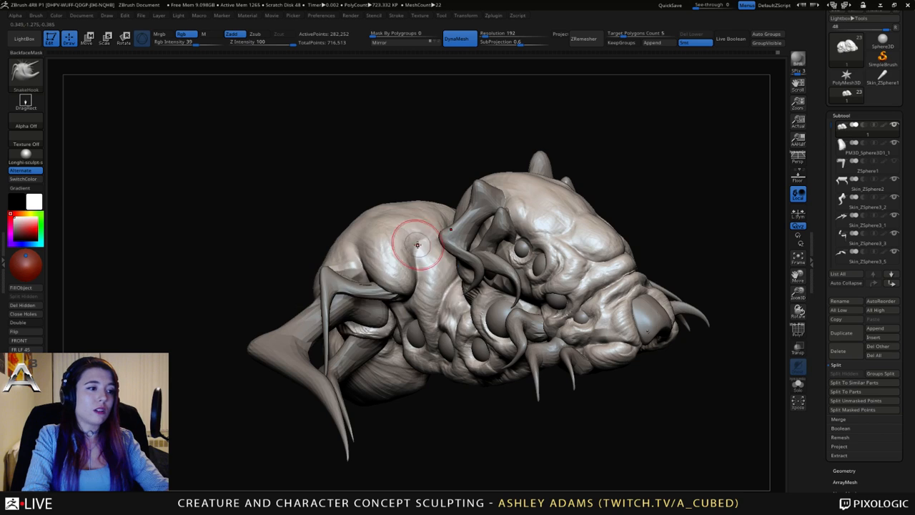
right_drag(422, 241, 415, 240)
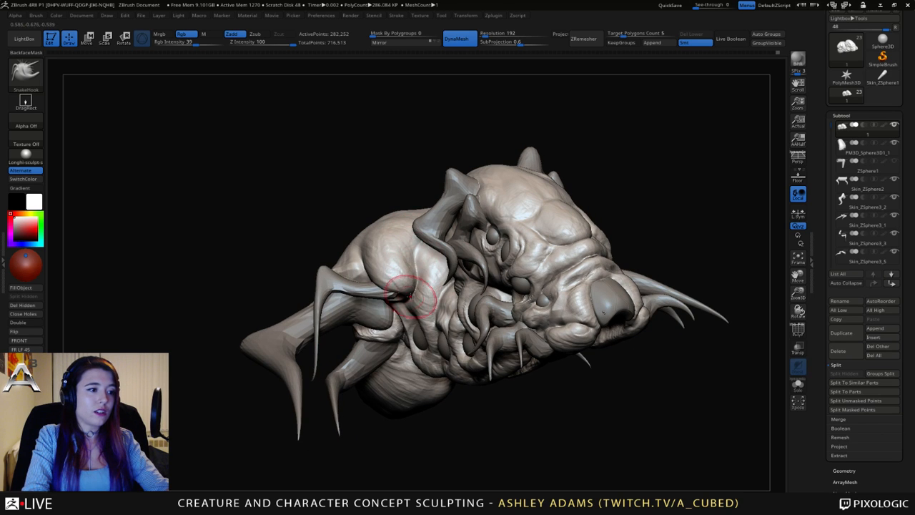
mouse_move(416, 296)
right_down()
mouse_move(422, 289)
mouse_move(419, 301)
right_up()
key(1)
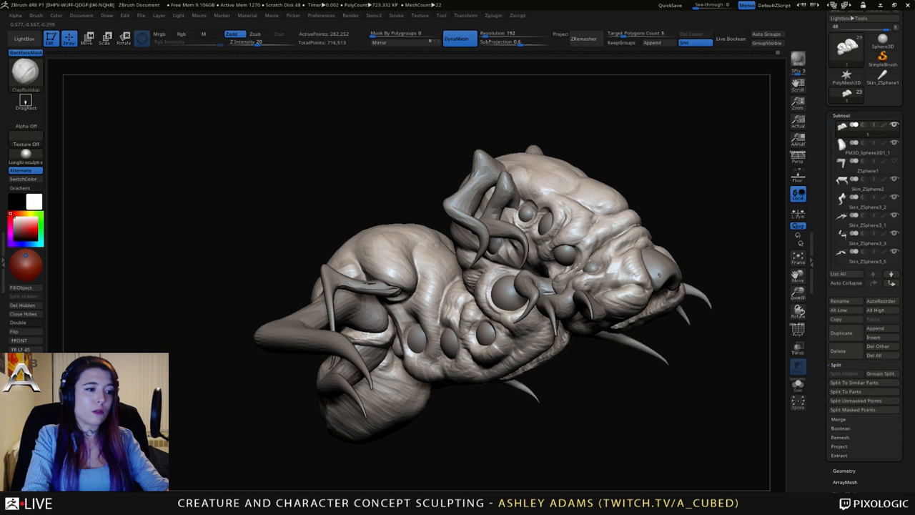
right_drag(424, 366, 419, 317)
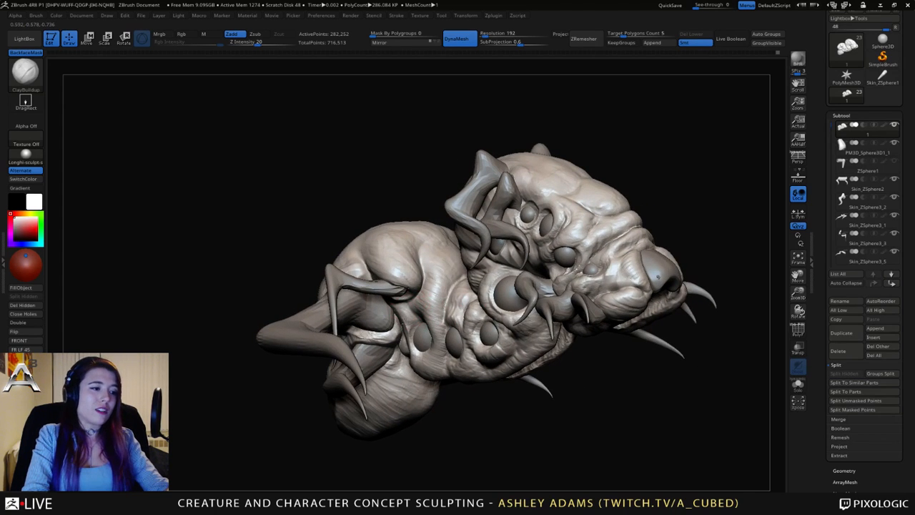
right_drag(408, 312, 411, 305)
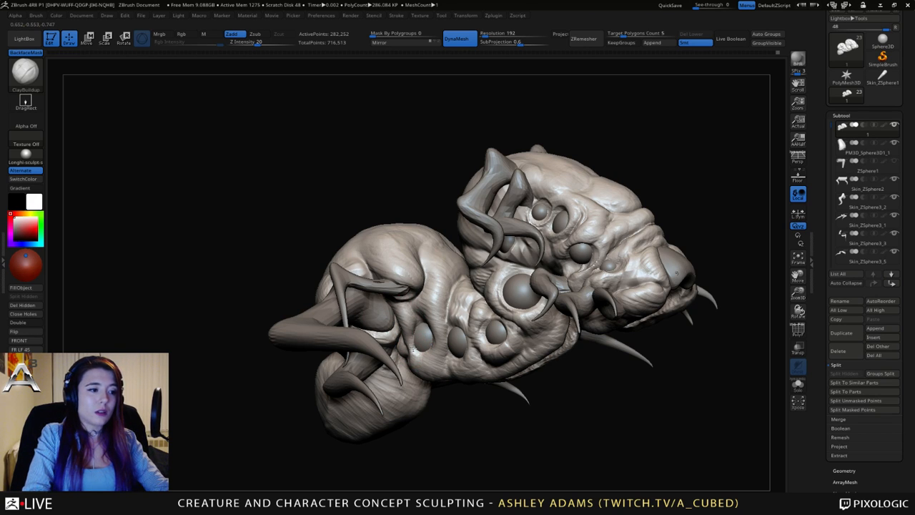
drag(409, 351, 410, 356)
mouse_move(417, 359)
right_down()
mouse_move(434, 323)
mouse_move(422, 338)
right_up()
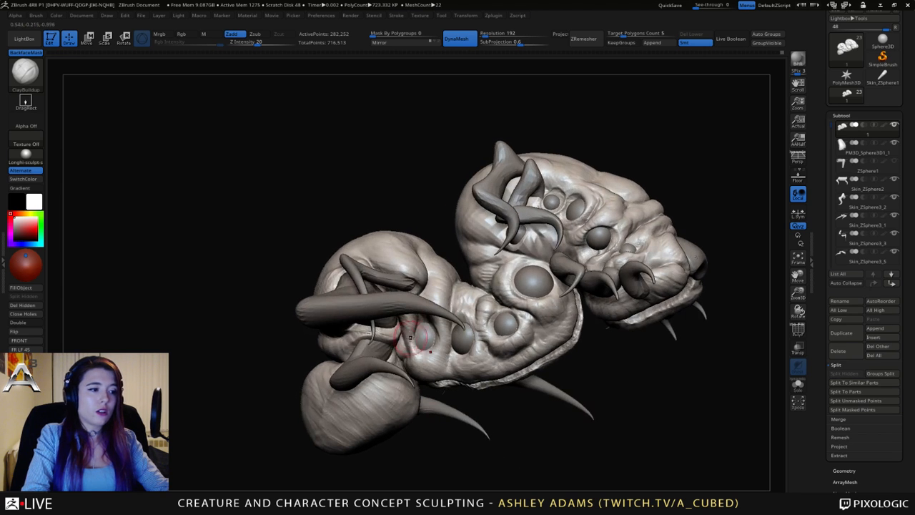
Carve creases beside the rearmost side eye and along the adjoining body fold with DamStandard.
key(b)
key(d)
key(s)
drag(402, 344, 405, 362)
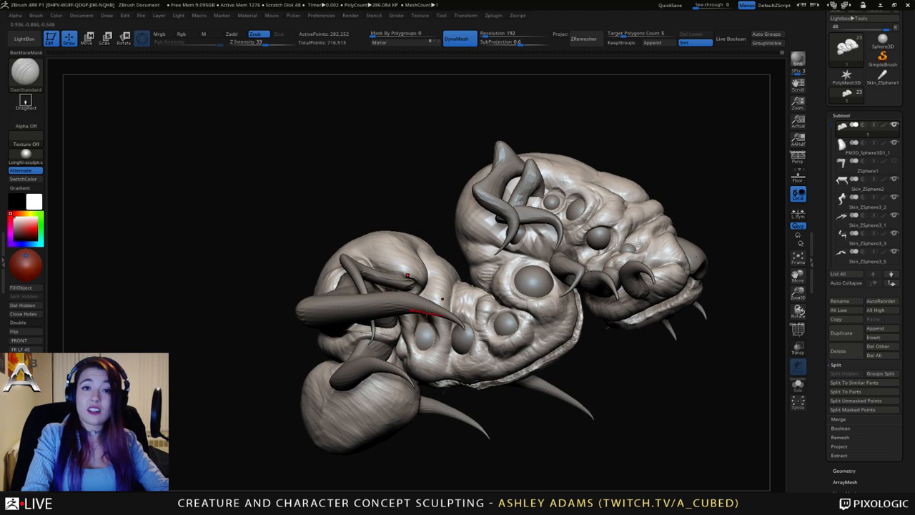
mouse_move(436, 311)
right_down()
mouse_move(445, 302)
mouse_move(428, 313)
mouse_move(409, 300)
right_up()
key(b)
key(c)
key(b)
key(b)
key(d)
key(s)
drag(410, 295, 406, 307)
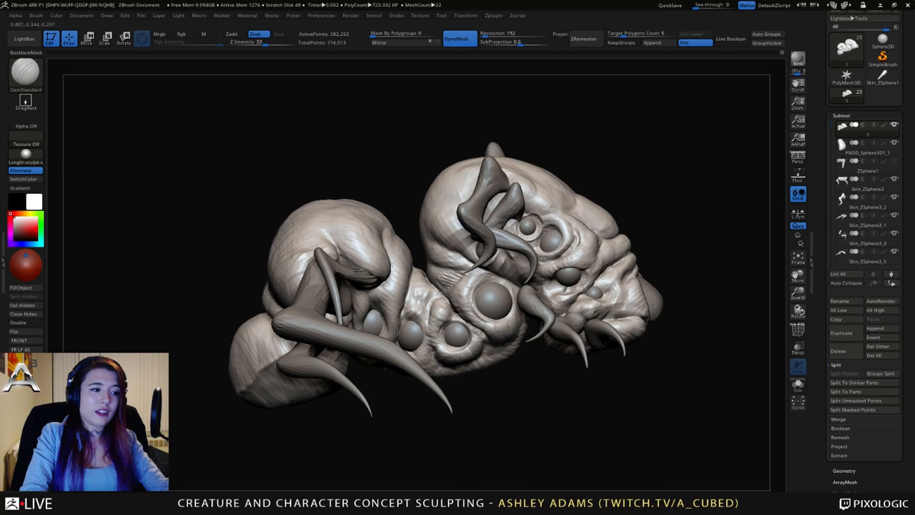
Build up the fold between and above the two rear side eyes with ClayBuildup.
right_drag(398, 330, 401, 315)
key(b)
key(c)
key(b)
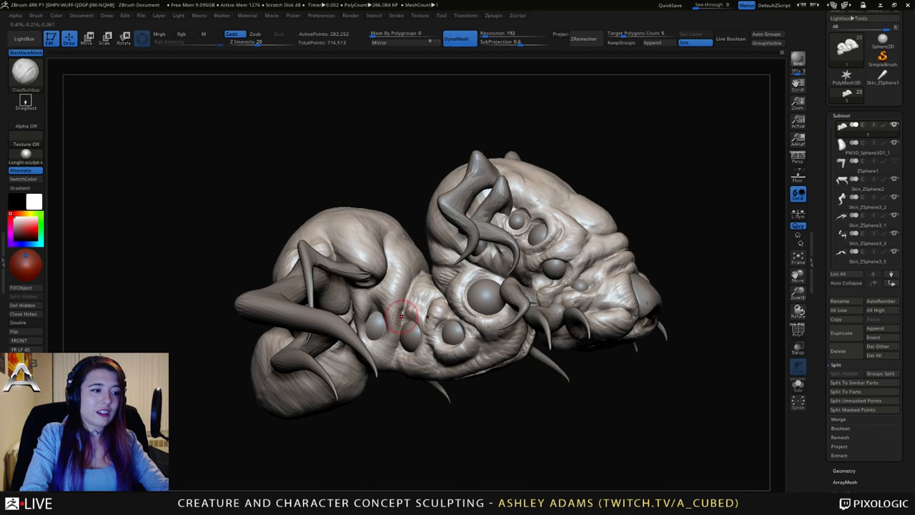
drag(402, 316, 400, 322)
right_drag(422, 278, 421, 266)
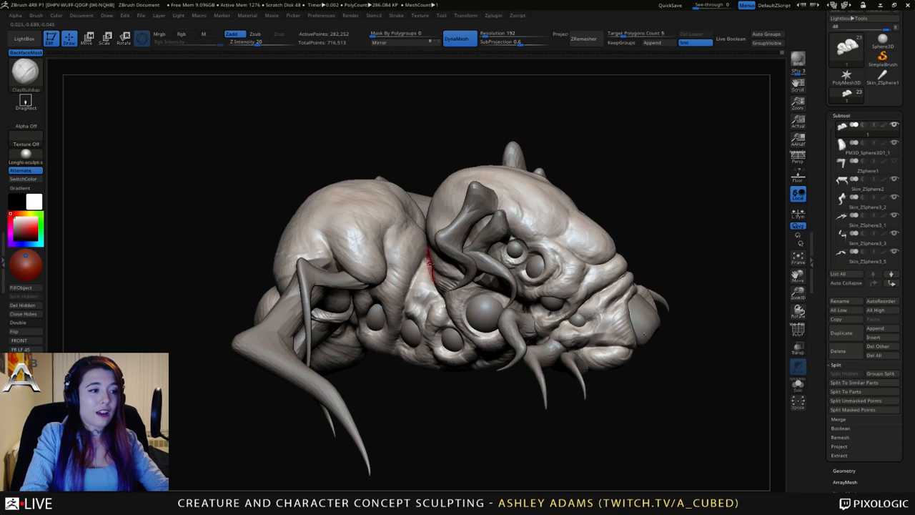
Carve the crease running down from the hump toward the side eyes with DamStandard.
key(b)
key(d)
key(s)
drag(420, 266, 409, 299)
Fill out the skin between the hump and the head above the side eyes with ClayBuildup.
key(b)
key(c)
key(b)
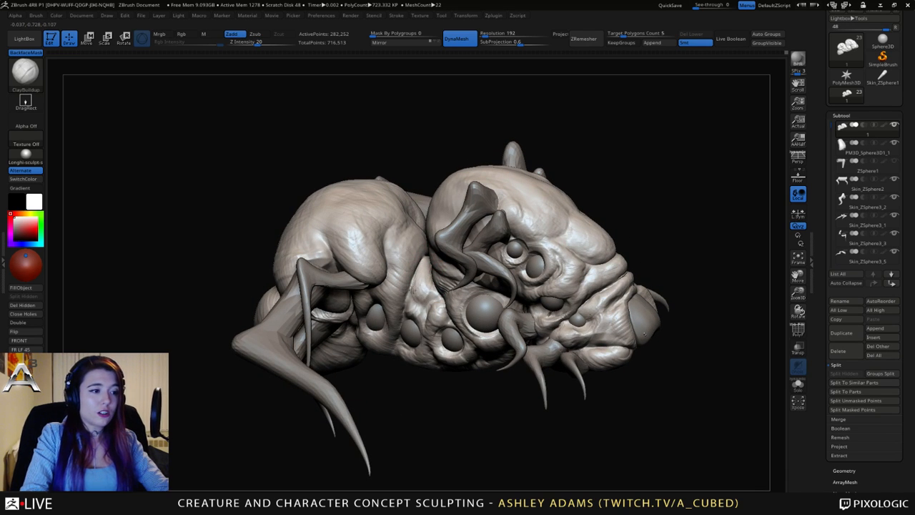
right_drag(421, 283, 423, 278)
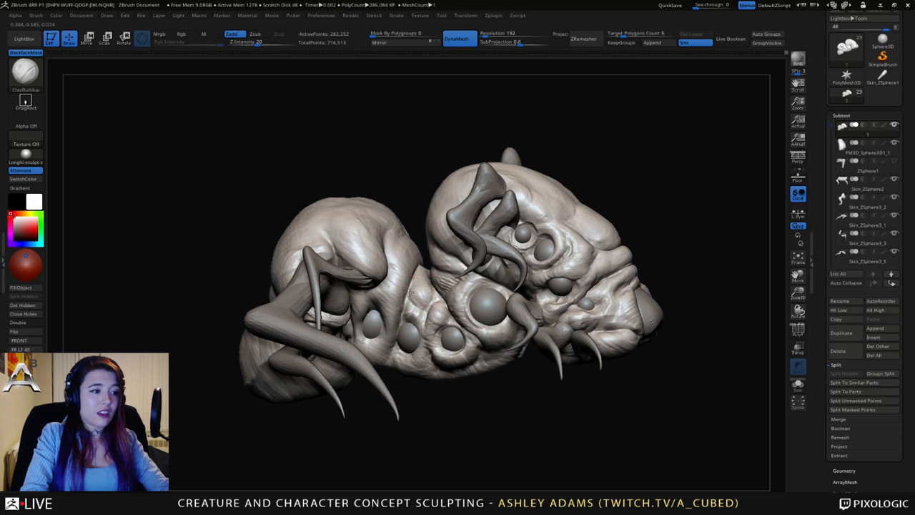
drag(415, 274, 418, 252)
ctrl+right_drag(429, 324, 419, 286)
mouse_move(418, 286)
right_down()
mouse_move(390, 279)
mouse_move(429, 287)
mouse_move(440, 307)
right_up()
Reshape the body between the hump and the head with SnakeHook, adjusting the brush size for the strokes.
key(b)
key(s)
key(h)
key(space)
key(space)
mouse_move(441, 309)
mouse_down()
mouse_move(432, 322)
mouse_move(438, 311)
mouse_up()
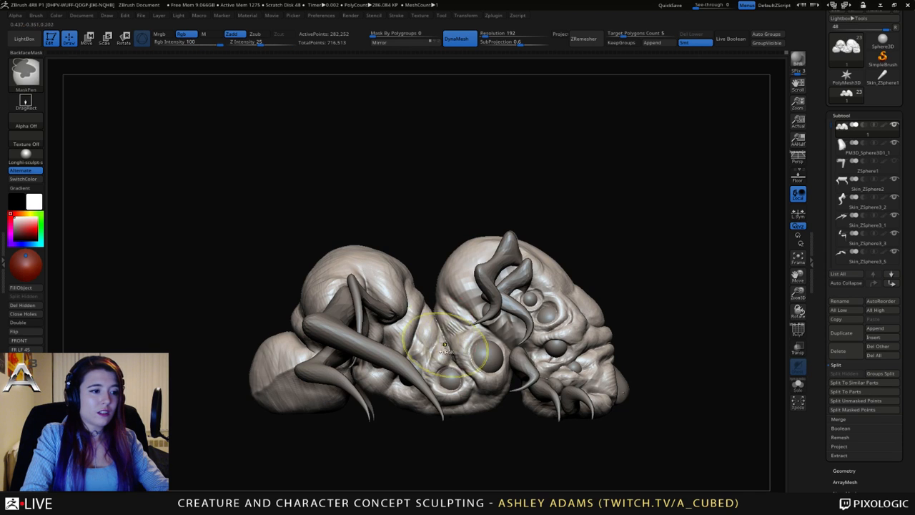
mouse_move(448, 331)
ctrl+right_down()
mouse_move(442, 303)
mouse_move(423, 295)
ctrl+right_up()
drag(412, 292, 403, 296)
mouse_move(388, 336)
right_down()
mouse_move(390, 319)
mouse_move(390, 349)
right_up()
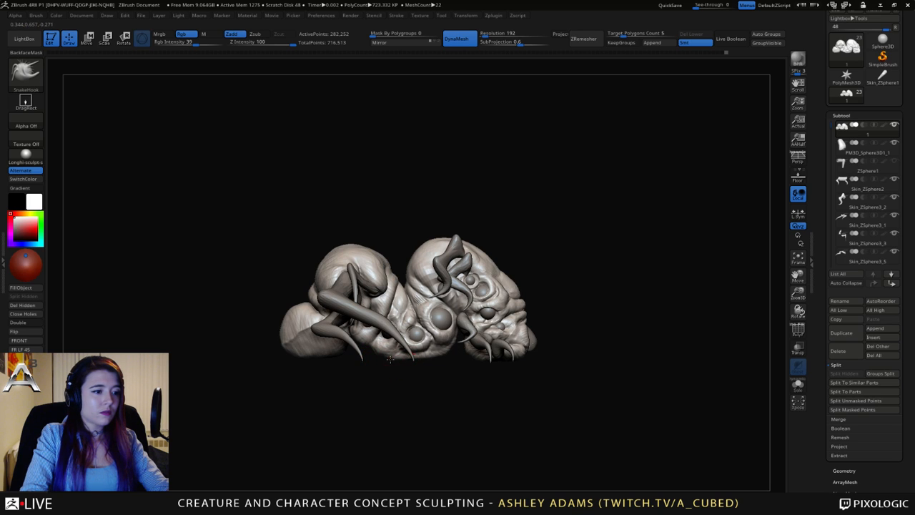
drag(390, 358, 392, 346)
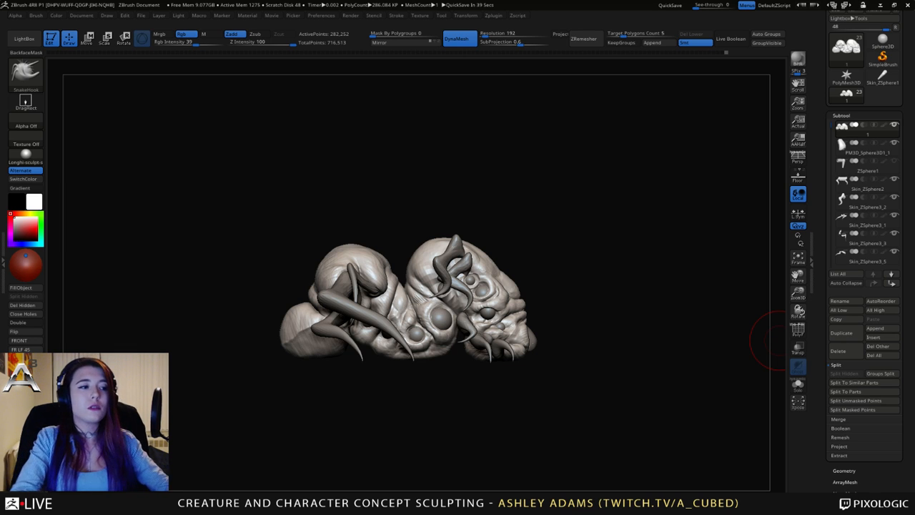
Reduce the brush size and crease the head surface beside the base of the upper horn with DamStandard.
mouse_move(558, 294)
right_down()
mouse_move(478, 281)
mouse_move(462, 312)
right_up()
key(space)
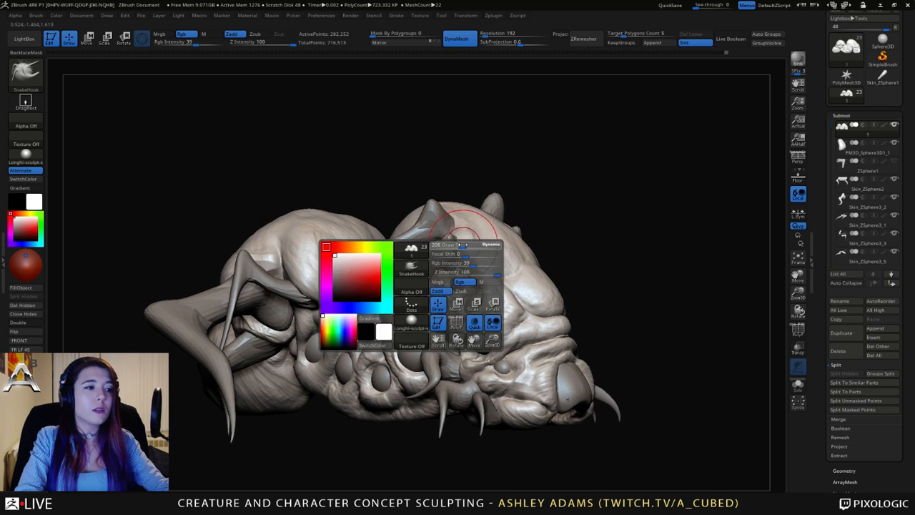
drag(462, 245, 411, 262)
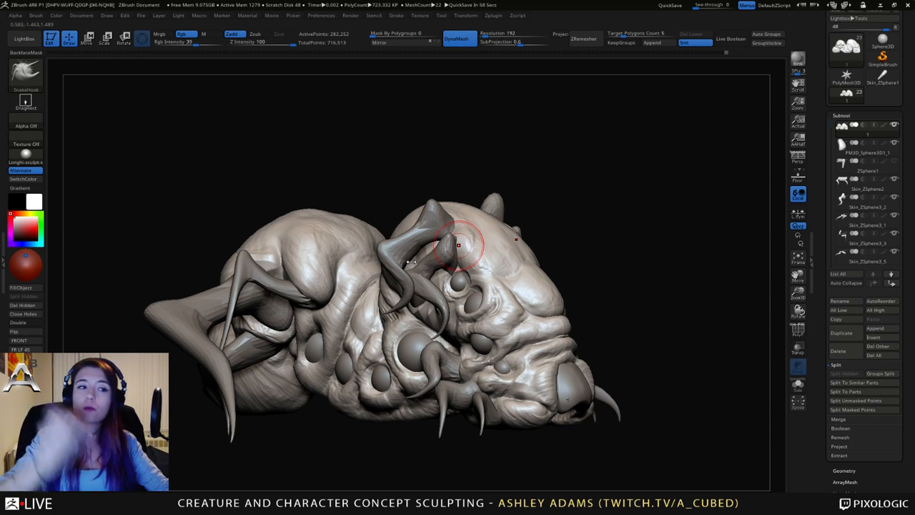
key(b)
key(d)
key(s)
right_drag(435, 205, 466, 205)
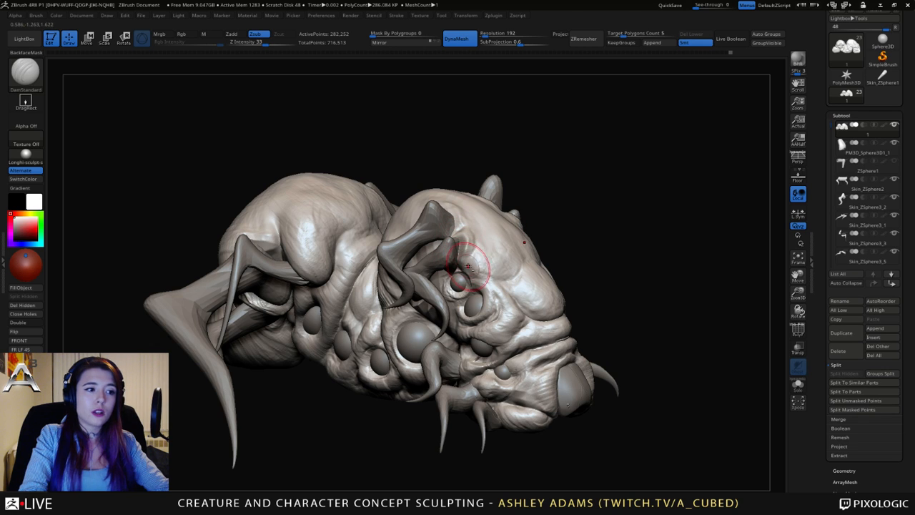
mouse_move(449, 246)
right_down()
mouse_move(570, 216)
mouse_move(551, 218)
right_up()
Build up the skin around the lower horn's base on the head with ClayBuildup and define it with DamStandard.
key(b)
key(c)
key(b)
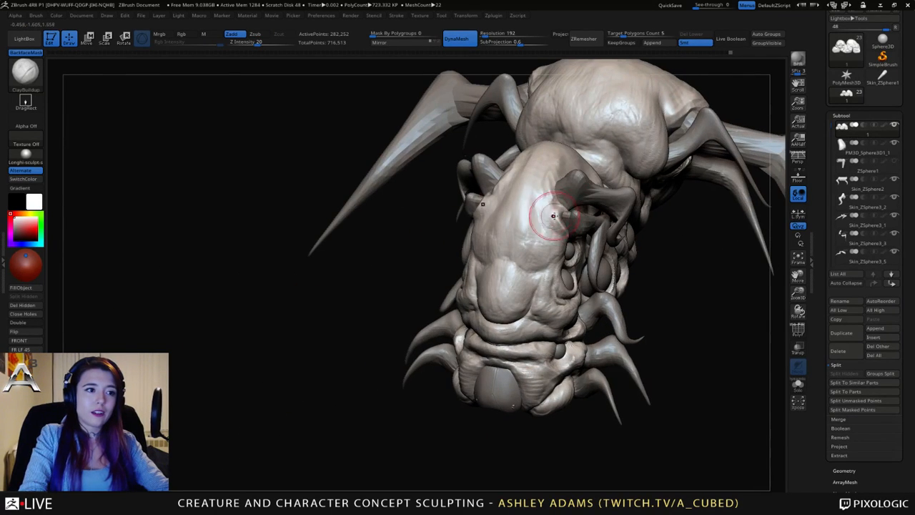
key(b)
key(d)
key(s)
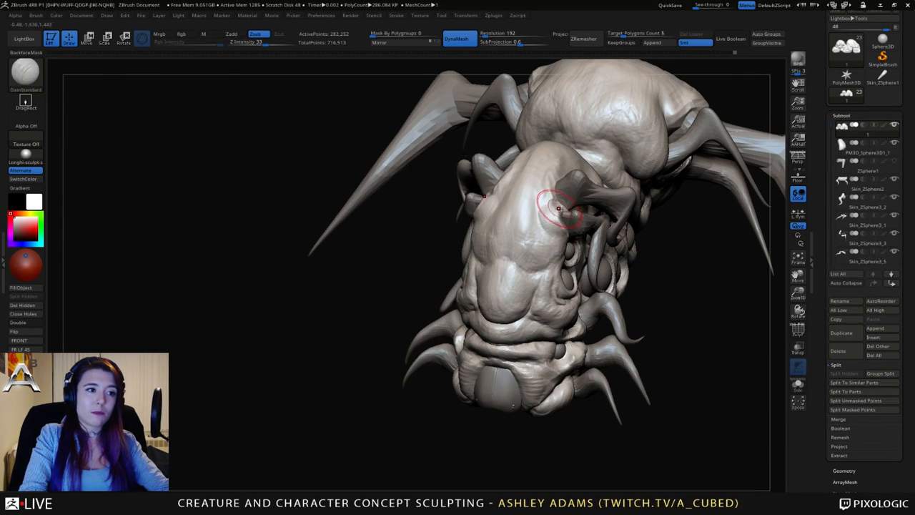
mouse_move(540, 214)
right_down()
mouse_move(473, 186)
mouse_move(469, 222)
right_up()
Thicken the bulge where the horns meet the top of the head with ClayBuildup and cut its edge with DamStandard.
key(b)
key(c)
key(b)
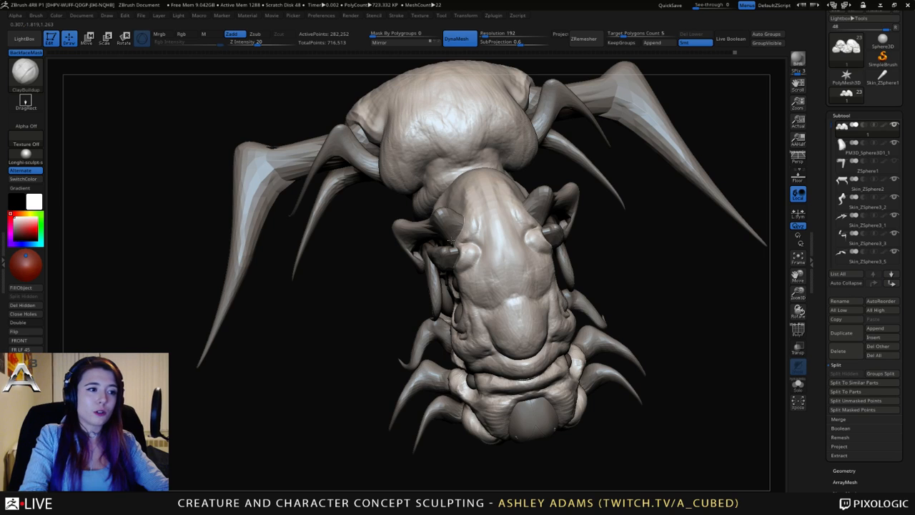
right_drag(460, 234, 455, 242)
key(b)
key(d)
key(s)
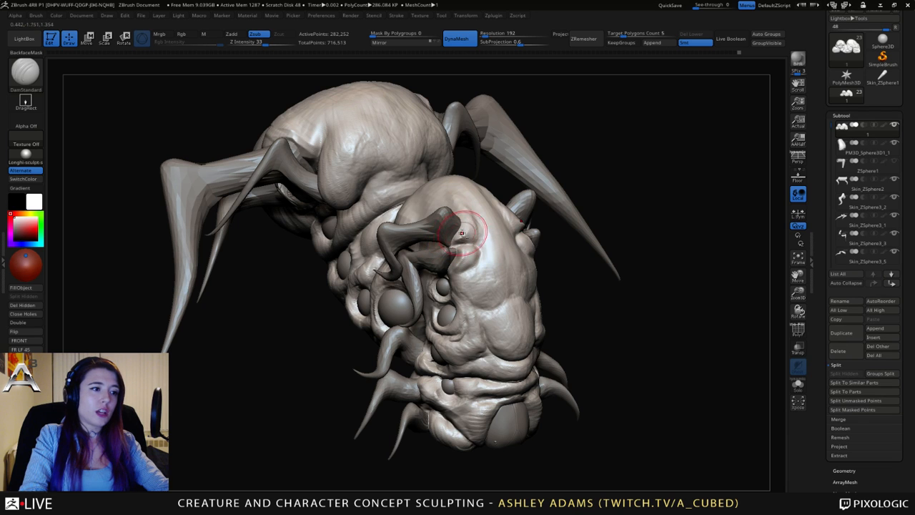
mouse_move(457, 213)
right_down()
mouse_move(459, 230)
mouse_move(460, 215)
mouse_move(439, 227)
right_up()
Adjust the shape of the head skin around the horn bases with SnakeHook.
key(b)
key(s)
key(h)
key(space)
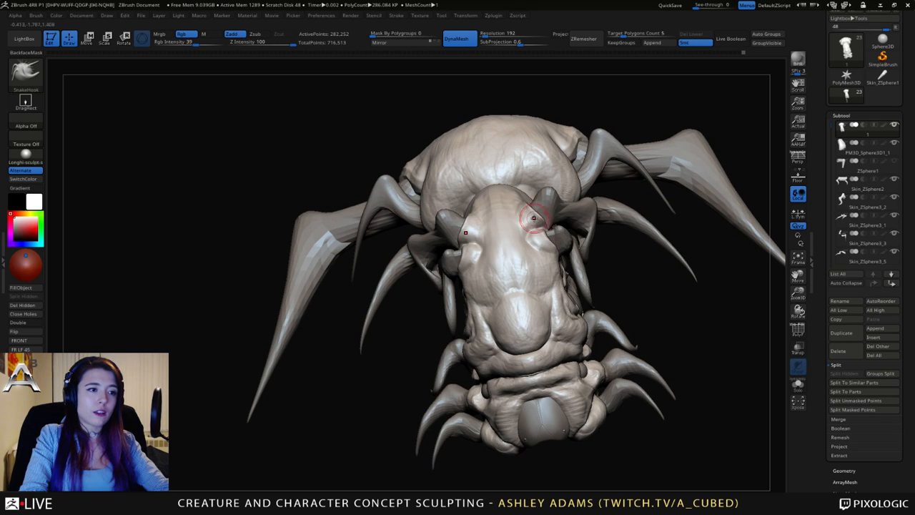
Build up a raised rim of skin around the upper and lower horn bases with ClayBuildup.
right_drag(467, 243, 493, 237)
key(b)
key(c)
key(b)
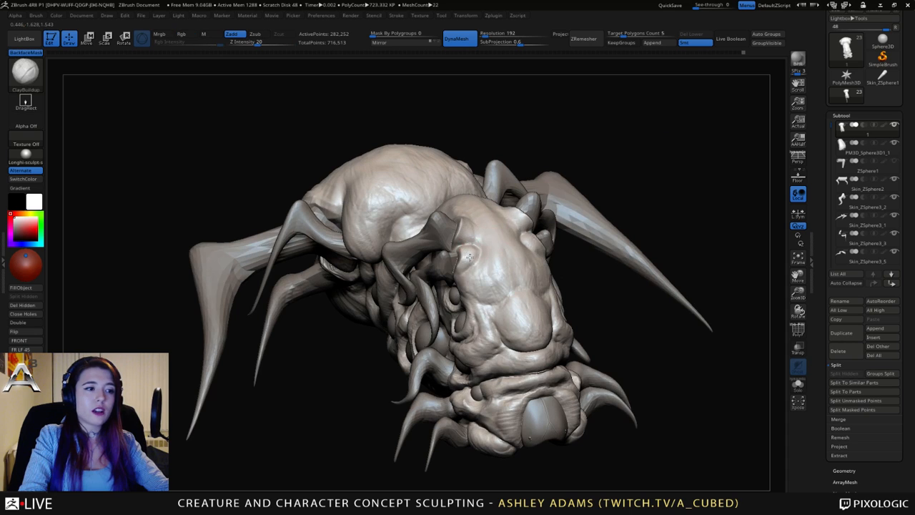
right_drag(460, 268, 459, 266)
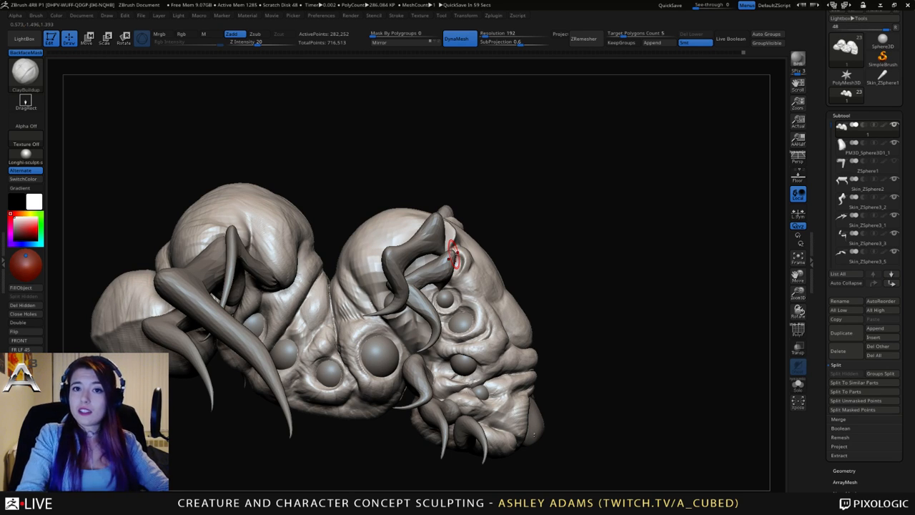
right_drag(375, 227, 431, 229)
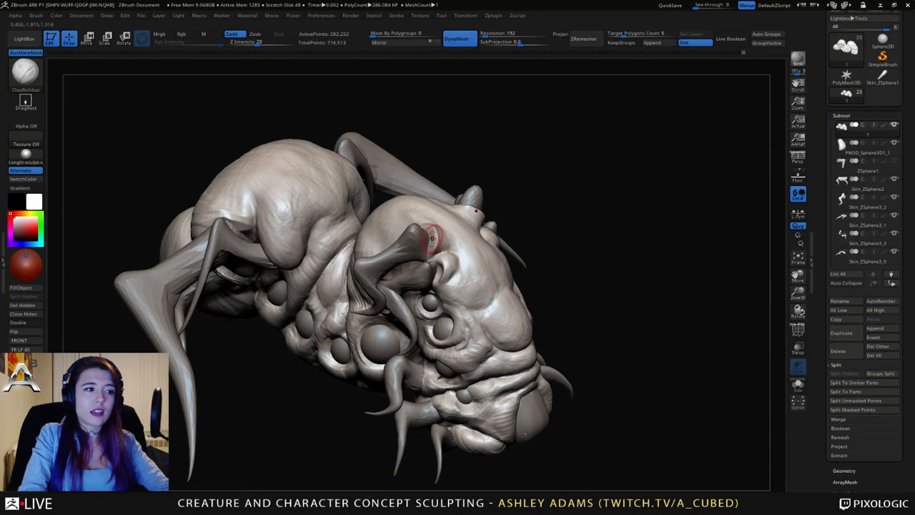
key(space)
key(space)
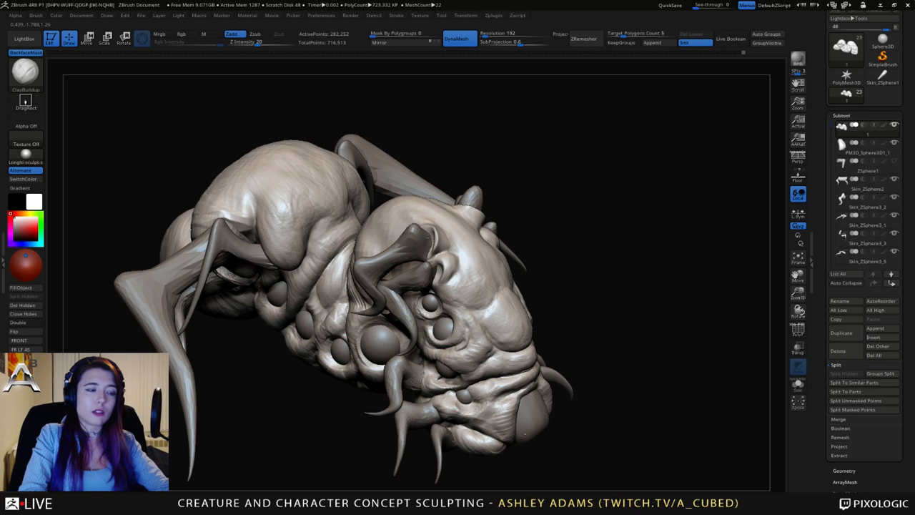
mouse_move(432, 234)
right_down()
mouse_move(466, 231)
mouse_move(436, 234)
right_up()
Resize the SnakeHook brush and pull the skin rim up against the base of the upper horn.
key(b)
key(s)
key(h)
key(space)
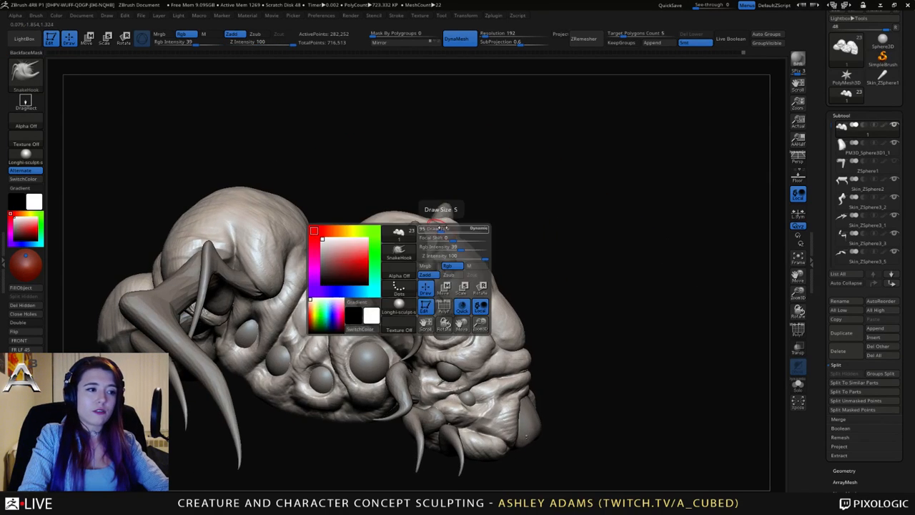
key(space)
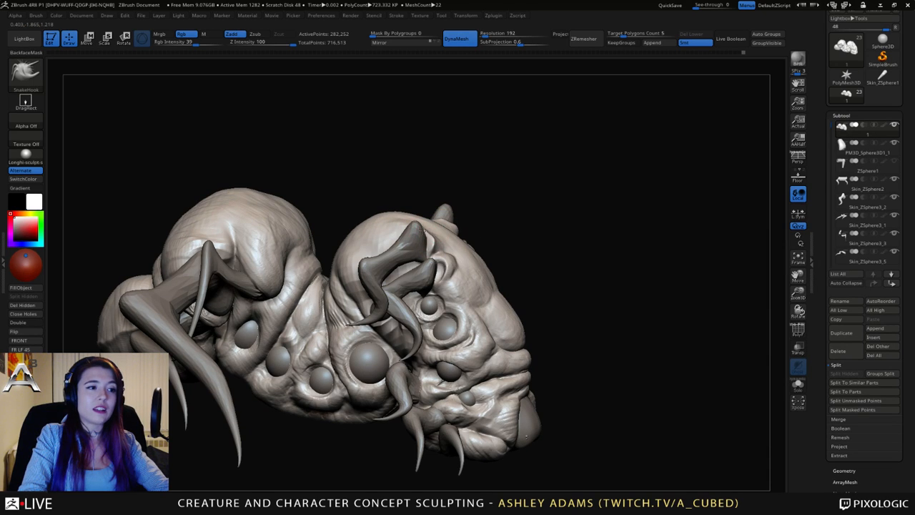
right_drag(429, 236, 427, 235)
drag(427, 234, 428, 233)
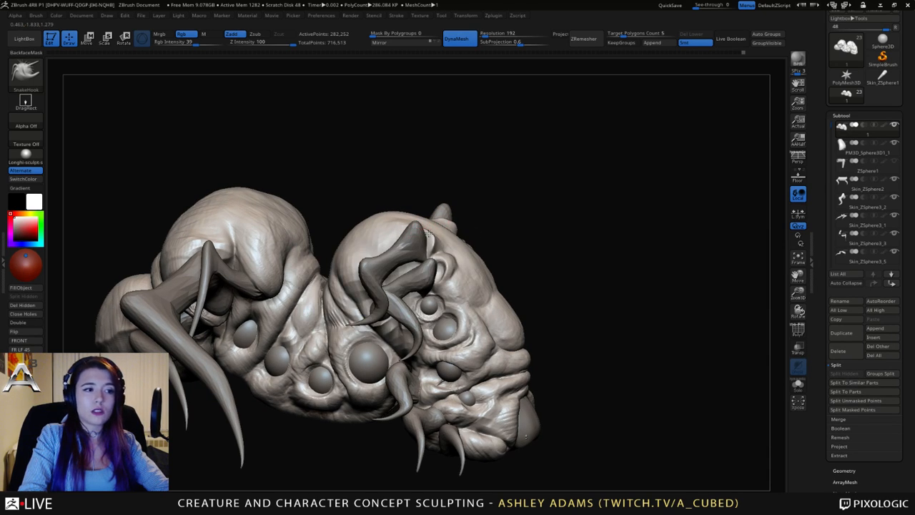
right_drag(431, 239, 389, 227)
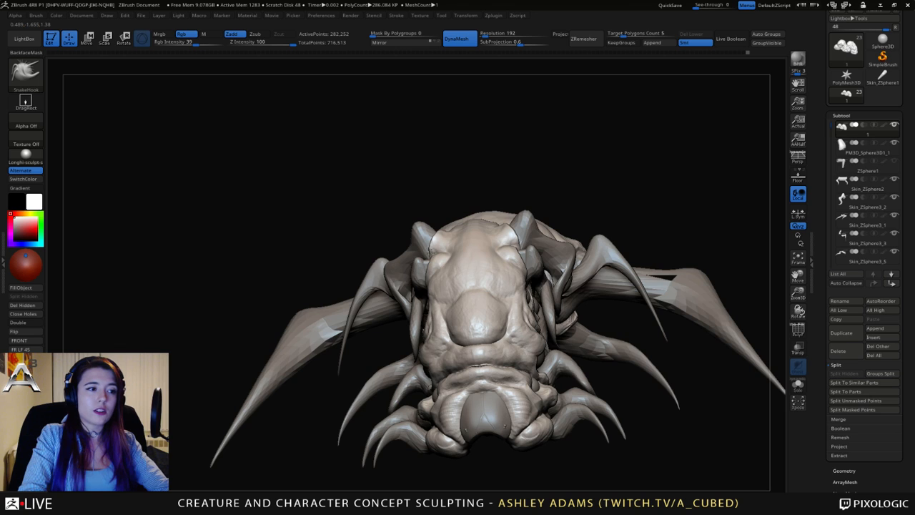
right_drag(431, 252, 436, 257)
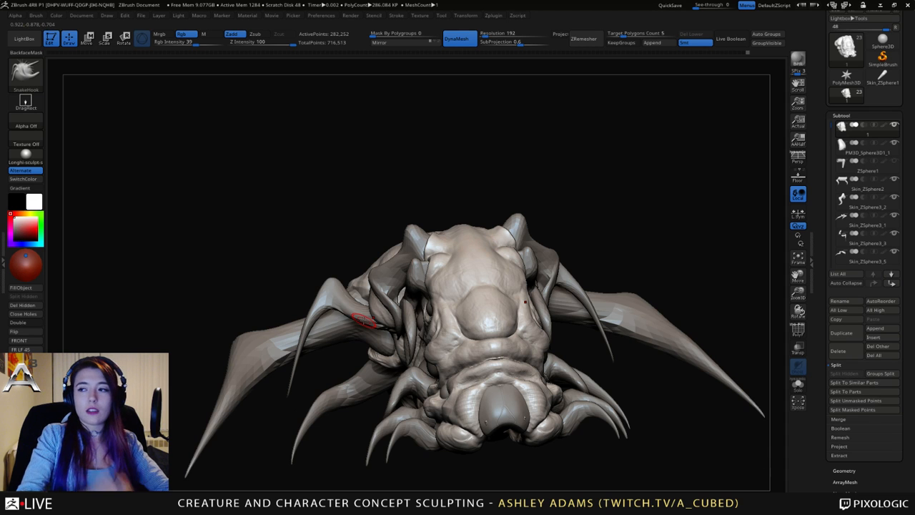
Refine the skin fold beside the base of the lower horn with DamStandard and SnakeHook.
mouse_move(435, 302)
right_down()
mouse_move(414, 281)
mouse_move(419, 254)
right_up()
key(b)
key(d)
key(s)
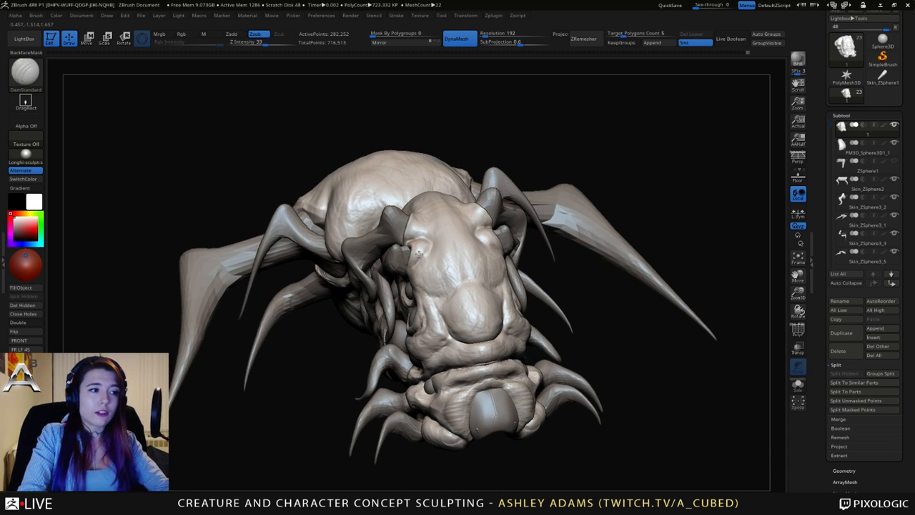
key(space)
key(b)
key(s)
key(h)
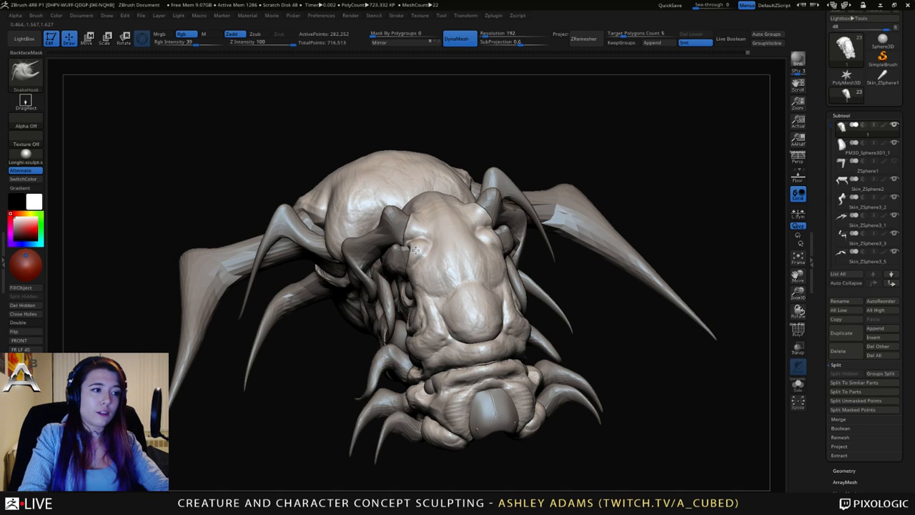
mouse_move(431, 248)
right_down()
mouse_move(390, 247)
mouse_move(383, 236)
mouse_move(390, 241)
mouse_move(381, 245)
right_up()
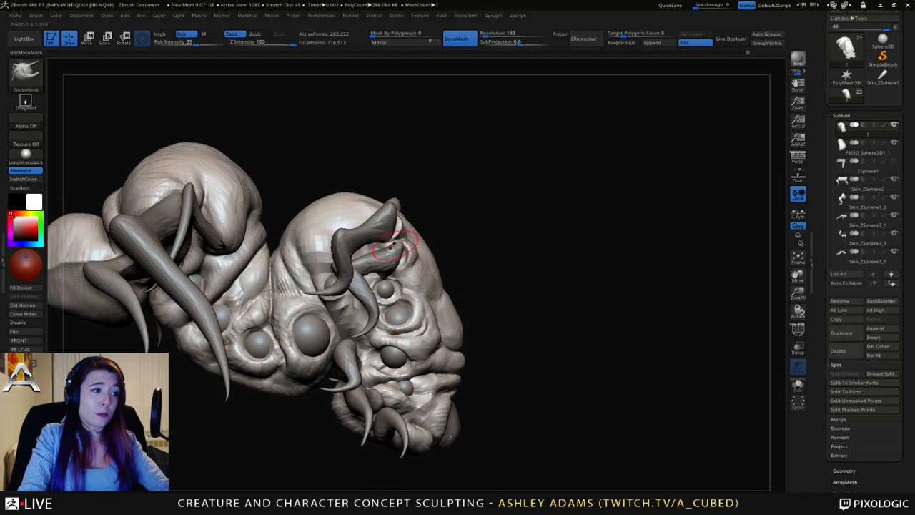
Build up the skin around the bases of both horns on the side of the head with ClayBuildup.
key(b)
key(c)
key(b)
drag(381, 245, 377, 244)
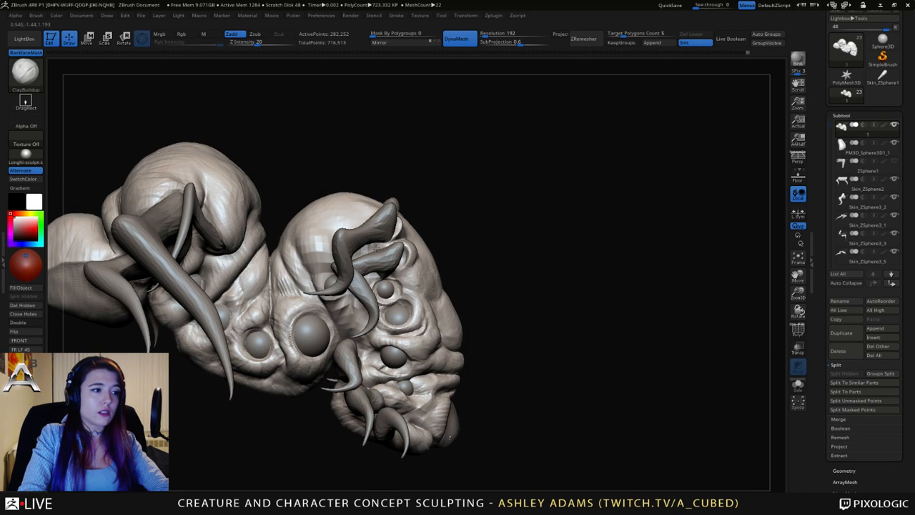
right_drag(391, 241, 377, 249)
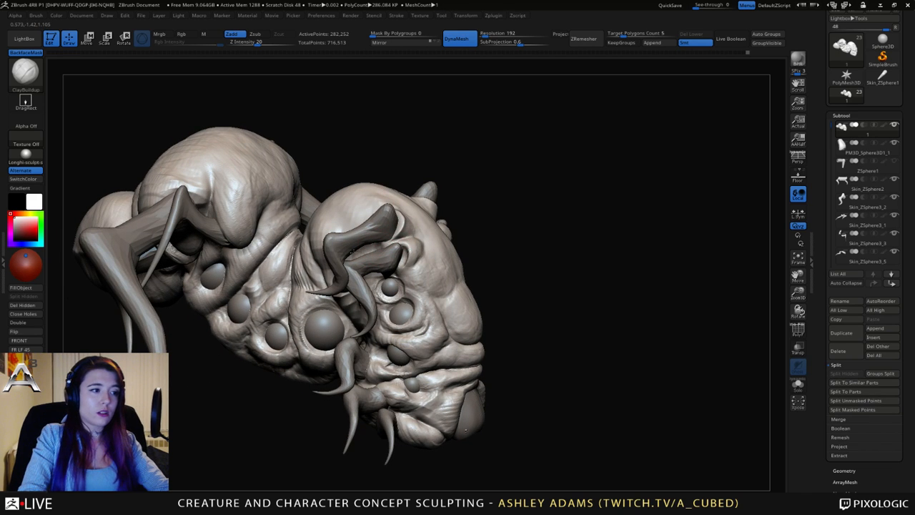
right_drag(376, 249, 361, 227)
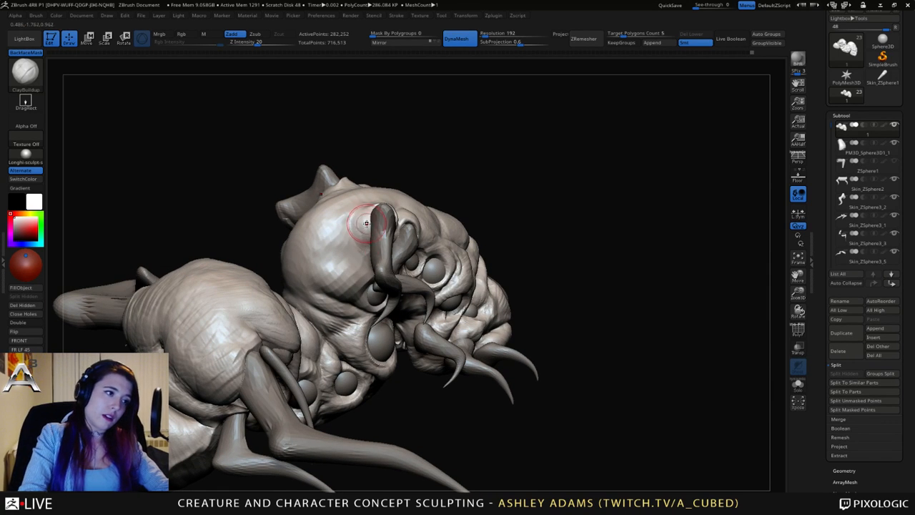
right_drag(367, 223, 383, 232)
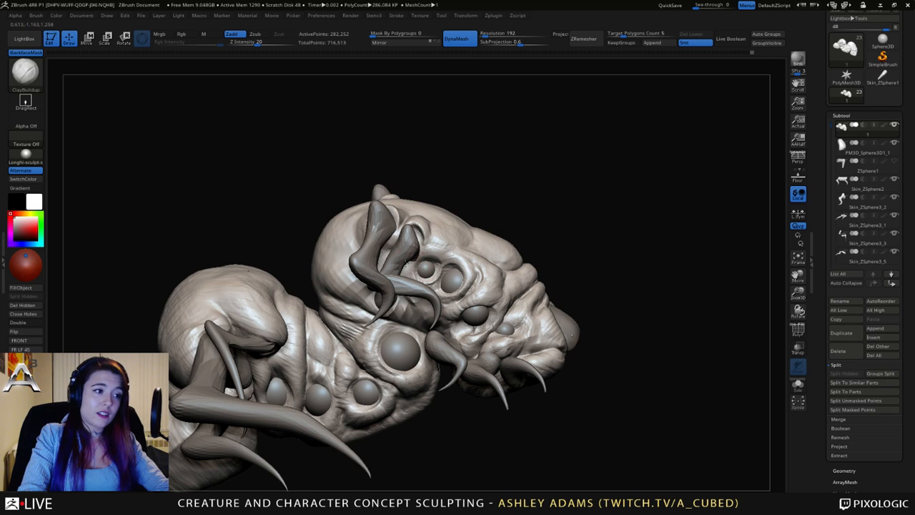
right_drag(405, 264, 409, 280)
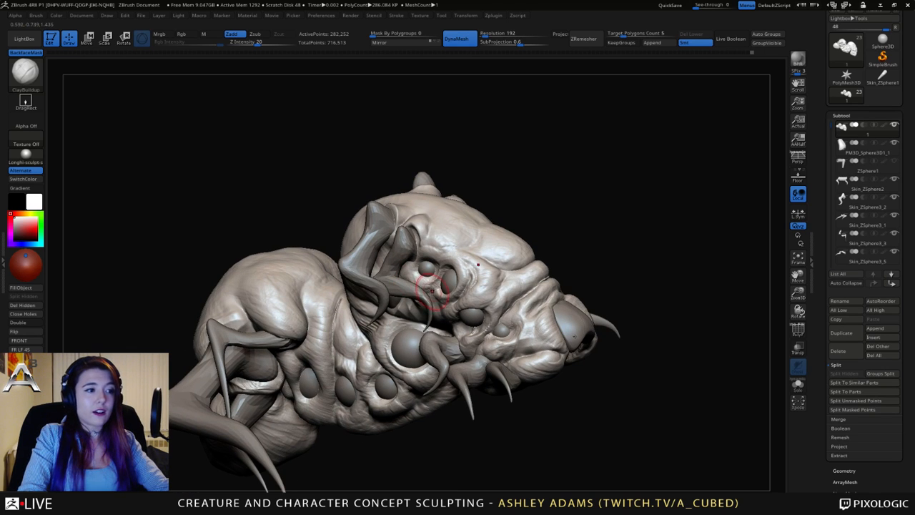
Cut creases around the two upper eyes below the horns with DamStandard and fill out the surrounding skin with ClayBuildup.
key(b)
key(d)
key(s)
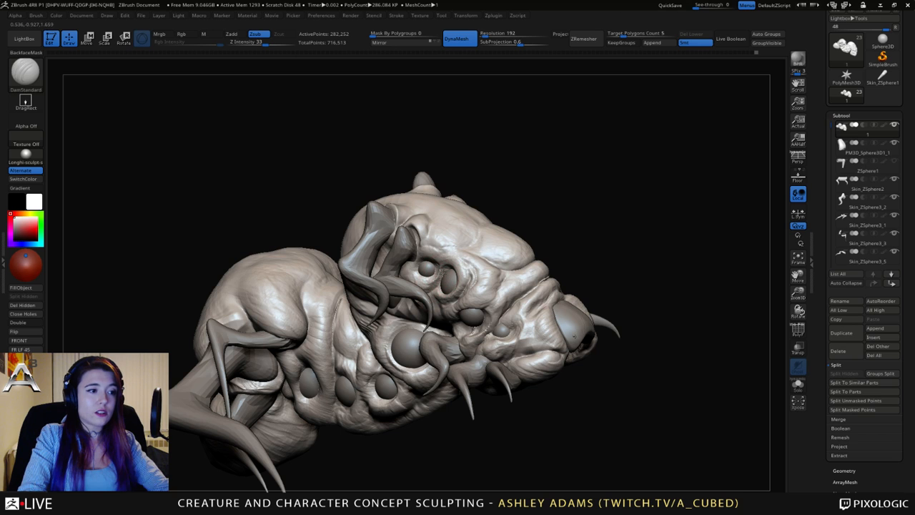
mouse_move(421, 283)
right_down()
mouse_move(406, 301)
mouse_move(415, 280)
right_up()
key(b)
key(c)
key(b)
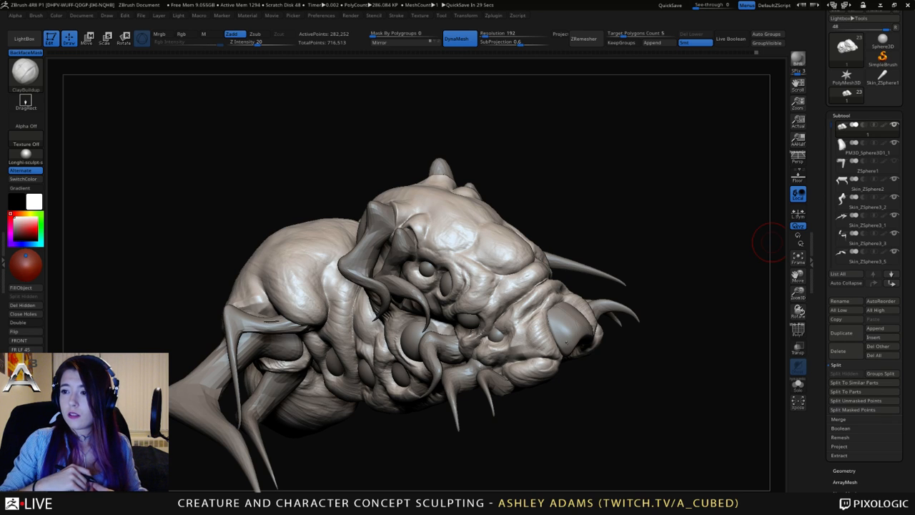
Adjust the forehead's profile in front of the horns with a large SnakeHook brush.
drag(772, 243, 468, 242)
mouse_move(469, 242)
right_down()
mouse_move(509, 251)
mouse_move(477, 243)
right_up()
key(b)
key(s)
key(h)
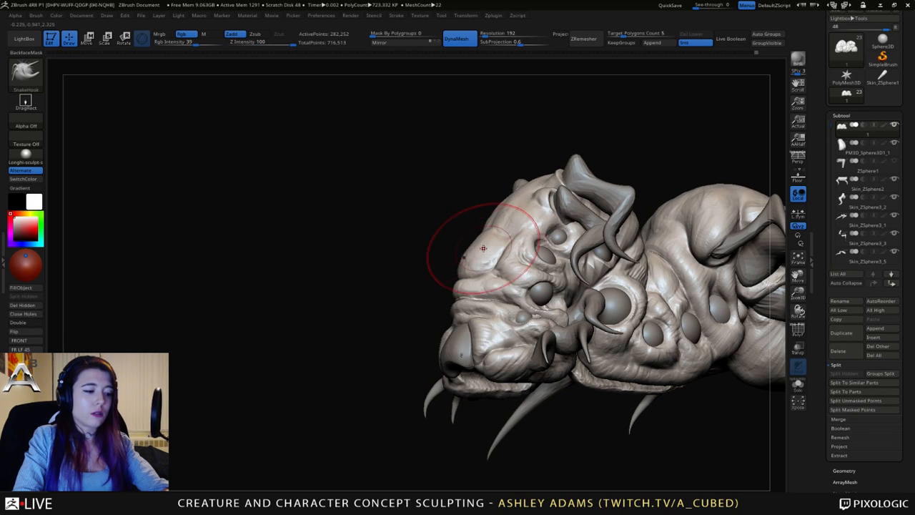
right_drag(479, 253, 473, 313)
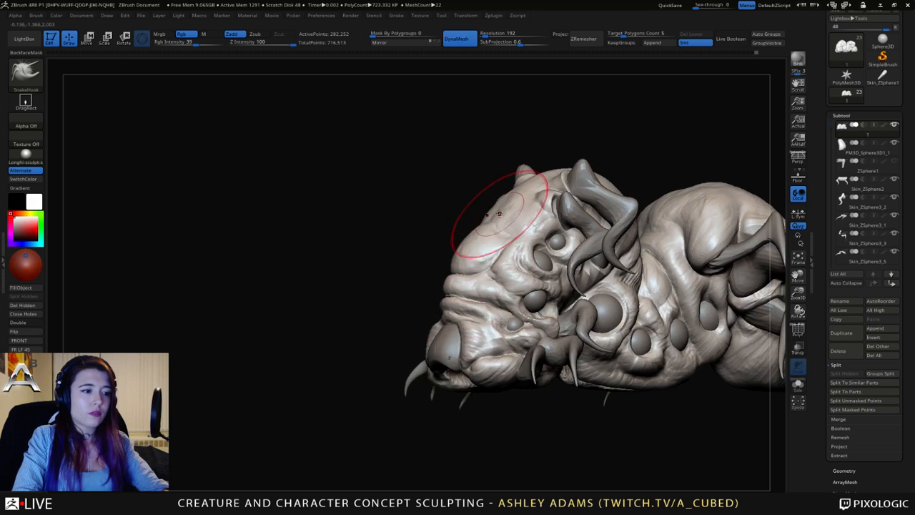
drag(507, 215, 498, 203)
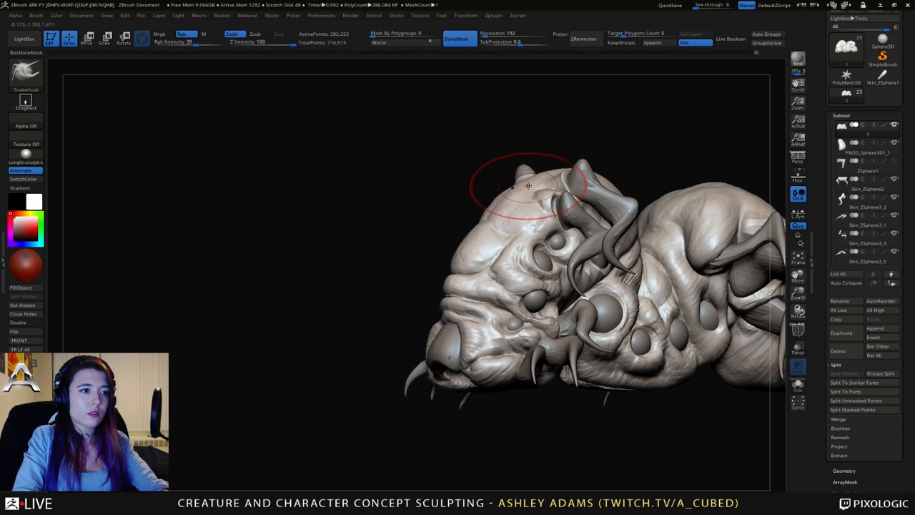
Build up the lower side of the rounded head bulge behind the horns with a smaller ClayBuildup brush.
alt+right_drag(512, 263, 444, 239)
mouse_move(588, 252)
right_down()
mouse_move(582, 276)
mouse_move(586, 266)
right_up()
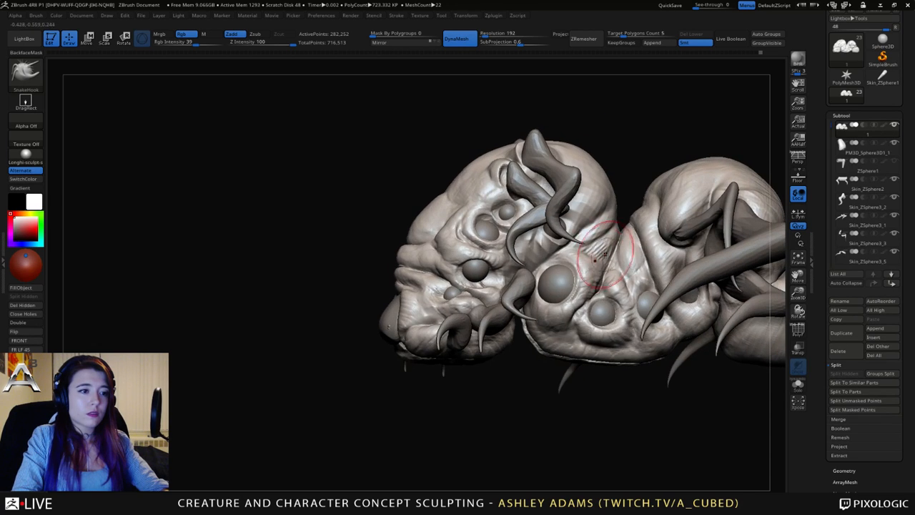
key(space)
key(b)
key(c)
key(b)
right_drag(601, 227, 573, 214)
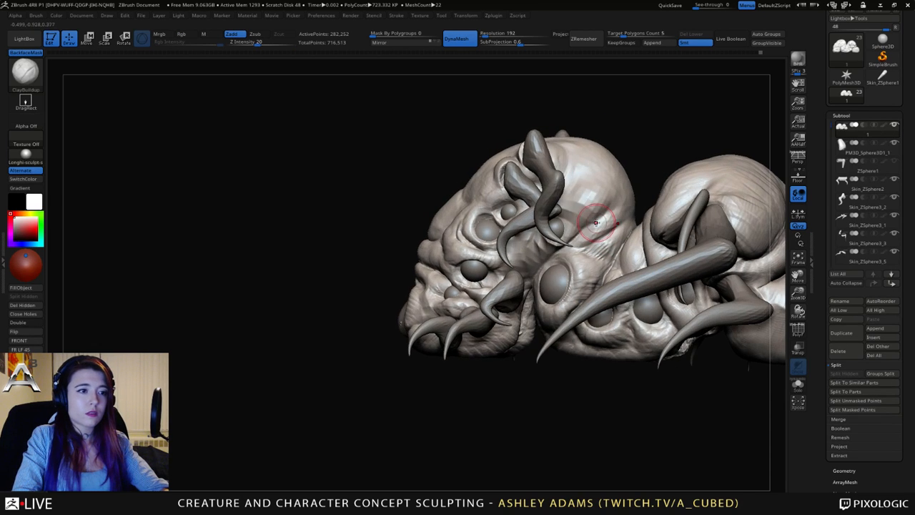
drag(573, 210, 598, 199)
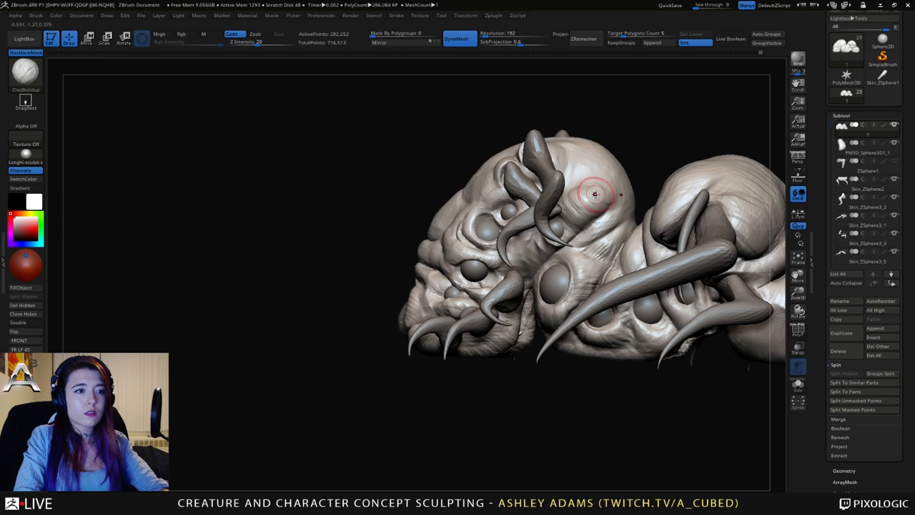
Sculpt skin folds from the bulge behind the horns down toward the large neck eye with ClayBuildup.
right_drag(587, 188, 575, 194)
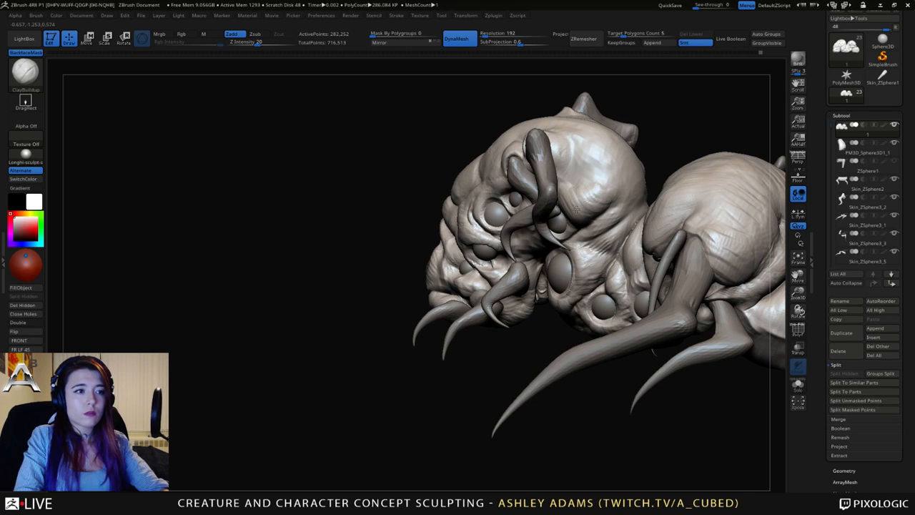
right_drag(607, 185, 607, 191)
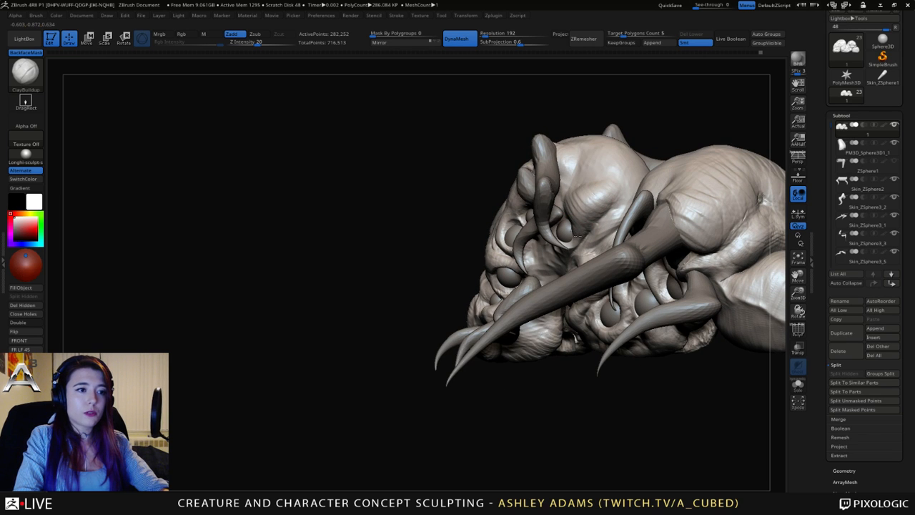
right_drag(584, 214, 573, 241)
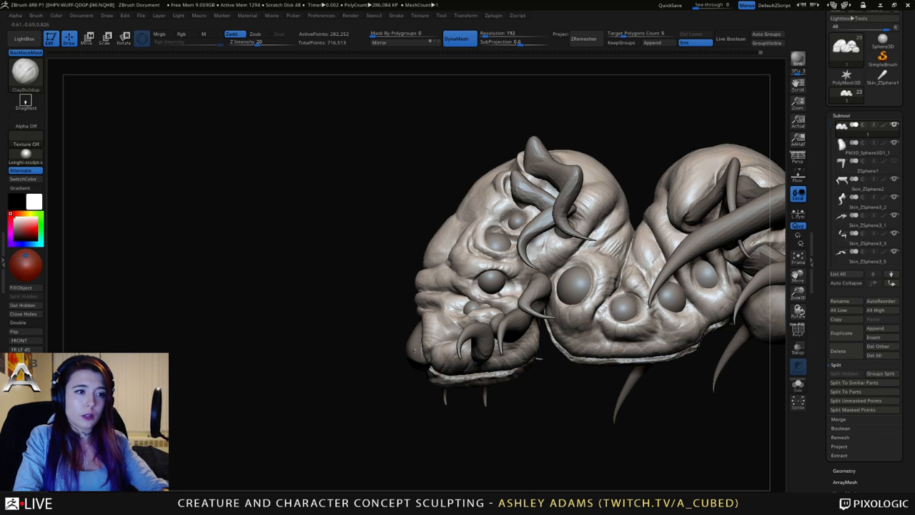
right_drag(555, 268, 579, 214)
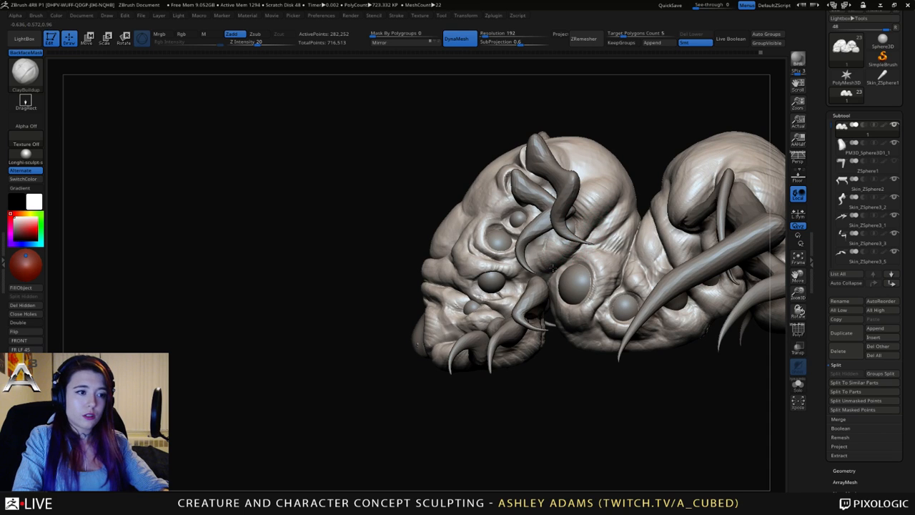
right_drag(541, 272, 533, 257)
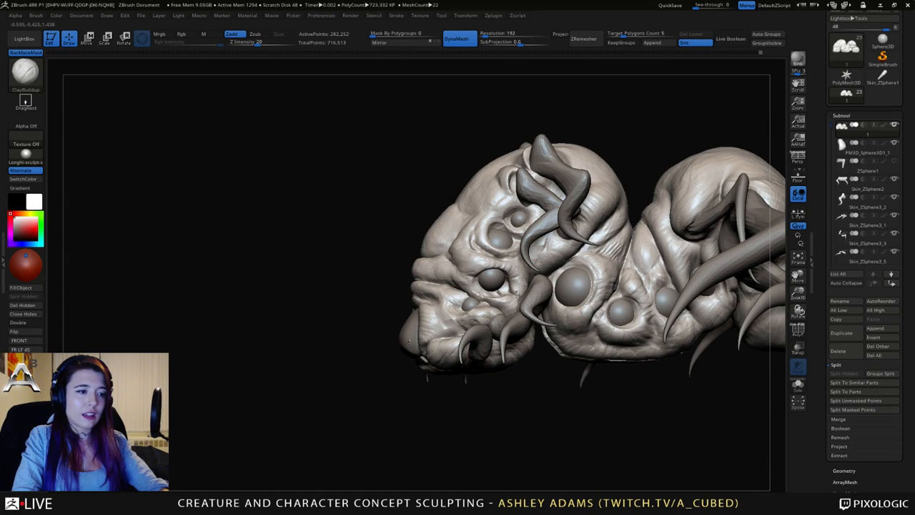
Crease the cheek between the lower head eye and the uppermost mouth claw with DamStandard, and thicken its folds with ClayBuildup.
right_drag(517, 294, 526, 309)
key(b)
key(d)
key(s)
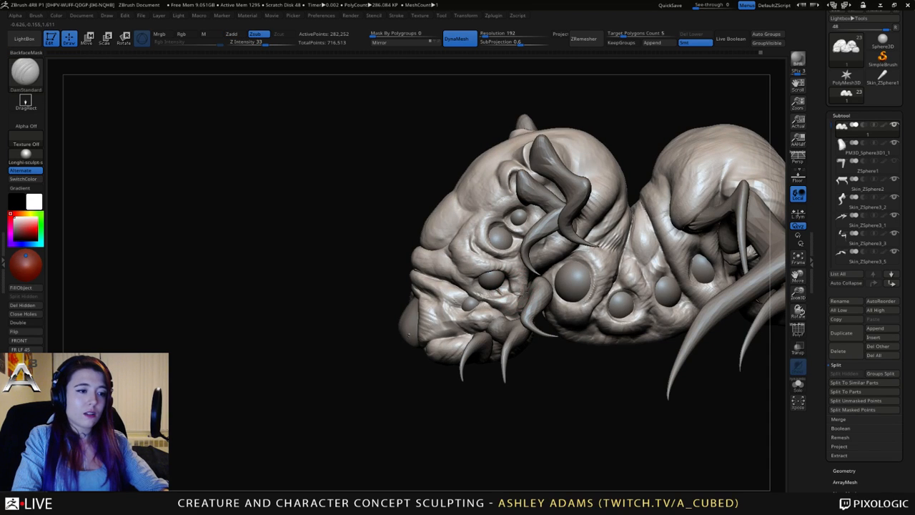
key(b)
key(c)
key(b)
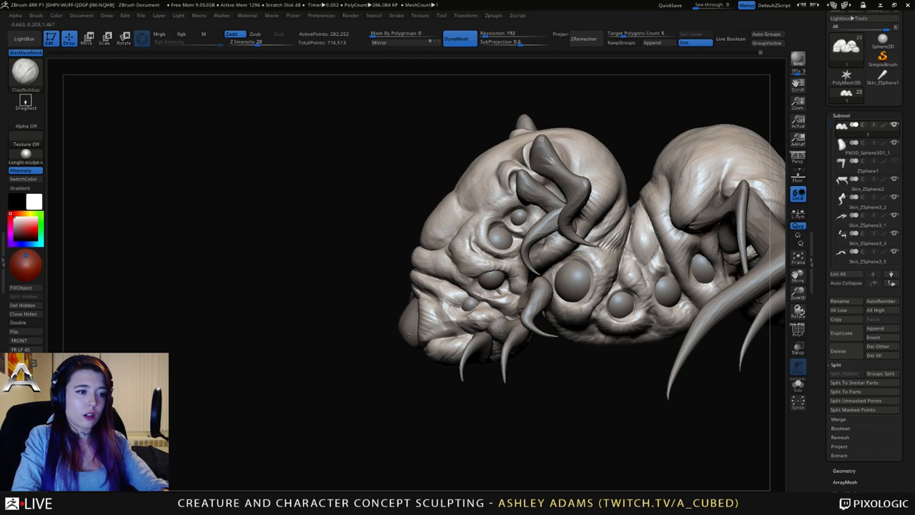
right_drag(513, 279, 630, 363)
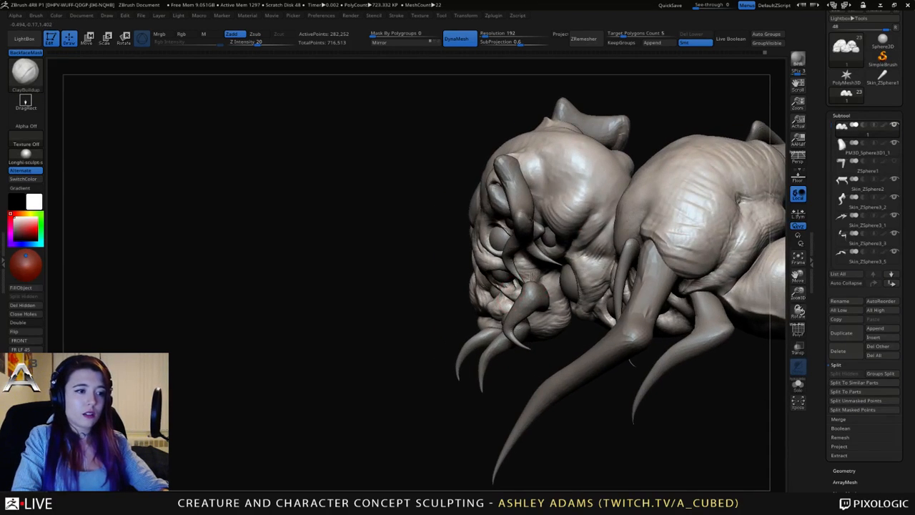
right_drag(535, 269, 745, 289)
mouse_move(534, 261)
right_down()
mouse_move(556, 252)
mouse_move(486, 247)
mouse_move(494, 218)
mouse_move(534, 244)
mouse_move(497, 240)
mouse_move(492, 228)
mouse_move(510, 226)
mouse_move(488, 228)
mouse_move(523, 256)
mouse_move(472, 200)
mouse_move(515, 215)
mouse_move(546, 262)
right_up()
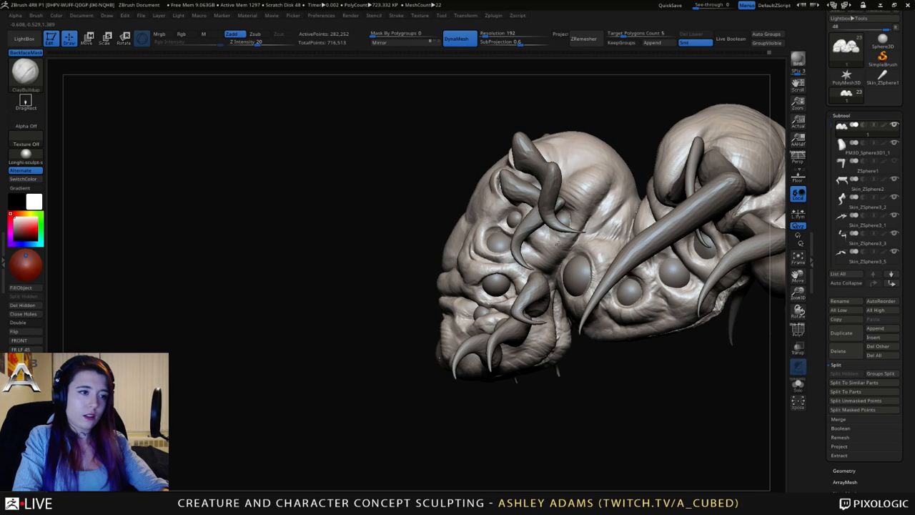
Deepen the crease between the back of the cheek and the large neck eye with DamStandard.
mouse_move(558, 255)
right_down()
mouse_move(576, 259)
mouse_move(559, 268)
right_up()
key(b)
key(d)
key(s)
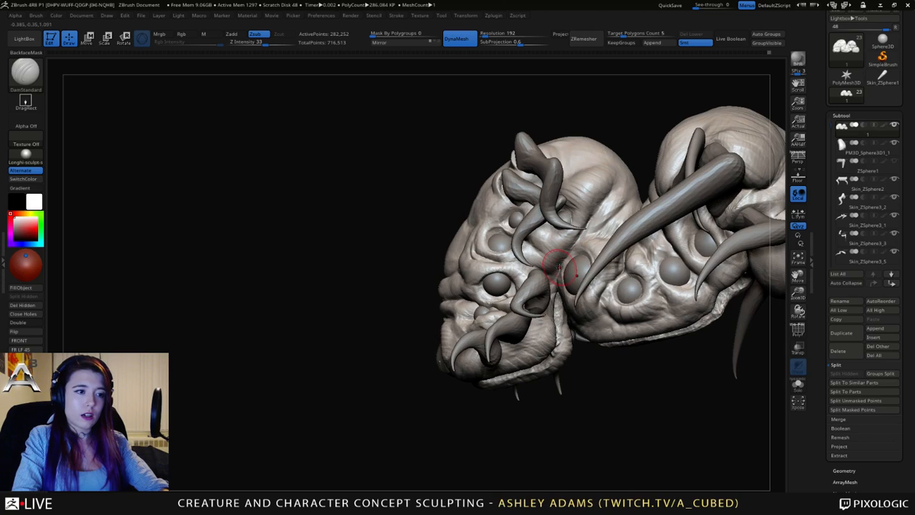
right_drag(501, 235, 568, 317)
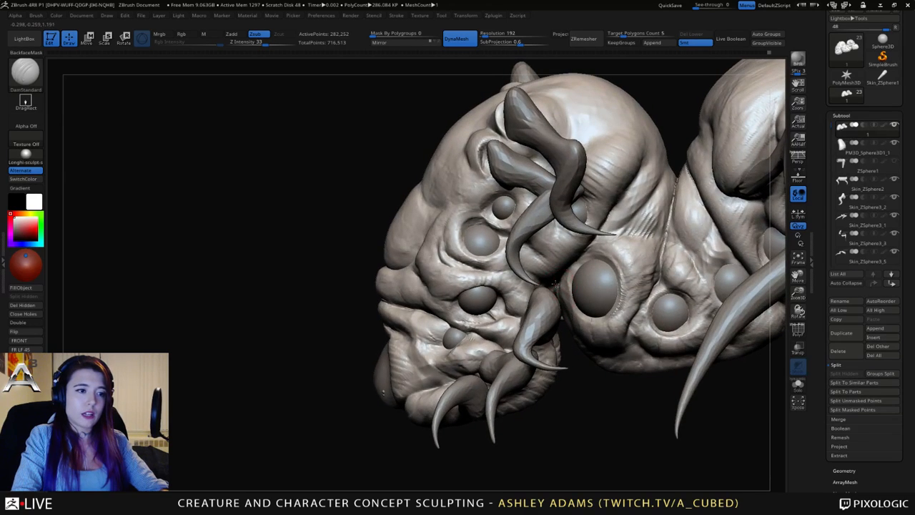
right_drag(575, 262, 593, 231)
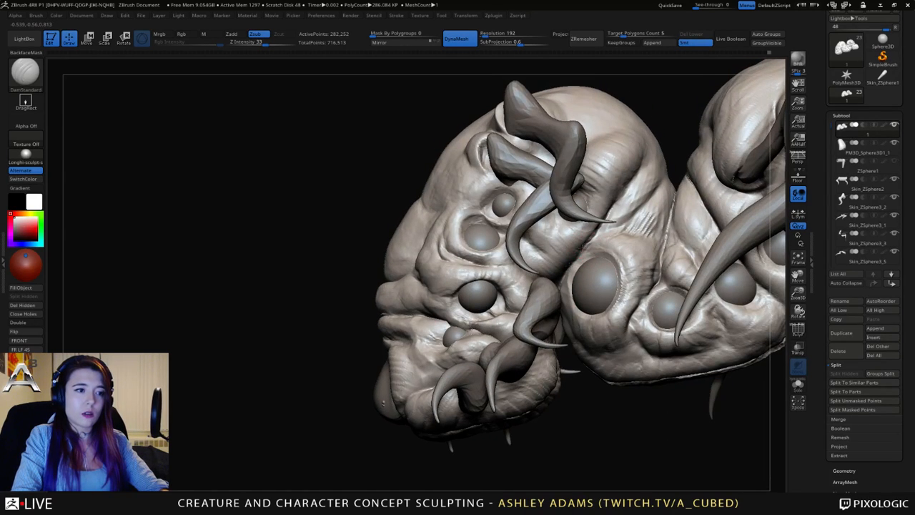
Build up the skin around the mouth claw bases on the underside of the head with ClayBuildup.
right_drag(563, 278, 552, 303)
key(b)
key(c)
key(b)
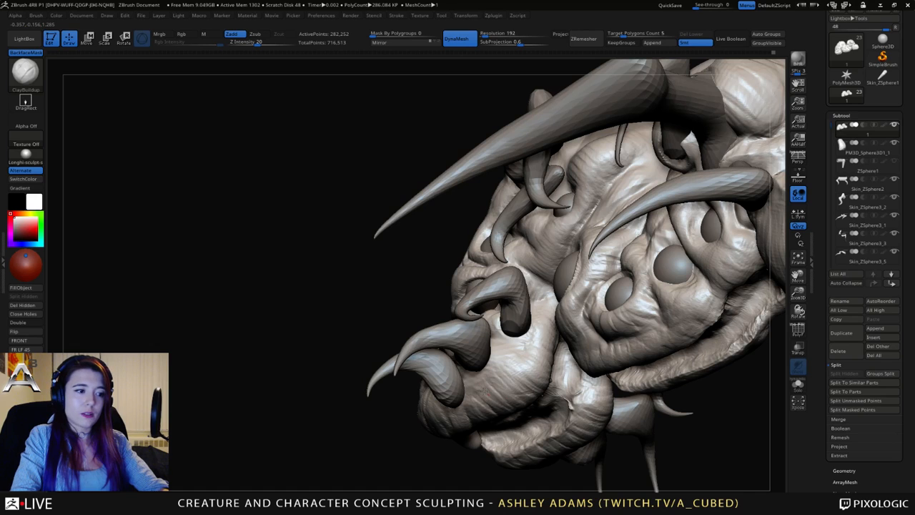
right_drag(477, 397, 478, 377)
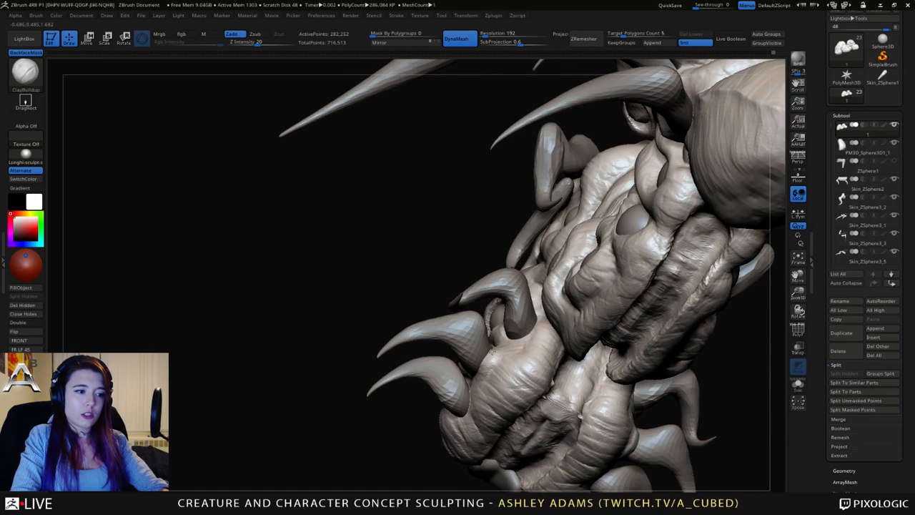
right_drag(476, 379, 479, 346)
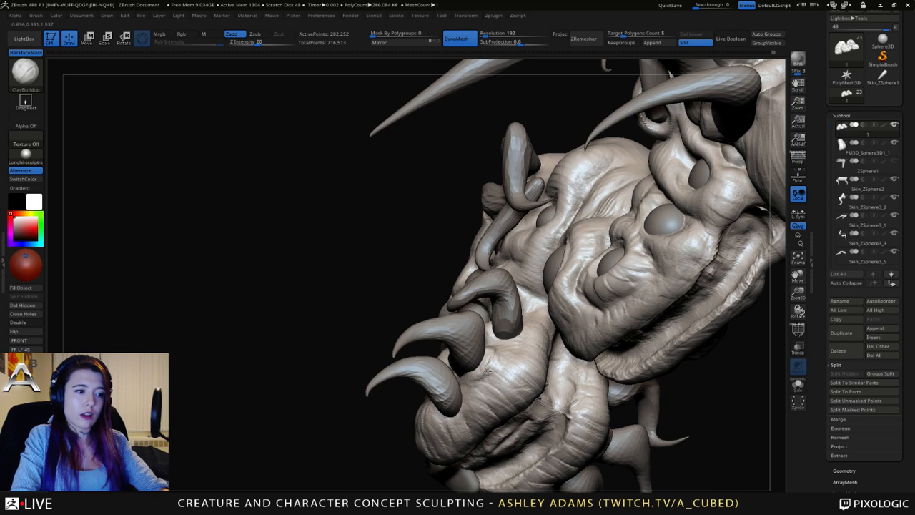
mouse_move(472, 390)
right_down()
mouse_move(502, 342)
mouse_move(478, 345)
right_up()
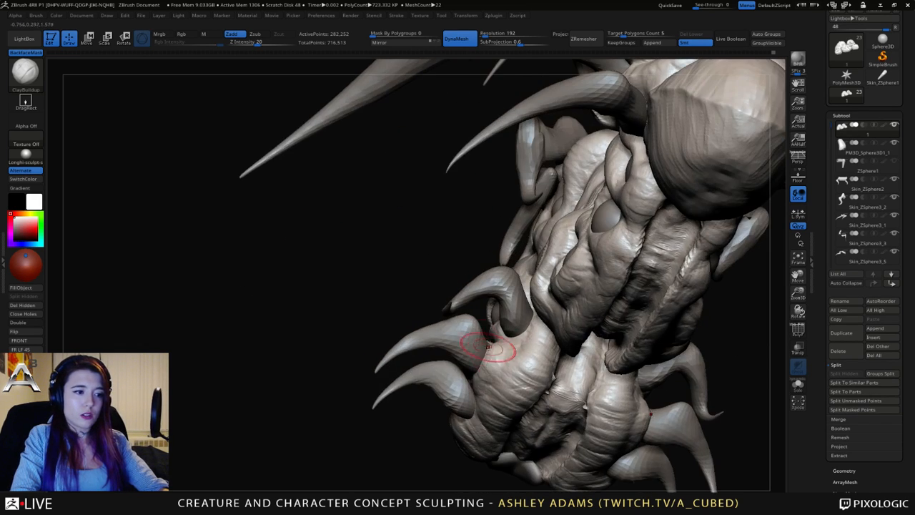
Adjust the skin between the mouth claws with SnakeHook and raise a rim around the uppermost claw's base with ClayBuildup.
key(b)
key(s)
key(h)
key(b)
key(c)
key(b)
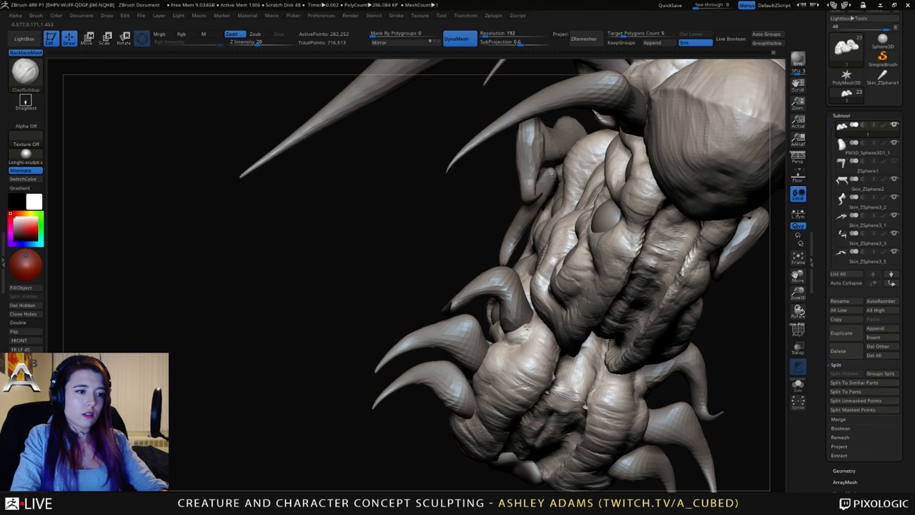
right_drag(527, 325, 535, 327)
drag(513, 335, 528, 332)
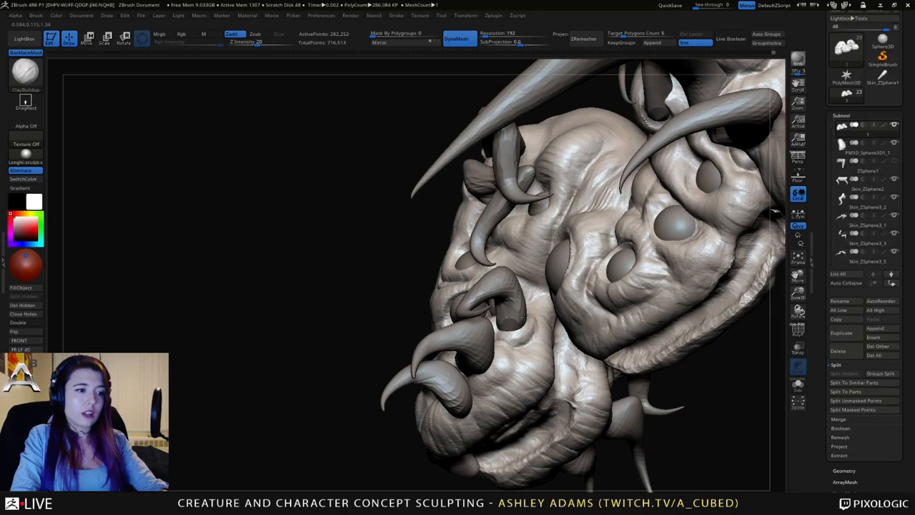
mouse_move(529, 295)
right_down()
mouse_move(503, 314)
mouse_move(533, 307)
right_up()
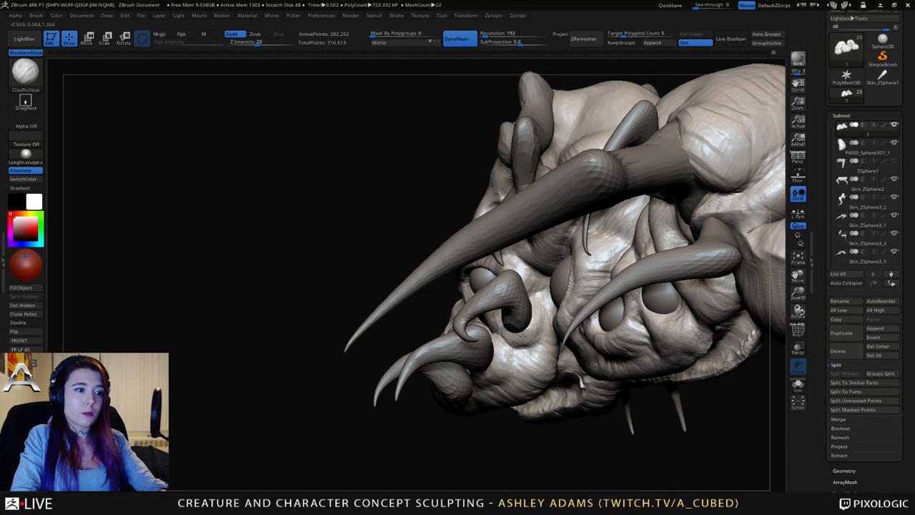
Build up the skin around the bases of the front mouth claws and the fold beneath them with ClayBuildup.
mouse_move(524, 336)
mouse_down()
mouse_move(536, 339)
mouse_move(541, 315)
mouse_up()
mouse_move(451, 455)
right_down()
mouse_move(516, 349)
mouse_move(483, 362)
right_up()
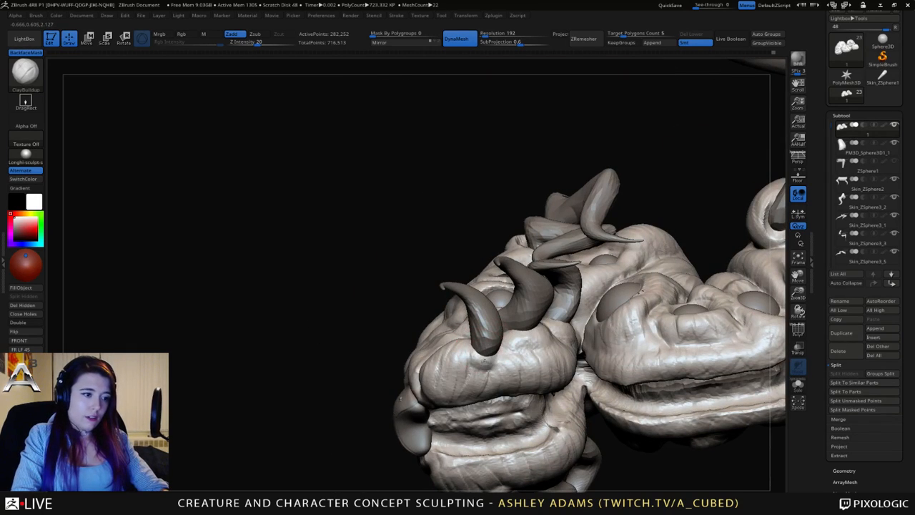
right_drag(488, 360, 493, 344)
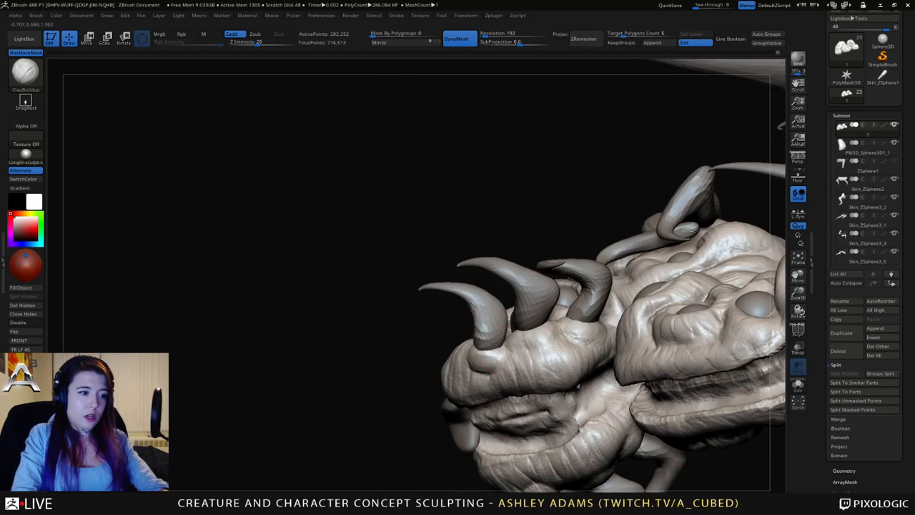
mouse_move(493, 344)
mouse_down()
mouse_move(499, 350)
mouse_move(477, 369)
mouse_up()
right_drag(477, 369, 457, 356)
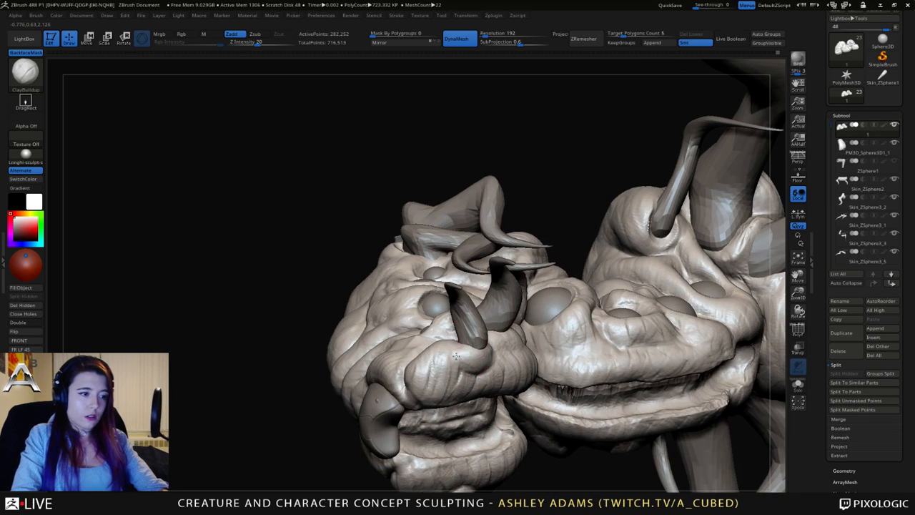
drag(456, 356, 464, 364)
right_drag(465, 365, 472, 361)
mouse_move(472, 361)
mouse_down()
mouse_move(480, 368)
mouse_move(475, 358)
mouse_up()
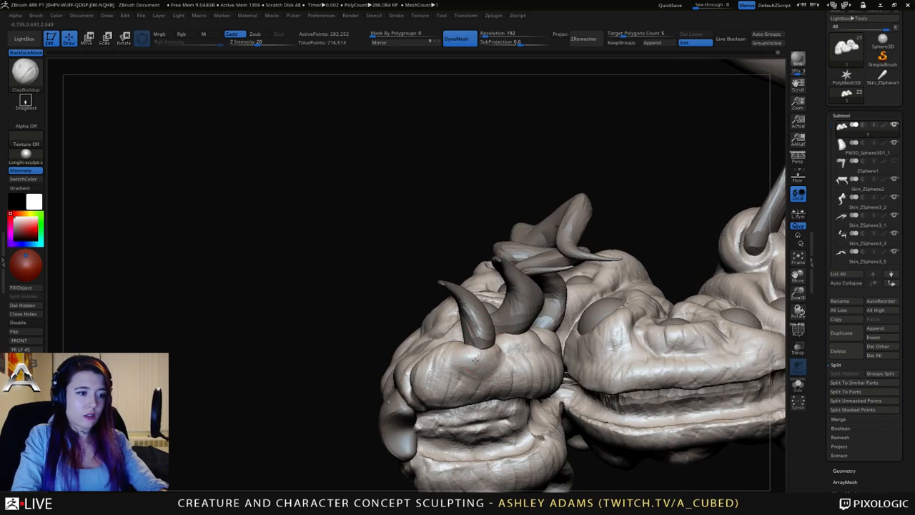
right_drag(475, 360, 482, 351)
drag(482, 350, 483, 344)
mouse_move(484, 343)
right_down()
mouse_move(498, 352)
mouse_move(535, 348)
mouse_move(513, 344)
mouse_move(474, 310)
right_up()
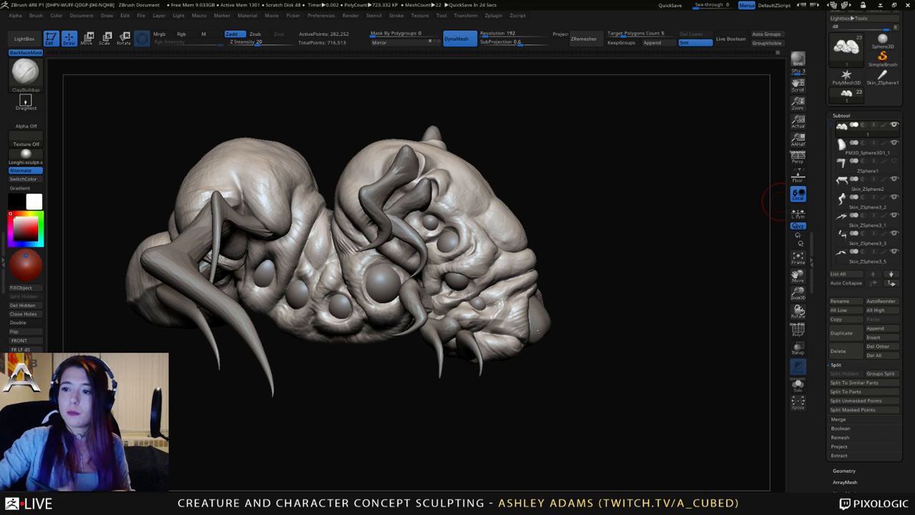
Touch up the skin behind the base of the large horn on the side of the head with ClayBuildup.
drag(783, 199, 484, 210)
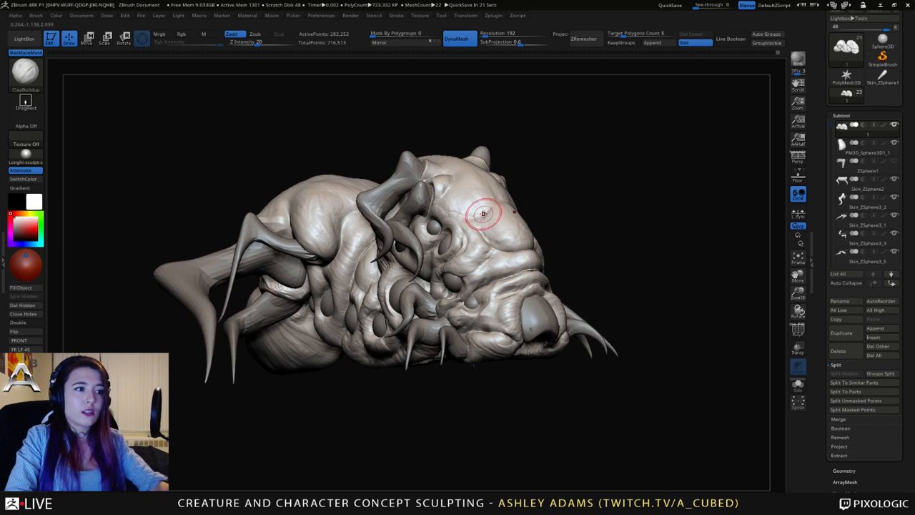
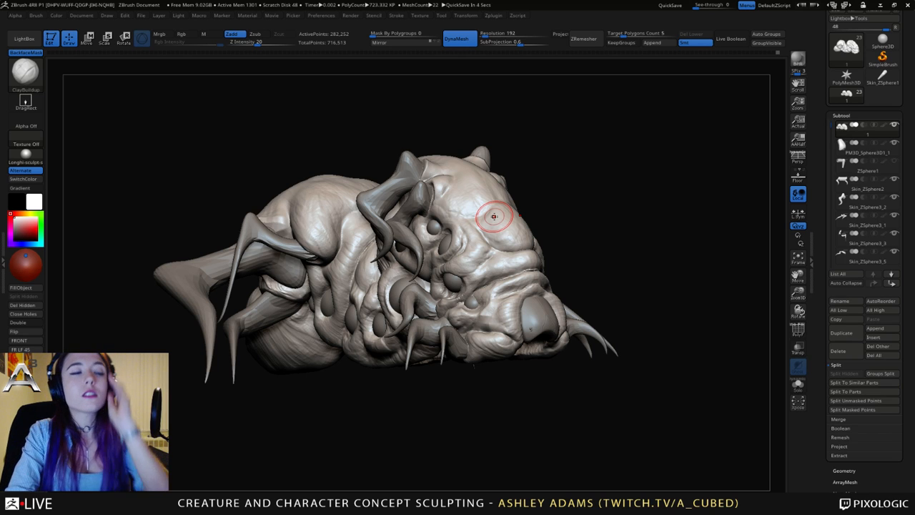
mouse_move(451, 145)
mouse_down()
mouse_move(329, 203)
mouse_move(401, 254)
mouse_up()
key(space)
mouse_move(427, 240)
right_down()
mouse_move(474, 232)
mouse_move(447, 228)
right_up()
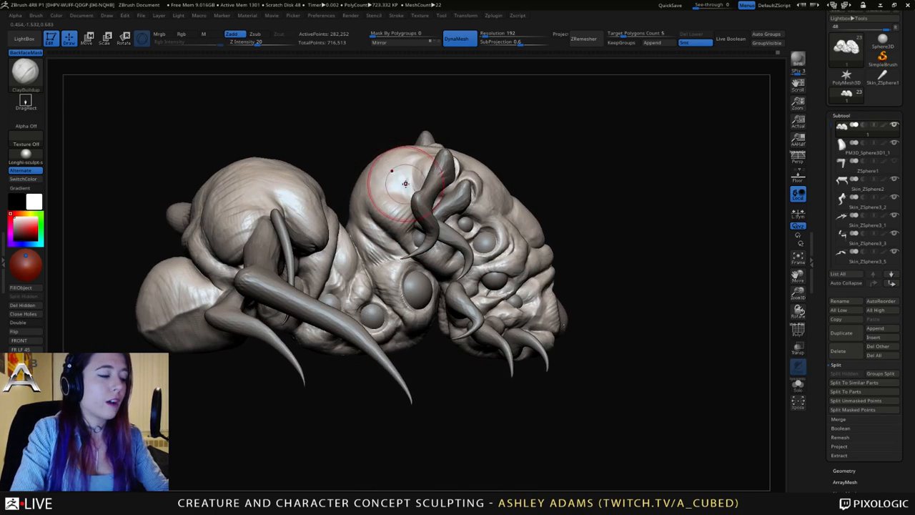
right_drag(406, 183, 419, 223)
right_drag(422, 168, 424, 172)
key(space)
mouse_move(427, 169)
mouse_down()
mouse_move(422, 159)
mouse_move(429, 168)
mouse_up()
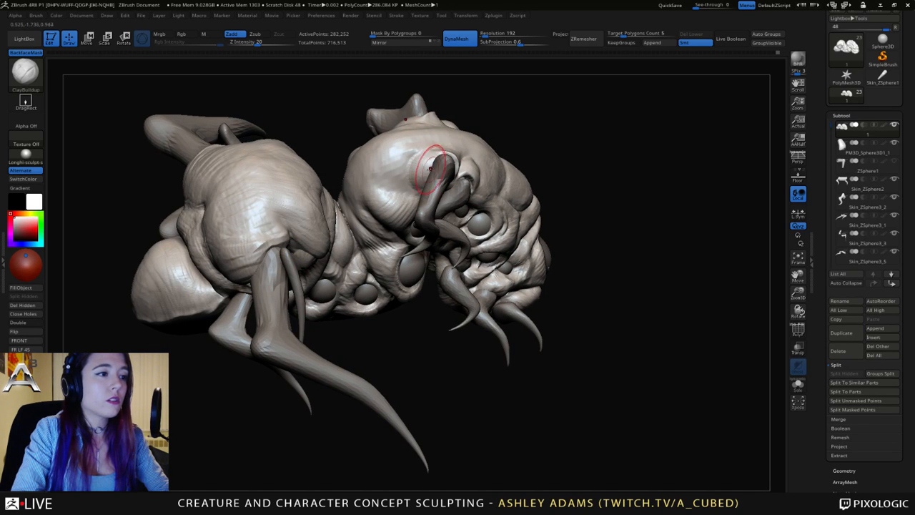
mouse_move(429, 164)
right_down()
mouse_move(422, 161)
mouse_move(429, 156)
mouse_move(412, 194)
mouse_move(468, 208)
mouse_move(481, 199)
mouse_move(472, 189)
mouse_move(526, 195)
mouse_move(459, 211)
right_up()
key(ctrl)
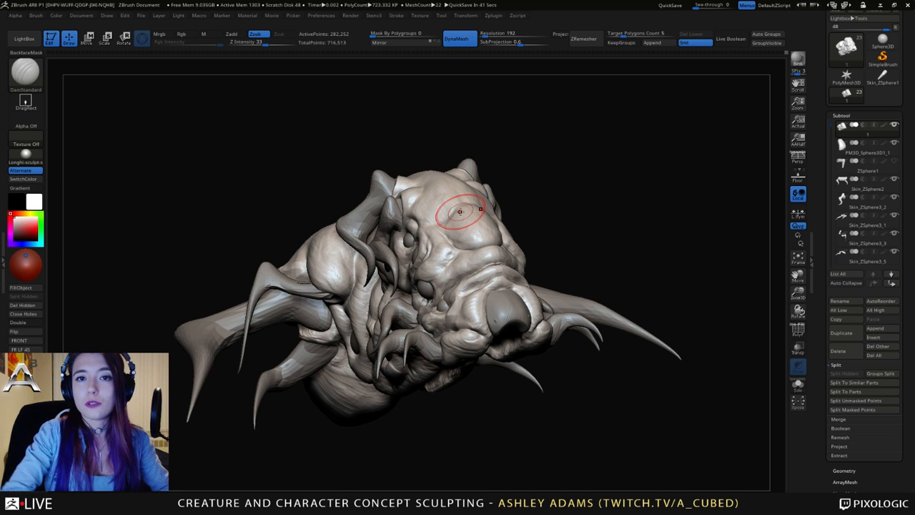
right_drag(461, 212, 438, 240)
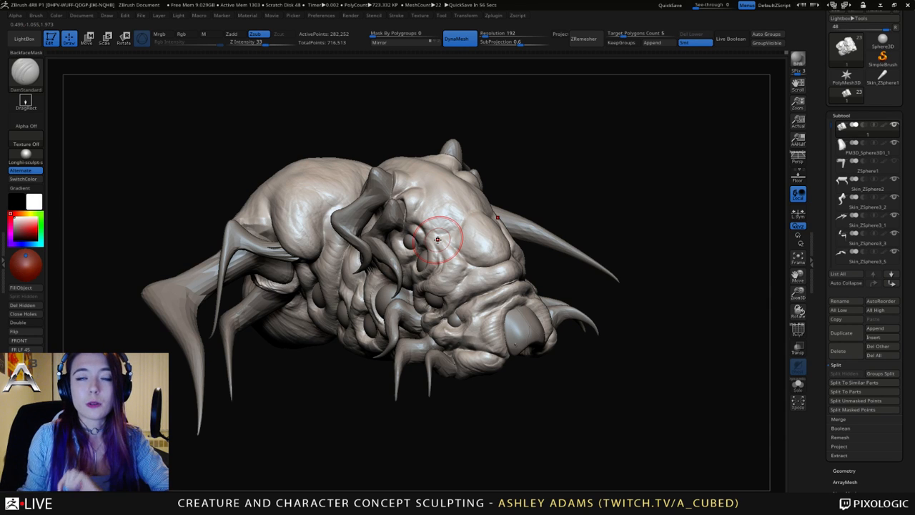
Reshape the largest pair of legs into a smoother, outward-sweeping arc with SnakeHook, working from the front.
mouse_move(437, 240)
right_down()
mouse_move(343, 236)
mouse_move(354, 248)
mouse_move(286, 308)
right_up()
right_click(342, 236)
alt+click(344, 238)
key(b)
key(s)
key(h)
alt+click(219, 326)
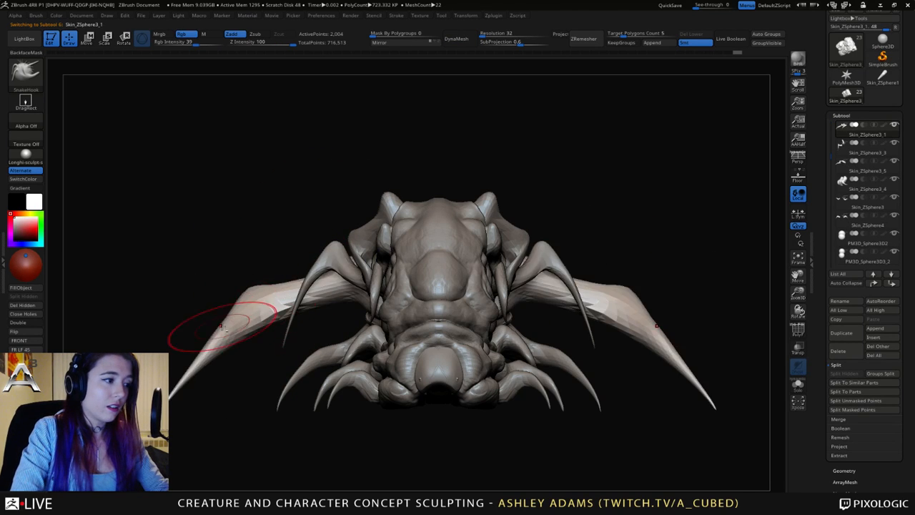
alt+right_drag(218, 326, 300, 294)
right_click(300, 293)
drag(300, 293, 243, 386)
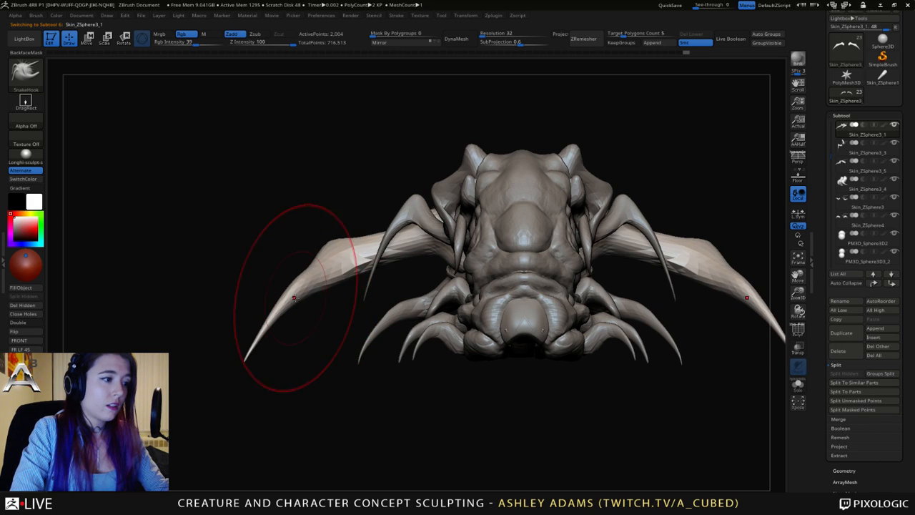
drag(296, 327, 310, 286)
right_click(306, 245)
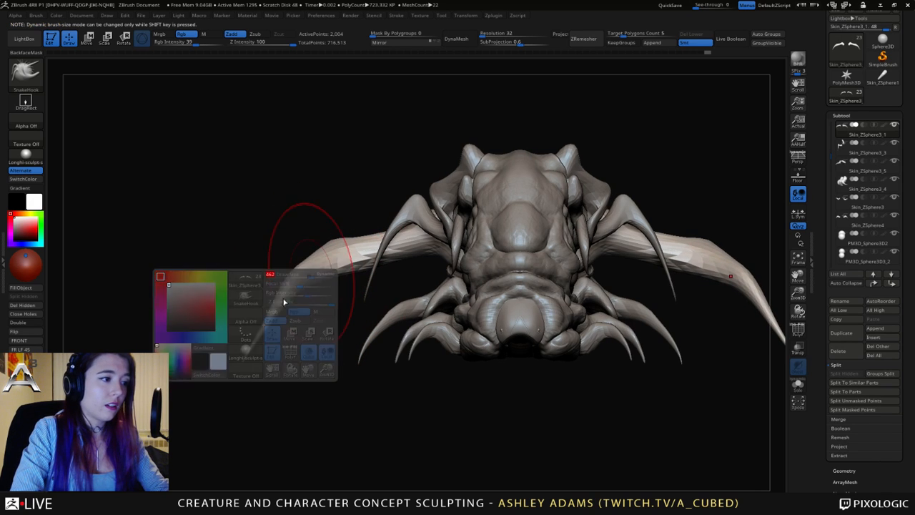
drag(251, 342, 263, 319)
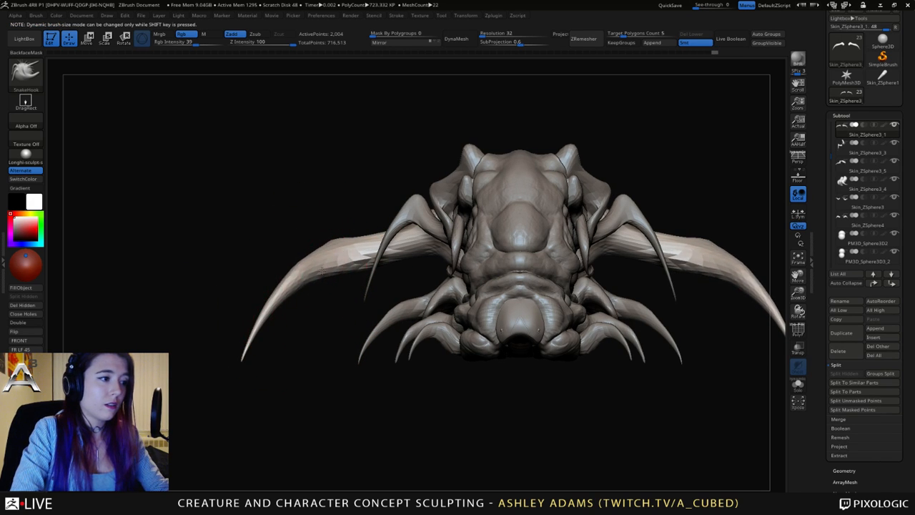
drag(307, 259, 357, 241)
right_click(370, 236)
Pull the tips of the lower rear legs and the longer mouth claws farther outward with SnakeHook.
drag(544, 401, 486, 374)
right_click(573, 300)
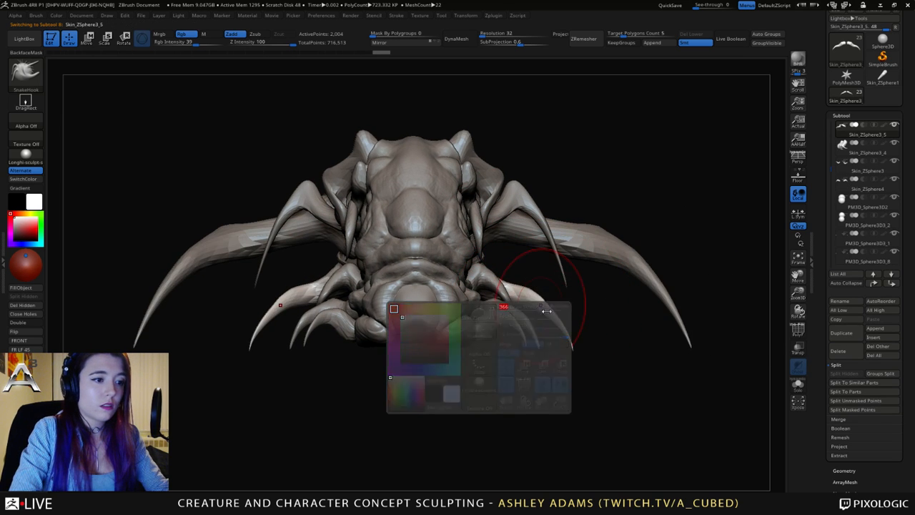
alt+click(576, 346)
mouse_move(576, 346)
mouse_down()
mouse_move(587, 351)
mouse_move(548, 348)
mouse_move(557, 347)
mouse_move(519, 328)
mouse_move(527, 317)
mouse_up()
alt+click(535, 349)
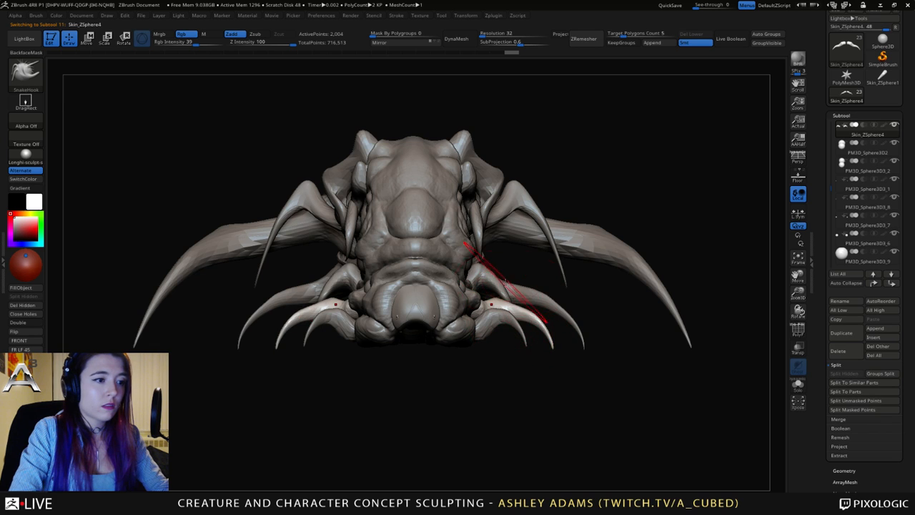
right_drag(509, 288, 461, 278)
right_drag(486, 270, 572, 276)
Thicken the small raised leg pair beneath the shoulder humps with the Inflate brush.
alt+click(491, 292)
mouse_move(493, 274)
right_down()
mouse_move(482, 254)
mouse_move(526, 238)
mouse_move(548, 205)
right_up()
alt+click(499, 228)
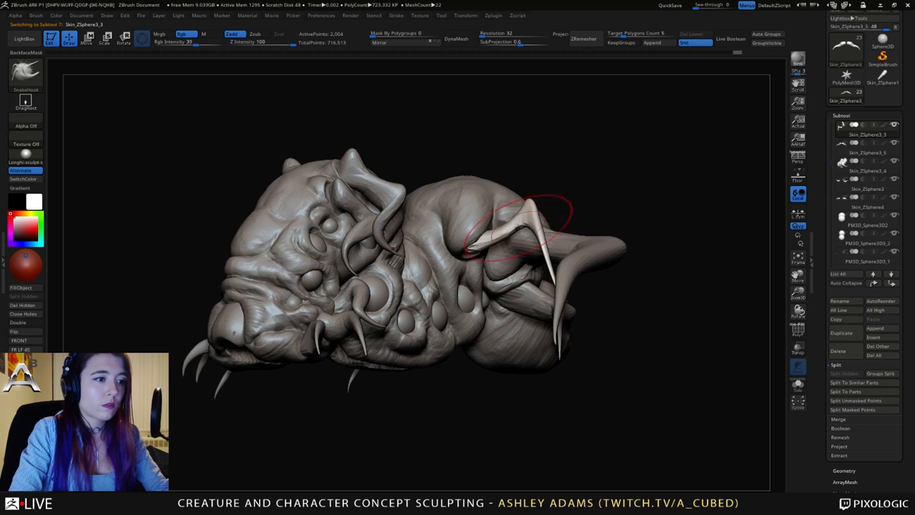
key(b)
key(i)
key(n)
drag(510, 229, 517, 223)
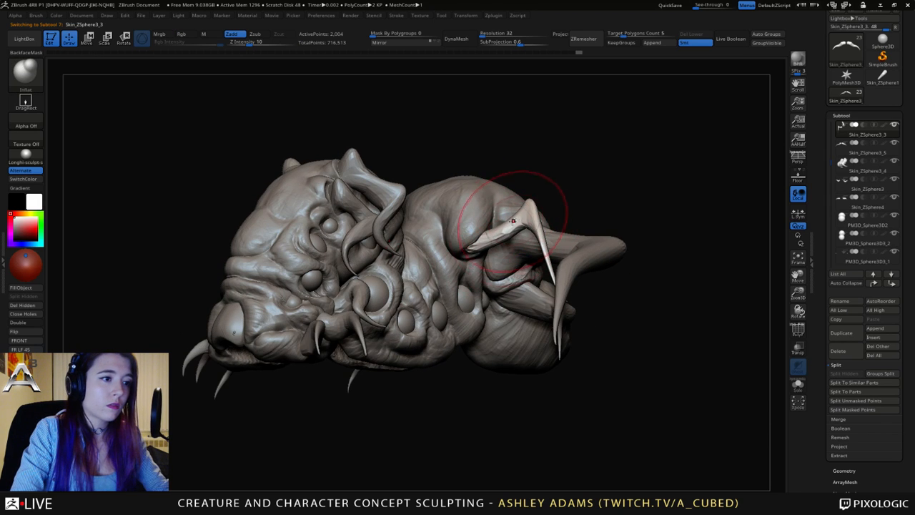
right_drag(517, 220, 558, 213)
drag(537, 227, 528, 220)
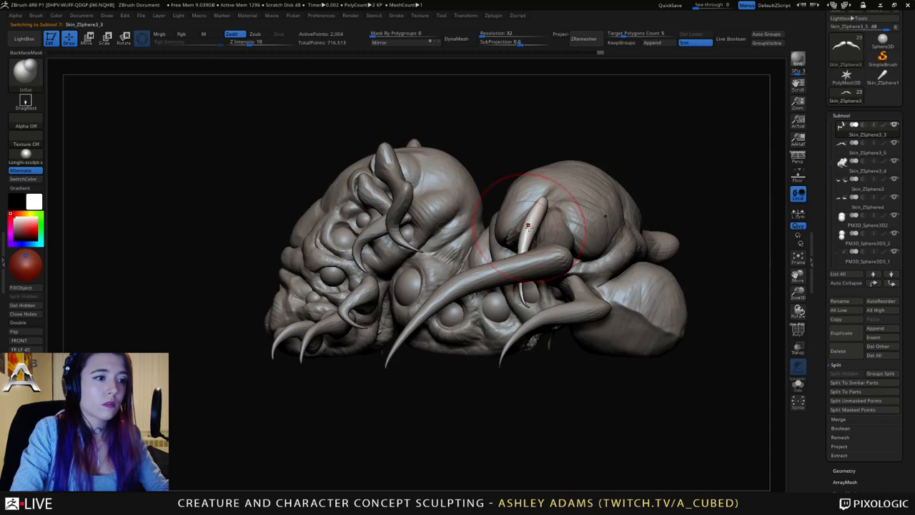
right_drag(500, 215, 542, 255)
drag(541, 252, 540, 264)
Bend the raised leg pair into a broader outward curve with SnakeHook and adjust its base against the body.
mouse_move(545, 264)
right_down()
mouse_move(553, 257)
mouse_move(532, 221)
mouse_move(472, 222)
mouse_move(435, 242)
mouse_move(498, 243)
mouse_move(522, 223)
right_up()
key(b)
key(s)
key(h)
drag(523, 223, 562, 306)
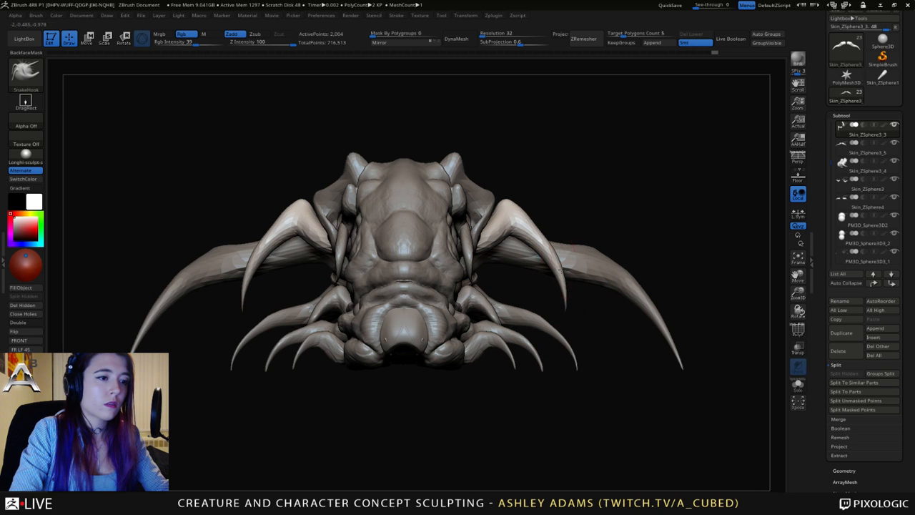
alt+right_drag(607, 296, 545, 249)
right_click(572, 248)
mouse_move(545, 249)
right_down()
mouse_move(508, 246)
mouse_move(487, 227)
mouse_move(436, 248)
right_up()
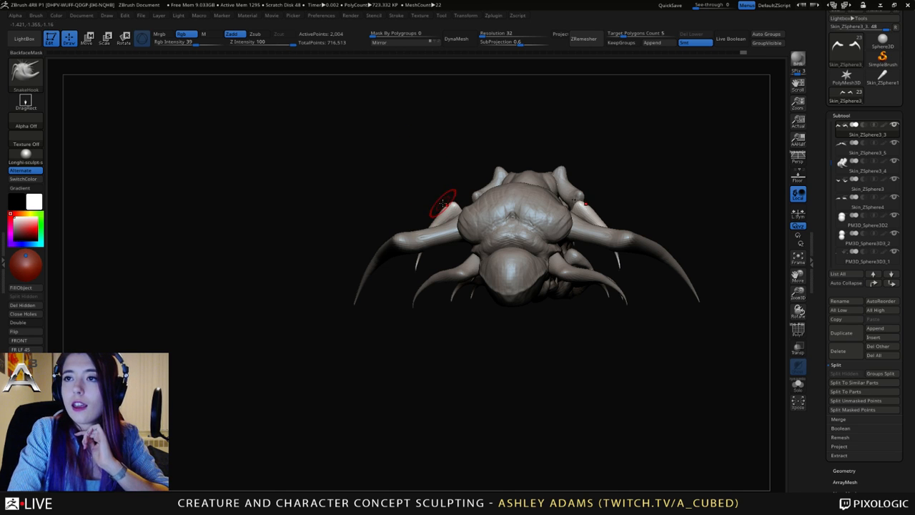
mouse_move(477, 219)
right_down()
mouse_move(506, 238)
mouse_move(438, 205)
mouse_move(512, 205)
mouse_move(466, 272)
right_up()
key(space)
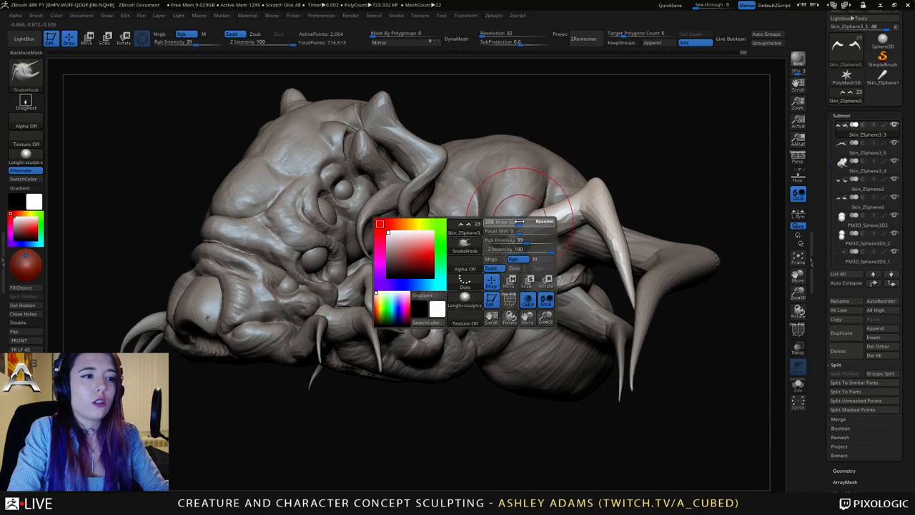
mouse_move(520, 221)
mouse_down()
mouse_move(514, 247)
mouse_move(525, 244)
mouse_up()
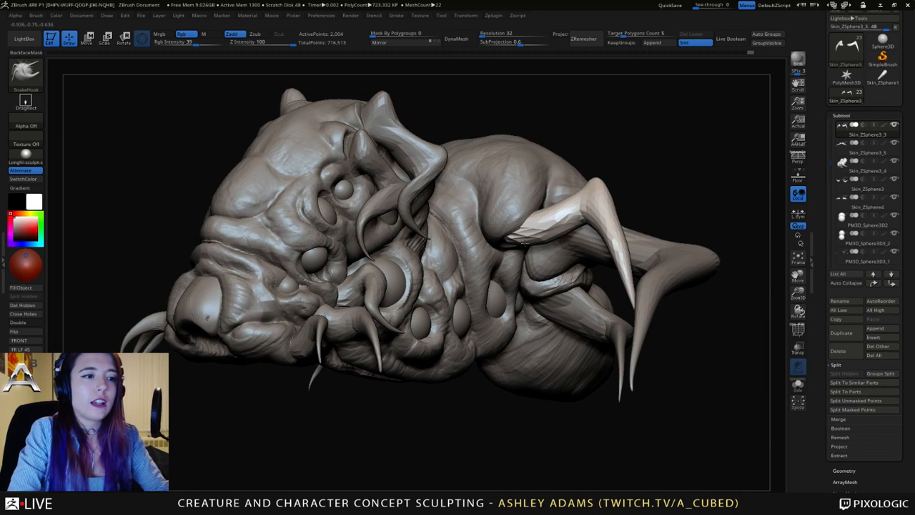
Shape the body's shoulder fold around the base of the raised leg with SnakeHook.
alt+click(498, 213)
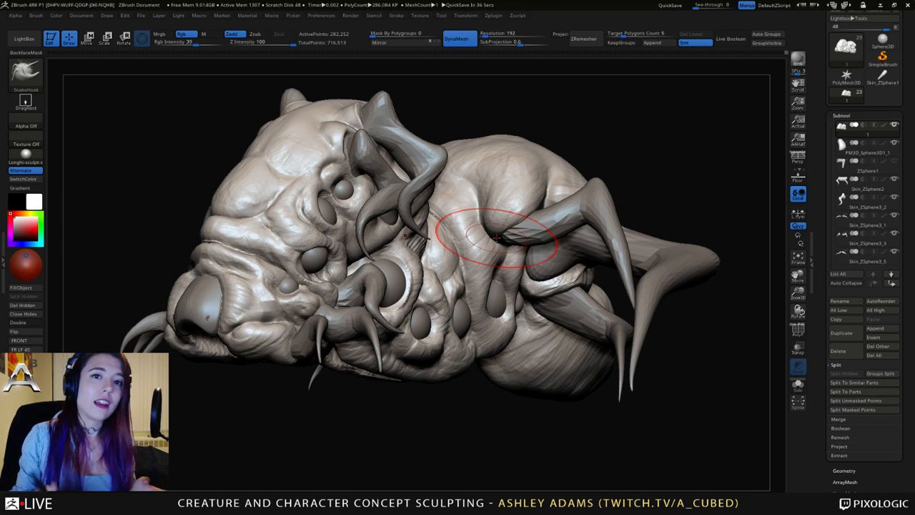
right_drag(531, 196, 510, 194)
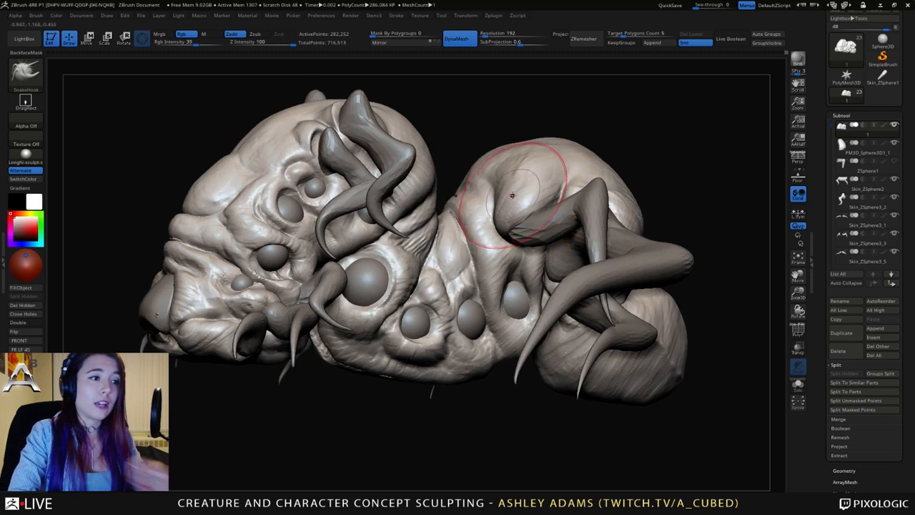
key(space)
drag(509, 177, 510, 176)
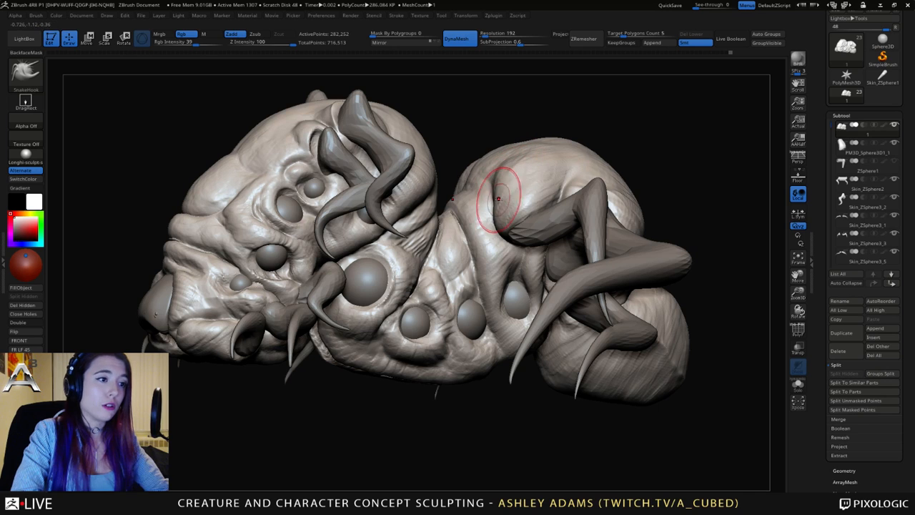
right_drag(498, 197, 493, 184)
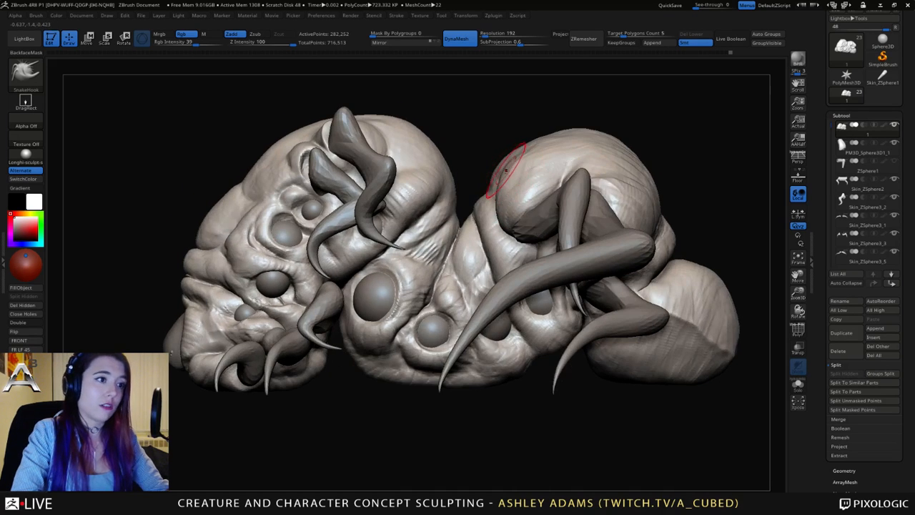
mouse_move(509, 172)
mouse_down()
mouse_move(503, 156)
mouse_move(523, 165)
mouse_move(515, 191)
mouse_up()
mouse_move(512, 230)
mouse_down()
mouse_move(513, 239)
mouse_move(525, 222)
mouse_up()
drag(523, 222, 512, 227)
right_drag(516, 228, 574, 234)
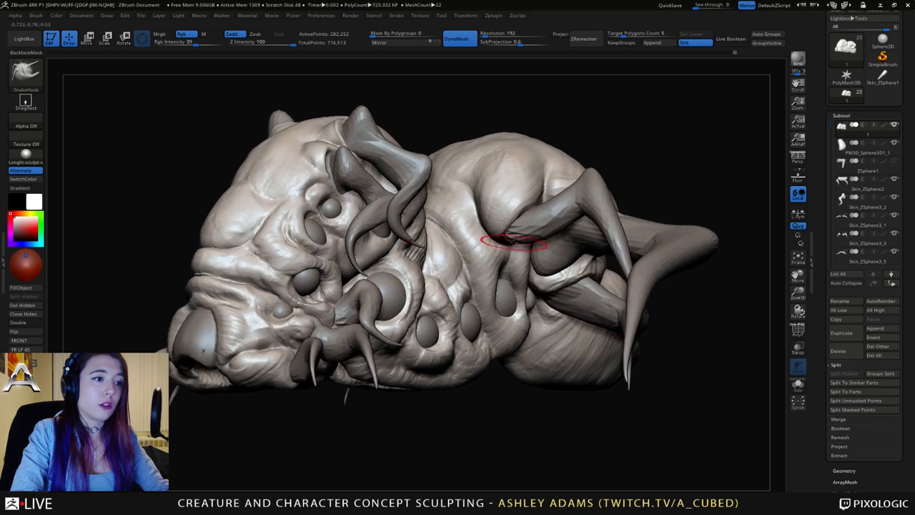
drag(514, 243, 501, 239)
right_drag(484, 206, 490, 194)
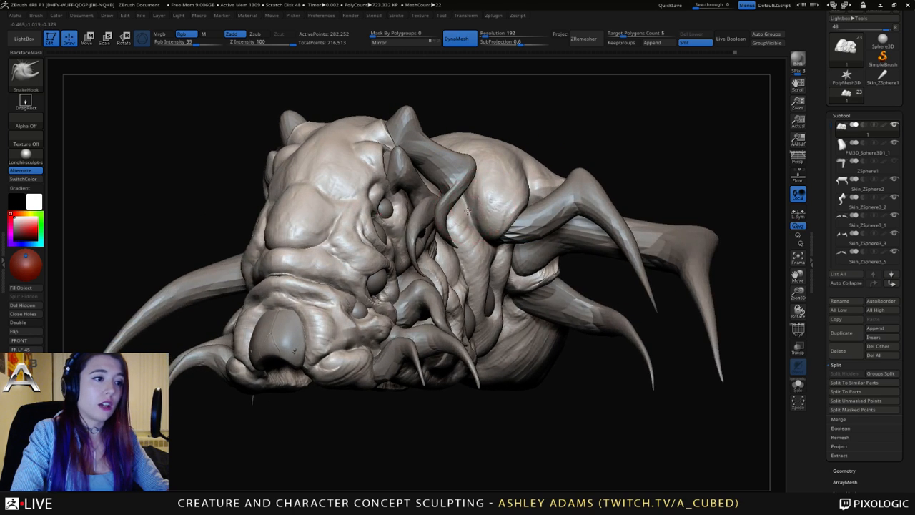
Build up the skin fold in front of the shoulder hump beside the raised leg's base with ClayBuildup.
key(space)
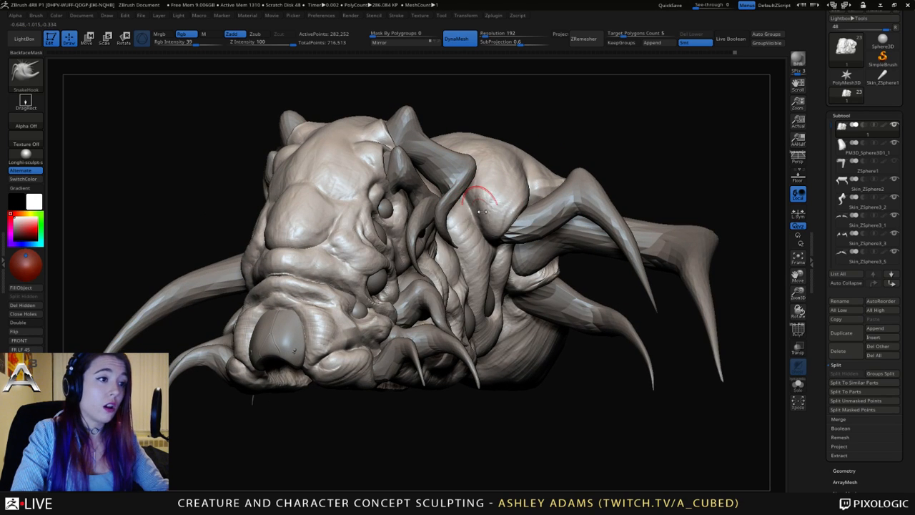
key(b)
key(c)
key(b)
drag(481, 216, 479, 231)
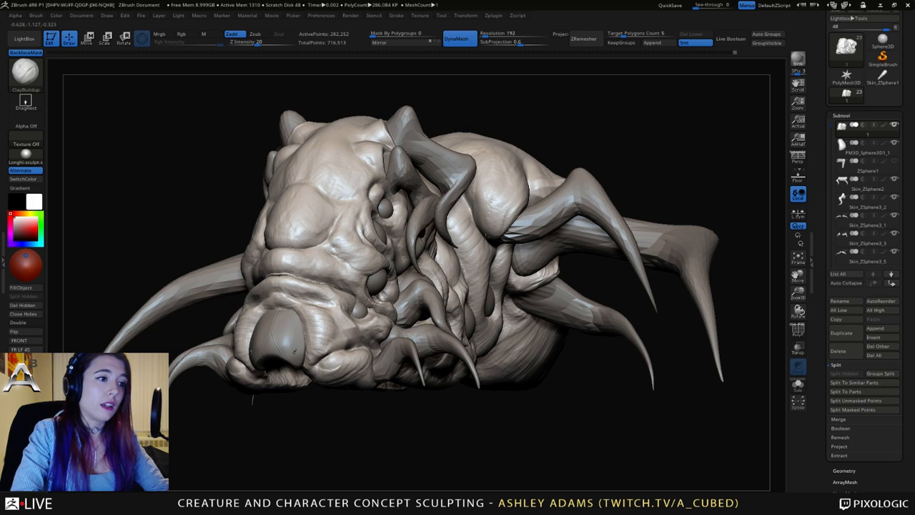
right_drag(475, 203, 458, 203)
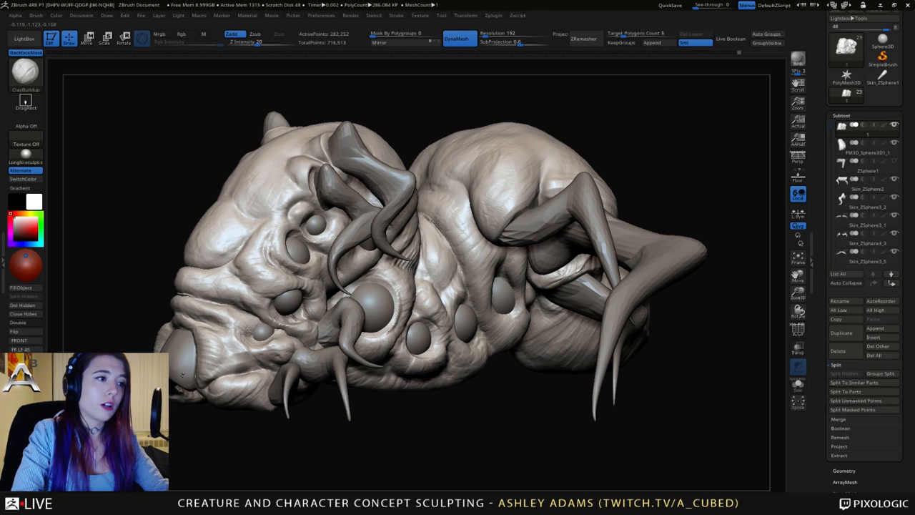
right_drag(438, 215, 430, 195)
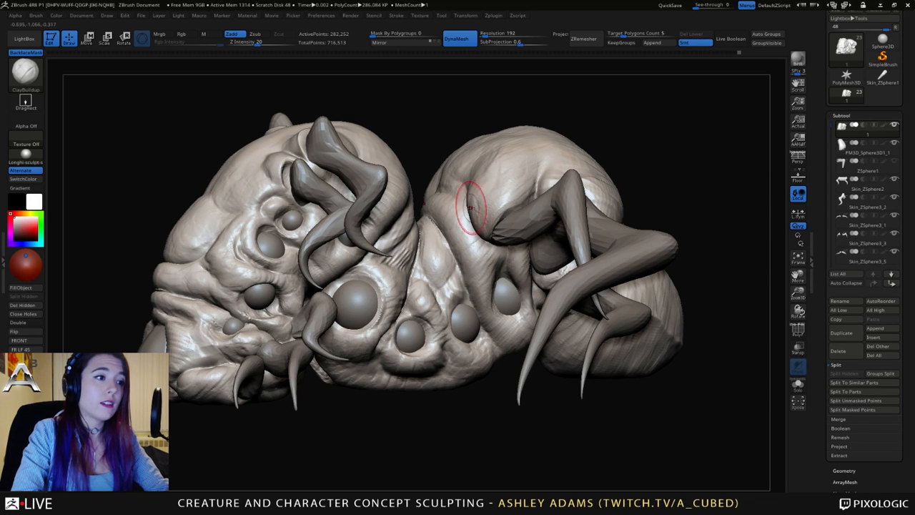
right_drag(461, 191, 442, 215)
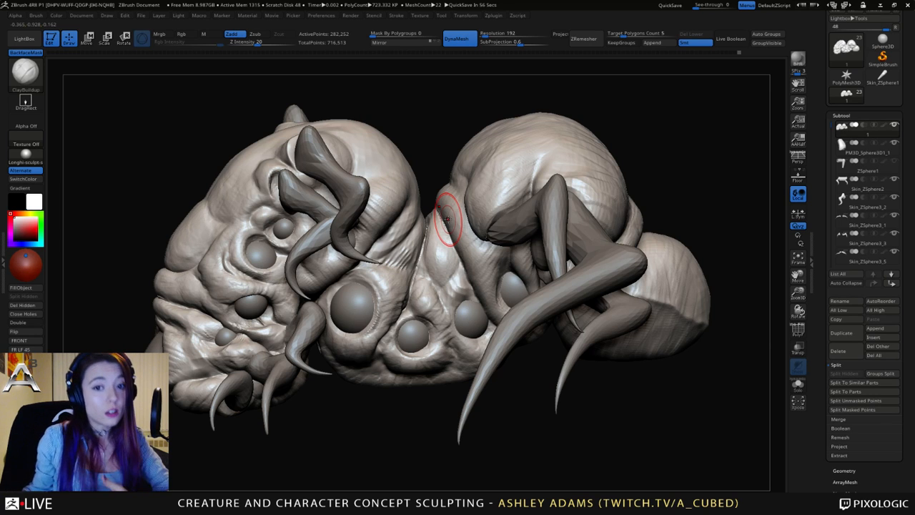
Build up the skin across the top and side of the shoulder hump with ClayBuildup.
right_drag(389, 254, 488, 186)
mouse_move(465, 158)
alt+right_down()
mouse_move(473, 179)
mouse_move(434, 233)
mouse_move(428, 213)
mouse_move(433, 229)
alt+right_up()
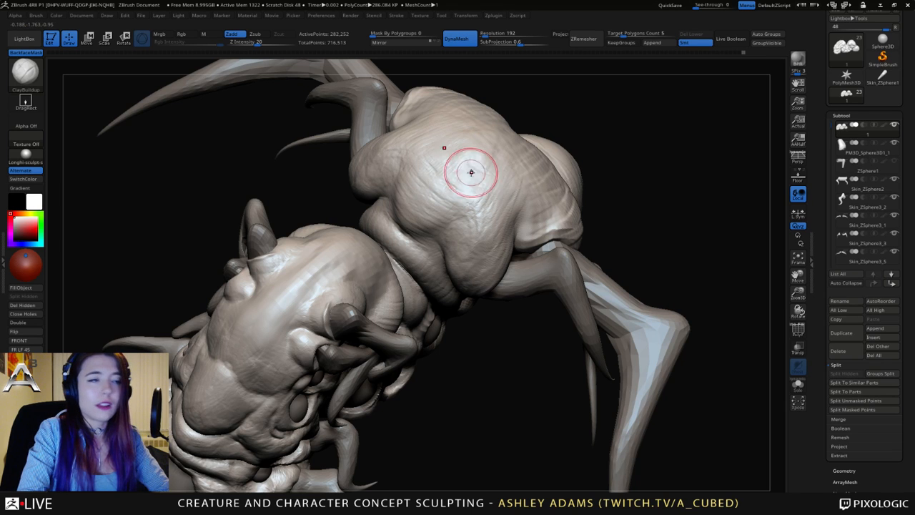
right_drag(469, 204, 413, 216)
key(space)
drag(456, 165, 463, 164)
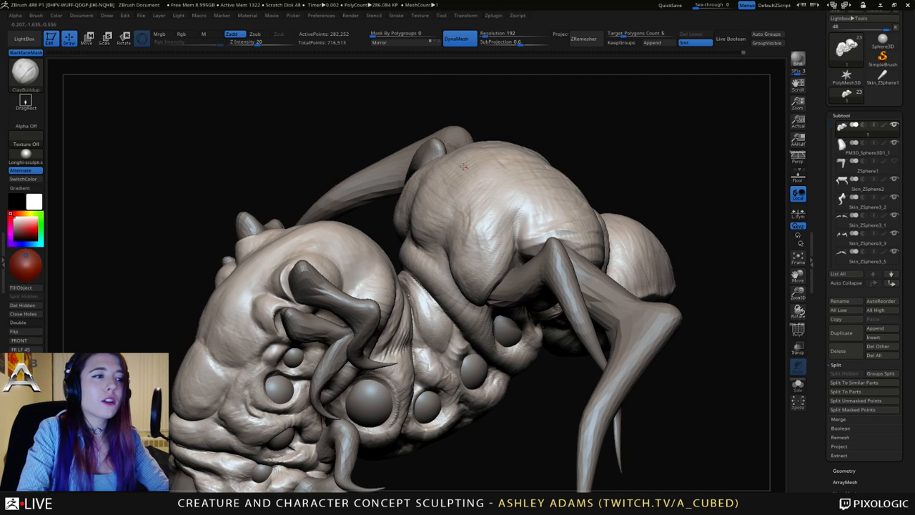
mouse_move(464, 166)
mouse_down()
mouse_move(439, 179)
mouse_move(451, 206)
mouse_move(509, 173)
mouse_up()
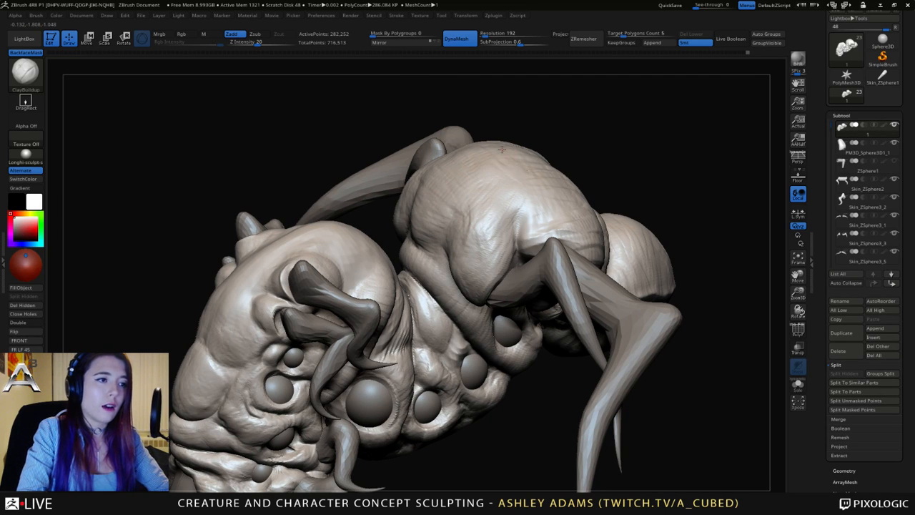
right_drag(497, 196, 465, 201)
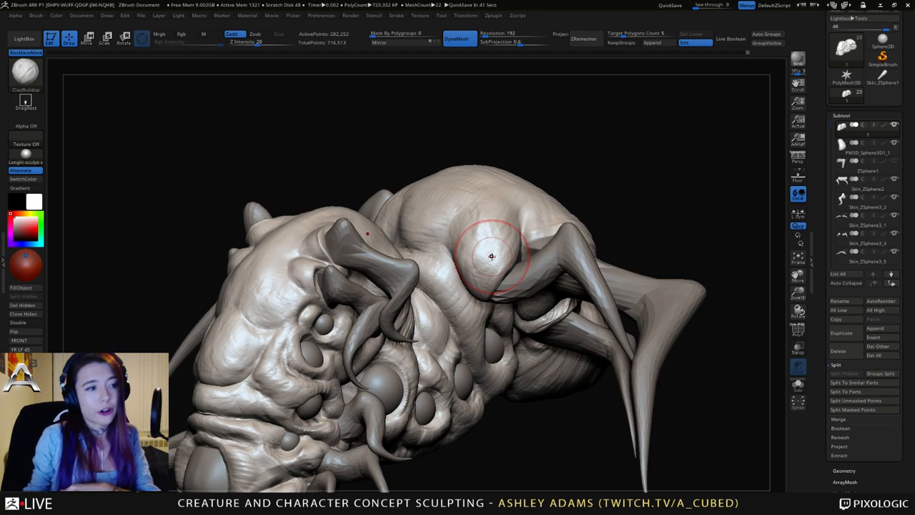
Pull the shoulder hump's skin into a fold over the base of the raised leg with SnakeHook.
right_drag(535, 222, 357, 250)
mouse_move(644, 315)
right_down()
mouse_move(565, 264)
mouse_move(548, 291)
mouse_move(543, 250)
mouse_move(530, 240)
mouse_move(550, 248)
mouse_move(524, 236)
mouse_move(544, 257)
mouse_move(540, 273)
right_up()
key(b)
key(s)
key(h)
key(space)
key(space)
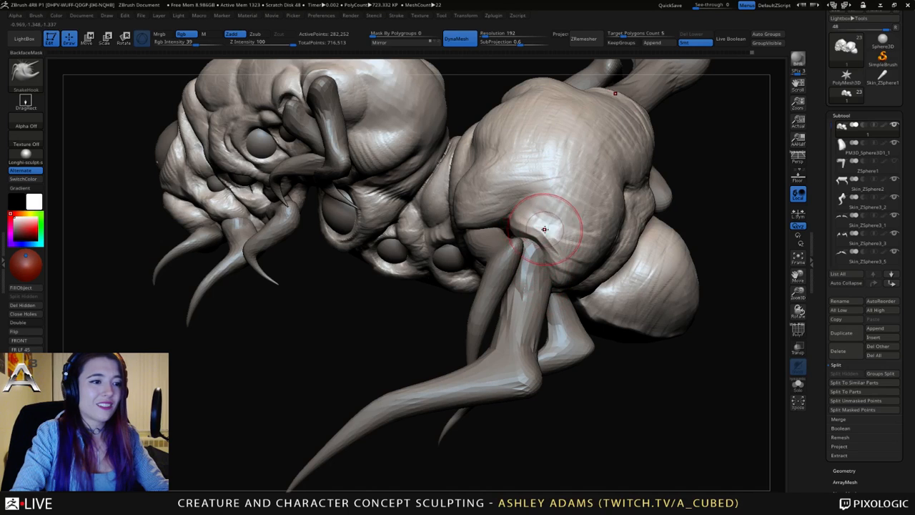
right_drag(544, 229, 547, 237)
key(space)
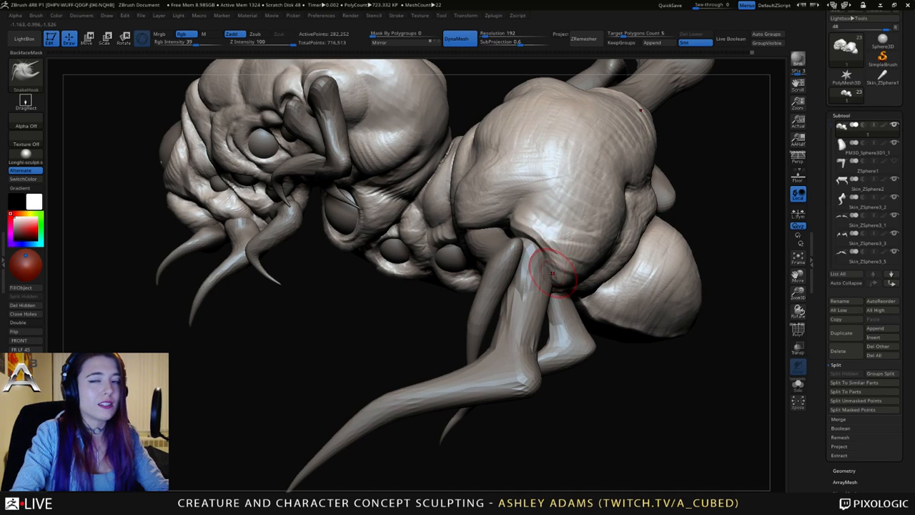
mouse_move(553, 272)
right_down()
mouse_move(541, 215)
mouse_move(523, 219)
right_up()
key(space)
Build up the skin fold over the raised leg's base with ClayBuildup.
key(b)
key(c)
key(b)
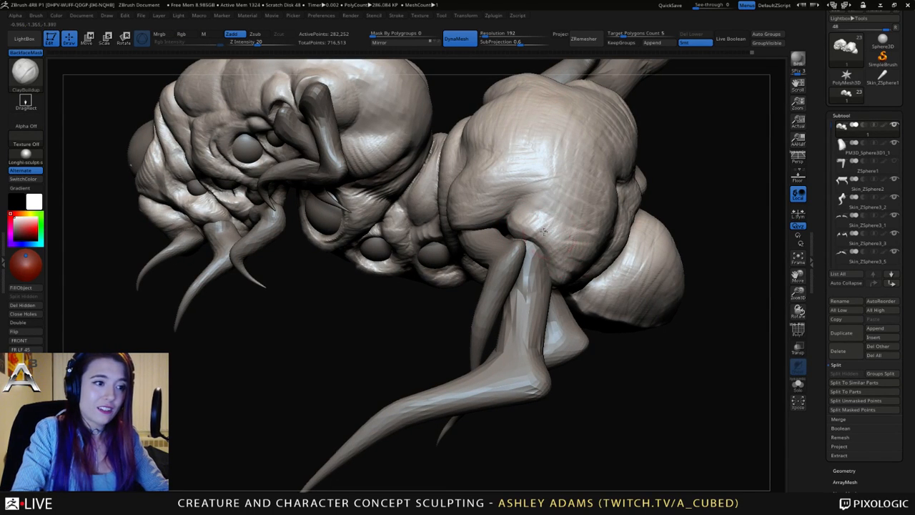
mouse_move(527, 255)
right_down()
mouse_move(560, 279)
mouse_move(573, 303)
right_up()
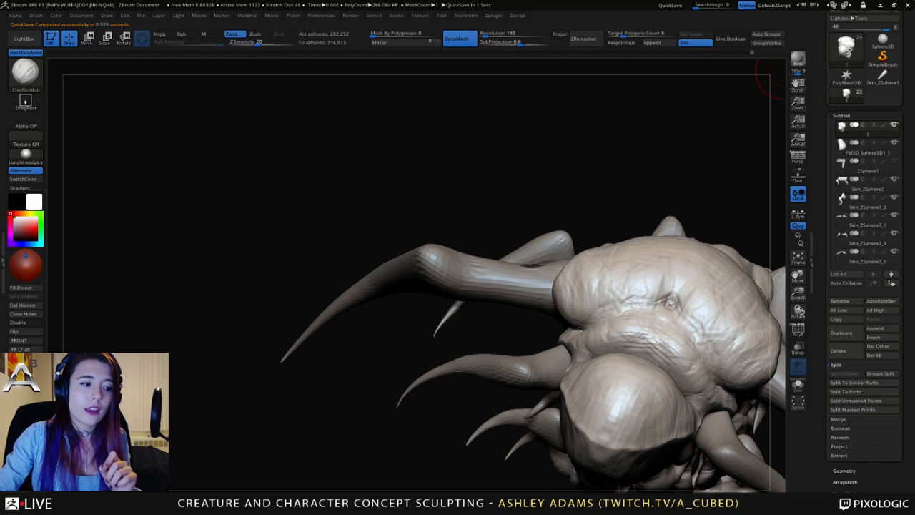
Adjust the head's overall profile with a resized SnakeHook brush.
mouse_move(608, 187)
mouse_down()
mouse_move(642, 193)
mouse_move(626, 141)
mouse_move(680, 168)
mouse_up()
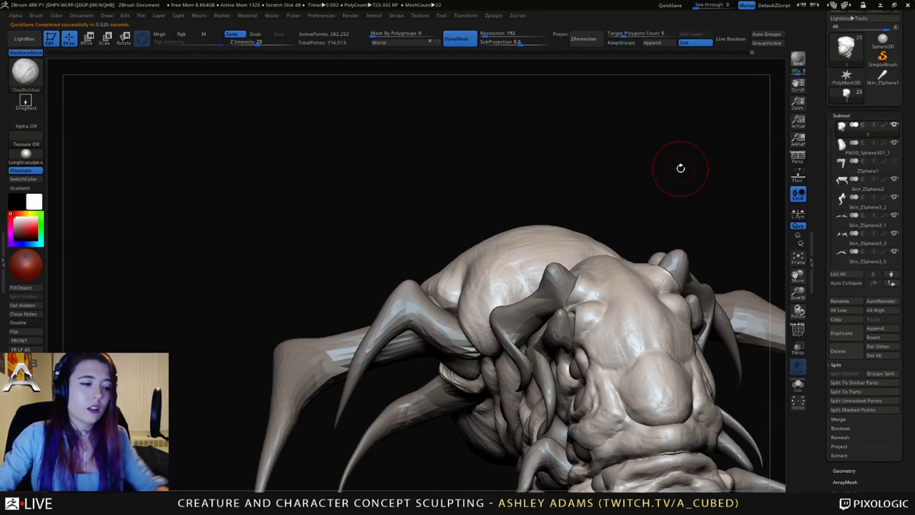
mouse_move(698, 301)
ctrl+right_down()
mouse_move(558, 251)
mouse_move(577, 264)
ctrl+right_up()
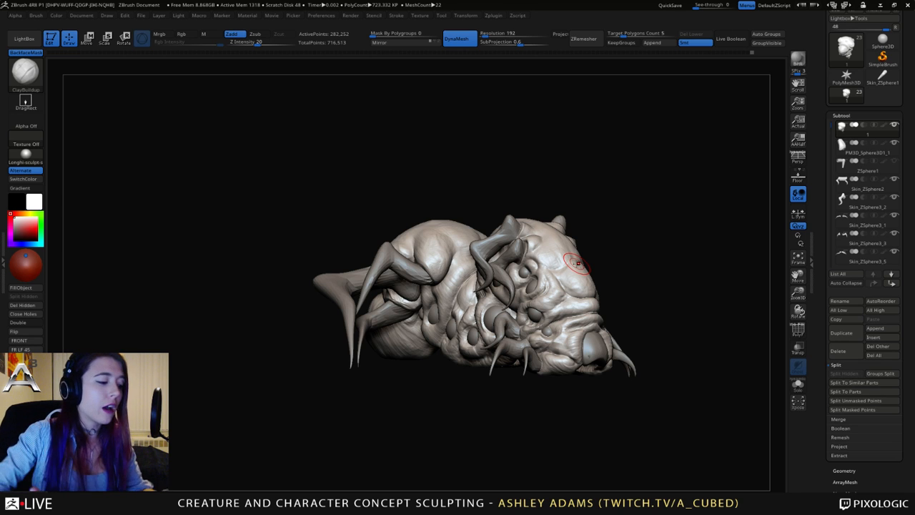
mouse_move(570, 213)
mouse_down()
mouse_move(588, 225)
mouse_move(530, 198)
mouse_move(565, 222)
mouse_up()
key(space)
ctrl+right_drag(564, 220, 547, 239)
key(b)
key(s)
key(h)
key(space)
drag(532, 204, 542, 204)
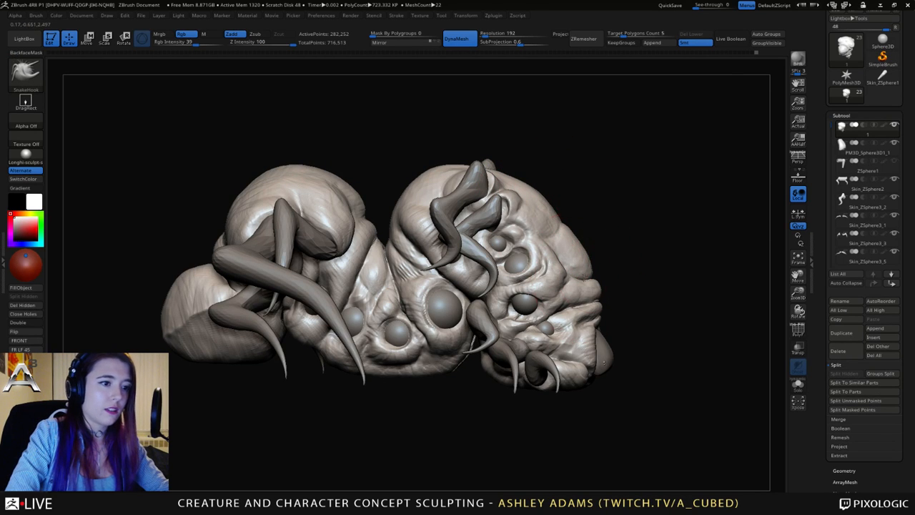
Reshape the thick skin folds between the forehead and the mouth plate with SnakeHook.
mouse_move(589, 296)
right_down()
mouse_move(554, 279)
mouse_move(514, 284)
right_up()
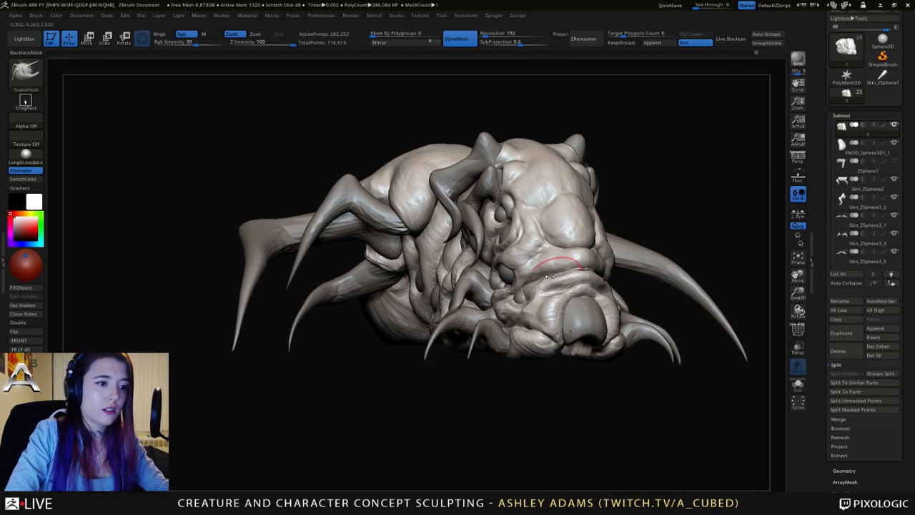
mouse_move(629, 280)
right_down()
mouse_move(585, 289)
mouse_move(605, 298)
right_up()
key(space)
drag(605, 303, 598, 304)
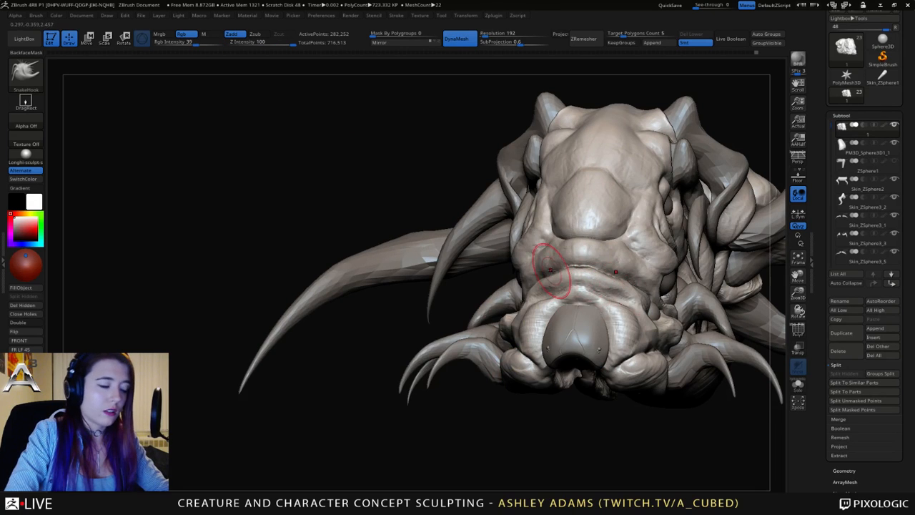
mouse_move(607, 298)
right_down()
mouse_move(620, 287)
mouse_move(563, 313)
mouse_move(582, 302)
right_up()
key(space)
Shape the rim of skin over the top of the mouth plate with ClayBuildup and SnakeHook.
key(b)
key(c)
key(b)
key(b)
key(s)
key(h)
key(space)
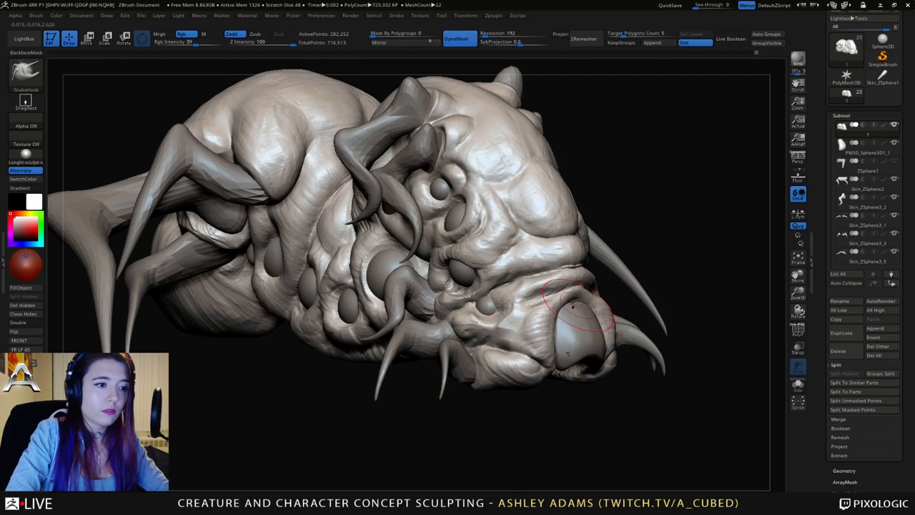
right_drag(572, 306, 592, 296)
key(space)
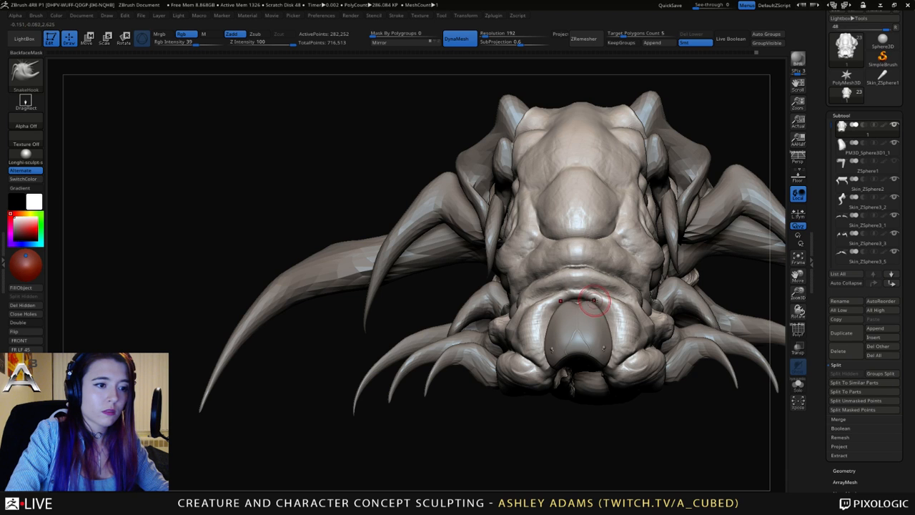
Carve creases into the skin around the mouth plate's upper rim with DamStandard.
right_drag(593, 300, 565, 293)
key(b)
key(d)
key(s)
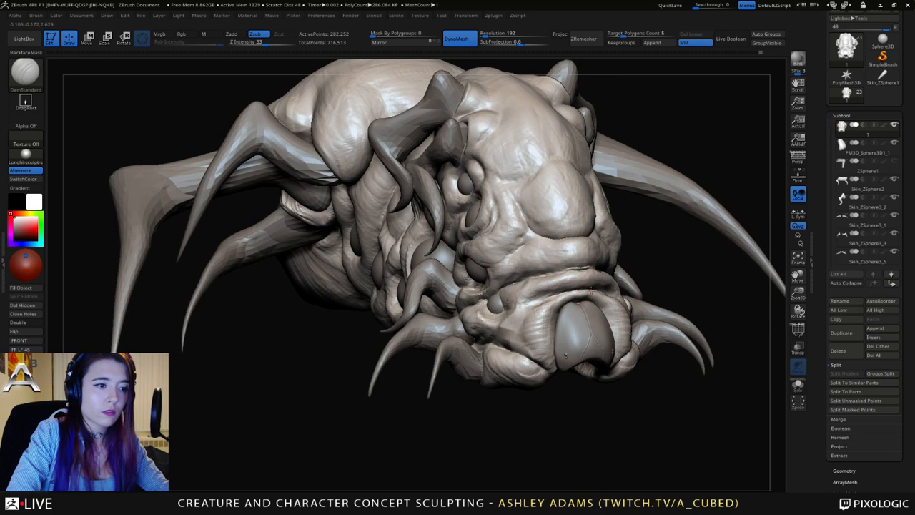
right_drag(602, 297, 521, 300)
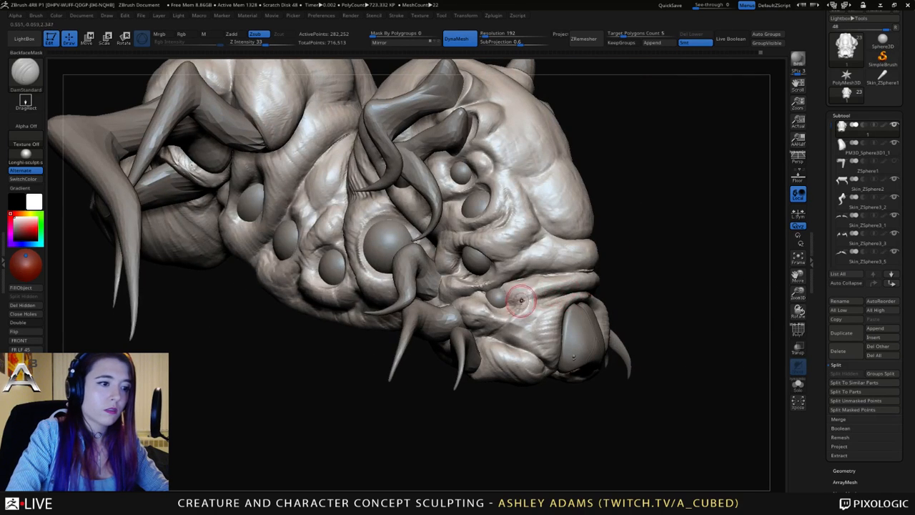
Build up the cheek between the smallest eye and the mouth plate with ClayBuildup.
key(b)
key(c)
key(b)
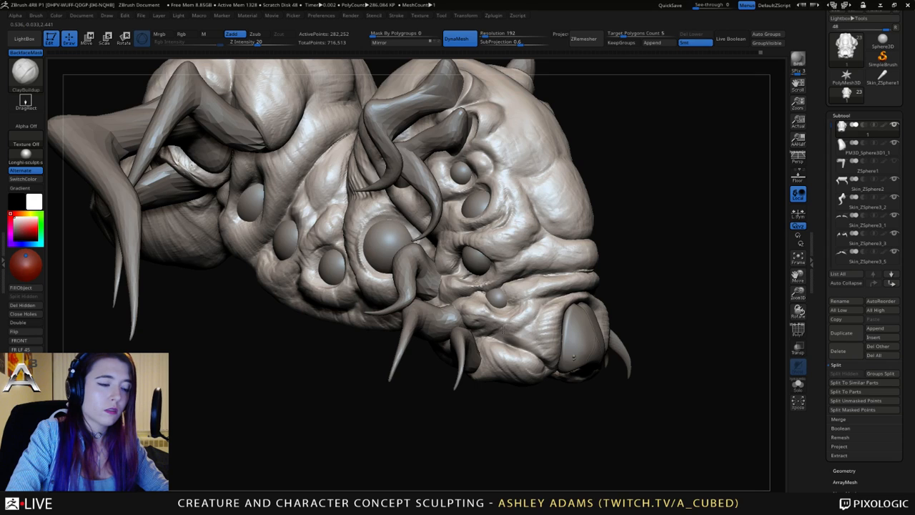
right_drag(503, 331, 512, 310)
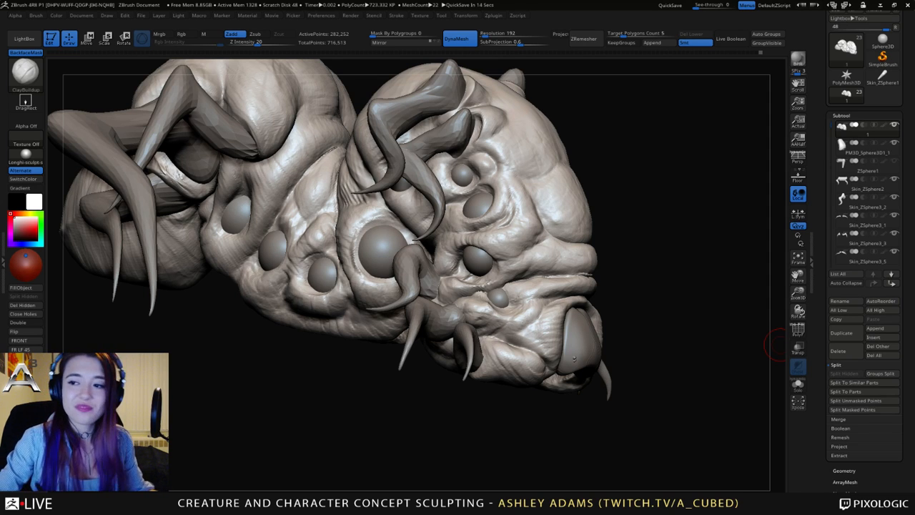
Adjust the muzzle's shape around the mouth plate with a large SnakeHook brush.
mouse_move(777, 343)
right_down()
mouse_move(517, 210)
mouse_move(525, 221)
mouse_move(729, 250)
mouse_move(482, 243)
mouse_move(470, 260)
mouse_move(422, 254)
right_up()
key(b)
key(s)
key(h)
key(space)
drag(422, 253, 431, 254)
right_drag(431, 254, 388, 203)
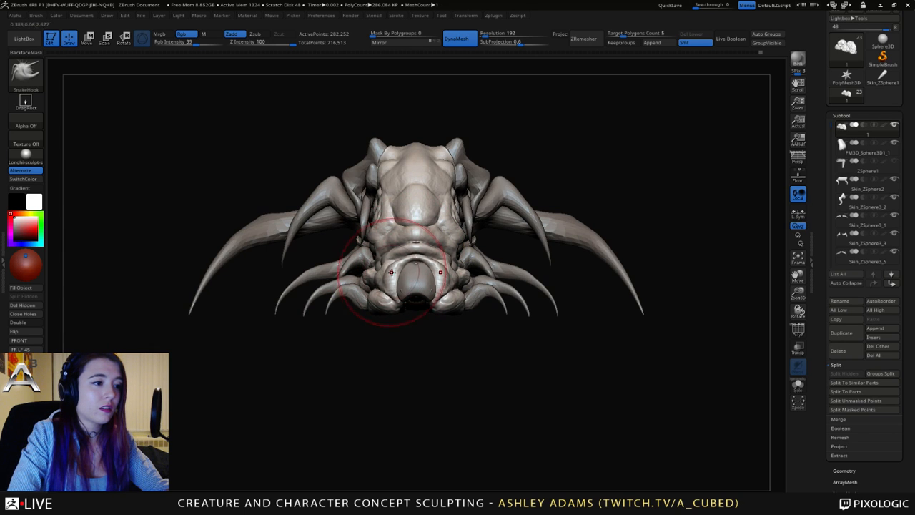
mouse_move(394, 291)
right_down()
mouse_move(409, 264)
mouse_move(364, 283)
mouse_move(397, 288)
mouse_move(405, 260)
mouse_move(408, 305)
right_up()
key(space)
Swell the cheeks and skin rim on both sides of the mouth plate with the Inflate brush.
key(b)
key(i)
key(n)
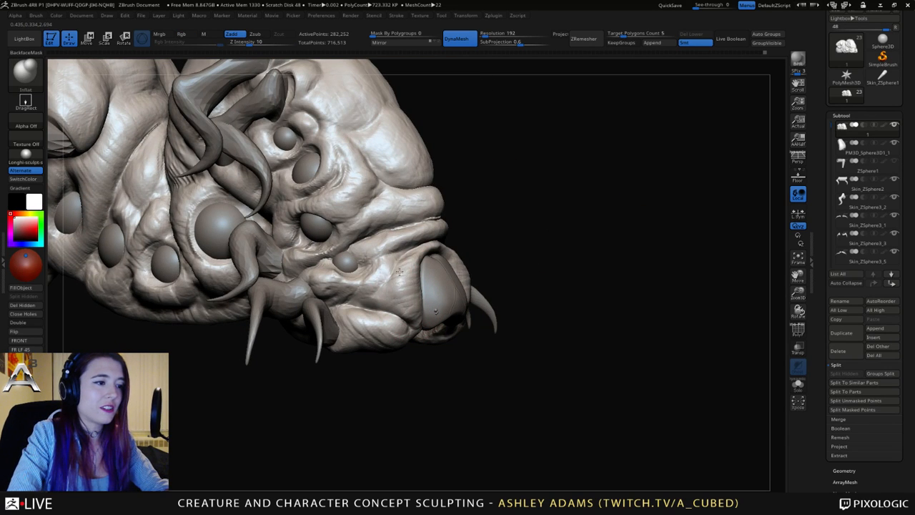
right_drag(398, 275, 380, 258)
mouse_move(407, 273)
mouse_down()
mouse_move(395, 292)
mouse_move(419, 263)
mouse_move(430, 284)
mouse_move(425, 293)
mouse_up()
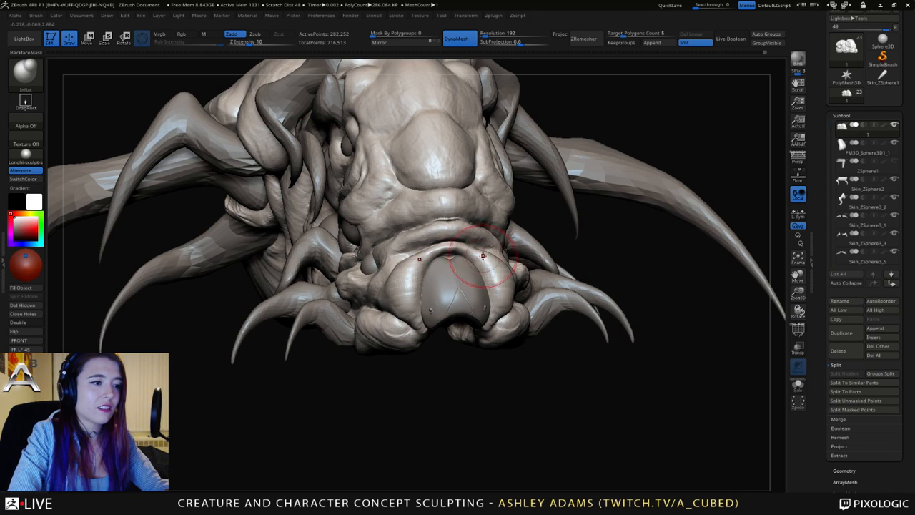
right_drag(483, 256, 452, 254)
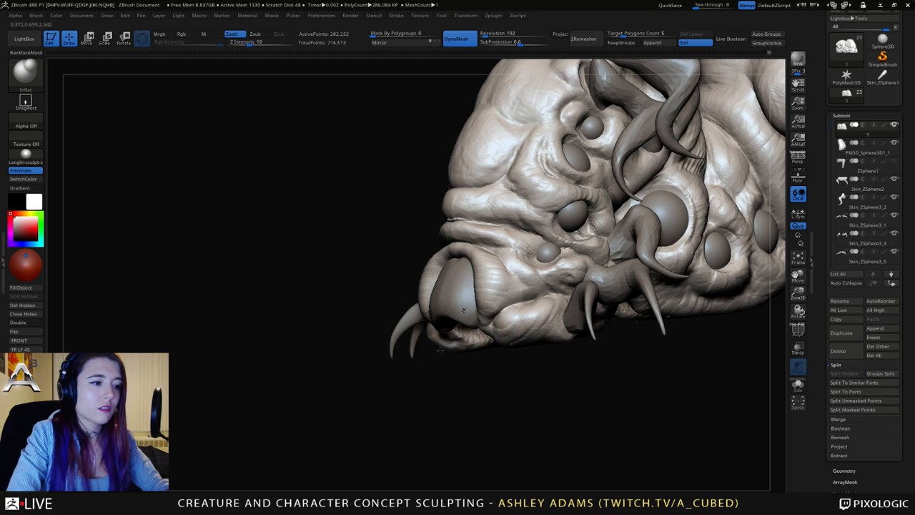
drag(446, 370, 654, 368)
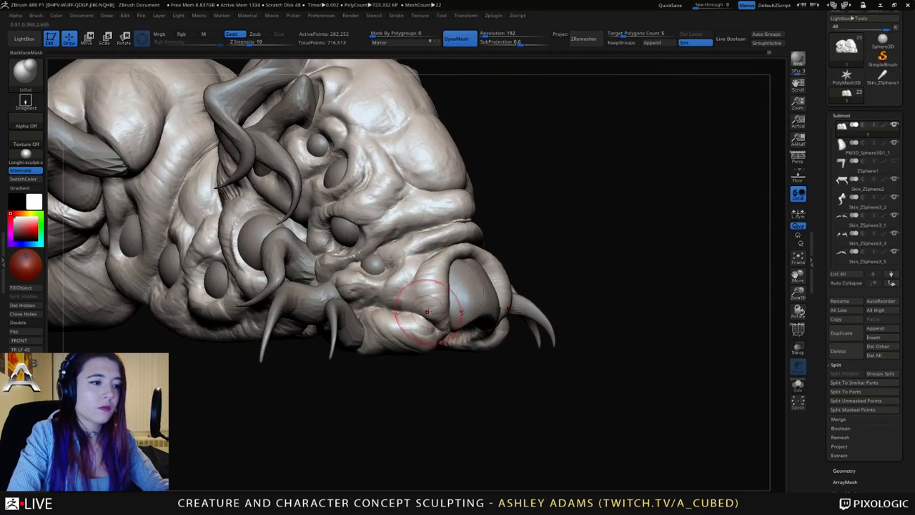
Pull the fleshy lobes beneath the mouth plate into shape with SnakeHook.
drag(429, 370, 325, 370)
key(b)
key(s)
key(h)
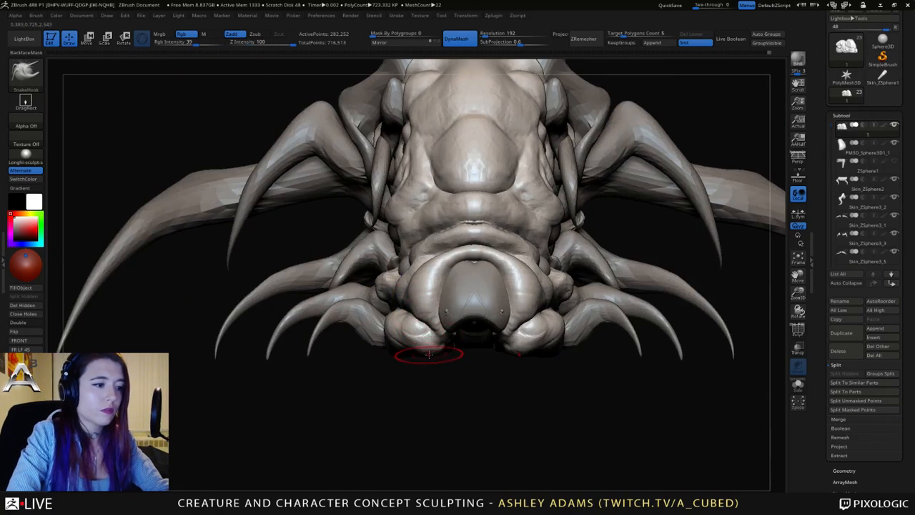
drag(429, 356, 382, 358)
Build up the lower jaw and the cheek fold above it with ClayBuildup.
key(b)
key(c)
key(b)
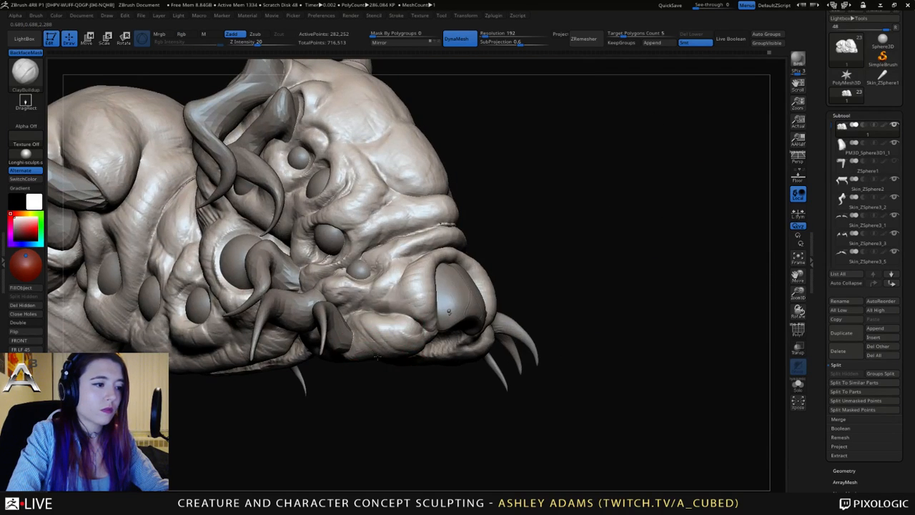
right_drag(392, 327, 391, 307)
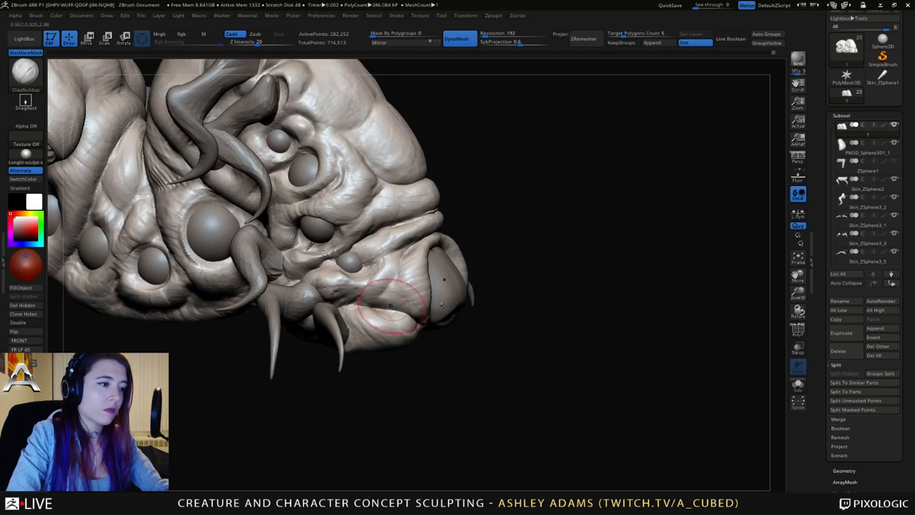
key(space)
Carve creases into the cheek beside the smallest eye with DamStandard.
key(b)
key(d)
key(s)
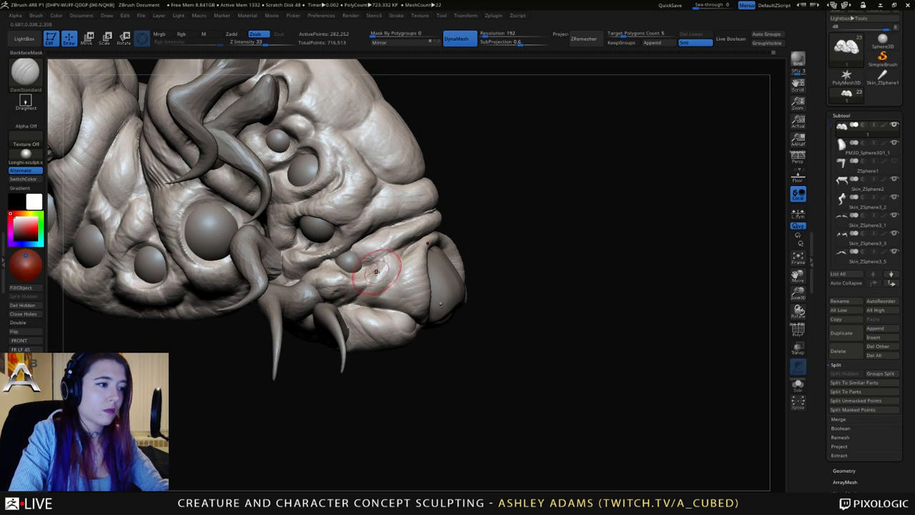
mouse_move(378, 269)
mouse_down()
mouse_move(372, 277)
mouse_move(375, 269)
mouse_move(361, 269)
mouse_up()
Build up the socket skin around the smallest eye with ClayBuildup, undoing the last stroke.
key(b)
key(c)
key(b)
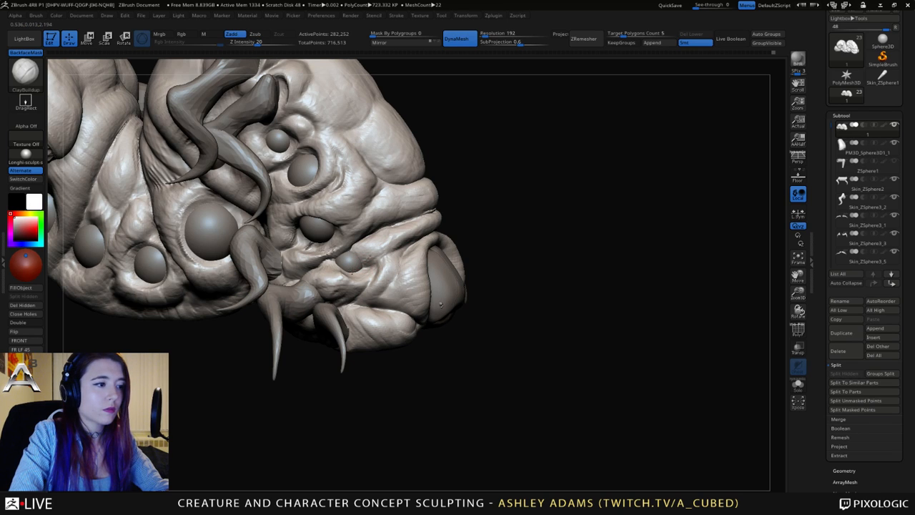
right_drag(313, 315, 318, 314)
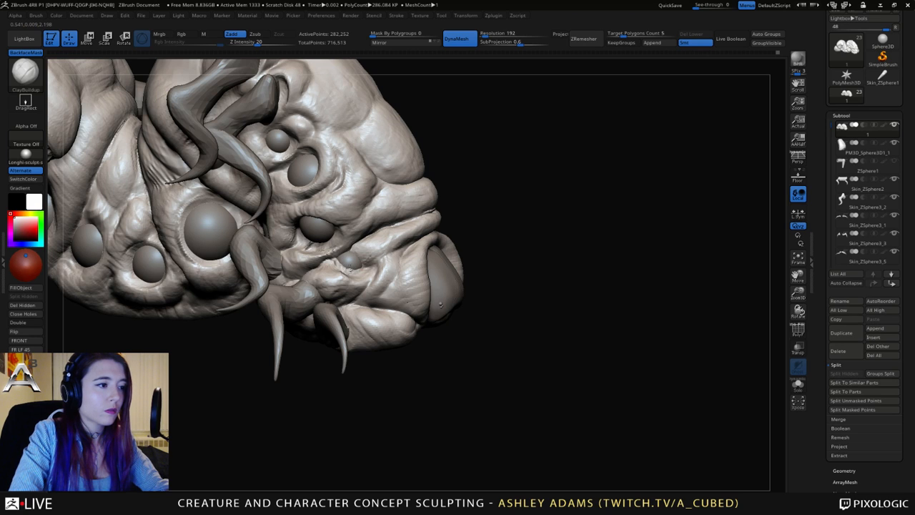
right_click(348, 257)
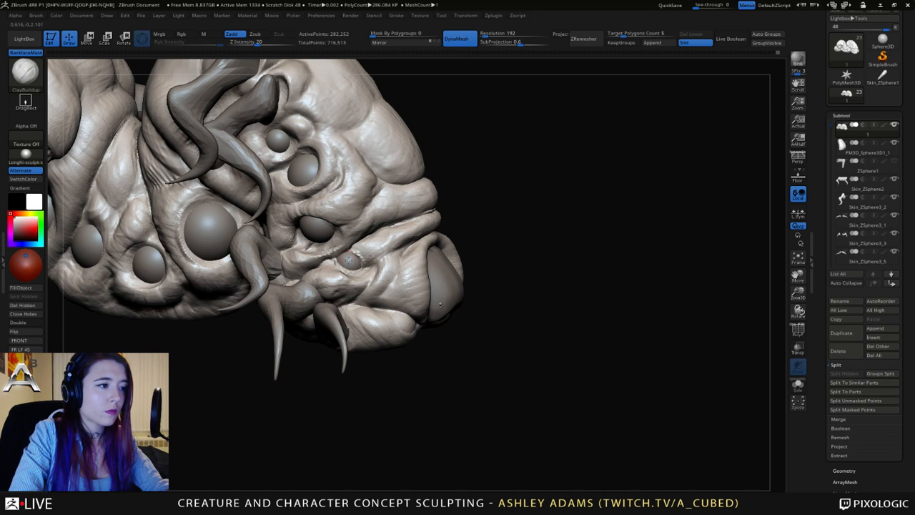
right_drag(350, 261, 351, 258)
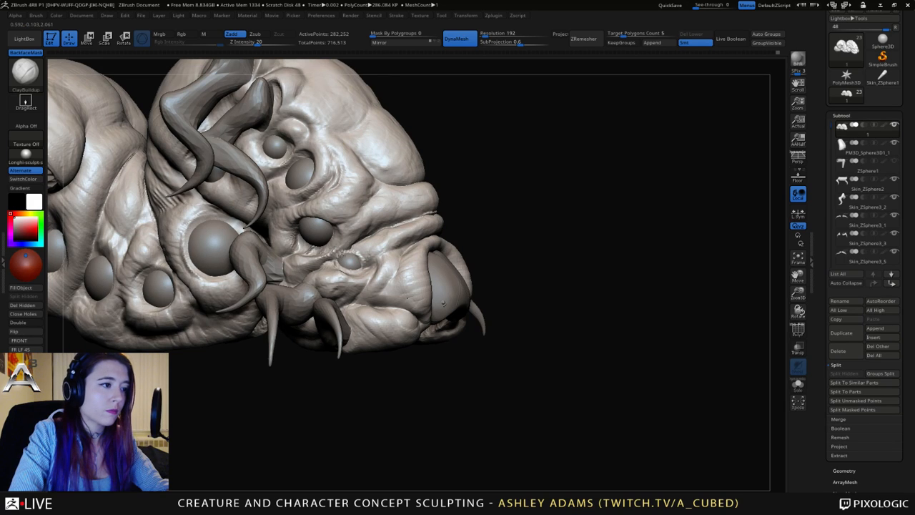
key(ctrl+z)
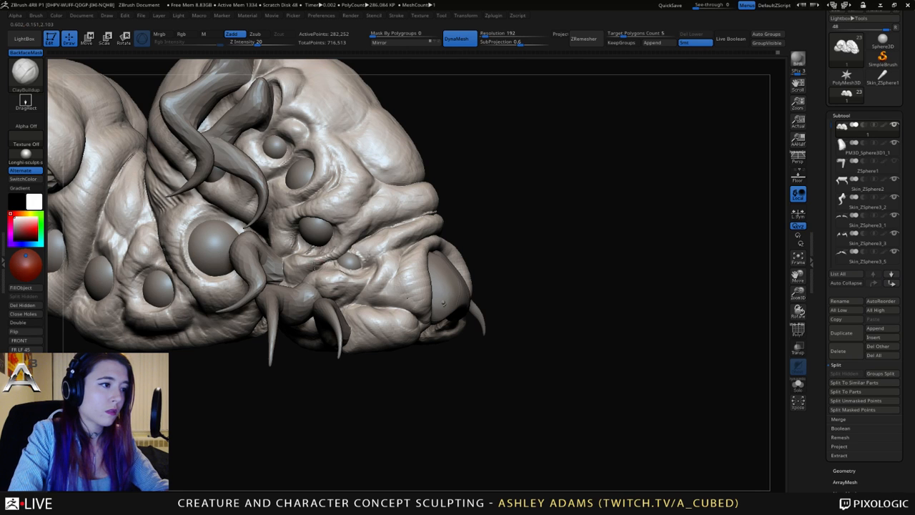
Examine the sculpted head, eye sockets and body folds from the side, from below and at a distance.
right_drag(315, 266, 334, 255)
key(b)
key(s)
key(h)
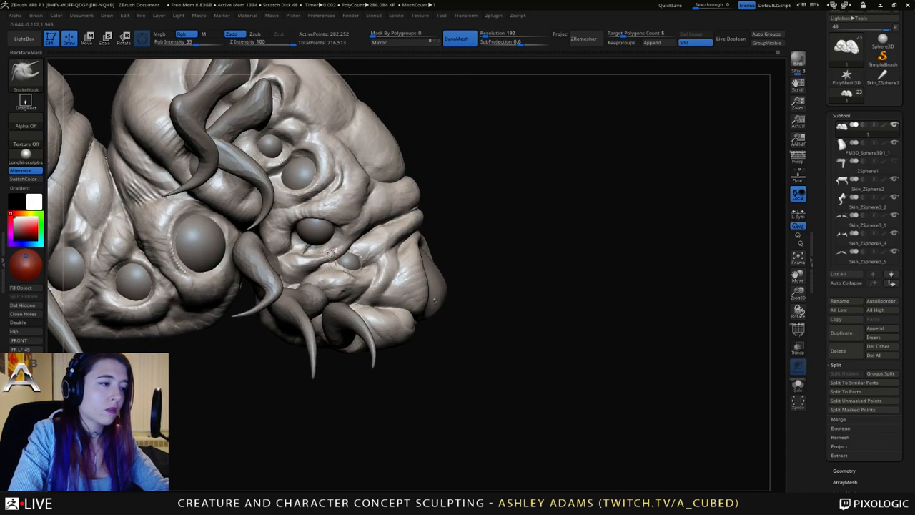
key(space)
ctrl+right_drag(372, 300, 345, 281)
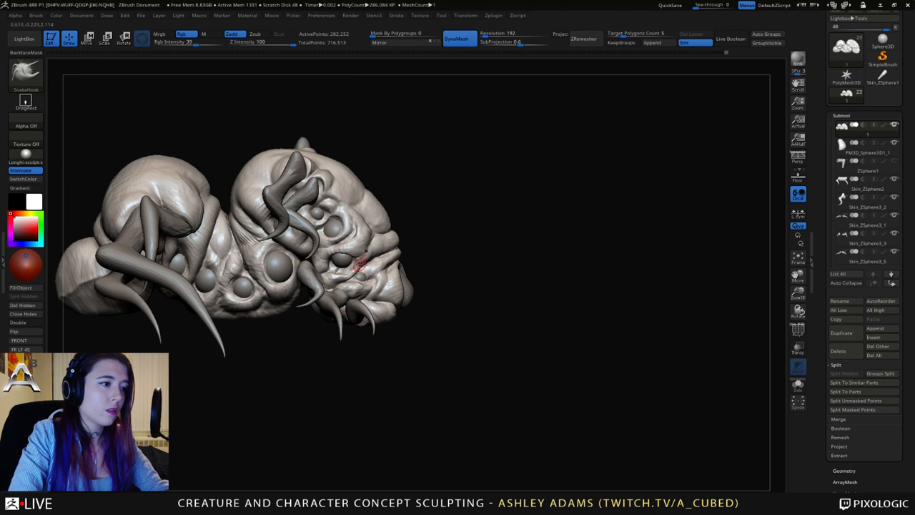
mouse_move(360, 265)
right_down()
mouse_move(350, 262)
mouse_move(358, 269)
right_up()
key(b)
key(c)
key(b)
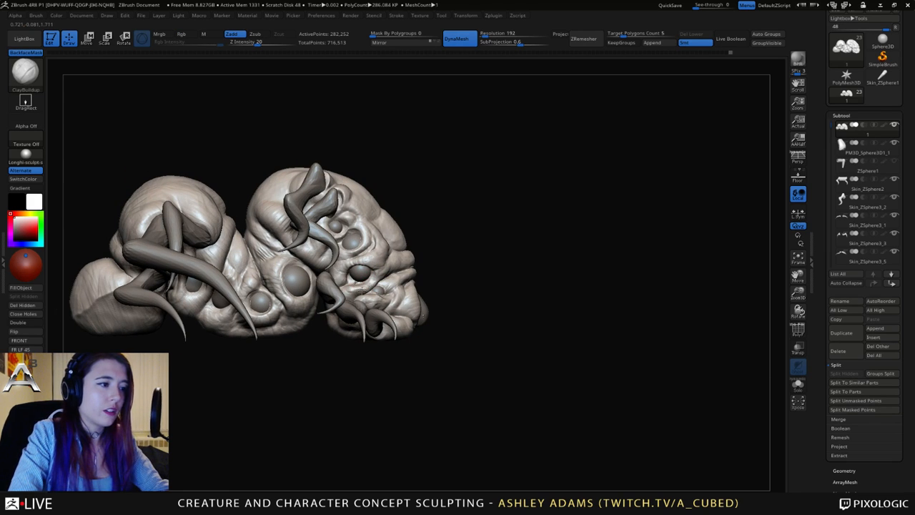
right_drag(365, 285, 317, 290)
mouse_move(317, 290)
ctrl+right_down()
mouse_move(515, 370)
mouse_move(415, 271)
mouse_move(392, 303)
mouse_move(375, 297)
ctrl+right_up()
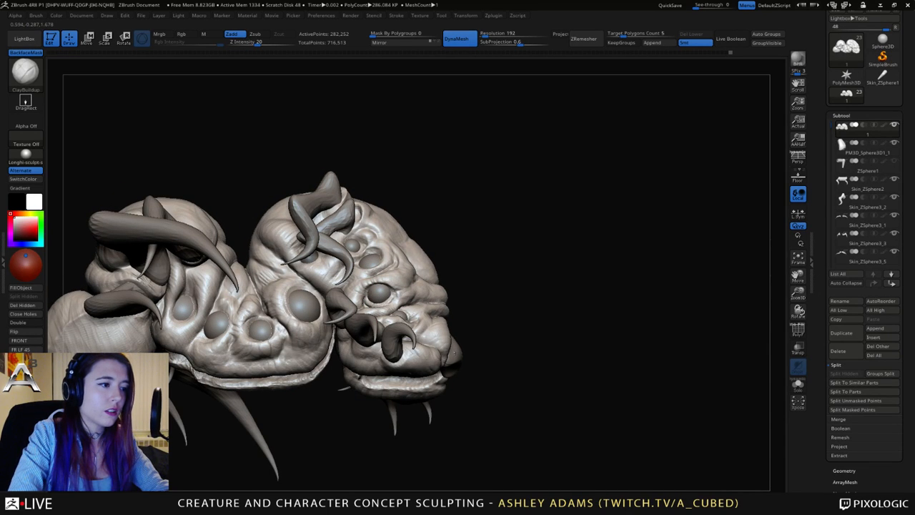
key(b)
key(d)
key(s)
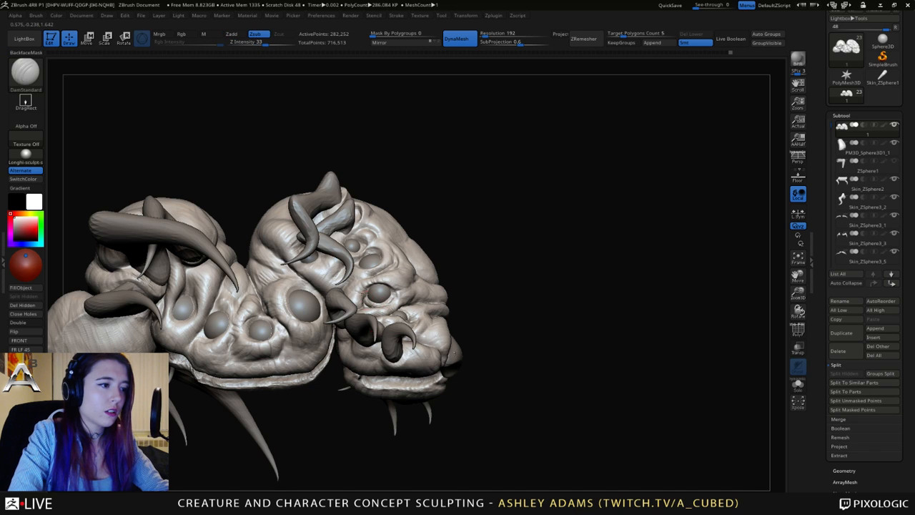
mouse_move(366, 292)
right_down()
mouse_move(404, 326)
mouse_move(385, 320)
right_up()
key(b)
key(c)
key(b)
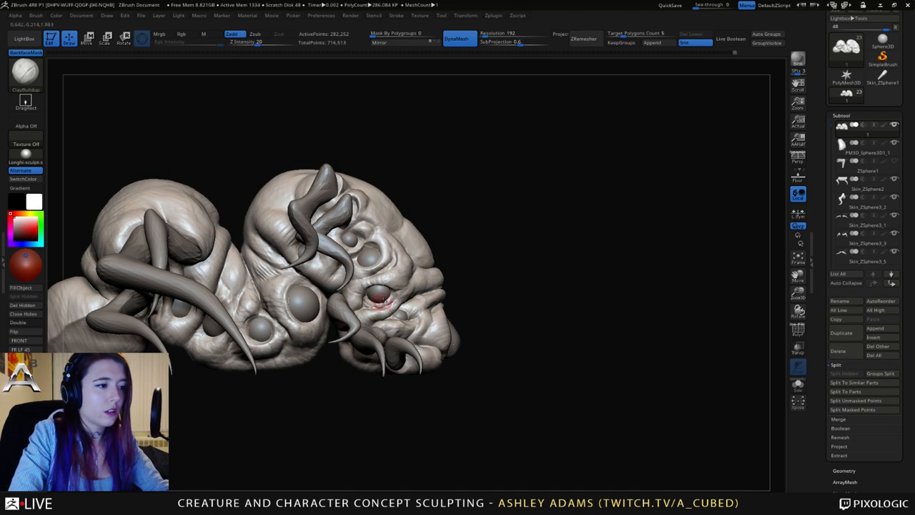
ctrl+right_drag(393, 301, 406, 256)
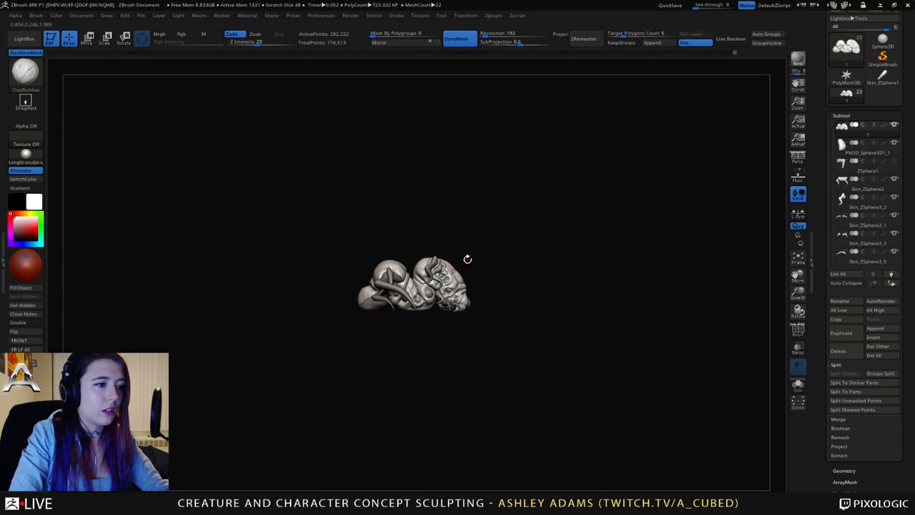
Pull the long leg at the creature's midsection into shape with a resized SnakeHook brush.
alt+click(400, 290)
key(b)
key(s)
key(h)
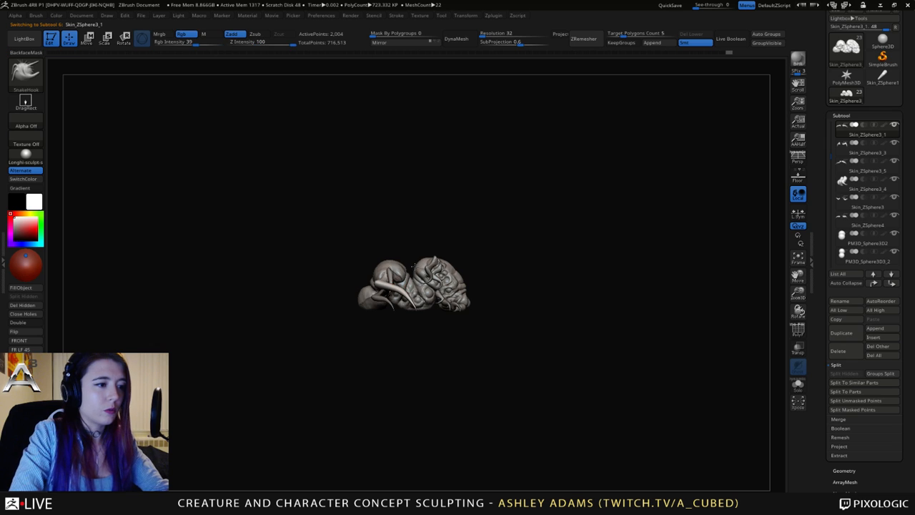
key(space)
key(space)
drag(388, 290, 400, 296)
key(space)
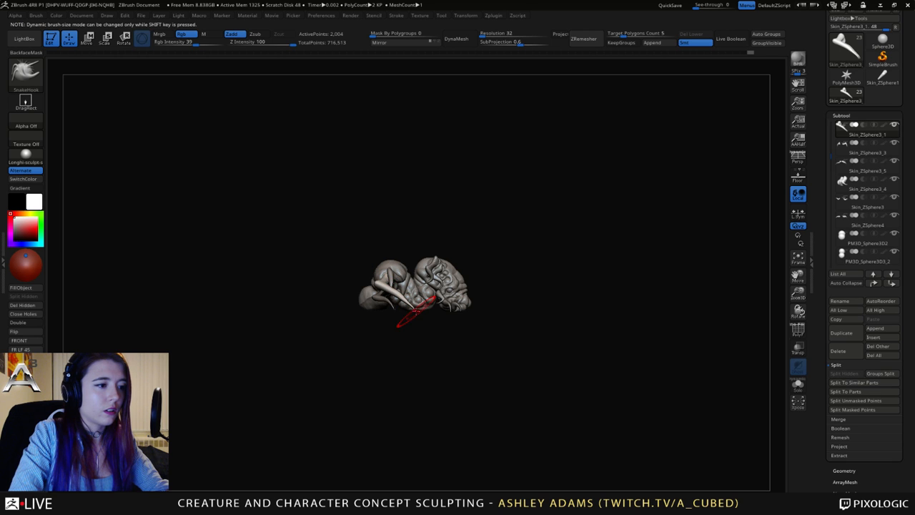
alt+drag(433, 343, 450, 384)
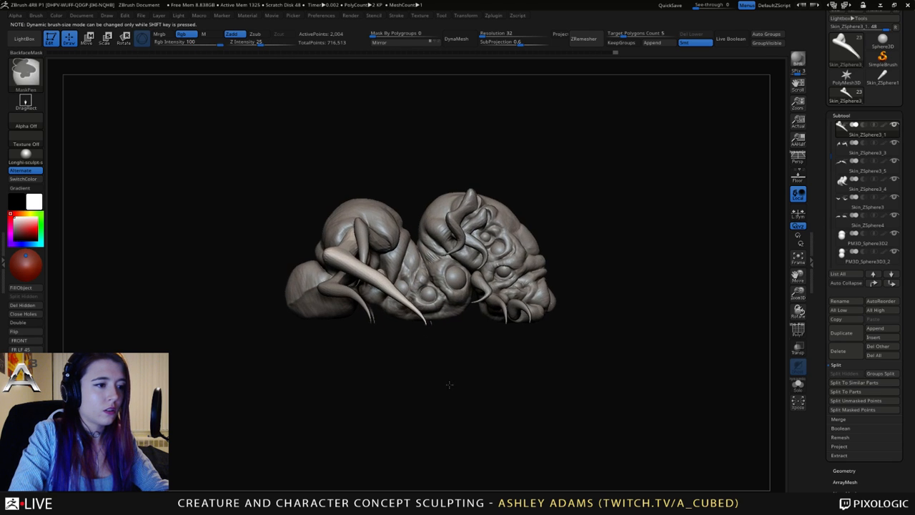
Stretch the frontmost claw pair forward past the mouth with SnakeHook, undoing the last adjustments.
alt+click(530, 313)
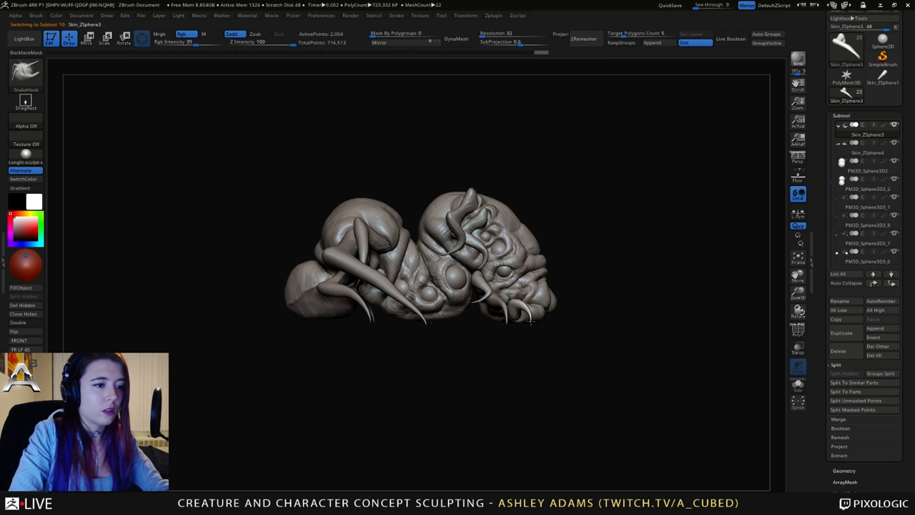
key(ctrl)
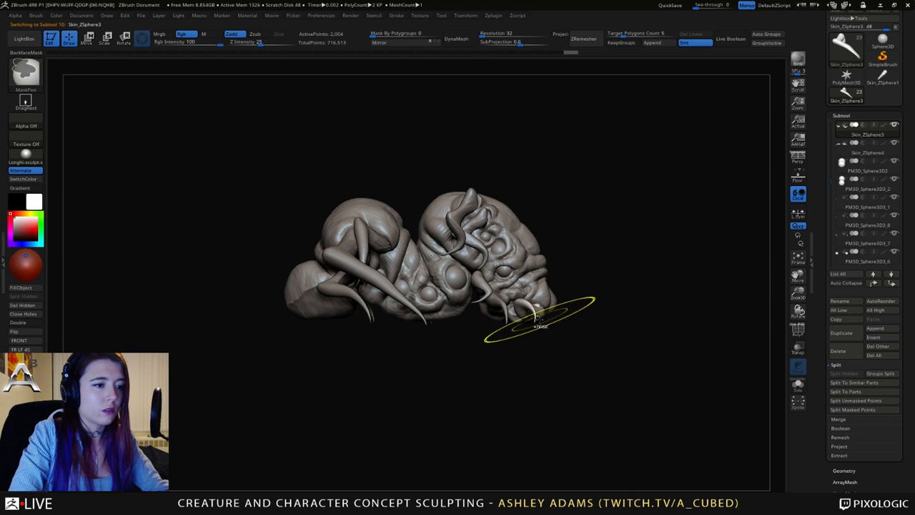
drag(538, 320, 581, 314)
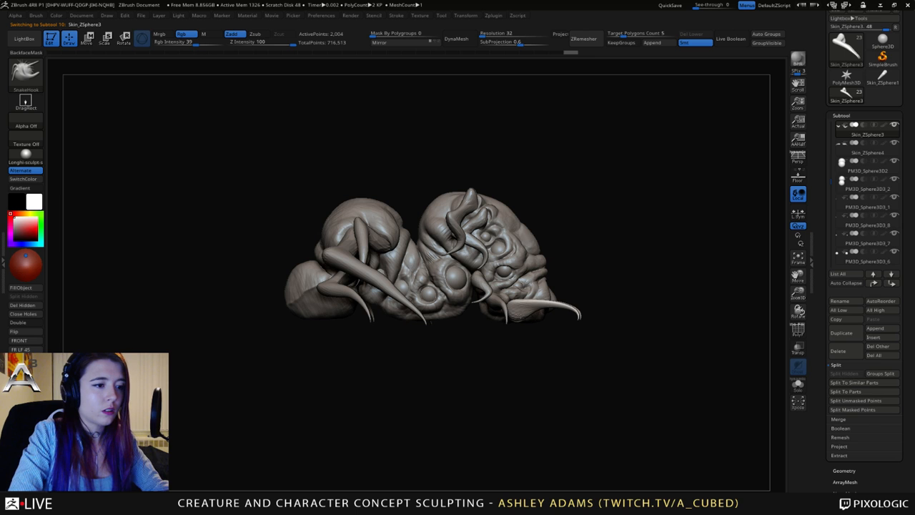
key(space)
click(525, 297)
mouse_move(633, 324)
mouse_down()
mouse_move(496, 298)
mouse_move(523, 369)
mouse_move(526, 297)
mouse_move(534, 295)
mouse_move(544, 316)
mouse_up()
key(space)
key(ctrl+z)
key(ctrl+z)
key(ctrl+z)
key(ctrl+z)
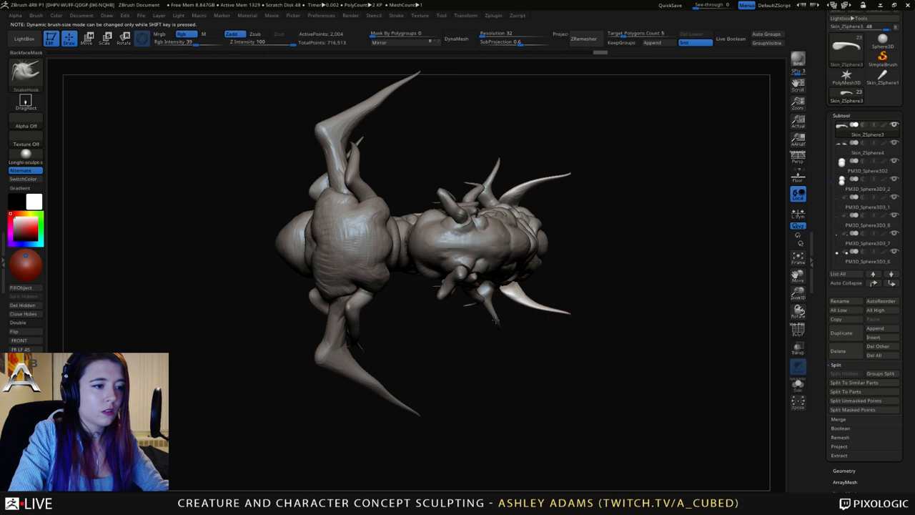
Pull the second front claw pair outward and refine the reach of the frontmost pair with SnakeHook.
drag(498, 332, 526, 343)
key(ctrl+z)
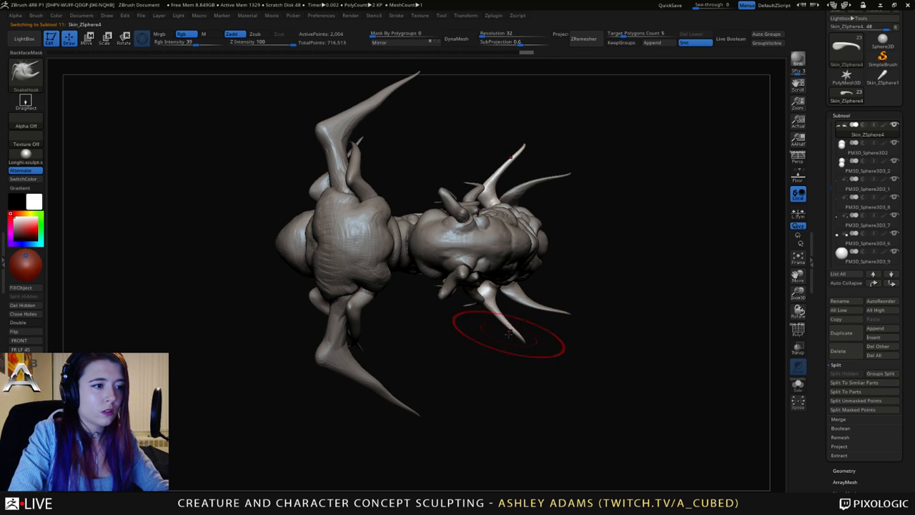
key(space)
alt+click(523, 297)
key(space)
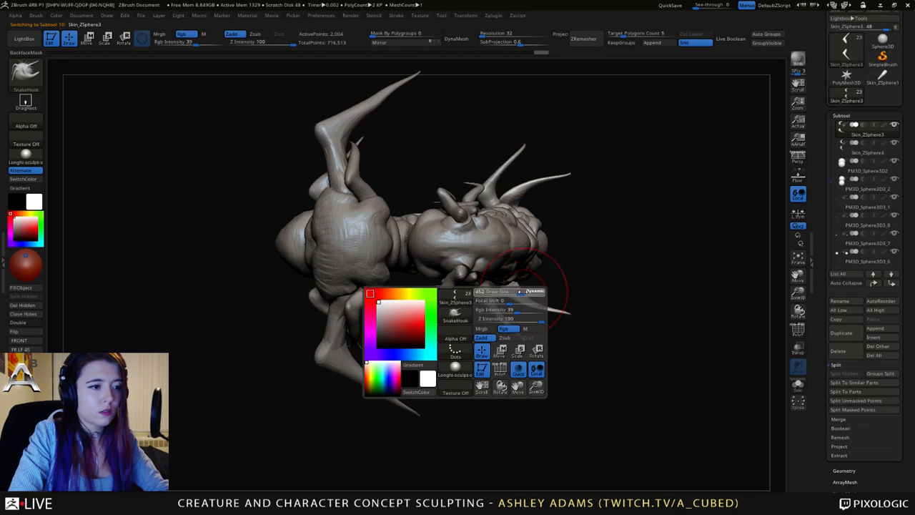
mouse_move(525, 296)
mouse_down()
mouse_move(527, 307)
mouse_move(549, 311)
mouse_move(533, 311)
mouse_move(573, 307)
mouse_up()
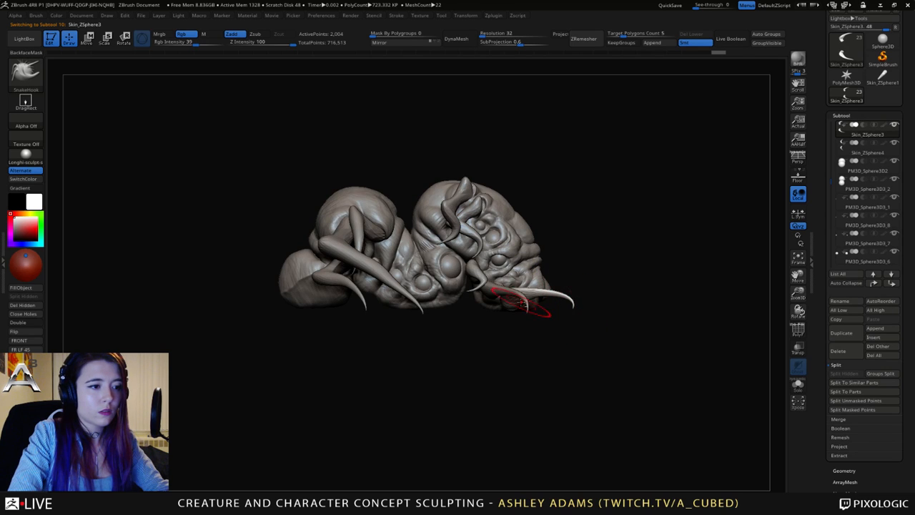
key(Down)
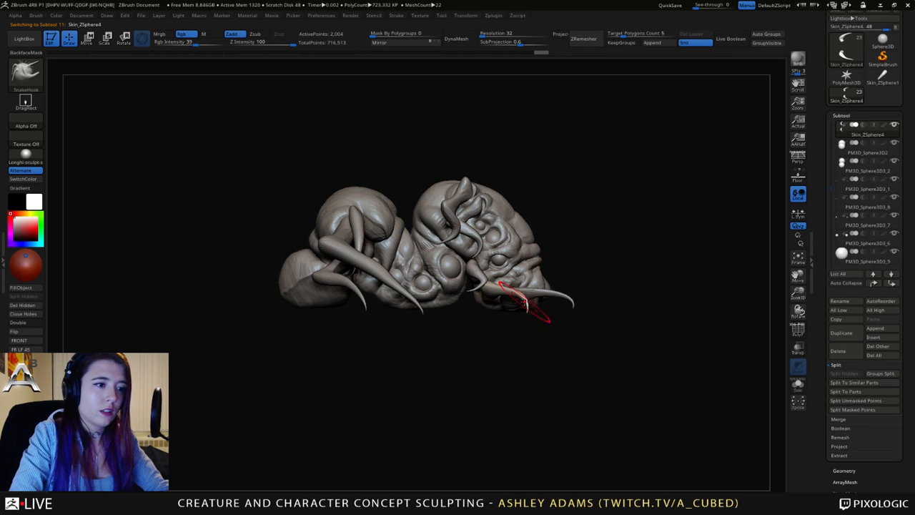
drag(493, 289, 491, 297)
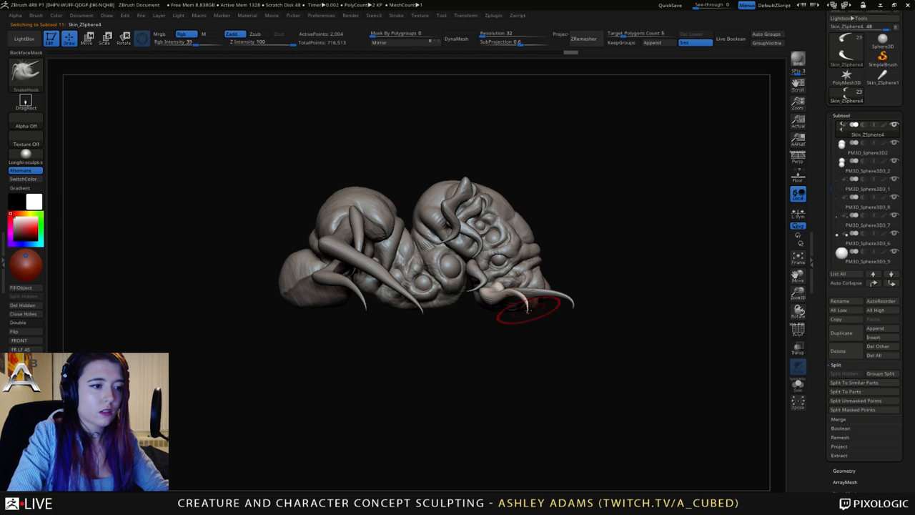
Reshape and smooth the upper section of the long leg at the creature's midsection.
key(Up)
key(Up)
key(Up)
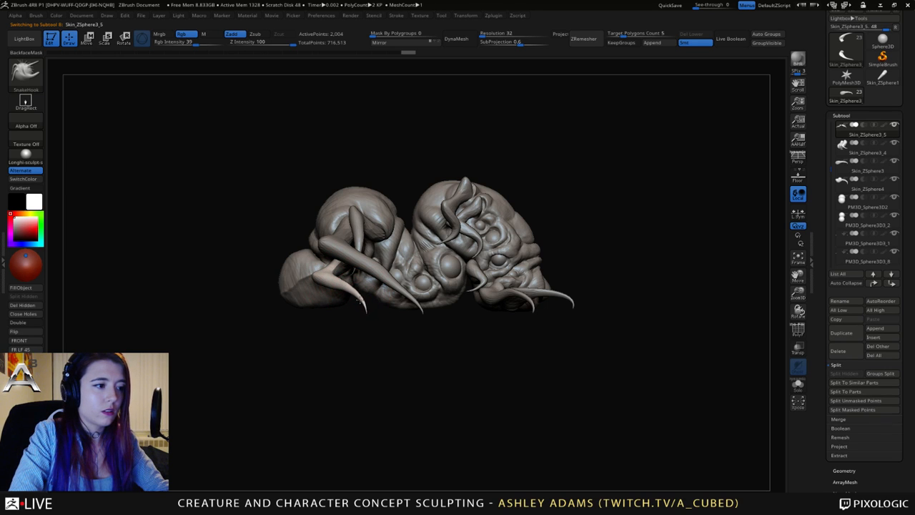
alt+click(386, 275)
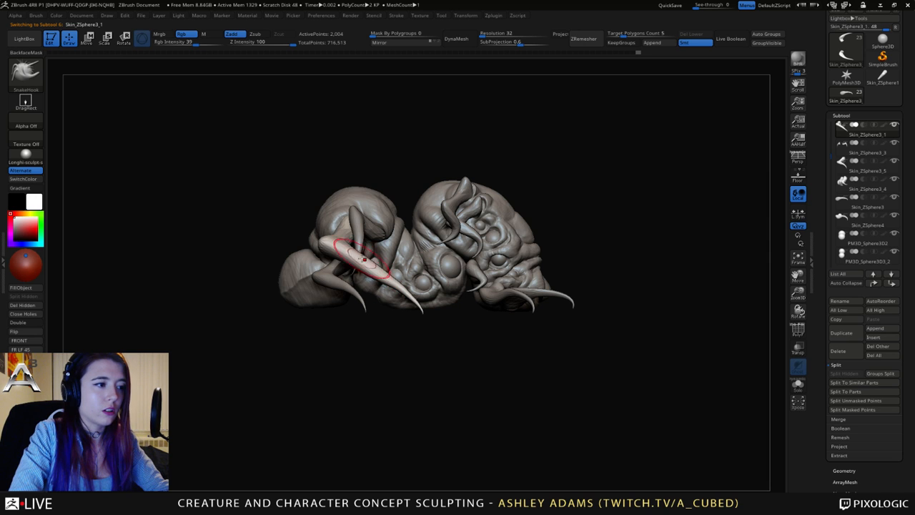
mouse_move(377, 266)
right_down()
mouse_move(322, 248)
mouse_move(293, 257)
right_up()
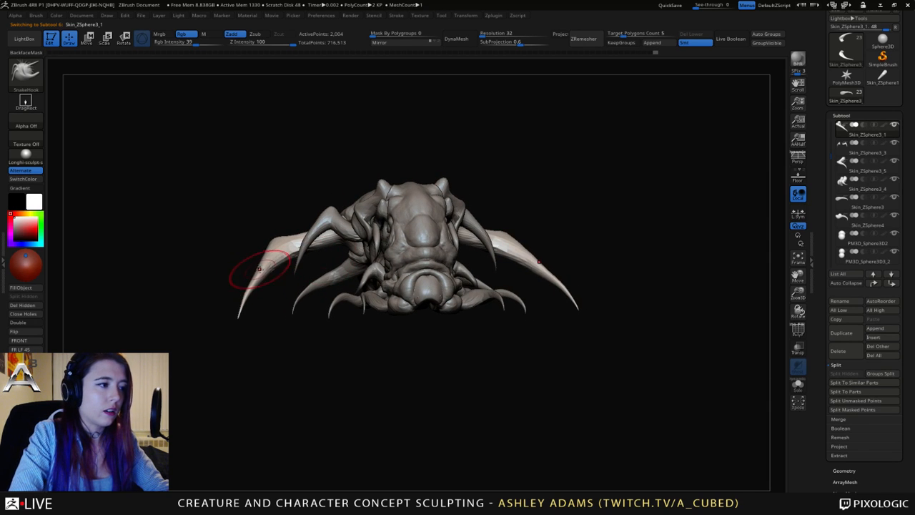
mouse_move(247, 266)
right_down()
mouse_move(255, 276)
mouse_move(289, 266)
mouse_move(318, 283)
mouse_move(315, 273)
right_up()
key(shift)
key(space)
key(space)
drag(294, 275, 337, 290)
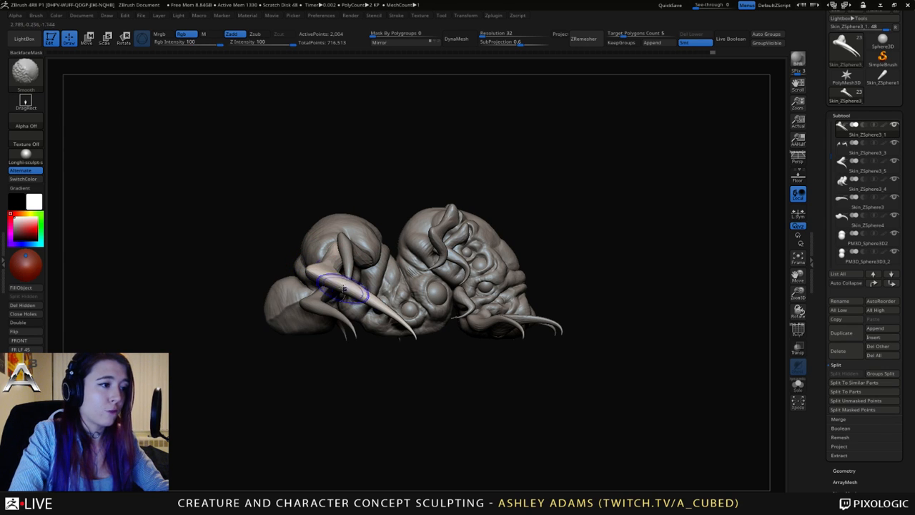
mouse_move(344, 290)
right_down()
mouse_move(333, 282)
mouse_move(359, 245)
mouse_move(386, 259)
right_up()
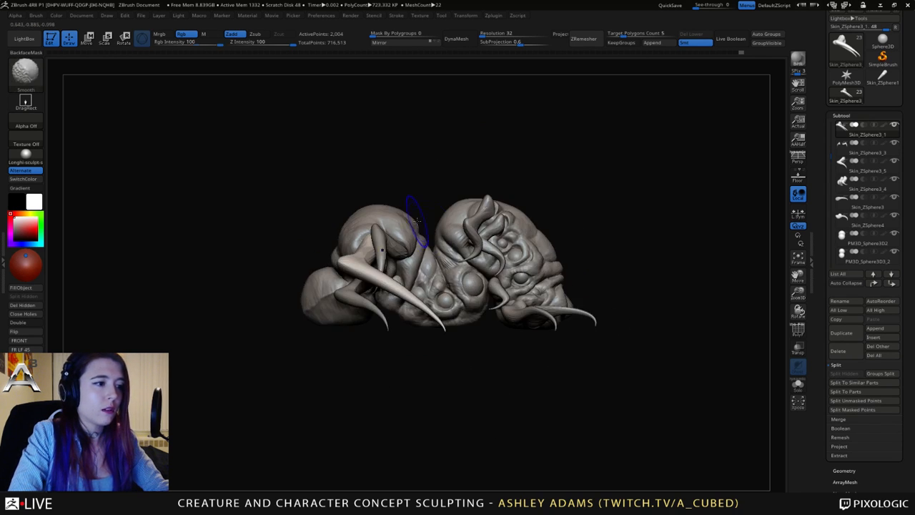
Pull the joint of the short upper leg on the rear body hump into shape with SnakeHook.
alt+click(377, 245)
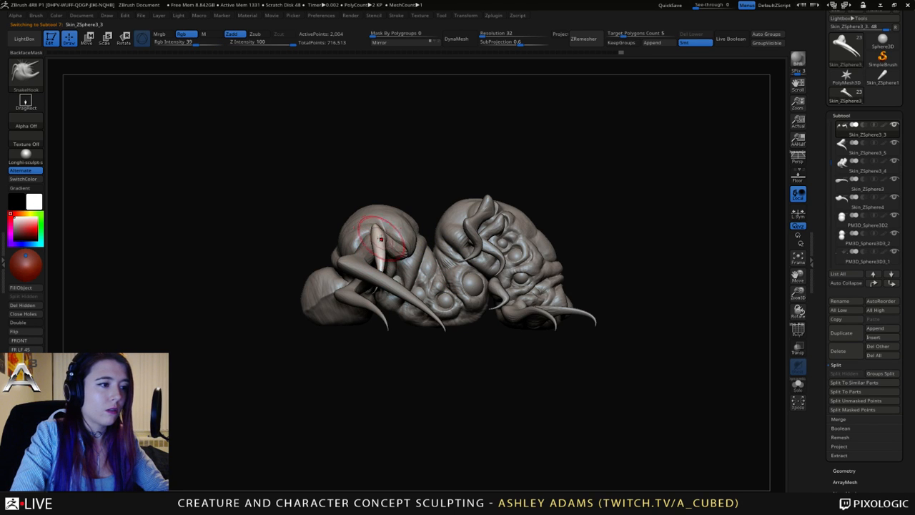
drag(352, 245, 385, 253)
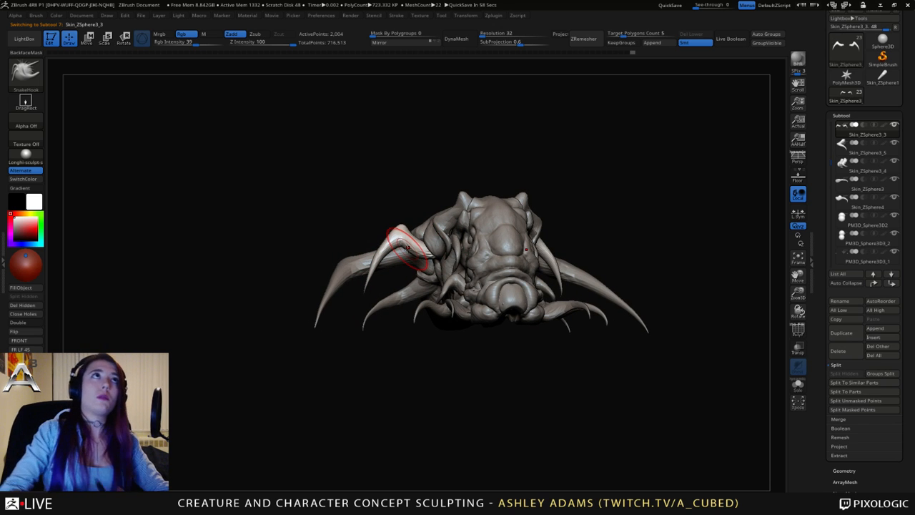
alt+drag(514, 354, 545, 383)
Build up the rear horn-like limb on top of the head with ClayBuildup and smooth its surface.
alt+click(433, 209)
key(space)
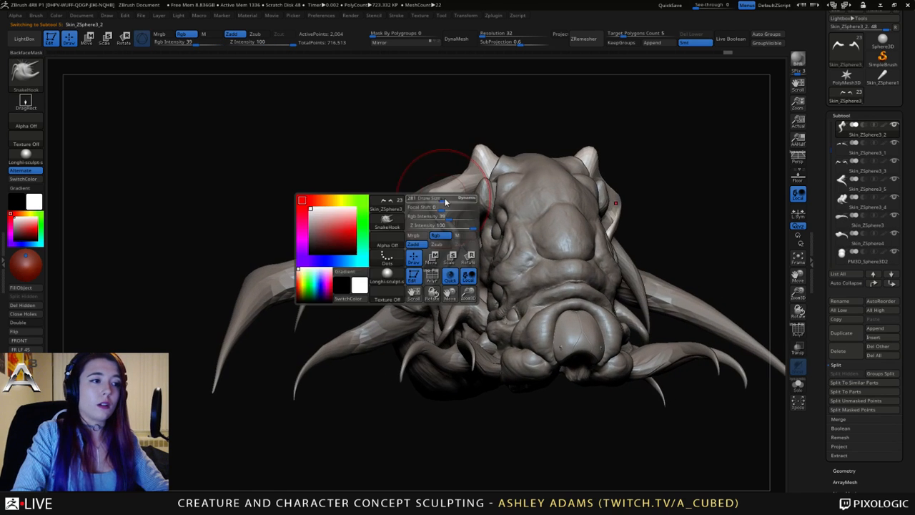
key(b)
key(c)
key(b)
mouse_move(372, 158)
mouse_down()
mouse_move(343, 215)
mouse_move(364, 219)
mouse_up()
mouse_move(446, 209)
shift+mouse_down()
mouse_move(454, 235)
mouse_move(450, 223)
shift+mouse_up()
right_drag(452, 229, 435, 200)
key(b)
key(d)
key(s)
key(b)
key(c)
key(b)
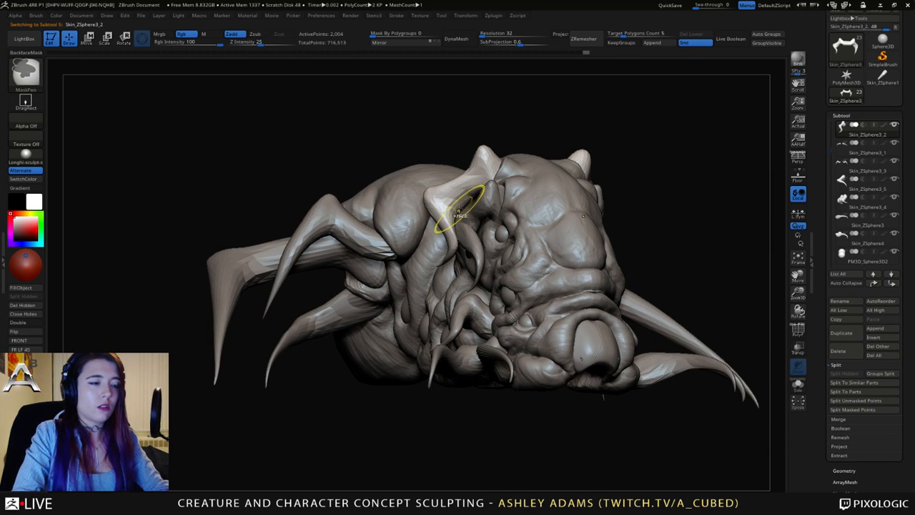
Pull the rear head limb's joint and curved tip into shape with SnakeHook.
mouse_move(467, 193)
right_down()
mouse_move(438, 197)
mouse_move(430, 188)
right_up()
key(b)
key(s)
key(h)
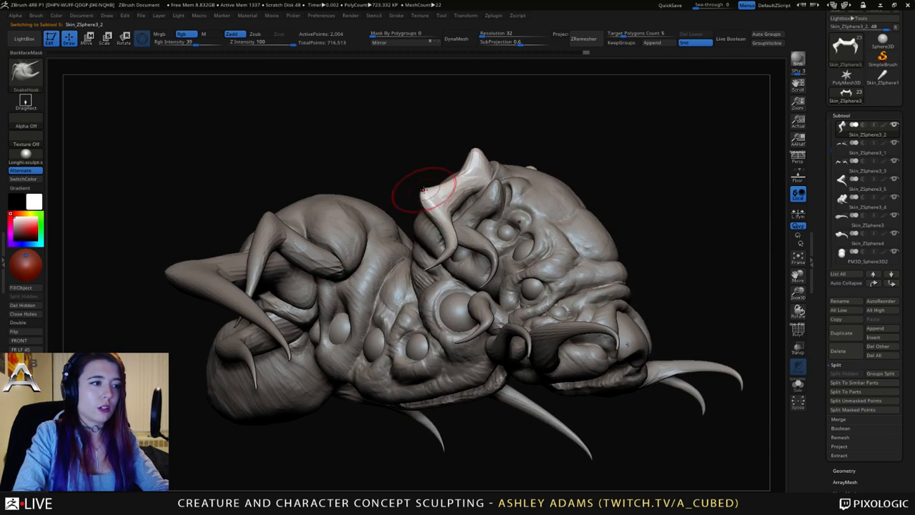
drag(452, 191, 470, 203)
mouse_move(470, 204)
right_down()
mouse_move(478, 227)
mouse_move(468, 255)
mouse_move(474, 242)
right_up()
drag(458, 264, 463, 269)
right_drag(428, 279, 434, 277)
key(space)
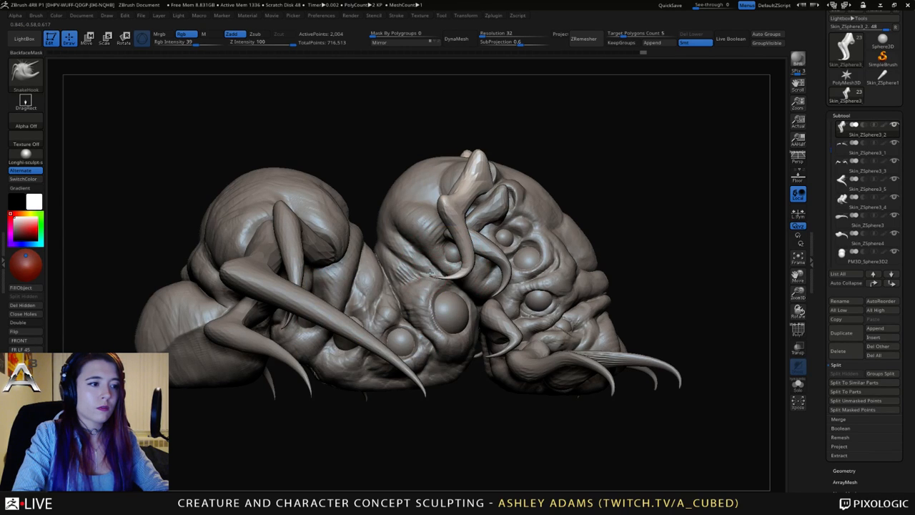
drag(433, 274, 430, 277)
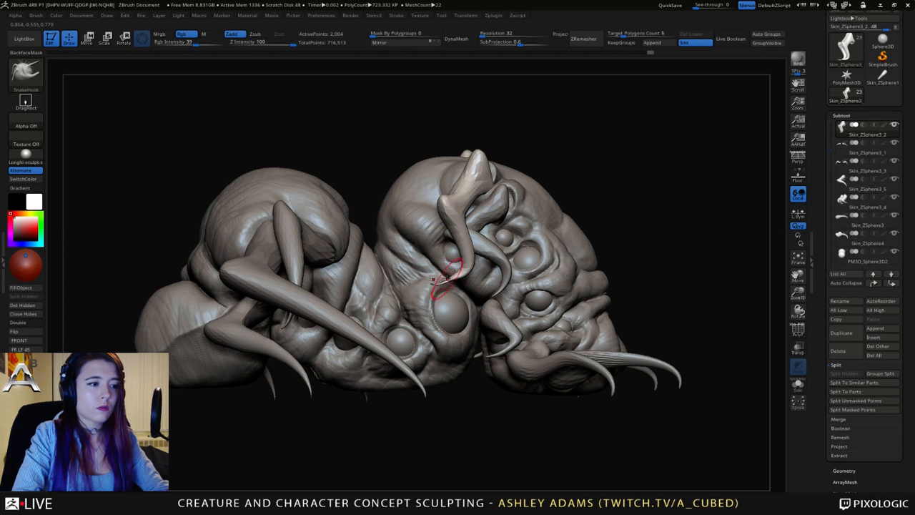
key(shift)
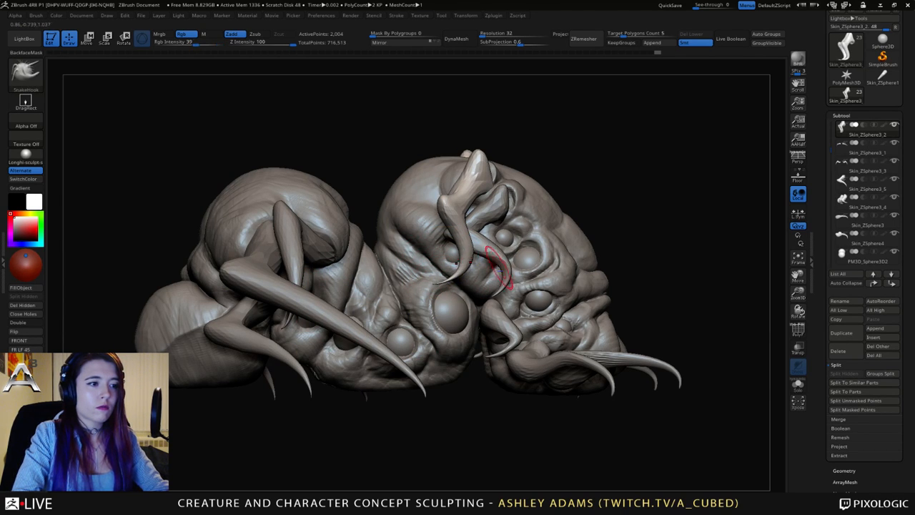
Curve the tip of the head claw beside the upper eyes with SnakeHook, and select the short claw below it.
alt+click(475, 279)
key(space)
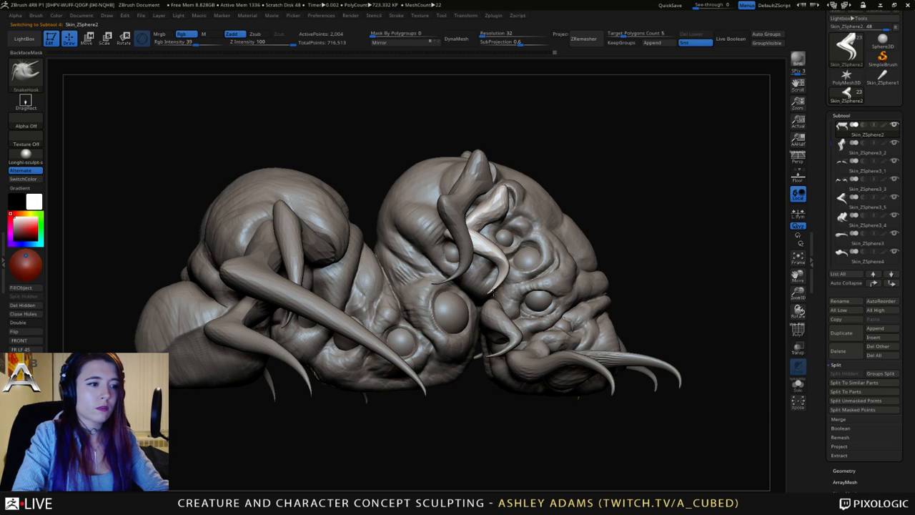
drag(501, 272, 493, 289)
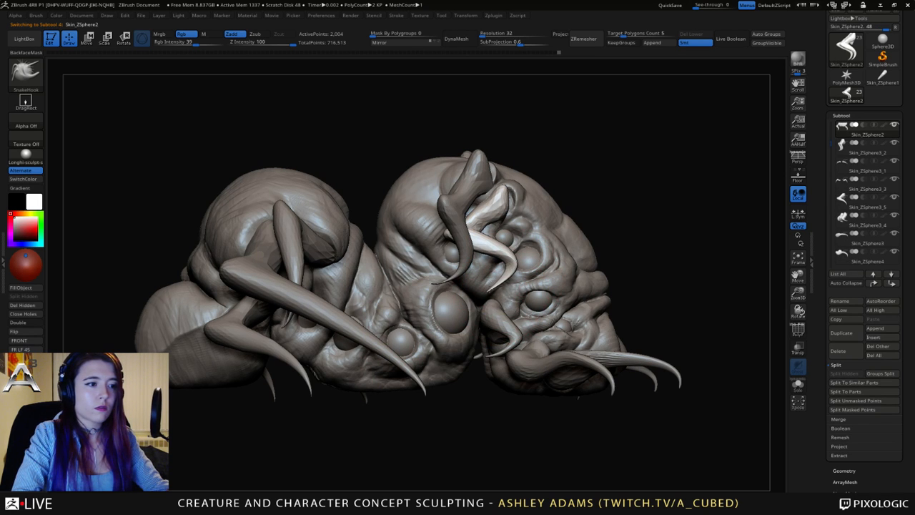
alt+click(495, 335)
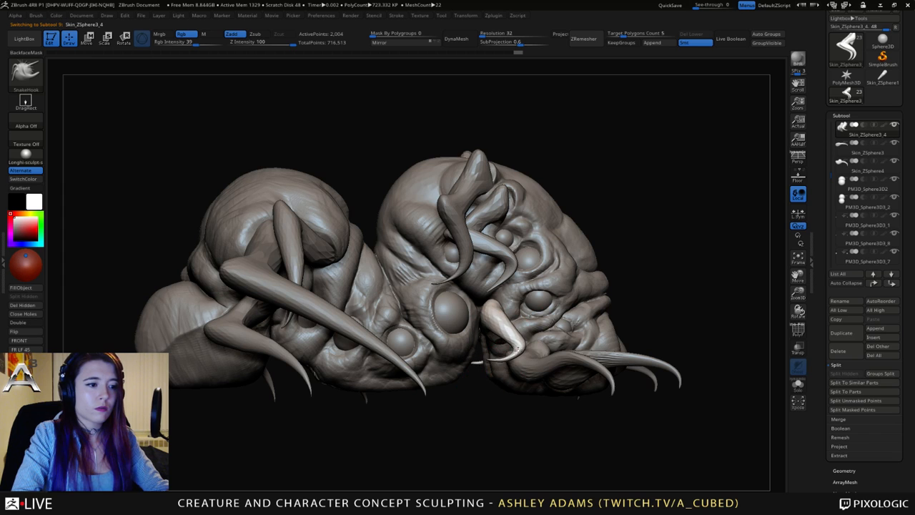
Pull the short claw between the large lower eye and the mouth into a longer curve with SnakeHook, and smooth its tip.
key(space)
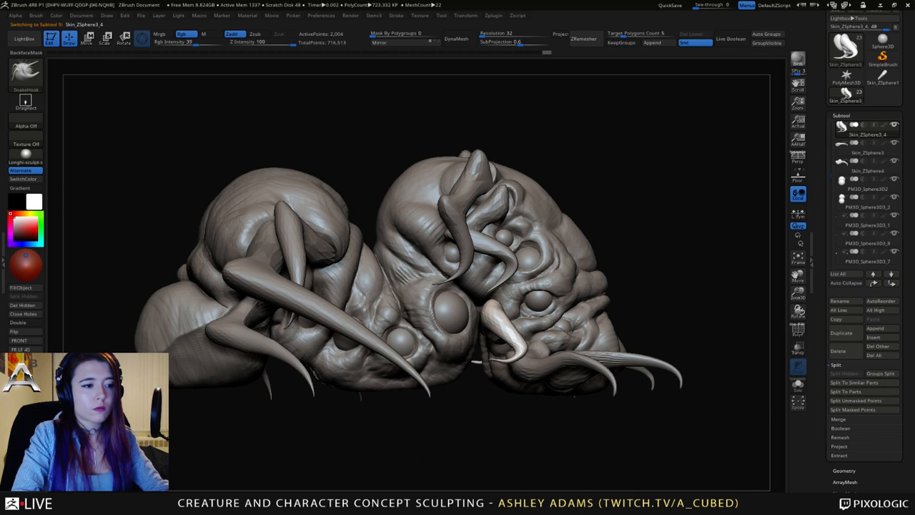
right_drag(498, 322, 530, 317)
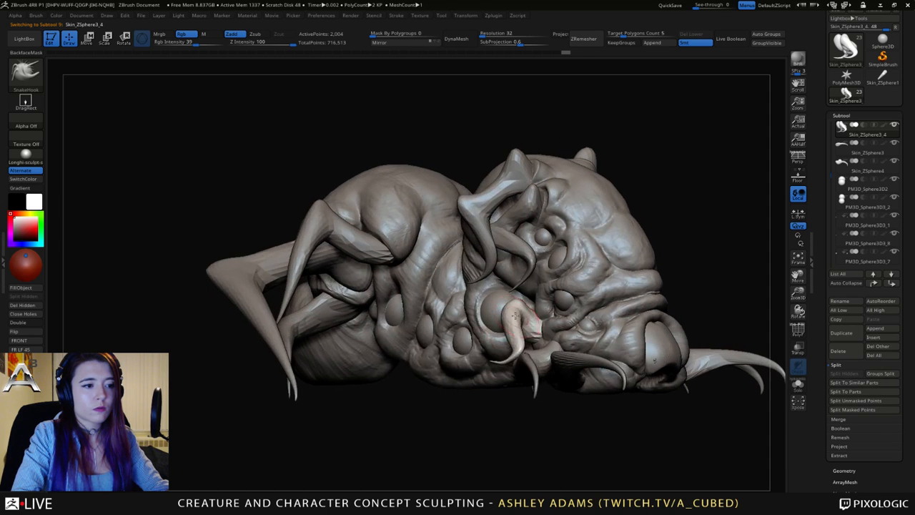
right_click(527, 315)
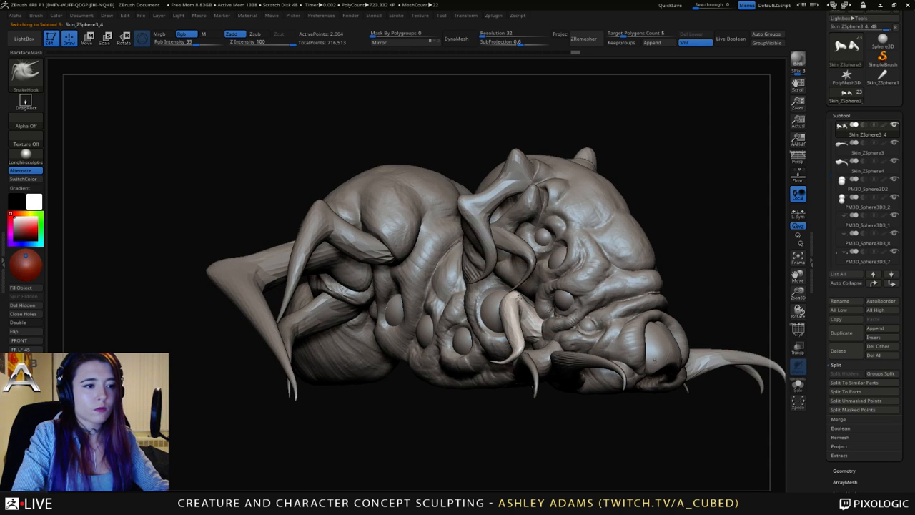
right_drag(510, 311, 528, 325)
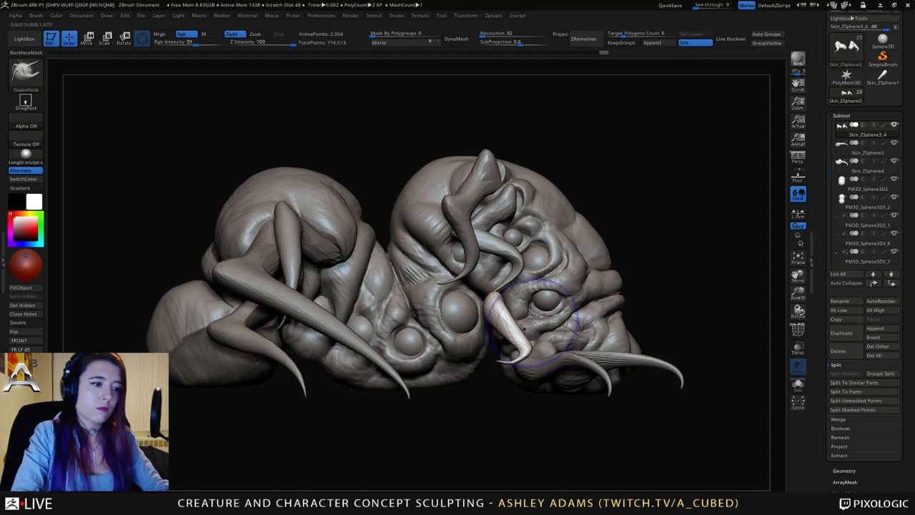
key(shift)
shift+drag(518, 357, 521, 357)
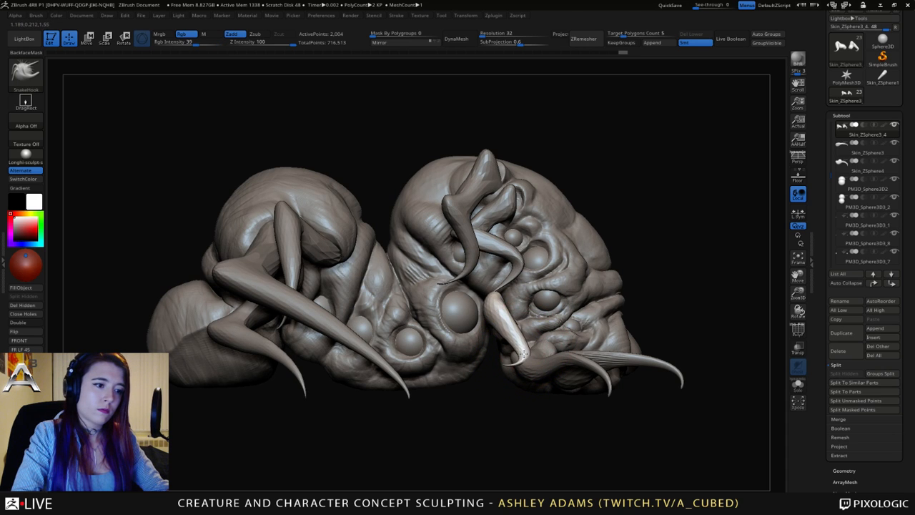
Refine the short claw's bend and pointed tip with SnakeHook, and smooth its upper part.
right_drag(524, 353, 558, 337)
key(shift)
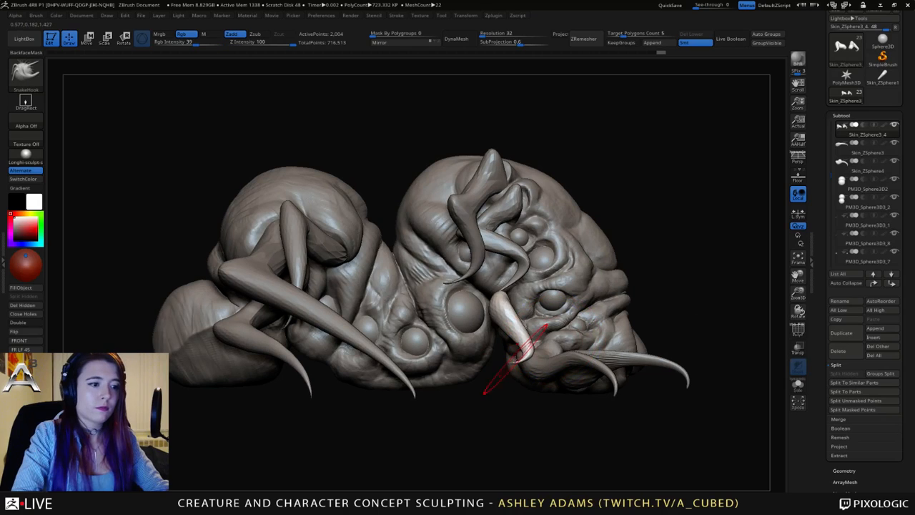
key(space)
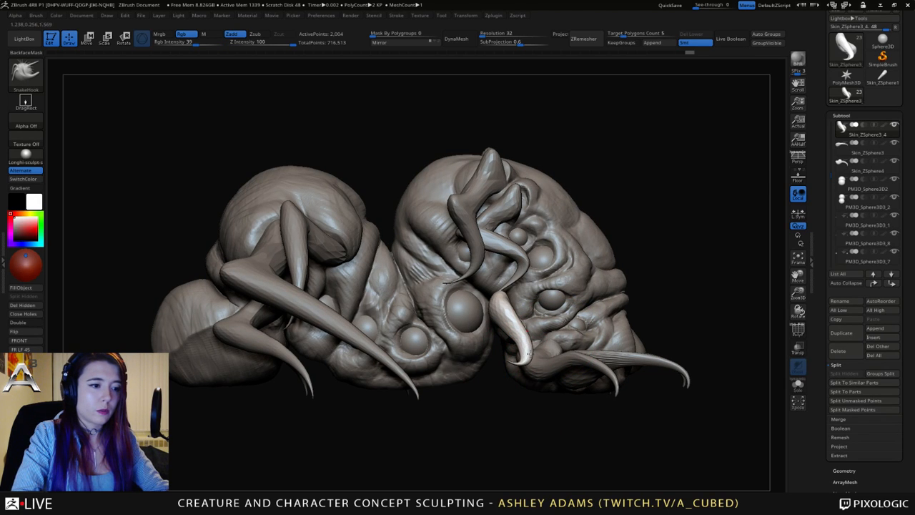
right_drag(531, 349, 541, 357)
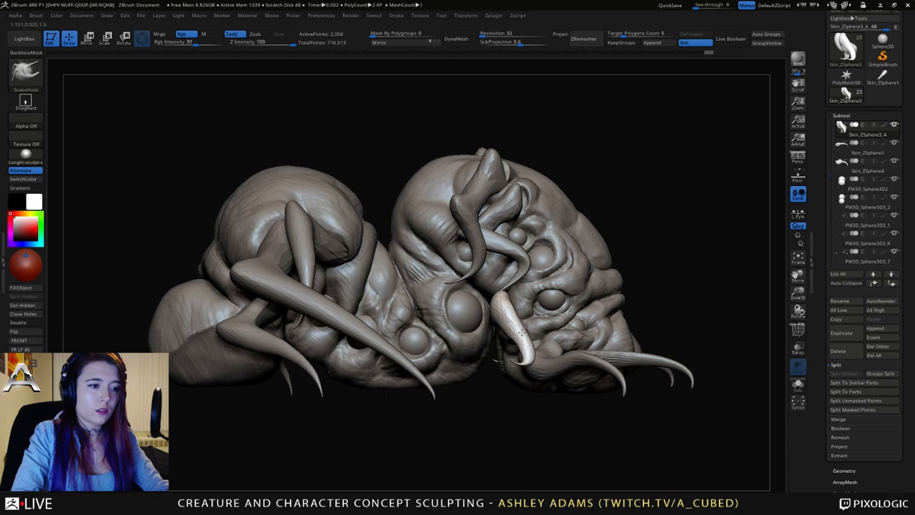
drag(523, 332, 525, 336)
mouse_move(525, 336)
right_down()
mouse_move(495, 336)
mouse_move(518, 333)
right_up()
shift+drag(519, 325, 510, 322)
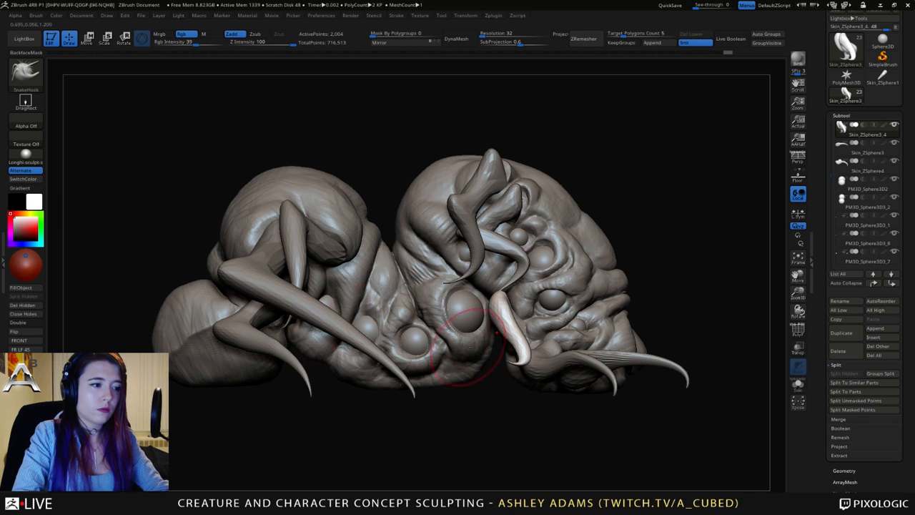
Adjust the curved claw beside the upper eyes with SnakeHook, and reshape the top of the short claw below it.
mouse_move(526, 316)
ctrl+right_down()
mouse_move(469, 216)
mouse_move(530, 278)
mouse_move(514, 289)
ctrl+right_up()
alt+click(519, 272)
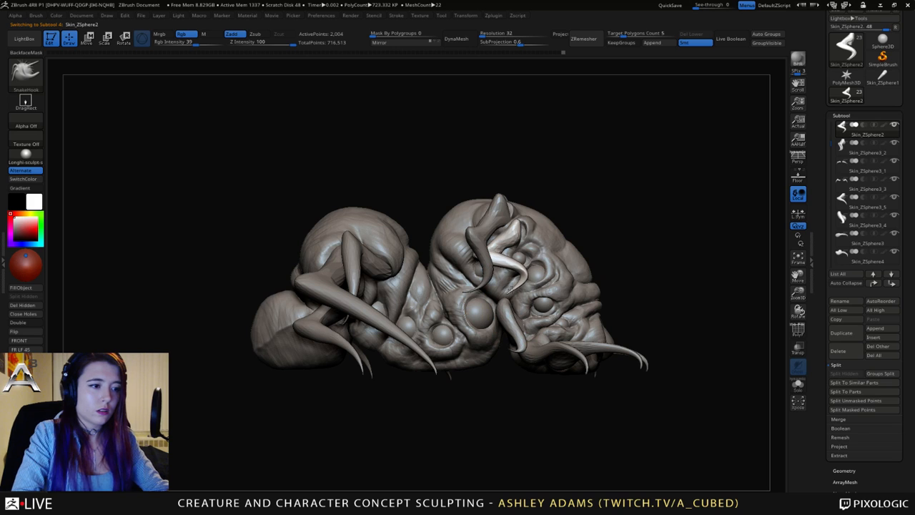
drag(510, 296, 529, 303)
drag(512, 268, 505, 274)
alt+click(509, 304)
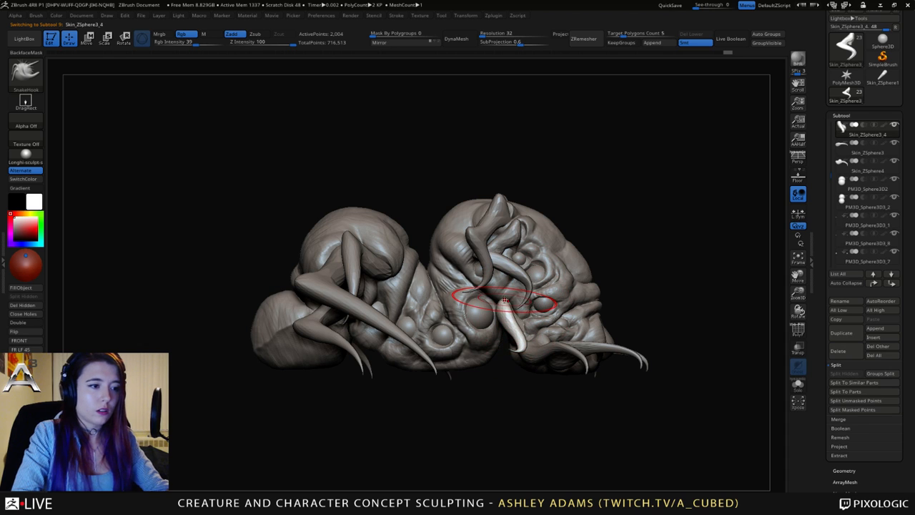
key(space)
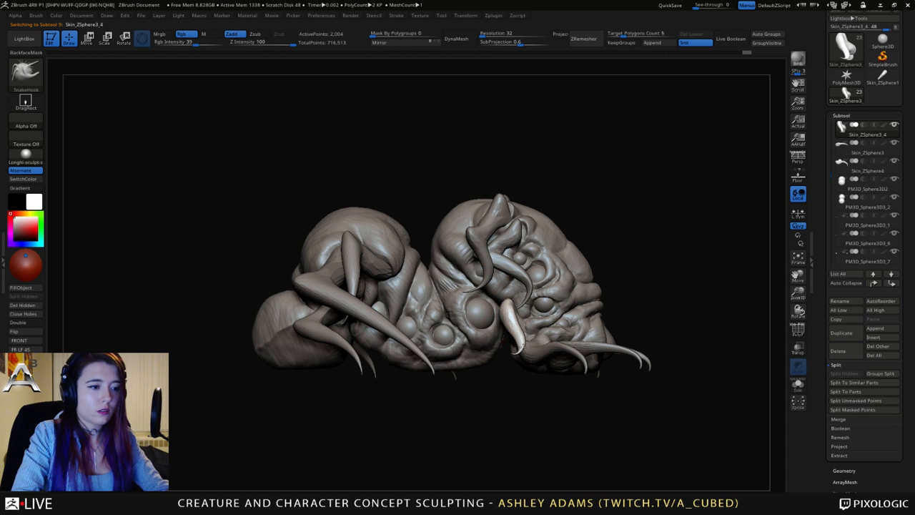
Reshape and smooth the thick lower claw beside the mouth, and reselect the short claw above it.
alt+click(549, 354)
key(space)
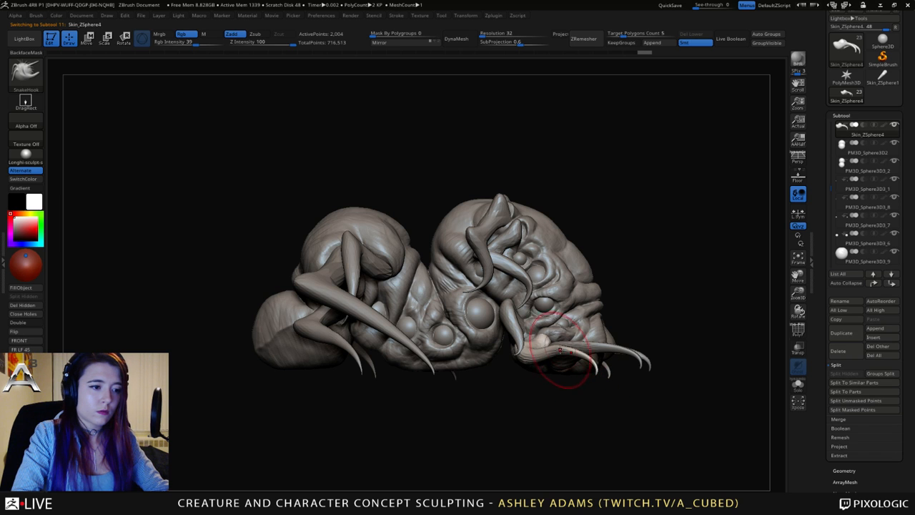
shift+drag(558, 351, 586, 363)
mouse_move(665, 372)
mouse_down()
mouse_move(525, 351)
mouse_move(565, 345)
mouse_up()
alt+click(518, 330)
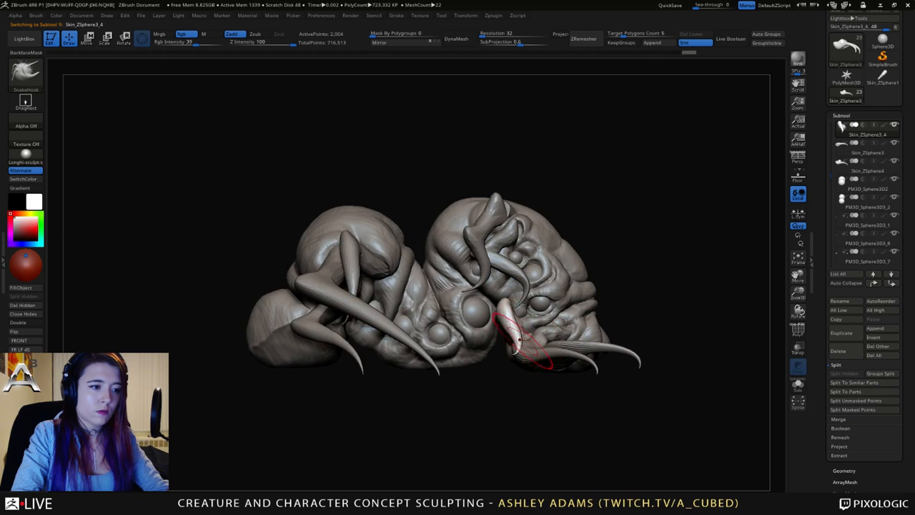
mouse_move(543, 376)
mouse_down()
mouse_move(496, 354)
mouse_move(502, 377)
mouse_up()
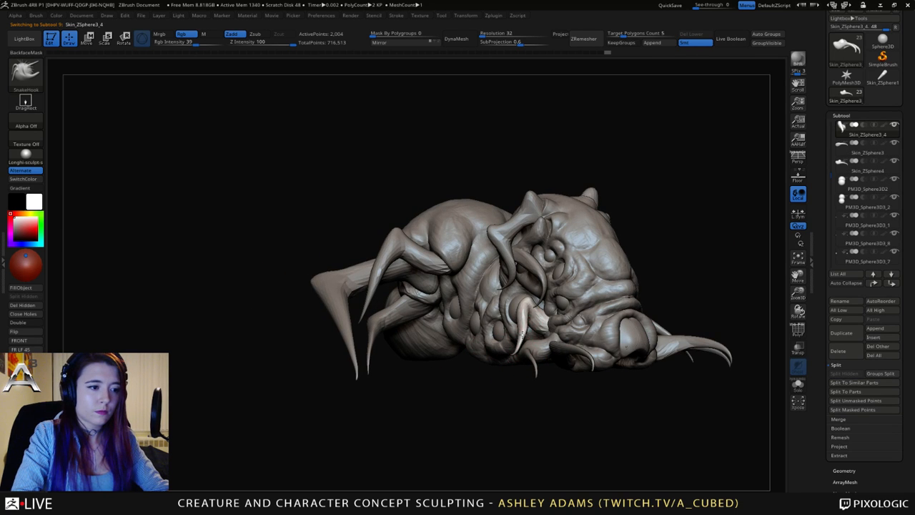
drag(530, 376, 392, 334)
alt+drag(548, 300, 533, 345)
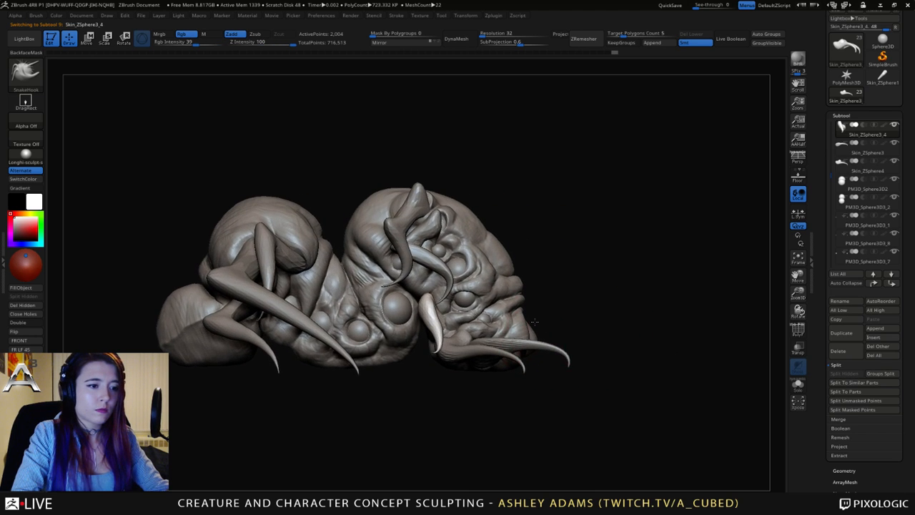
Pull the middle of the long frontmost claw downward with SnakeHook to give it a wavier curve.
alt+click(533, 346)
key(space)
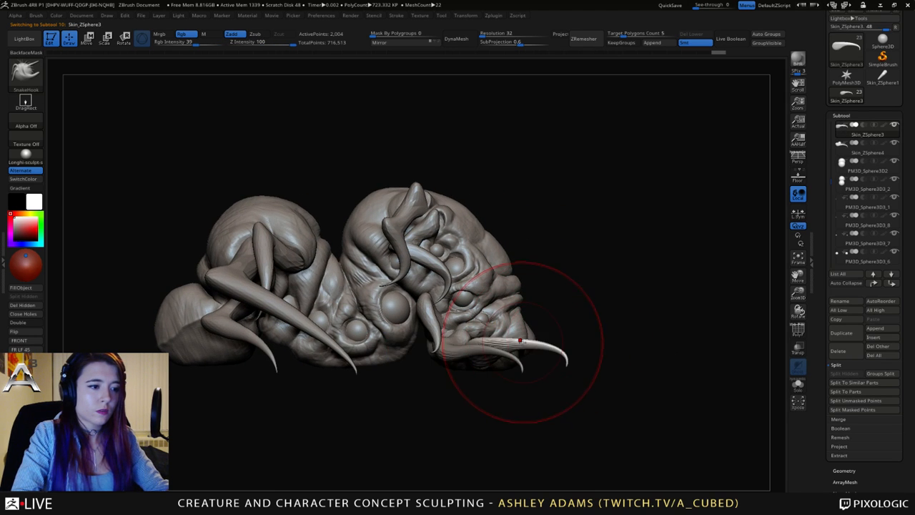
key(space)
key(space)
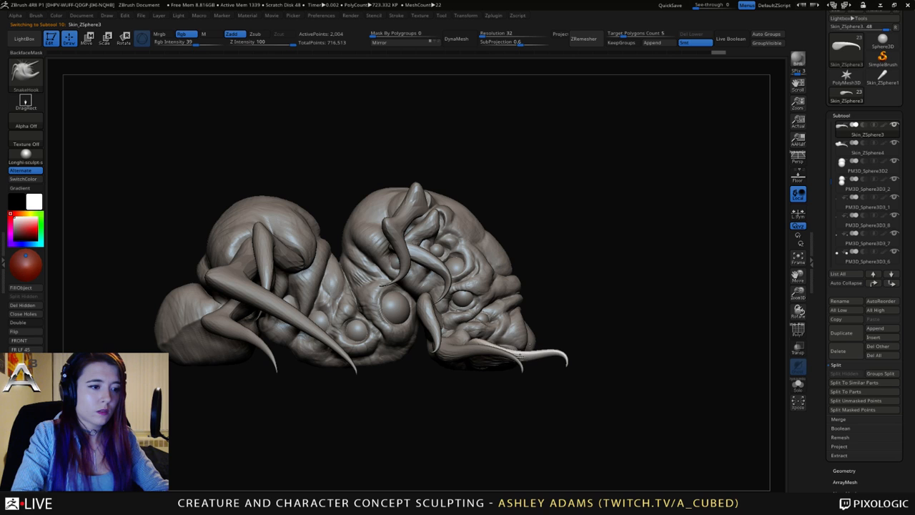
Adjust the underside of the frontmost claws beside the mouth from the front with SnakeHook.
alt+click(477, 358)
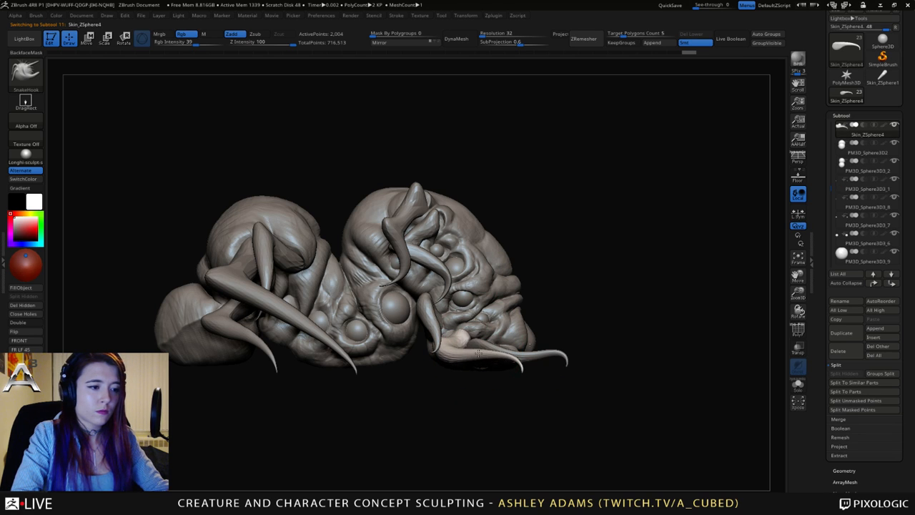
alt+click(549, 352)
drag(608, 366, 465, 348)
alt+drag(579, 329, 437, 331)
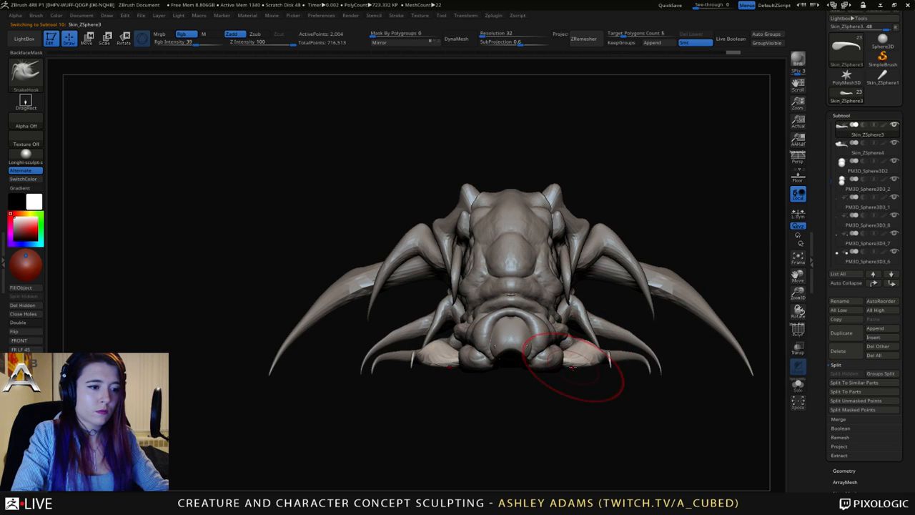
mouse_move(573, 366)
mouse_down()
mouse_move(564, 370)
mouse_move(589, 361)
mouse_move(556, 367)
mouse_move(527, 284)
mouse_move(572, 375)
mouse_up()
right_click(514, 406)
Adjust the short claws beside the face from the front, and select the upper head claws above them.
alt+click(583, 326)
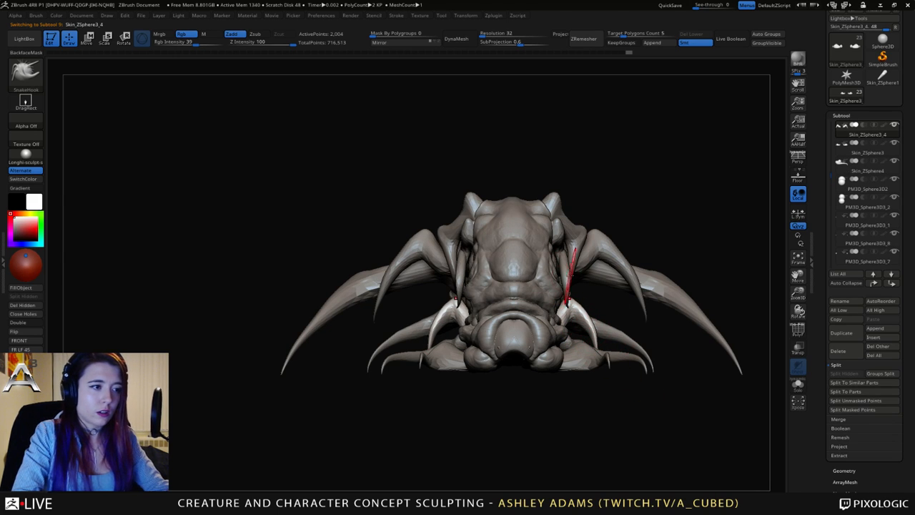
alt+click(569, 279)
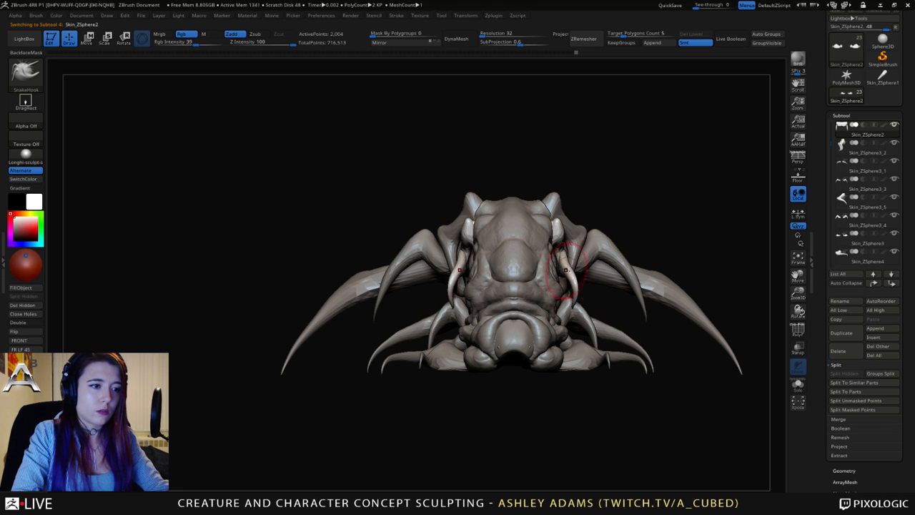
Reshape the small inner claws and pull the tips of the upper pair of legs outward with the SnakeHook brush.
drag(565, 270, 571, 265)
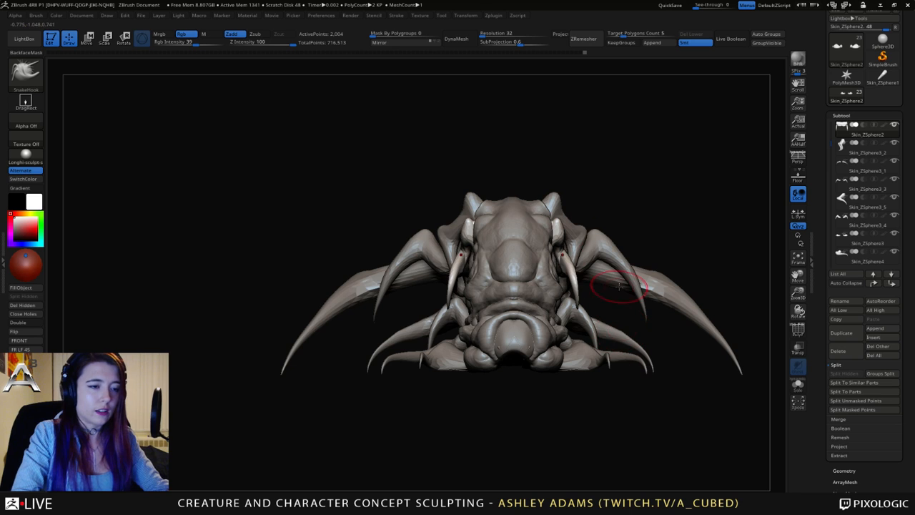
right_drag(623, 287, 599, 228)
alt+click(599, 233)
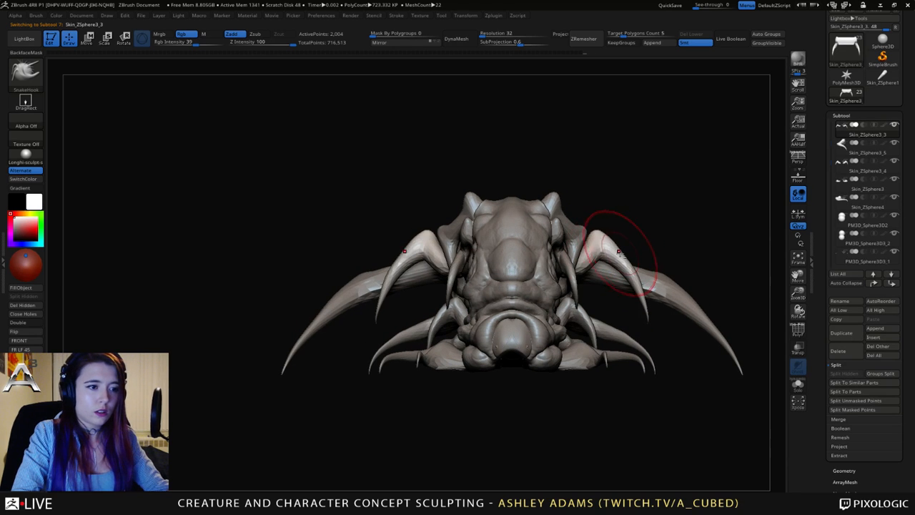
drag(619, 262, 625, 268)
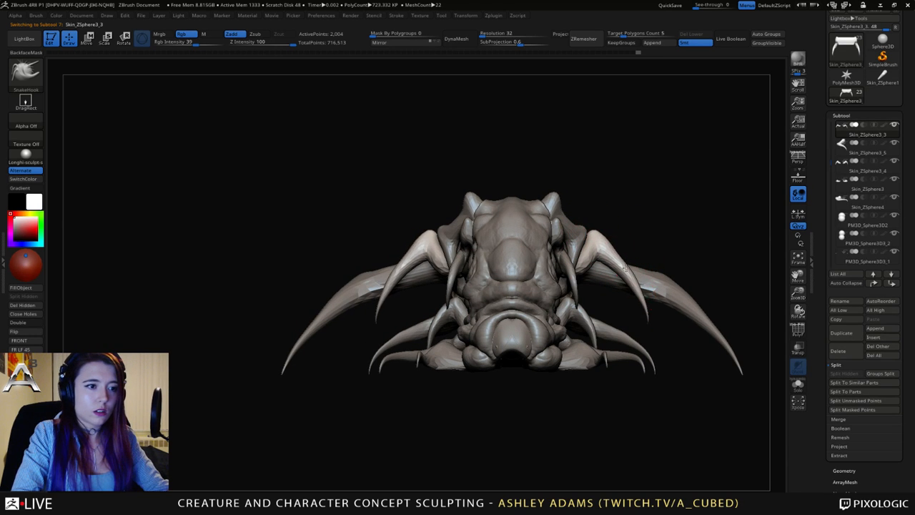
mouse_move(648, 320)
mouse_down()
mouse_move(659, 321)
mouse_move(638, 277)
mouse_up()
mouse_move(608, 249)
shift+mouse_down()
mouse_move(653, 302)
mouse_move(644, 270)
shift+mouse_up()
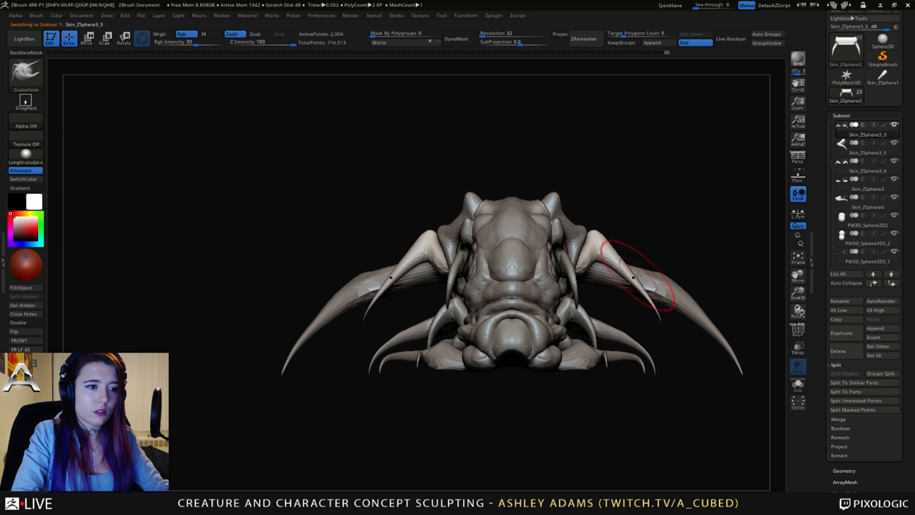
key(space)
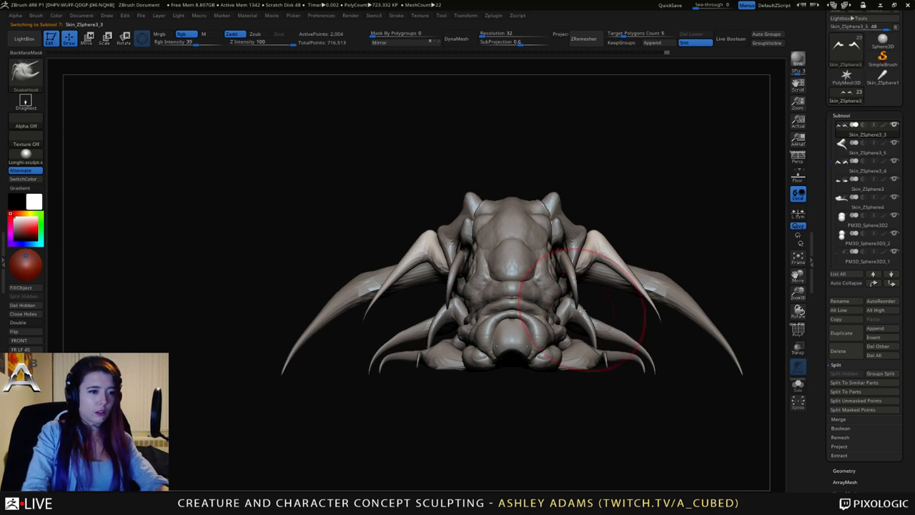
Select the slender lower pair of legs, Skin_ZSphere3_5, and refine their curve and tips with the SnakeHook brush.
alt+right_drag(669, 281, 613, 296)
alt+click(593, 317)
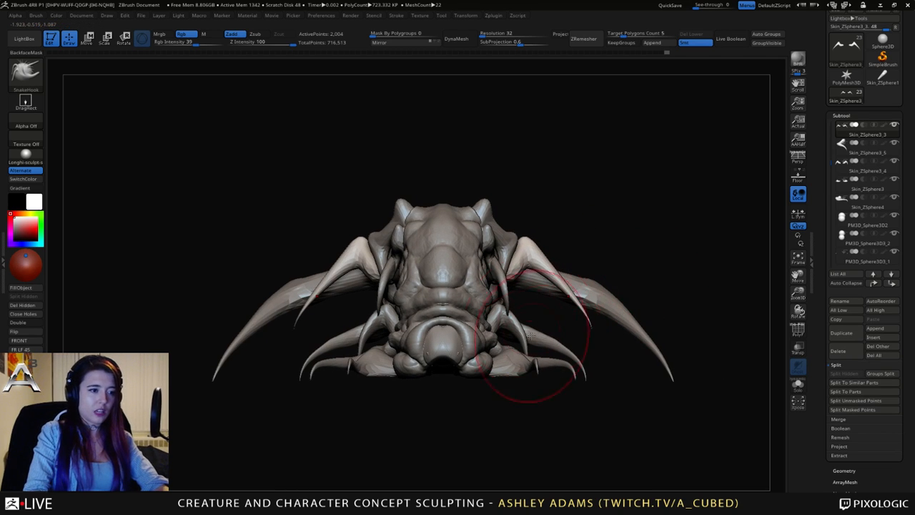
key(space)
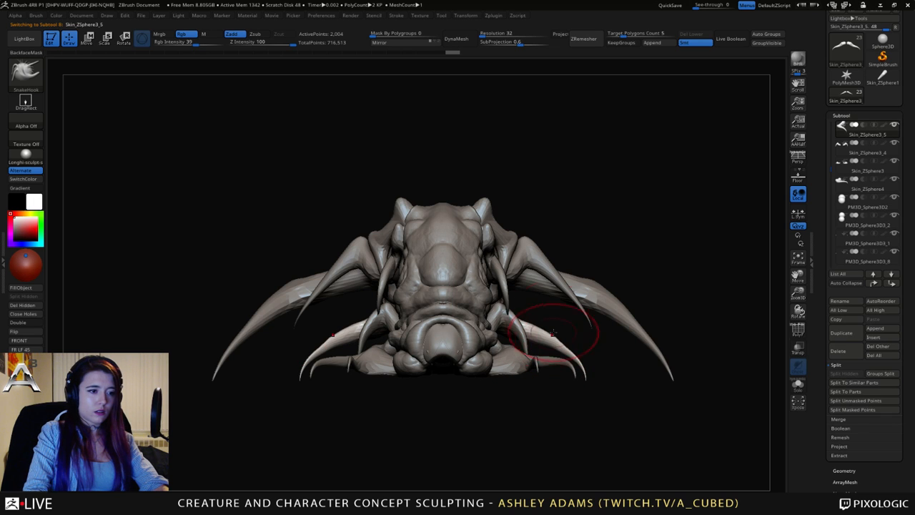
key(space)
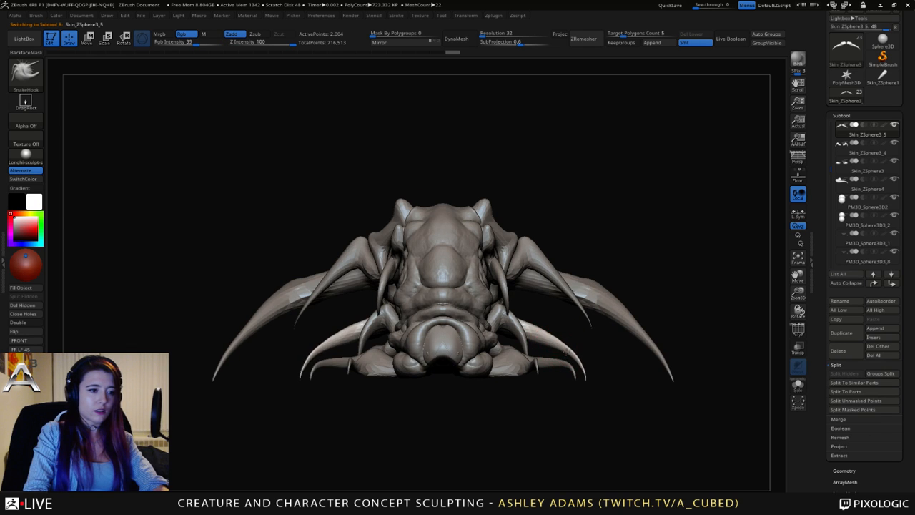
mouse_move(565, 351)
right_down()
mouse_move(501, 349)
mouse_move(565, 345)
mouse_move(551, 364)
mouse_move(560, 329)
right_up()
key(space)
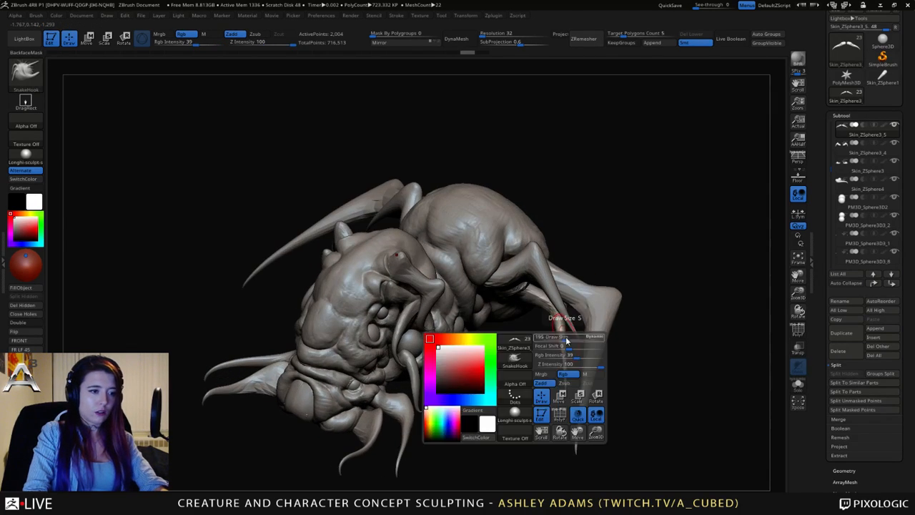
mouse_move(556, 371)
right_down()
mouse_move(580, 322)
mouse_move(590, 327)
right_up()
drag(588, 359, 595, 363)
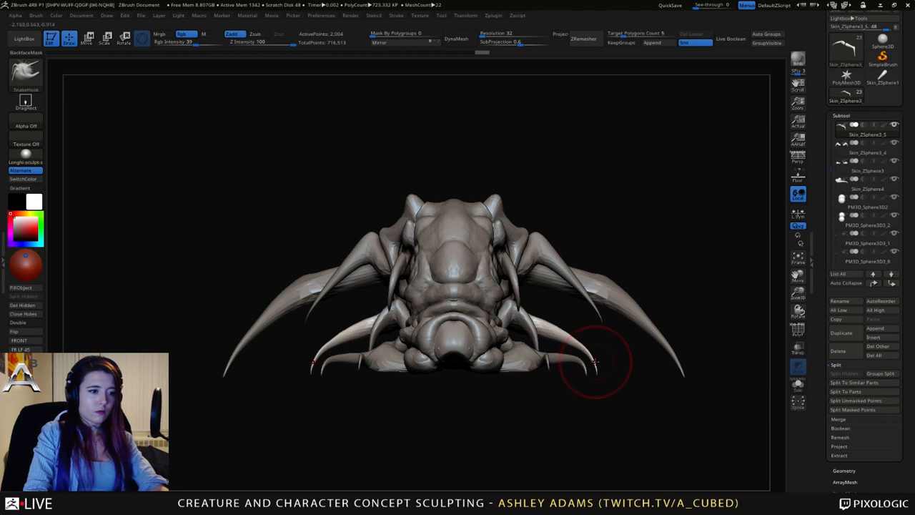
Make the large rear legs, Skin_ZSphere3_1, the active subtool and save the creature as a tool file.
alt+right_drag(562, 313, 541, 306)
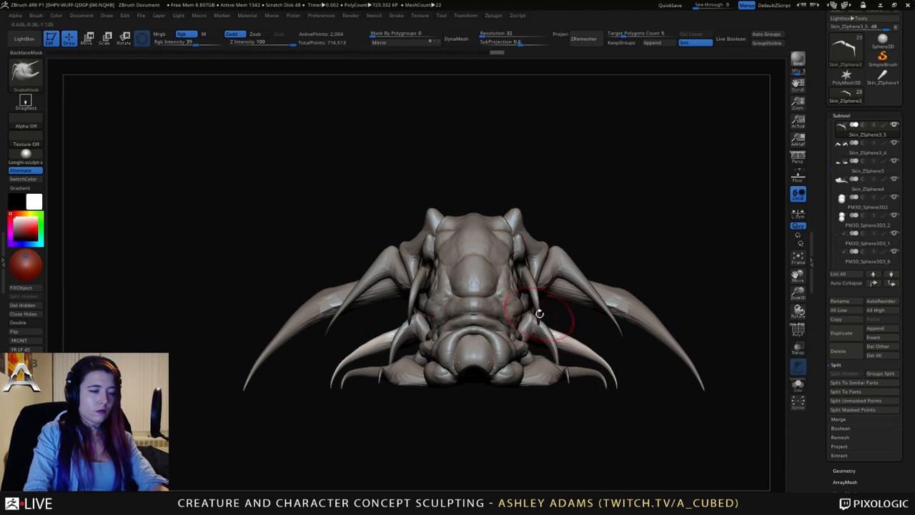
alt+click(365, 290)
key(space)
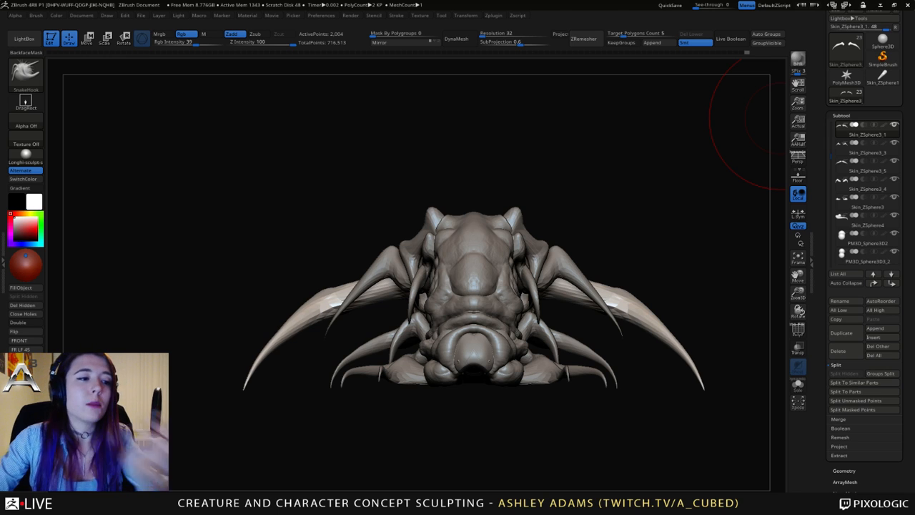
mouse_move(747, 123)
mouse_down()
mouse_move(636, 264)
mouse_move(632, 303)
mouse_move(591, 271)
mouse_move(607, 284)
mouse_move(600, 372)
mouse_move(644, 315)
mouse_move(630, 250)
mouse_move(623, 286)
mouse_move(633, 308)
mouse_move(698, 228)
mouse_move(572, 284)
mouse_move(570, 298)
mouse_move(567, 286)
mouse_up()
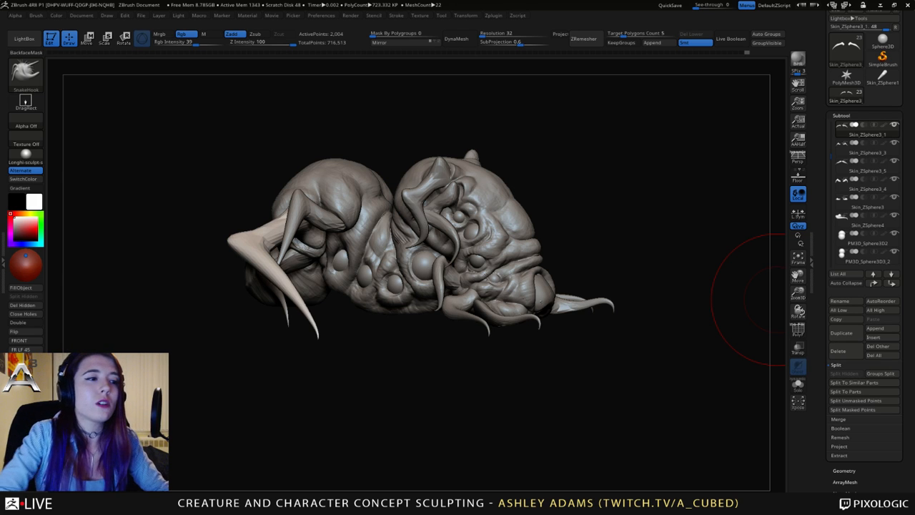
drag(905, 143, 905, 200)
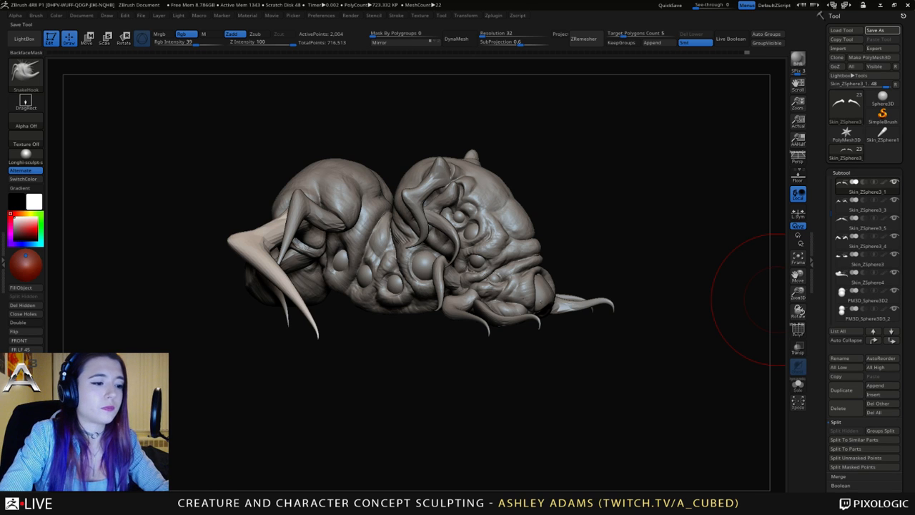
click(874, 30)
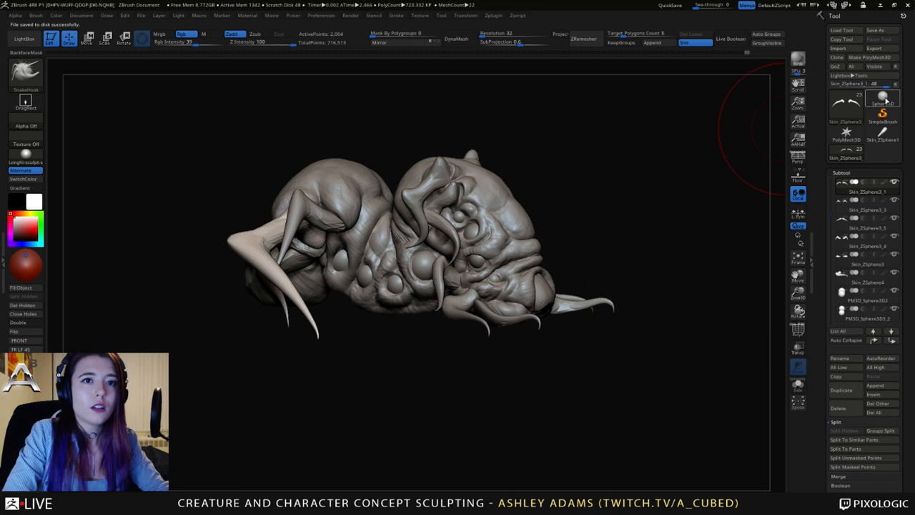
Switch to the Sphere3D primitive and convert it to a PolyMesh3D for sculpting.
click(884, 98)
click(463, 252)
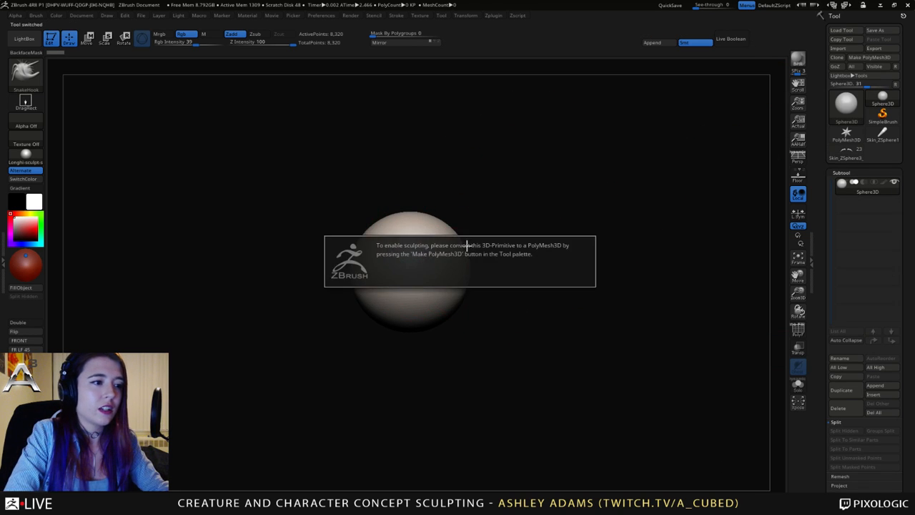
click(869, 58)
ctrl+right_drag(467, 188, 530, 247)
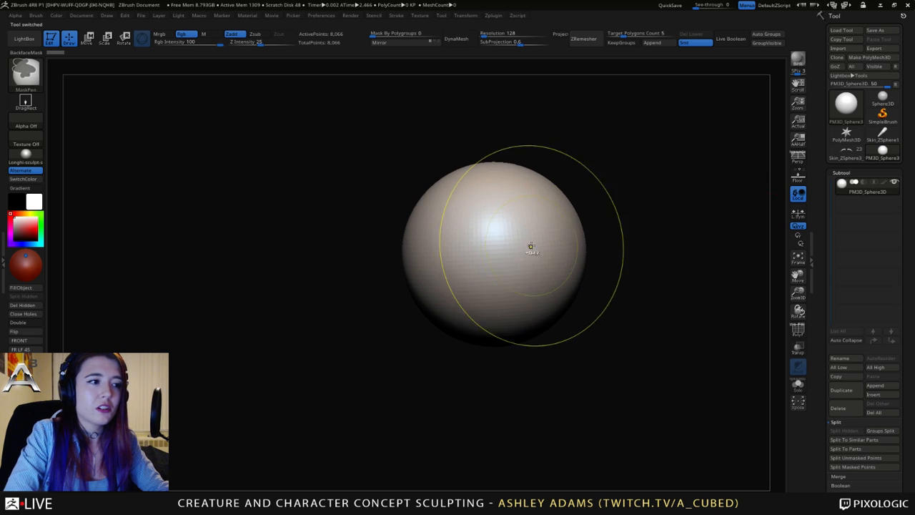
Pull a broad lobe out of the upper right side of the sphere with the SnakeHook brush.
key(b)
key(s)
key(h)
alt+right_drag(562, 215, 542, 249)
drag(541, 249, 572, 179)
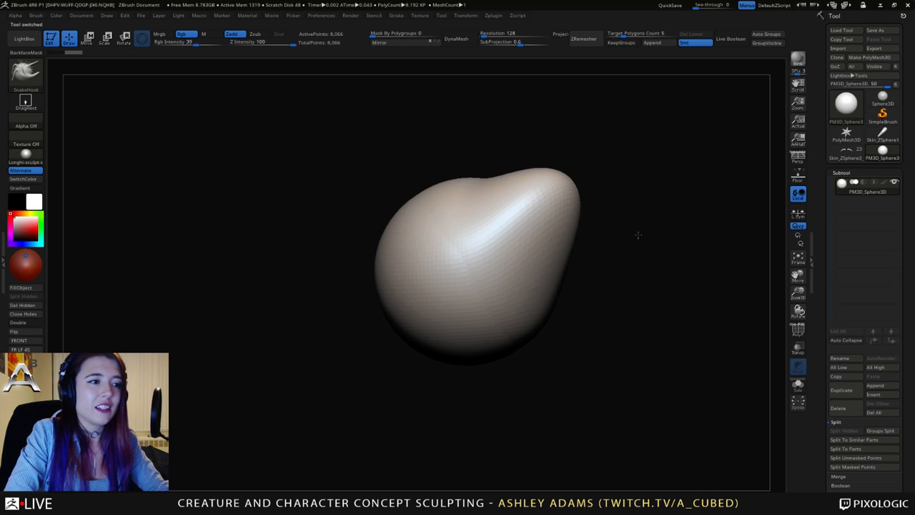
mouse_move(639, 234)
mouse_down()
mouse_move(546, 313)
mouse_move(480, 310)
mouse_move(530, 246)
mouse_move(512, 280)
mouse_up()
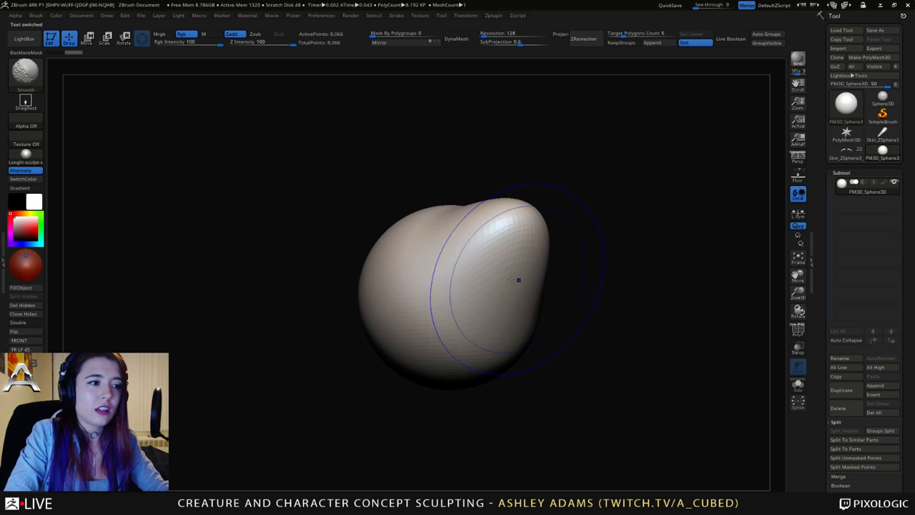
right_drag(443, 255, 521, 241)
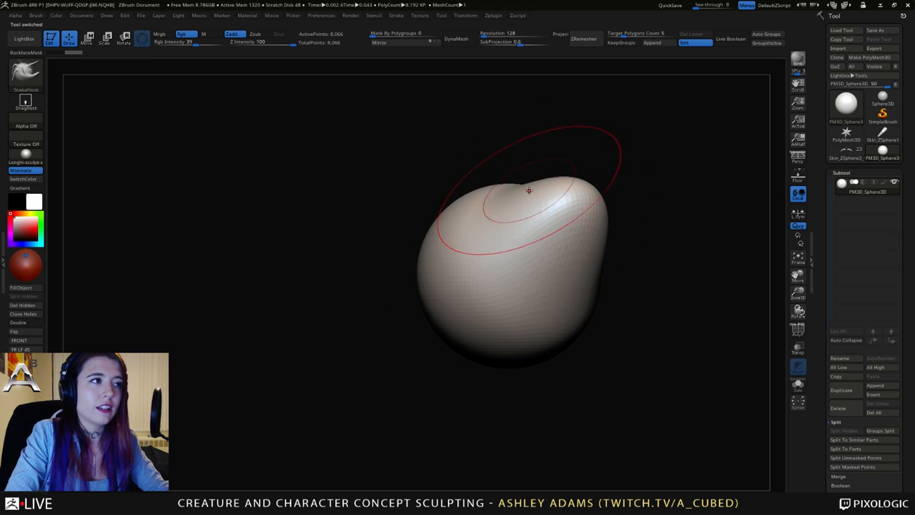
Apply Mirror And Weld to the lobed sphere and smooth the crease along its centre.
scroll(853, 183, down, 5)
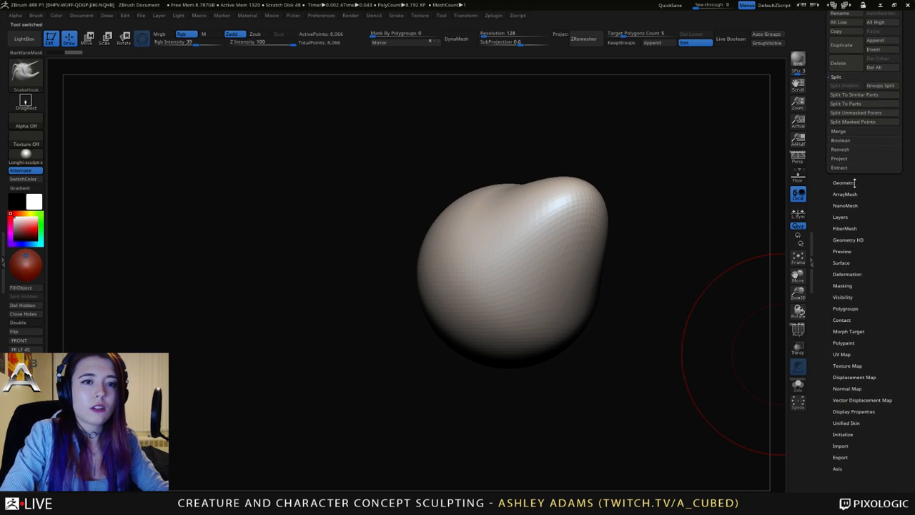
click(853, 183)
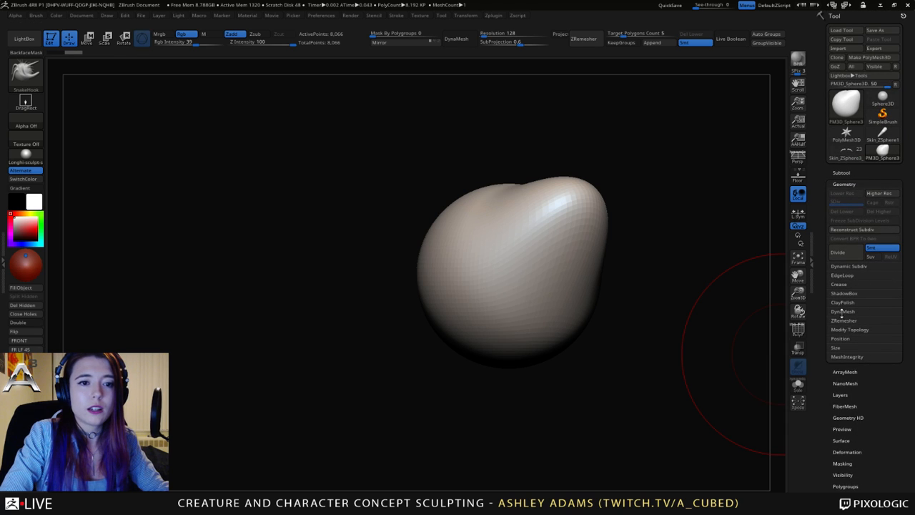
click(849, 330)
scroll(851, 326, down, 1)
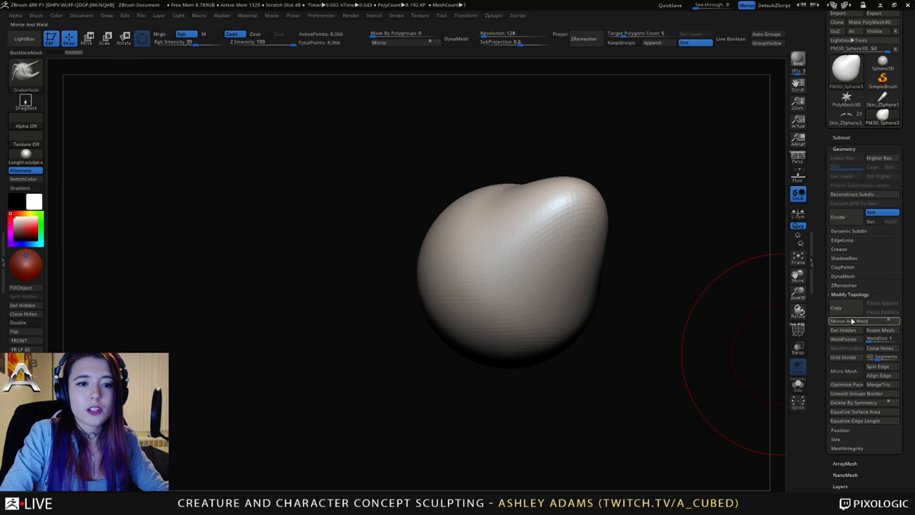
click(852, 321)
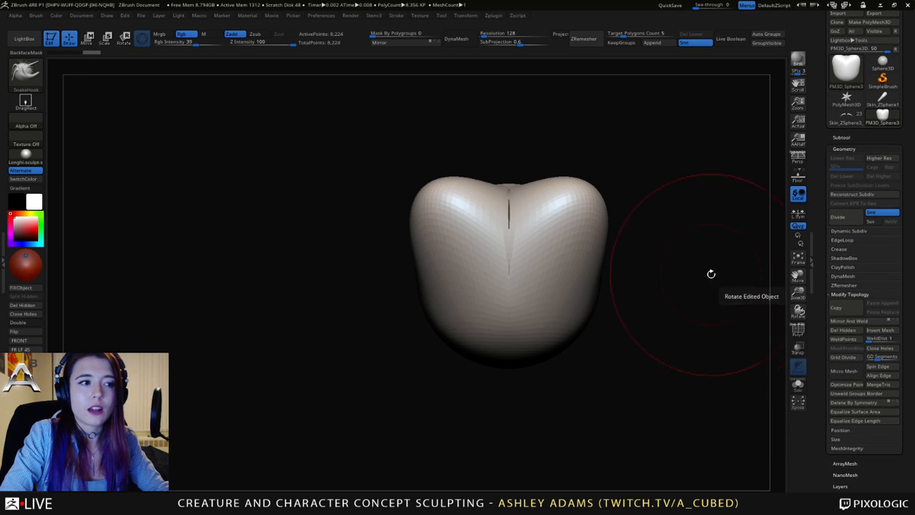
mouse_move(711, 274)
mouse_down()
mouse_move(555, 321)
mouse_move(524, 191)
mouse_move(520, 214)
mouse_up()
mouse_move(568, 261)
right_down()
mouse_move(598, 255)
mouse_move(547, 275)
mouse_move(577, 235)
right_up()
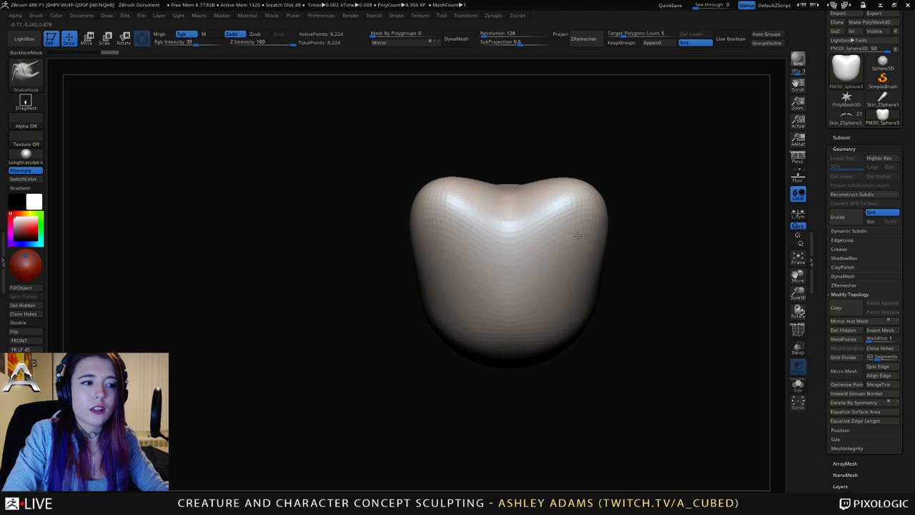
Undo the smoothing, the Mirror And Weld and the lobe, back to the plain sphere.
key(ctrl+z)
key(ctrl+z)
key(ctrl+z)
key(ctrl+z)
key(ctrl+z)
key(ctrl+z)
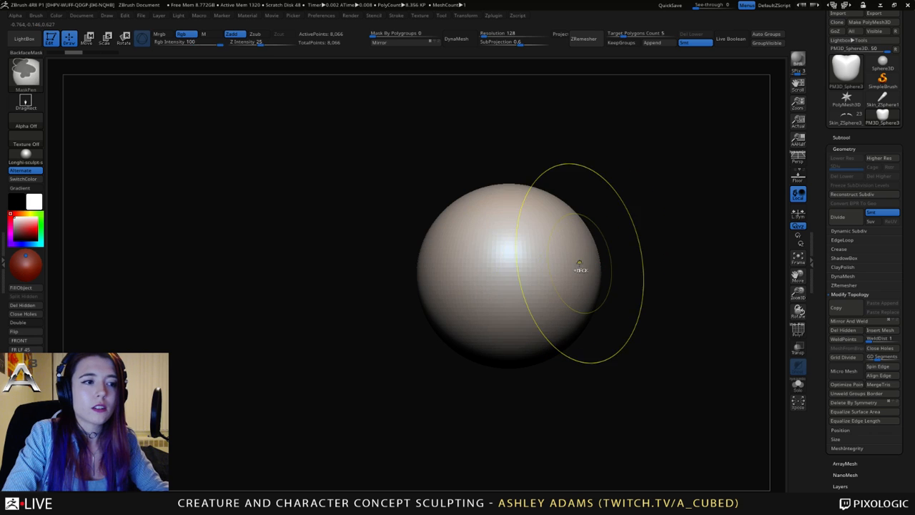
Pull a thin horn out of the sphere's upper right side with a smaller SnakeHook brush and apply Mirror And Weld.
alt+right_drag(595, 231, 564, 253)
key(space)
mouse_move(550, 269)
mouse_down()
mouse_move(530, 270)
mouse_move(590, 233)
mouse_up()
click(868, 324)
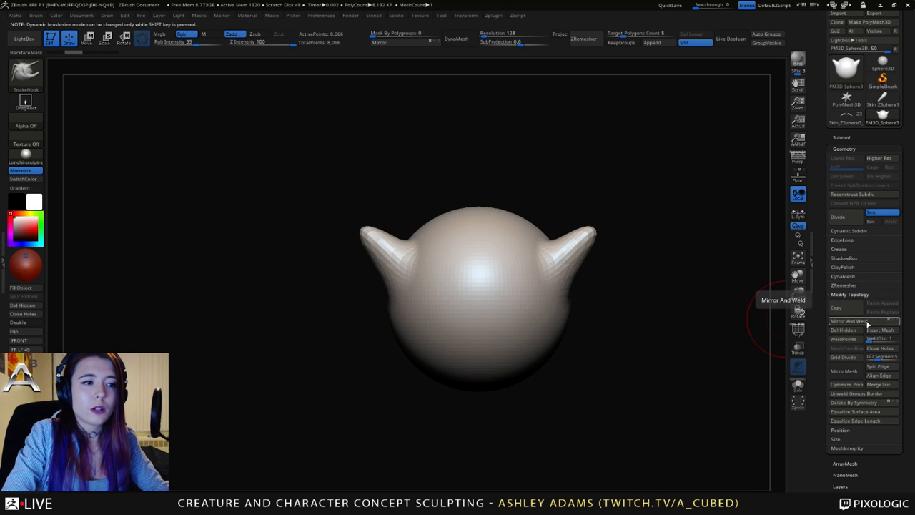
Undo the Mirror And Weld and the horn on the sphere's right side.
key(ctrl+z)
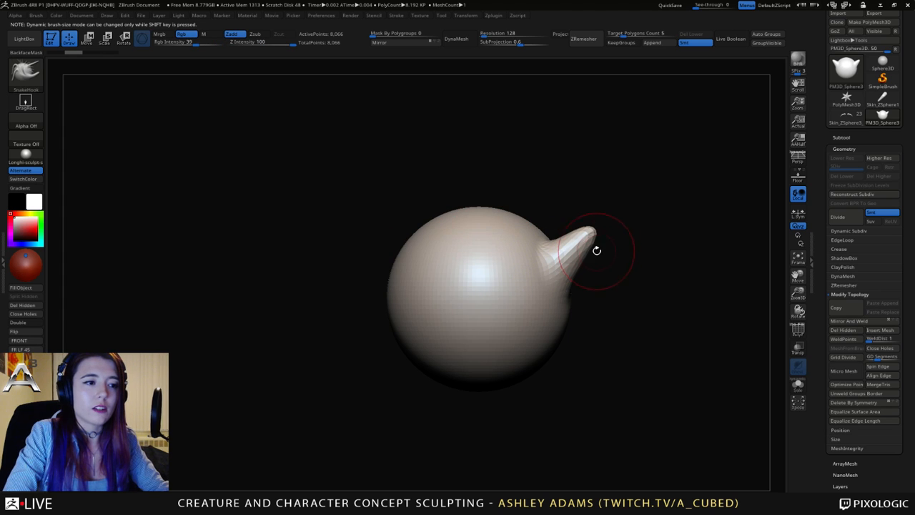
key(ctrl)
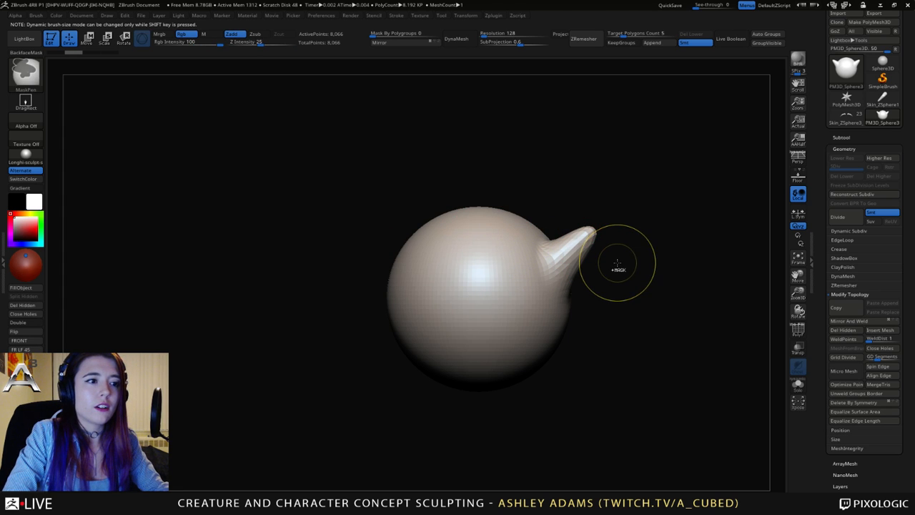
key(ctrl+z)
Pull a thin horn out of the sphere's upper left side with the SnakeHook brush.
drag(412, 274, 356, 208)
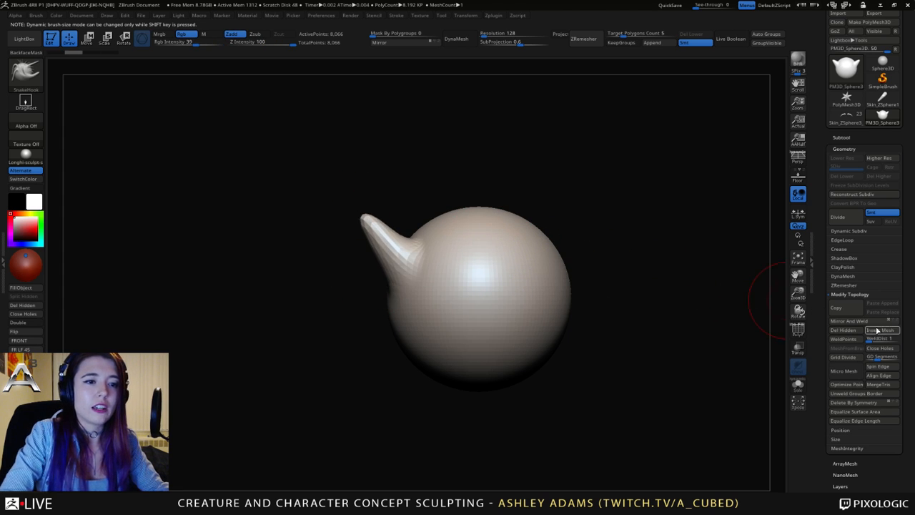
key(ctrl+z)
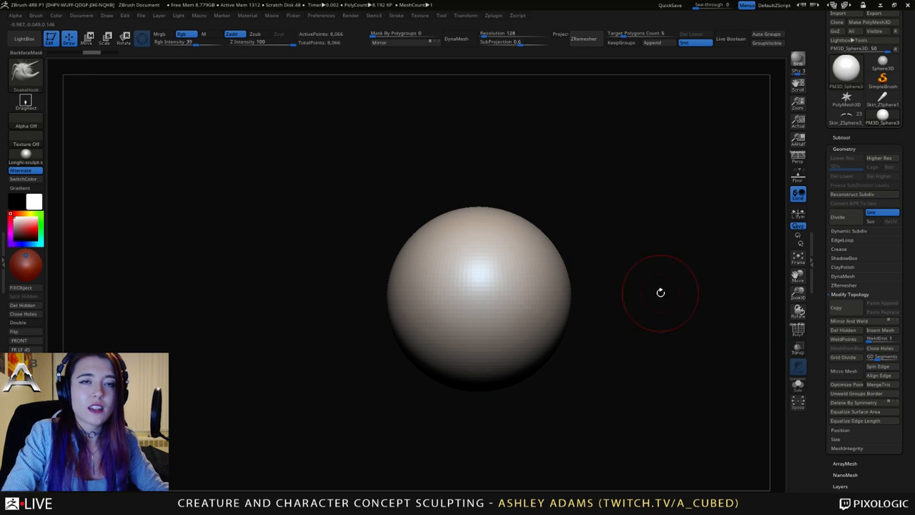
key(ctrl)
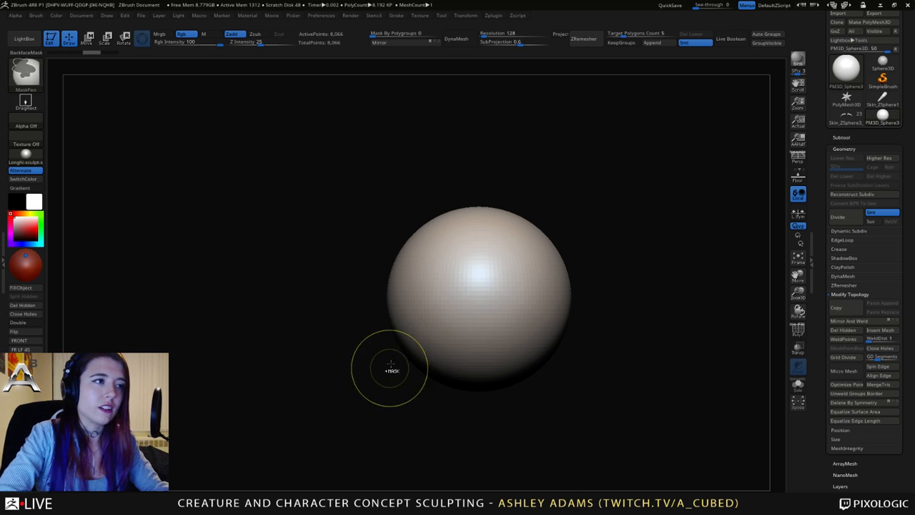
key(ctrl+shift+z)
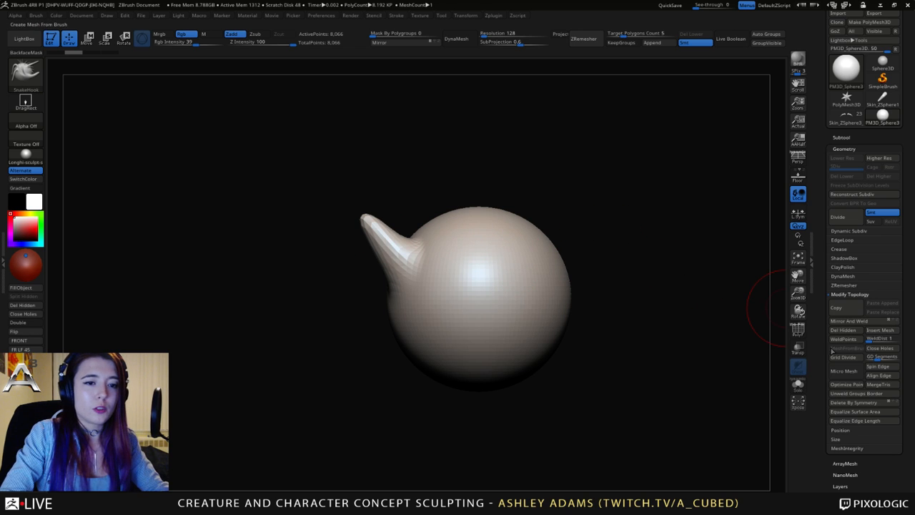
Flip the horned sphere to the opposite side with the Deformation Mirror command.
scroll(832, 351, down, 10)
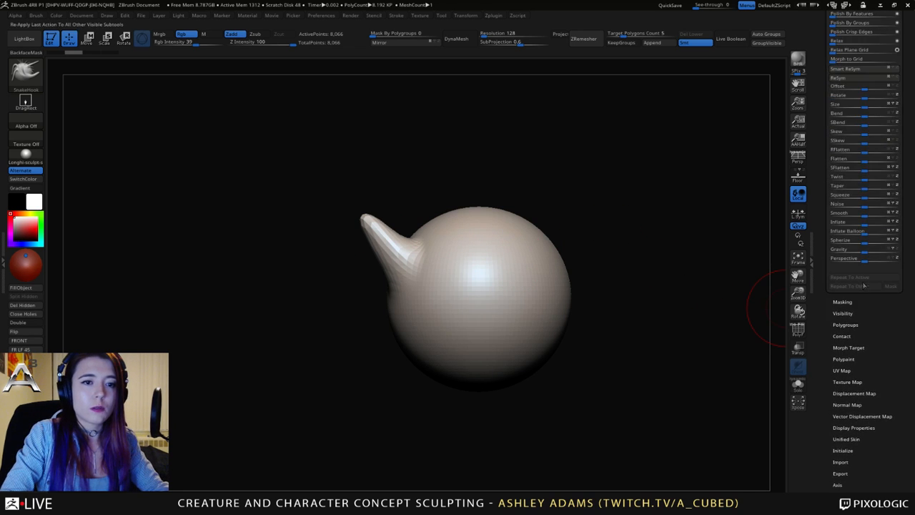
scroll(864, 285, up, 5)
click(847, 208)
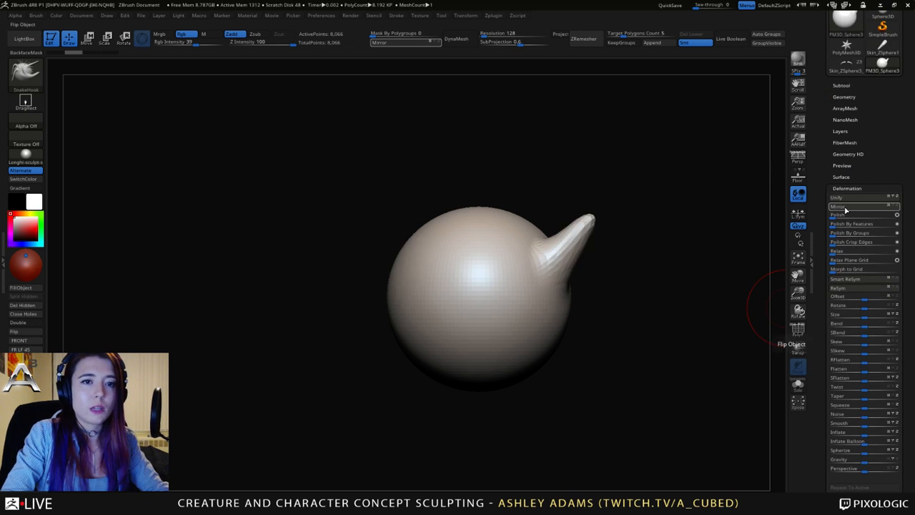
Apply Mirror And Weld to the flipped sphere to duplicate its horn onto the opposite side.
click(844, 96)
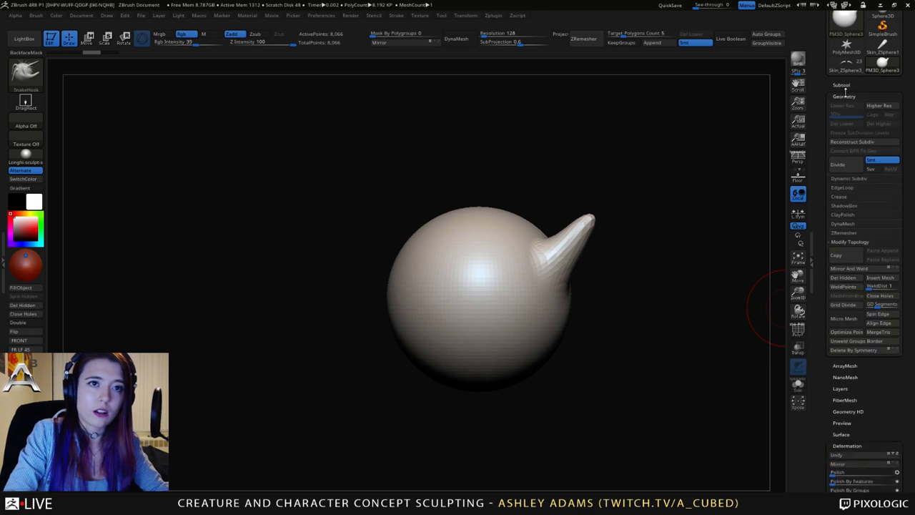
click(852, 269)
drag(615, 376, 589, 213)
click(842, 85)
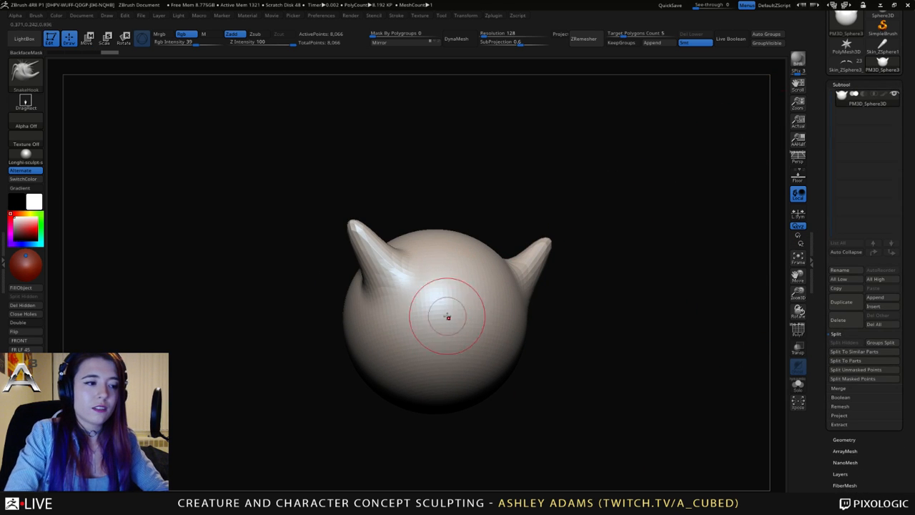
Carve slanted eyes and a wide grin into the horned sphere with the DamStandard brush.
key(b)
key(d)
key(s)
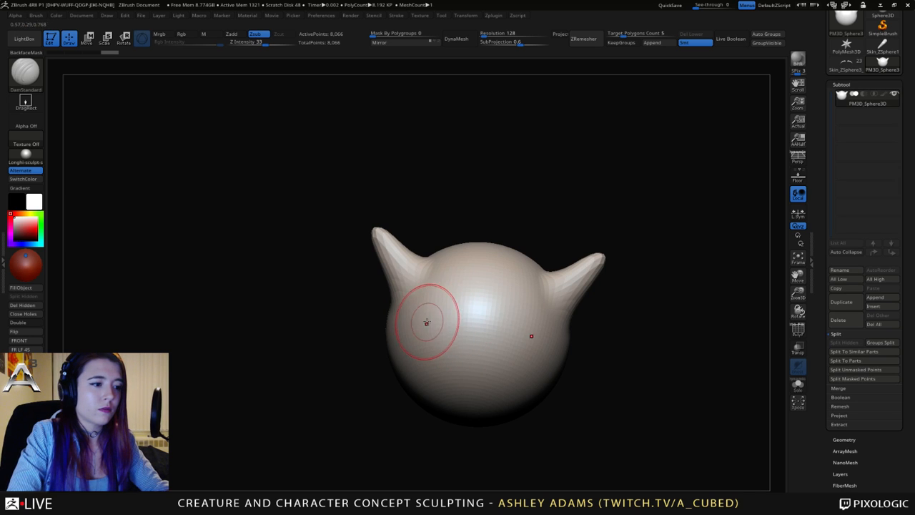
drag(426, 324, 465, 320)
mouse_move(409, 364)
mouse_down()
mouse_move(423, 390)
mouse_move(598, 374)
mouse_move(769, 190)
mouse_up()
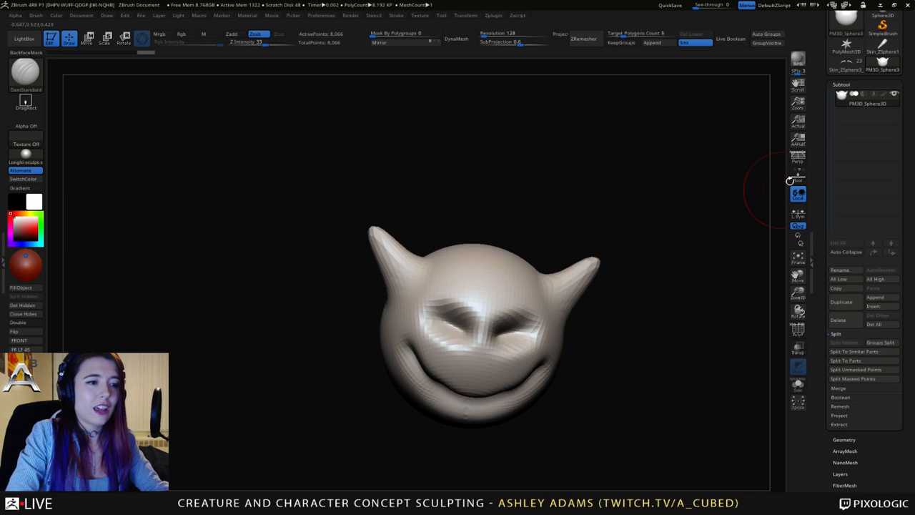
Delete all subtools of the demo sphere and switch back to the insect-like creature.
click(875, 325)
click(771, 343)
click(883, 45)
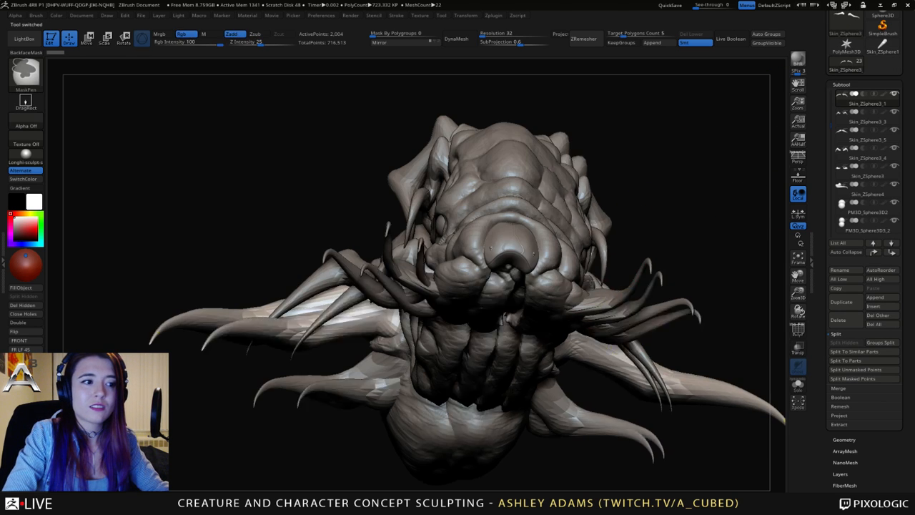
drag(457, 286, 624, 321)
key(b)
key(d)
key(s)
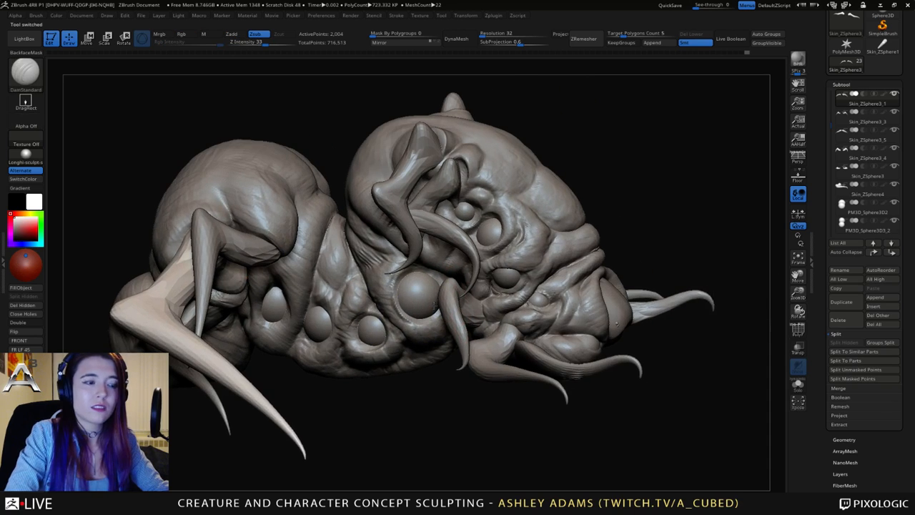
alt+drag(778, 294, 766, 294)
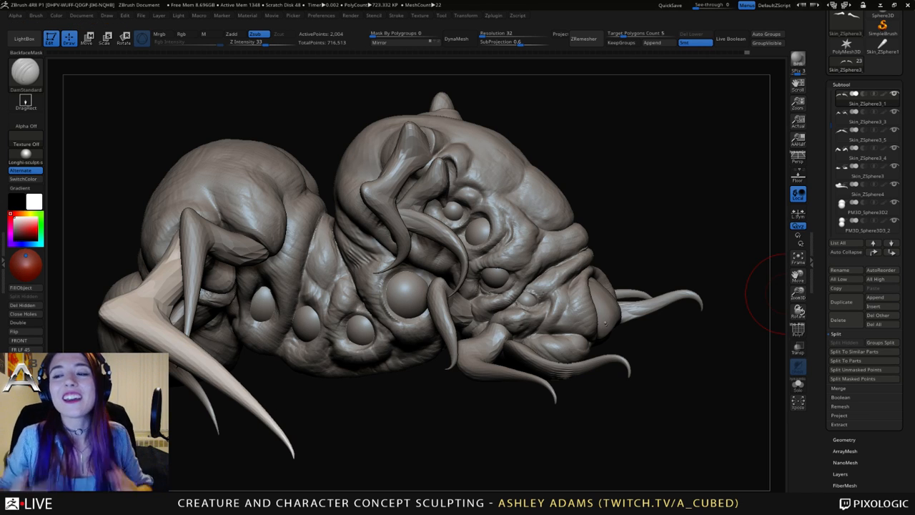
mouse_move(605, 323)
mouse_down()
mouse_move(501, 236)
mouse_move(415, 185)
mouse_up()
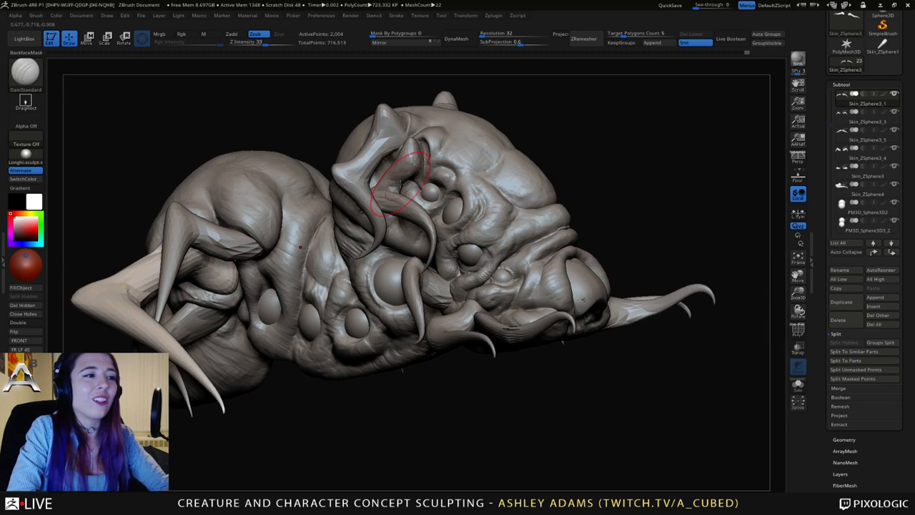
Select the Skin_ZSphere2 limb beside the upper eyes and switch to the SnakeHook brush.
alt+click(418, 185)
alt+click(415, 200)
key(b)
key(s)
key(h)
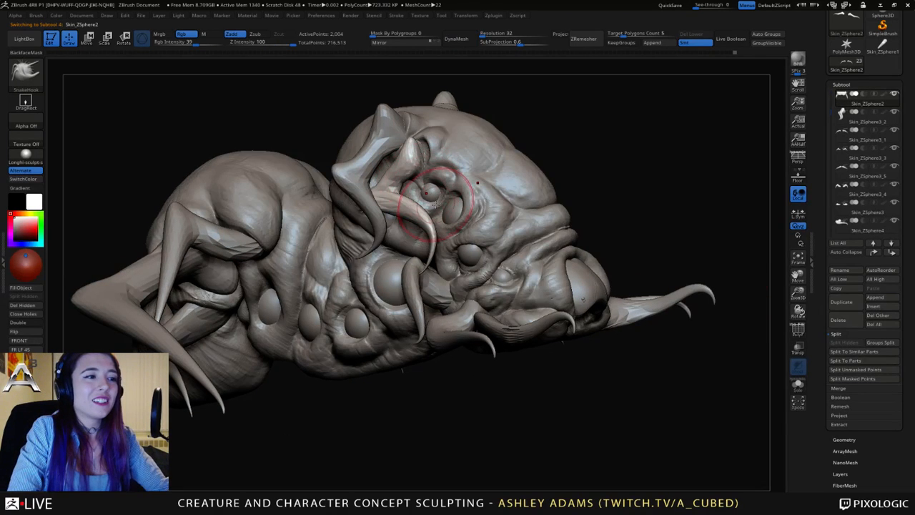
drag(547, 136, 427, 194)
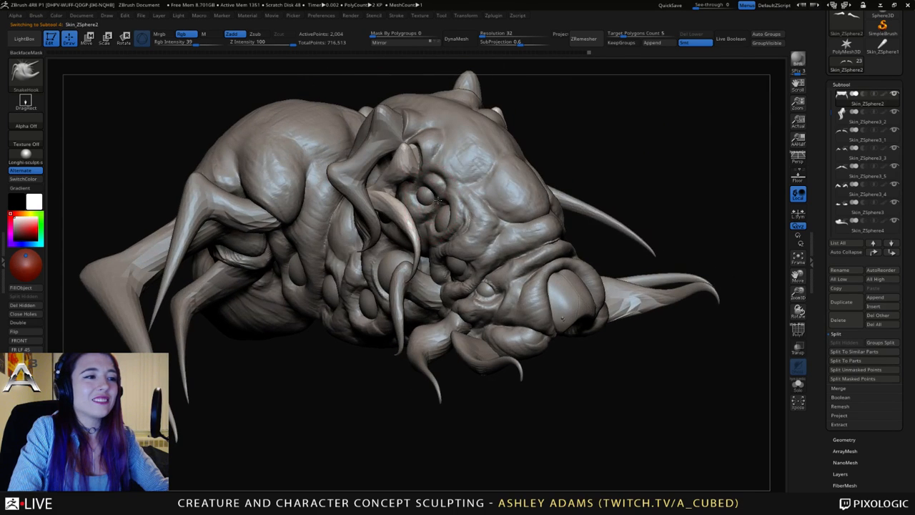
Select the creature's body and build up the skin around the upper face eyes with a smaller ClayBuildup brush.
right_drag(435, 198, 425, 182)
alt+click(426, 179)
key(b)
key(c)
key(b)
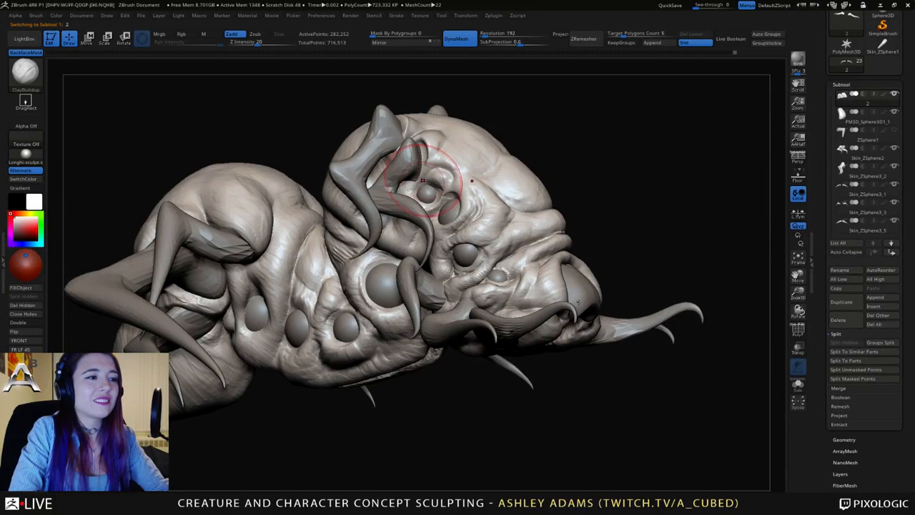
key(space)
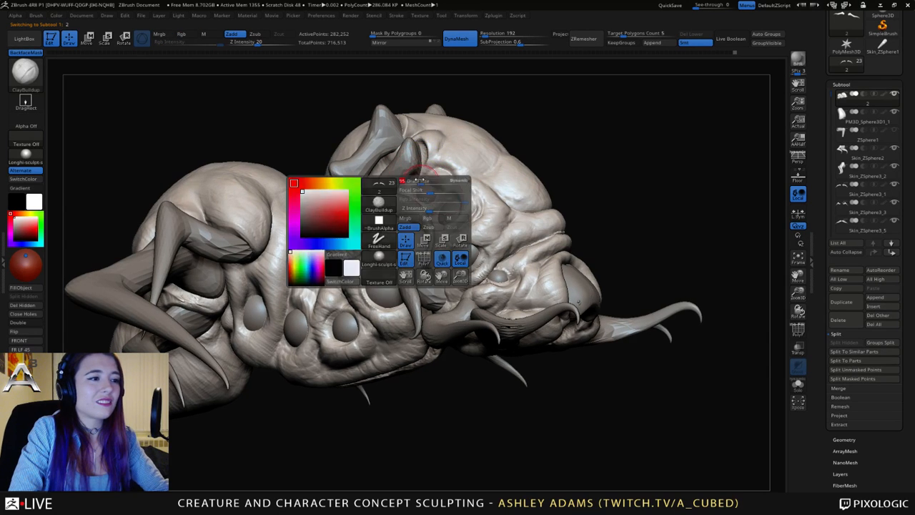
drag(428, 189, 419, 189)
right_drag(420, 179, 418, 187)
key(ctrl)
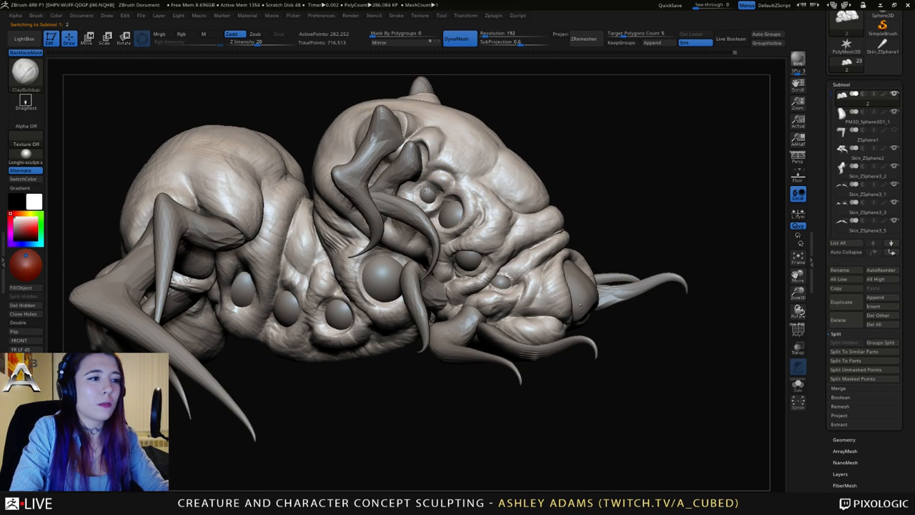
drag(427, 193, 428, 196)
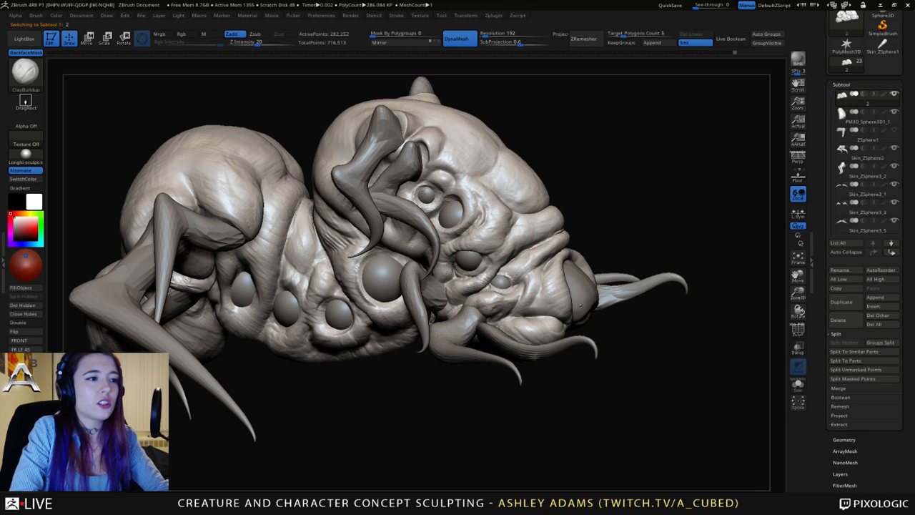
mouse_move(427, 191)
right_down()
mouse_move(436, 172)
mouse_move(409, 188)
mouse_move(459, 207)
right_up()
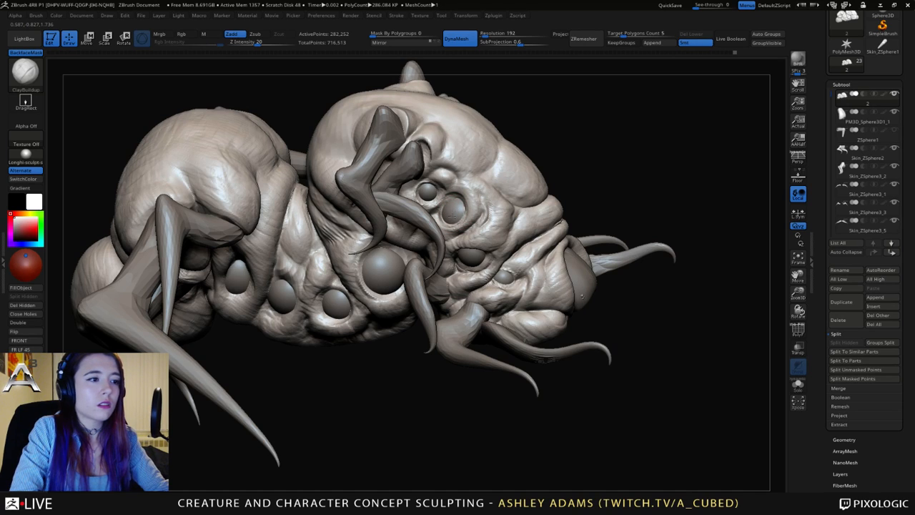
Build up a rim around the eye behind the curved head limbs with the ClayBuildup brush.
mouse_move(462, 209)
right_down()
mouse_move(526, 261)
mouse_move(472, 243)
mouse_move(498, 245)
mouse_move(488, 241)
mouse_move(370, 220)
right_up()
drag(371, 220, 367, 217)
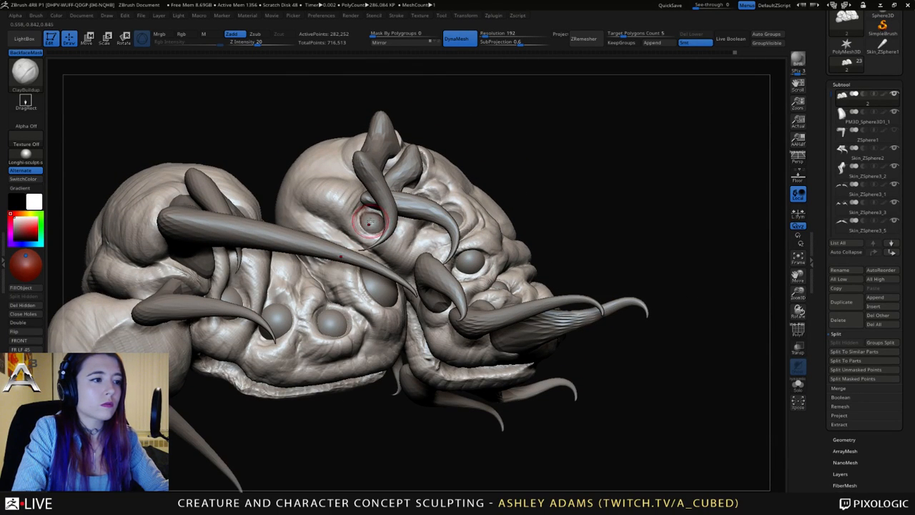
mouse_move(367, 217)
right_down()
mouse_move(348, 272)
mouse_move(385, 306)
right_up()
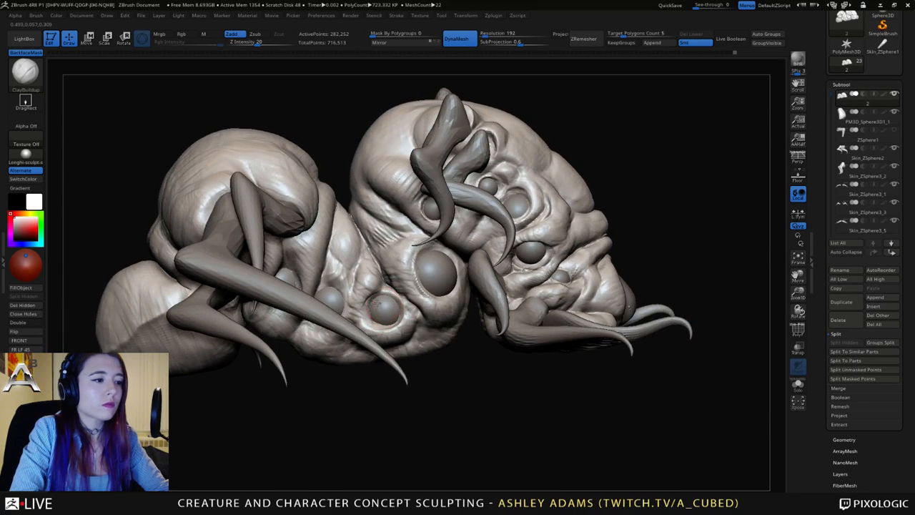
Build up raised rims around the row of eyes along the side of the body with ClayBuildup.
drag(389, 311, 385, 313)
mouse_move(367, 297)
right_down()
mouse_move(329, 285)
mouse_move(329, 293)
right_up()
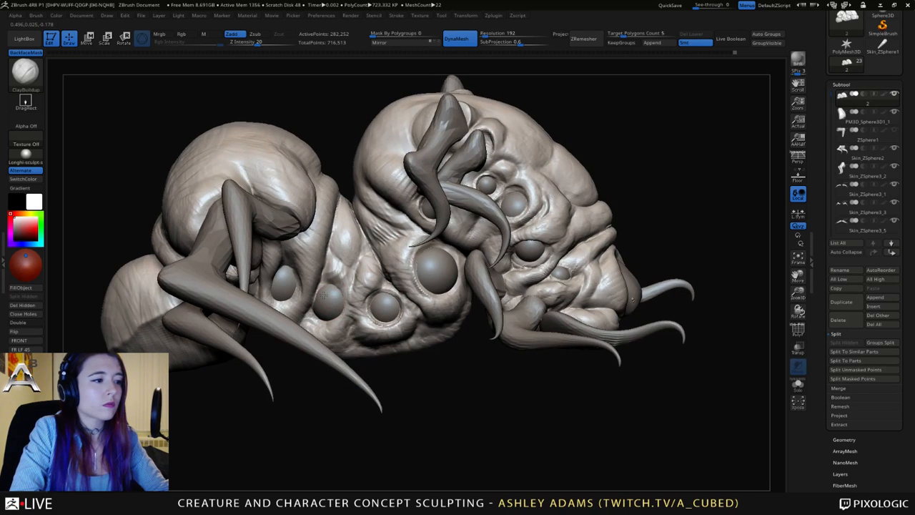
mouse_move(332, 294)
alt+mouse_down()
mouse_move(330, 312)
mouse_move(321, 299)
alt+mouse_up()
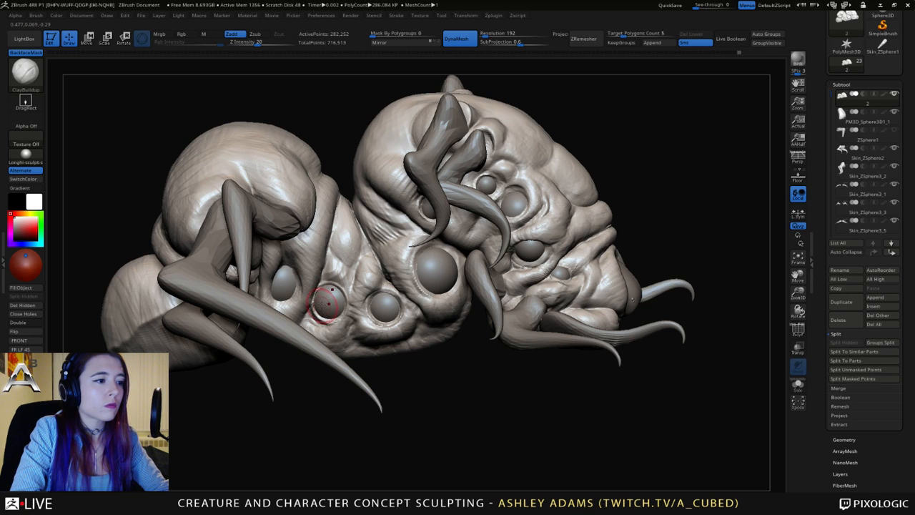
alt+right_drag(297, 291, 344, 269)
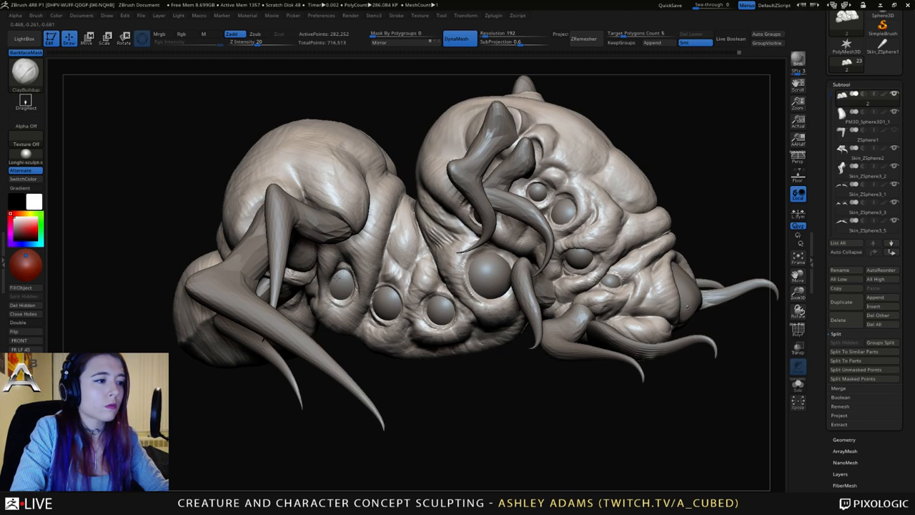
mouse_move(353, 305)
right_down()
mouse_move(351, 241)
mouse_move(381, 272)
mouse_move(388, 219)
mouse_move(374, 241)
mouse_move(419, 308)
mouse_move(412, 296)
right_up()
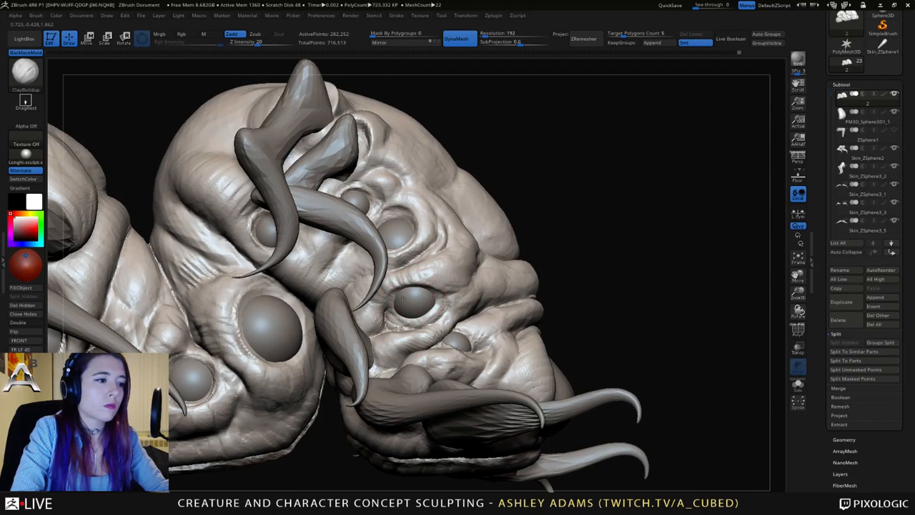
Add clay around the lower face eye to form its eyelids.
mouse_move(409, 294)
mouse_down()
mouse_move(418, 304)
mouse_move(429, 297)
mouse_up()
mouse_move(429, 298)
ctrl+right_down()
mouse_move(436, 283)
mouse_move(452, 299)
mouse_move(453, 262)
mouse_move(352, 235)
ctrl+right_up()
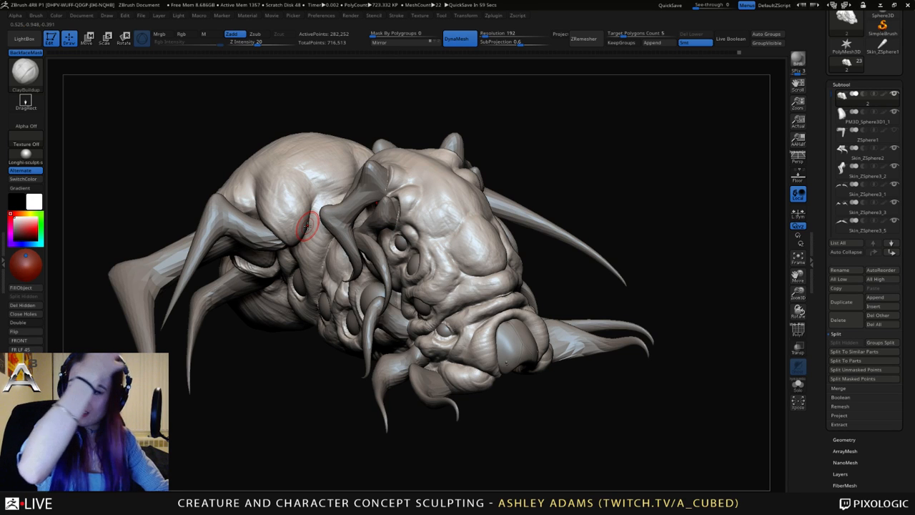
right_drag(306, 226, 269, 250)
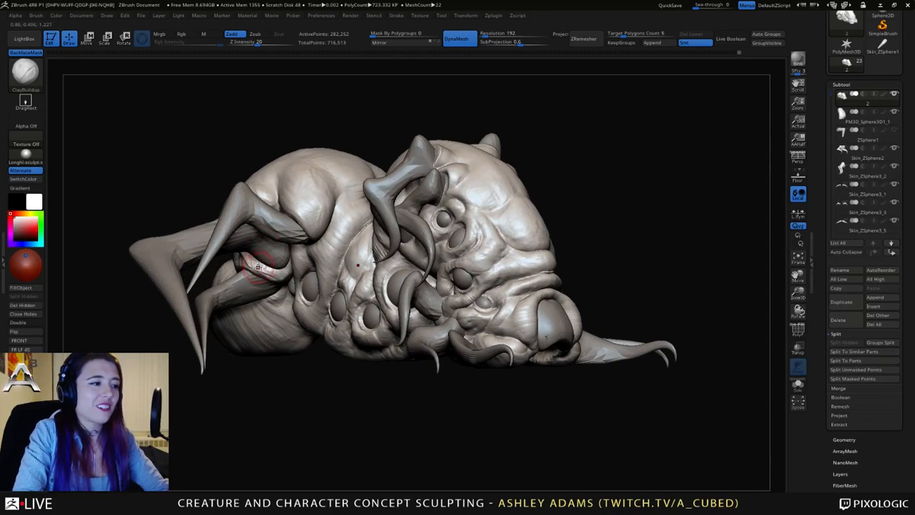
Carve creases into the skin around the hind leg sockets with the DamStandard brush and smooth the folds beside them.
key(b)
key(d)
key(s)
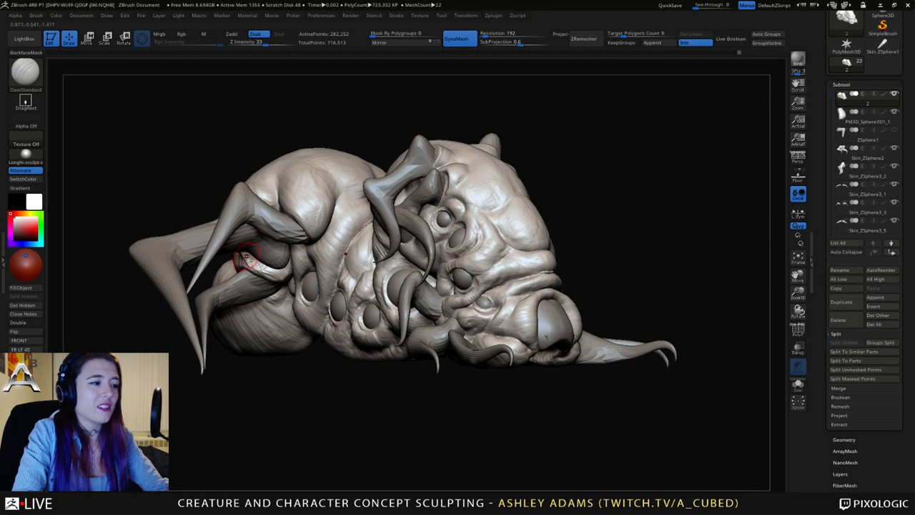
mouse_move(240, 250)
right_down()
mouse_move(220, 265)
mouse_move(279, 287)
mouse_move(249, 279)
mouse_move(164, 302)
right_up()
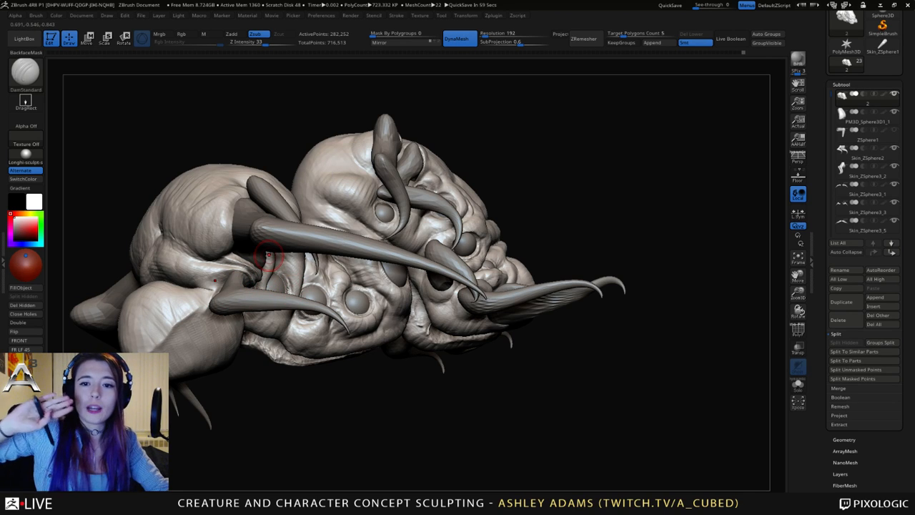
right_drag(269, 256, 283, 271)
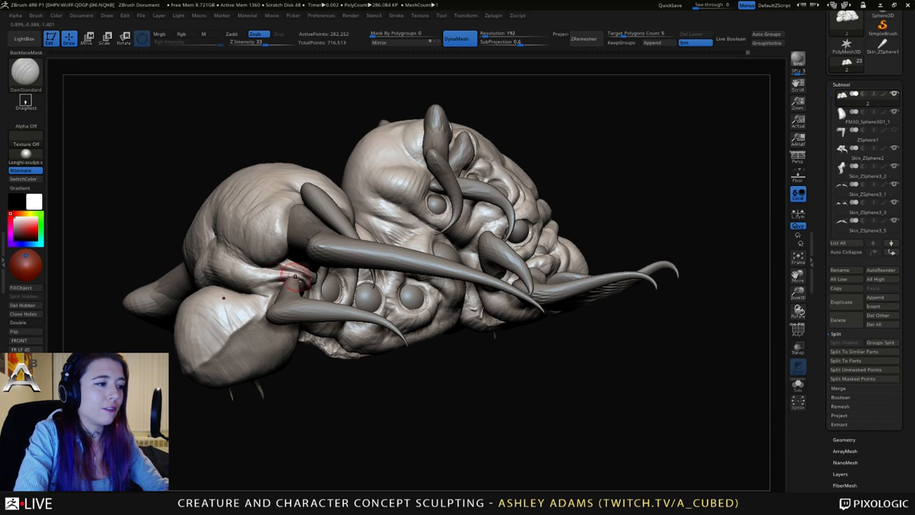
shift+drag(265, 276, 250, 276)
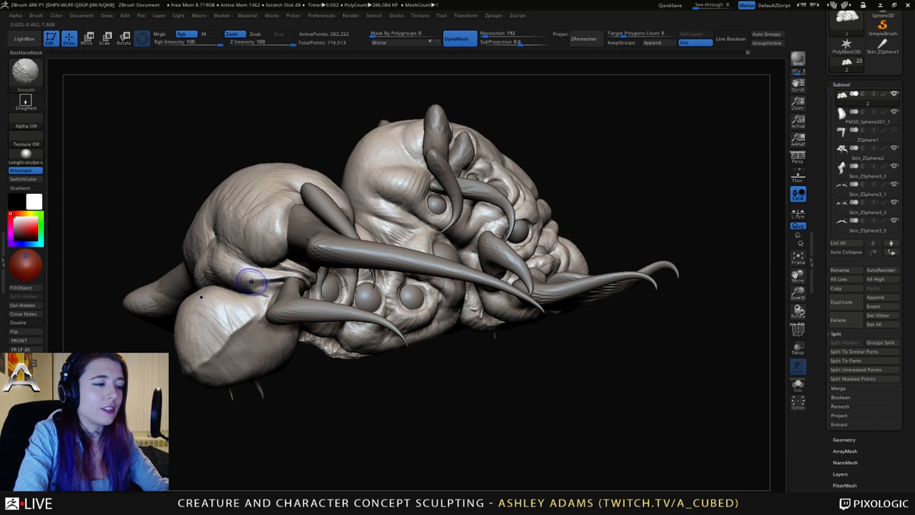
Build up the skin beside the large eye behind the head with the ClayBuildup brush.
mouse_move(250, 276)
right_down()
mouse_move(291, 280)
mouse_move(245, 284)
mouse_move(180, 241)
mouse_move(362, 221)
mouse_move(390, 258)
mouse_move(384, 285)
mouse_move(353, 316)
right_up()
key(b)
key(s)
key(h)
key(b)
key(c)
key(b)
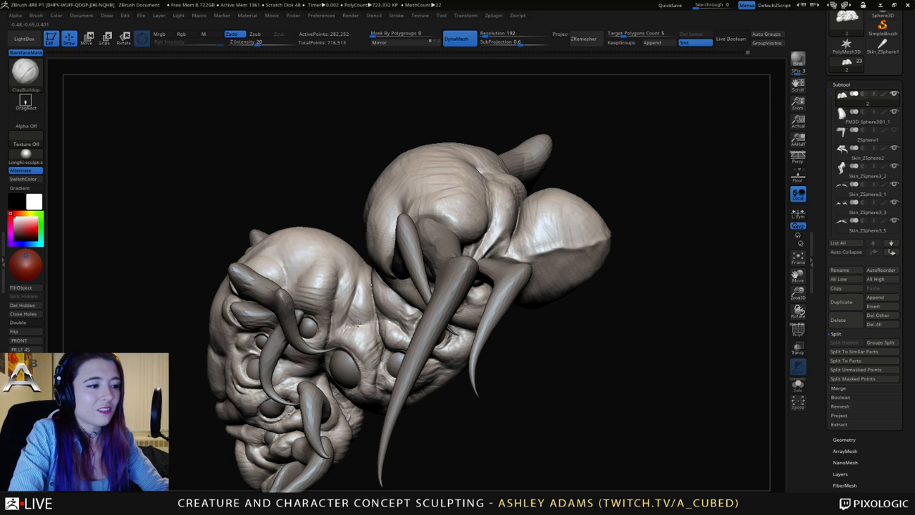
mouse_move(358, 324)
right_down()
mouse_move(424, 343)
mouse_move(359, 329)
right_up()
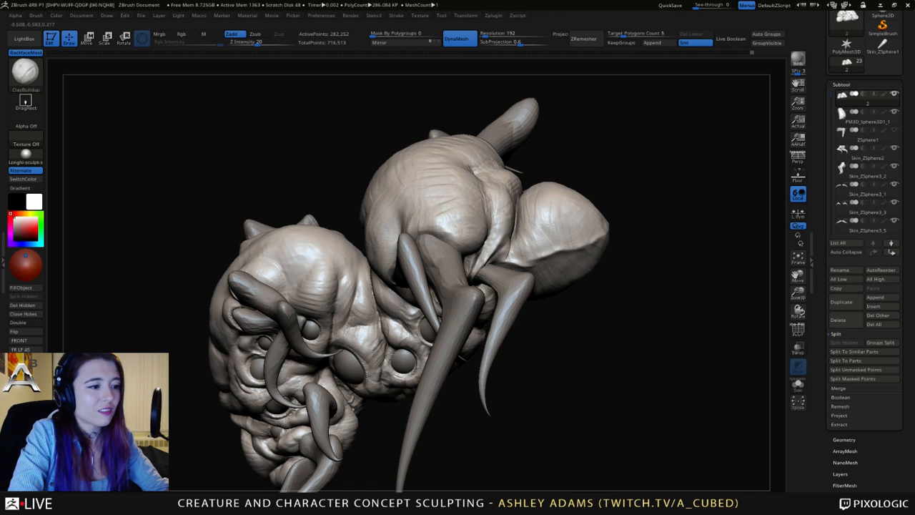
Sharpen the creases around the side eyes and neck folds with the DamStandard brush.
key(b)
key(d)
key(s)
right_drag(378, 327, 412, 340)
right_drag(355, 328, 393, 313)
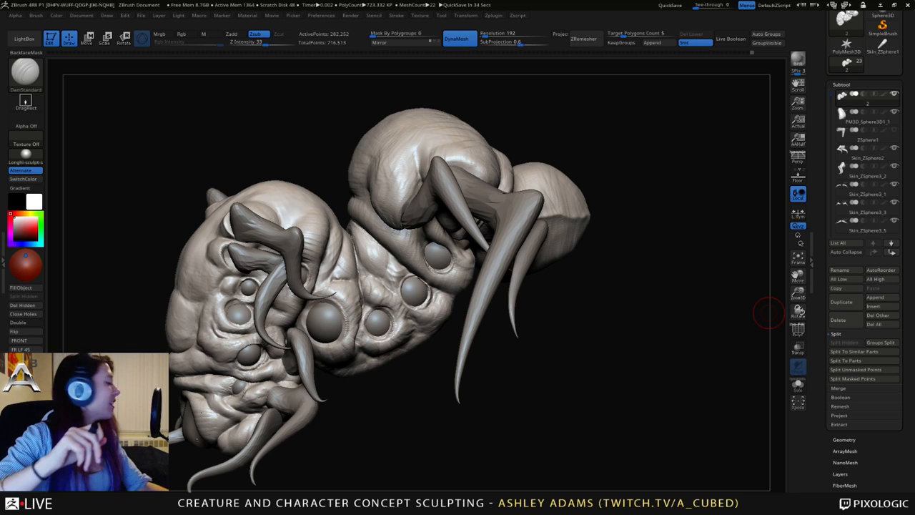
mouse_move(715, 301)
mouse_down()
mouse_move(402, 293)
mouse_move(426, 175)
mouse_move(420, 209)
mouse_up()
key(b)
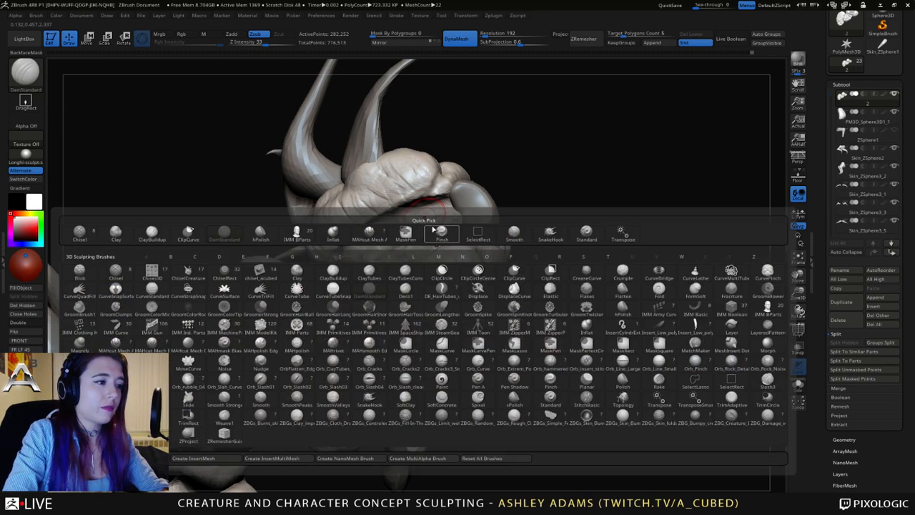
click(421, 211)
key(b)
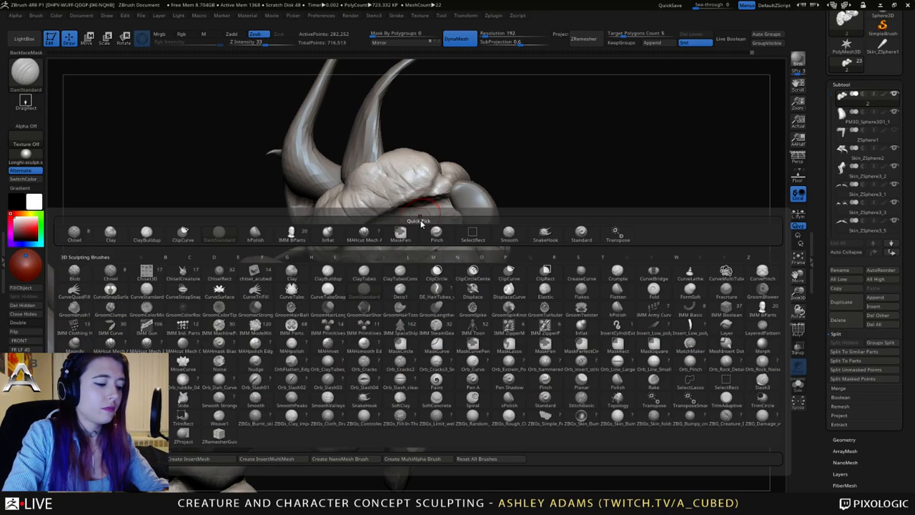
key(i)
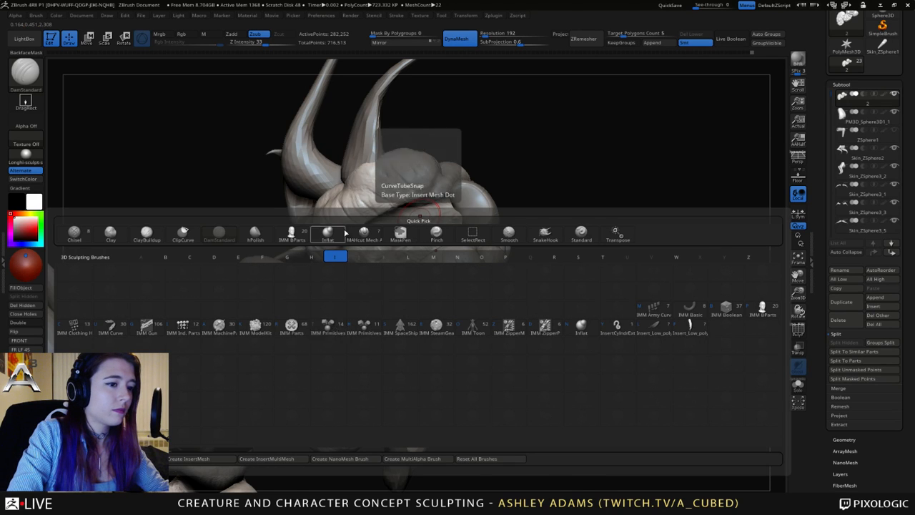
key(Escape)
Choose the chisel_acubed brush for detailing the creature's underside.
key(b)
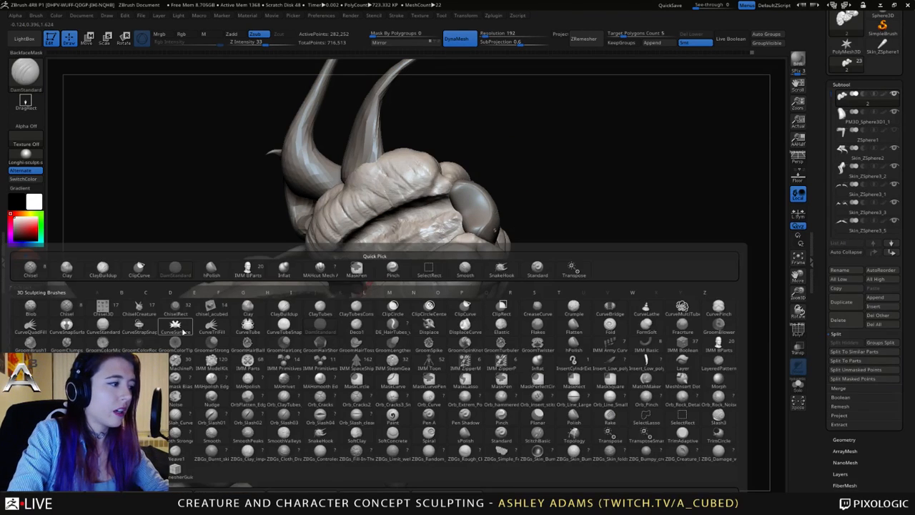
key(c)
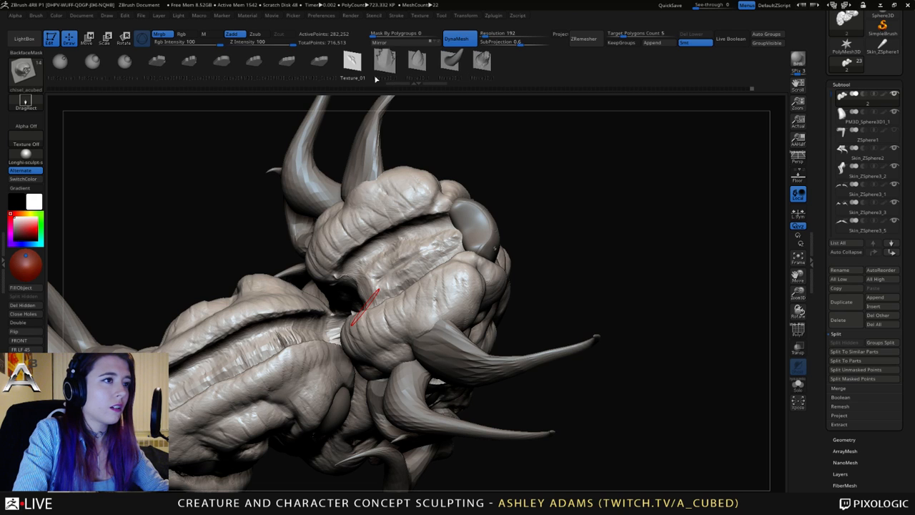
Load the chisel_acubed brush that contains the tooth and claw shapes and choose its Crab claw shape.
click(36, 16)
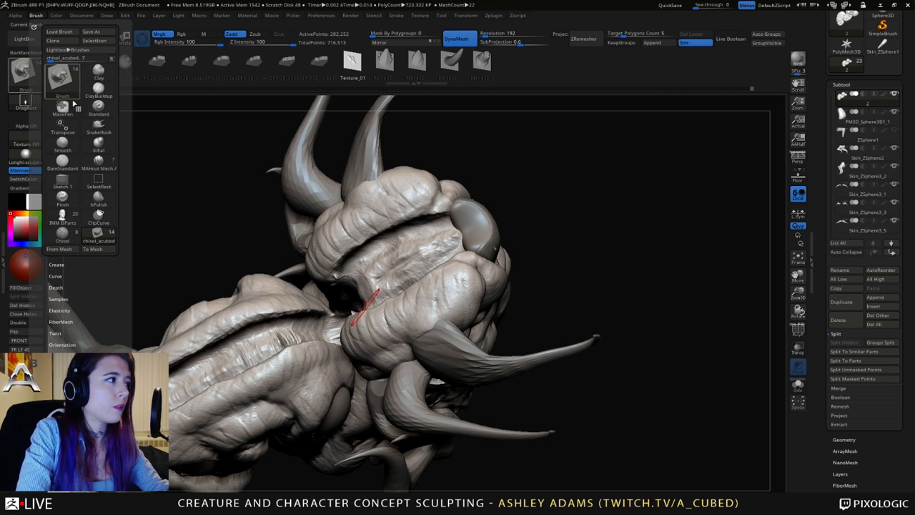
click(71, 32)
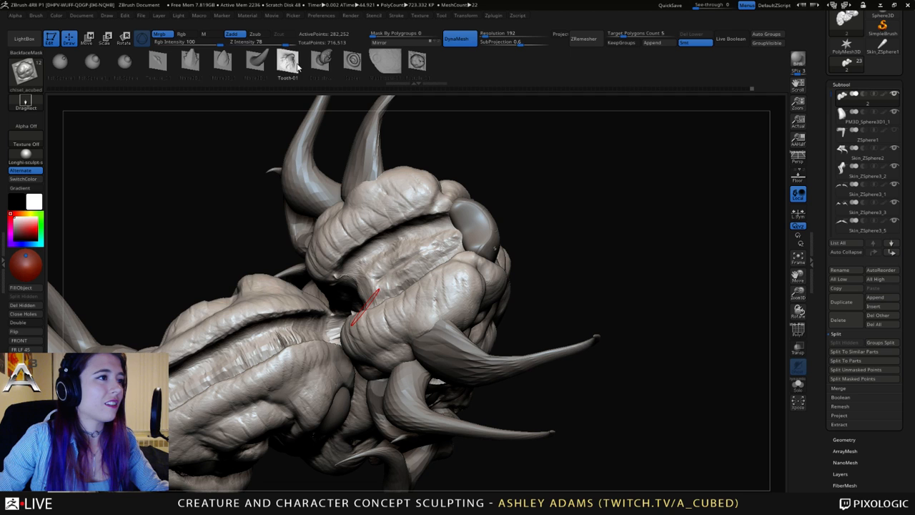
click(321, 61)
Try stamping the Crab claw shape along the lip of the head's underside opening and undo it.
right_drag(490, 210, 487, 286)
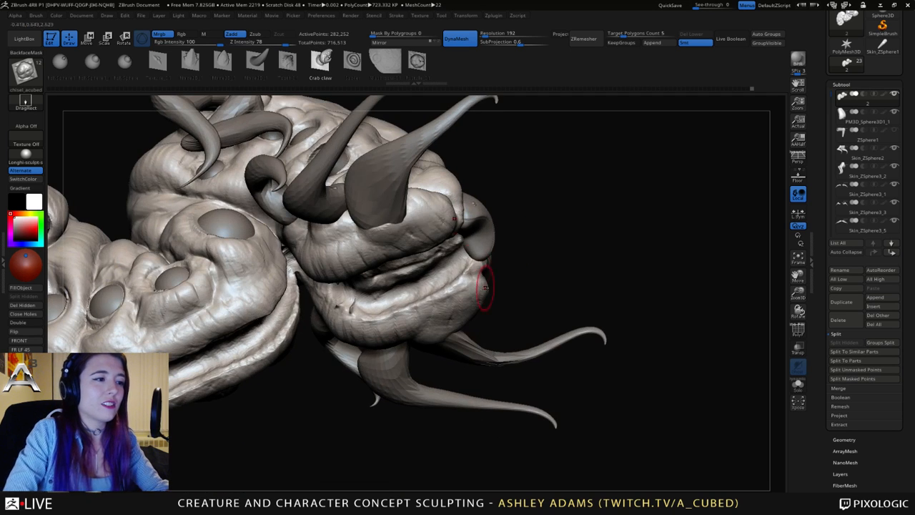
drag(462, 322, 460, 269)
right_drag(565, 268, 484, 242)
key(ctrl+z)
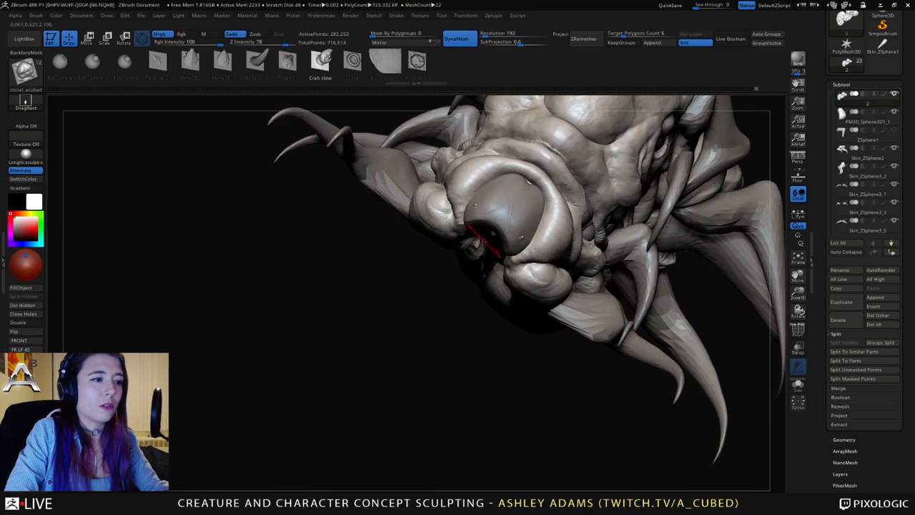
mouse_move(429, 230)
mouse_down()
mouse_move(390, 290)
mouse_move(390, 310)
mouse_up()
mouse_move(389, 310)
ctrl+right_down()
mouse_move(427, 267)
mouse_move(372, 246)
mouse_move(433, 237)
mouse_move(446, 203)
mouse_move(485, 251)
mouse_move(519, 239)
mouse_move(581, 261)
mouse_move(567, 241)
mouse_move(599, 247)
mouse_move(486, 237)
ctrl+right_up()
mouse_move(487, 237)
right_down()
mouse_move(505, 255)
mouse_move(489, 240)
right_up()
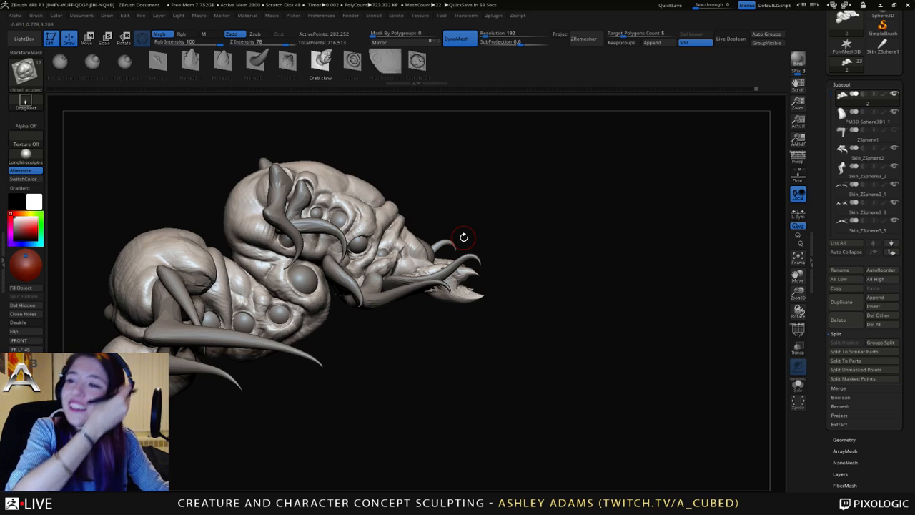
Try Tooth-01 stamps at the front of the head's underside opening, just beneath the big front eye.
mouse_move(463, 237)
right_down()
mouse_move(491, 212)
mouse_move(500, 224)
mouse_move(399, 235)
mouse_move(483, 289)
right_up()
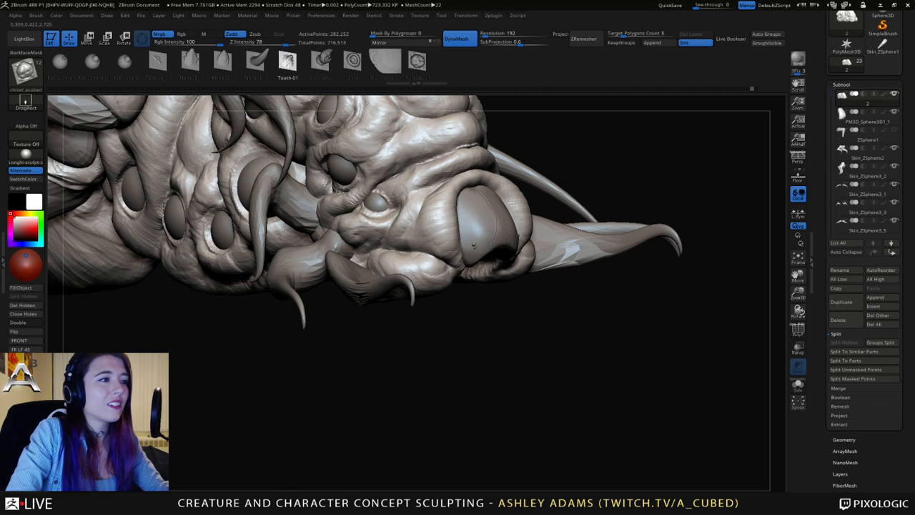
right_drag(474, 245, 462, 309)
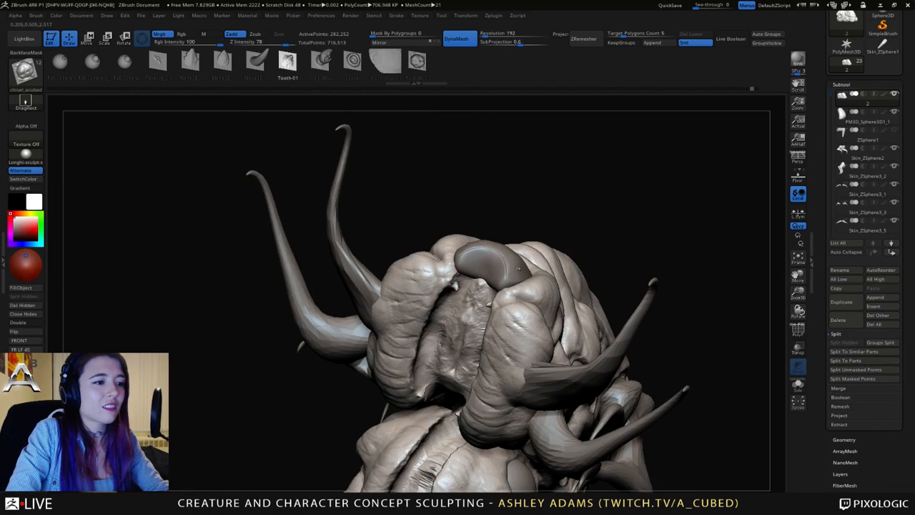
right_drag(518, 269, 485, 209)
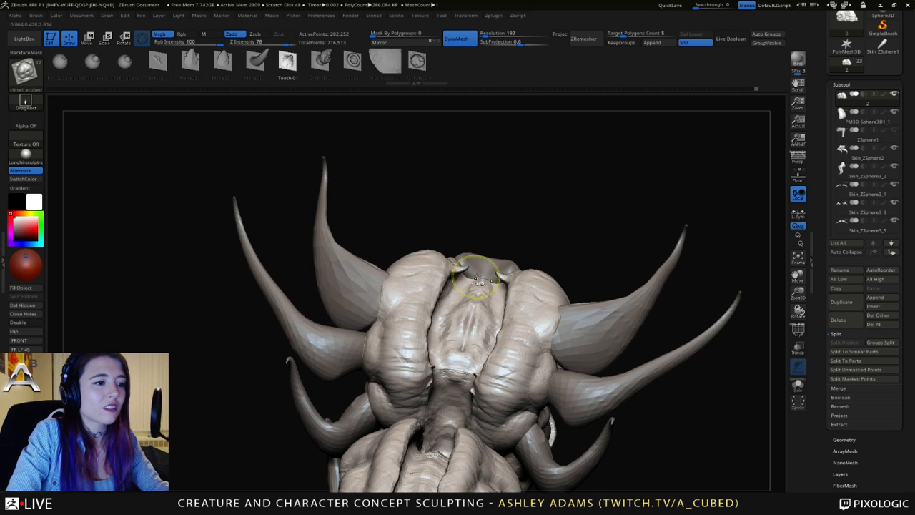
right_drag(477, 282, 477, 331)
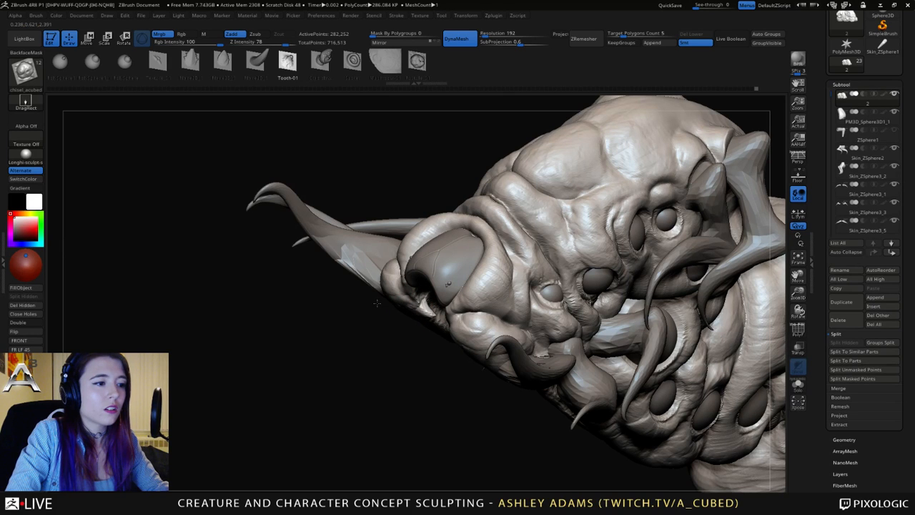
right_drag(386, 305, 471, 313)
right_click(424, 356)
right_drag(423, 356, 458, 325)
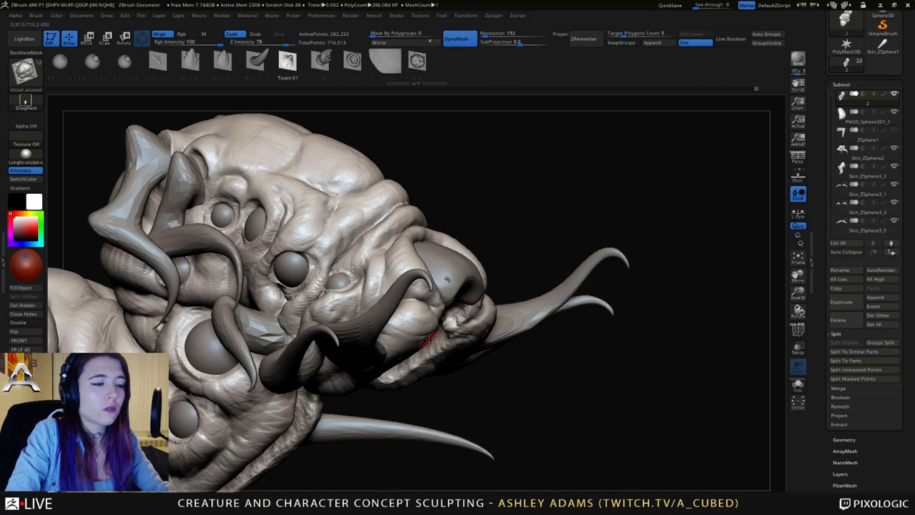
mouse_move(447, 279)
right_down()
mouse_move(462, 294)
mouse_move(429, 245)
right_up()
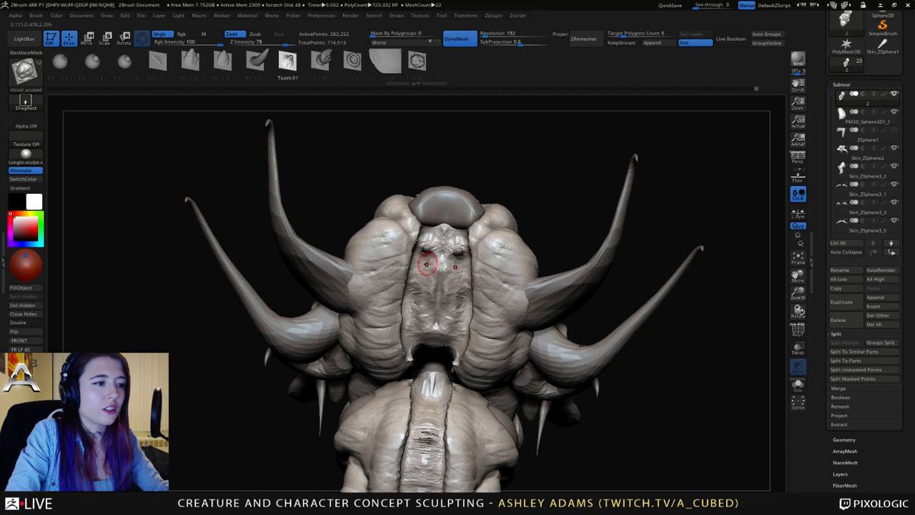
mouse_move(429, 286)
right_down()
mouse_move(457, 236)
mouse_move(421, 304)
mouse_move(472, 337)
mouse_move(459, 354)
mouse_move(402, 293)
mouse_move(409, 178)
mouse_move(423, 284)
mouse_move(405, 246)
mouse_move(424, 338)
right_up()
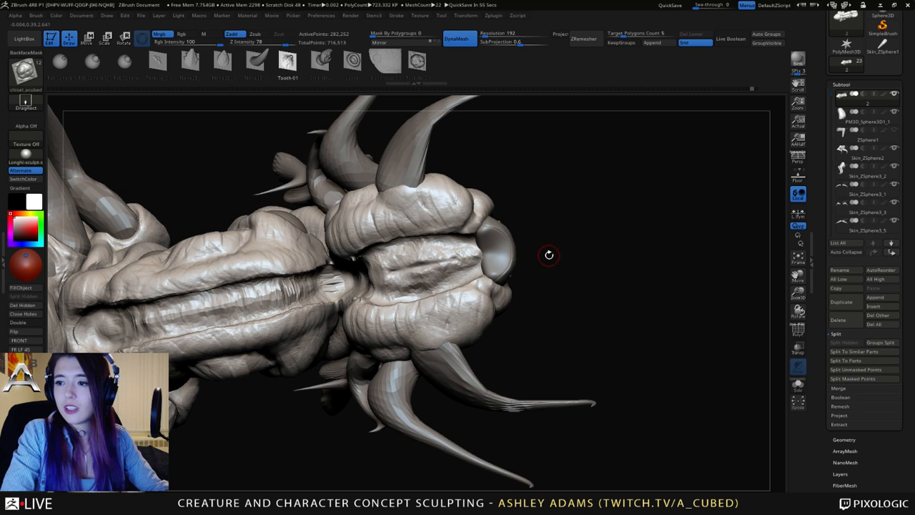
Stamp the first Tooth-01 teeth along both lips at the front of the head's underside opening.
drag(508, 247, 487, 254)
right_drag(393, 260, 403, 249)
drag(388, 254, 406, 279)
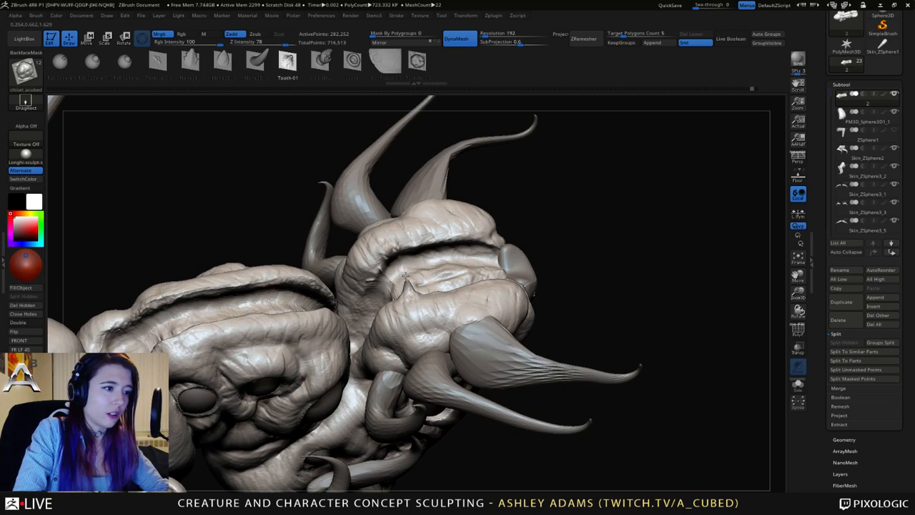
right_drag(406, 279, 451, 112)
mouse_move(378, 322)
right_down()
mouse_move(304, 297)
mouse_move(401, 233)
mouse_move(409, 218)
mouse_move(399, 211)
mouse_move(362, 238)
mouse_move(459, 257)
right_up()
mouse_move(455, 252)
mouse_down()
mouse_move(436, 233)
mouse_move(452, 251)
mouse_up()
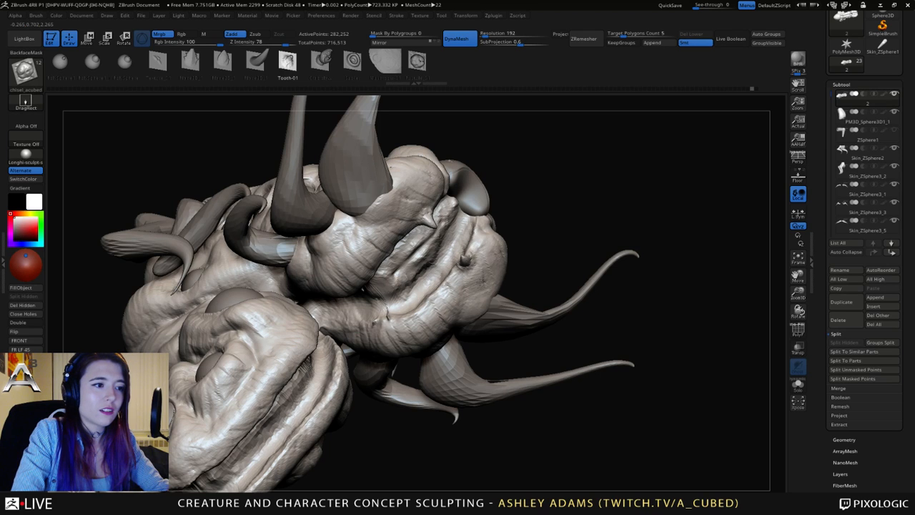
right_drag(487, 275, 472, 250)
mouse_move(483, 242)
mouse_down()
mouse_move(507, 252)
mouse_move(499, 231)
mouse_move(508, 234)
mouse_up()
right_drag(467, 273, 475, 259)
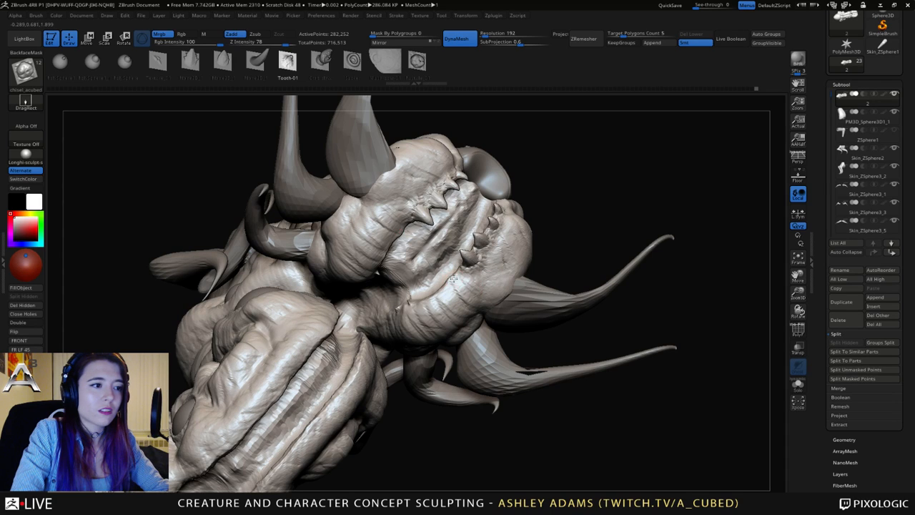
Extend the rows of Tooth-01 teeth along both lips to the rear end of the head's opening.
drag(452, 279, 439, 316)
right_drag(436, 313, 416, 301)
drag(420, 309, 424, 323)
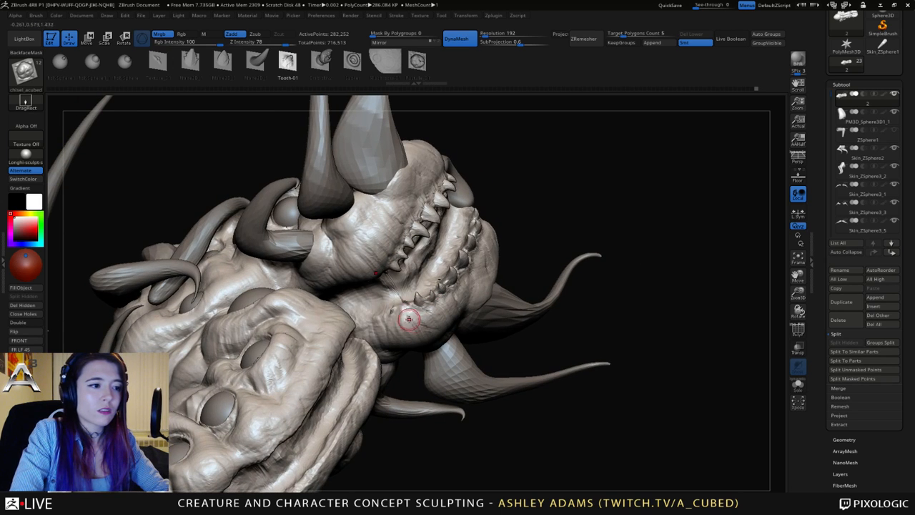
mouse_move(409, 321)
right_down()
mouse_move(479, 268)
mouse_move(389, 179)
mouse_move(428, 316)
mouse_move(410, 316)
right_up()
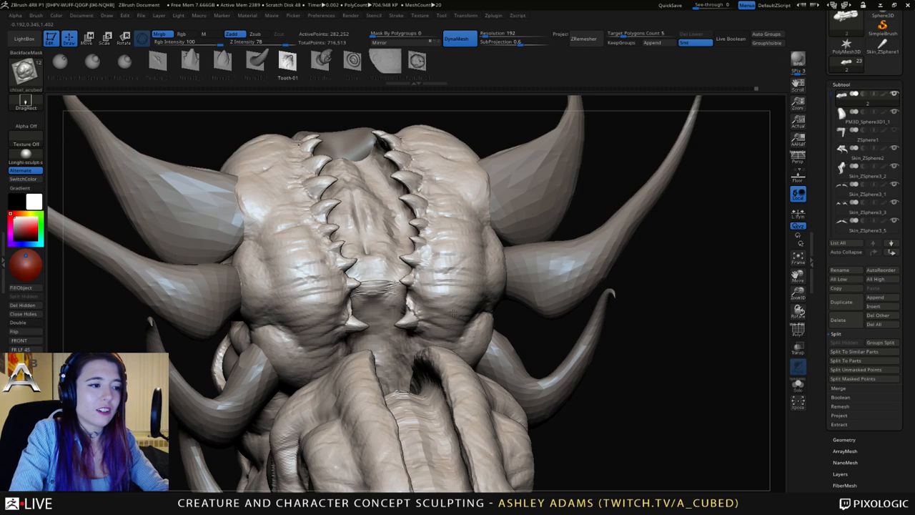
drag(405, 349, 415, 358)
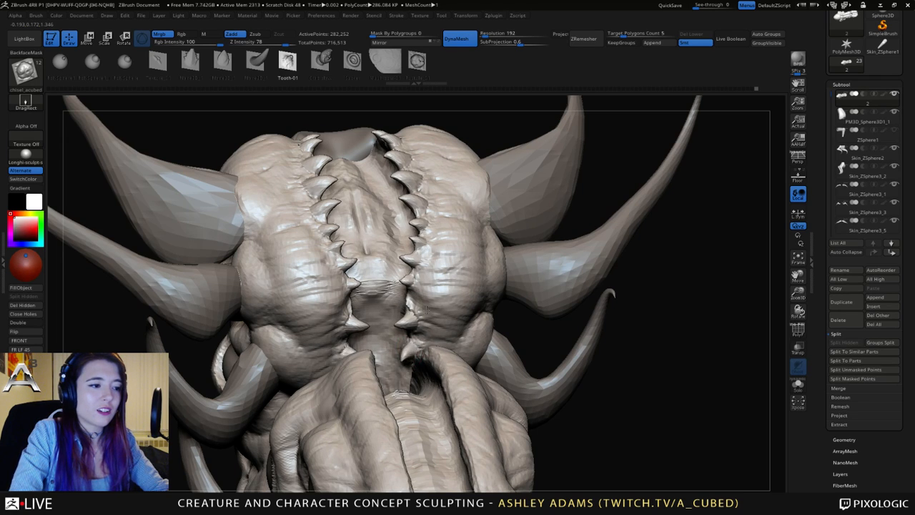
Add extra Tooth-01 spikes on the outer sides of the lips near the big front eye.
mouse_move(454, 355)
right_down()
mouse_move(422, 308)
mouse_move(400, 322)
mouse_move(429, 308)
mouse_move(399, 288)
right_up()
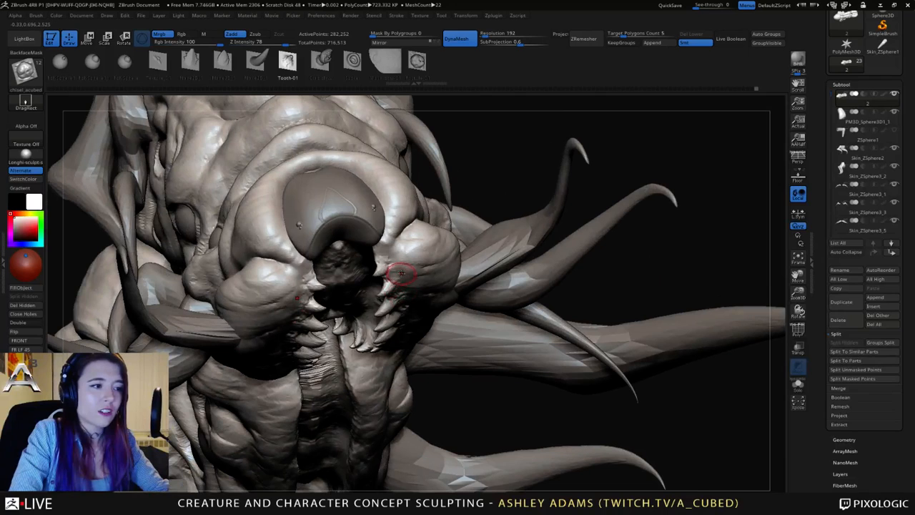
mouse_move(399, 287)
mouse_down()
mouse_move(380, 266)
mouse_move(408, 272)
mouse_up()
right_drag(420, 262, 403, 295)
mouse_move(402, 294)
mouse_down()
mouse_move(417, 312)
mouse_move(432, 309)
mouse_up()
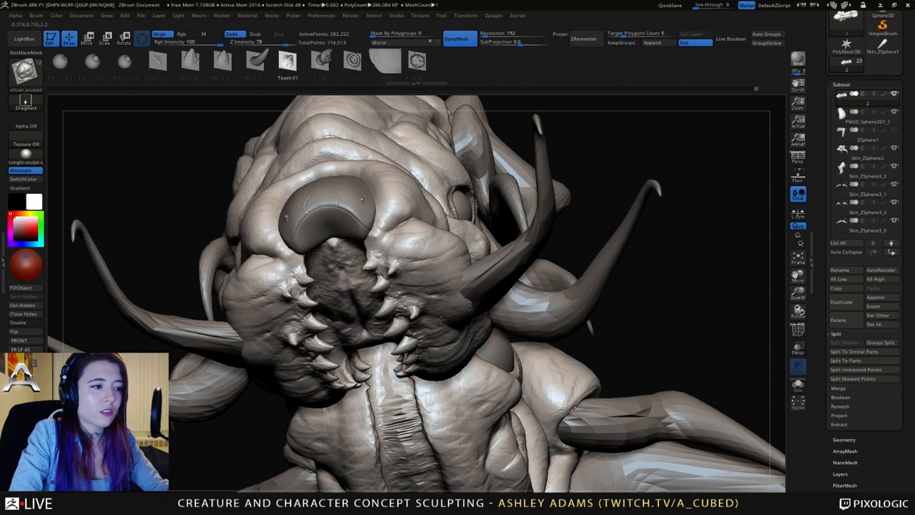
mouse_move(432, 309)
right_down()
mouse_move(412, 307)
mouse_move(379, 243)
mouse_move(378, 260)
right_up()
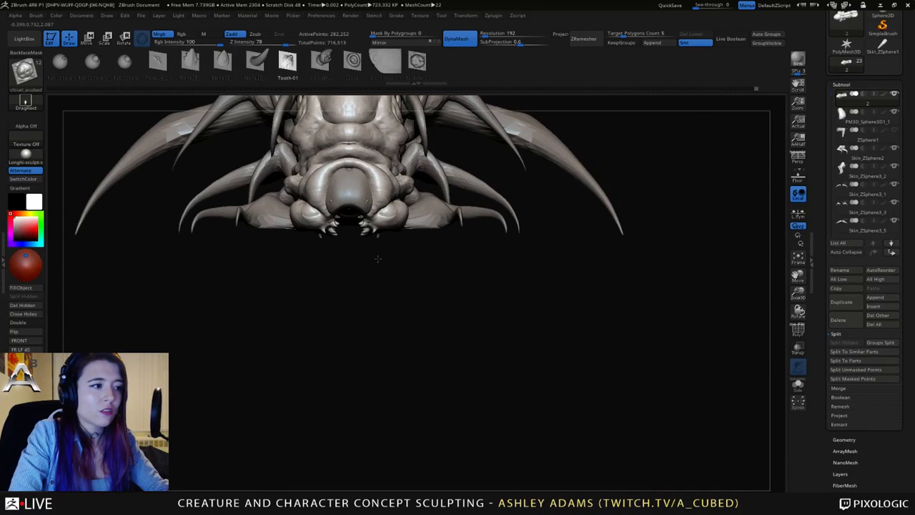
Stamp Tooth-01 teeth along both lips of the front part of the body's underside slit.
alt+right_drag(337, 235, 364, 270)
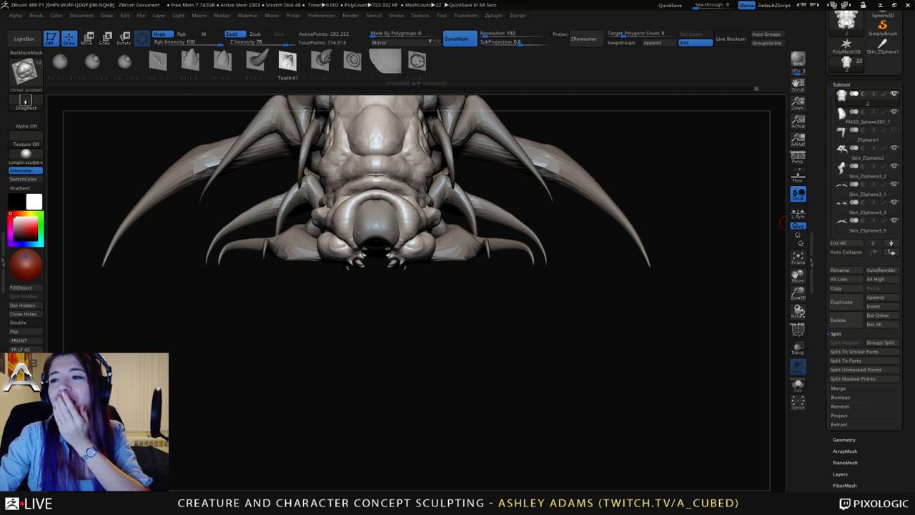
drag(215, 307, 304, 227)
alt+right_drag(304, 228, 368, 271)
alt+right_drag(222, 261, 420, 224)
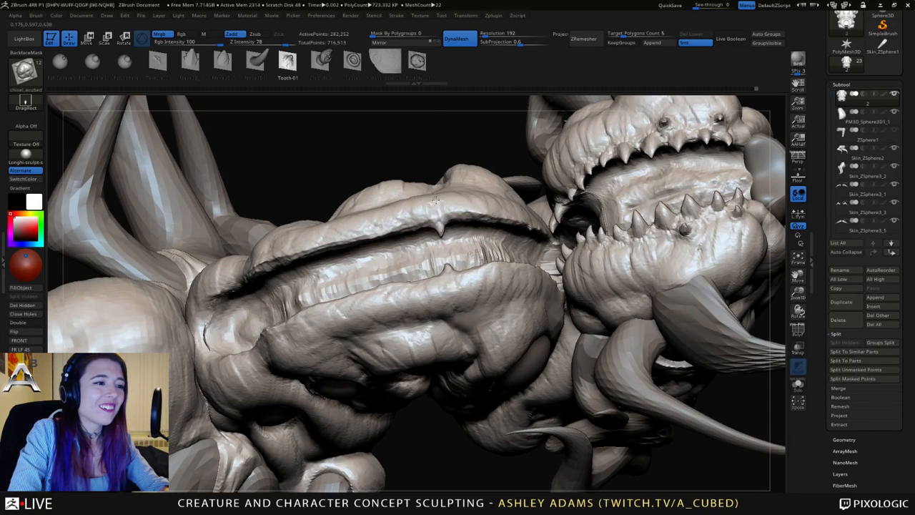
right_drag(434, 202, 444, 220)
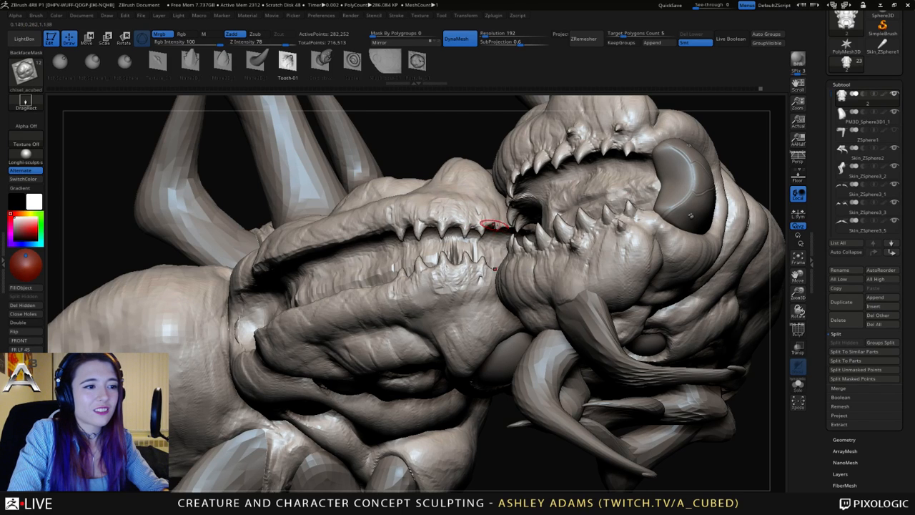
right_drag(493, 226, 462, 206)
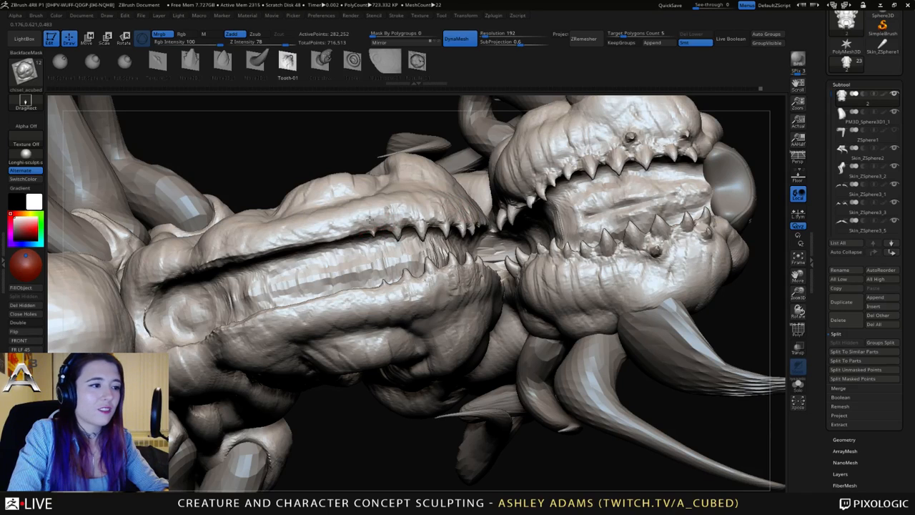
Continue the Tooth-01 rows along both lips toward the rear end of the body's underside slit.
drag(370, 220, 365, 205)
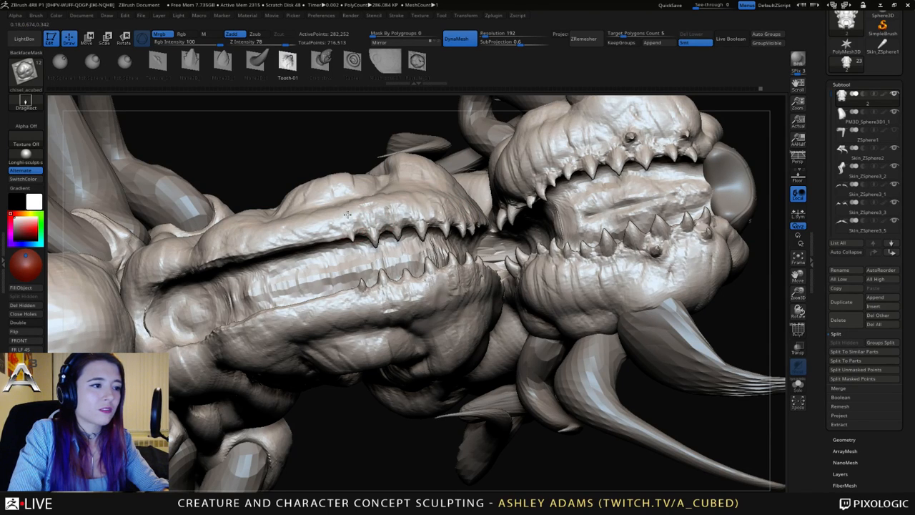
right_drag(349, 232, 419, 194)
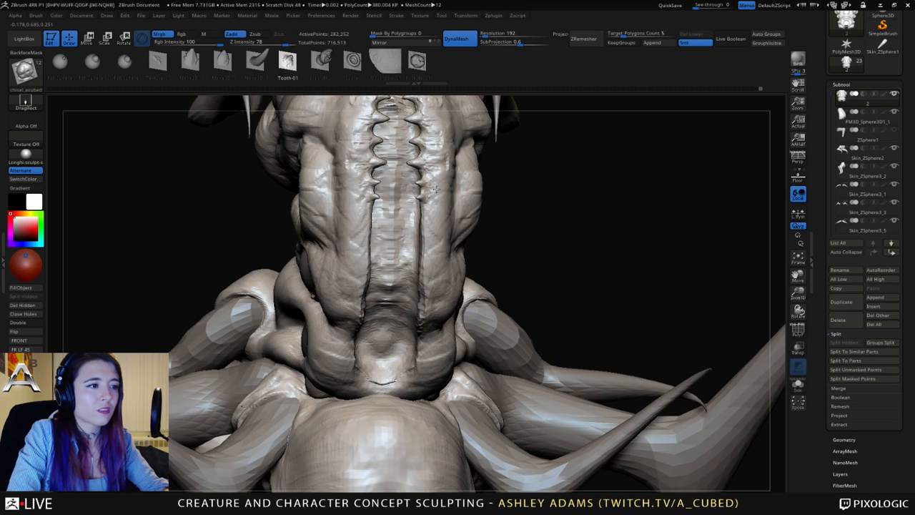
mouse_move(410, 216)
mouse_down()
mouse_move(409, 207)
mouse_move(433, 254)
mouse_move(452, 229)
mouse_move(442, 246)
mouse_move(457, 259)
mouse_up()
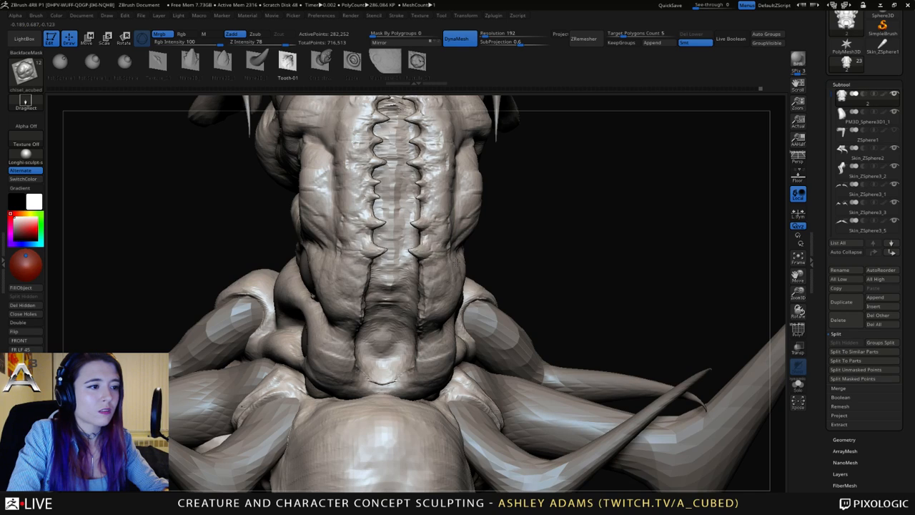
mouse_move(453, 262)
right_down()
mouse_move(528, 266)
mouse_move(442, 262)
right_up()
mouse_move(427, 269)
mouse_down()
mouse_move(445, 281)
mouse_move(434, 329)
mouse_up()
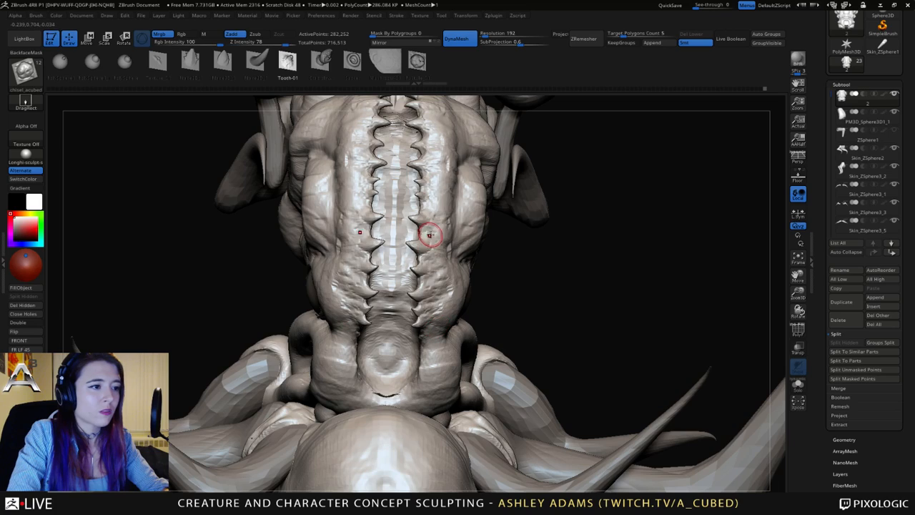
Add smaller secondary Tooth-01 spikes outside the tooth rows of the body's underside slit.
right_drag(447, 249, 444, 289)
key(ctrl+z)
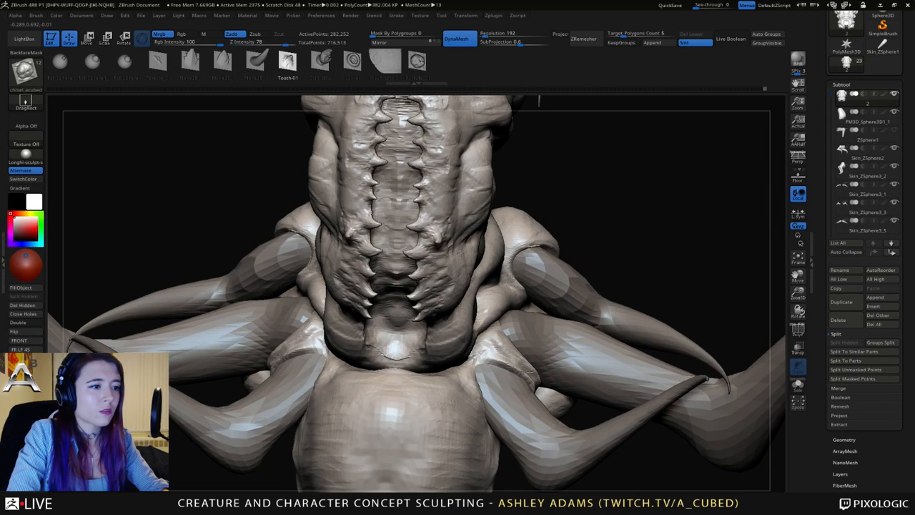
drag(435, 215, 434, 238)
mouse_move(411, 256)
right_down()
mouse_move(428, 183)
mouse_move(437, 211)
mouse_move(424, 215)
mouse_move(429, 275)
right_up()
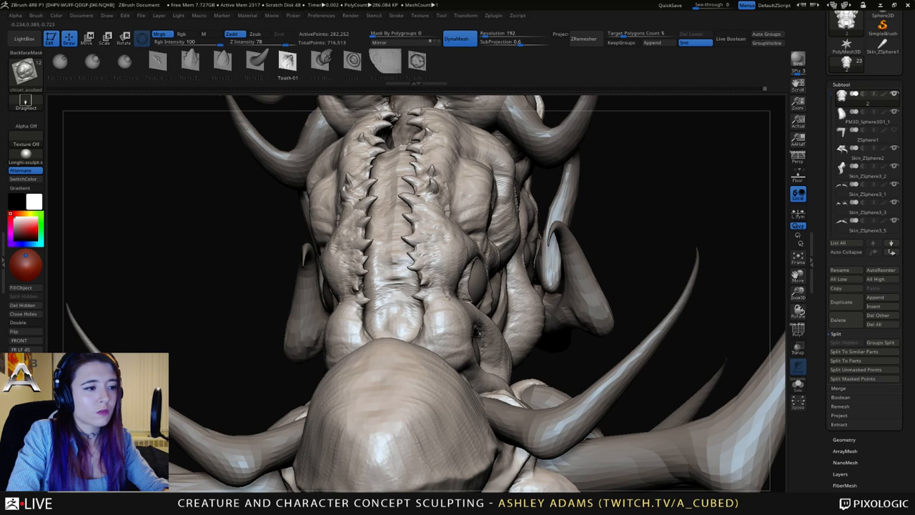
right_drag(435, 305, 427, 324)
mouse_move(427, 324)
mouse_down()
mouse_move(453, 322)
mouse_move(422, 369)
mouse_up()
right_drag(415, 292, 402, 265)
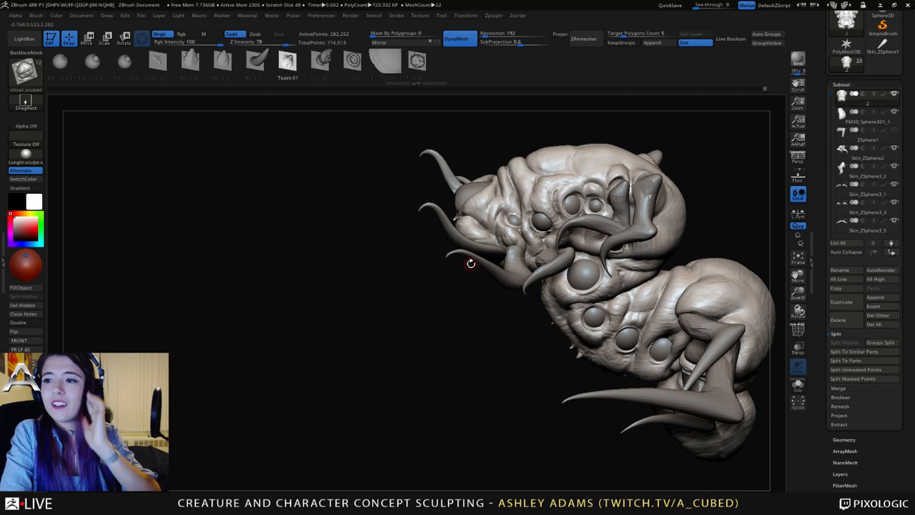
Add small Tooth-01 spikes outside the tooth rows toward the rear of the head's opening.
right_drag(449, 240, 402, 283)
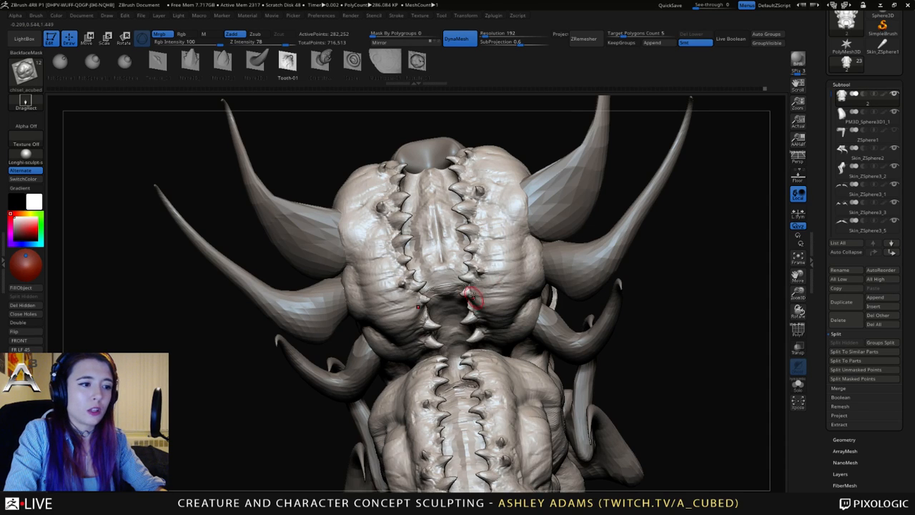
right_drag(465, 286, 479, 299)
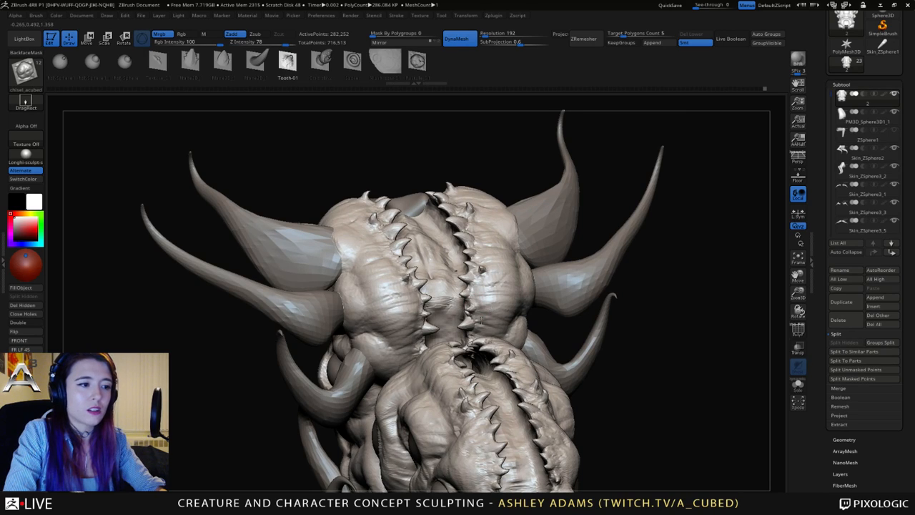
right_drag(481, 320, 395, 257)
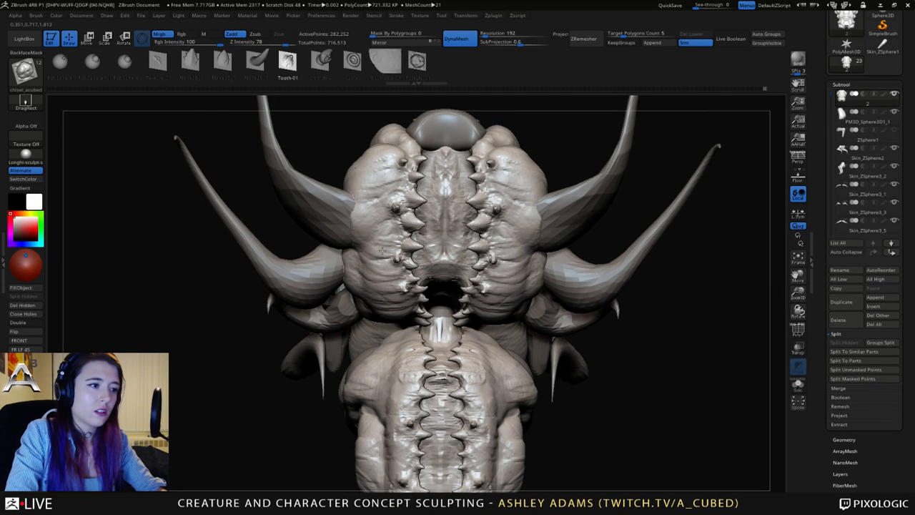
Stamp another Tooth-01 tooth at the rear end of the head's underside opening.
right_drag(410, 272, 421, 212)
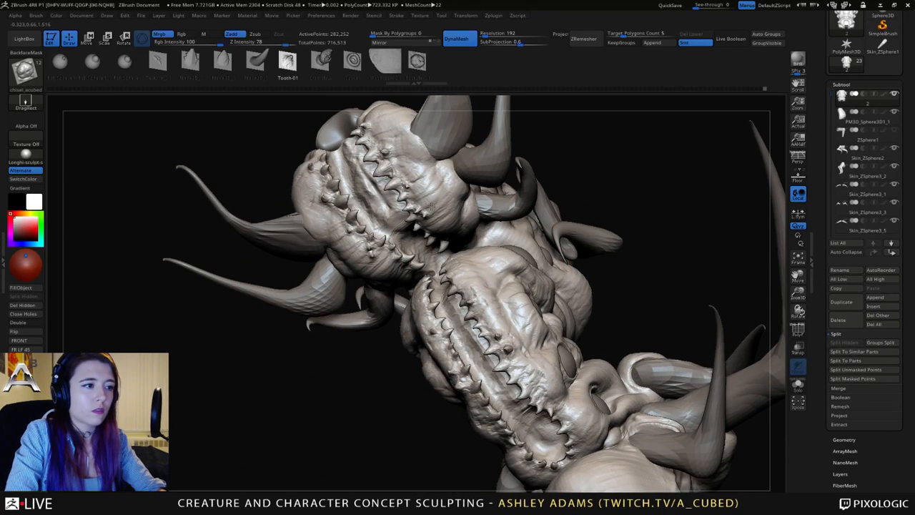
right_drag(420, 212, 409, 256)
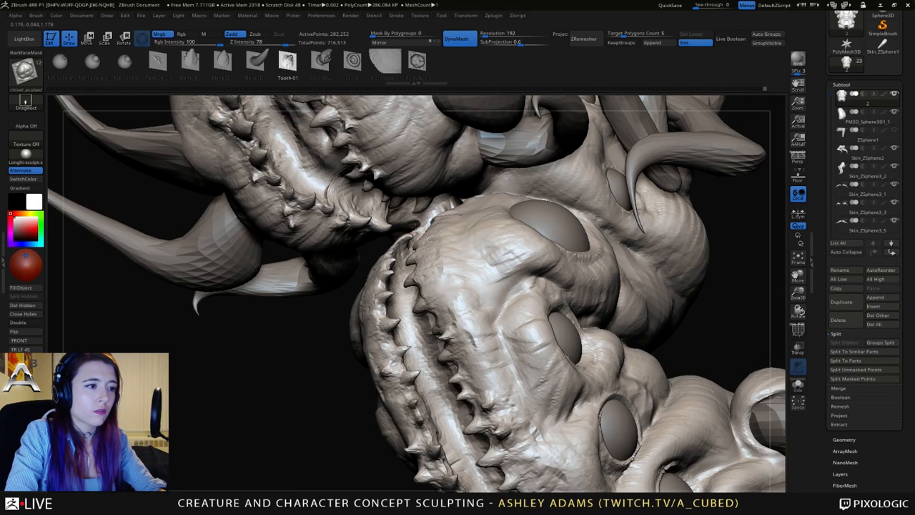
right_drag(415, 213, 398, 209)
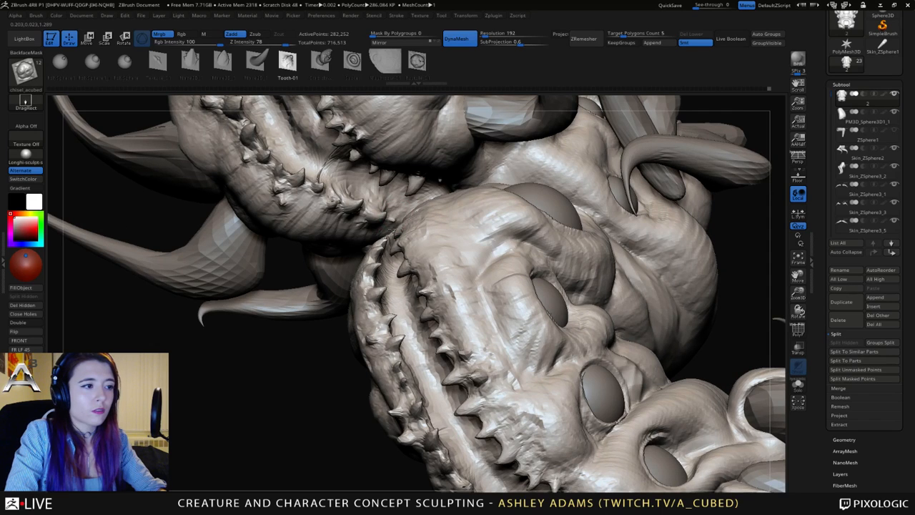
drag(440, 179, 439, 195)
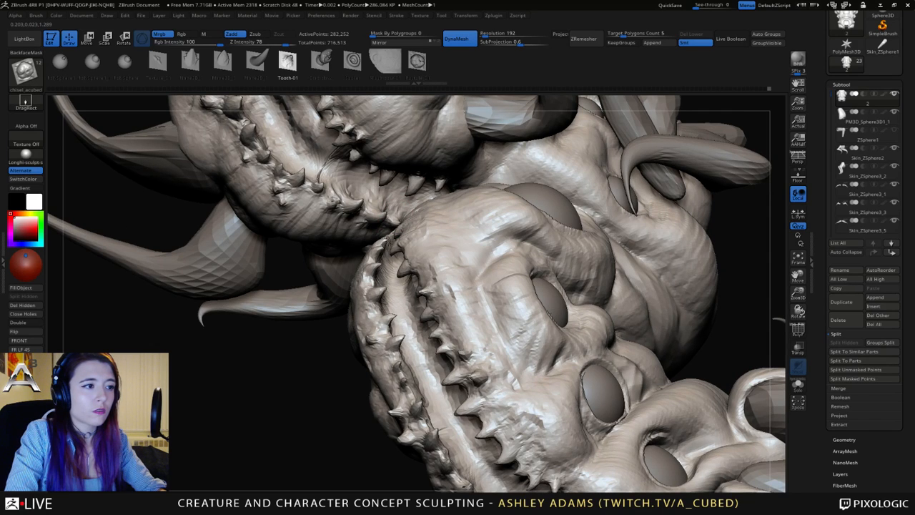
right_drag(413, 220, 409, 224)
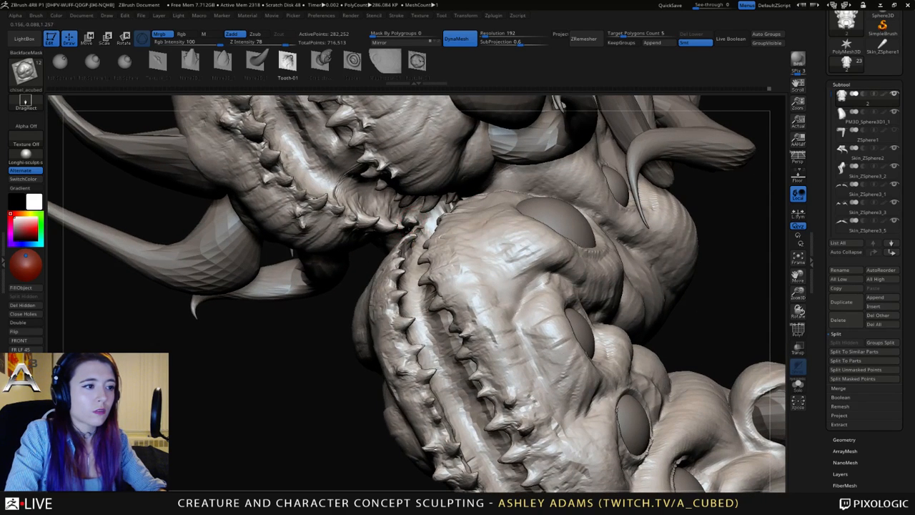
mouse_move(419, 222)
right_down()
mouse_move(455, 258)
mouse_move(429, 256)
mouse_move(435, 235)
mouse_move(377, 212)
mouse_move(413, 247)
right_up()
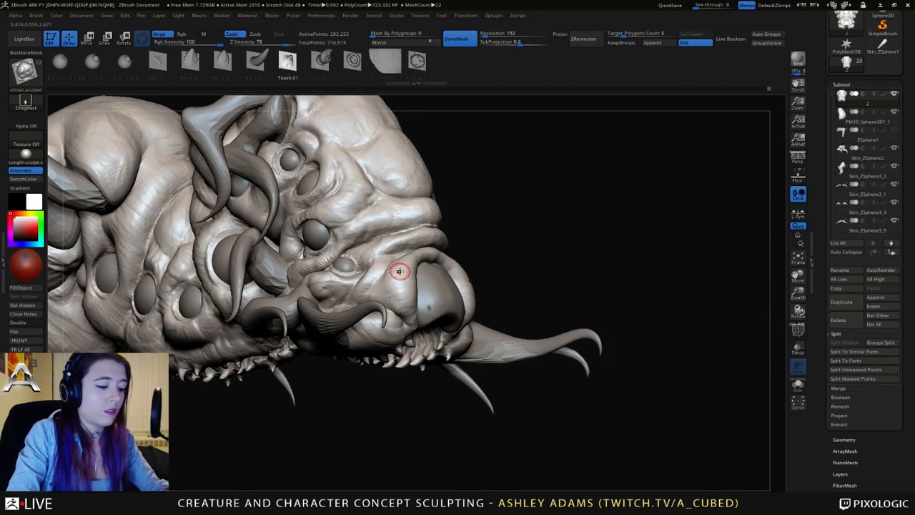
Pull the tips of the Skin_ZSphere3, Skin_ZSphere4, Skin_ZSphere3_5 and Skin_ZSphere3_1 legs down to one ground level with SnakeHook from the front.
key(b)
key(m)
mouse_move(393, 215)
ctrl+right_down()
mouse_move(399, 257)
mouse_move(387, 292)
ctrl+right_up()
key(b)
key(s)
key(h)
key(space)
drag(423, 248, 436, 247)
mouse_move(435, 244)
right_down()
mouse_move(423, 194)
mouse_move(439, 247)
right_up()
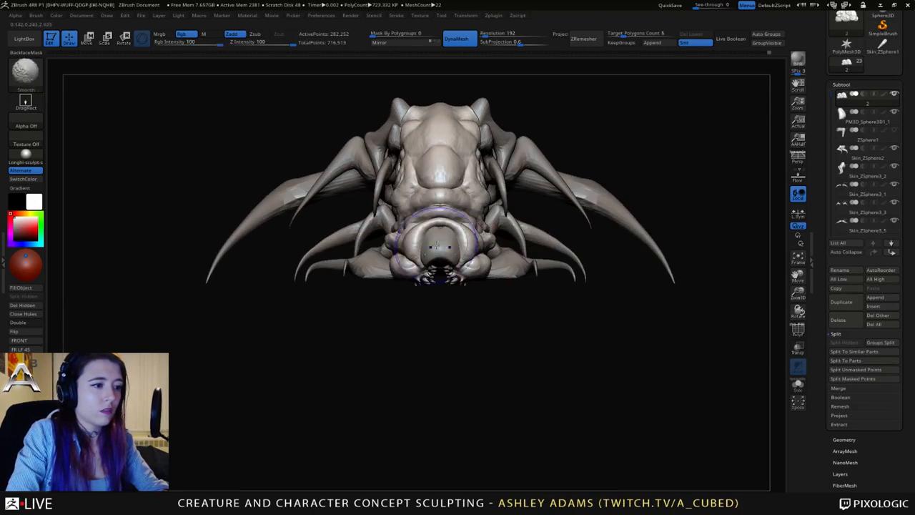
alt+click(535, 272)
key(space)
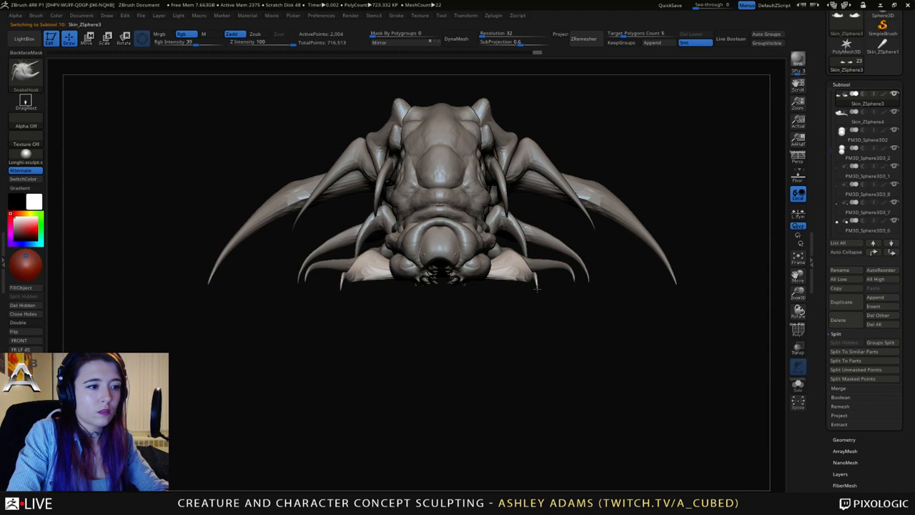
alt+click(572, 273)
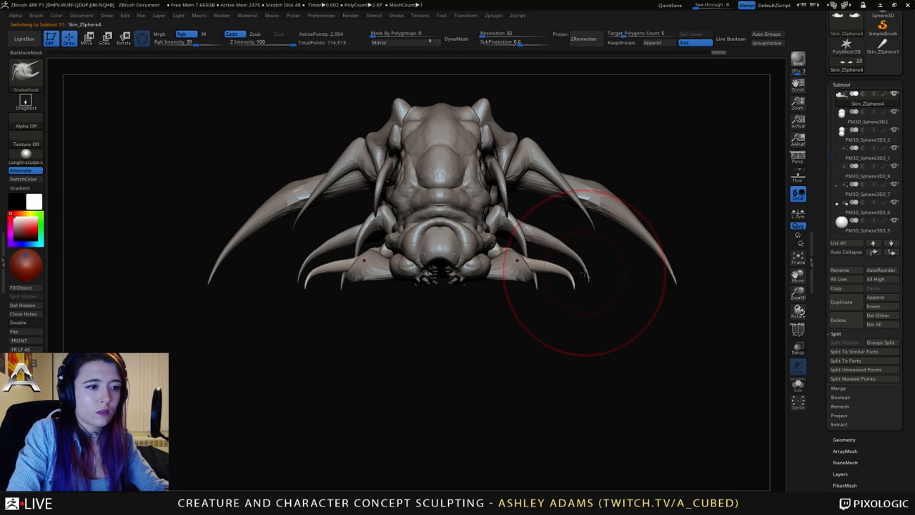
alt+click(588, 278)
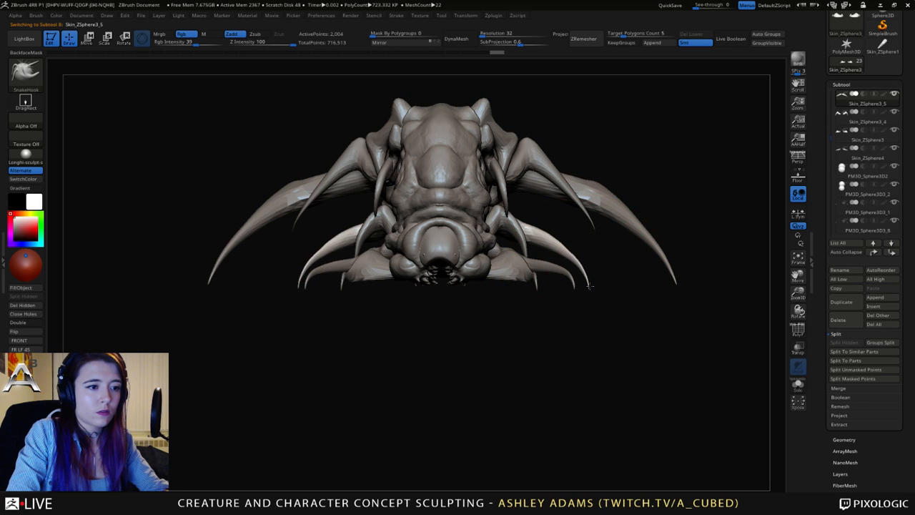
alt+click(681, 276)
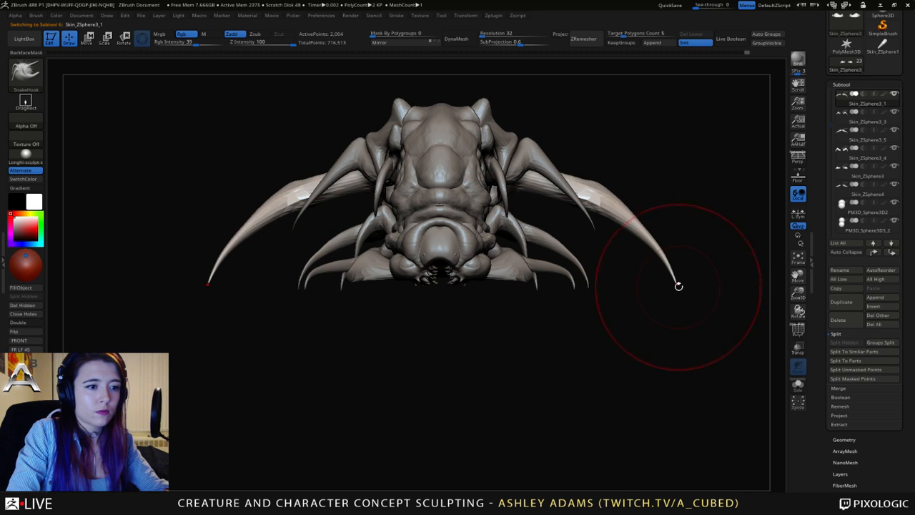
Extend the tips of the two rear leg pairs, Skin_ZSphere3_1 and Skin_ZSphere3_5, down to the ground line from the side with SnakeHook.
mouse_move(615, 243)
mouse_down()
mouse_move(715, 247)
mouse_move(613, 238)
mouse_move(419, 265)
mouse_up()
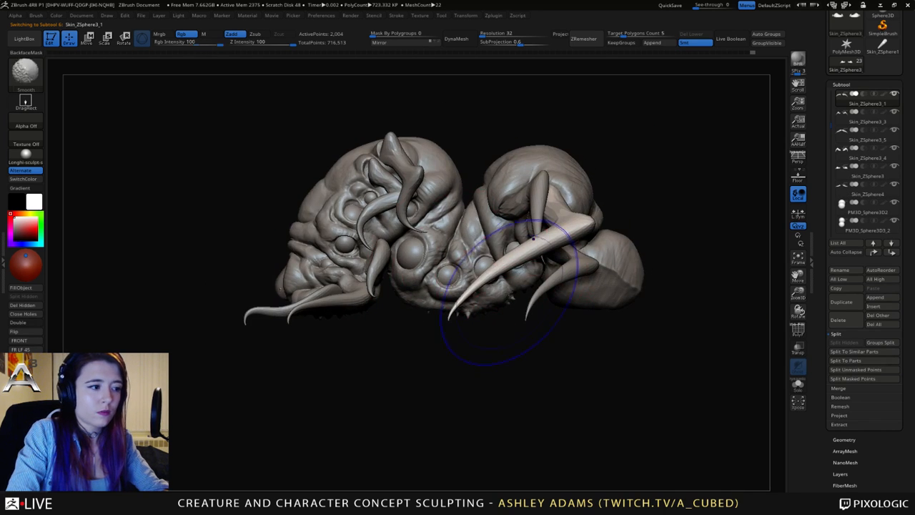
alt+click(450, 317)
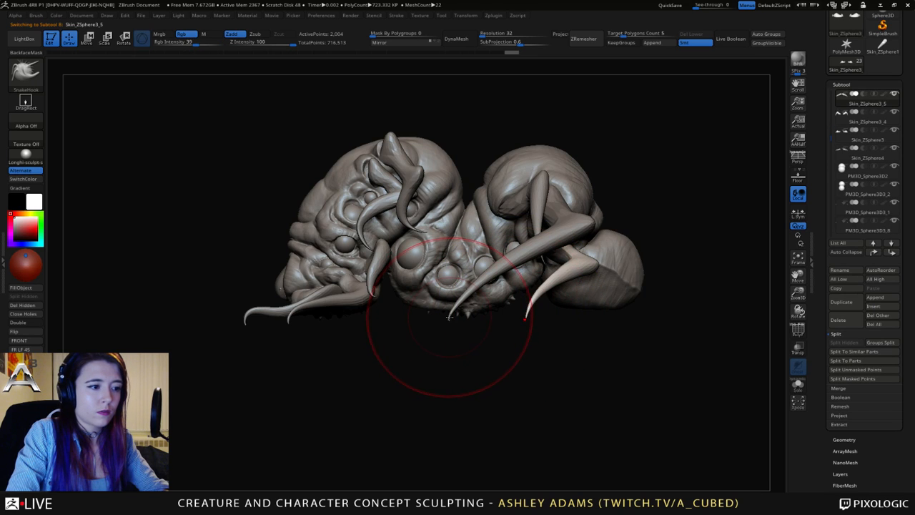
alt+click(450, 318)
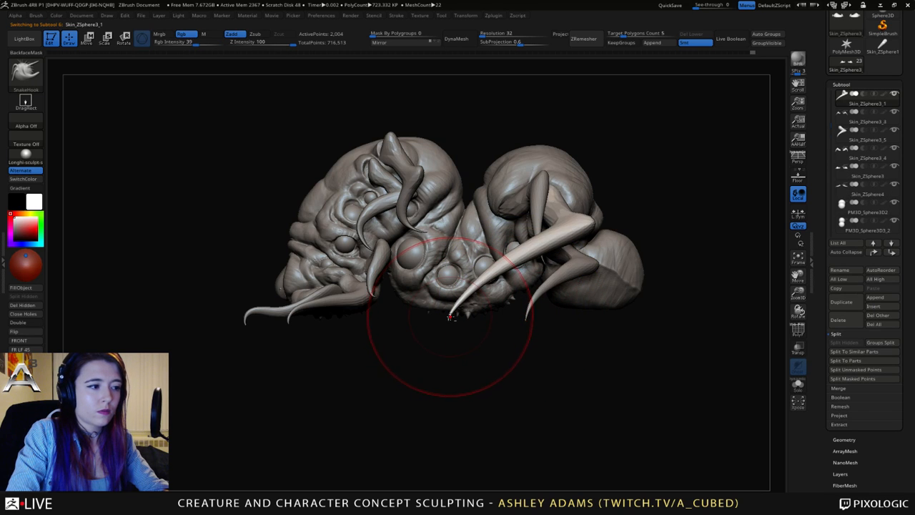
alt+click(526, 318)
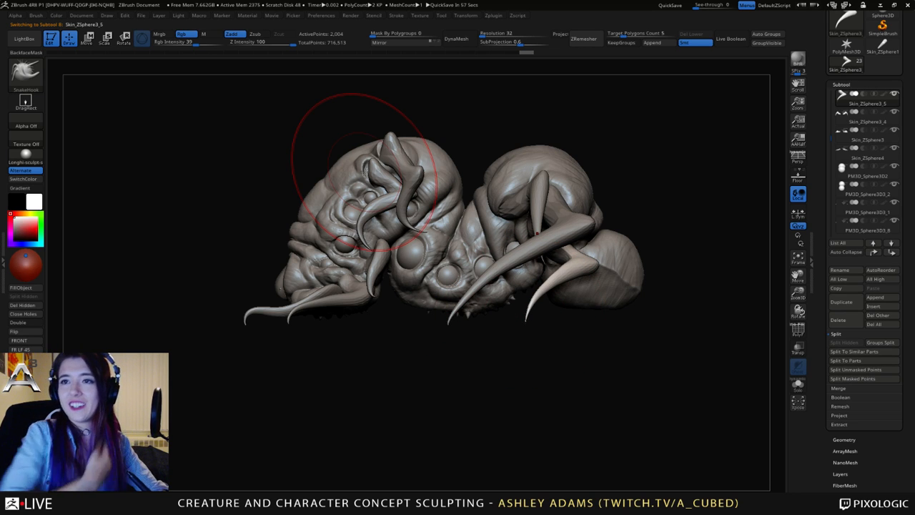
drag(422, 365, 515, 361)
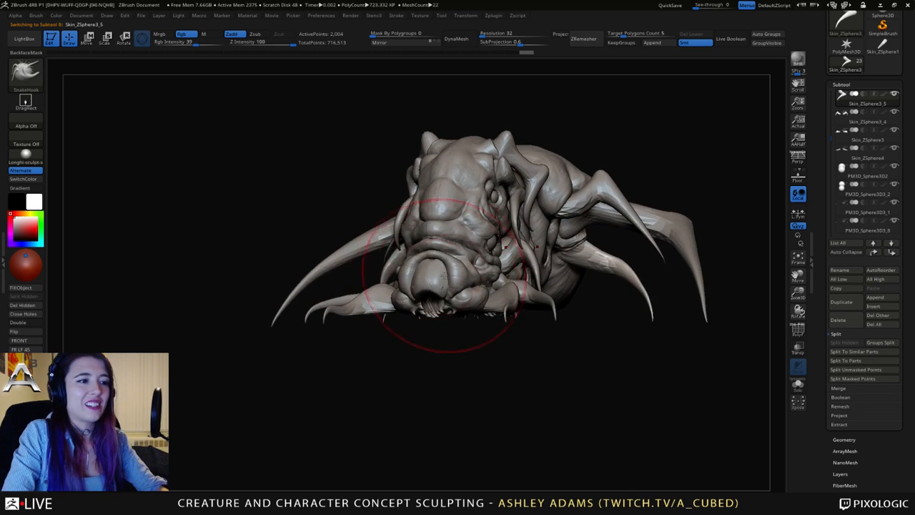
drag(462, 243, 386, 247)
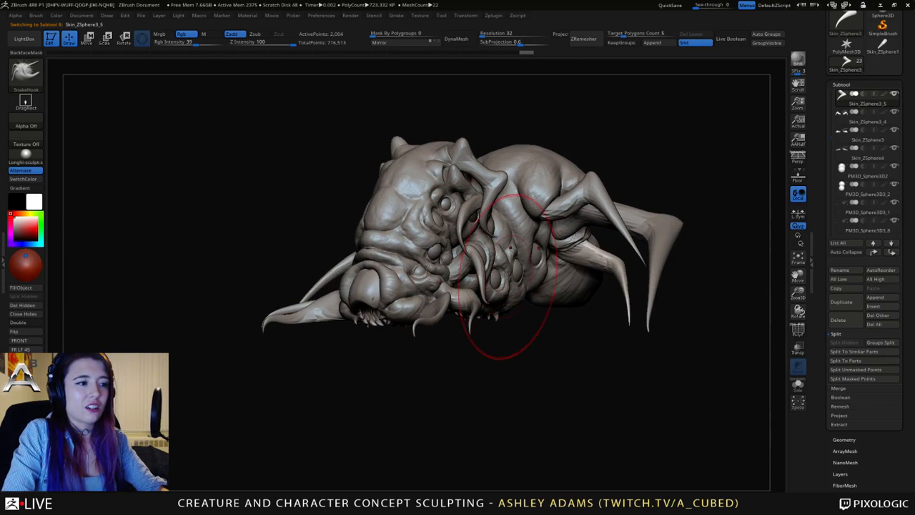
Try to press a round iris recess into the large side eye (PM3D_Sphere3D4) with the hPolish brush, and undo it.
mouse_move(392, 264)
right_down()
mouse_move(621, 251)
mouse_move(459, 247)
right_up()
mouse_move(364, 251)
right_down()
mouse_move(462, 252)
mouse_move(583, 309)
mouse_move(435, 292)
mouse_move(437, 275)
right_up()
key(space)
click(466, 259)
click(416, 257)
alt+click(583, 309)
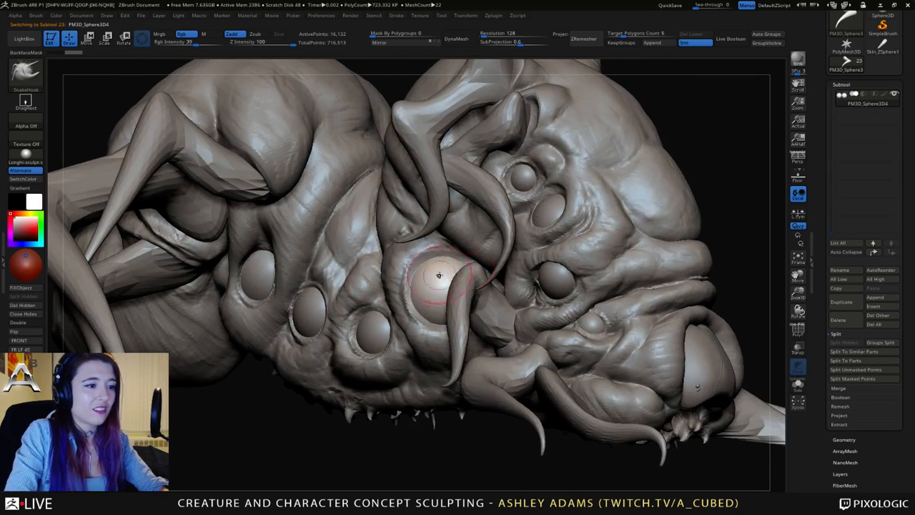
key(b)
key(h)
key(p)
key(space)
click(426, 286)
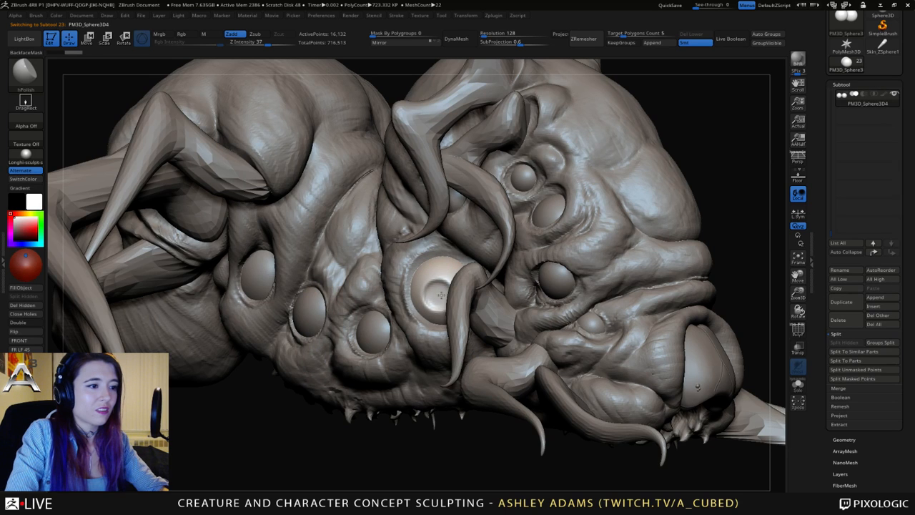
mouse_move(434, 294)
ctrl+right_down()
mouse_move(447, 251)
mouse_move(441, 283)
mouse_move(437, 271)
mouse_move(454, 303)
ctrl+right_up()
key(ctrl+z)
Try the iris recess again on a subdivided version of the large side eye, then revert the eye to its smooth sphere.
key(ctrl+d)
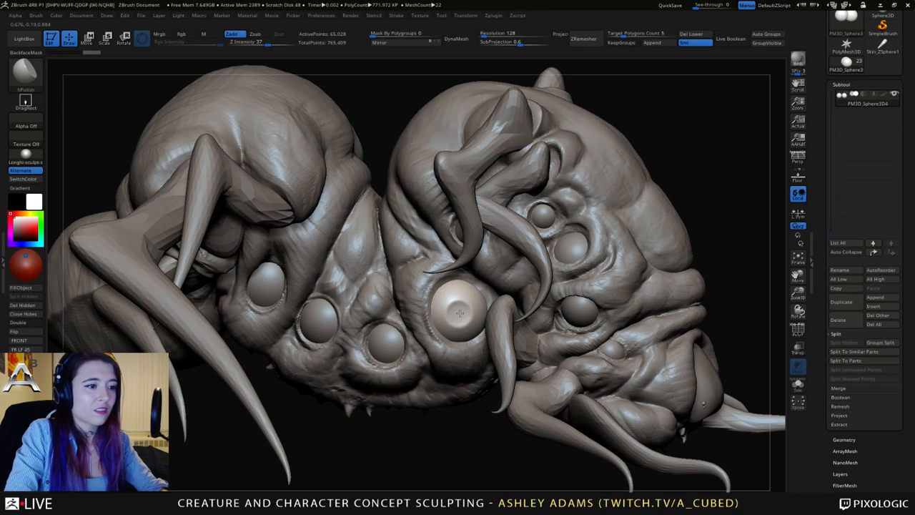
drag(458, 312, 458, 314)
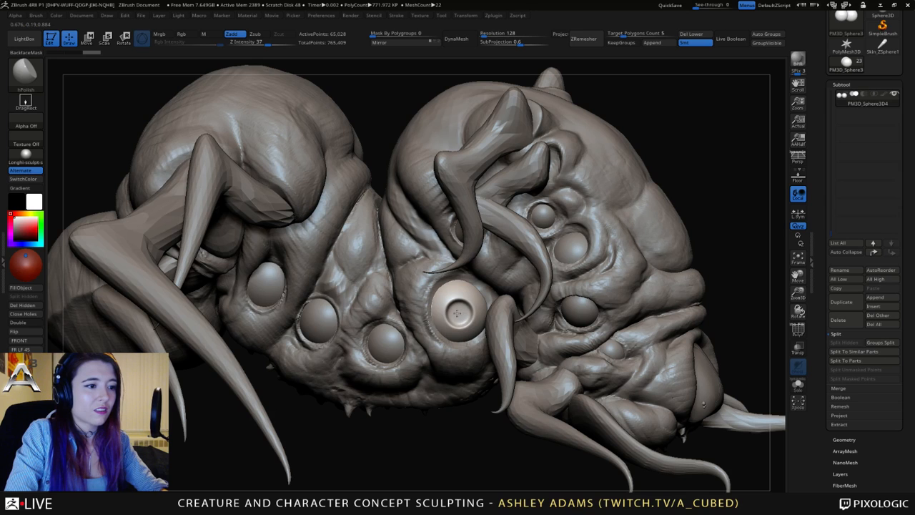
mouse_move(450, 304)
right_down()
mouse_move(438, 323)
mouse_move(427, 259)
mouse_move(457, 266)
mouse_move(472, 283)
mouse_move(486, 333)
mouse_move(468, 320)
mouse_move(408, 319)
right_up()
key(ctrl+z)
drag(467, 351, 467, 344)
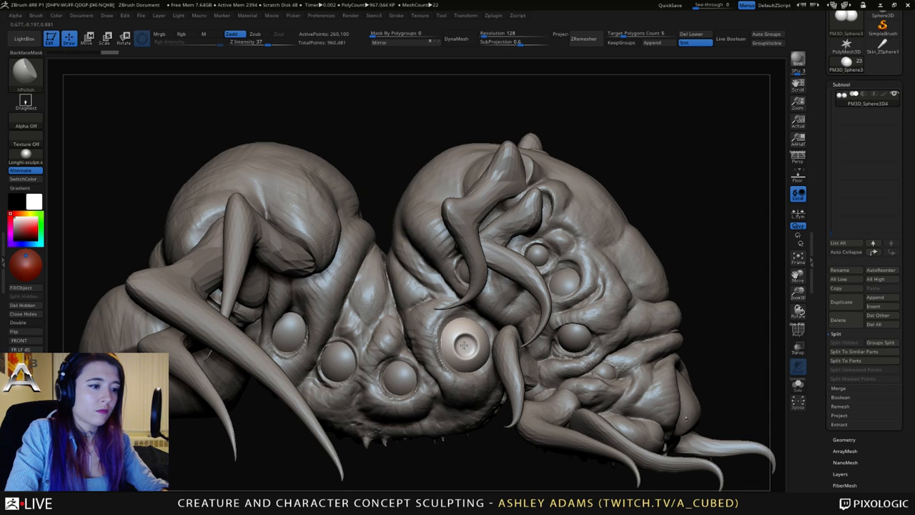
drag(464, 346, 466, 346)
right_drag(465, 346, 467, 347)
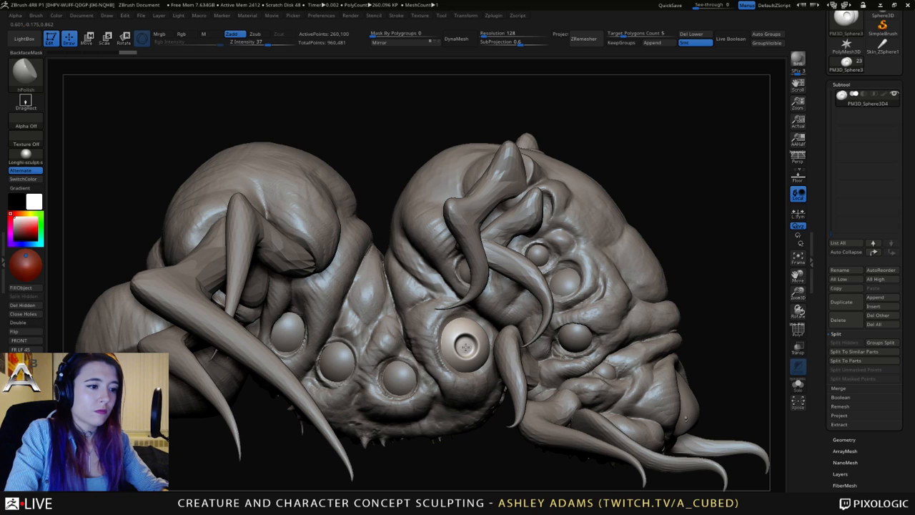
drag(465, 345, 467, 343)
mouse_move(468, 343)
ctrl+right_down()
mouse_move(455, 306)
mouse_move(486, 318)
mouse_move(443, 308)
mouse_move(547, 336)
mouse_move(507, 325)
ctrl+right_up()
mouse_move(436, 319)
ctrl+right_down()
mouse_move(442, 328)
mouse_move(469, 314)
mouse_move(478, 349)
mouse_move(486, 315)
ctrl+right_up()
alt+right_drag(646, 239, 572, 236)
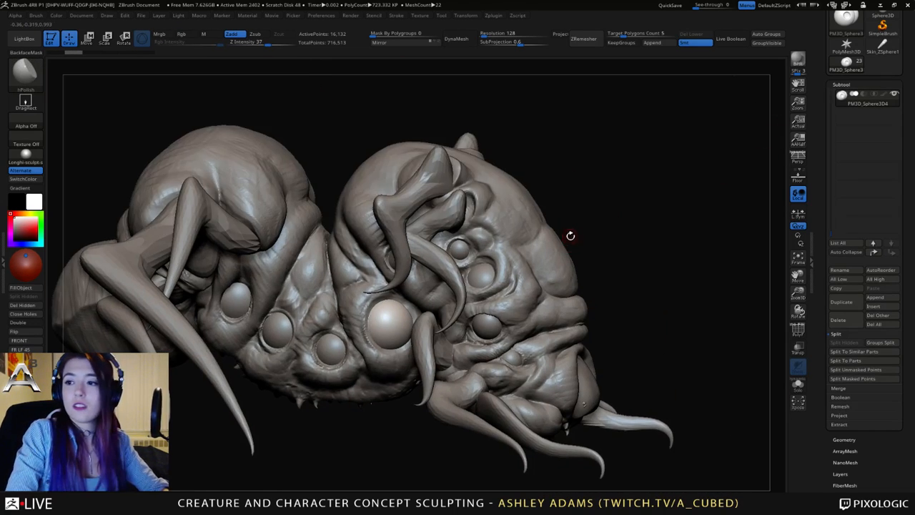
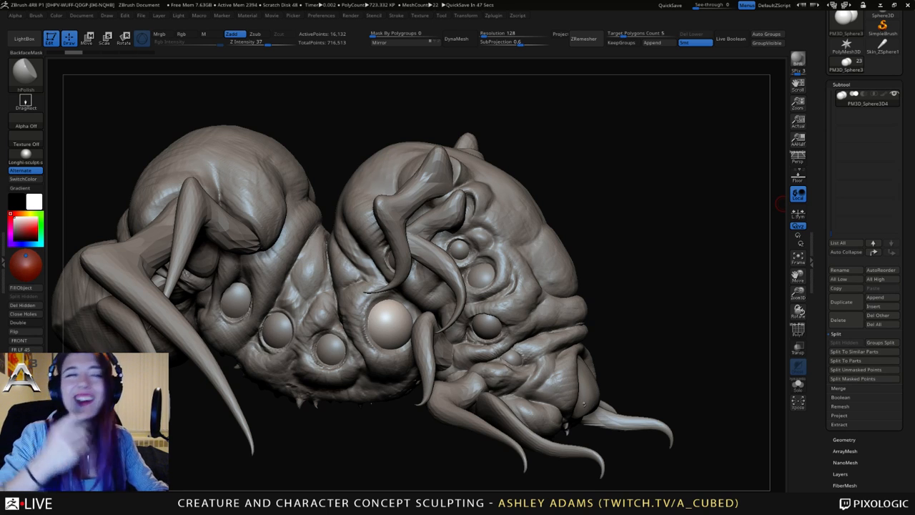
Adjust the base of the head's curved upper limb (Skin_ZSphere3_2) with the SnakeHook brush.
drag(781, 203, 719, 239)
key(b)
key(s)
key(h)
key(space)
drag(438, 186, 448, 186)
alt+click(405, 203)
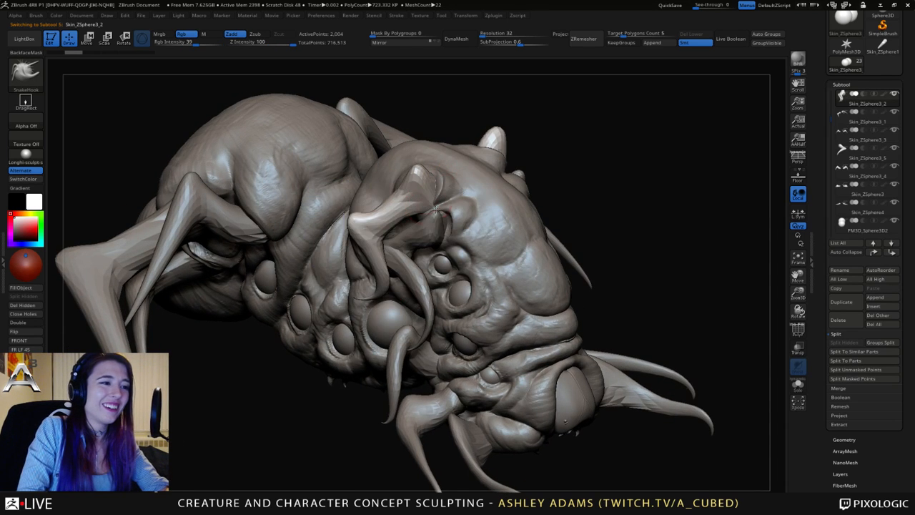
right_drag(458, 210, 438, 213)
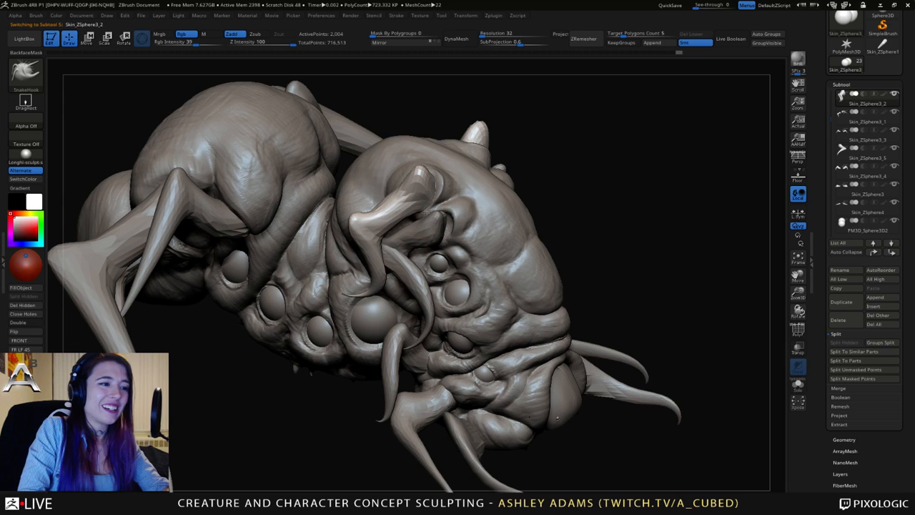
mouse_move(411, 216)
mouse_down()
mouse_move(398, 210)
mouse_move(411, 207)
mouse_up()
right_click(416, 210)
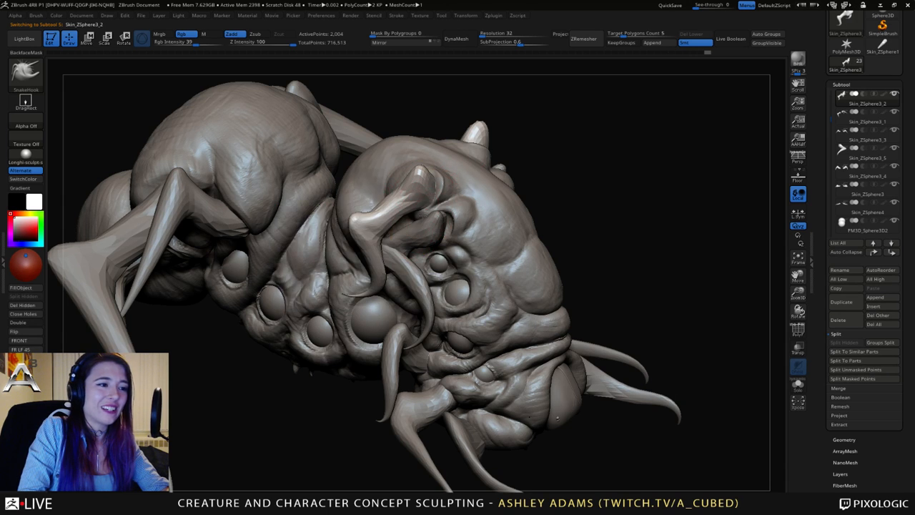
right_drag(421, 210, 400, 202)
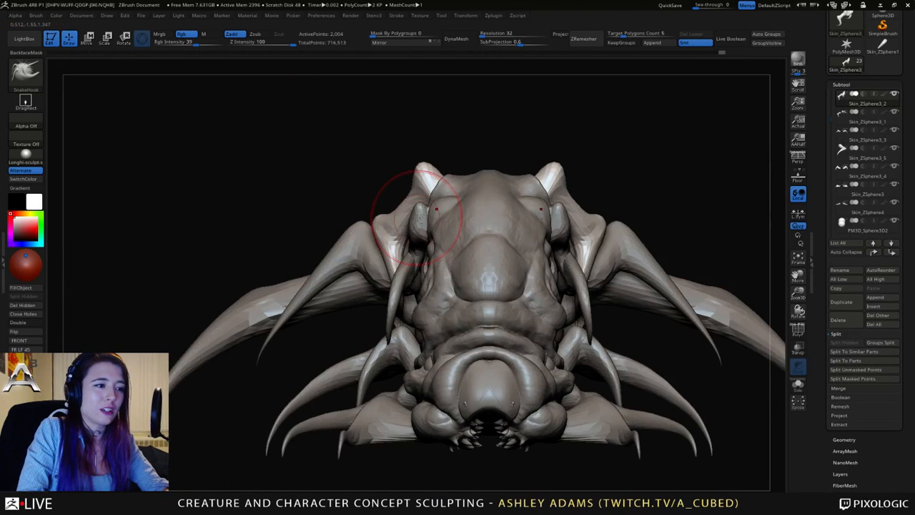
Pull the upper ends of the head's inner hooked limbs (Skin_ZSphere2) outward with SnakeHook.
alt+click(420, 204)
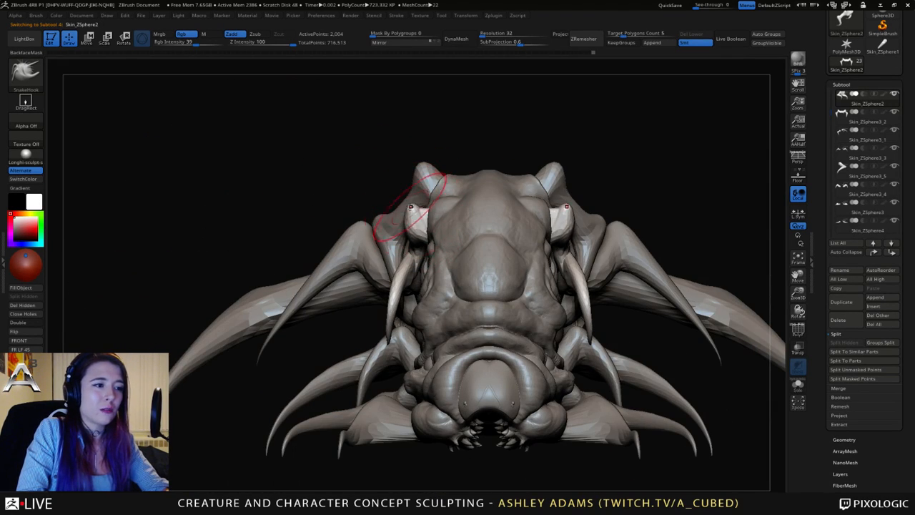
right_click(409, 229)
mouse_move(421, 204)
right_down()
mouse_move(410, 215)
mouse_move(422, 215)
mouse_move(426, 235)
right_up()
shift+drag(428, 211, 435, 198)
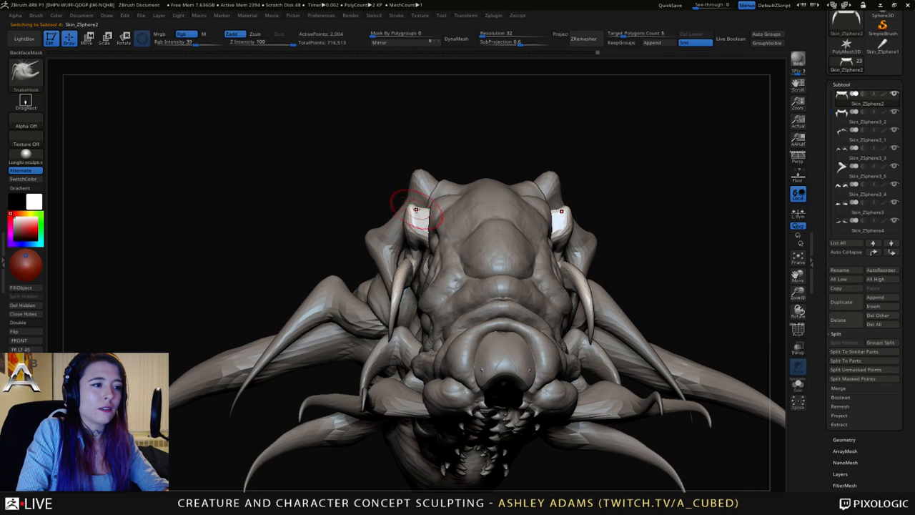
drag(551, 212, 538, 206)
right_drag(546, 215, 538, 203)
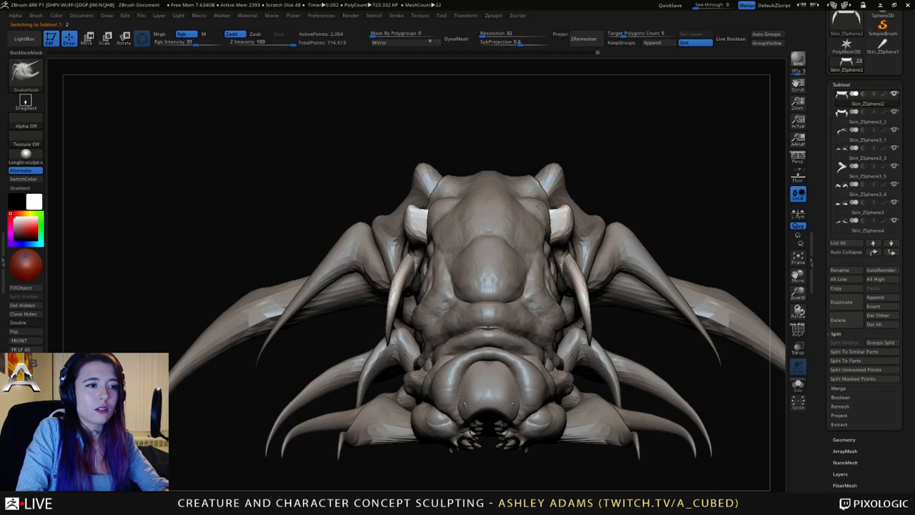
Raise the top of the main body mesh between the upper limbs into a higher crest with SnakeHook.
alt+click(542, 202)
drag(533, 200, 512, 195)
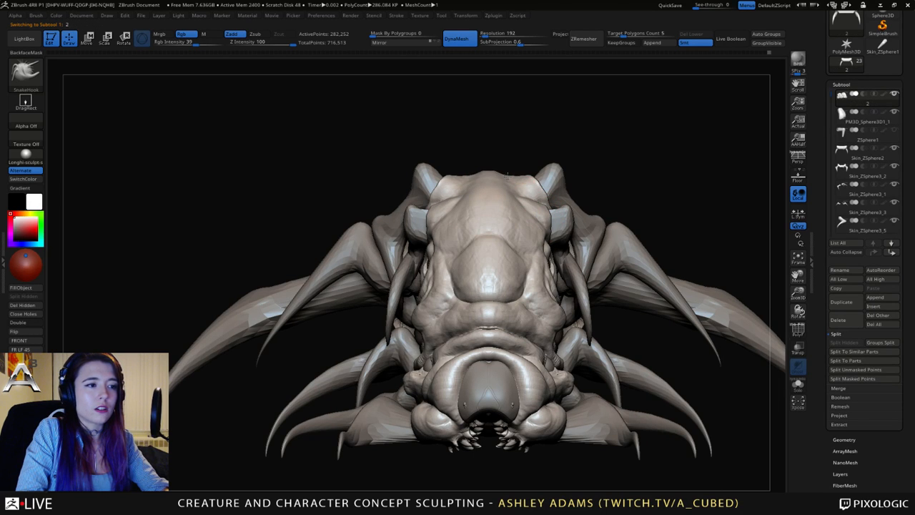
right_drag(507, 176, 531, 157)
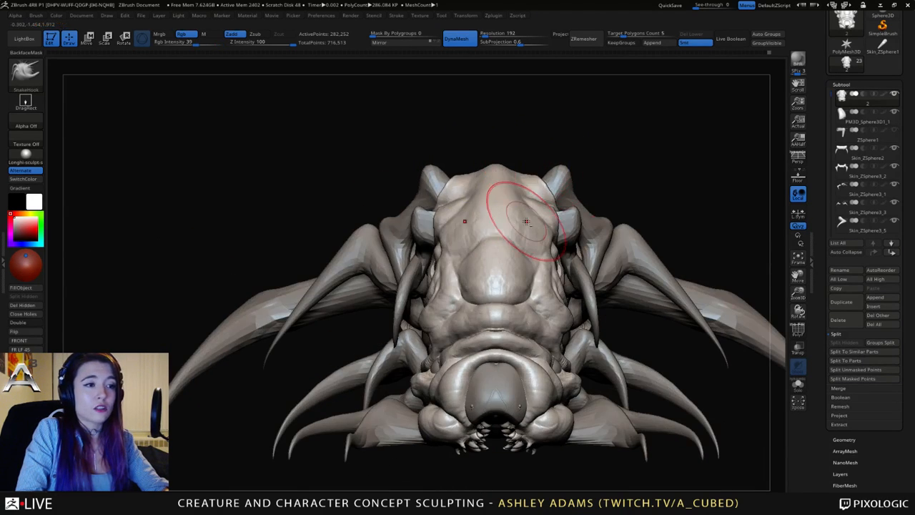
alt+right_drag(516, 271, 477, 237)
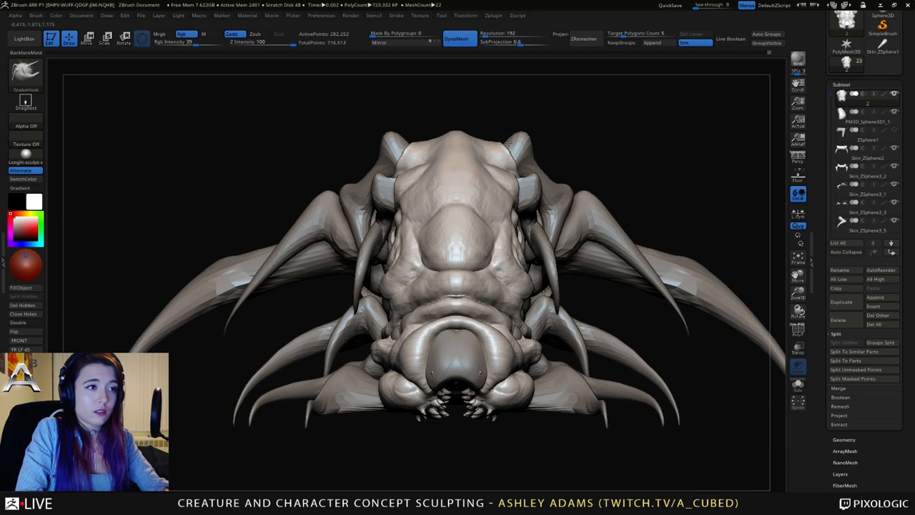
Reshape the skin folds on the side of the head beside the forehead bulge with the SnakeHook brush.
mouse_move(509, 192)
right_down()
mouse_move(446, 182)
mouse_move(469, 205)
mouse_move(451, 257)
mouse_move(461, 304)
right_up()
right_drag(461, 304, 421, 275)
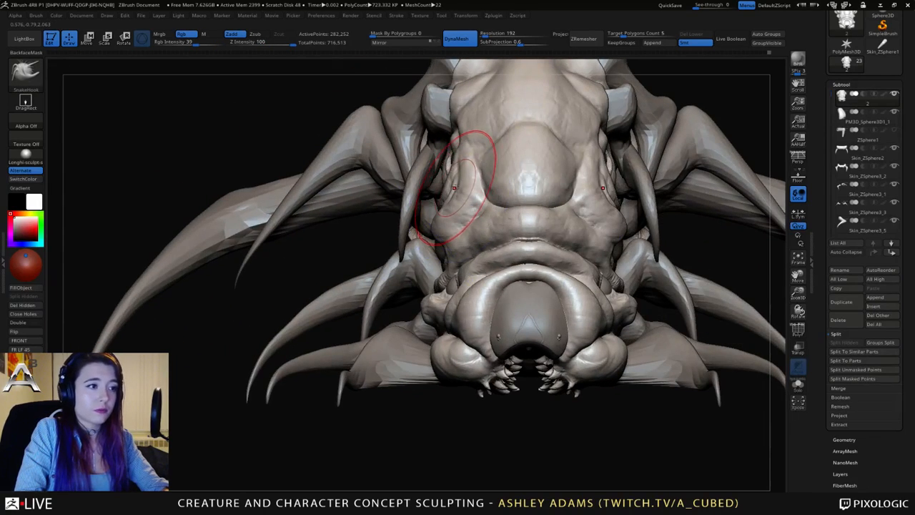
drag(456, 188, 457, 185)
right_drag(351, 245, 398, 249)
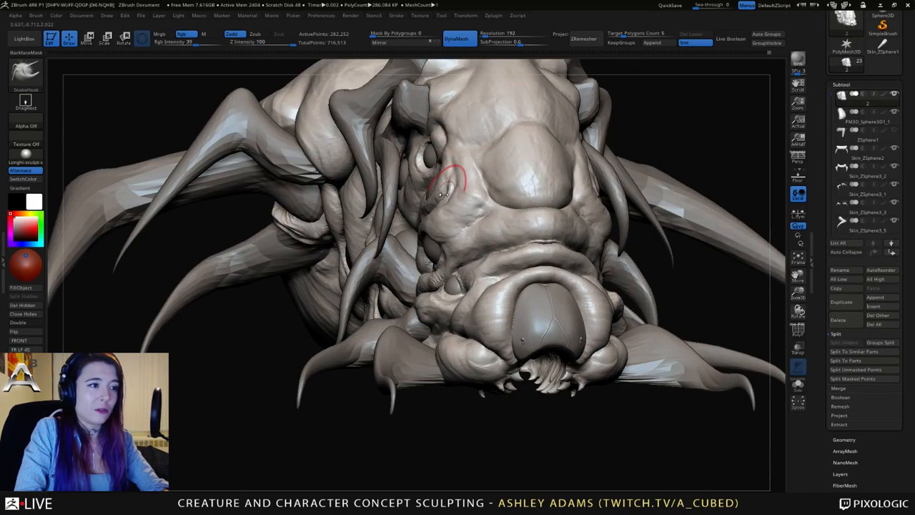
drag(455, 189, 452, 189)
mouse_move(451, 188)
right_down()
mouse_move(415, 172)
mouse_move(422, 176)
right_up()
drag(455, 188, 461, 174)
mouse_move(580, 179)
right_down()
mouse_move(517, 214)
mouse_move(475, 198)
mouse_move(481, 205)
right_up()
key(space)
drag(481, 206, 466, 206)
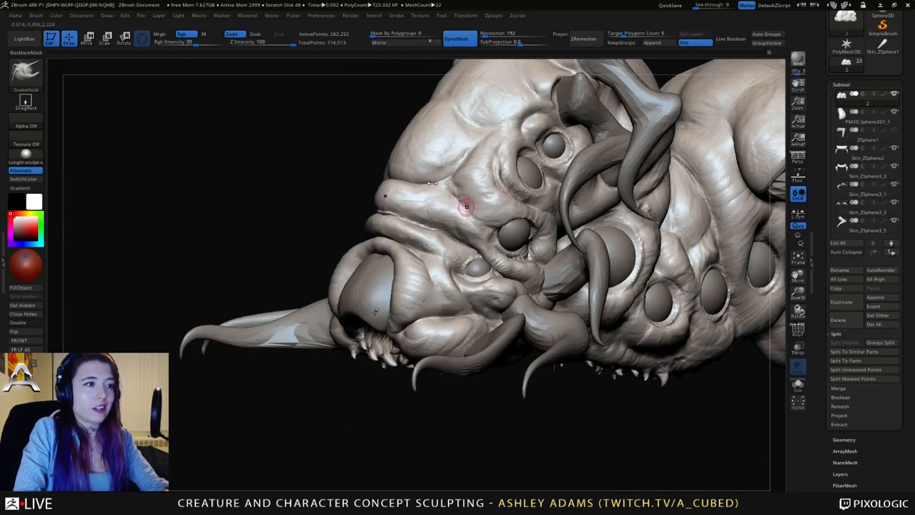
Carve an eyelid crease around the small side eye above the mouth with the DamStandard brush.
key(b)
key(d)
key(s)
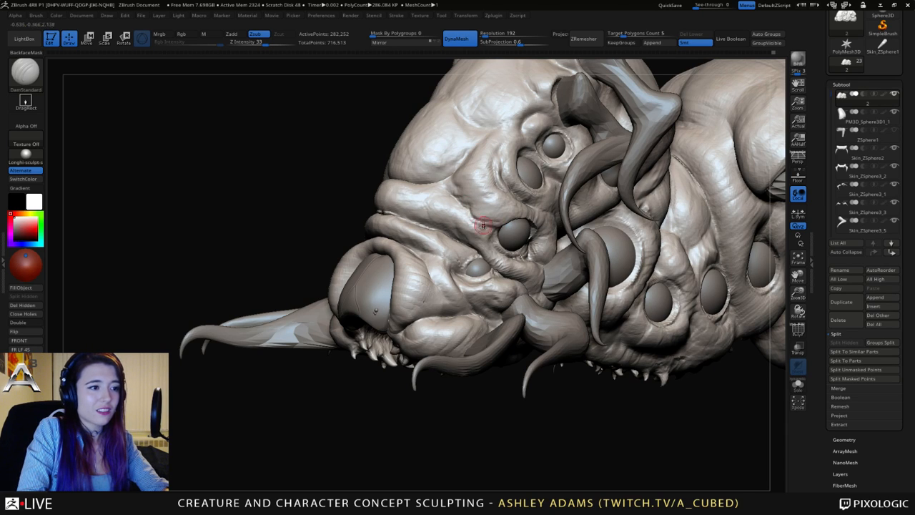
right_drag(468, 219, 484, 225)
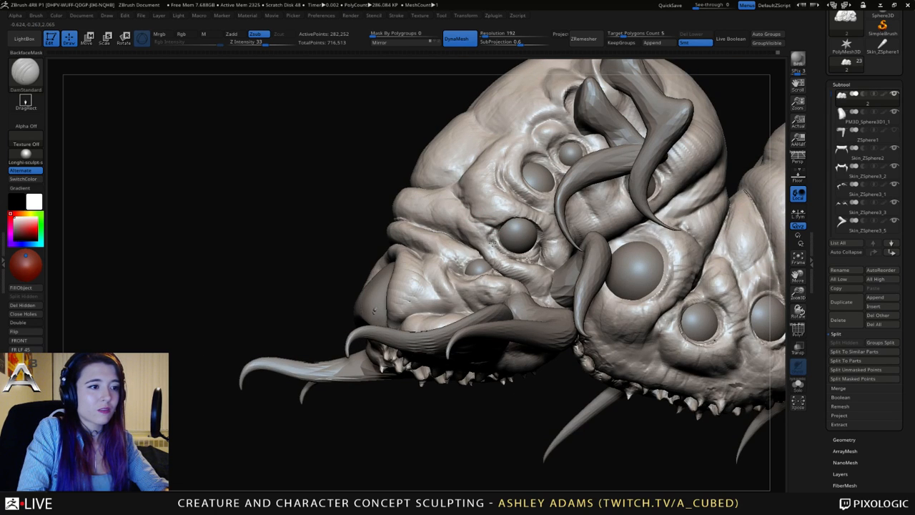
mouse_move(495, 246)
right_down()
mouse_move(480, 230)
mouse_move(497, 228)
right_up()
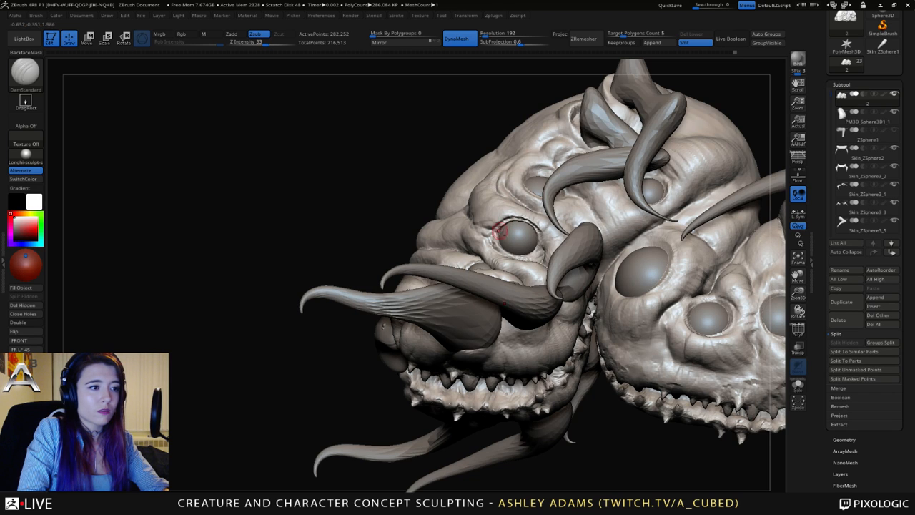
mouse_move(522, 222)
right_down()
mouse_move(517, 249)
mouse_move(521, 229)
right_up()
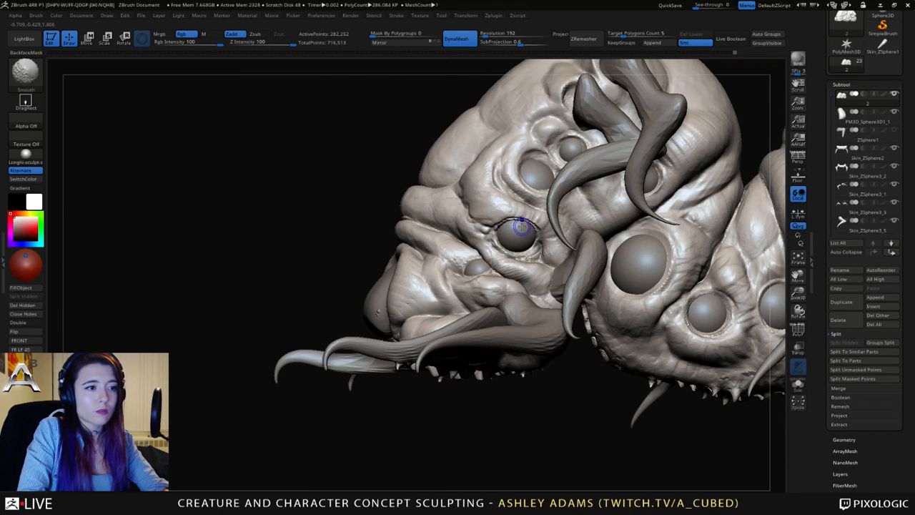
right_drag(522, 226, 496, 230)
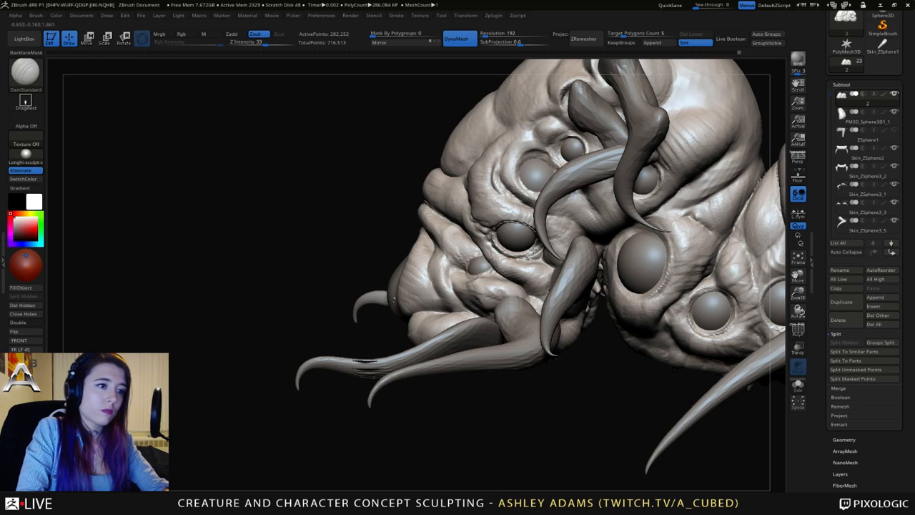
right_drag(529, 247, 574, 233)
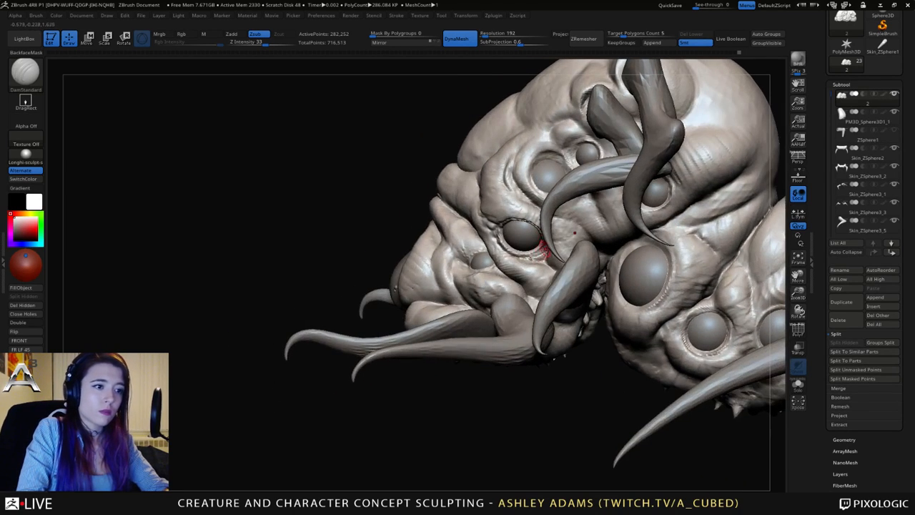
right_drag(535, 254, 534, 259)
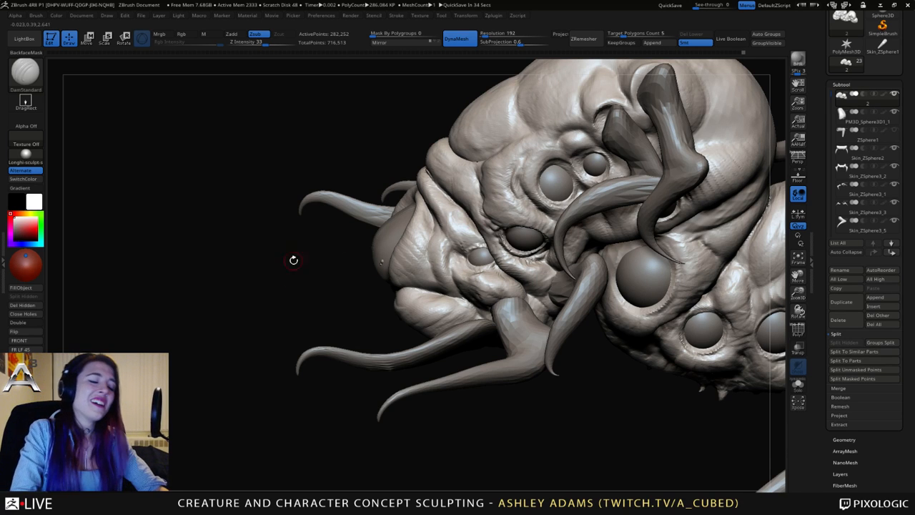
Select the head's foremost limb pair (Skin_ZSphere3) and adjust its upper part with the SnakeHook and Inflate brushes.
mouse_move(293, 259)
mouse_down()
mouse_move(451, 393)
mouse_move(446, 297)
mouse_move(415, 315)
mouse_move(465, 326)
mouse_up()
key(space)
alt+click(475, 333)
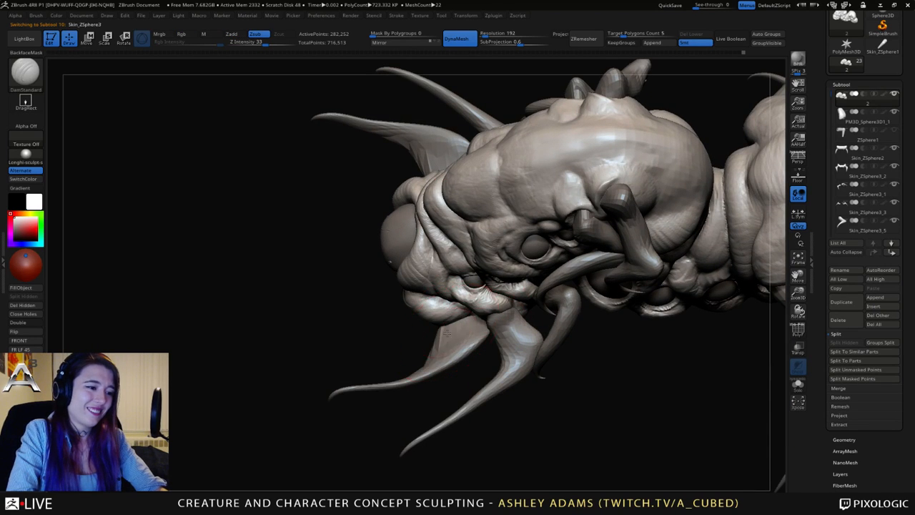
key(b)
key(s)
key(h)
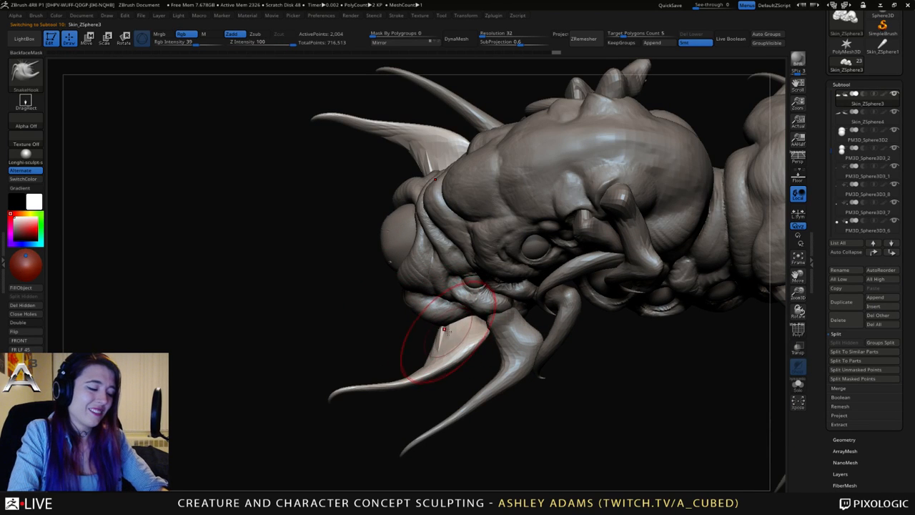
right_drag(449, 313, 443, 291)
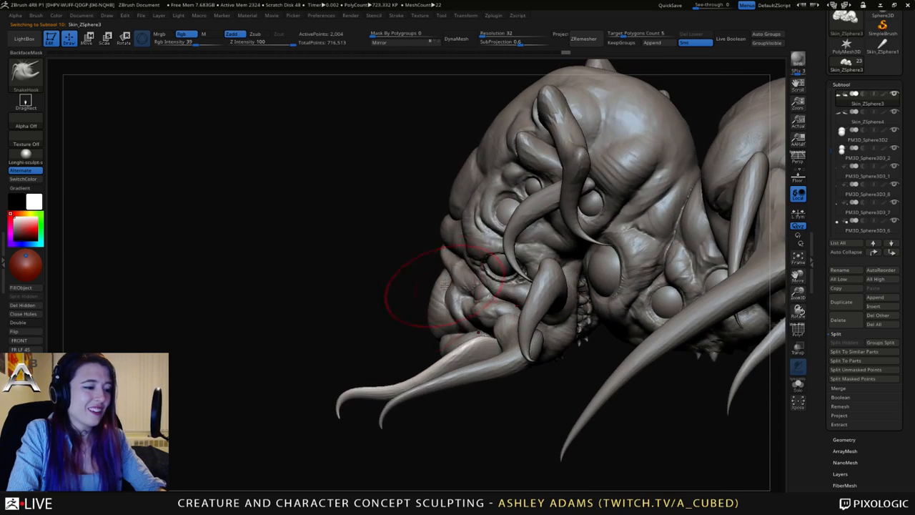
key(b)
key(i)
key(n)
right_drag(461, 346, 469, 330)
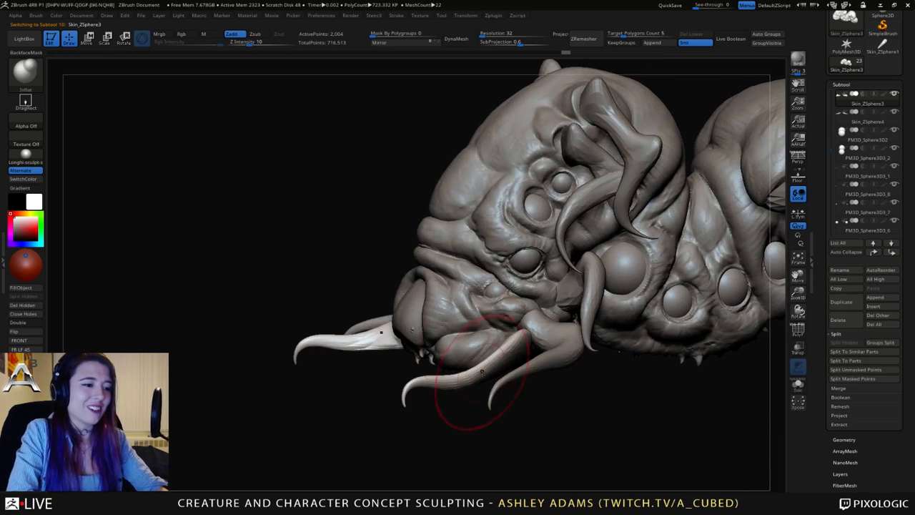
mouse_move(527, 327)
right_down()
mouse_move(492, 311)
mouse_move(515, 358)
mouse_move(550, 382)
right_up()
Pull the underside of the foremost limbs' base toward the jaw with the SnakeHook brush.
key(b)
key(s)
key(h)
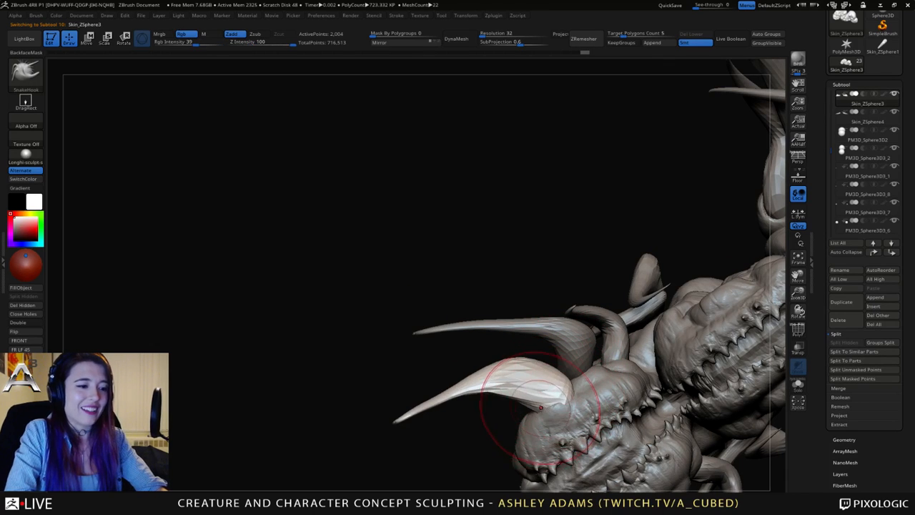
key(space)
drag(540, 377, 532, 378)
alt+right_drag(530, 387, 503, 320)
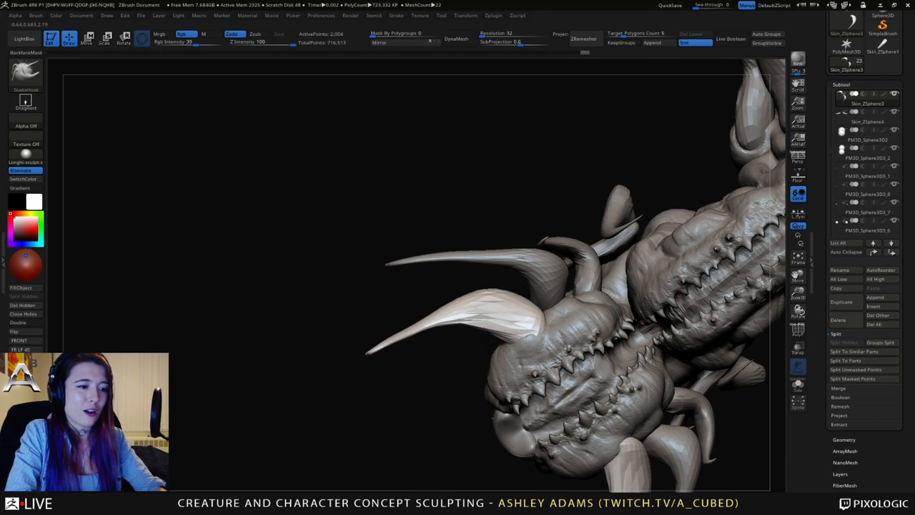
drag(521, 345, 514, 334)
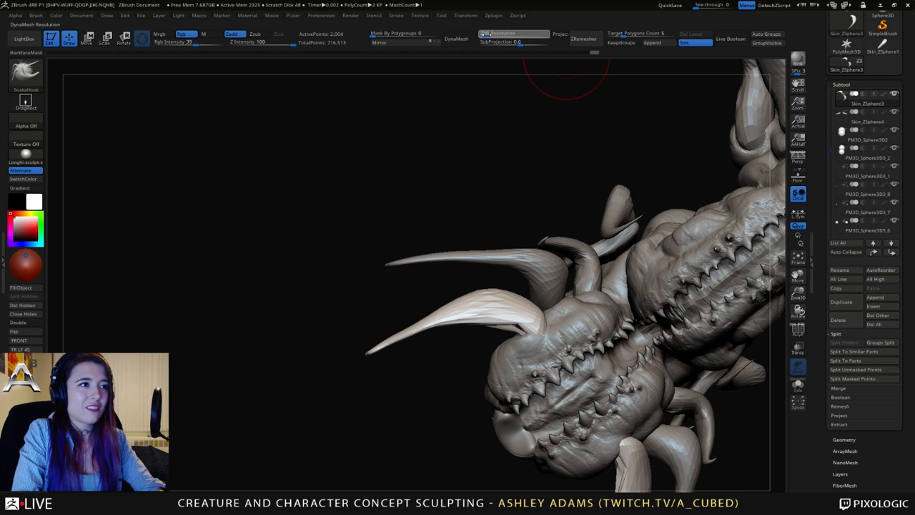
DynaMesh the foremost limbs at resolution 96, and refine the shape of their upper part with SnakeHook and smoothing.
click(457, 38)
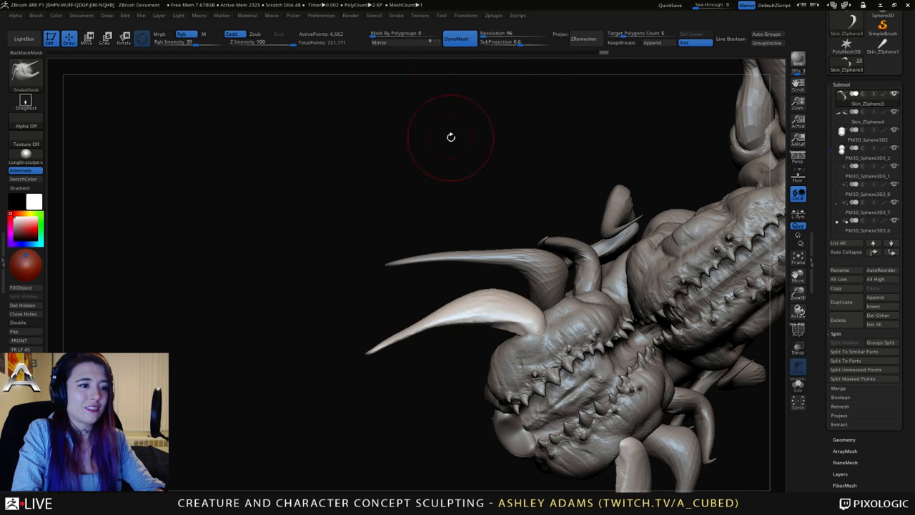
mouse_move(496, 321)
mouse_down()
mouse_move(422, 319)
mouse_move(501, 313)
mouse_up()
right_drag(520, 320, 542, 266)
mouse_move(469, 328)
shift+mouse_down()
mouse_move(446, 341)
mouse_move(461, 341)
shift+mouse_up()
right_drag(487, 366, 557, 321)
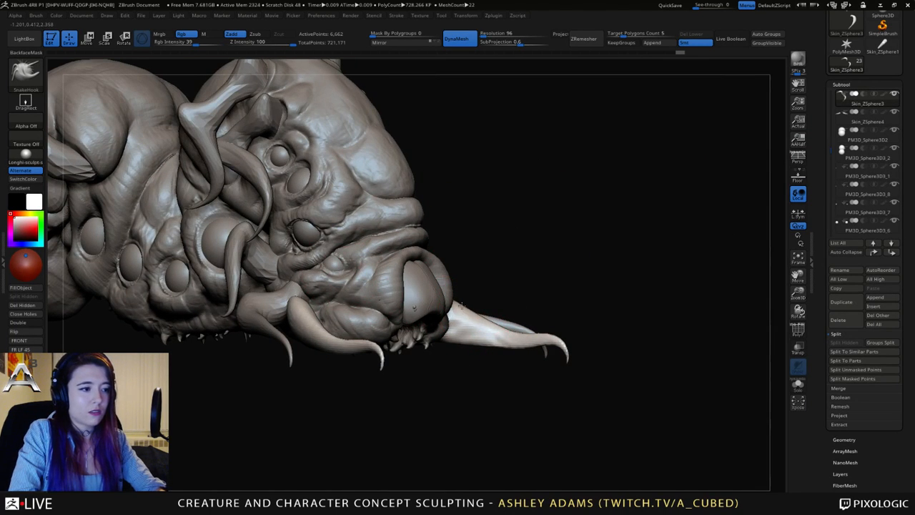
drag(461, 306, 477, 310)
right_drag(492, 308, 464, 312)
Build up muscle mass on the front of the foremost limbs with ClayBuildup and smooth the lower part.
key(space)
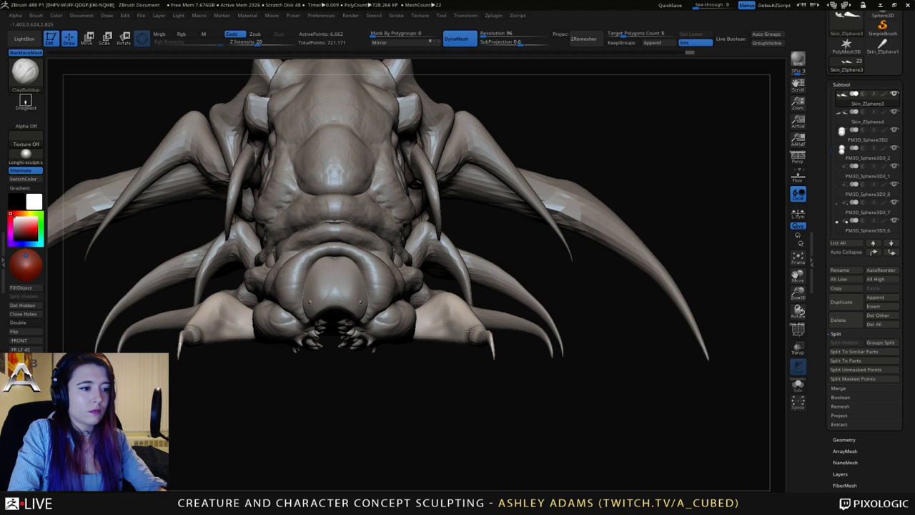
right_drag(461, 326, 467, 353)
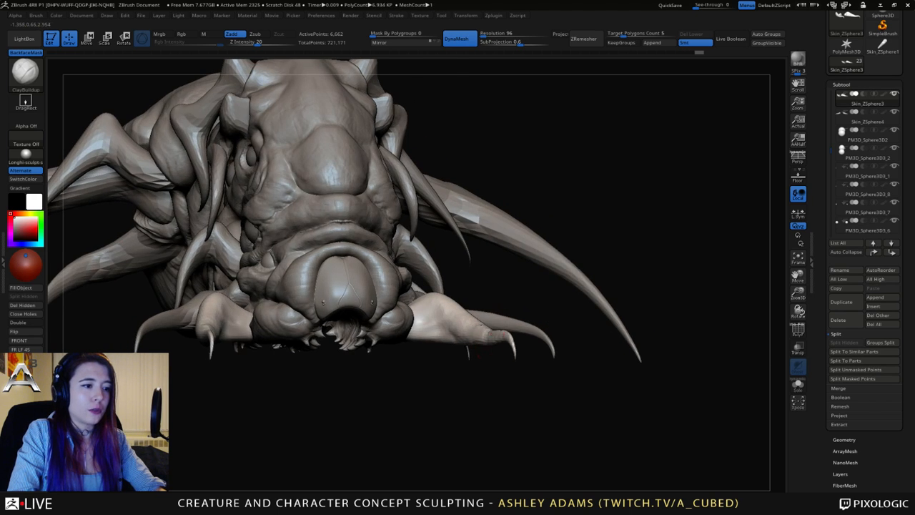
mouse_move(458, 329)
mouse_down()
mouse_move(433, 305)
mouse_move(437, 319)
mouse_up()
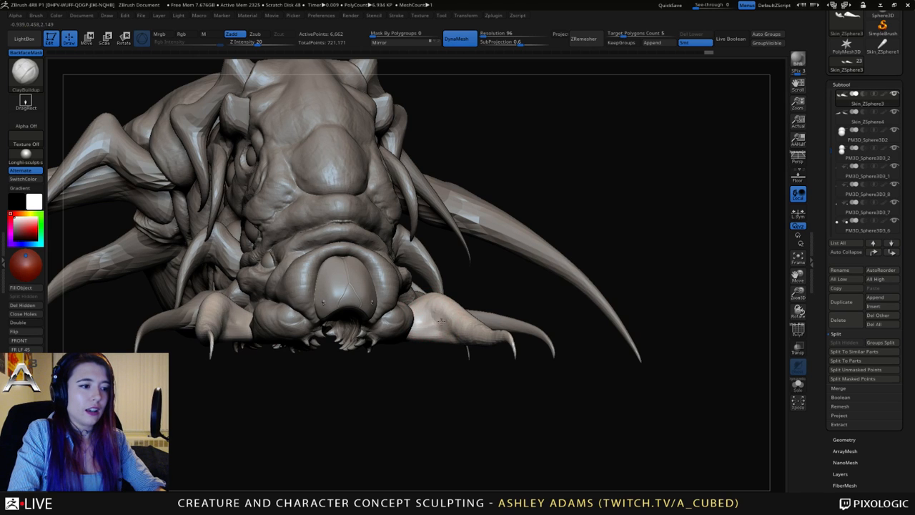
right_drag(439, 316, 487, 329)
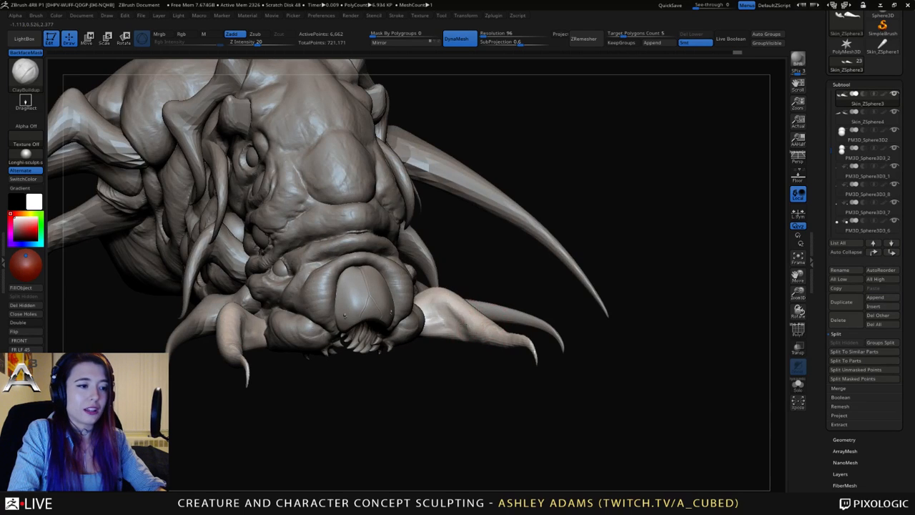
mouse_move(458, 333)
mouse_down()
mouse_move(444, 321)
mouse_move(460, 326)
mouse_move(448, 303)
mouse_up()
shift+drag(494, 332, 498, 337)
mouse_move(498, 338)
right_down()
mouse_move(535, 336)
mouse_move(591, 312)
mouse_move(455, 334)
right_up()
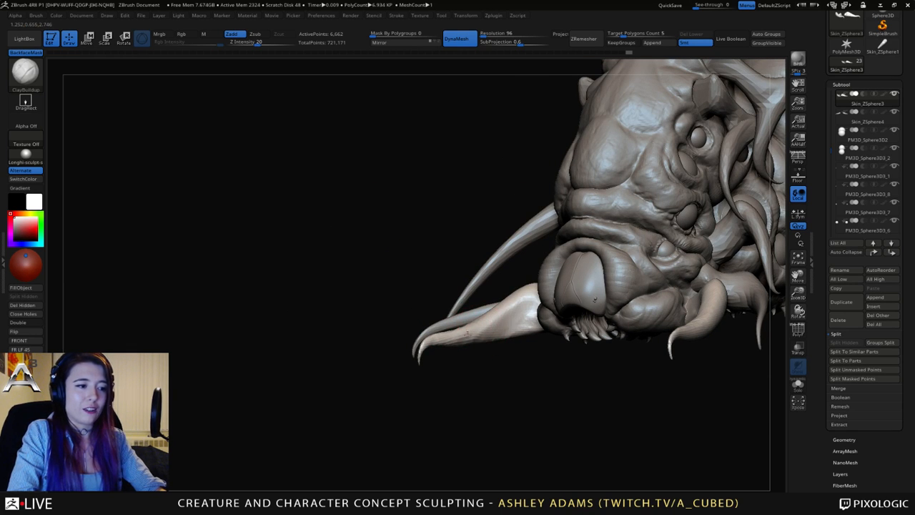
Add more ClayBuildup volume along the outer side and bend of the foremost limbs, down toward the claw tips.
right_drag(492, 317, 487, 349)
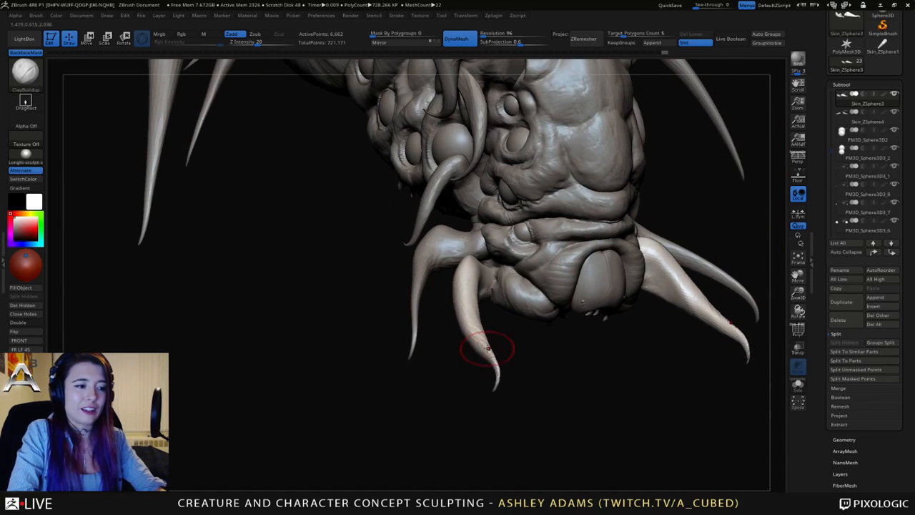
right_drag(463, 318, 472, 286)
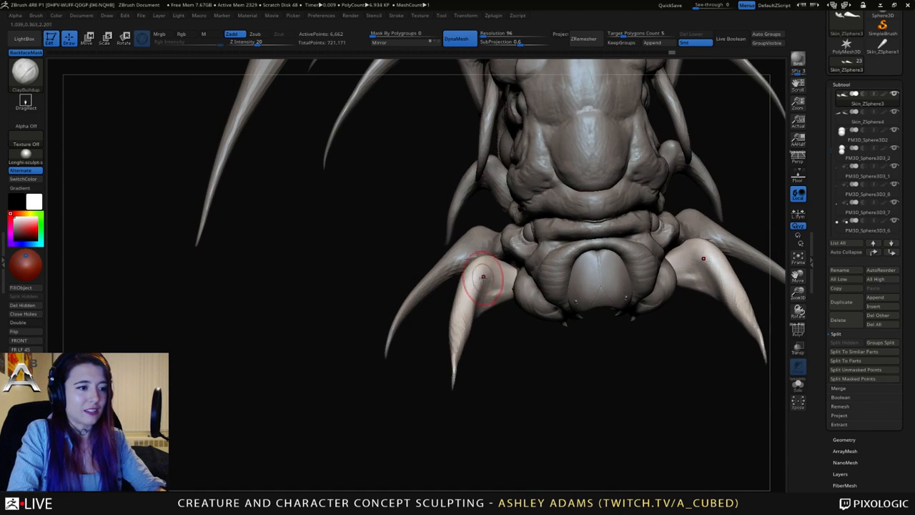
mouse_move(472, 325)
right_down()
mouse_move(471, 347)
mouse_move(468, 338)
right_up()
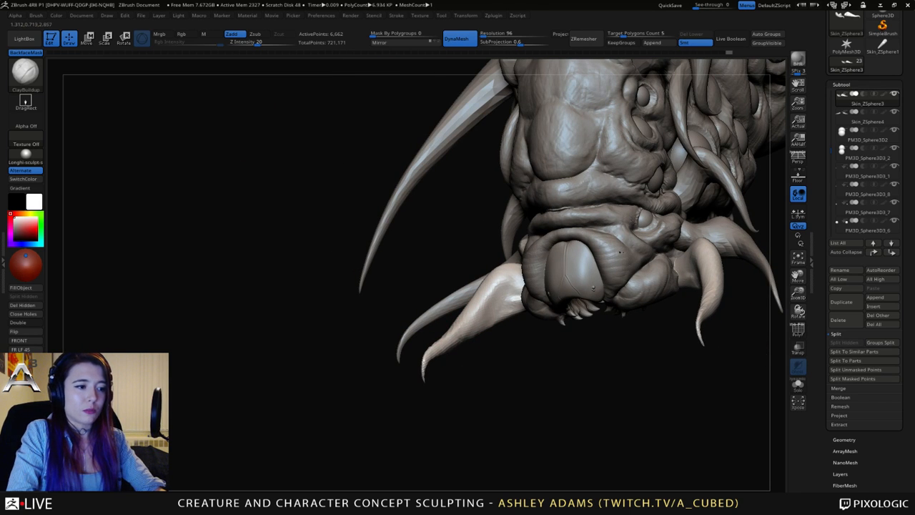
right_drag(460, 347, 492, 339)
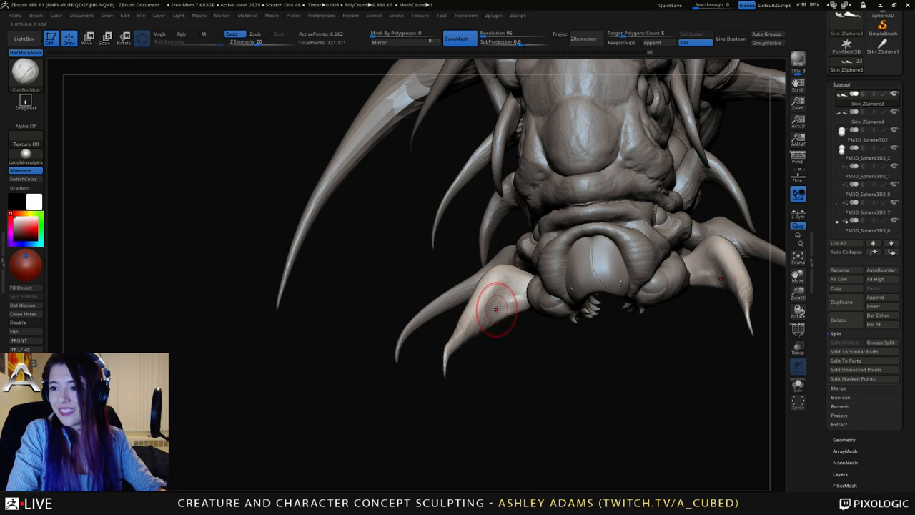
mouse_move(450, 313)
mouse_down()
mouse_move(481, 309)
mouse_move(471, 315)
mouse_move(473, 384)
mouse_move(452, 351)
mouse_up()
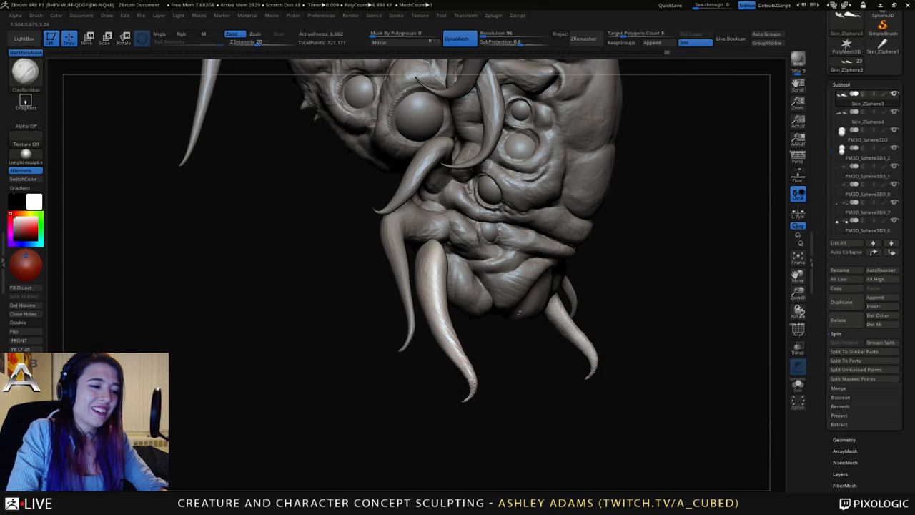
Carve creases along the inner and lower surfaces of the foremost limbs with the DamStandard brush.
mouse_move(446, 391)
mouse_down()
mouse_move(415, 384)
mouse_move(468, 358)
mouse_move(475, 365)
mouse_move(467, 347)
mouse_move(446, 362)
mouse_move(472, 354)
mouse_move(450, 300)
mouse_move(459, 295)
mouse_move(423, 284)
mouse_move(449, 306)
mouse_move(479, 269)
mouse_up()
key(b)
key(s)
key(h)
key(b)
key(d)
key(s)
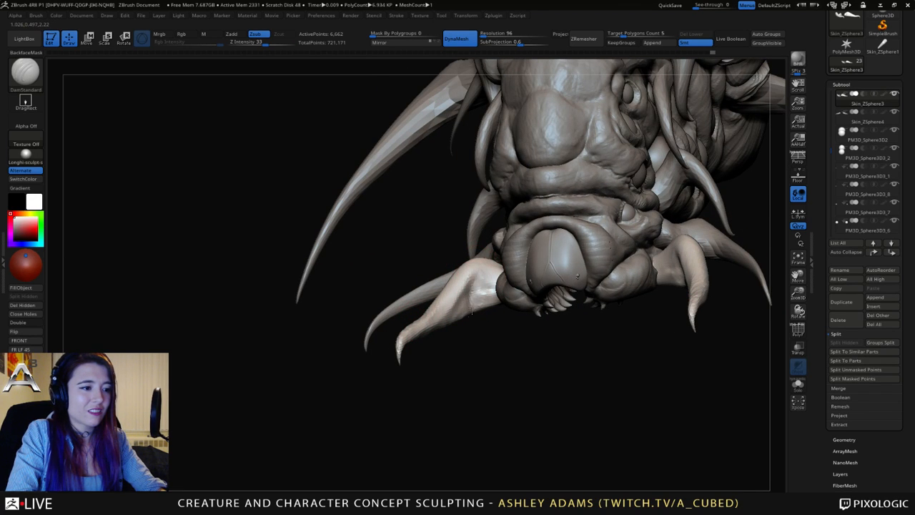
drag(466, 344, 458, 223)
drag(386, 337, 469, 306)
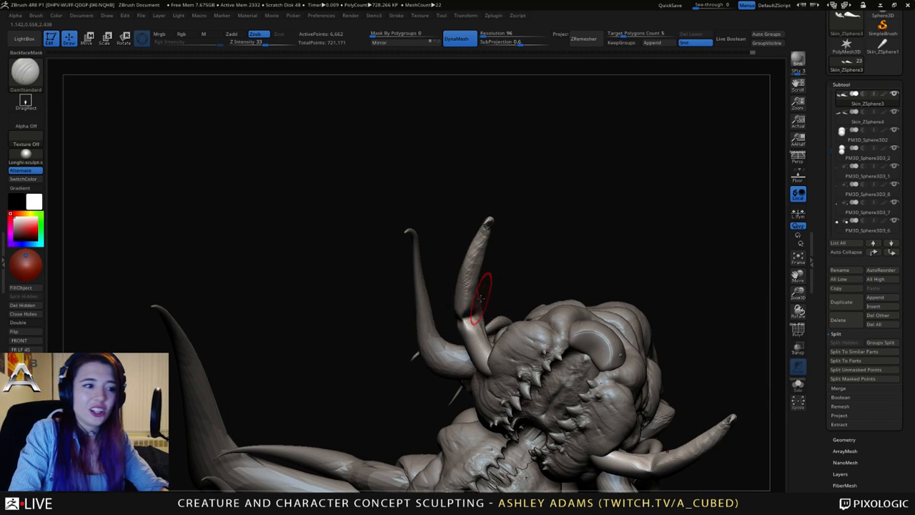
mouse_move(464, 294)
mouse_down()
mouse_move(443, 302)
mouse_move(466, 291)
mouse_up()
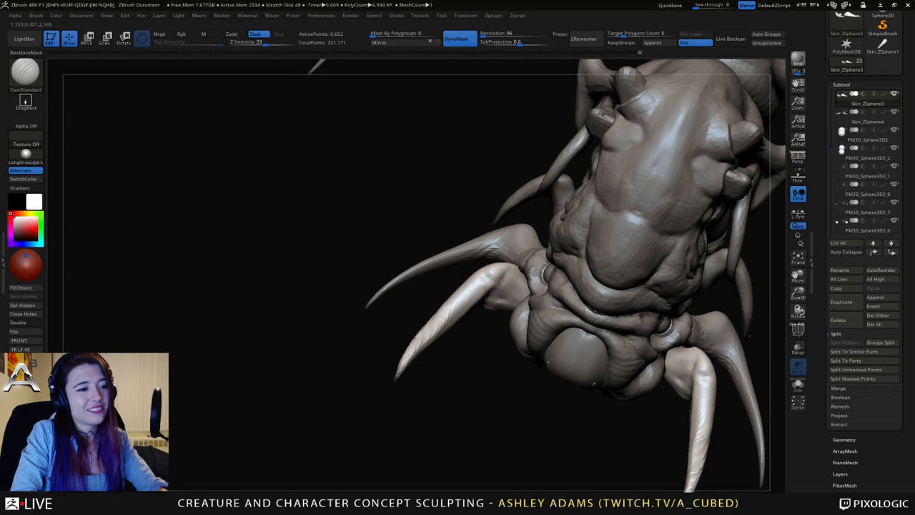
drag(483, 270, 570, 327)
Strengthen the raised forms on the front of the foremost limbs' bases with the ClayBuildup brush.
mouse_move(570, 328)
alt+right_down()
mouse_move(529, 293)
mouse_move(618, 330)
mouse_move(550, 306)
mouse_move(370, 276)
alt+right_up()
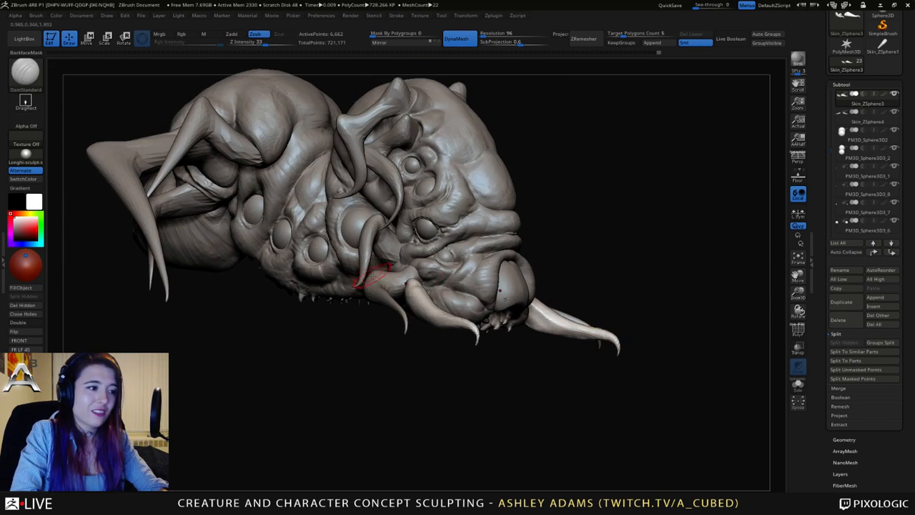
mouse_move(420, 294)
right_down()
mouse_move(392, 271)
mouse_move(377, 274)
mouse_move(423, 264)
mouse_move(402, 285)
mouse_move(417, 270)
right_up()
key(b)
key(s)
key(h)
key(b)
key(c)
key(b)
alt+right_drag(325, 193, 298, 218)
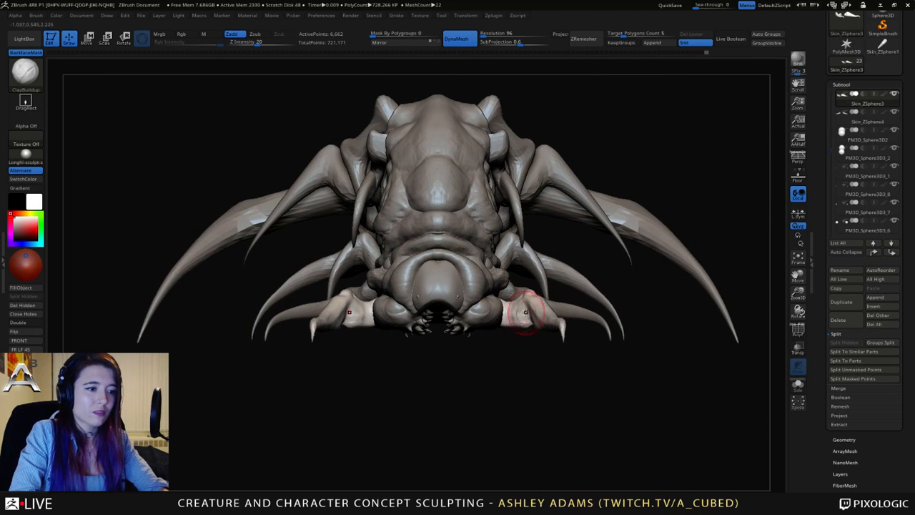
Choose the SnakeHook brush, select the upper hooked limb on the side of the head and DynaMesh it at resolution 96.
key(b)
key(s)
key(h)
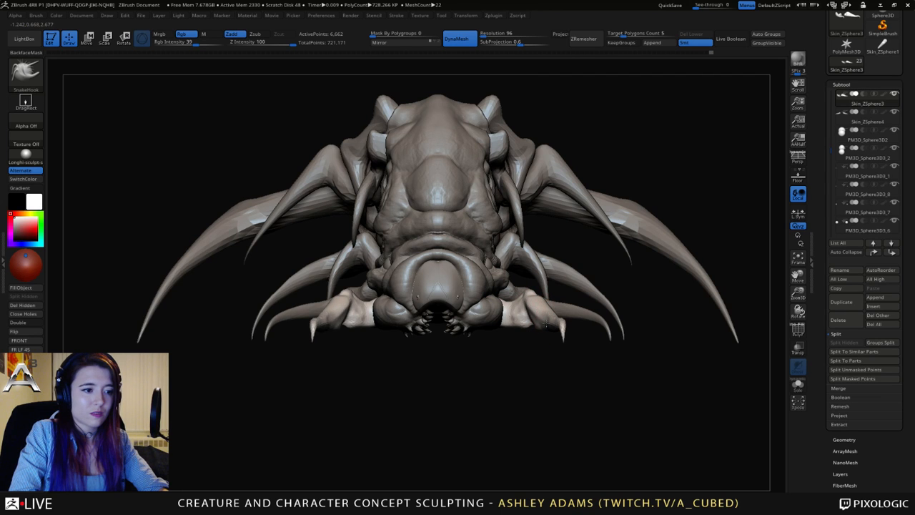
right_drag(544, 322, 546, 301)
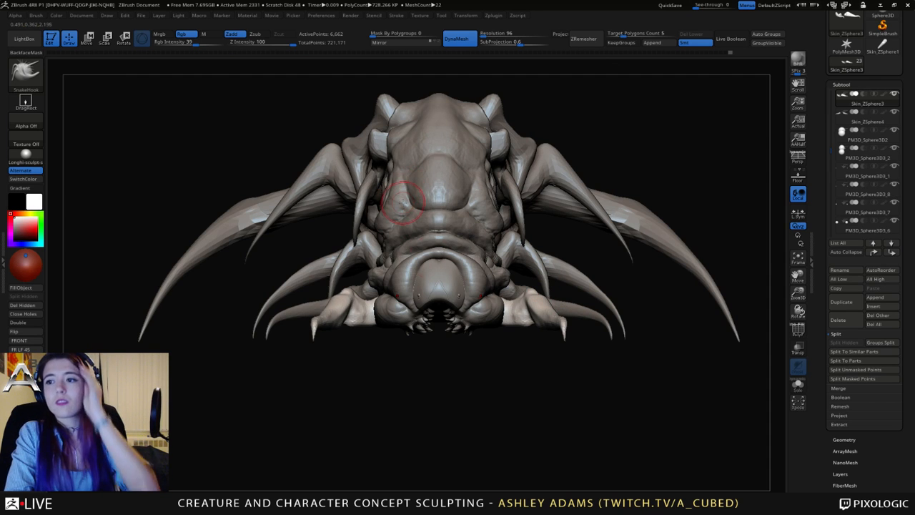
mouse_move(445, 272)
right_down()
mouse_move(498, 279)
mouse_move(507, 260)
mouse_move(526, 285)
mouse_move(503, 225)
mouse_move(516, 213)
mouse_move(509, 246)
mouse_move(520, 304)
mouse_move(505, 250)
mouse_move(367, 159)
right_up()
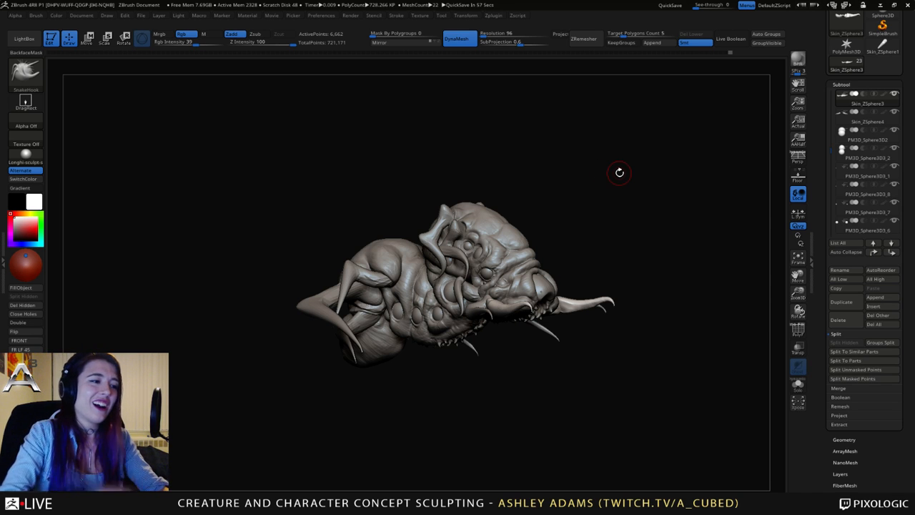
mouse_move(619, 173)
mouse_down()
mouse_move(582, 305)
mouse_move(479, 240)
mouse_move(494, 300)
mouse_move(389, 158)
mouse_up()
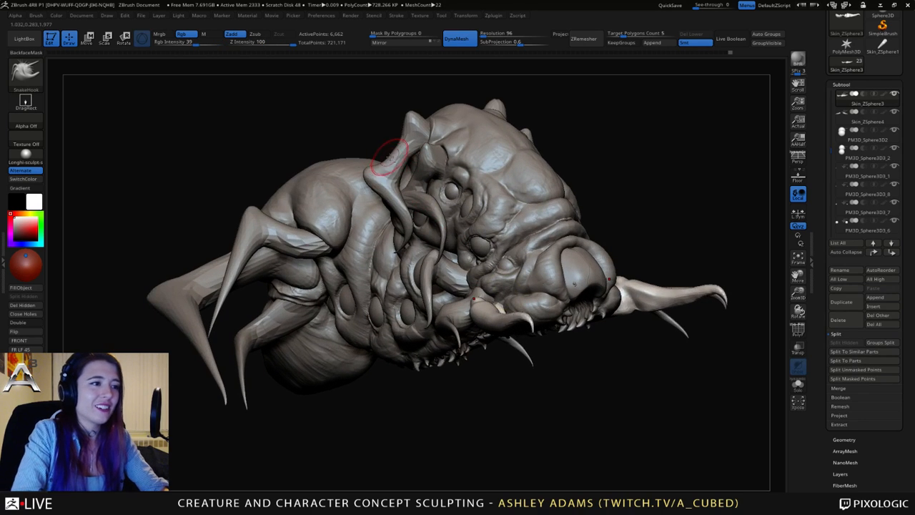
alt+click(389, 157)
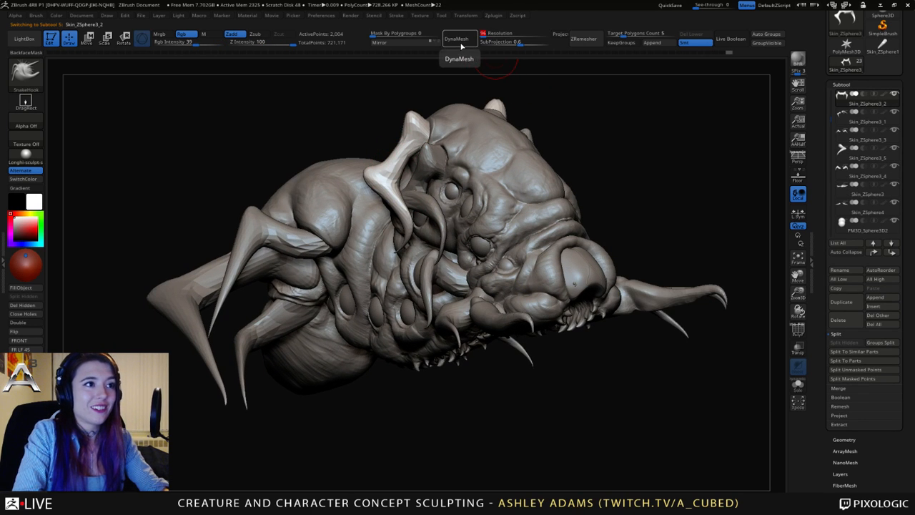
click(456, 38)
Thicken the thin lower end of the upper hooked head limb with the Inflat brush.
mouse_move(461, 154)
mouse_down()
mouse_move(413, 114)
mouse_move(387, 197)
mouse_move(347, 236)
mouse_move(378, 265)
mouse_up()
key(space)
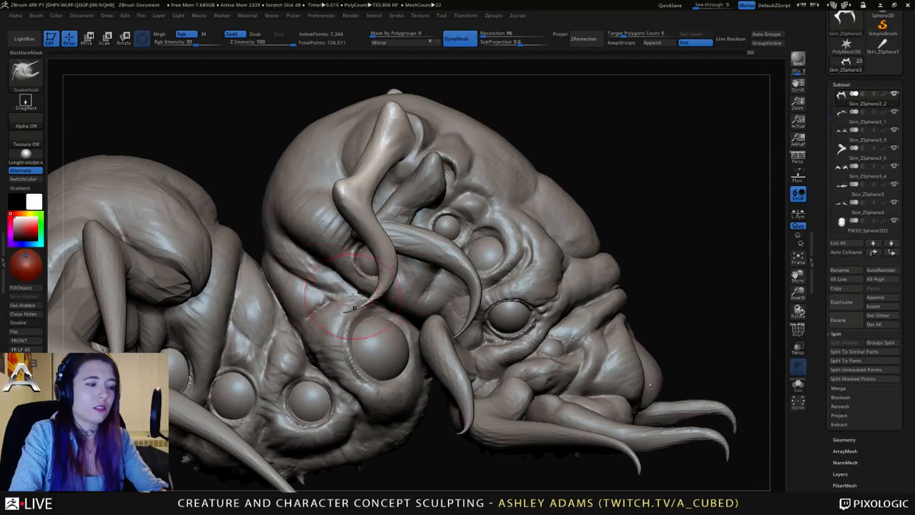
key(b)
key(i)
key(n)
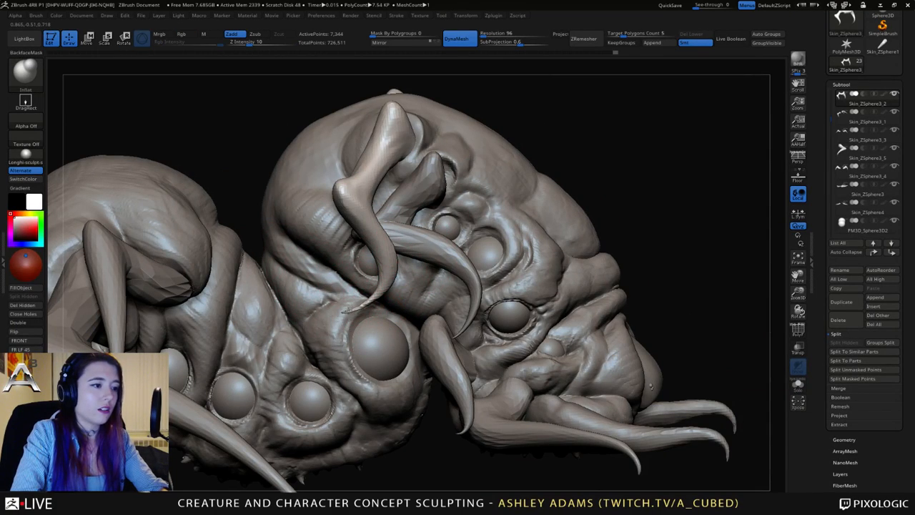
mouse_move(352, 285)
mouse_down()
mouse_move(314, 272)
mouse_move(336, 250)
mouse_move(378, 238)
mouse_move(368, 250)
mouse_up()
Adjust the outer contour of the upper hooked head limb just below its bend with the SnakeHook brush.
key(b)
key(s)
key(h)
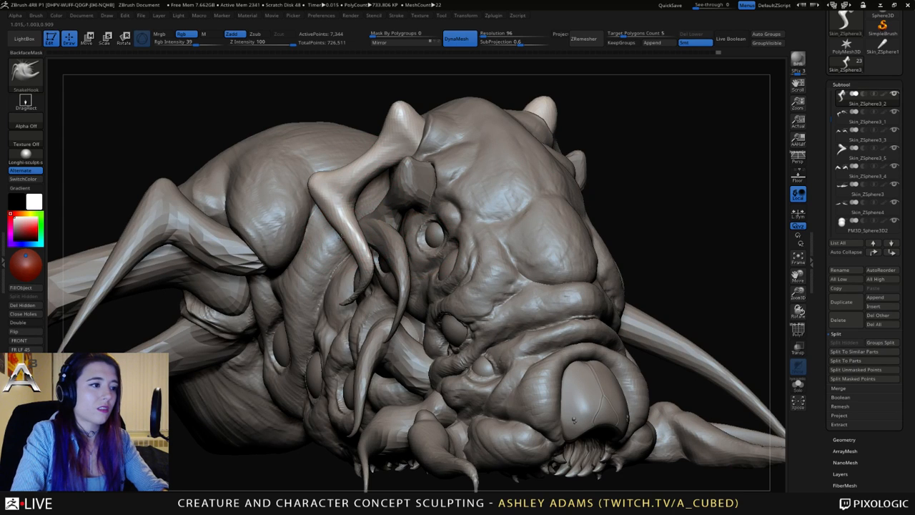
drag(316, 207, 321, 212)
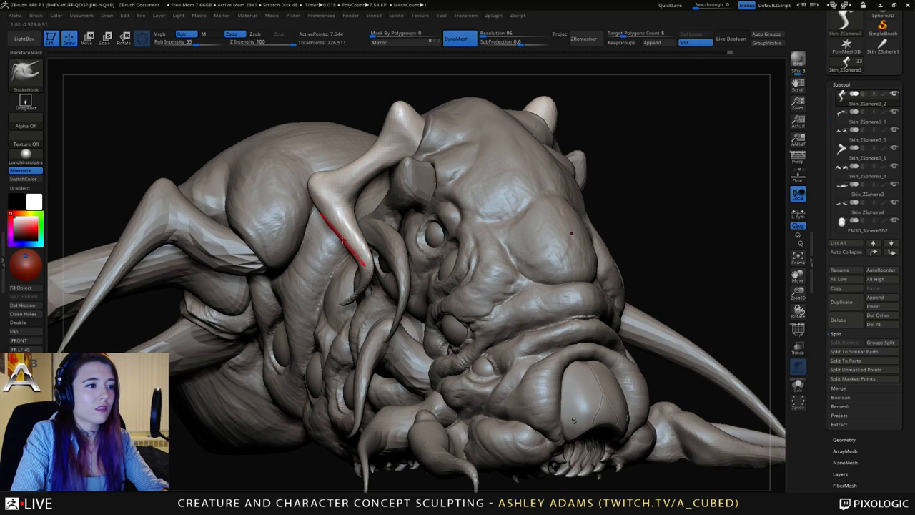
drag(698, 468, 758, 476)
DynaMesh the inner curved limb beside the eyes at resolution 72, undo it, and remesh it at resolution 192.
alt+click(432, 194)
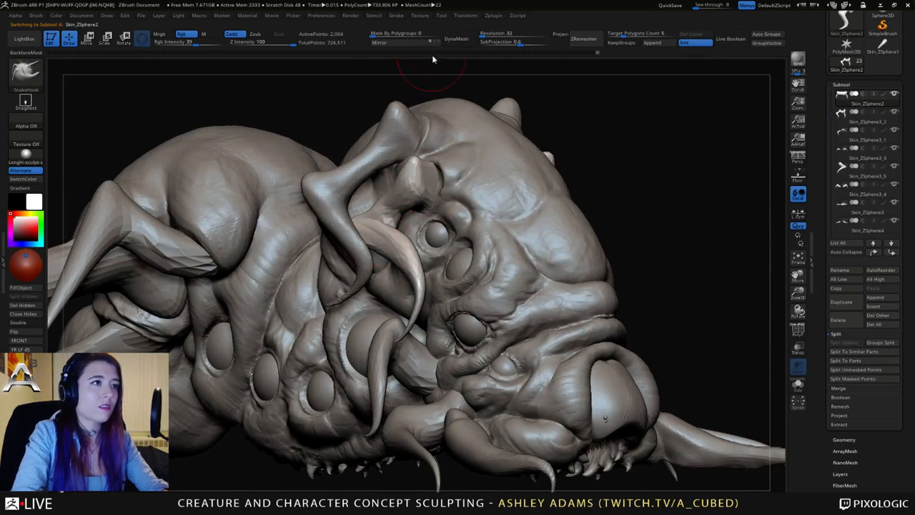
click(496, 33)
key(Return)
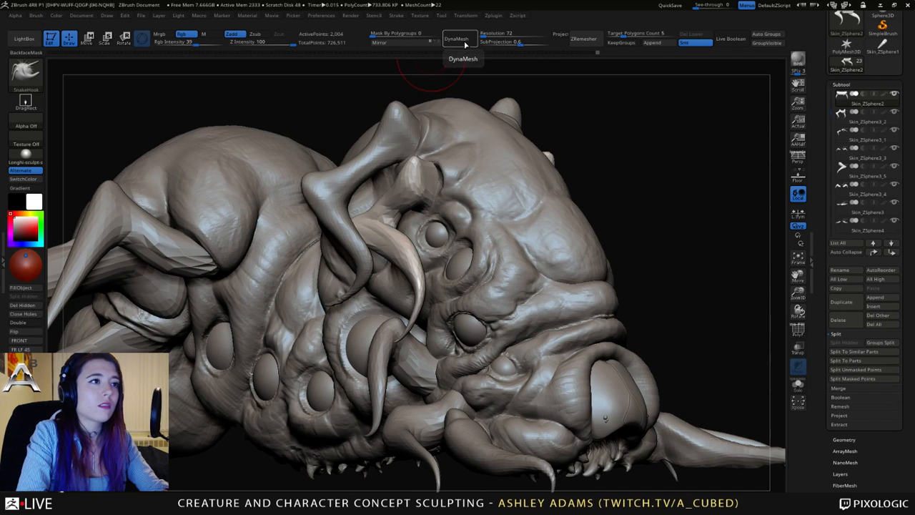
click(466, 41)
drag(644, 204, 708, 204)
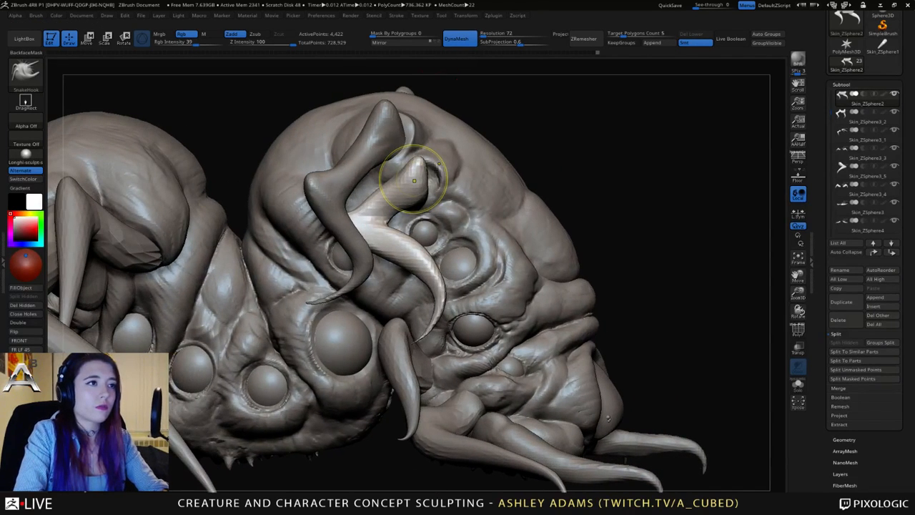
click(486, 36)
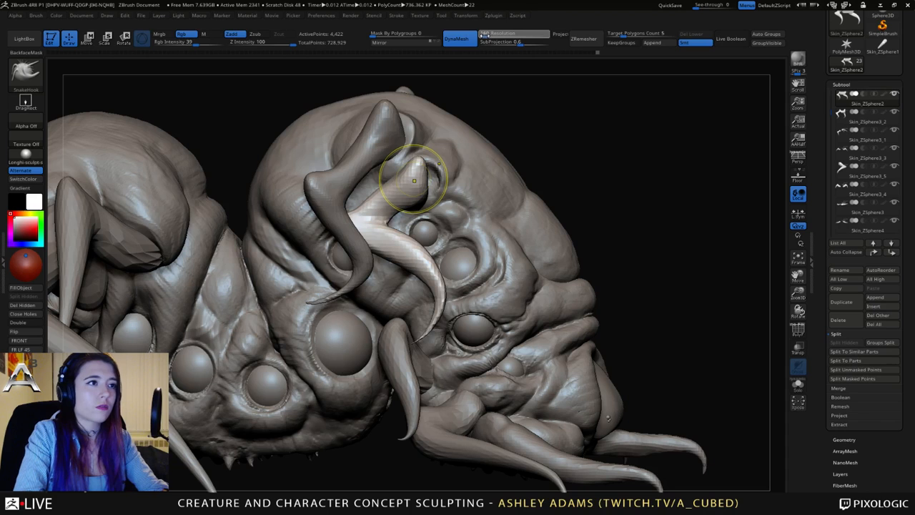
key(Return)
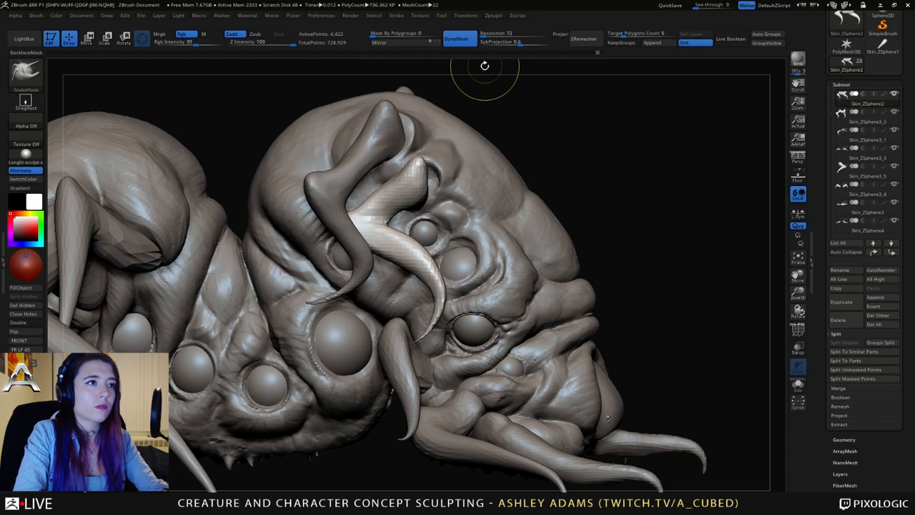
key(ctrl+z)
click(485, 34)
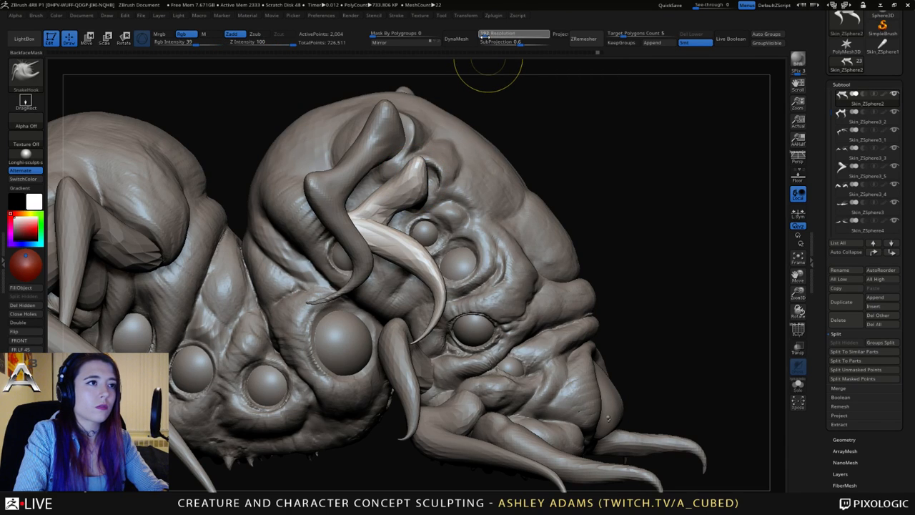
key(Return)
click(458, 39)
right_drag(472, 160, 429, 167)
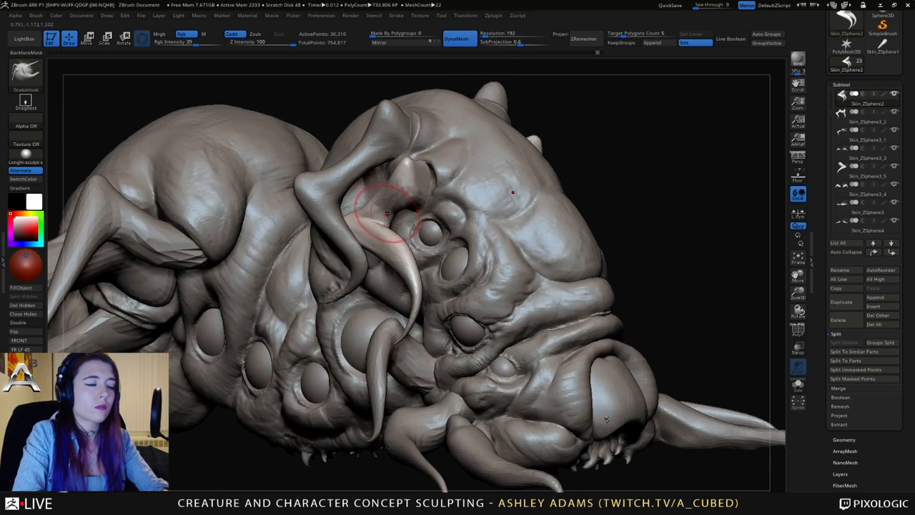
Reshape the arc of the inner curved head limb with the SnakeHook brush.
key(b)
key(d)
key(s)
mouse_move(407, 248)
right_down()
mouse_move(432, 254)
mouse_move(419, 275)
right_up()
key(b)
key(s)
key(h)
drag(363, 252, 368, 250)
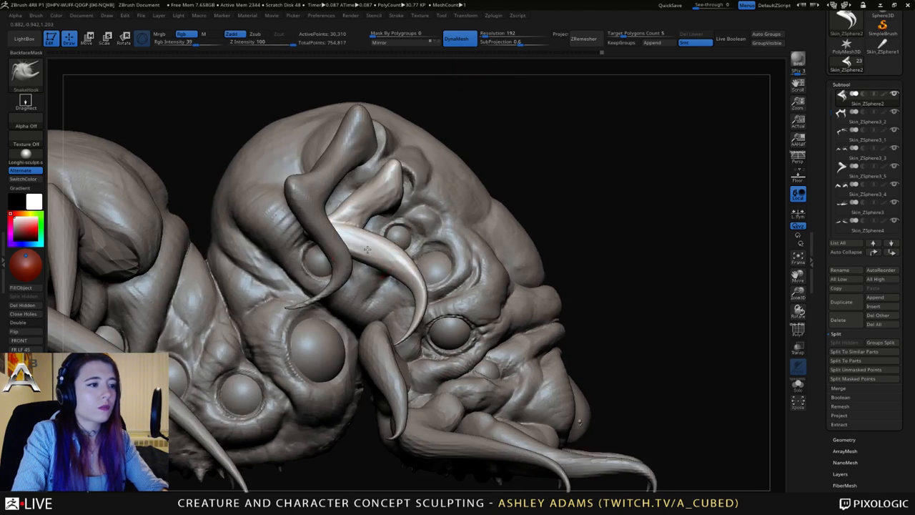
right_drag(368, 250, 376, 247)
drag(375, 241, 378, 250)
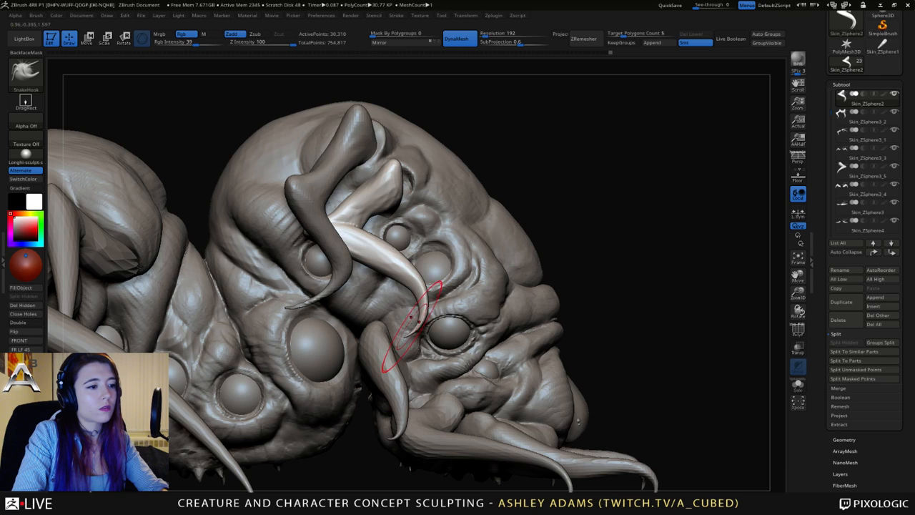
Select the main body and pull the crown of the head upward with the SnakeHook brush.
ctrl+right_drag(424, 300, 403, 250)
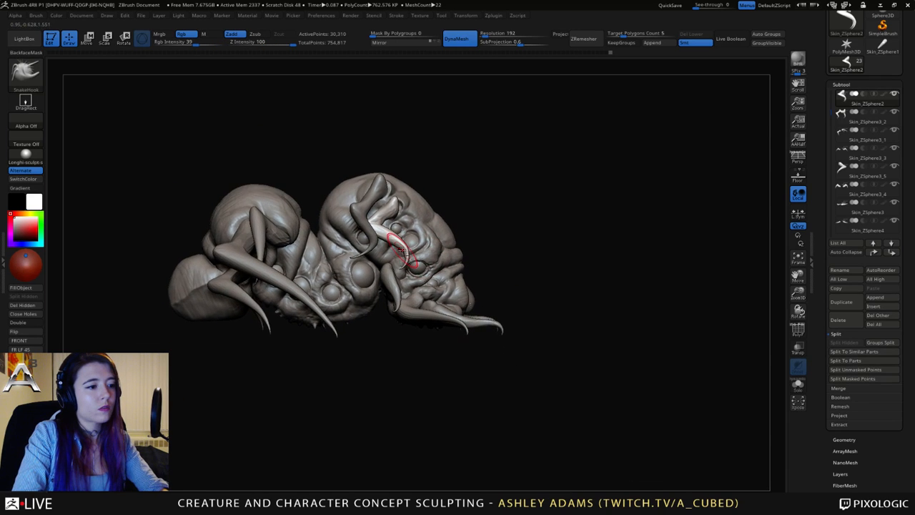
alt+click(395, 286)
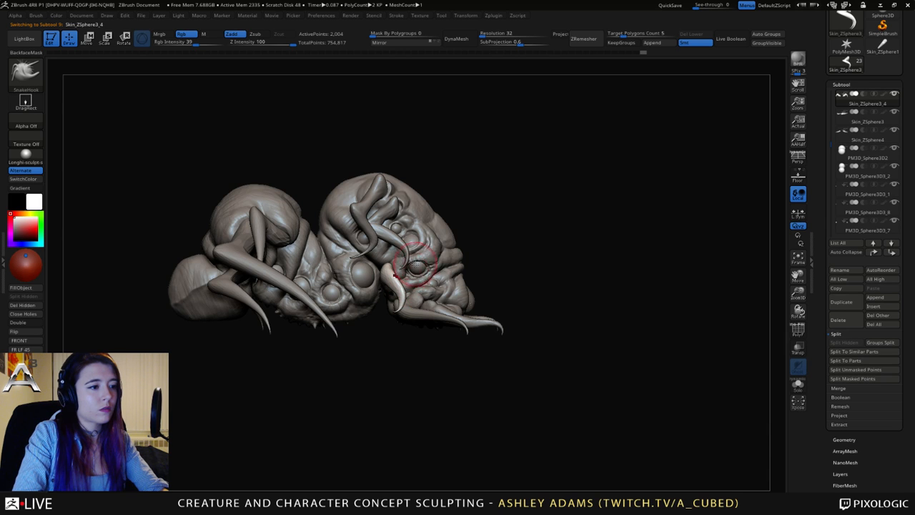
mouse_move(415, 265)
ctrl+right_down()
mouse_move(419, 236)
mouse_move(392, 102)
ctrl+right_up()
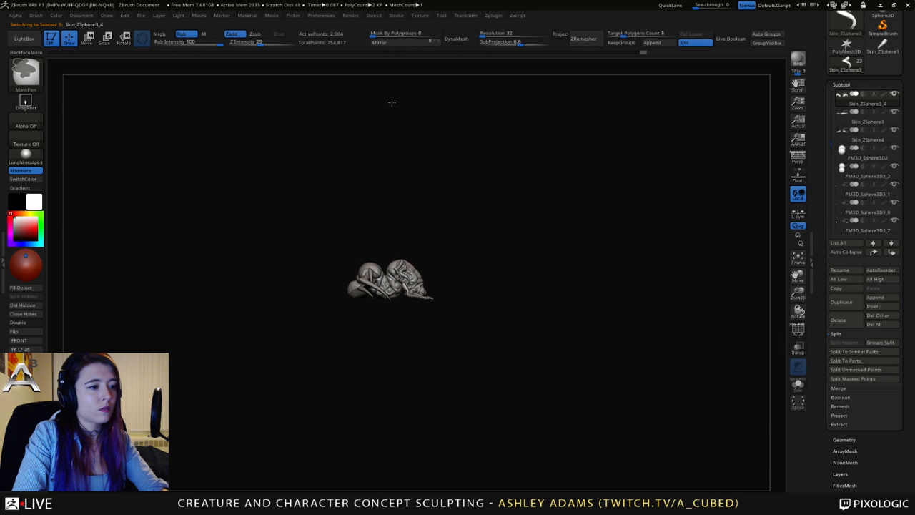
right_click(386, 229)
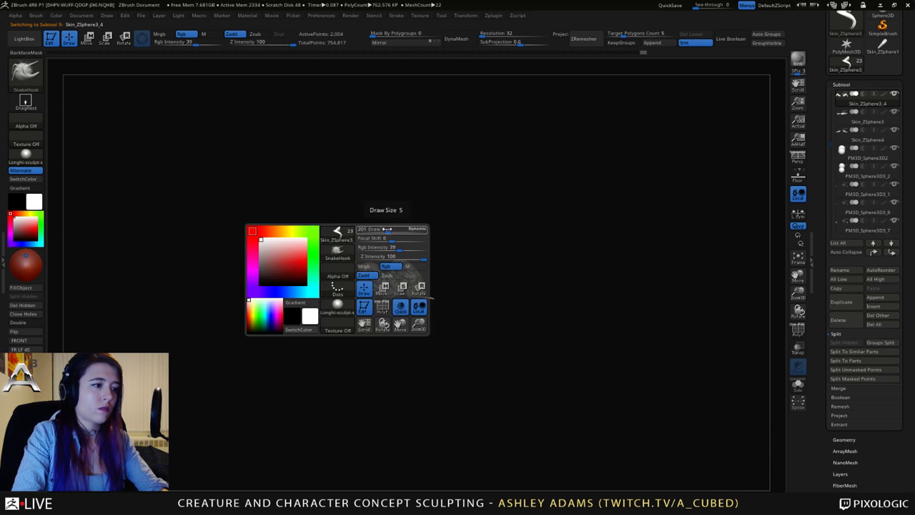
mouse_move(413, 219)
ctrl+right_down()
mouse_move(415, 256)
mouse_move(386, 327)
ctrl+right_up()
alt+click(284, 213)
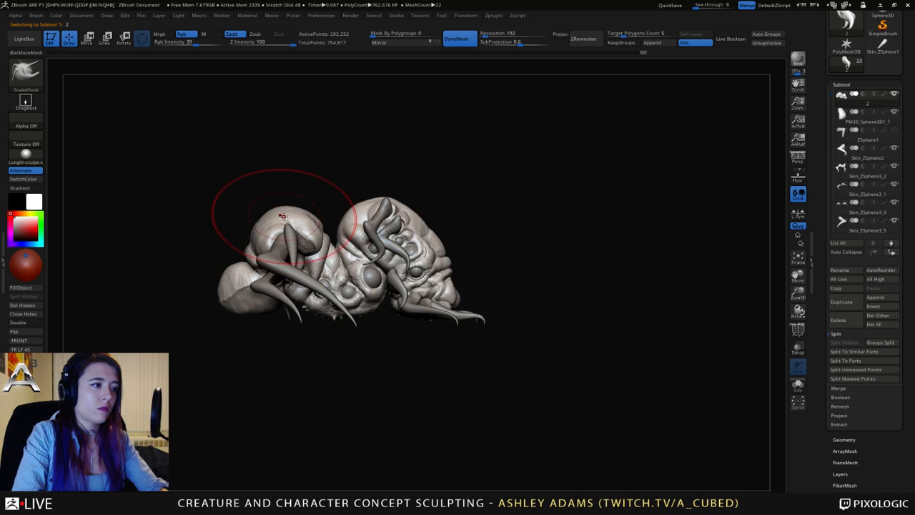
alt+right_drag(283, 213, 372, 235)
drag(463, 227, 466, 215)
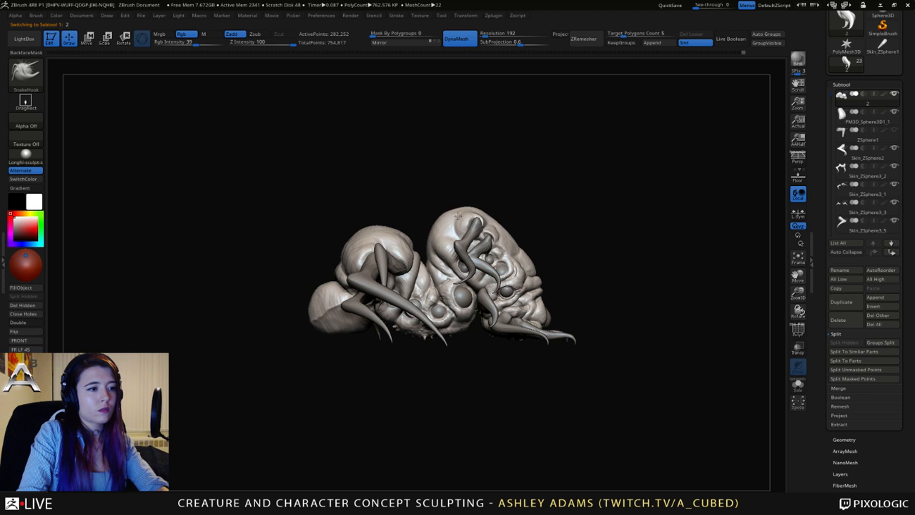
right_drag(464, 208, 442, 266)
mouse_move(472, 227)
right_down()
mouse_move(489, 226)
mouse_move(472, 226)
right_up()
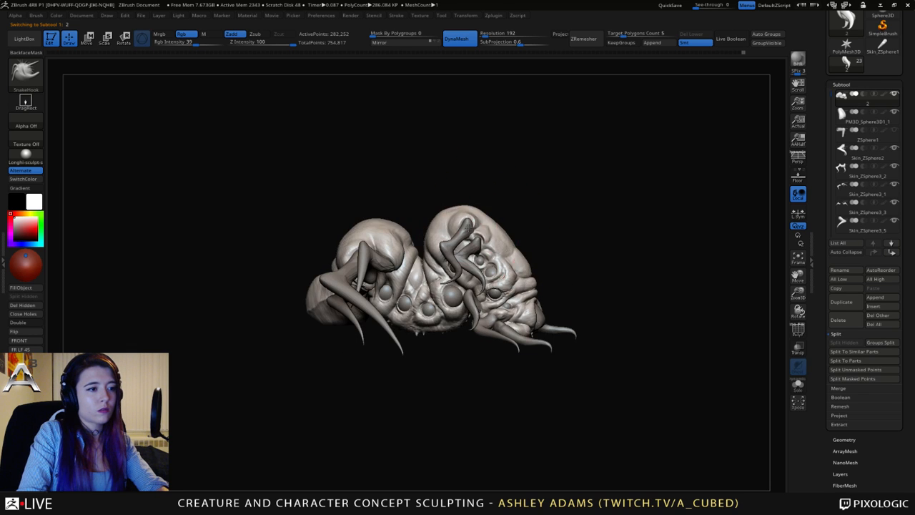
Lower the top of the hump on the creature's back on the main body with the SnakeHook brush.
alt+click(471, 226)
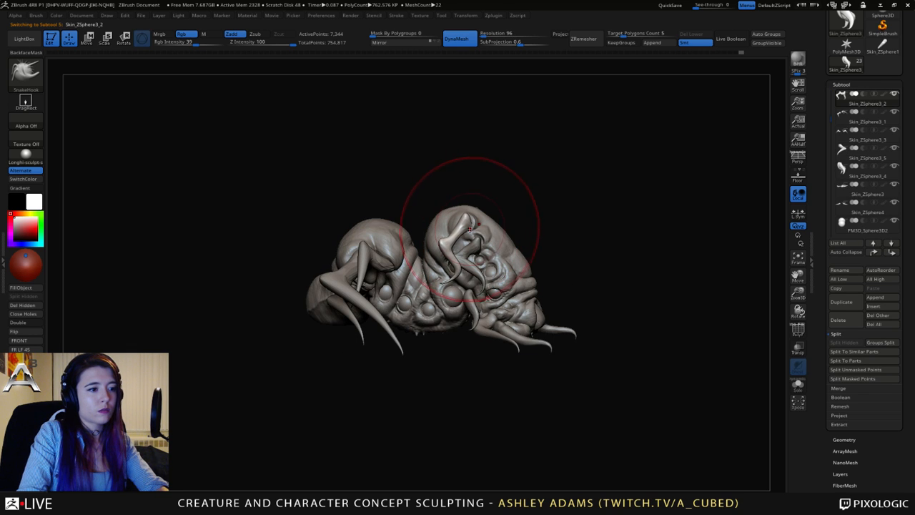
alt+click(374, 224)
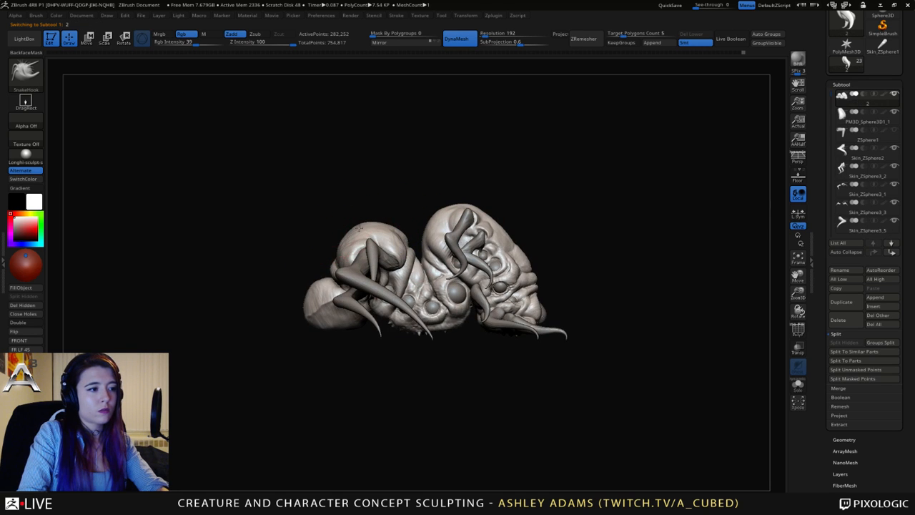
key(space)
drag(368, 233, 363, 231)
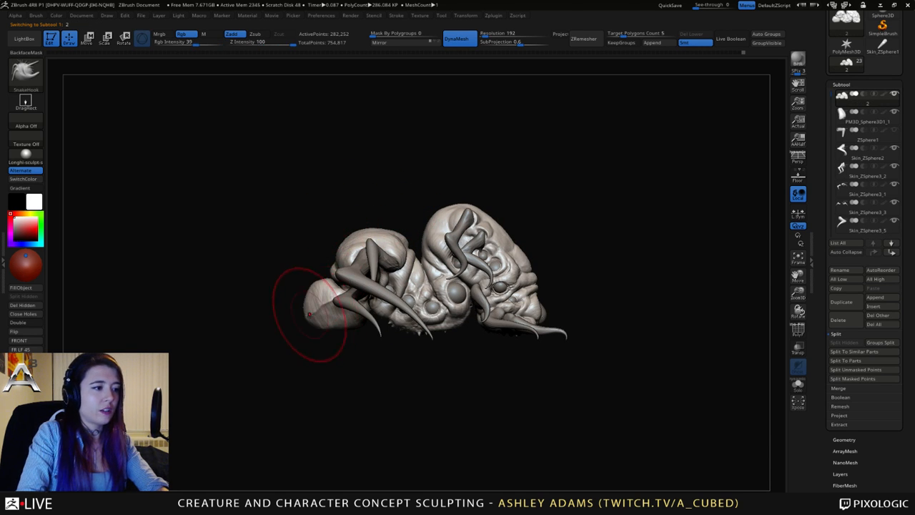
Pull the back of the head outward toward the hump with SnakeHook and adjust the brush size.
ctrl+right_drag(324, 315, 332, 203)
right_drag(379, 254, 439, 197)
key(f)
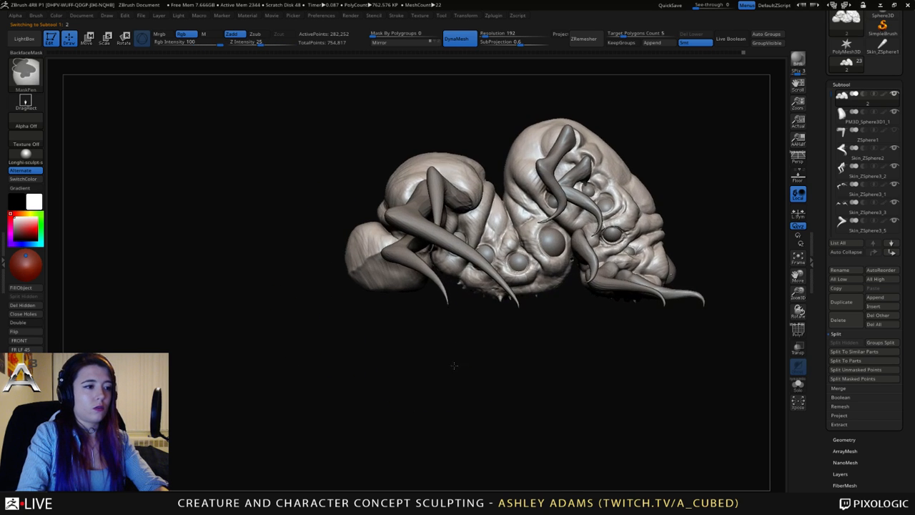
drag(516, 149, 506, 150)
right_click(509, 148)
click(500, 150)
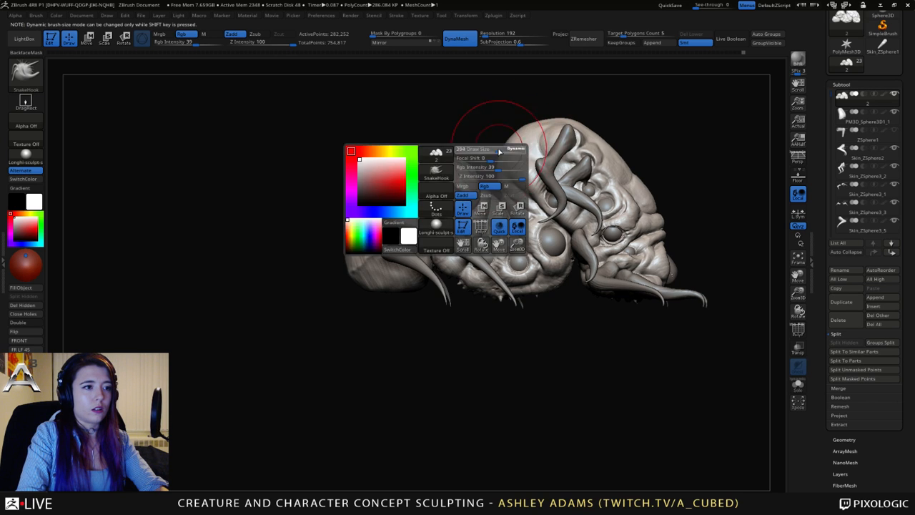
mouse_move(501, 148)
right_down()
mouse_move(478, 178)
mouse_move(505, 200)
right_up()
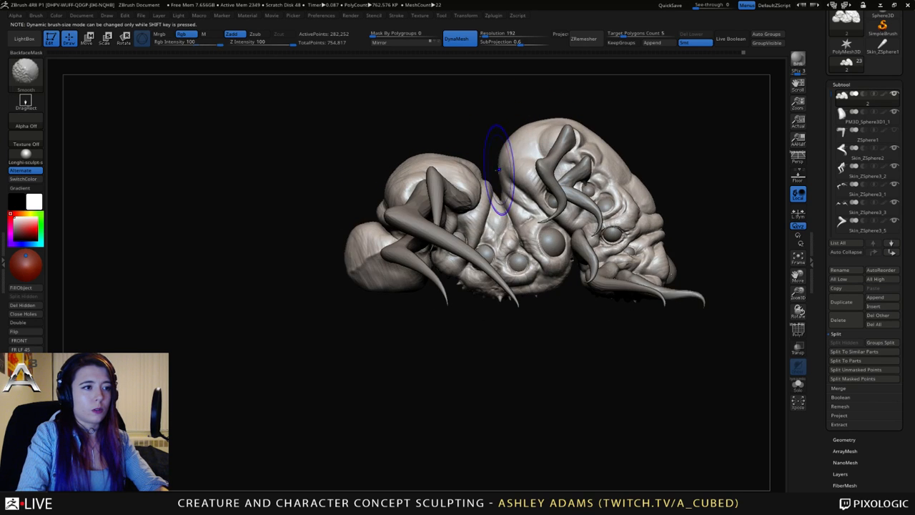
Check the overall silhouette and raise the upper back of the head with a larger SnakeHook brush.
ctrl+right_drag(552, 151, 488, 100)
ctrl+right_drag(523, 155, 414, 160)
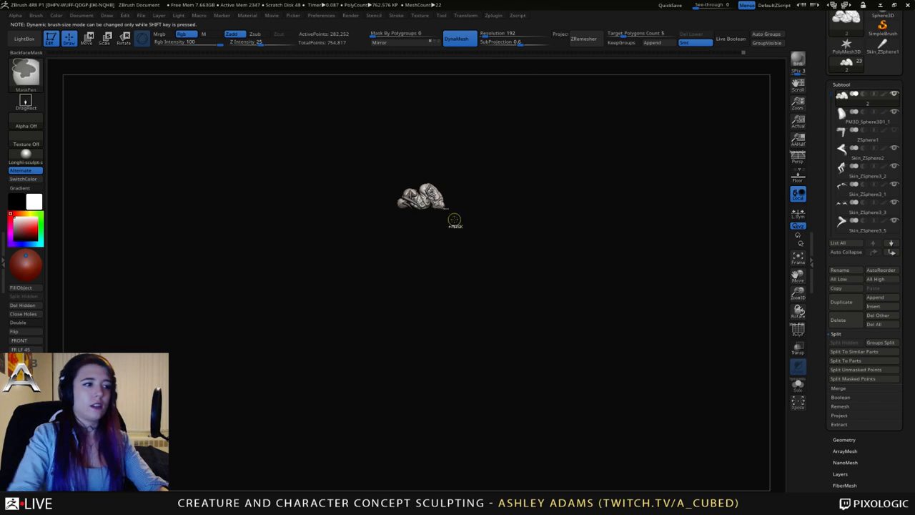
mouse_move(453, 219)
ctrl+right_down()
mouse_move(507, 303)
mouse_move(451, 309)
ctrl+right_up()
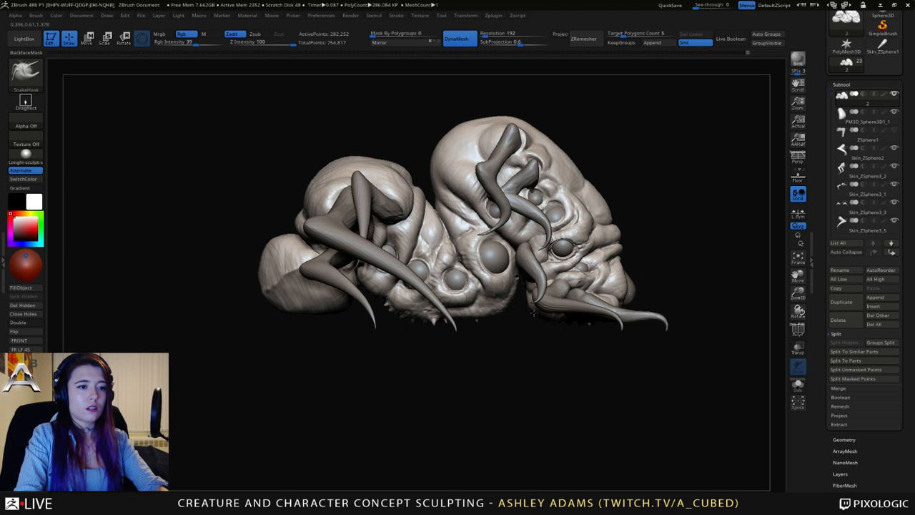
key(space)
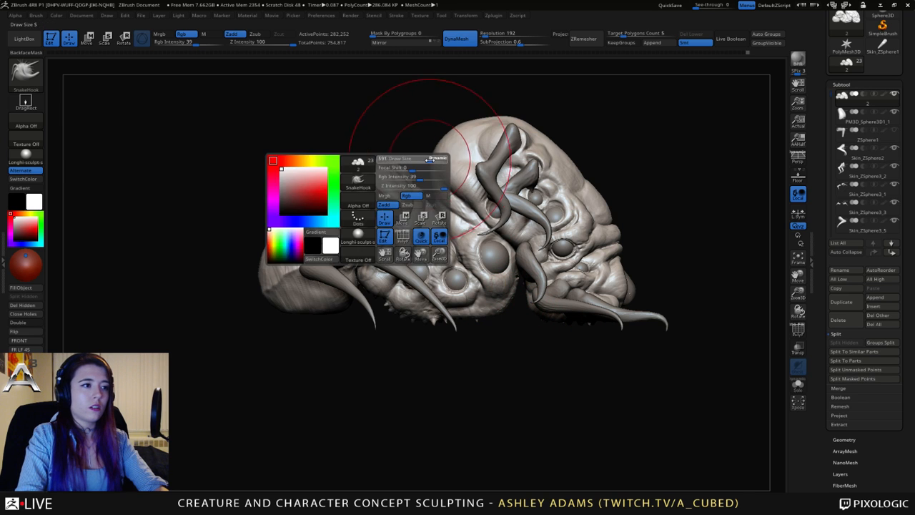
drag(470, 127, 477, 112)
drag(443, 93, 400, 94)
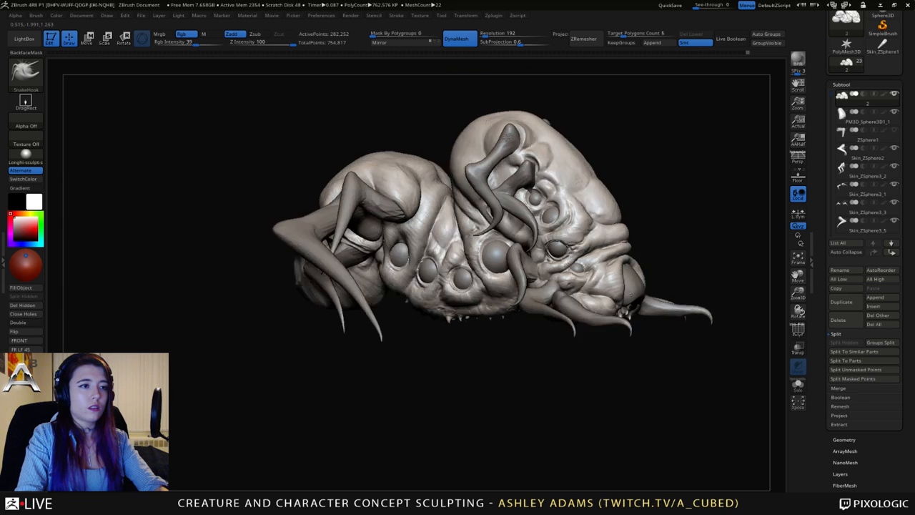
Examine the creature's silhouette and the placement of its rear limbs from the front, three-quarter and side views.
mouse_move(558, 108)
mouse_down()
mouse_move(472, 134)
mouse_move(495, 139)
mouse_up()
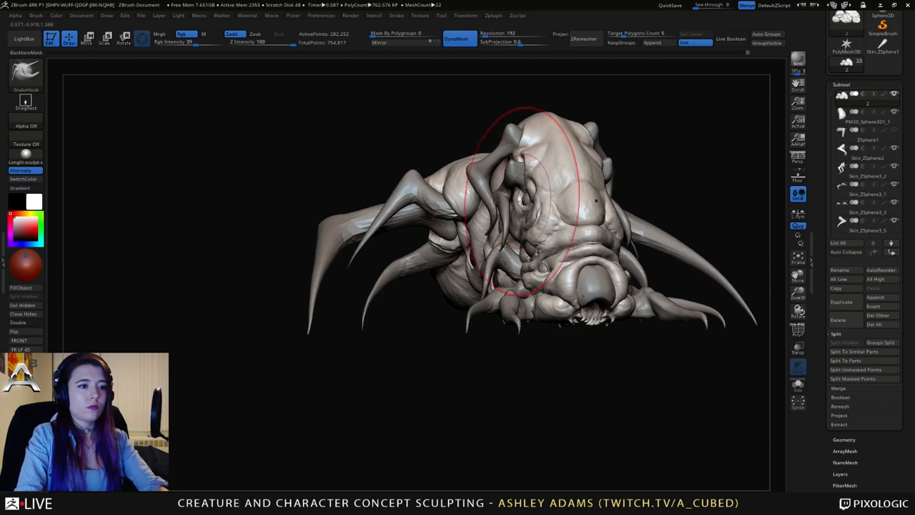
right_drag(524, 201, 442, 226)
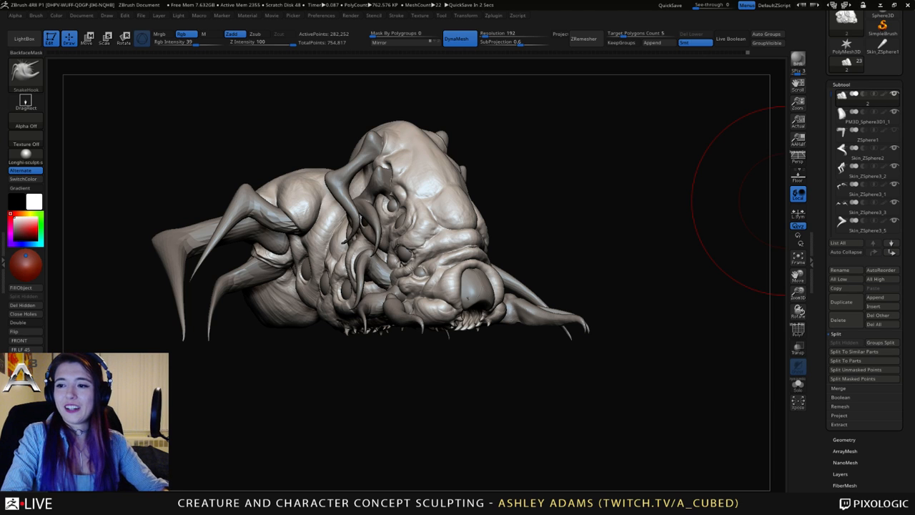
mouse_move(439, 249)
right_down()
mouse_move(478, 275)
mouse_move(381, 244)
mouse_move(398, 264)
mouse_move(387, 246)
mouse_move(386, 256)
right_up()
mouse_move(387, 256)
alt+right_down()
mouse_move(515, 296)
mouse_move(486, 270)
alt+right_up()
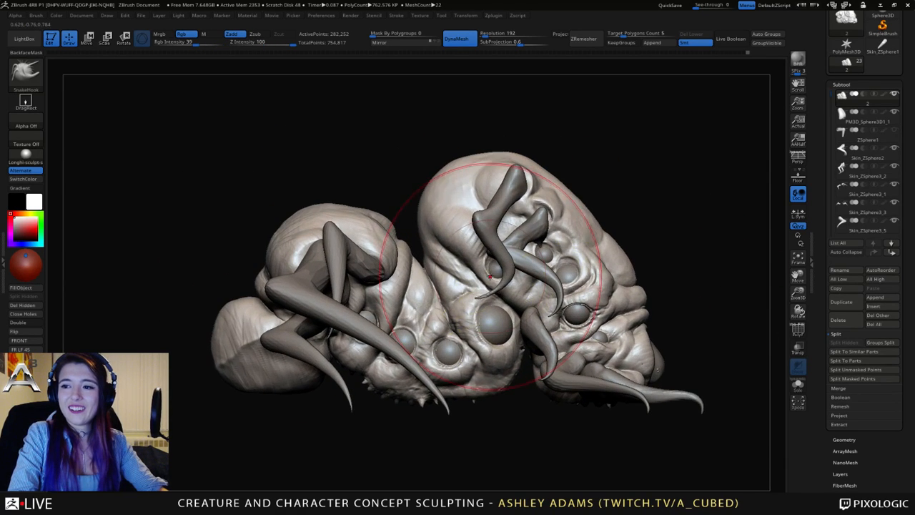
right_drag(367, 206, 337, 215)
right_click(379, 208)
alt+click(348, 246)
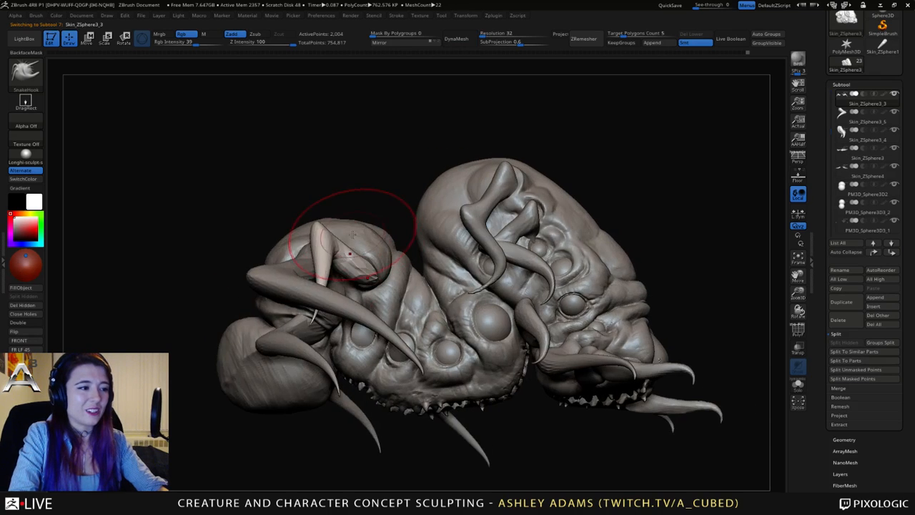
right_click(357, 205)
right_drag(347, 247, 318, 243)
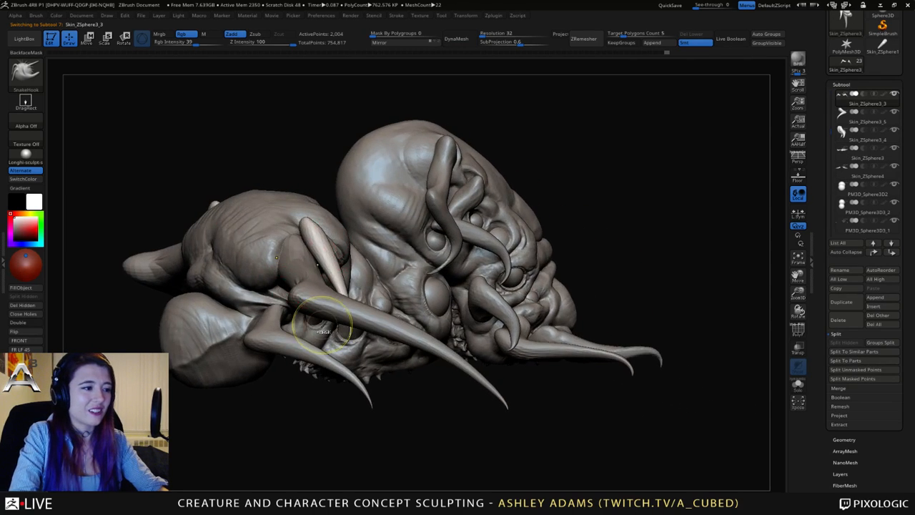
ctrl+right_drag(327, 330, 364, 329)
right_drag(334, 290, 308, 304)
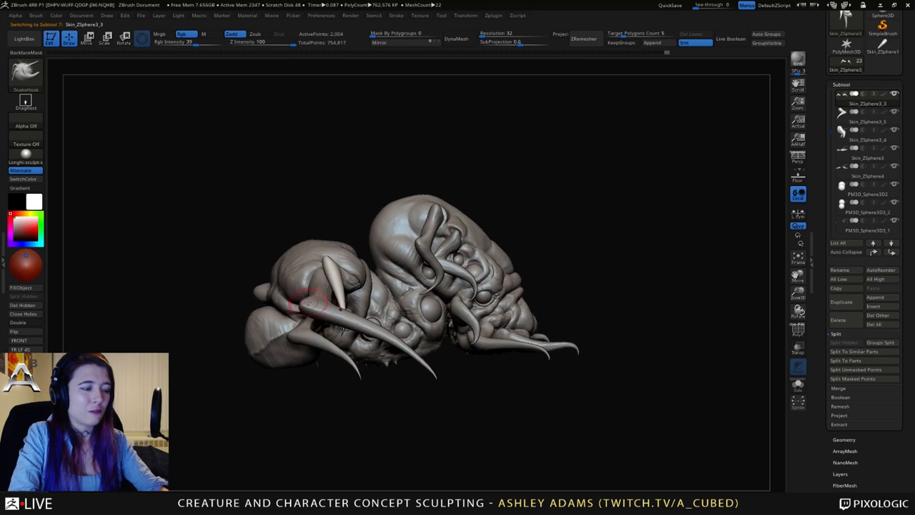
Select the lower rear legs (Skin_ZSphere3_5) and thicken them with the Inflate brush.
alt+click(311, 335)
right_drag(311, 336, 248, 280)
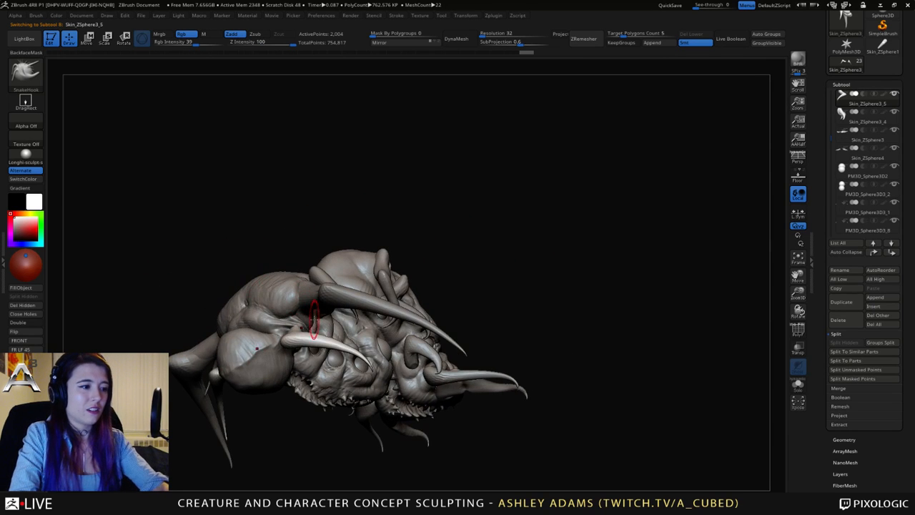
key(b)
key(i)
key(n)
right_drag(302, 329, 292, 309)
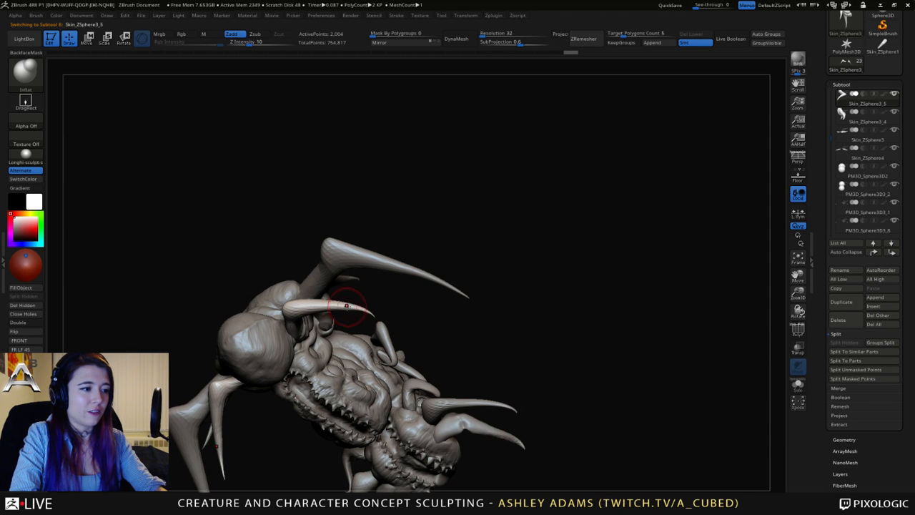
mouse_move(347, 306)
right_down()
mouse_move(282, 314)
mouse_move(299, 320)
right_up()
Pull the knee and shin of the lower rear leg backward with the SnakeHook brush.
key(b)
key(s)
key(h)
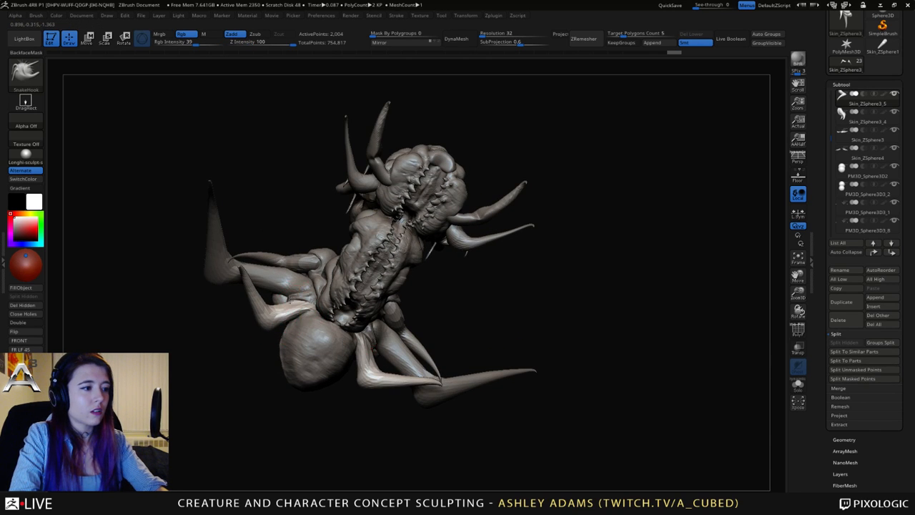
right_drag(304, 289, 272, 323)
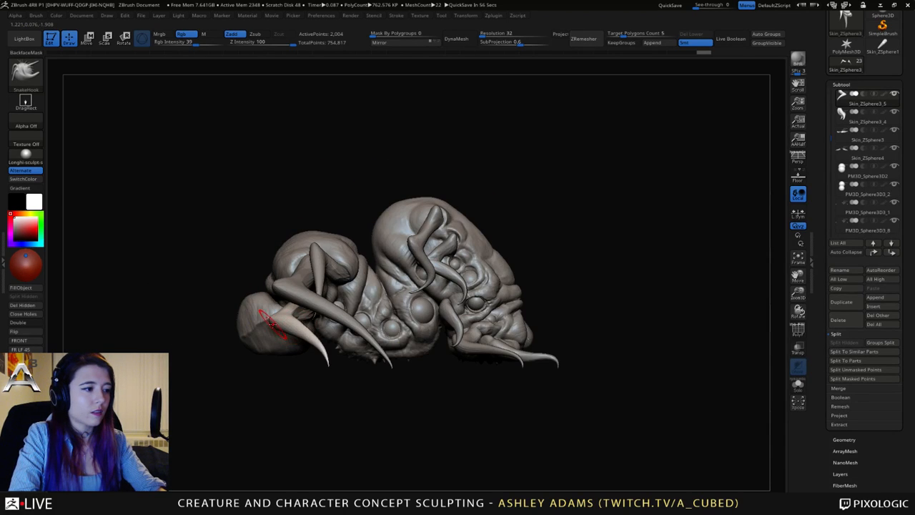
key(space)
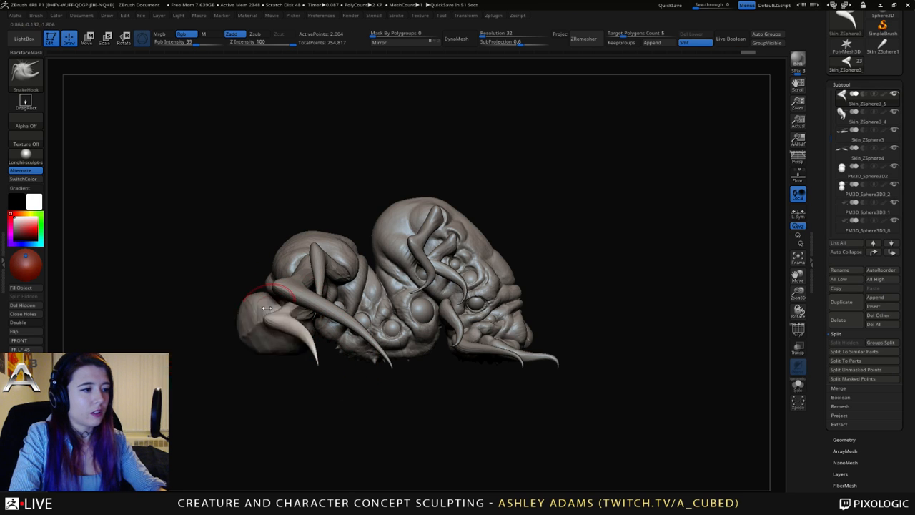
drag(266, 307, 270, 327)
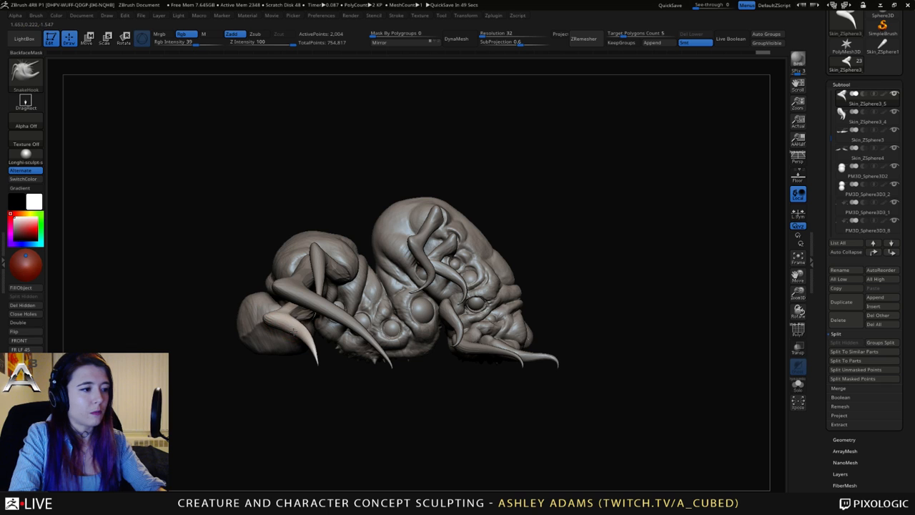
Adjust the brush size and smooth the shin of the lower rear leg down to its tip.
key(space)
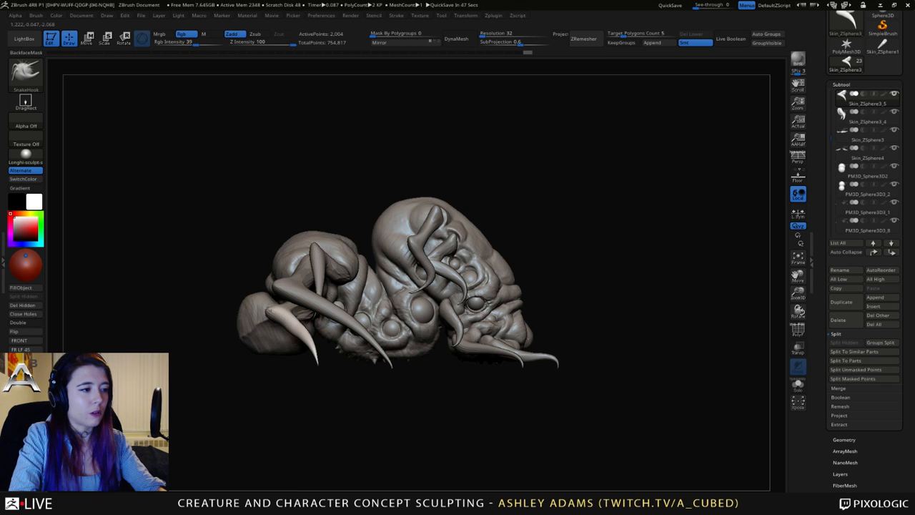
key(space)
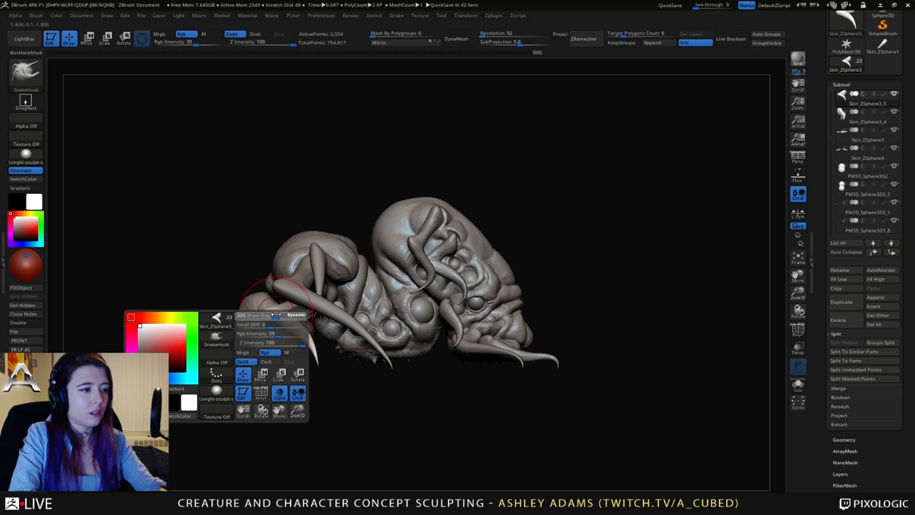
key(shift)
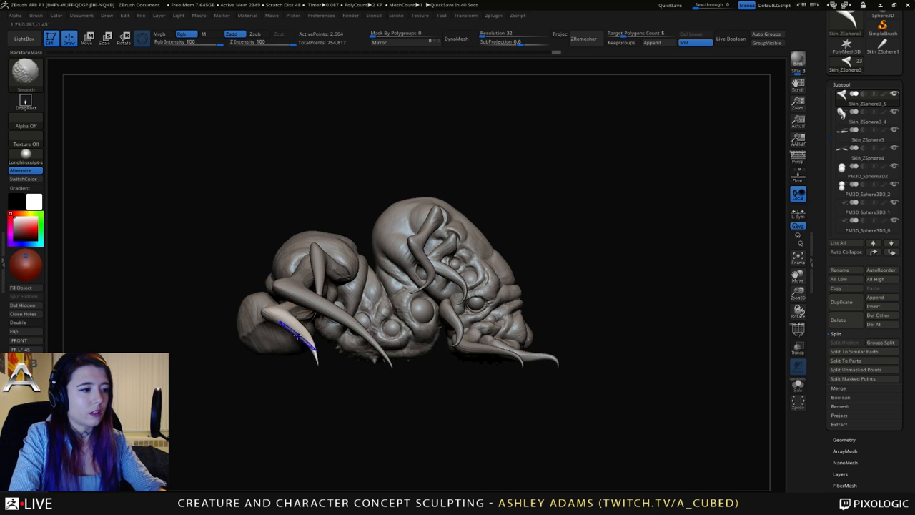
mouse_move(311, 350)
shift+mouse_down()
mouse_move(286, 354)
mouse_move(302, 322)
shift+mouse_up()
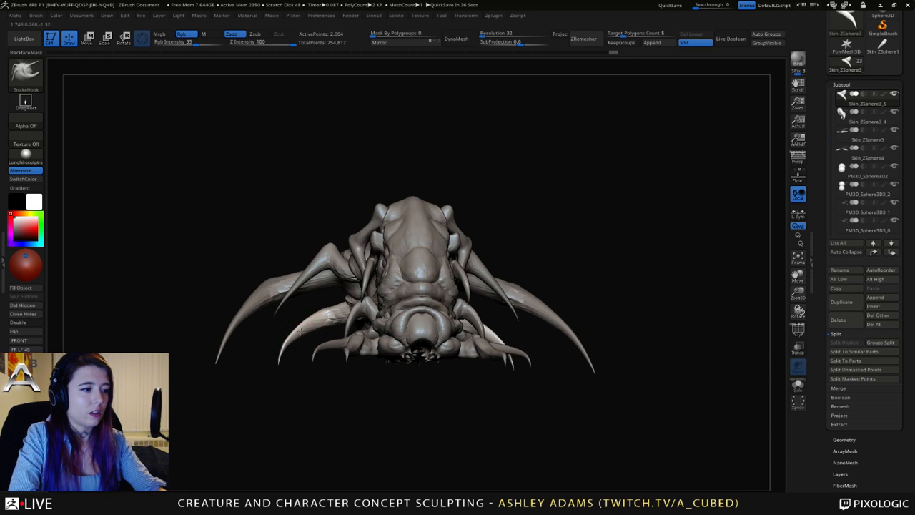
mouse_move(258, 408)
mouse_down()
mouse_move(322, 408)
mouse_move(297, 404)
mouse_up()
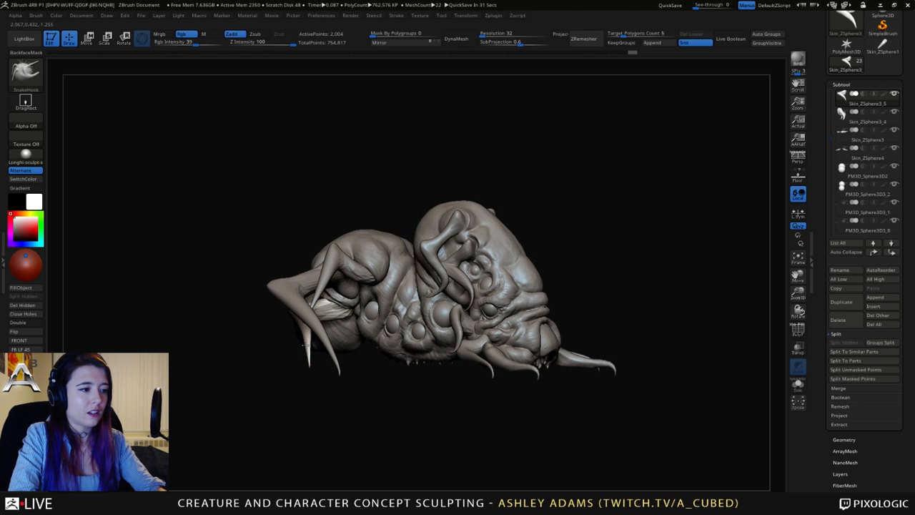
drag(306, 344, 351, 329)
right_drag(354, 332, 368, 332)
right_click(302, 376)
alt+right_drag(485, 232, 425, 216)
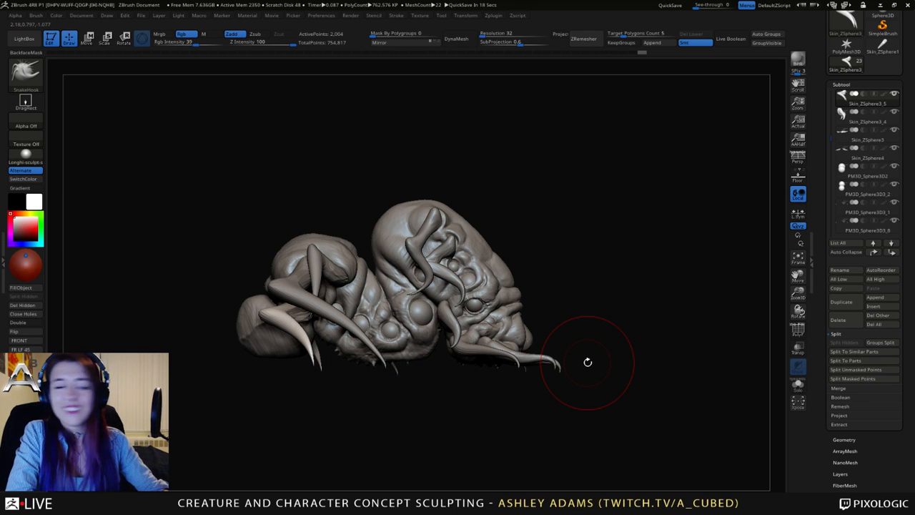
key(shift)
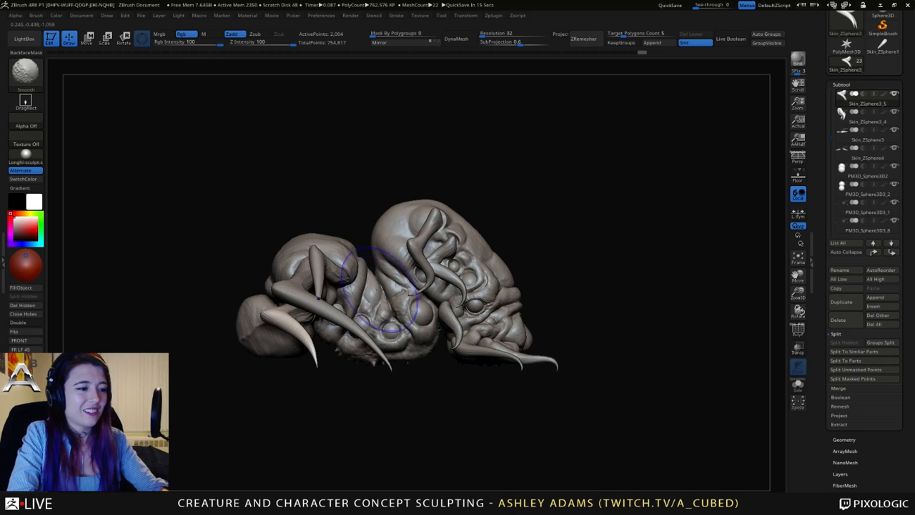
Select the small claw-like limb beside the lower head (Skin_ZSphere3_4) and adjust the SnakeHook brush size.
alt+click(372, 343)
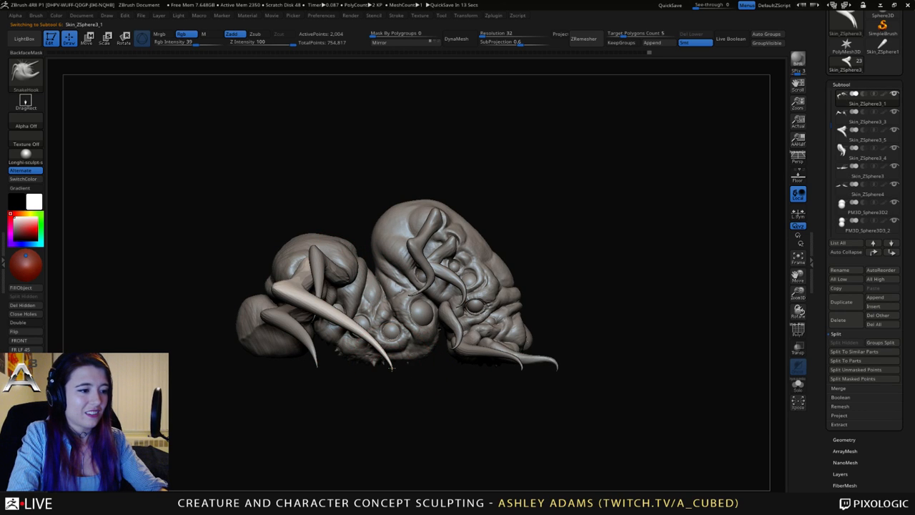
alt+click(451, 315)
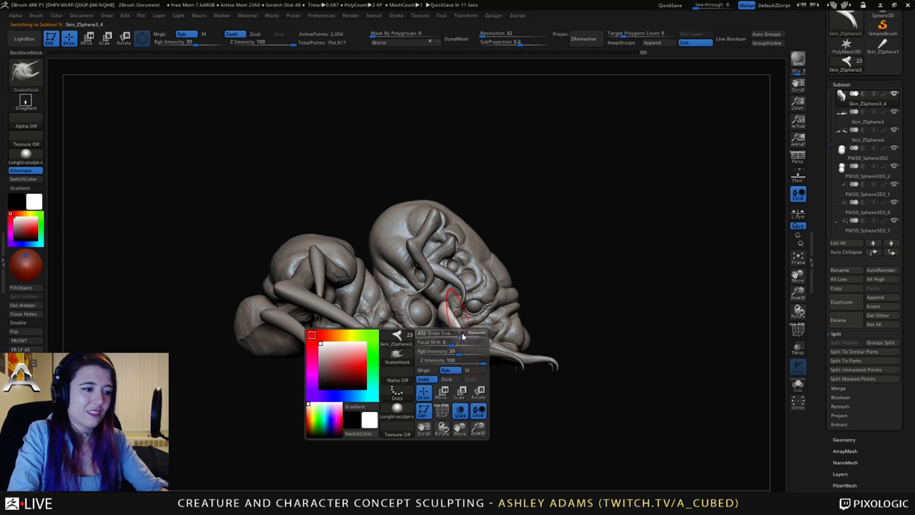
key(space)
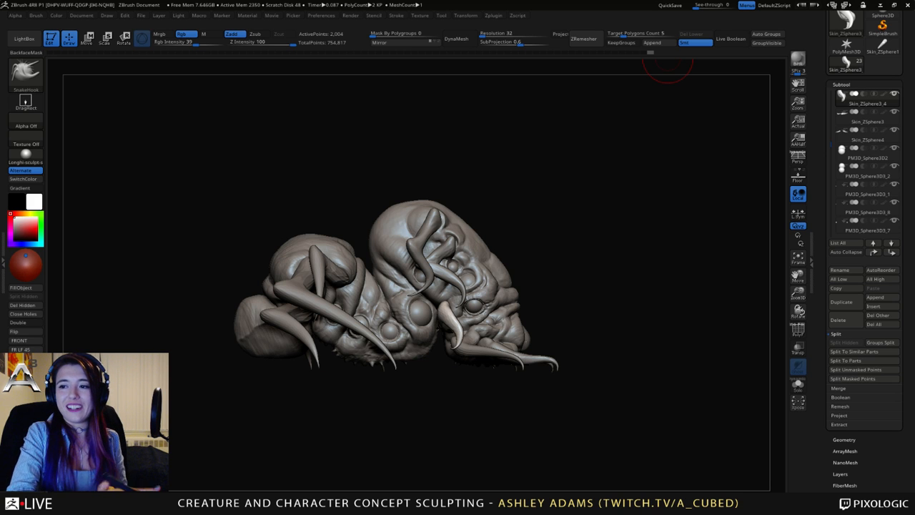
mouse_move(668, 61)
mouse_down()
mouse_move(683, 64)
mouse_move(665, 66)
mouse_up()
key(space)
drag(415, 281, 428, 281)
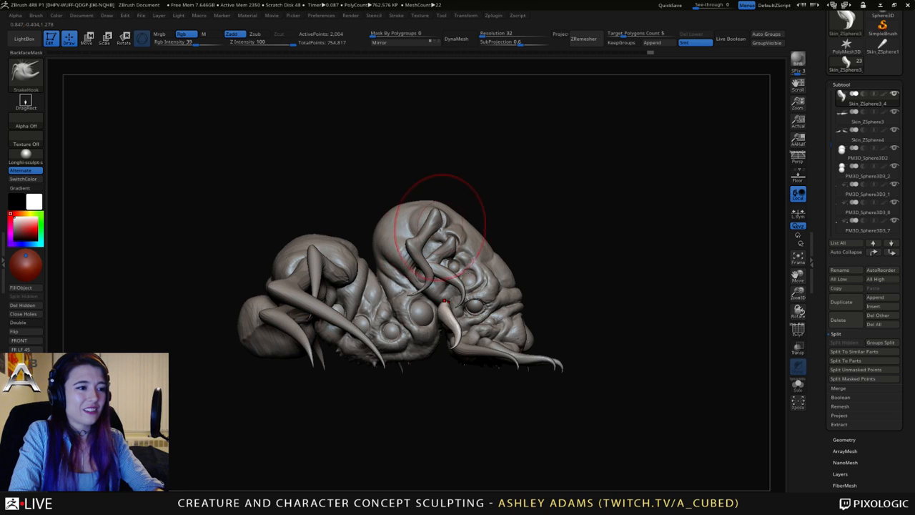
Duplicate the curved head limb (Skin_ZSphere2) with the transform gizmo and split the masked points into a separate subtool.
ctrl+right_drag(442, 217, 443, 254)
alt+click(427, 239)
right_click(409, 273)
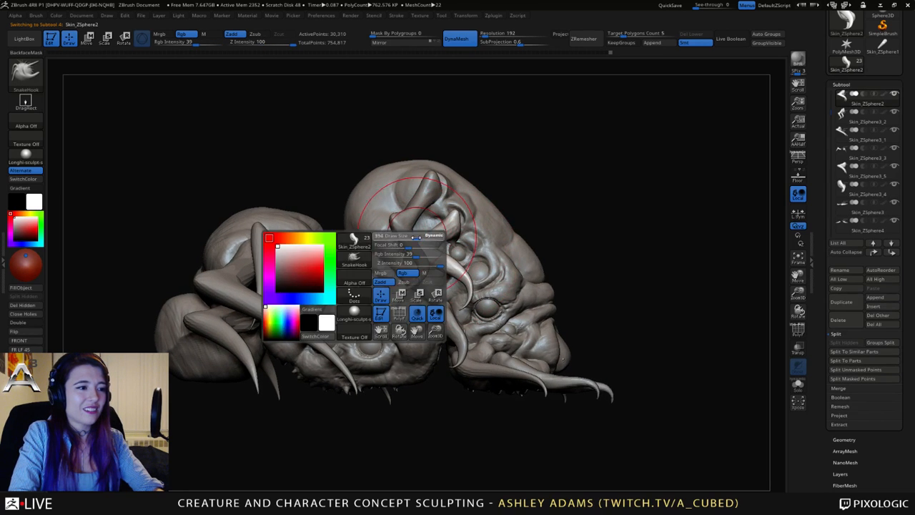
alt+right_drag(411, 279, 459, 267)
mouse_move(459, 308)
ctrl+right_down()
mouse_move(459, 275)
mouse_move(413, 313)
mouse_move(450, 303)
ctrl+right_up()
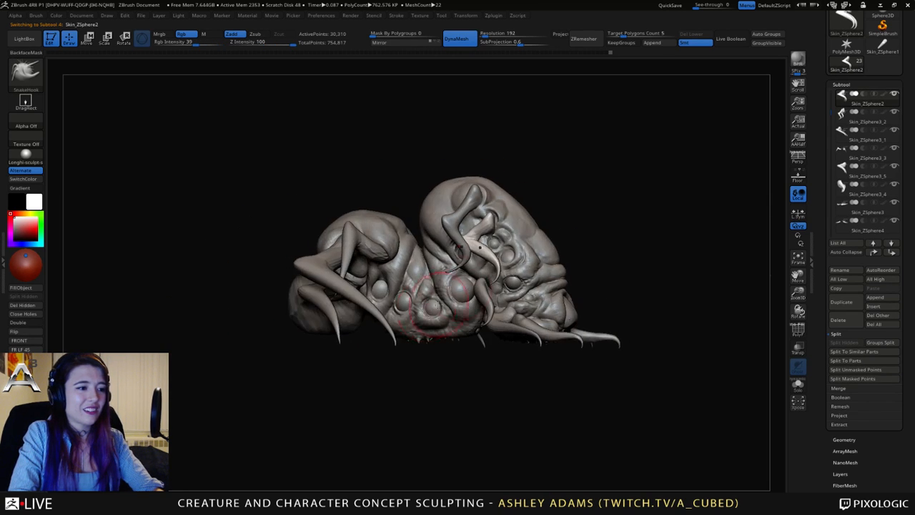
key(w)
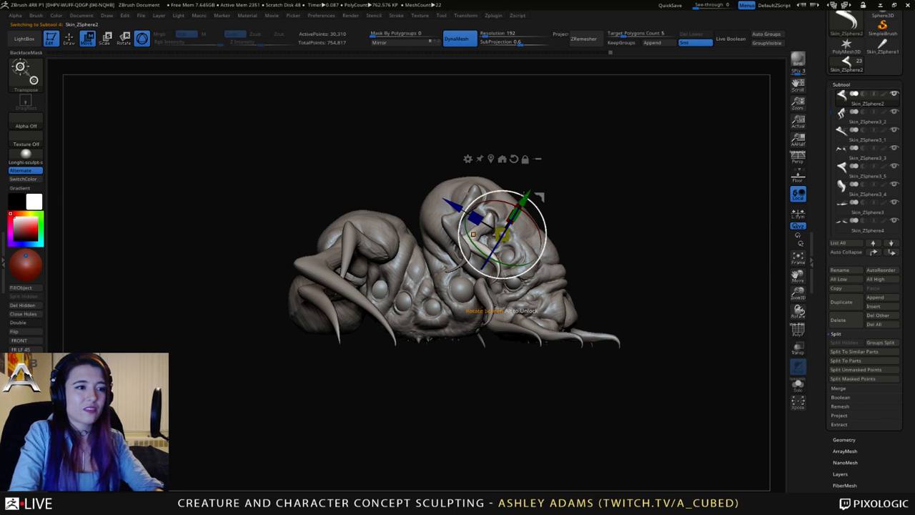
ctrl+drag(499, 235, 455, 311)
click(847, 380)
Reset the gizmo orientation and position the duplicated limbs against the underside of the middle body.
right_drag(617, 250, 503, 290)
click(466, 236)
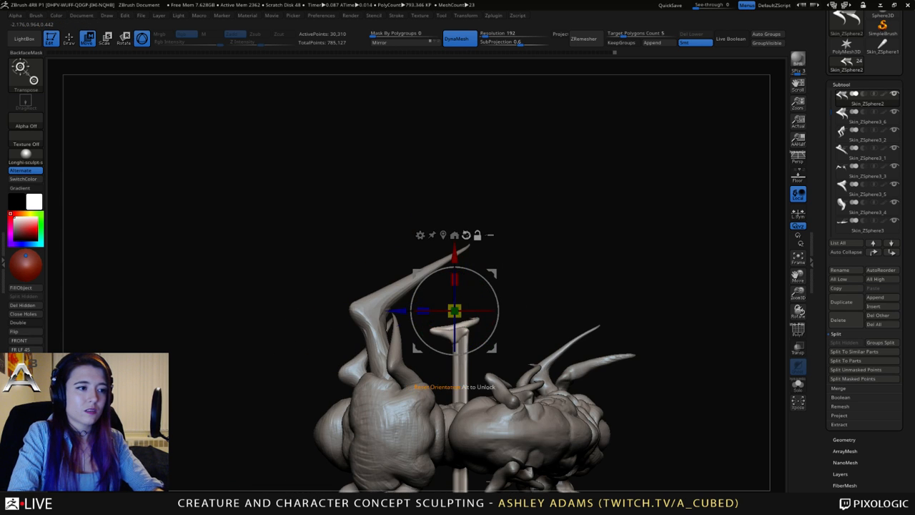
drag(460, 257, 527, 371)
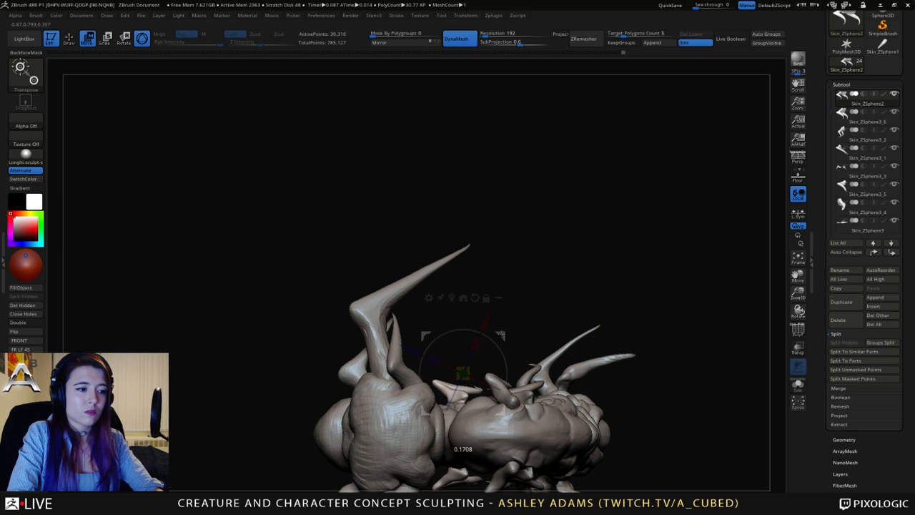
drag(515, 215, 505, 279)
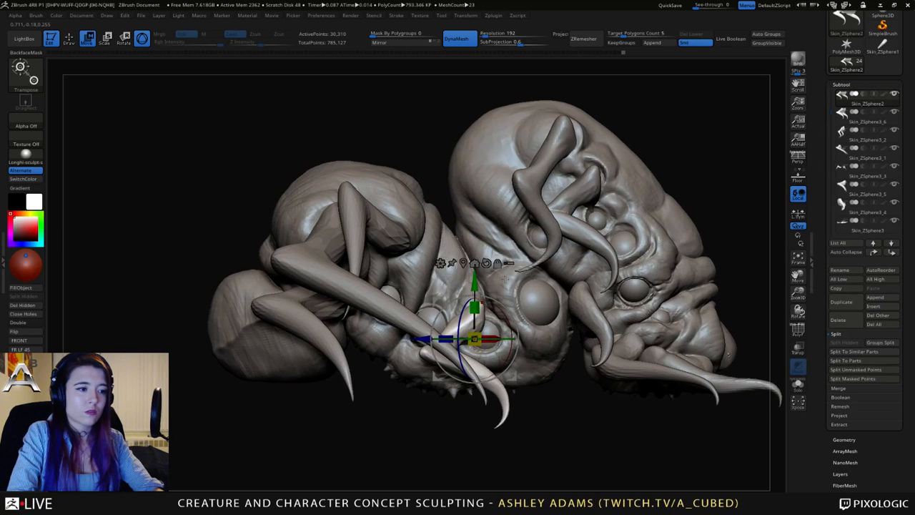
mouse_move(474, 339)
mouse_down()
mouse_move(468, 299)
mouse_move(496, 337)
mouse_move(491, 331)
mouse_move(578, 321)
mouse_up()
key(q)
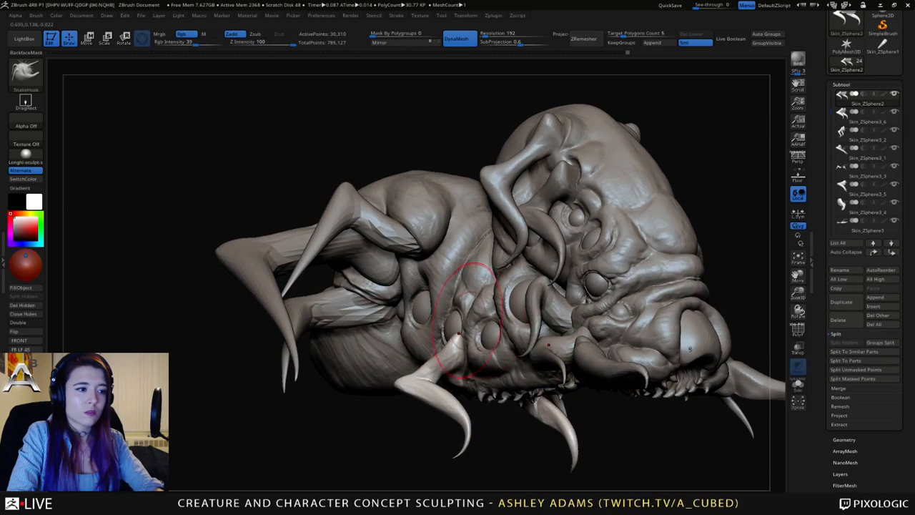
Adjust the SnakeHook brush's draw size and focal shift for shaping the duplicated limb under the body.
drag(470, 301, 472, 319)
key(space)
mouse_move(491, 368)
mouse_down()
mouse_move(467, 381)
mouse_move(475, 376)
mouse_up()
key(space)
key(space)
click(482, 372)
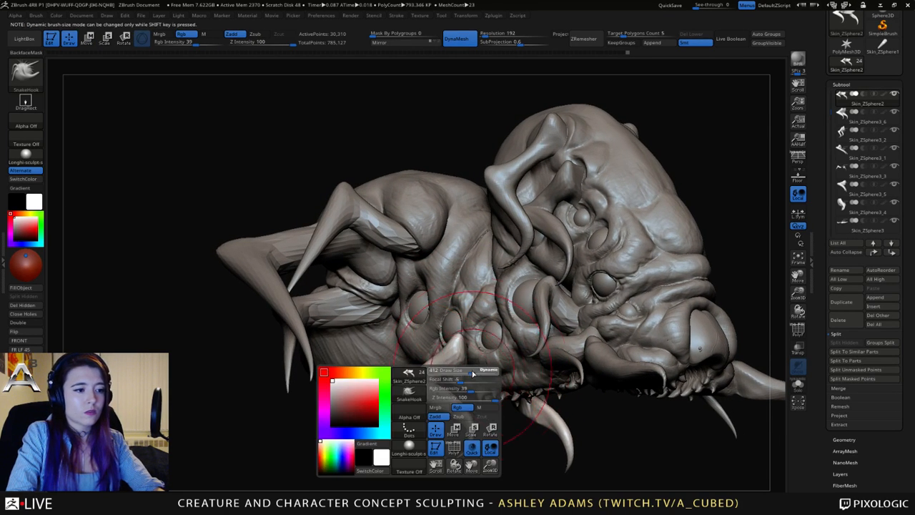
click(476, 373)
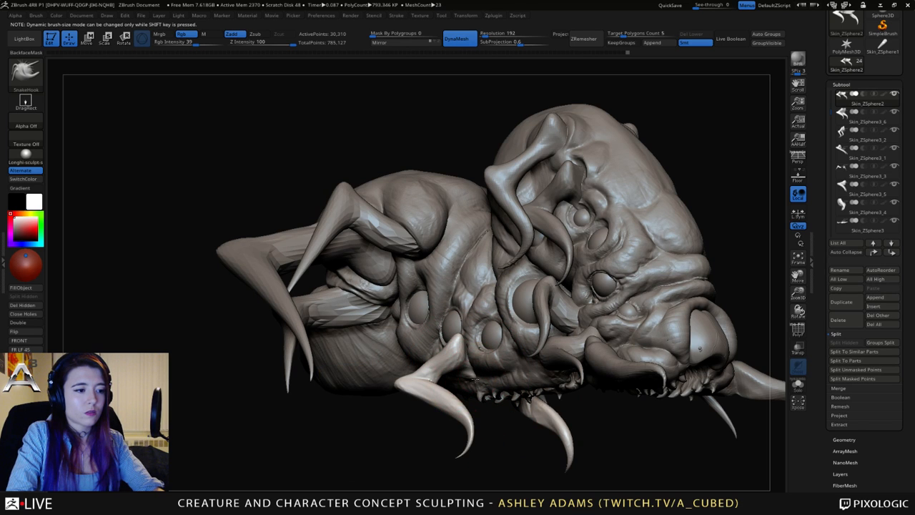
Pull the duplicated limb under the middle body into a flatter, more outstretched shape with SnakeHook.
drag(700, 349, 762, 351)
mouse_move(427, 355)
mouse_down()
mouse_move(427, 368)
mouse_move(447, 362)
mouse_move(495, 372)
mouse_up()
key(space)
mouse_move(481, 444)
alt+mouse_down()
mouse_move(470, 364)
mouse_move(528, 313)
mouse_move(429, 344)
alt+mouse_up()
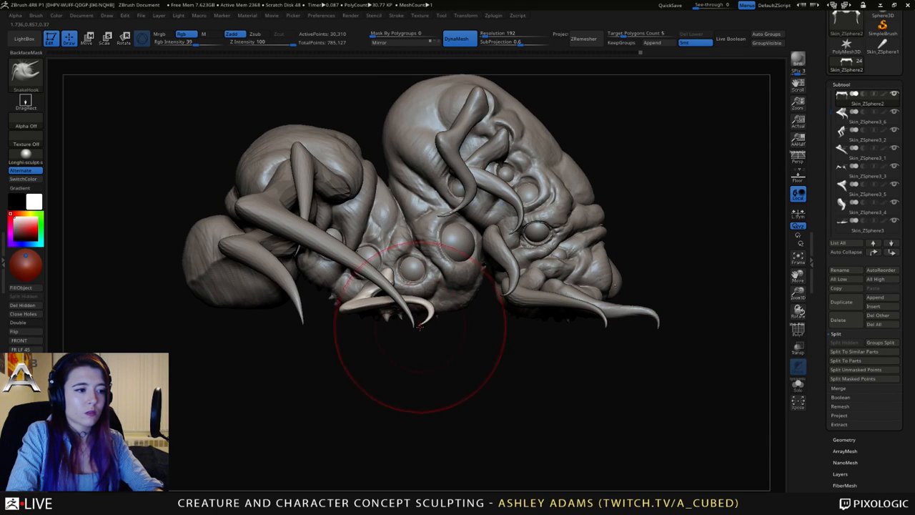
Reduce the SnakeHook brush size and pull the duplicated limb's knee back toward the rear of the creature.
drag(425, 327, 412, 327)
key(space)
drag(369, 307, 357, 308)
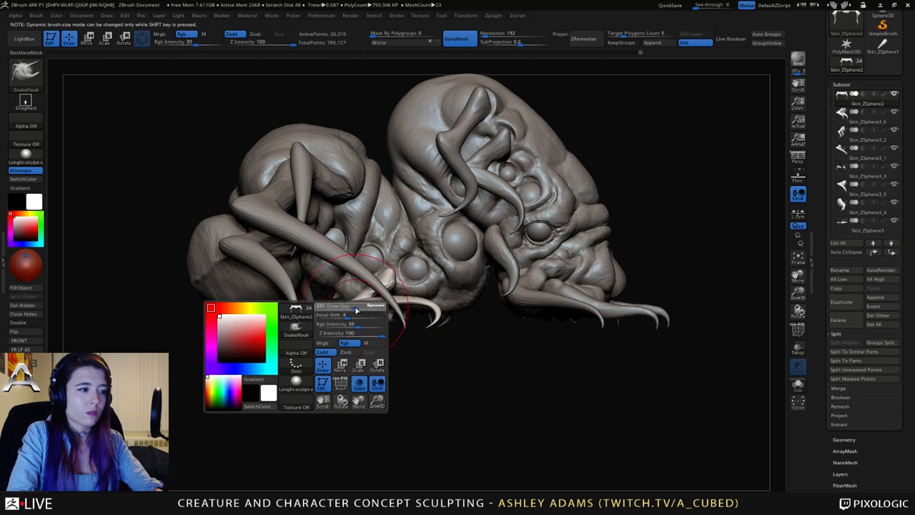
mouse_move(400, 337)
mouse_down()
mouse_move(426, 337)
mouse_move(413, 338)
mouse_up()
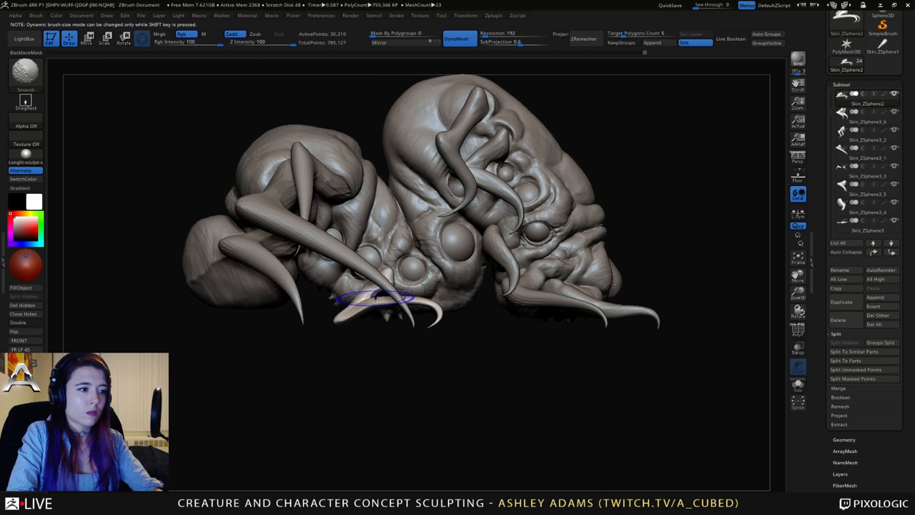
Adjust the brush size and thicken the duplicated limb under the middle body with the Inflat brush.
key(space)
drag(372, 298, 363, 297)
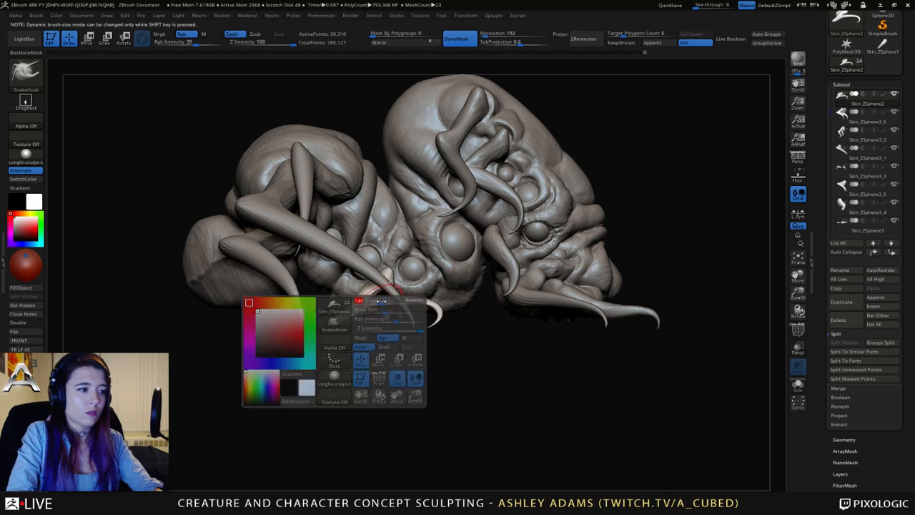
key(space)
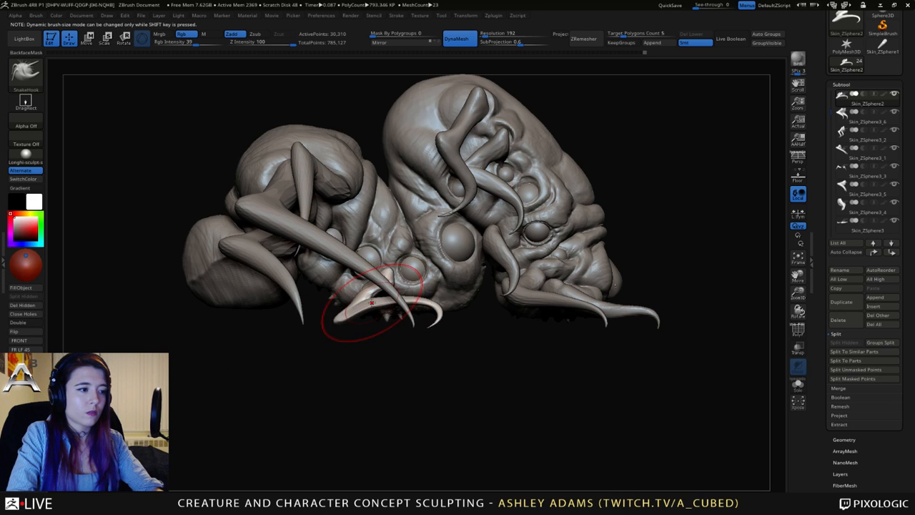
key(b)
key(i)
key(n)
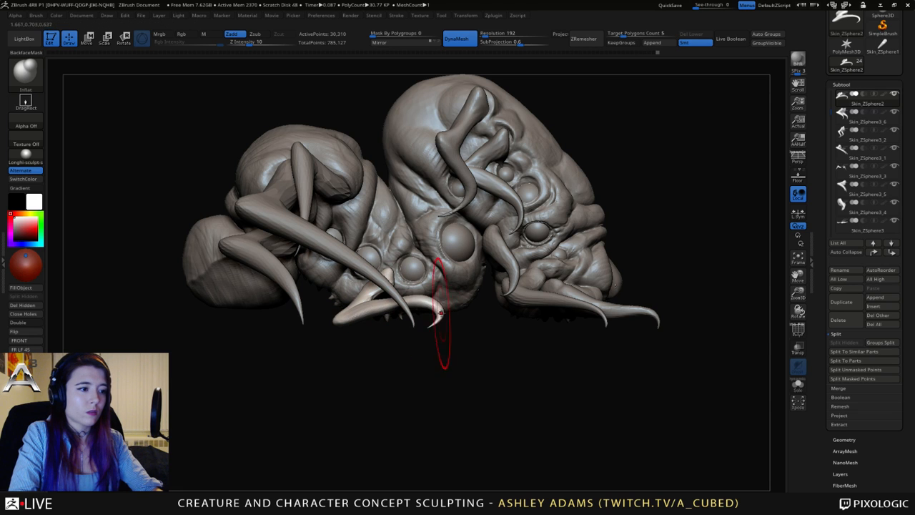
right_drag(380, 294, 361, 296)
key(space)
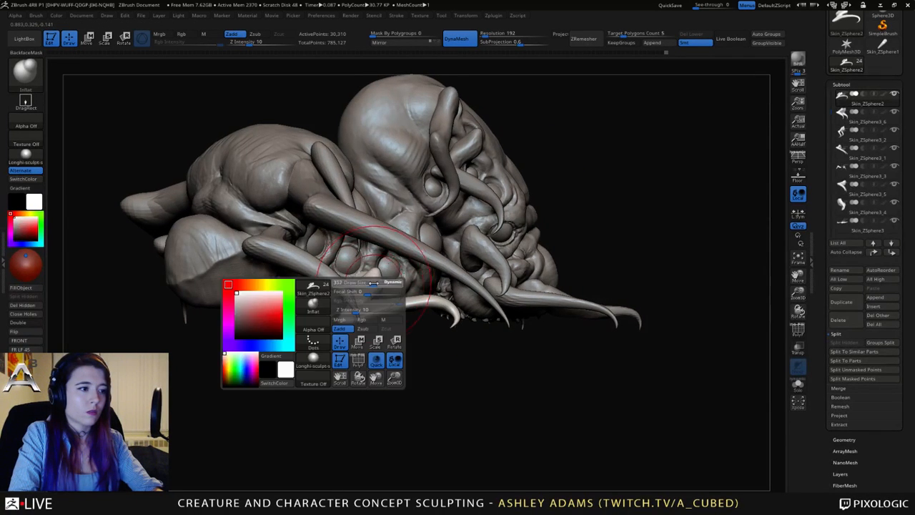
Return to SnakeHook and refine the outstretched shape of the duplicated limb under the middle body.
key(b)
key(s)
key(h)
mouse_move(382, 286)
right_down()
mouse_move(340, 332)
mouse_move(362, 280)
mouse_move(390, 283)
right_up()
ctrl+right_drag(450, 354, 444, 306)
mouse_move(444, 306)
right_down()
mouse_move(393, 309)
mouse_move(469, 303)
mouse_move(422, 300)
right_up()
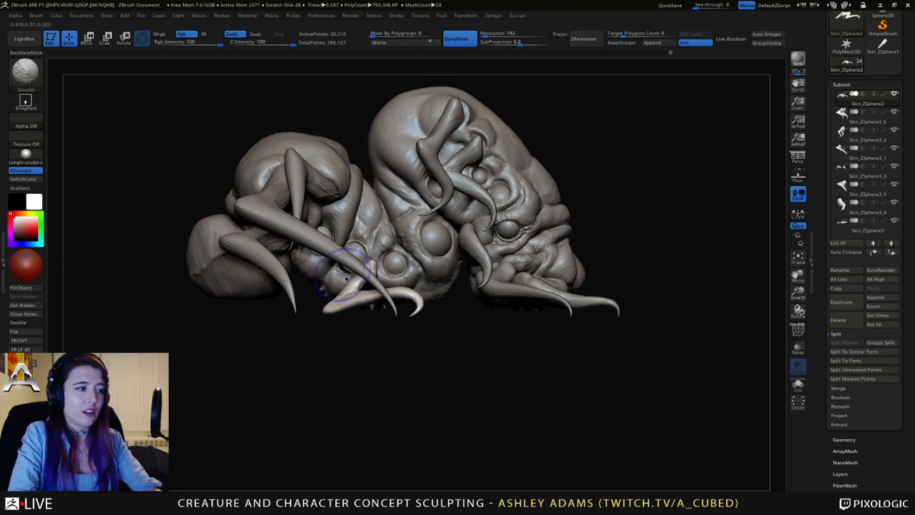
Make the lower rear leg active and adjust its curved claw with SnakeHook.
alt+click(263, 258)
alt+right_drag(269, 262, 354, 284)
right_click(386, 318)
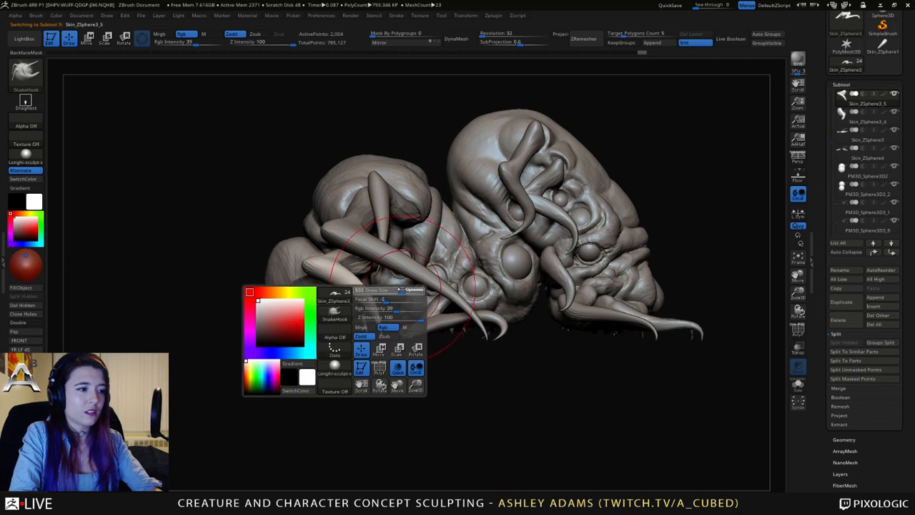
right_click(387, 319)
click(380, 321)
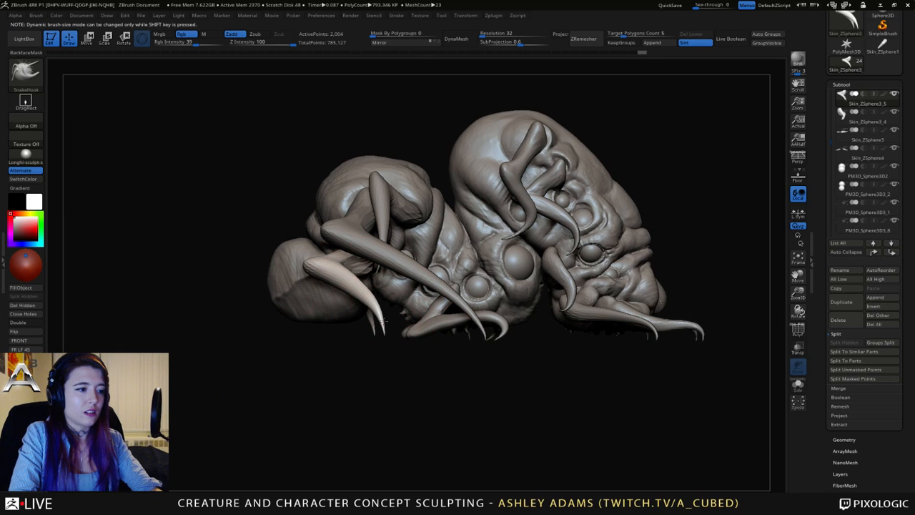
right_drag(379, 327, 327, 317)
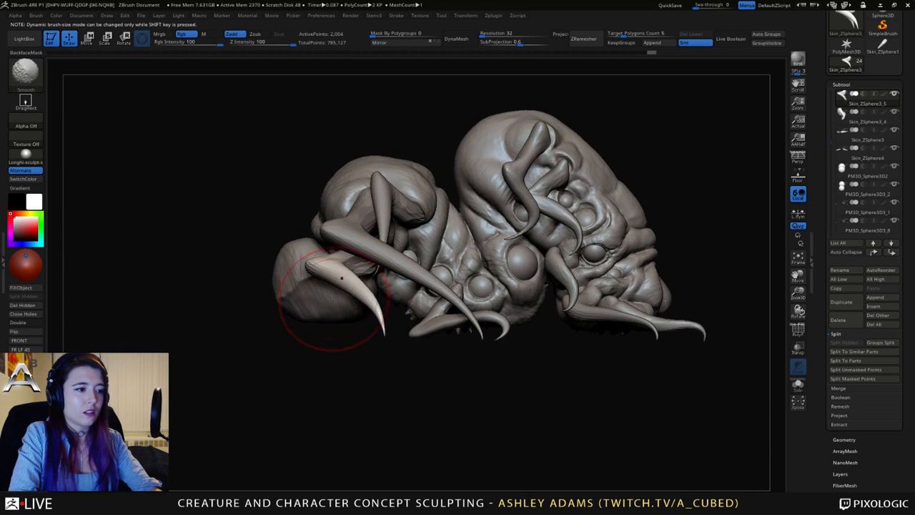
right_click(331, 298)
drag(333, 298, 347, 298)
Make the main body active and pull the rear abdomen bulb and body underside downward with a large SnakeHook brush.
alt+click(320, 306)
alt+right_drag(319, 307, 344, 311)
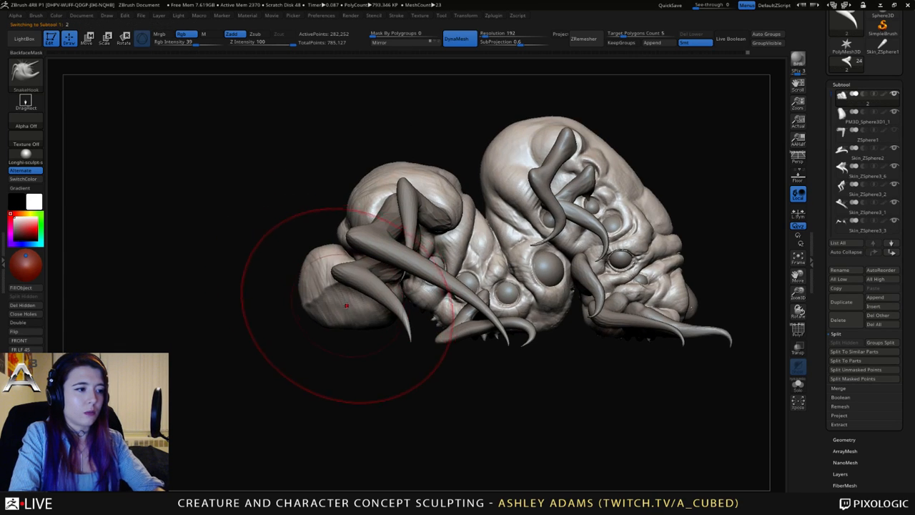
mouse_move(344, 311)
mouse_down()
mouse_move(340, 325)
mouse_move(375, 333)
mouse_move(323, 344)
mouse_up()
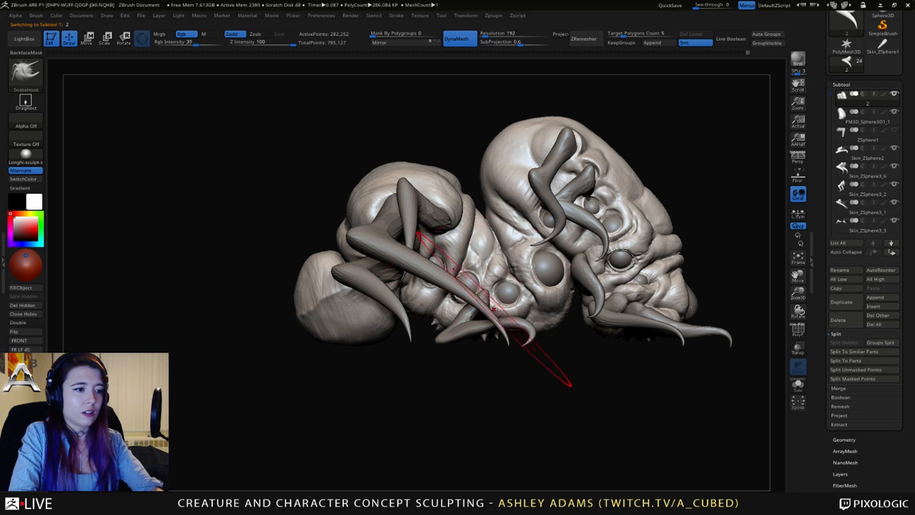
key(space)
click(505, 318)
right_drag(505, 322, 499, 280)
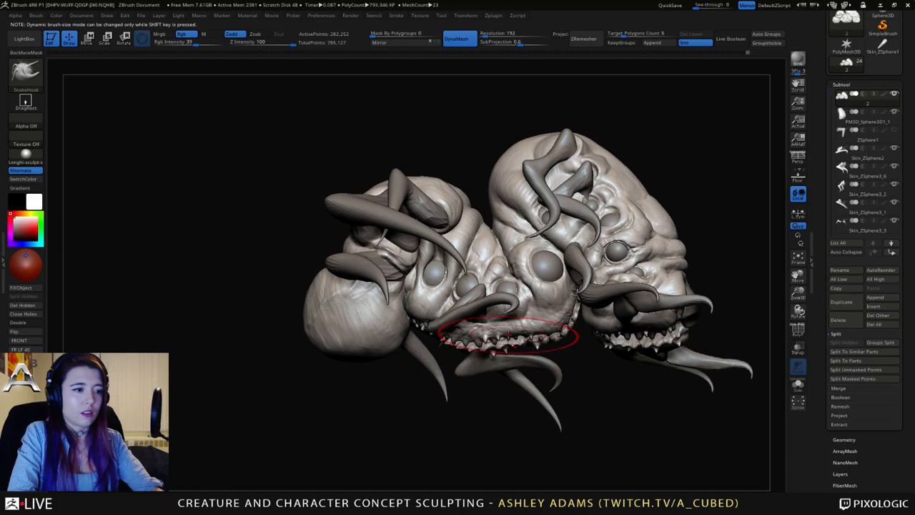
key(space)
right_drag(501, 336, 533, 349)
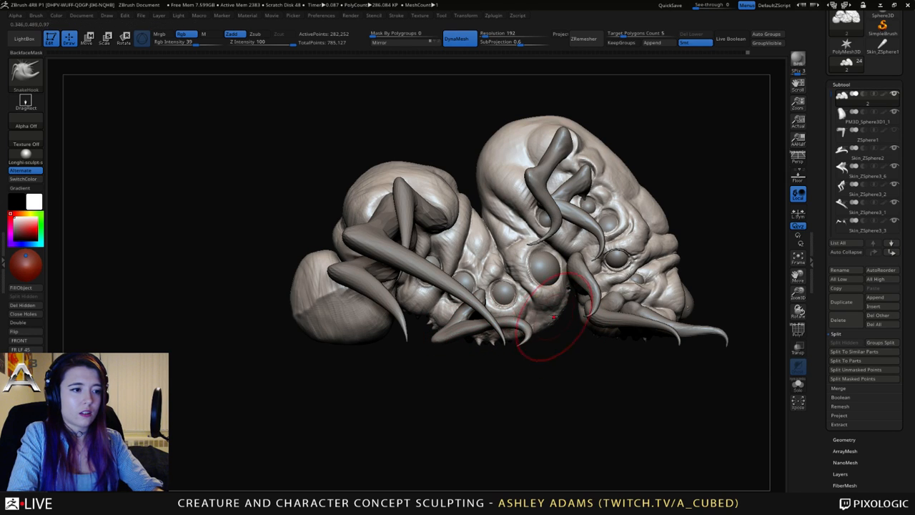
right_drag(556, 315, 583, 337)
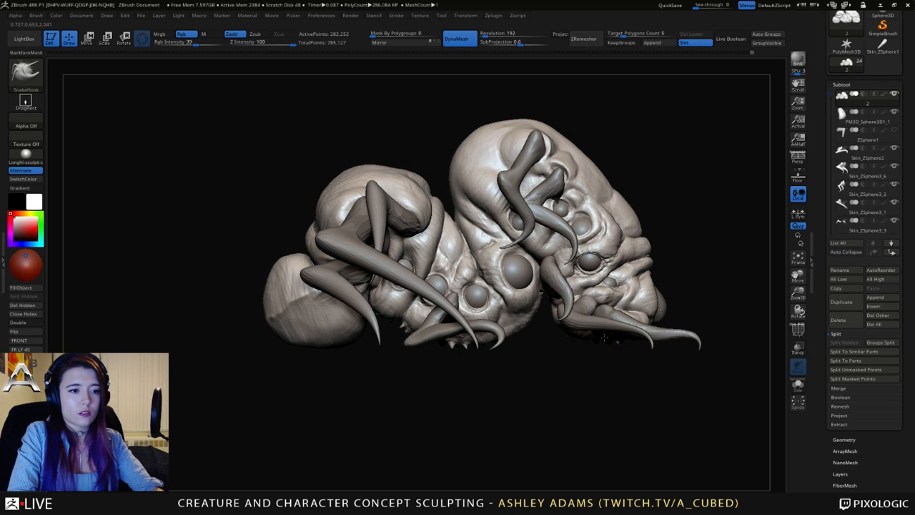
Select the front limb nearest the jaw and pull its elbow downward with SnakeHook.
alt+click(631, 319)
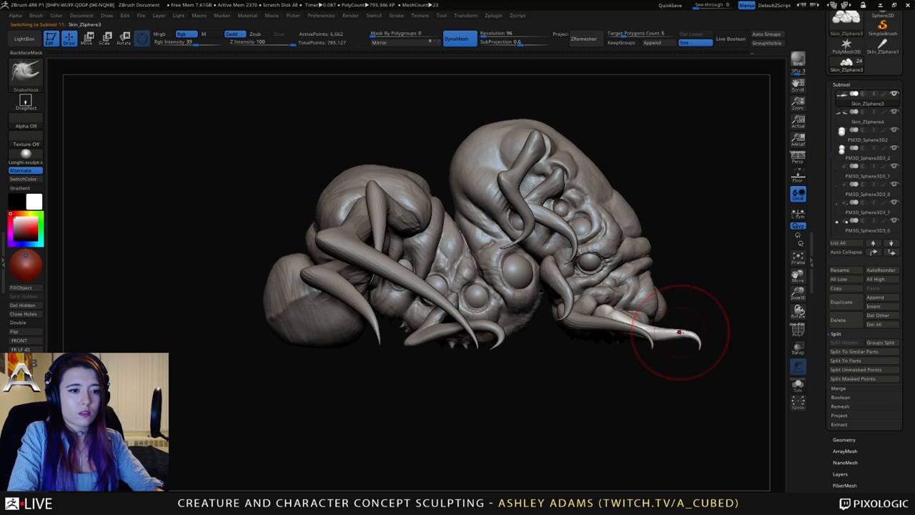
alt+click(573, 323)
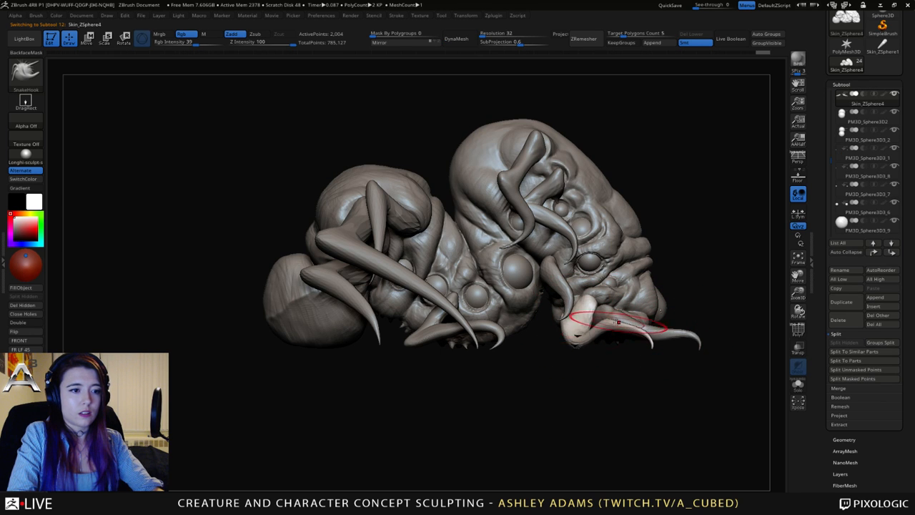
mouse_move(572, 321)
right_down()
mouse_move(526, 348)
mouse_move(500, 348)
mouse_move(492, 329)
right_up()
Select the foremost limb and bend its outstretched claw into a more curved shape with SnakeHook.
alt+click(504, 355)
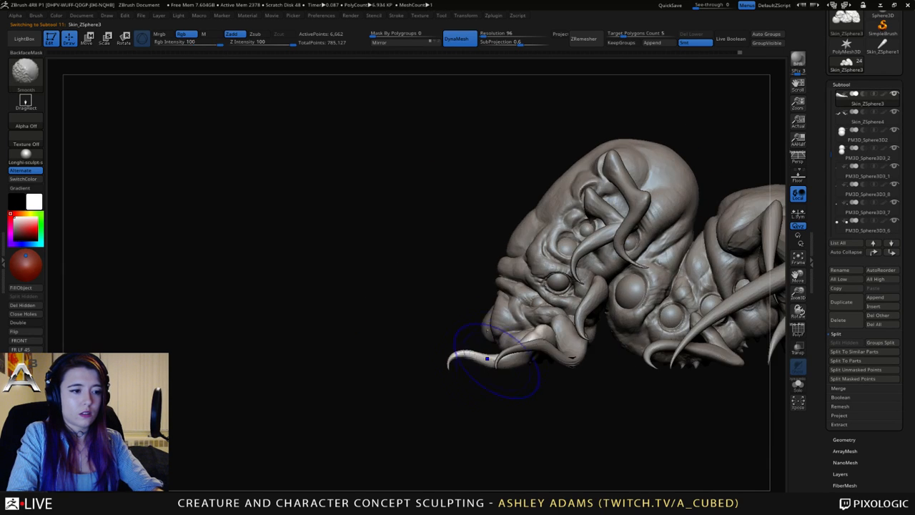
key(space)
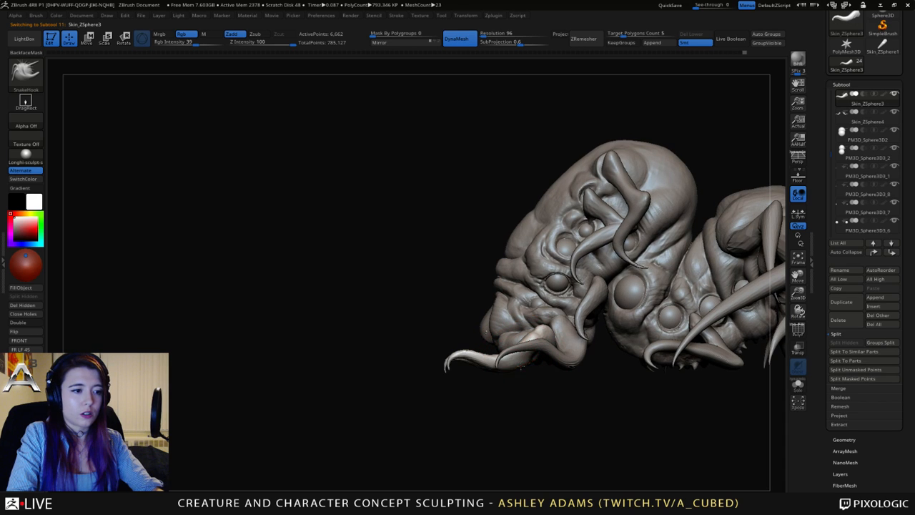
drag(529, 367, 572, 360)
drag(458, 415, 256, 235)
Make the duplicated limb under the middle body active and thicken its claw end with the Inflat brush.
alt+click(590, 365)
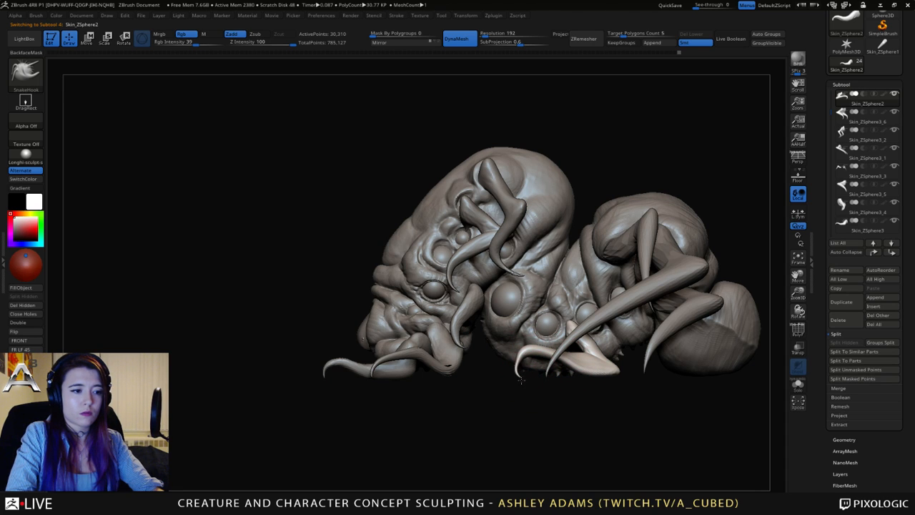
key(shift)
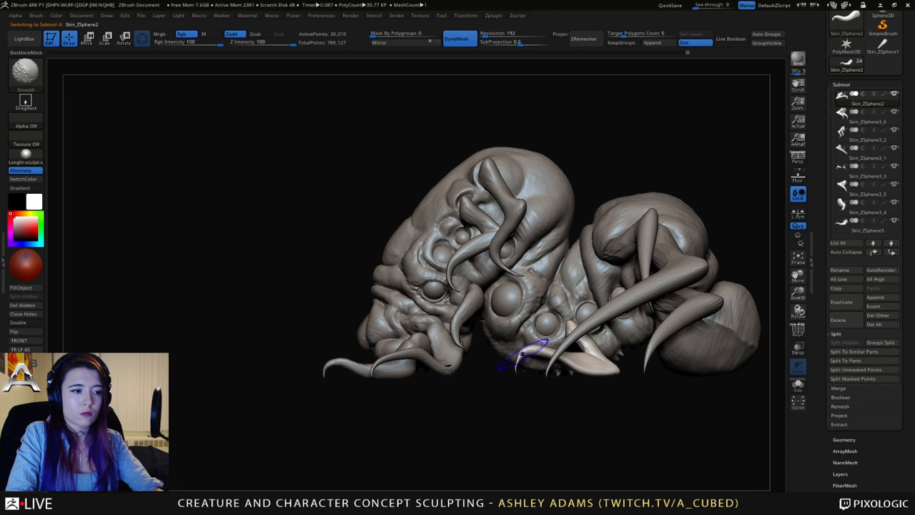
key(b)
key(i)
key(n)
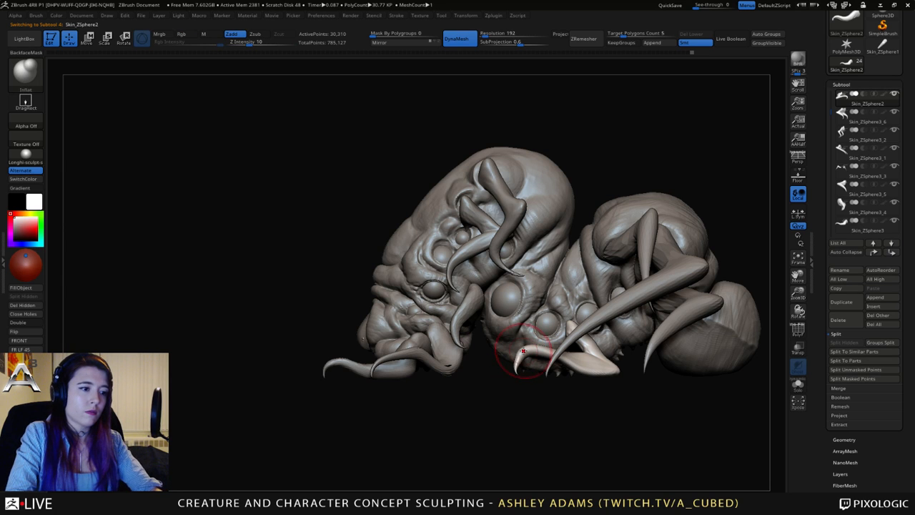
Pull the middle limb's claw tip into shape with a small SnakeHook brush and smooth it.
key(b)
key(s)
key(h)
key(space)
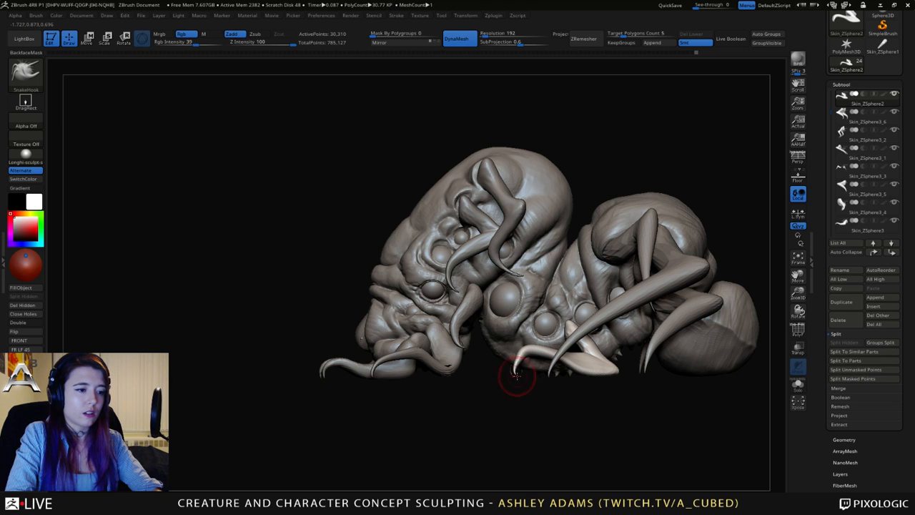
key(shift)
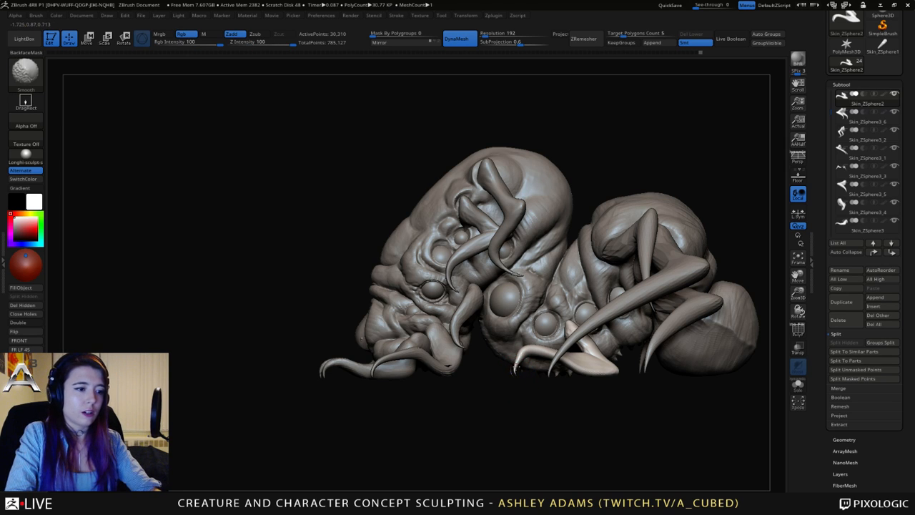
Refine the middle limb's bend and claw from the front and above with Inflat, Smooth and SnakeHook.
right_drag(520, 358, 538, 368)
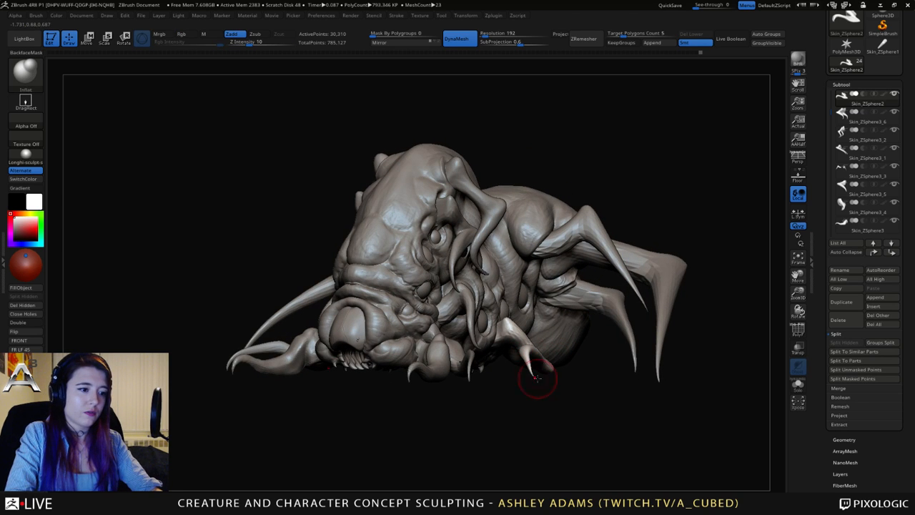
right_drag(526, 351, 535, 363)
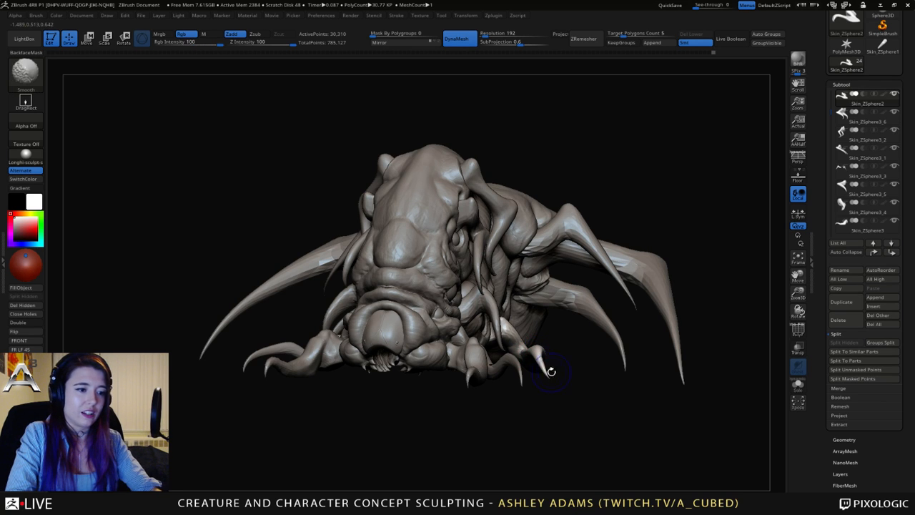
mouse_move(537, 352)
right_down()
mouse_move(529, 357)
mouse_move(527, 347)
right_up()
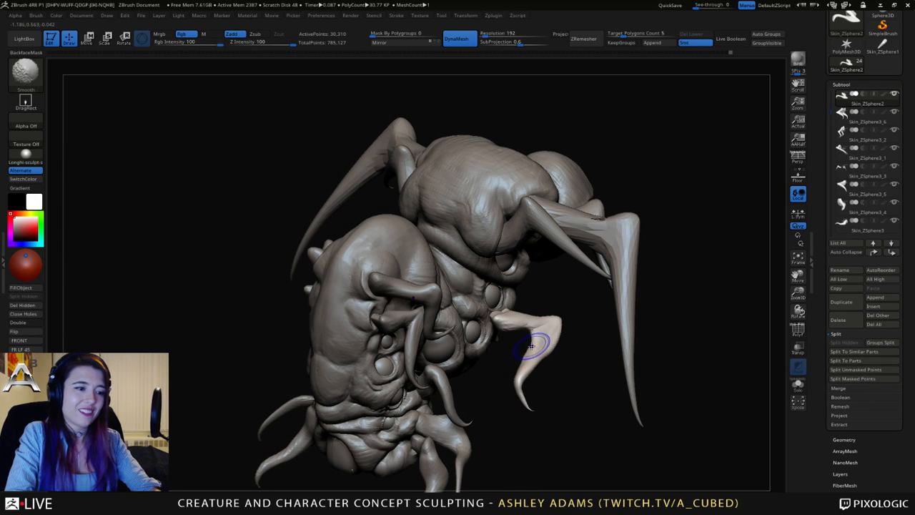
mouse_move(528, 350)
ctrl+right_down()
mouse_move(518, 334)
mouse_move(556, 352)
mouse_move(554, 367)
mouse_move(530, 353)
mouse_move(536, 348)
ctrl+right_up()
alt+right_drag(542, 347, 528, 367)
alt+right_drag(602, 288, 492, 333)
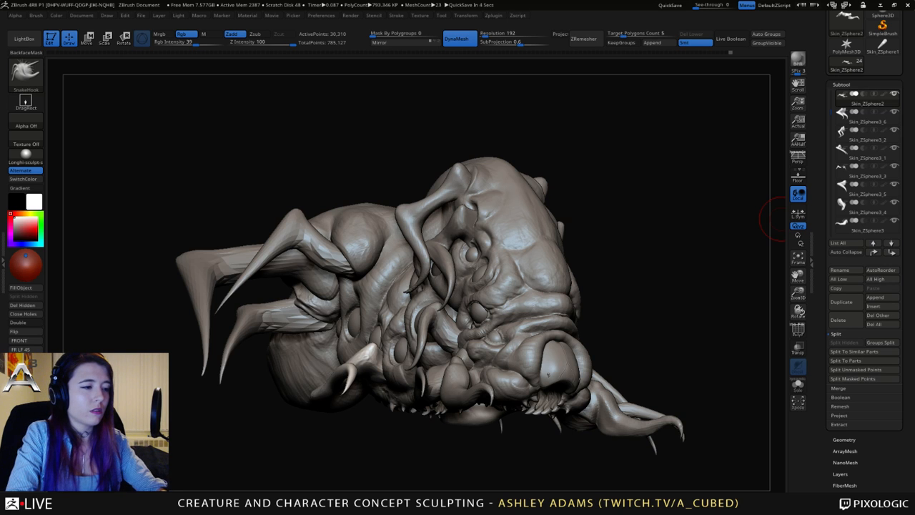
Examine the main body's silhouette from both sides with the SnakeHook brush enlarged.
right_drag(783, 218, 394, 201)
right_click(380, 195)
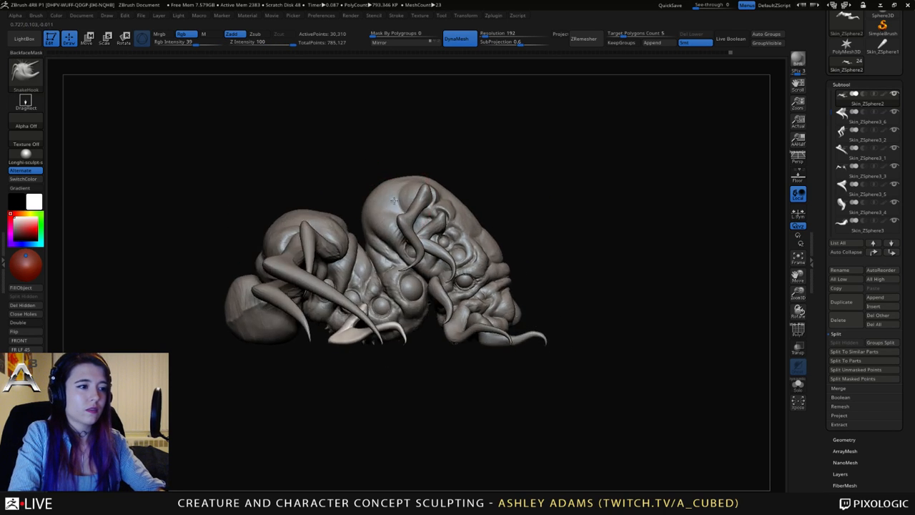
alt+click(440, 214)
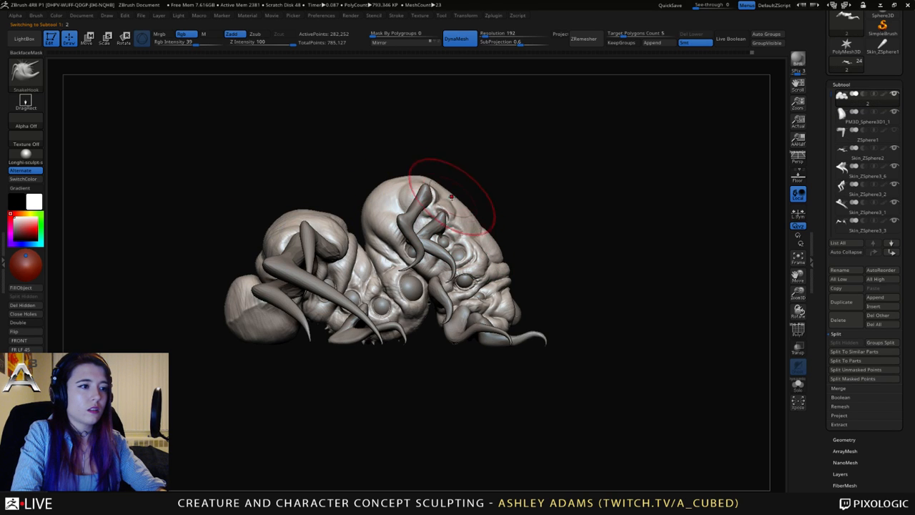
mouse_move(453, 198)
right_down()
mouse_move(432, 212)
mouse_move(475, 190)
mouse_move(439, 184)
right_up()
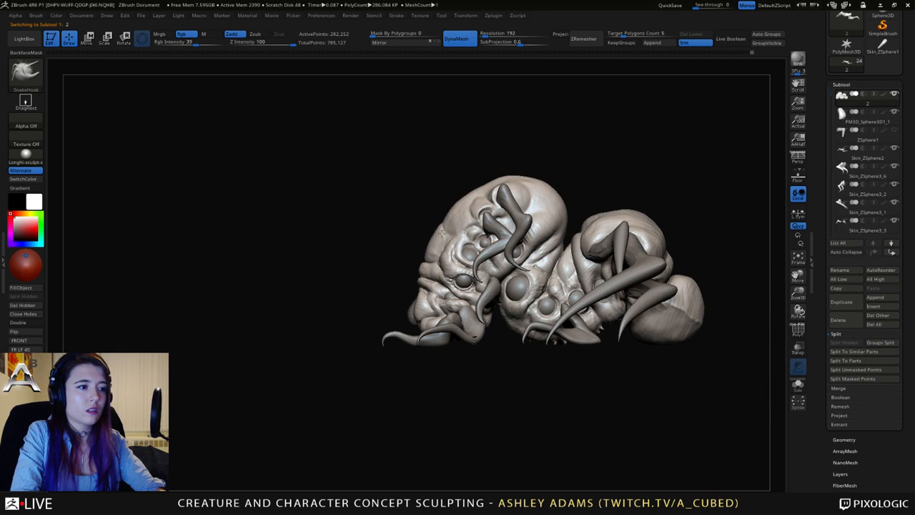
mouse_move(491, 317)
ctrl+right_down()
mouse_move(434, 253)
mouse_move(441, 265)
ctrl+right_up()
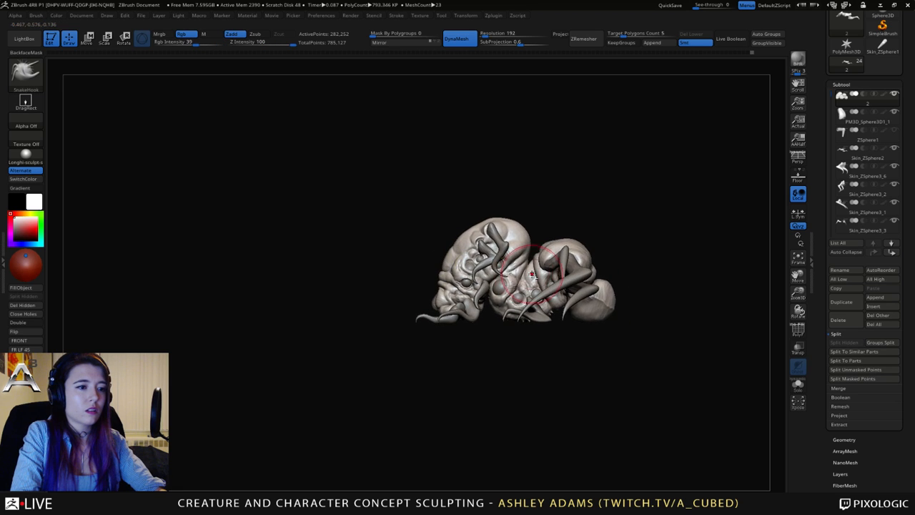
mouse_move(525, 265)
alt+right_down()
mouse_move(429, 244)
mouse_move(491, 327)
alt+right_up()
key(space)
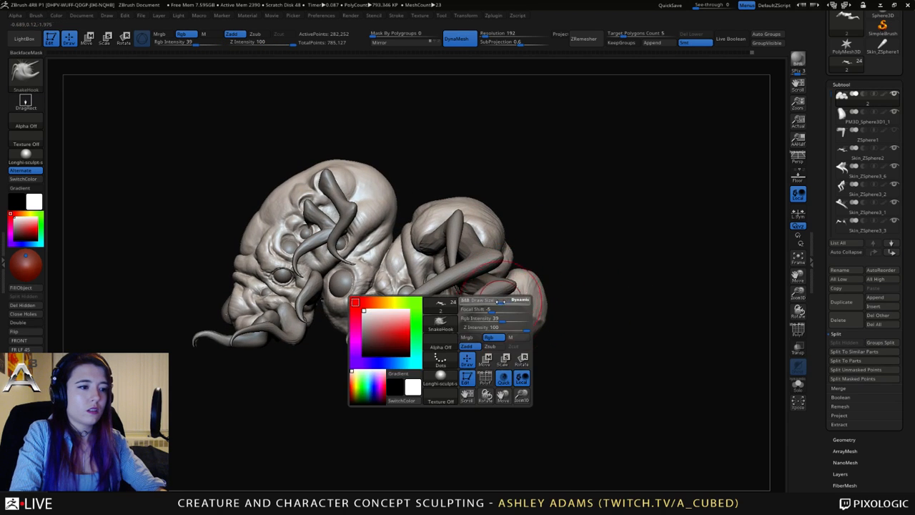
right_drag(499, 285, 392, 315)
Duplicate the lower rear leg down and back against the abdomen, and split the copy into its own subtool.
alt+click(501, 280)
key(w)
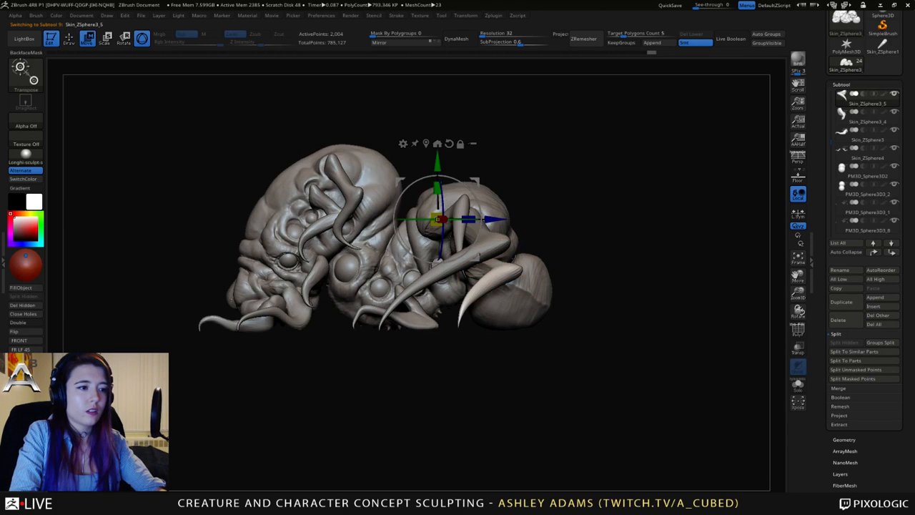
ctrl+drag(472, 179, 512, 220)
key(q)
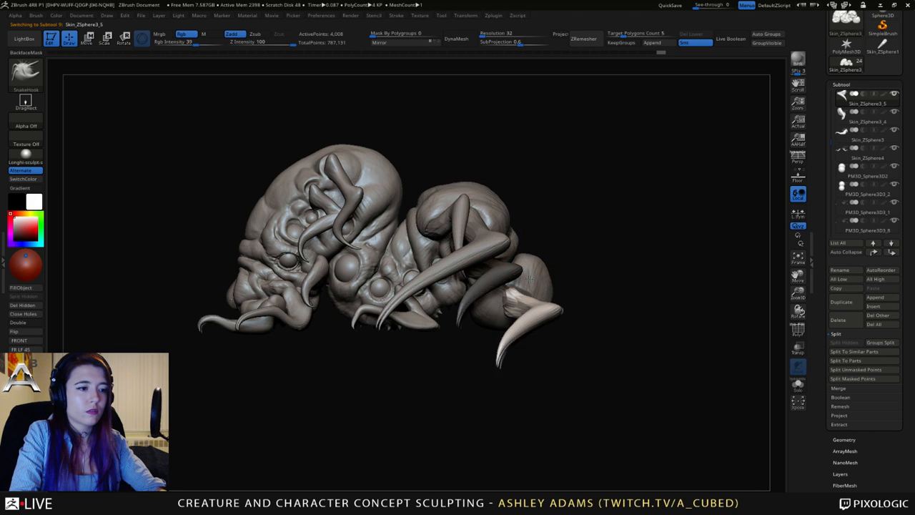
right_click(469, 330)
click(854, 379)
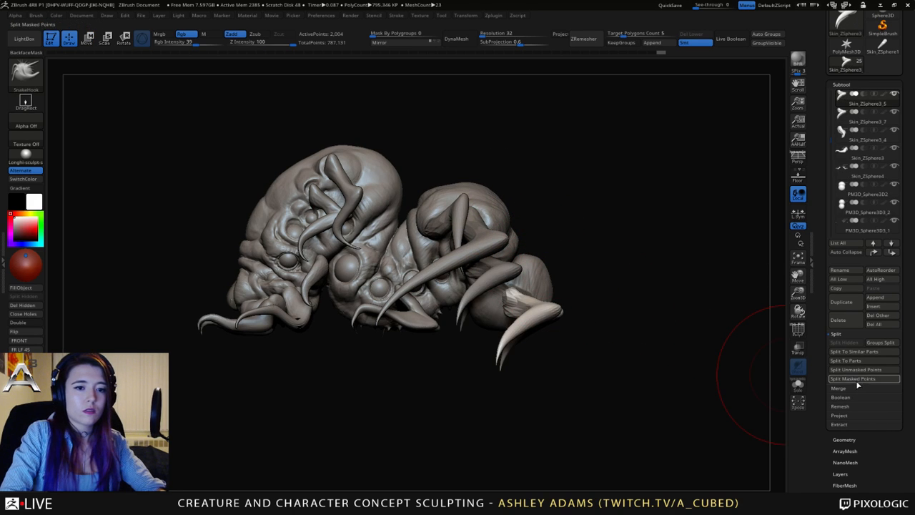
Bend the new rear leg's claw forward and flatten its lower segment along the ground with the SnakeHook brush.
mouse_move(582, 355)
mouse_down()
mouse_move(501, 322)
mouse_move(498, 341)
mouse_move(567, 328)
mouse_move(573, 340)
mouse_move(513, 325)
mouse_move(520, 349)
mouse_up()
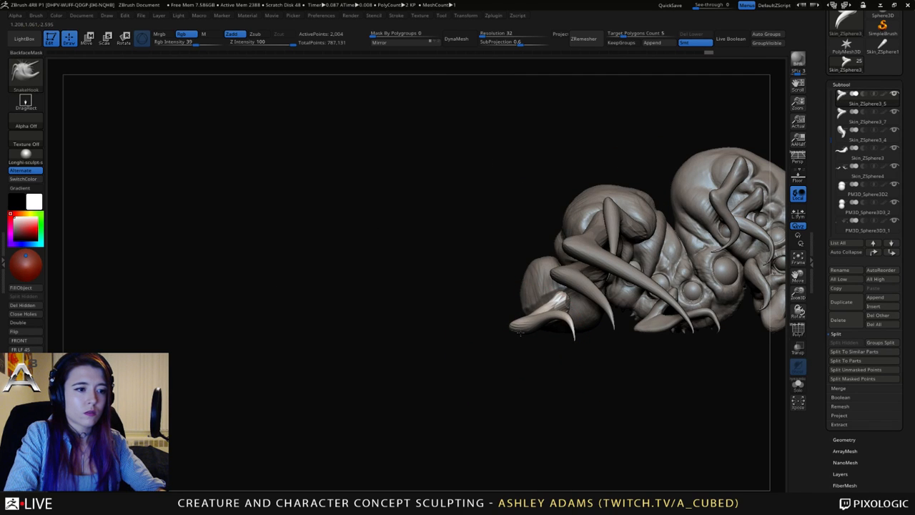
drag(521, 334, 575, 335)
key(space)
click(575, 336)
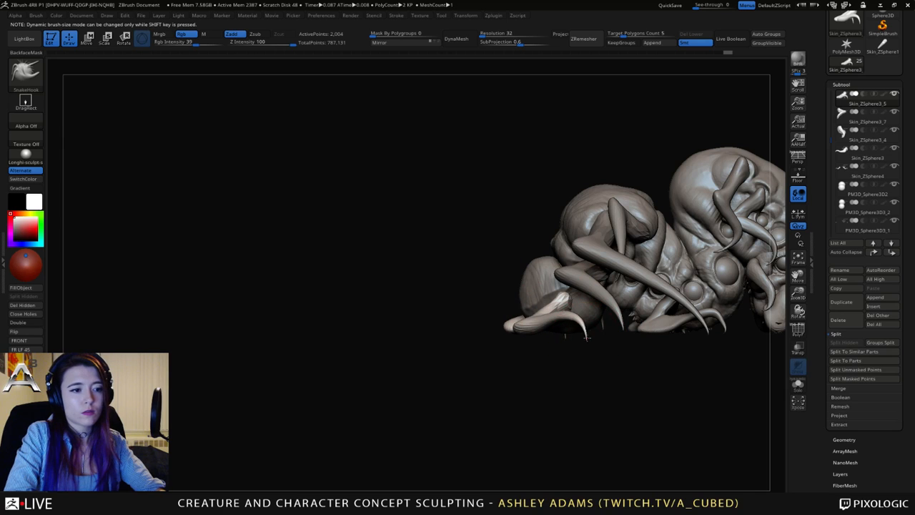
drag(554, 331, 545, 325)
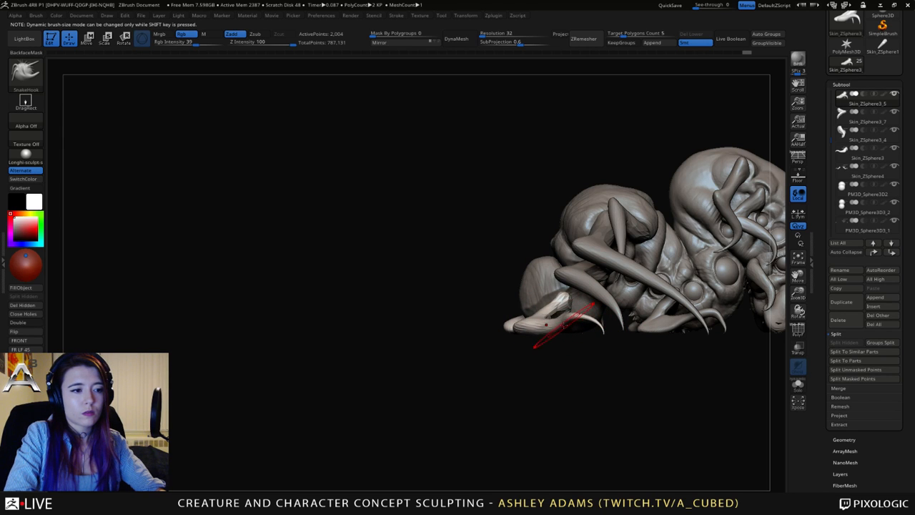
key(ctrl+z)
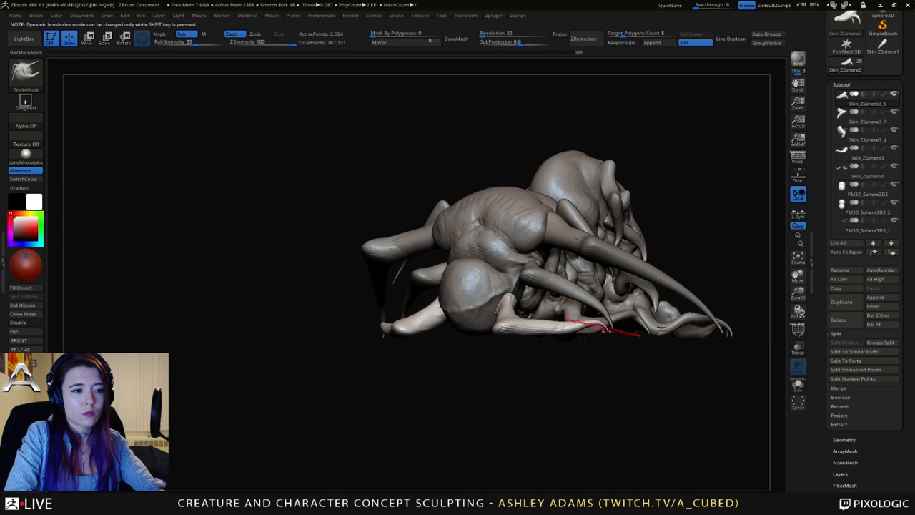
Spread the new rear leg's lower segment outward from the abdomen with SnakeHook, judging its shape from behind.
drag(575, 327, 572, 329)
drag(561, 372, 604, 374)
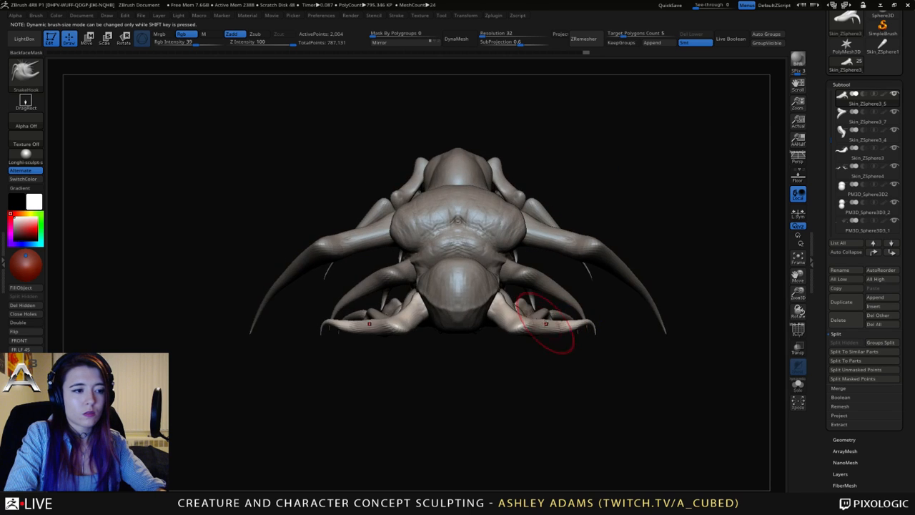
drag(552, 358, 541, 384)
drag(559, 312, 569, 317)
mouse_move(574, 392)
ctrl+right_down()
mouse_move(538, 361)
mouse_move(520, 327)
mouse_move(553, 331)
mouse_move(577, 363)
ctrl+right_up()
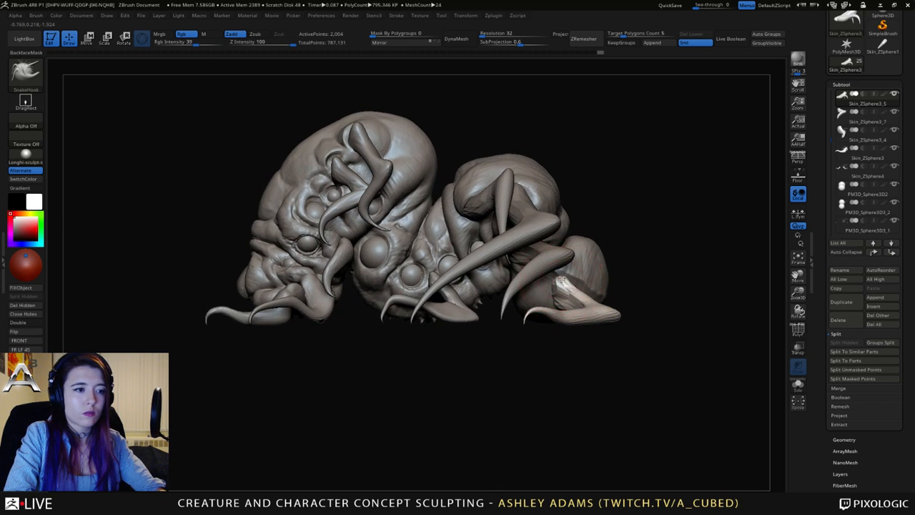
Pull the new rear leg's knee and upper segment into place against the abdomen with a resized SnakeHook brush.
key(space)
mouse_move(565, 283)
right_down()
mouse_move(584, 284)
mouse_move(531, 284)
mouse_move(541, 348)
mouse_move(550, 336)
right_up()
key(space)
drag(551, 336, 530, 339)
drag(548, 306, 537, 304)
mouse_move(535, 307)
right_down()
mouse_move(551, 367)
mouse_move(419, 337)
right_up()
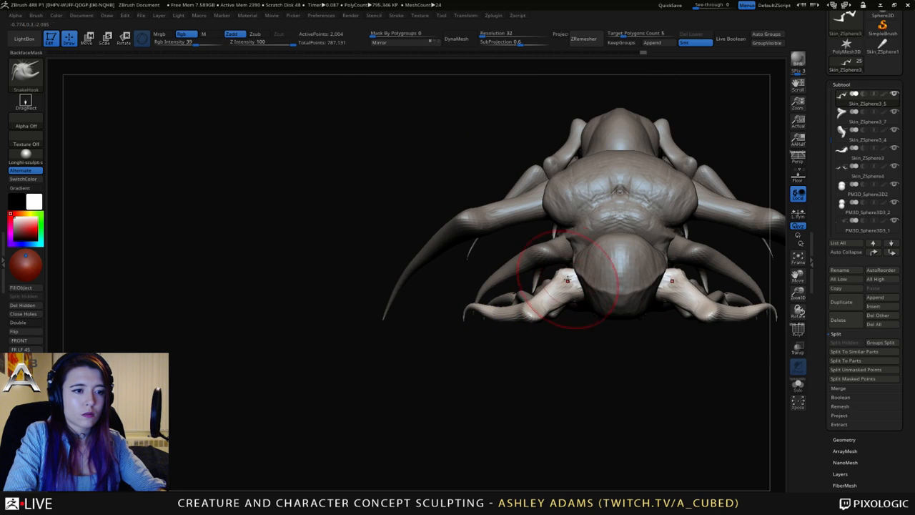
alt+right_drag(593, 302, 533, 315)
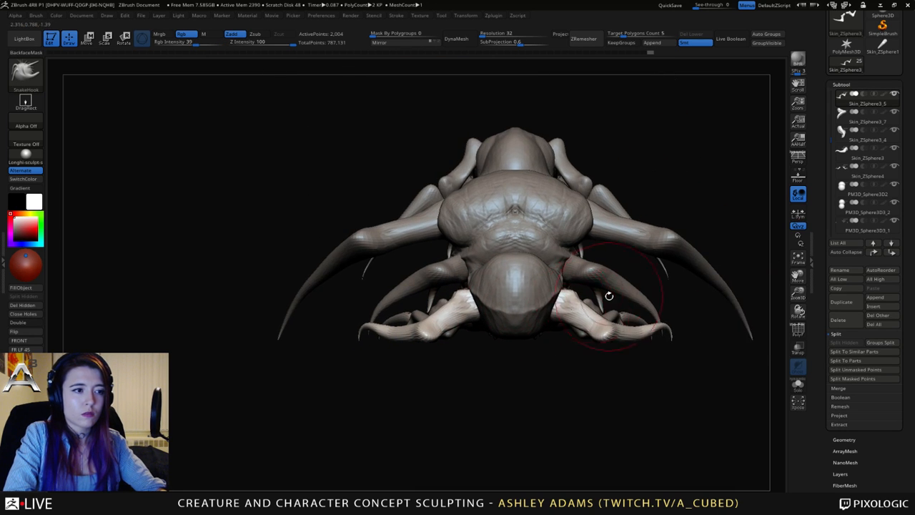
ctrl+right_drag(607, 296, 492, 323)
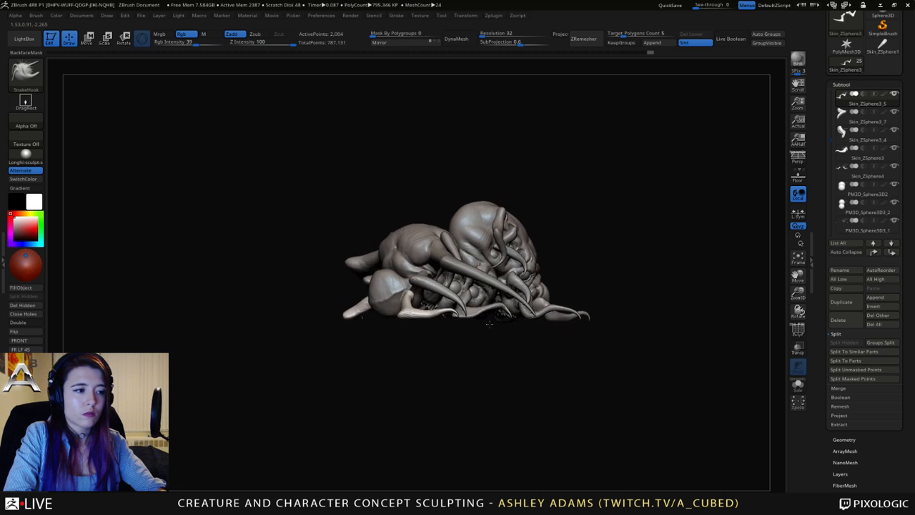
key(b)
key(c)
key(b)
key(f)
key(space)
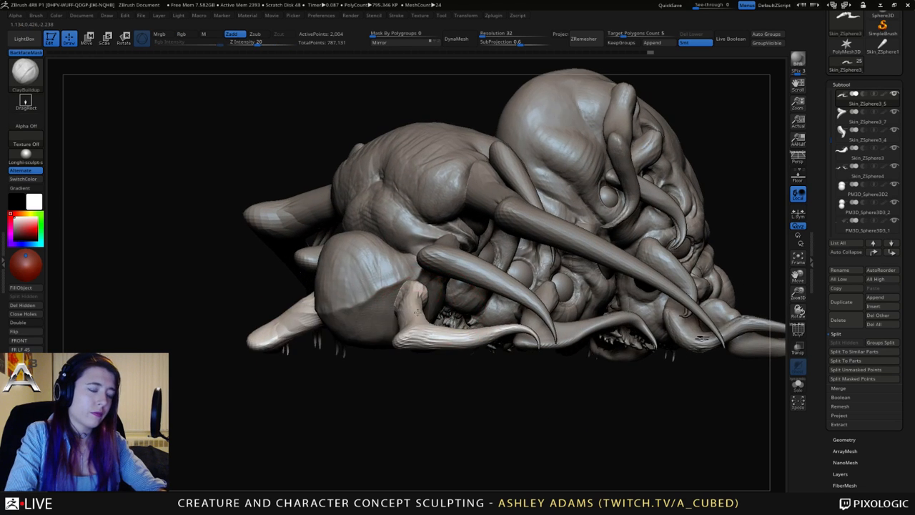
mouse_move(415, 309)
right_down()
mouse_move(366, 289)
mouse_move(397, 322)
right_up()
Reshape the new rear leg's knee bend and stretch its claw tip forward with the SnakeHook brush.
key(b)
key(s)
key(h)
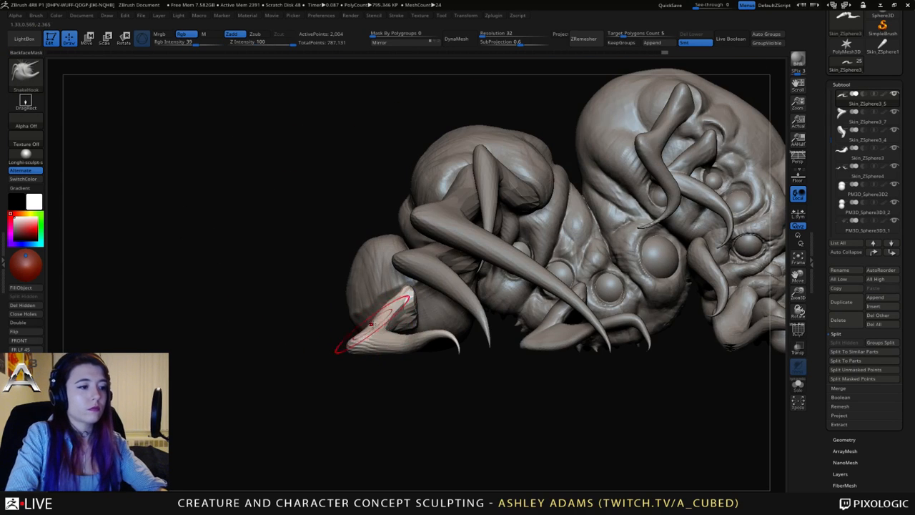
key(space)
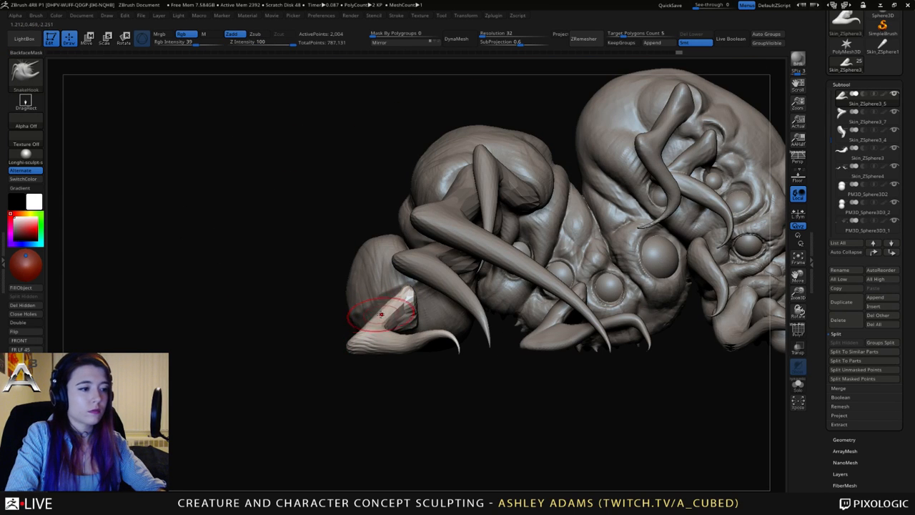
mouse_move(424, 336)
mouse_down()
mouse_move(460, 358)
mouse_move(473, 351)
mouse_up()
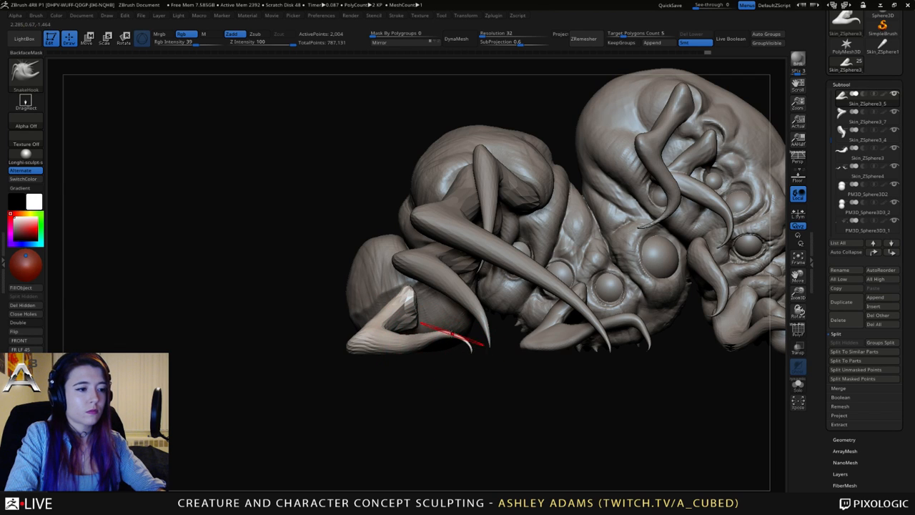
key(space)
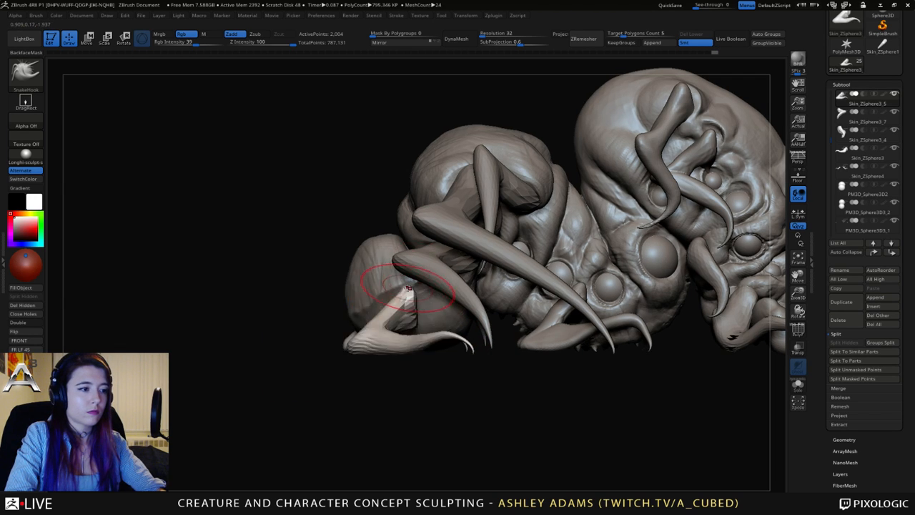
Refine the new rear leg's knee and lower contour from the front with a smaller SnakeHook brush.
mouse_move(411, 285)
right_down()
mouse_move(422, 300)
mouse_move(408, 322)
mouse_move(393, 320)
right_up()
right_drag(317, 308, 337, 330)
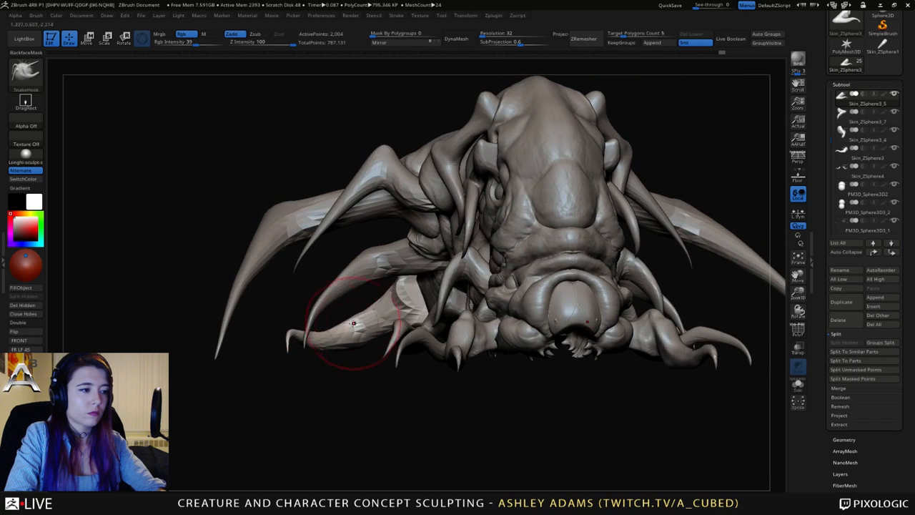
key(space)
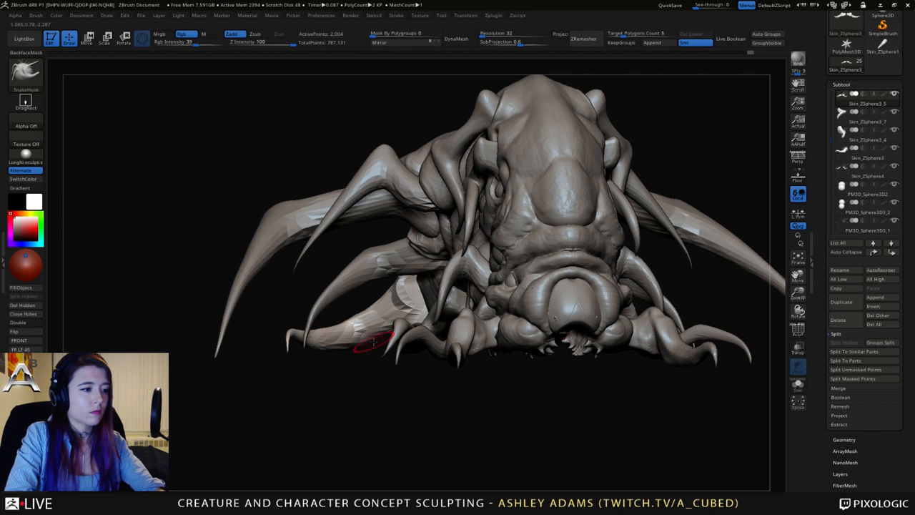
mouse_move(370, 338)
ctrl+right_down()
mouse_move(349, 304)
mouse_move(376, 137)
mouse_move(540, 349)
mouse_move(505, 300)
mouse_move(541, 193)
mouse_move(553, 218)
ctrl+right_up()
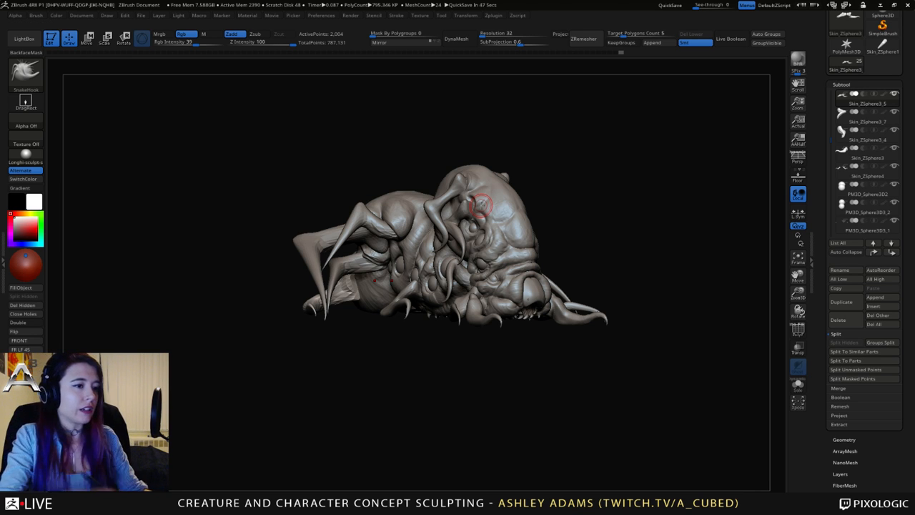
right_drag(468, 234, 494, 272)
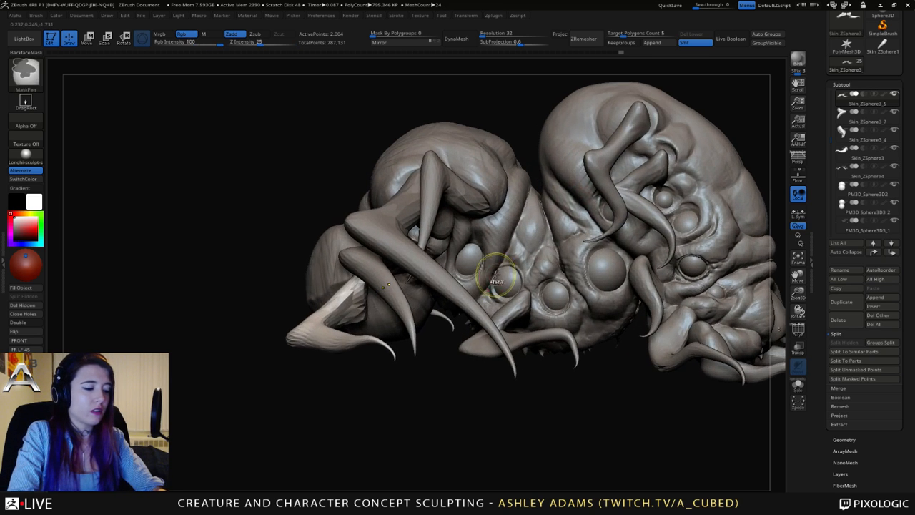
key(w)
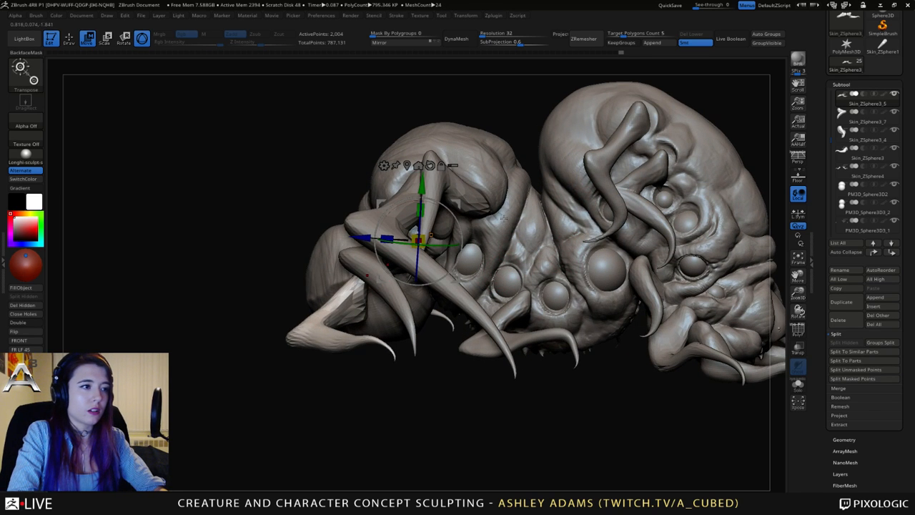
alt+right_drag(503, 218, 332, 212)
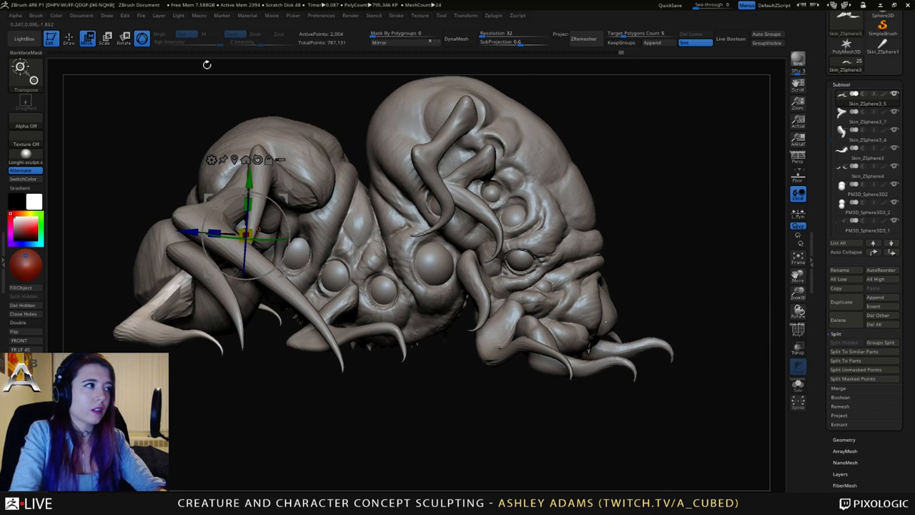
key(r)
click(145, 42)
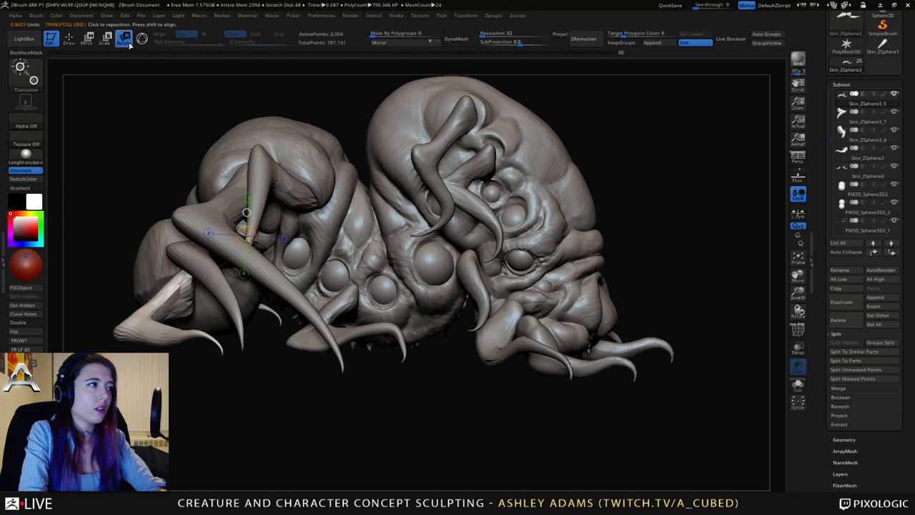
click(86, 40)
drag(619, 231, 756, 212)
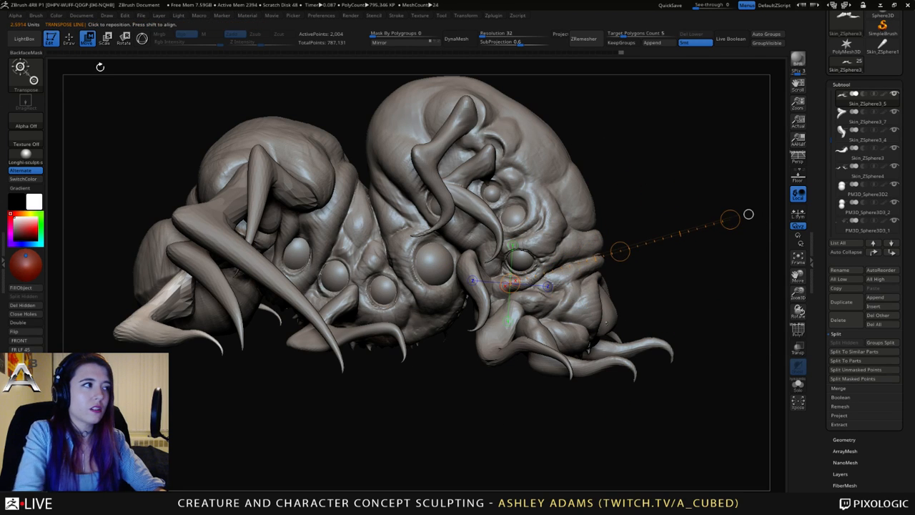
key(y)
alt+drag(624, 233, 517, 273)
key(q)
Select the rounded piece inside the mouth and examine it from the underside and the front.
mouse_move(601, 342)
mouse_down()
mouse_move(577, 331)
mouse_move(480, 230)
mouse_move(486, 384)
mouse_move(422, 107)
mouse_move(449, 252)
mouse_up()
alt+click(449, 252)
right_drag(449, 252, 490, 345)
alt+click(412, 236)
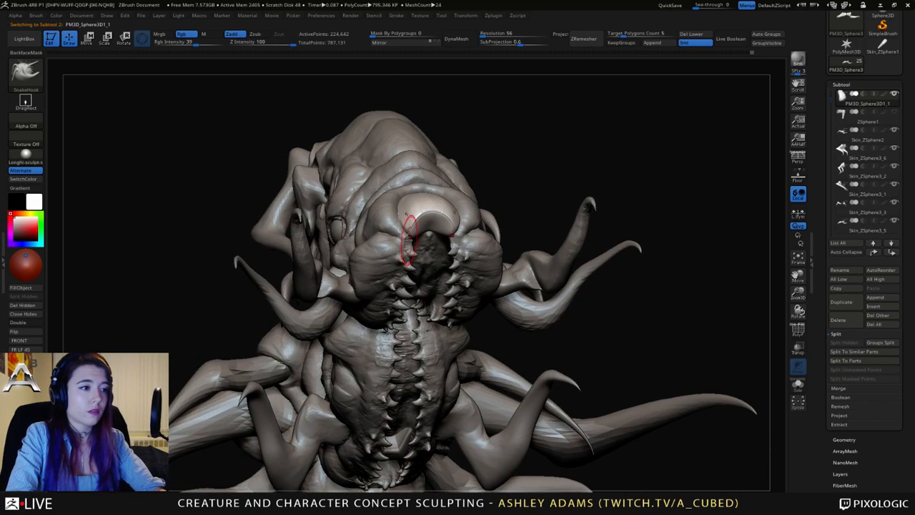
right_drag(414, 237, 434, 221)
right_click(432, 226)
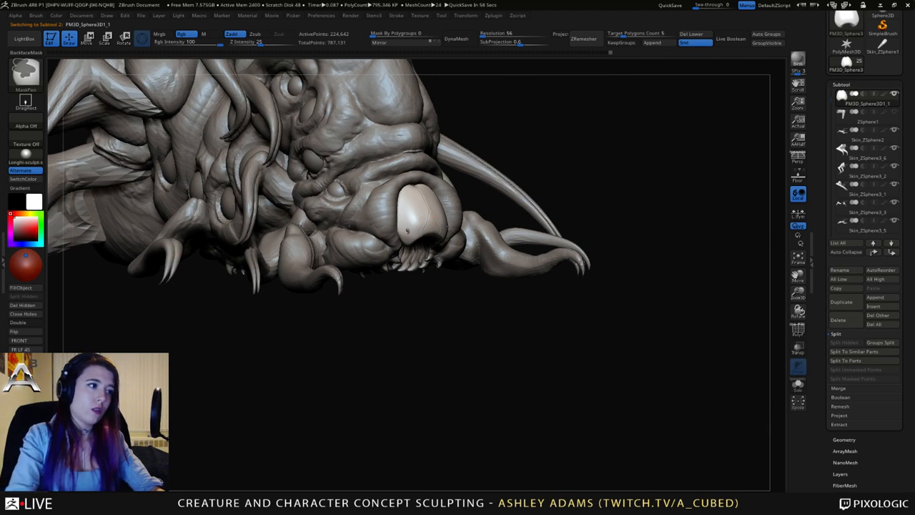
ctrl+right_drag(435, 221, 395, 260)
right_drag(413, 203, 430, 205)
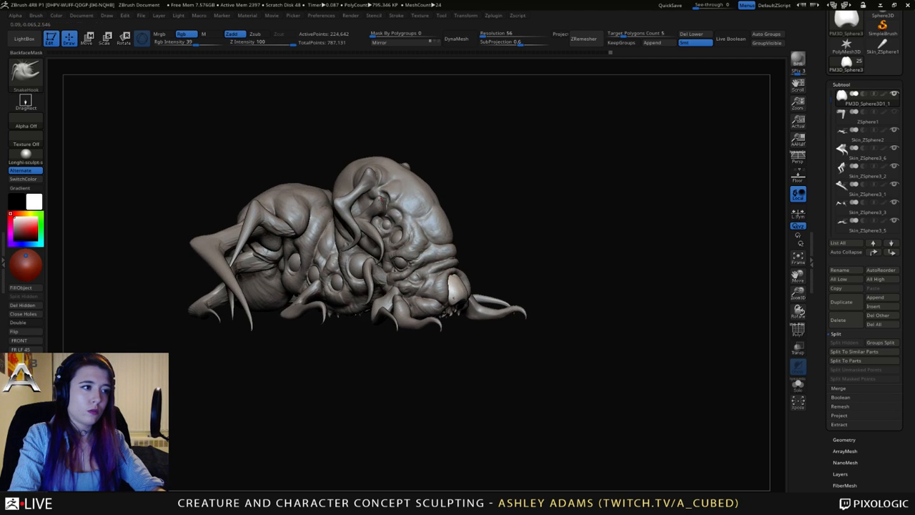
Select the short clawed limb beside the head's eyes and adjust its form with SnakeHook from side and front.
alt+click(356, 247)
right_click(355, 251)
drag(409, 198, 404, 195)
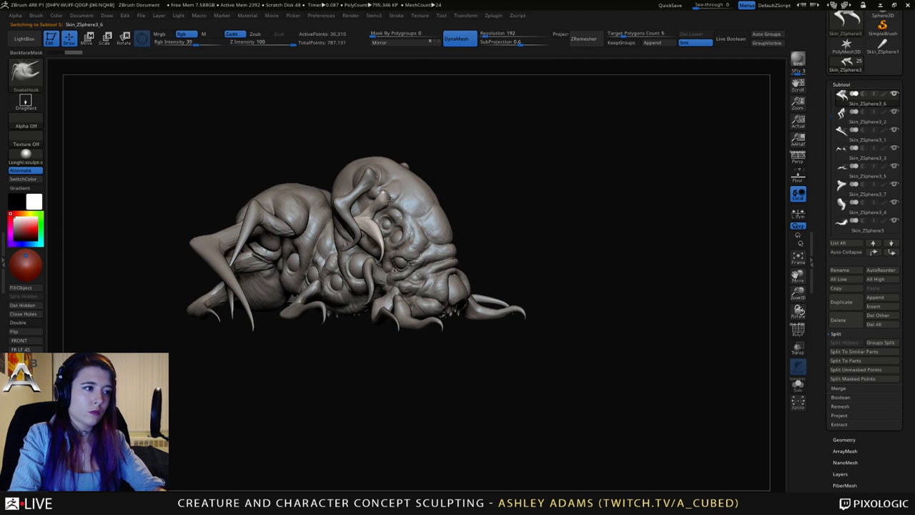
right_drag(392, 201, 357, 202)
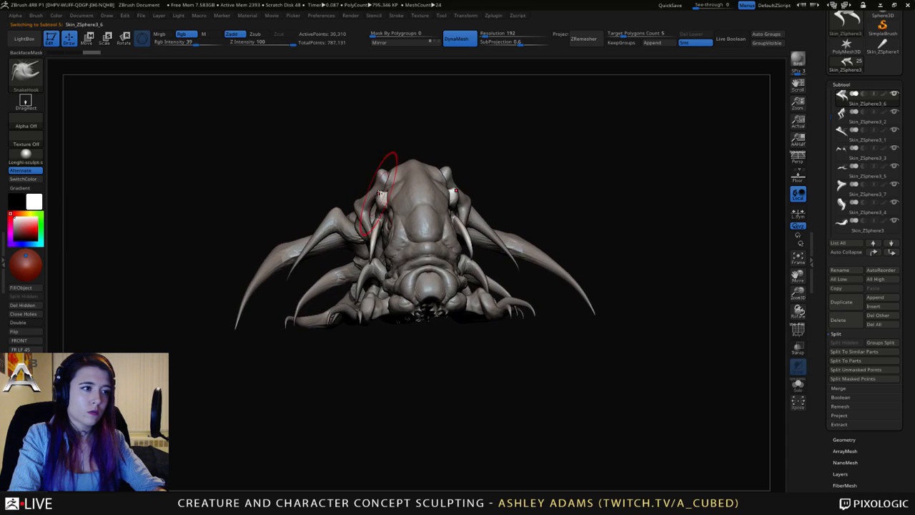
key(space)
drag(409, 199, 418, 200)
right_drag(418, 200, 417, 241)
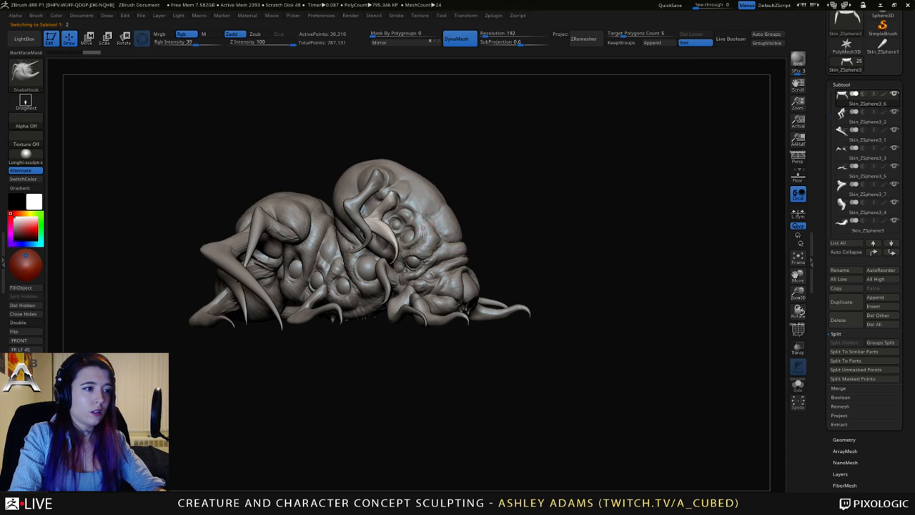
Select the main body and paint a soft mask over the tops of the middle segment and rear abdomen.
right_click(428, 216)
mouse_move(436, 214)
ctrl+right_down()
mouse_move(434, 283)
mouse_move(391, 172)
ctrl+right_up()
mouse_move(425, 213)
right_down()
mouse_move(427, 225)
mouse_move(411, 187)
mouse_move(424, 219)
mouse_move(448, 194)
mouse_move(415, 194)
right_up()
right_click(429, 223)
right_click(431, 208)
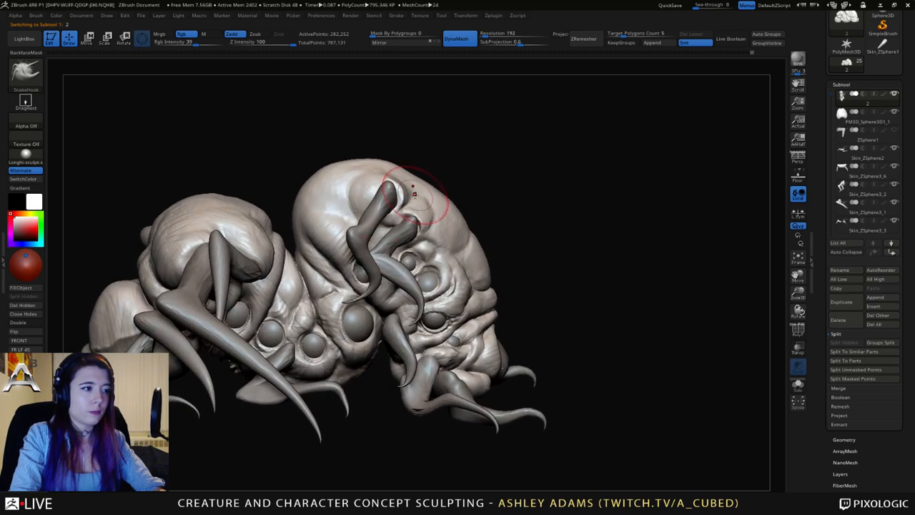
mouse_move(312, 196)
right_down()
mouse_move(348, 223)
mouse_move(315, 215)
right_up()
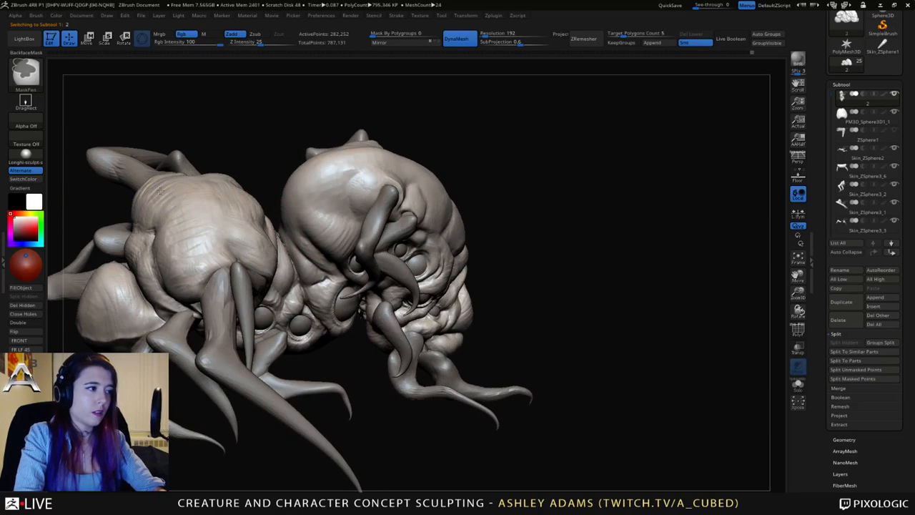
mouse_move(159, 191)
ctrl+mouse_down()
mouse_move(180, 208)
mouse_move(215, 200)
mouse_move(252, 211)
mouse_move(153, 225)
mouse_move(134, 263)
mouse_move(82, 315)
mouse_move(135, 304)
ctrl+mouse_up()
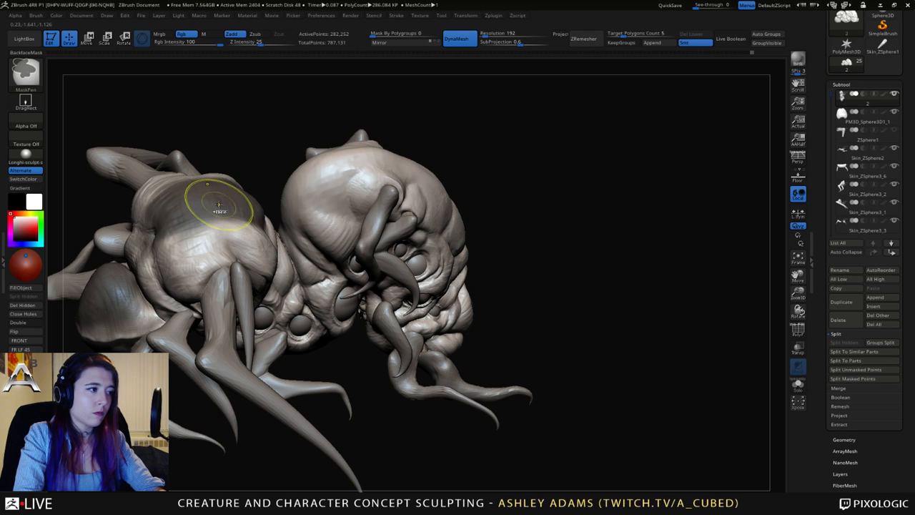
mouse_move(212, 204)
ctrl+mouse_down()
mouse_move(191, 250)
mouse_move(230, 224)
mouse_move(268, 218)
mouse_move(251, 225)
ctrl+mouse_up()
mouse_move(197, 220)
ctrl+mouse_down()
mouse_move(213, 207)
mouse_move(188, 218)
ctrl+mouse_up()
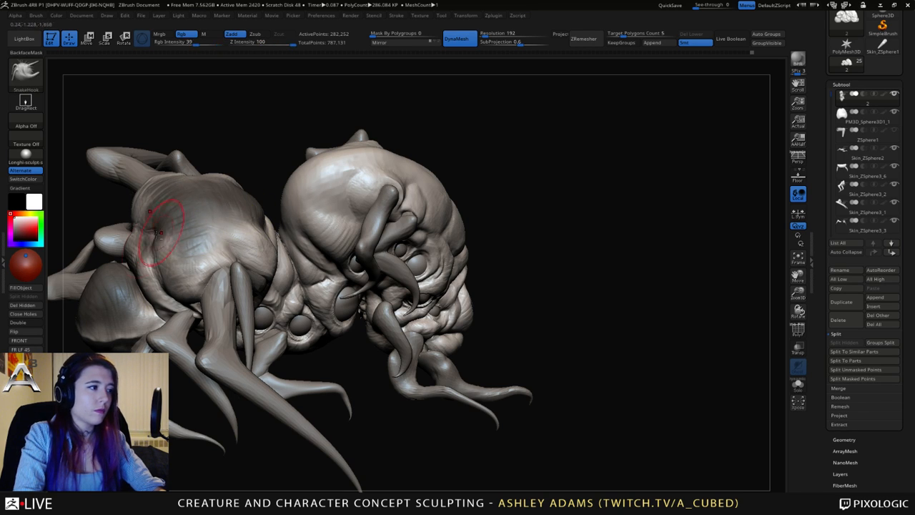
Extend the painted mask farther over the rear abdomen and across the back and crown of the head.
alt+right_drag(147, 241, 219, 256)
ctrl+drag(204, 340, 176, 325)
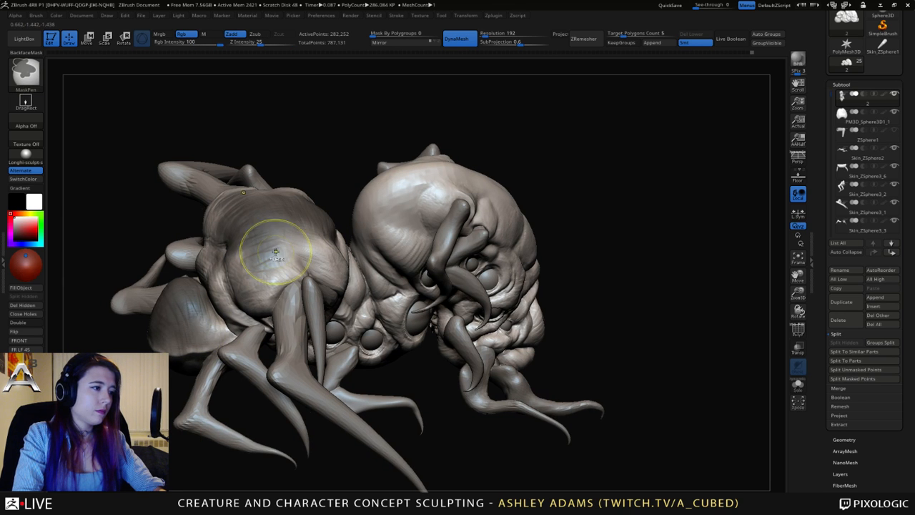
right_drag(255, 245, 358, 179)
mouse_move(343, 187)
ctrl+mouse_down()
mouse_move(429, 135)
mouse_move(486, 147)
ctrl+mouse_up()
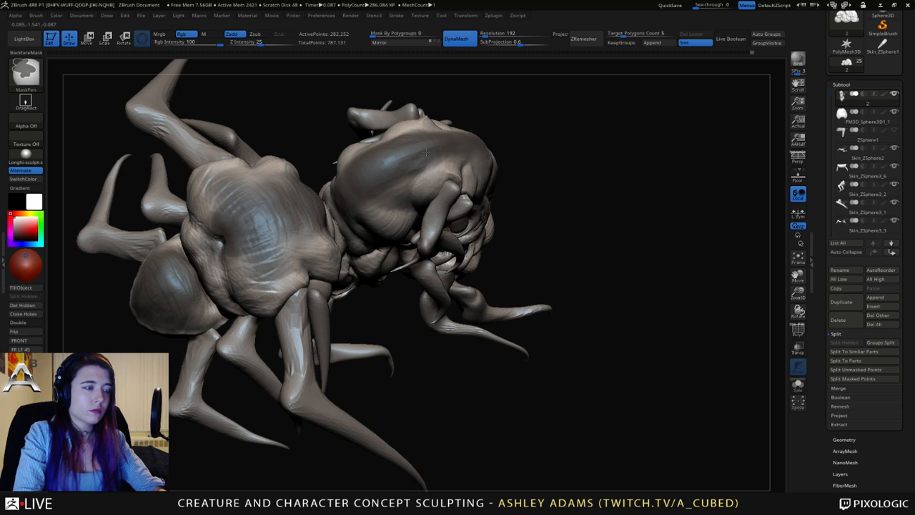
right_drag(403, 188, 535, 163)
mouse_move(535, 163)
ctrl+mouse_down()
mouse_move(572, 175)
mouse_move(513, 155)
ctrl+mouse_up()
mouse_move(573, 191)
right_down()
mouse_move(482, 141)
mouse_move(458, 193)
mouse_move(487, 244)
mouse_move(502, 311)
mouse_move(492, 306)
right_up()
right_click(492, 307)
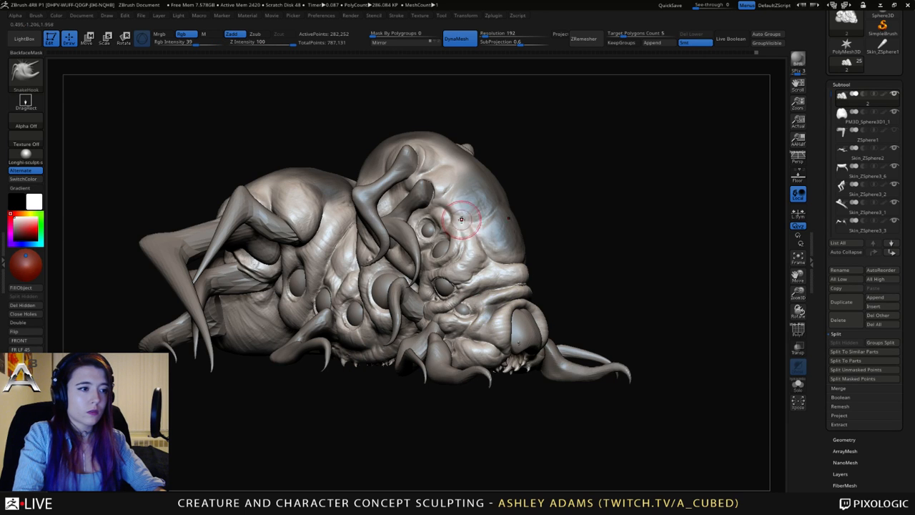
Generate a FiberMesh preview on the masked back and head areas of the main body.
mouse_move(309, 272)
right_down()
mouse_move(302, 279)
mouse_move(335, 216)
mouse_move(348, 213)
right_up()
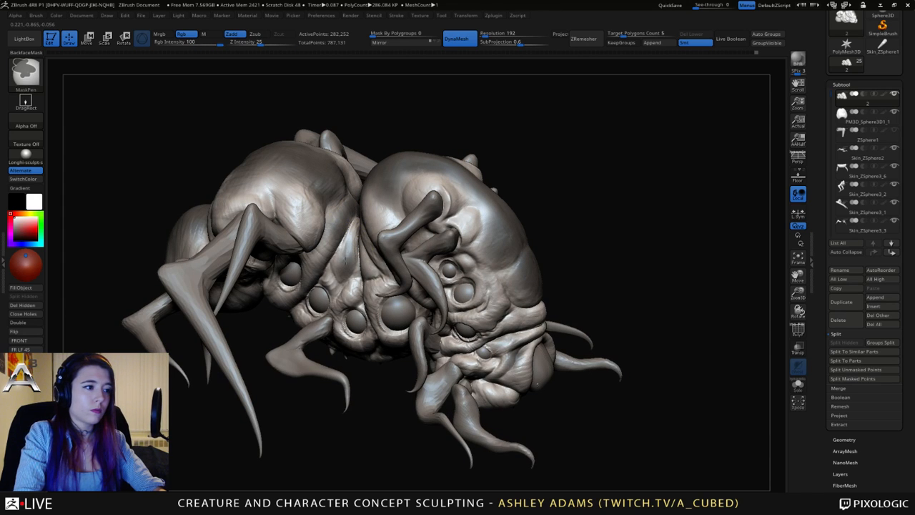
ctrl+right_drag(356, 305, 363, 282)
right_drag(363, 281, 378, 266)
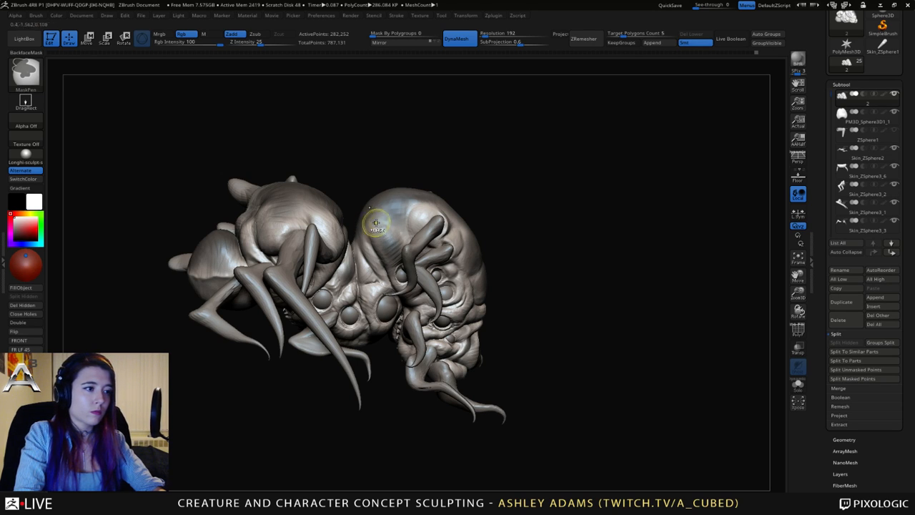
mouse_move(376, 224)
right_down()
mouse_move(375, 237)
mouse_move(410, 230)
mouse_move(425, 210)
mouse_move(337, 240)
mouse_move(304, 198)
mouse_move(338, 254)
mouse_move(390, 276)
mouse_move(372, 283)
right_up()
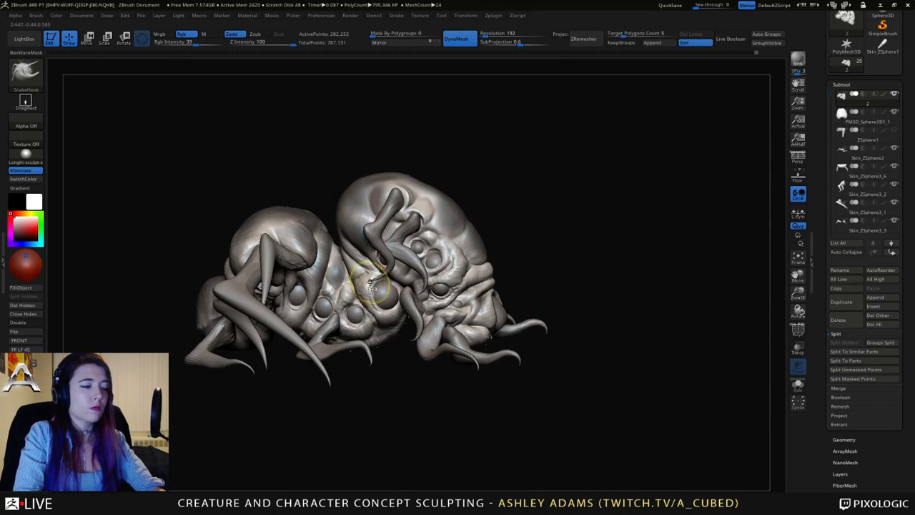
mouse_move(422, 261)
right_down()
mouse_move(472, 275)
mouse_move(571, 260)
right_up()
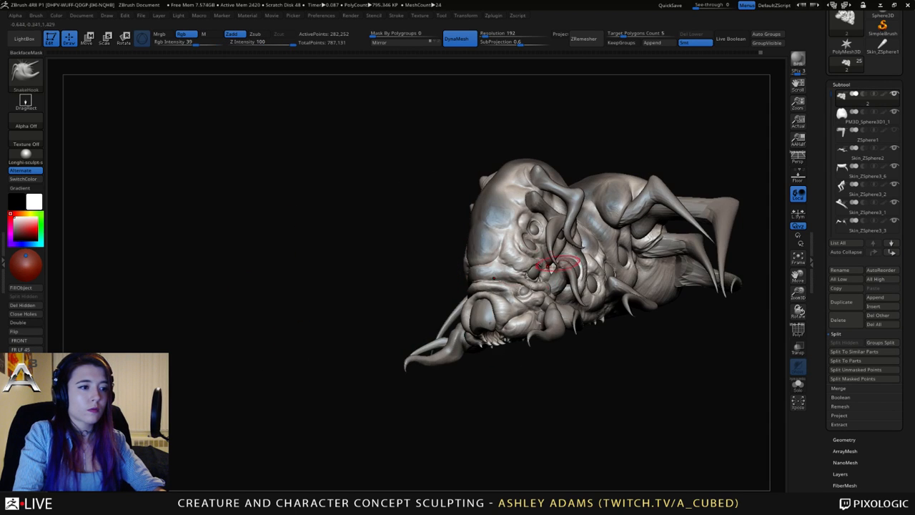
mouse_move(503, 295)
right_down()
mouse_move(515, 272)
mouse_move(491, 252)
right_up()
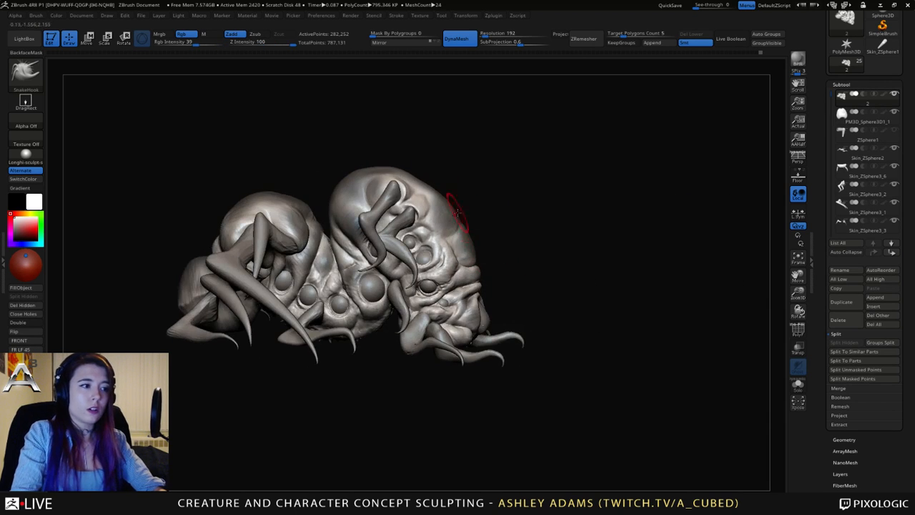
scroll(851, 358, down, 5)
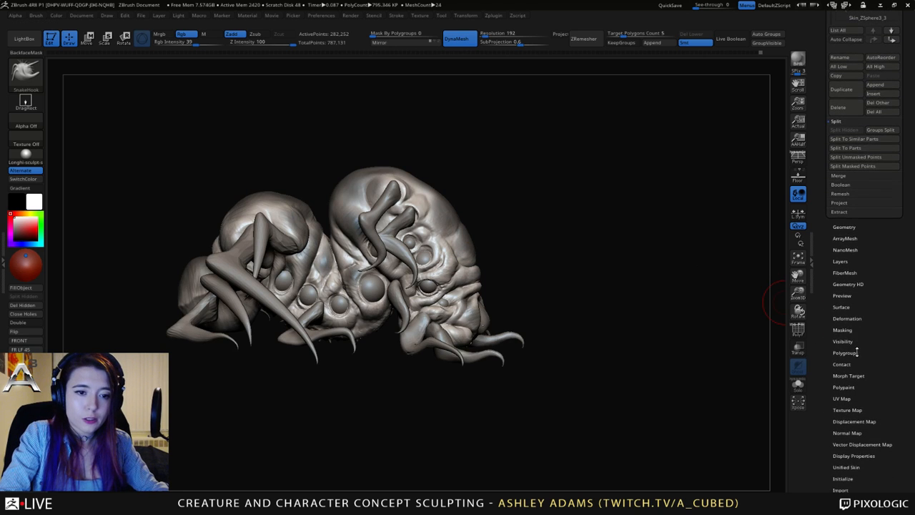
scroll(844, 375, down, 1)
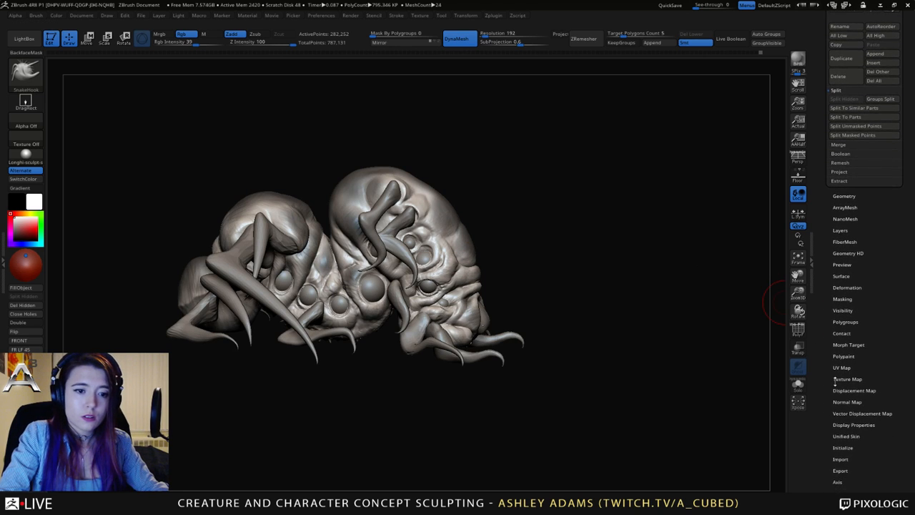
click(844, 317)
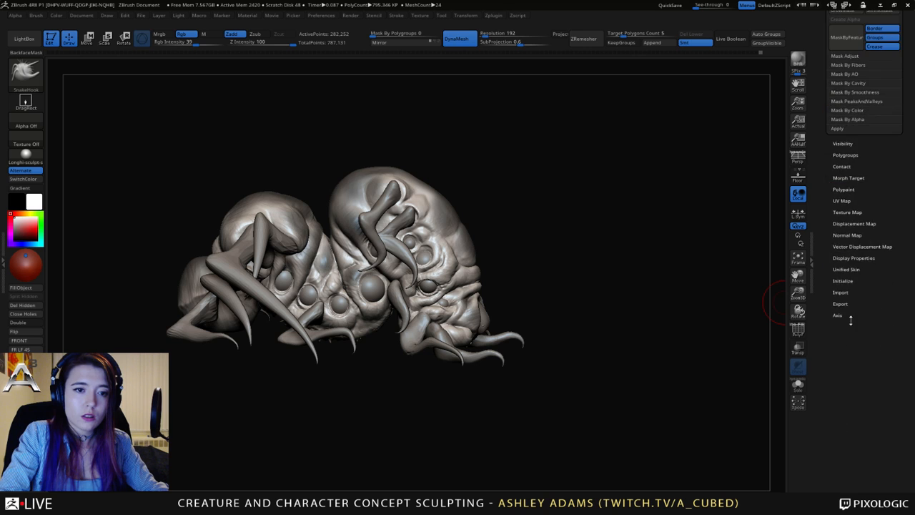
click(843, 286)
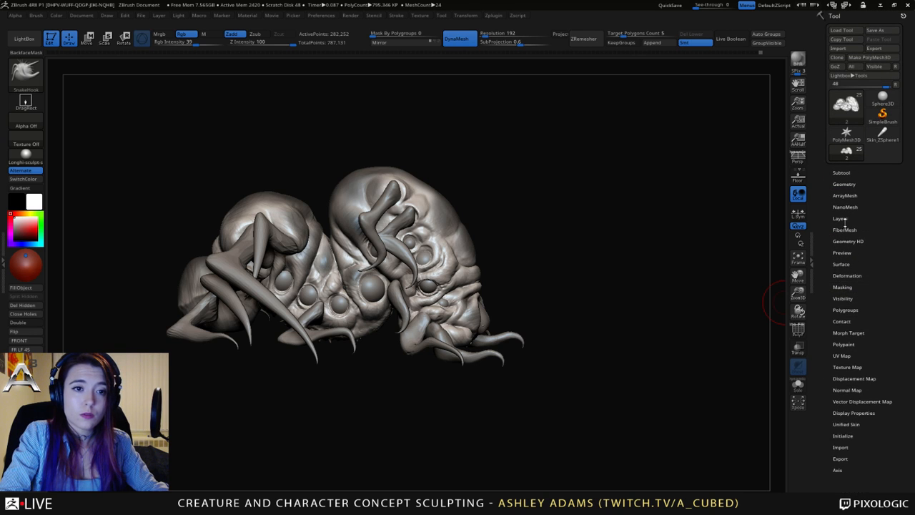
click(847, 230)
click(840, 257)
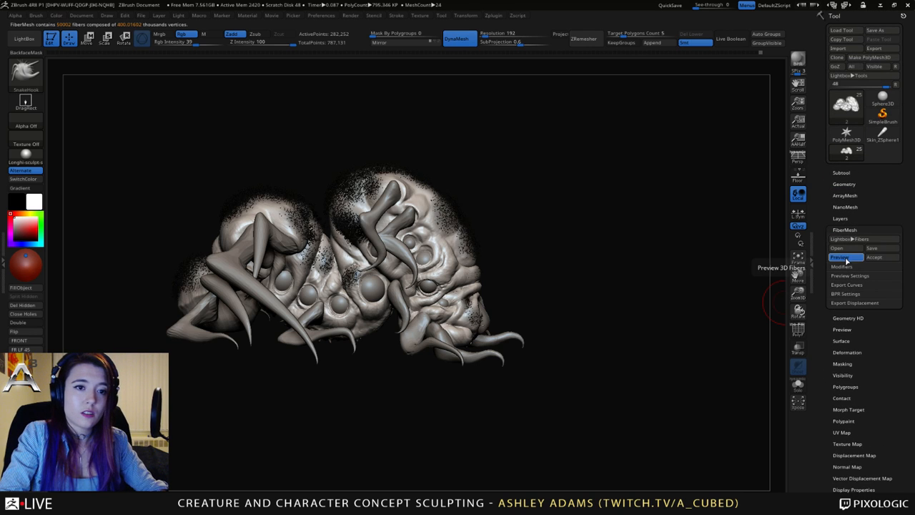
Regenerate the fiber preview, expand its modifiers and reduce the maximum number of fibers to about 3.9.
drag(631, 328, 690, 302)
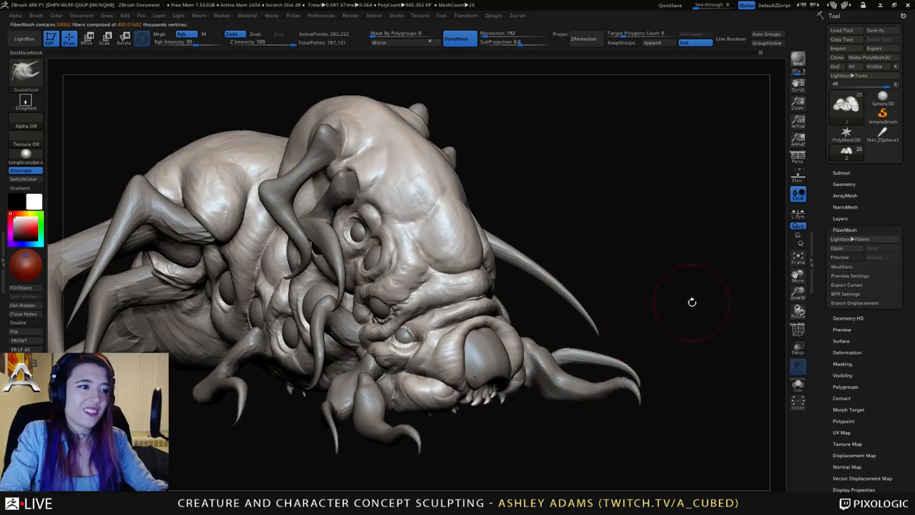
click(860, 257)
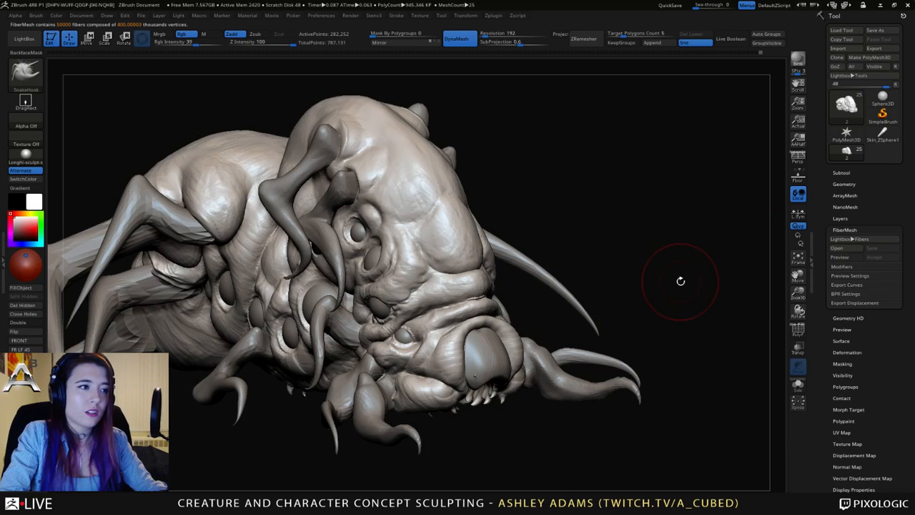
click(844, 267)
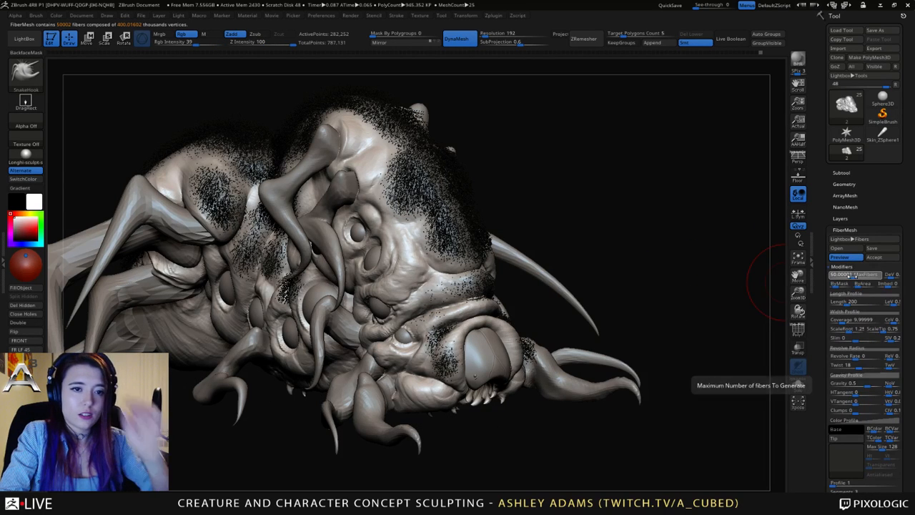
drag(853, 275, 833, 276)
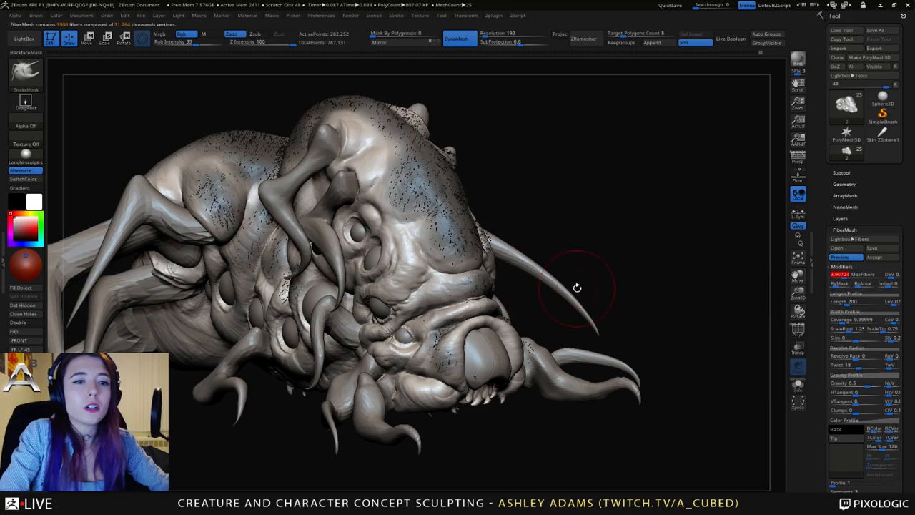
Set the fiber length to about 861 and coverage to about 1117, checking the fur on the head and whole body.
ctrl+right_drag(469, 205, 619, 259)
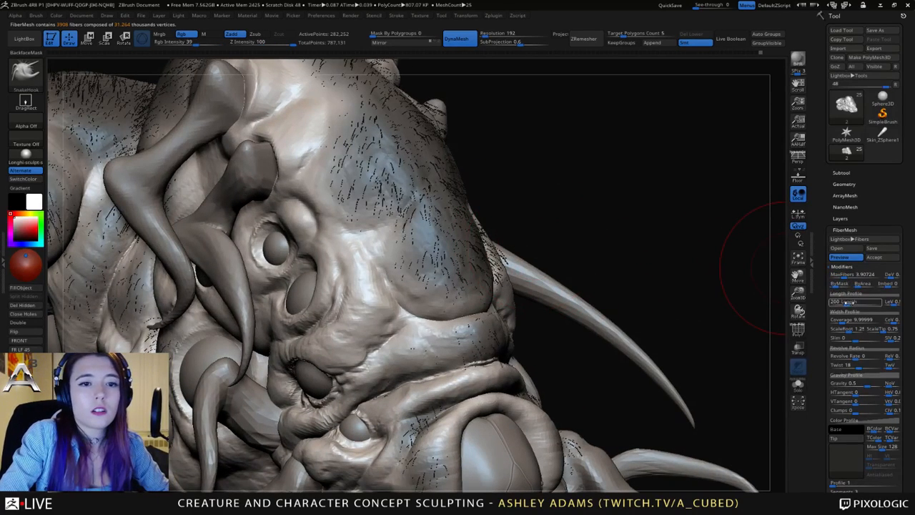
drag(849, 303, 861, 321)
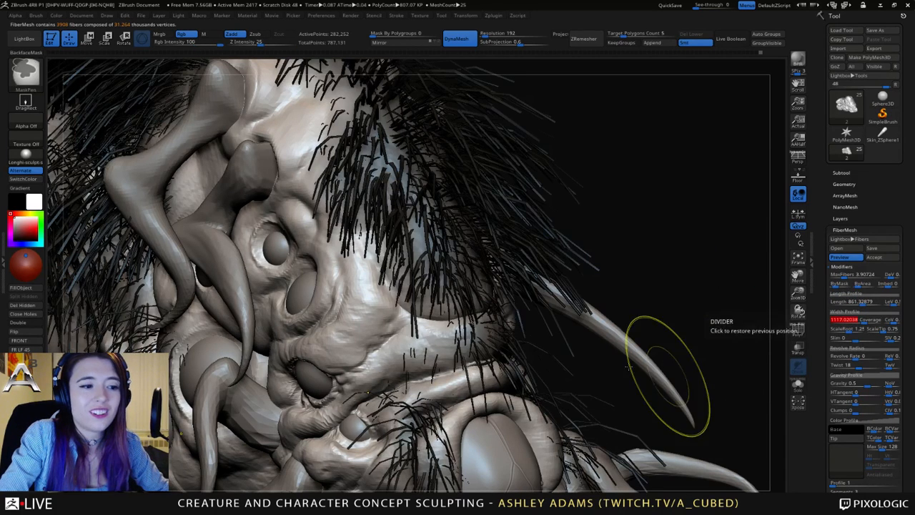
ctrl+right_drag(668, 368, 626, 352)
mouse_move(573, 366)
alt+right_down()
mouse_move(653, 305)
mouse_move(638, 328)
alt+right_up()
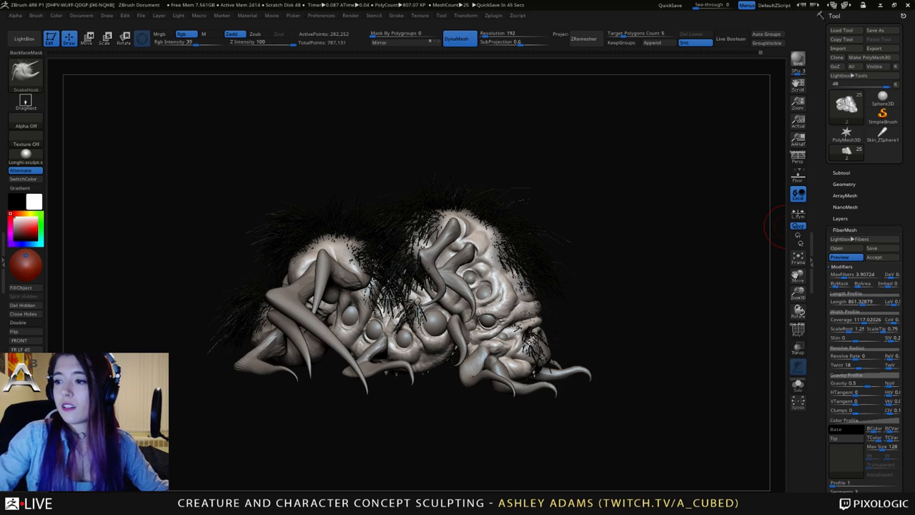
mouse_move(776, 229)
mouse_down()
mouse_move(634, 209)
mouse_move(634, 255)
mouse_up()
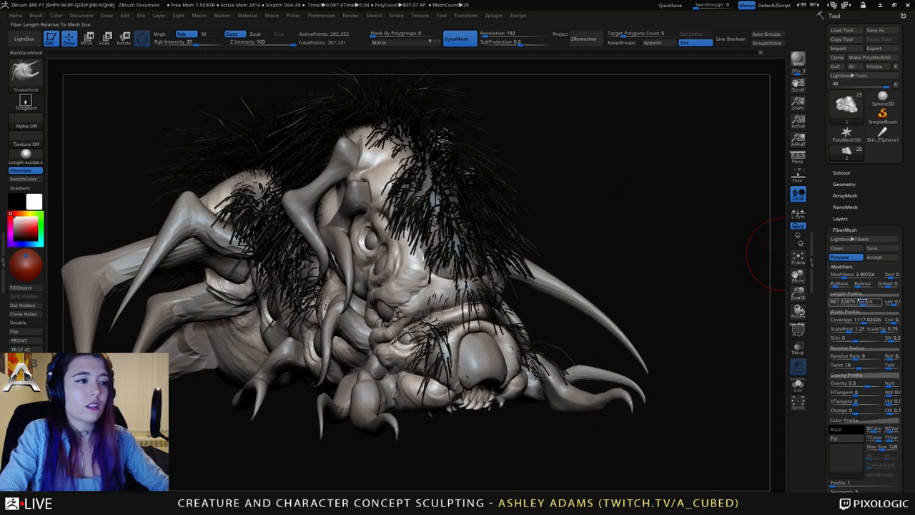
Thin out the fur by setting the maximum fibers to about 0.77 and the coverage to about 430.
click(844, 275)
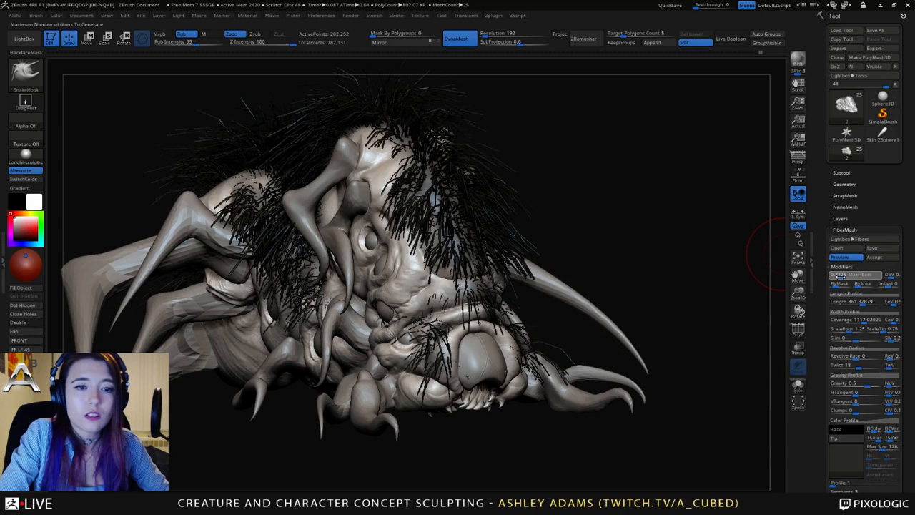
key(Return)
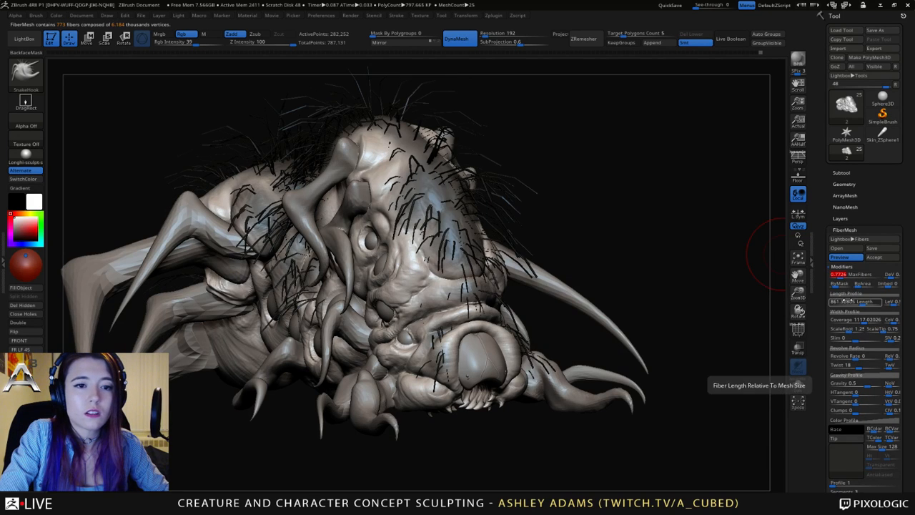
click(857, 321)
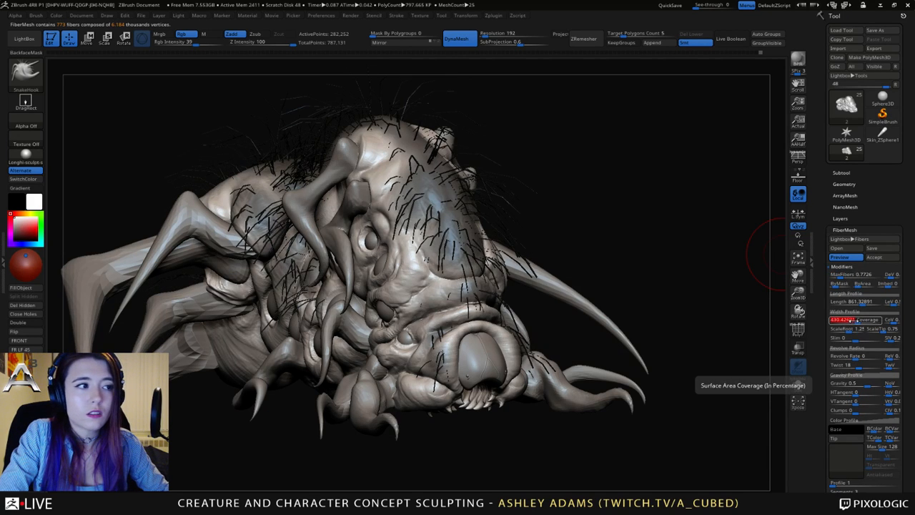
key(Return)
Set the fibers to 8 segments and lower their gravity to about 0.01 so the hairs stand upright.
scroll(826, 386, down, 1)
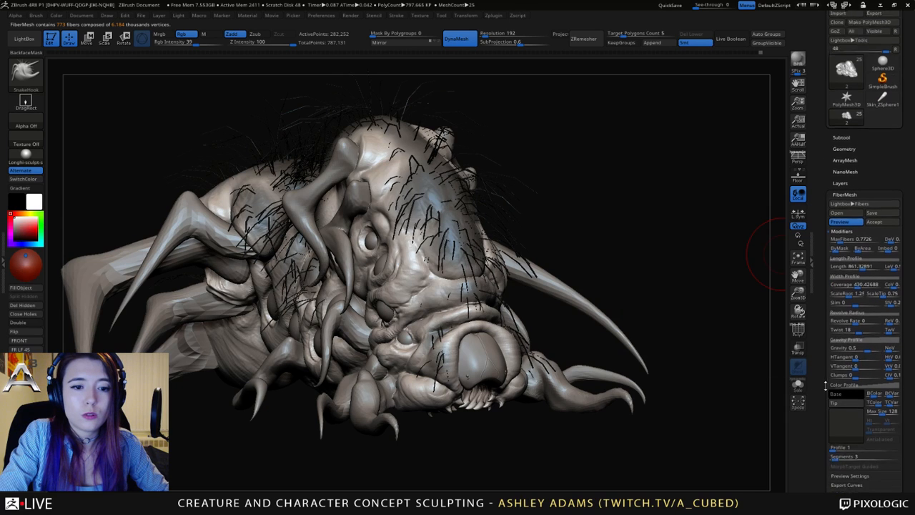
scroll(826, 386, down, 2)
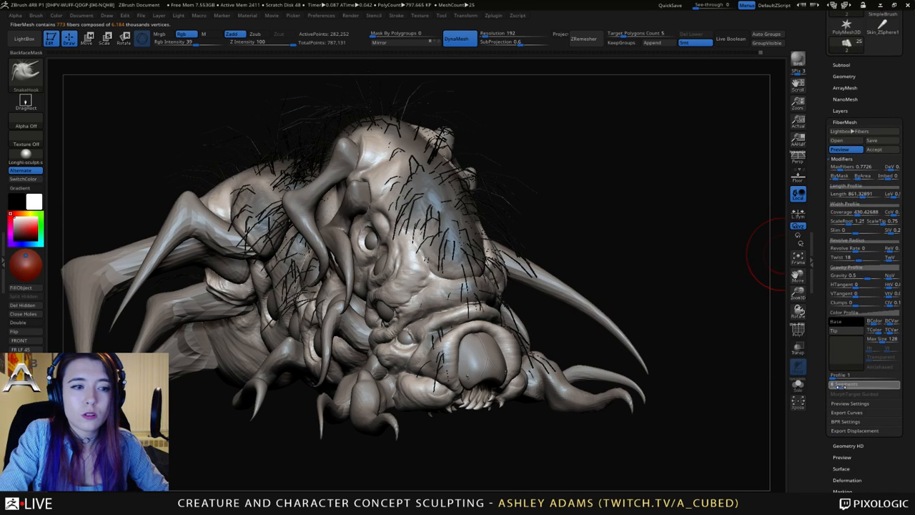
drag(835, 384, 841, 385)
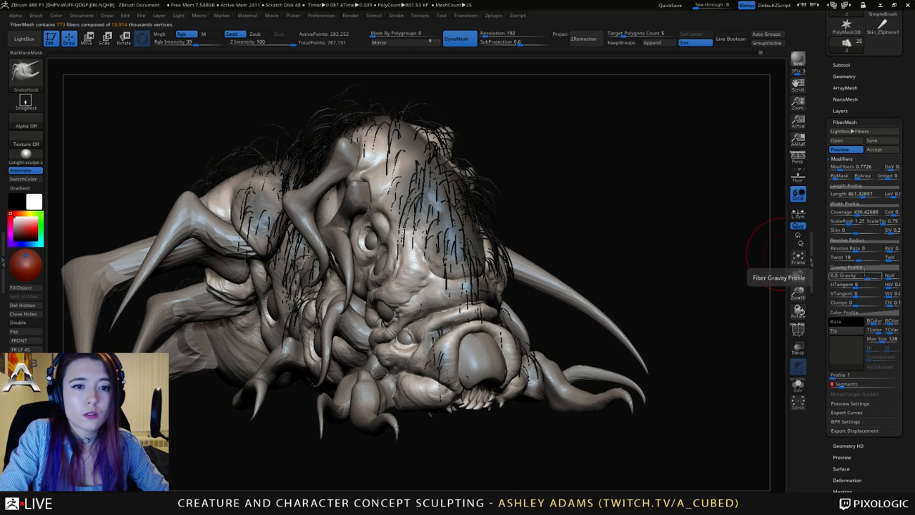
mouse_move(838, 277)
mouse_down()
mouse_move(858, 278)
mouse_move(848, 277)
mouse_up()
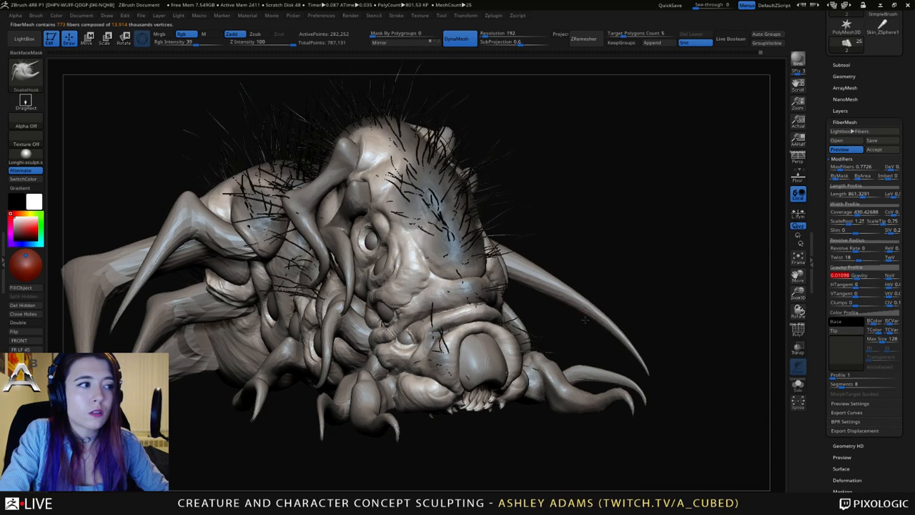
drag(701, 315, 597, 327)
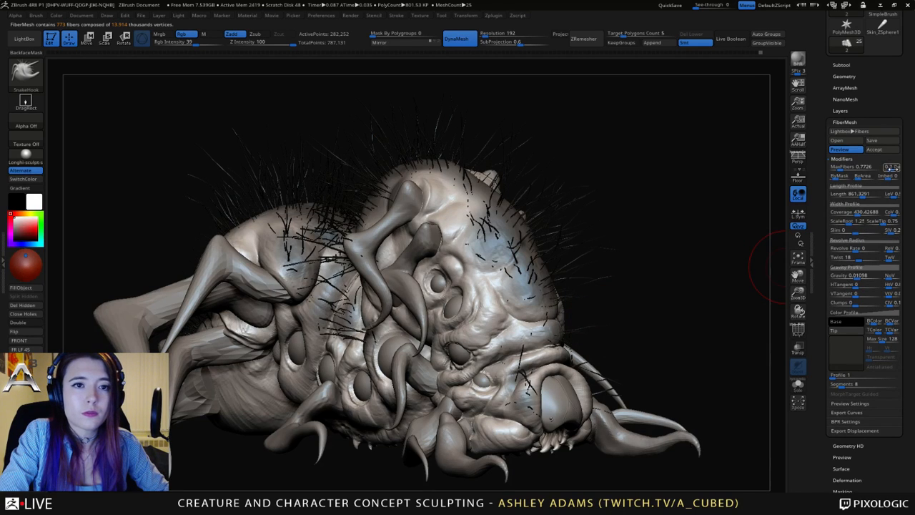
Adjust the fiber density variation and set the length to about 656 with a length variation of 1.
click(892, 167)
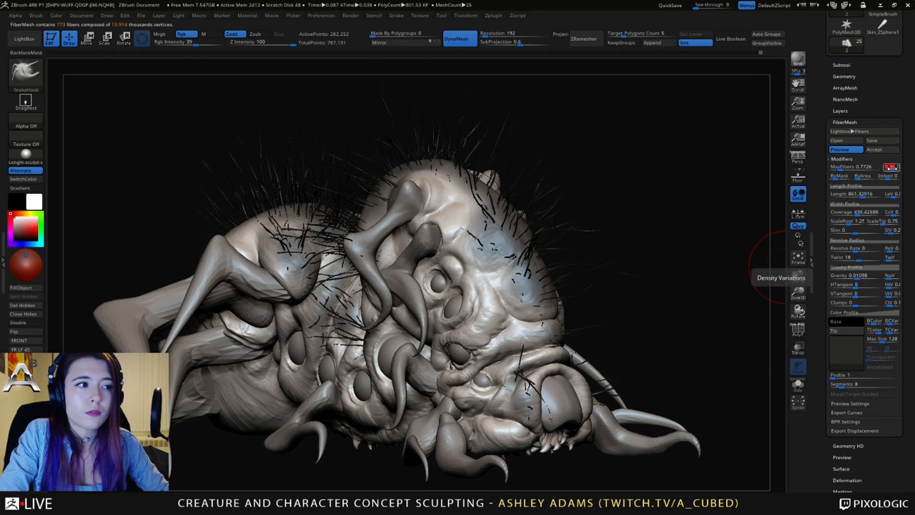
click(854, 194)
drag(857, 195, 861, 195)
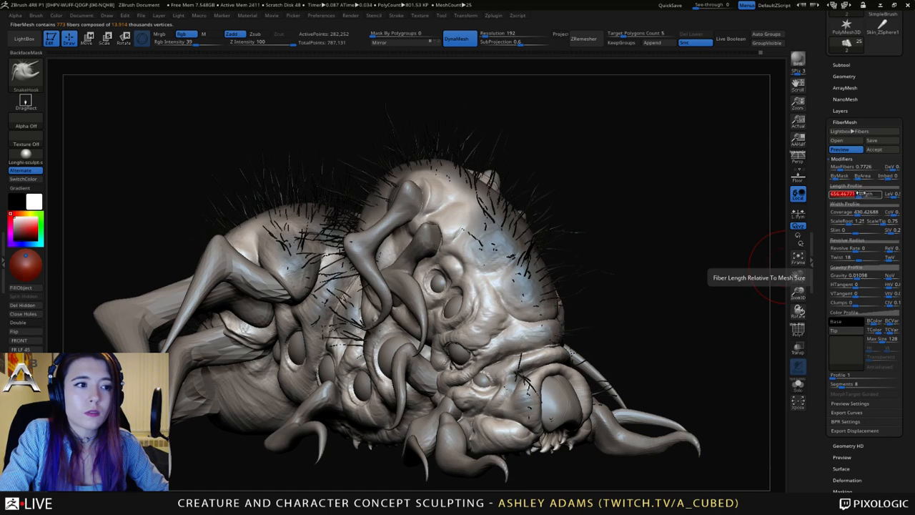
drag(893, 195, 898, 193)
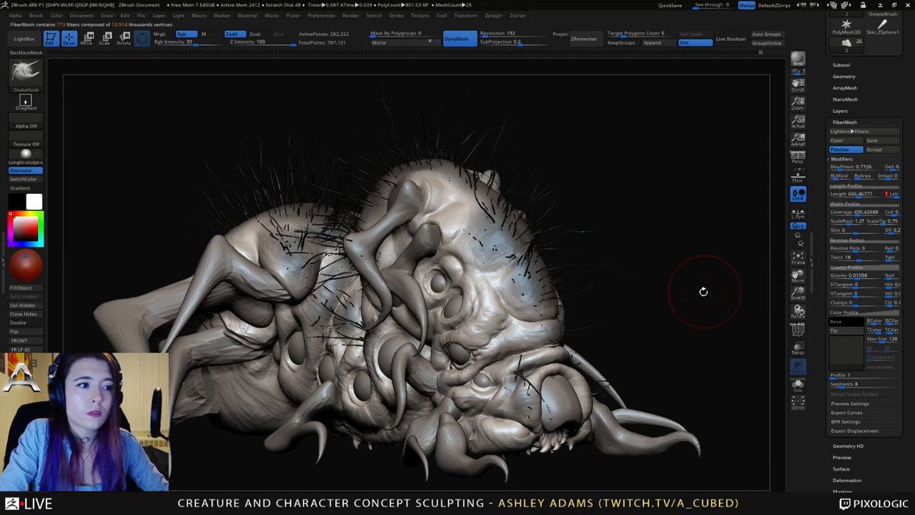
drag(703, 291, 674, 310)
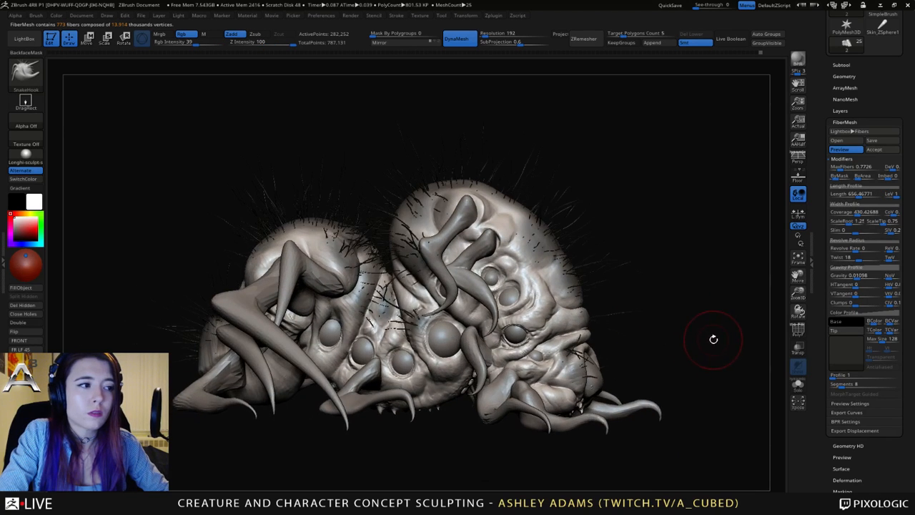
Refine the hair thickness with slimness variation 0, coverage variation 1 and coverage of about 146.
drag(714, 339, 762, 284)
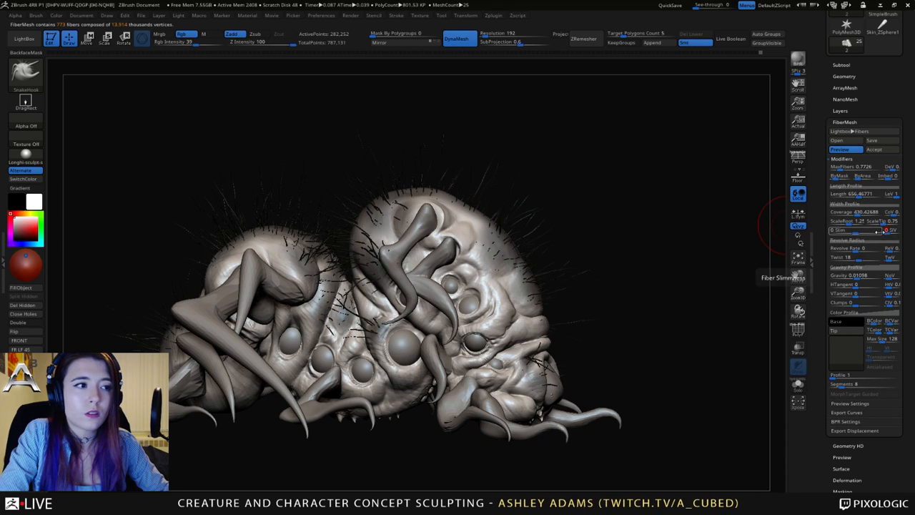
click(890, 222)
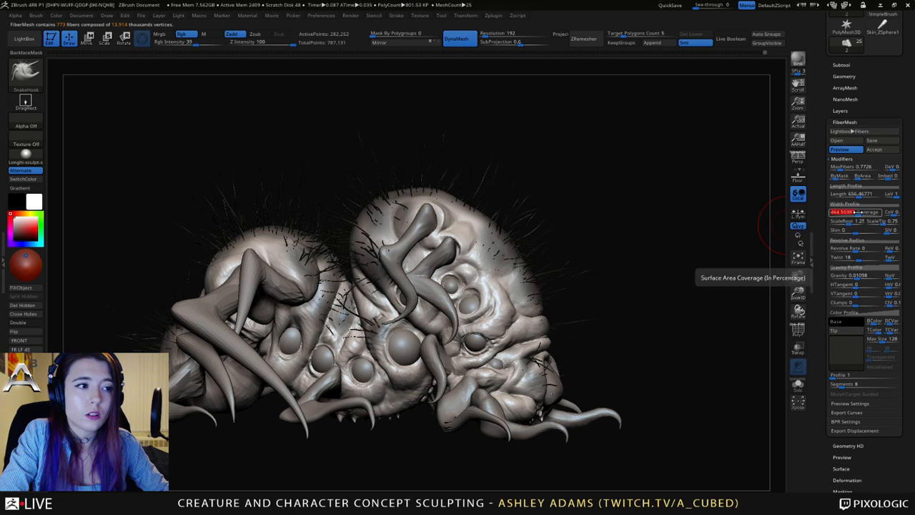
drag(857, 213, 851, 218)
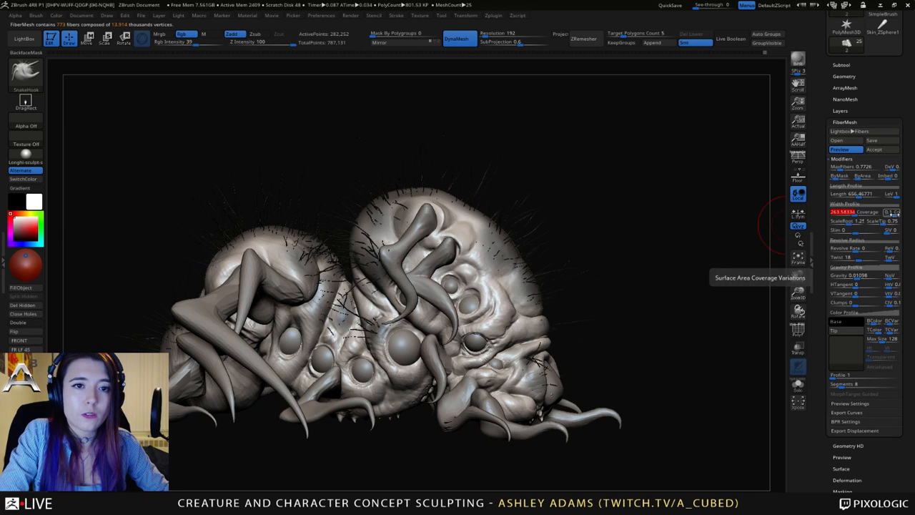
drag(895, 214, 905, 214)
alt+drag(648, 317, 698, 323)
click(851, 213)
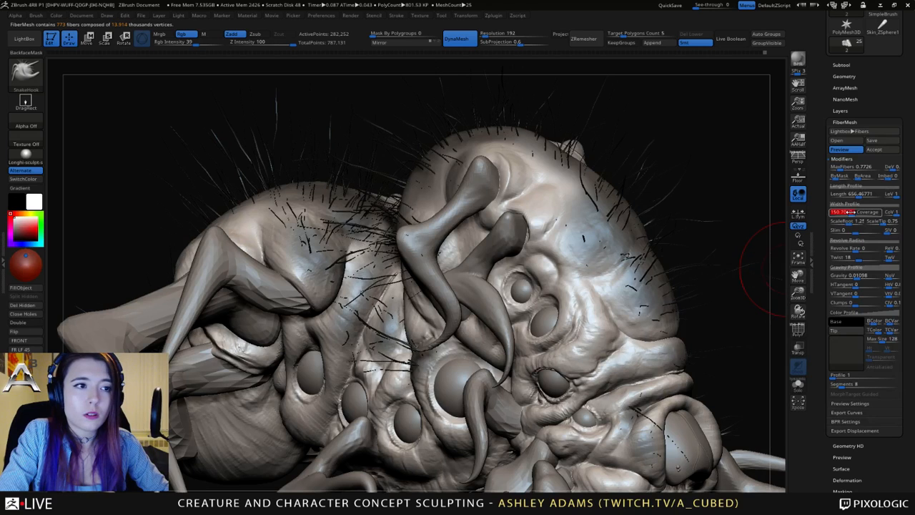
drag(851, 212, 848, 213)
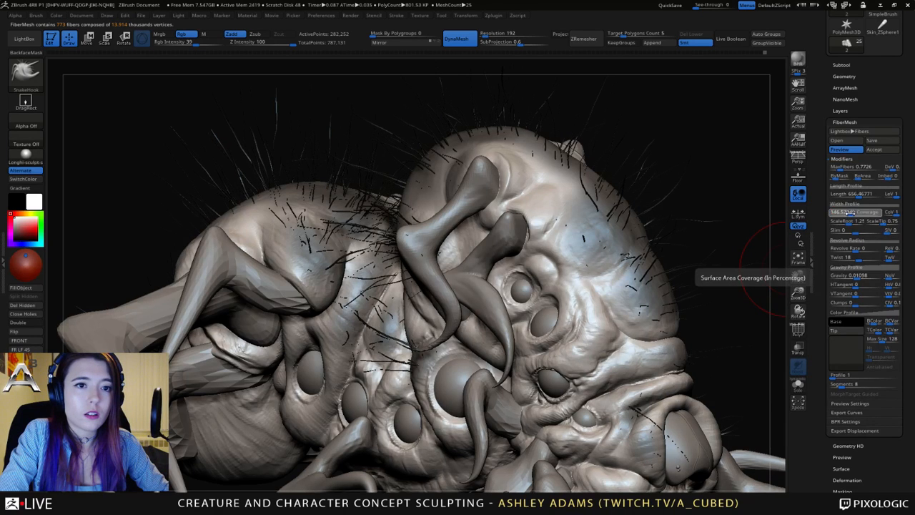
Reduce the fiber coverage to about 54 and adjust the direction variation of the gravity profile to change how the bristles spread.
click(847, 213)
ctrl+right_drag(719, 310, 664, 296)
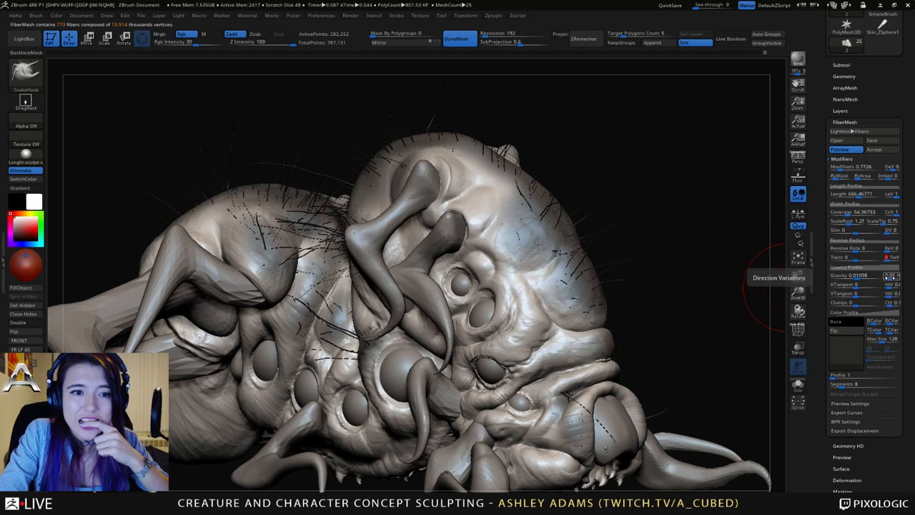
drag(889, 277, 880, 275)
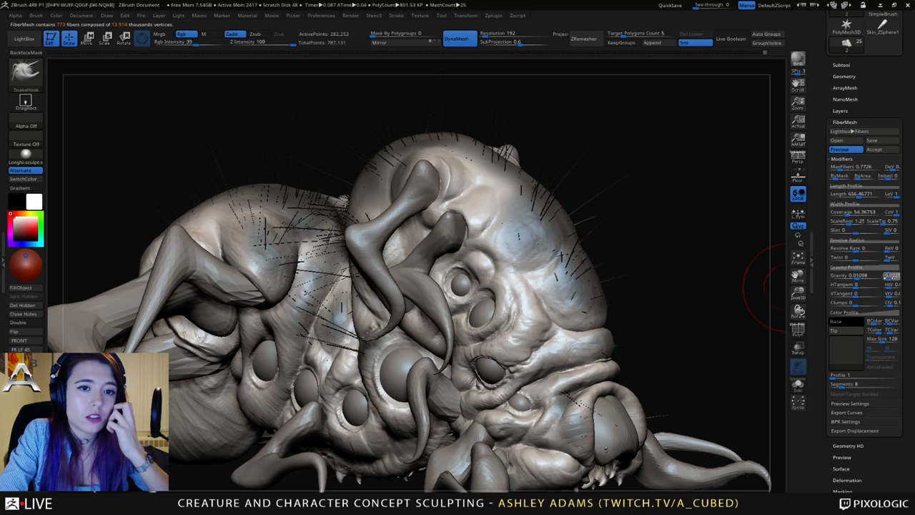
drag(888, 278, 890, 278)
Inspect the bristles from several angles and render the creature with BPR.
ctrl+right_drag(705, 370, 664, 294)
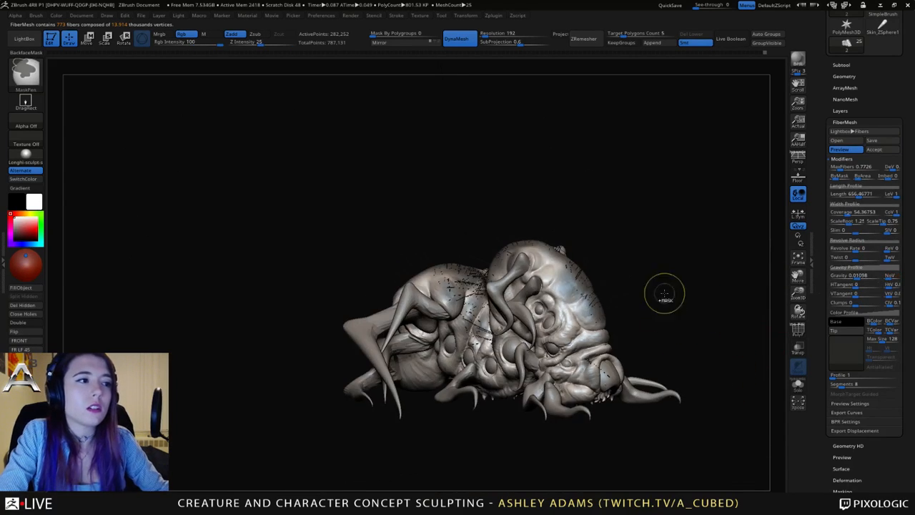
right_drag(715, 322, 691, 337)
mouse_move(714, 368)
right_down()
mouse_move(645, 339)
mouse_move(627, 364)
right_up()
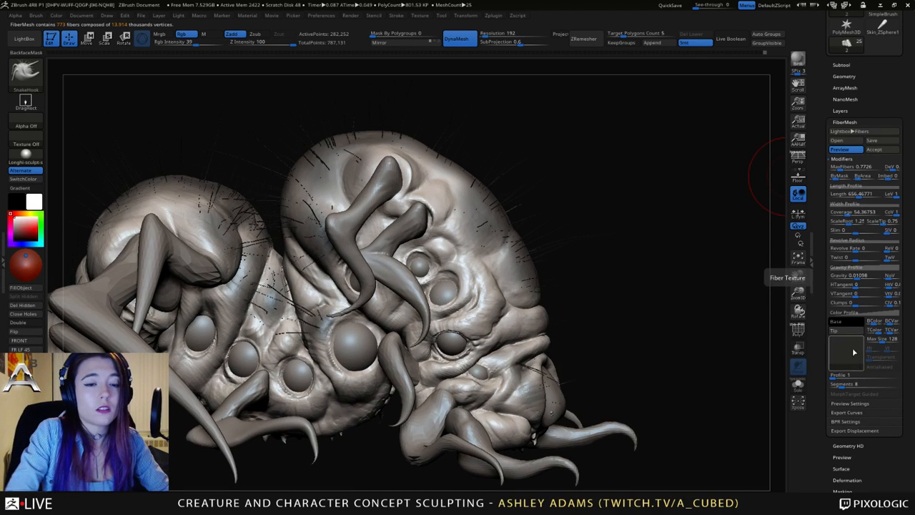
right_drag(737, 347, 720, 260)
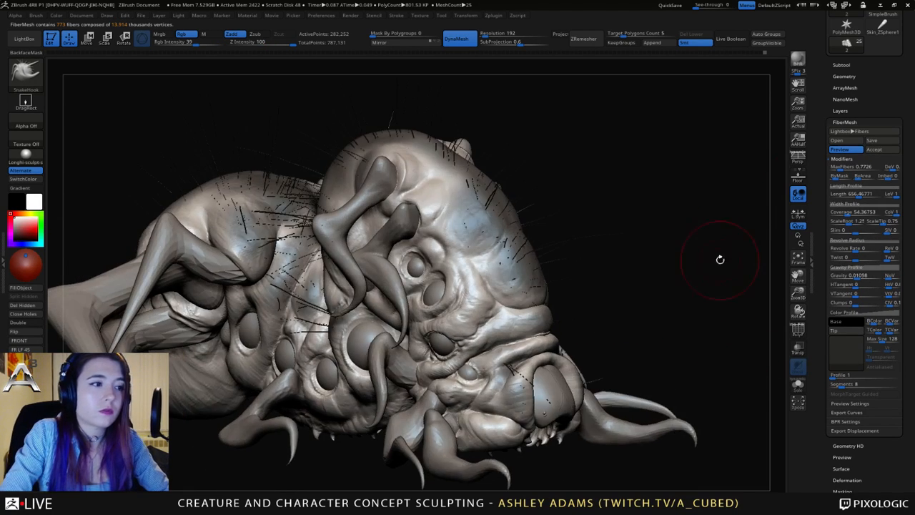
click(795, 61)
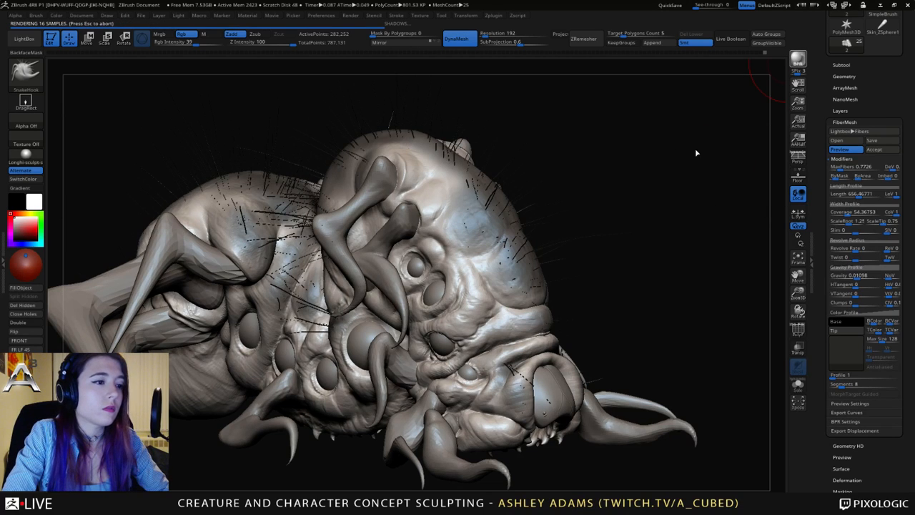
right_drag(718, 161, 717, 156)
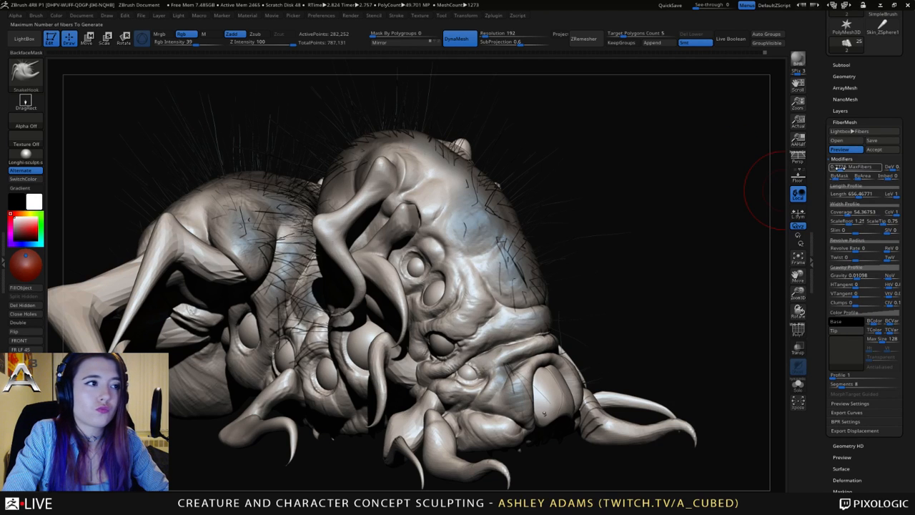
Lower the maximum fibers to about 0.6, test-render the hairs, and set the modulation by masking to about 0.47.
drag(837, 166, 841, 167)
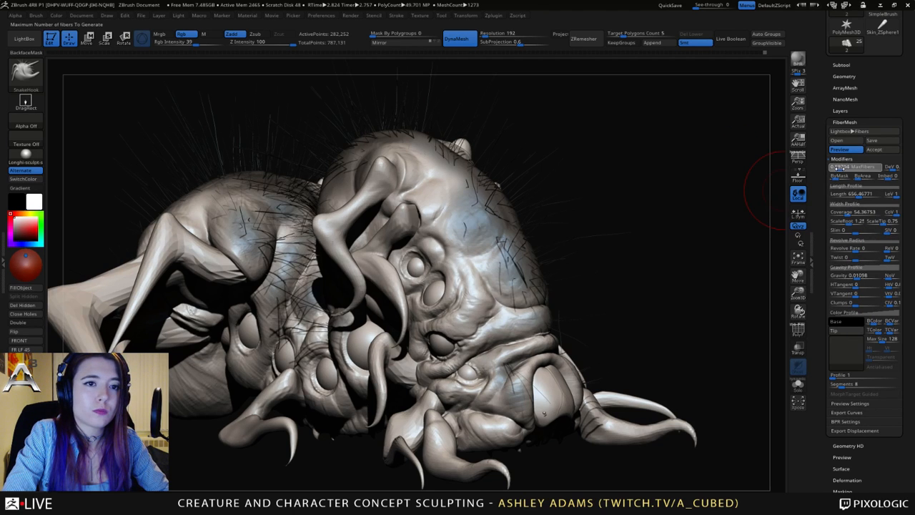
click(791, 57)
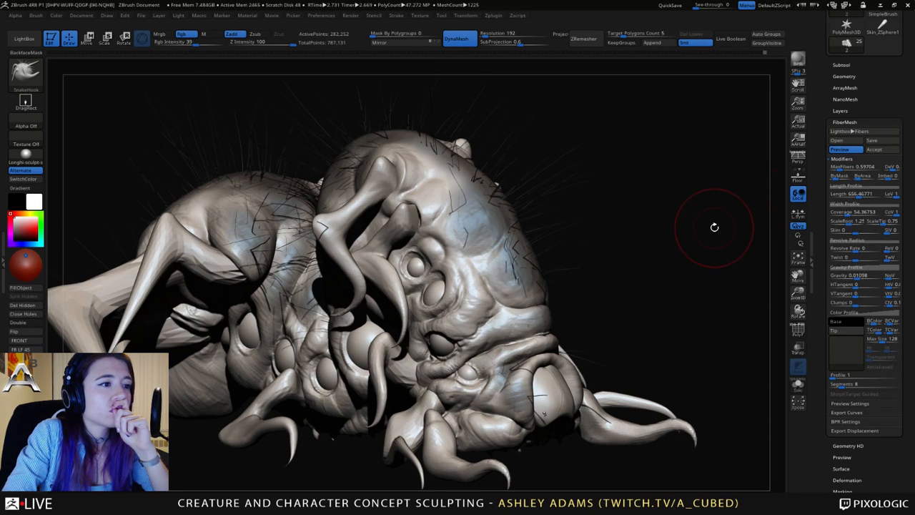
click(839, 175)
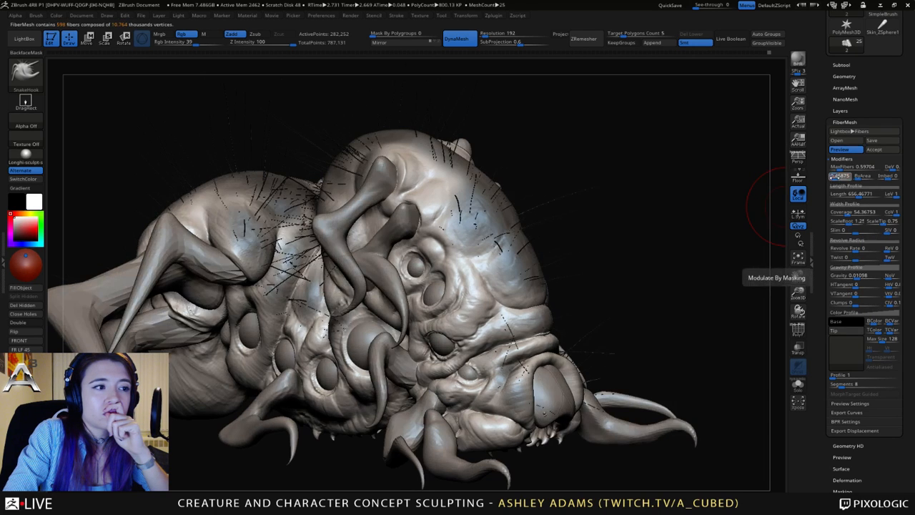
mouse_move(835, 176)
mouse_down()
mouse_move(848, 176)
mouse_move(837, 176)
mouse_up()
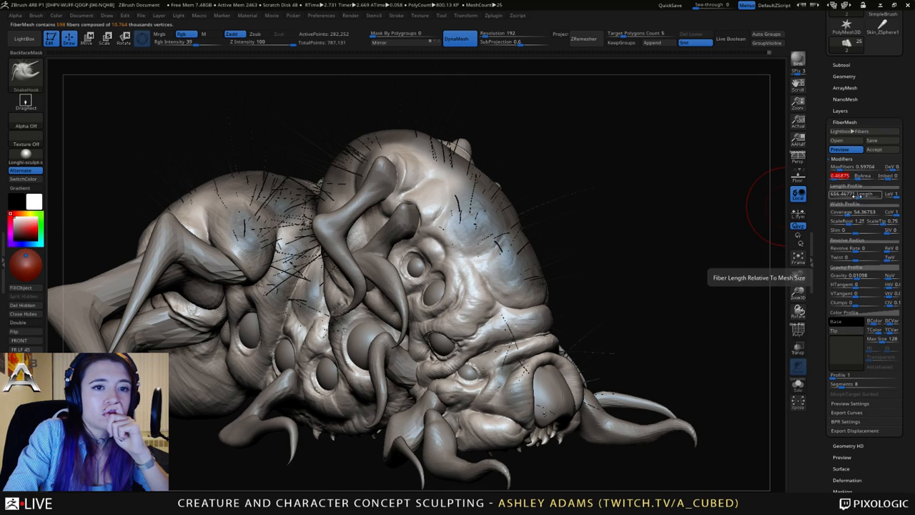
Shorten the fiber length to about 313, test-render, and raise the maximum fibers to about 2.76.
drag(859, 196, 846, 195)
click(798, 60)
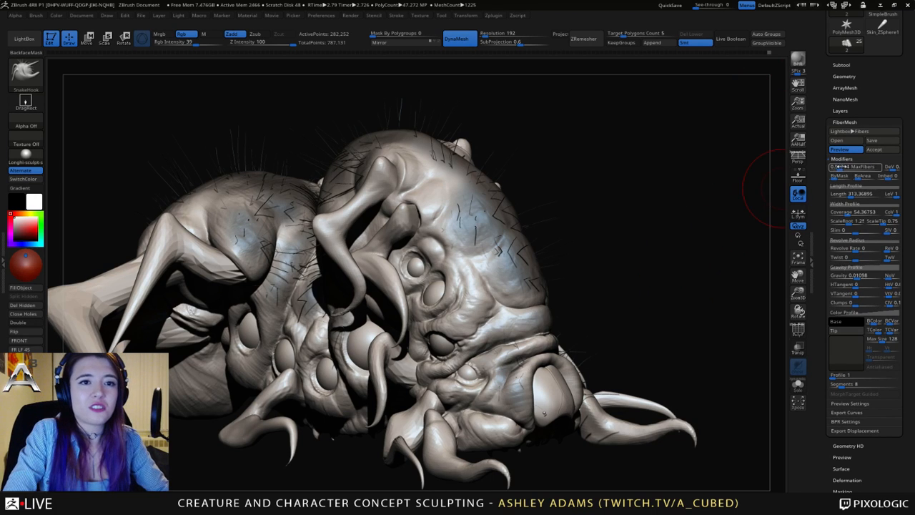
click(841, 167)
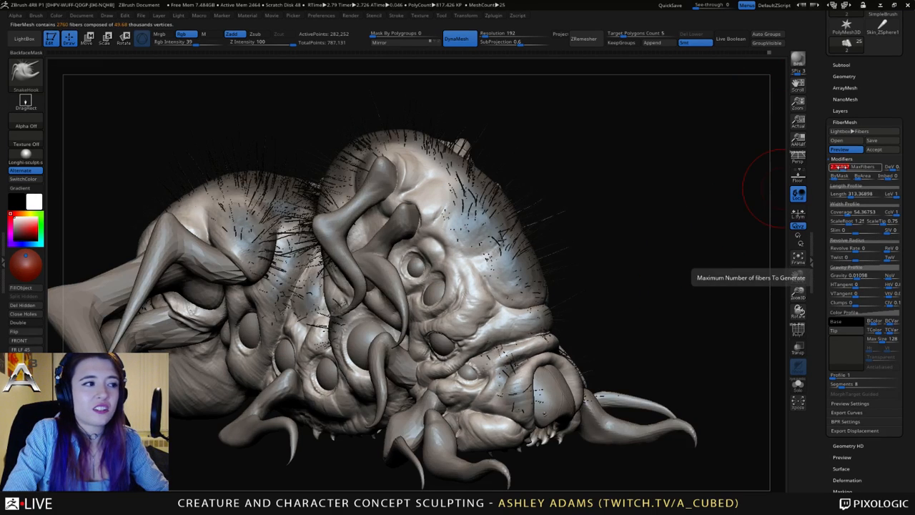
Accept the previewed FiberMesh to turn the bristles into their own subtool.
drag(613, 323, 620, 290)
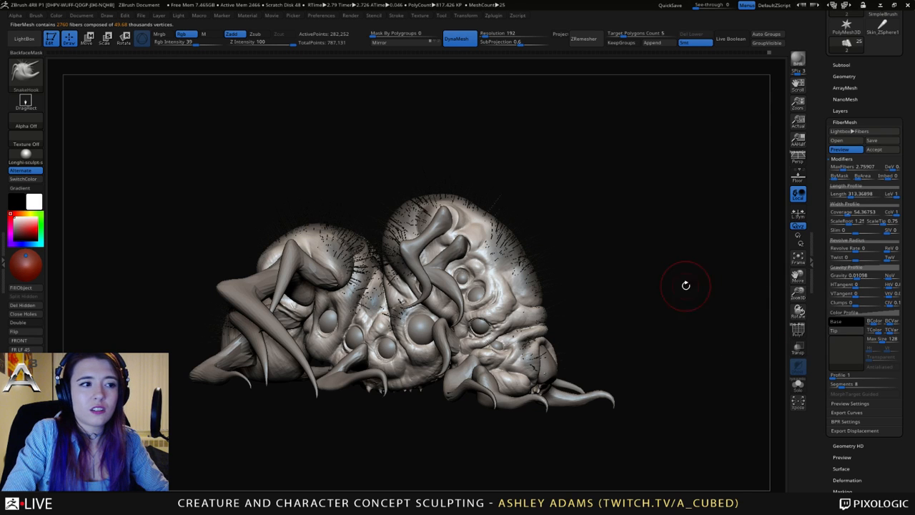
drag(687, 284, 769, 182)
click(874, 152)
mouse_move(558, 248)
mouse_down()
mouse_move(620, 240)
mouse_move(551, 237)
mouse_move(584, 266)
mouse_move(572, 245)
mouse_up()
Make the creature's body mesh the active subtool again in place of the fibers.
ctrl+right_click(580, 245)
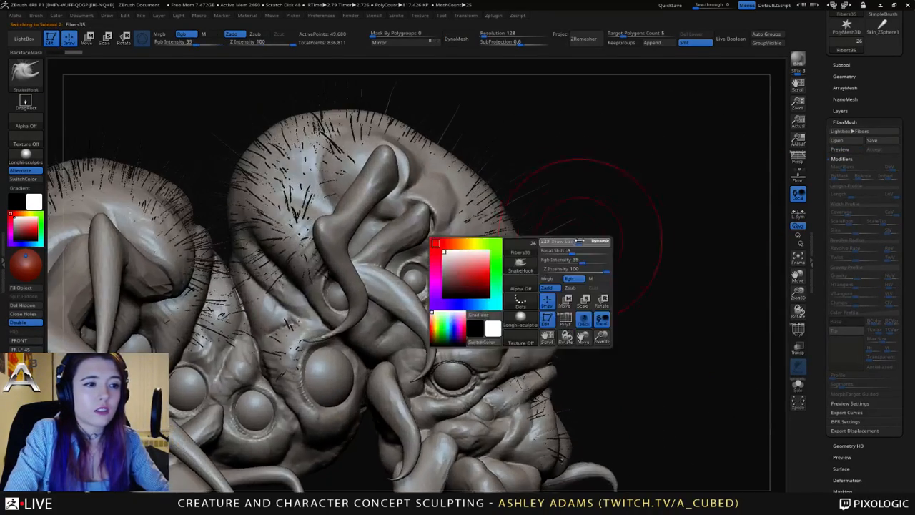
ctrl+right_drag(581, 245, 564, 235)
mouse_move(565, 236)
mouse_down()
mouse_move(581, 250)
mouse_move(549, 258)
mouse_up()
mouse_move(549, 258)
alt+right_down()
mouse_move(541, 218)
mouse_move(571, 232)
mouse_move(450, 291)
mouse_move(505, 281)
mouse_move(548, 243)
alt+right_up()
alt+click(508, 277)
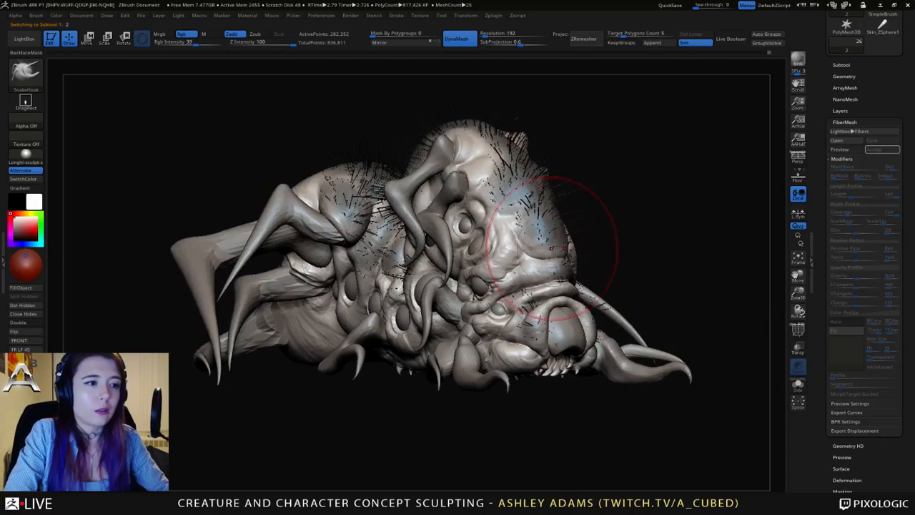
Select the plate above the mouth and, with a smaller SnakeHook brush, pull its lower edge up into an arch.
mouse_move(672, 223)
ctrl+right_down()
mouse_move(611, 298)
mouse_move(591, 259)
mouse_move(577, 266)
mouse_move(560, 332)
mouse_move(604, 339)
mouse_move(569, 335)
mouse_move(589, 358)
mouse_move(567, 359)
mouse_move(561, 339)
ctrl+right_up()
key(space)
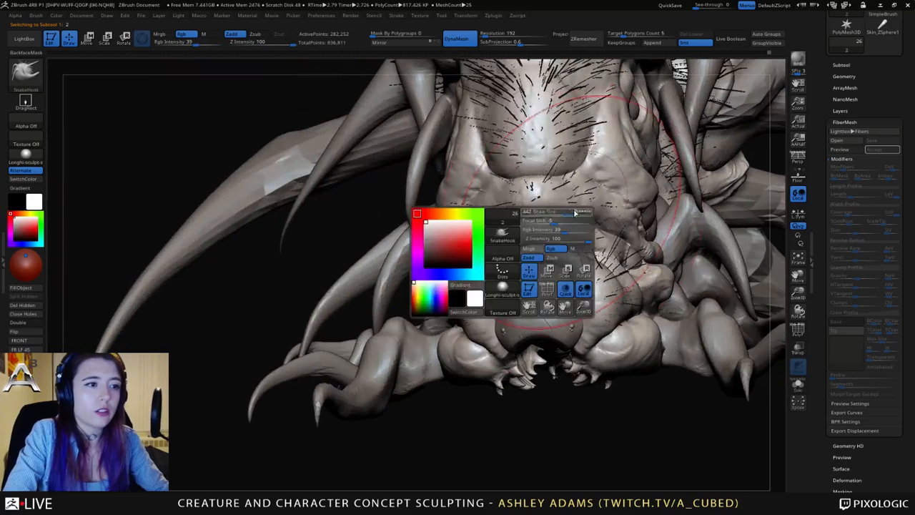
drag(577, 212, 529, 214)
right_drag(474, 292, 509, 304)
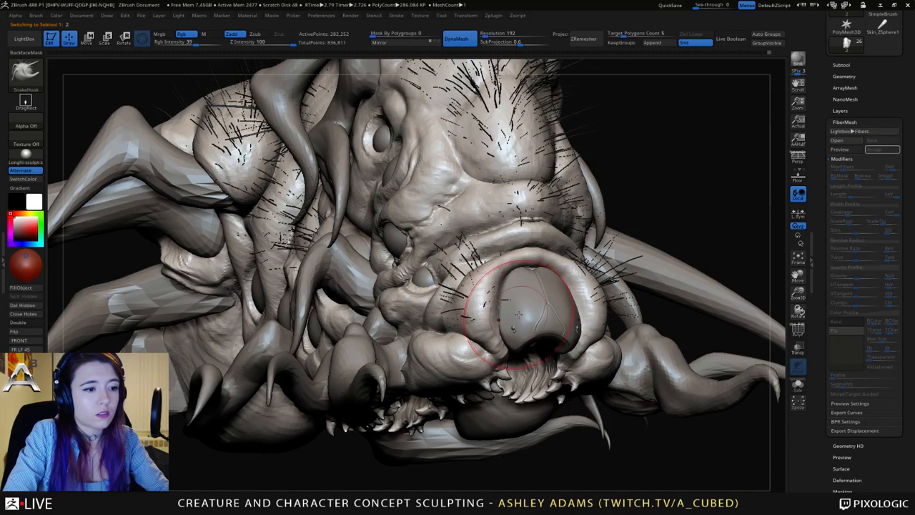
right_drag(511, 263, 544, 230)
alt+click(543, 230)
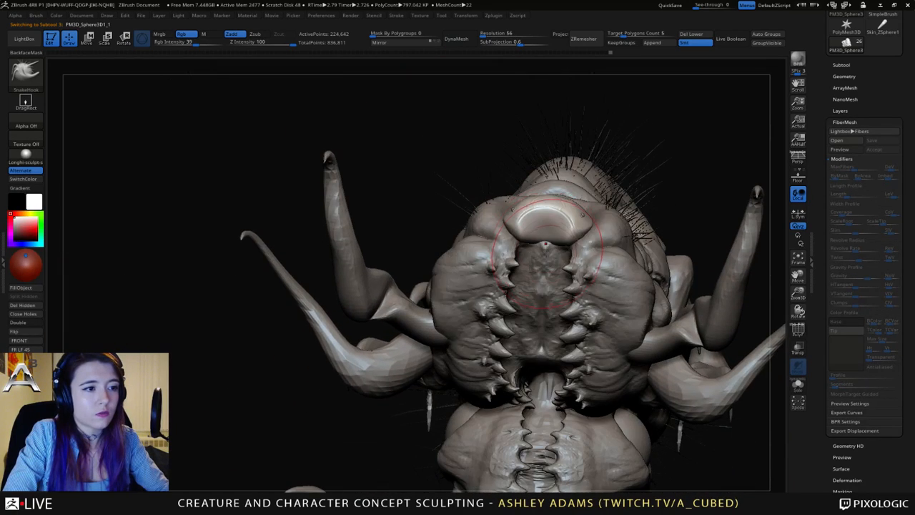
key(space)
drag(545, 252, 546, 243)
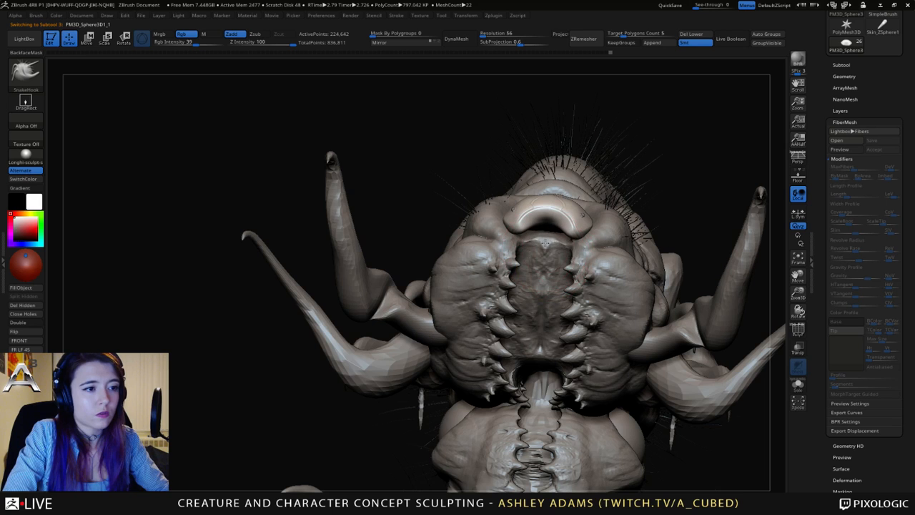
Select the main body mesh and build up volume above the toothed mouth opening with the ClayBuildup brush.
alt+click(545, 233)
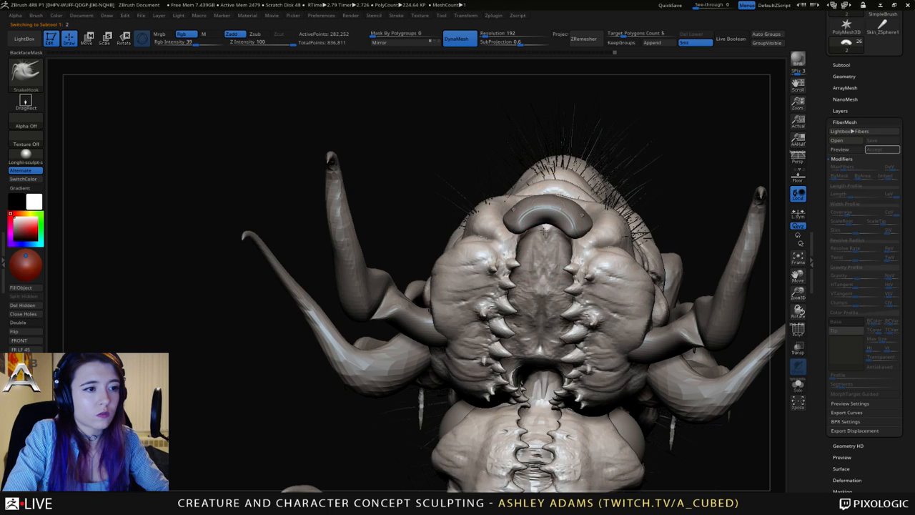
right_drag(544, 239, 526, 219)
key(space)
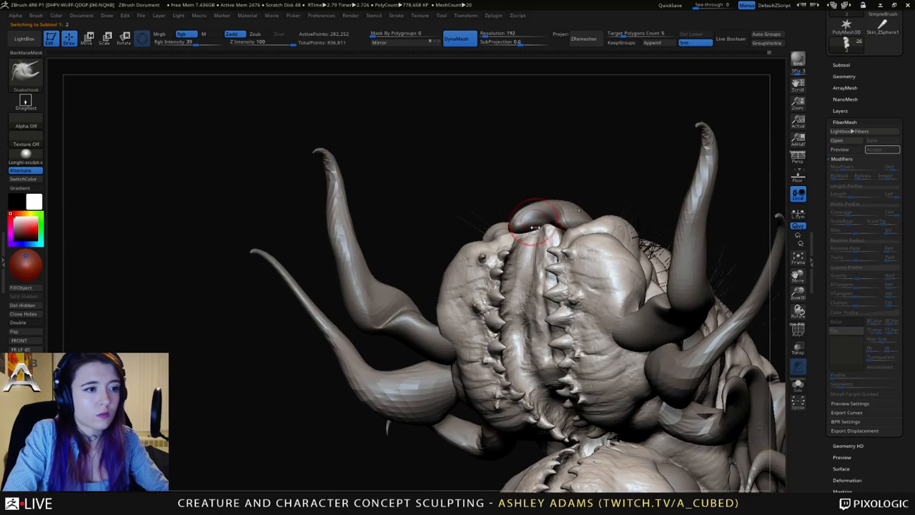
key(b)
key(c)
key(b)
mouse_move(527, 229)
mouse_down()
mouse_move(549, 238)
mouse_move(527, 230)
mouse_up()
mouse_move(562, 227)
right_down()
mouse_move(582, 233)
mouse_move(551, 226)
right_up()
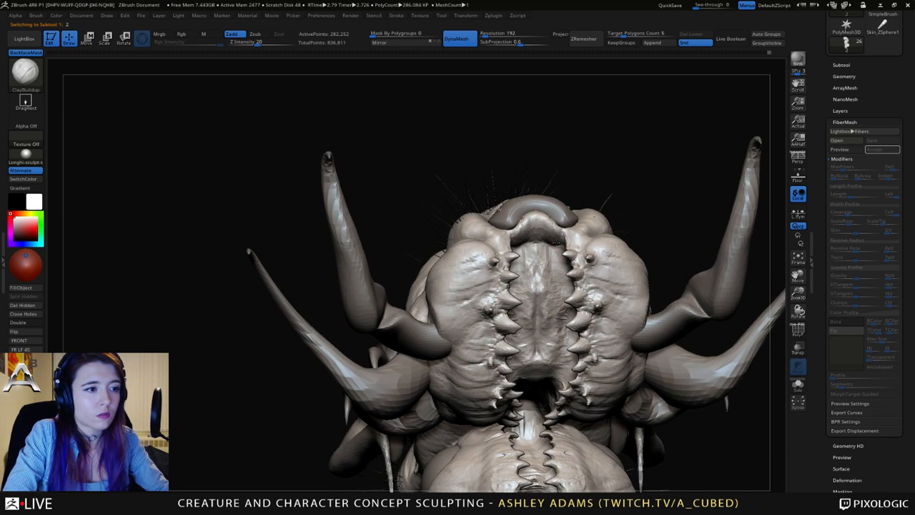
Shape the pair of fangs on the lower edge of the smooth front plate with the SnakeHook brush.
right_drag(549, 267, 530, 227)
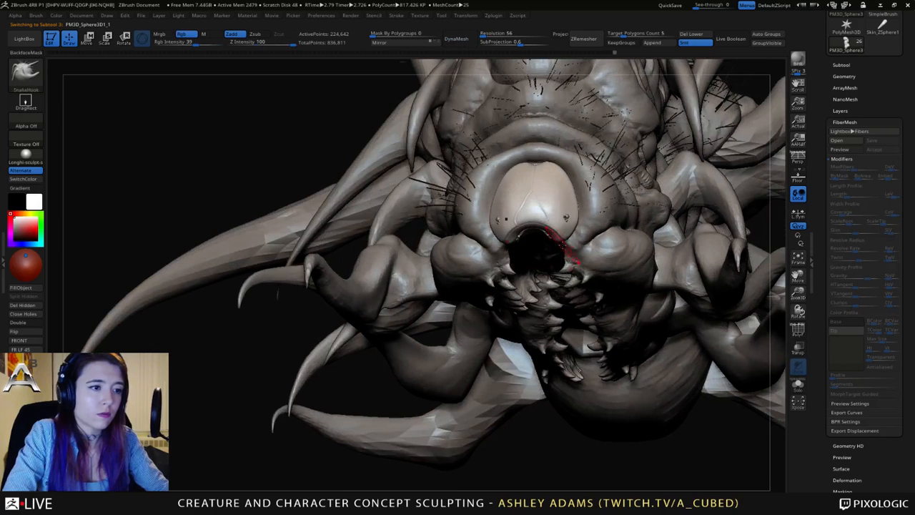
key(space)
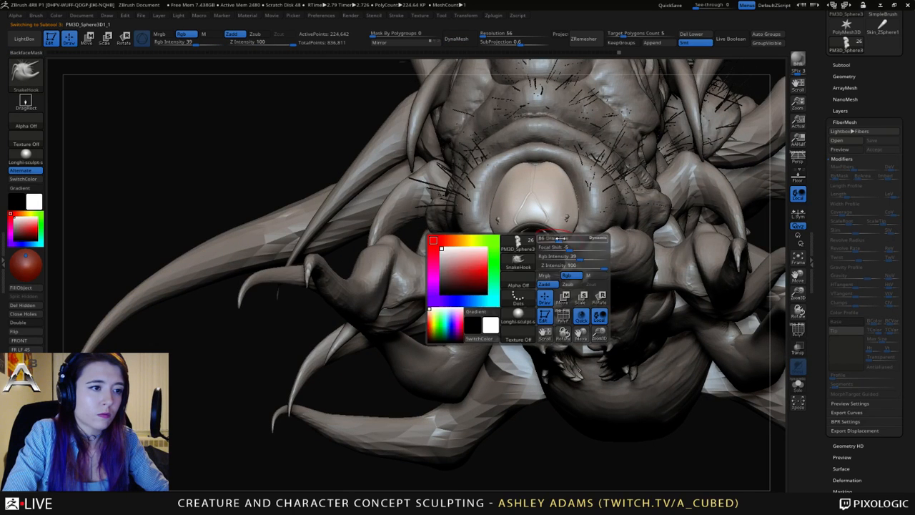
right_drag(439, 241, 505, 244)
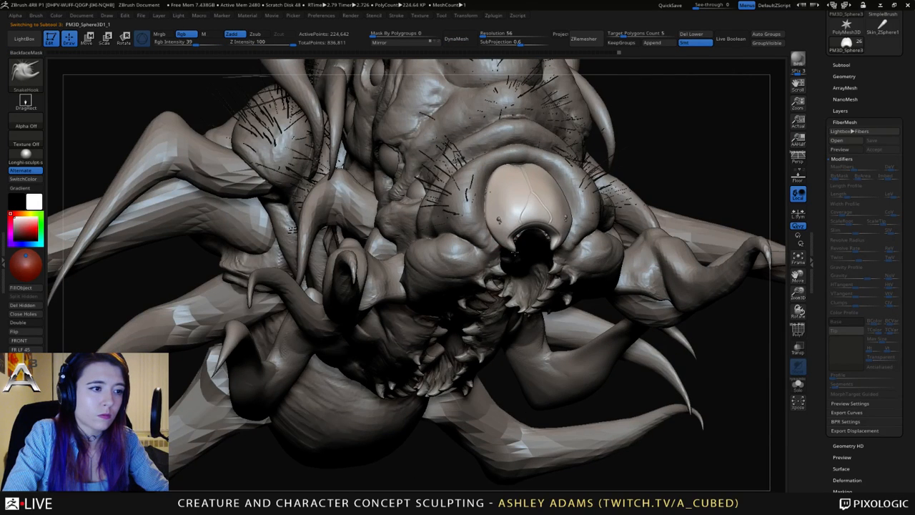
key(shift)
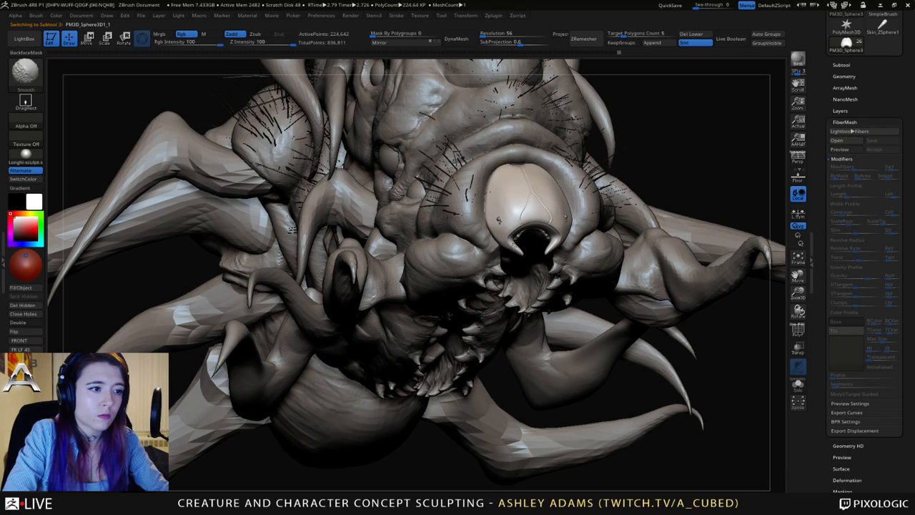
right_drag(515, 246, 530, 249)
key(space)
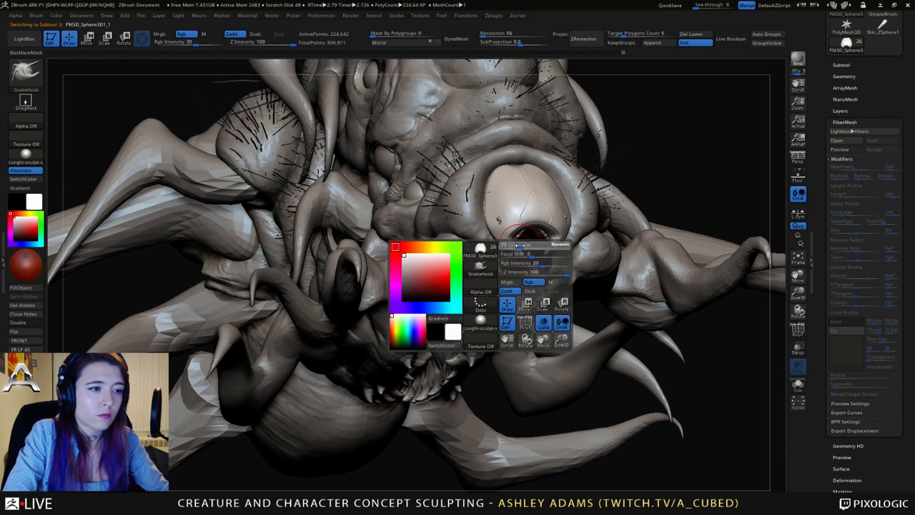
key(space)
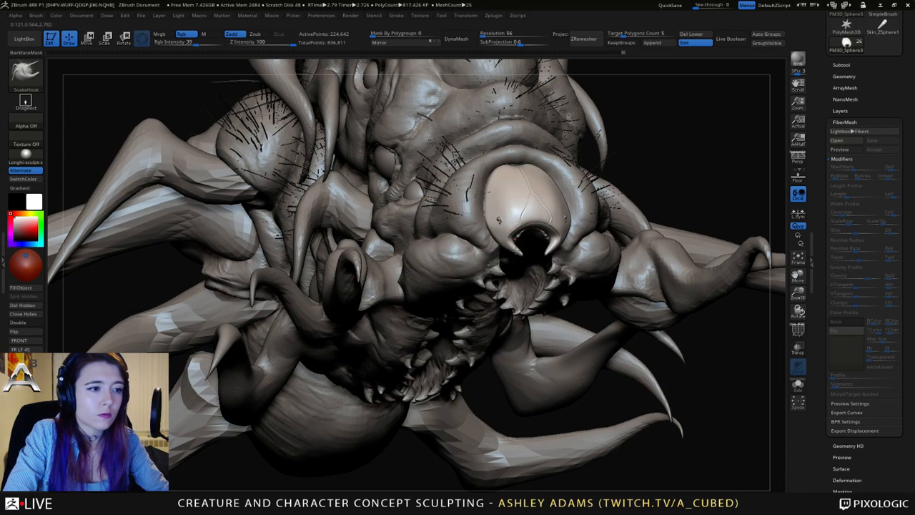
Refine the smooth front plate around its fangs with the DamStandard brush and frame the whole creature.
mouse_move(529, 247)
right_down()
mouse_move(542, 214)
mouse_move(573, 243)
mouse_move(561, 242)
mouse_move(543, 207)
mouse_move(526, 224)
mouse_move(533, 216)
right_up()
key(b)
key(d)
key(s)
key(space)
right_click(544, 207)
key(f)
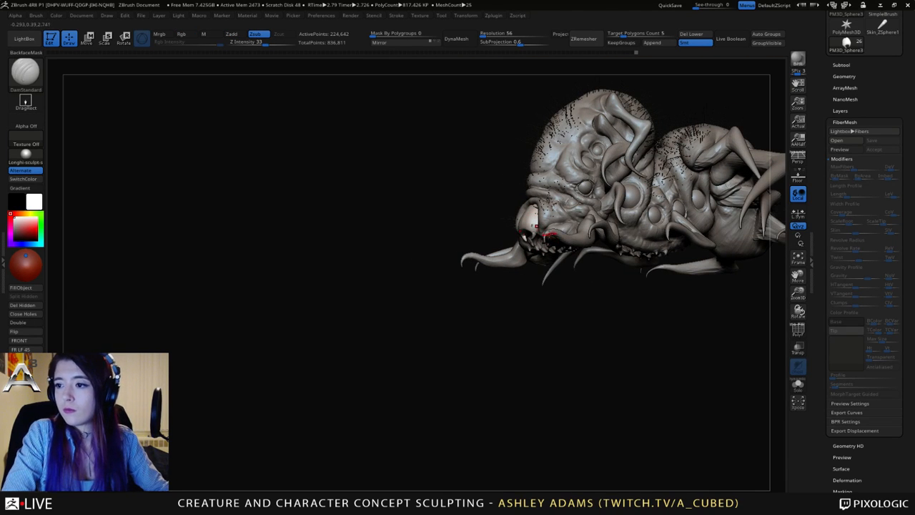
Select the body mesh and adjust the mouth edge beneath the front plate with the SnakeHook brush.
ctrl+right_drag(537, 221, 522, 247)
mouse_move(357, 250)
right_down()
mouse_move(429, 257)
mouse_move(462, 304)
right_up()
alt+click(444, 322)
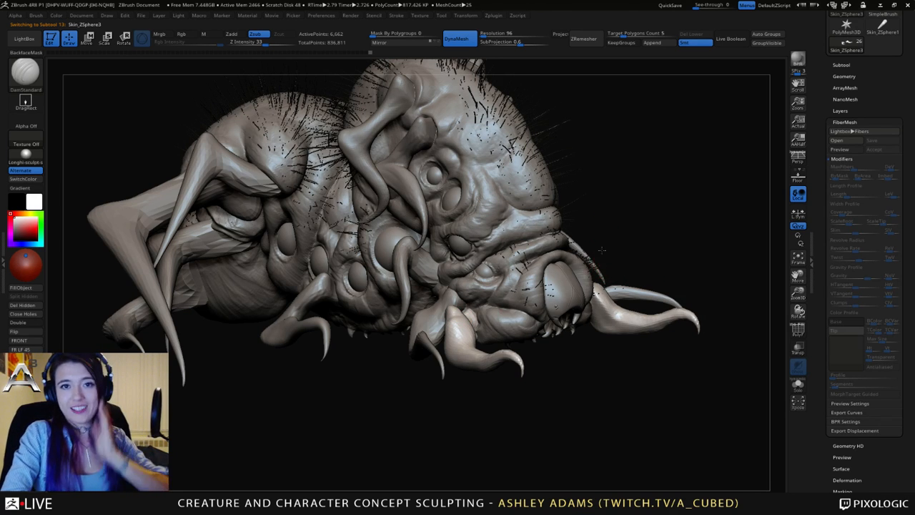
drag(602, 249, 560, 268)
right_drag(550, 343, 445, 213)
mouse_move(500, 235)
ctrl+right_down()
mouse_move(499, 204)
mouse_move(545, 249)
ctrl+right_up()
key(b)
key(s)
key(h)
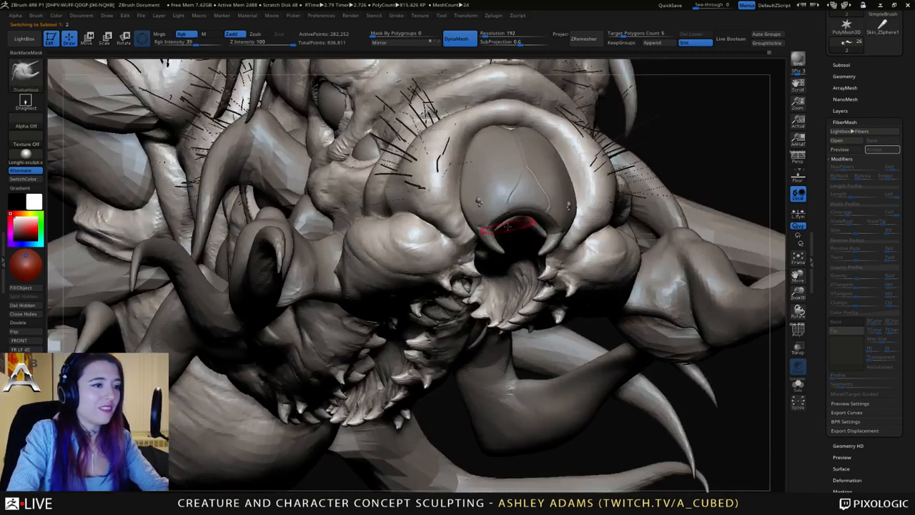
mouse_move(504, 225)
right_down()
mouse_move(525, 218)
mouse_move(523, 251)
mouse_move(553, 226)
mouse_move(547, 193)
mouse_move(543, 259)
mouse_move(444, 306)
right_up()
Switch to the ClayBuildup brush and DynaMesh the second front leg, Skin_ZSphere4, at resolution 192.
key(b)
key(c)
key(b)
alt+click(472, 299)
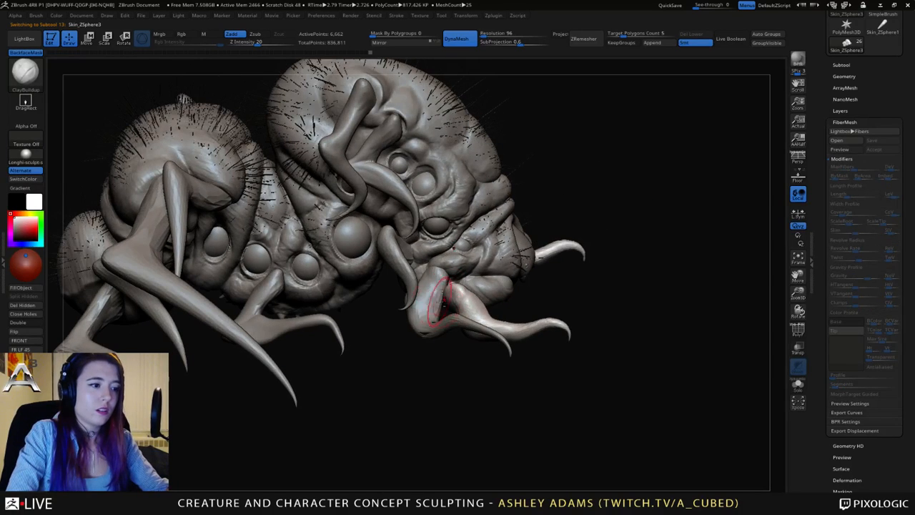
alt+click(444, 302)
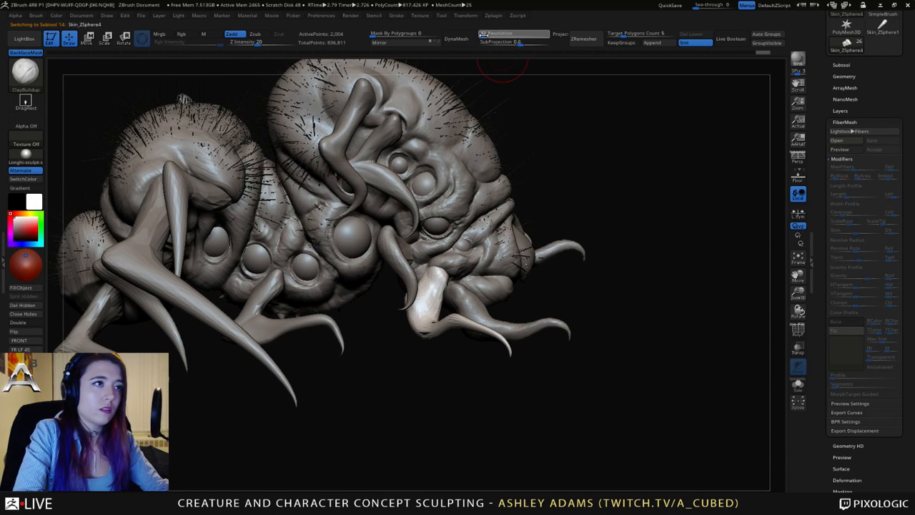
click(457, 38)
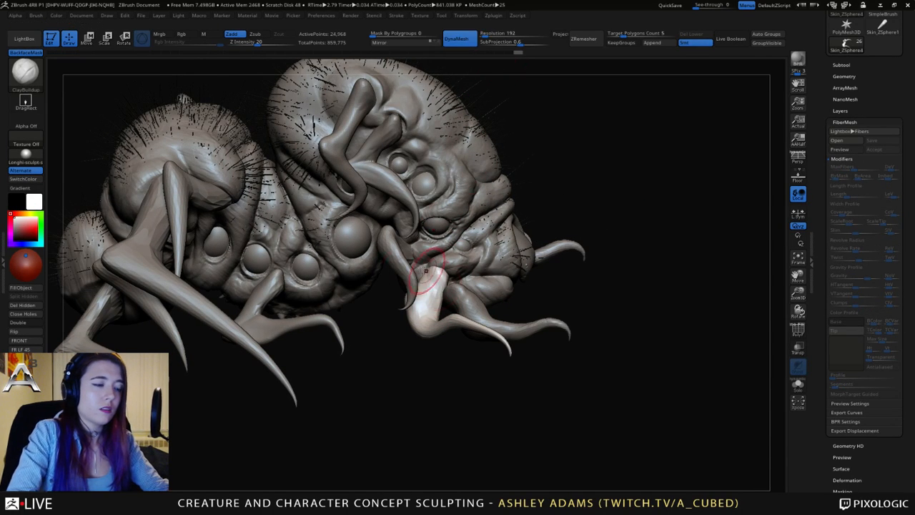
Select the long, bent rear leg and DynaMesh it at resolution 128.
alt+click(267, 328)
alt+click(151, 238)
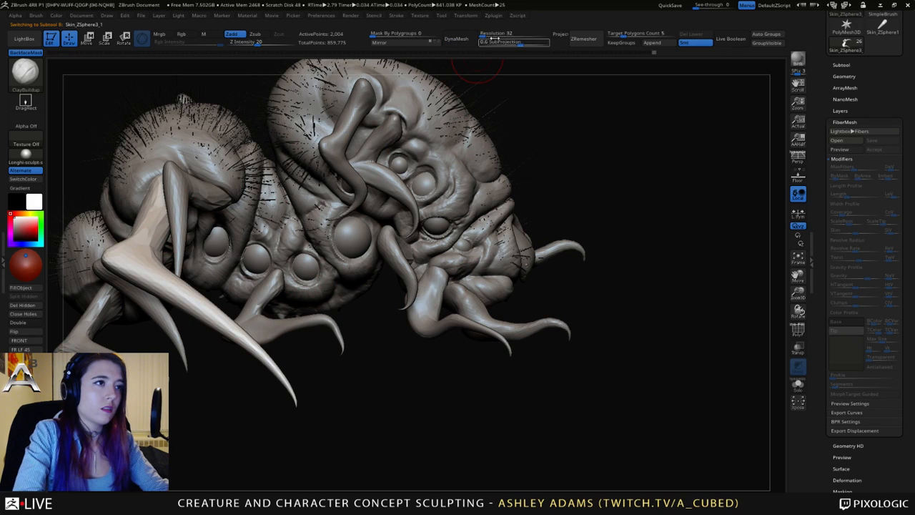
drag(488, 36, 486, 35)
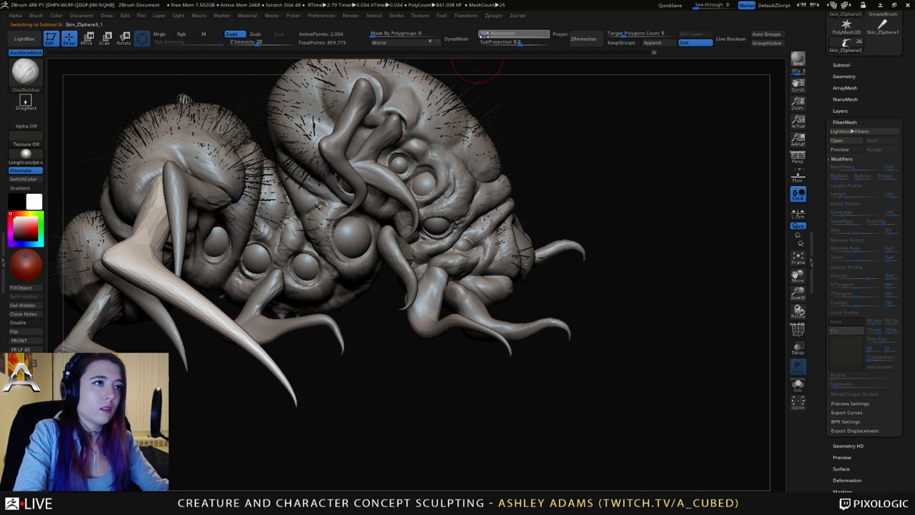
key(Return)
click(463, 41)
Select the thin clawed leg hanging from the rear hump and DynaMesh it at resolution 128.
alt+right_drag(180, 188, 295, 211)
alt+click(291, 216)
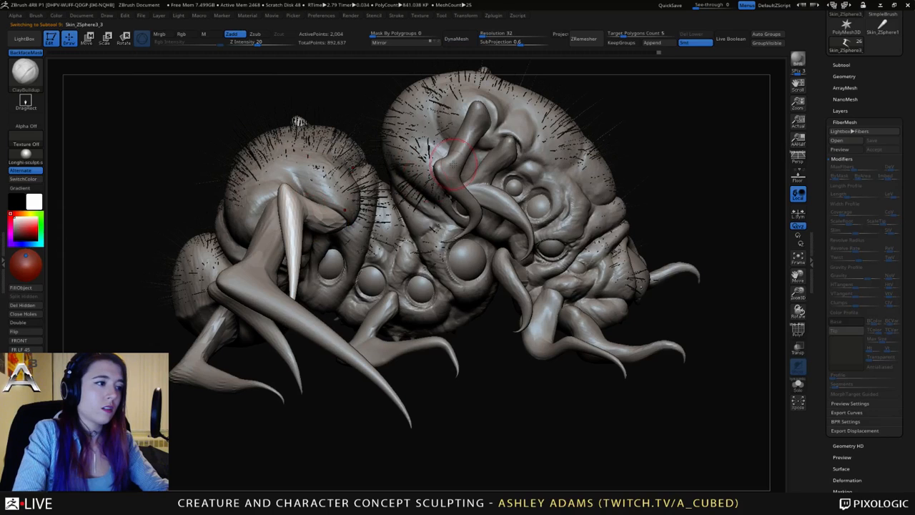
click(486, 35)
text(128)
key(Return)
click(461, 40)
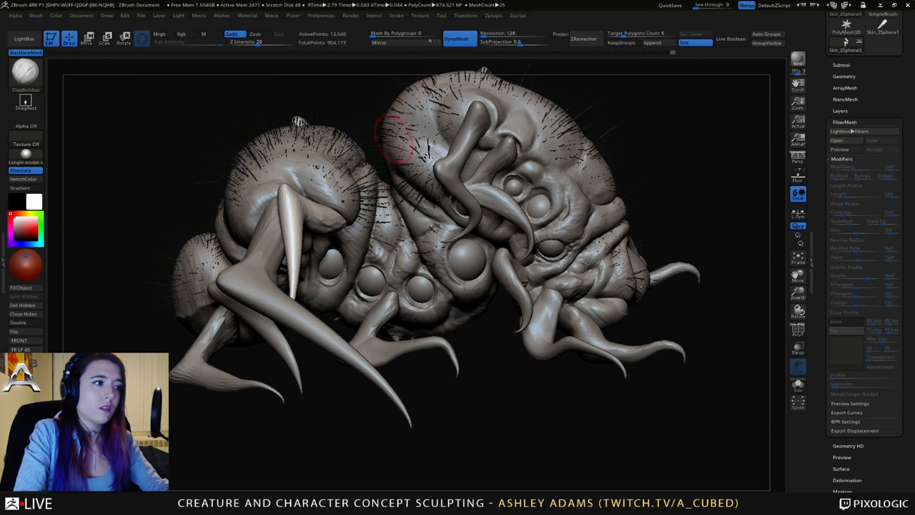
DynaMesh the rearmost lower leg and the clawed leg behind the long bent one, each at resolution 128.
alt+click(205, 332)
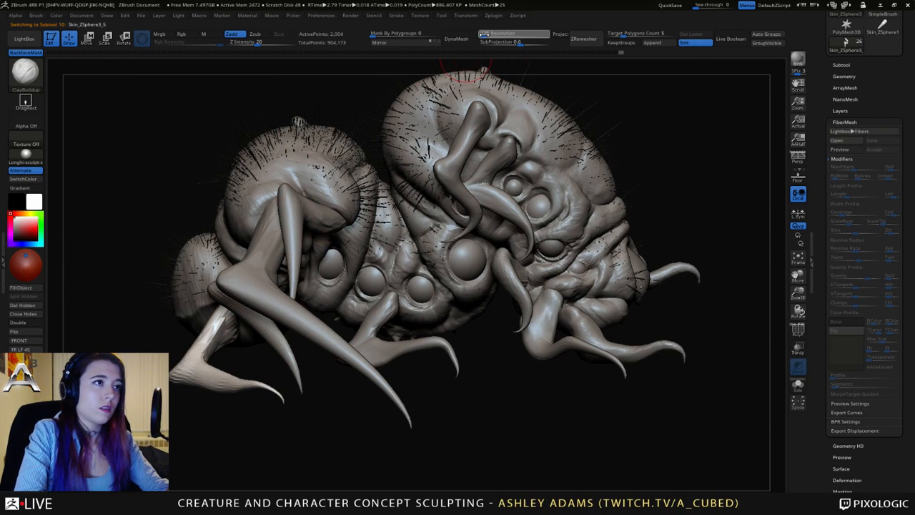
key(Return)
click(458, 43)
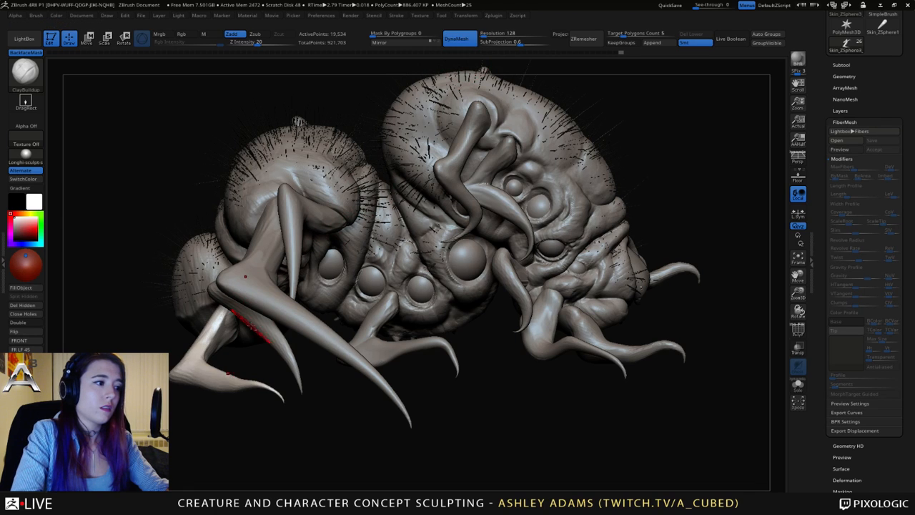
alt+click(251, 326)
click(484, 34)
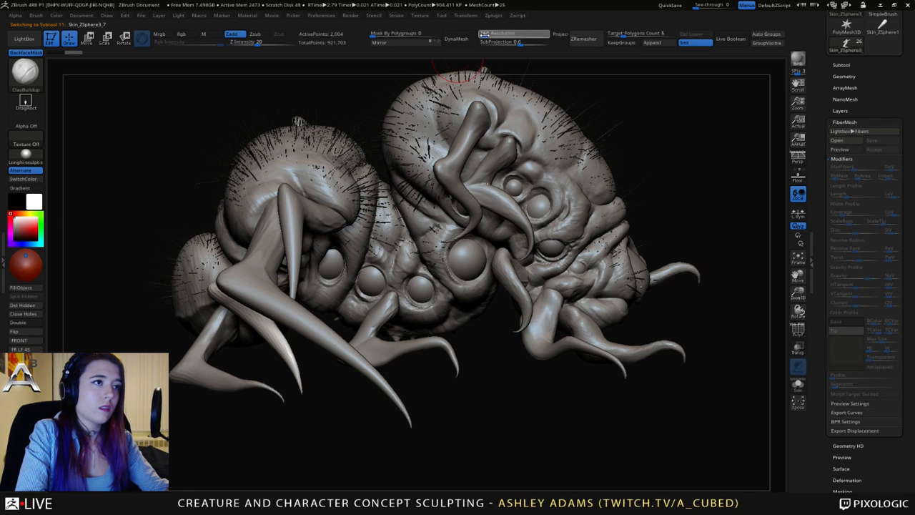
key(Return)
click(457, 41)
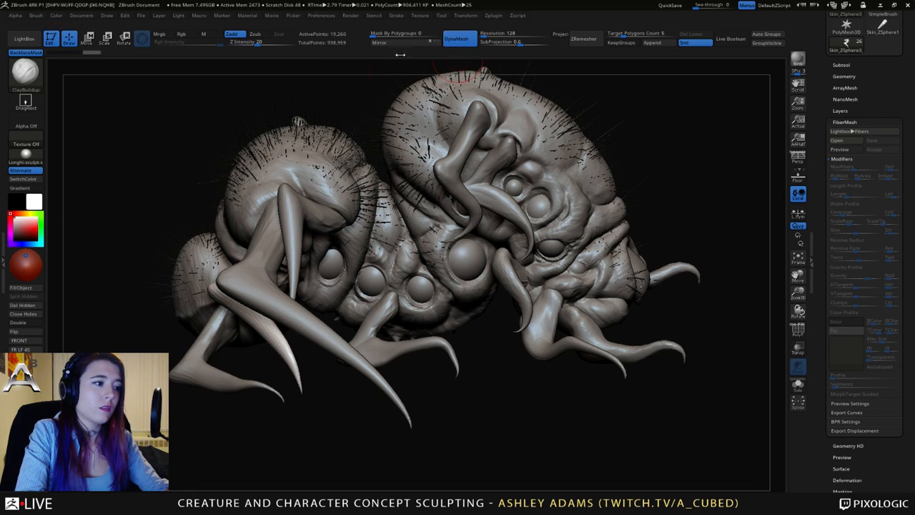
right_drag(276, 349, 380, 325)
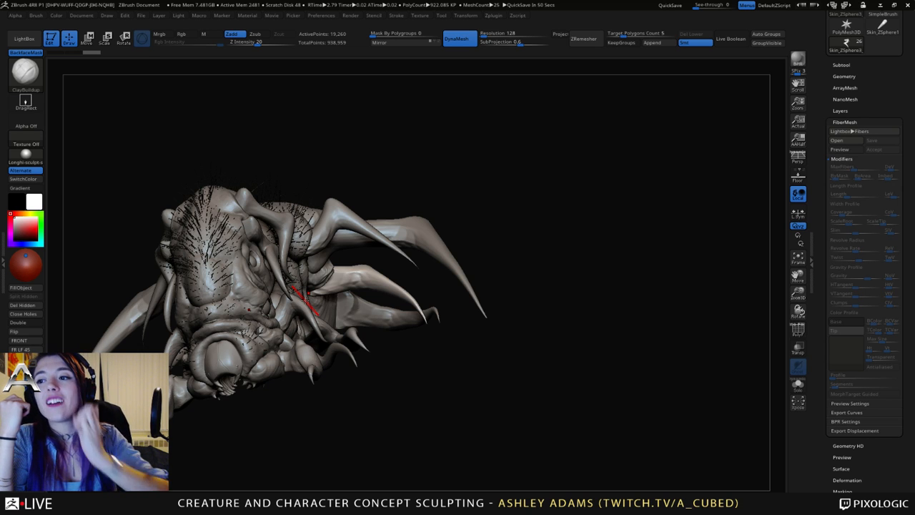
mouse_move(460, 306)
mouse_down()
mouse_move(505, 317)
mouse_move(526, 284)
mouse_up()
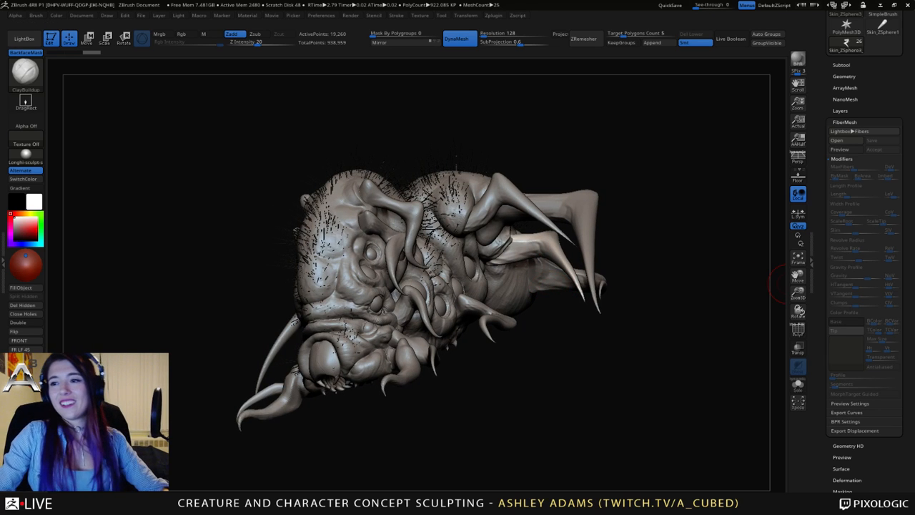
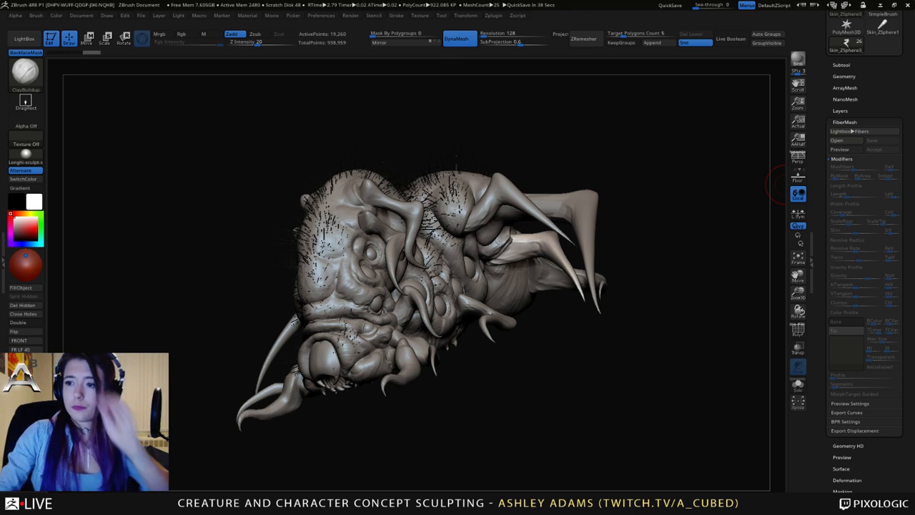
Select the rearmost side eye, PM3D_Sphere3D2, and merge it down with the eye subtool below it.
drag(222, 279, 606, 229)
mouse_move(607, 229)
right_down()
mouse_move(532, 223)
mouse_move(527, 235)
mouse_move(512, 212)
mouse_move(488, 272)
right_up()
alt+click(432, 288)
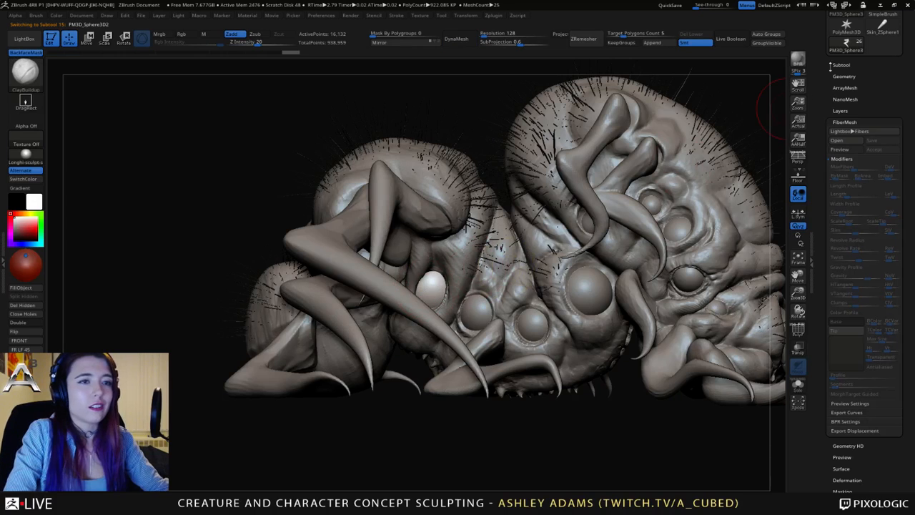
click(842, 63)
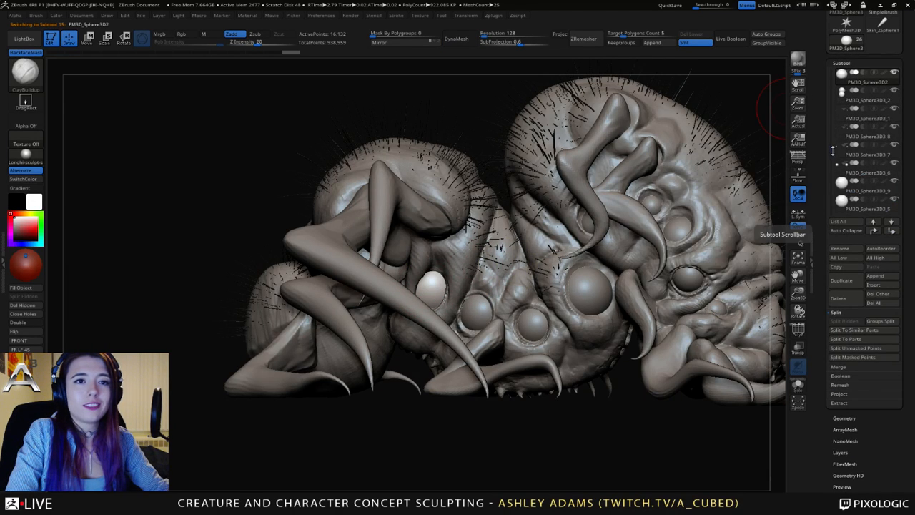
drag(834, 148, 833, 140)
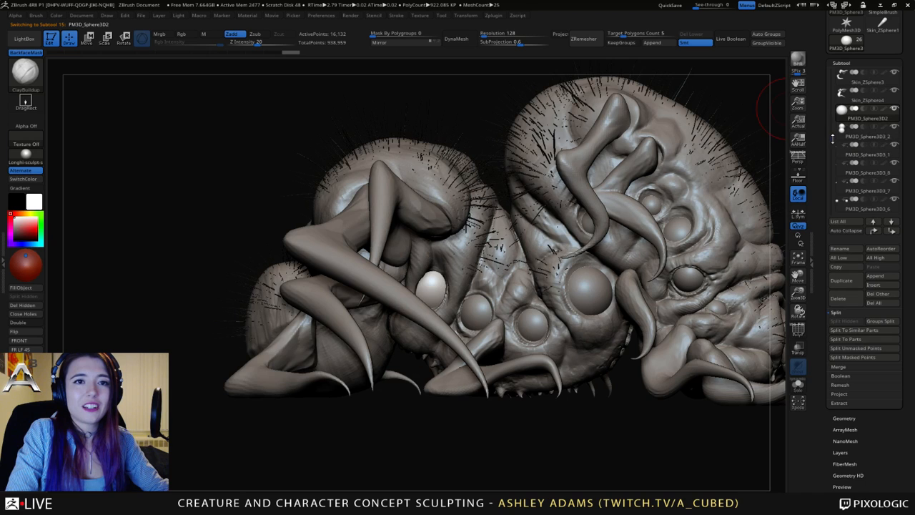
click(841, 367)
click(844, 331)
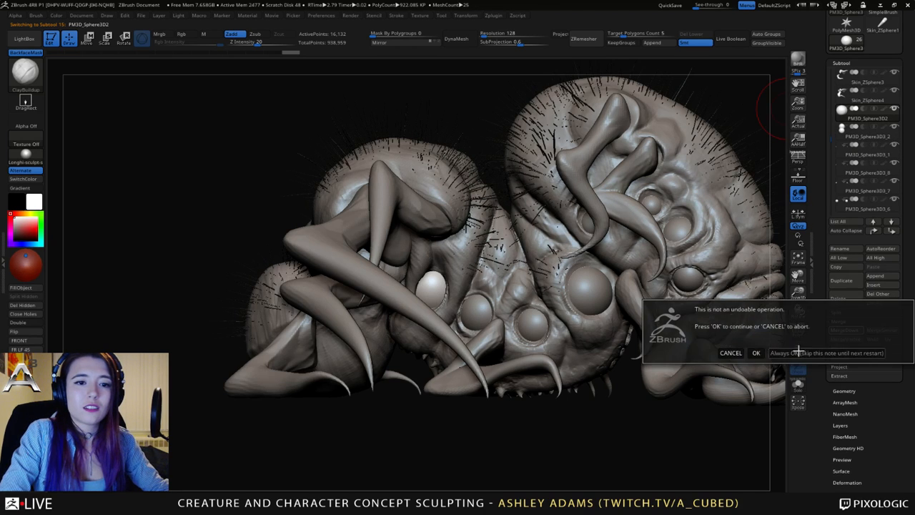
click(756, 353)
Merge the eye subtool PM3D_Sphere3D2 down with each sphere subtool below it, up to and including PM3D_Sphere3D3_9.
click(844, 331)
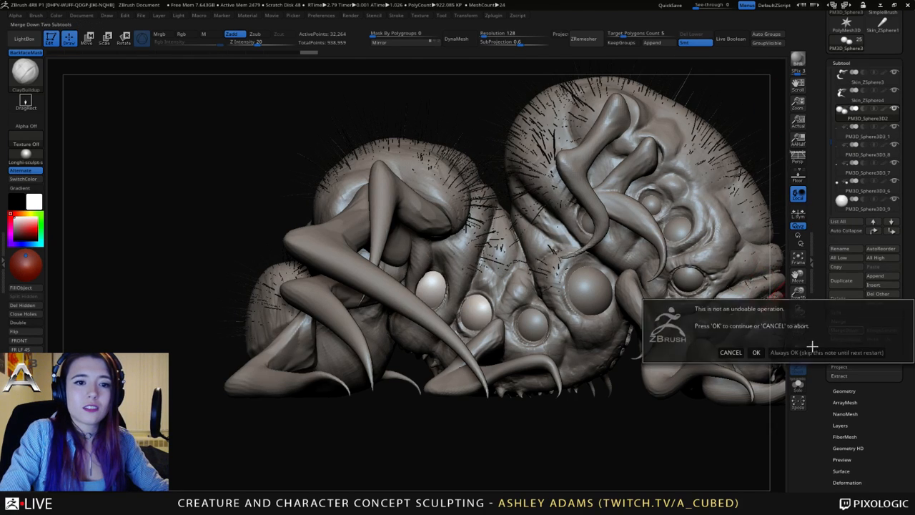
click(756, 352)
click(844, 330)
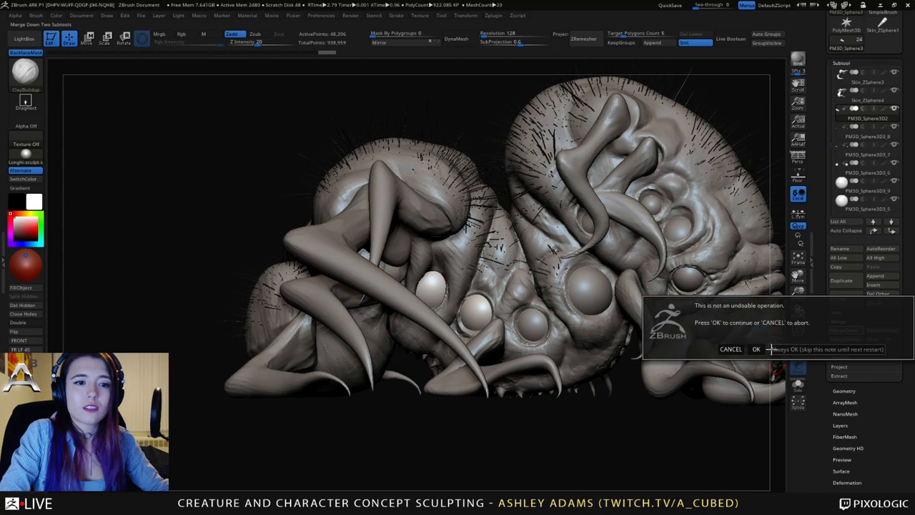
click(756, 351)
click(844, 330)
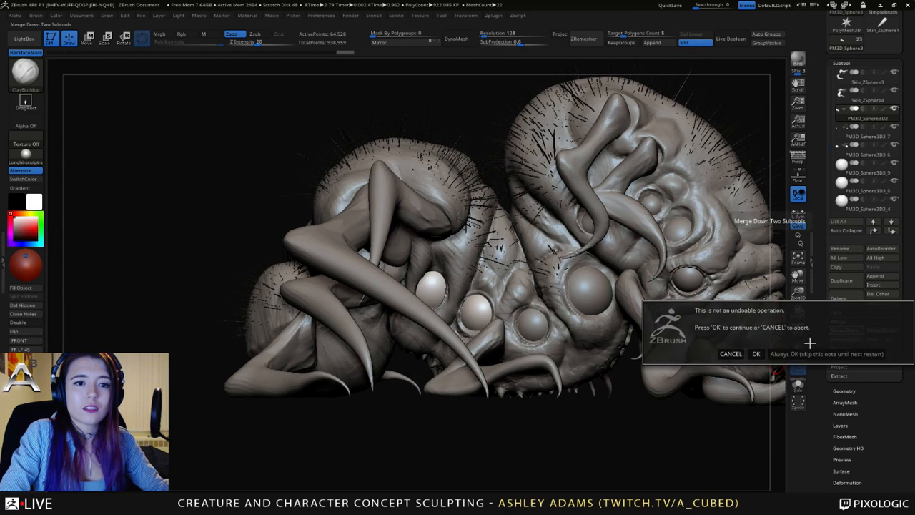
click(756, 353)
click(844, 331)
click(756, 353)
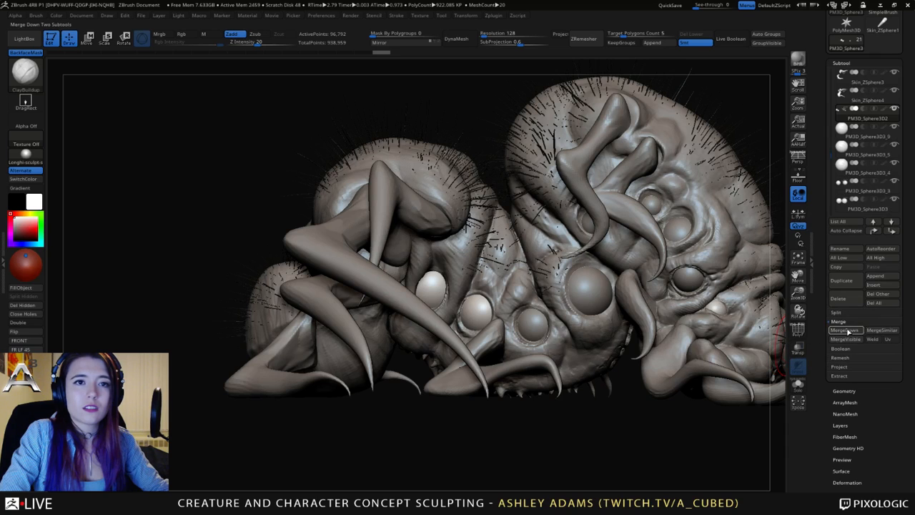
click(844, 330)
click(756, 353)
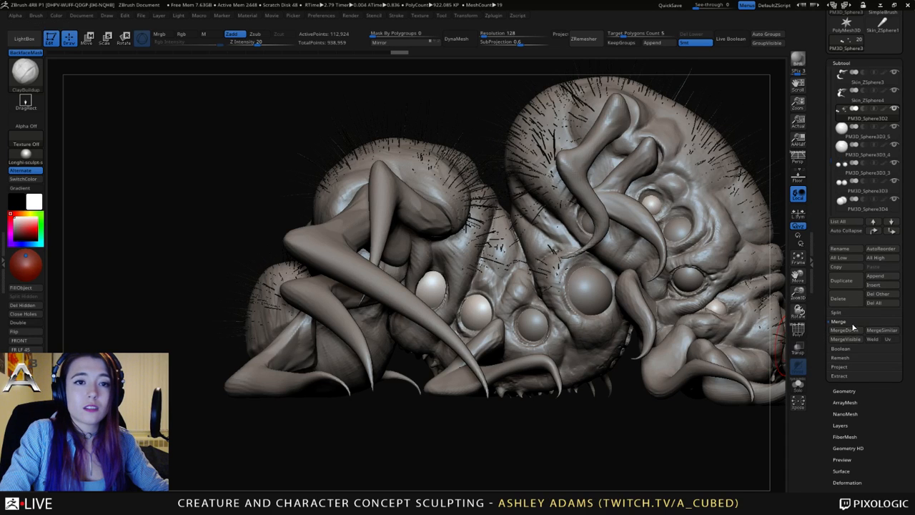
Merge PM3D_Sphere3D2 down with the remaining eye spheres PM3D_Sphere3D3_5, 3_4, 3_3, PM3D_Sphere3D3 and PM3D_Sphere3D4.
click(851, 329)
click(752, 352)
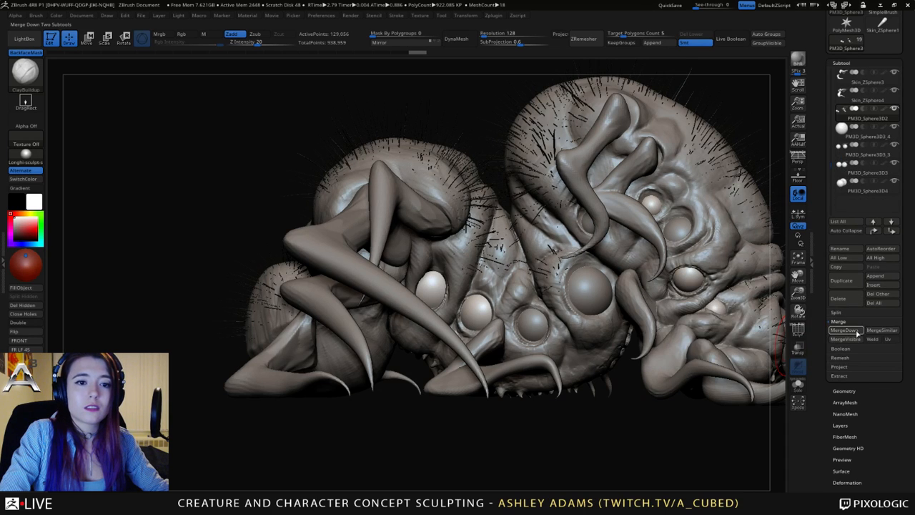
click(855, 332)
click(756, 352)
click(836, 331)
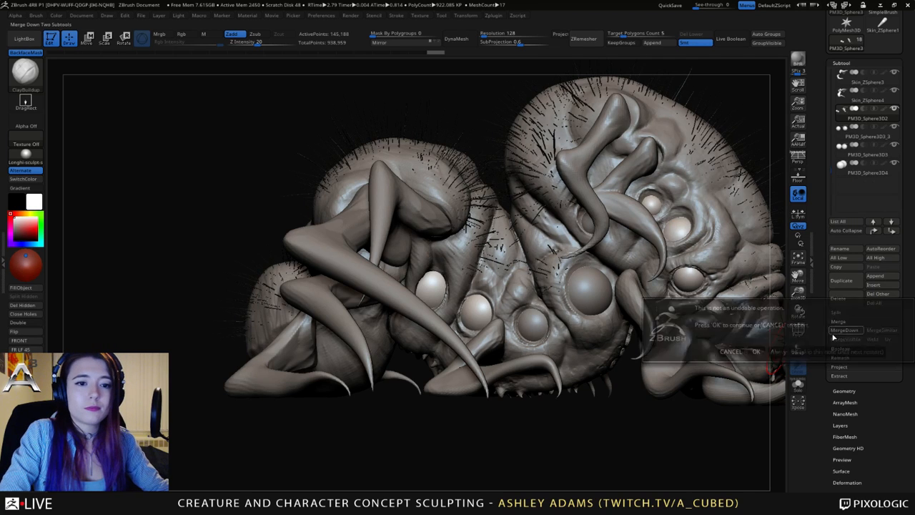
click(755, 351)
click(844, 331)
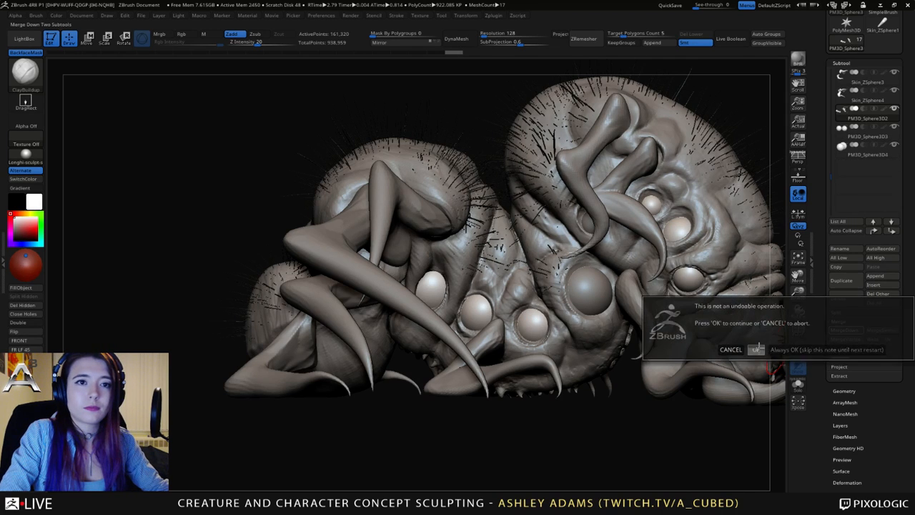
click(756, 350)
click(844, 331)
click(754, 349)
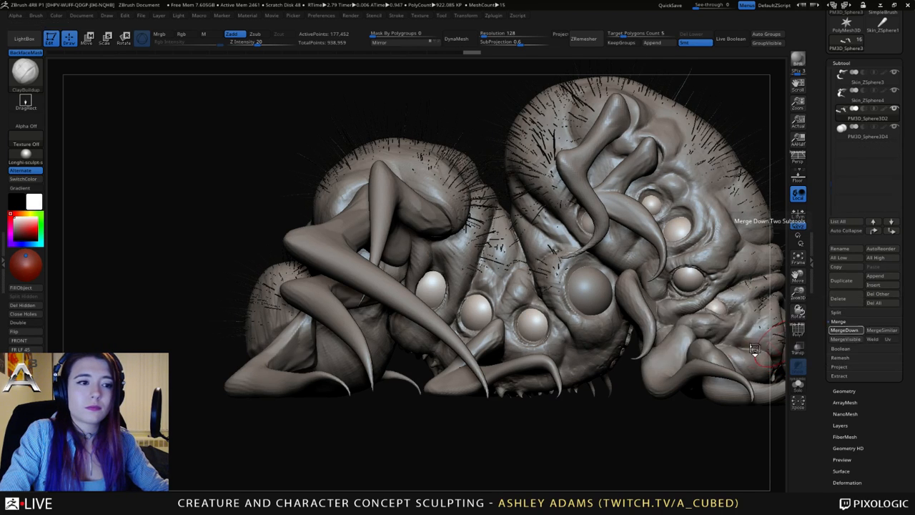
Choose the ToyPlastic material and fill the merged eye subtool with the material only.
mouse_move(755, 349)
ctrl+right_down()
mouse_move(711, 334)
mouse_move(629, 334)
mouse_move(668, 331)
mouse_move(662, 368)
mouse_move(660, 332)
mouse_move(511, 329)
mouse_move(624, 327)
ctrl+right_up()
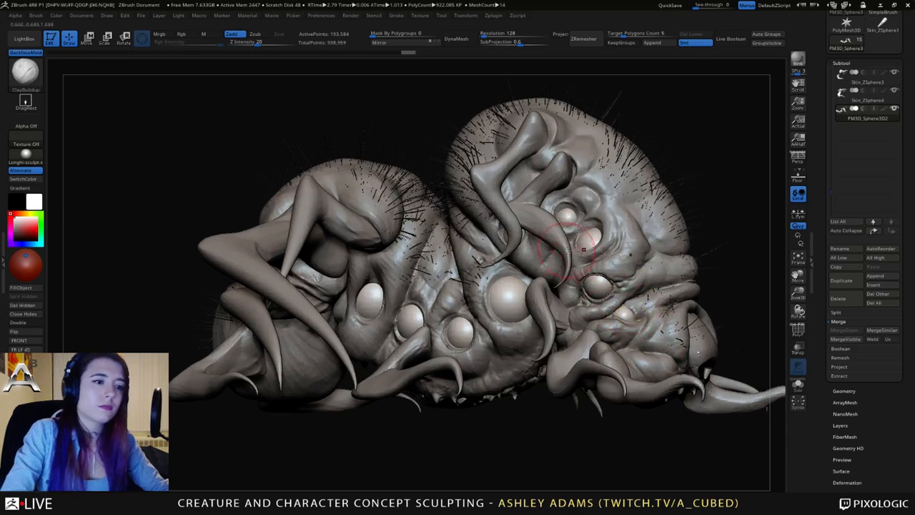
click(25, 263)
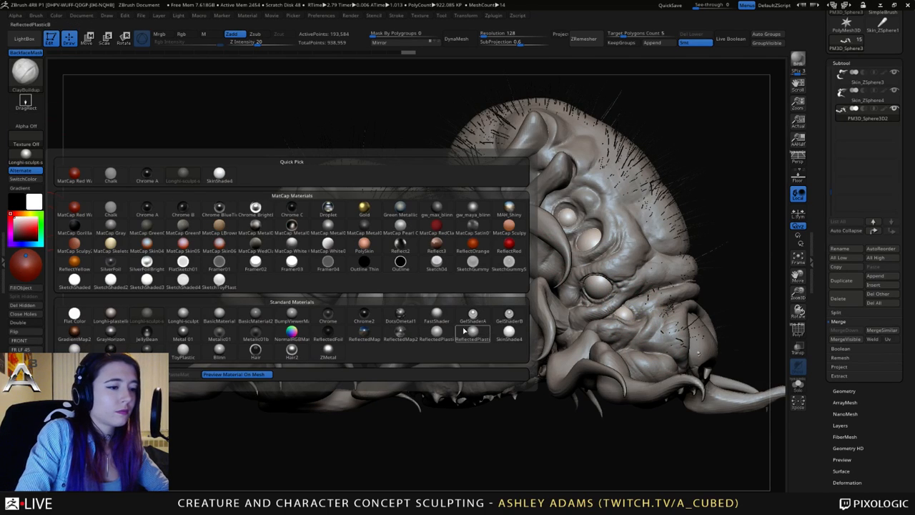
click(185, 348)
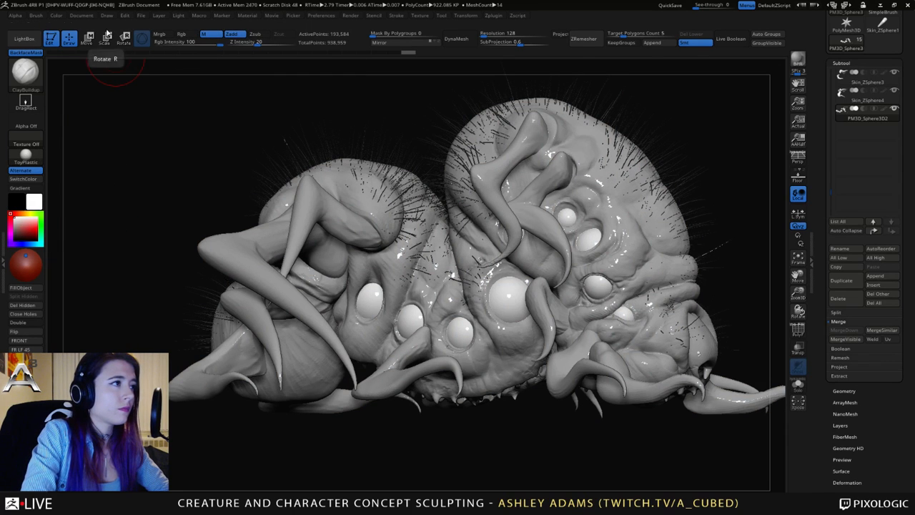
click(58, 18)
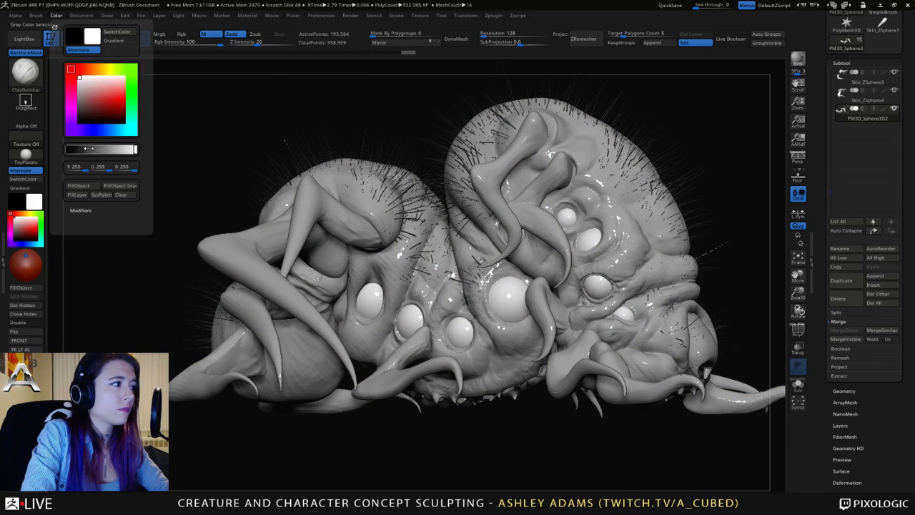
click(93, 187)
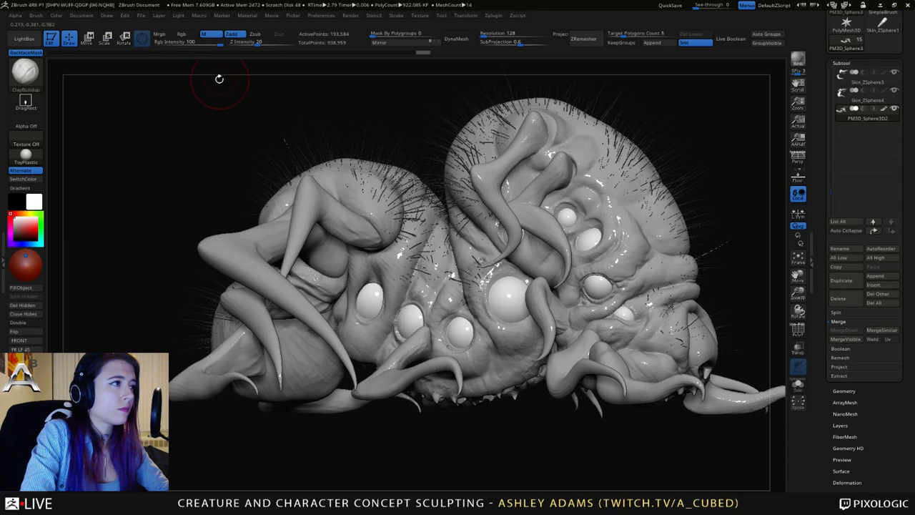
Pick a pale blue (R 184, G 206, B 236), enable Mrgb and fill the merged eyes with it.
click(26, 154)
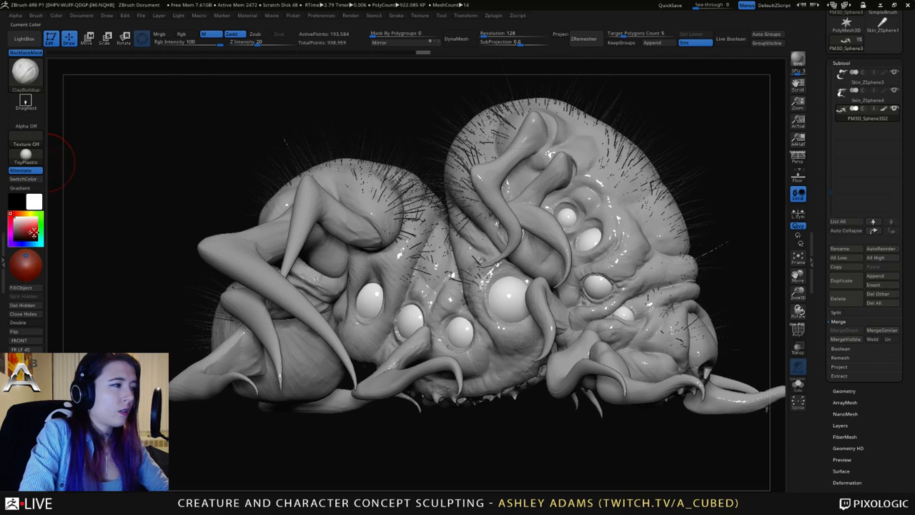
mouse_move(32, 231)
mouse_down()
mouse_move(34, 223)
mouse_move(21, 241)
mouse_move(26, 221)
mouse_up()
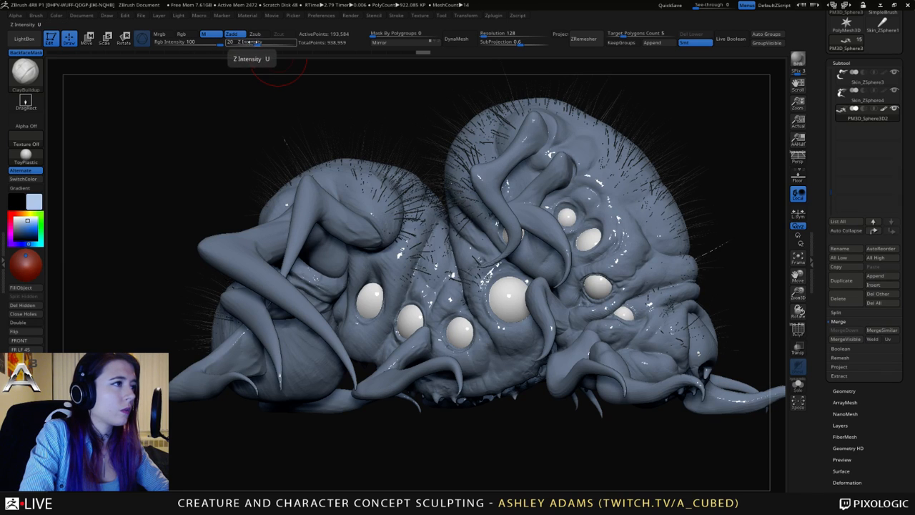
click(159, 33)
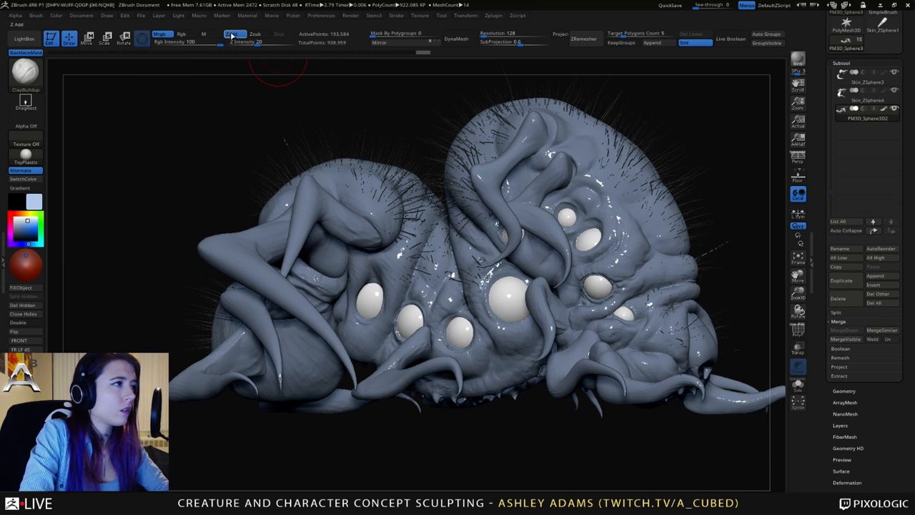
click(58, 15)
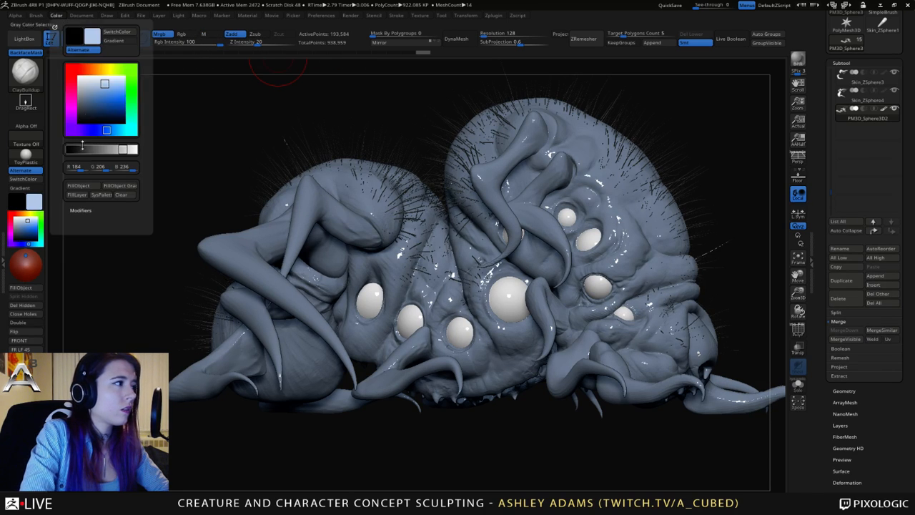
click(83, 186)
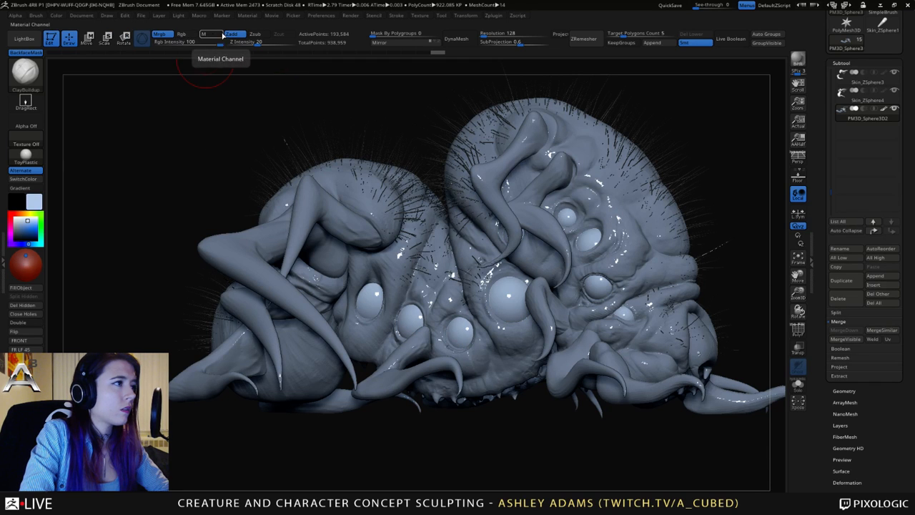
Turn off the Mrgb channel, reset the current colour to white and switch the current material back to Longhi-sculpt.
click(158, 33)
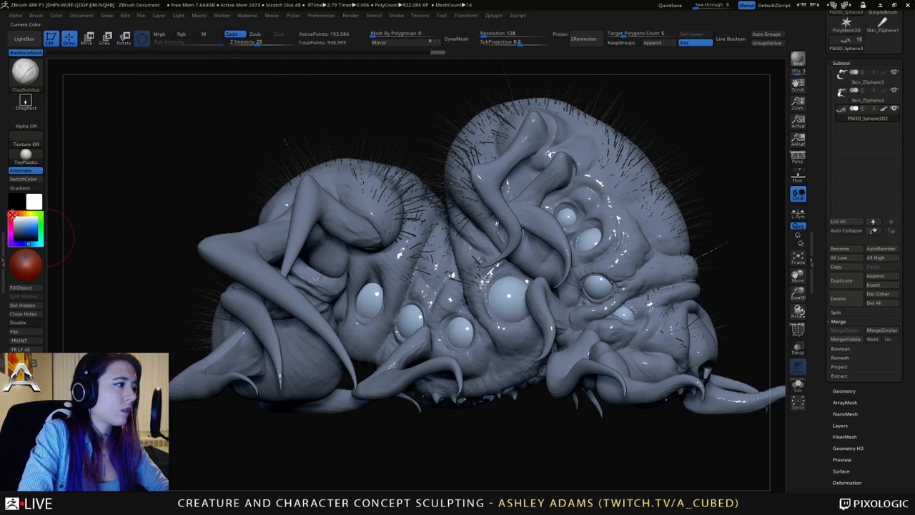
click(25, 70)
click(183, 175)
mouse_move(187, 171)
mouse_down()
mouse_move(201, 147)
mouse_move(518, 301)
mouse_up()
Set up the Standard brush for painting with Rgb on, Zadd off and a dark desaturated blue.
mouse_move(518, 300)
ctrl+right_down()
mouse_move(519, 272)
mouse_move(493, 276)
mouse_move(493, 343)
mouse_move(414, 262)
ctrl+right_up()
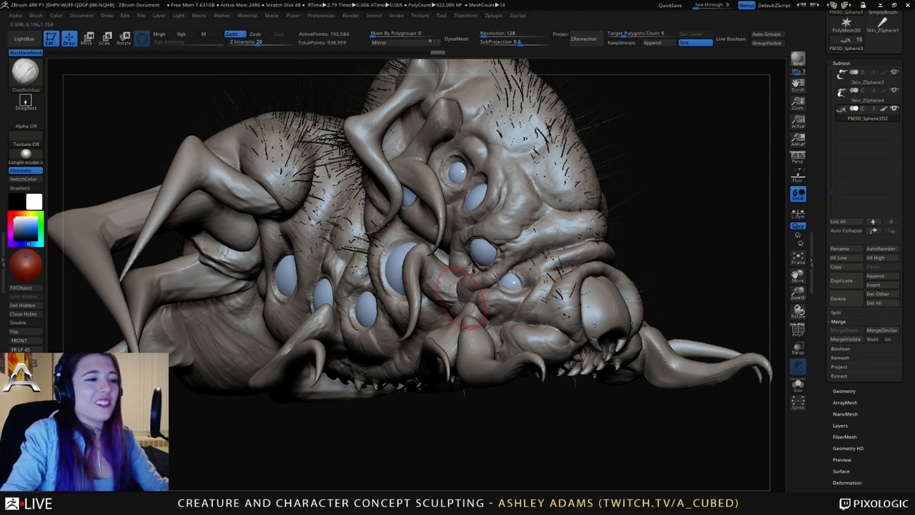
alt+drag(470, 307, 457, 236)
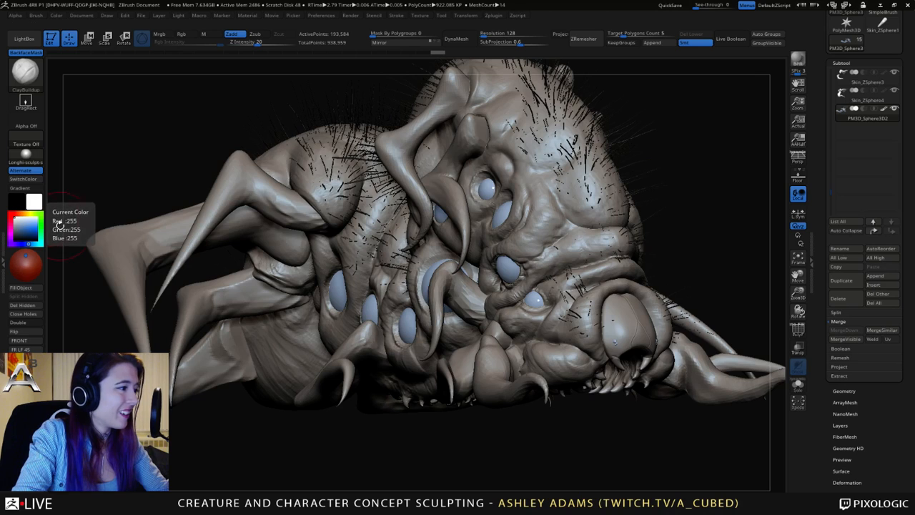
drag(166, 227, 211, 275)
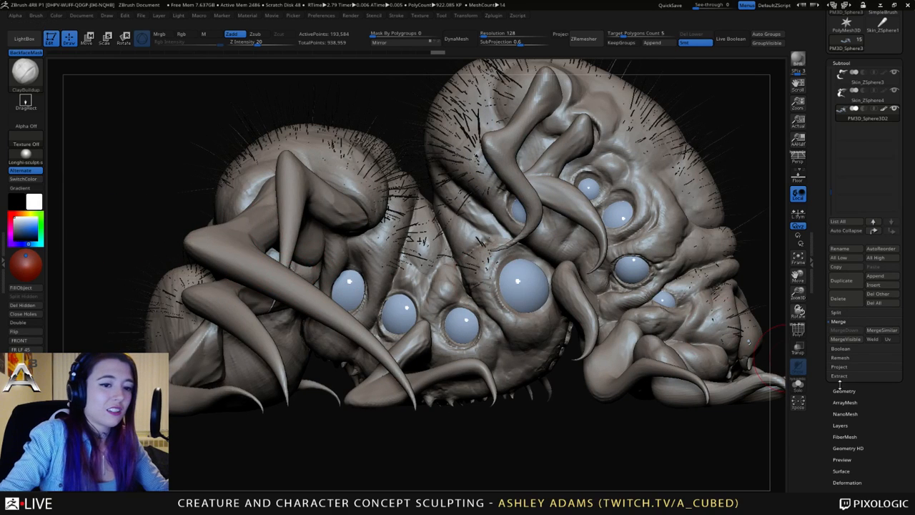
mouse_move(382, 244)
mouse_down()
mouse_move(461, 272)
mouse_move(272, 143)
mouse_up()
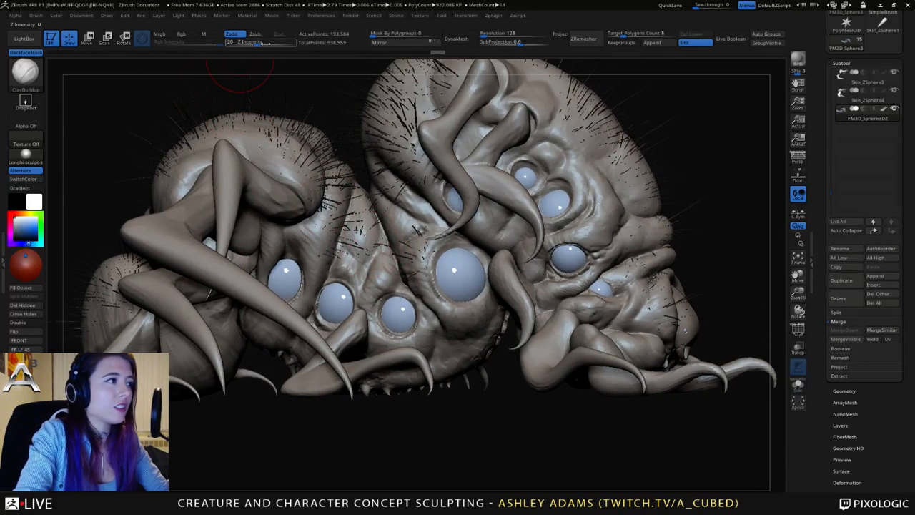
click(25, 72)
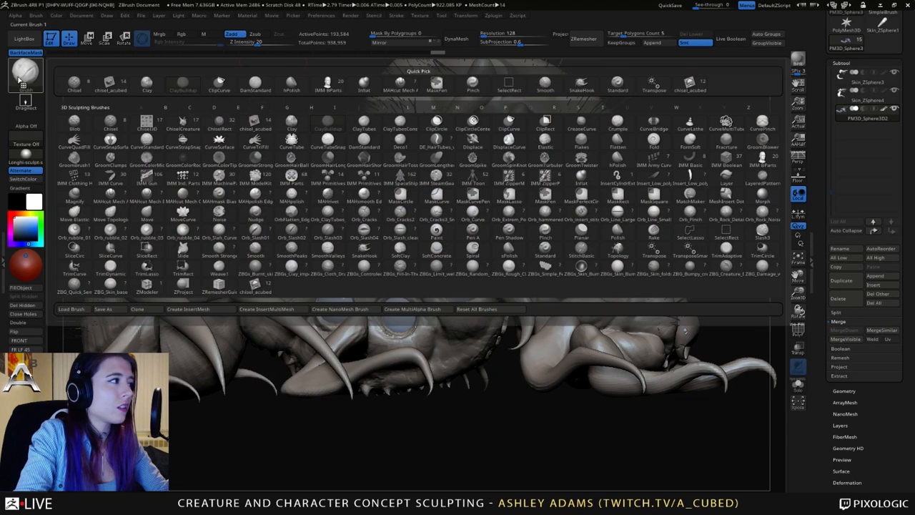
click(617, 84)
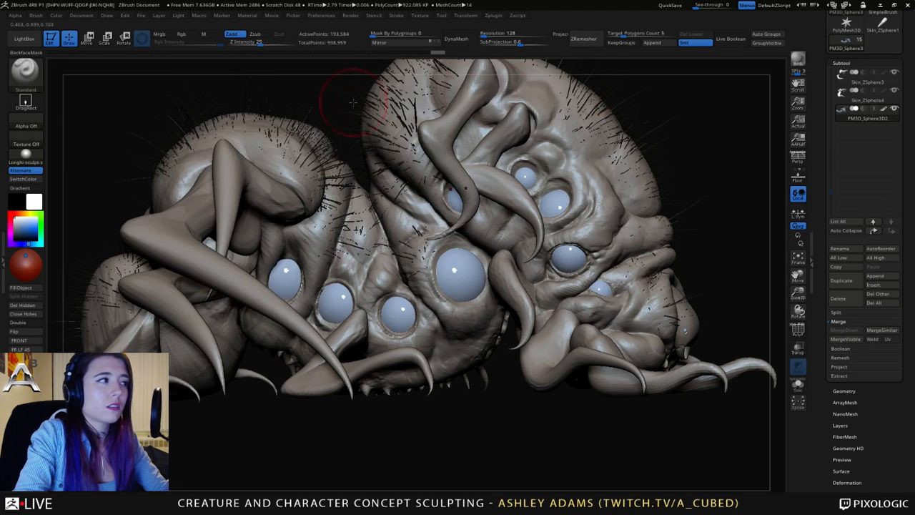
click(183, 35)
click(231, 35)
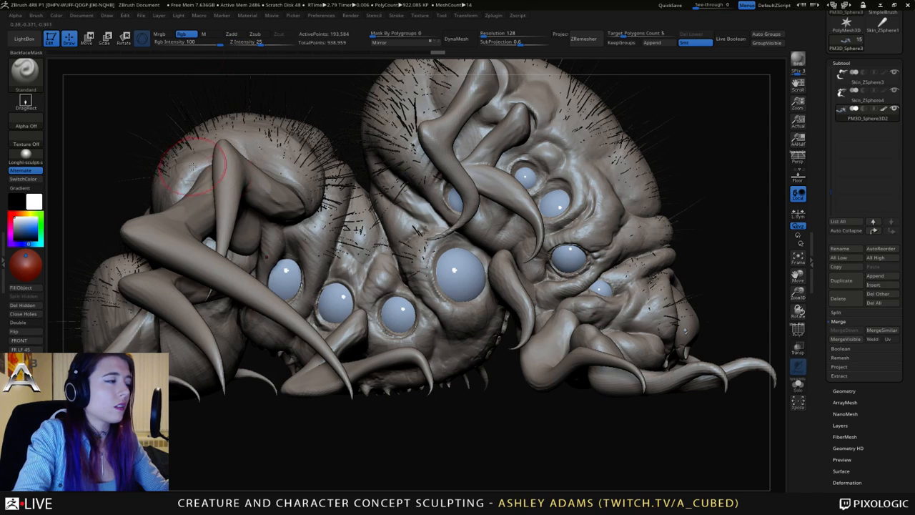
click(18, 229)
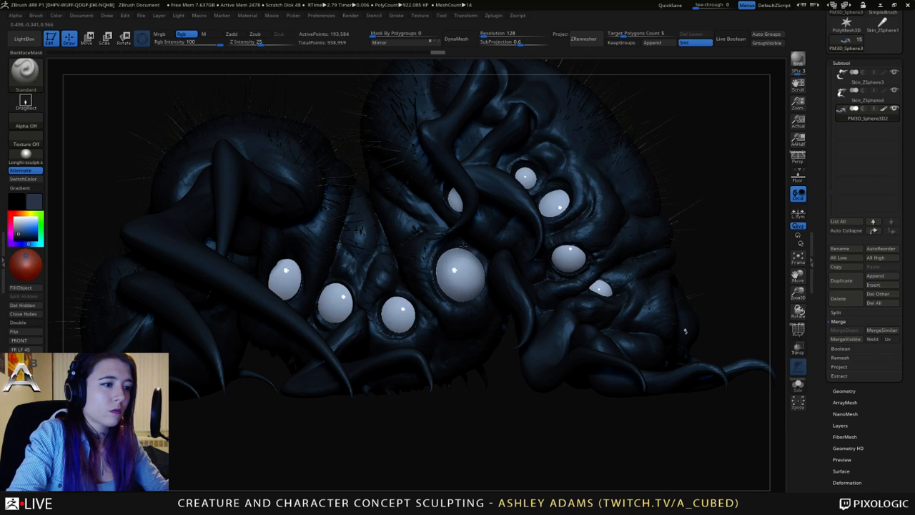
Paint dark blue centres on the large side eye and the three smaller eyes behind it.
mouse_move(466, 266)
right_down()
mouse_move(492, 259)
mouse_move(424, 265)
right_up()
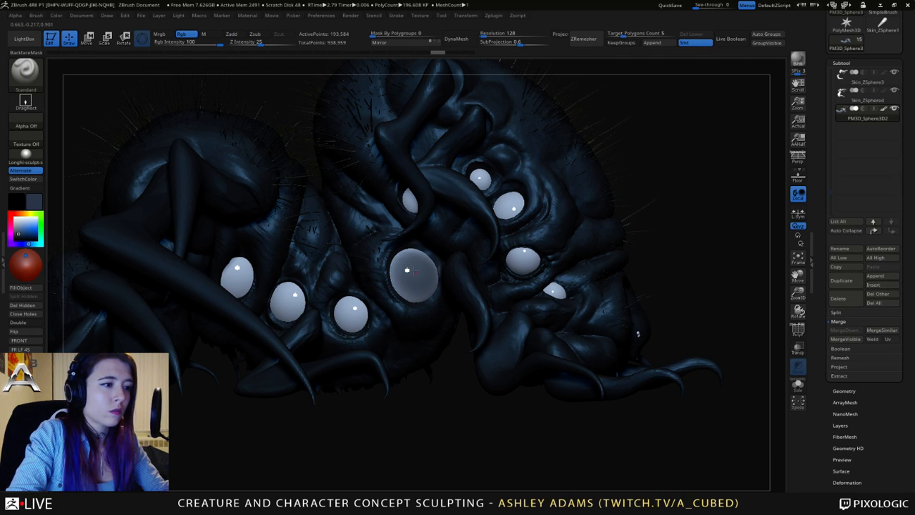
mouse_move(422, 275)
right_down()
mouse_move(380, 282)
mouse_move(402, 280)
right_up()
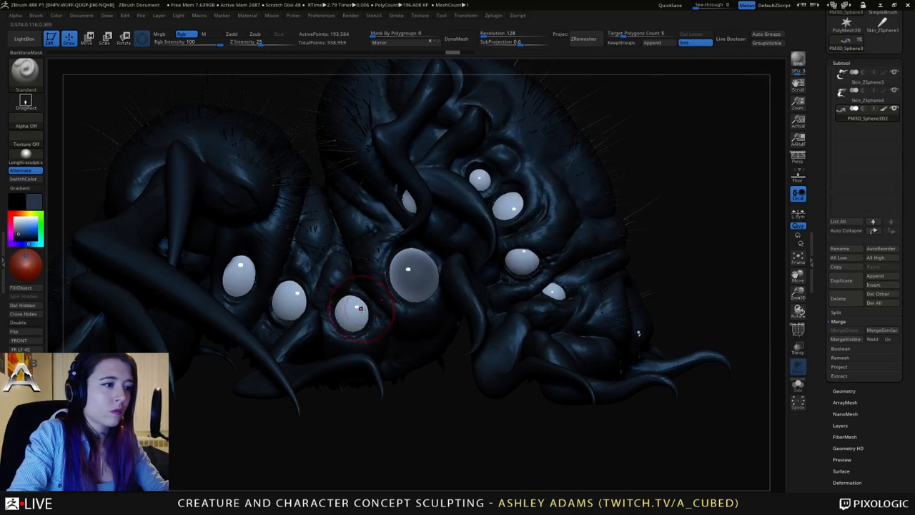
key(space)
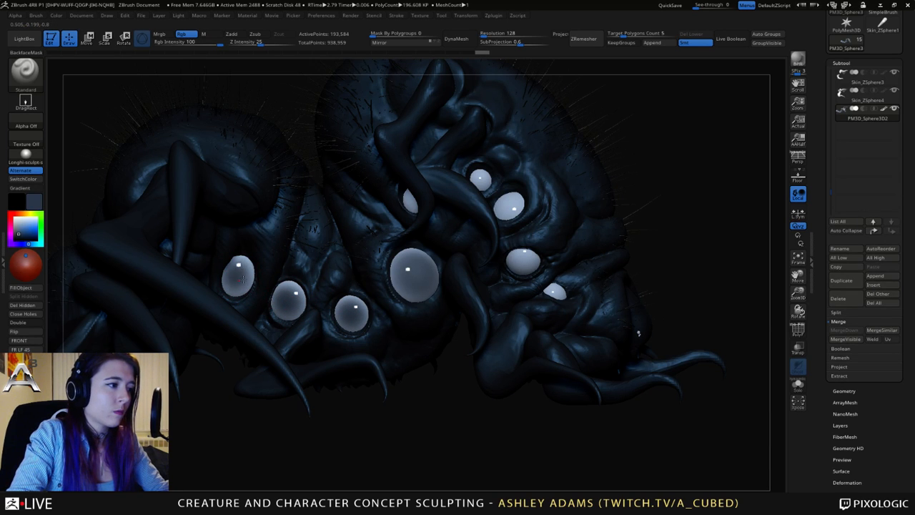
Paint dark blue centres on the cluster of eyes along the side of the head.
key(space)
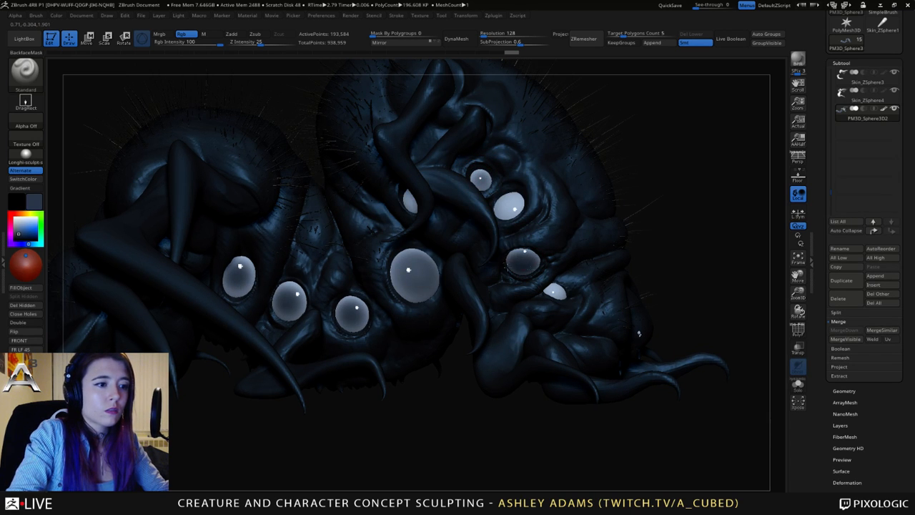
drag(506, 207, 517, 202)
right_drag(513, 251, 552, 267)
Adjust the brush's draw size, darken the eye tucked behind the curled leg and touch up the large side eye.
key(space)
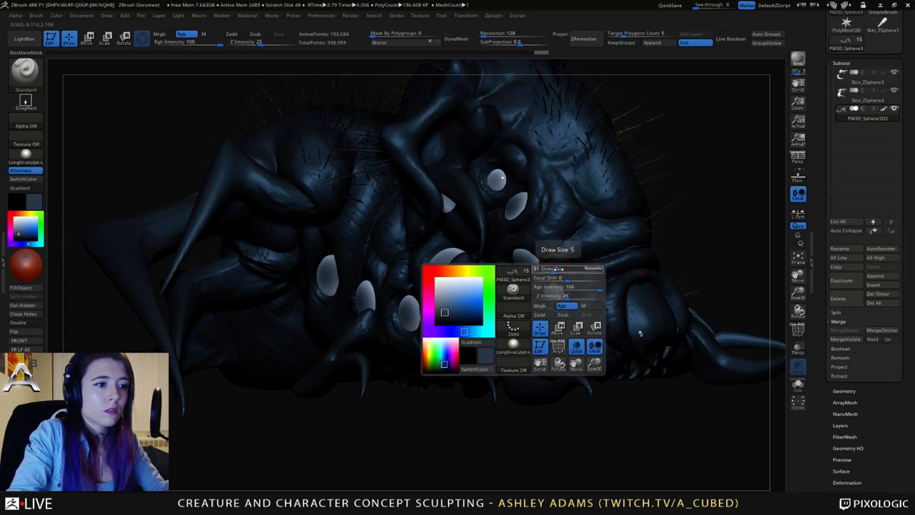
mouse_move(552, 270)
mouse_down()
mouse_move(544, 270)
mouse_move(552, 289)
mouse_up()
mouse_move(553, 290)
right_down()
mouse_move(501, 236)
mouse_move(414, 205)
right_up()
drag(415, 205, 413, 210)
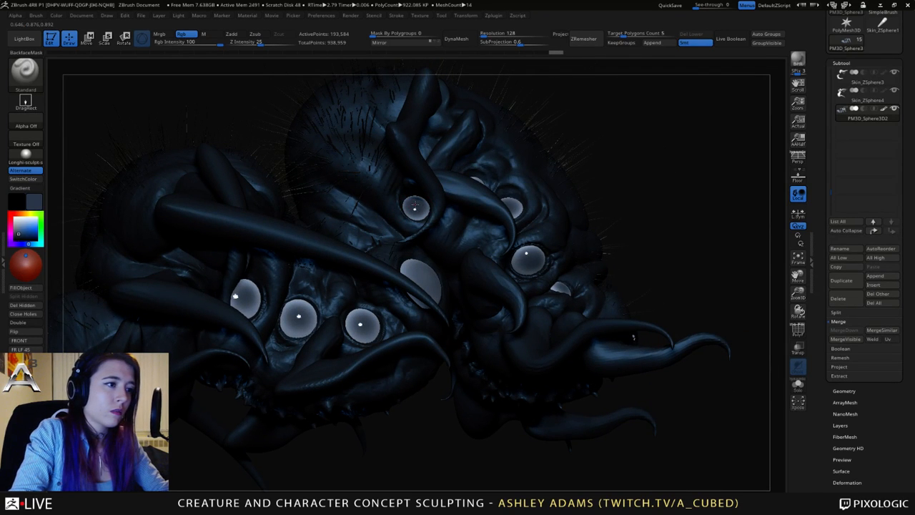
right_drag(414, 207, 417, 276)
drag(418, 276, 427, 278)
right_drag(427, 277, 432, 273)
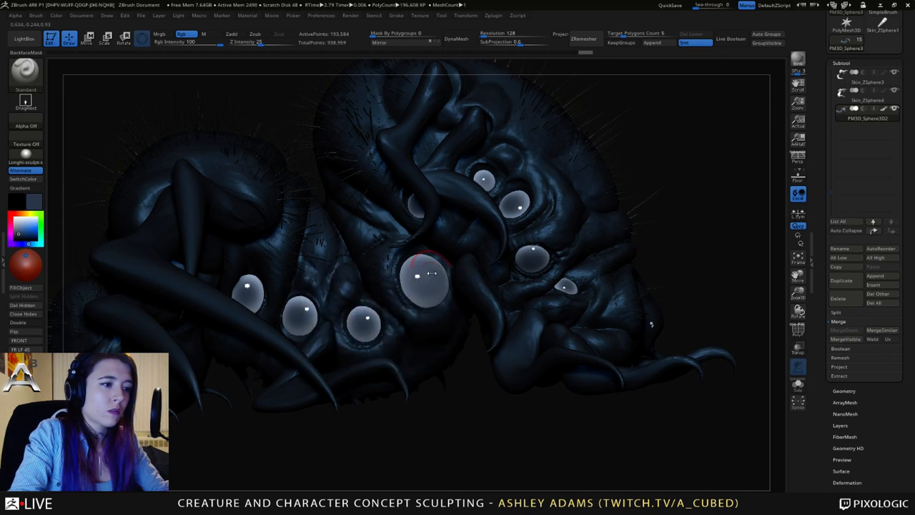
Undo the last stroke on the large side eye, then repaint the dark centres of that eye and the small upper head eye.
key(ctrl+z)
drag(425, 278, 419, 266)
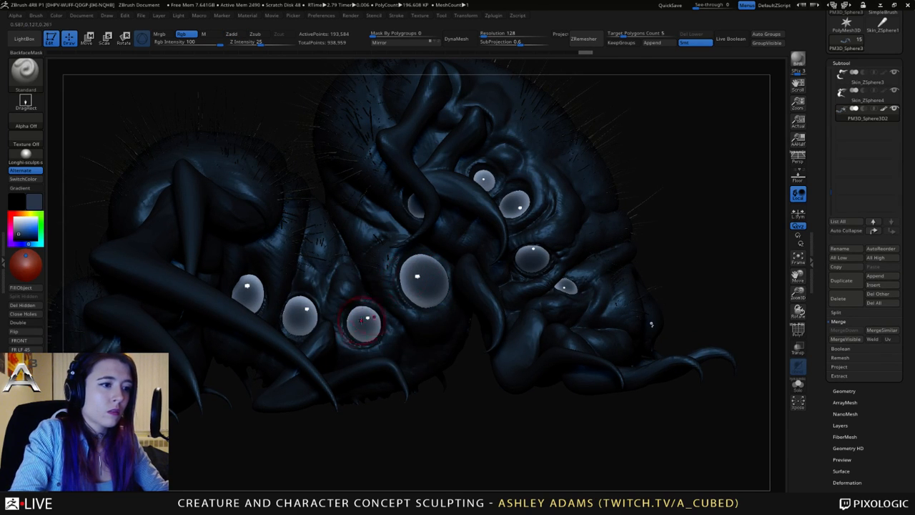
key(space)
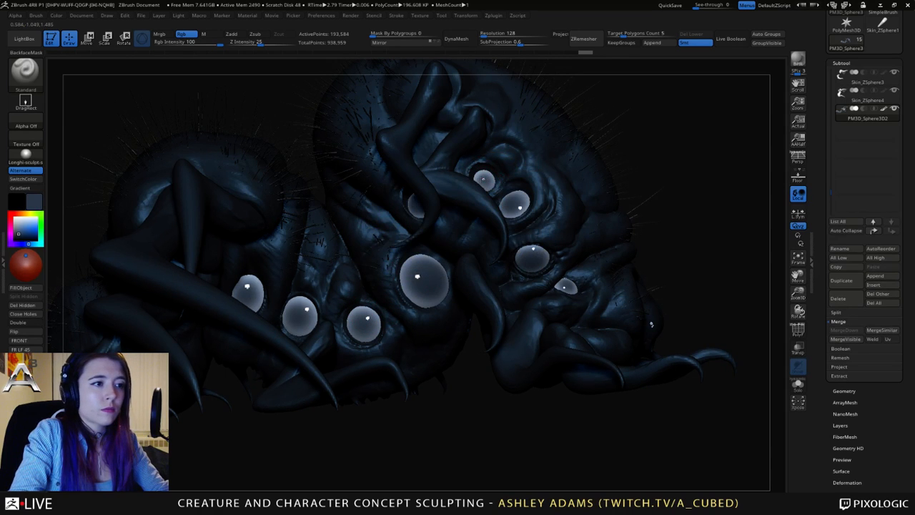
drag(484, 179, 484, 176)
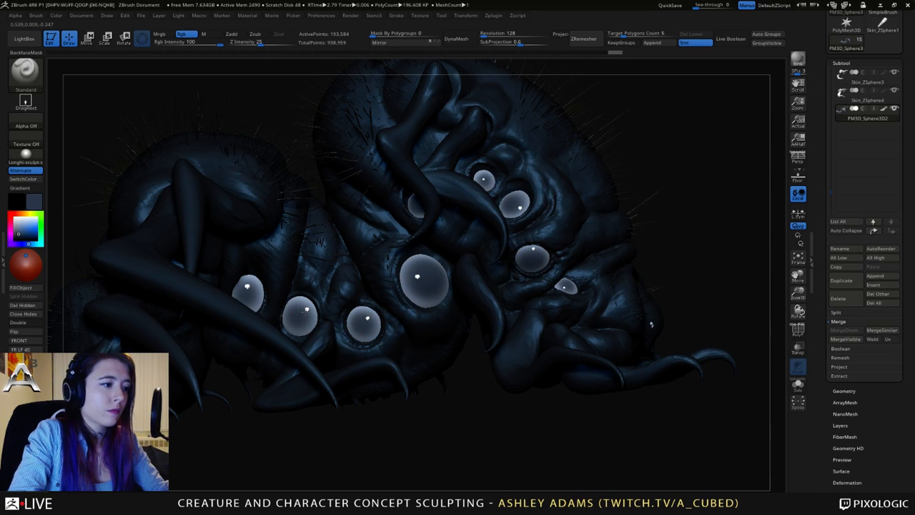
drag(663, 310, 611, 333)
mouse_move(612, 334)
right_down()
mouse_move(443, 247)
mouse_move(349, 266)
right_up()
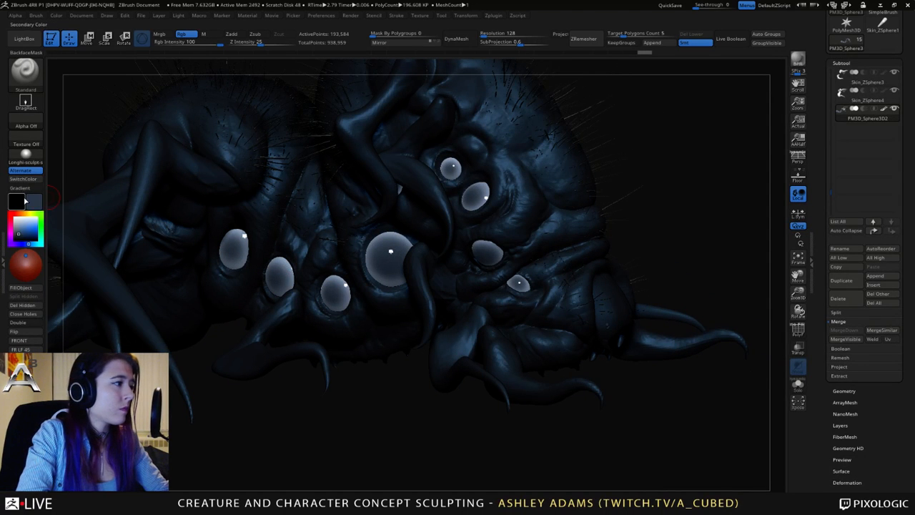
Choose a pale blue, RGB 164, 191, 226, and dab lighter spots into the centres of the large side eye and those behind it.
click(26, 222)
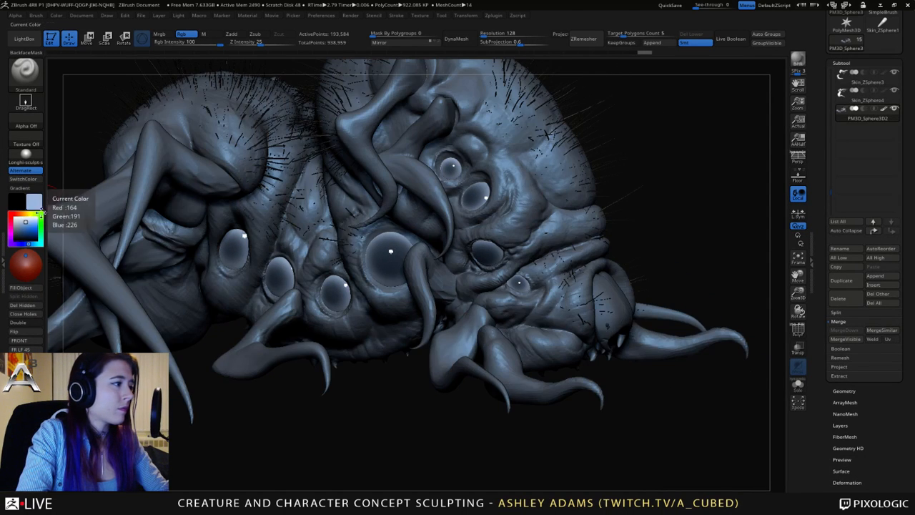
right_drag(378, 247, 389, 258)
right_click(389, 259)
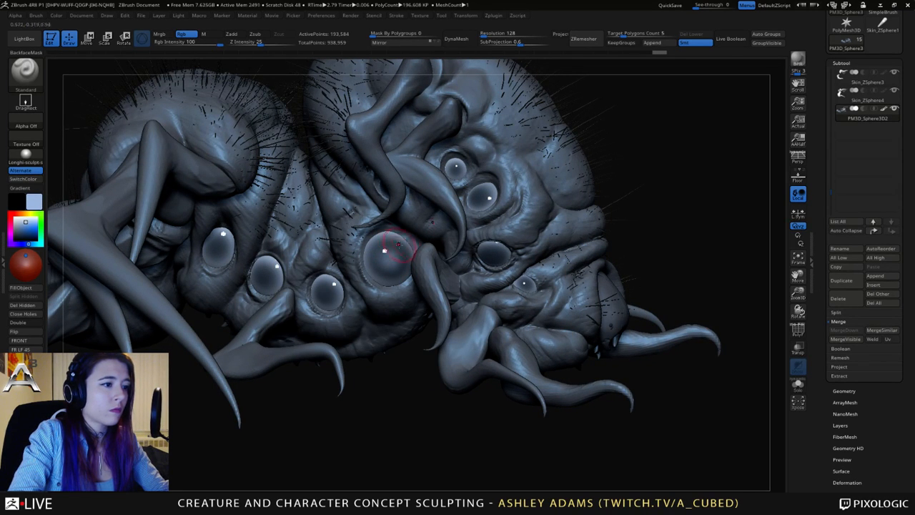
mouse_move(385, 250)
right_down()
mouse_move(325, 294)
mouse_move(307, 265)
right_up()
right_click(324, 294)
right_click(286, 262)
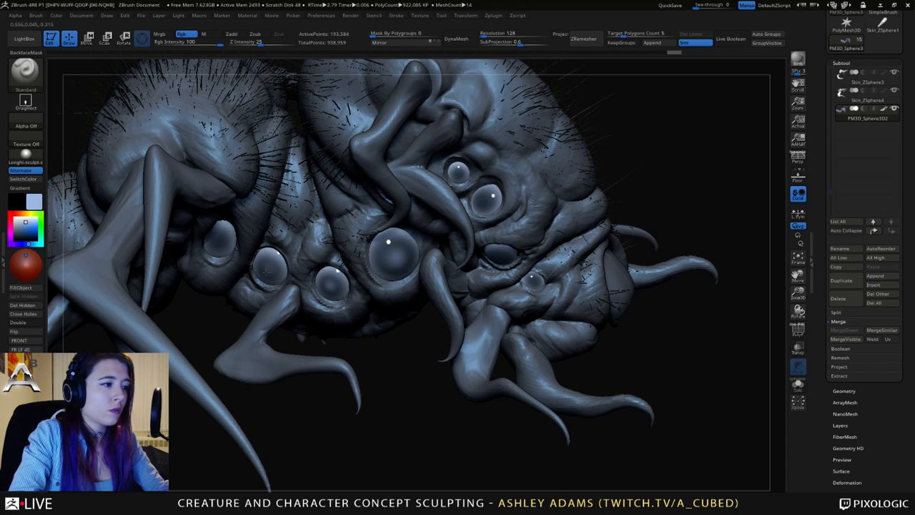
right_drag(267, 269, 269, 268)
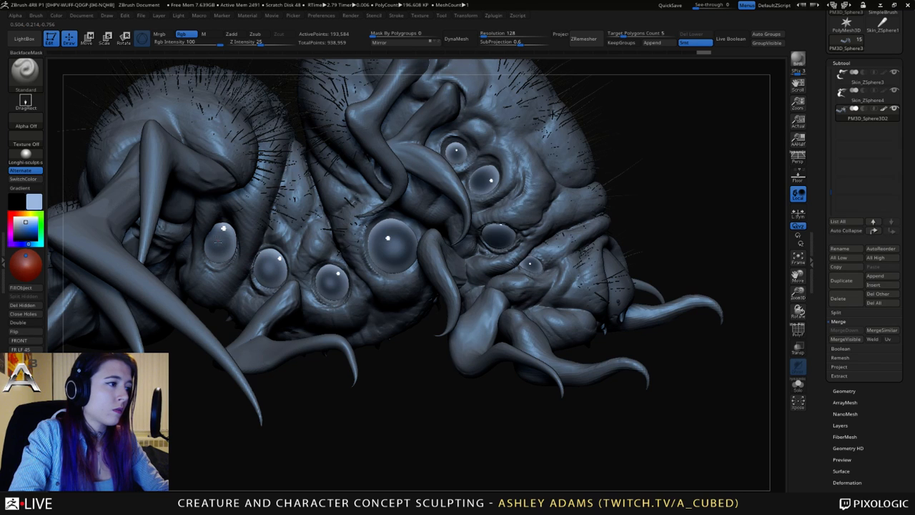
Dab the same pale blue into the centres of the head eyes and the eye behind the curled leg.
right_drag(464, 149, 399, 169)
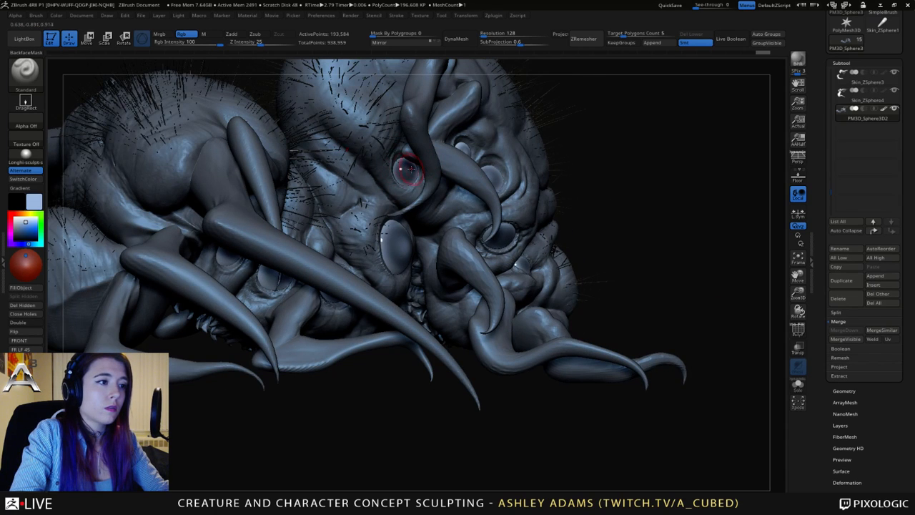
mouse_move(489, 178)
right_down()
mouse_move(504, 236)
mouse_move(491, 316)
mouse_move(531, 266)
right_up()
right_click(490, 317)
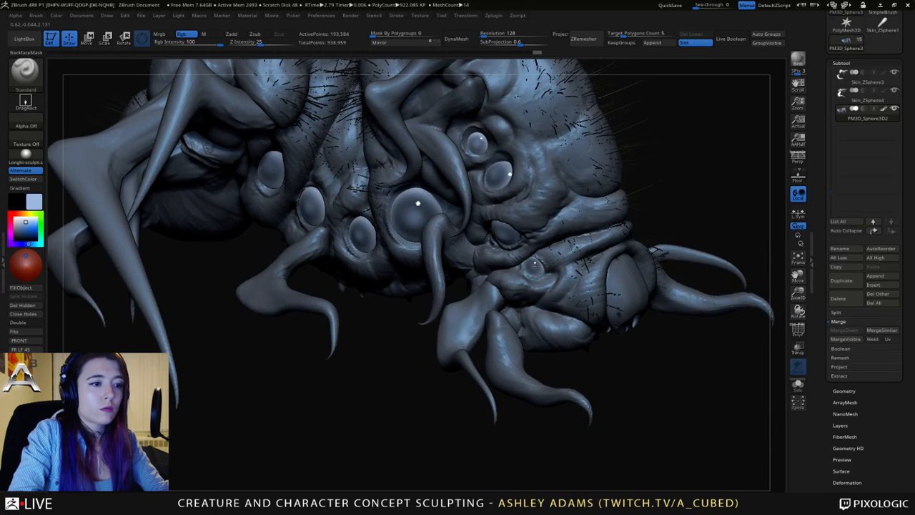
Examine the painted eyes on the whole creature from several angles and distances.
ctrl+right_drag(494, 298, 465, 262)
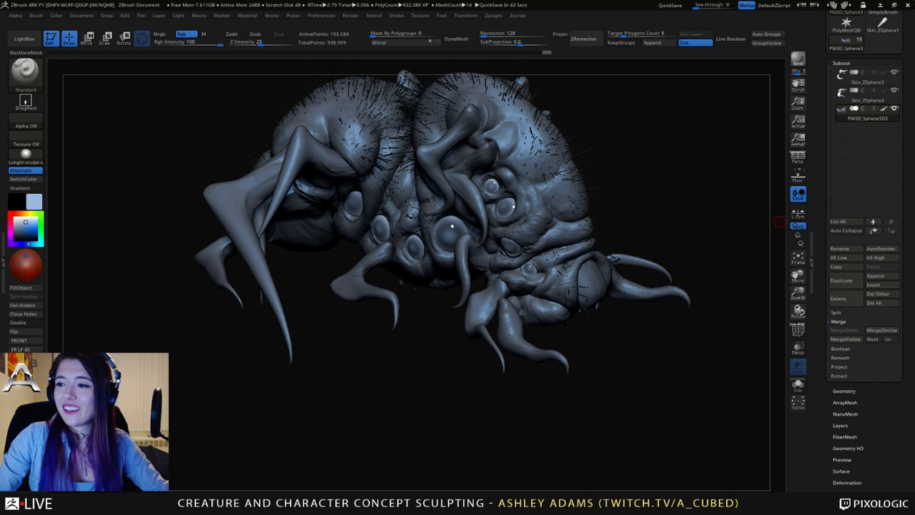
right_drag(780, 222, 608, 232)
ctrl+right_drag(439, 200, 440, 250)
mouse_move(372, 247)
right_down()
mouse_move(478, 222)
mouse_move(529, 229)
mouse_move(456, 245)
right_up()
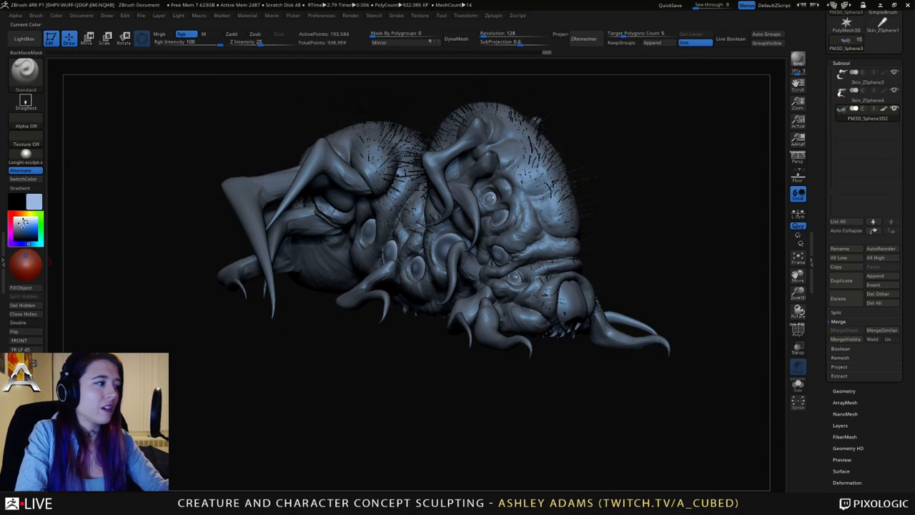
mouse_move(328, 203)
right_down()
mouse_move(429, 194)
mouse_move(413, 191)
right_up()
mouse_move(414, 190)
ctrl+right_down()
mouse_move(374, 187)
mouse_move(437, 143)
mouse_move(272, 150)
ctrl+right_up()
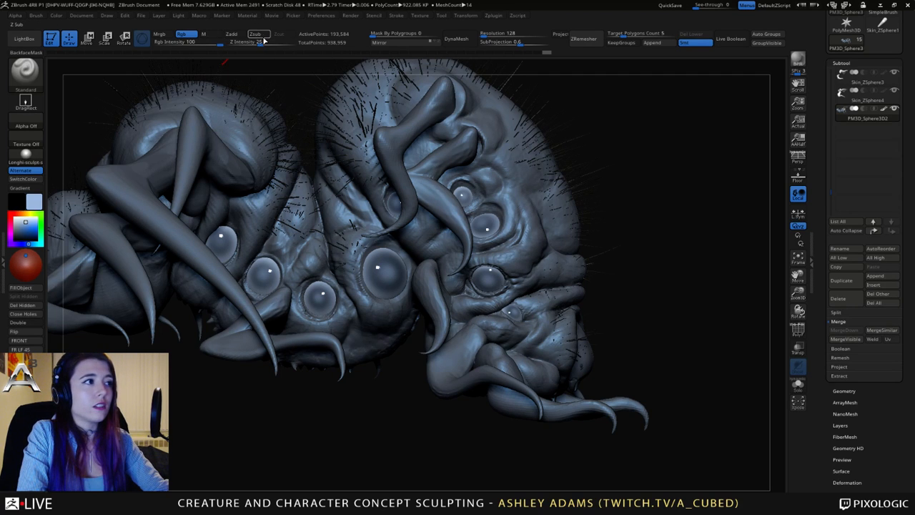
right_drag(418, 292, 514, 330)
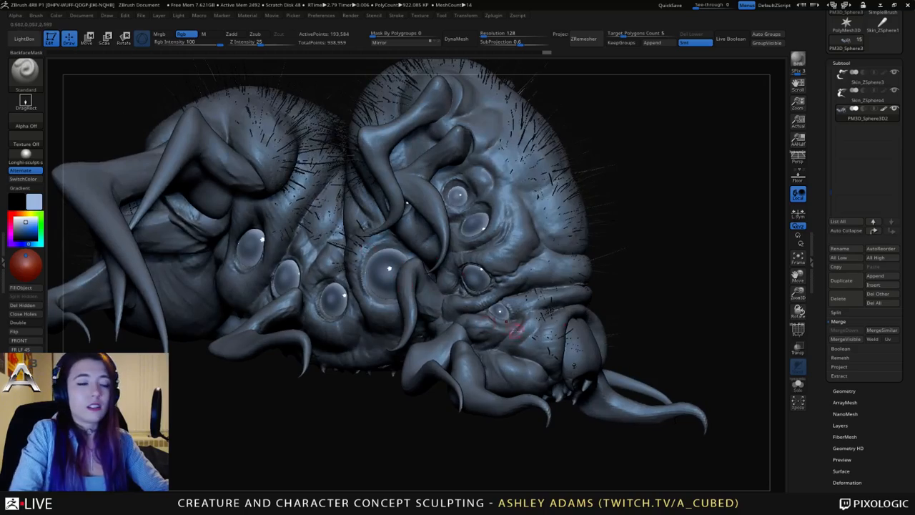
right_drag(317, 243, 437, 201)
right_drag(206, 222, 344, 240)
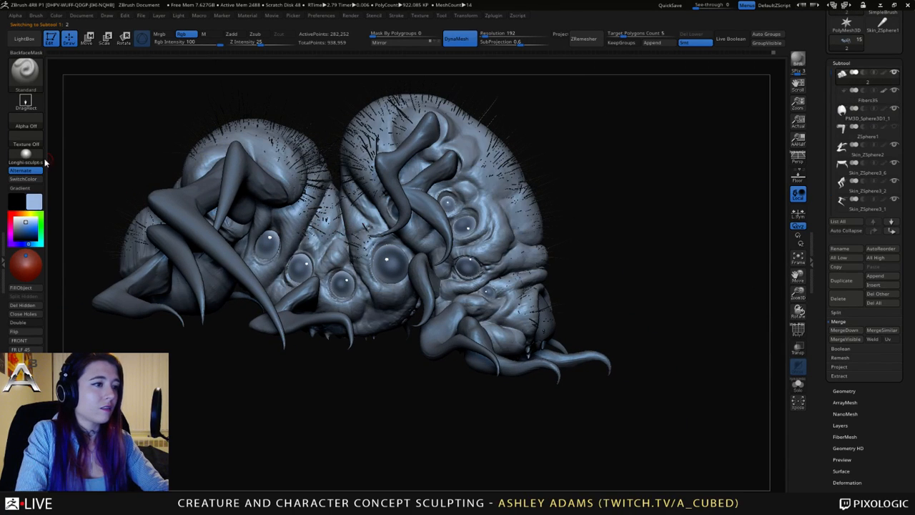
Fill the creature's body subtool with a muted purple-grey, RGB 130, 120, 140.
click(10, 223)
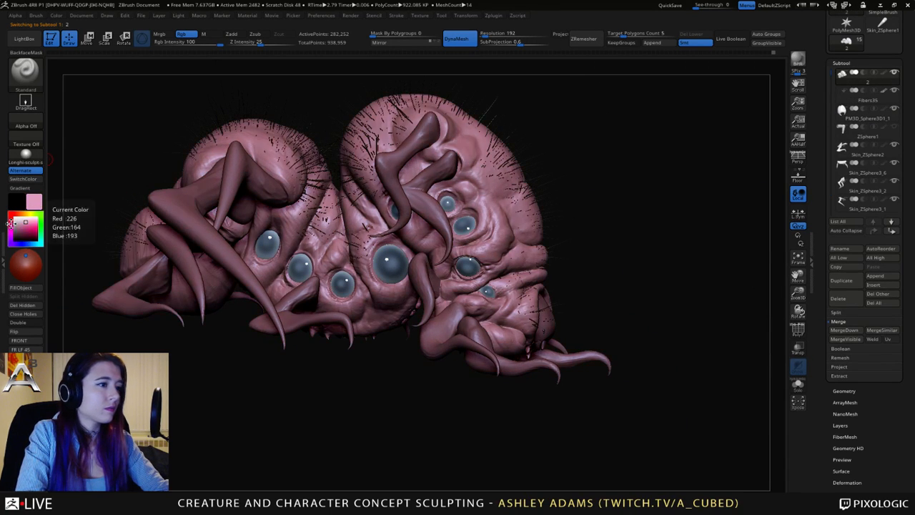
mouse_move(11, 239)
mouse_down()
mouse_move(14, 218)
mouse_move(16, 241)
mouse_up()
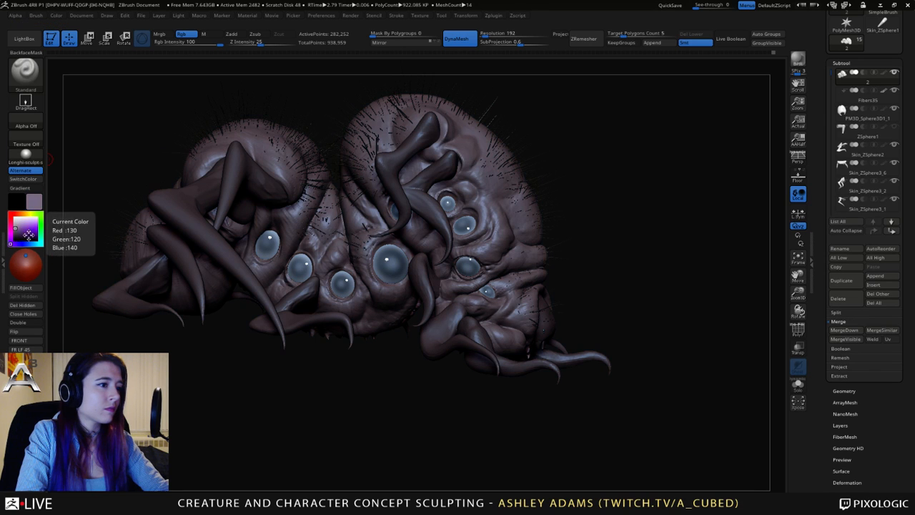
right_drag(358, 191, 327, 200)
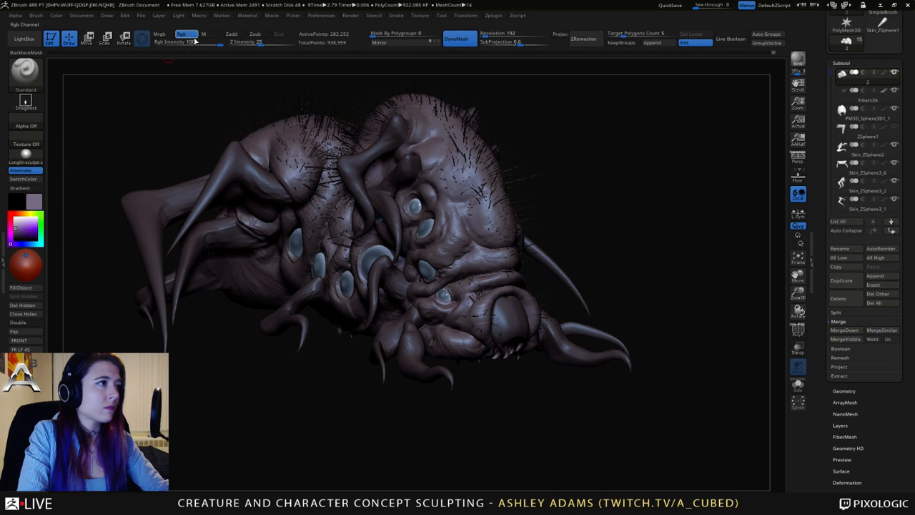
click(57, 15)
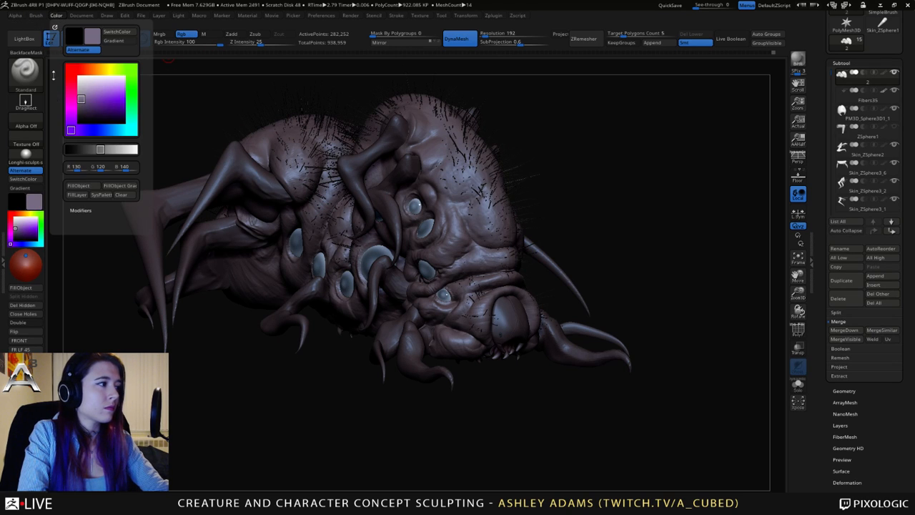
Make the hind leg subtool Skin_ZSphere3_3 active and try several shades for the limbs, settling on a dark desaturated blue-grey.
alt+click(126, 248)
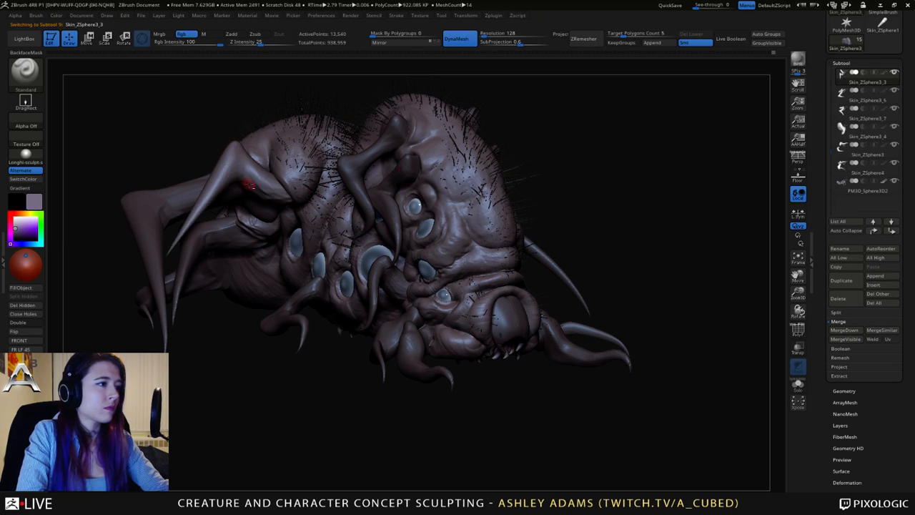
drag(179, 215, 85, 265)
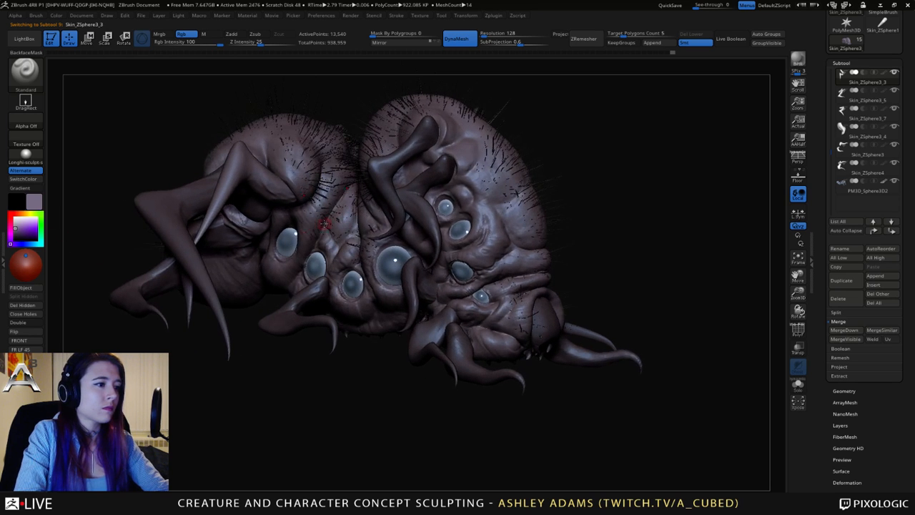
click(15, 234)
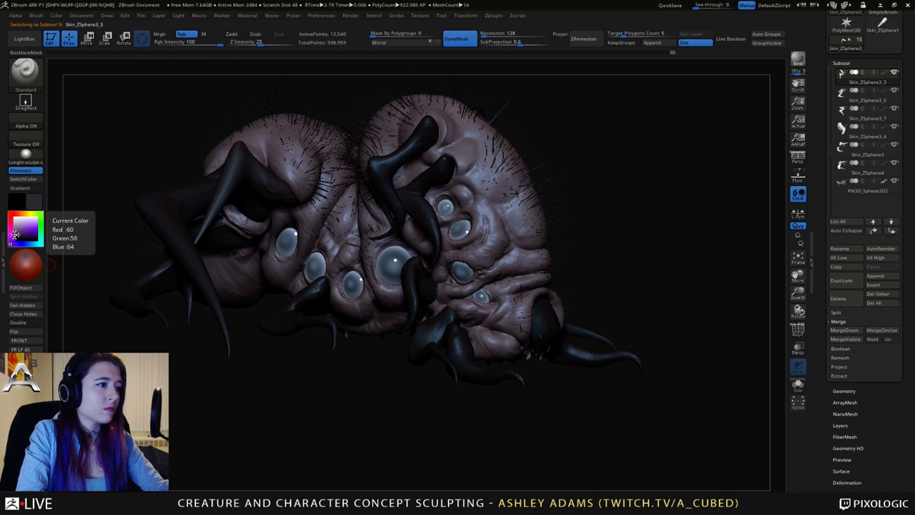
click(12, 230)
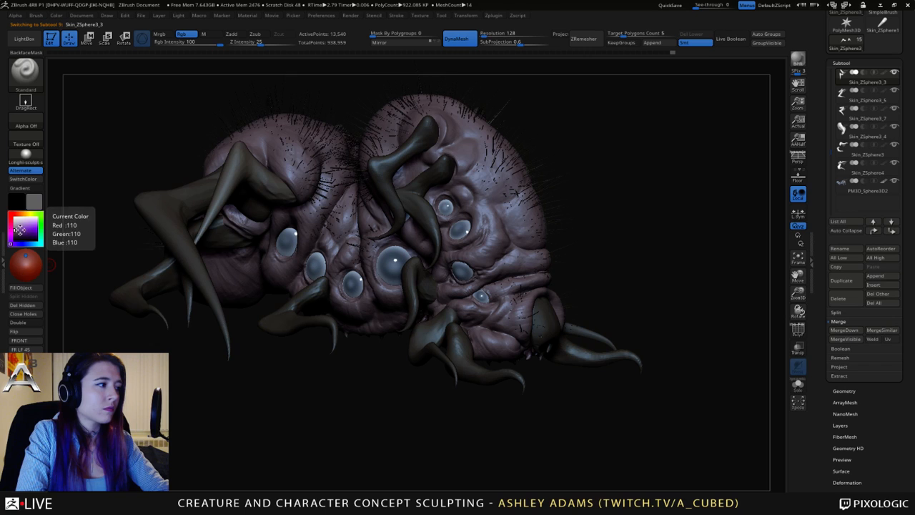
key(c)
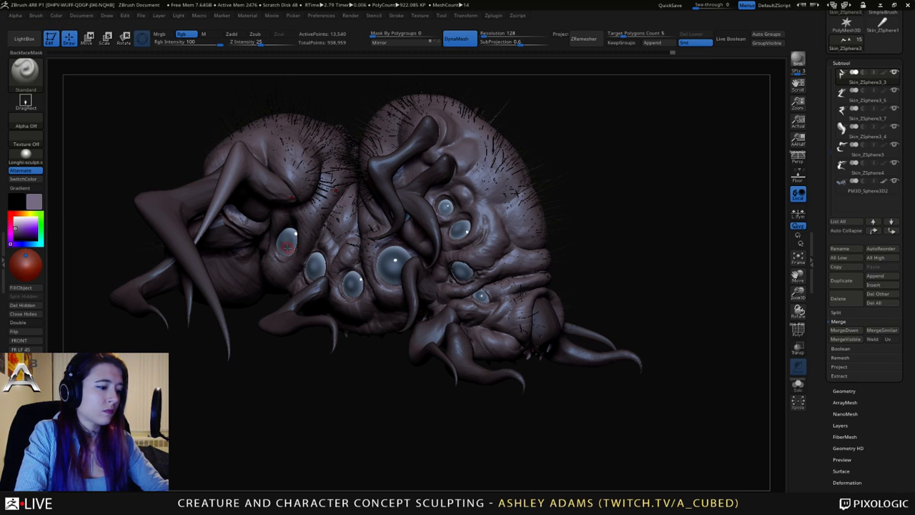
click(37, 233)
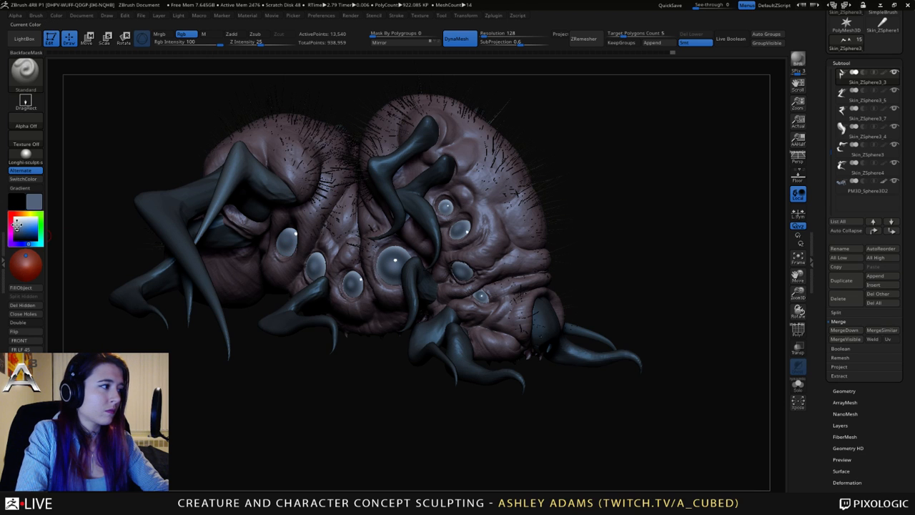
mouse_move(17, 225)
mouse_down()
mouse_move(179, 221)
mouse_move(287, 228)
mouse_move(214, 236)
mouse_move(346, 247)
mouse_move(298, 206)
mouse_up()
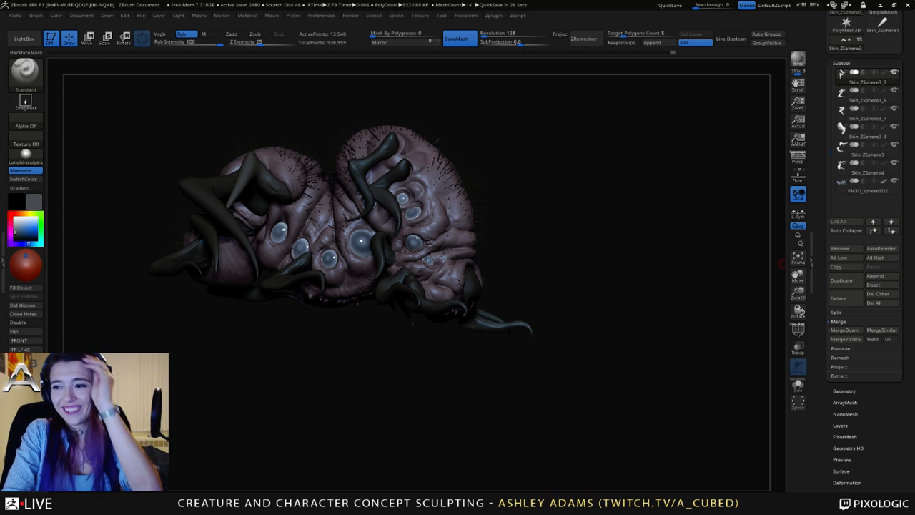
Fill the curled front limbs and the hind leg Skin_ZSphere3_3 with the dark blue-grey.
right_drag(400, 172, 342, 243)
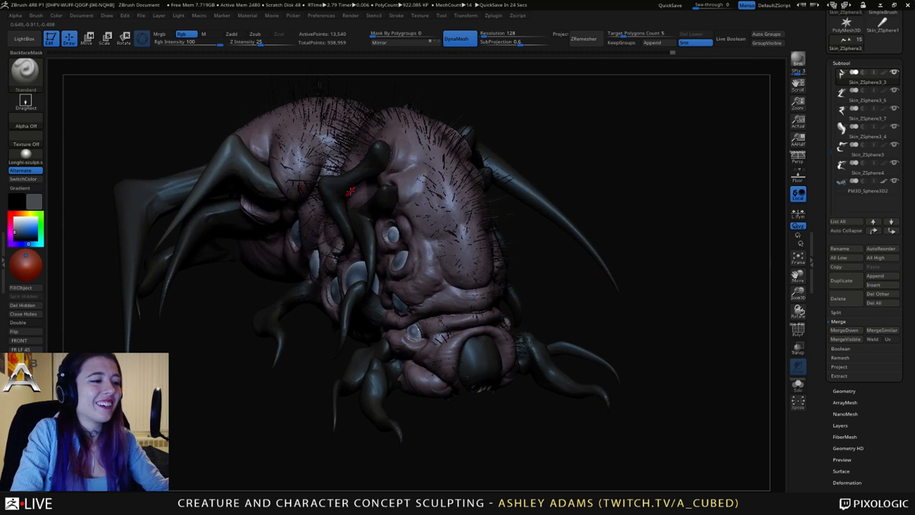
alt+click(343, 184)
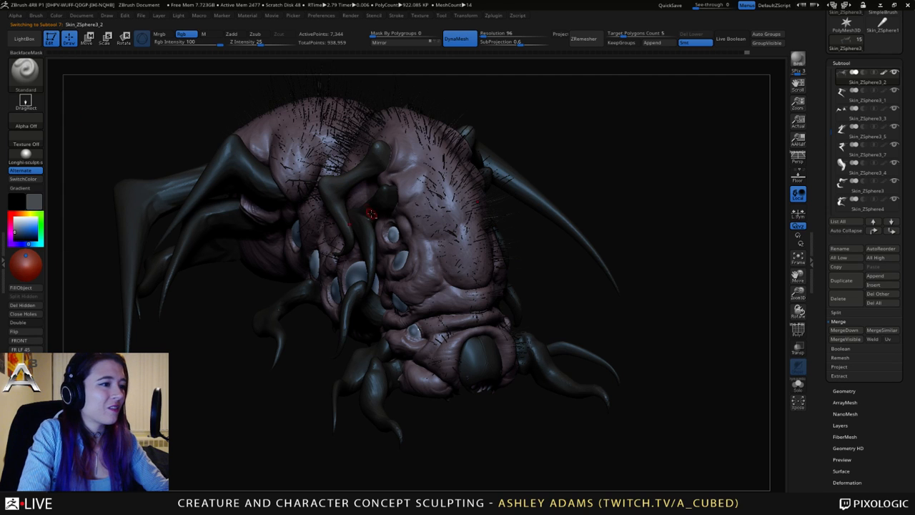
alt+click(372, 213)
click(27, 289)
alt+click(217, 180)
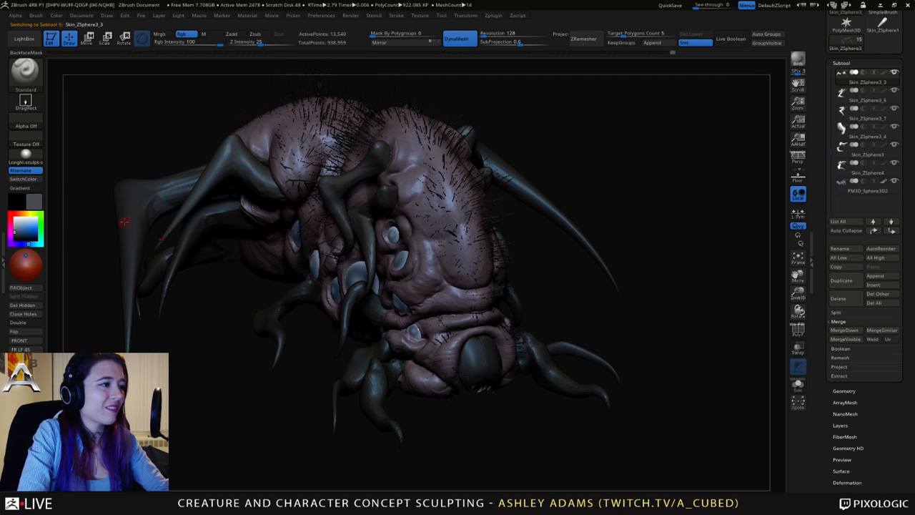
click(28, 289)
Fill the remaining rear and middle leg subtools, Skin_ZSphere3_7, Skin_ZSphere3_1 and Skin_ZSphere3_5, with the dark blue-grey.
alt+click(184, 240)
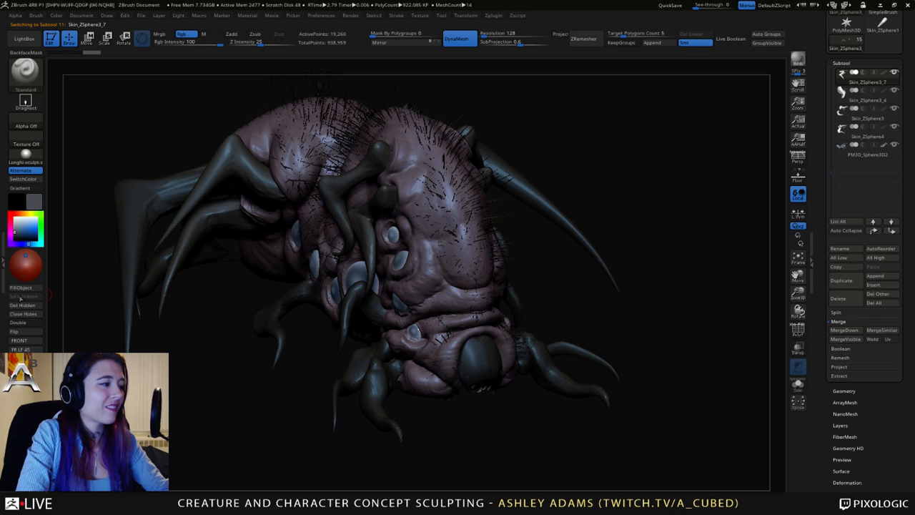
click(27, 289)
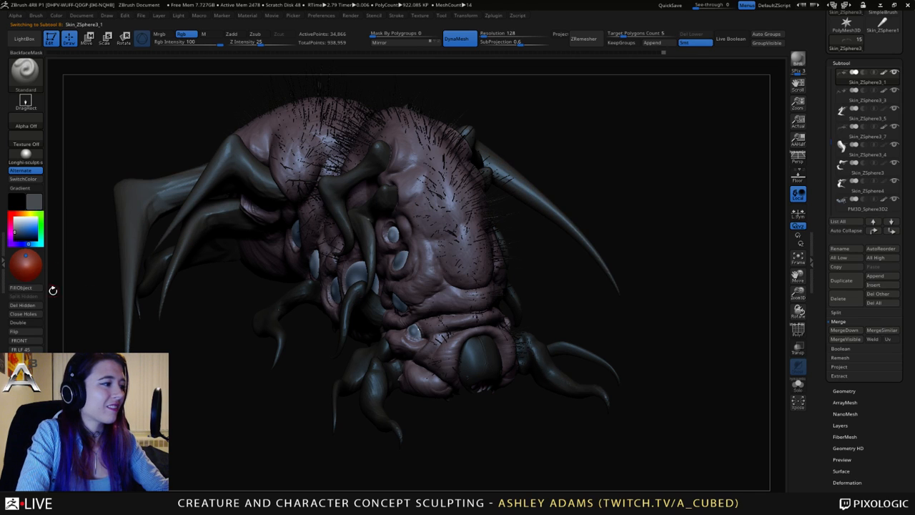
alt+click(145, 276)
click(27, 289)
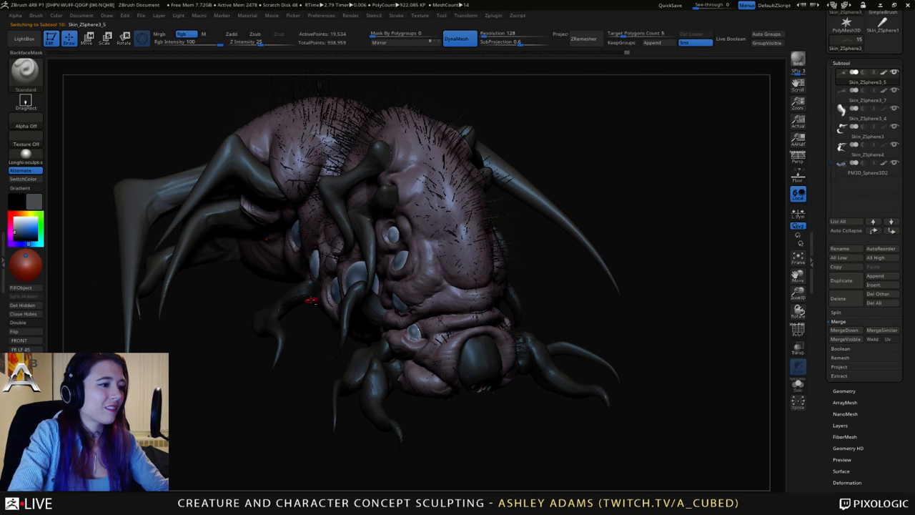
click(27, 289)
Fill the remaining limb subtools, Skin_ZSphere2, Skin_ZSphere4 and Skin_ZSphere3, with the dark blue-grey.
alt+click(198, 317)
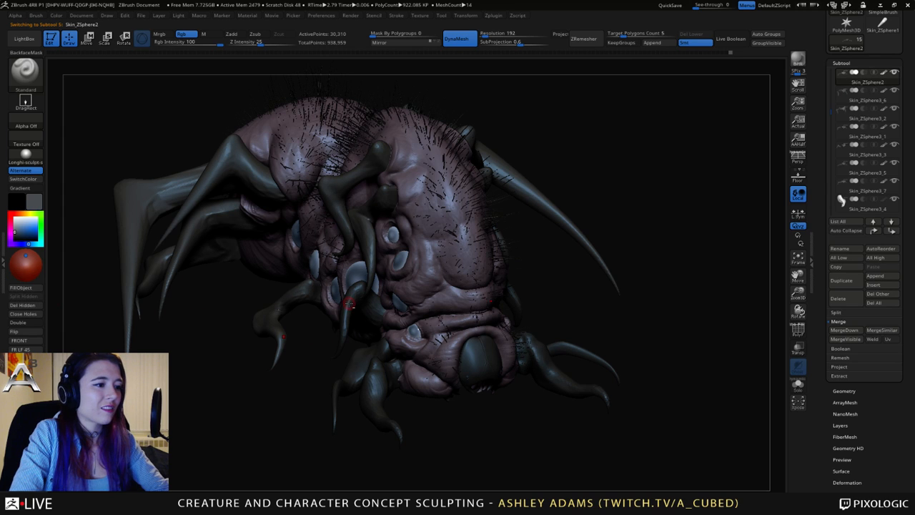
click(42, 287)
alt+click(134, 317)
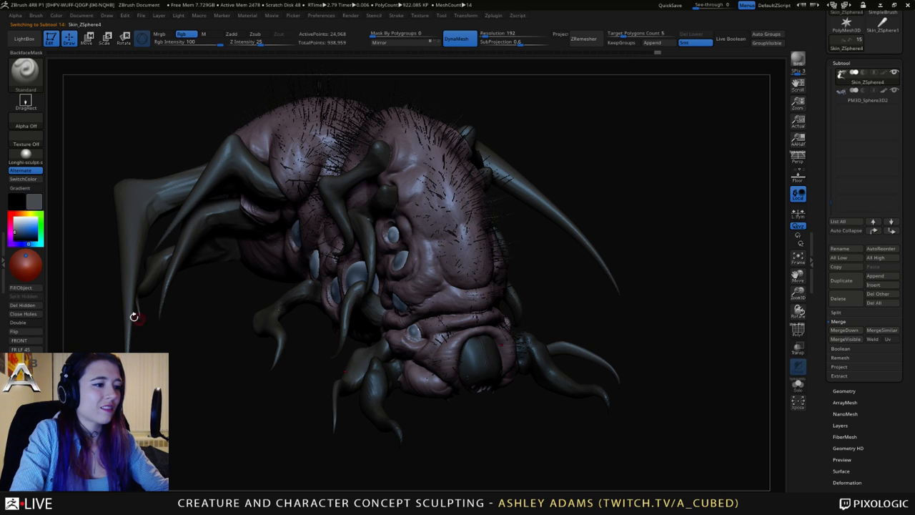
click(27, 289)
alt+click(334, 341)
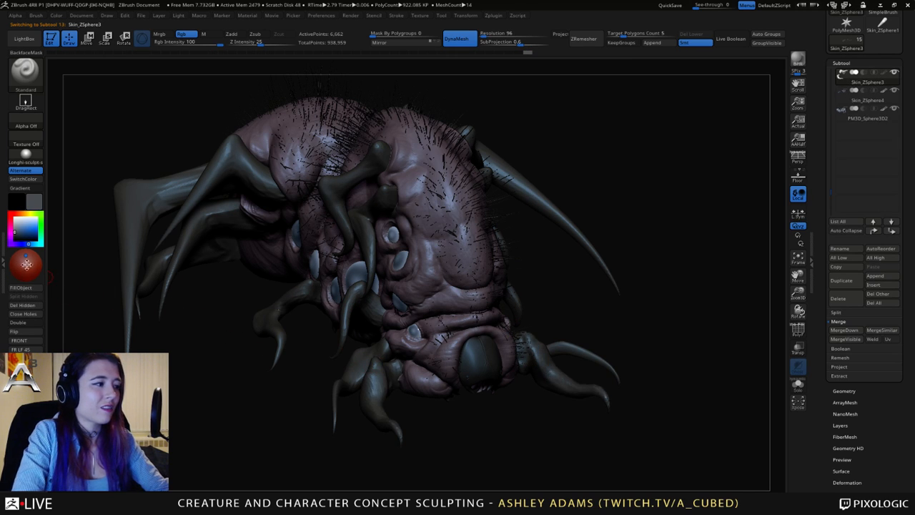
click(27, 291)
mouse_move(305, 262)
right_down()
mouse_move(507, 166)
mouse_move(500, 197)
right_up()
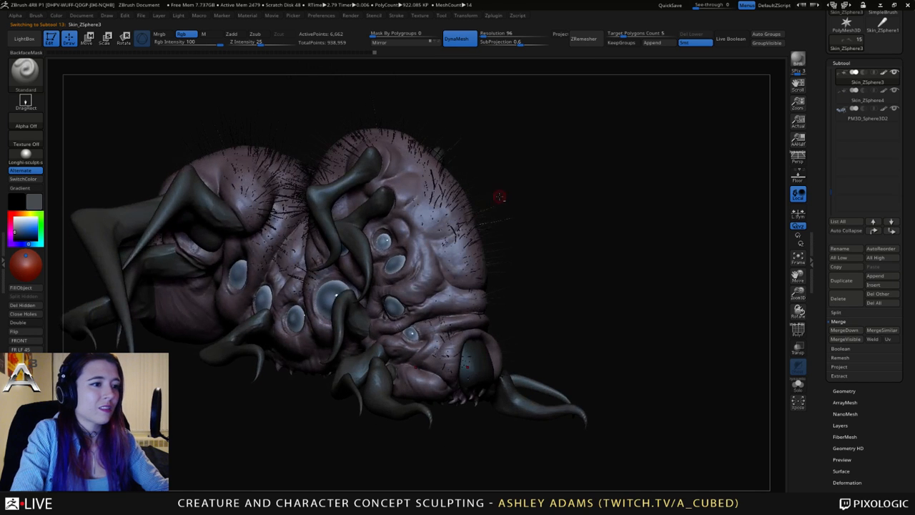
Make the fibre hair subtool active and turn on double-sided display for it.
alt+click(484, 199)
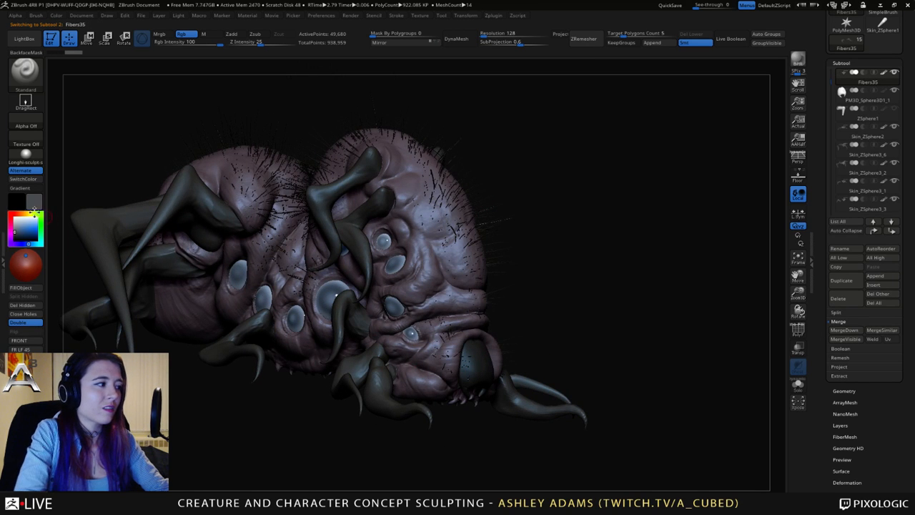
click(26, 323)
right_drag(172, 187, 235, 173)
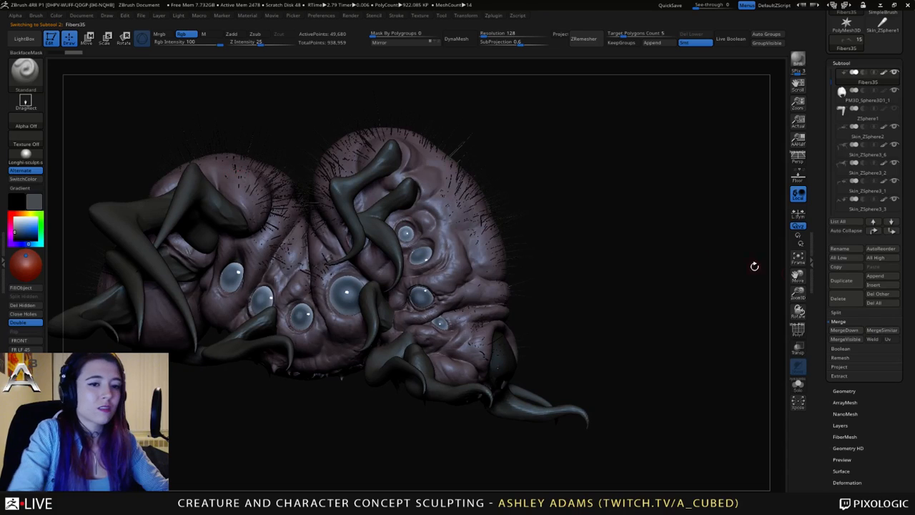
scroll(828, 386, down, 3)
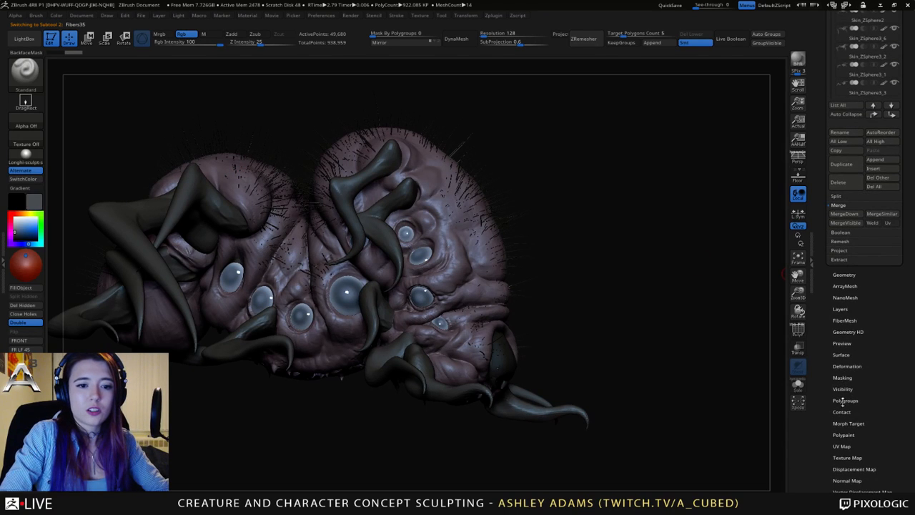
click(845, 458)
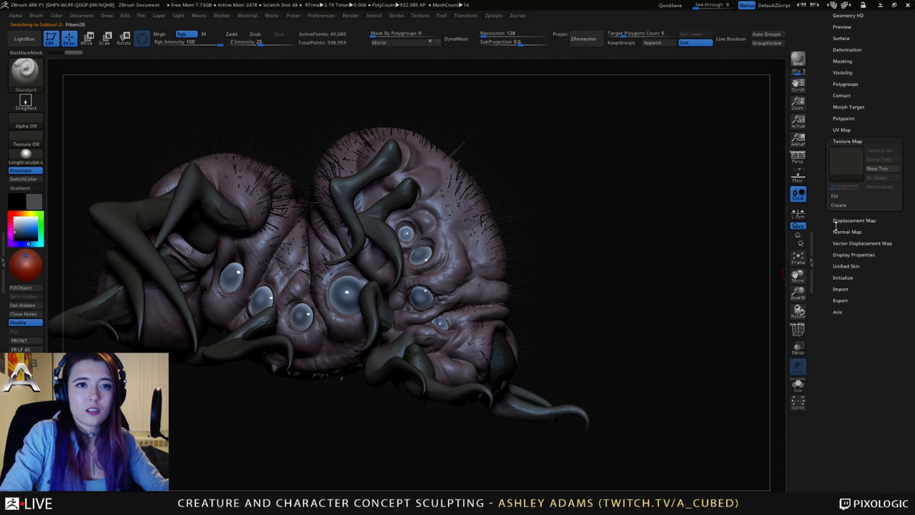
click(846, 141)
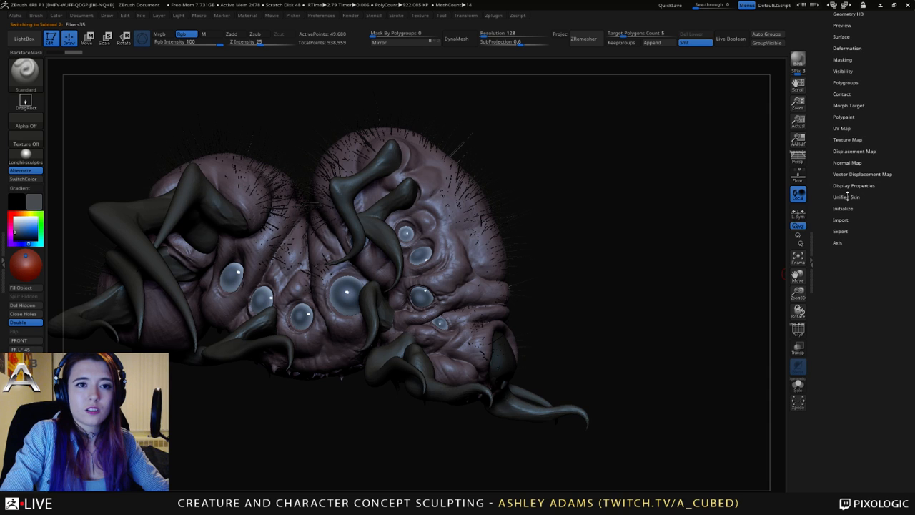
right_click(427, 137)
drag(430, 137, 465, 136)
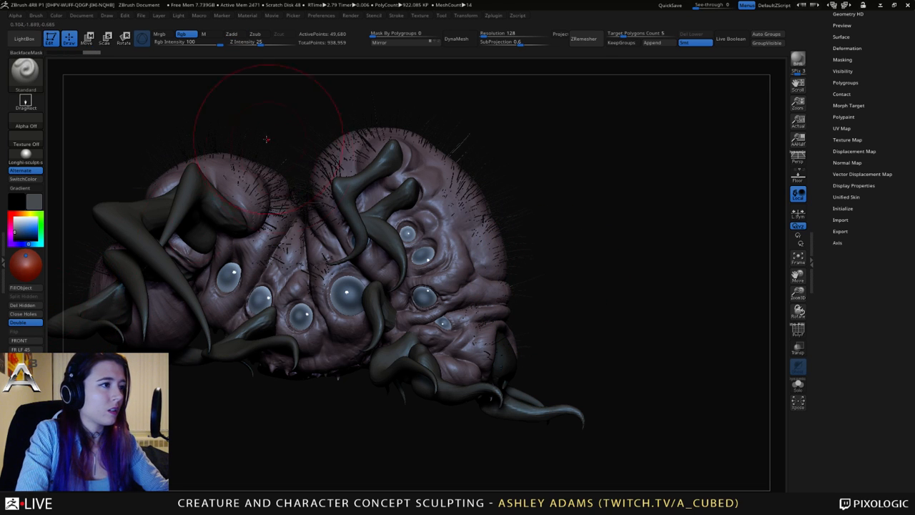
drag(336, 111, 288, 155)
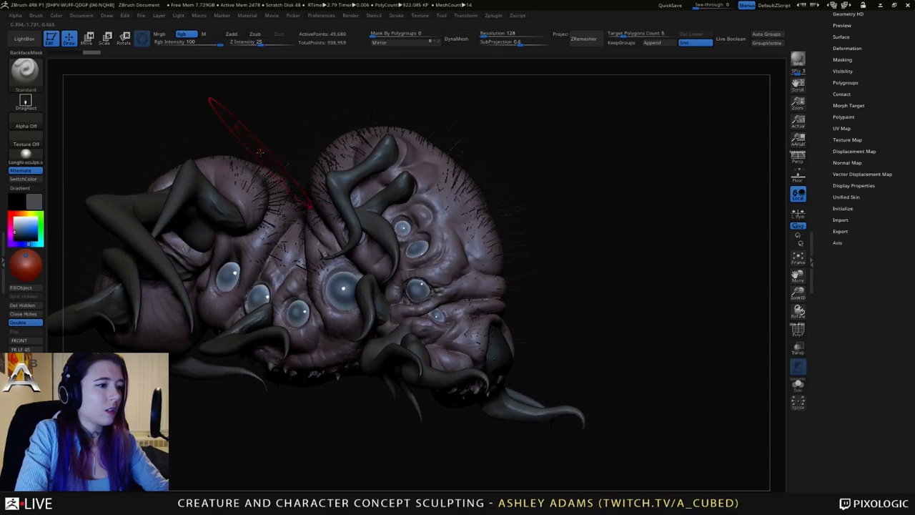
Fill the face plate subtool PM3D_Sphere3D1_1 with a blue-grey matching the eyes and sample a paler shade of it.
alt+drag(484, 336, 431, 279)
alt+click(442, 293)
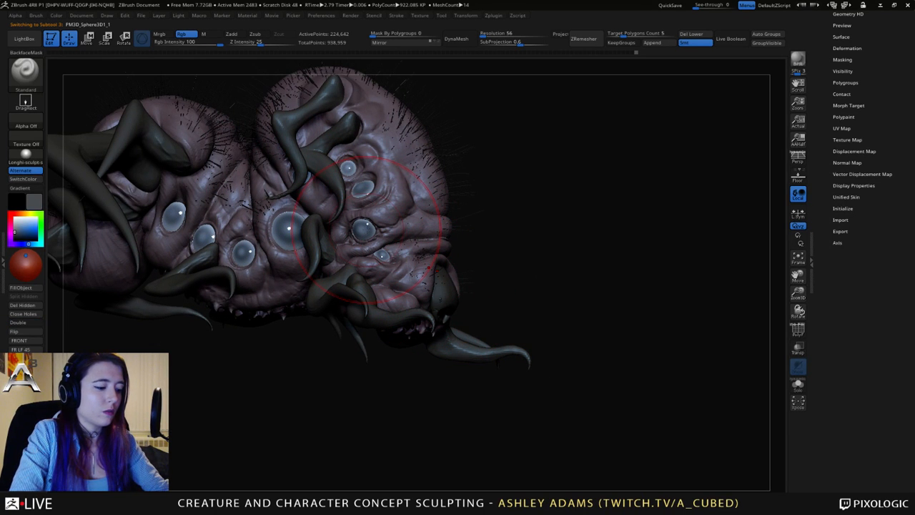
key(c)
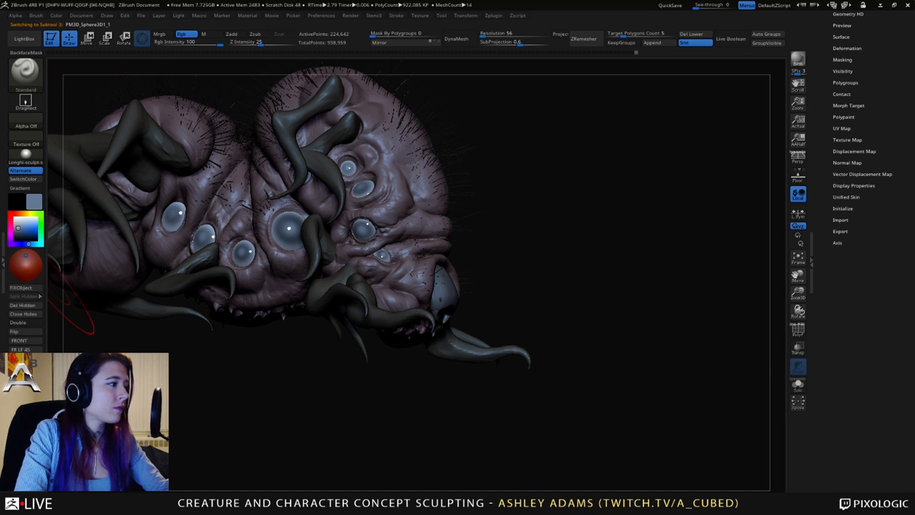
mouse_move(47, 284)
mouse_down()
mouse_move(331, 218)
mouse_move(281, 222)
mouse_move(293, 279)
mouse_move(482, 301)
mouse_move(420, 257)
mouse_move(300, 247)
mouse_move(357, 301)
mouse_move(435, 246)
mouse_move(520, 237)
mouse_move(507, 310)
mouse_move(406, 275)
mouse_up()
key(space)
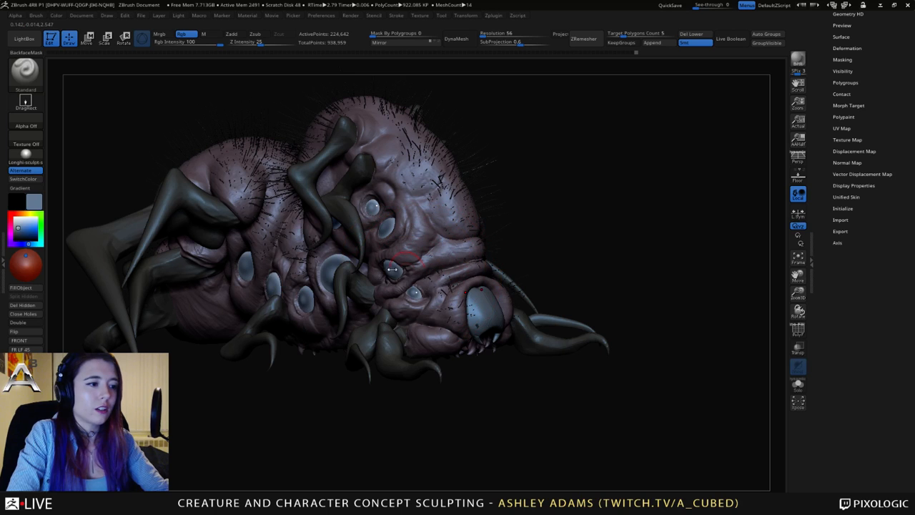
key(c)
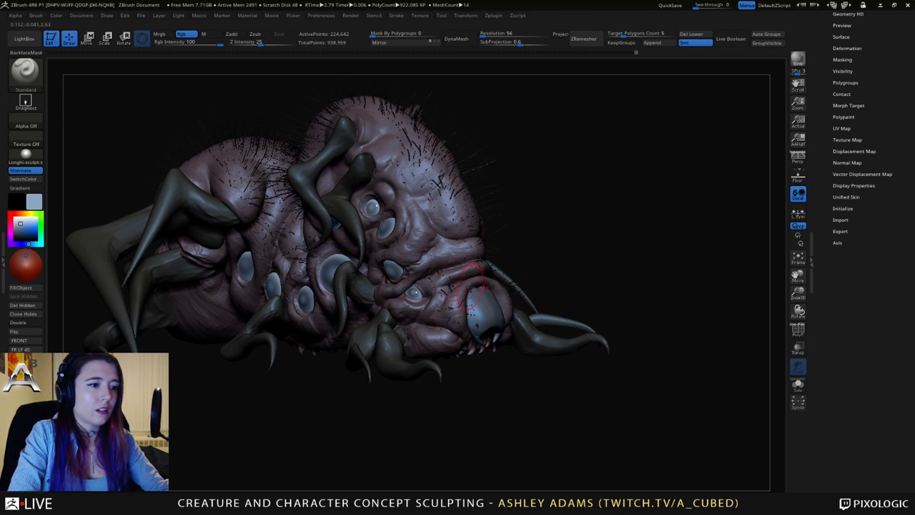
Examine the face plate and overall colouring from the front and side of the creature.
right_drag(478, 286, 371, 286)
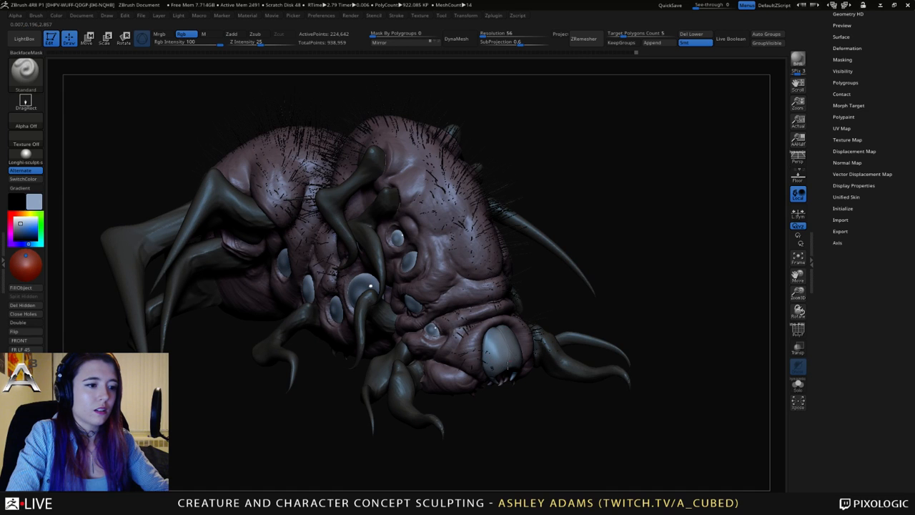
alt+right_drag(371, 286, 351, 261)
right_drag(350, 261, 279, 233)
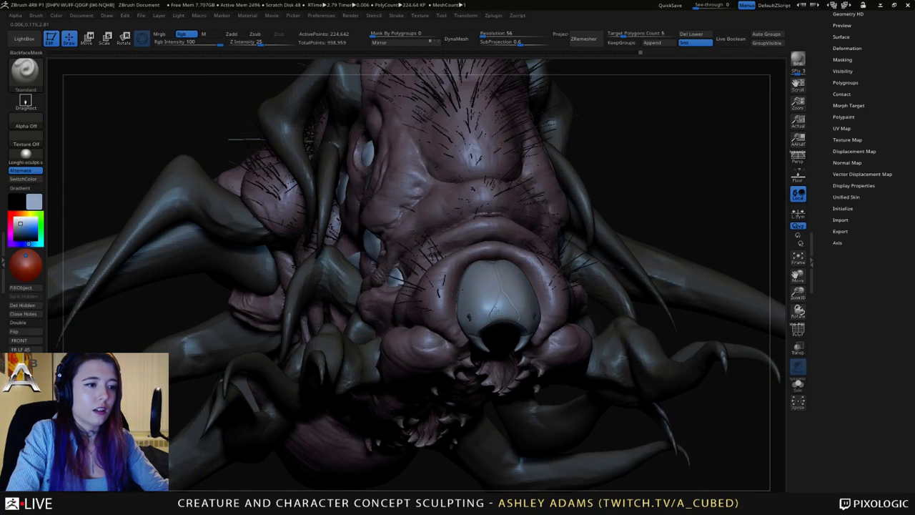
right_drag(515, 315, 539, 257)
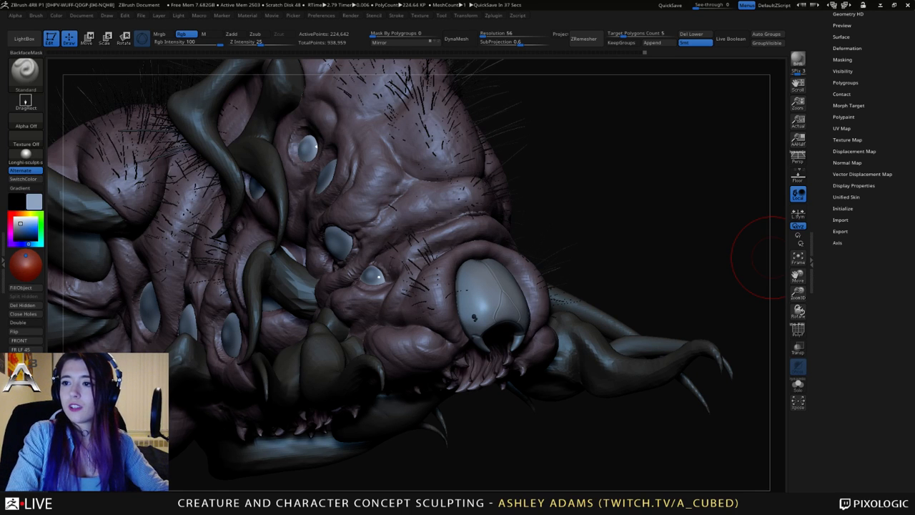
right_drag(558, 249, 533, 214)
right_drag(400, 229, 488, 238)
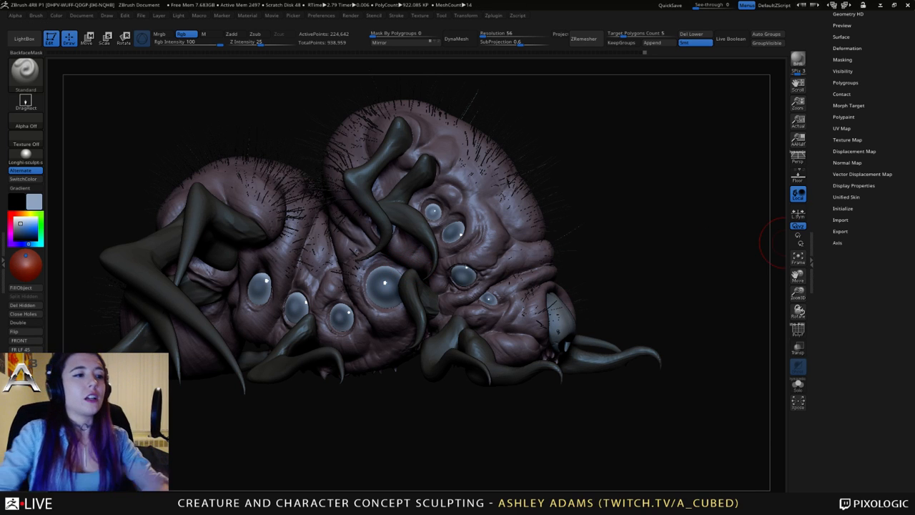
mouse_move(730, 250)
mouse_down()
mouse_move(594, 286)
mouse_move(586, 236)
mouse_move(556, 246)
mouse_move(608, 166)
mouse_up()
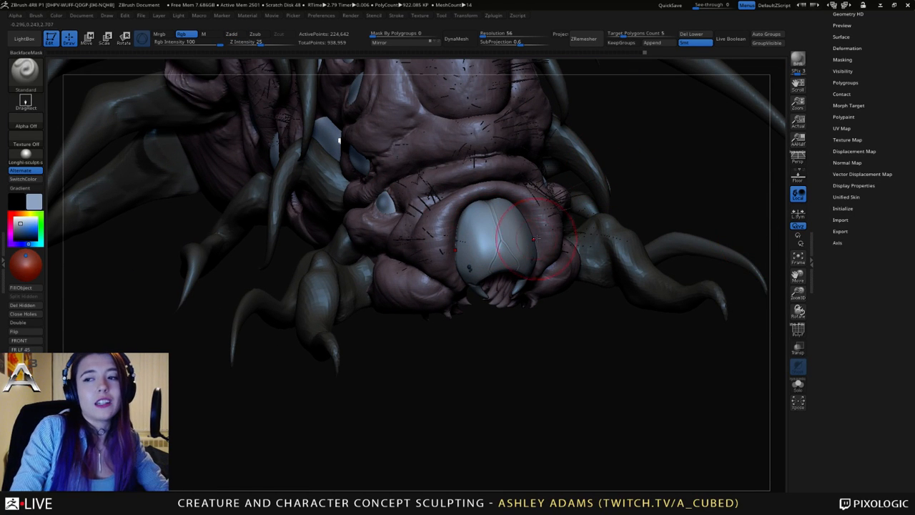
mouse_move(505, 230)
right_down()
mouse_move(563, 279)
mouse_move(547, 279)
right_up()
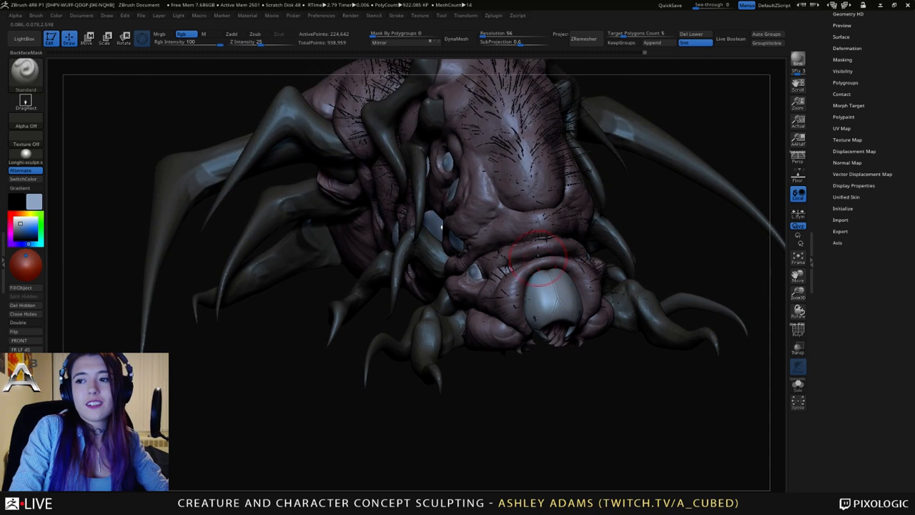
Make the body subtool active, sample its purple-grey, lighten the colour and brush highlights over the upper body and brow folds.
alt+click(472, 194)
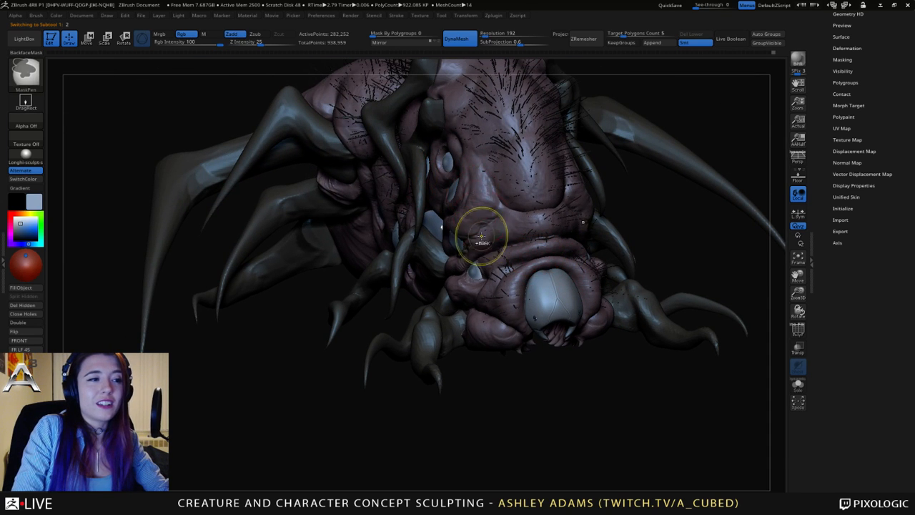
ctrl+right_drag(482, 238, 362, 183)
right_click(433, 228)
key(c)
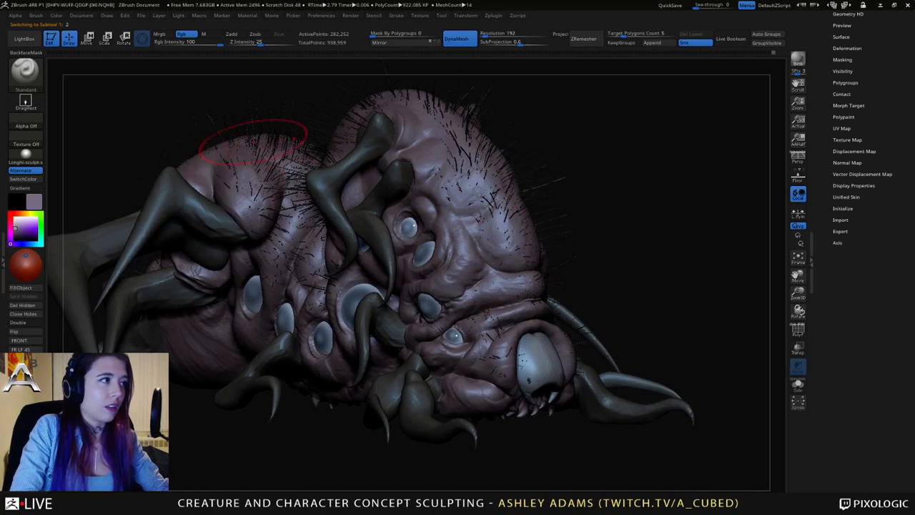
click(17, 223)
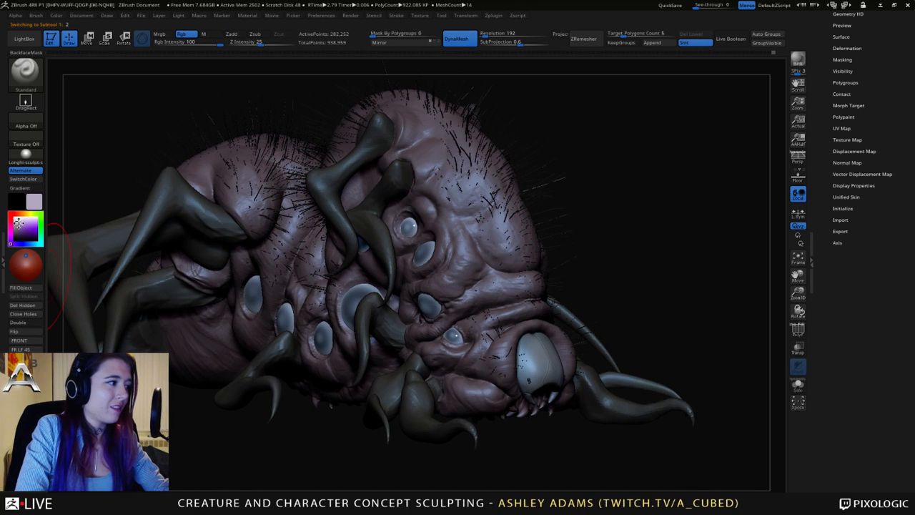
mouse_move(501, 208)
mouse_down()
mouse_move(515, 236)
mouse_move(511, 279)
mouse_move(478, 270)
mouse_up()
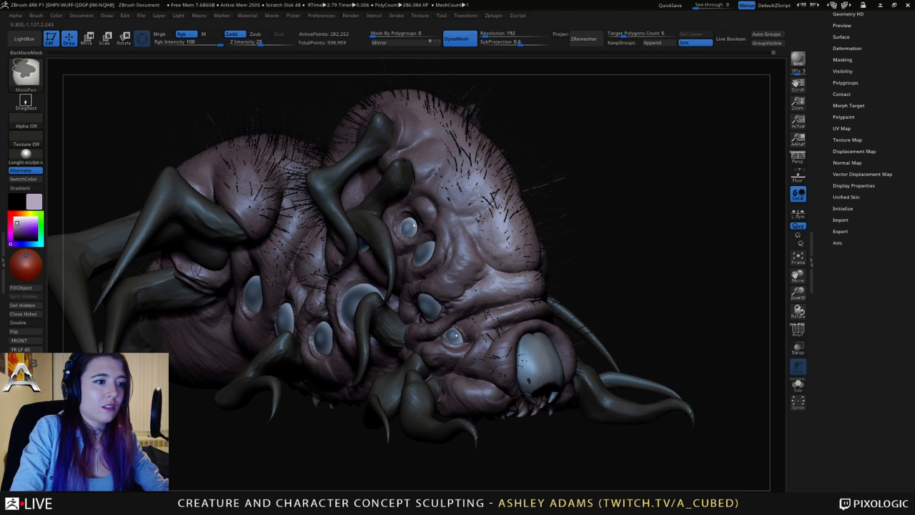
Choose a very dark purple and shade the skin beneath the large side eye and around the midsection mouth.
ctrl+right_drag(432, 113, 434, 82)
mouse_move(434, 82)
right_down()
mouse_move(448, 143)
mouse_move(393, 126)
mouse_move(379, 164)
mouse_move(395, 192)
right_up()
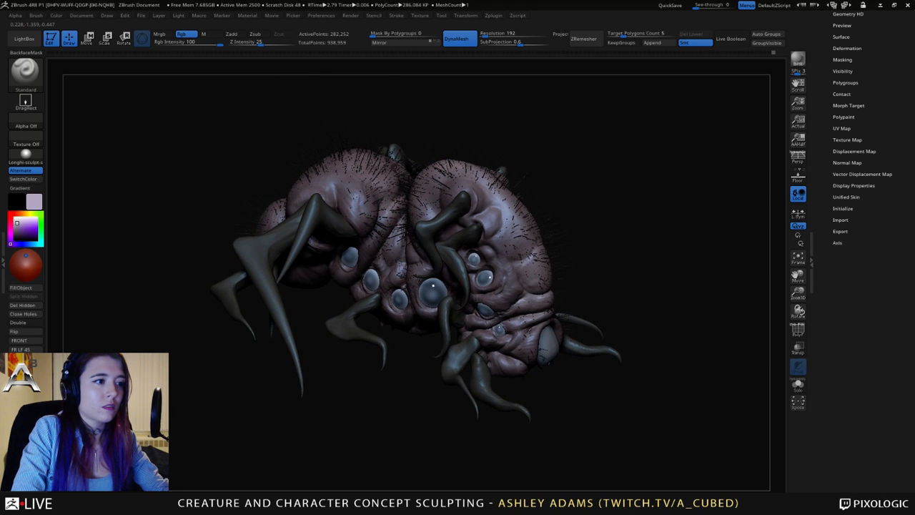
mouse_move(326, 150)
right_down()
mouse_move(346, 157)
mouse_move(348, 182)
right_up()
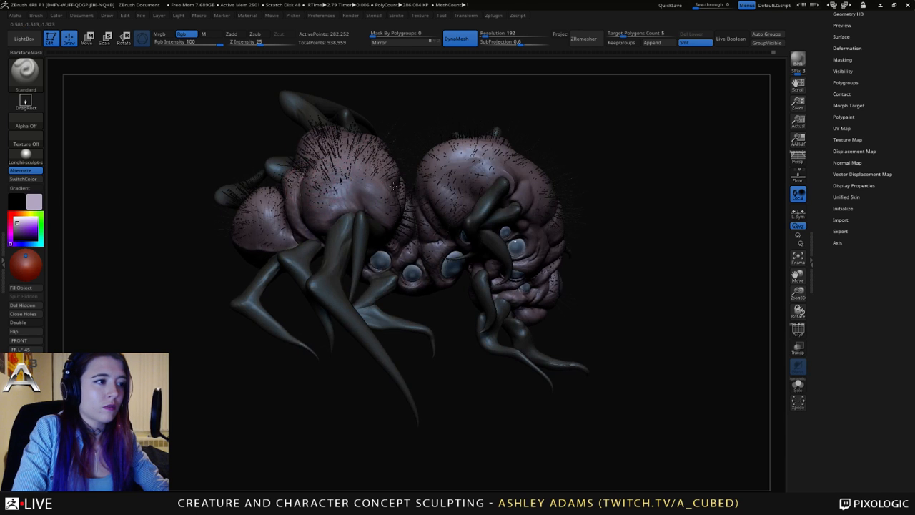
right_drag(269, 232, 363, 196)
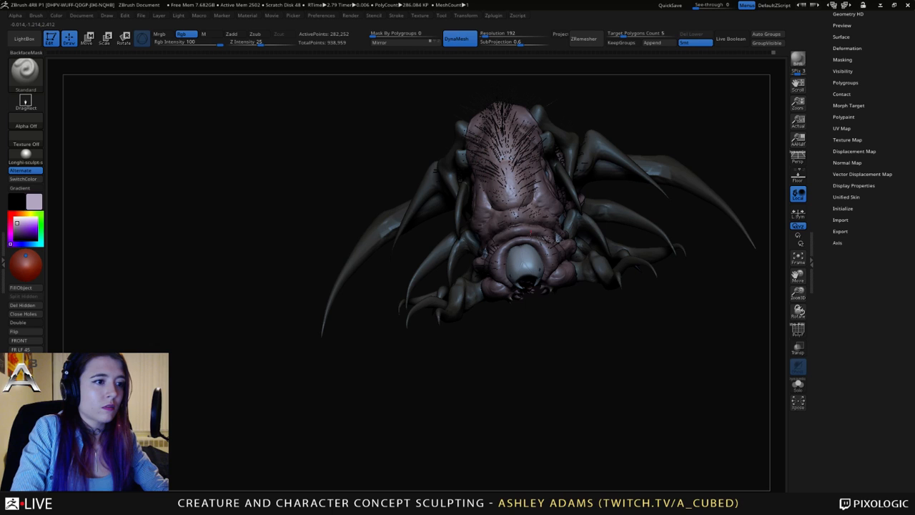
mouse_move(530, 247)
right_down()
mouse_move(464, 154)
mouse_move(369, 146)
right_up()
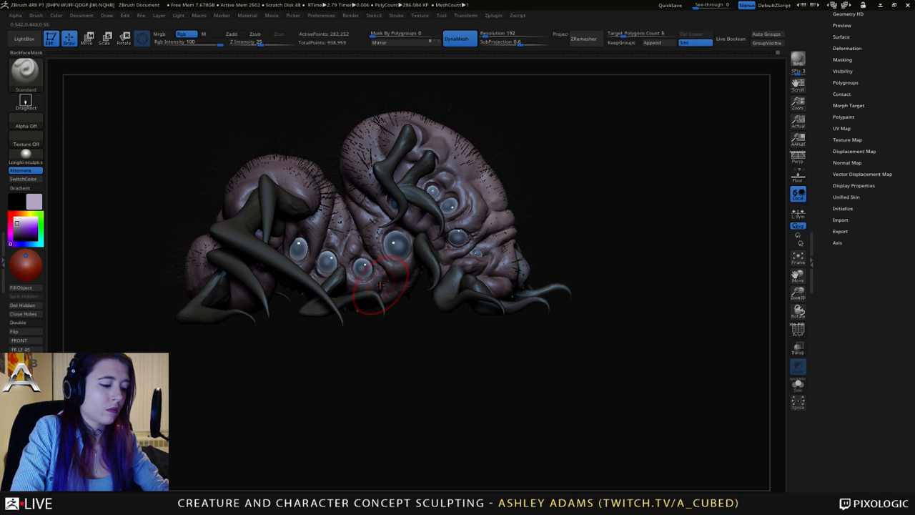
drag(20, 229, 254, 245)
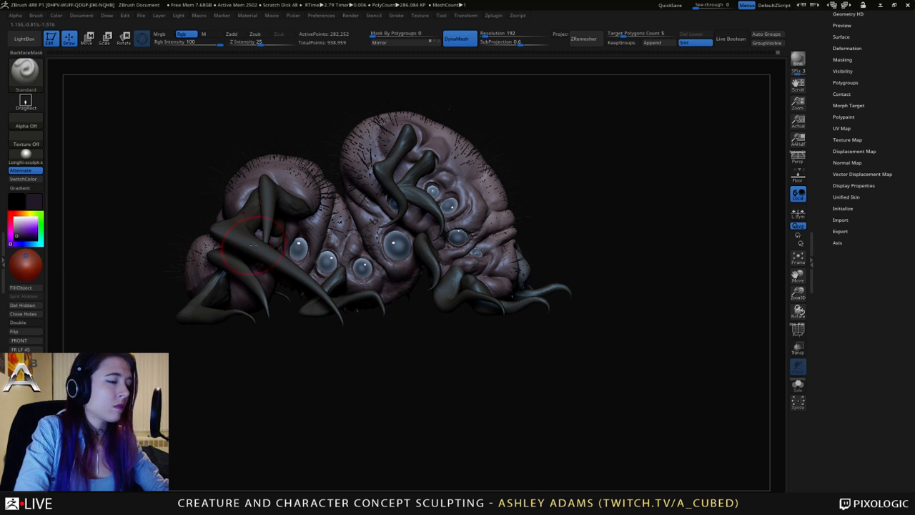
right_drag(254, 246, 393, 281)
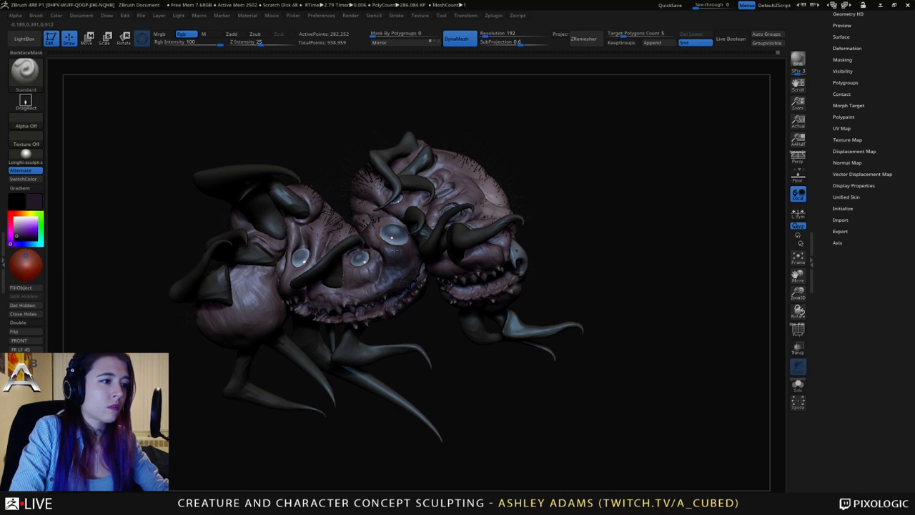
mouse_move(394, 249)
mouse_down()
mouse_move(372, 282)
mouse_move(300, 312)
mouse_up()
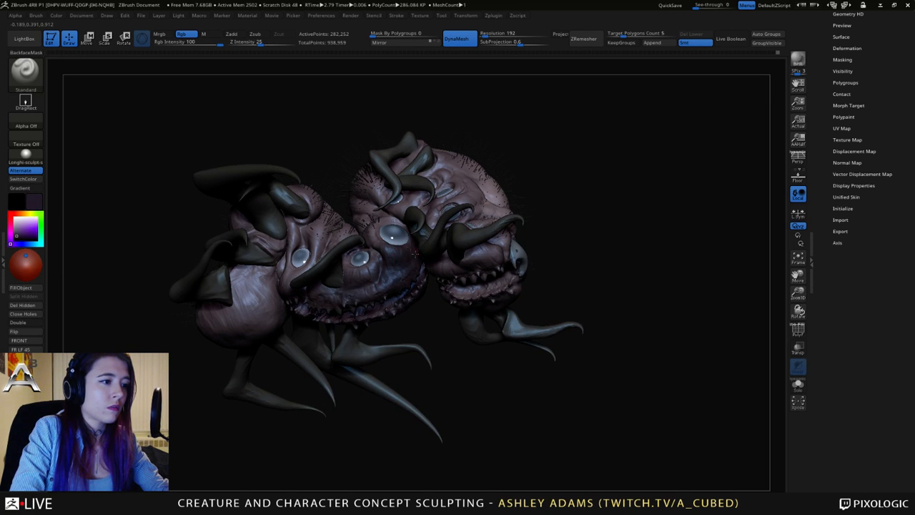
Paint very dark purple shading over the lips and surrounding skin of the midsection and front mouths.
right_drag(415, 252, 404, 293)
click(391, 232)
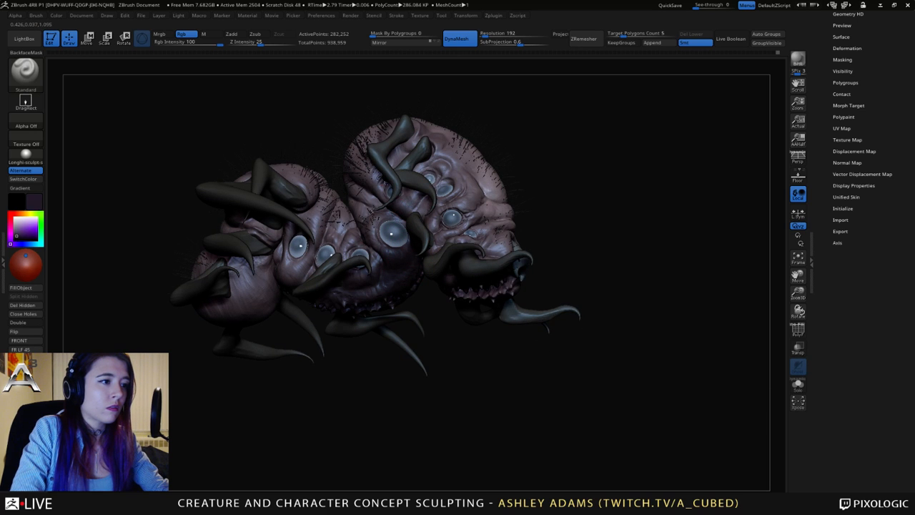
mouse_move(391, 232)
right_down()
mouse_move(457, 235)
mouse_move(358, 286)
right_up()
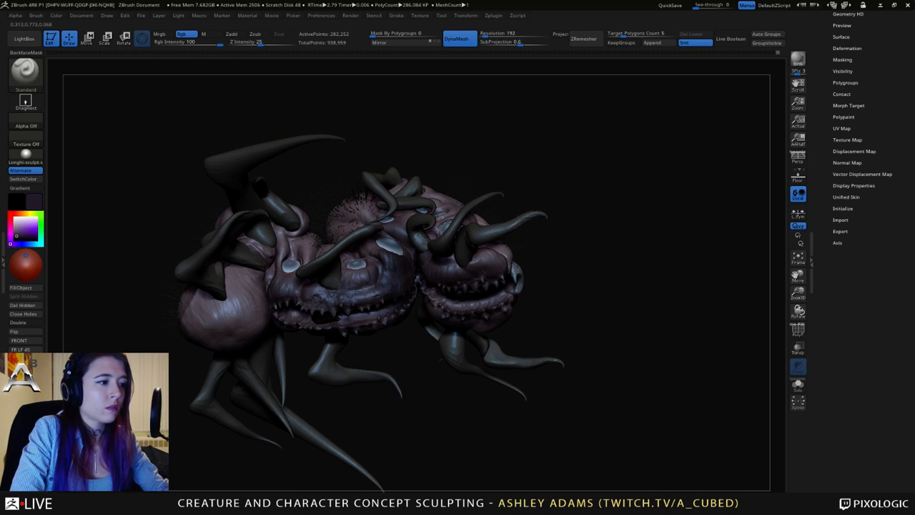
mouse_move(426, 293)
mouse_down()
mouse_move(486, 304)
mouse_move(513, 290)
mouse_move(408, 293)
mouse_move(342, 322)
mouse_move(300, 278)
mouse_up()
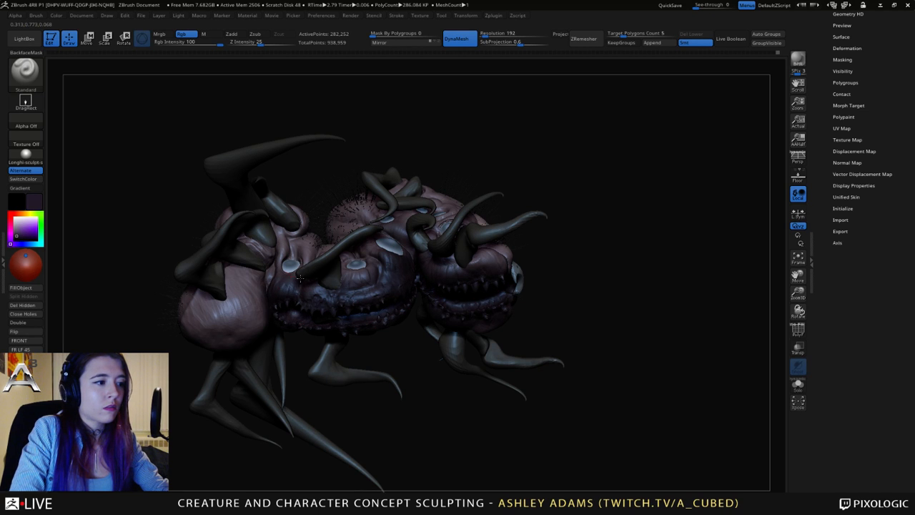
right_drag(385, 287, 322, 212)
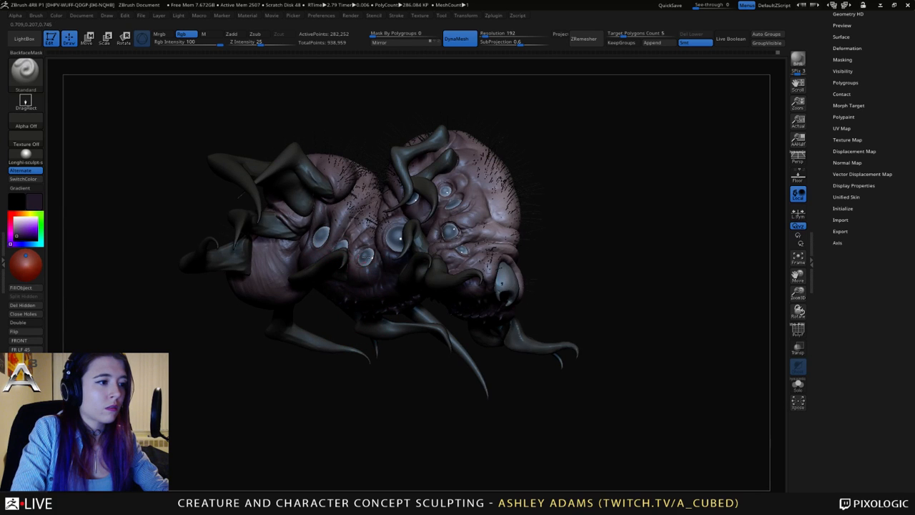
right_drag(355, 256, 415, 262)
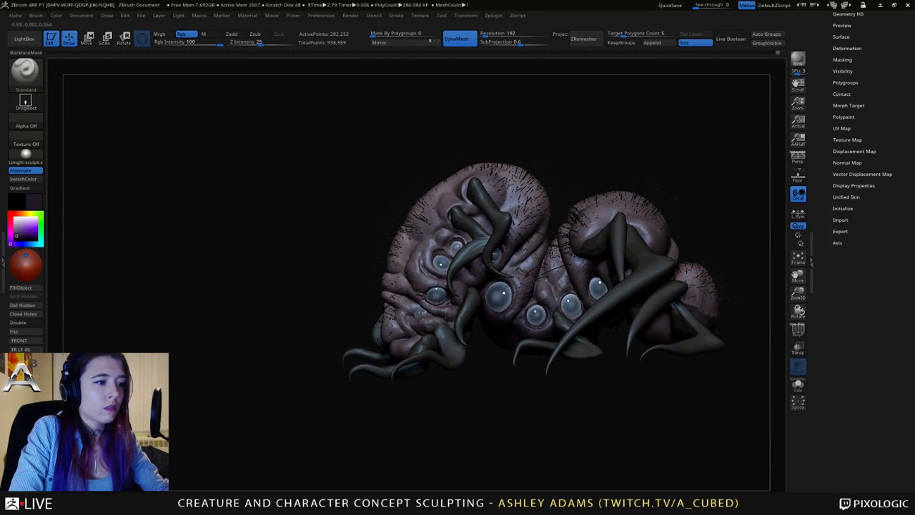
Shade the underside of the rounded rear body segment with the same very dark purple.
alt+right_drag(489, 329, 560, 312)
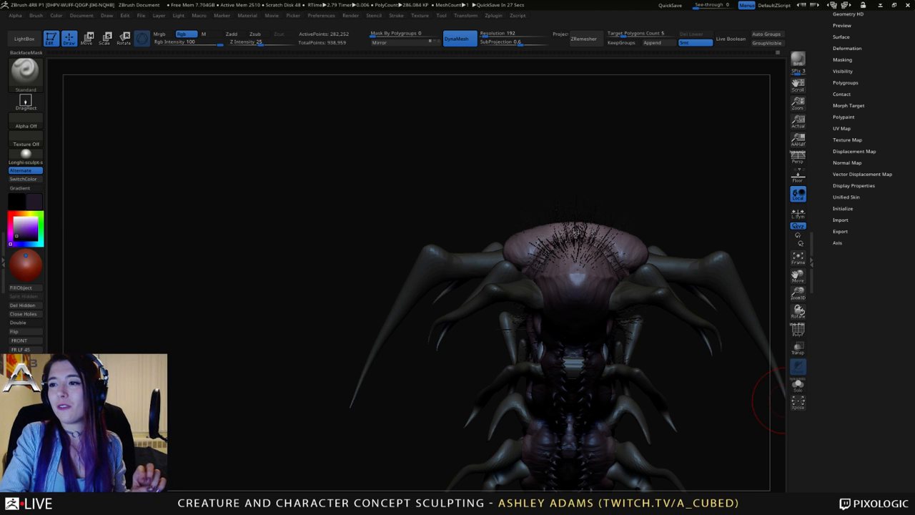
mouse_move(692, 306)
mouse_down()
mouse_move(493, 274)
mouse_move(517, 269)
mouse_move(547, 225)
mouse_up()
key(space)
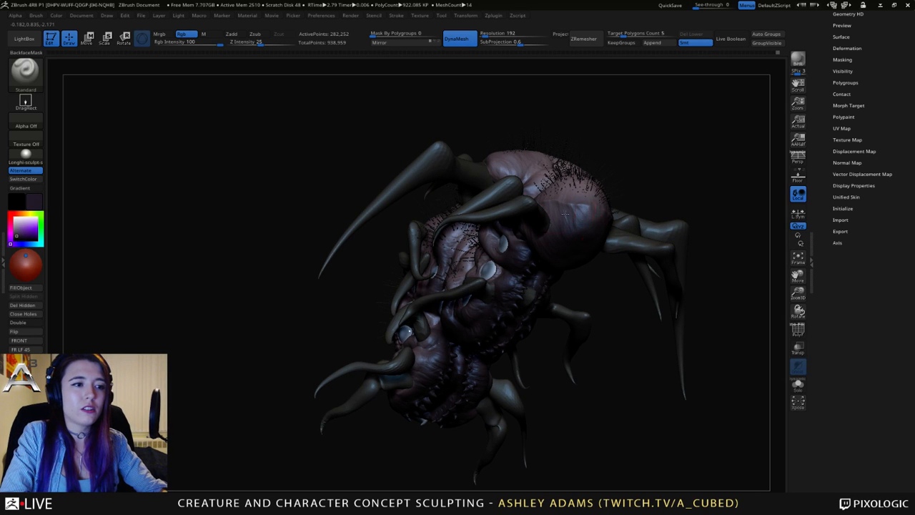
mouse_move(565, 207)
mouse_down()
mouse_move(527, 232)
mouse_move(540, 290)
mouse_up()
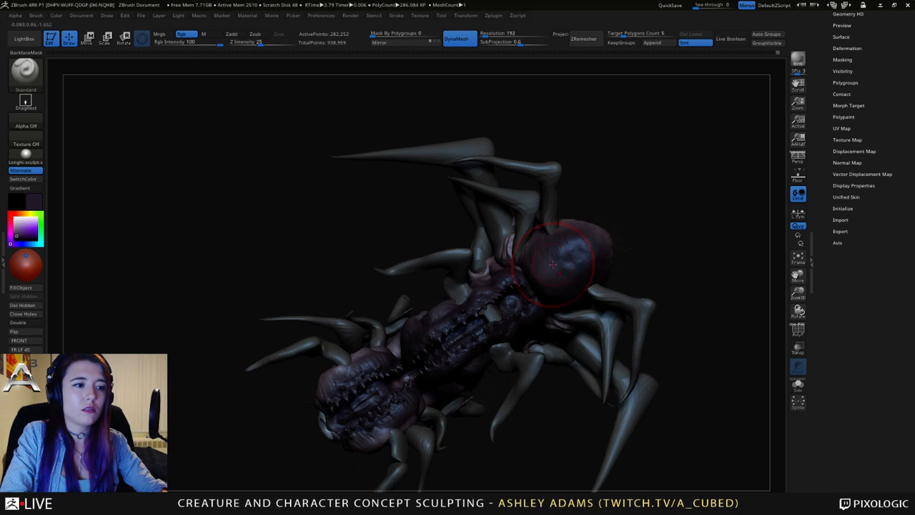
right_drag(571, 292, 570, 301)
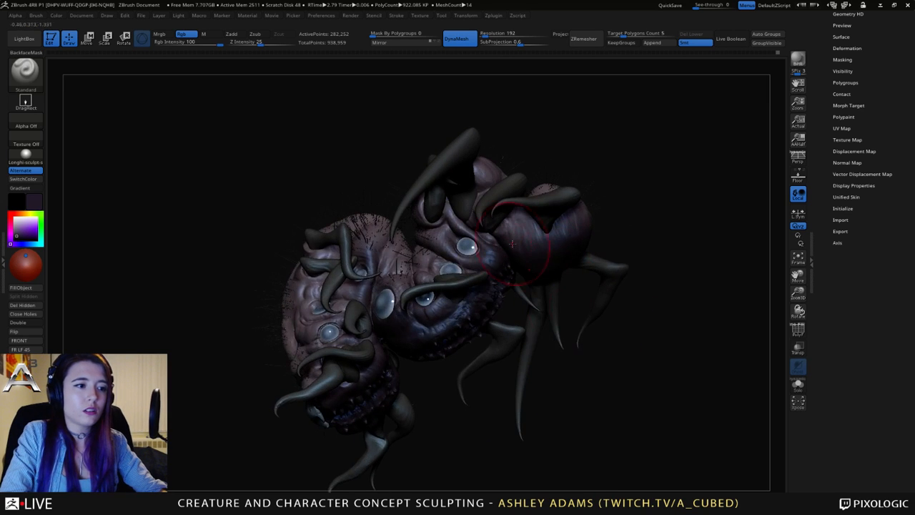
mouse_move(509, 288)
right_down()
mouse_move(527, 305)
mouse_move(490, 322)
mouse_move(486, 310)
right_up()
Make the midsection leg subtool Skin_ZSphere2 active and adjust it with the SnakeHook brush, colour painting turned off.
alt+click(502, 306)
key(b)
key(s)
key(h)
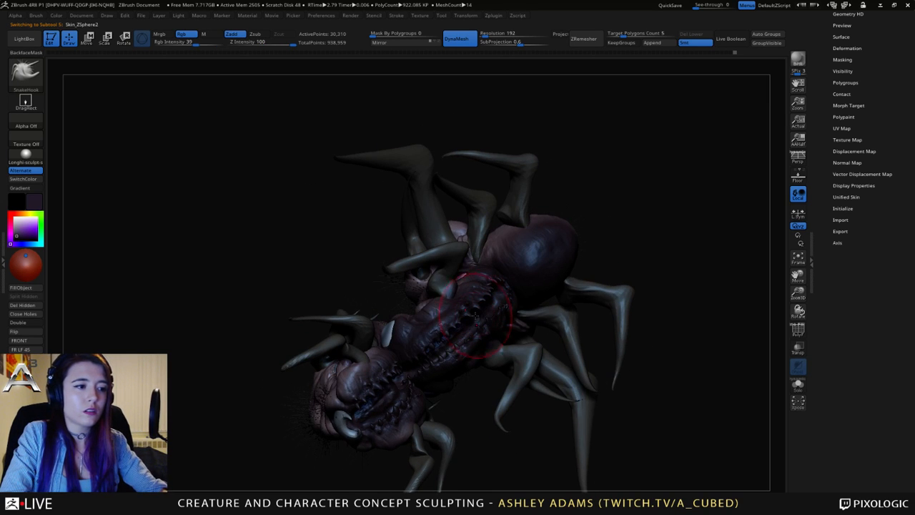
click(182, 33)
key(space)
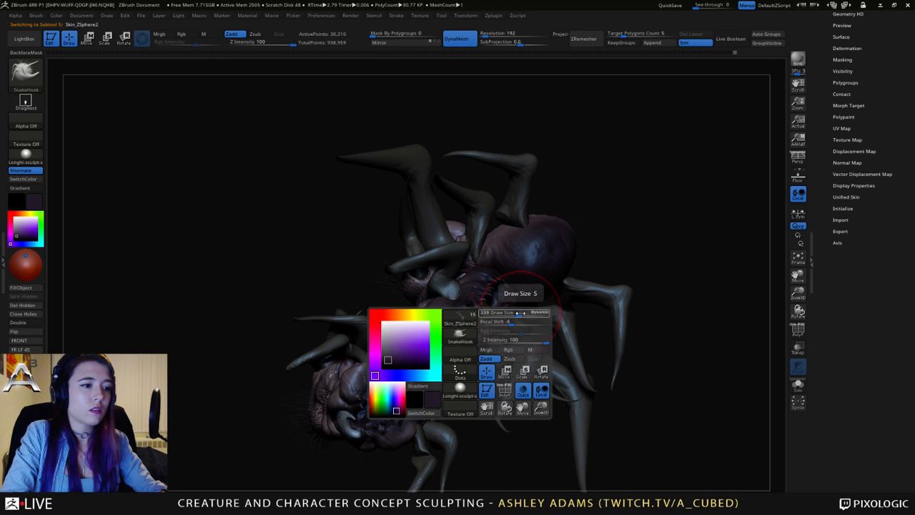
mouse_move(520, 312)
right_down()
mouse_move(475, 316)
mouse_move(502, 386)
mouse_move(520, 295)
mouse_move(523, 315)
mouse_move(482, 332)
mouse_move(486, 308)
mouse_move(501, 316)
right_up()
With the Standard brush, paint very dark purple on the bases of the front limbs beneath the head, including subtools Skin_ZSphere4 and Skin_ZSphere3.
alt+click(525, 315)
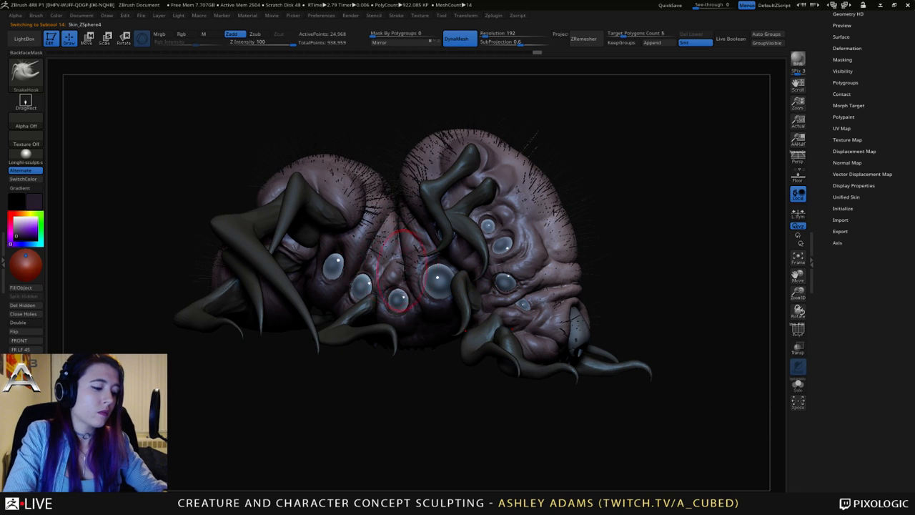
key(b)
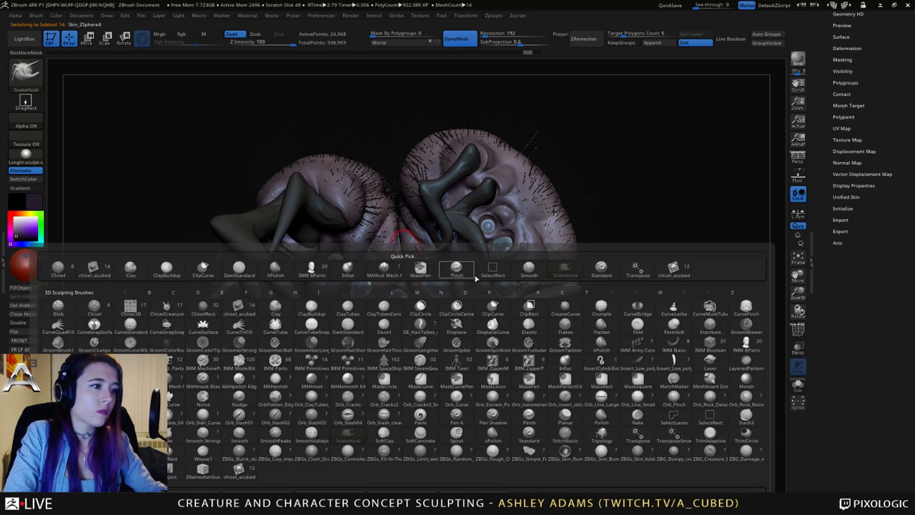
click(601, 269)
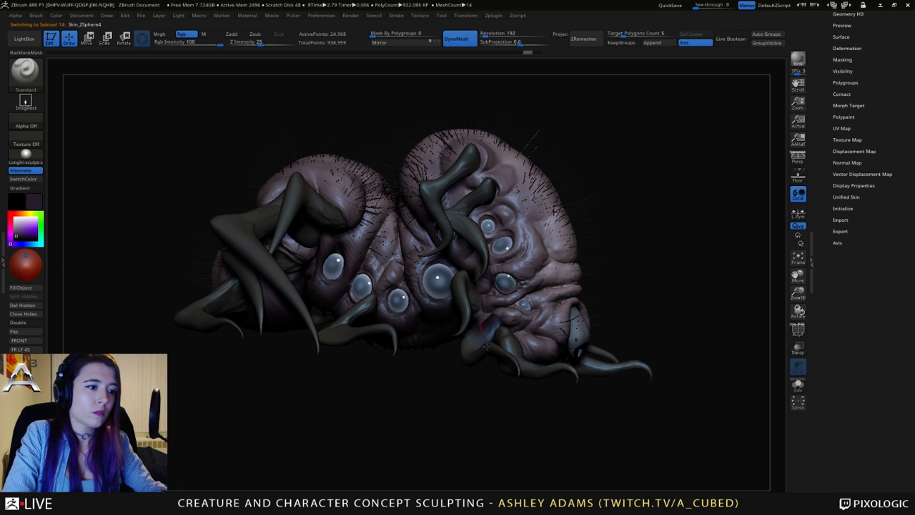
right_drag(486, 347, 478, 321)
alt+click(515, 343)
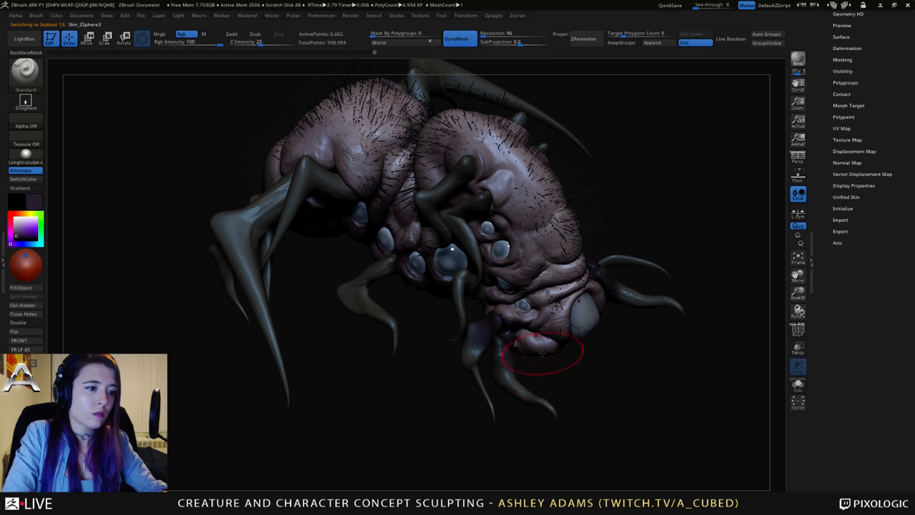
alt+click(472, 288)
right_drag(472, 287, 470, 263)
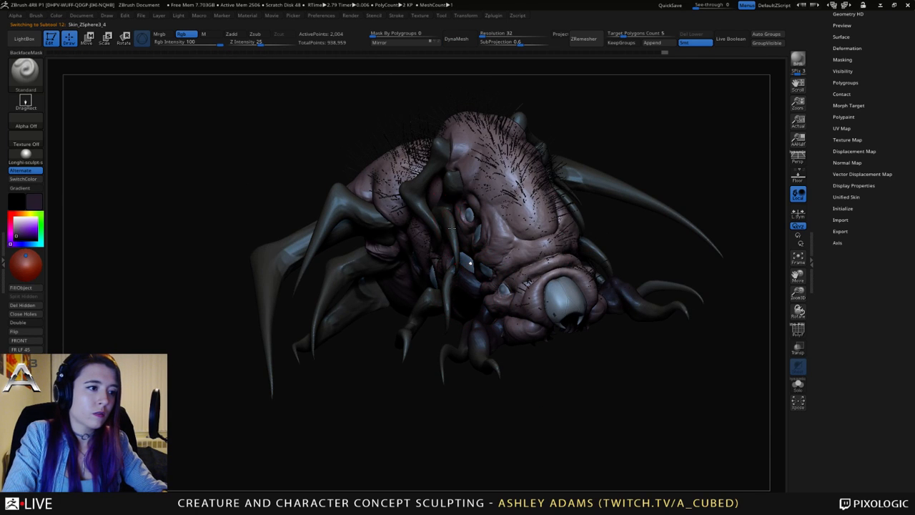
Darken the bases of the two upper limbs beside the head eyes, subtools Skin_ZSphere3_6 and Skin_ZSphere3_2, with very dark purple.
alt+click(455, 187)
key(ctrl+shift+z)
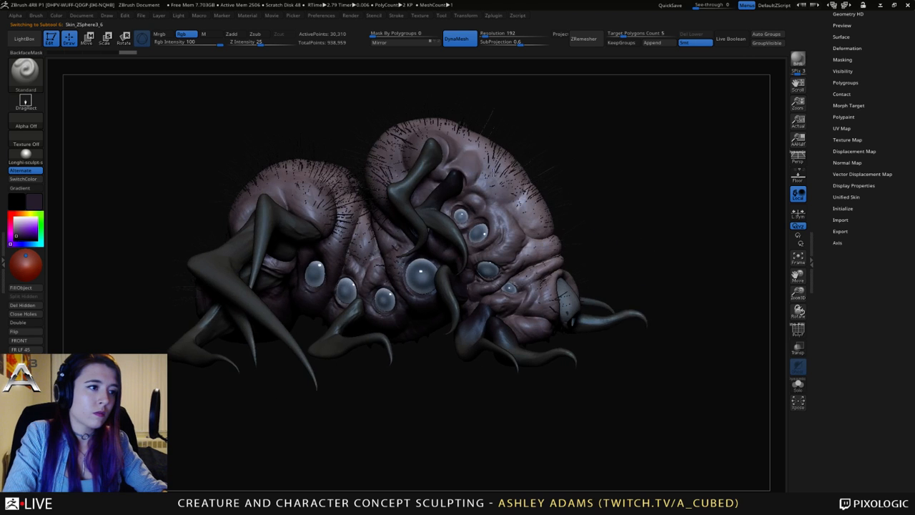
key(ctrl+shift+z)
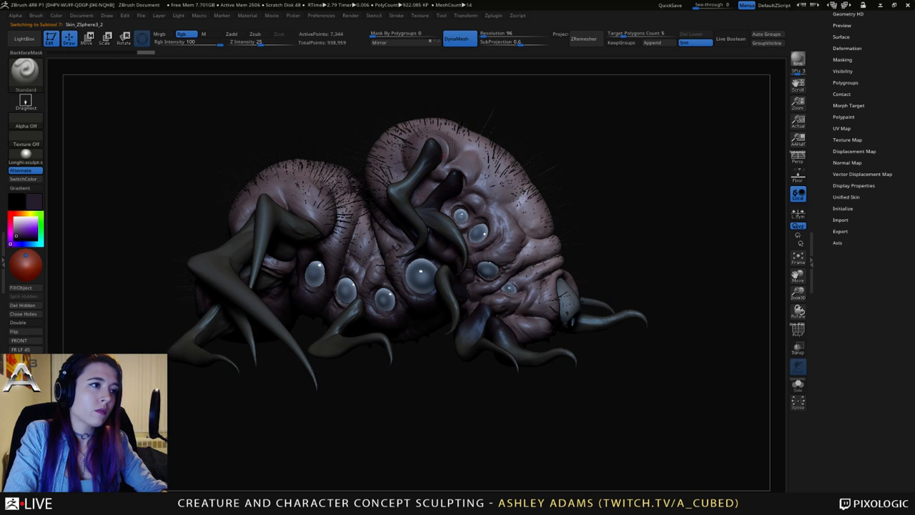
alt+right_drag(296, 221, 358, 253)
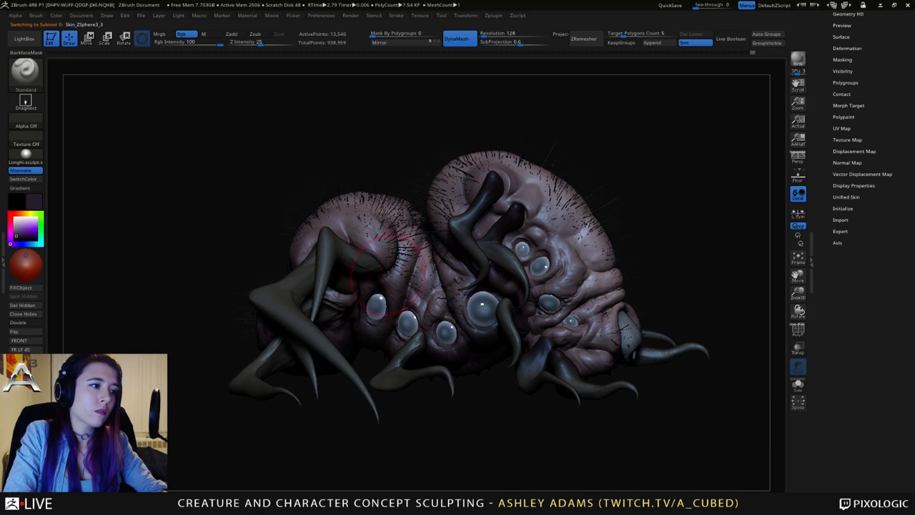
Darken the bases of the rear legs and the midsection leg, including subtools Skin_ZSphere3_3, Skin_ZSphere3_7, Skin_ZSphere3_5 and Skin_ZSphere2.
key(ctrl+z)
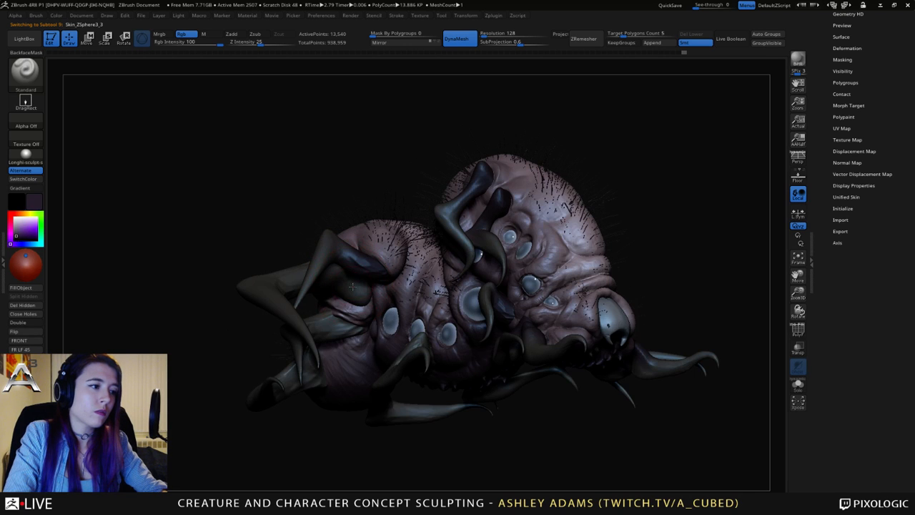
alt+click(337, 288)
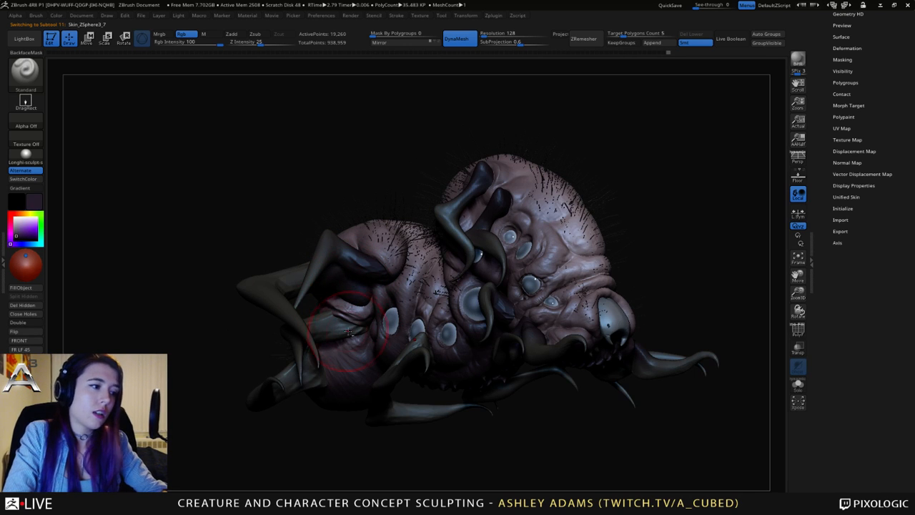
alt+click(329, 370)
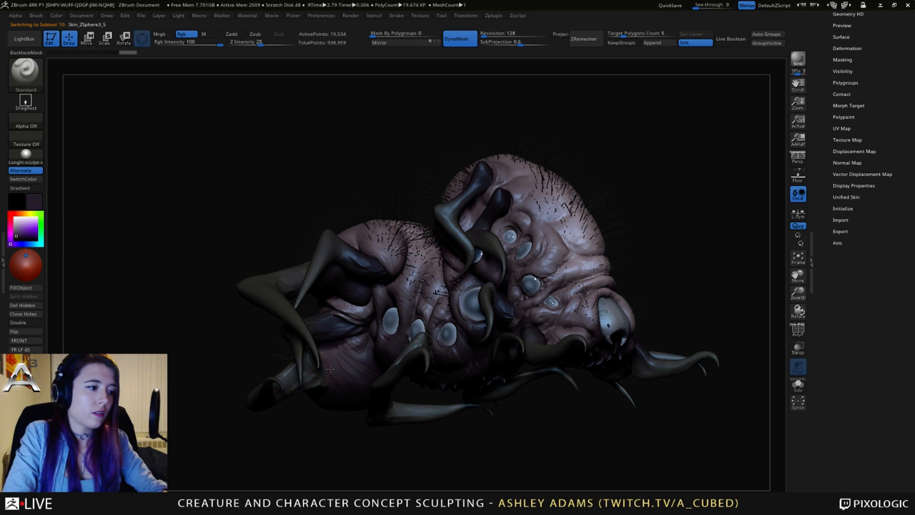
alt+click(386, 355)
drag(506, 390, 619, 451)
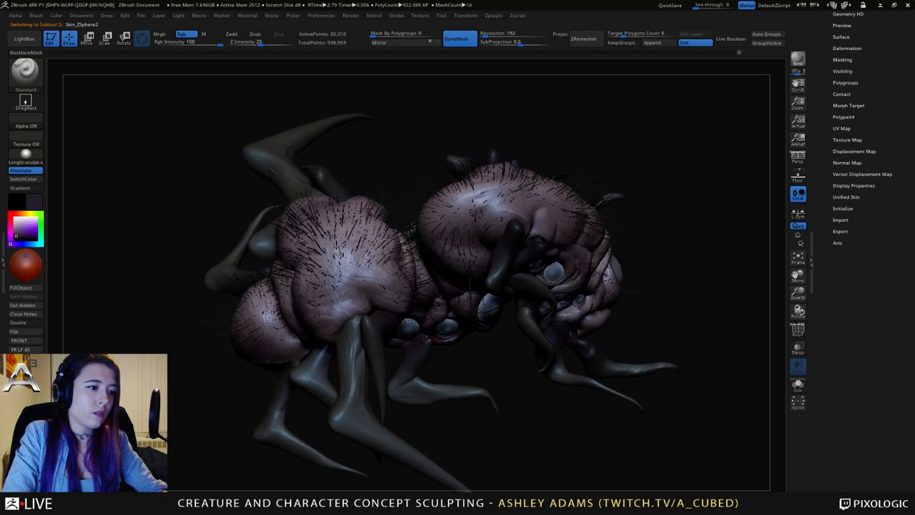
mouse_move(391, 386)
mouse_down()
mouse_move(372, 322)
mouse_move(386, 265)
mouse_move(501, 236)
mouse_move(464, 279)
mouse_up()
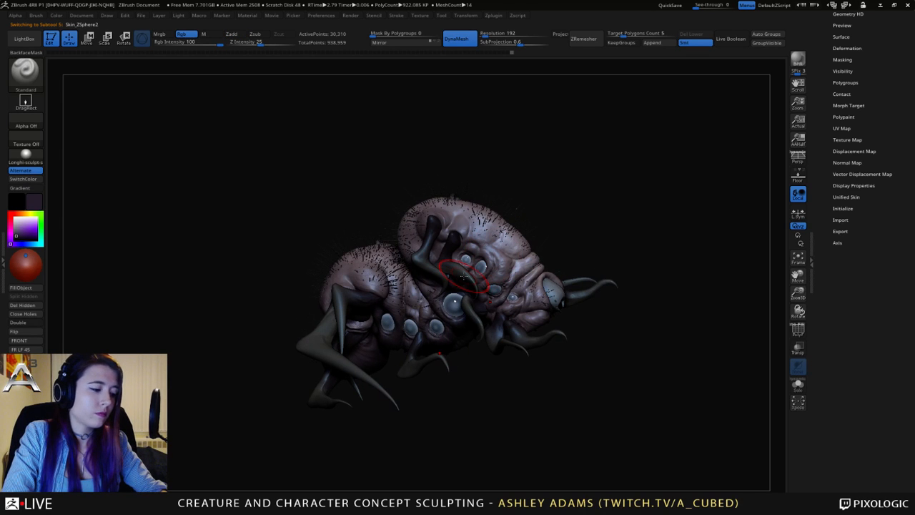
Sample a pale blue-grey and brush it onto the ends of the limbs near the head, including subtool Skin_ZSphere3_6.
key(c)
click(18, 225)
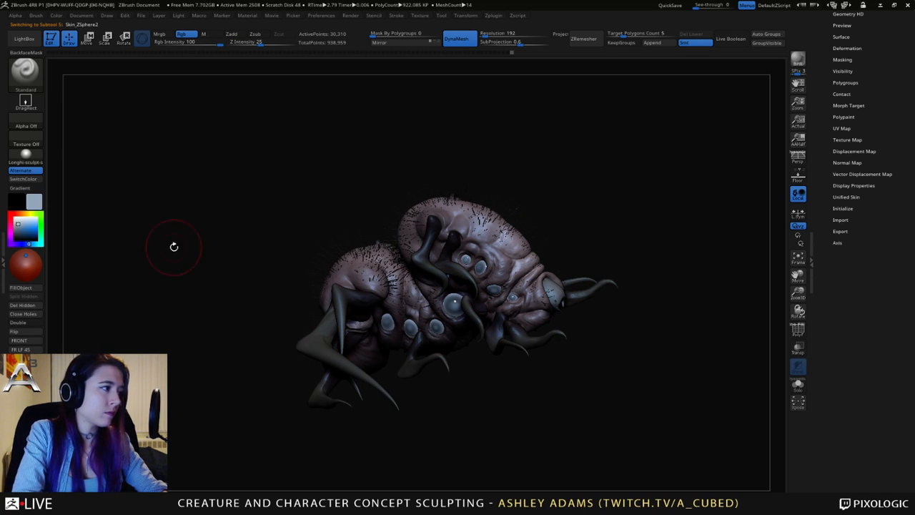
drag(461, 269, 475, 293)
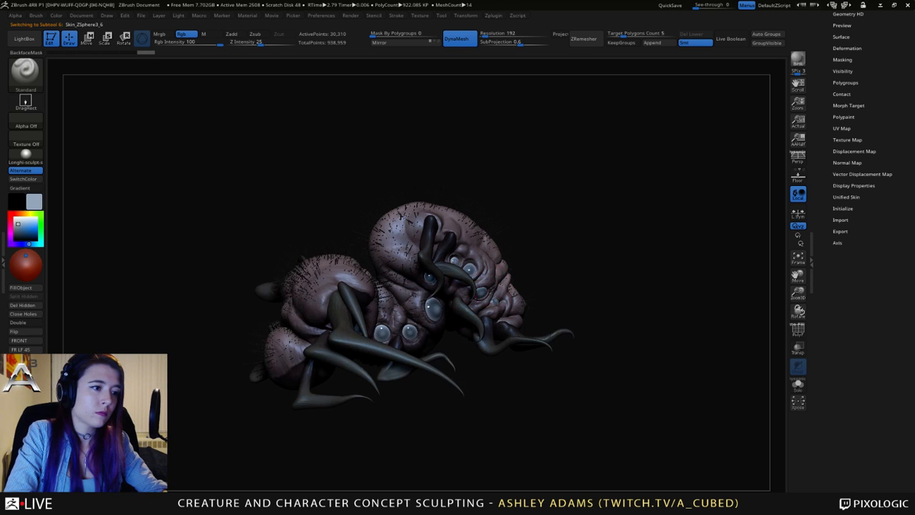
drag(411, 275, 442, 281)
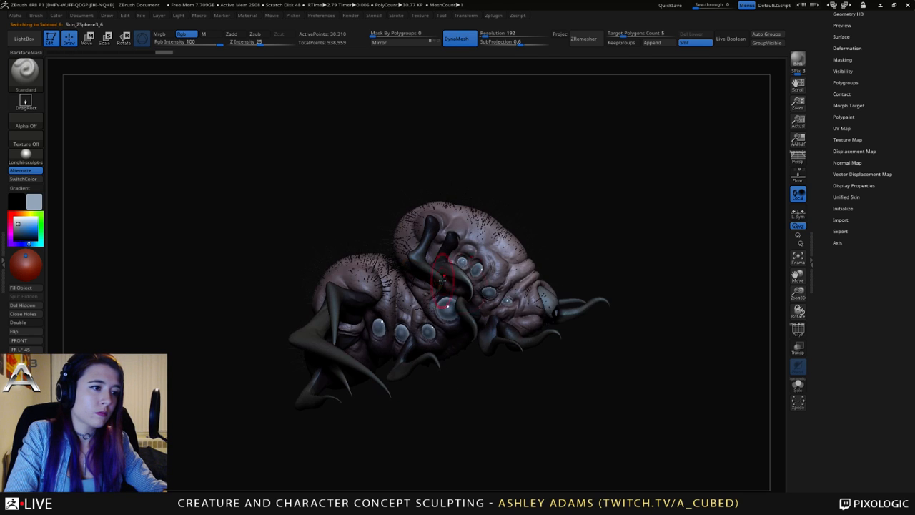
alt+click(439, 279)
mouse_move(441, 293)
right_down()
mouse_move(443, 284)
mouse_move(493, 328)
mouse_move(527, 327)
mouse_move(535, 341)
right_up()
alt+click(438, 280)
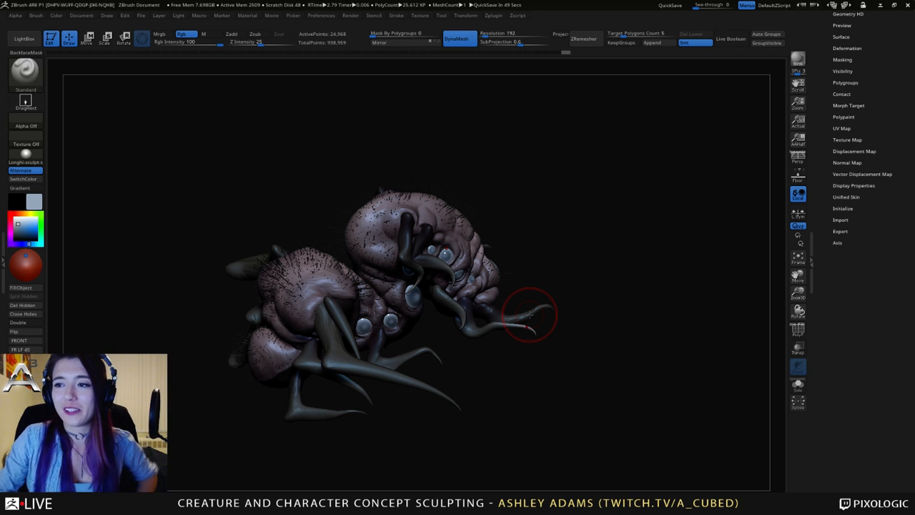
Subdivide the small front limb subtool Skin_ZSphere3_4 once and continue the pale blue-grey on the limb tips.
drag(540, 260, 433, 309)
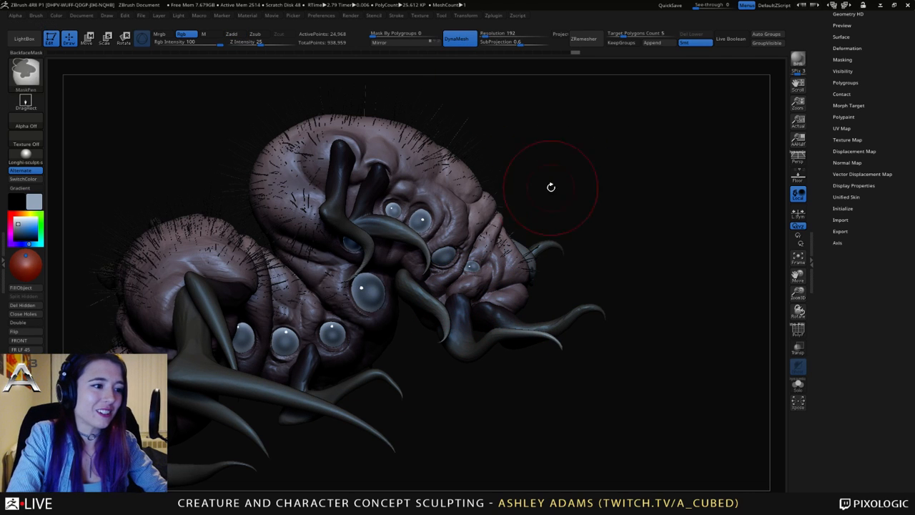
mouse_move(463, 290)
mouse_down()
mouse_move(476, 317)
mouse_move(459, 278)
mouse_up()
alt+click(449, 283)
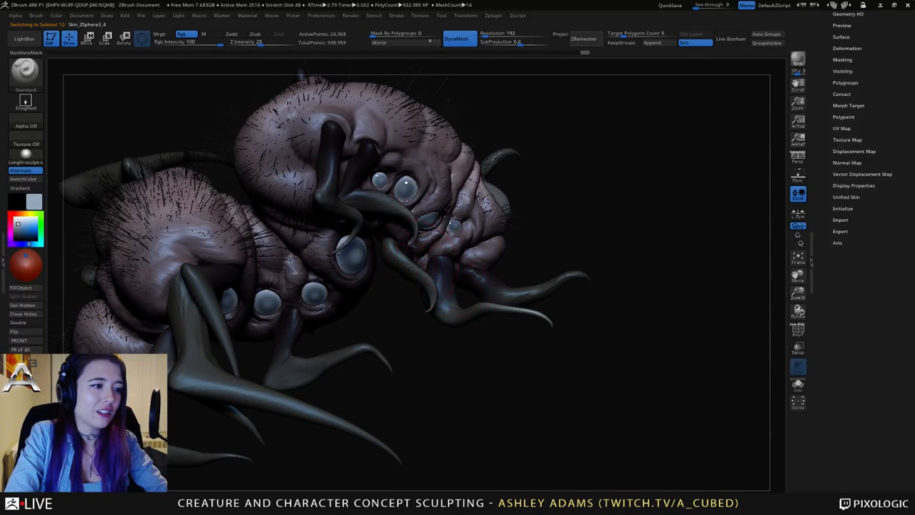
key(ctrl+d)
mouse_move(501, 259)
right_down()
mouse_move(553, 277)
mouse_move(613, 276)
right_up()
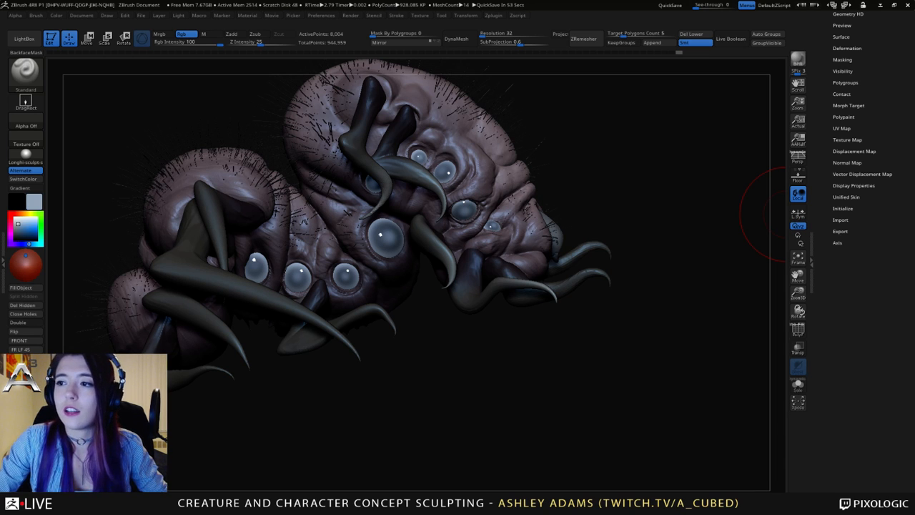
Try out different gradient range values for the document background.
click(82, 16)
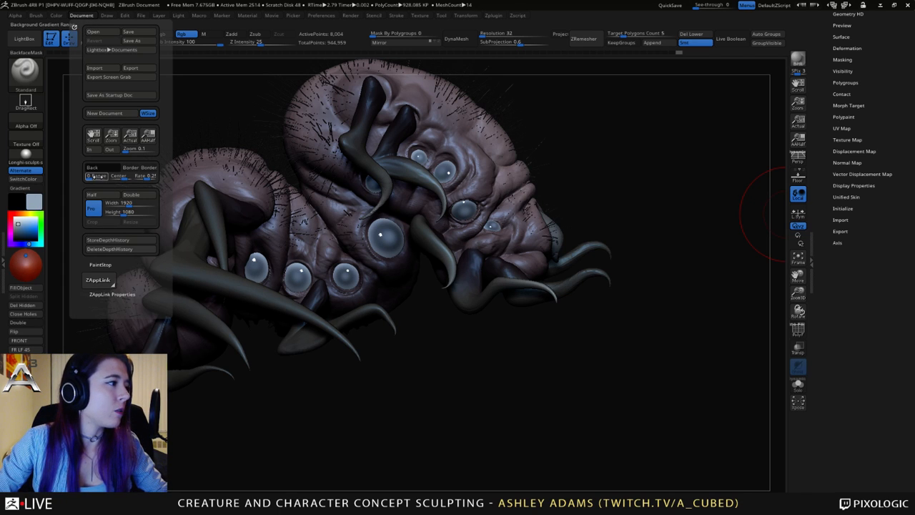
click(92, 177)
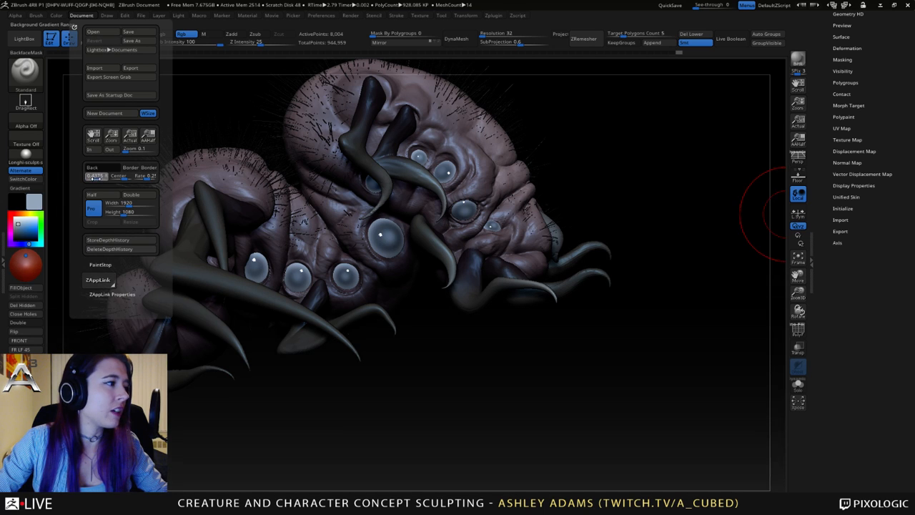
drag(92, 177, 91, 177)
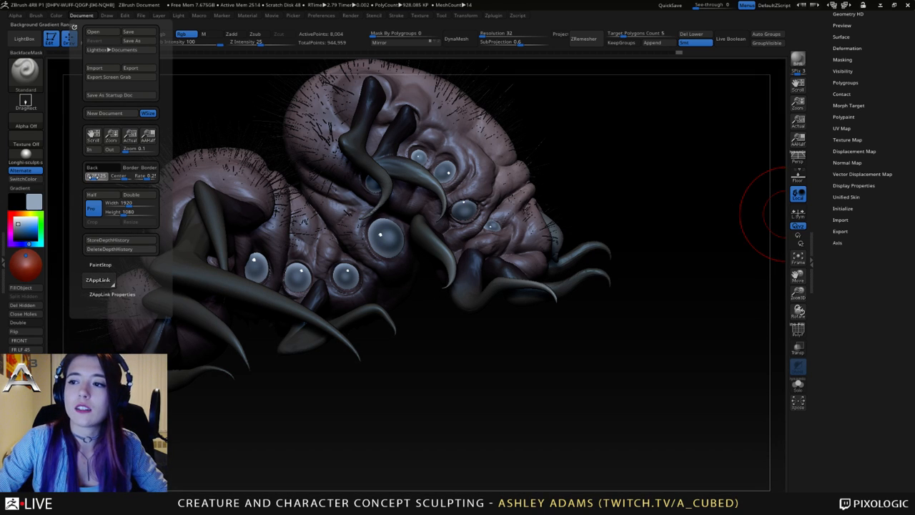
drag(92, 176, 136, 176)
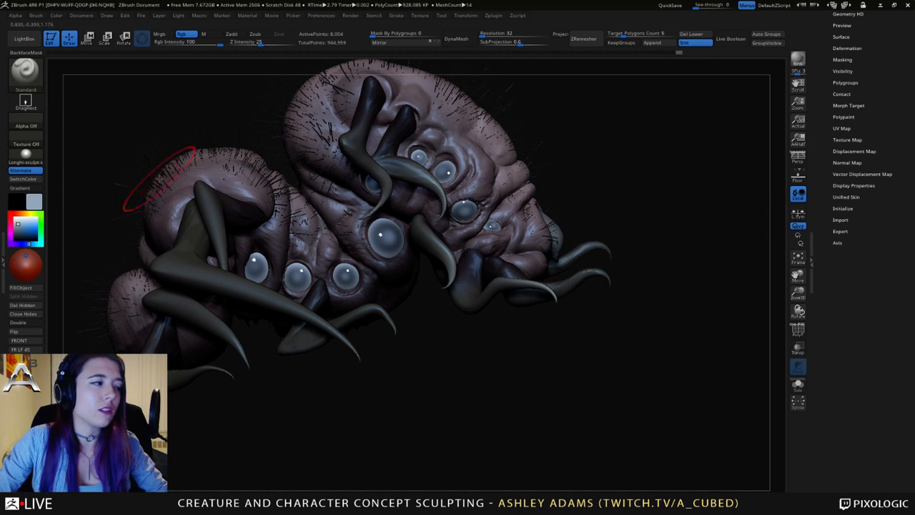
Brush pale blue-grey onto the tips of the upper rear legs, subtools Skin_ZSphere3_3 and Skin_ZSphere3_1.
click(81, 15)
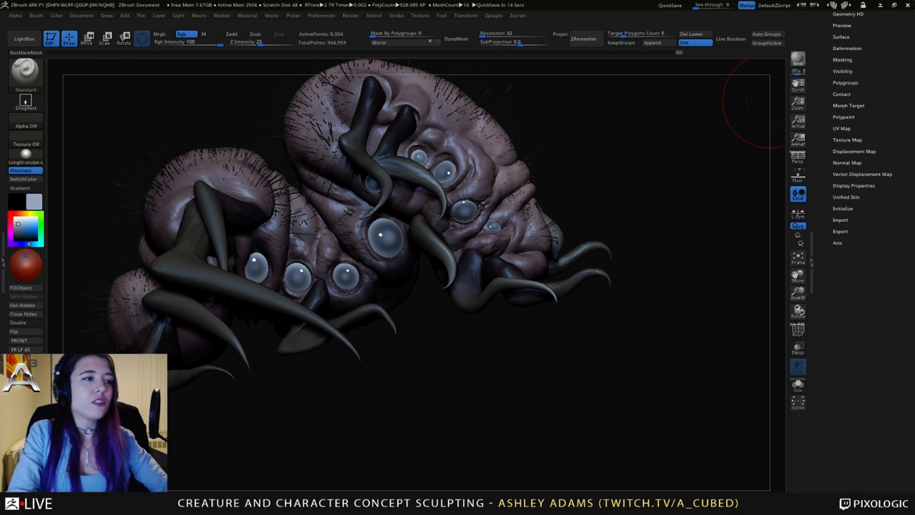
mouse_move(770, 100)
right_down()
mouse_move(484, 219)
mouse_move(301, 222)
mouse_move(484, 198)
mouse_move(442, 249)
right_up()
key(space)
drag(498, 197, 506, 197)
alt+right_drag(505, 197, 454, 231)
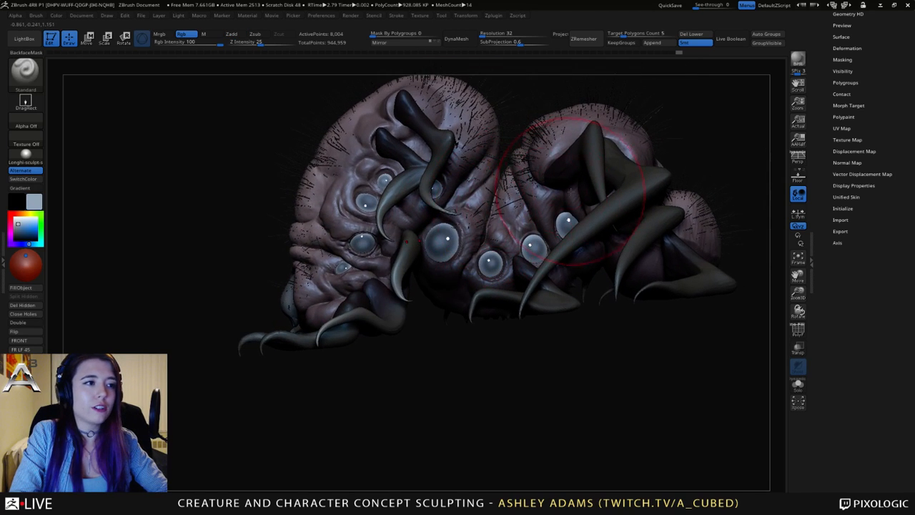
mouse_move(578, 193)
right_down()
mouse_move(465, 232)
mouse_move(548, 200)
mouse_move(550, 131)
mouse_move(575, 154)
right_up()
alt+click(550, 130)
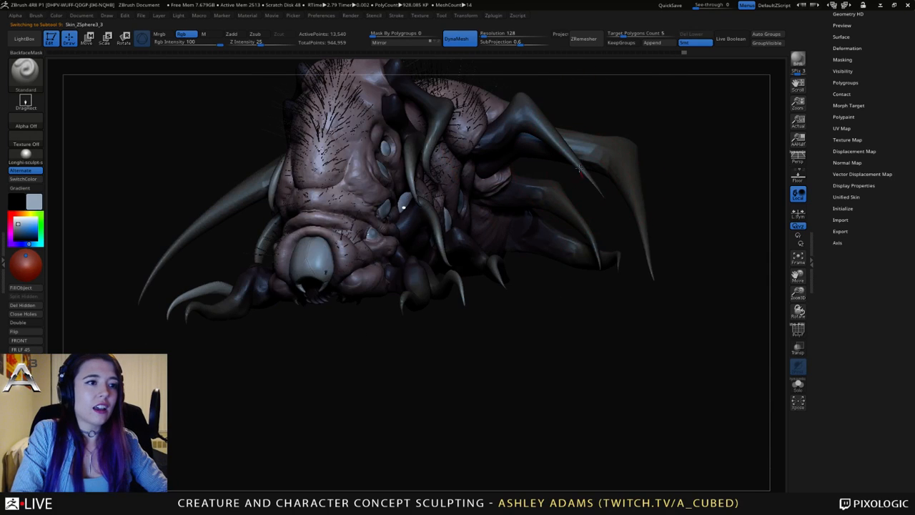
alt+click(550, 136)
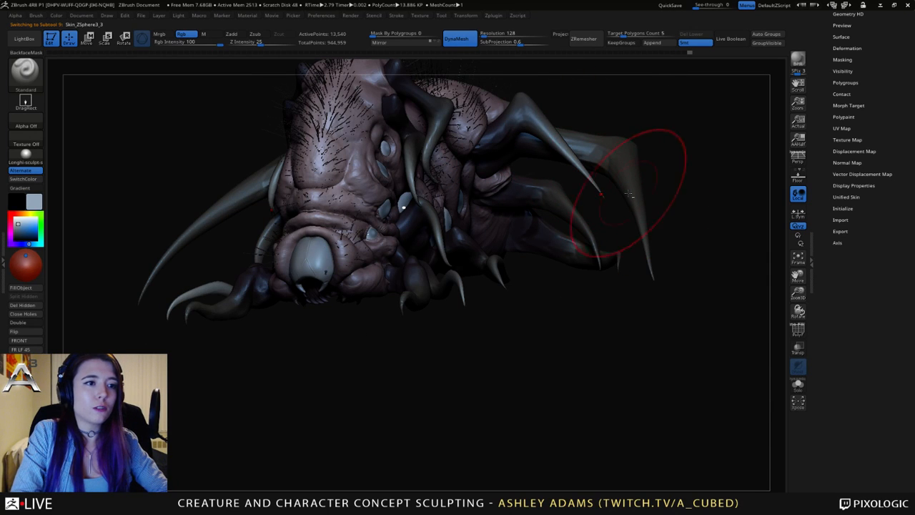
right_drag(650, 278, 632, 161)
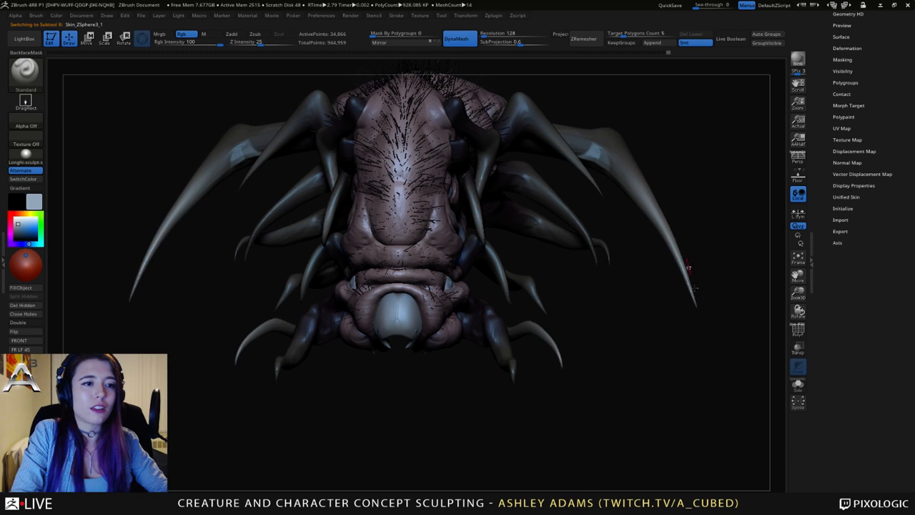
Continue the pale blue-grey on the tips of rear legs Skin_ZSphere3_5 and Skin_ZSphere3_7 and midsection leg Skin_ZSphere2.
alt+click(608, 246)
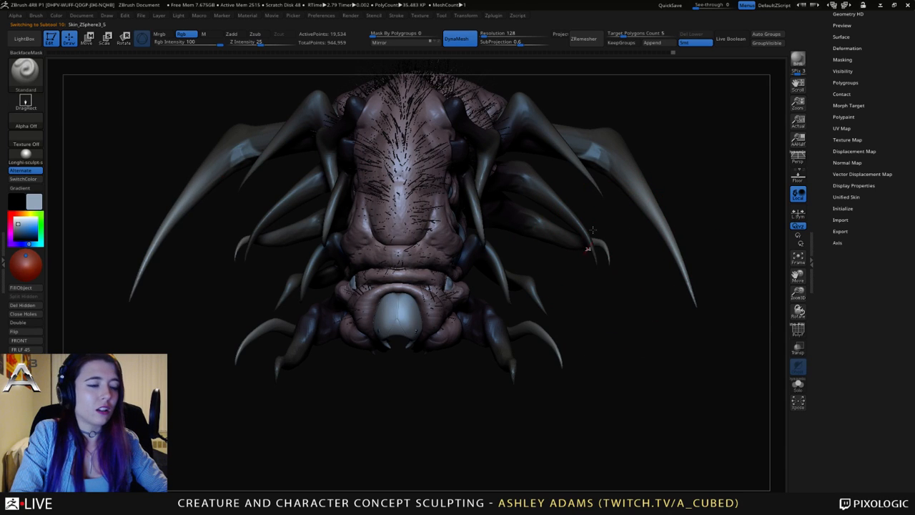
right_drag(585, 246, 595, 274)
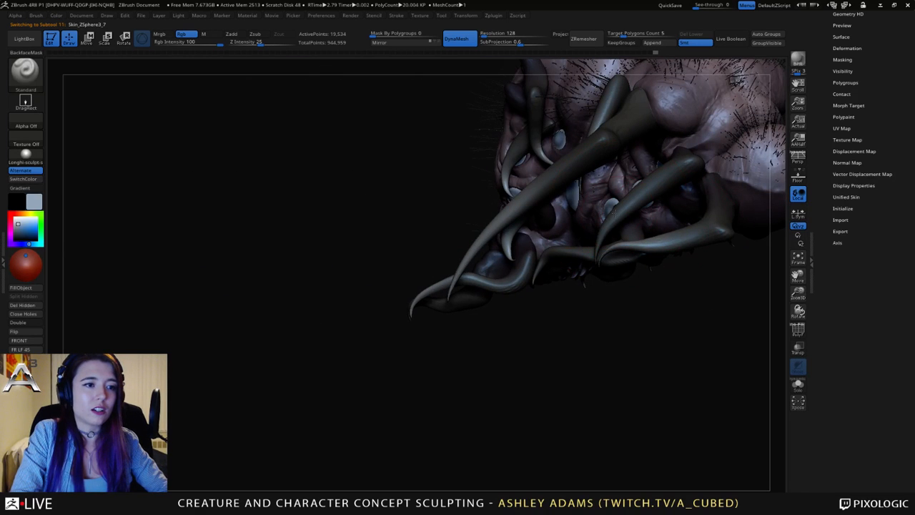
alt+click(595, 274)
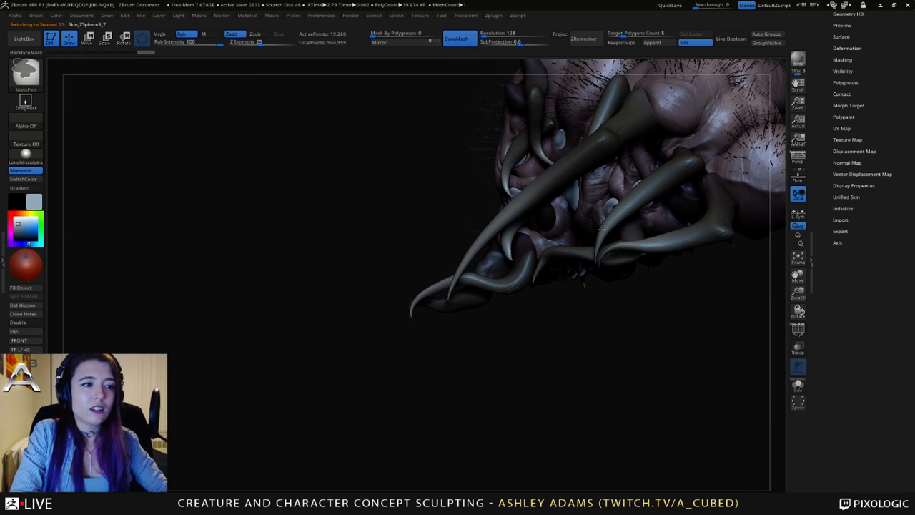
key(f)
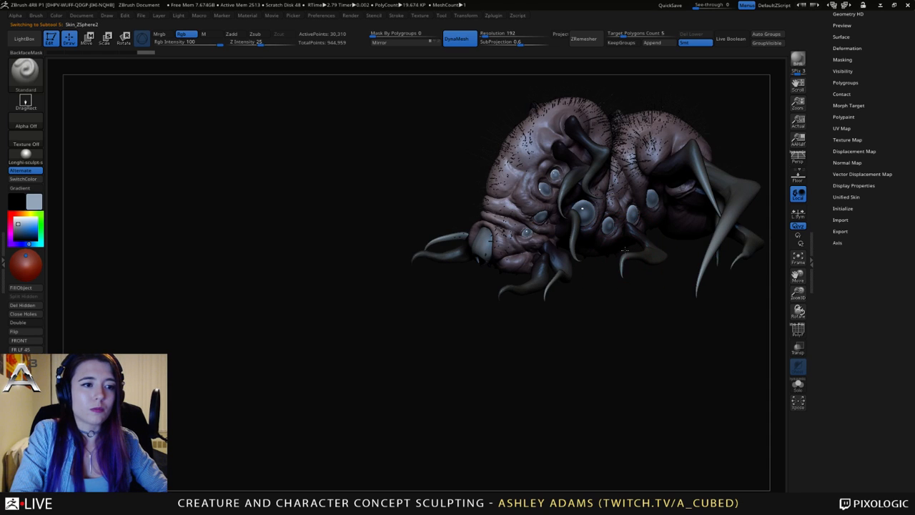
alt+click(624, 258)
right_drag(624, 257, 505, 202)
alt+click(574, 269)
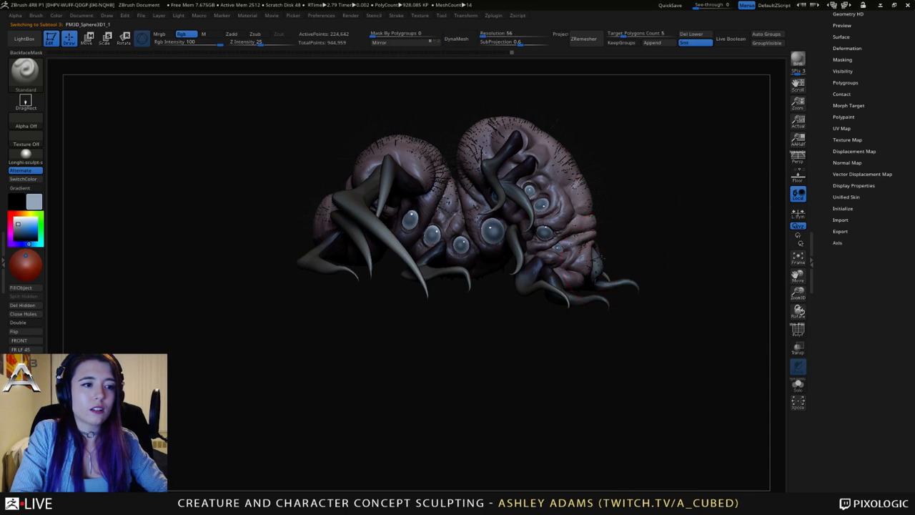
right_drag(574, 269, 506, 234)
right_click(507, 233)
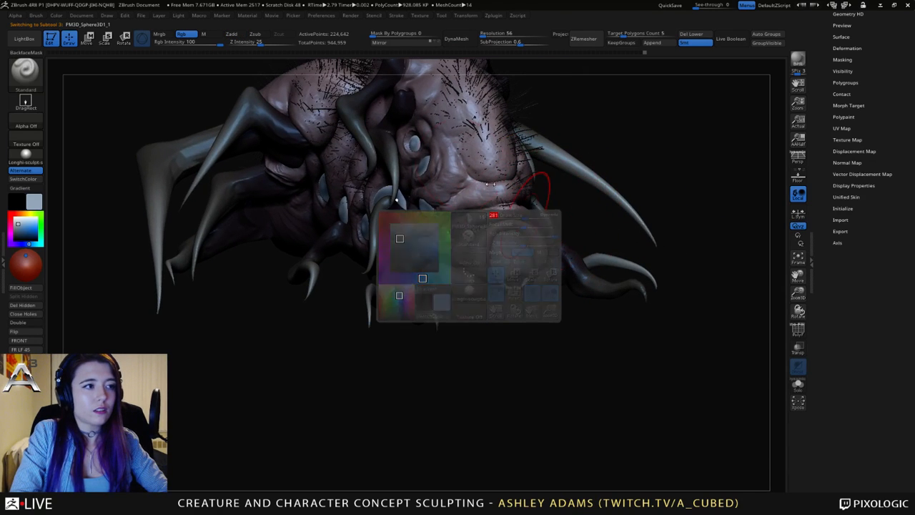
Sample the dark purple from an upper head limb and brush it onto Skin_ZSphere3_6, Skin_ZSphere3_2 and the large rear leg Skin_ZSphere3_1.
alt+click(427, 138)
alt+right_drag(426, 138, 467, 180)
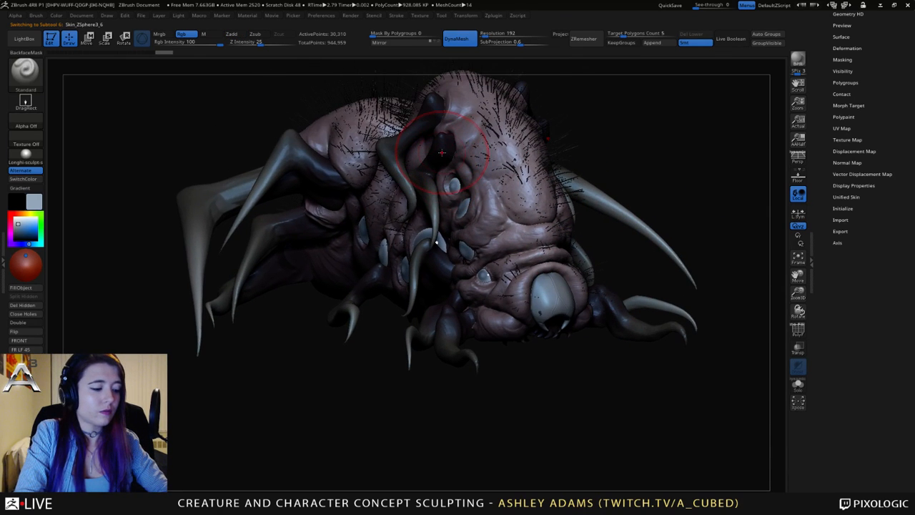
key(c)
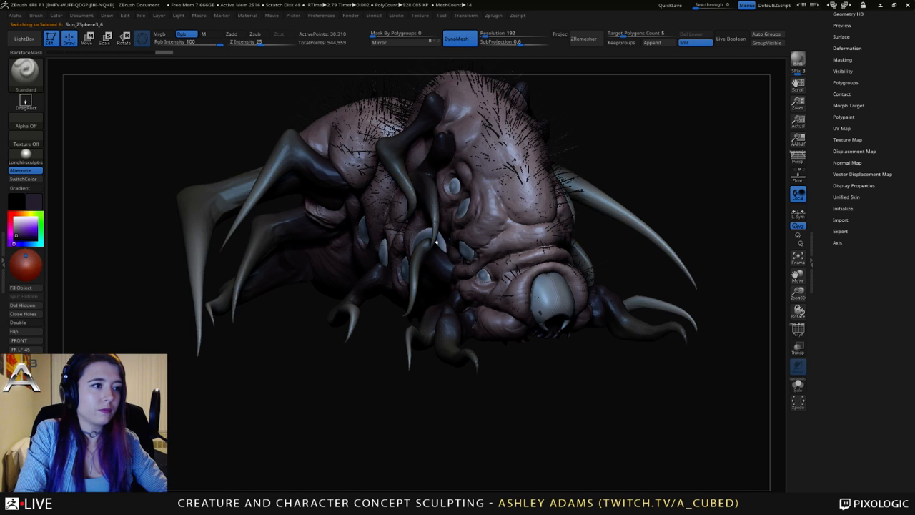
alt+click(422, 180)
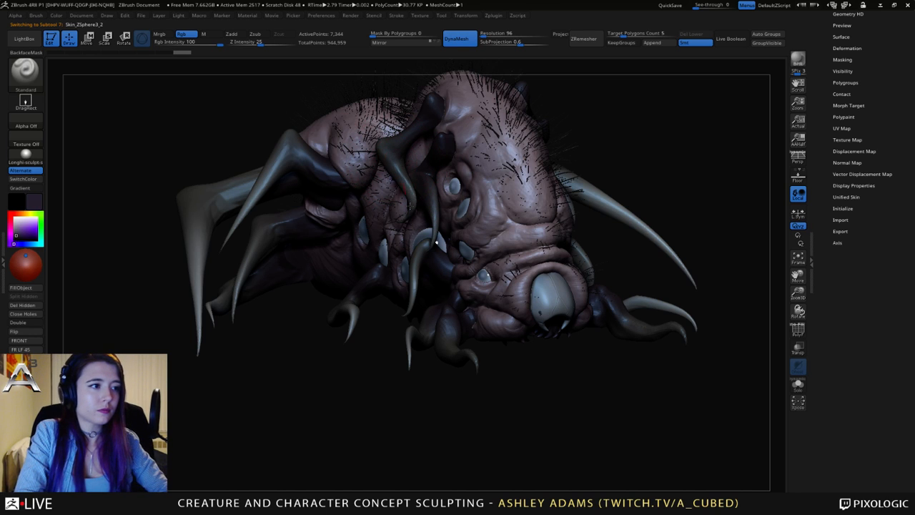
alt+click(604, 197)
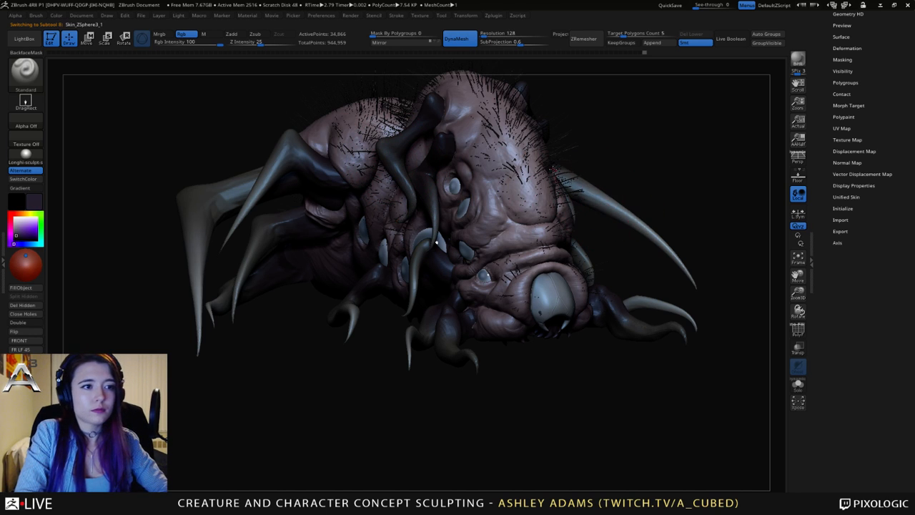
right_drag(593, 183, 567, 173)
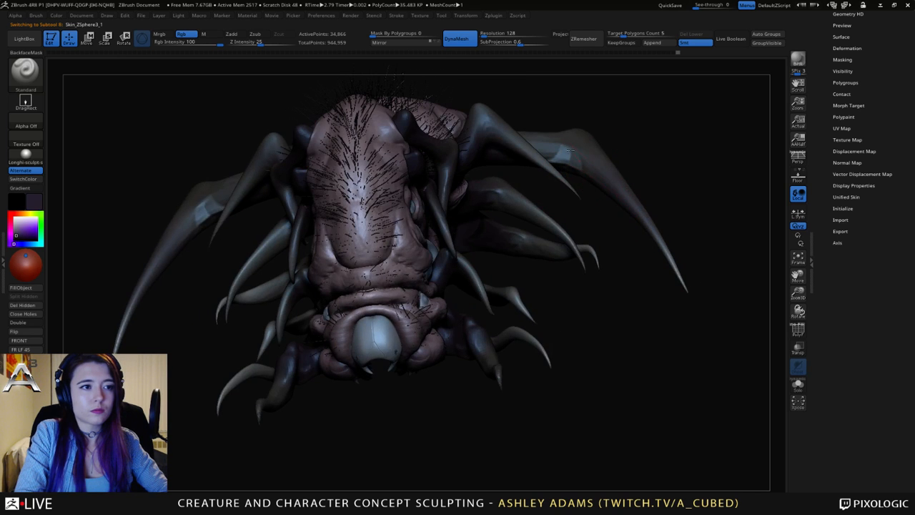
right_drag(525, 116, 561, 123)
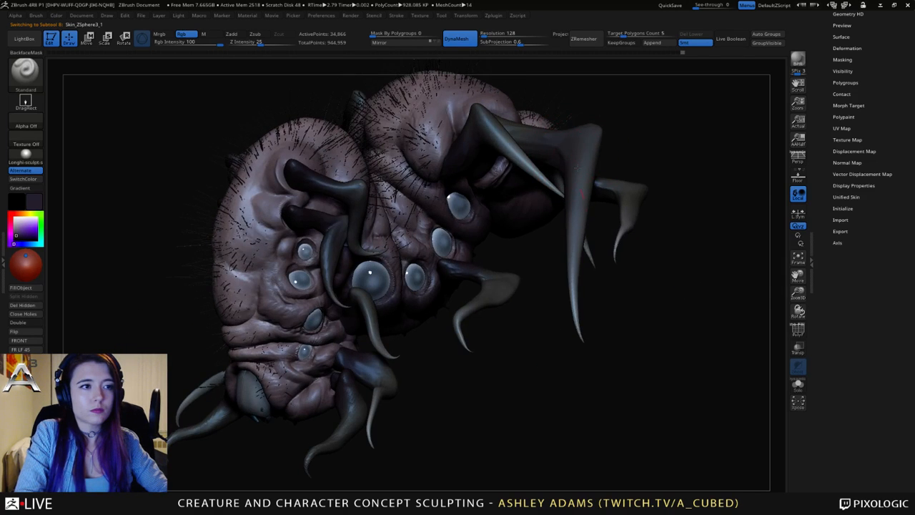
mouse_move(580, 195)
right_down()
mouse_move(666, 100)
mouse_move(578, 106)
right_up()
Darken more of the rear legs Skin_ZSphere3_7, Skin_ZSphere3_3 and Skin_ZSphere3_5 with dark purple, keeping their tips pale.
alt+click(665, 99)
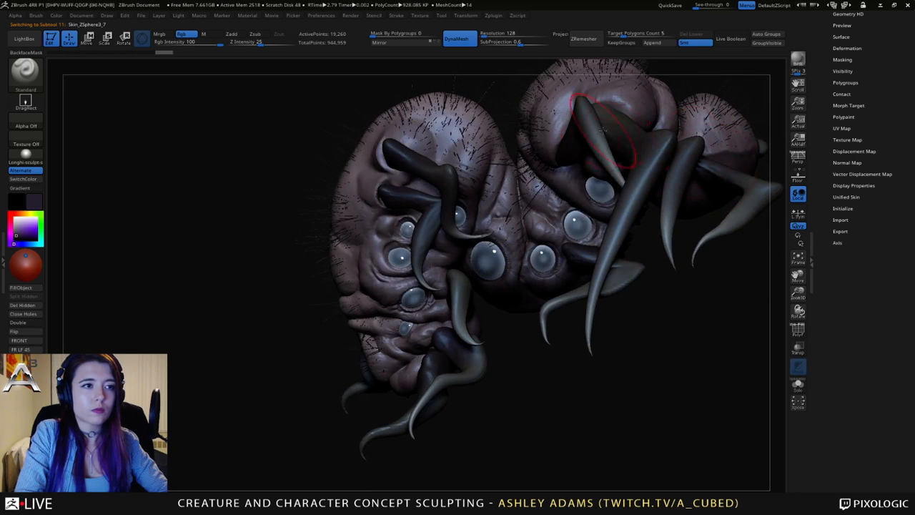
alt+click(578, 106)
mouse_move(606, 172)
right_down()
mouse_move(622, 143)
mouse_move(615, 120)
right_up()
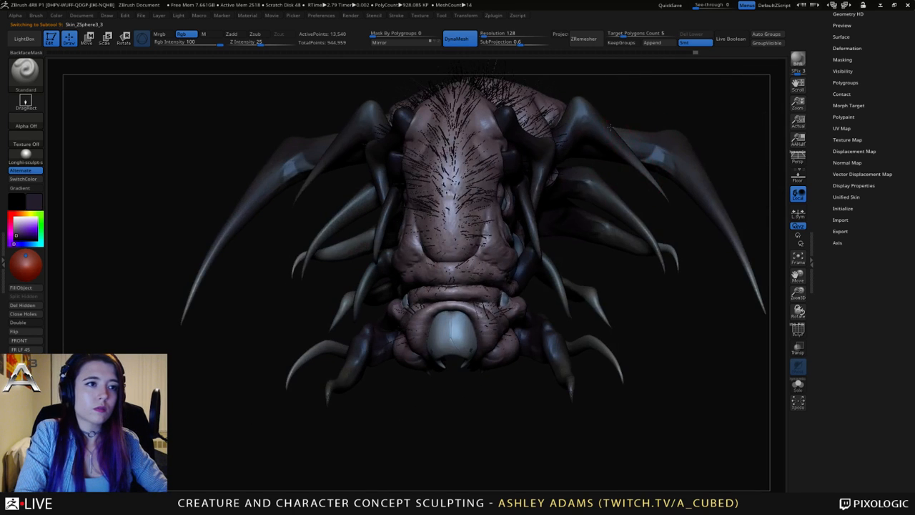
alt+click(596, 198)
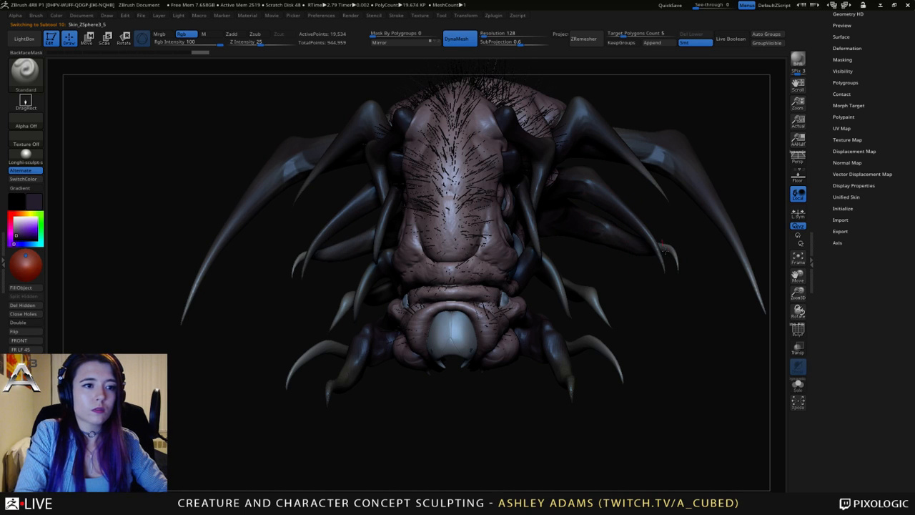
alt+click(579, 226)
right_drag(579, 225, 549, 233)
Brush dark purple along the midsection leg Skin_ZSphere2 and the limbs near the head, including Skin_ZSphere4, Skin_ZSphere3_6 and Skin_ZSphere3.
alt+click(547, 279)
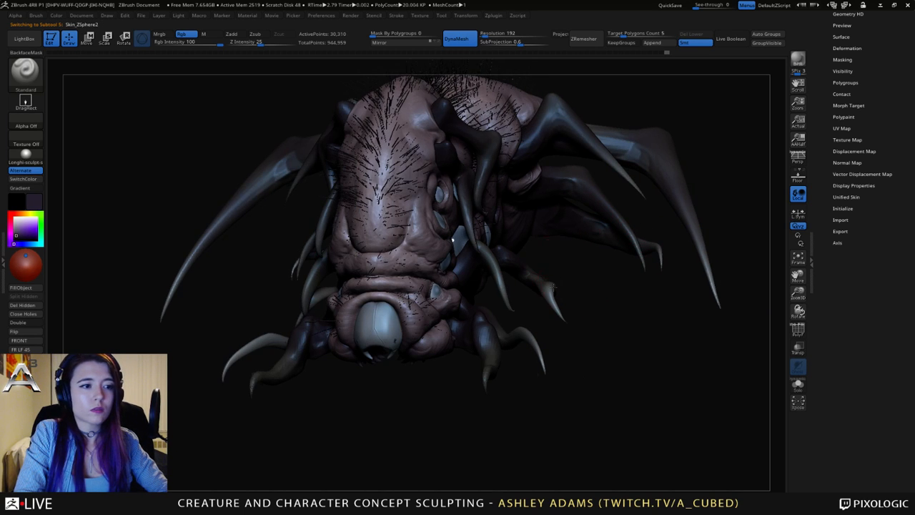
right_drag(627, 273, 580, 267)
alt+click(468, 242)
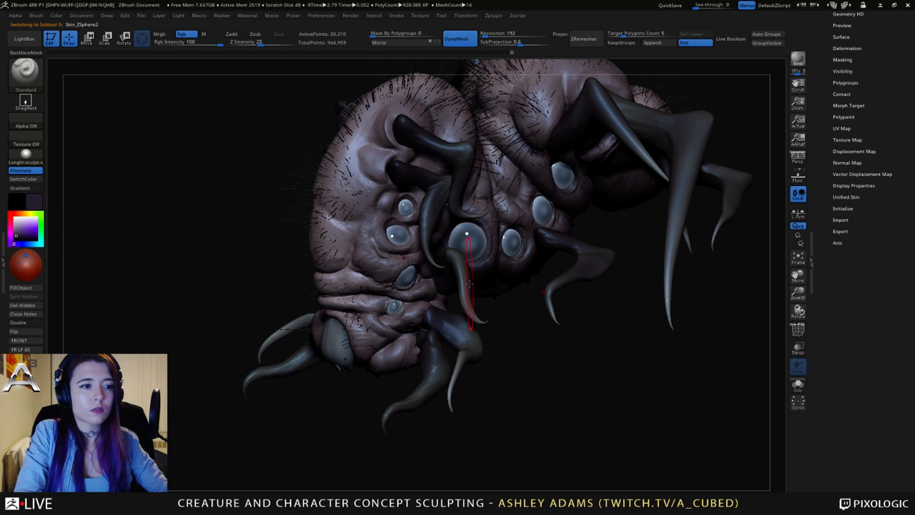
right_drag(465, 293, 499, 349)
alt+click(528, 345)
alt+click(505, 282)
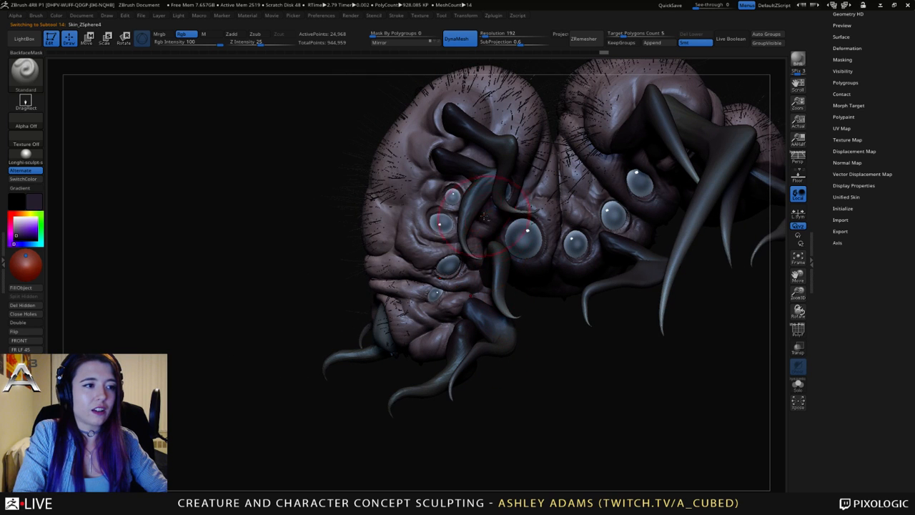
right_drag(467, 233, 470, 378)
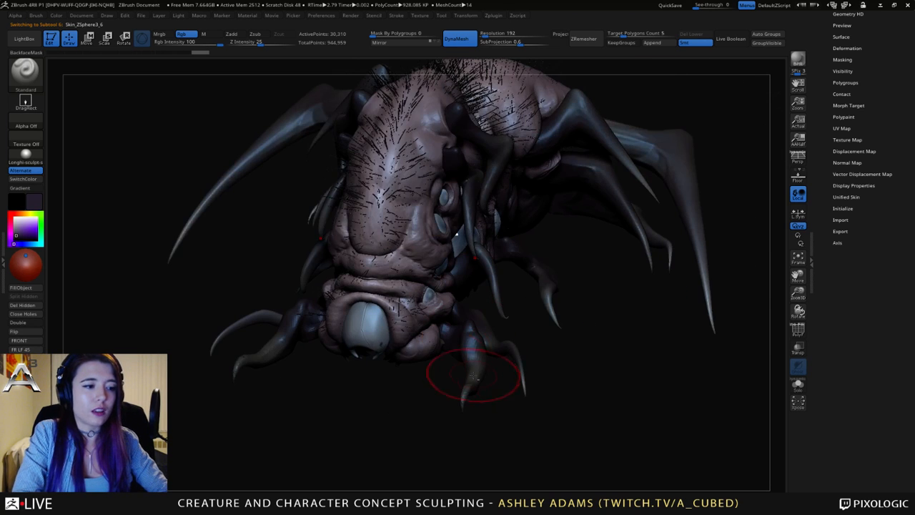
alt+click(475, 374)
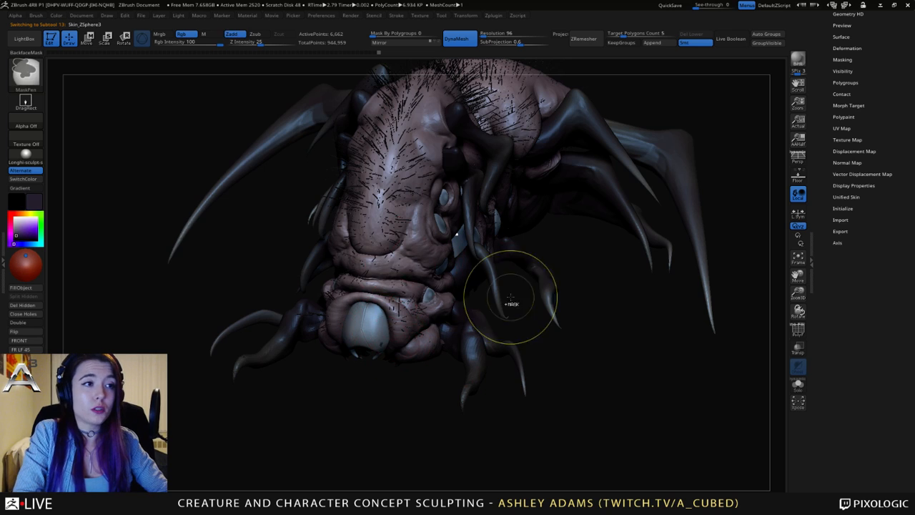
Darken the back and outer sides of the rear legs, subtools Skin_ZSphere3_5, Skin_ZSphere3_7 and Skin_ZSphere3_1.
key(f)
right_drag(415, 246, 498, 235)
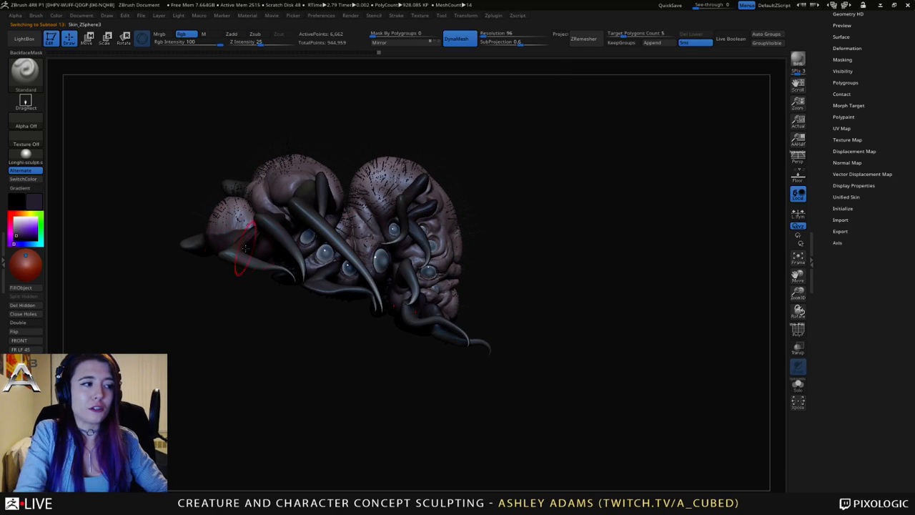
alt+click(230, 256)
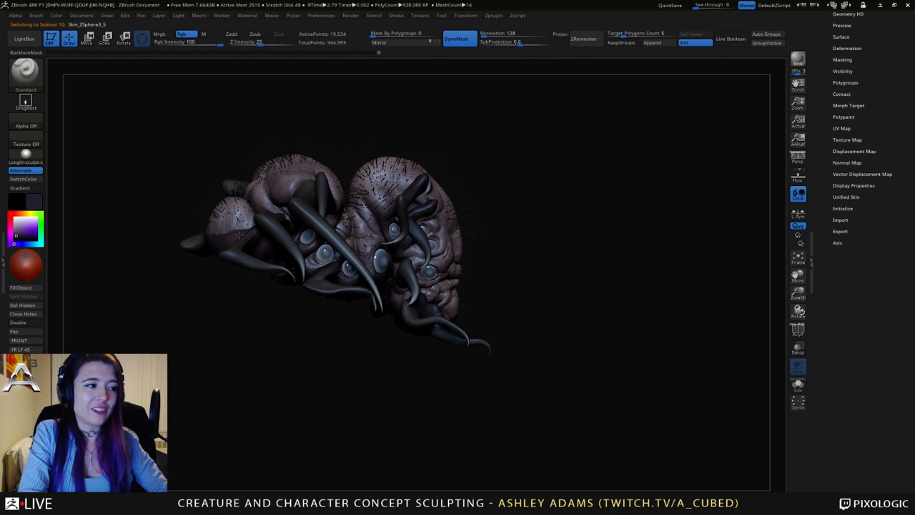
right_drag(240, 234, 297, 256)
alt+click(281, 251)
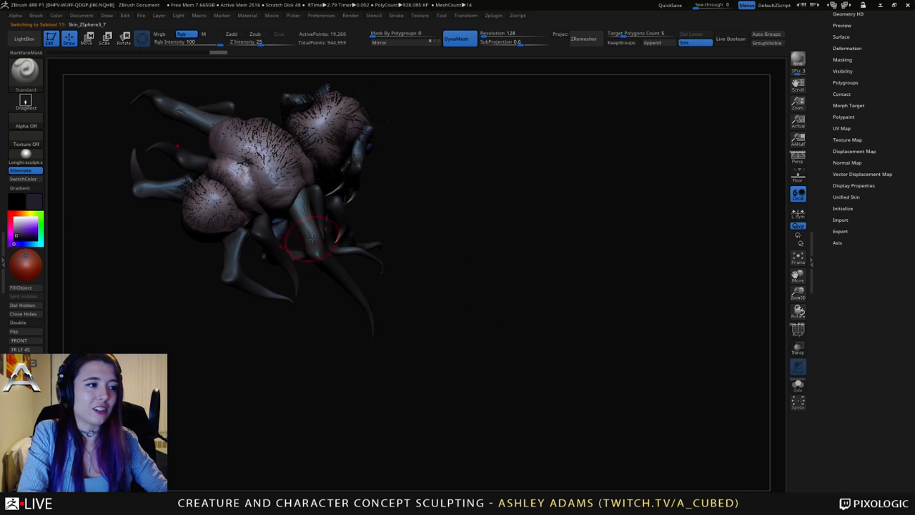
alt+click(328, 216)
right_drag(328, 216, 322, 233)
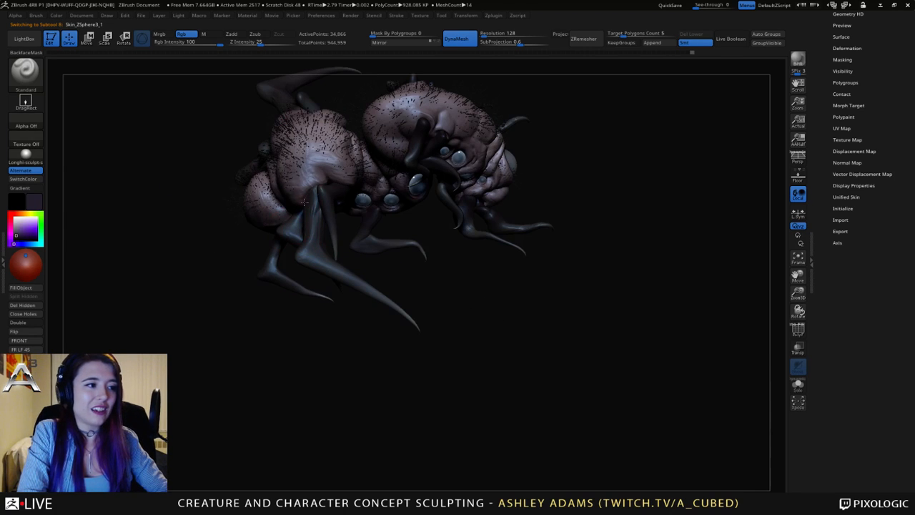
right_drag(288, 213, 346, 205)
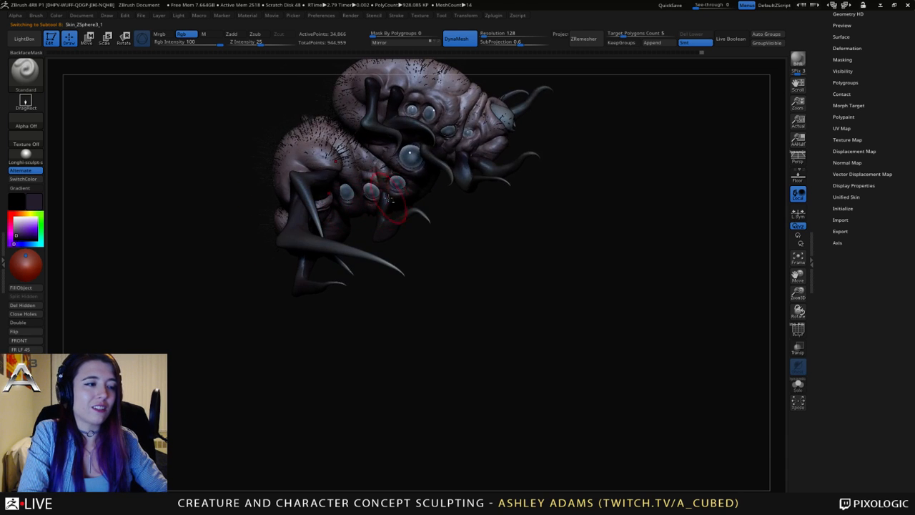
mouse_move(400, 221)
right_down()
mouse_move(437, 227)
mouse_move(385, 174)
mouse_move(388, 192)
right_up()
alt+click(438, 228)
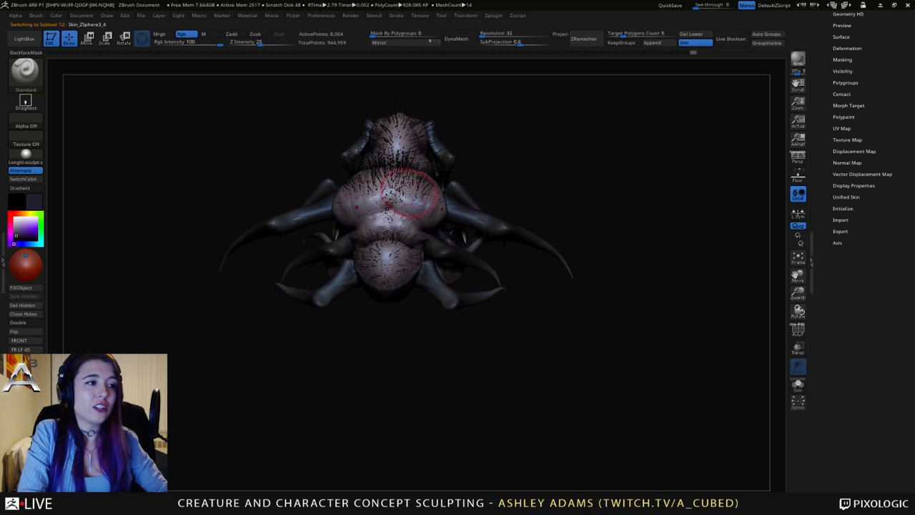
alt+click(461, 222)
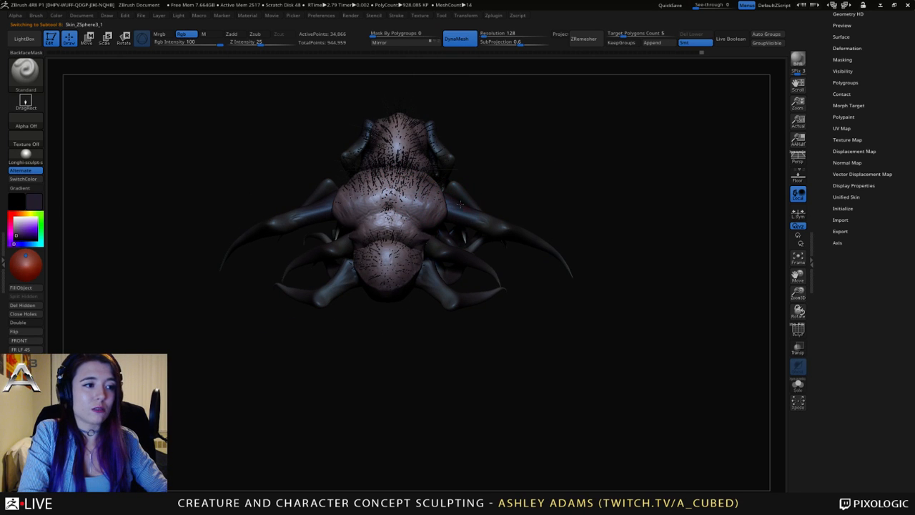
right_drag(461, 204, 468, 227)
Sample the pale blue of the beak on subtool PM3D_Sphere3D1_1, lighten it to near white and brush it over the beak.
alt+click(327, 295)
ctrl+right_drag(326, 296, 403, 279)
right_click(306, 334)
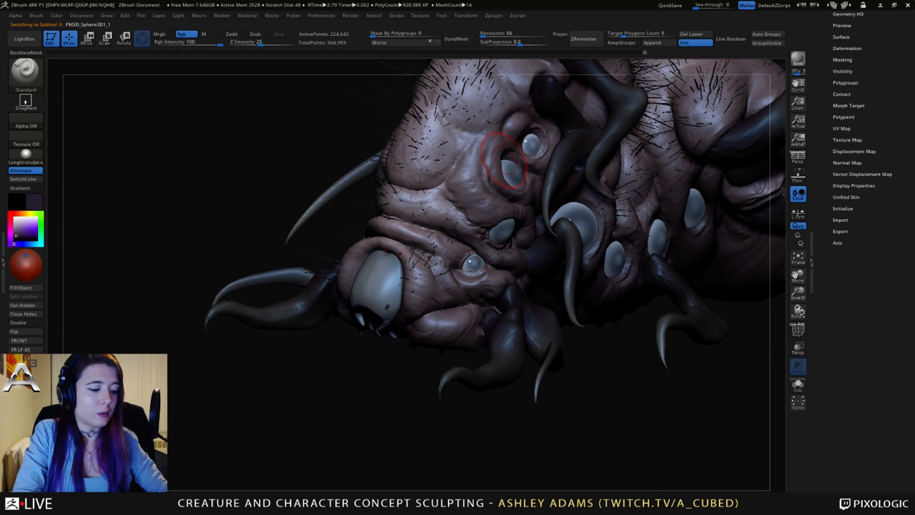
key(c)
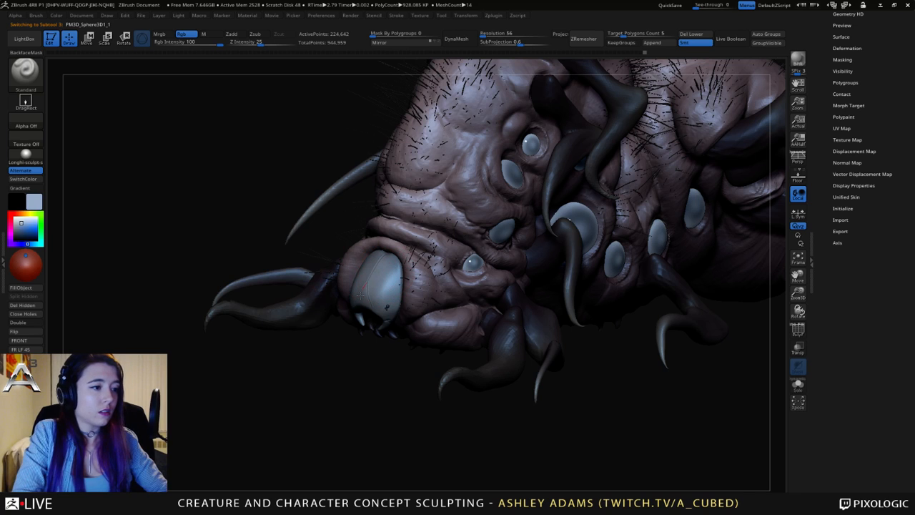
drag(21, 223, 16, 219)
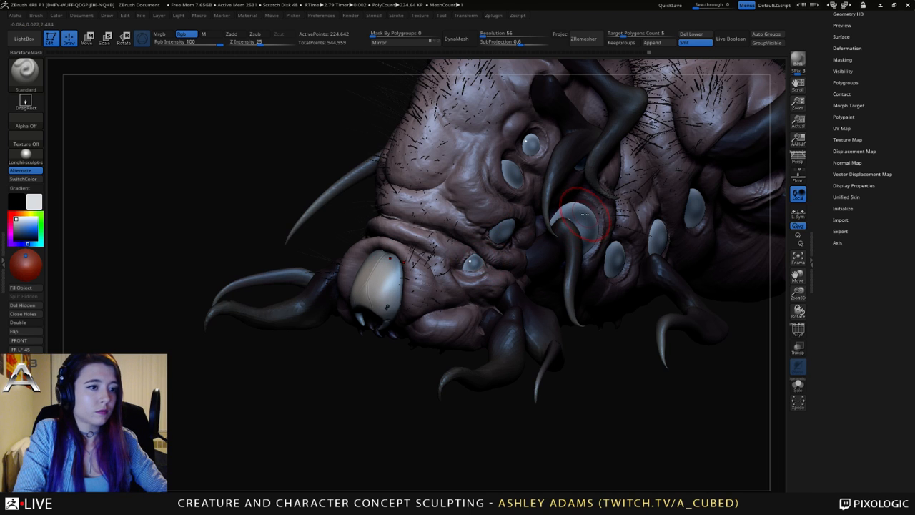
Sample blue-grey and pale blue tones from the beak and brush them over it to tone down its whitish surface.
key(c)
mouse_move(369, 282)
mouse_down()
mouse_move(357, 272)
mouse_move(383, 299)
mouse_move(361, 283)
mouse_move(391, 289)
mouse_move(395, 273)
mouse_move(362, 274)
mouse_up()
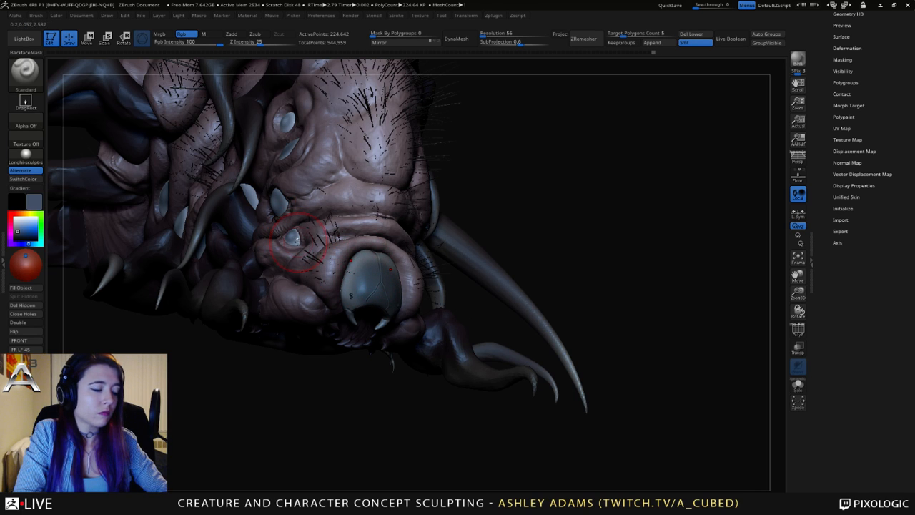
key(c)
drag(381, 284, 363, 287)
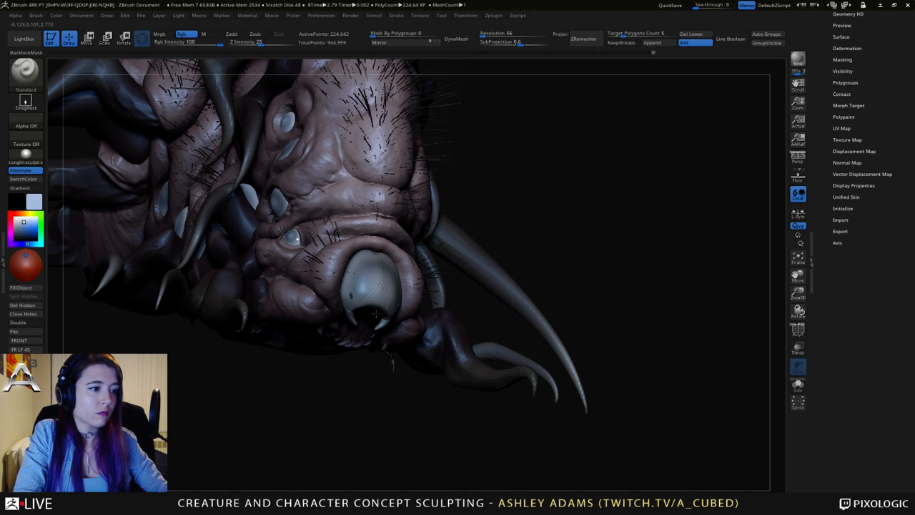
right_drag(376, 314, 236, 295)
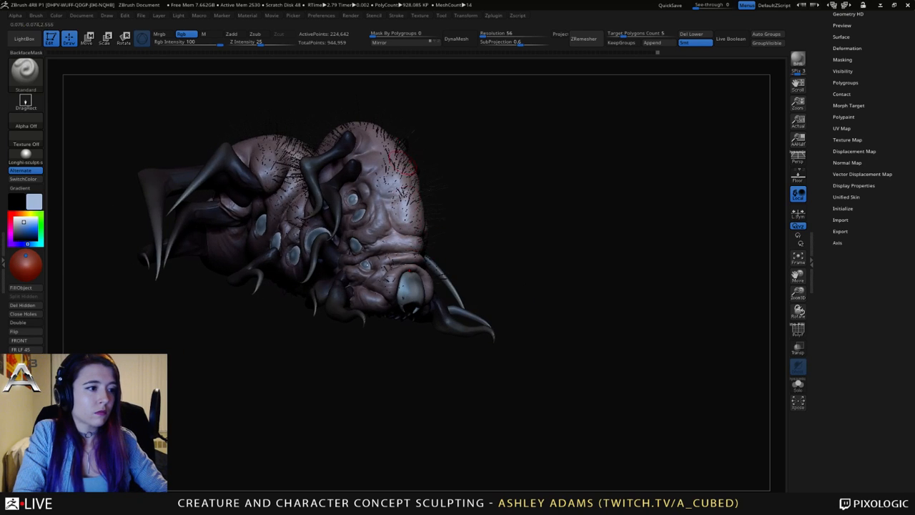
right_drag(489, 173, 511, 178)
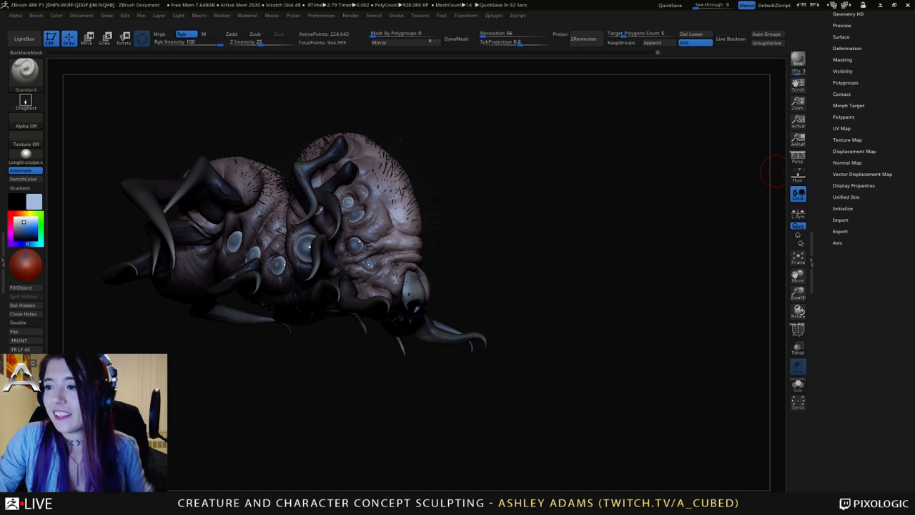
Try carving creases into the brow folds of the body subtool with the DamStandard brush.
right_drag(775, 172, 562, 304)
alt+click(385, 208)
key(b)
key(d)
key(s)
right_drag(395, 206, 365, 203)
key(space)
mouse_move(365, 202)
mouse_down()
mouse_move(368, 225)
mouse_move(378, 226)
mouse_up()
key(ctrl+z)
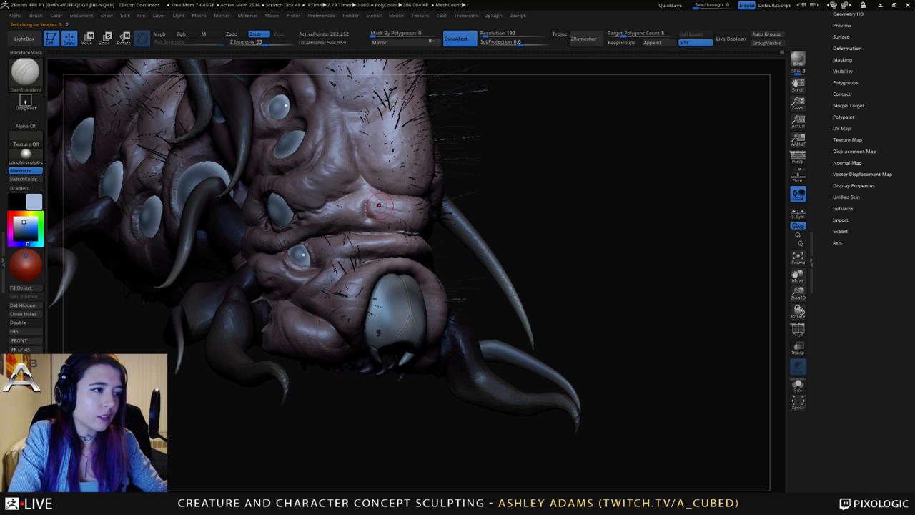
key(ctrl)
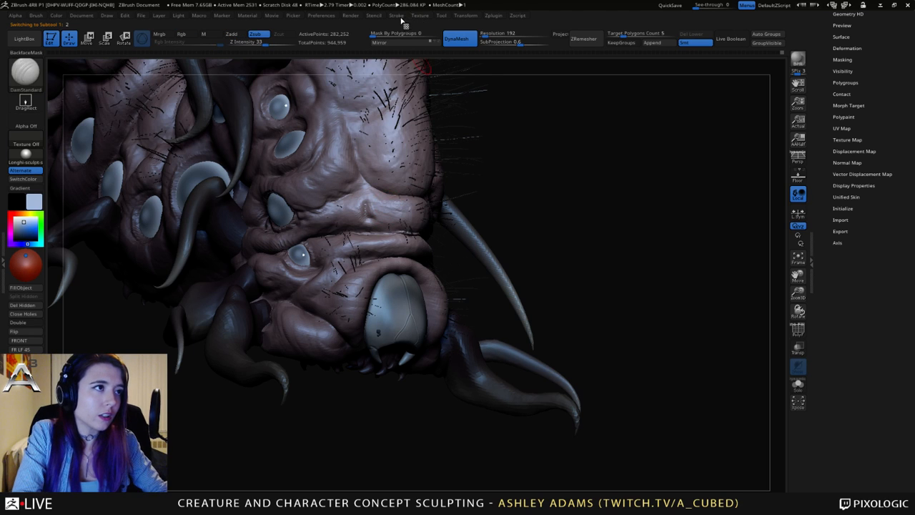
click(398, 16)
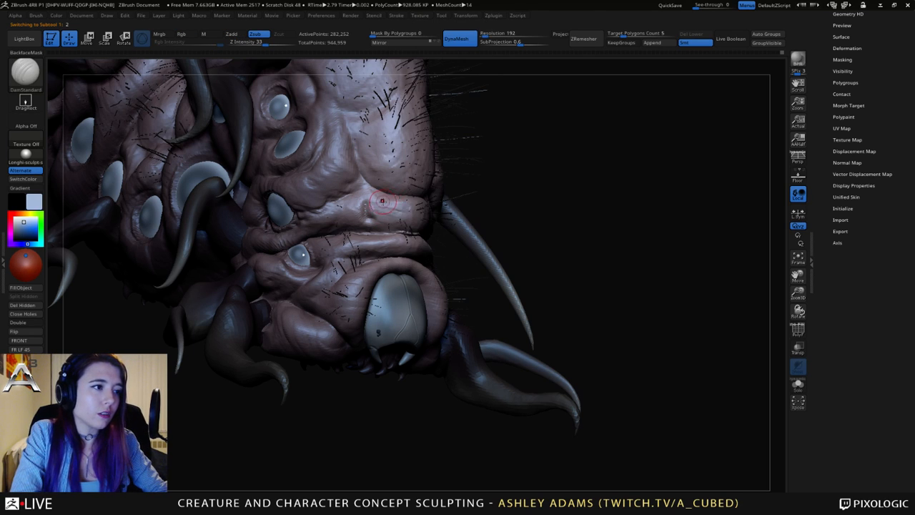
drag(573, 236, 479, 232)
drag(419, 217, 378, 76)
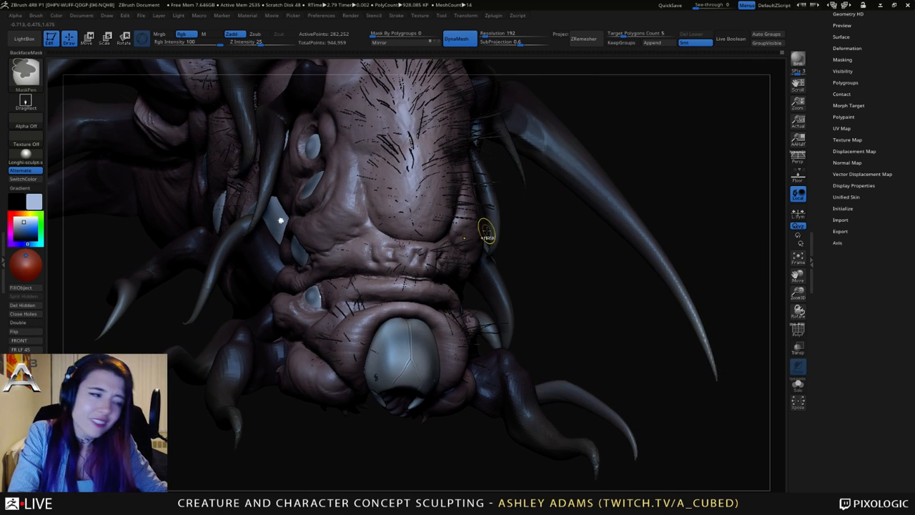
key(ctrl)
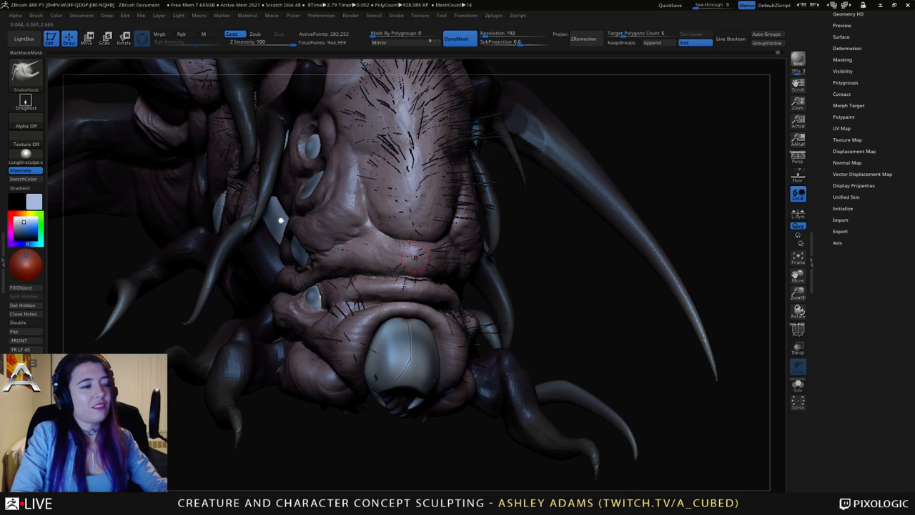
Enlarge the SnakeHook brush and check the whole creature's silhouette from both sides.
mouse_move(433, 313)
ctrl+right_down()
mouse_move(401, 255)
mouse_move(429, 285)
mouse_move(379, 297)
mouse_move(358, 289)
ctrl+right_up()
key(space)
drag(487, 245, 513, 248)
alt+right_drag(493, 249, 451, 258)
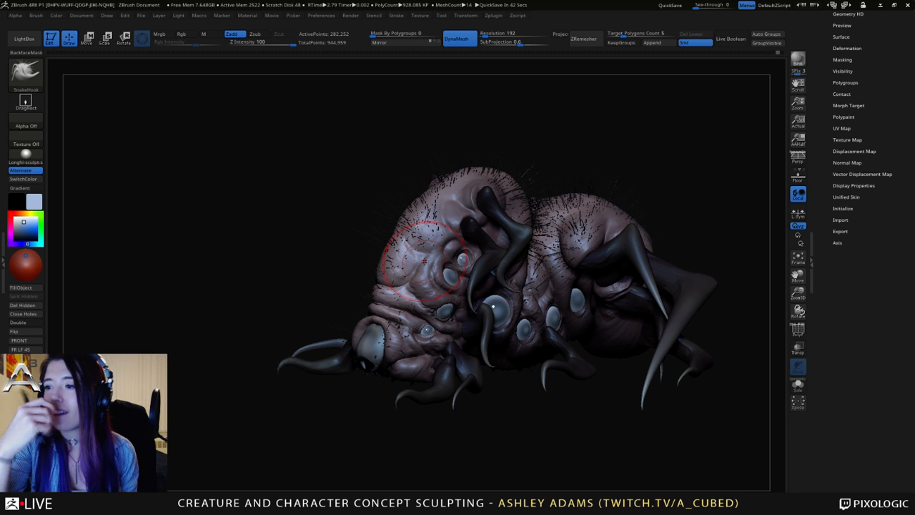
drag(343, 215, 634, 228)
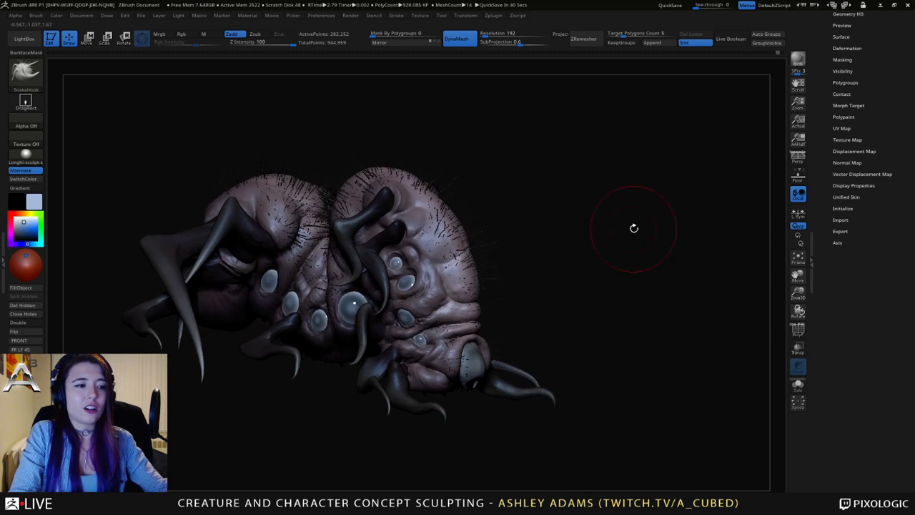
Save the creature tool to disk and delete all of its subtools, accepting that this cannot be undone.
scroll(865, 57, up, 5)
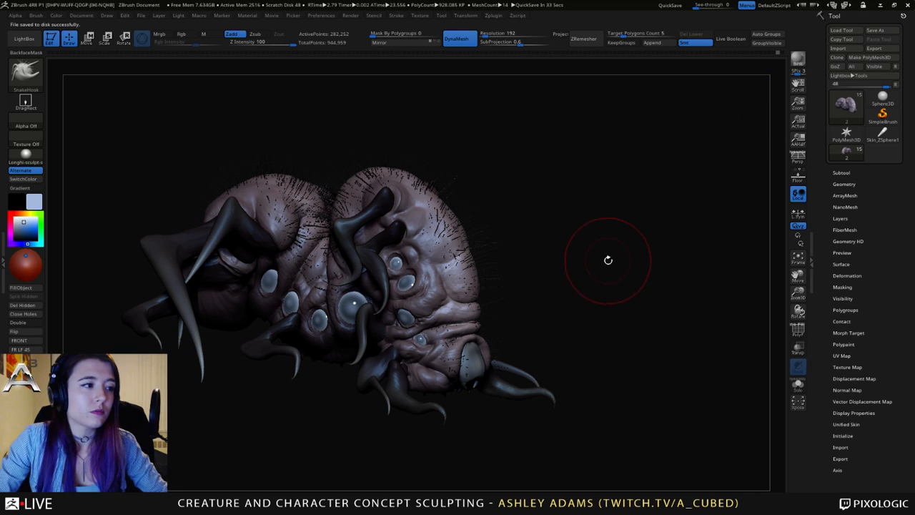
alt+drag(590, 301, 642, 270)
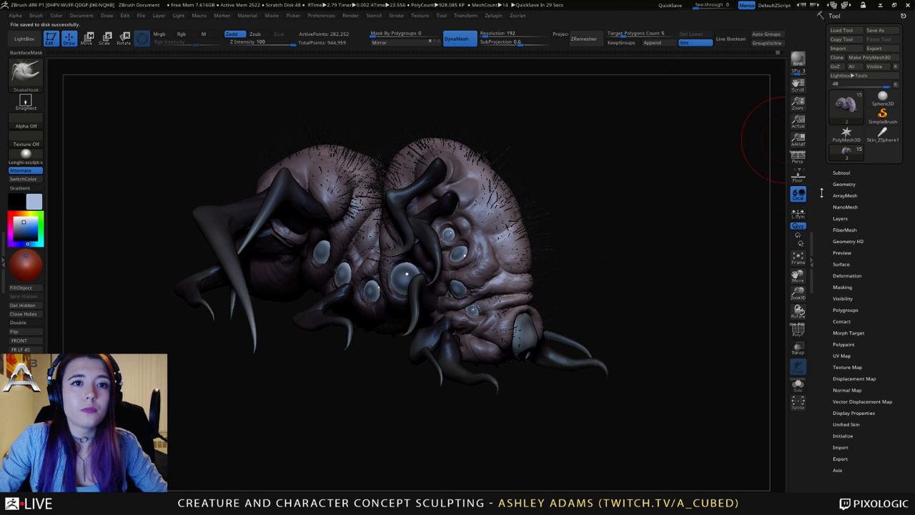
click(842, 173)
click(887, 413)
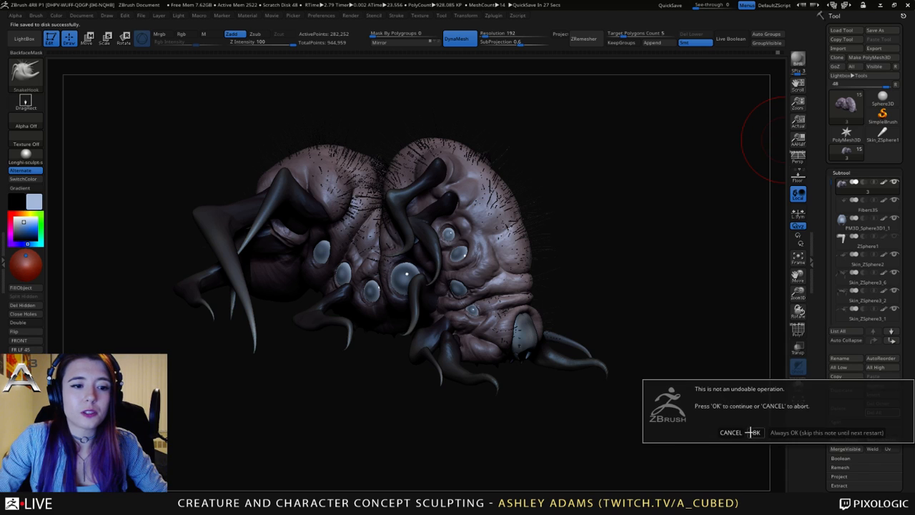
click(756, 433)
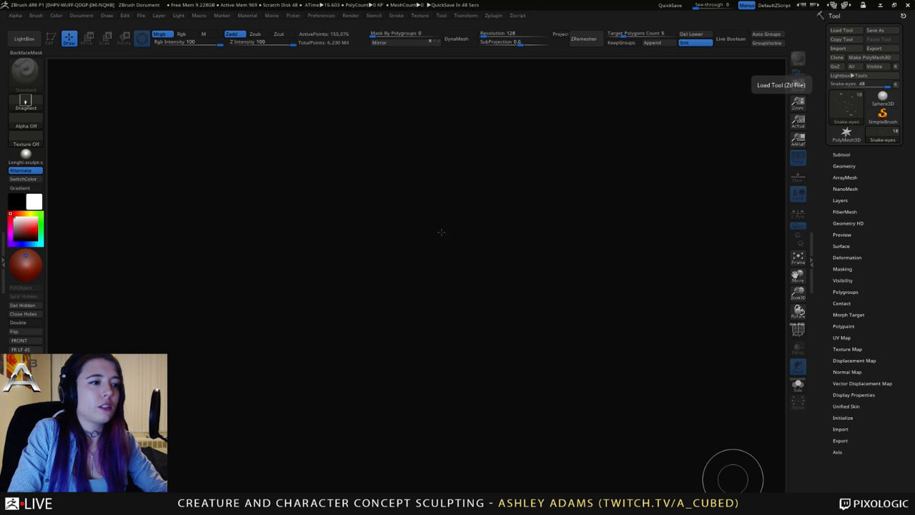
Draw the loaded Snake-eyes tool on the canvas in Edit mode and switch it to the light grey Longhi-sculpt material.
drag(442, 232, 449, 218)
key(t)
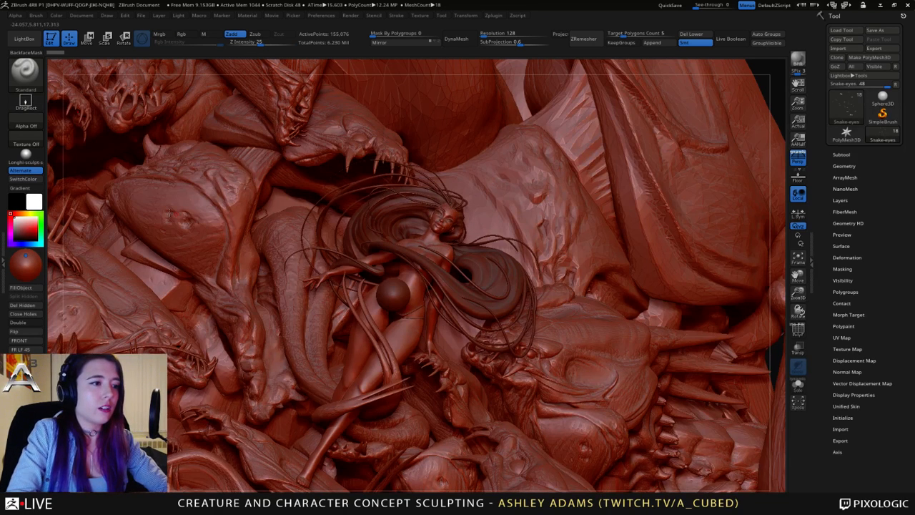
click(42, 164)
mouse_move(487, 334)
ctrl+right_down()
mouse_move(472, 344)
mouse_move(524, 384)
mouse_move(573, 372)
ctrl+right_up()
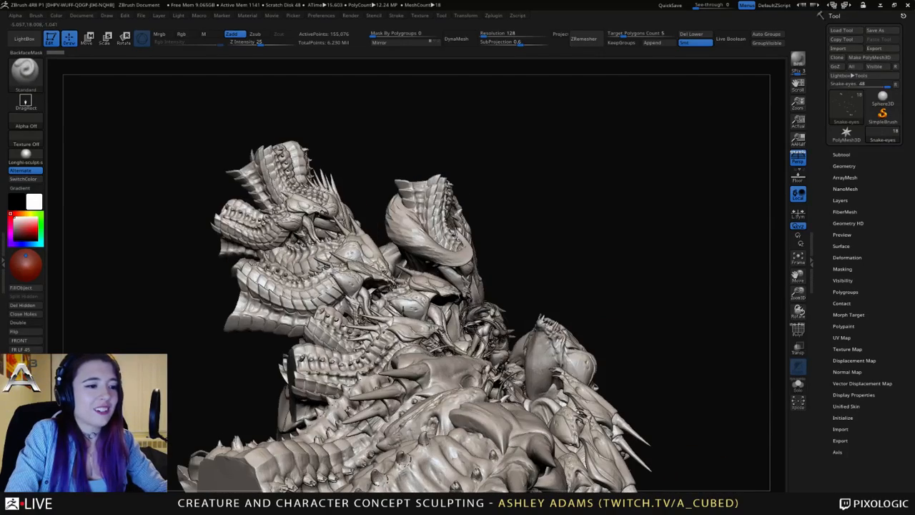
right_drag(437, 333, 511, 279)
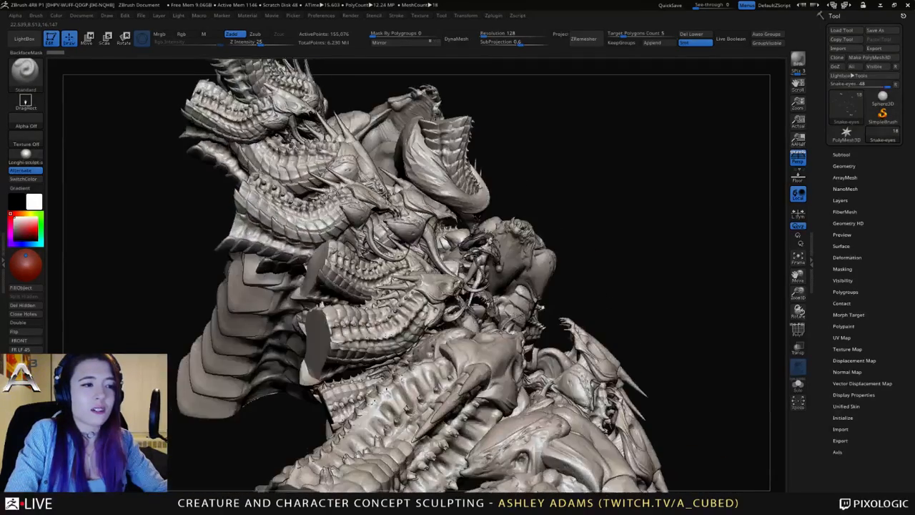
right_drag(387, 389, 404, 400)
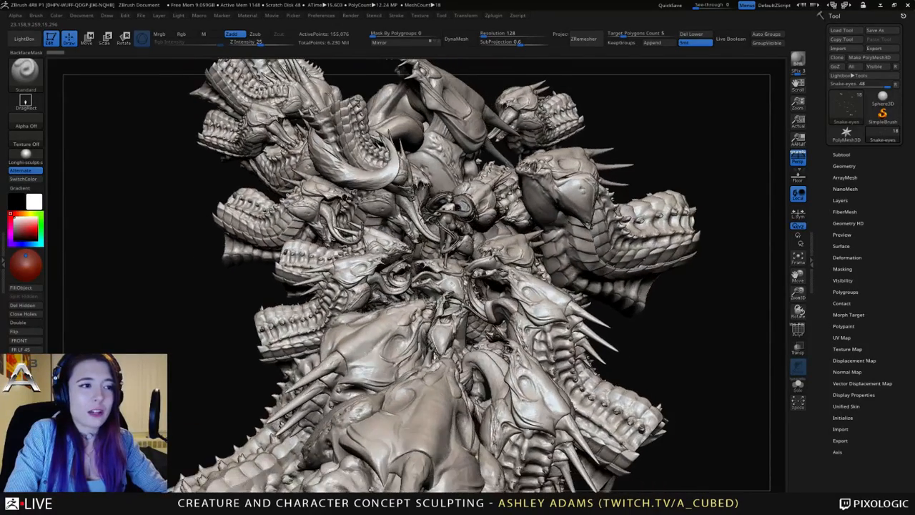
right_drag(533, 268, 511, 213)
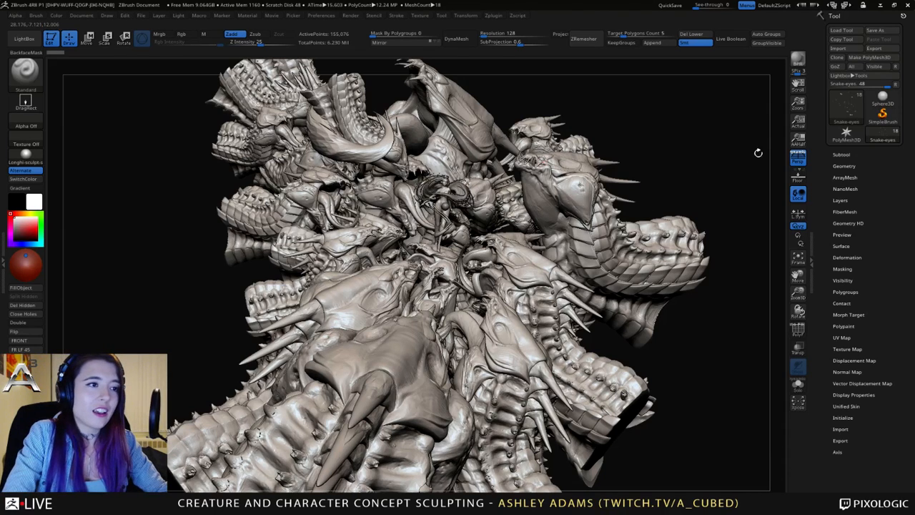
Show the subtool list, enable the polyframe display and briefly isolate the Snake-eyes subtool in Solo mode.
click(842, 154)
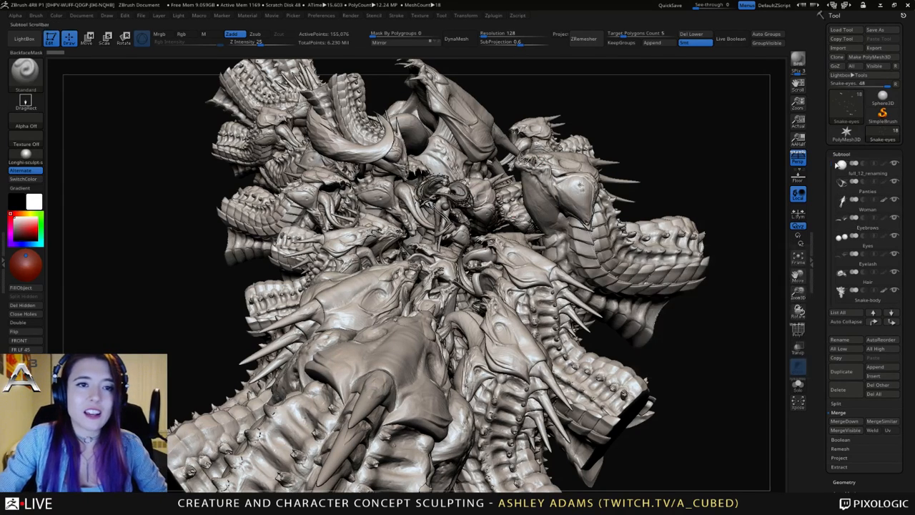
click(799, 329)
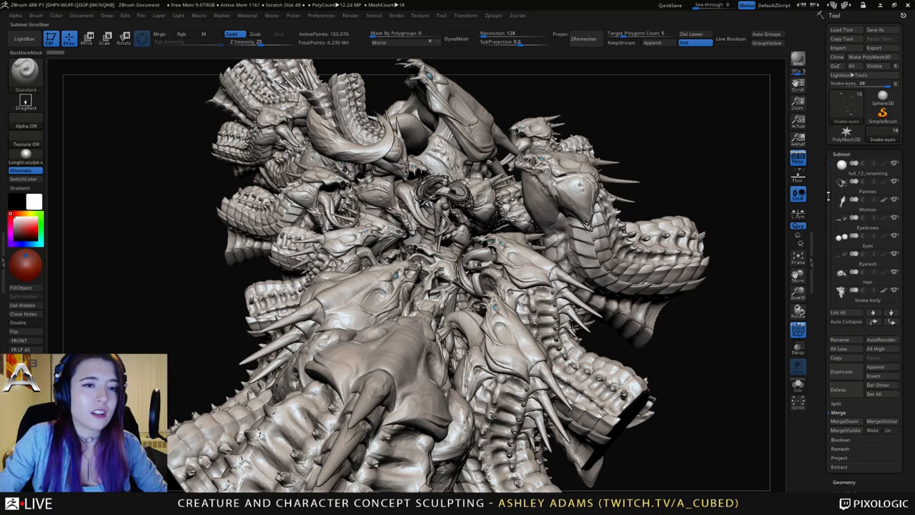
click(801, 386)
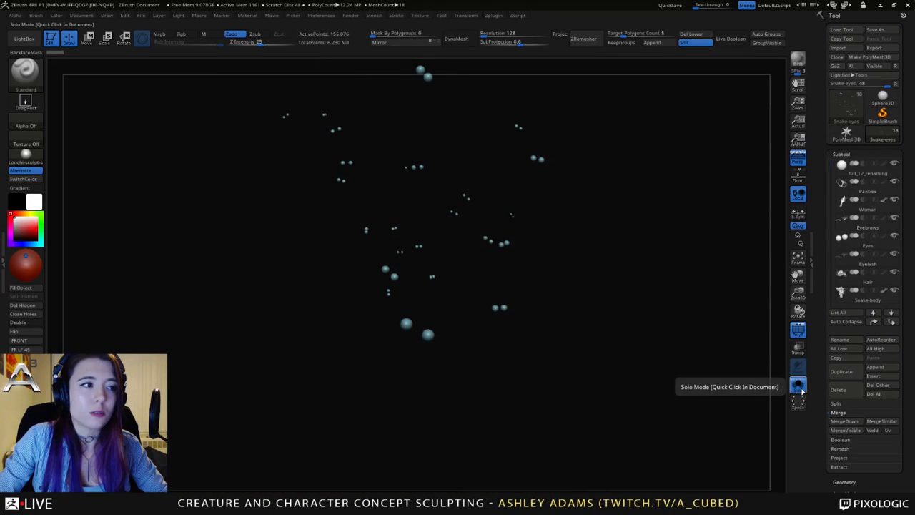
click(799, 383)
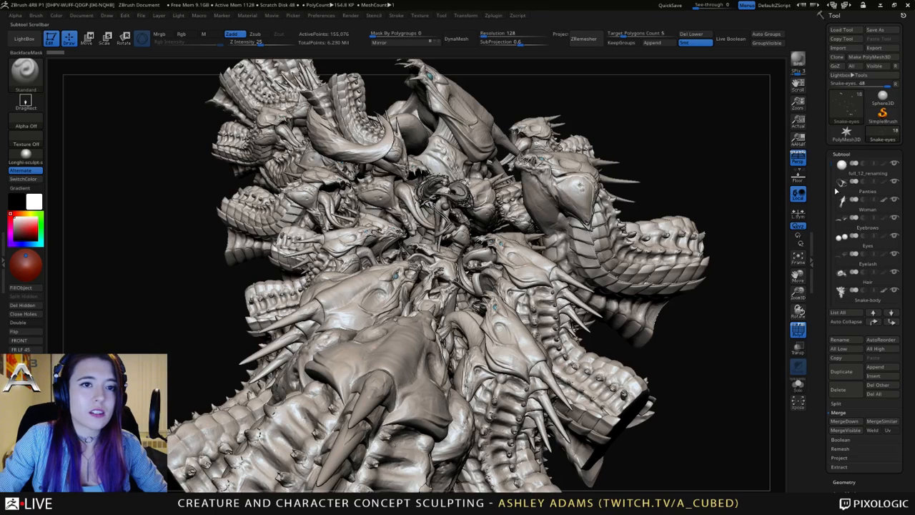
Go down through the snake subtools from Snake-body to Snake-teeth to examine which parts each one contains.
scroll(844, 183, down, 2)
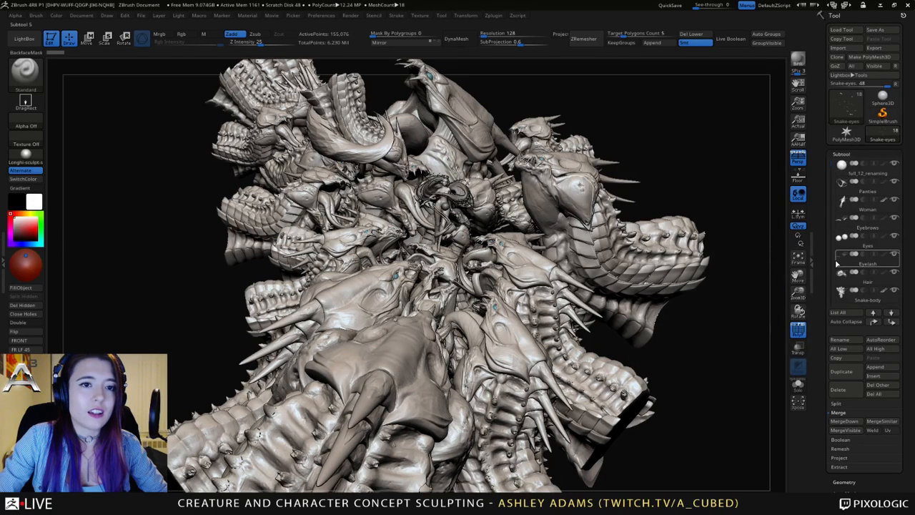
scroll(835, 201, down, 3)
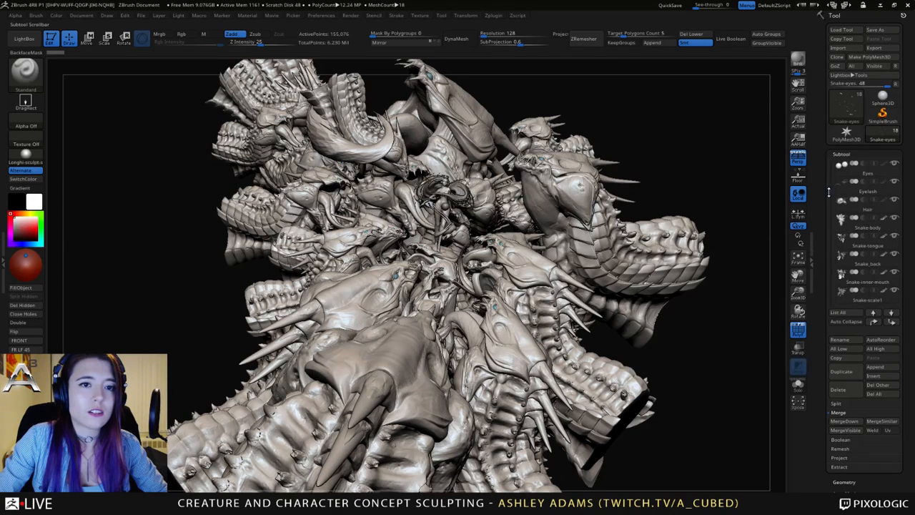
click(845, 208)
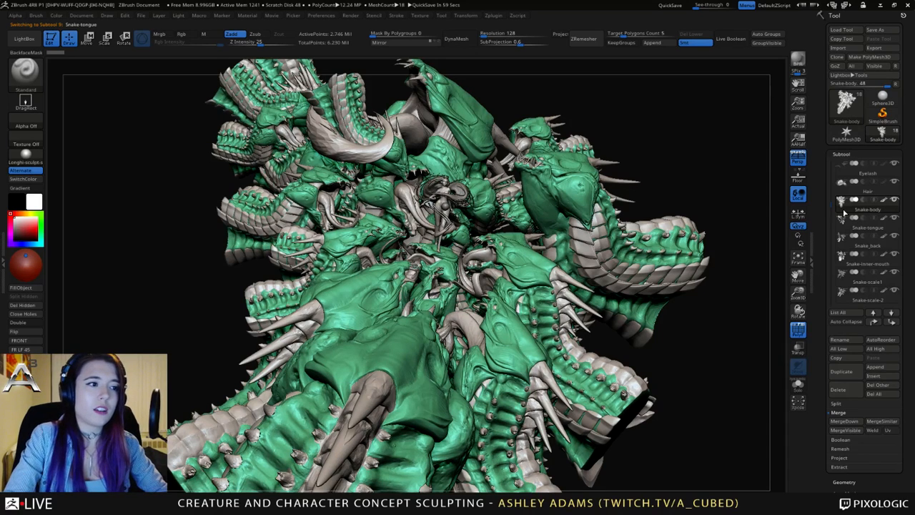
key(Down)
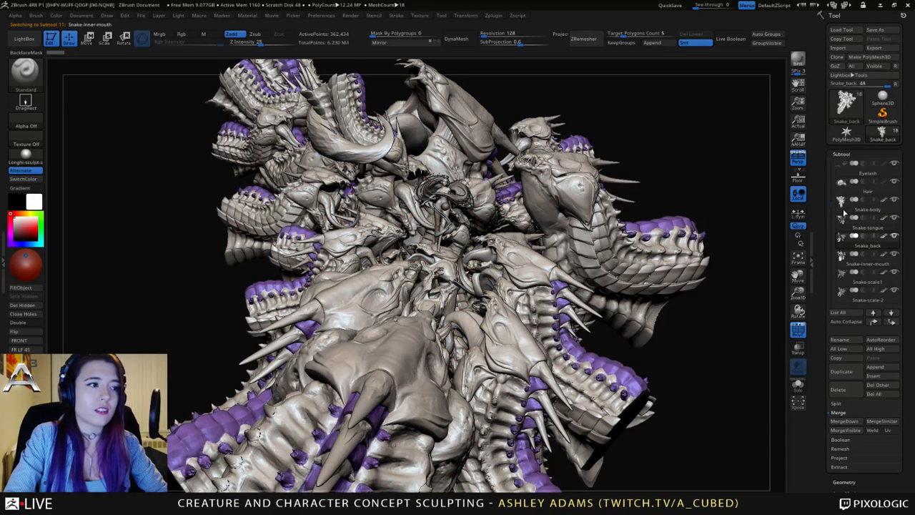
key(Down)
key(Down)
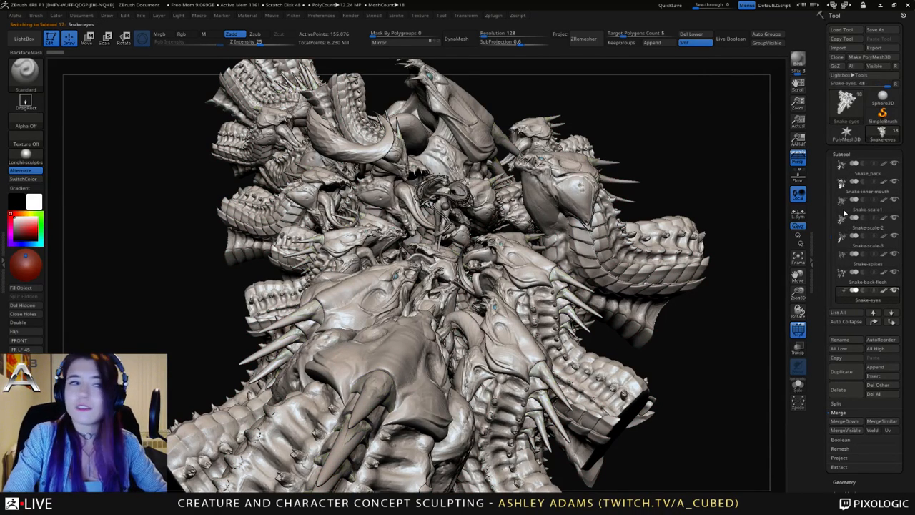
key(Down)
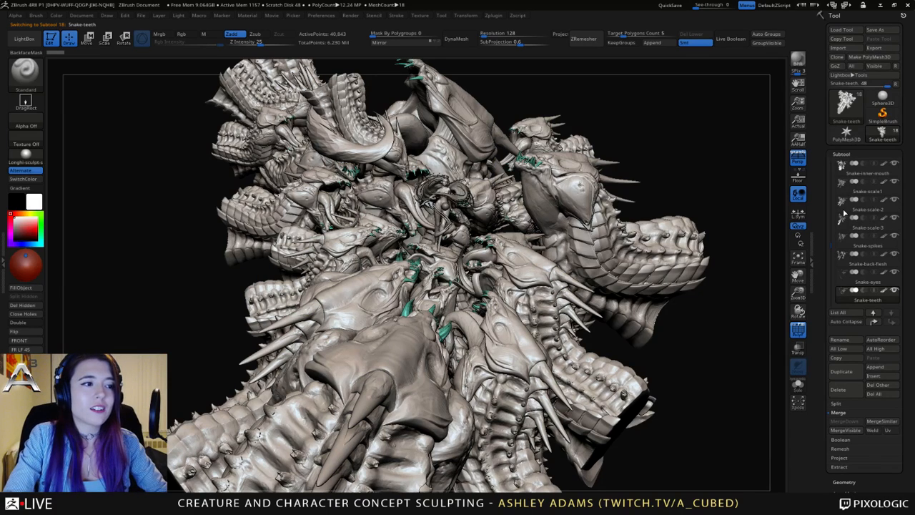
Go back up through the subtools from Snake-teeth to Hair, comparing how the scales, back and other parts are separated.
key(Up)
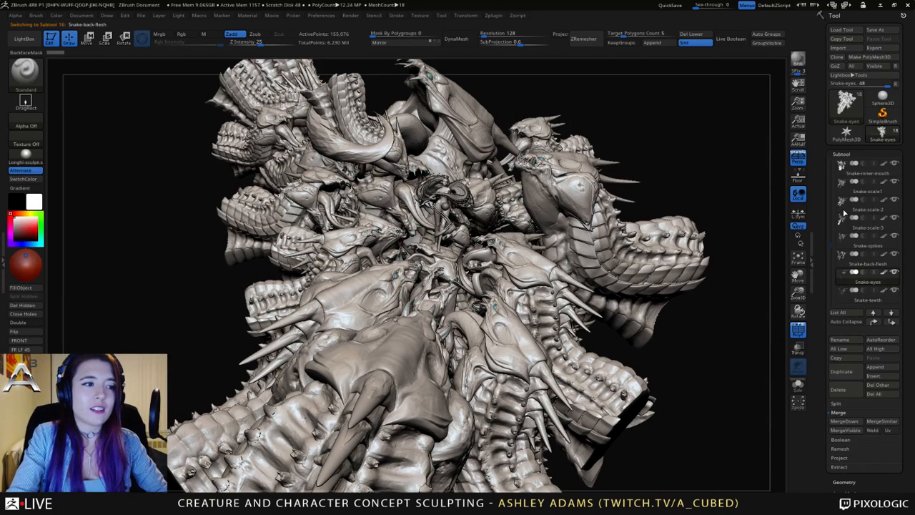
key(Up)
key(Up)
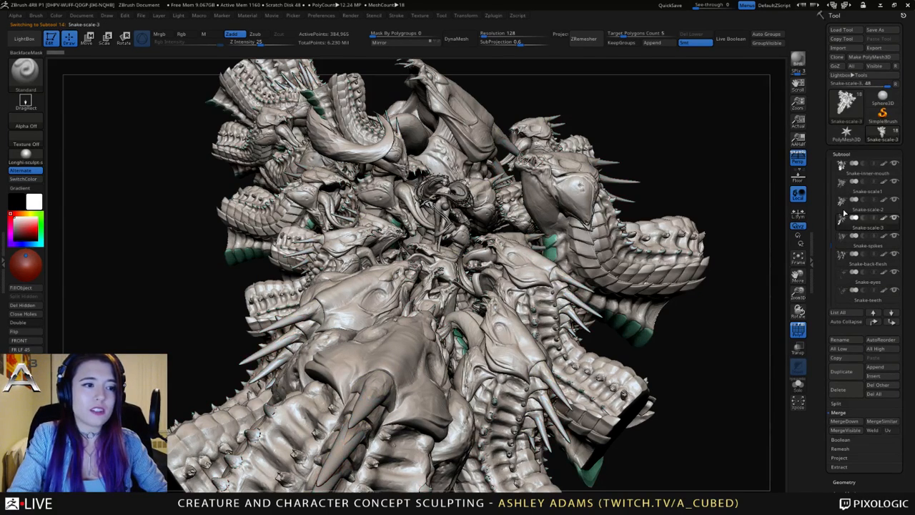
key(Down)
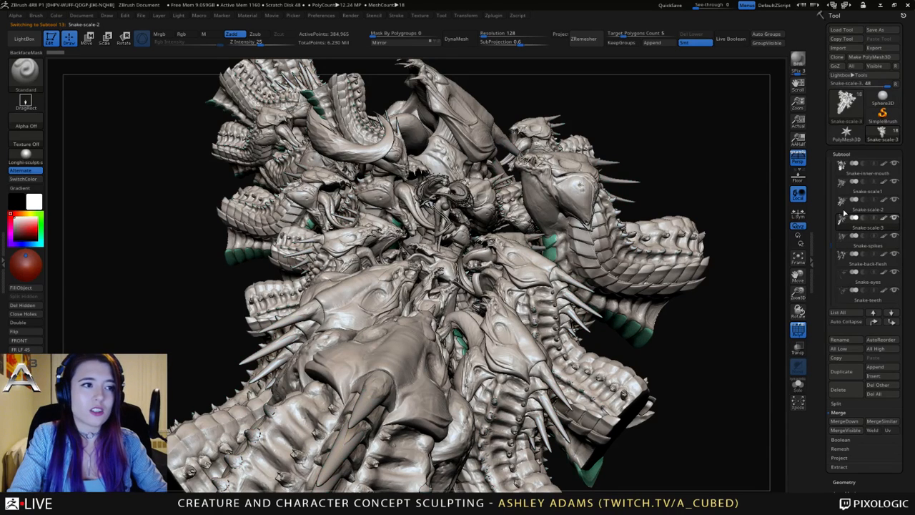
key(Up)
key(Up)
key(Up)
key(Up)
key(Up)
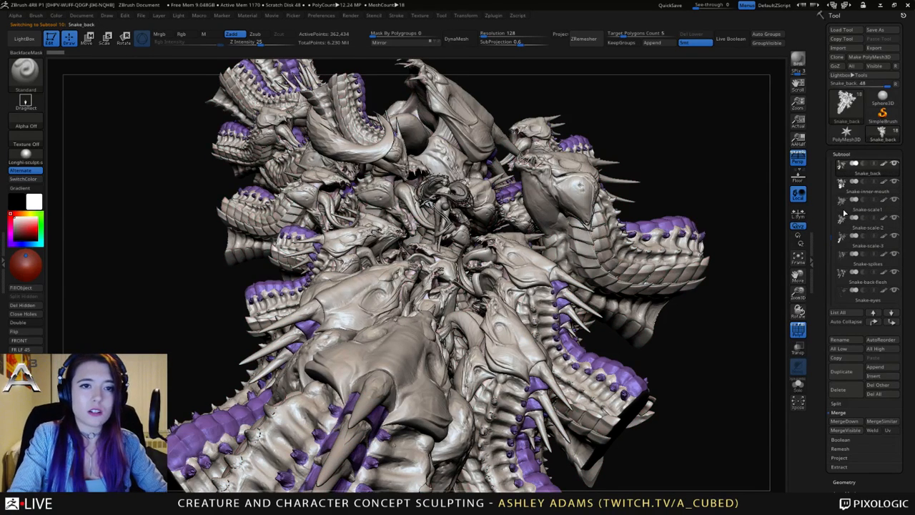
key(Up)
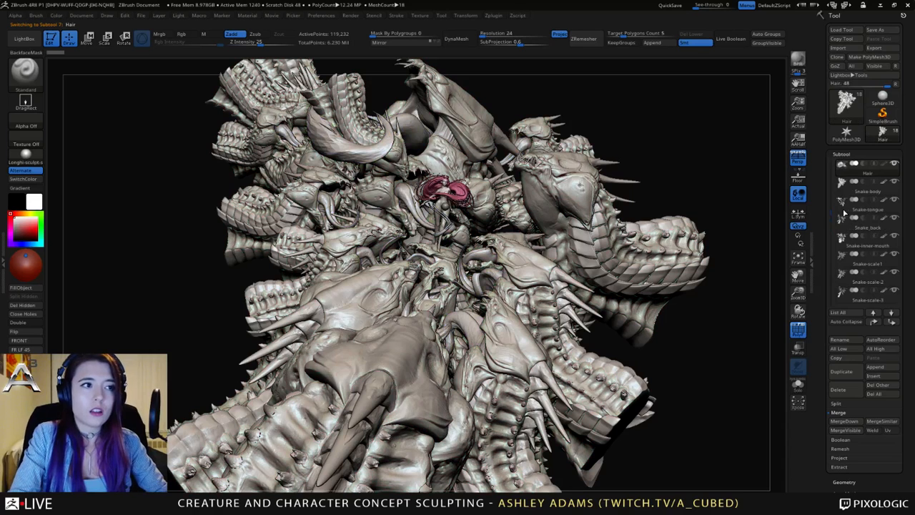
Select the Eyes subtool and examine the small female figure among the snake heads and the whole sculpture from several angles.
key(Up)
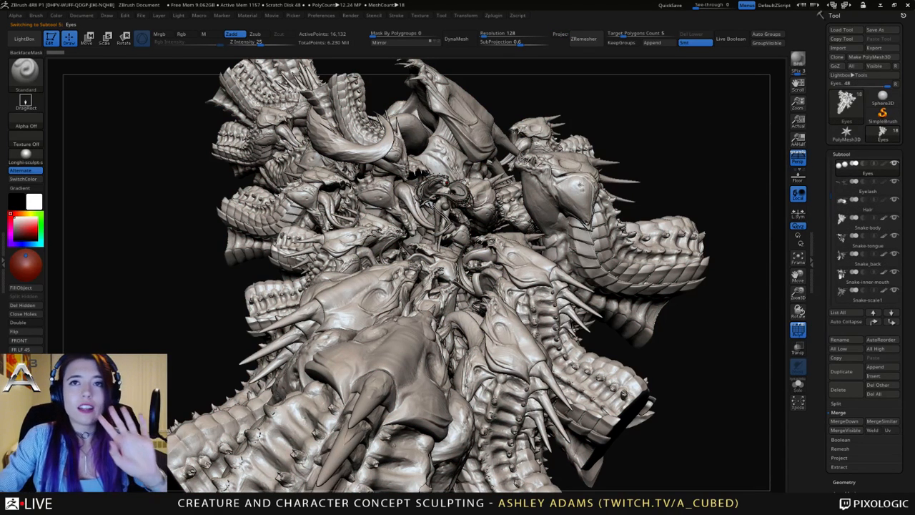
drag(691, 153, 684, 153)
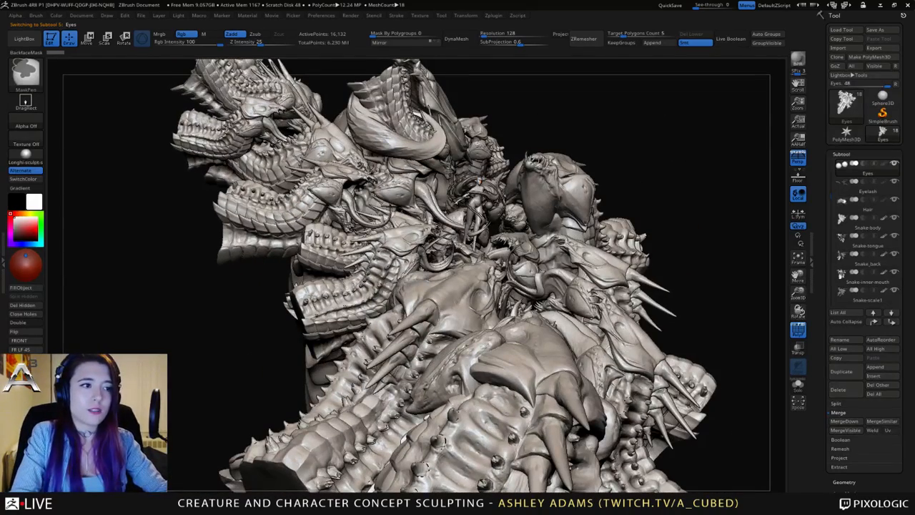
ctrl+right_drag(499, 168, 518, 250)
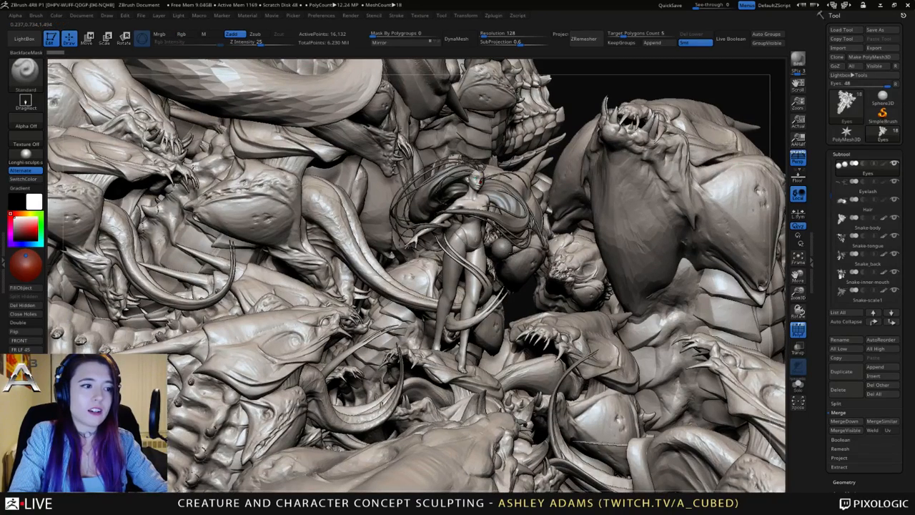
right_drag(478, 183, 394, 244)
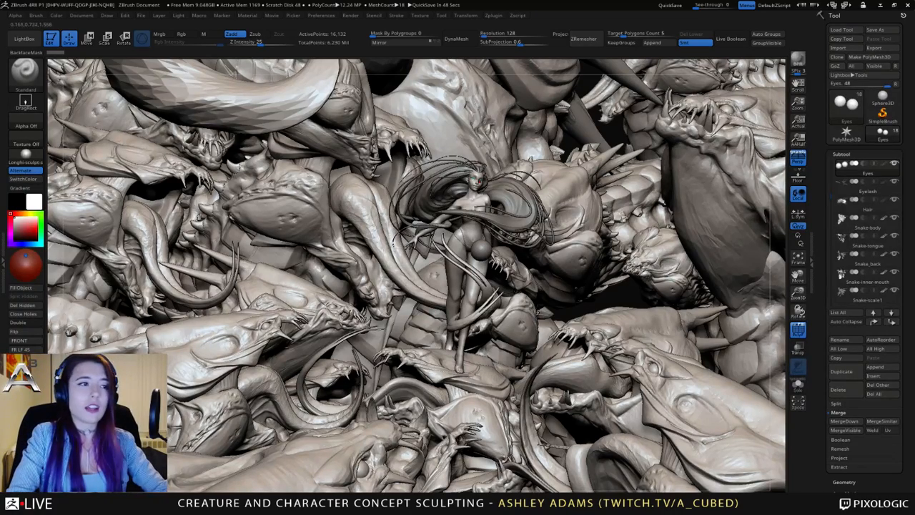
mouse_move(567, 325)
ctrl+right_down()
mouse_move(536, 286)
mouse_move(537, 250)
mouse_move(473, 182)
ctrl+right_up()
right_drag(506, 292, 495, 335)
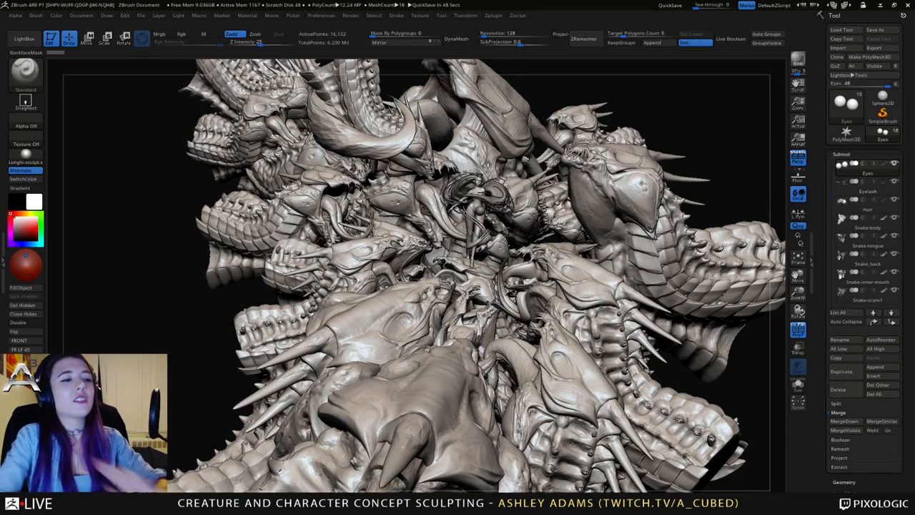
mouse_move(607, 213)
mouse_down()
mouse_move(575, 261)
mouse_move(591, 295)
mouse_up()
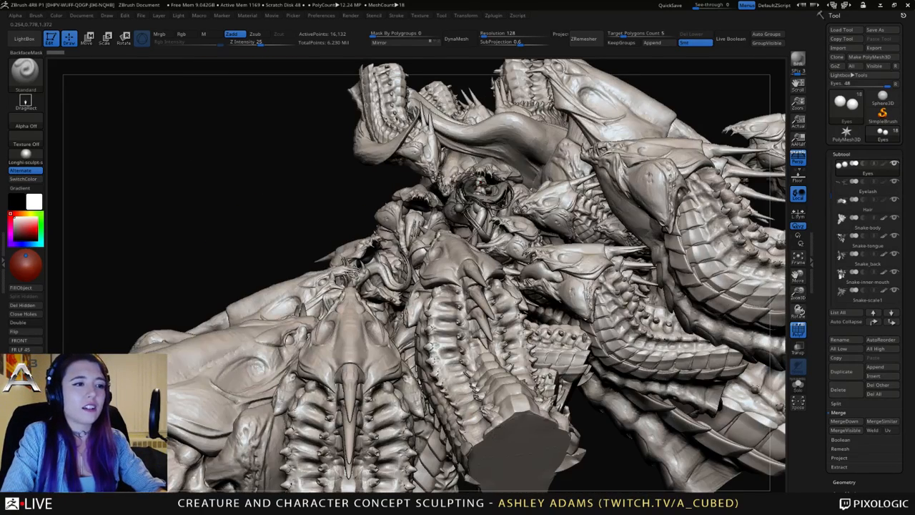
ctrl+right_drag(557, 265, 560, 279)
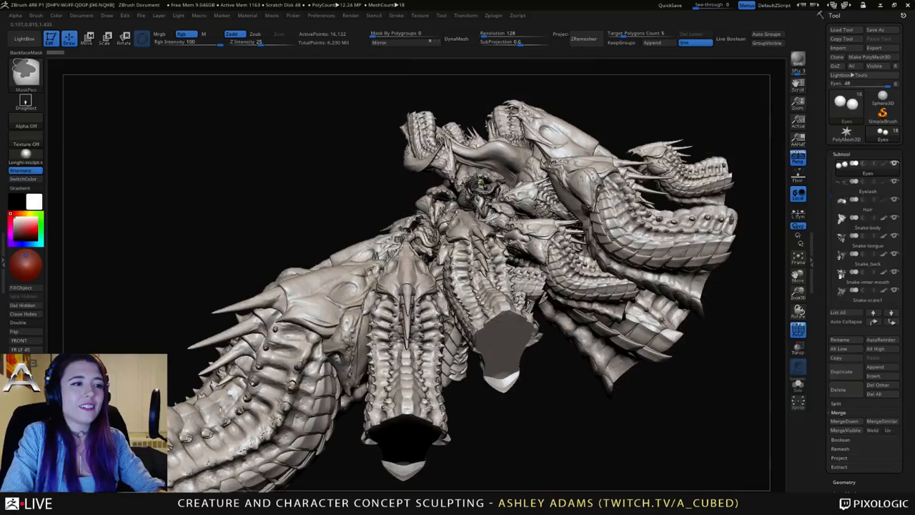
mouse_move(572, 311)
ctrl+right_down()
mouse_move(569, 272)
mouse_move(465, 269)
ctrl+right_up()
right_drag(467, 192, 762, 155)
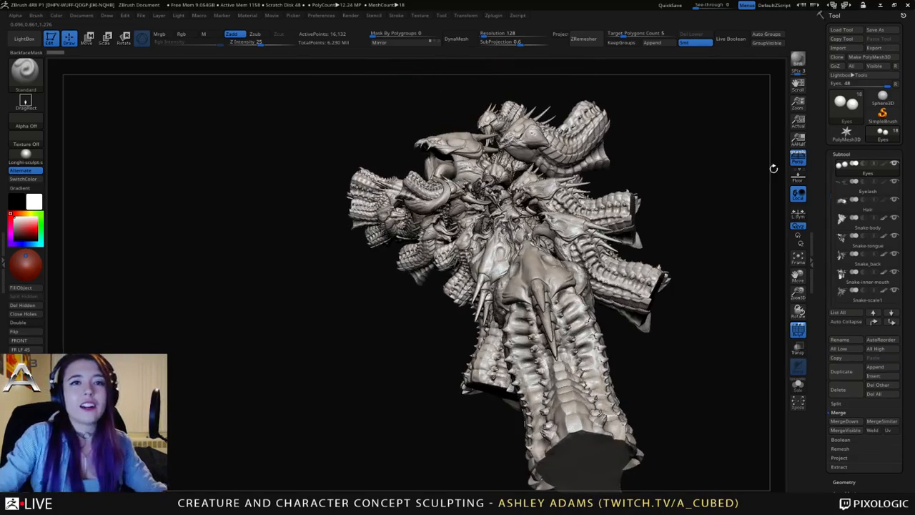
Delete all subtools of the snake sculpture.
click(877, 398)
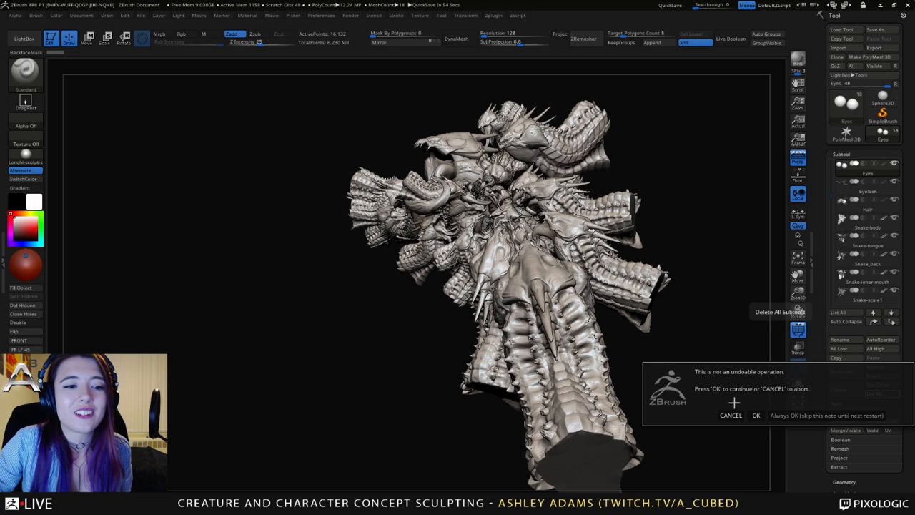
click(715, 472)
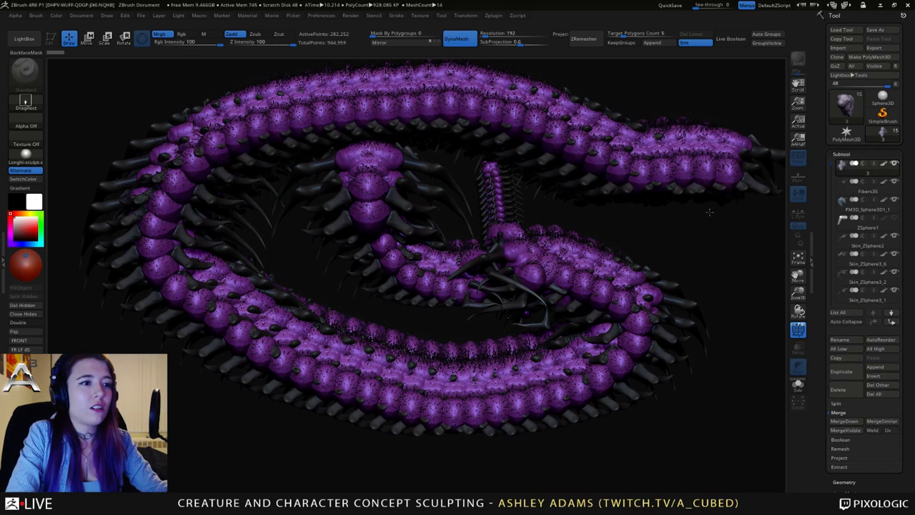
Try drawing the creature tool freely across the canvas outside Edit mode, clearing the canvas between strokes.
ctrl+shift+click(378, 307)
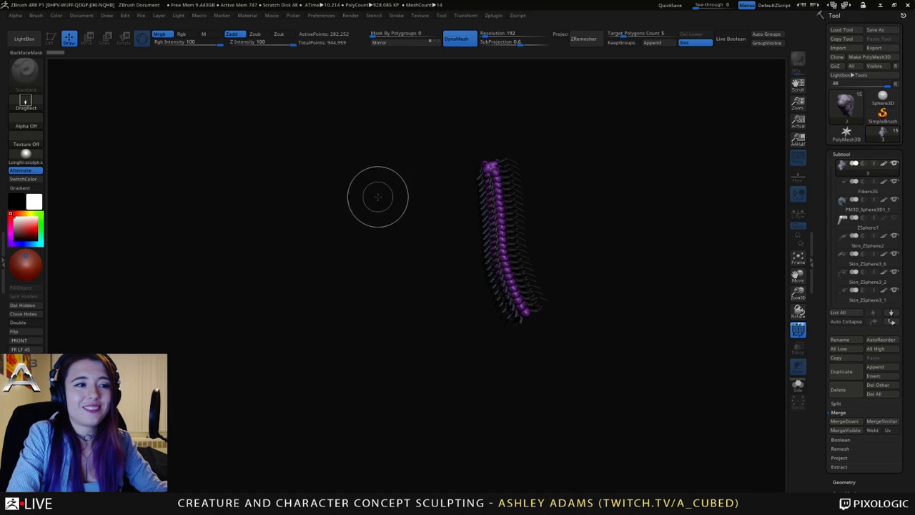
ctrl+shift+drag(429, 144, 432, 155)
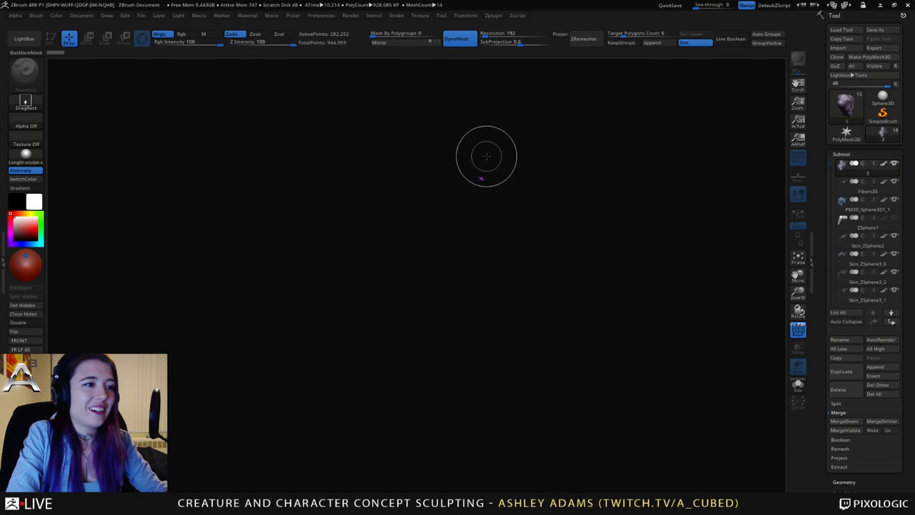
key(ctrl+n)
mouse_move(712, 163)
mouse_down()
mouse_move(636, 154)
mouse_move(572, 227)
mouse_move(451, 185)
mouse_move(333, 159)
mouse_move(321, 281)
mouse_move(104, 207)
mouse_move(279, 143)
mouse_move(178, 268)
mouse_move(415, 396)
mouse_move(565, 332)
mouse_move(626, 293)
mouse_move(705, 354)
mouse_move(711, 231)
mouse_move(758, 192)
mouse_up()
key(ctrl+n)
key(space)
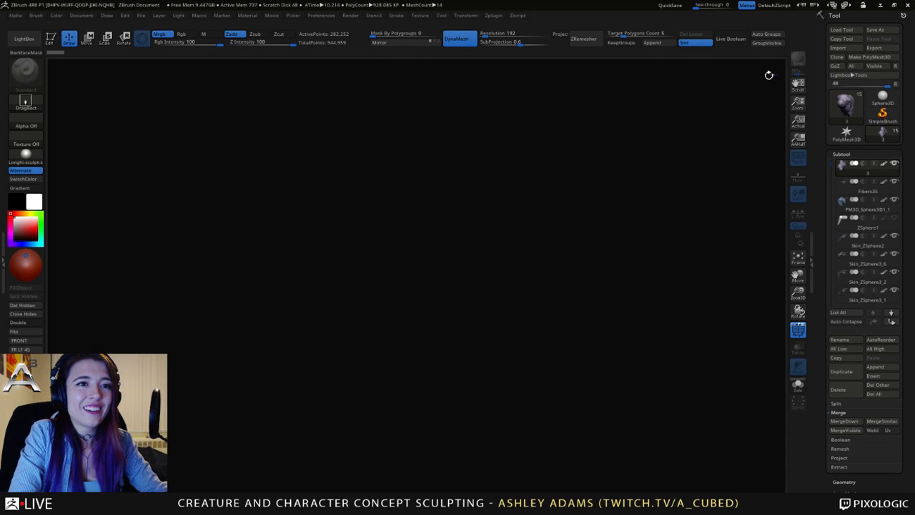
mouse_move(769, 75)
mouse_down()
mouse_move(570, 93)
mouse_move(272, 96)
mouse_move(156, 141)
mouse_move(535, 138)
mouse_up()
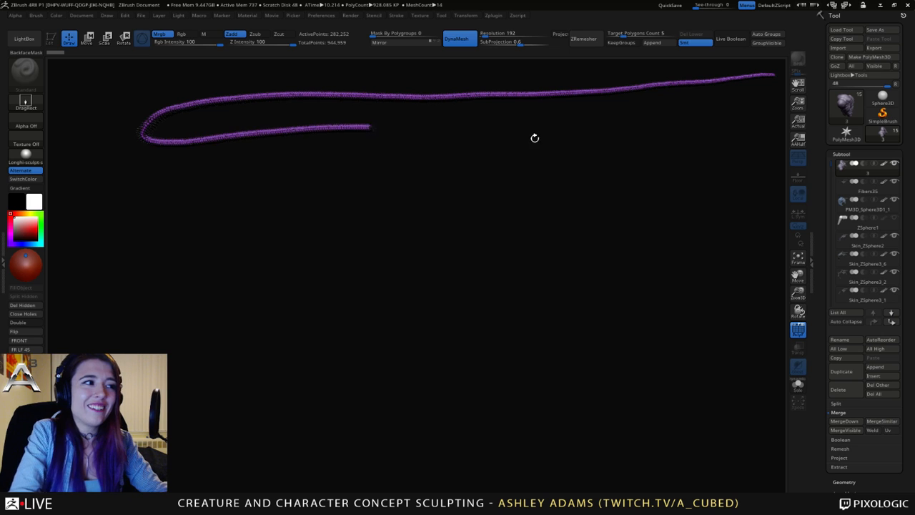
key(ctrl+n)
key(space)
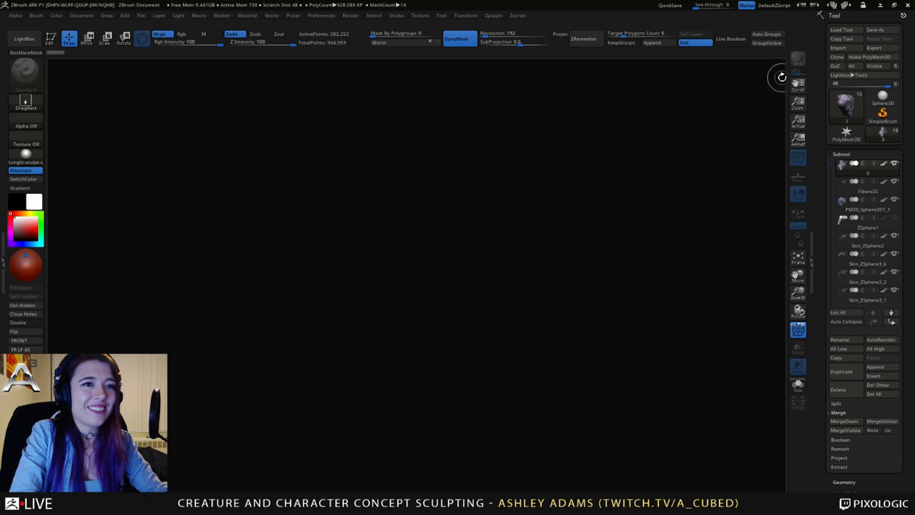
mouse_move(776, 75)
mouse_down()
mouse_move(425, 95)
mouse_move(147, 139)
mouse_move(513, 168)
mouse_move(748, 203)
mouse_move(517, 231)
mouse_move(449, 276)
mouse_move(529, 349)
mouse_move(322, 401)
mouse_move(250, 254)
mouse_move(567, 319)
mouse_move(616, 368)
mouse_move(601, 348)
mouse_move(582, 356)
mouse_move(534, 345)
mouse_up()
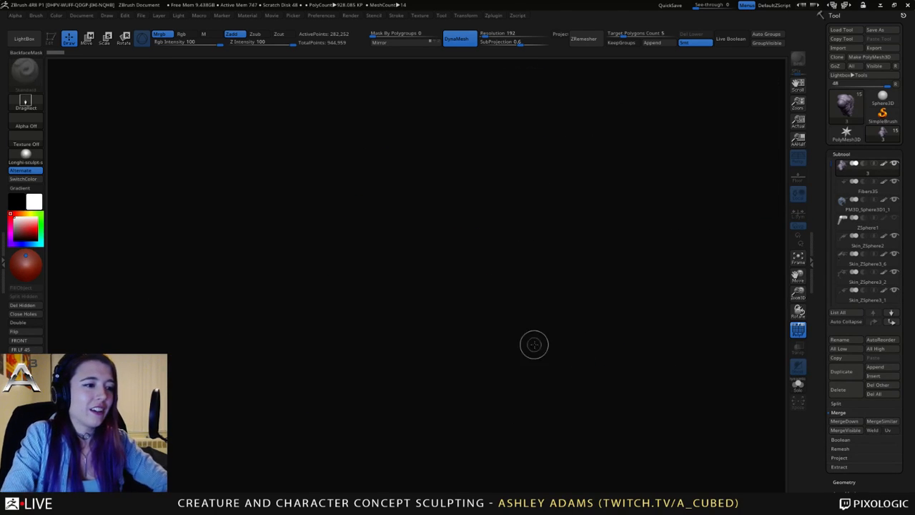
Reset the canvas stroke by selecting Dots and switching back to DragRect.
click(26, 102)
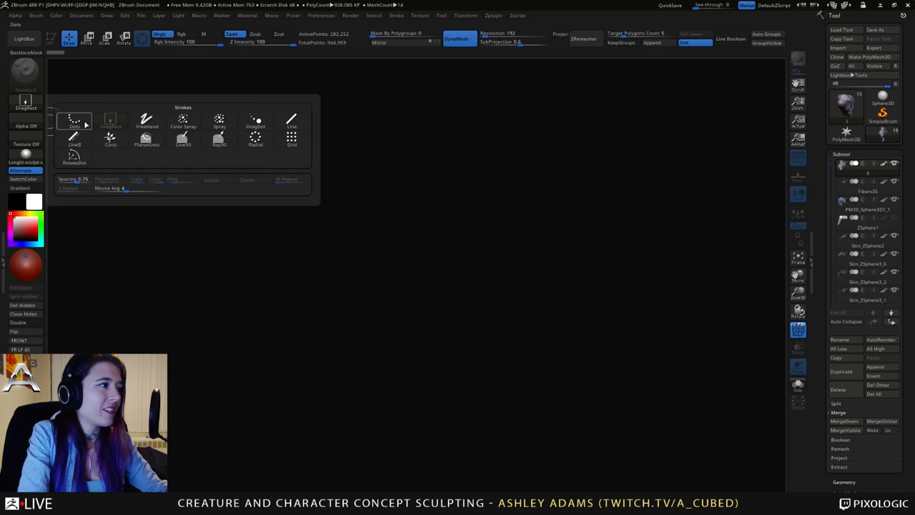
click(26, 102)
click(25, 102)
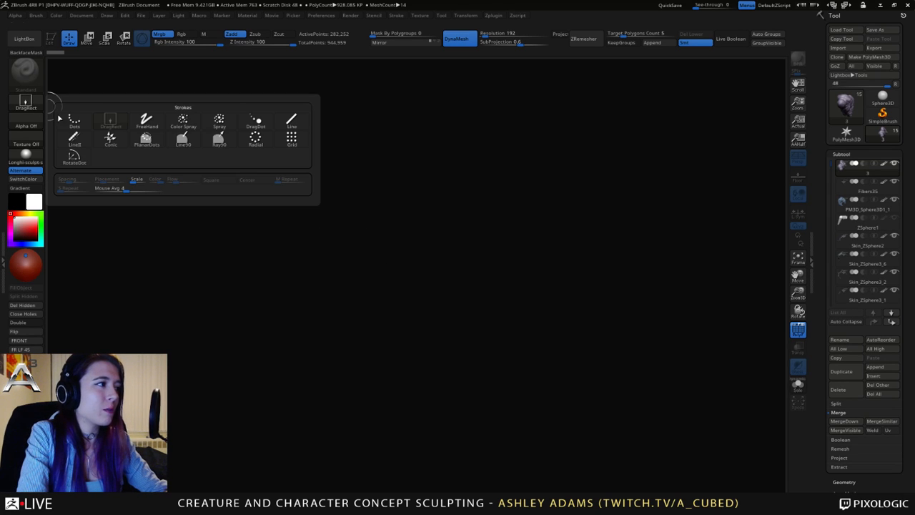
mouse_move(80, 126)
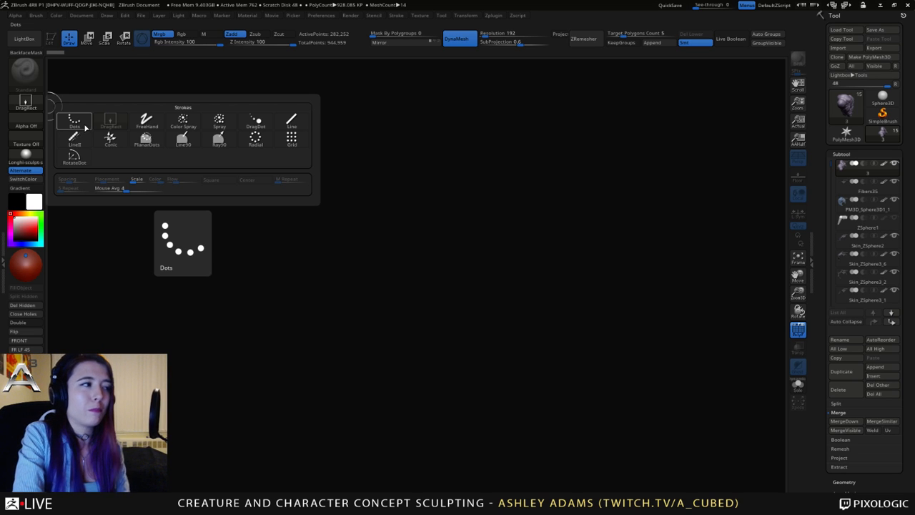
click(26, 103)
click(23, 100)
click(23, 101)
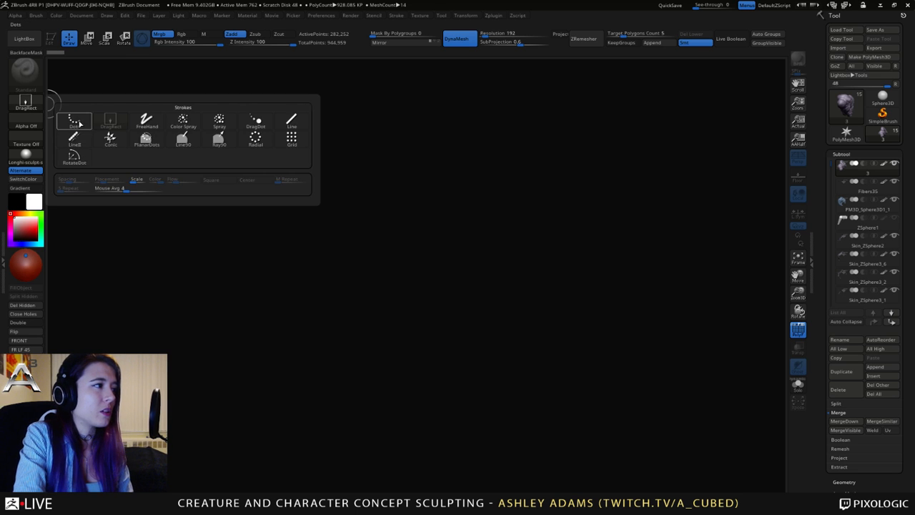
click(80, 126)
click(24, 102)
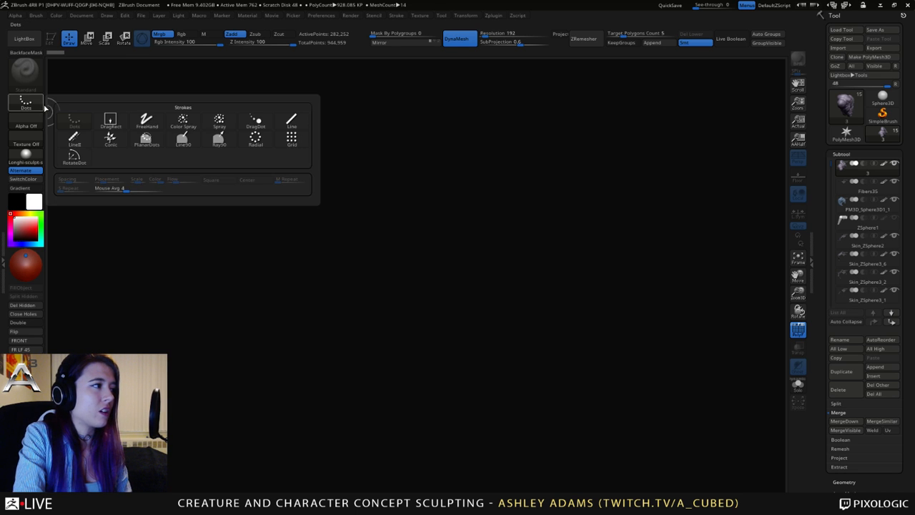
click(111, 121)
Draw the insect-like creature on the canvas, enter Edit mode and turn off the polyframe display.
drag(447, 258, 484, 361)
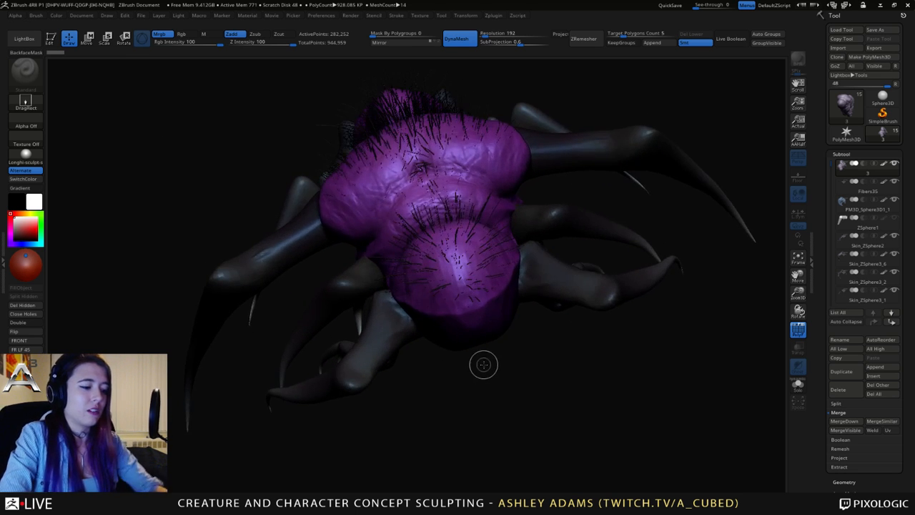
key(t)
drag(456, 221, 604, 254)
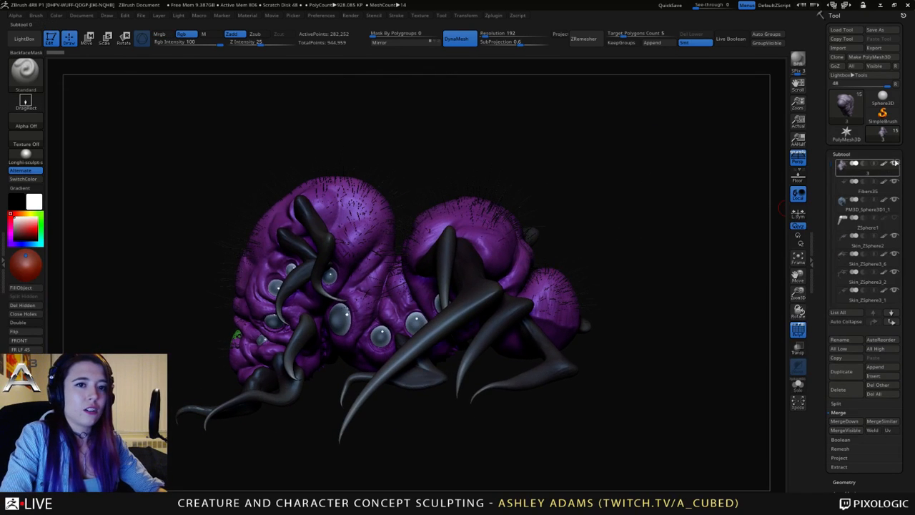
click(798, 329)
drag(715, 315, 520, 265)
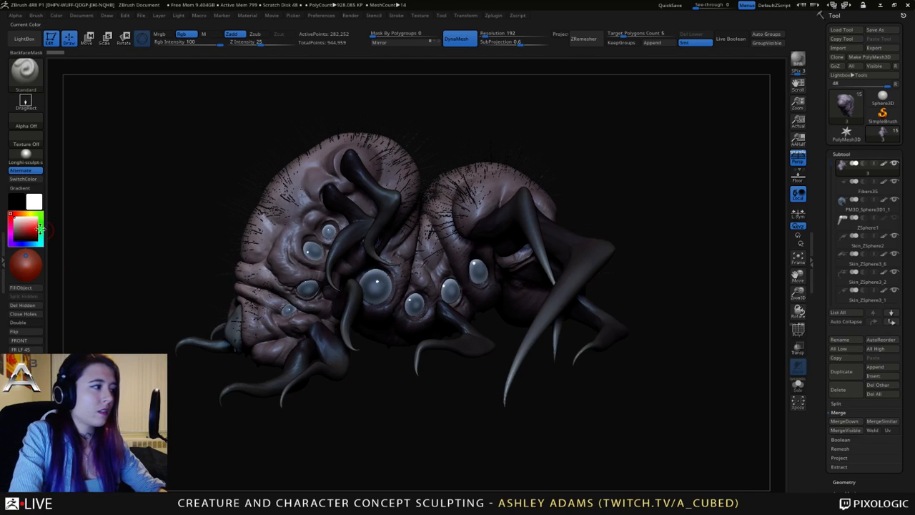
Turn off Zadd so the Standard brush only applies colour, and sample a pale lilac-grey from the creature.
drag(210, 214, 397, 257)
key(space)
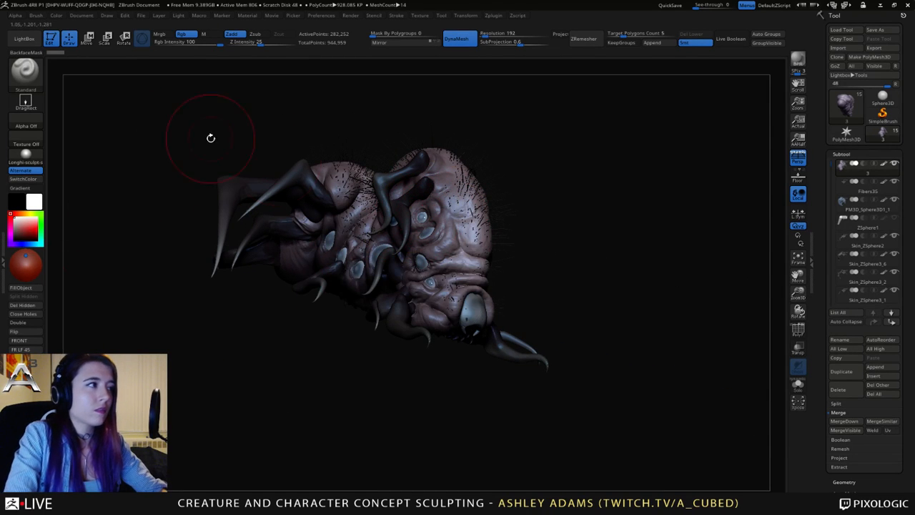
click(234, 35)
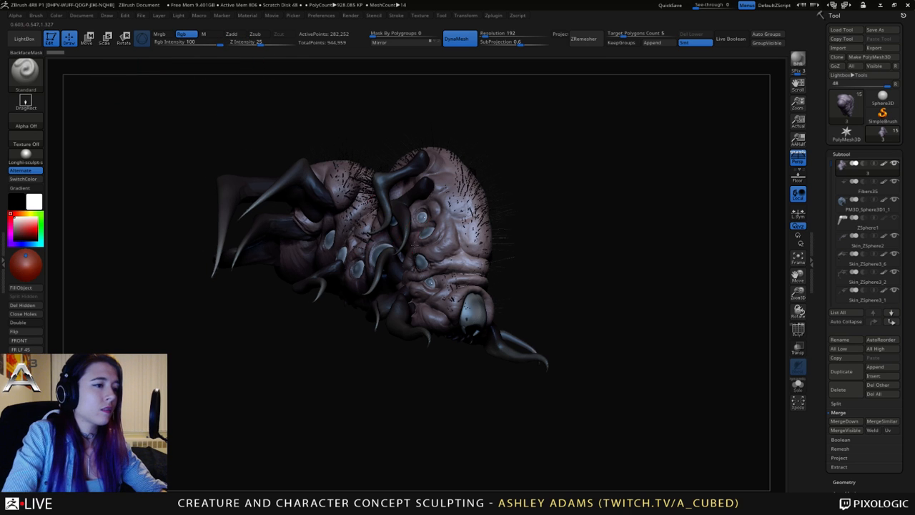
right_drag(322, 197, 488, 279)
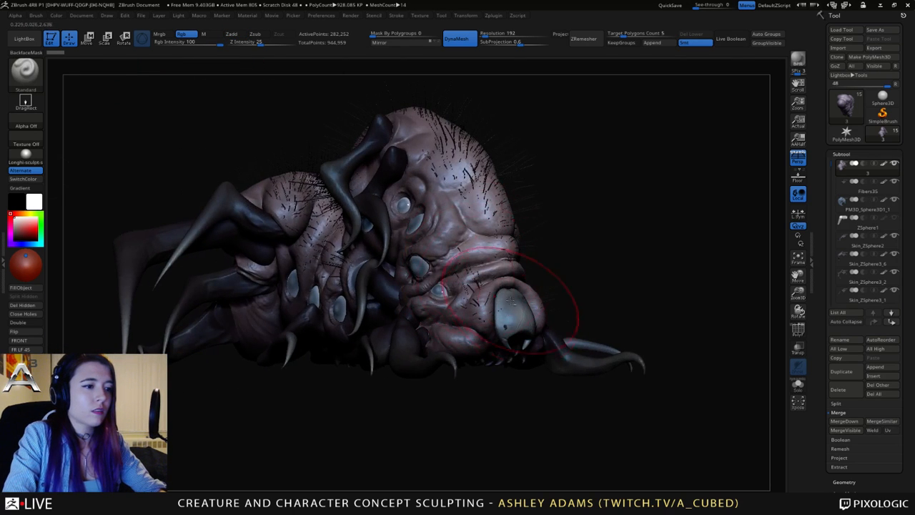
right_drag(406, 233, 426, 271)
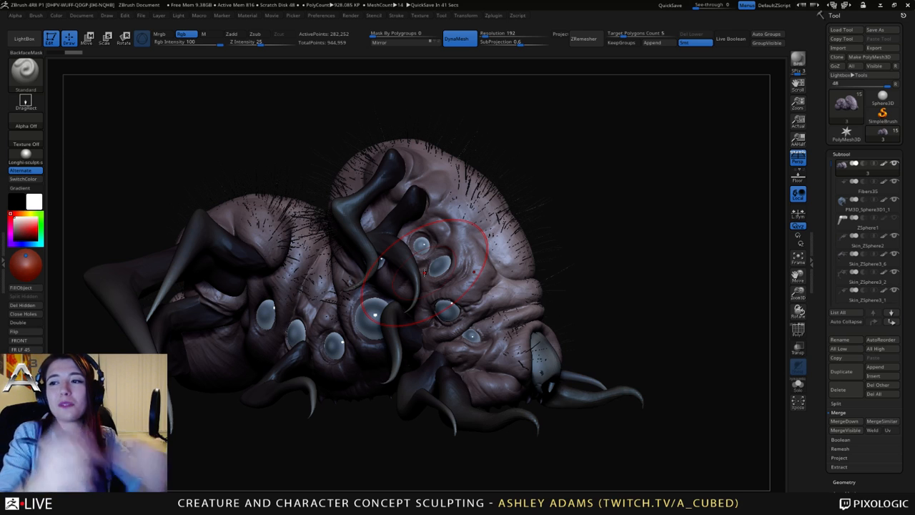
right_drag(478, 247, 451, 261)
key(space)
key(c)
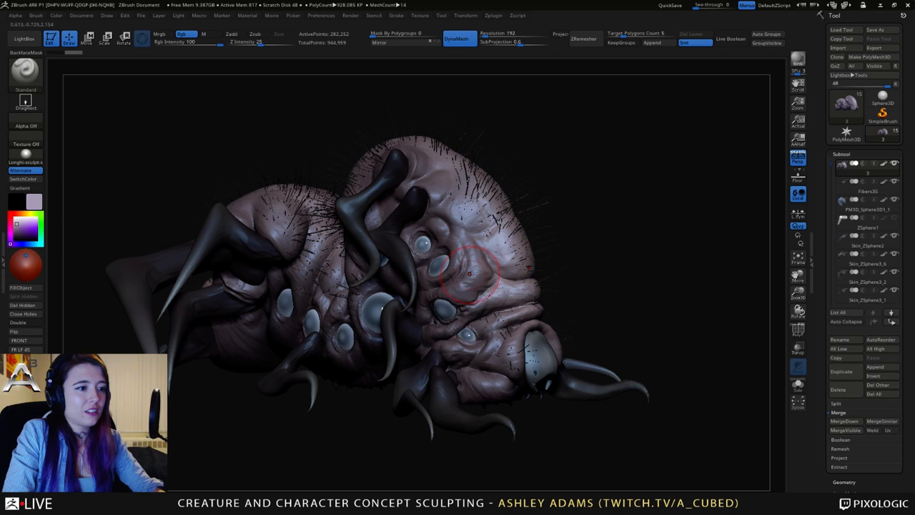
Paint lilac-grey over the skin folds around the small eyes on the creature's head.
key(space)
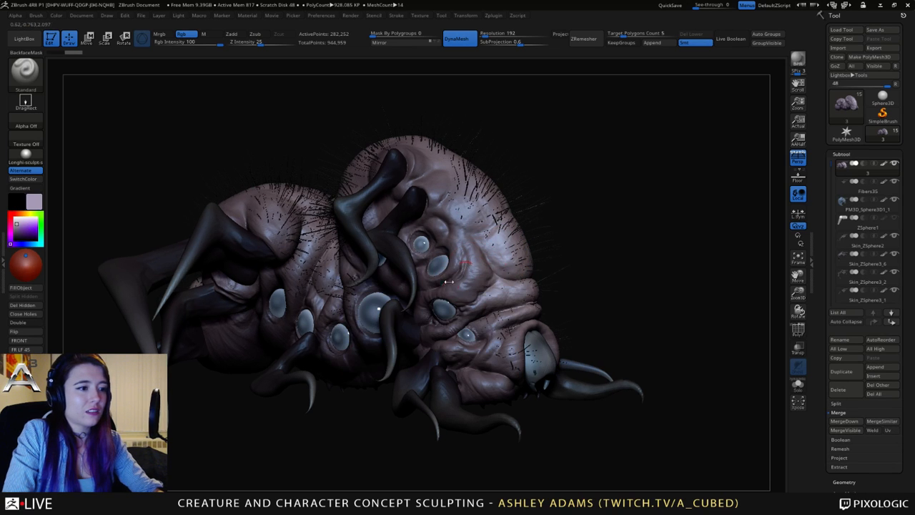
mouse_move(458, 294)
mouse_down()
mouse_move(478, 270)
mouse_move(427, 296)
mouse_up()
right_drag(427, 295, 465, 298)
drag(430, 307, 452, 291)
right_drag(451, 289, 449, 331)
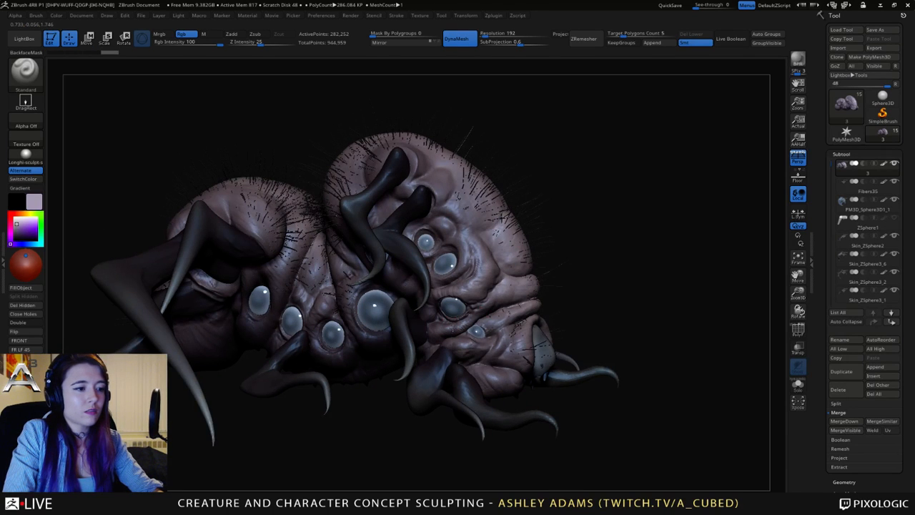
drag(452, 328, 455, 346)
right_drag(475, 329, 334, 275)
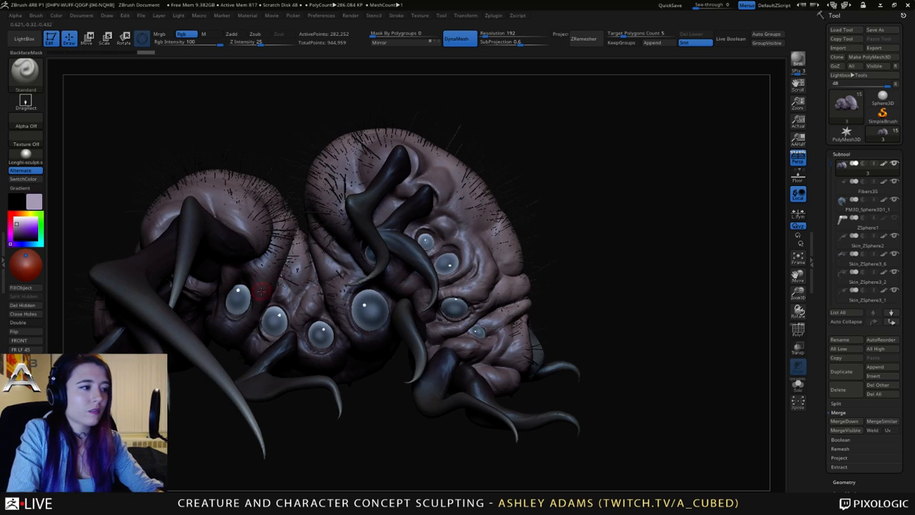
Paint lilac-grey highlights on the skin folds between and above the row of eyes along the creature's body.
mouse_move(261, 288)
mouse_down()
mouse_move(274, 256)
mouse_move(297, 254)
mouse_up()
drag(293, 296, 295, 263)
right_drag(509, 212, 472, 216)
drag(303, 304, 301, 319)
right_drag(271, 300, 300, 298)
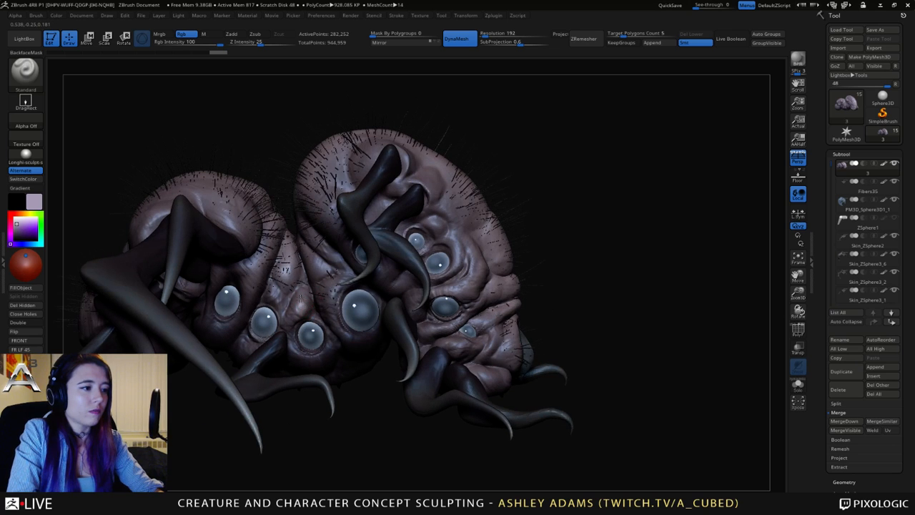
drag(290, 315, 287, 327)
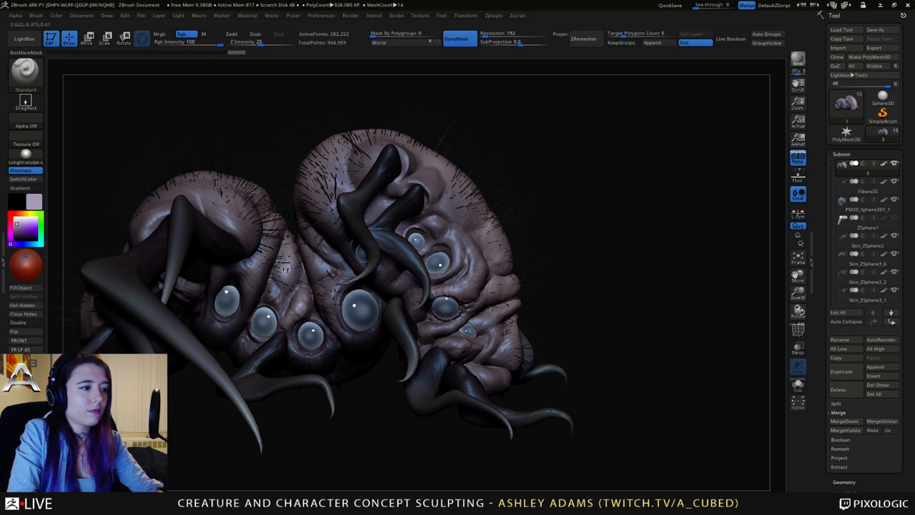
mouse_move(323, 294)
mouse_down()
mouse_move(334, 281)
mouse_move(325, 306)
mouse_up()
drag(368, 347, 306, 362)
right_drag(279, 339, 171, 338)
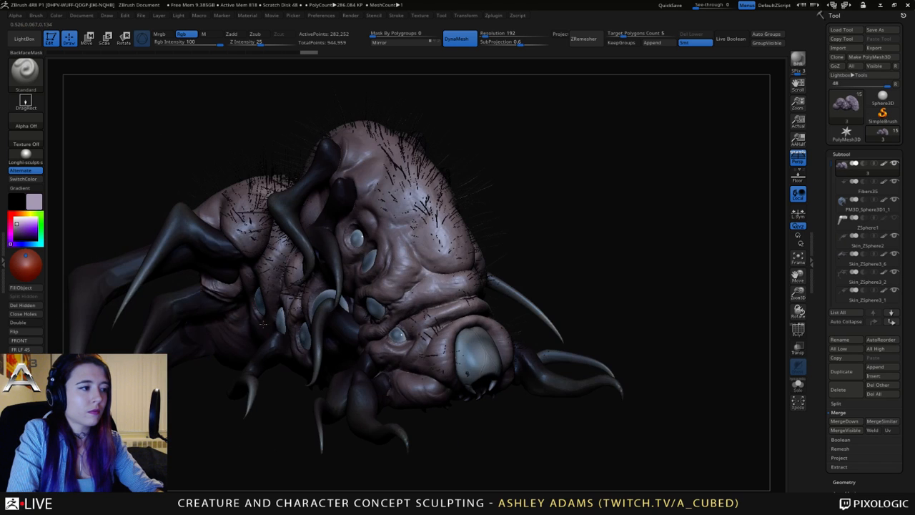
Select the front rear leg subtool Skin_ZSphere3_3 and switch to the DamStandard brush to work on its knee.
alt+click(79, 272)
right_drag(286, 252, 193, 239)
alt+click(463, 185)
key(b)
key(d)
key(s)
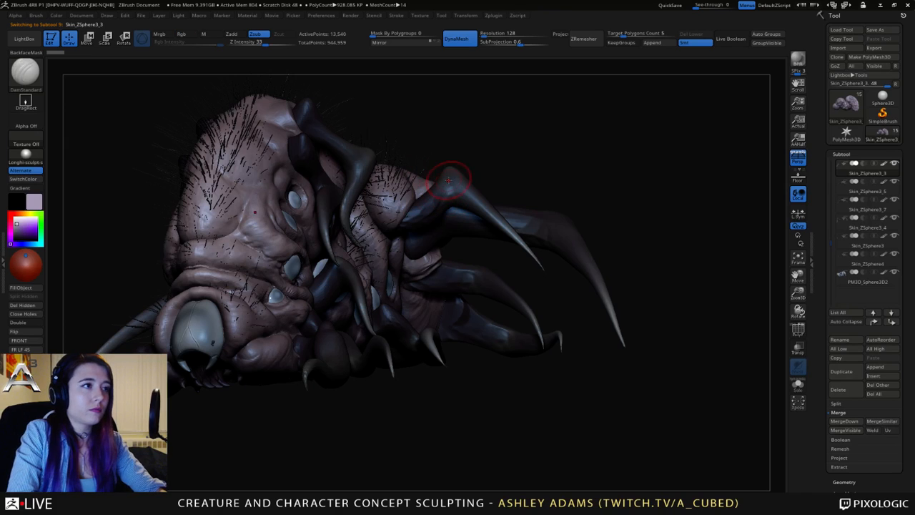
key(space)
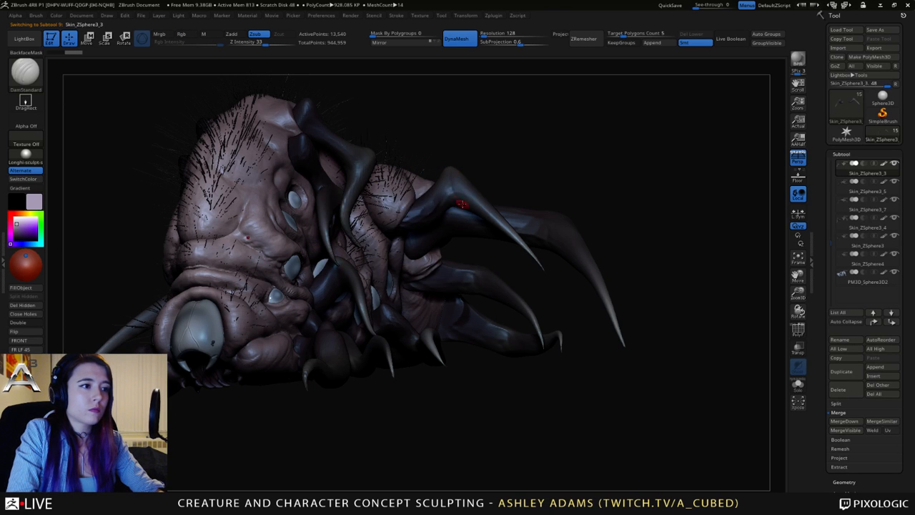
right_drag(456, 196, 465, 251)
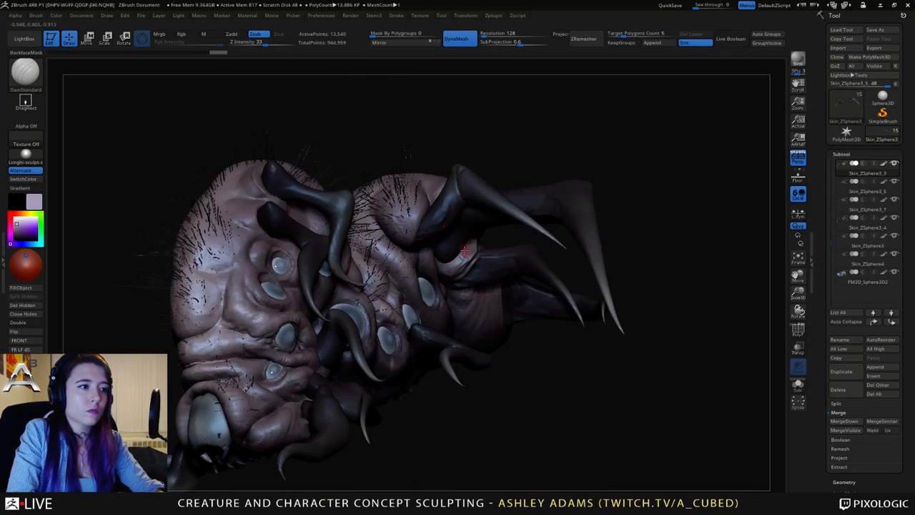
Select the creature's longest rear leg, Skin_ZSphere3_1, and carve crease lines around its knee joint with DamStandard.
alt+click(554, 203)
right_drag(554, 203, 577, 202)
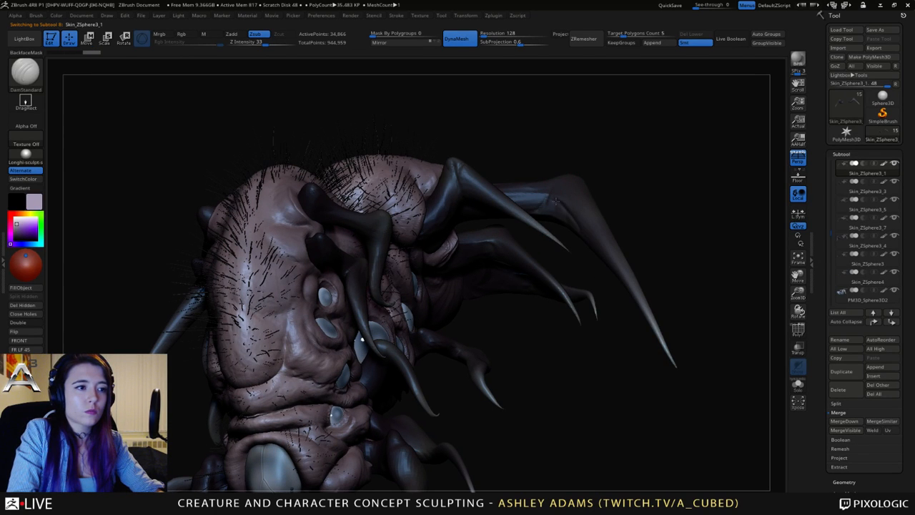
mouse_move(557, 202)
mouse_down()
mouse_move(542, 204)
mouse_move(562, 206)
mouse_move(523, 229)
mouse_move(545, 230)
mouse_move(561, 213)
mouse_move(578, 218)
mouse_up()
key(space)
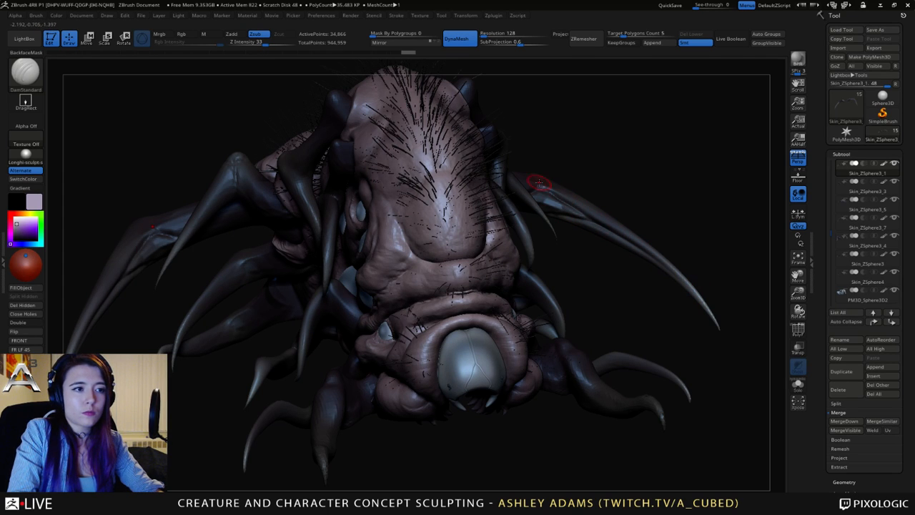
mouse_move(592, 227)
right_down()
mouse_move(578, 219)
mouse_move(583, 201)
mouse_move(537, 202)
mouse_move(565, 211)
mouse_move(536, 195)
mouse_move(560, 178)
right_up()
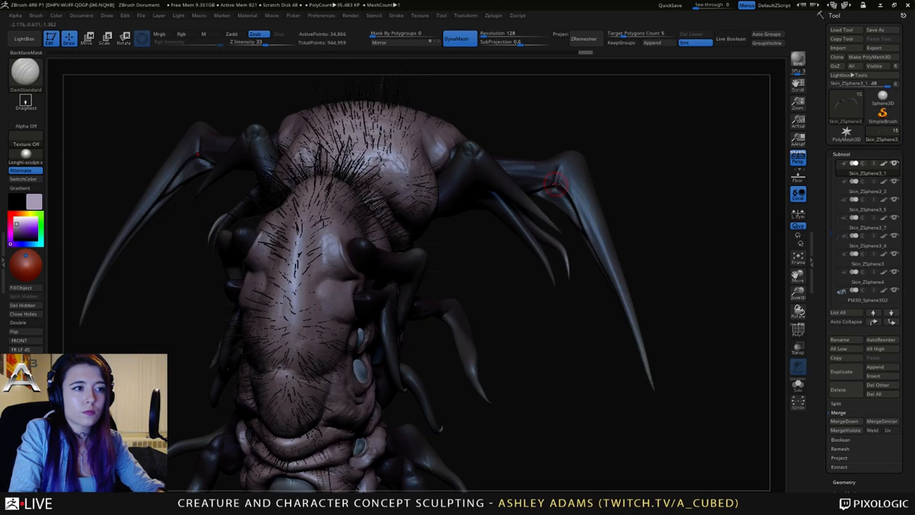
right_drag(579, 159, 424, 176)
Select the shorter leg in front of the longest rear leg and carve creases around its knee joint.
alt+click(424, 169)
key(space)
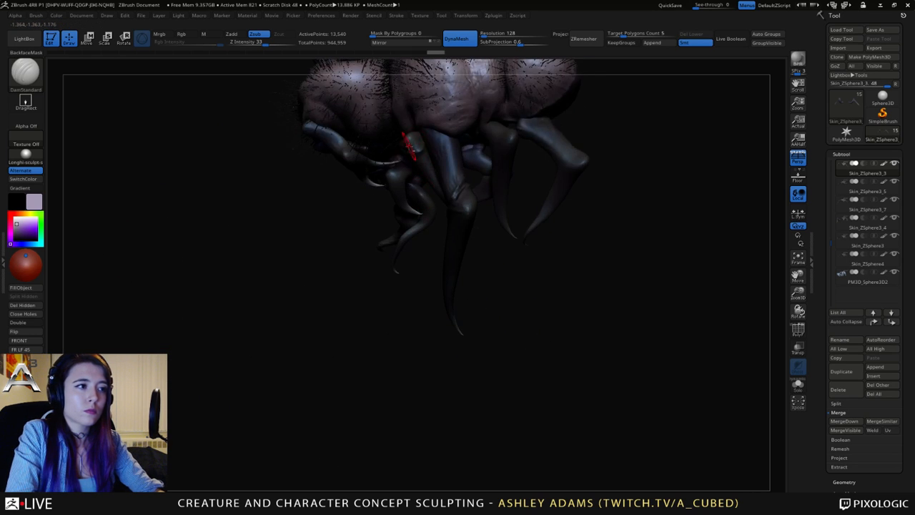
right_drag(417, 139, 427, 184)
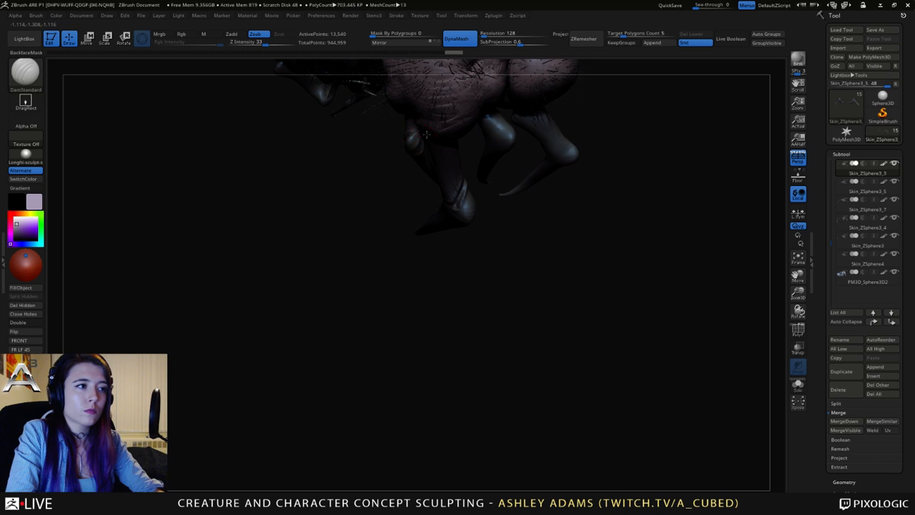
right_drag(408, 135, 390, 159)
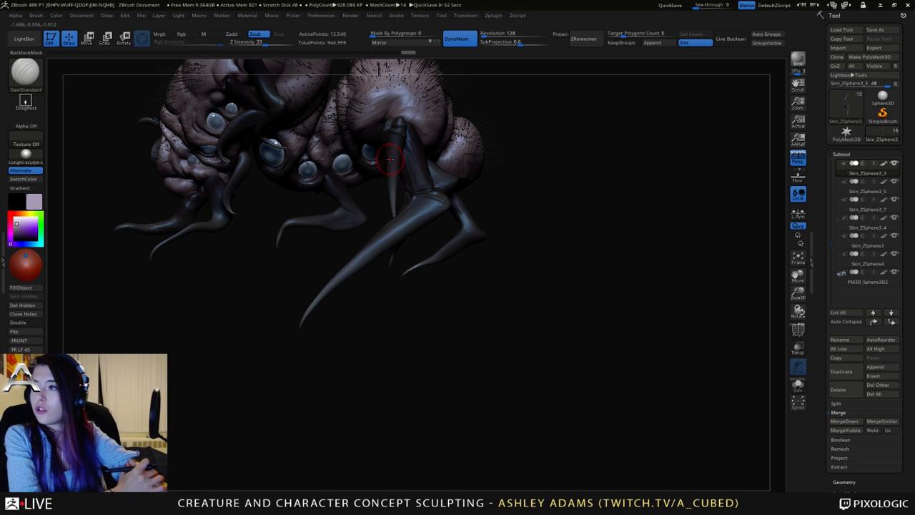
Reselect the longest rear leg and carve long creases along the underside of its upper segment towards the knee.
right_drag(392, 259, 430, 217)
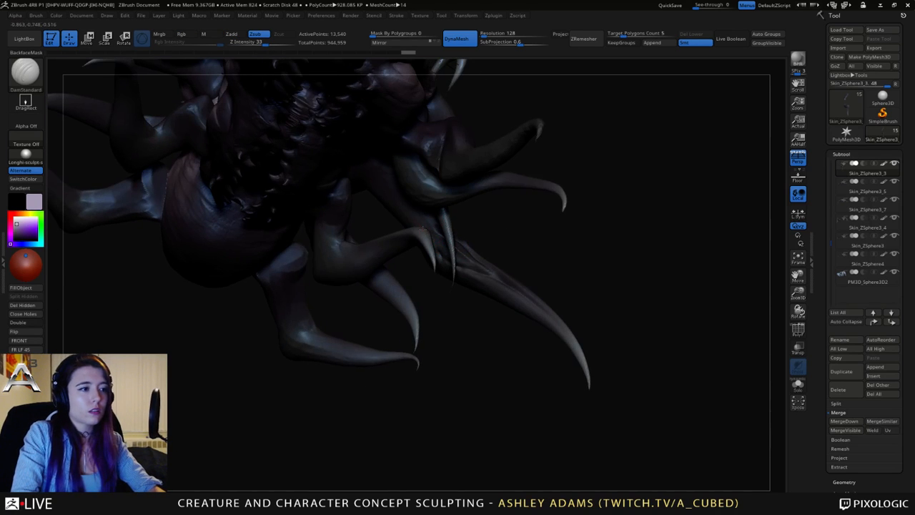
alt+click(429, 217)
alt+click(453, 246)
right_drag(453, 245, 475, 255)
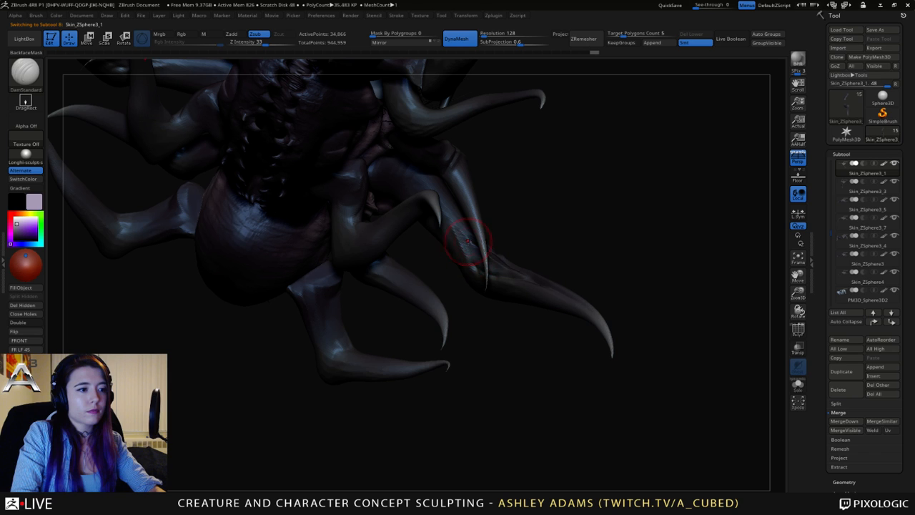
key(space)
mouse_move(462, 232)
right_down()
mouse_move(478, 238)
mouse_move(460, 238)
mouse_move(467, 235)
right_up()
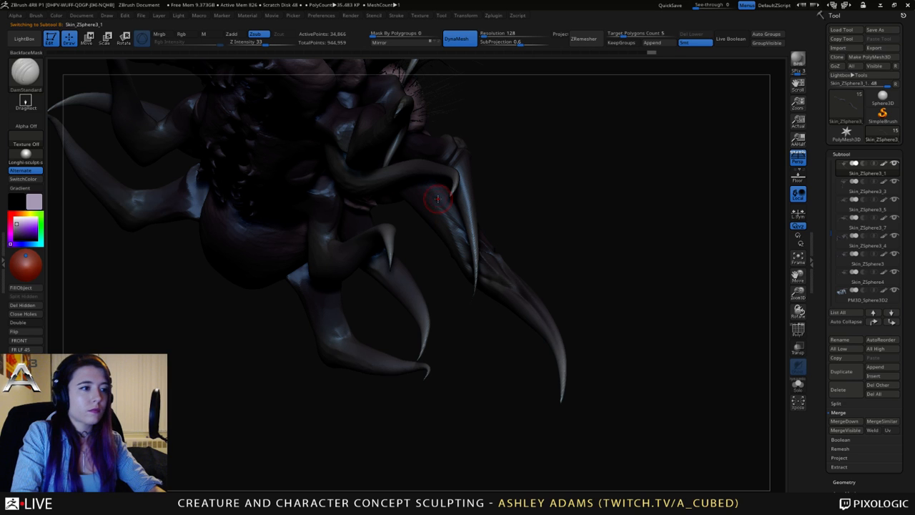
right_drag(445, 215, 430, 195)
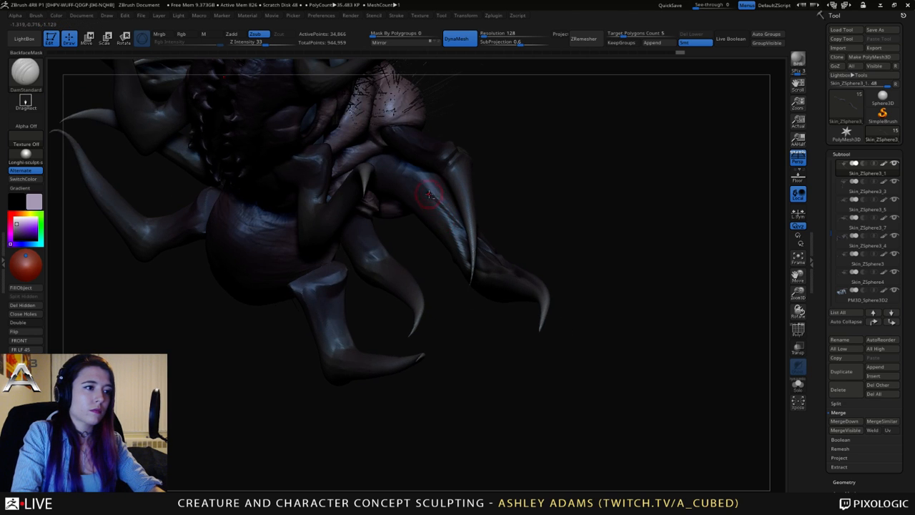
drag(439, 205, 451, 218)
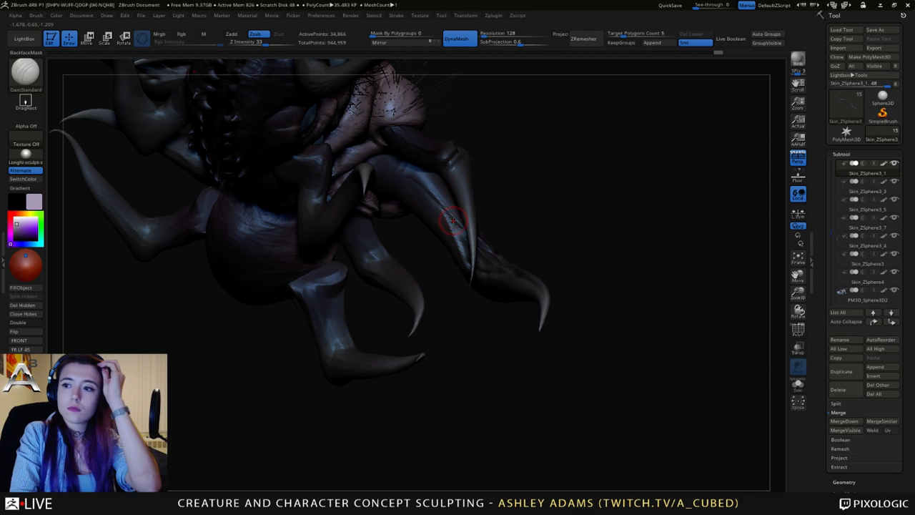
Switch to the SnakeHook brush with Rgb off and reshape the inner edge of the longest leg just below its knee.
right_drag(452, 220, 299, 226)
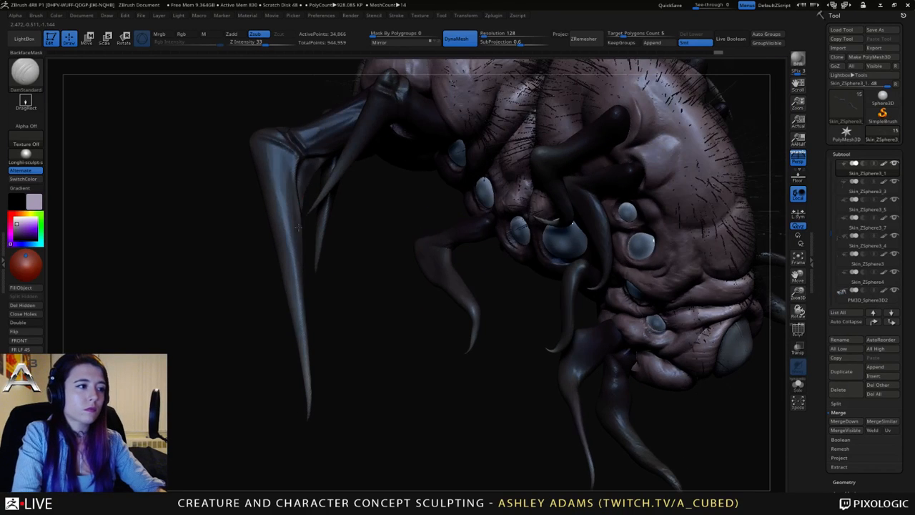
key(b)
key(s)
key(h)
click(186, 35)
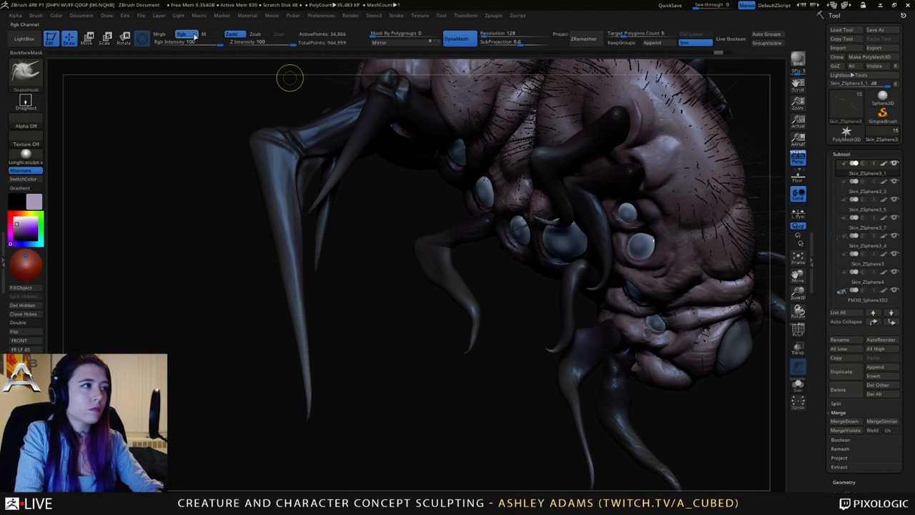
click(194, 37)
right_drag(309, 151, 303, 187)
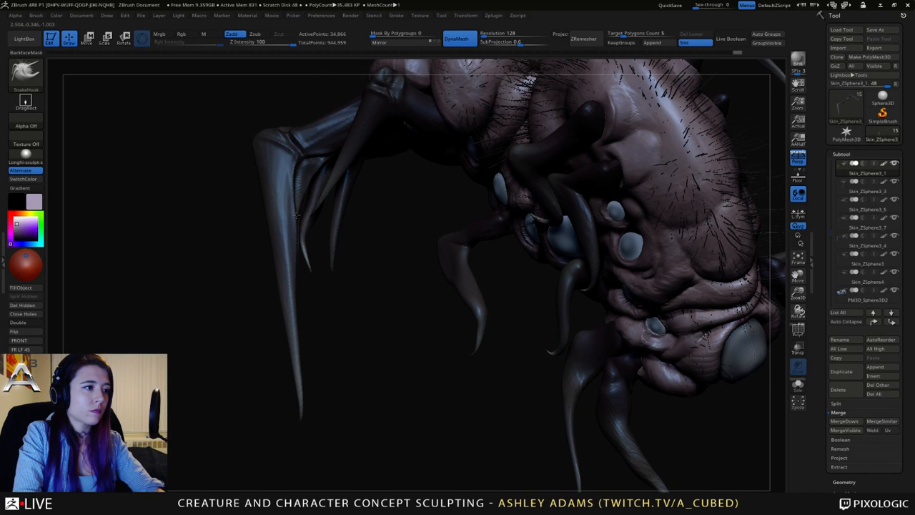
right_drag(302, 187, 307, 178)
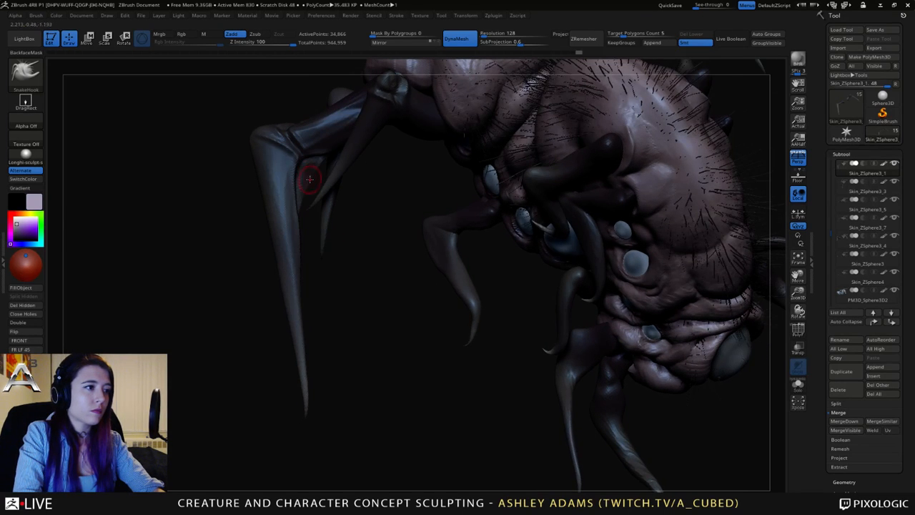
right_drag(303, 192, 314, 176)
mouse_move(345, 143)
right_down()
mouse_move(278, 209)
mouse_move(336, 179)
mouse_move(305, 196)
right_up()
Select the Skin_ZSphere3_3 leg, return to DamStandard and carve deeper folds over and around its knee.
alt+click(322, 183)
key(b)
key(d)
key(s)
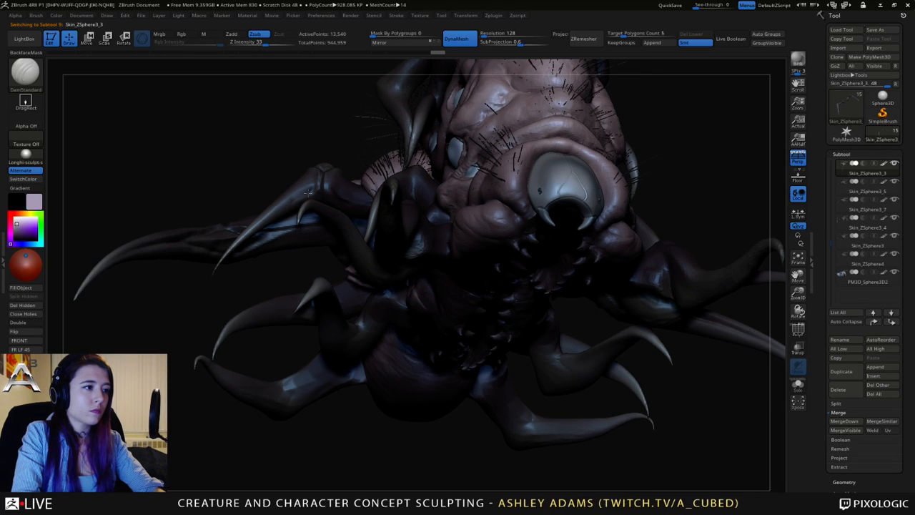
right_drag(284, 205, 308, 193)
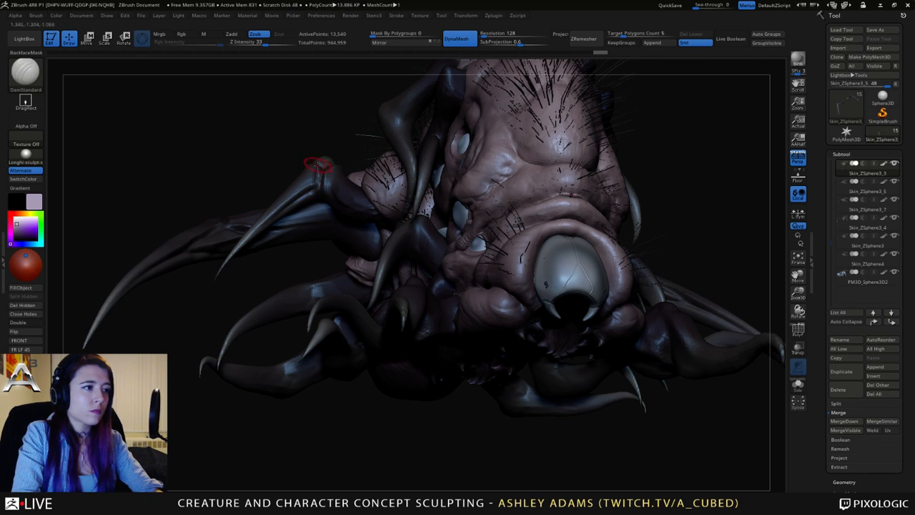
mouse_move(317, 160)
mouse_down()
mouse_move(348, 179)
mouse_move(337, 172)
mouse_move(318, 195)
mouse_up()
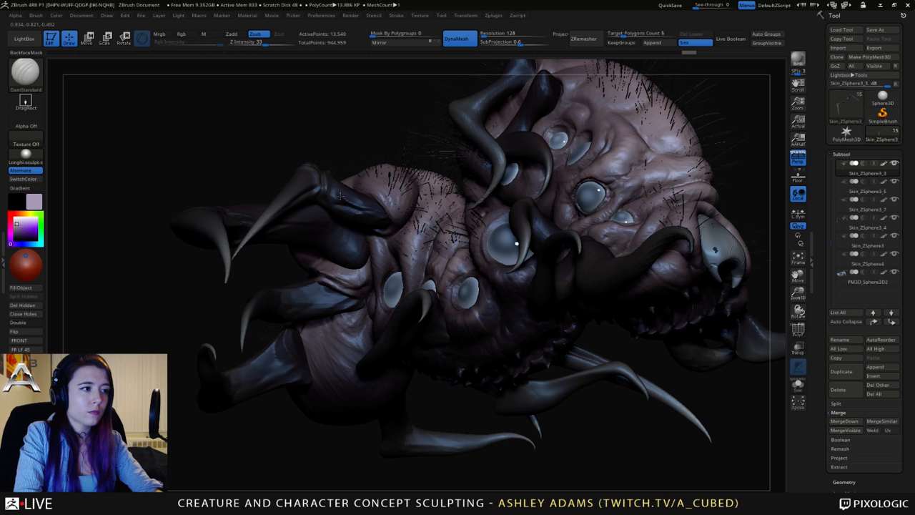
right_drag(367, 230, 336, 183)
Select the small middle leg below the eyes, Skin_ZSphere2, and carve a crease from its base to the knee.
mouse_move(465, 192)
right_down()
mouse_move(421, 207)
mouse_move(380, 249)
mouse_move(422, 323)
right_up()
alt+click(371, 283)
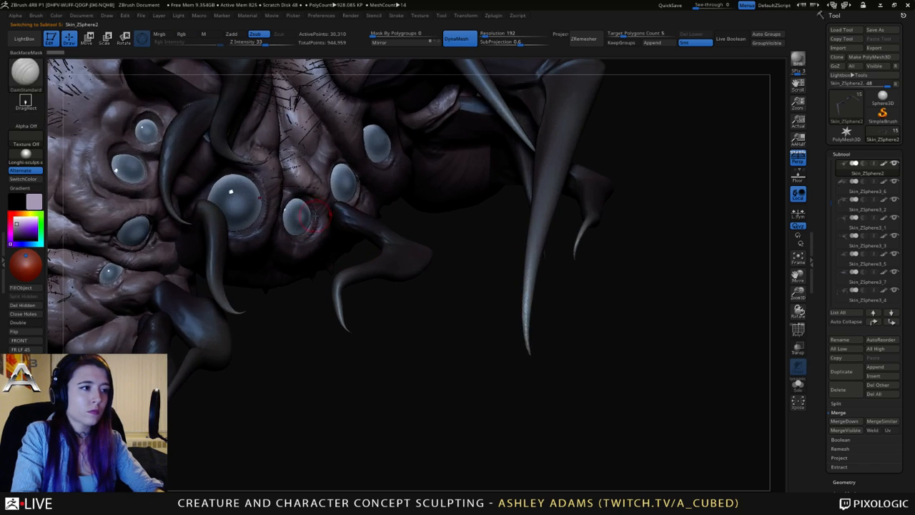
mouse_move(337, 226)
right_down()
mouse_move(355, 229)
mouse_move(334, 227)
right_up()
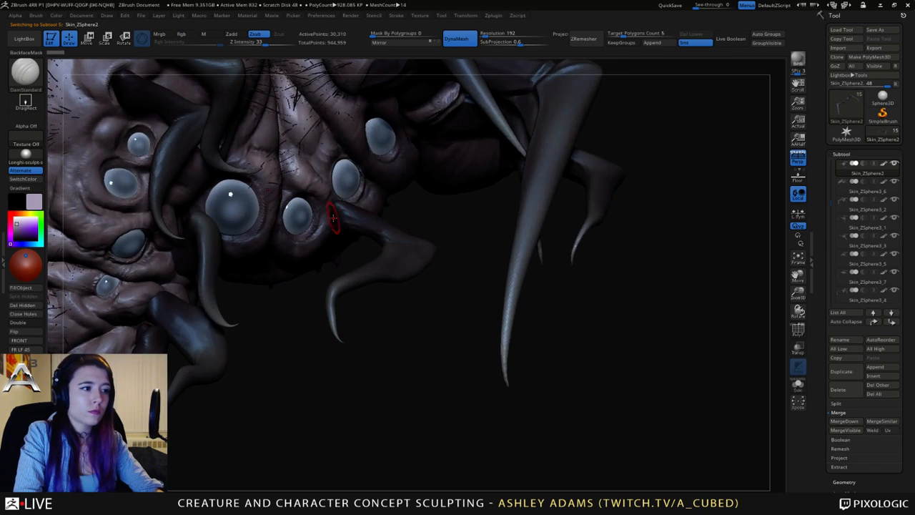
drag(333, 209, 381, 234)
mouse_move(379, 235)
right_down()
mouse_move(407, 259)
mouse_move(354, 222)
right_up()
drag(442, 241, 431, 242)
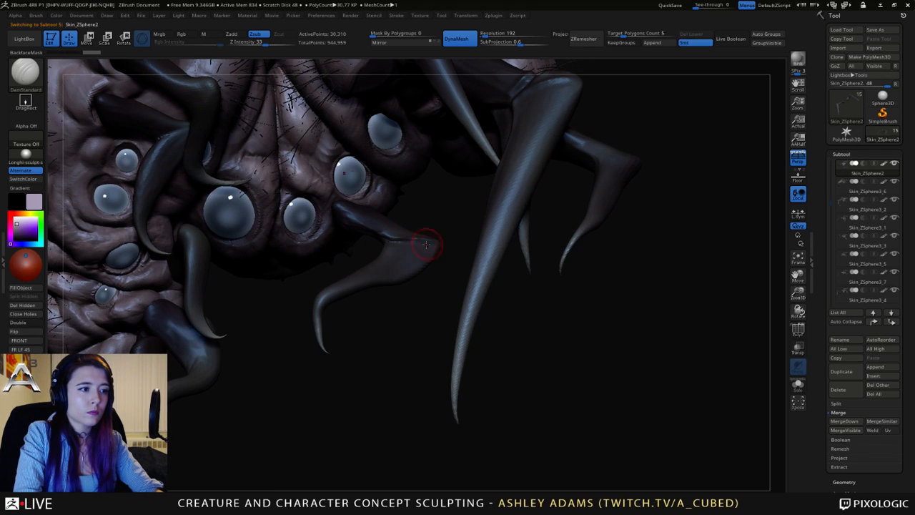
Deepen the small middle leg's knee crease and carve secondary folds on its lower segment and inner side.
right_drag(431, 242, 386, 247)
drag(387, 246, 433, 243)
right_drag(433, 243, 392, 252)
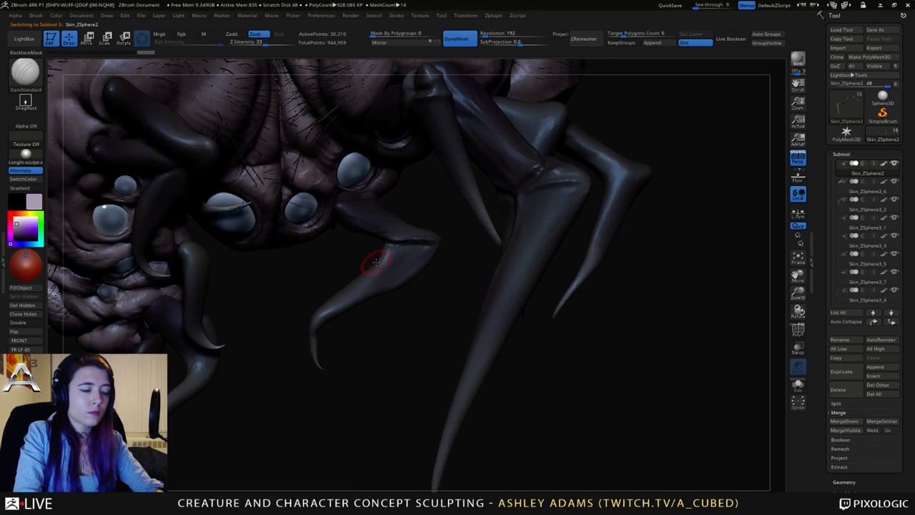
mouse_move(377, 263)
mouse_down()
mouse_move(431, 247)
mouse_move(398, 259)
mouse_up()
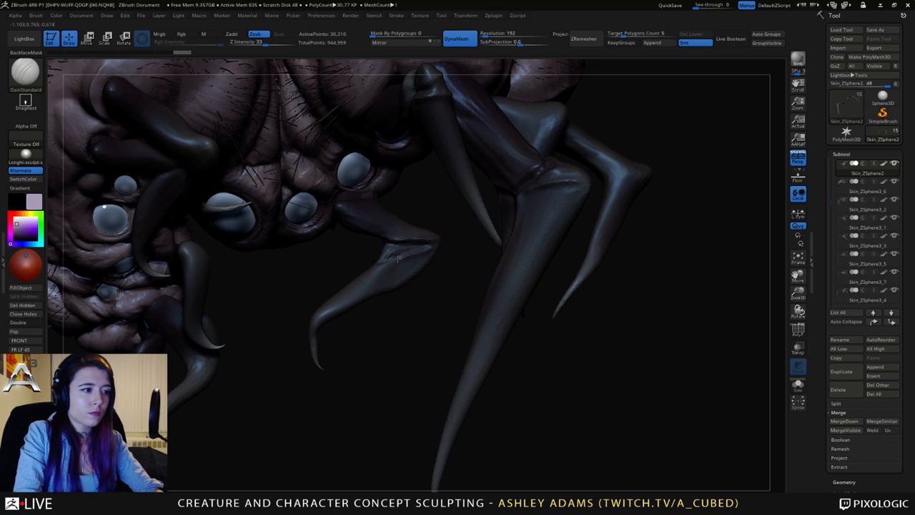
right_drag(398, 259, 439, 279)
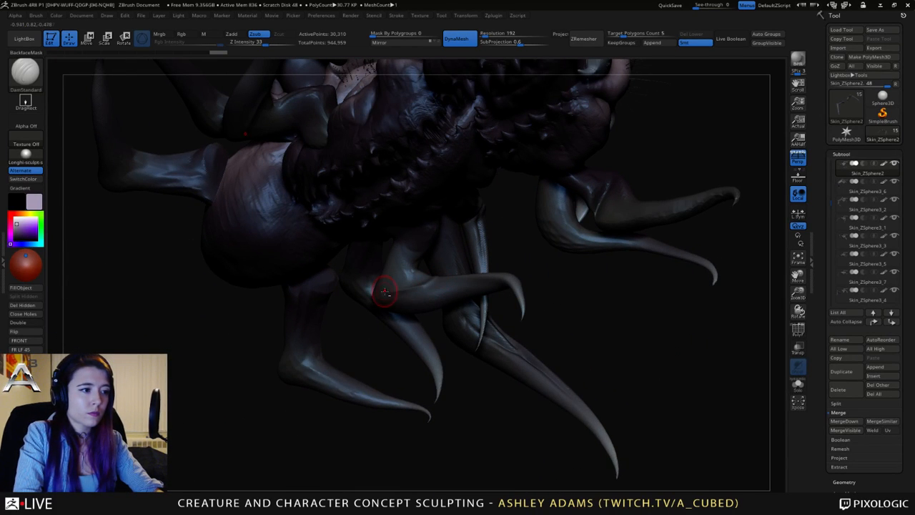
drag(412, 266, 379, 293)
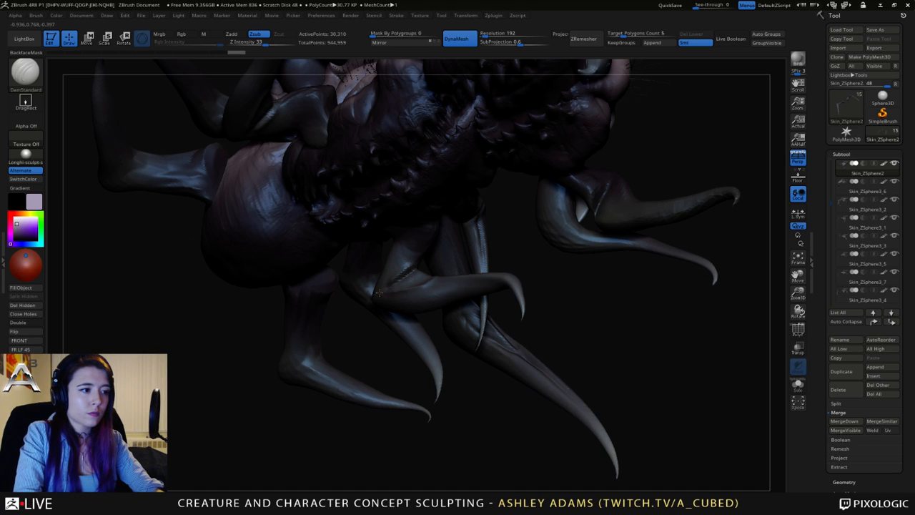
mouse_move(379, 292)
right_down()
mouse_move(355, 274)
mouse_move(352, 283)
mouse_move(388, 288)
mouse_move(376, 292)
right_up()
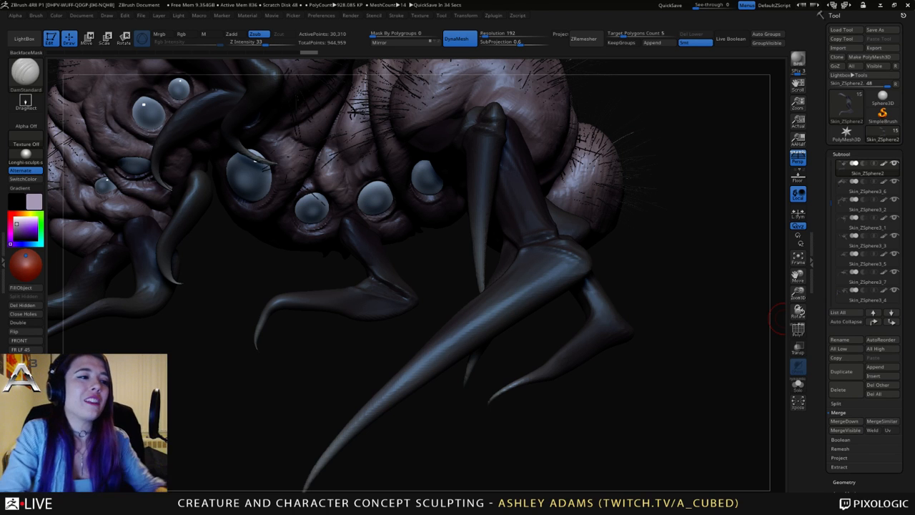
Select the upper curved limb on the creature's back, Skin_ZSphere3_2, and carve creases around its elbow joint.
right_drag(779, 318, 780, 282)
alt+right_drag(327, 268, 393, 429)
alt+click(397, 229)
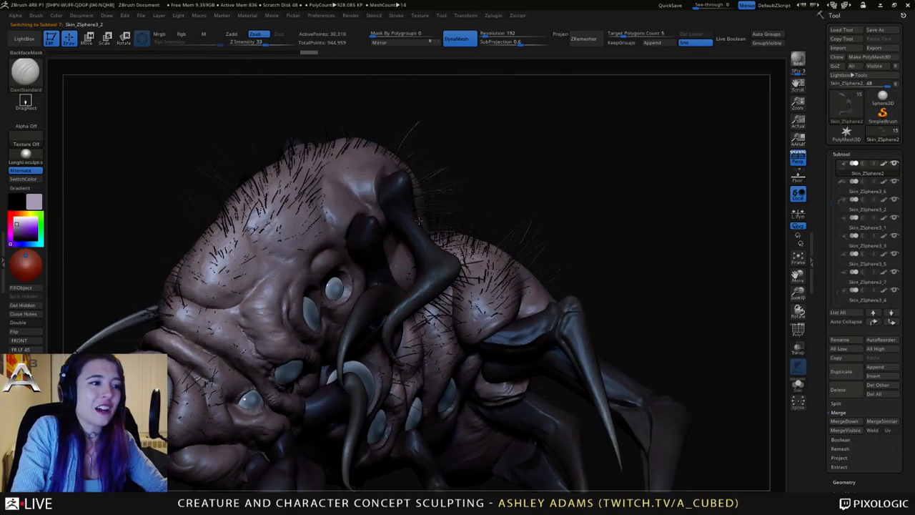
mouse_move(398, 227)
right_down()
mouse_move(432, 239)
mouse_move(414, 265)
mouse_move(436, 266)
mouse_move(409, 266)
mouse_move(466, 263)
mouse_move(434, 270)
right_up()
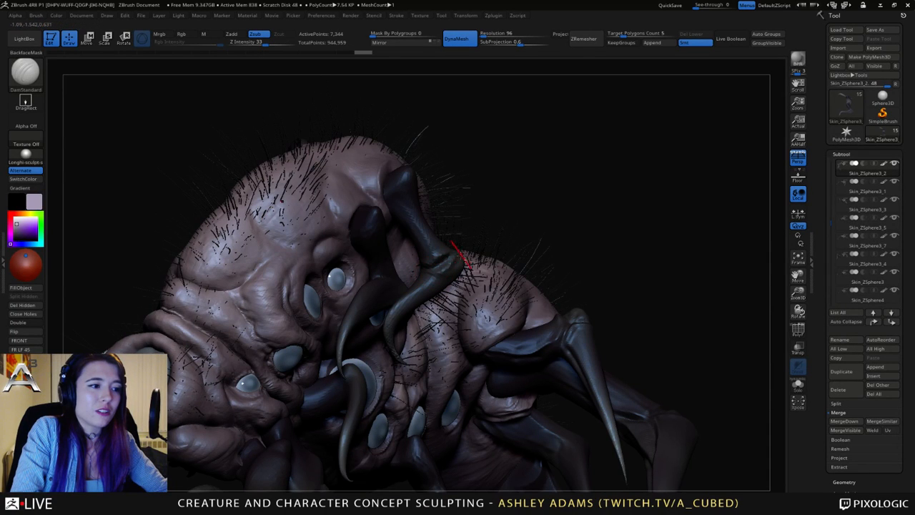
mouse_move(453, 259)
right_down()
mouse_move(433, 317)
mouse_move(472, 272)
right_up()
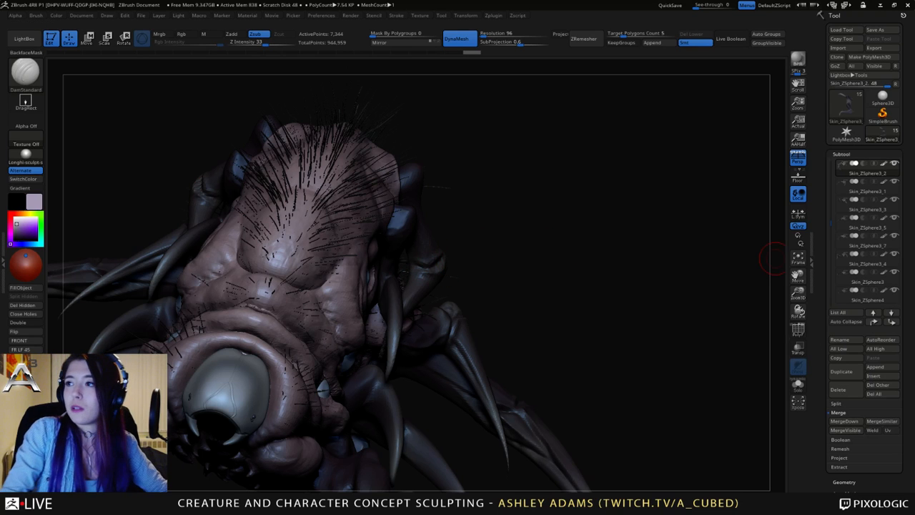
right_drag(407, 246, 393, 260)
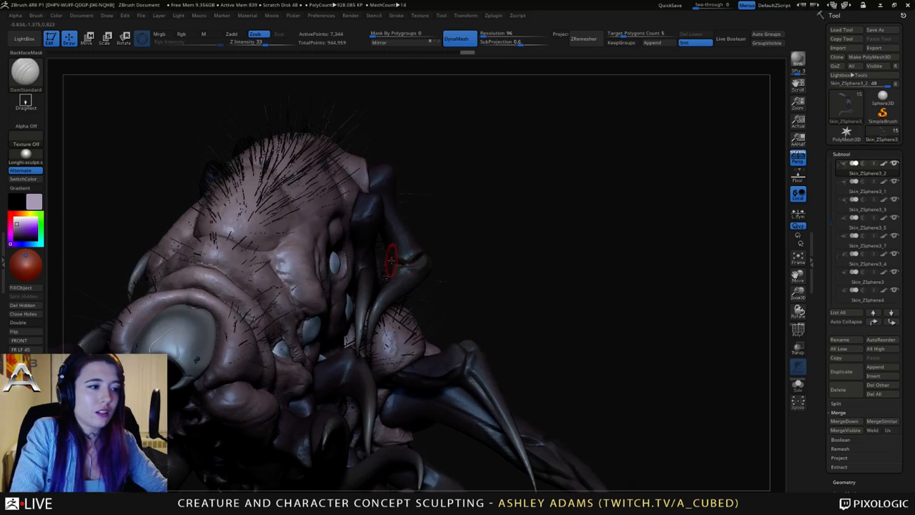
right_drag(385, 227, 400, 231)
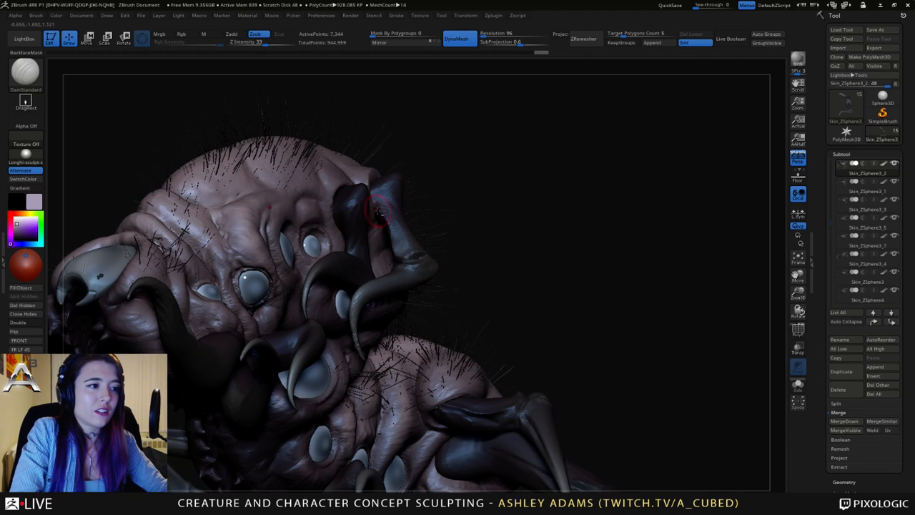
right_drag(384, 210, 501, 280)
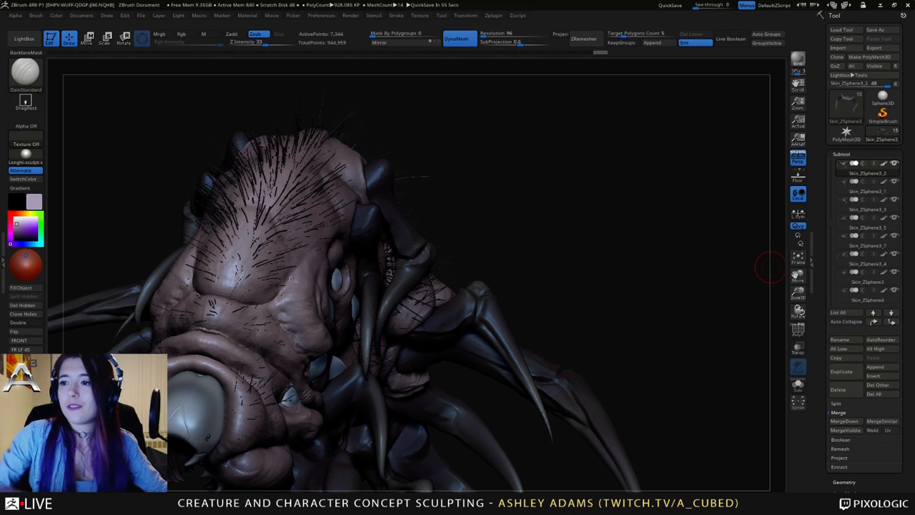
Select the curved upper limb above the side eyes, Skin_ZSphere3_6, and adjust its bend with SnakeHook.
right_drag(769, 267, 394, 238)
alt+click(441, 244)
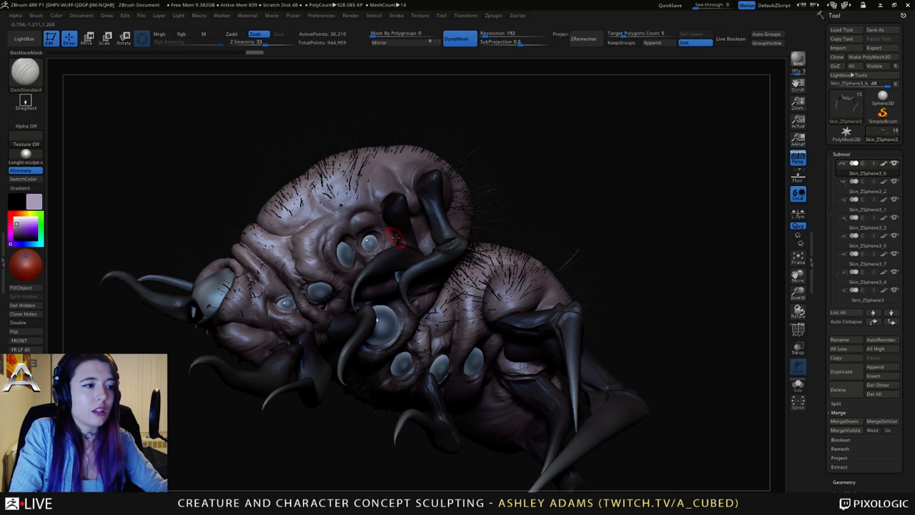
key(b)
key(s)
key(h)
ctrl+right_drag(393, 239, 398, 244)
key(space)
right_drag(398, 244, 397, 247)
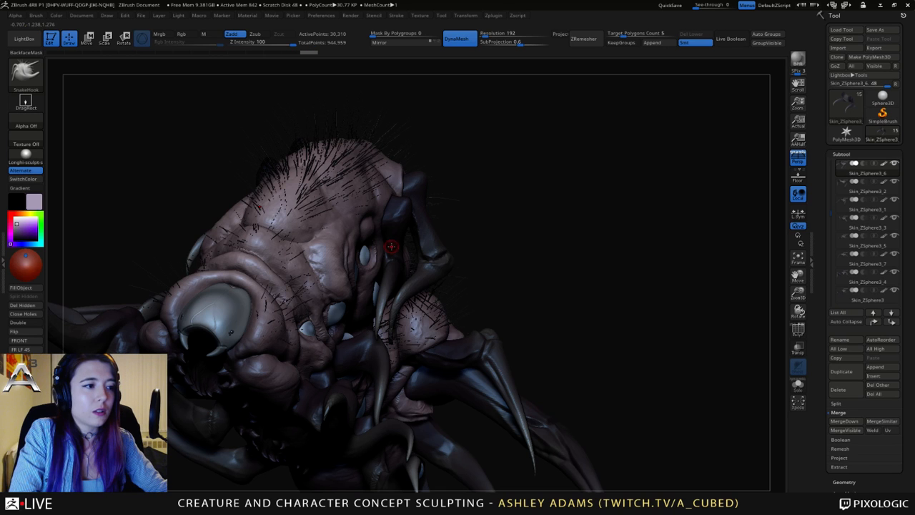
mouse_move(387, 236)
right_down()
mouse_move(382, 267)
mouse_move(399, 260)
mouse_move(360, 272)
mouse_move(369, 290)
mouse_move(410, 255)
right_up()
mouse_move(428, 255)
mouse_down()
mouse_move(392, 262)
mouse_move(426, 257)
mouse_up()
ctrl+right_drag(437, 296, 404, 237)
alt+right_drag(404, 238, 346, 183)
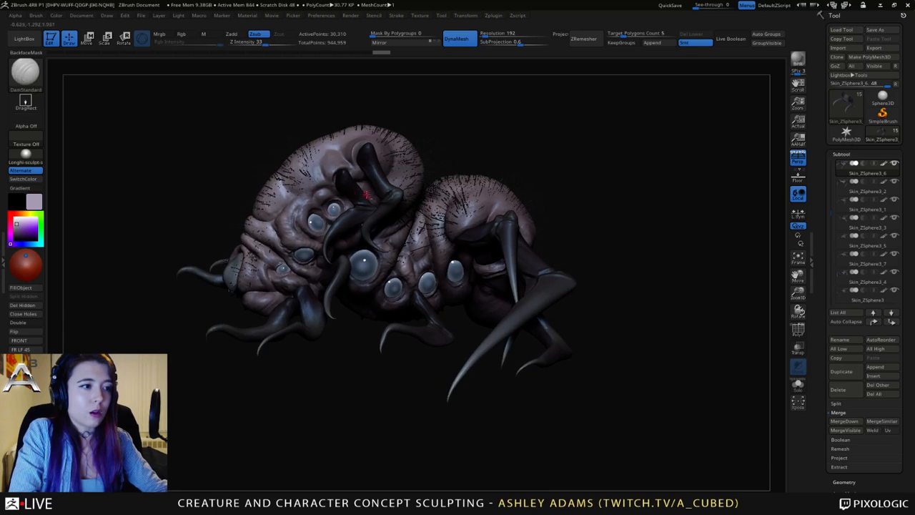
Select the rear leg Skin_ZSphere3_7 and carve DamStandard creases around its knee and along its segments.
right_click(366, 281)
right_drag(417, 266, 497, 305)
alt+click(497, 306)
right_drag(444, 243, 404, 255)
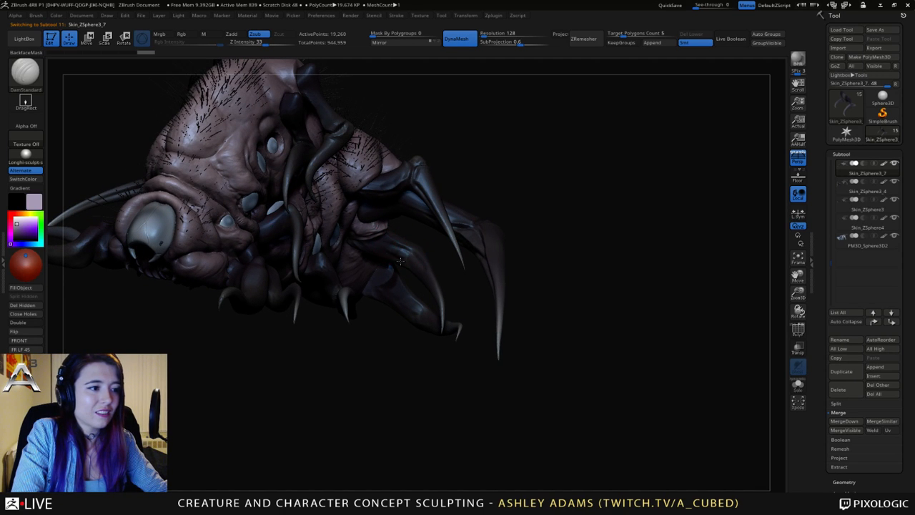
drag(423, 280, 427, 255)
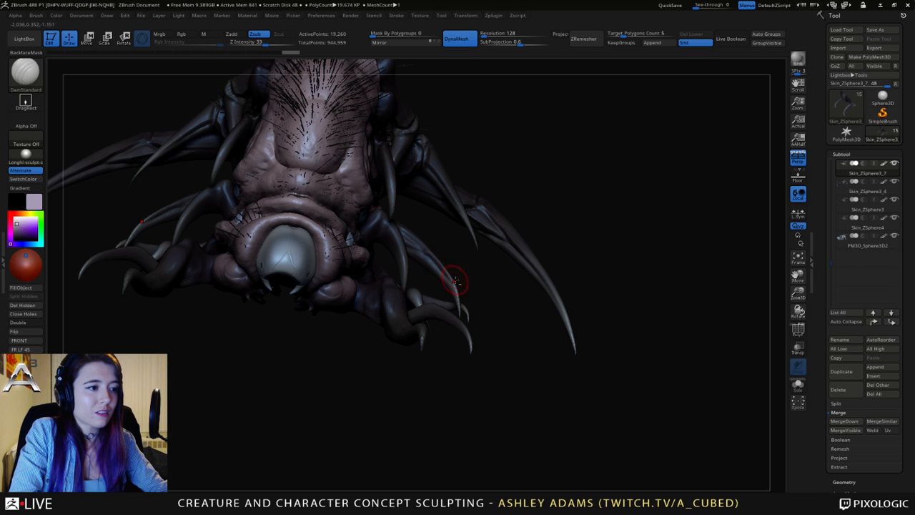
drag(455, 281, 439, 252)
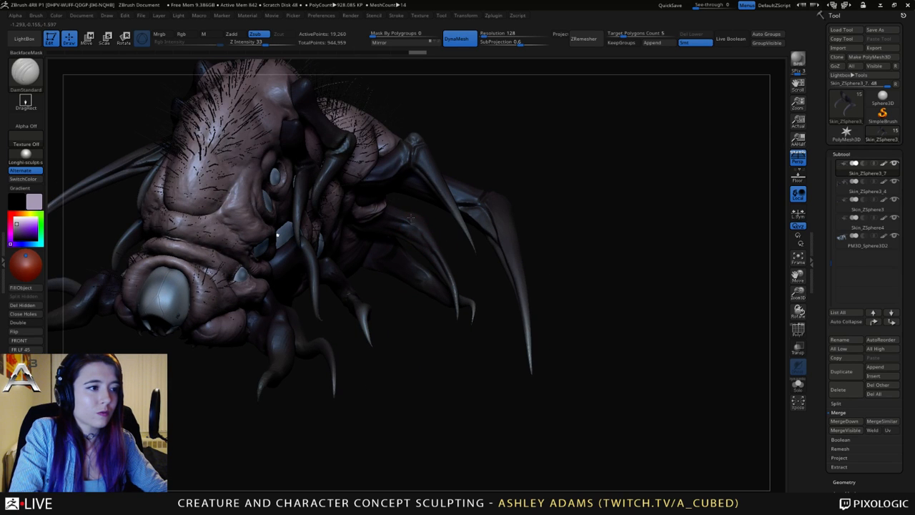
drag(405, 244, 435, 204)
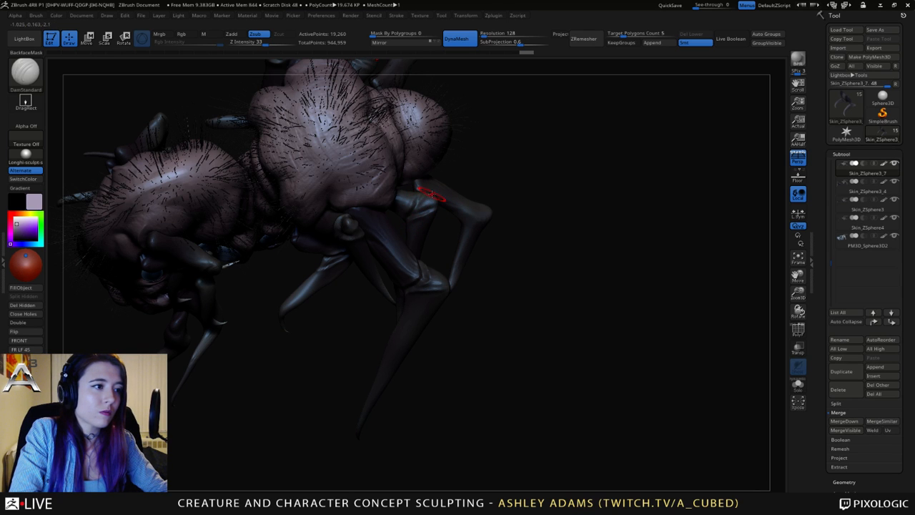
Select the hindmost leg, Skin_ZSphere3_5, and carve crease lines from its knee along the lower segment.
mouse_move(429, 194)
mouse_down()
mouse_move(467, 182)
mouse_move(432, 215)
mouse_move(493, 282)
mouse_up()
alt+click(499, 285)
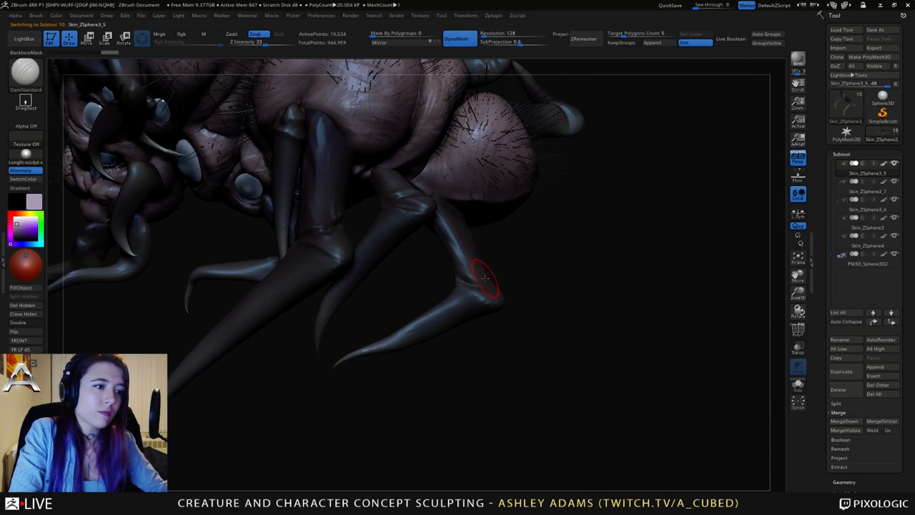
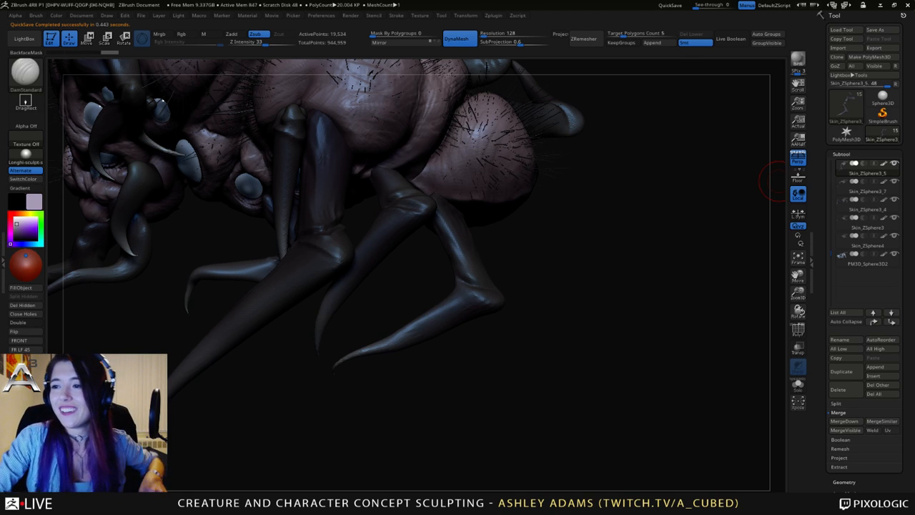
right_drag(472, 188, 433, 279)
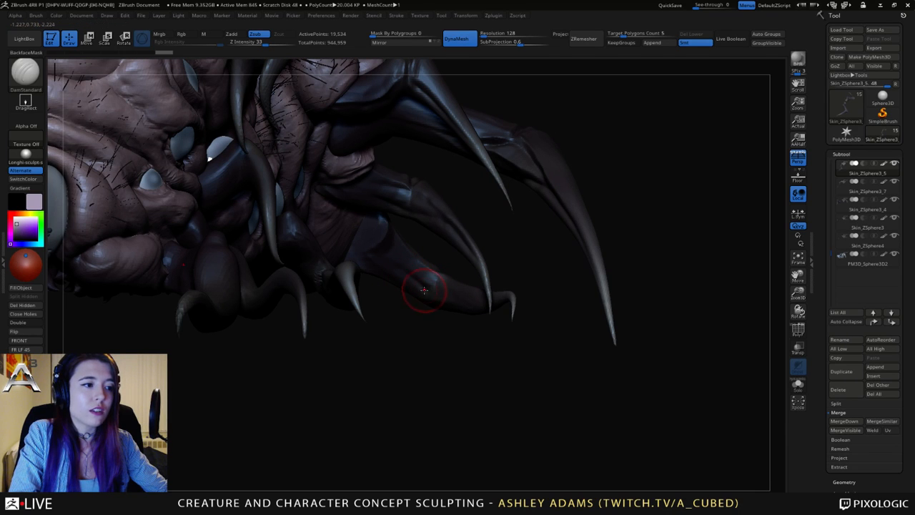
drag(438, 294, 454, 298)
mouse_move(480, 305)
right_down()
mouse_move(536, 315)
mouse_move(480, 304)
right_up()
drag(481, 304, 466, 292)
mouse_move(413, 259)
right_down()
mouse_move(357, 256)
mouse_move(412, 257)
right_up()
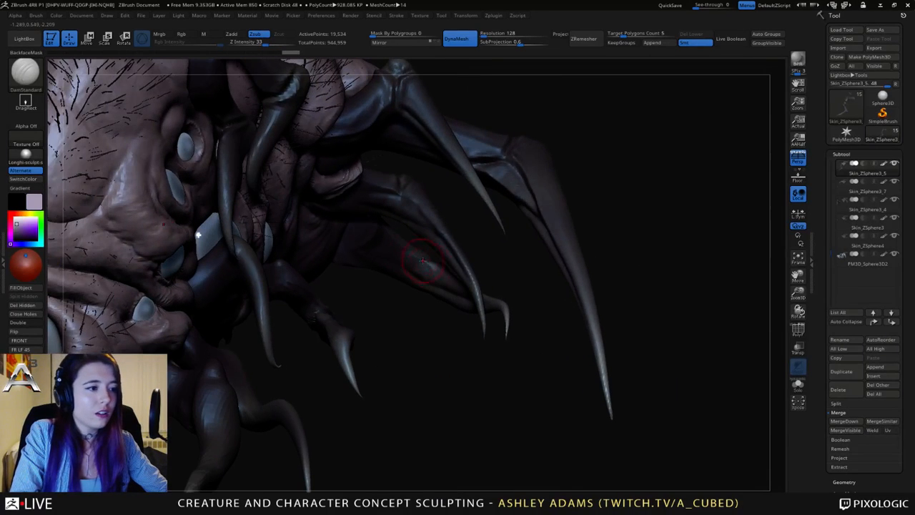
drag(419, 262, 462, 294)
right_drag(431, 266, 424, 265)
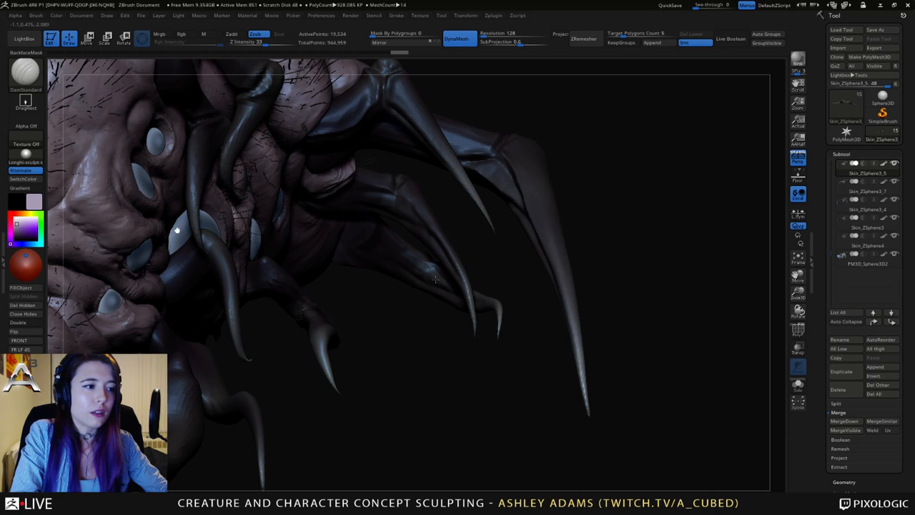
Deepen the hindmost leg's front knee crease and carve extra folds on the upper segment beside it.
drag(411, 263, 456, 290)
drag(392, 241, 415, 270)
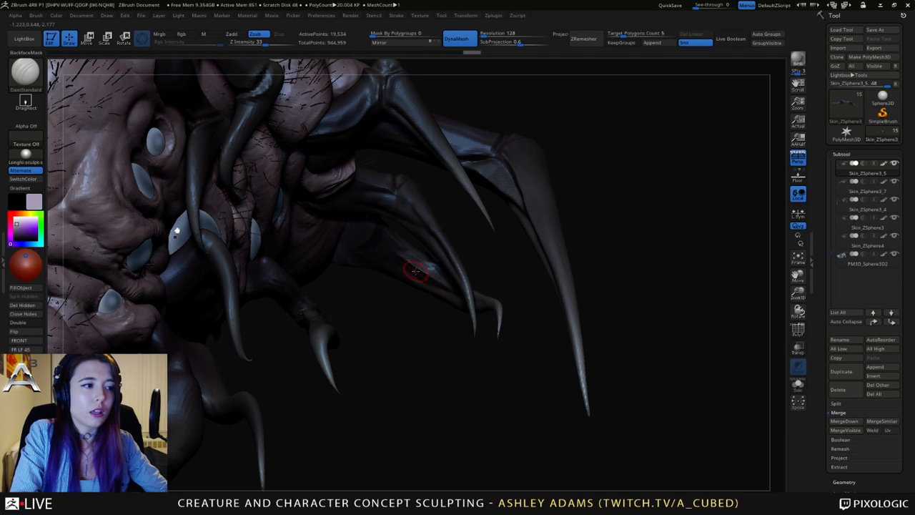
right_drag(415, 270, 409, 265)
mouse_move(405, 269)
mouse_down()
mouse_move(379, 242)
mouse_move(405, 255)
mouse_up()
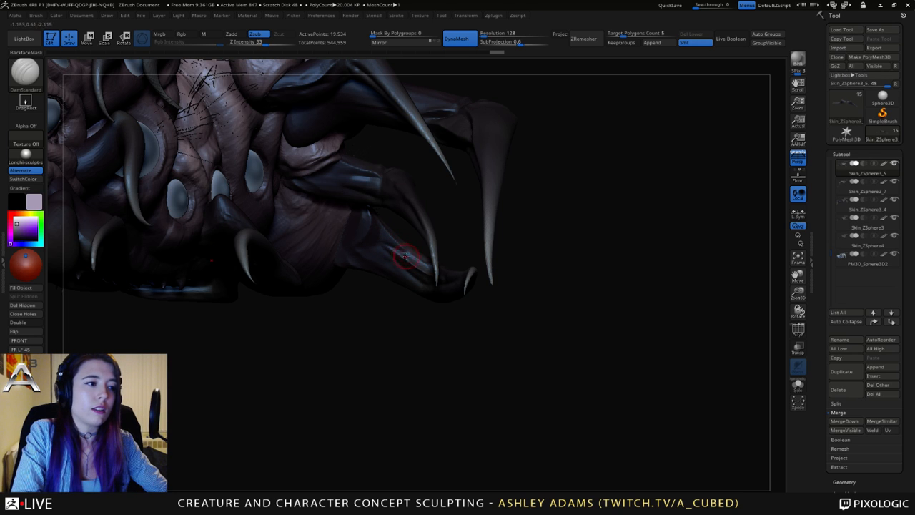
right_drag(409, 255, 433, 274)
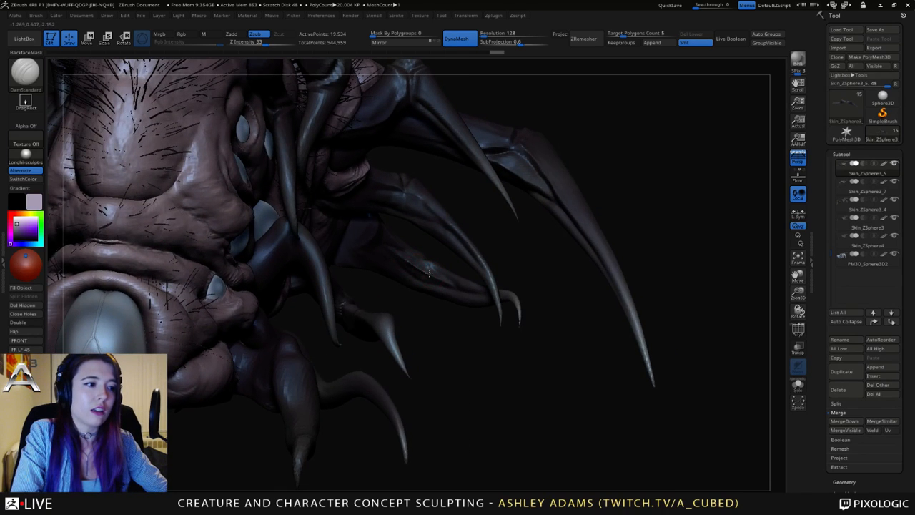
mouse_move(429, 272)
mouse_down()
mouse_move(448, 283)
mouse_move(405, 270)
mouse_move(425, 290)
mouse_up()
Carve a crease across the back of the hindmost leg's knee and wrap it around the joint.
drag(558, 314, 422, 304)
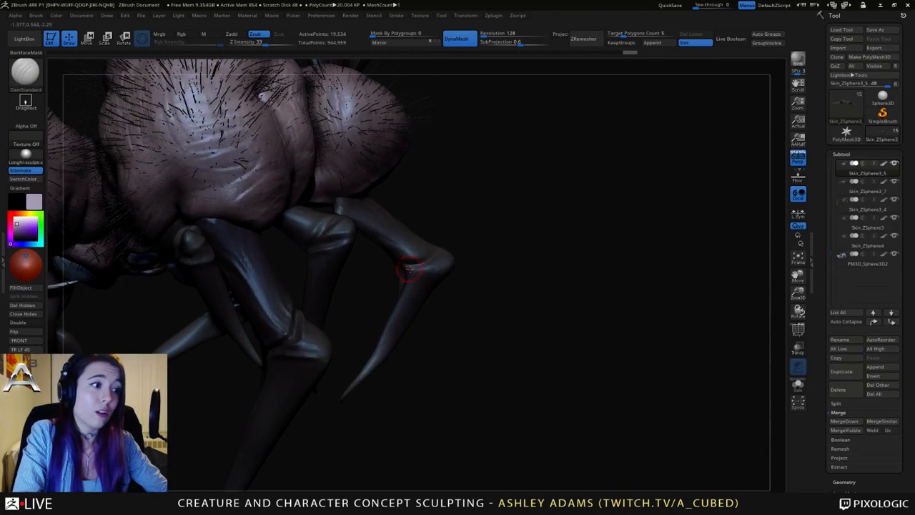
drag(397, 261, 433, 253)
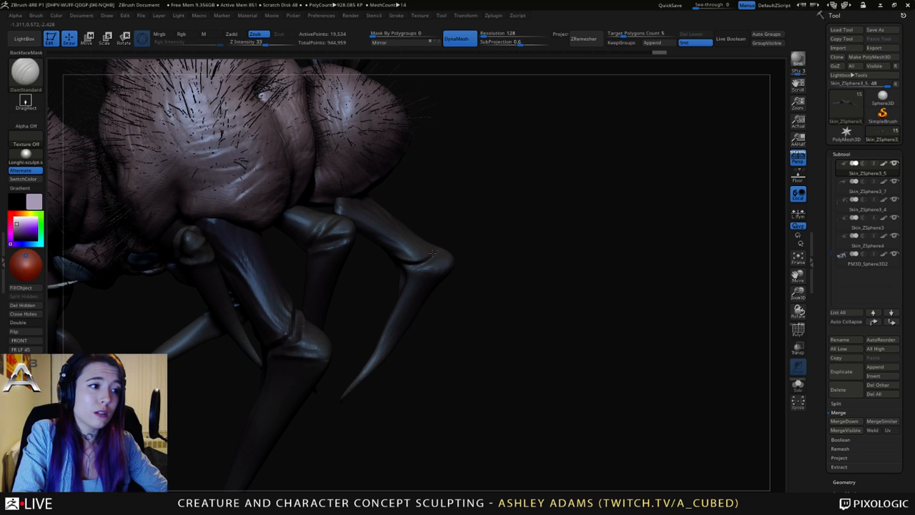
drag(500, 300, 476, 286)
drag(430, 250, 443, 247)
mouse_move(501, 290)
mouse_down()
mouse_move(422, 290)
mouse_move(437, 302)
mouse_move(460, 247)
mouse_move(447, 245)
mouse_move(469, 242)
mouse_move(425, 208)
mouse_up()
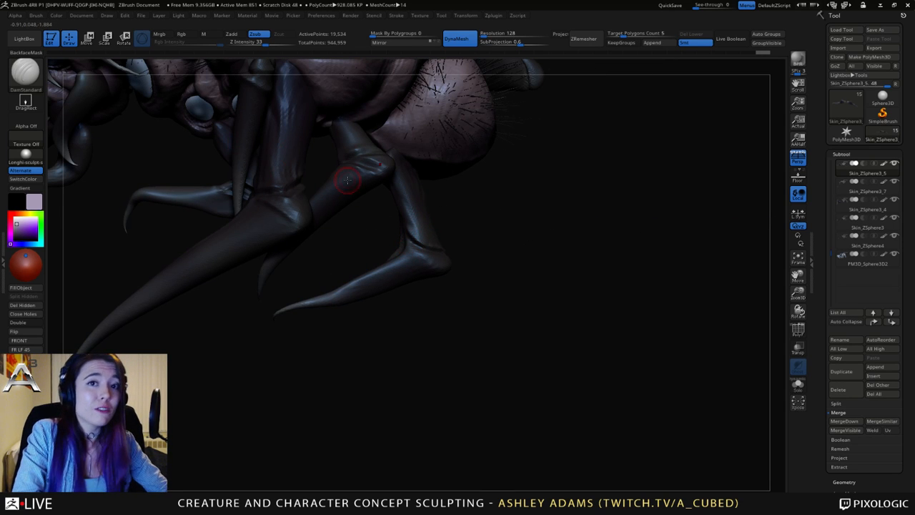
mouse_move(391, 235)
mouse_down()
mouse_move(385, 219)
mouse_move(434, 268)
mouse_up()
Reshape the protruding knee tip of the hindmost leg with SnakeHook.
right_drag(434, 269, 423, 239)
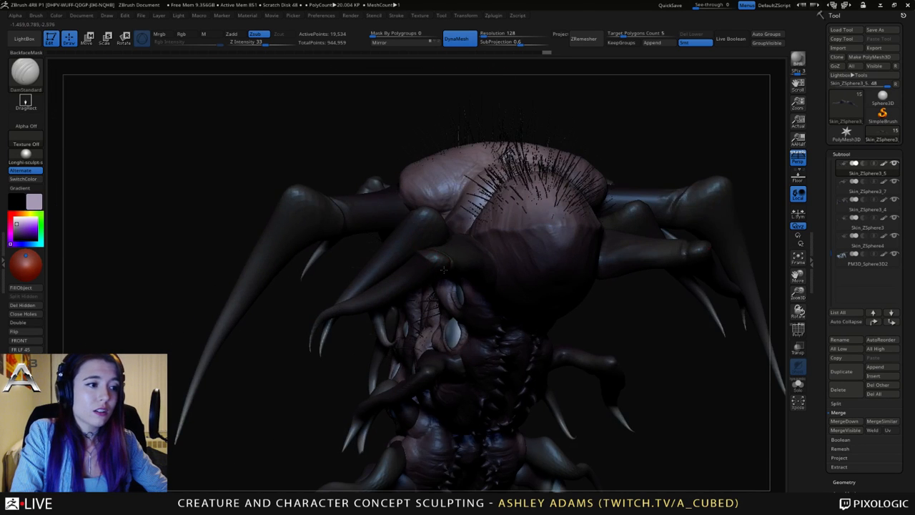
right_drag(444, 269, 419, 200)
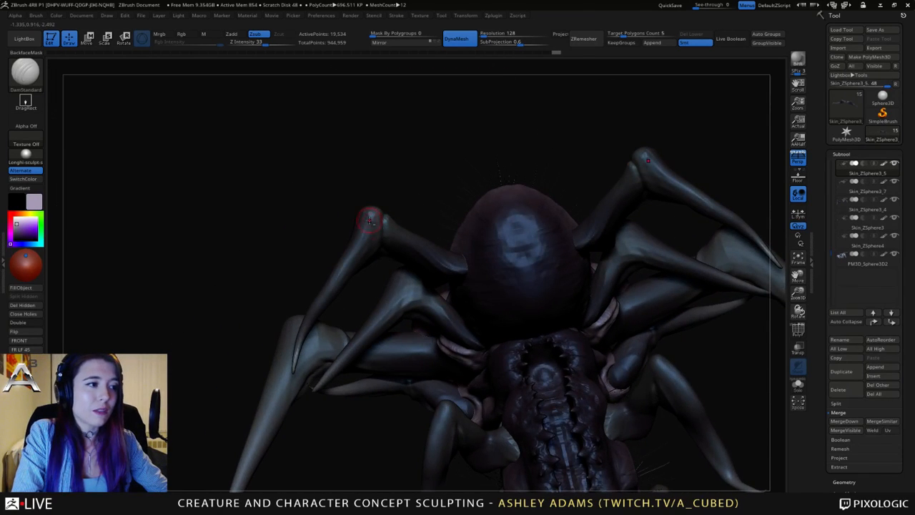
mouse_move(364, 205)
right_down()
mouse_move(377, 242)
mouse_move(374, 203)
mouse_move(351, 227)
right_up()
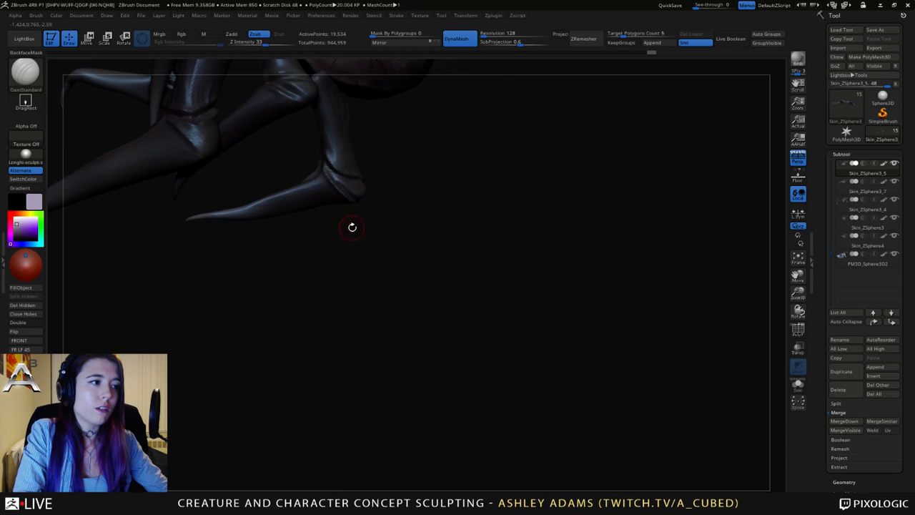
mouse_move(325, 170)
right_down()
mouse_move(347, 194)
mouse_move(365, 193)
mouse_move(360, 164)
mouse_move(382, 230)
mouse_move(323, 252)
mouse_move(352, 226)
right_up()
key(b)
key(s)
key(h)
mouse_move(357, 229)
mouse_down()
mouse_move(353, 236)
mouse_move(358, 210)
mouse_move(348, 236)
mouse_move(336, 207)
mouse_move(362, 212)
mouse_move(369, 223)
mouse_up()
Return to DamStandard and carve folds over the outer and underside surfaces of the hindmost leg's knee.
key(b)
key(d)
key(s)
mouse_move(339, 177)
mouse_down()
mouse_move(349, 196)
mouse_move(336, 190)
mouse_move(348, 198)
mouse_up()
mouse_move(349, 200)
right_down()
mouse_move(366, 222)
mouse_move(359, 239)
mouse_move(361, 226)
mouse_move(379, 227)
mouse_move(361, 246)
right_up()
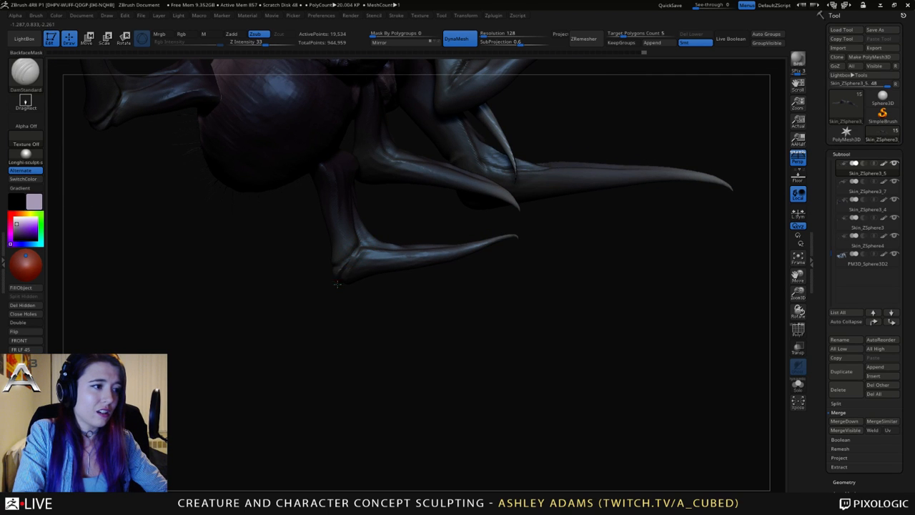
drag(342, 276, 361, 258)
mouse_move(363, 256)
right_down()
mouse_move(304, 275)
mouse_move(383, 247)
right_up()
Adjust the hindmost leg's contour below the knee with SnakeHook and refine its overall shape.
key(b)
key(s)
key(h)
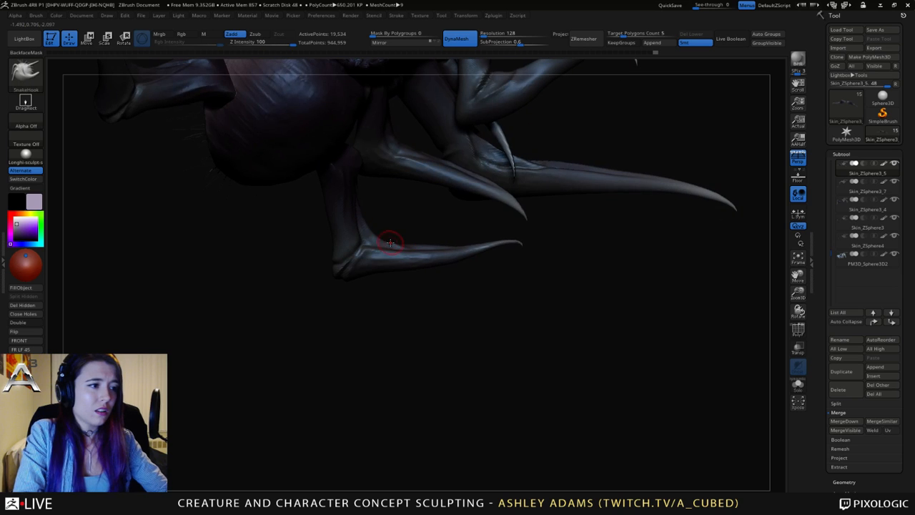
drag(377, 240, 403, 247)
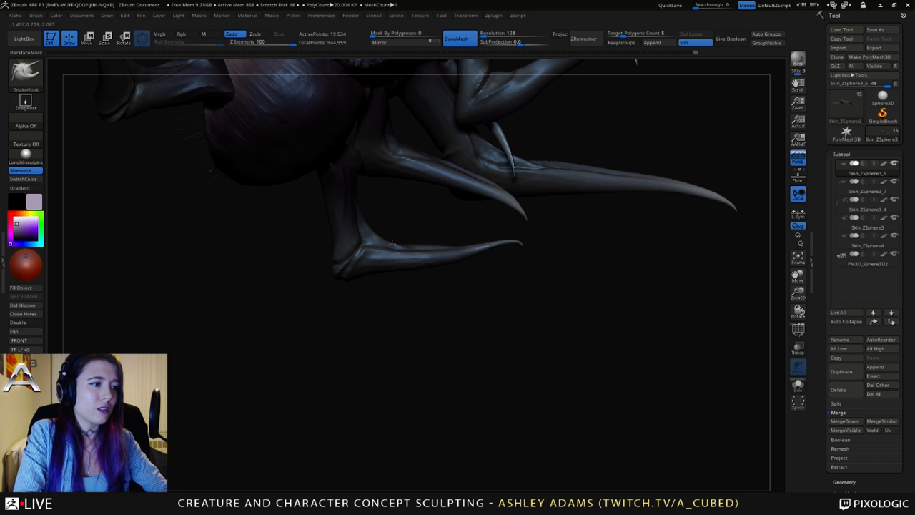
right_drag(393, 242, 320, 285)
key(space)
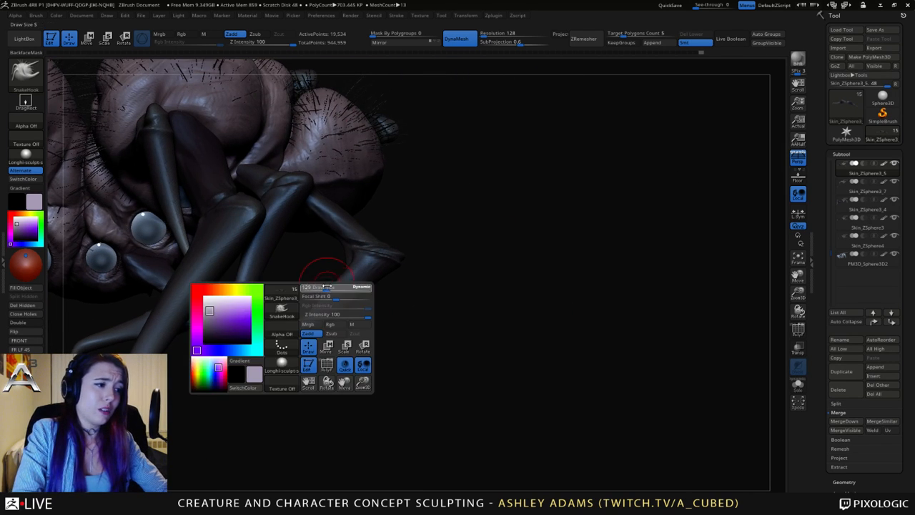
right_drag(300, 315, 436, 288)
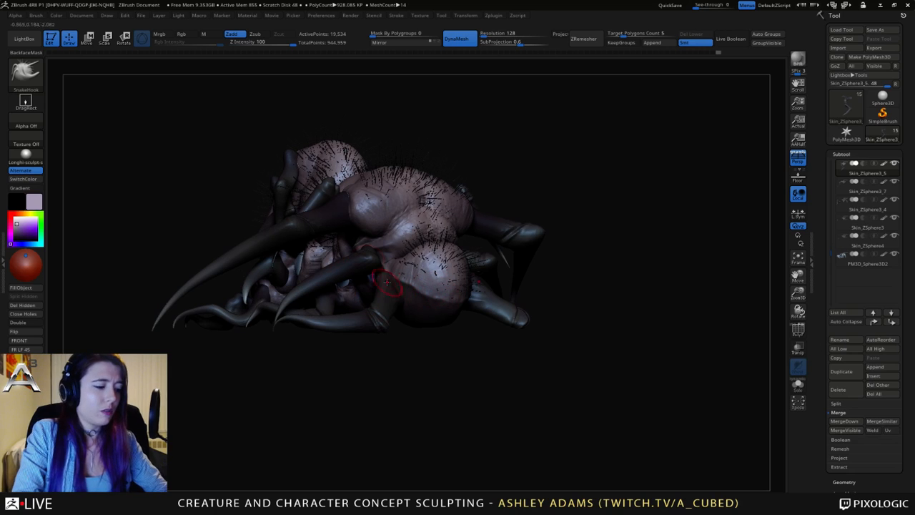
Switch back to DamStandard and select the creature's main body, framing it for an overall check.
key(b)
key(d)
key(s)
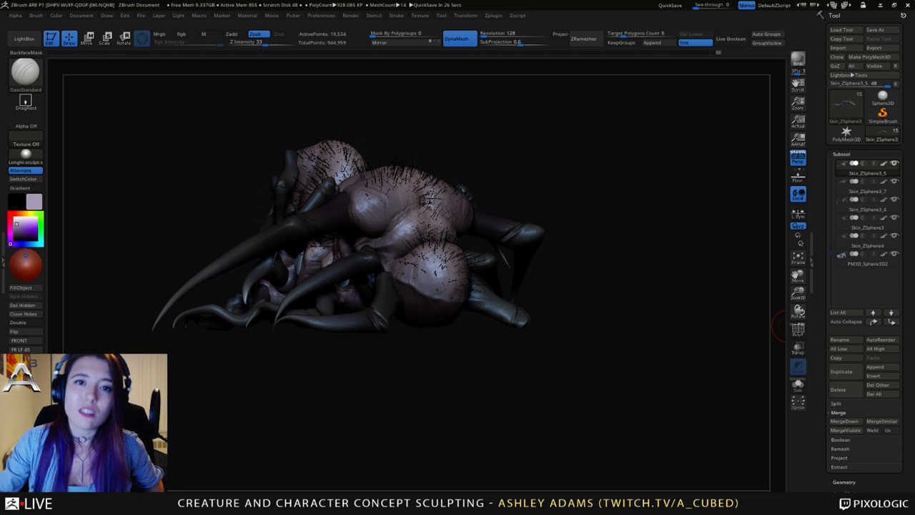
drag(391, 158, 409, 164)
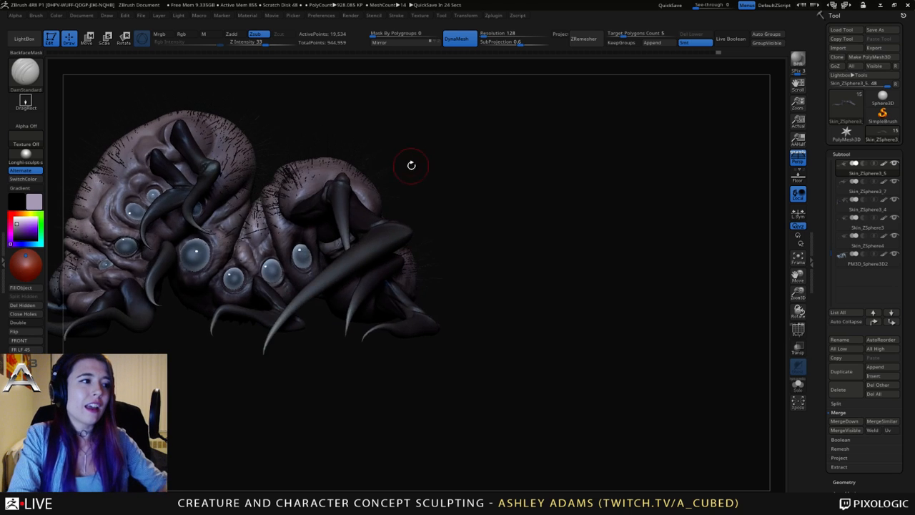
drag(411, 203, 416, 223)
key(space)
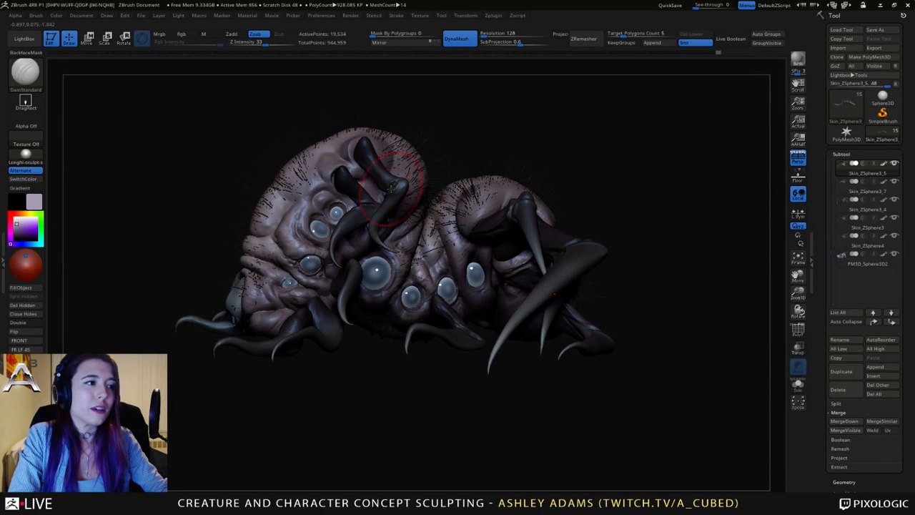
alt+click(271, 220)
drag(222, 219, 365, 247)
key(f)
drag(365, 215, 395, 263)
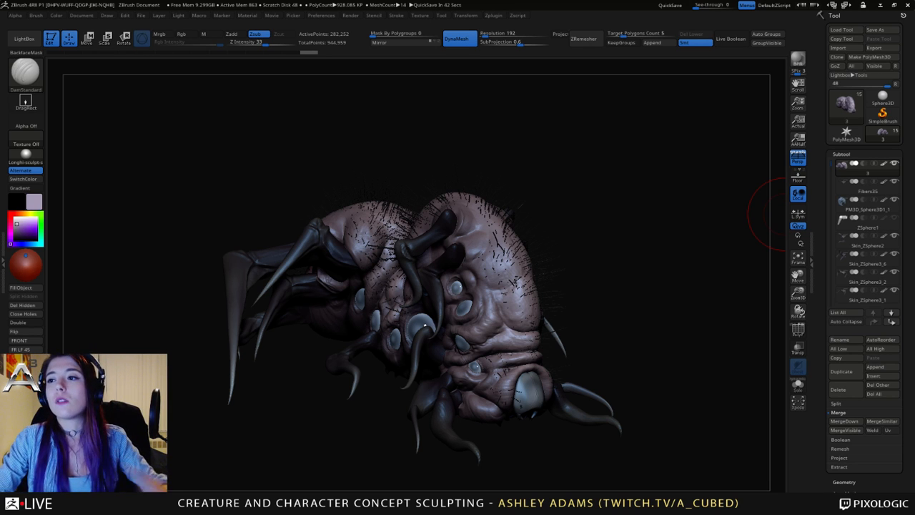
Switch to SnakeHook and reshape the fleshy brow bulge in front of the side eyes on the main body.
mouse_move(785, 215)
mouse_down()
mouse_move(665, 247)
mouse_move(623, 232)
mouse_move(524, 250)
mouse_move(487, 268)
mouse_move(509, 272)
mouse_move(500, 272)
mouse_up()
key(b)
key(s)
key(h)
key(space)
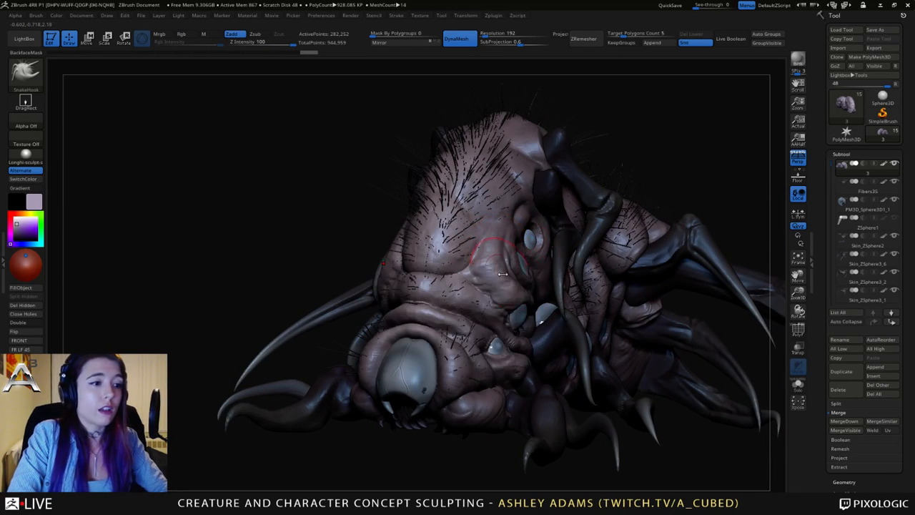
mouse_move(495, 274)
right_down()
mouse_move(510, 277)
mouse_move(499, 288)
mouse_move(515, 286)
mouse_move(500, 285)
right_up()
key(space)
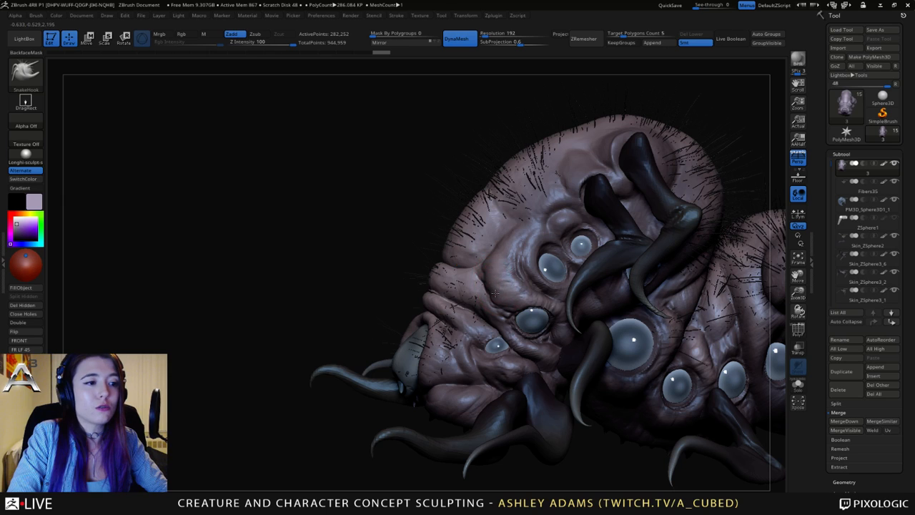
Change the SnakeHook brush size and reshape the skin folds behind the large front eye.
mouse_move(487, 273)
right_down()
mouse_move(536, 281)
mouse_move(470, 277)
mouse_move(498, 269)
mouse_move(516, 288)
mouse_move(511, 258)
mouse_move(472, 291)
mouse_move(417, 379)
mouse_move(386, 271)
mouse_move(463, 263)
mouse_move(401, 335)
right_up()
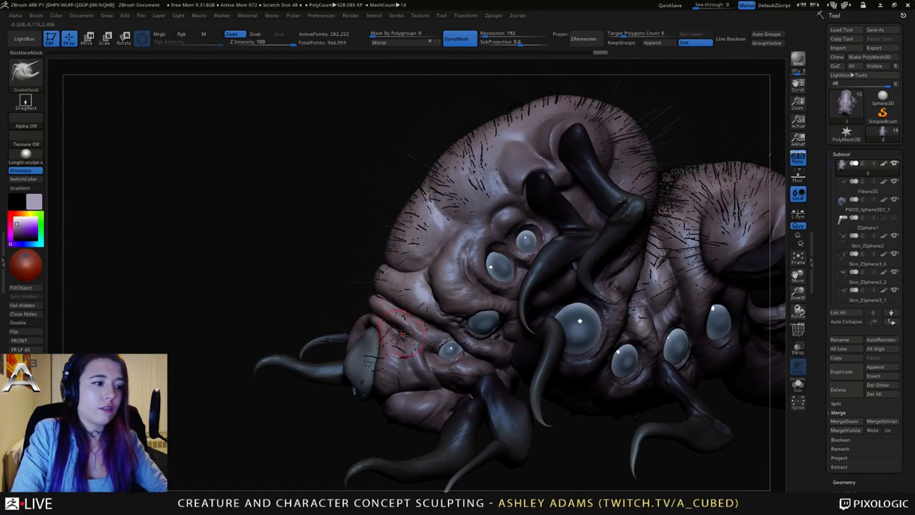
key(space)
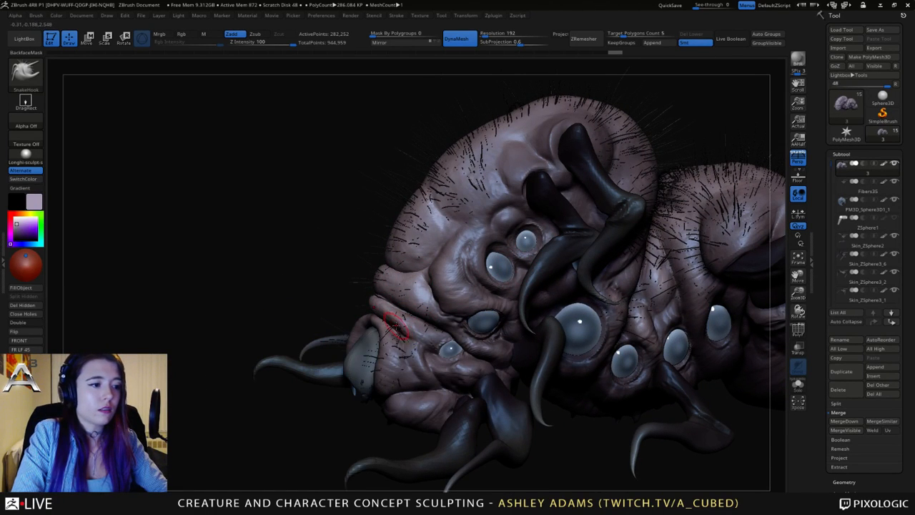
right_drag(397, 326, 411, 329)
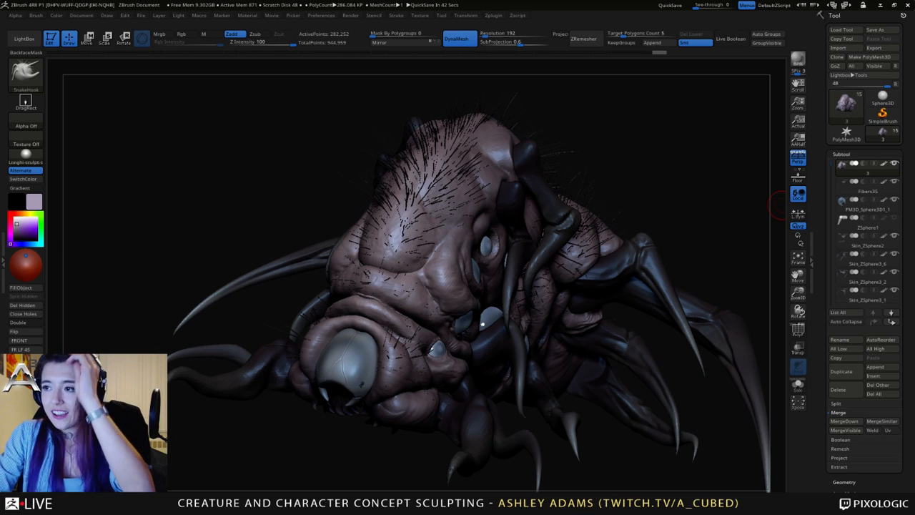
Examine the whole creature from the front and side to judge its silhouette and facial folds.
drag(556, 272, 529, 301)
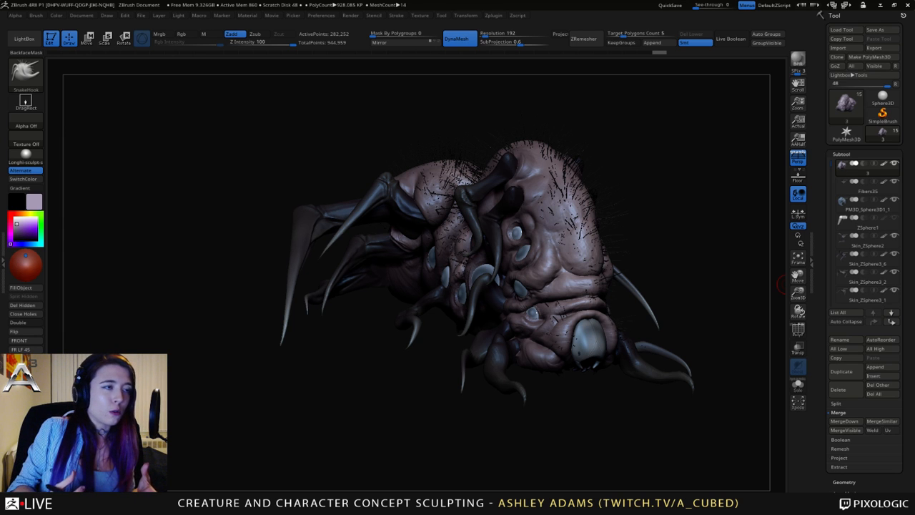
drag(781, 284, 604, 306)
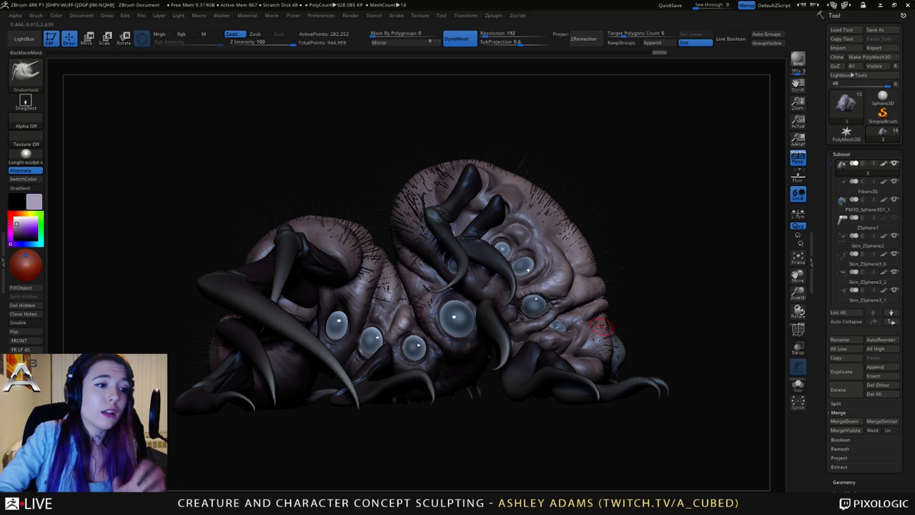
right_drag(578, 257, 626, 268)
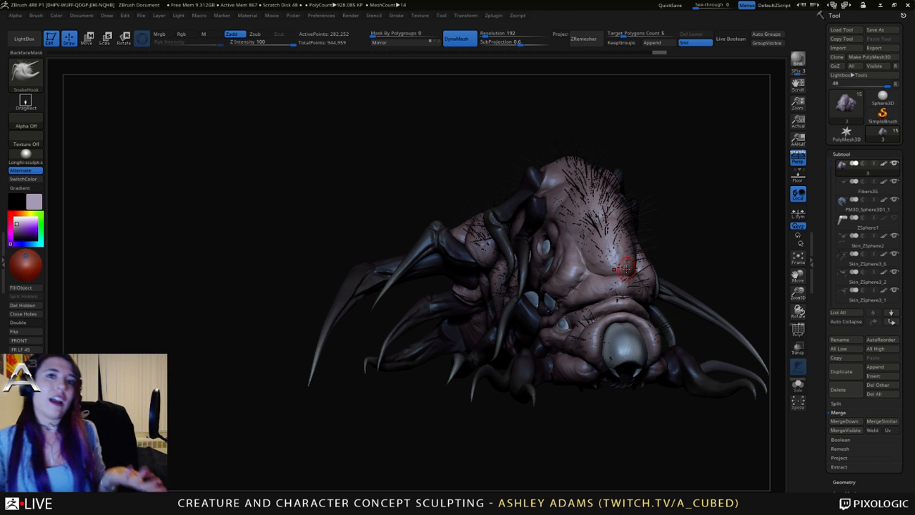
right_drag(533, 286, 403, 324)
right_click(402, 323)
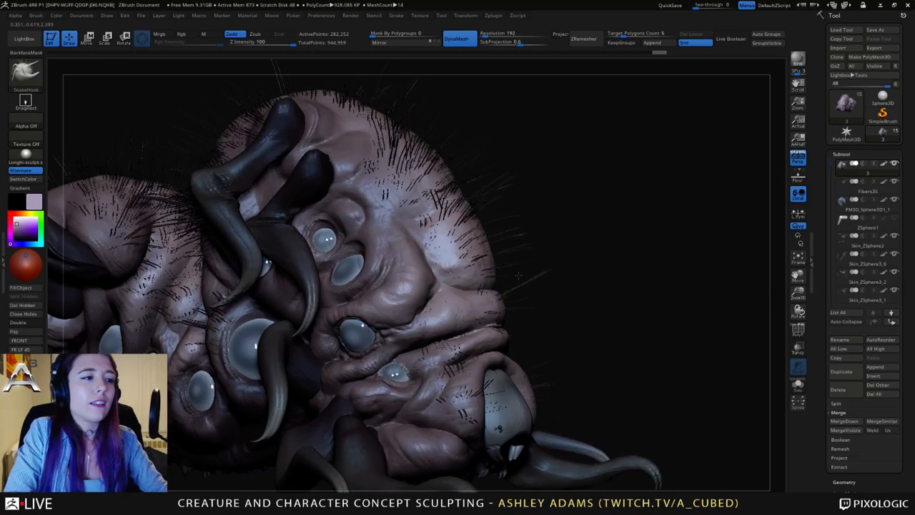
mouse_move(518, 276)
alt+right_down()
mouse_move(620, 260)
mouse_move(466, 271)
alt+right_up()
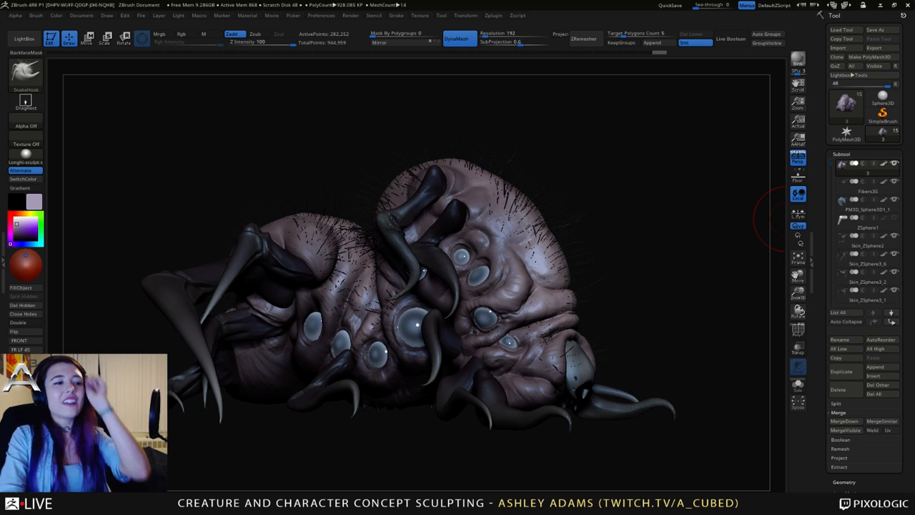
Reshape the flesh around the base of the uppermost forelimb with SnakeHook, adjusting the brush size.
right_drag(785, 220, 551, 236)
mouse_move(468, 231)
ctrl+right_down()
mouse_move(490, 261)
mouse_move(465, 208)
mouse_move(445, 108)
mouse_move(454, 85)
mouse_move(425, 107)
mouse_move(421, 92)
mouse_move(435, 95)
mouse_move(422, 92)
ctrl+right_up()
mouse_move(422, 92)
mouse_down()
mouse_move(419, 114)
mouse_move(426, 98)
mouse_up()
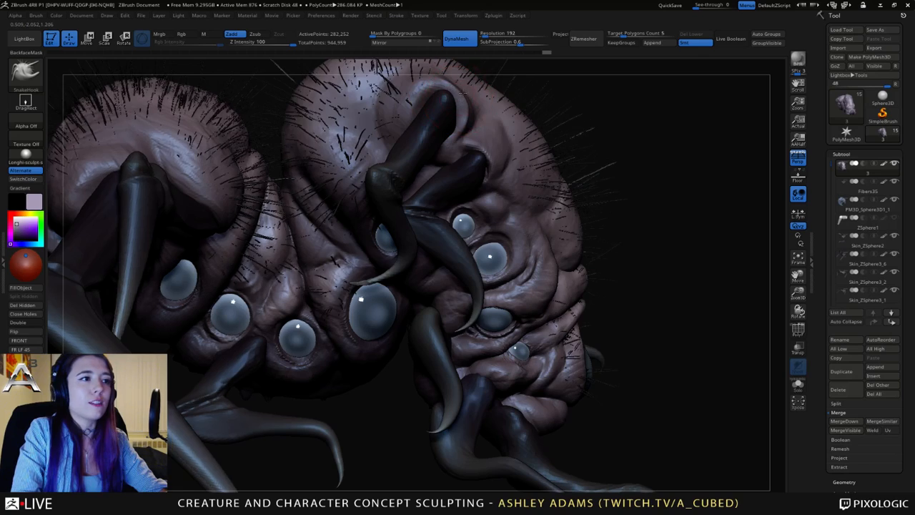
right_drag(458, 102, 423, 92)
mouse_move(420, 90)
mouse_down()
mouse_move(416, 113)
mouse_move(429, 103)
mouse_up()
mouse_move(442, 108)
right_down()
mouse_move(496, 140)
mouse_move(475, 142)
mouse_move(483, 161)
mouse_move(473, 152)
mouse_move(484, 141)
right_up()
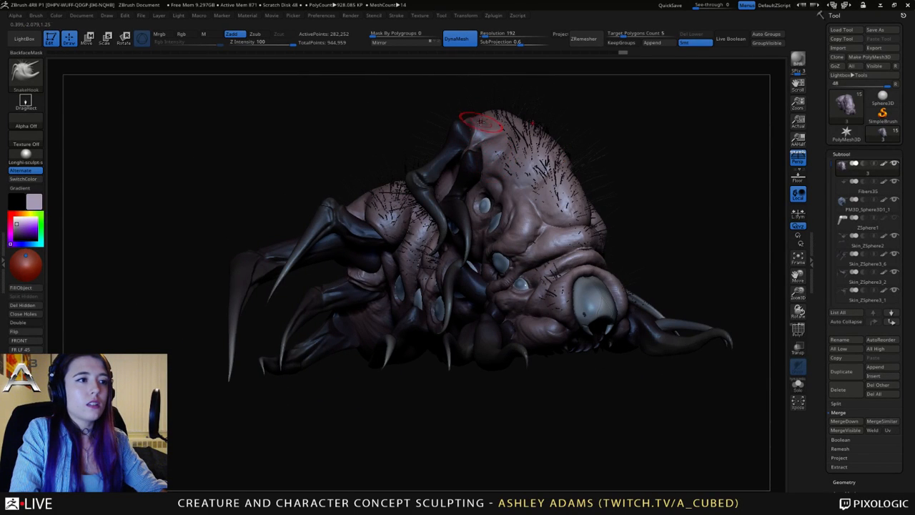
key(space)
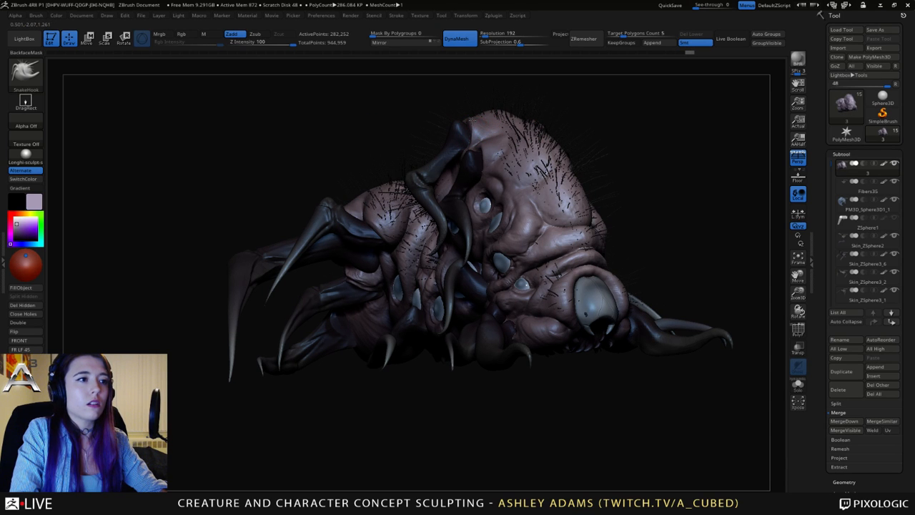
right_drag(474, 119, 469, 121)
key(space)
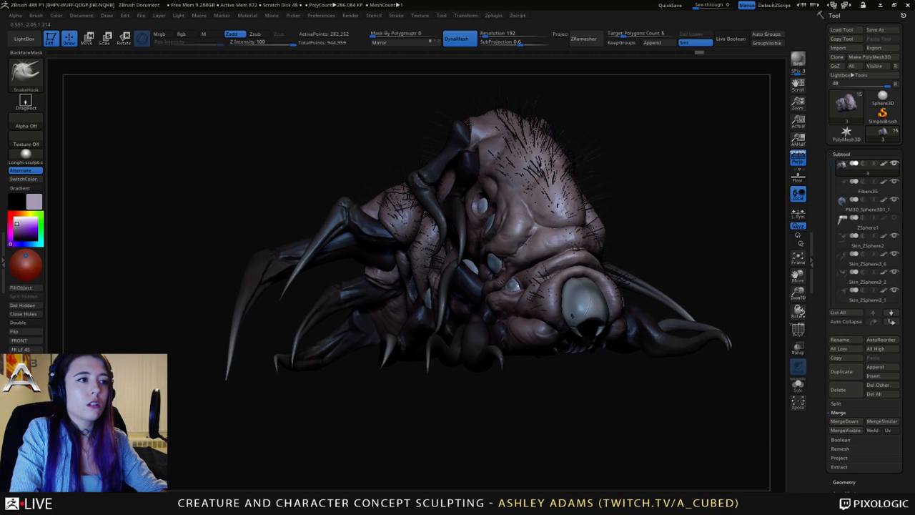
Make the large front eye the active subtool and set the Standard brush to paint colour only in a near-white tone.
right_drag(467, 123, 422, 249)
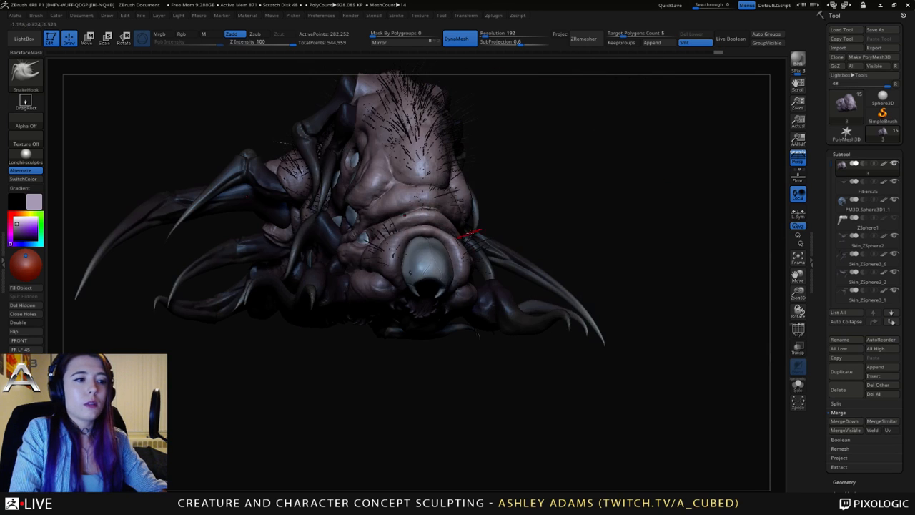
alt+click(422, 247)
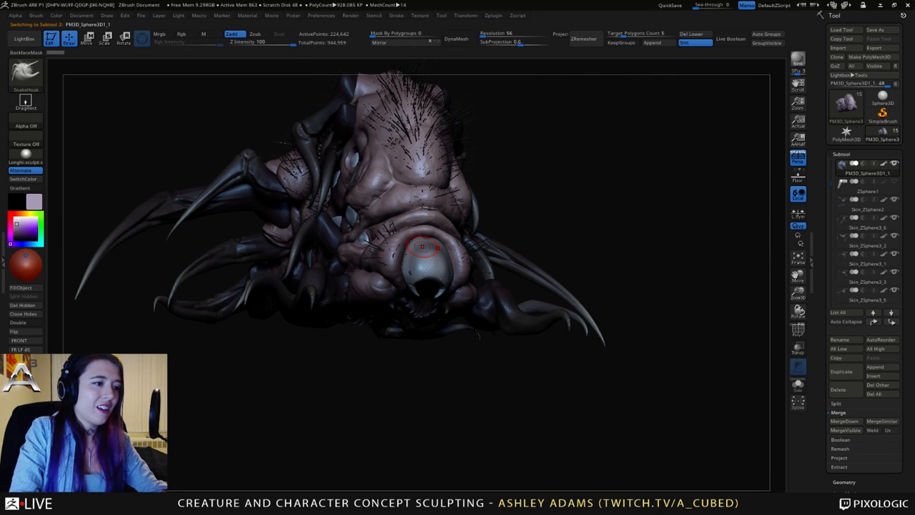
key(c)
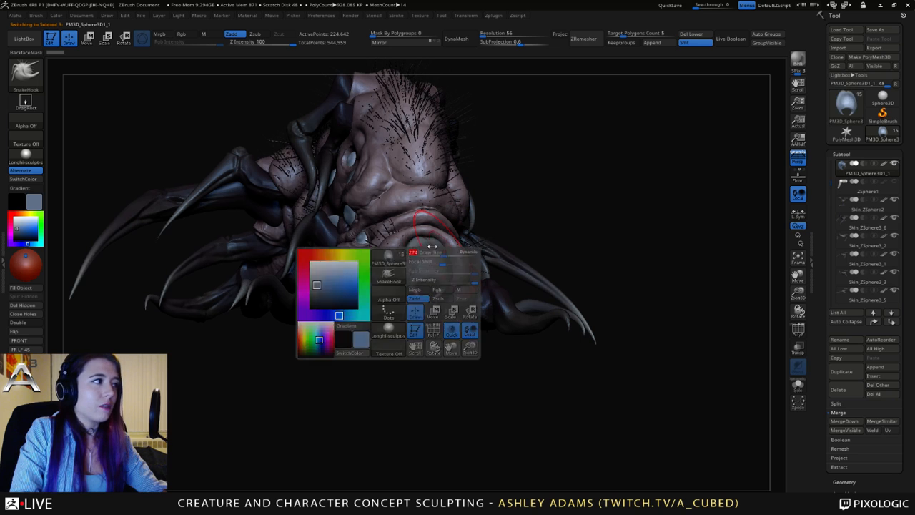
click(25, 72)
click(292, 85)
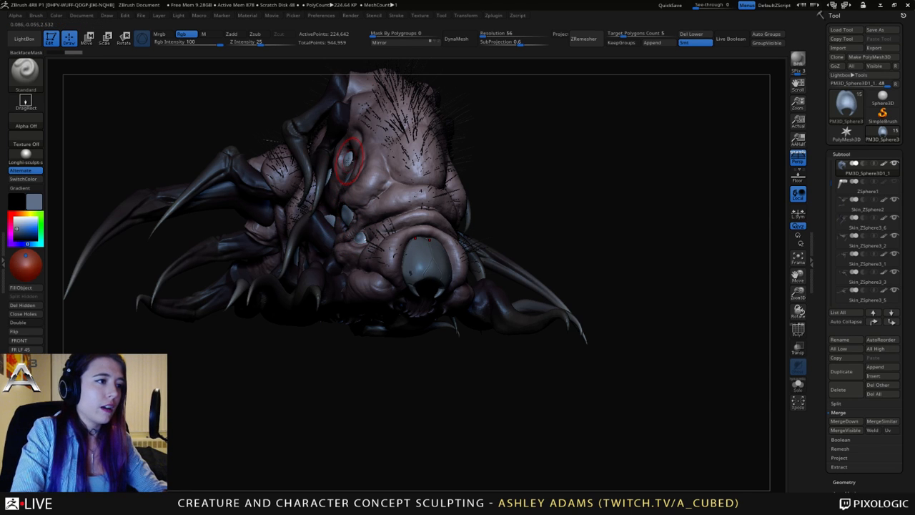
click(17, 218)
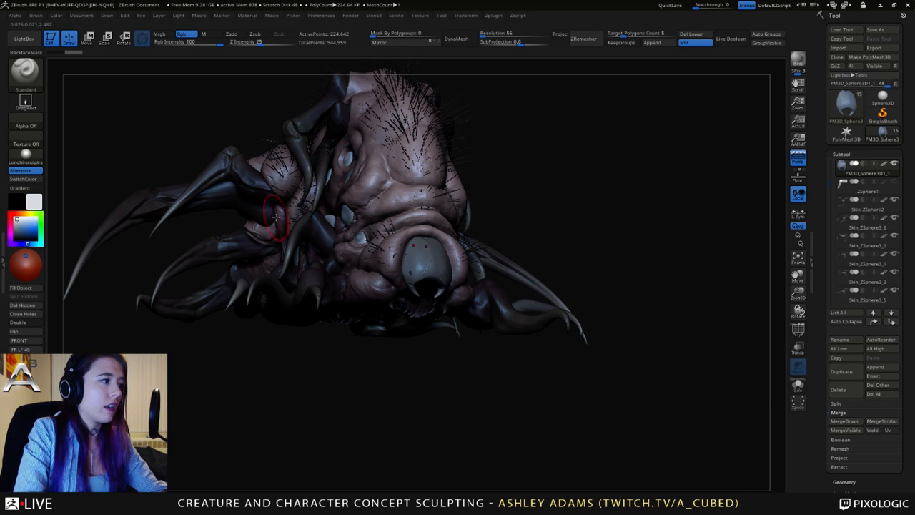
Paint the large front eye near-white, undoing the first stroke and checking the colour from the side.
drag(426, 260, 435, 268)
key(ctrl+z)
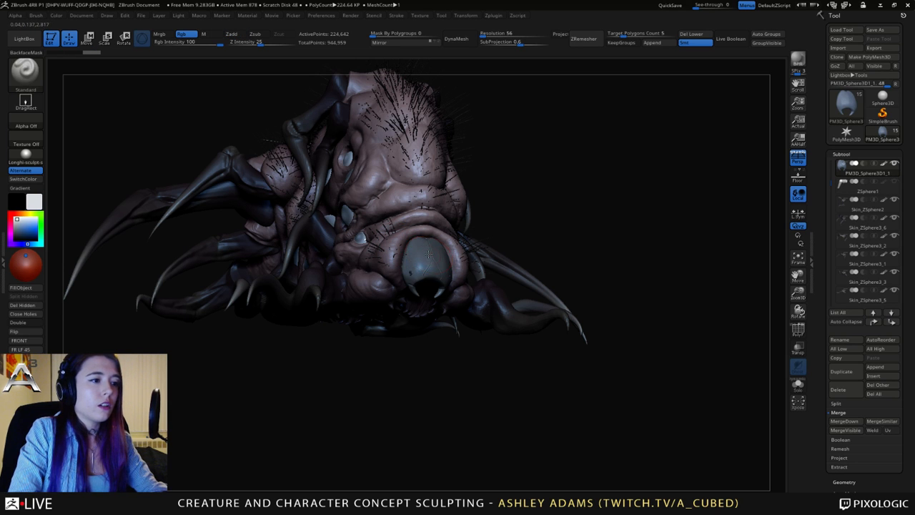
right_click(431, 259)
right_drag(472, 259, 419, 266)
mouse_move(418, 265)
mouse_down()
mouse_move(422, 259)
mouse_move(426, 270)
mouse_move(423, 246)
mouse_move(424, 274)
mouse_move(423, 266)
mouse_up()
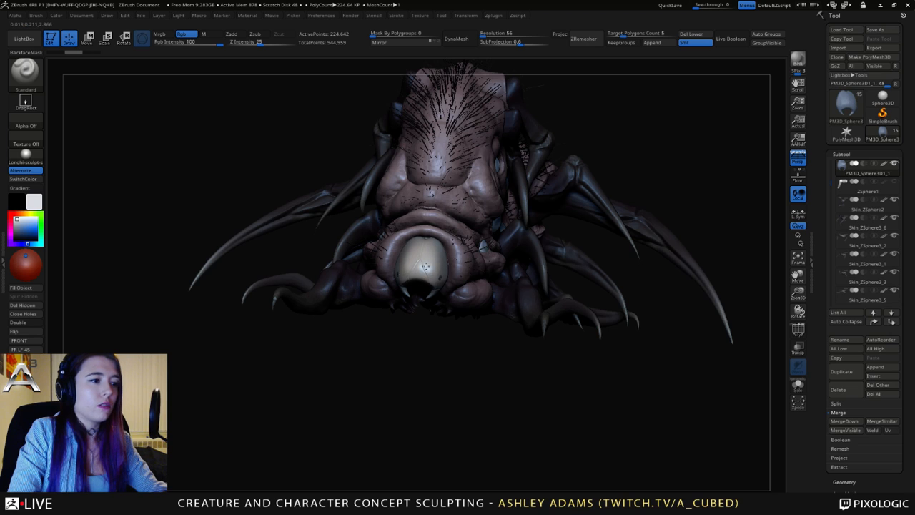
right_drag(423, 266, 472, 281)
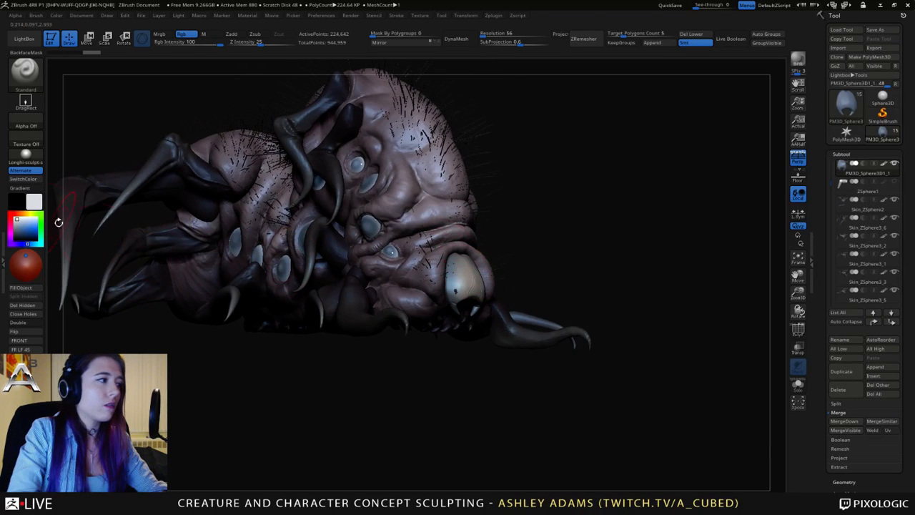
Fill the large front eye with the ToyPlastic material only, and restore RGB painting with the Longhi-sculpt material.
click(25, 264)
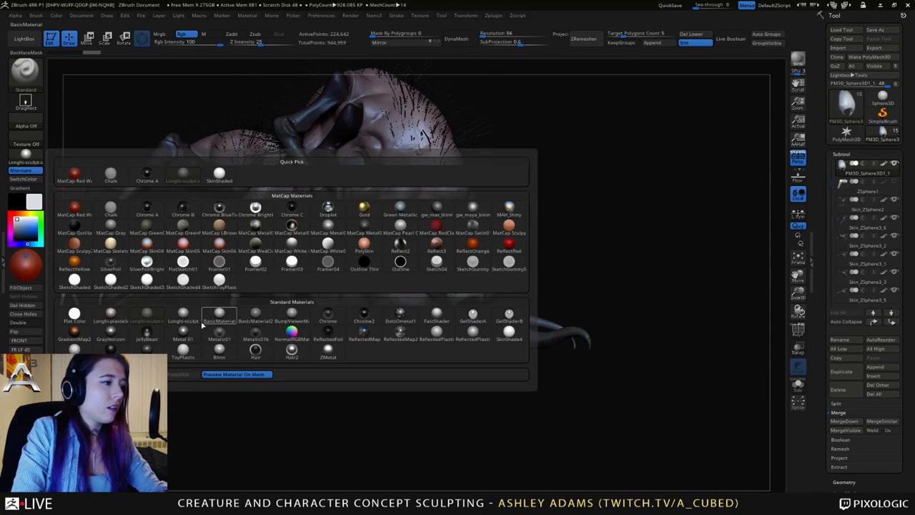
click(183, 352)
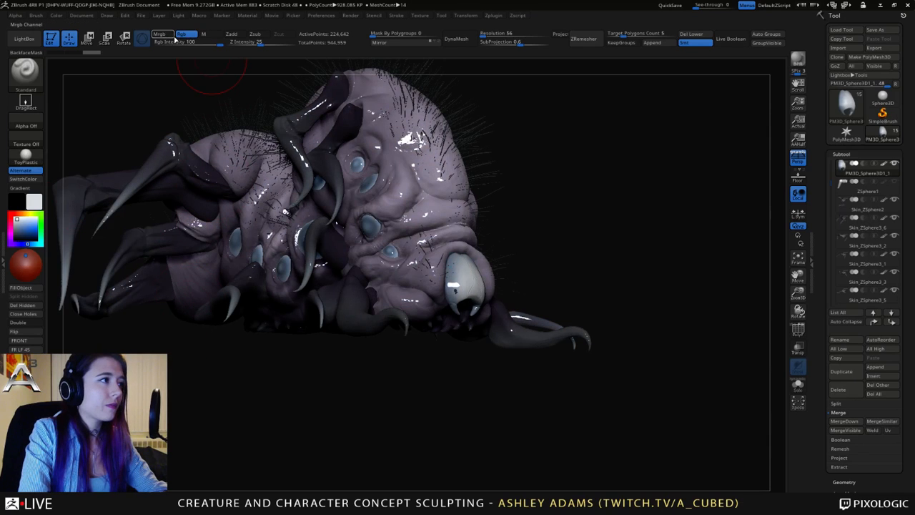
click(204, 34)
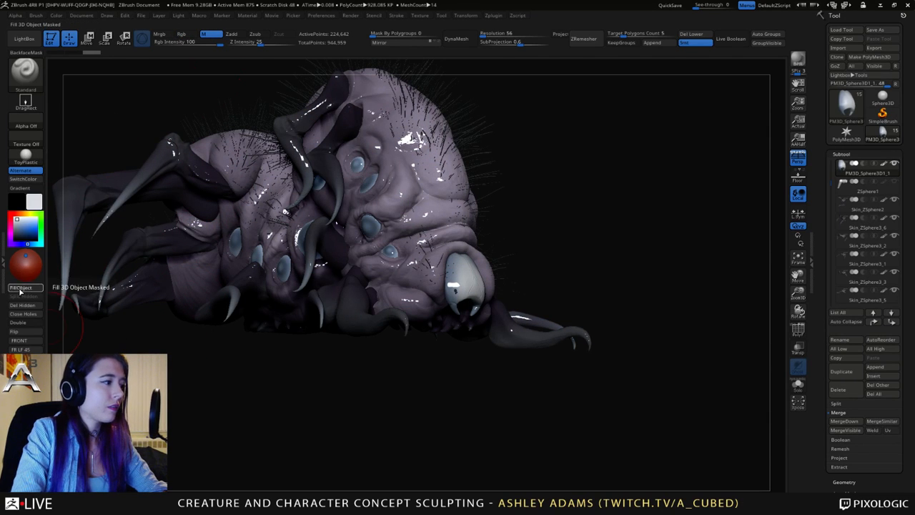
click(182, 33)
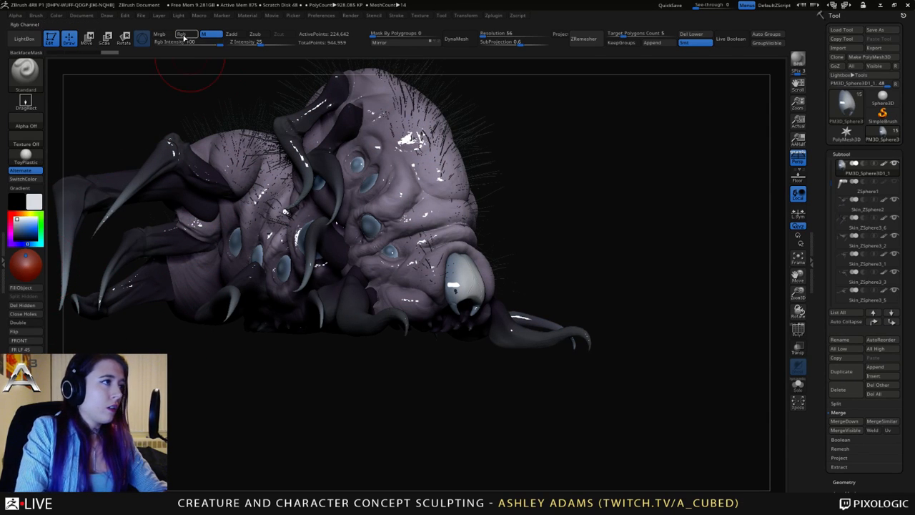
click(26, 159)
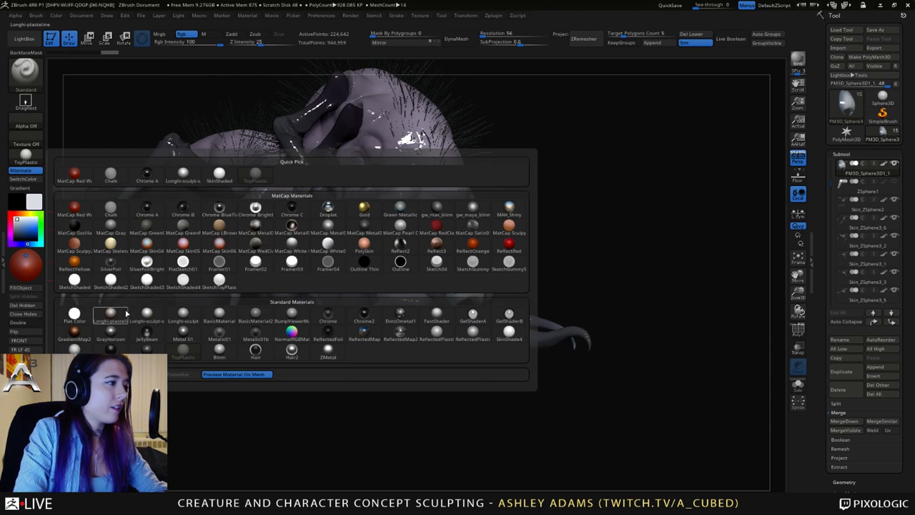
click(146, 313)
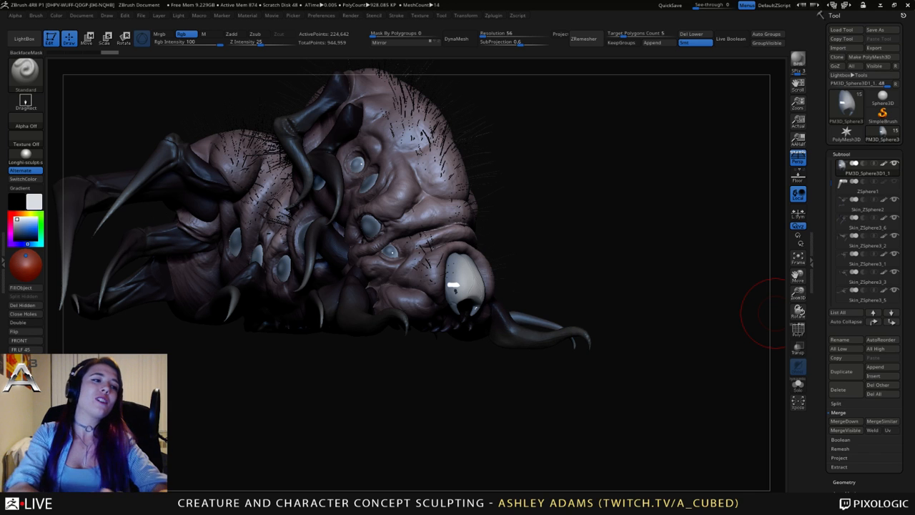
Frame the creature from the side and run BPR preview renders from two slightly different angles.
right_click(548, 200)
mouse_move(537, 206)
right_down()
mouse_move(597, 211)
mouse_move(628, 269)
mouse_move(611, 264)
right_up()
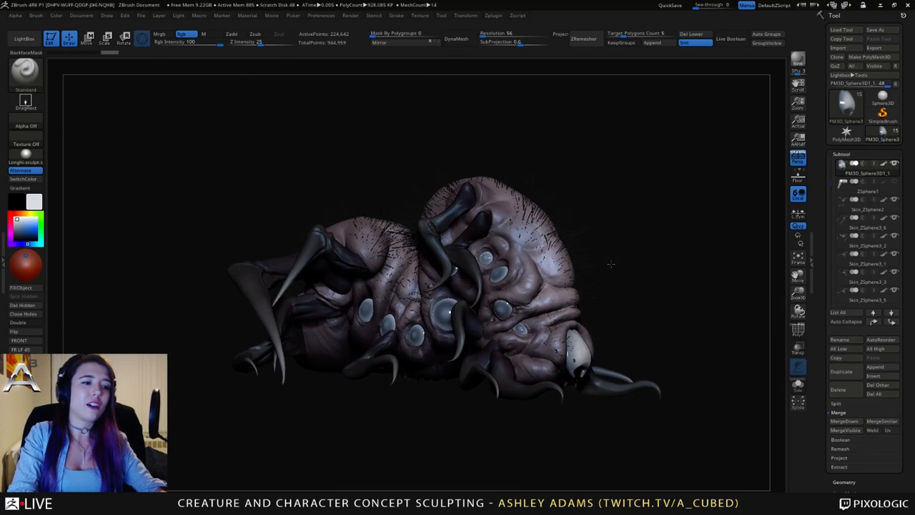
right_click(612, 260)
mouse_move(636, 225)
ctrl+right_down()
mouse_move(628, 252)
mouse_move(652, 251)
ctrl+right_up()
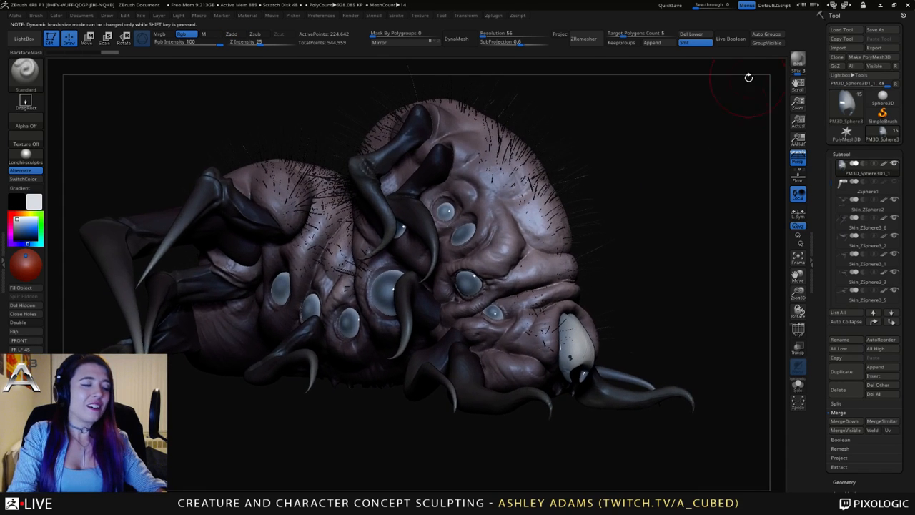
click(798, 60)
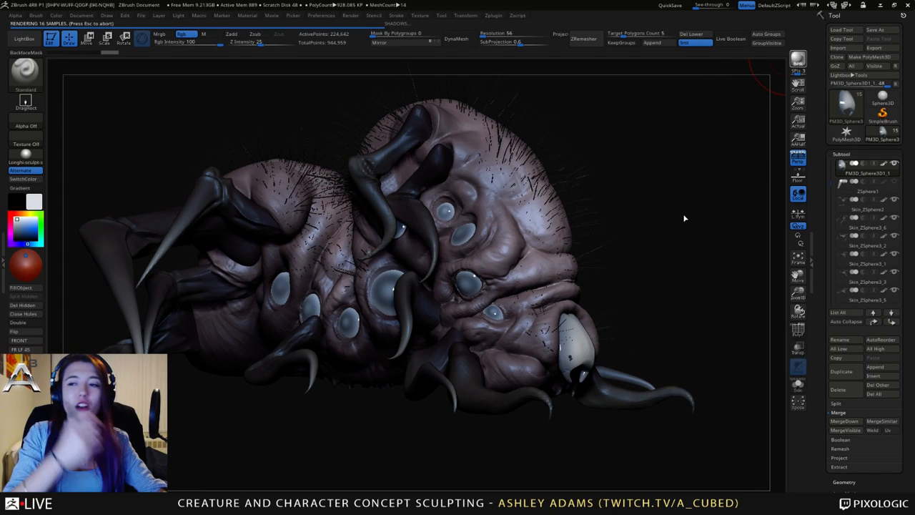
drag(684, 218, 684, 214)
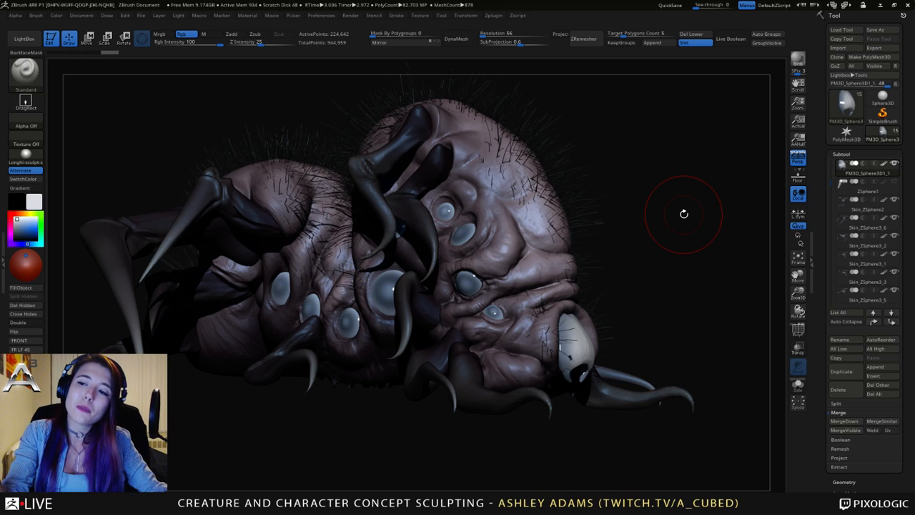
drag(611, 205, 617, 243)
click(800, 60)
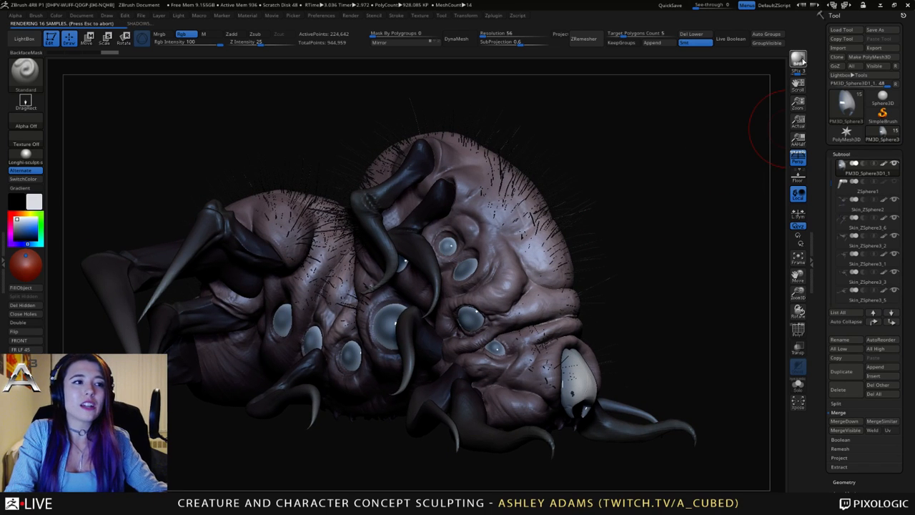